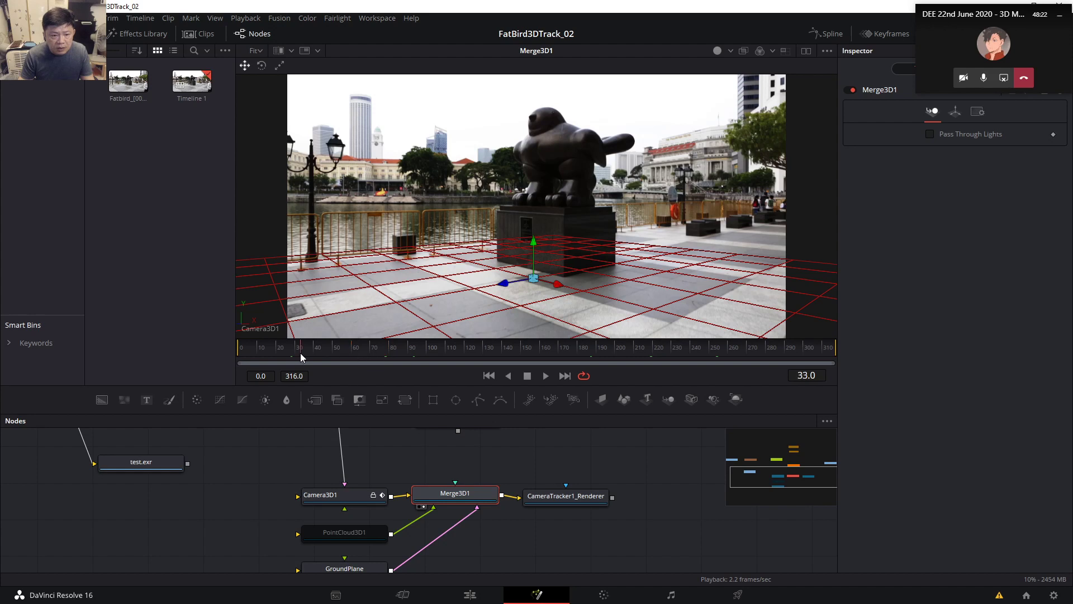
Rewind to frame 0 and place MediaOut1 beside CameraTracker1 in the node graph.
drag(259, 352, 235, 354)
drag(470, 450, 397, 522)
scroll(496, 516, down, 5)
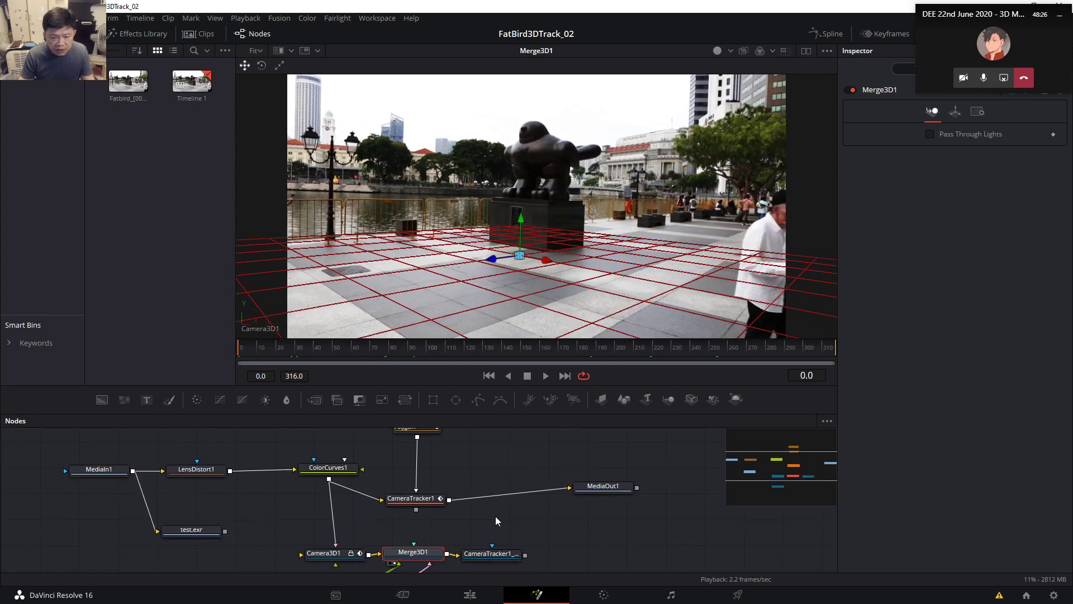
drag(447, 509, 436, 510)
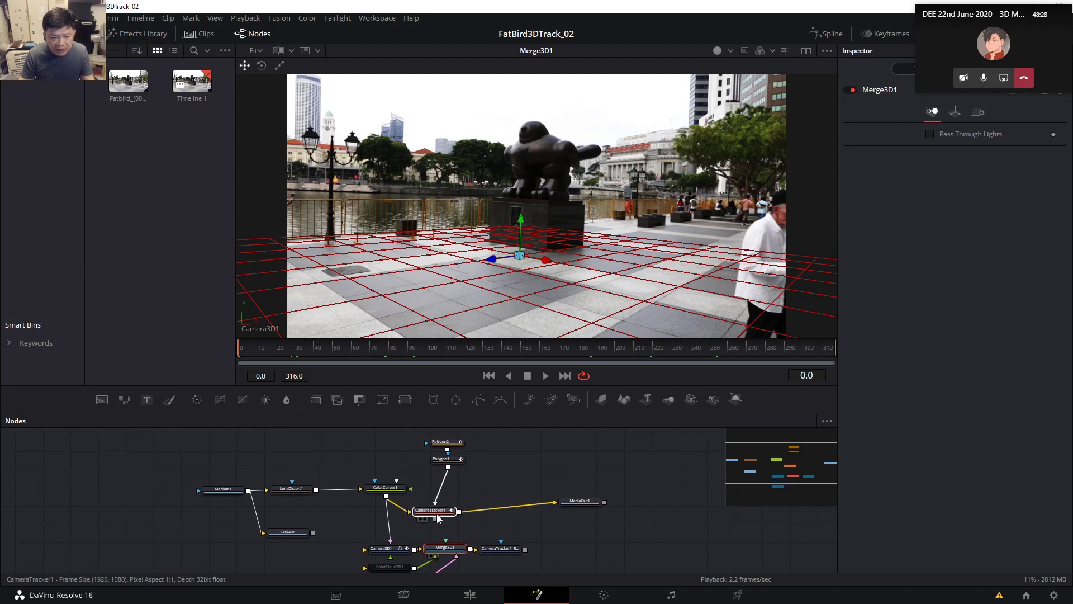
drag(579, 501, 564, 509)
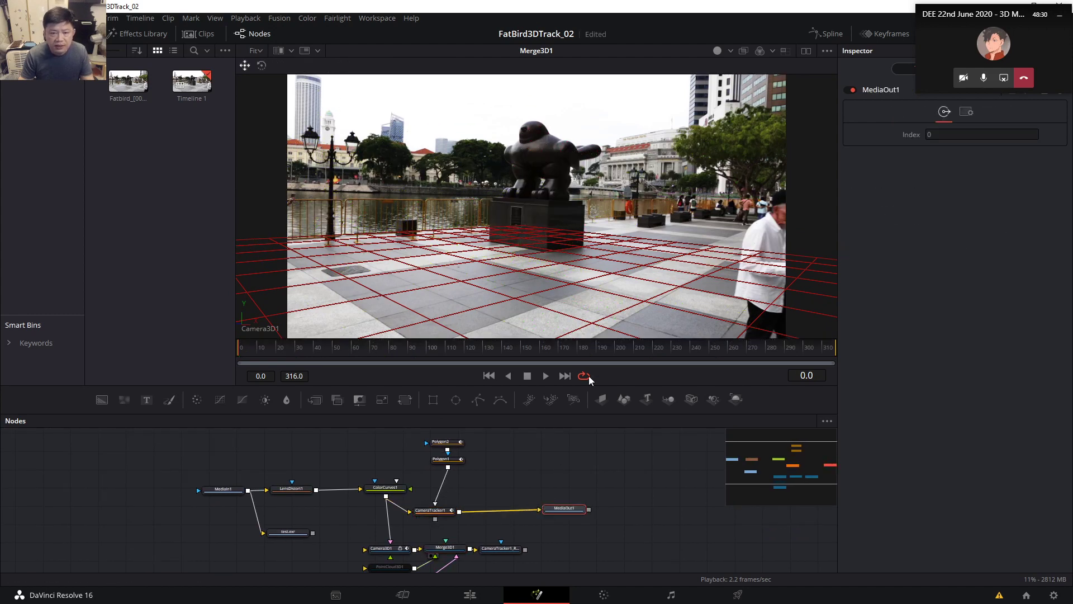
Check early frames of the tracked footage, such as frames 19 and 1.
click(274, 351)
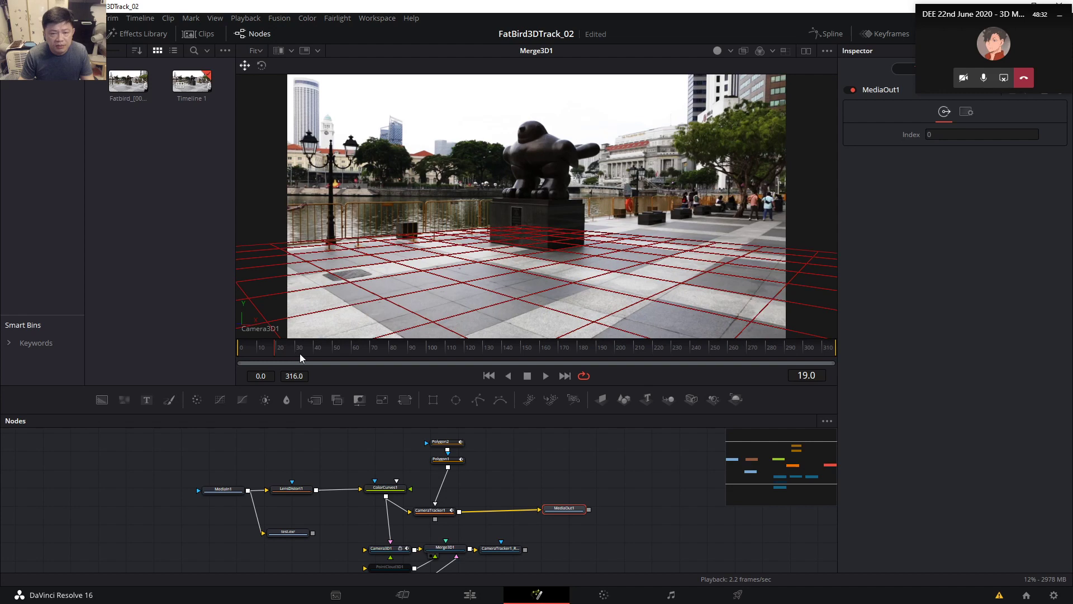
click(246, 354)
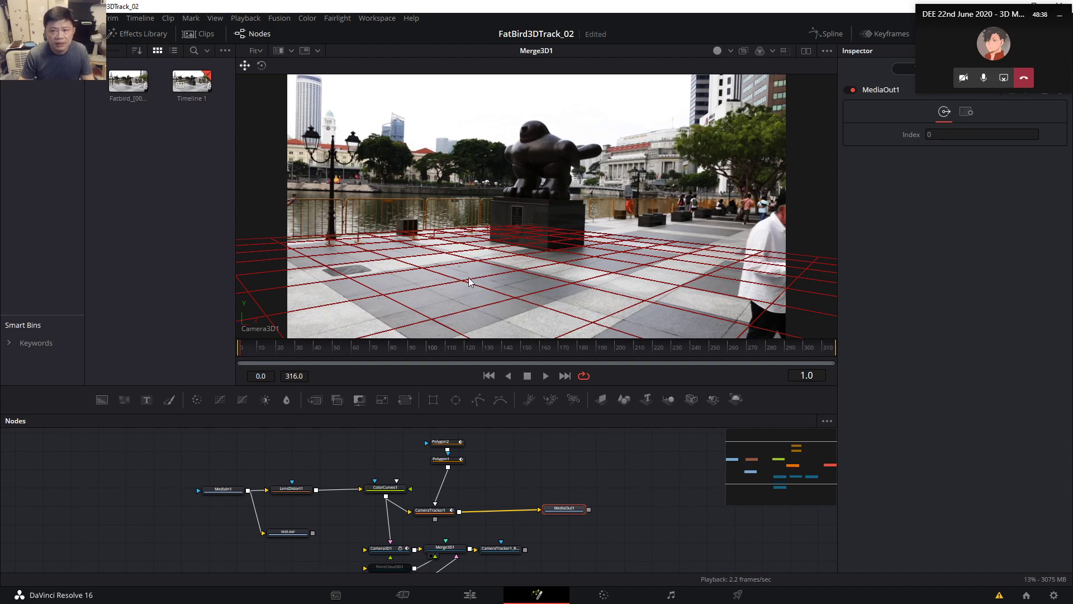
drag(958, 40, 953, 253)
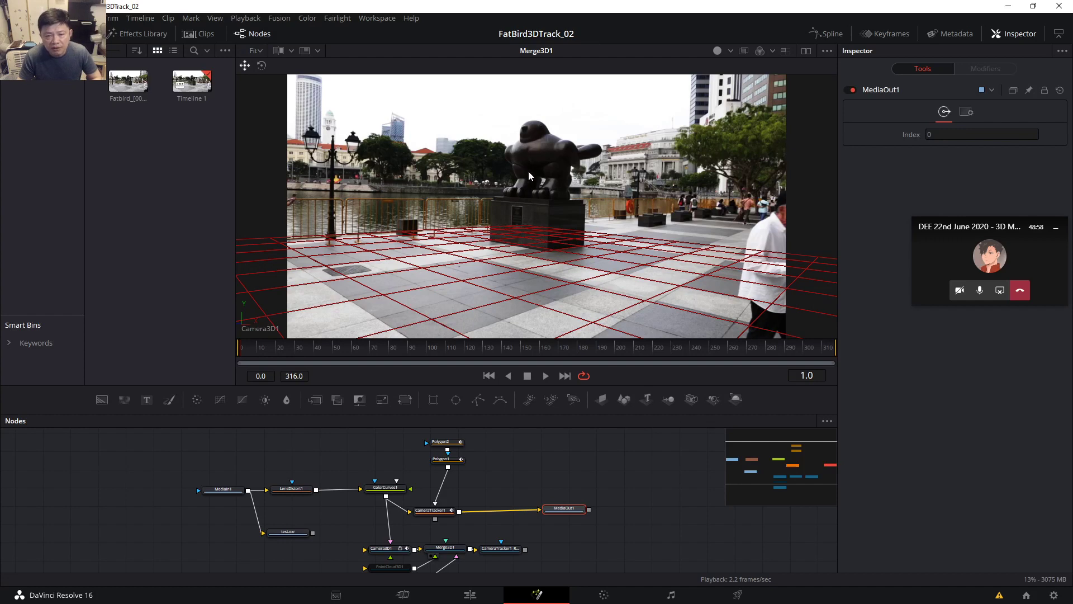
click(254, 351)
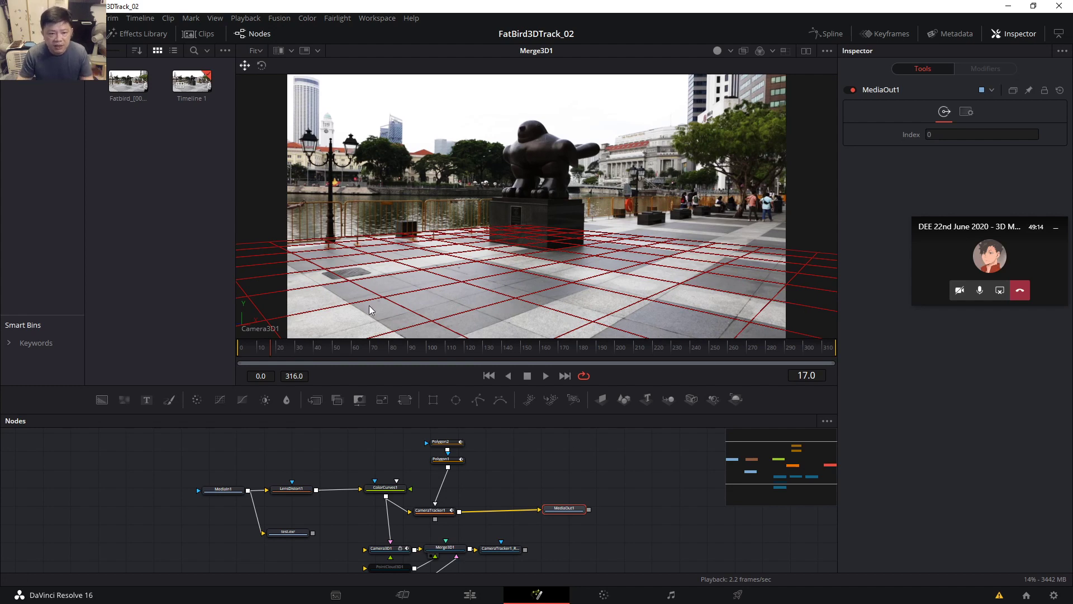
Switch the viewer to Perspective, frame the tracked camera path, then minimize Resolve.
drag(518, 478, 527, 469)
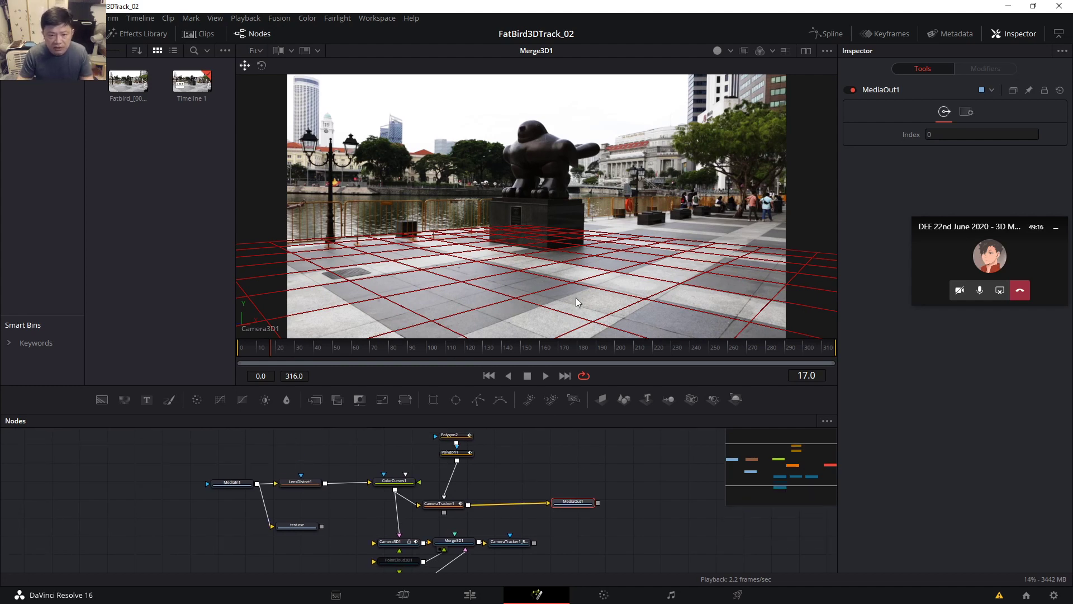
right_click(279, 333)
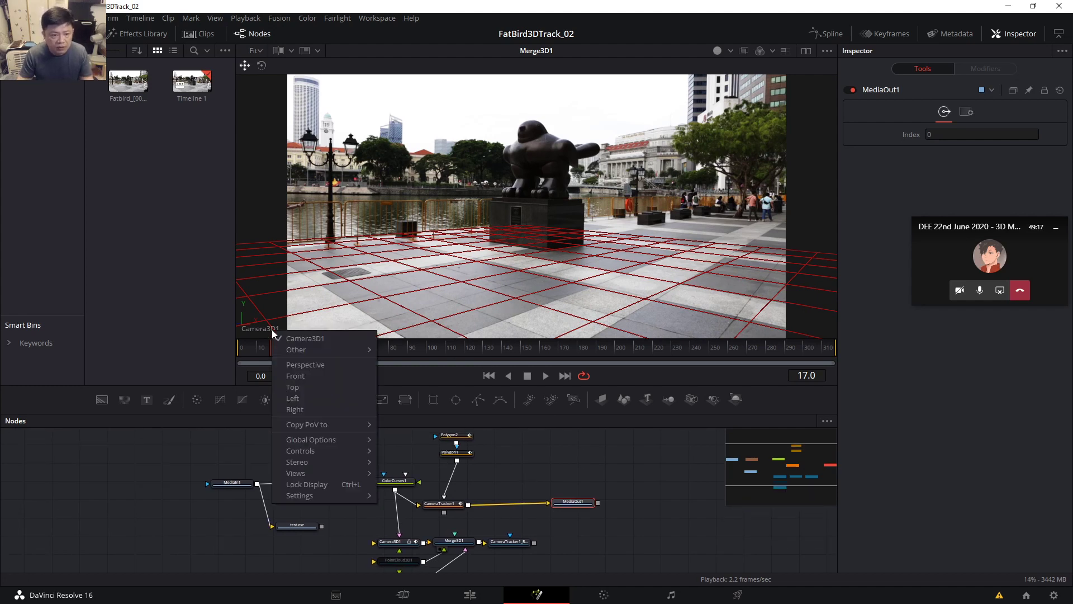
click(304, 365)
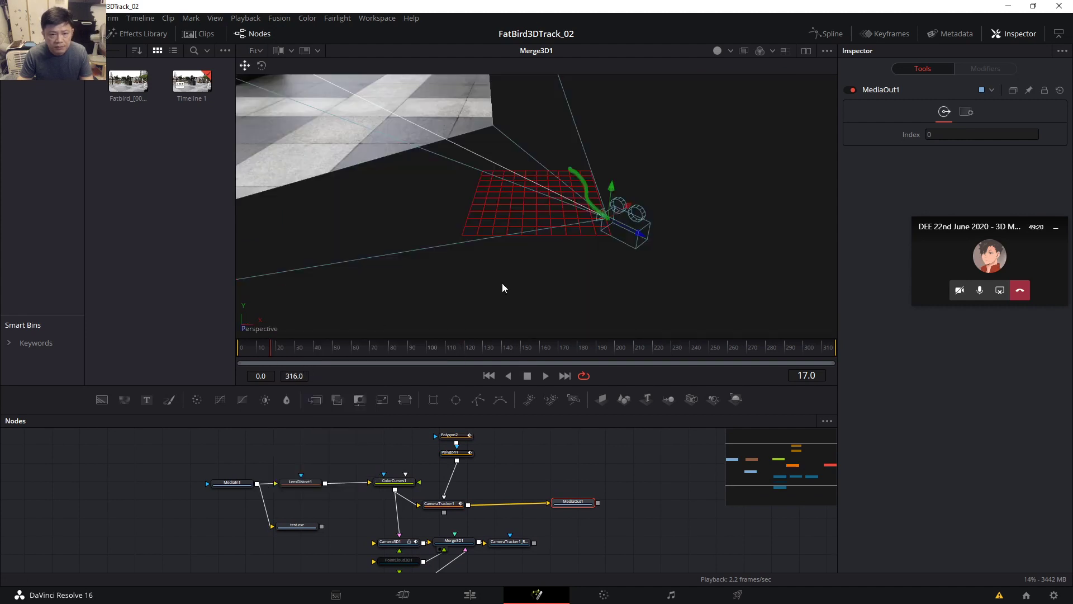
drag(512, 265, 556, 310)
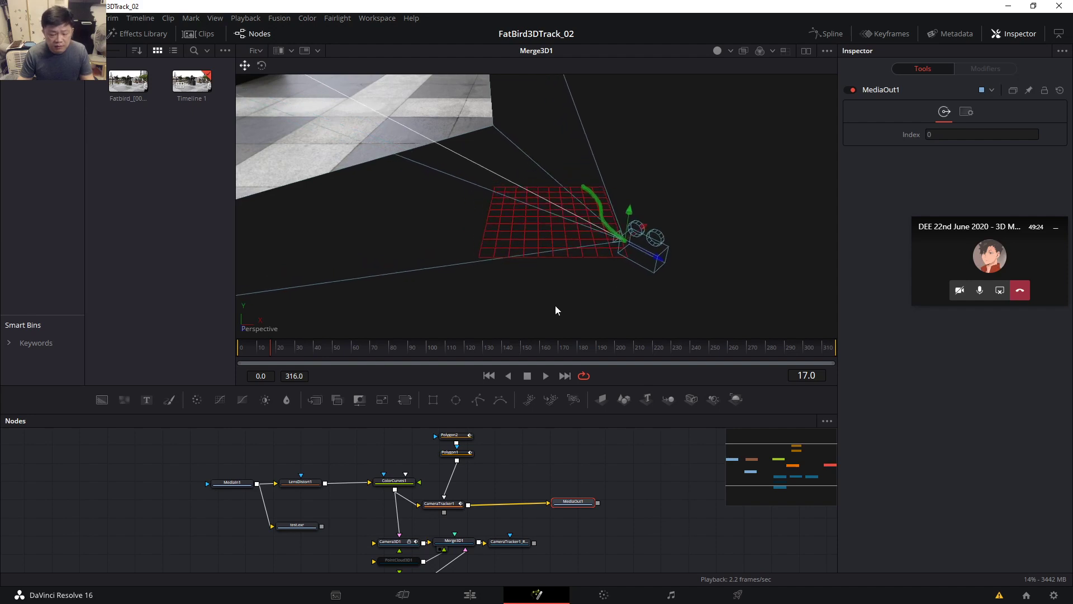
click(1007, 6)
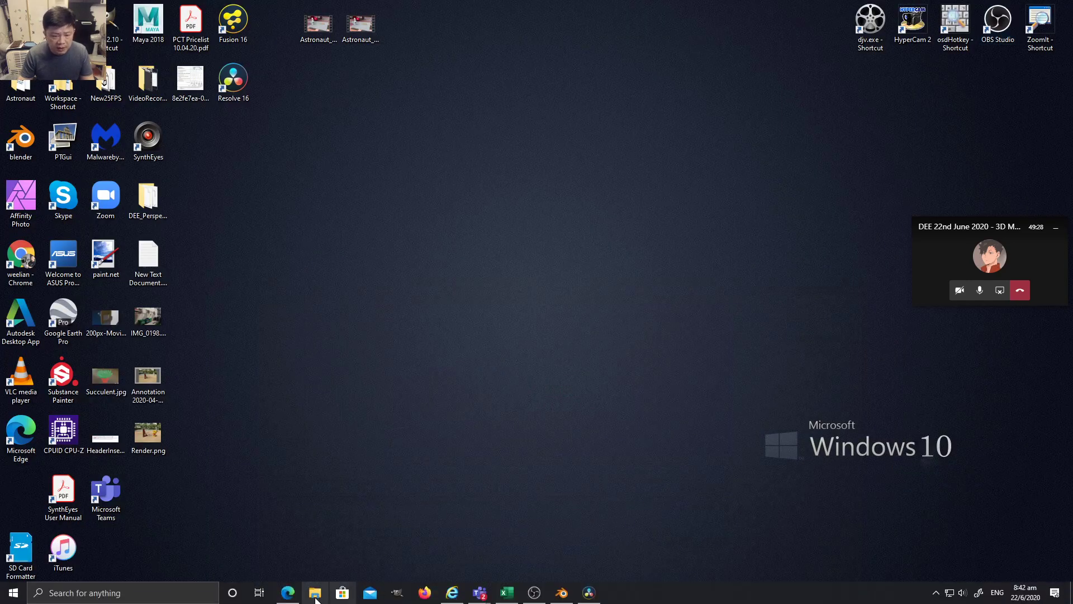
Locate FatBird3DTrack_02.drp in D:\Workspace\2020\DEE, then return to DaVinci Resolve.
click(307, 599)
drag(753, 134, 631, 145)
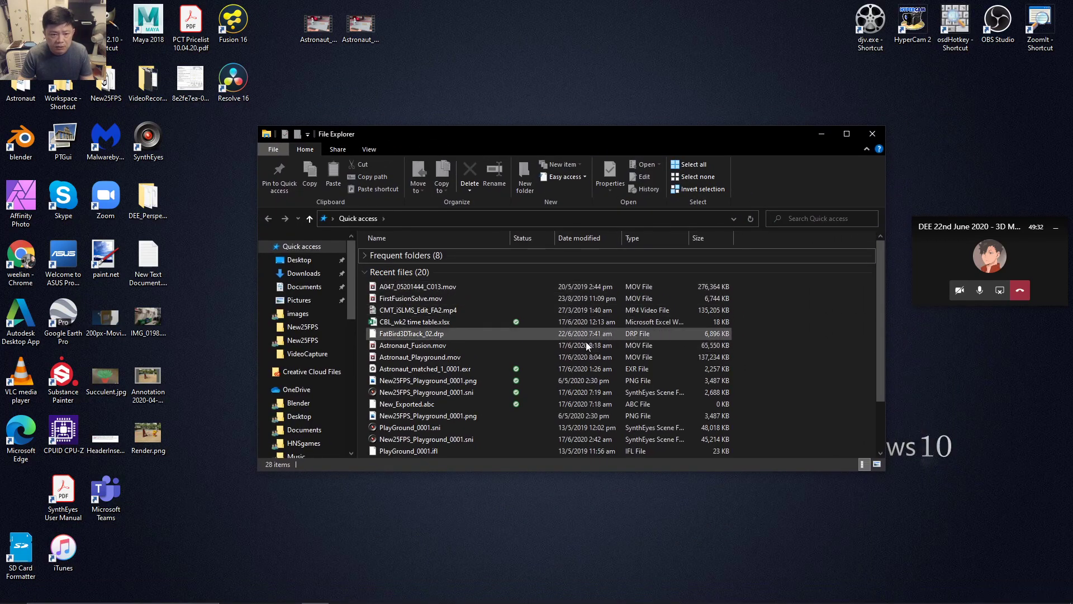
drag(352, 315, 352, 434)
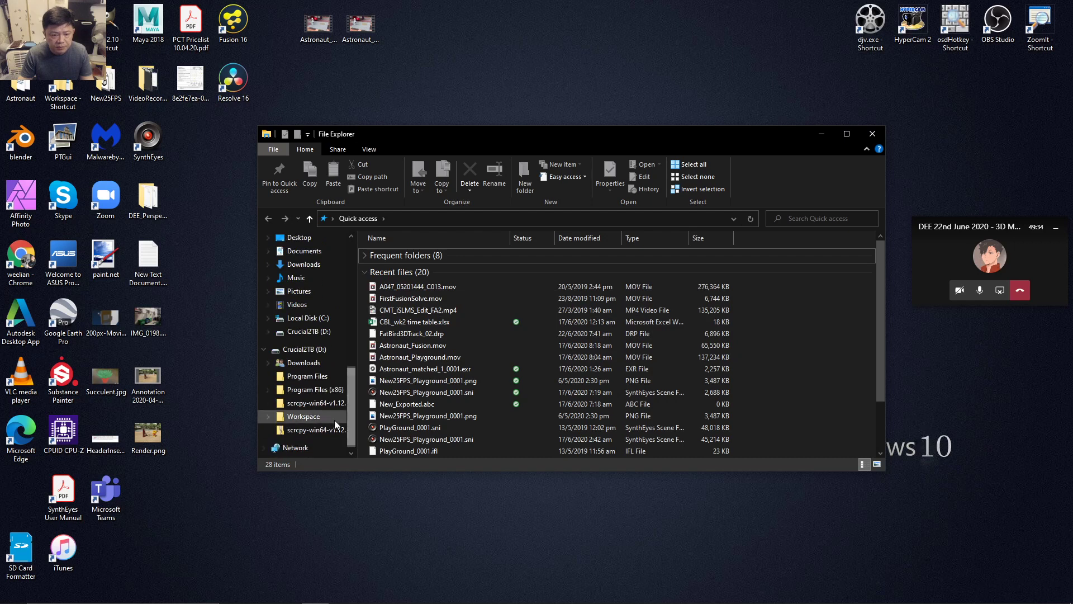
click(305, 416)
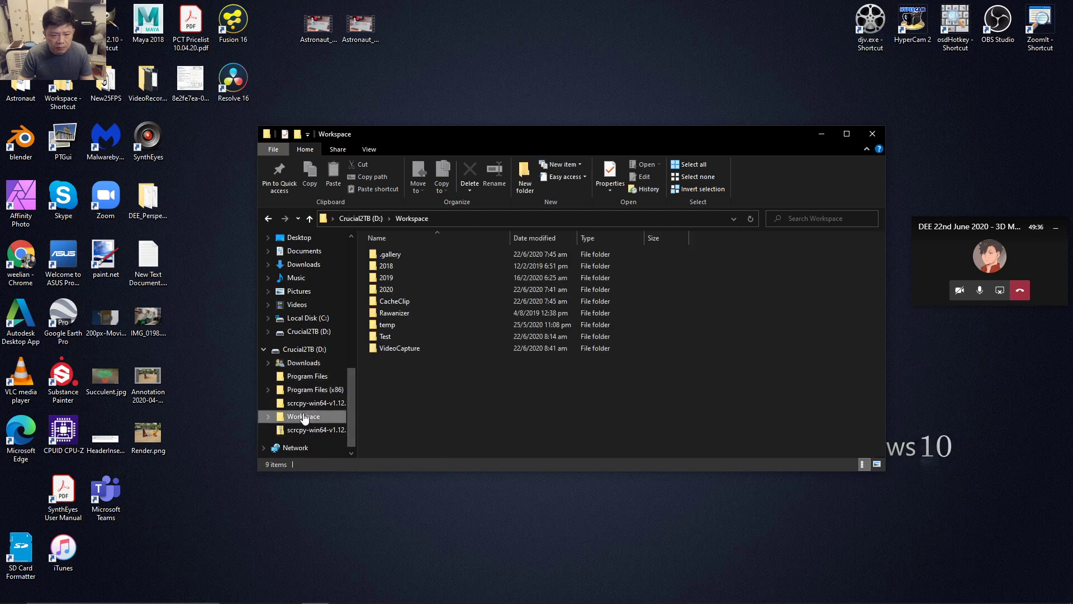
double_click(387, 290)
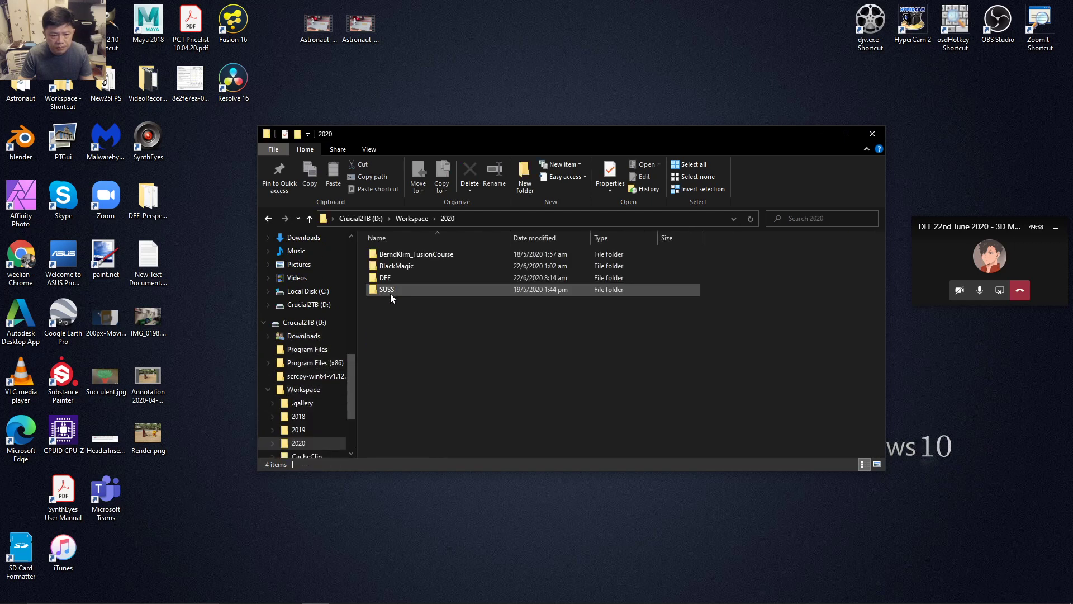
double_click(421, 279)
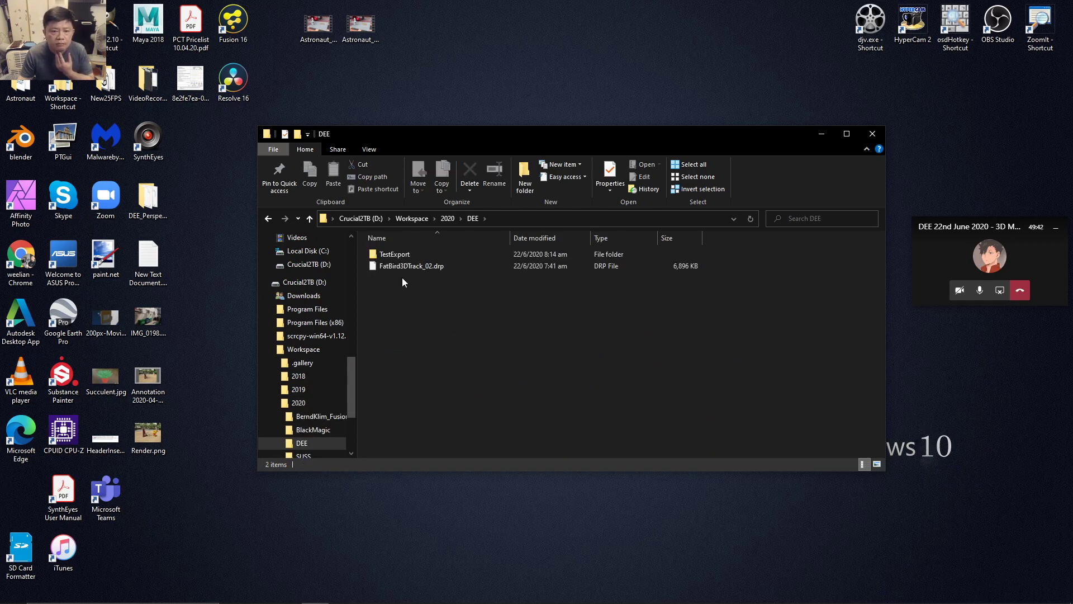
mouse_move(452, 599)
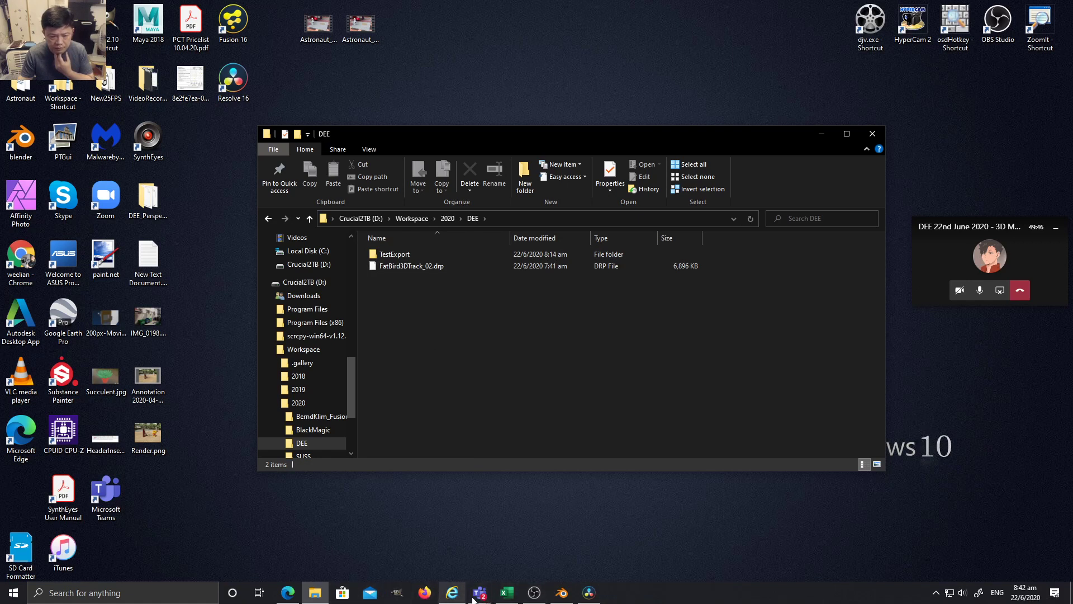
click(589, 594)
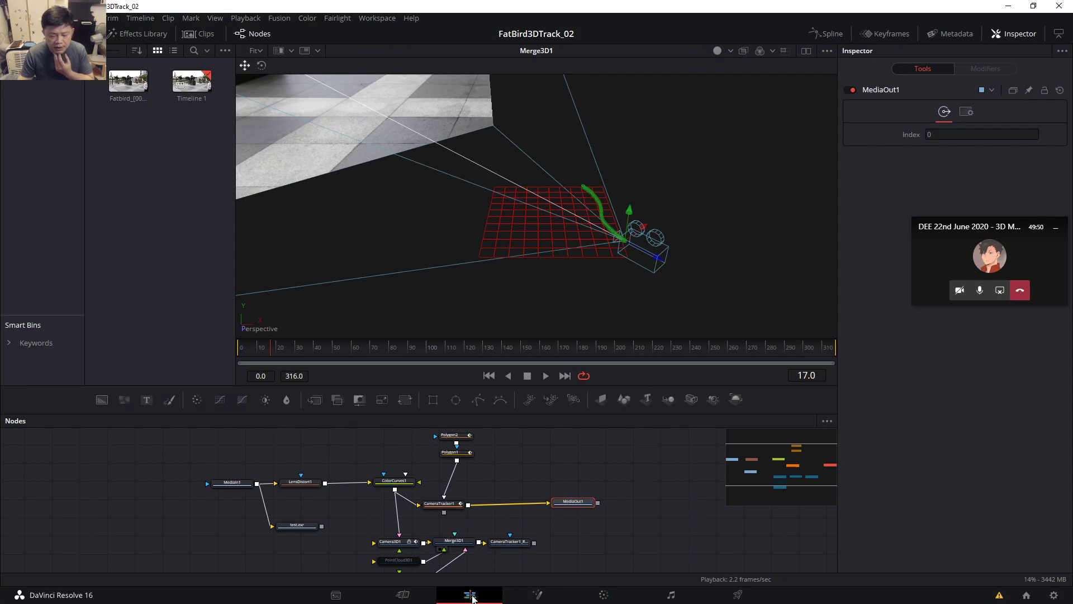
Scrub the Fatbird clip on the Edit and Cut pages, then switch to Blender.
click(471, 595)
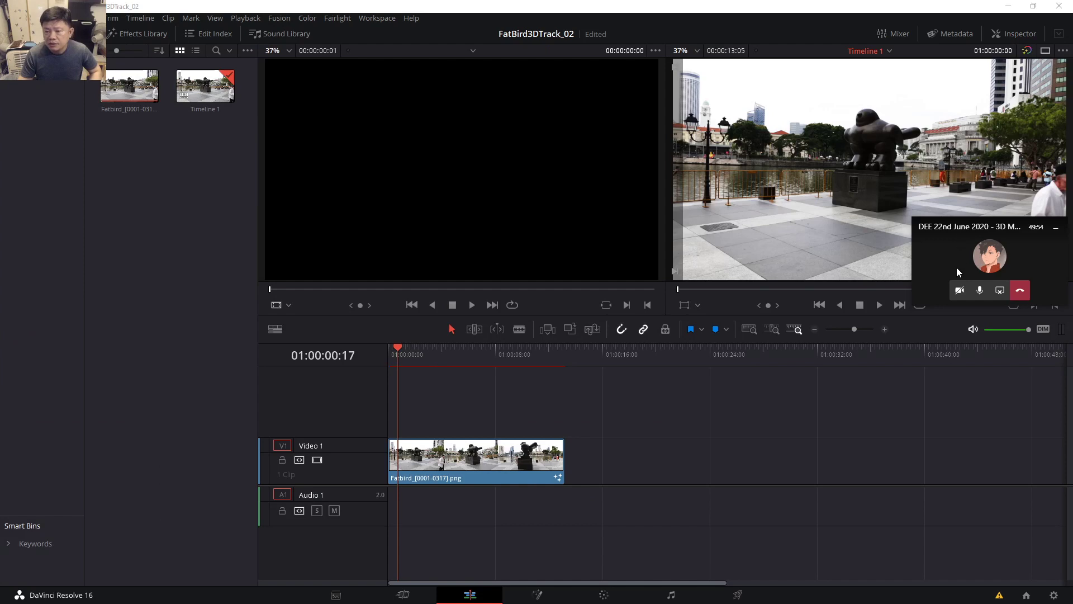
drag(957, 267, 954, 395)
drag(409, 353, 458, 354)
click(402, 596)
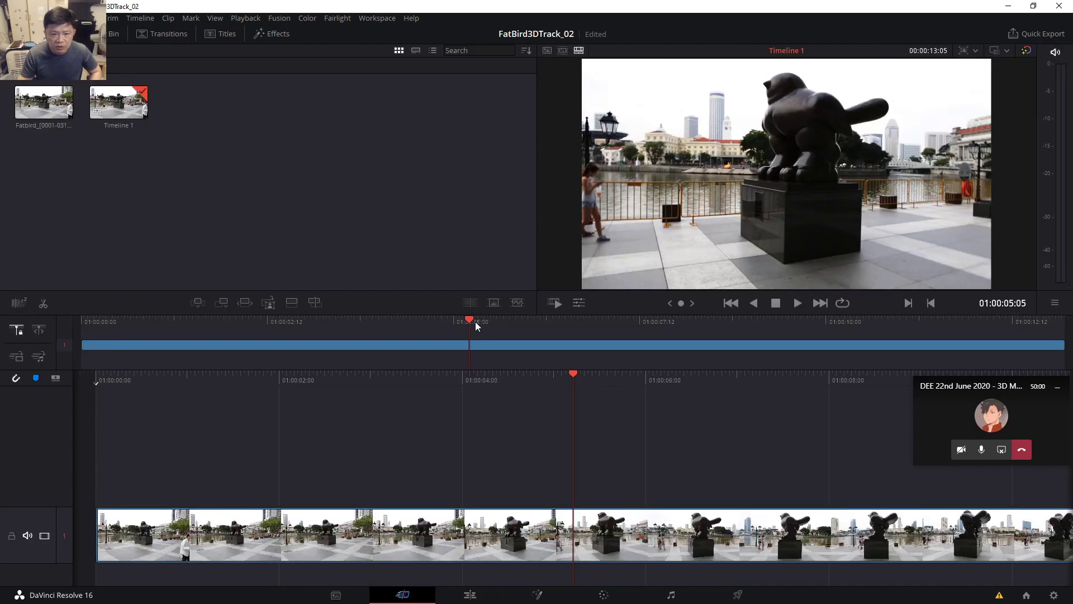
drag(476, 325, 544, 381)
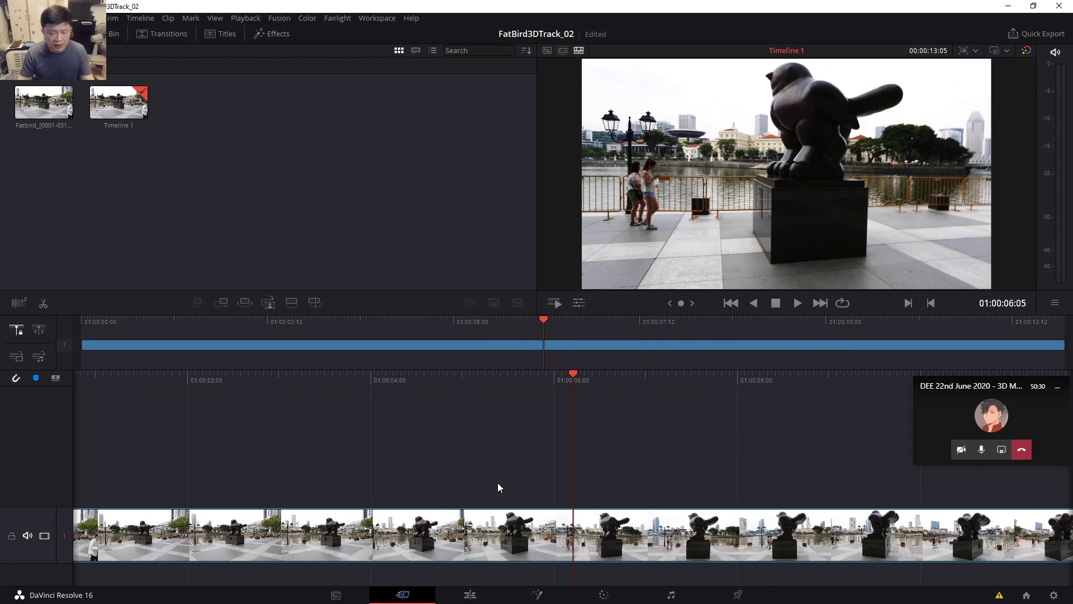
key(alt+Tab)
key(alt+Tab)
key(alt+Tab)
key(alt+Tab)
key(alt+Tab)
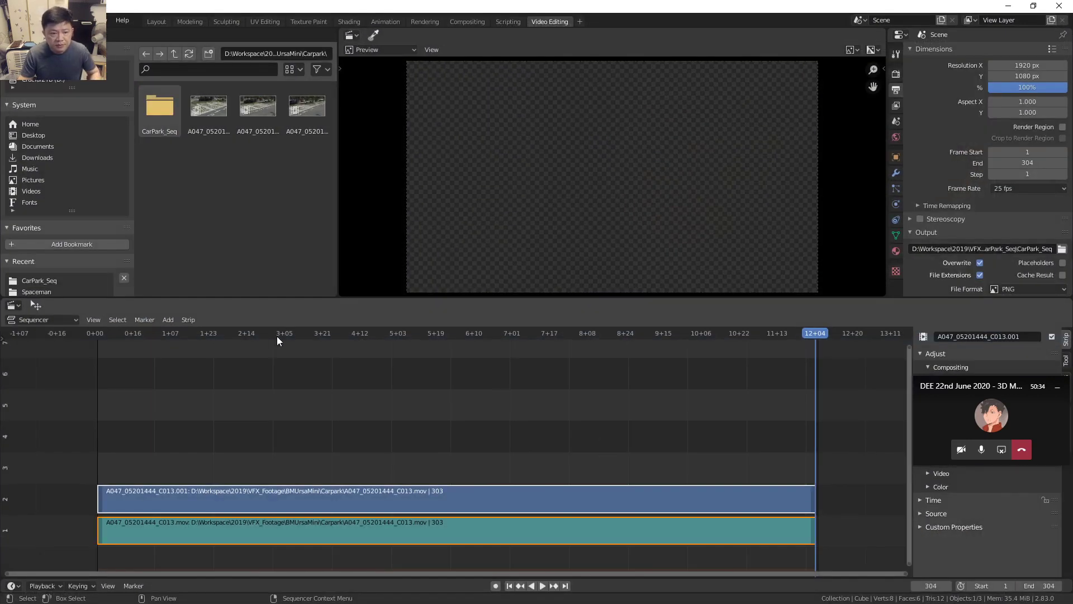
Scrub the A047_05201444_C013 car park footage between frames 29 and 102.
click(269, 333)
drag(297, 337, 165, 348)
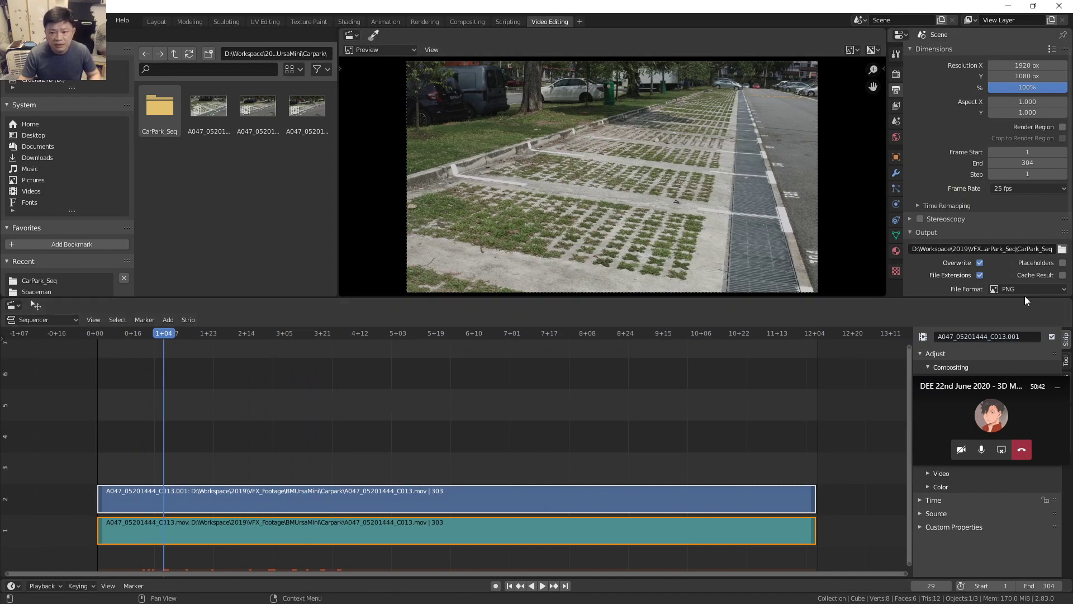
click(159, 341)
drag(176, 338, 223, 398)
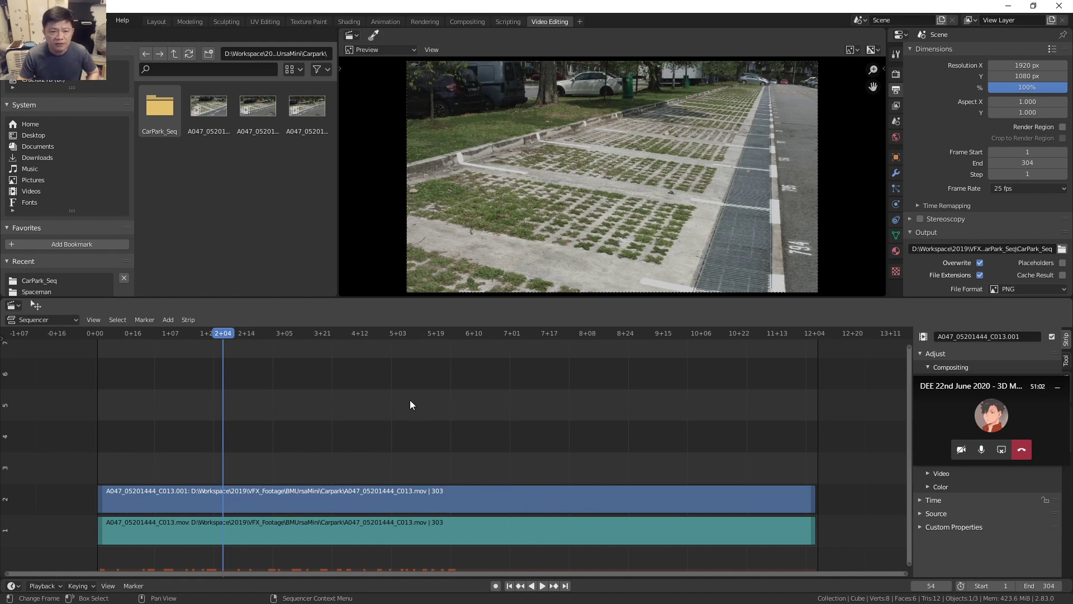
Play the car park clip, then scrub back and park near frame 14.
key(space)
key(space)
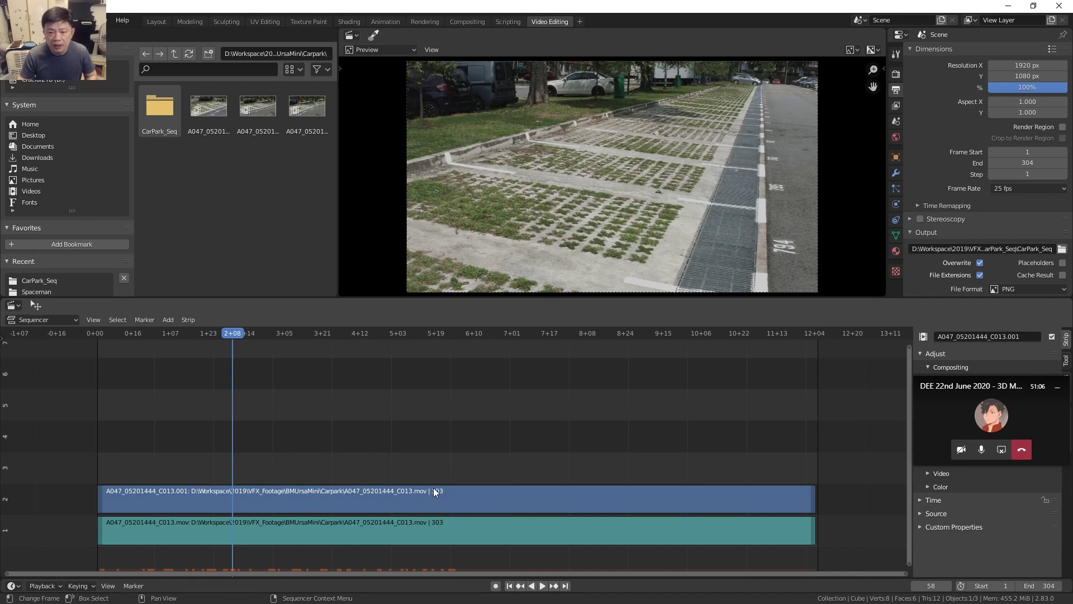
drag(223, 353, 128, 339)
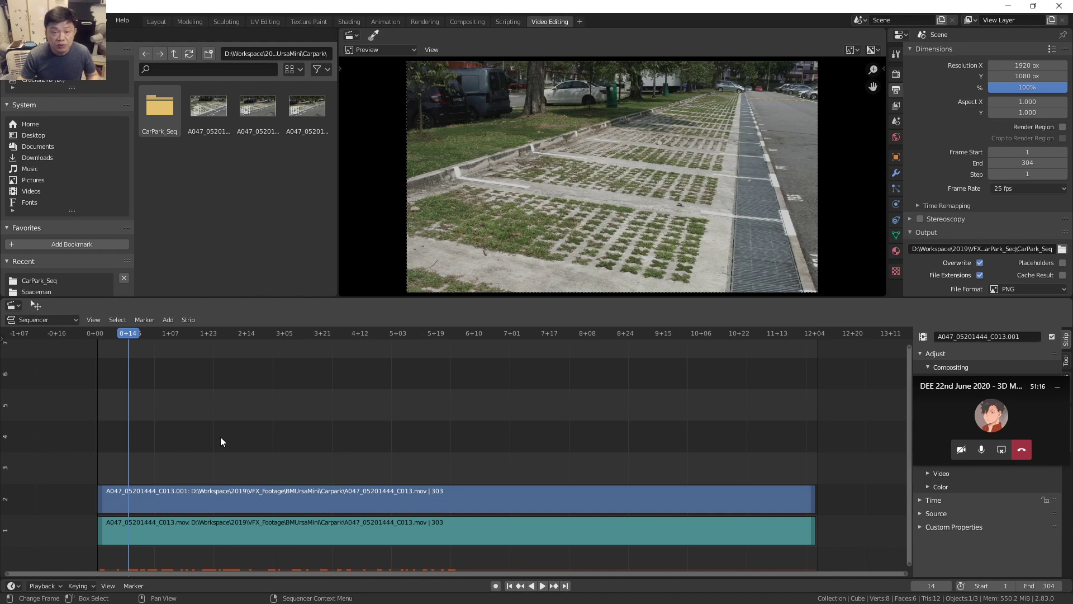
mouse_move(137, 337)
mouse_down()
mouse_move(247, 344)
mouse_move(118, 346)
mouse_up()
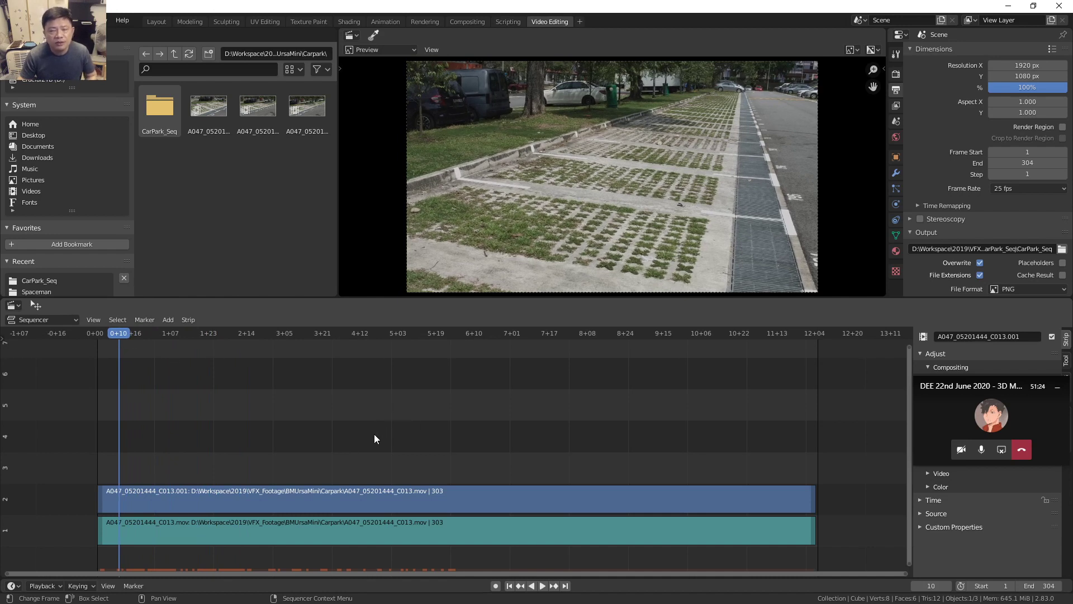
click(130, 338)
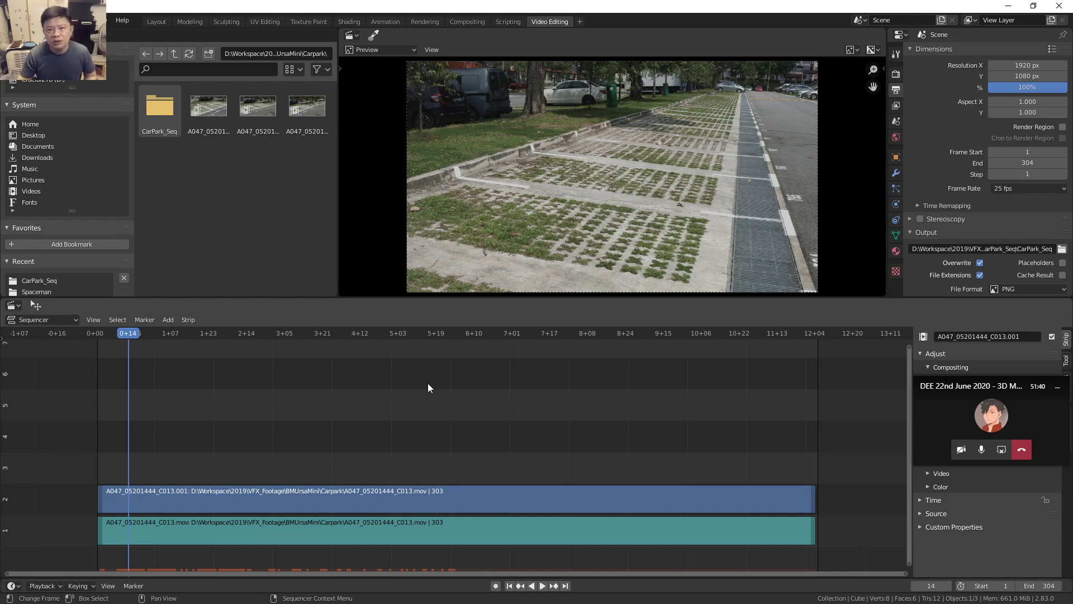
drag(127, 337, 114, 338)
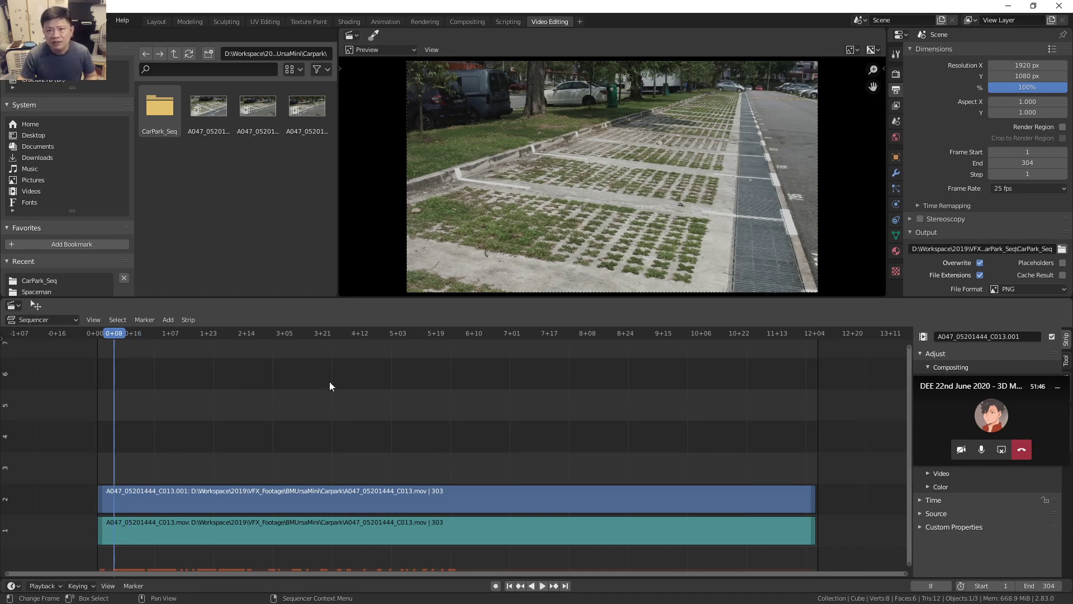
Replay the car park clip from frame 14, park at frame 7, then minimize Blender.
click(129, 339)
key(space)
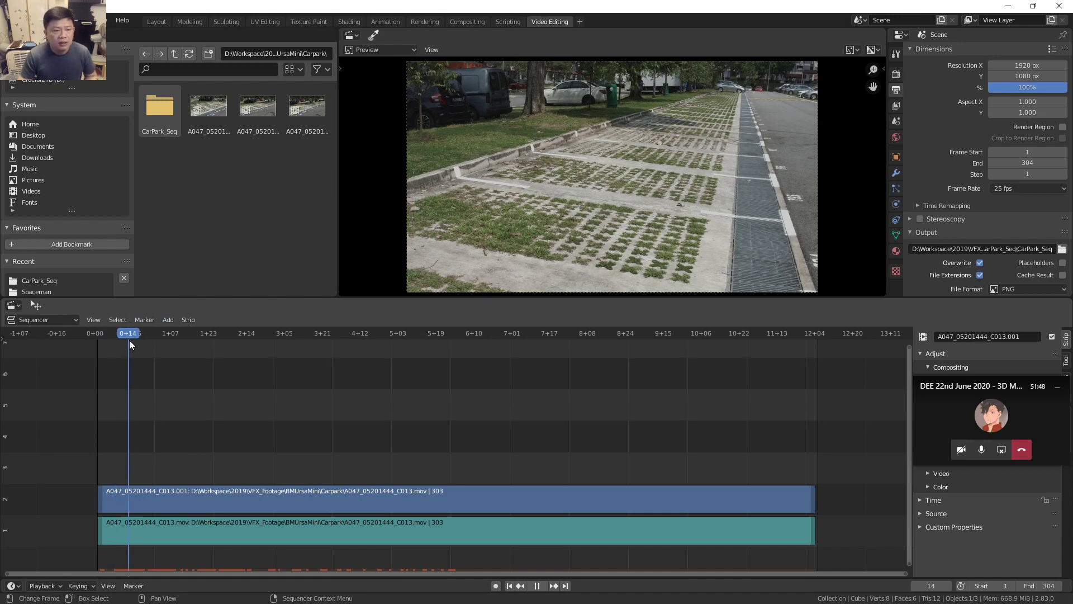
key(space)
key(space)
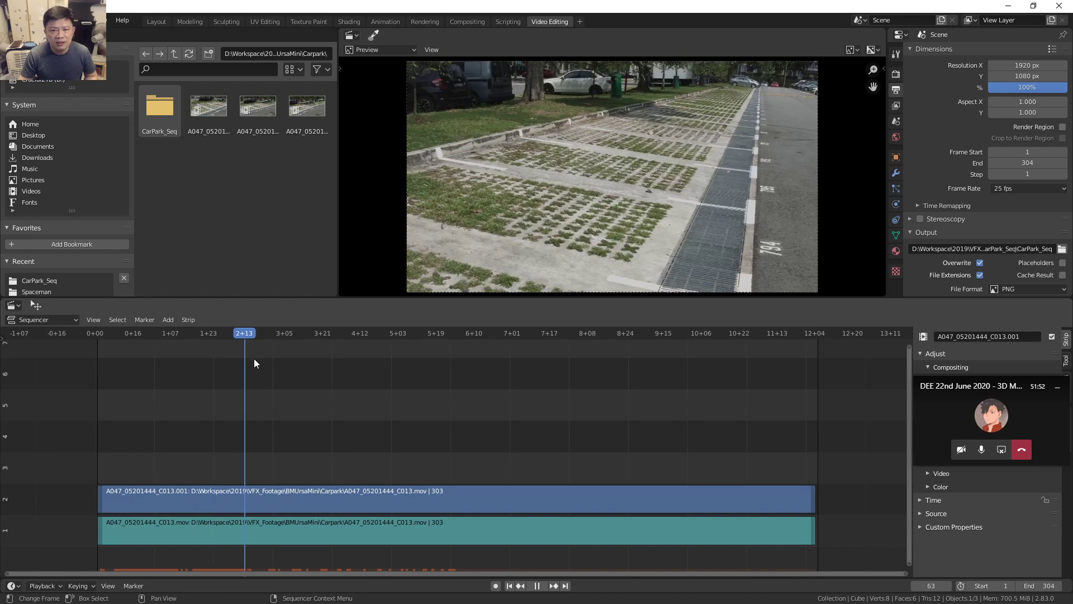
drag(243, 369, 135, 366)
key(space)
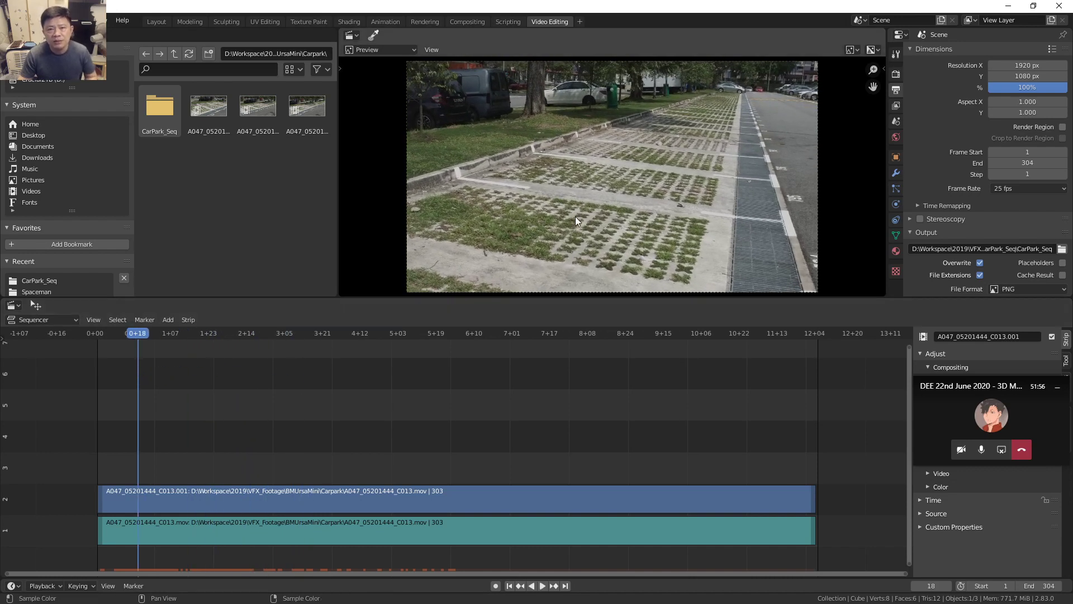
drag(133, 337, 111, 338)
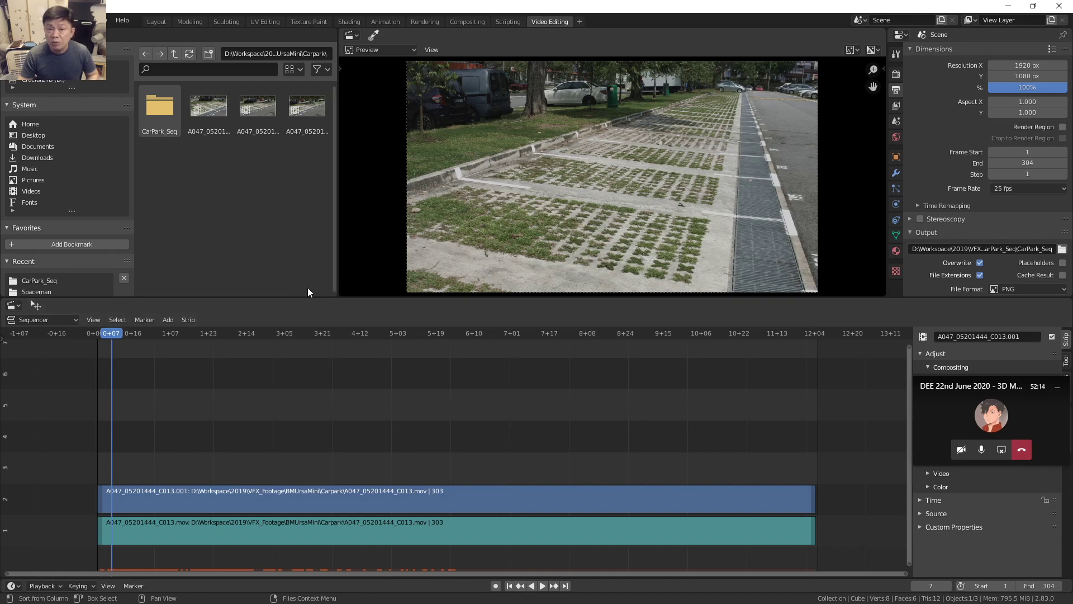
click(216, 118)
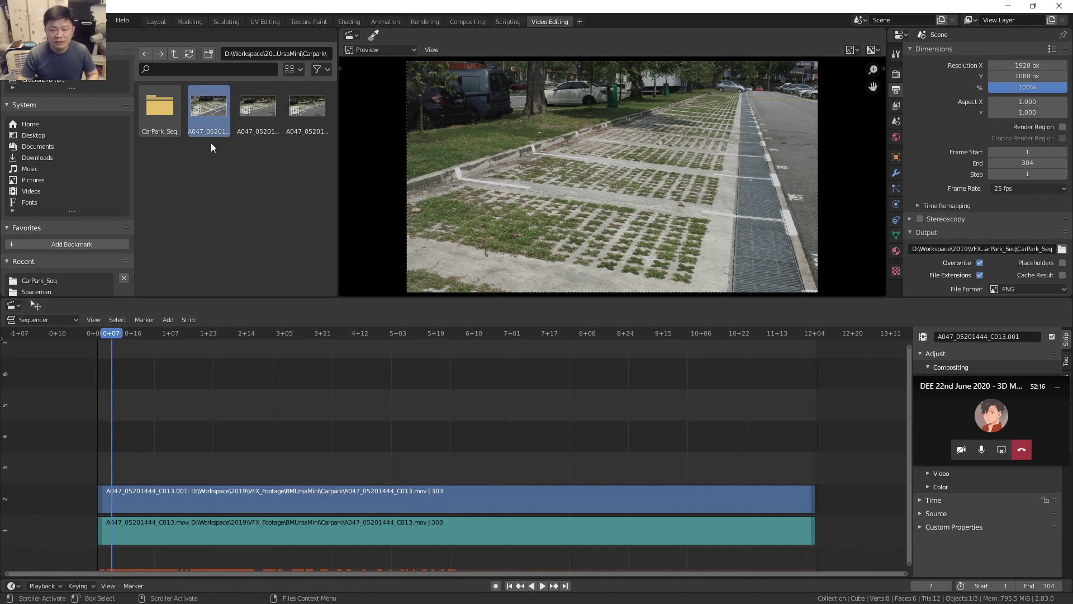
click(1008, 6)
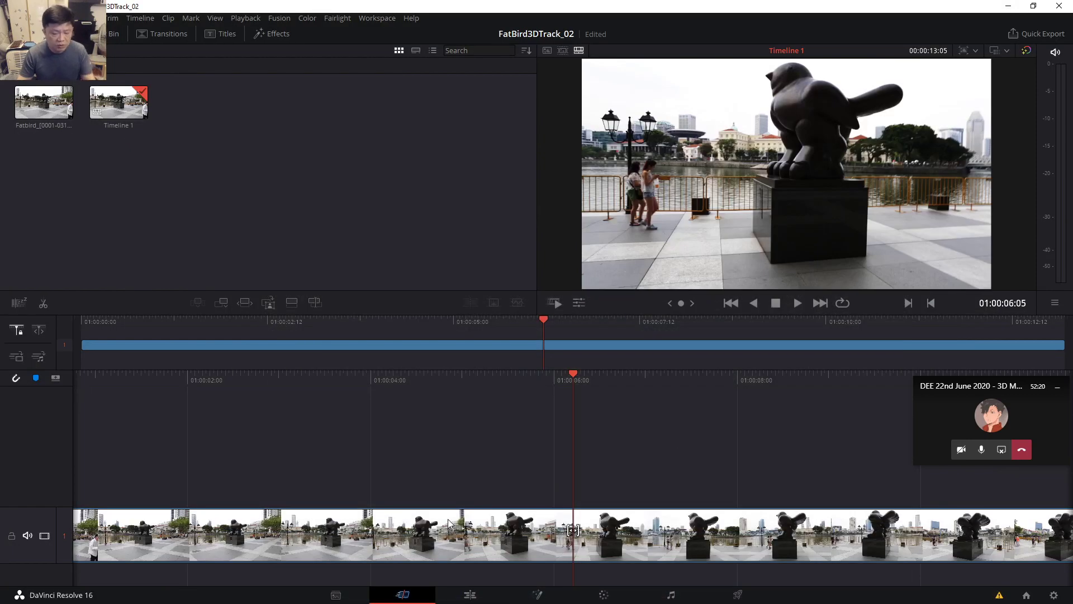
Go from the DEE Explorer window up to Workspace and open the 2019 folder.
key(alt+Tab)
key(alt+Tab)
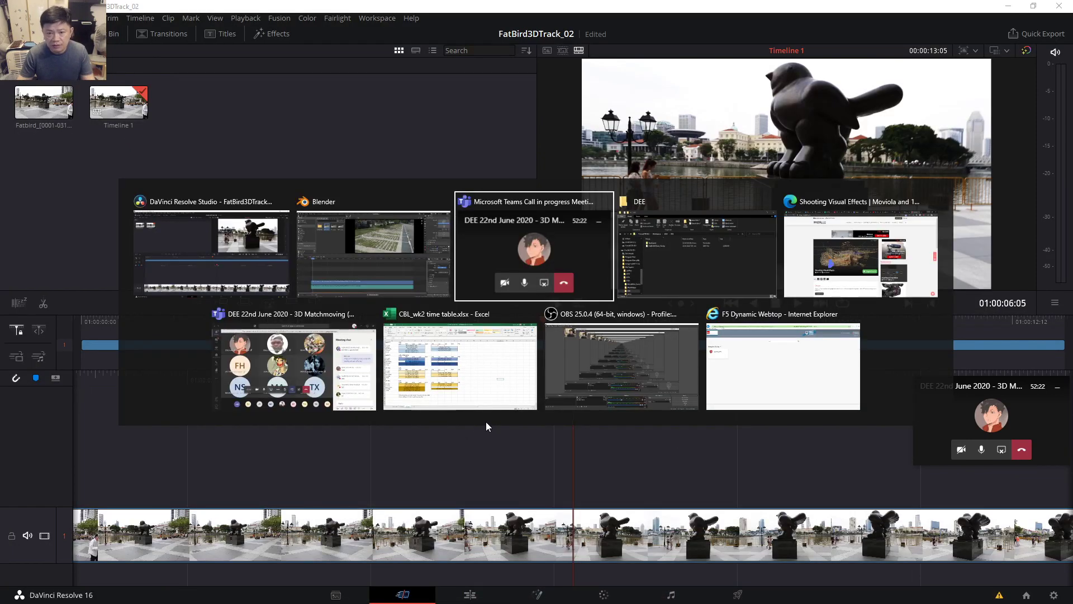
key(alt+Tab)
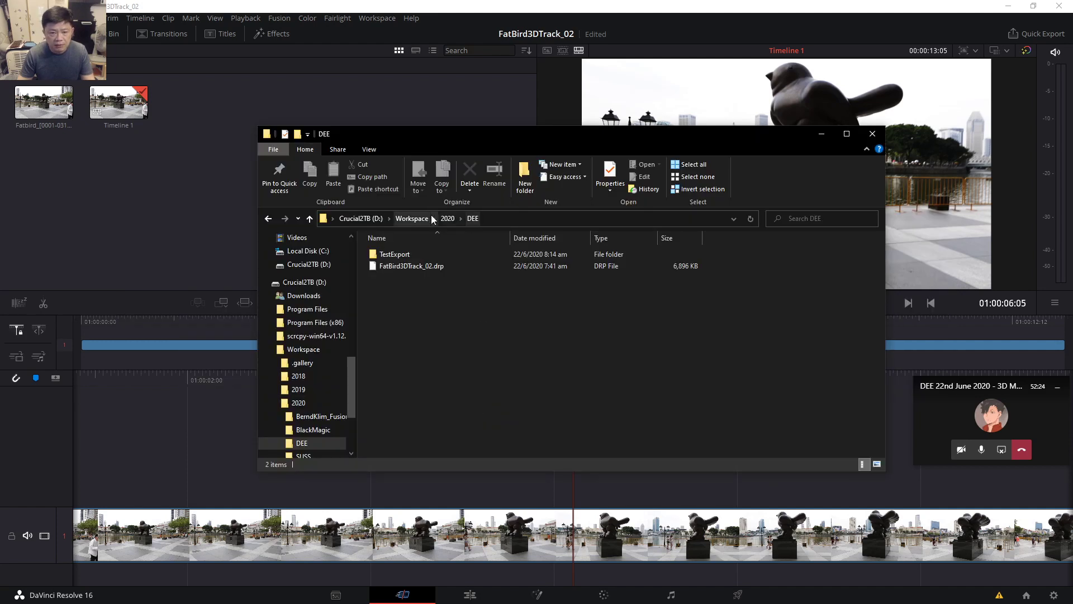
click(447, 219)
click(414, 219)
double_click(398, 278)
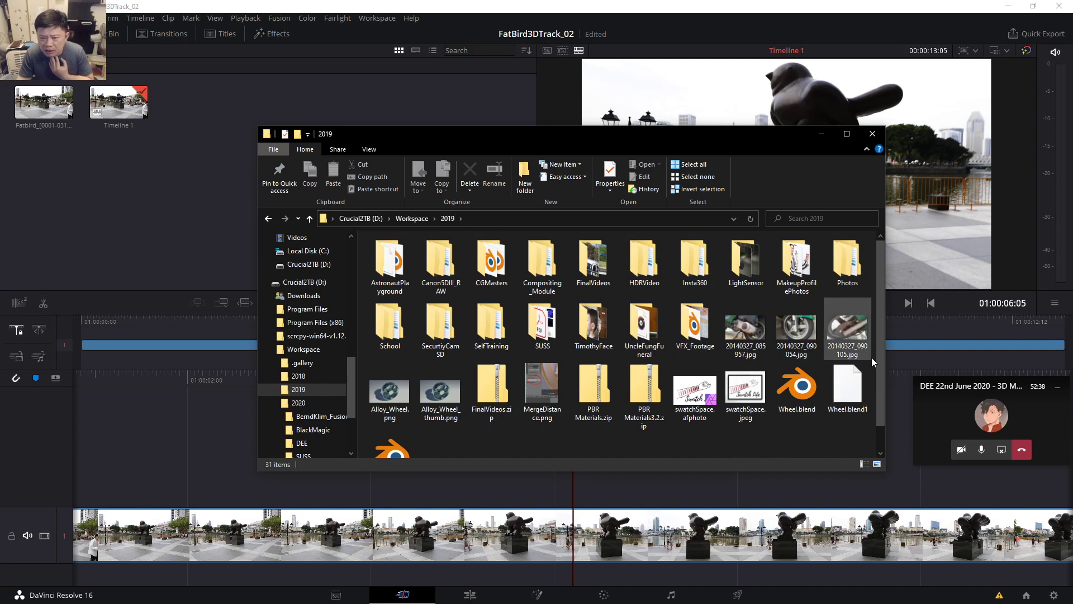
scroll(879, 387, down, 1)
scroll(881, 400, up, 1)
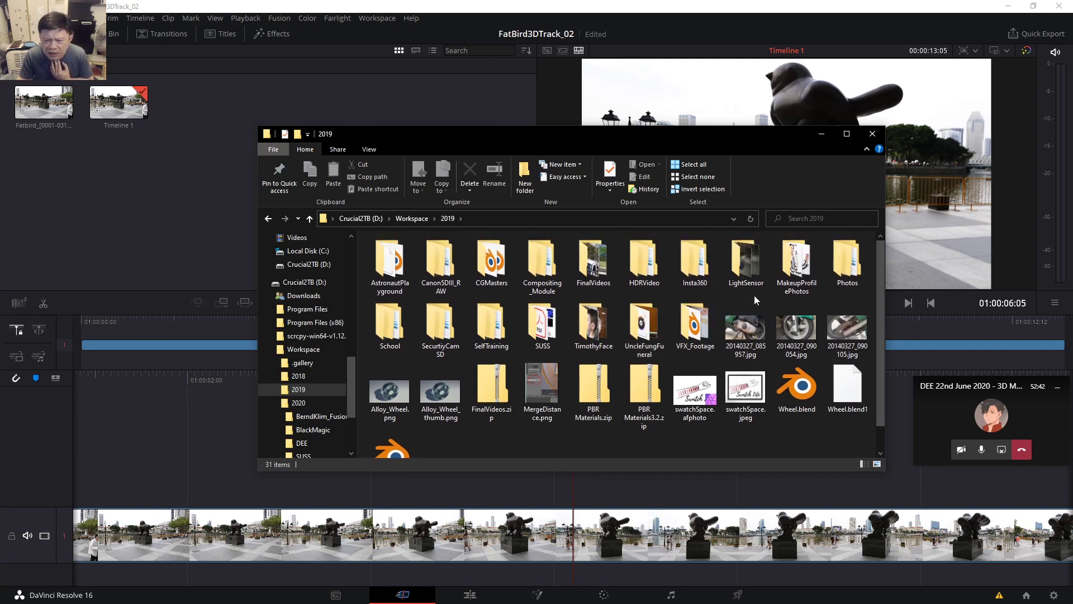
Open VFX_Footage > BMUrsaMini > Carpark and select the five clip and sidecar files.
double_click(692, 330)
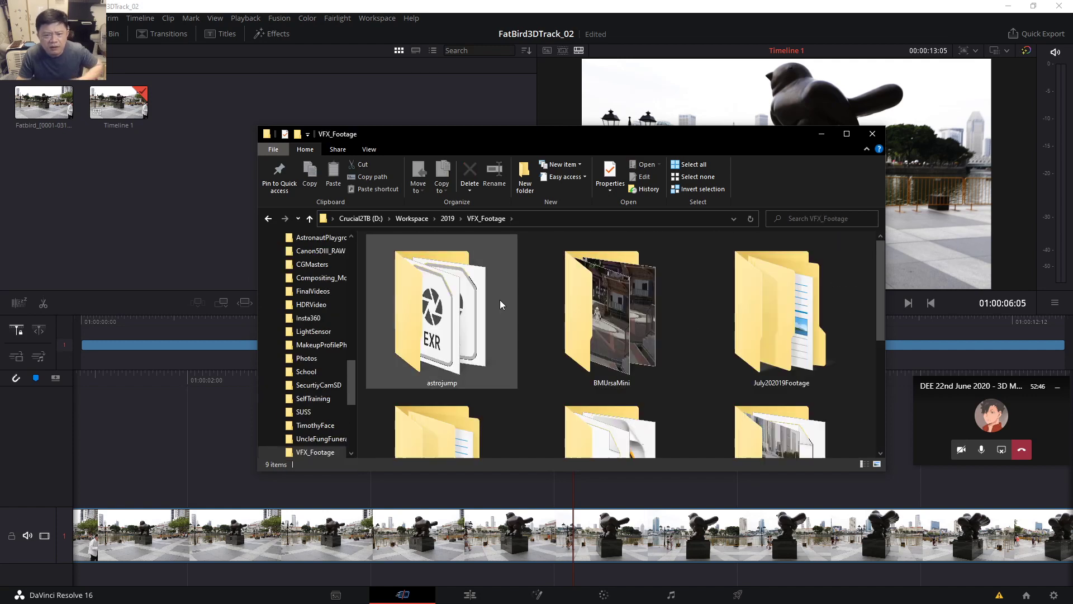
double_click(620, 326)
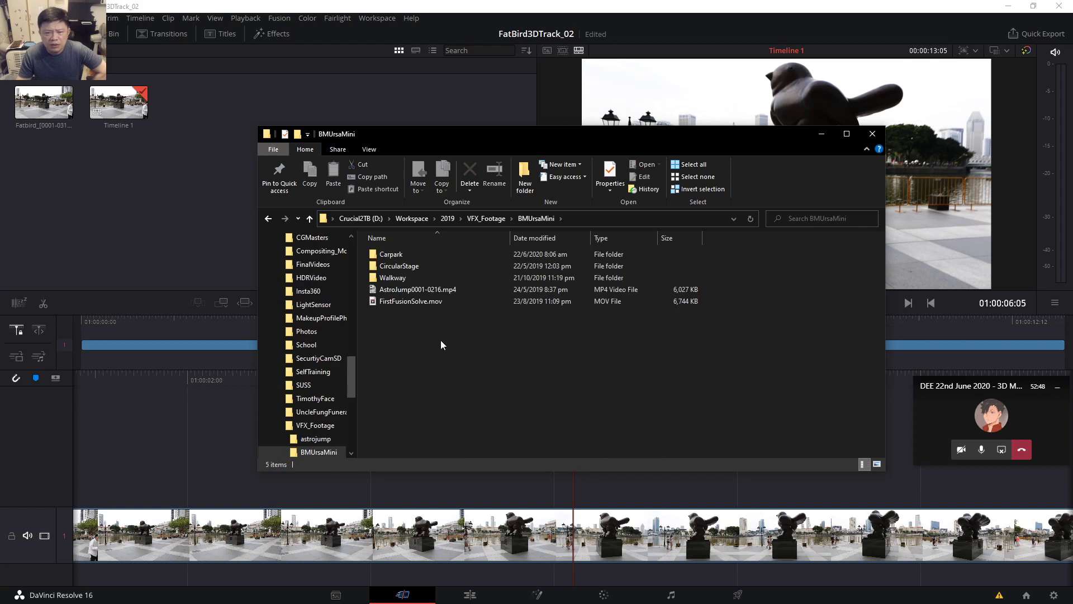
click(398, 255)
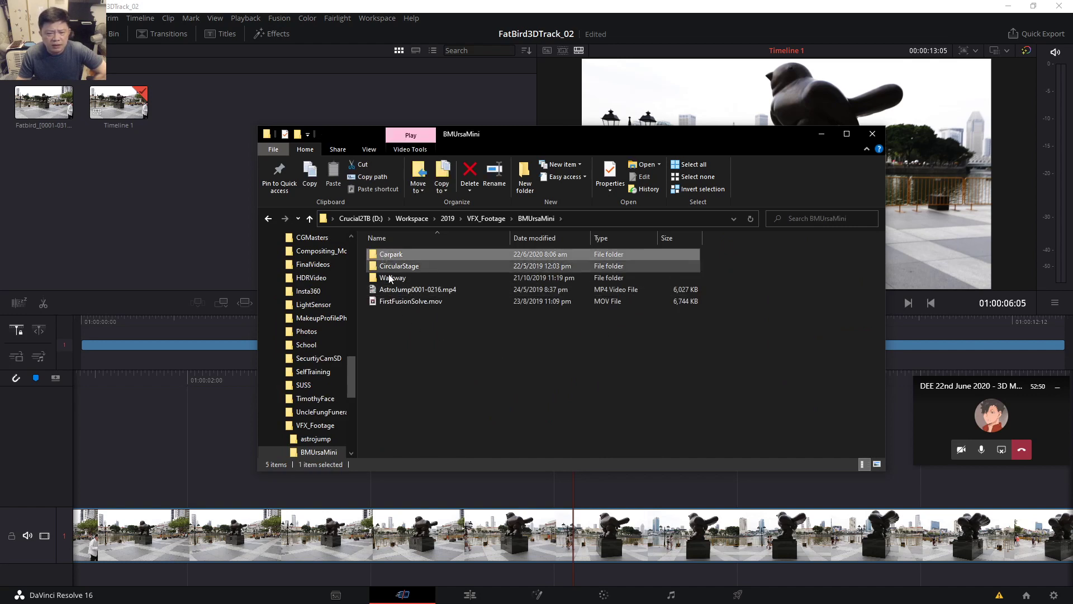
double_click(396, 256)
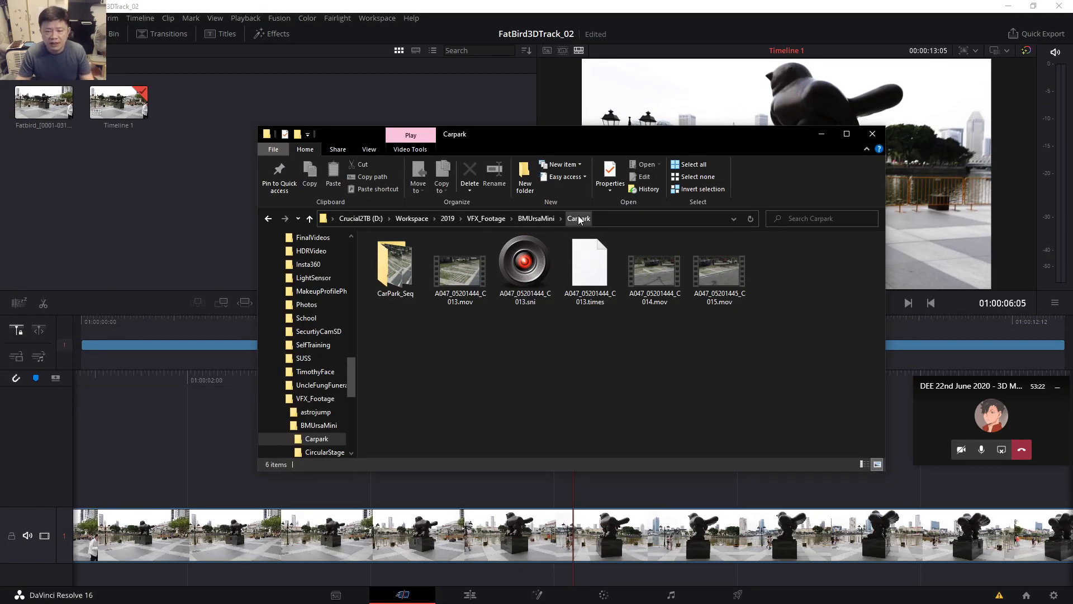
click(578, 216)
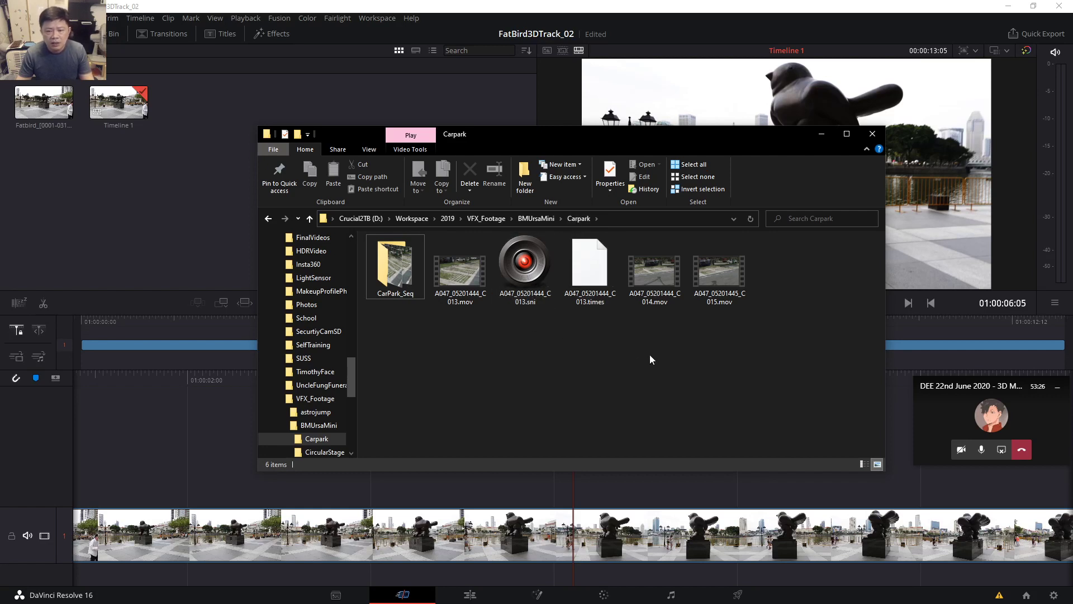
drag(749, 344, 454, 240)
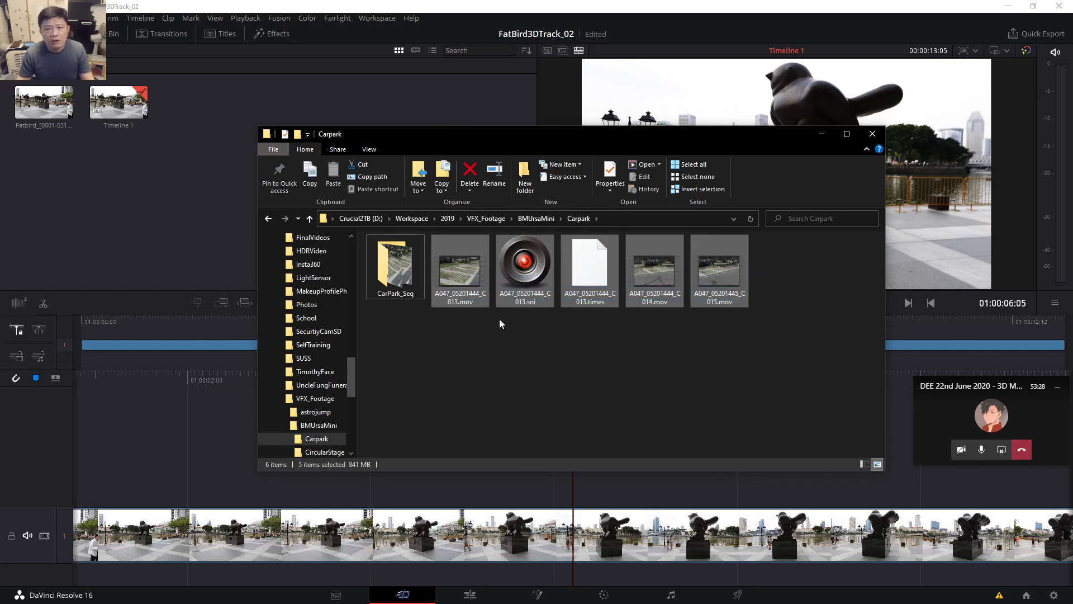
click(488, 339)
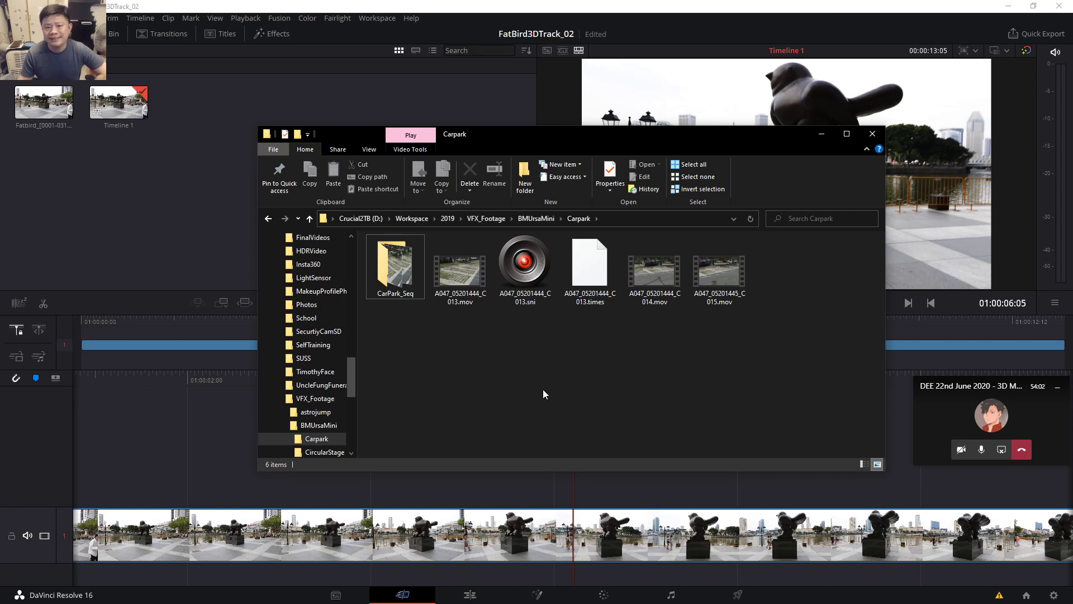
drag(591, 146, 533, 116)
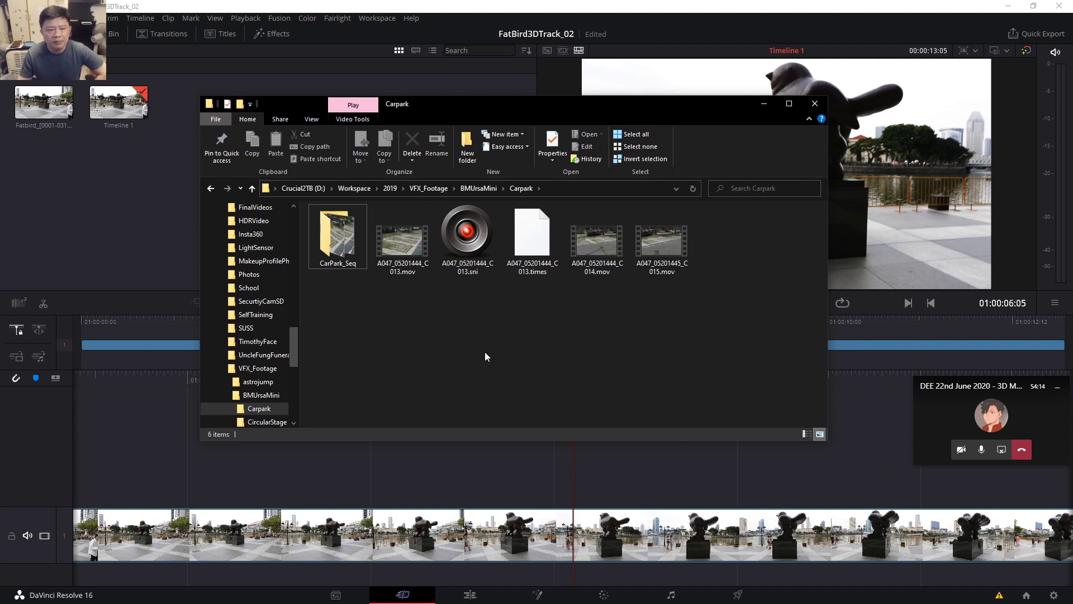
drag(528, 110, 559, 116)
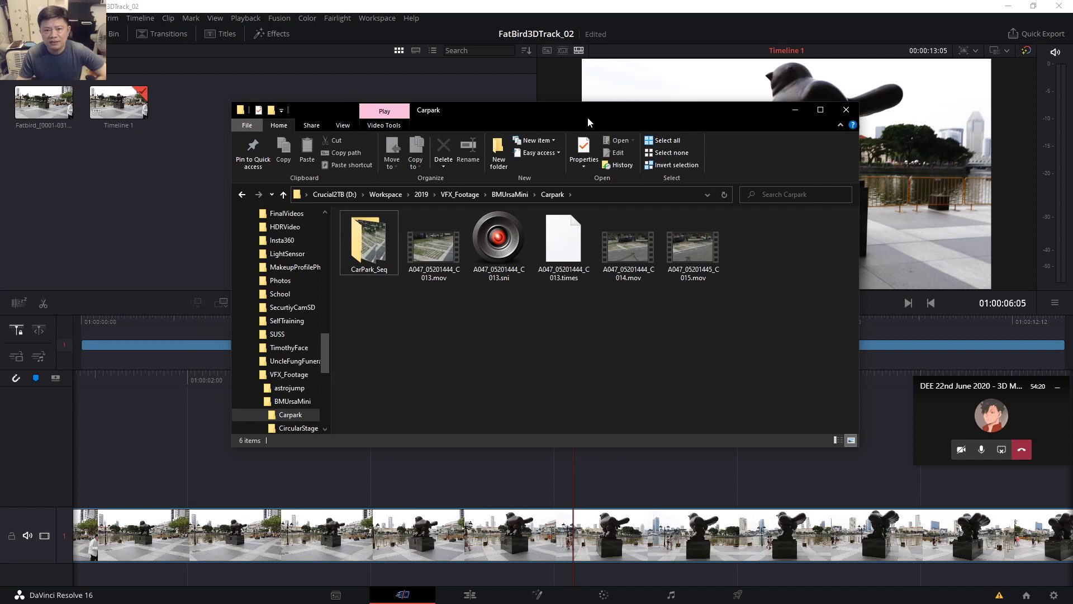
drag(588, 115, 573, 112)
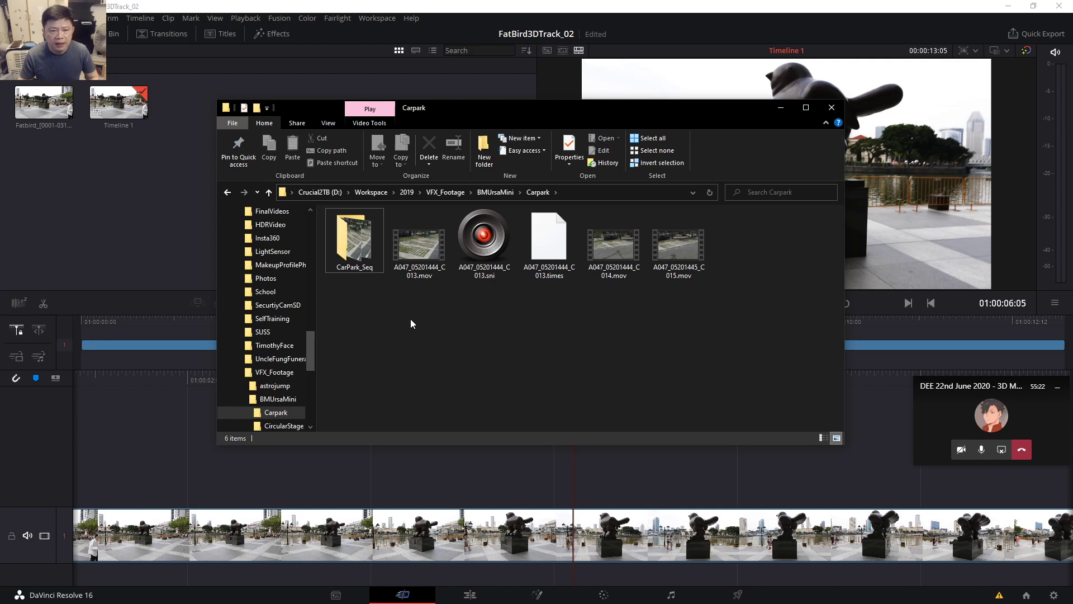
Open A047_05201444_C013.mov in MediaInfo, widened to show its ProRes 422 HQ 25 fps video details.
right_click(423, 242)
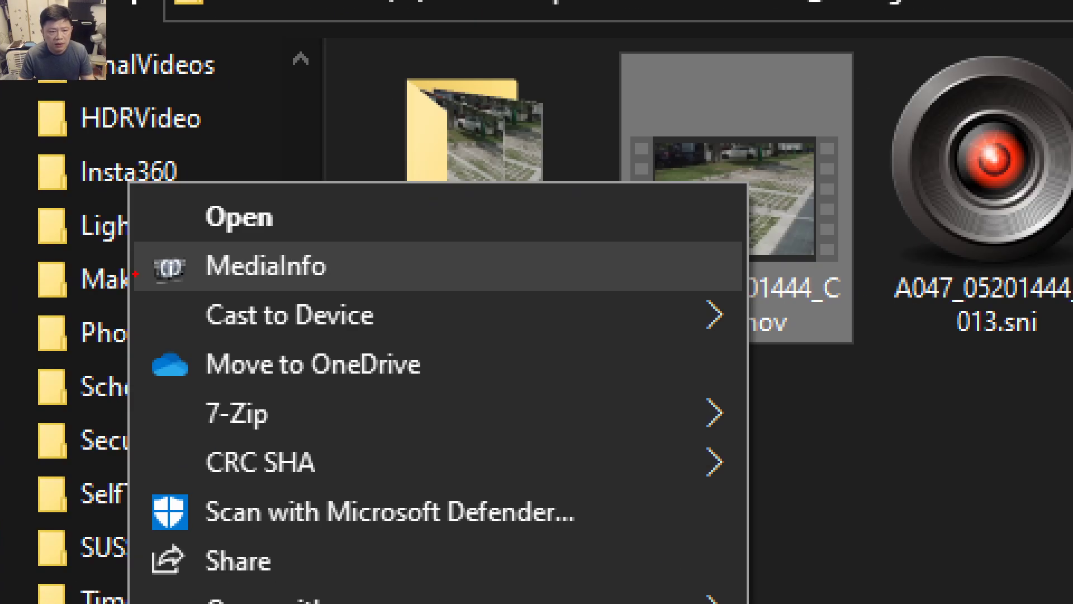
key(Escape)
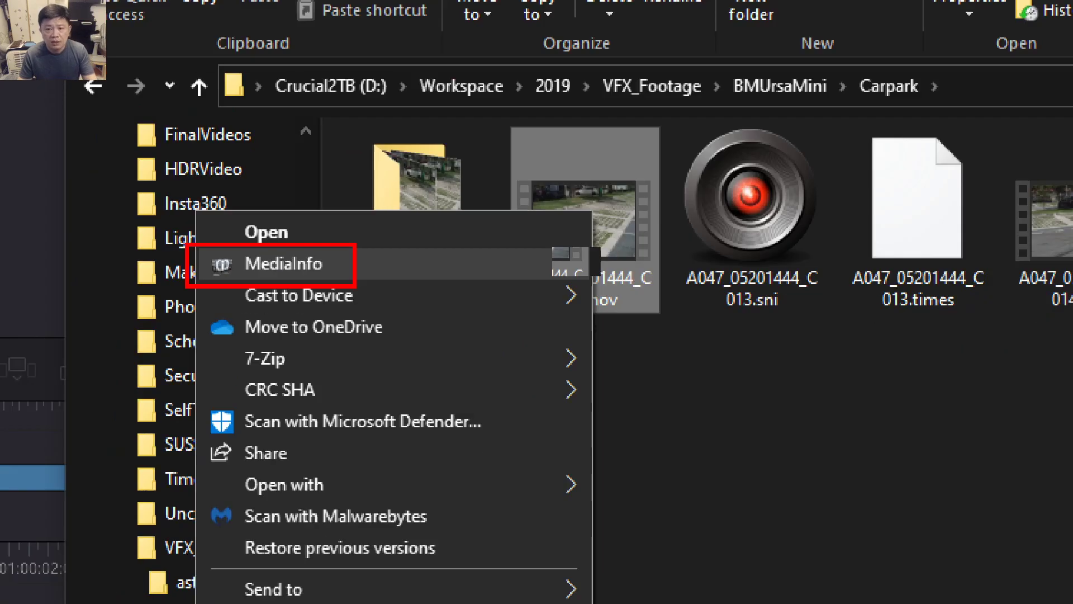
right_click(421, 245)
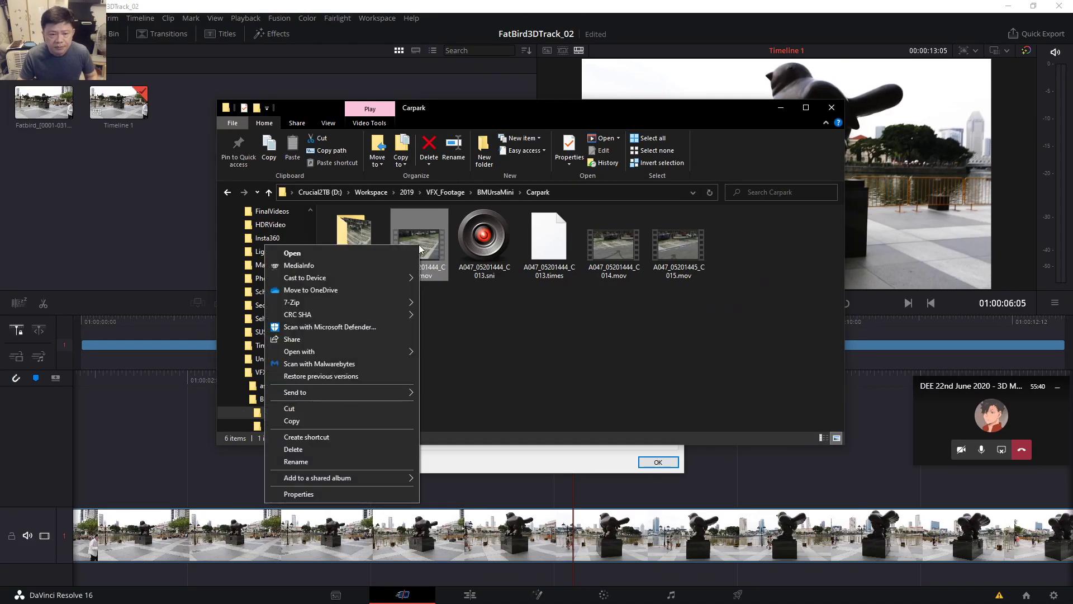
click(311, 268)
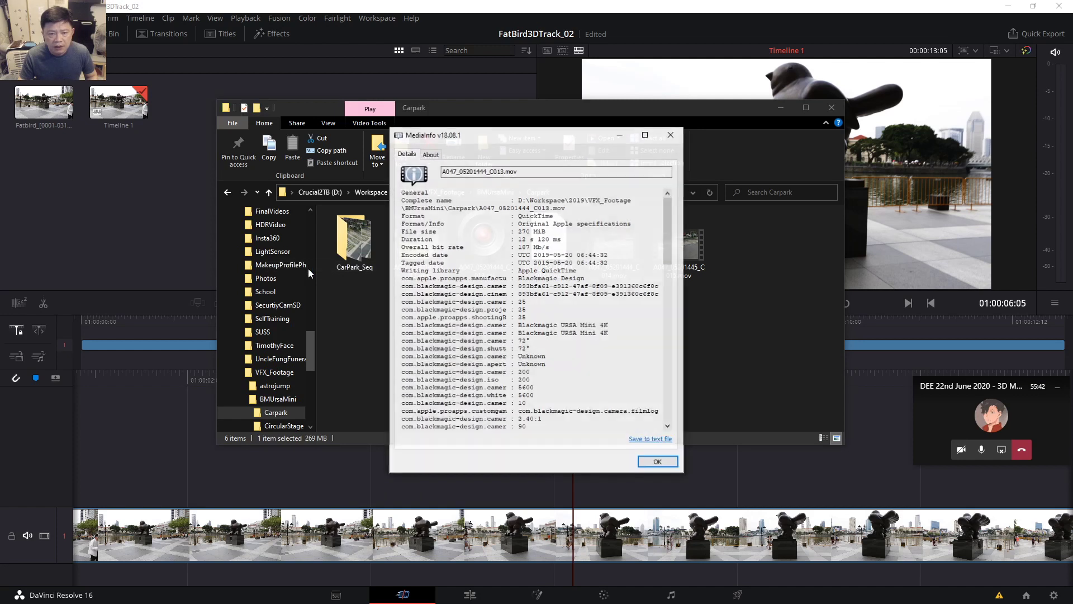
drag(496, 132, 520, 124)
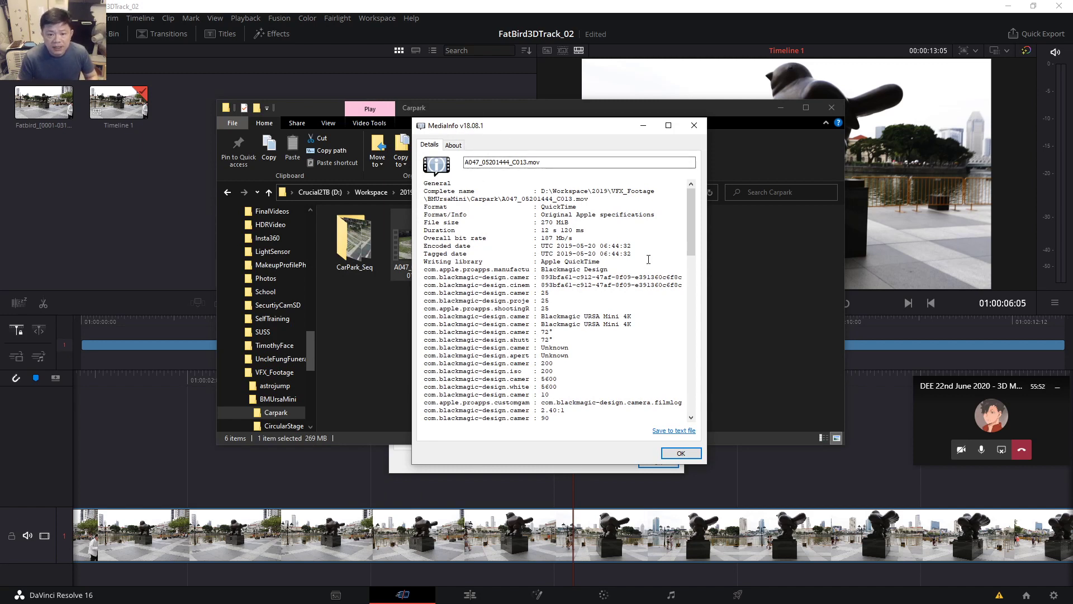
drag(706, 248, 761, 248)
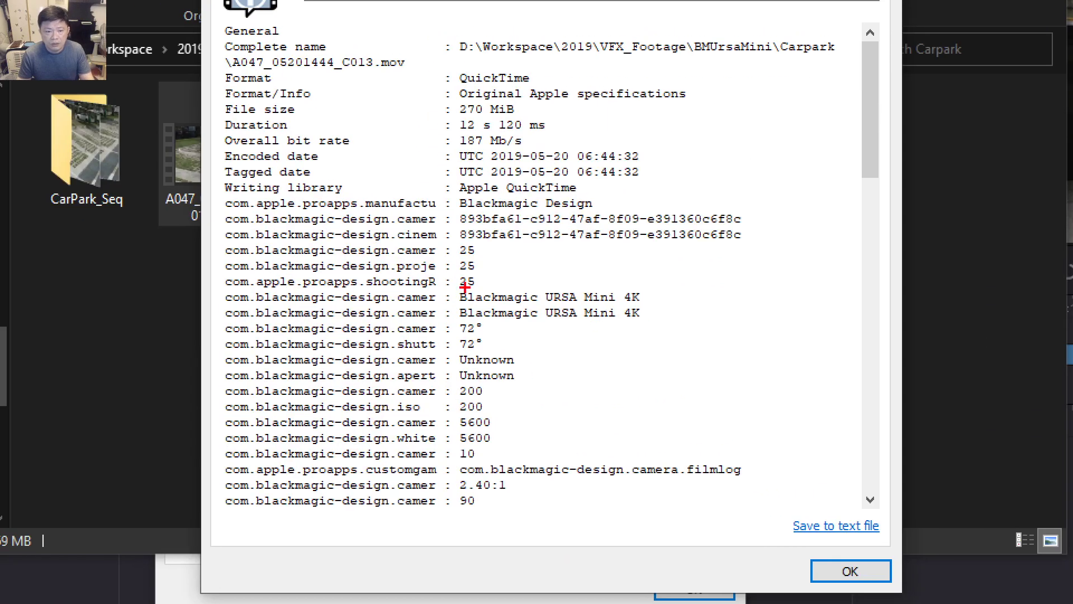
drag(447, 283, 662, 329)
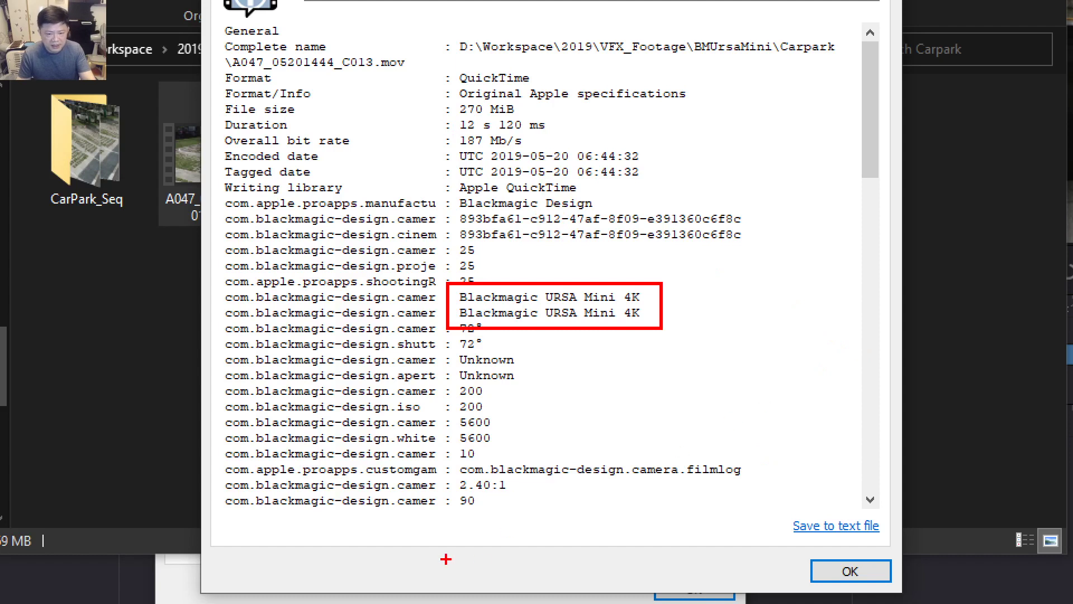
key(Escape)
mouse_move(748, 231)
mouse_down()
mouse_move(751, 362)
mouse_move(751, 335)
mouse_up()
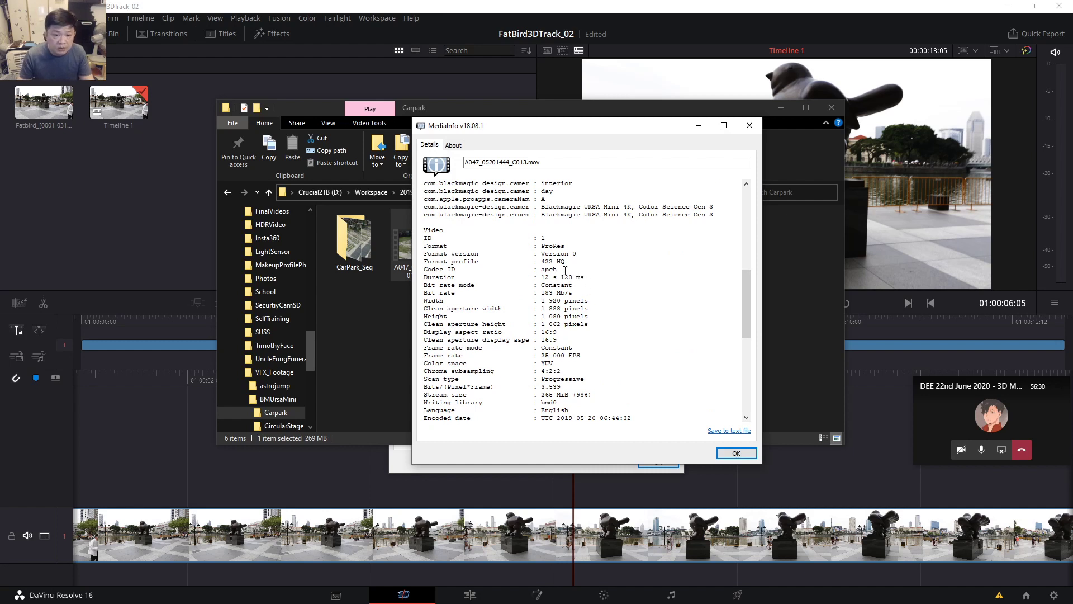
drag(747, 327, 746, 345)
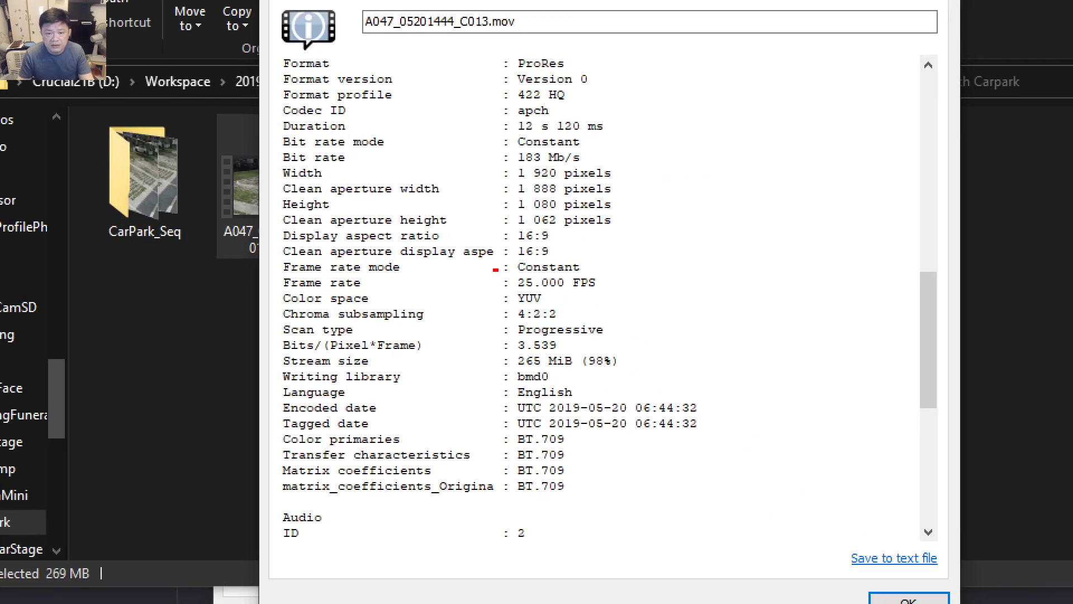
drag(493, 269, 625, 300)
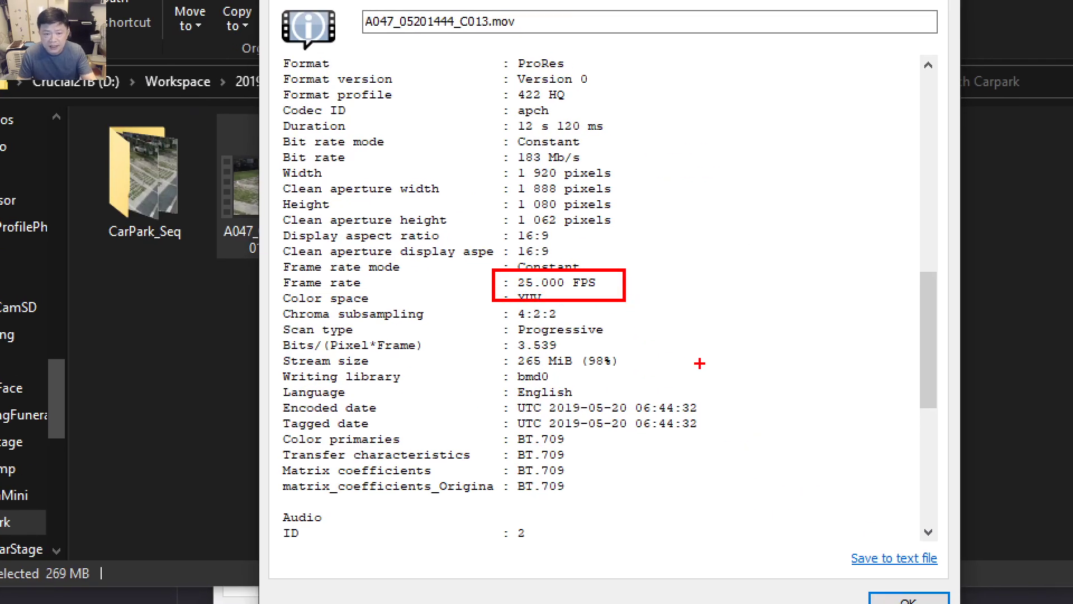
key(Escape)
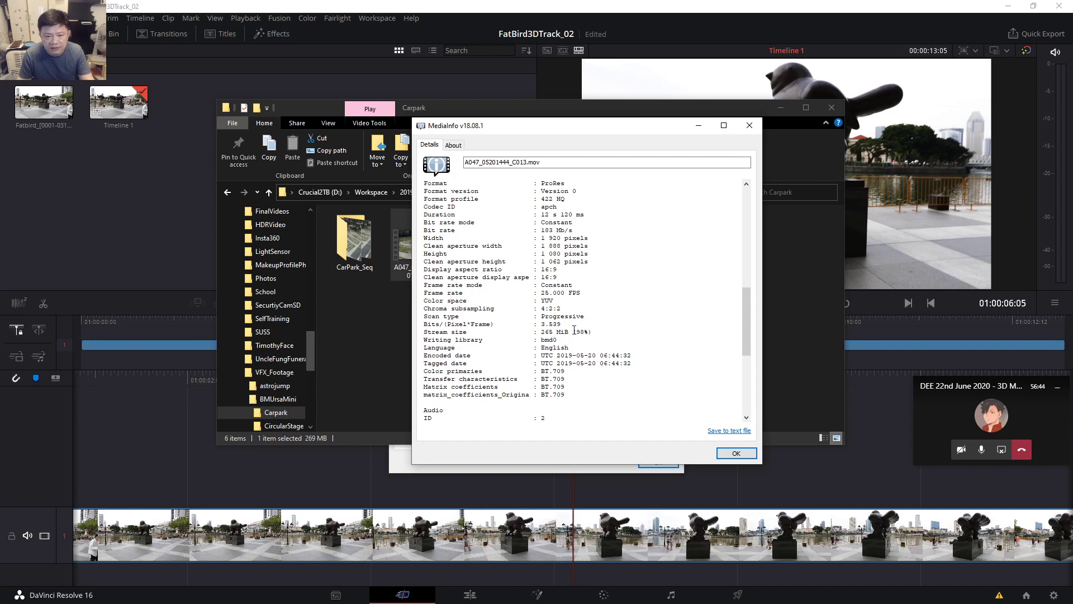
scroll(618, 323, down, 1)
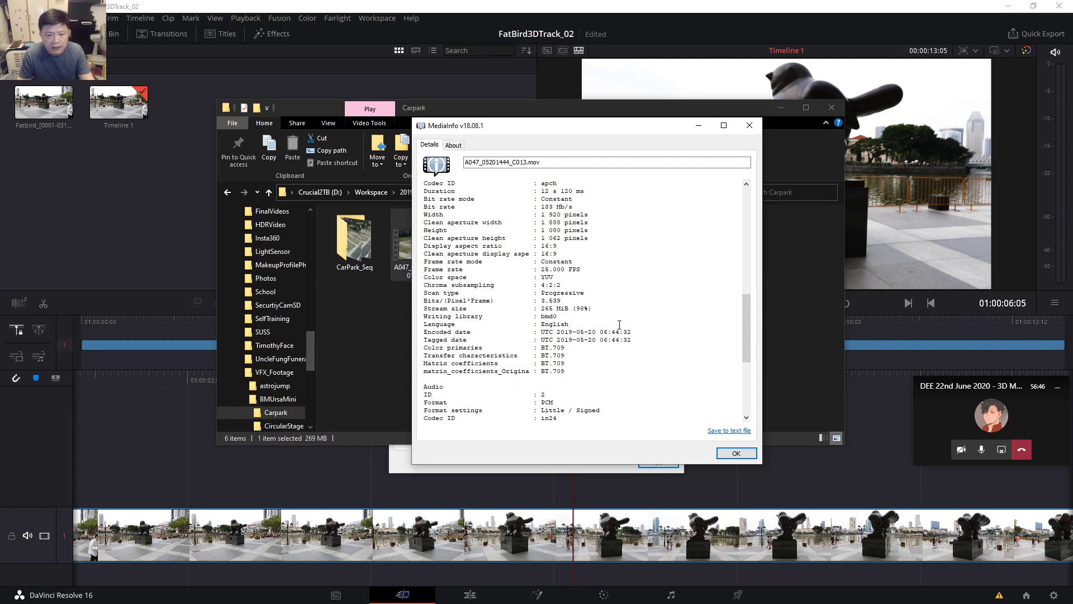
scroll(619, 325, down, 6)
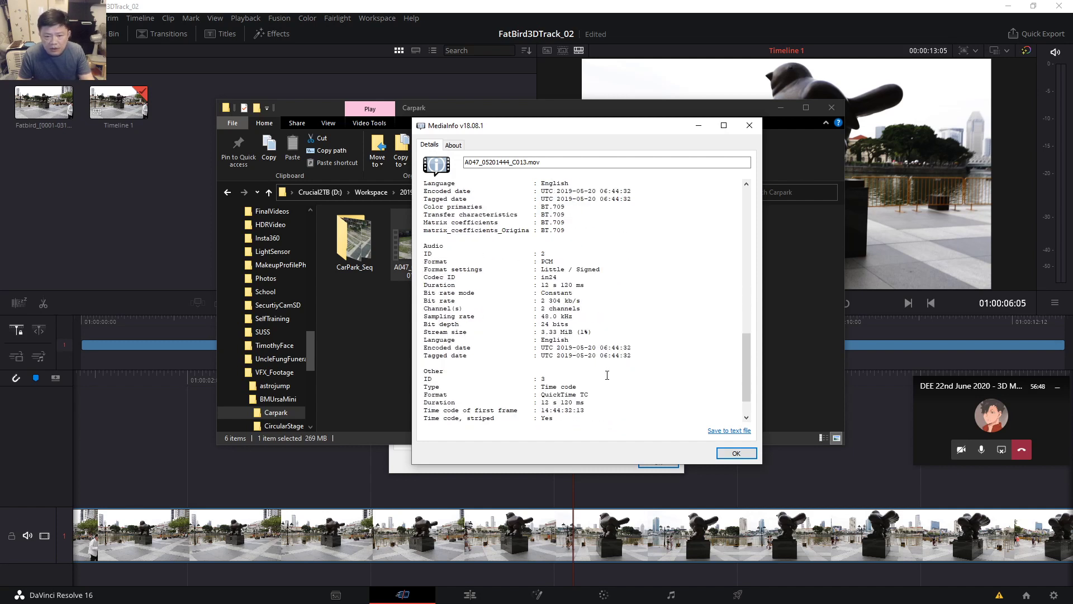
scroll(612, 373, down, 2)
scroll(640, 375, up, 20)
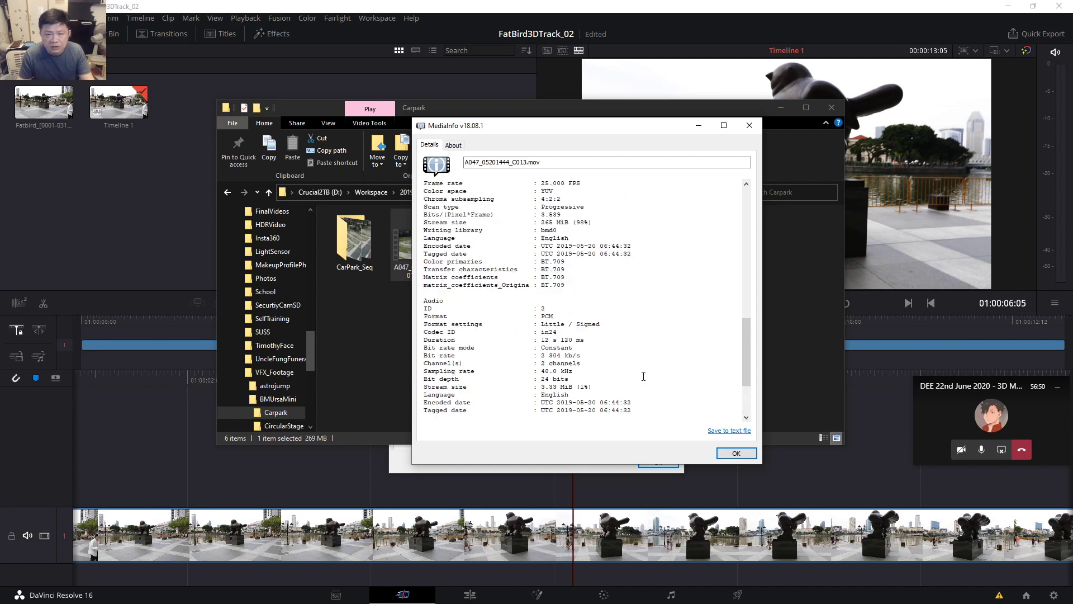
scroll(651, 327, up, 3)
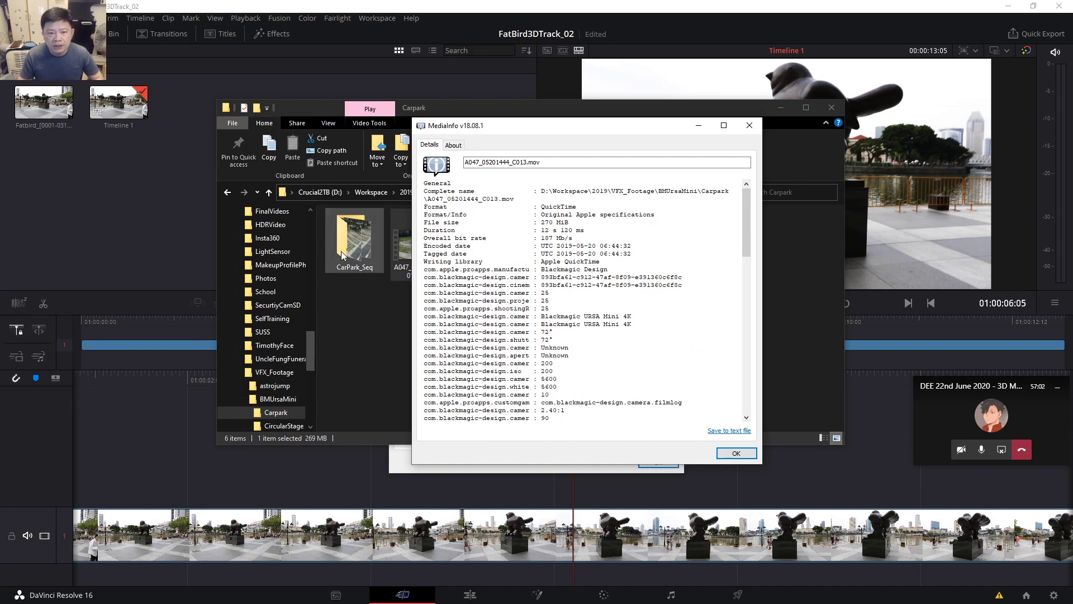
Close both MediaInfo windows and the Carpark Explorer window after reselecting A047_05201444_C013.mov.
click(749, 125)
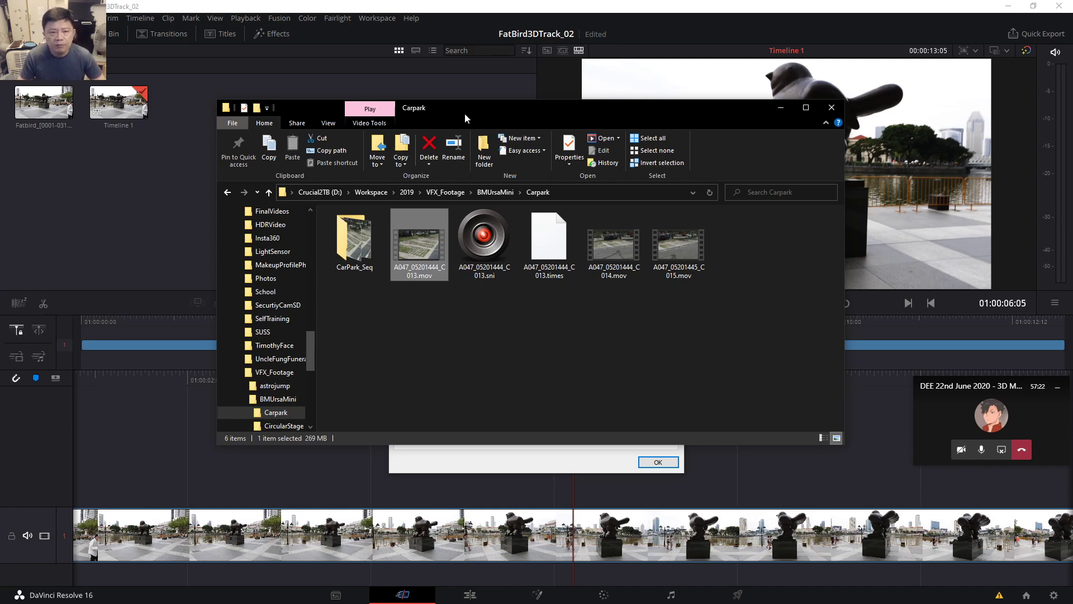
drag(464, 113, 468, 145)
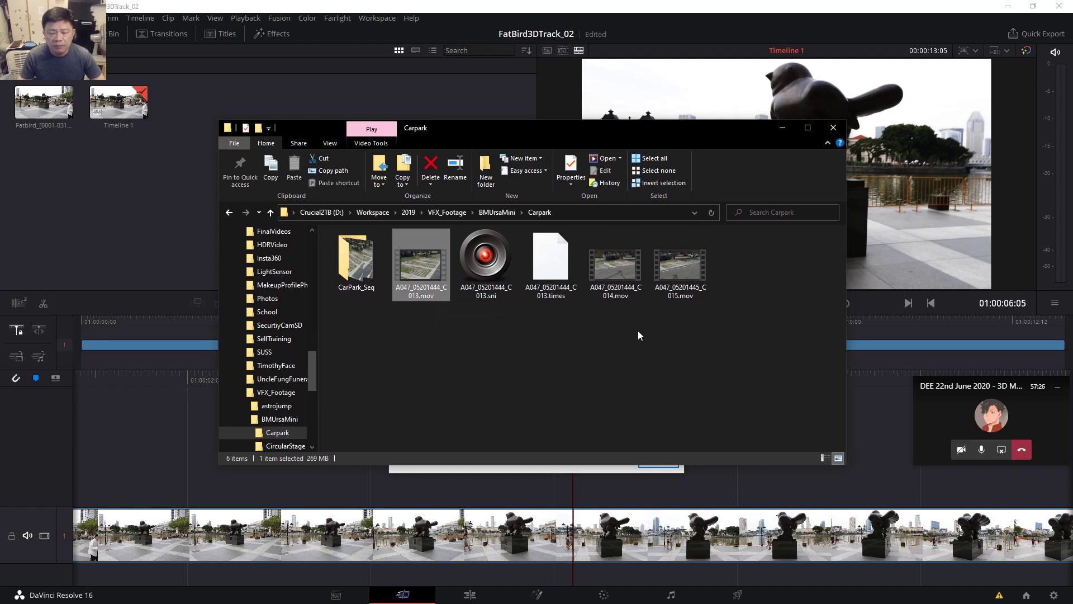
click(588, 354)
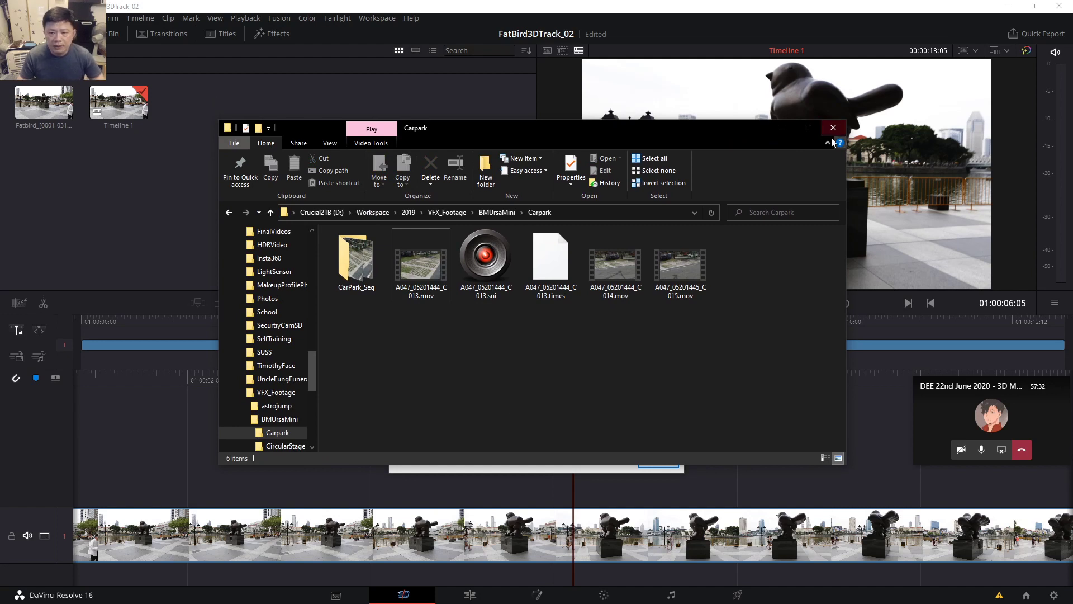
click(428, 282)
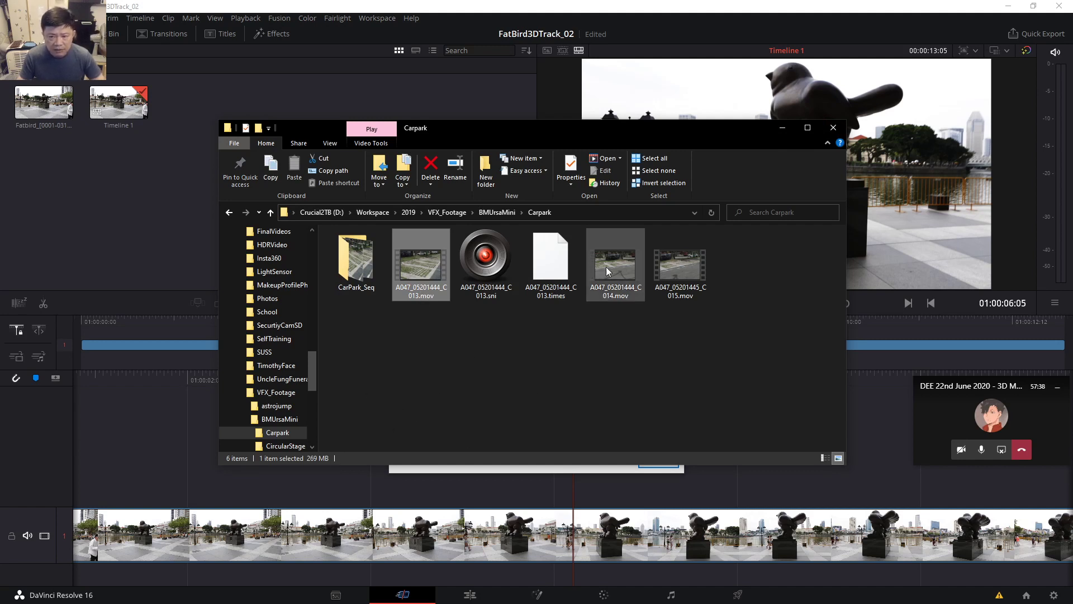
click(782, 127)
click(619, 135)
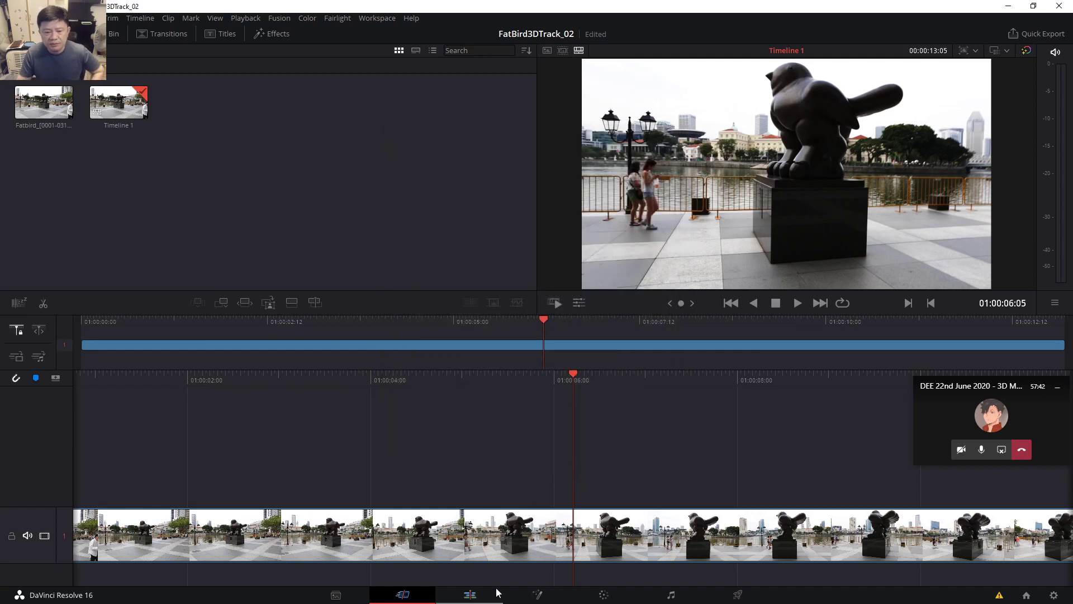
Move the Edit page playhead to about 01:00:07:01, then view the FatBird clip in Fusion.
click(469, 595)
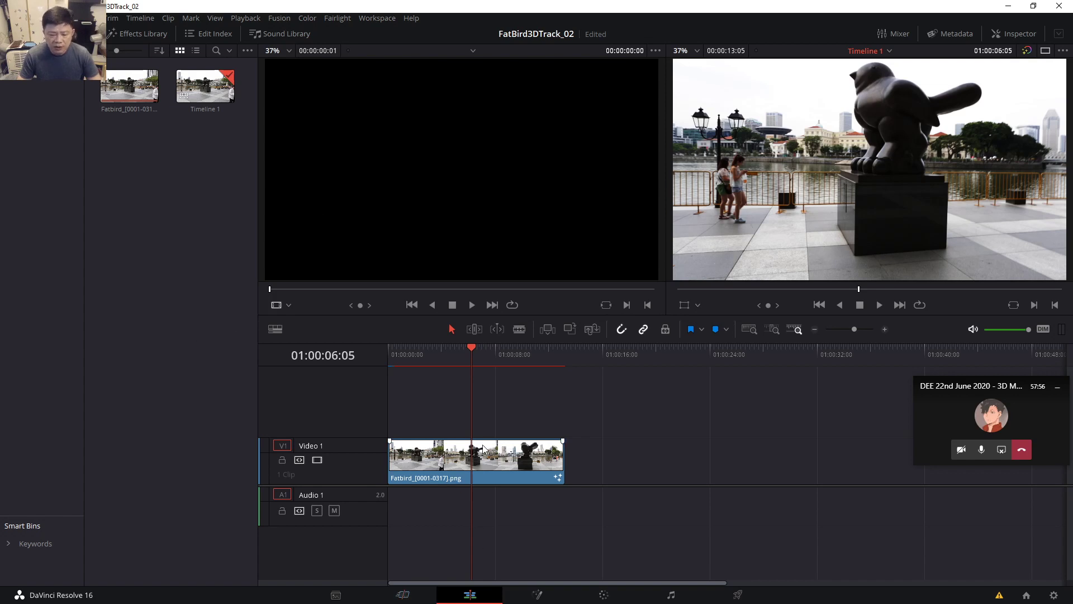
click(475, 351)
drag(479, 354, 483, 354)
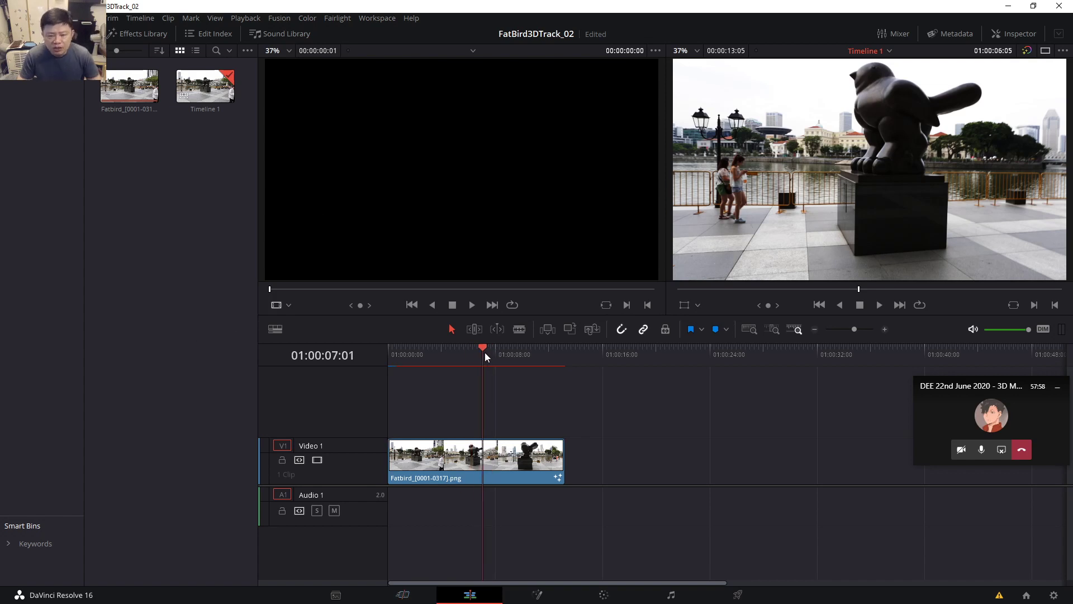
click(536, 594)
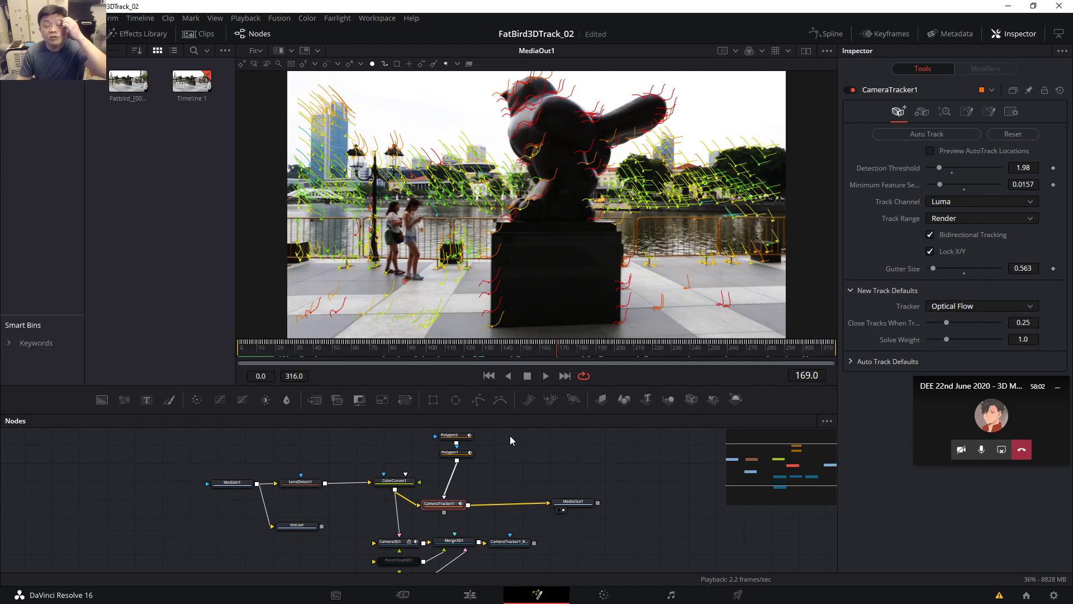
Nudge CameraTracker1 right and show the Merge3D1 3D scene in the viewer.
mouse_move(306, 352)
mouse_down()
mouse_move(381, 357)
mouse_move(287, 357)
mouse_move(307, 358)
mouse_up()
scroll(464, 471, down, 2)
drag(464, 472, 473, 472)
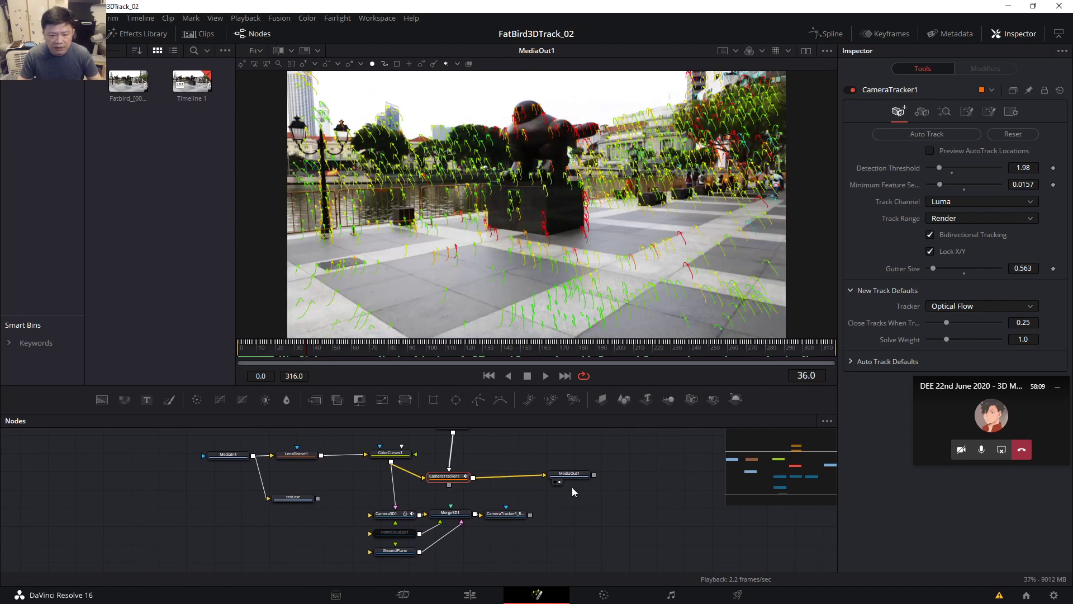
click(450, 512)
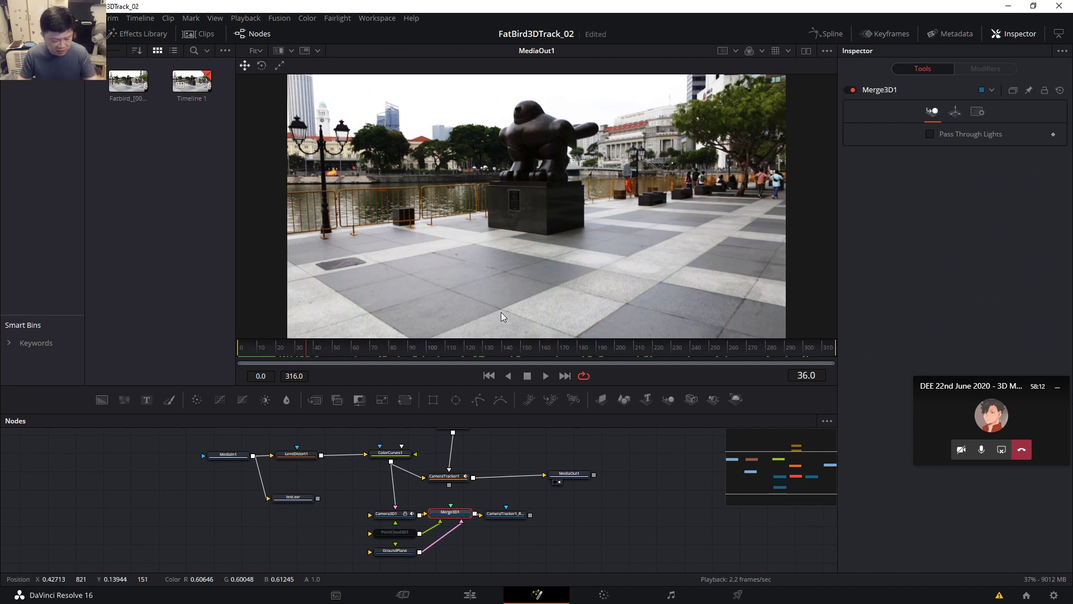
key(1)
Scrub frames 71–187 and orbit around the tracked camera and ground plane, then minimize Resolve.
drag(300, 351, 372, 353)
drag(614, 281, 555, 276)
drag(546, 238, 330, 317)
drag(269, 352, 665, 352)
drag(615, 235, 648, 261)
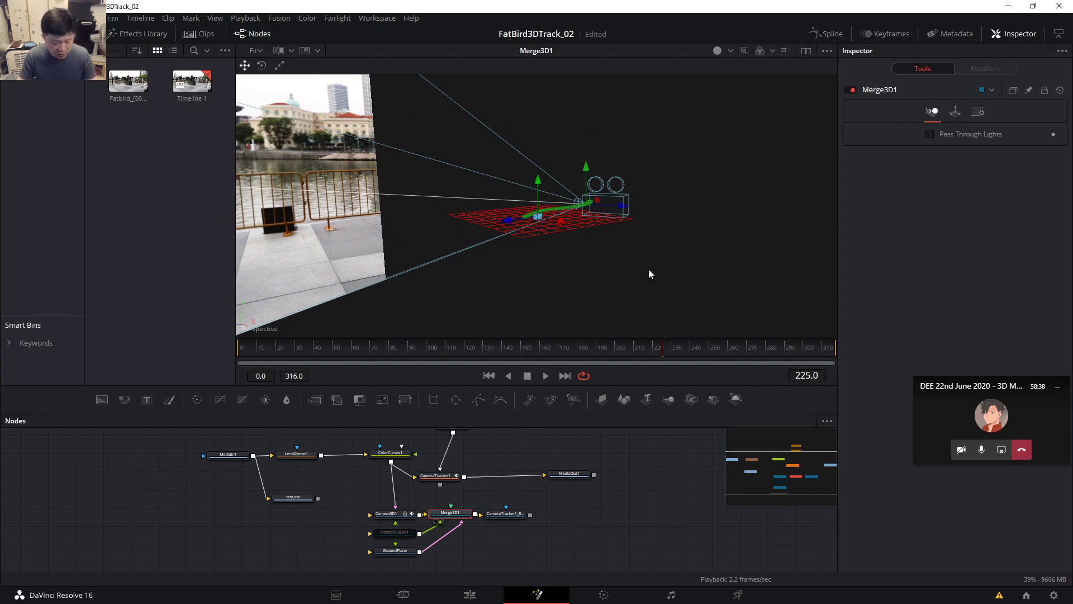
drag(652, 277, 624, 301)
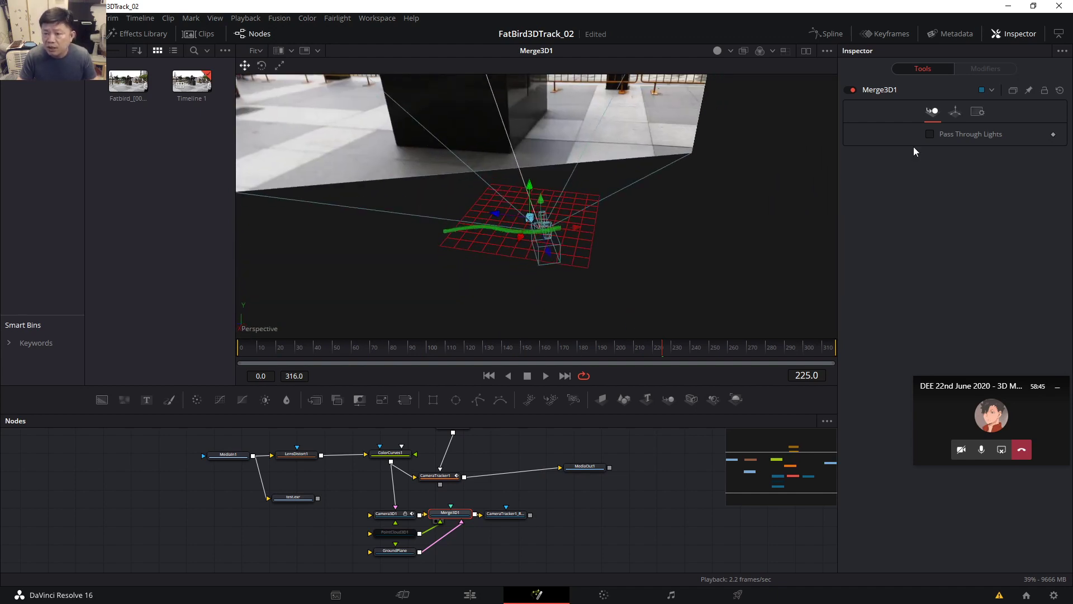
click(1009, 6)
Launch the osdHotkey key-display window, shorten it, move it down-right, then restore Resolve.
double_click(956, 25)
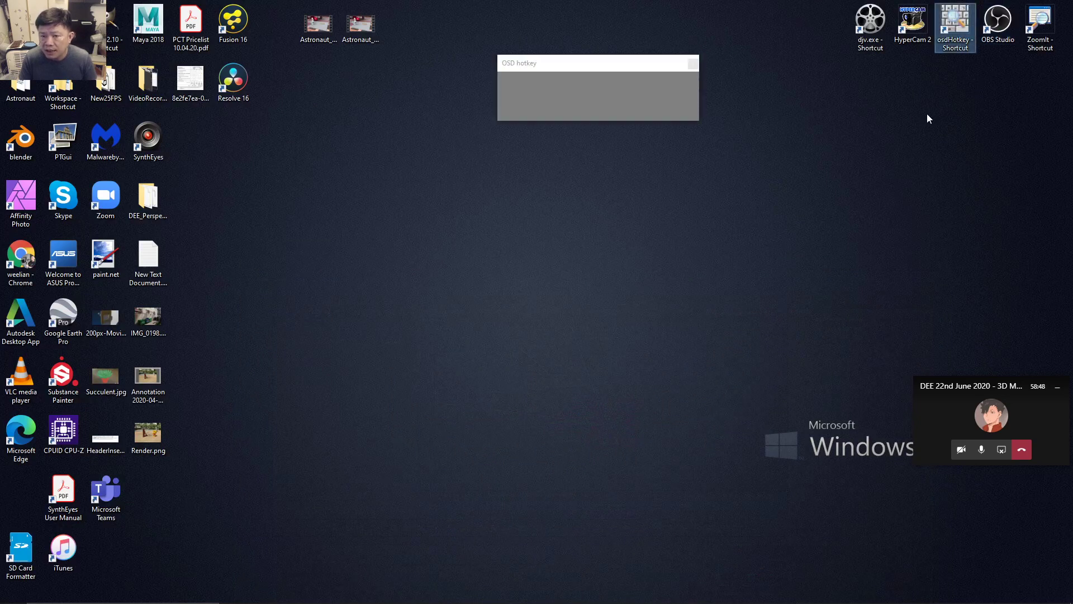
drag(674, 113, 676, 110)
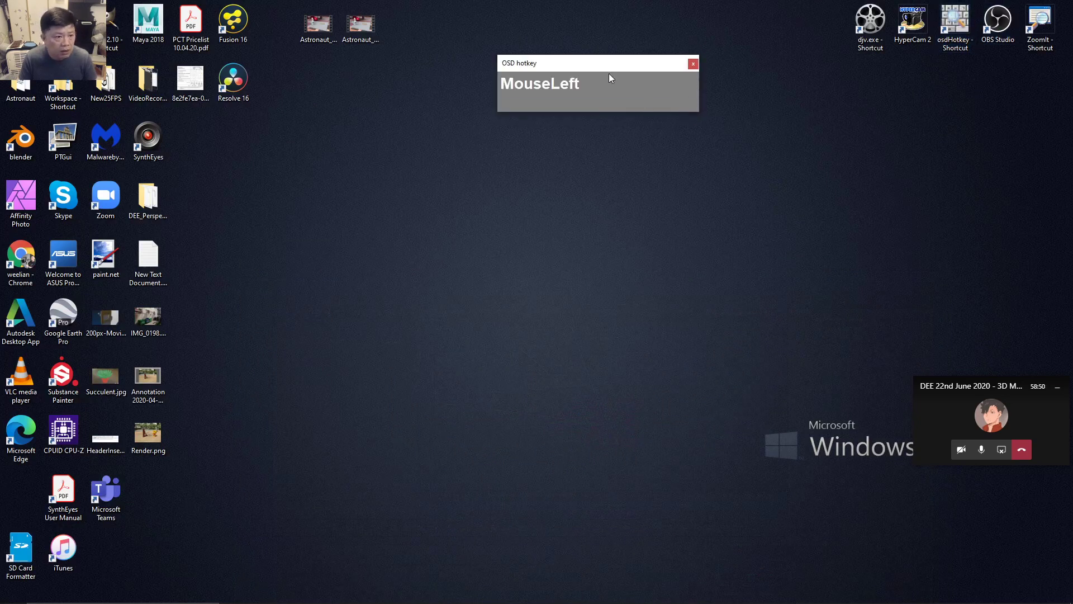
drag(604, 84, 703, 139)
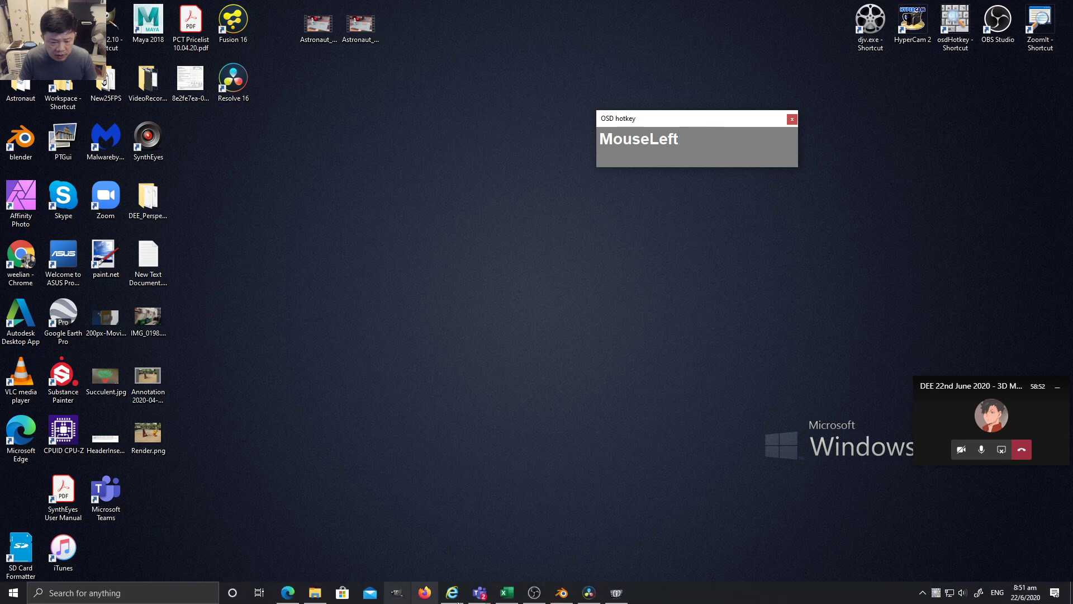
click(589, 592)
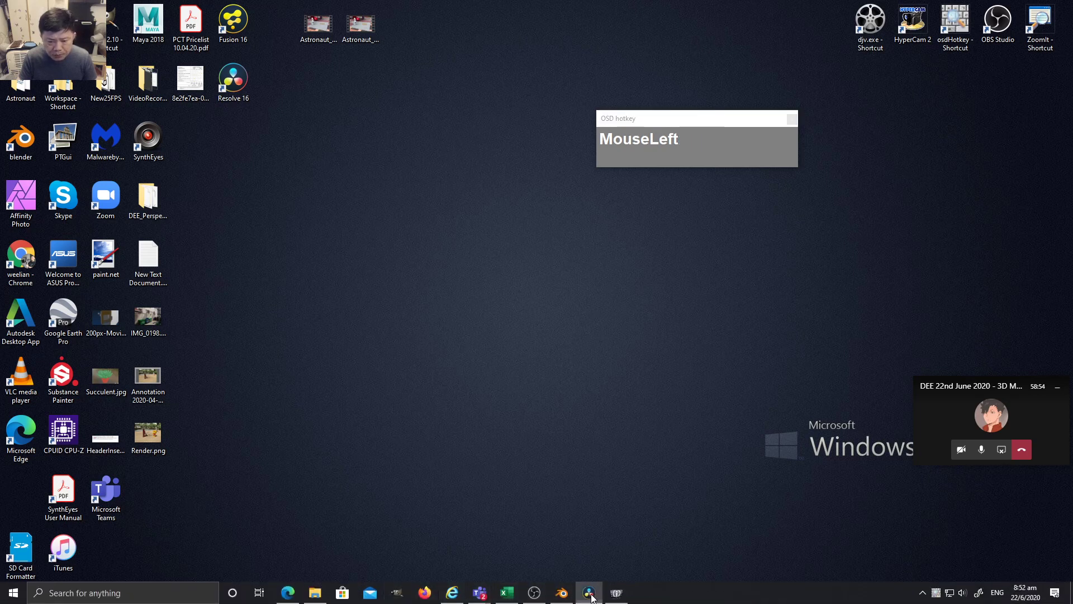
Move the key-display window aside, pan the node graph, and delete the test.exr Saver node.
drag(705, 149, 844, 130)
drag(644, 280, 618, 217)
scroll(613, 242, down, 3)
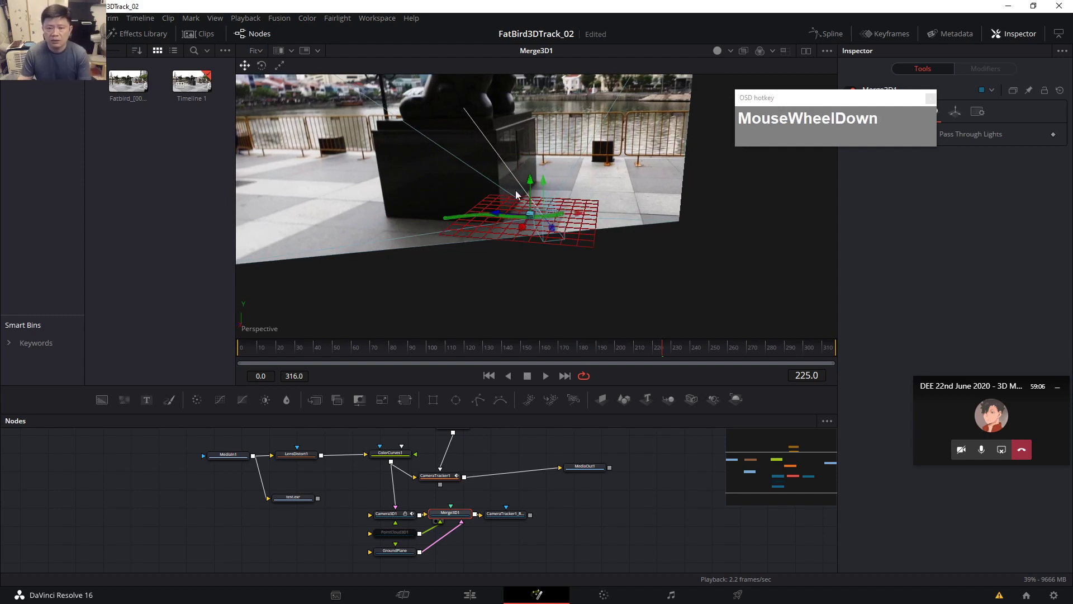
drag(575, 495, 640, 519)
scroll(586, 528, up, 1)
ctrl+scroll(583, 532, up, 3)
drag(501, 498, 674, 520)
scroll(511, 510, down, 2)
scroll(511, 512, up, 2)
scroll(439, 528, up, 2)
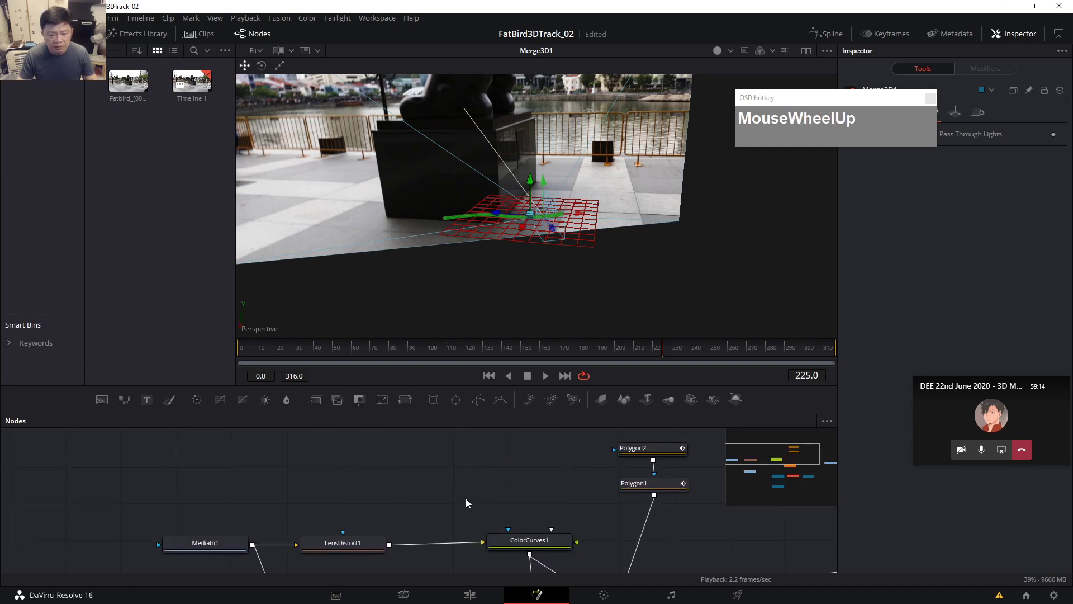
scroll(448, 517, down, 2)
drag(428, 529, 407, 509)
click(374, 534)
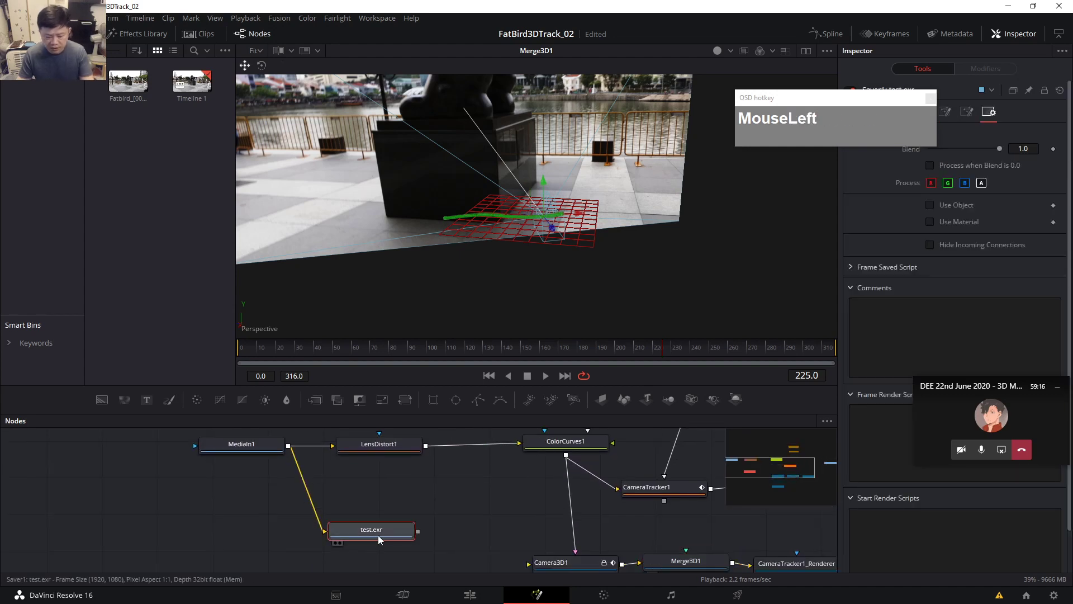
key(Delete)
View MediaIn1's raw footage in the viewer at frame 67.
click(244, 461)
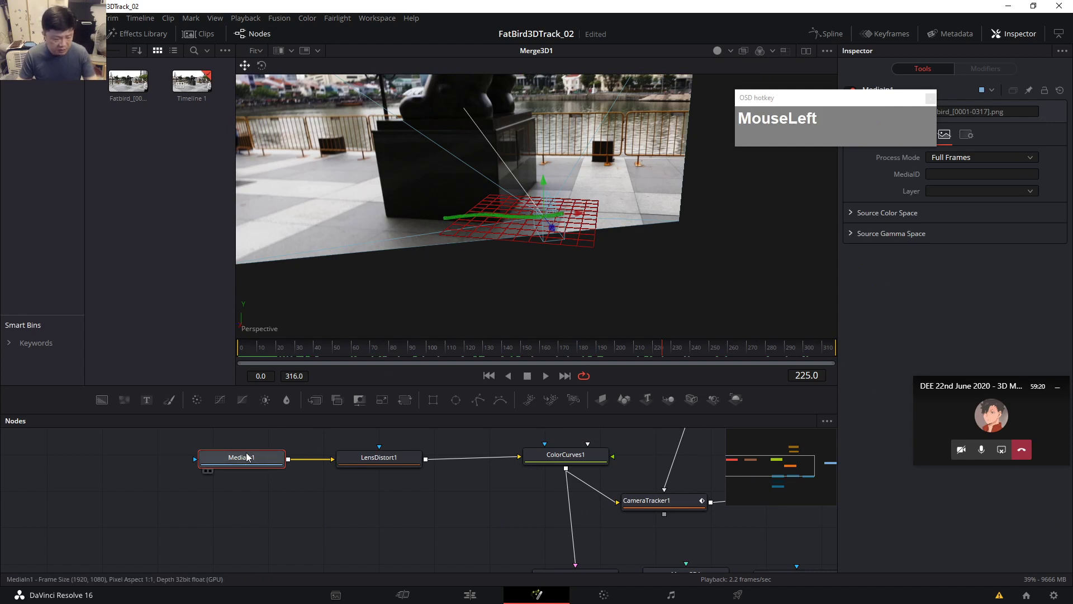
key(1)
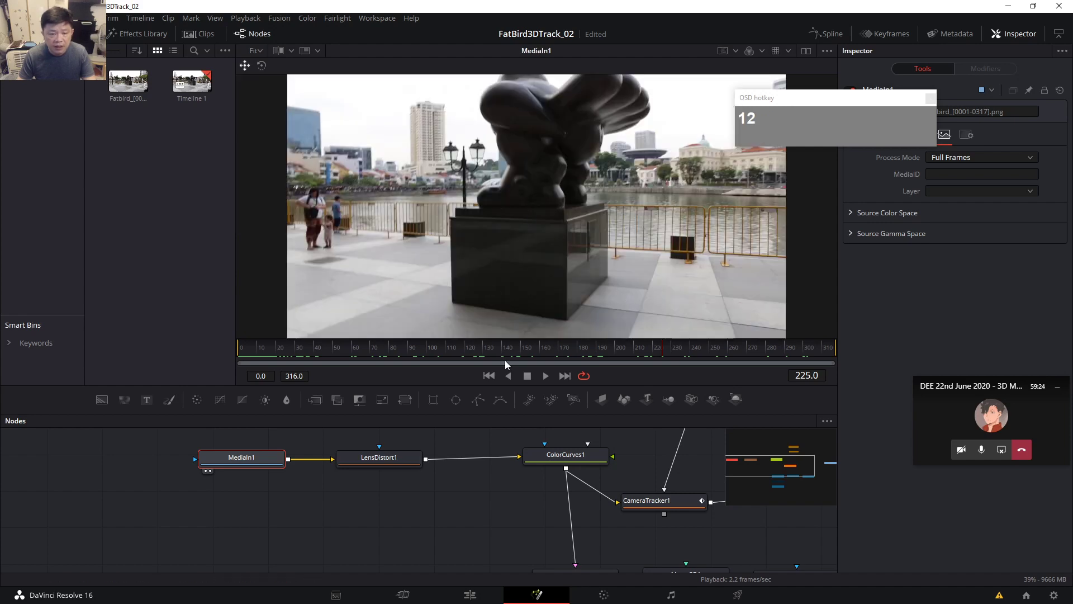
drag(266, 353, 406, 348)
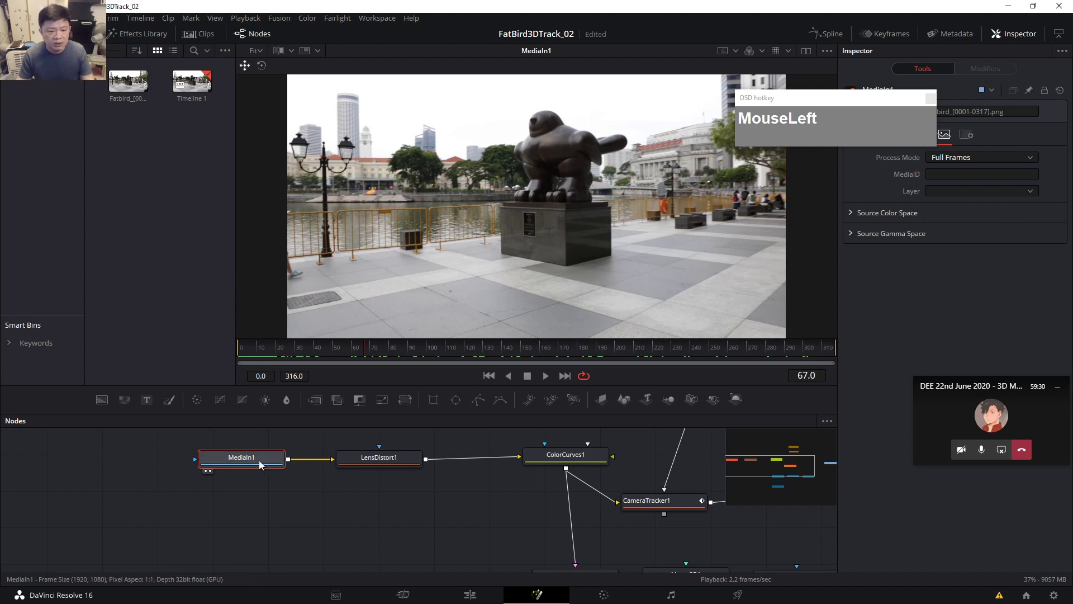
Shift MediaIn1 and LensDistort1 left and view LensDistort1's 3DE Classic LD Model output.
drag(260, 464, 209, 460)
drag(401, 465, 338, 475)
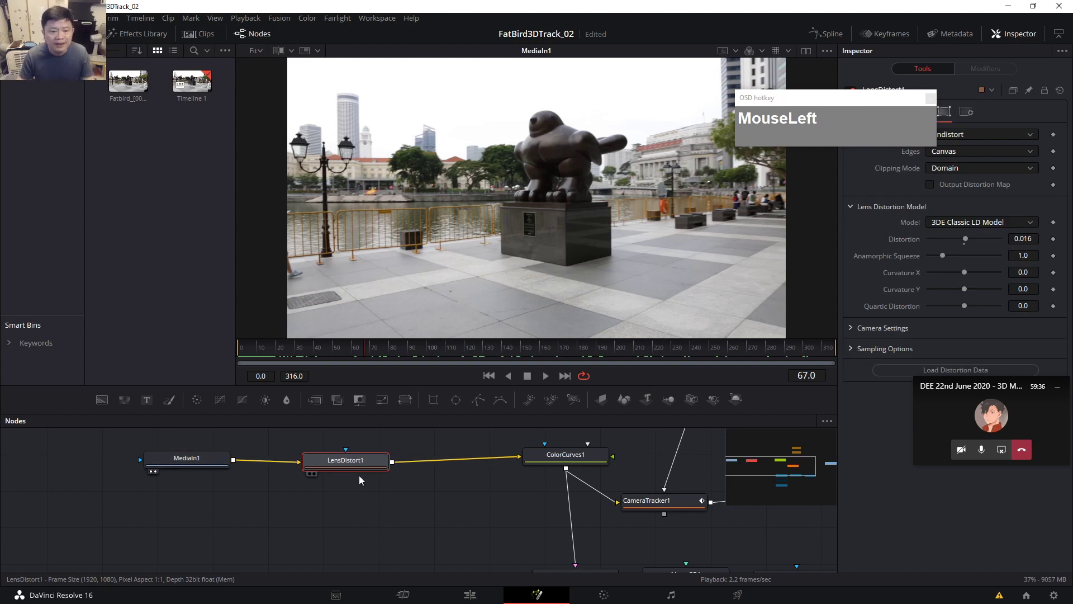
drag(347, 468, 345, 466)
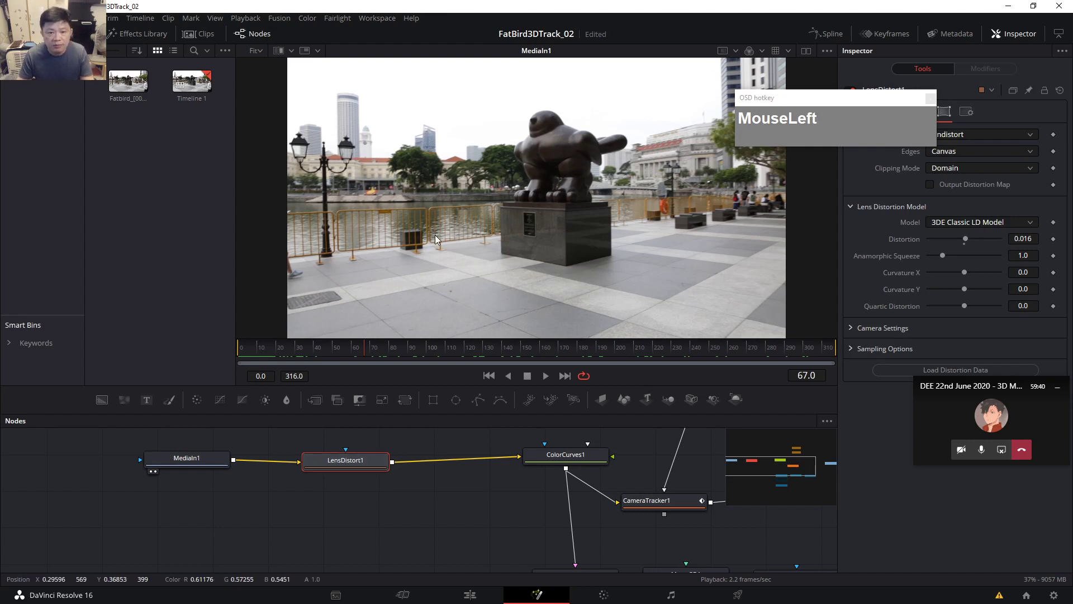
key(2)
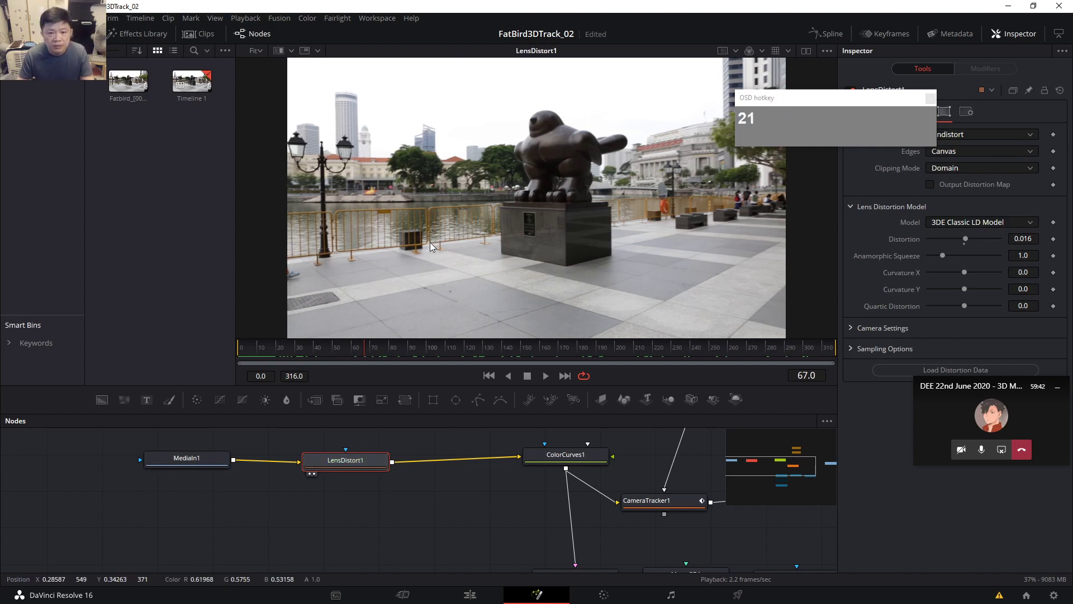
click(340, 465)
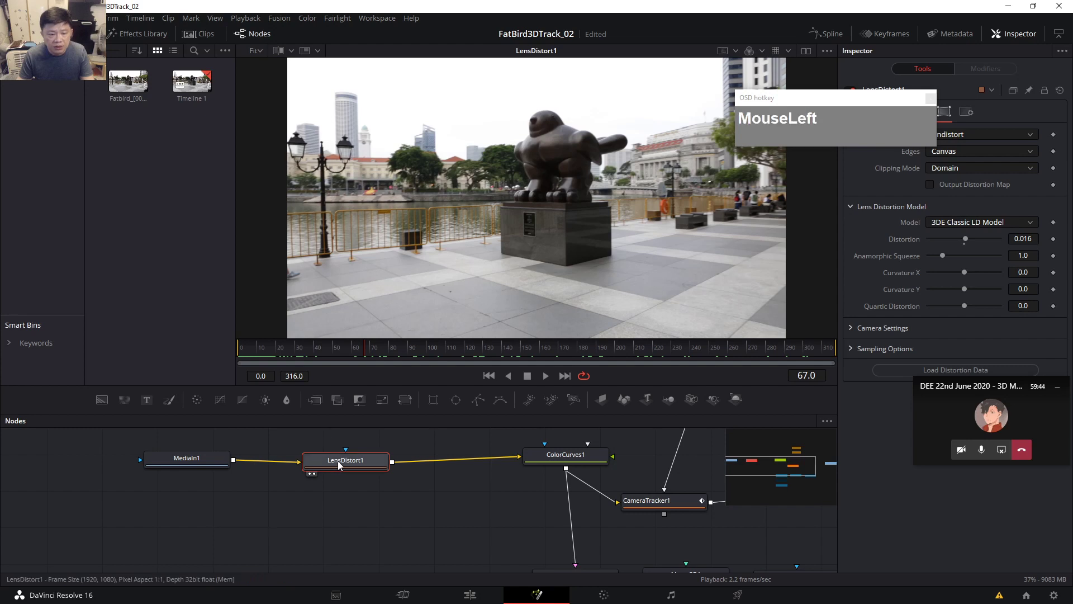
click(185, 466)
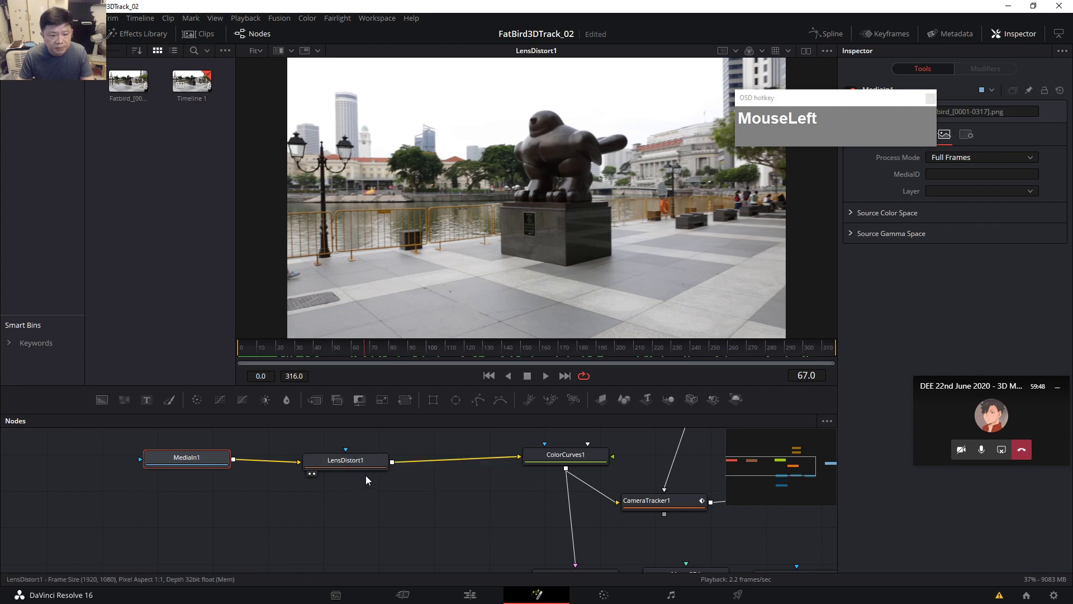
click(344, 460)
double_click(187, 466)
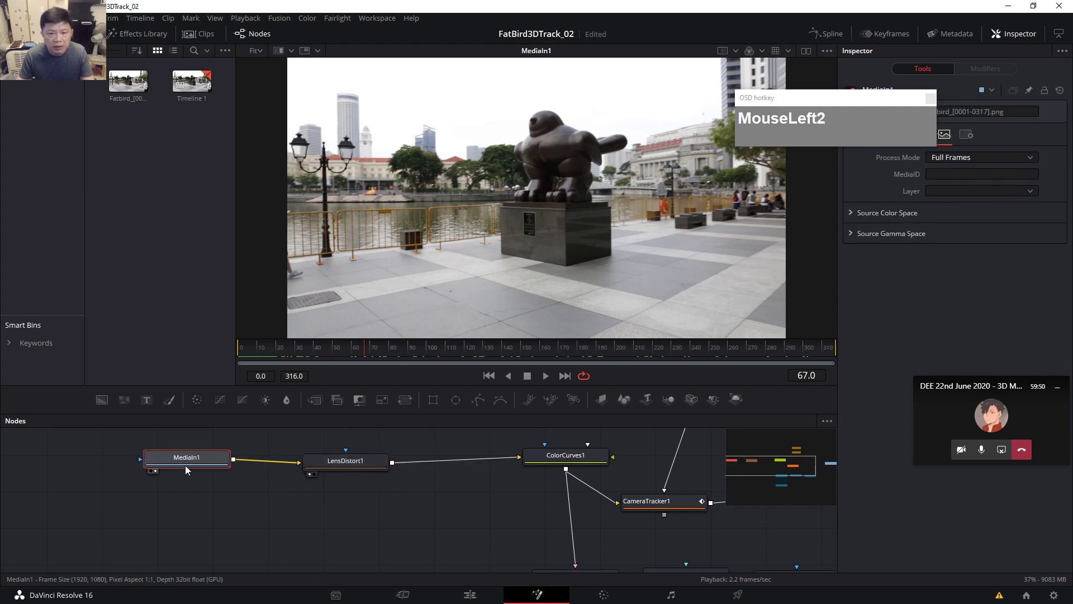
double_click(339, 462)
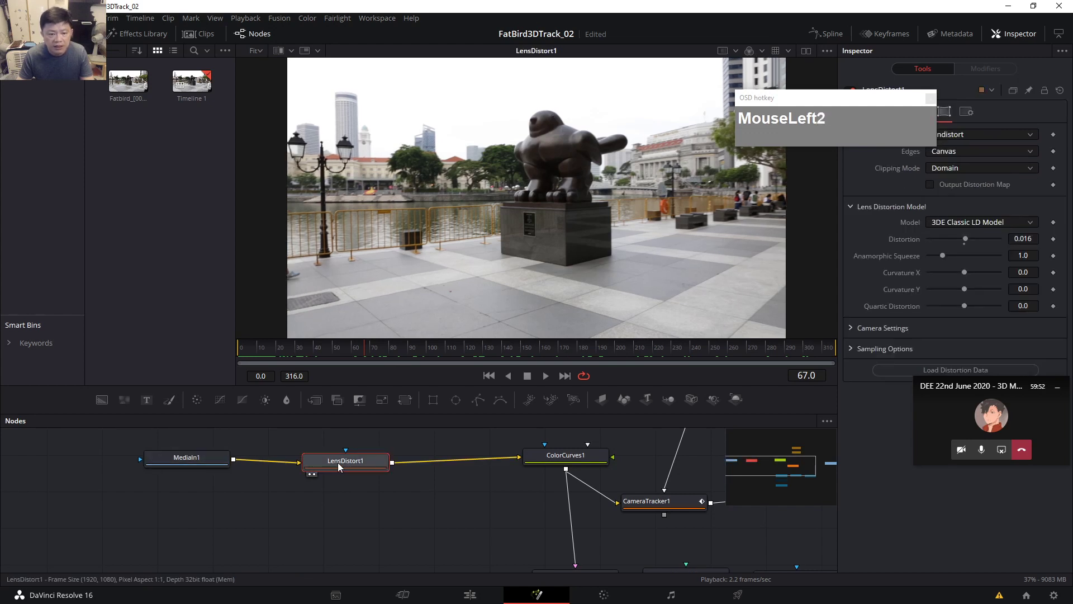
drag(884, 97, 941, 235)
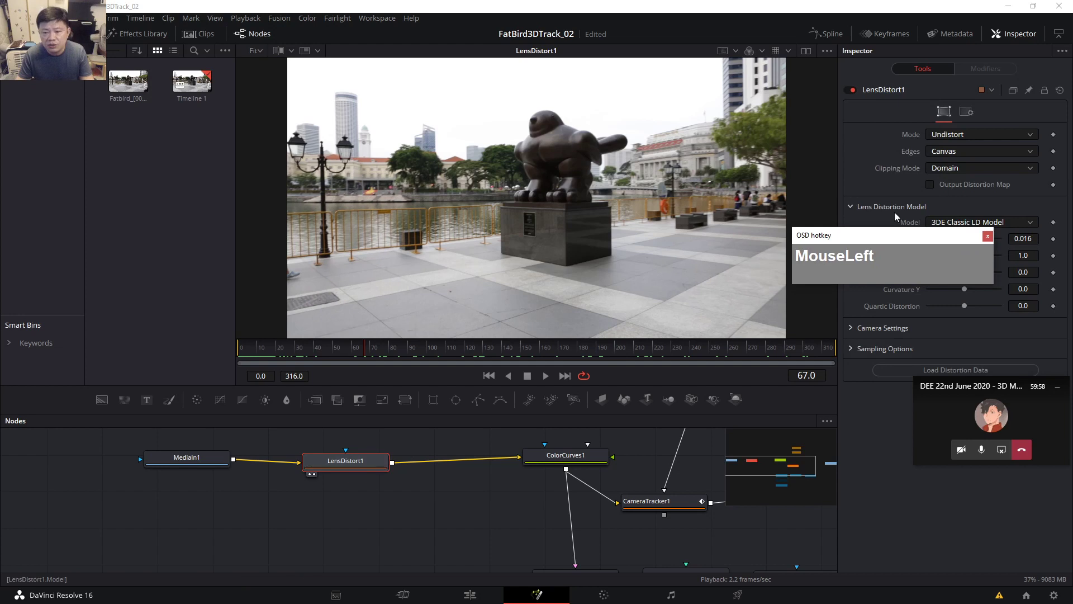
drag(899, 236, 896, 459)
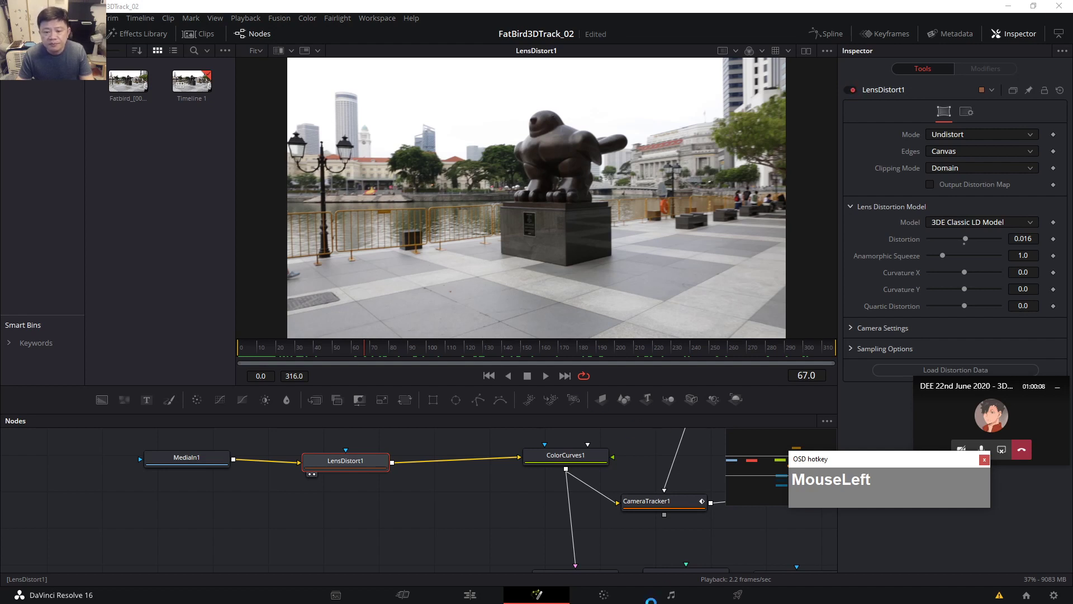
click(852, 90)
click(850, 89)
click(851, 89)
click(853, 89)
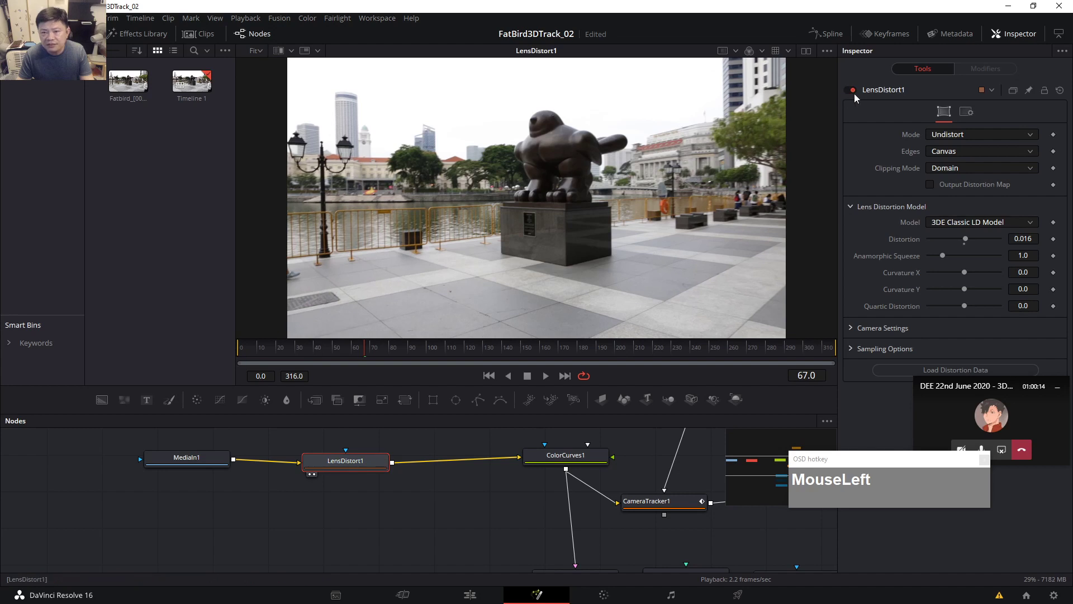
click(854, 91)
click(853, 91)
click(849, 89)
click(850, 88)
click(850, 89)
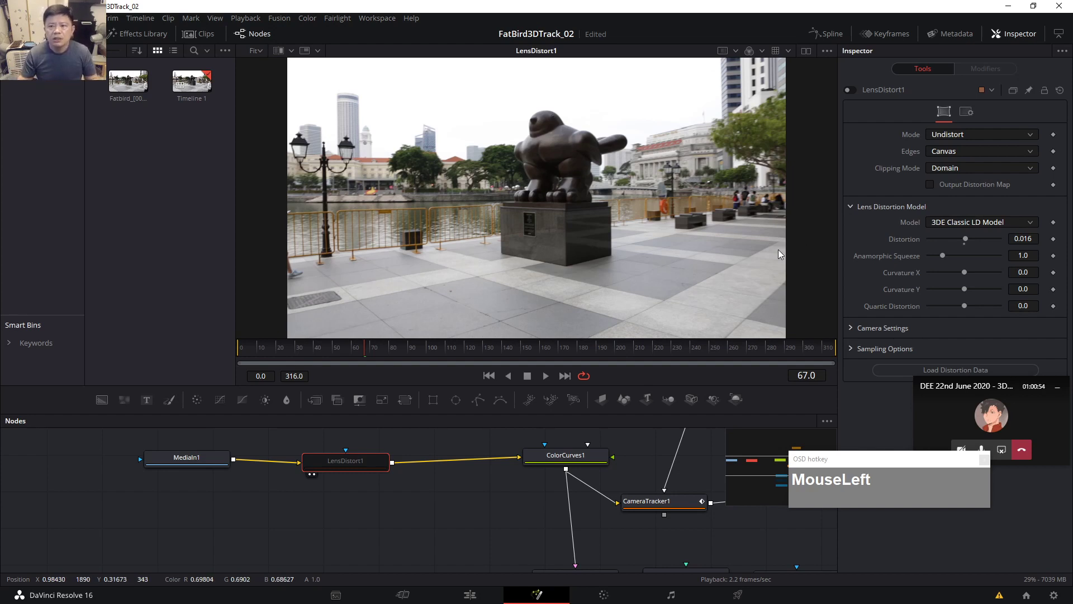
click(981, 134)
click(979, 134)
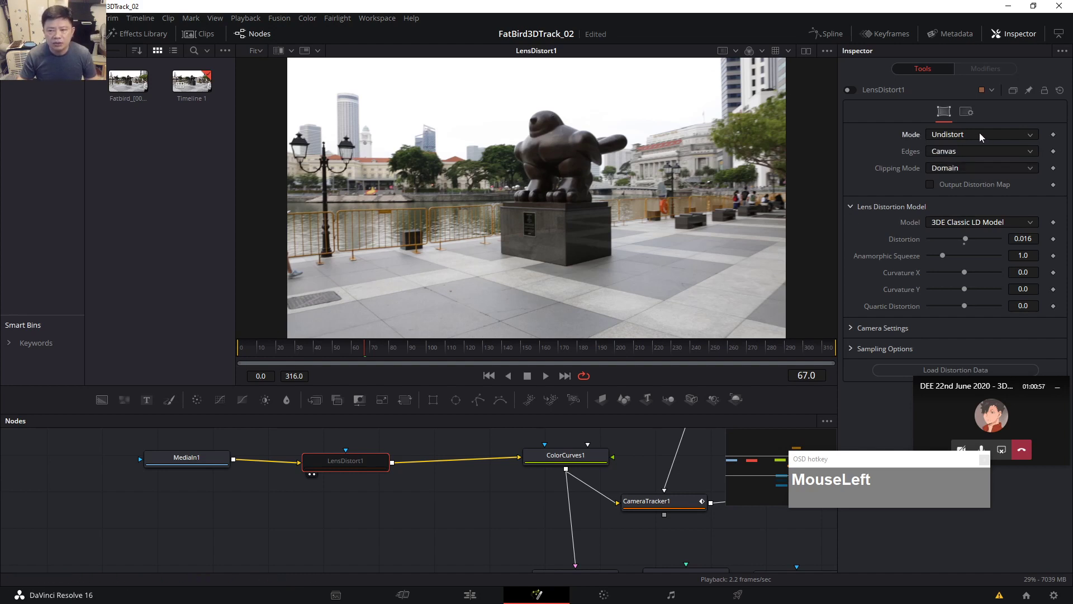
click(849, 90)
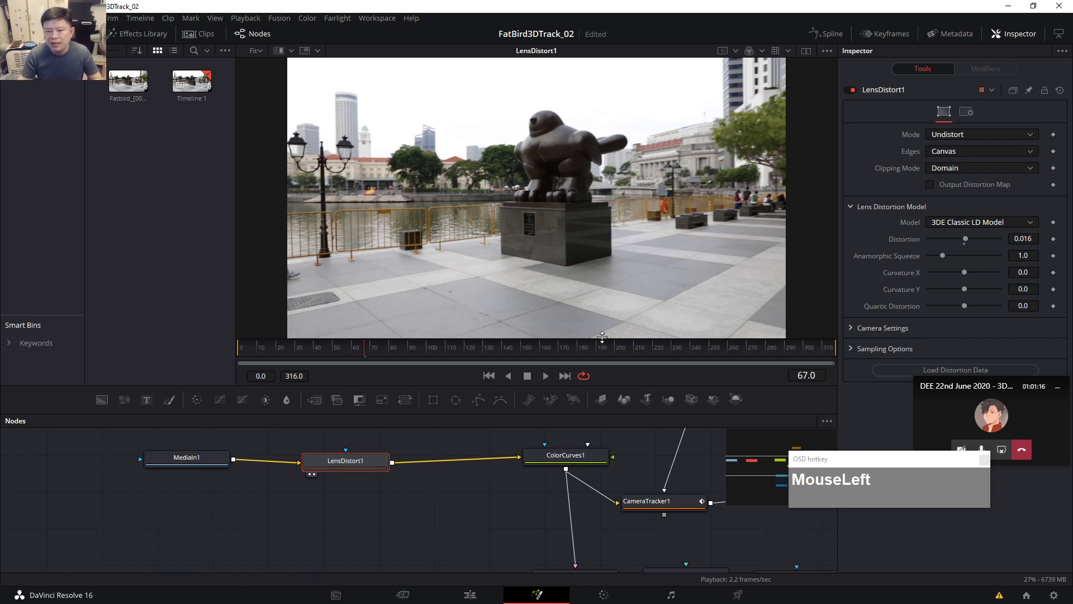
Switch to the browser, search 'undistort grid' in a new tab, and open Hugo's Desk's grid video.
key(alt+Tab)
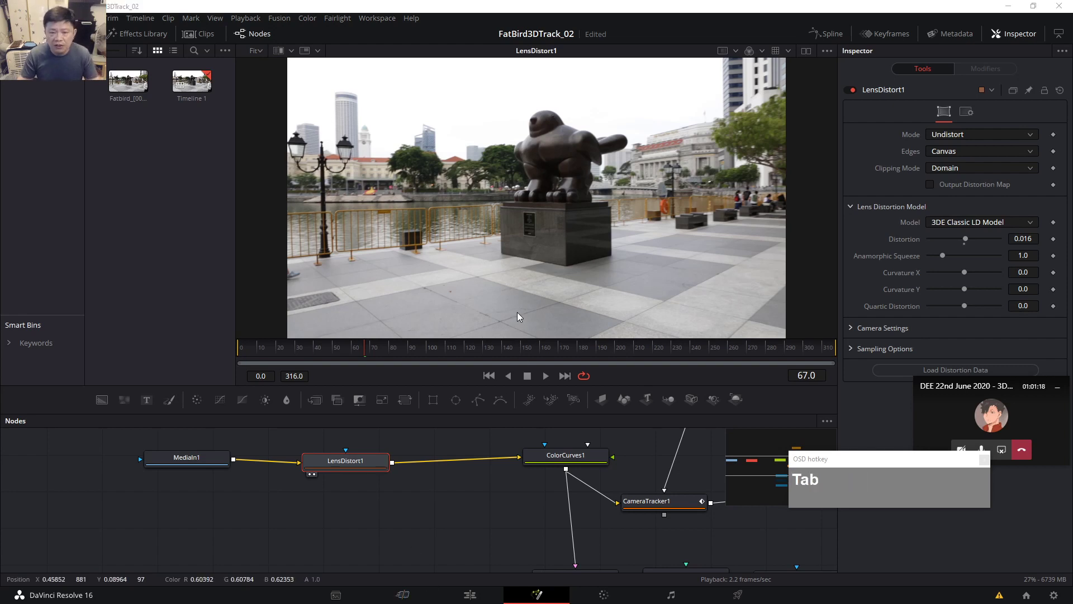
key(alt+Tab)
key(alt+Tab)
key(alt+Tab)
key(alt+Tab)
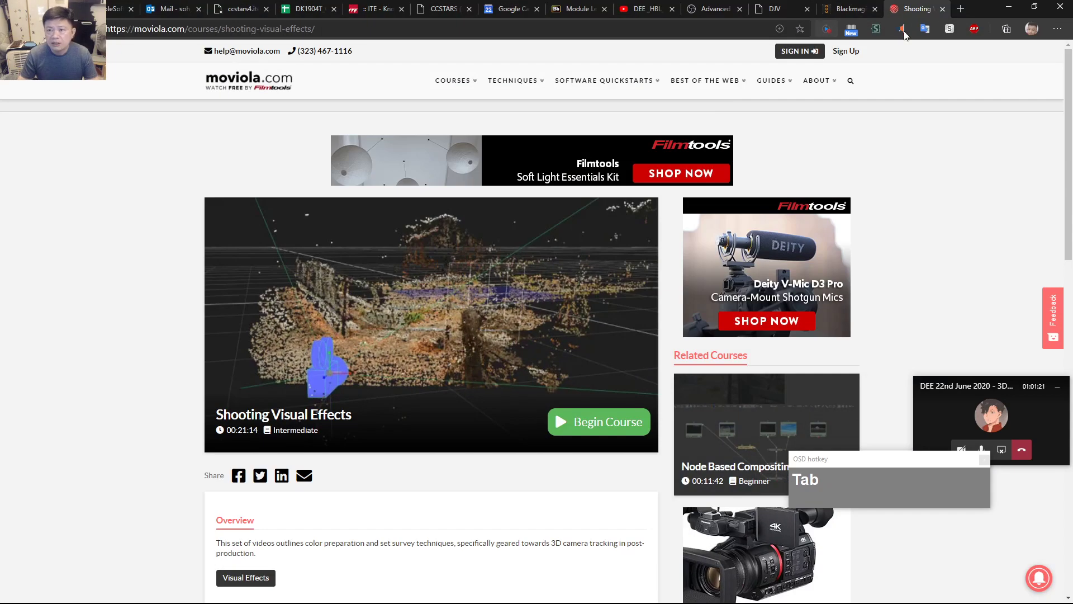
click(960, 8)
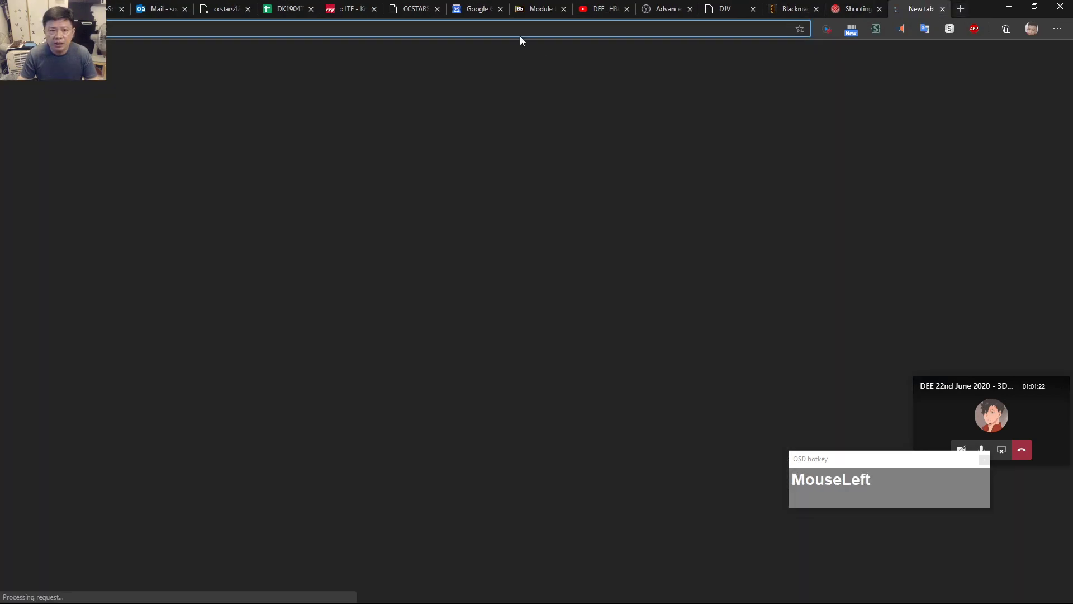
text(undsi)
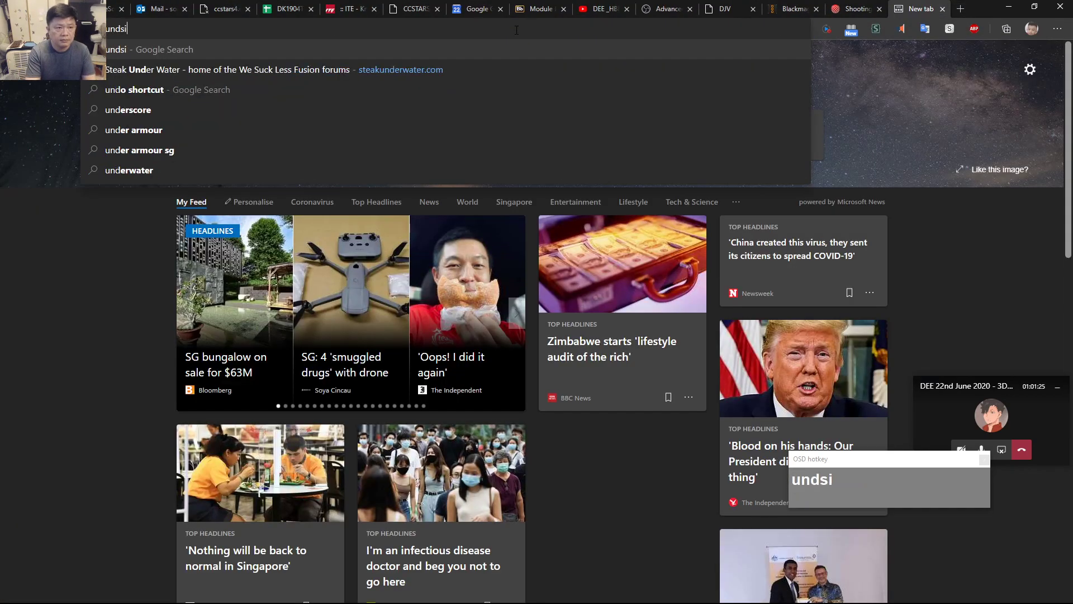
key(BackSpace)
text(istort )
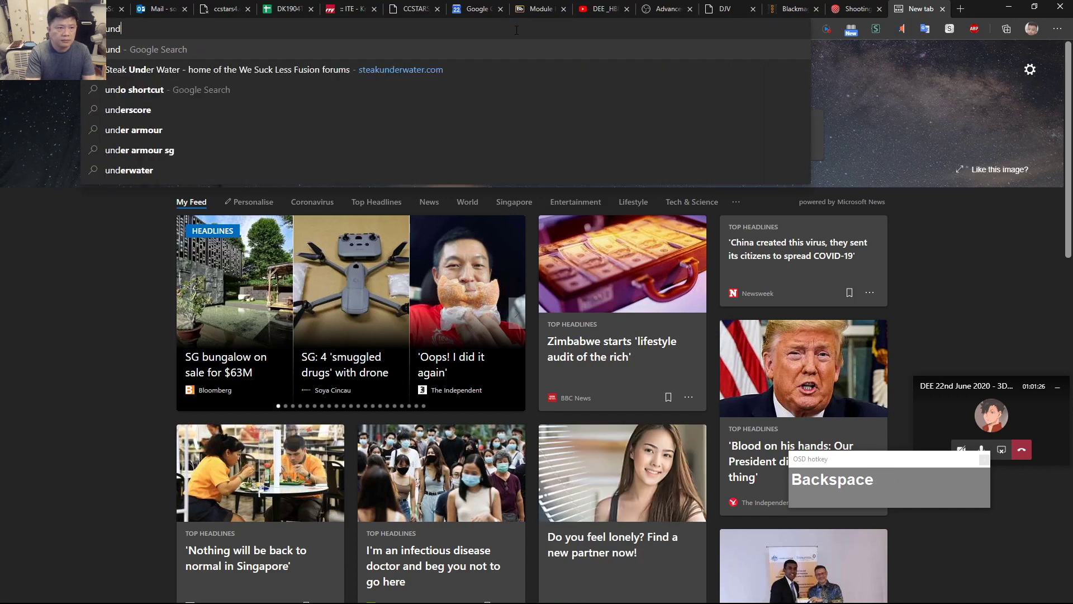
text(grid)
key(Return)
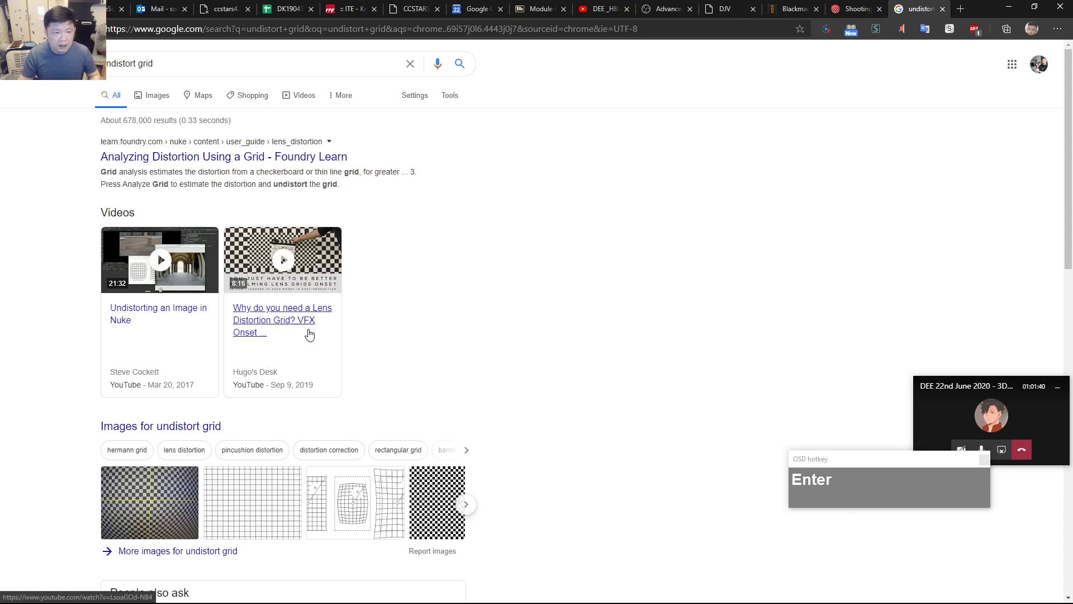
scroll(465, 338, up, 3)
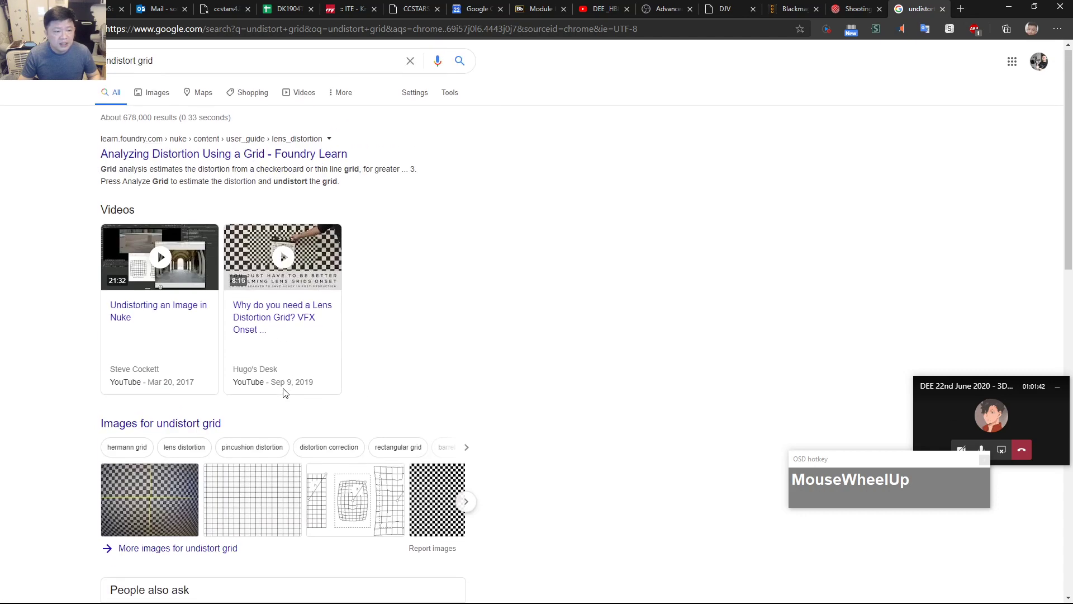
click(276, 325)
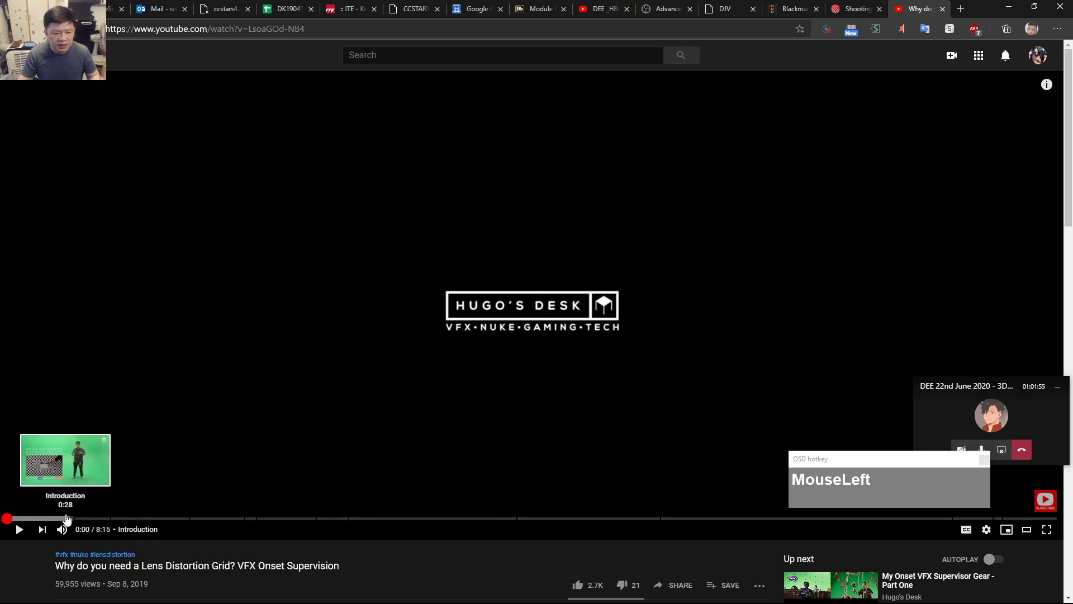
Jump through the grid-filming, f-stop, NukeX undistortion and 5:32 LensDistortion chapters to 7:04.
click(66, 518)
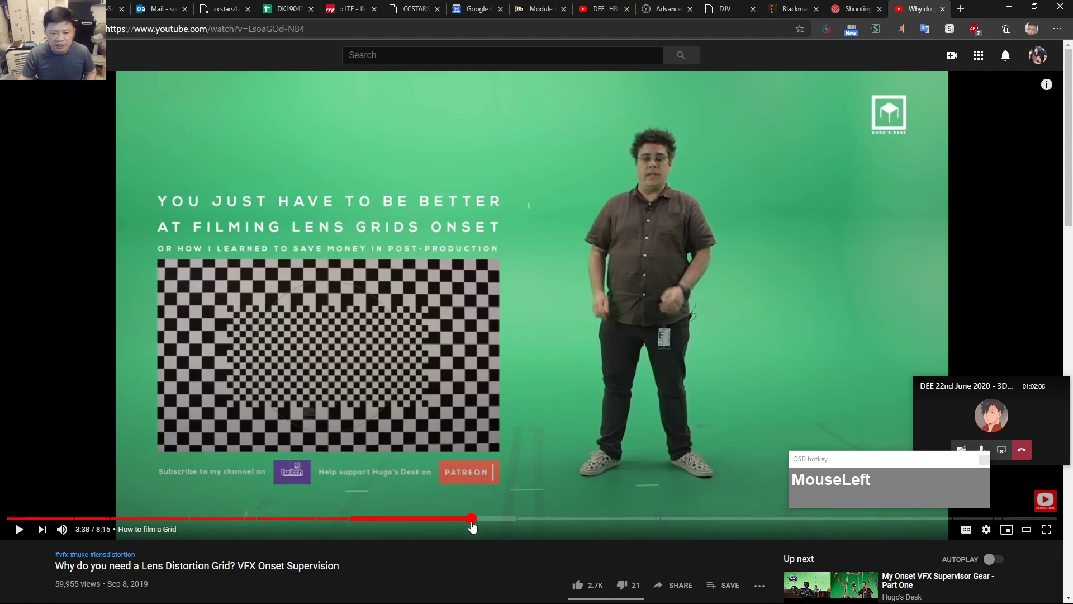
click(472, 522)
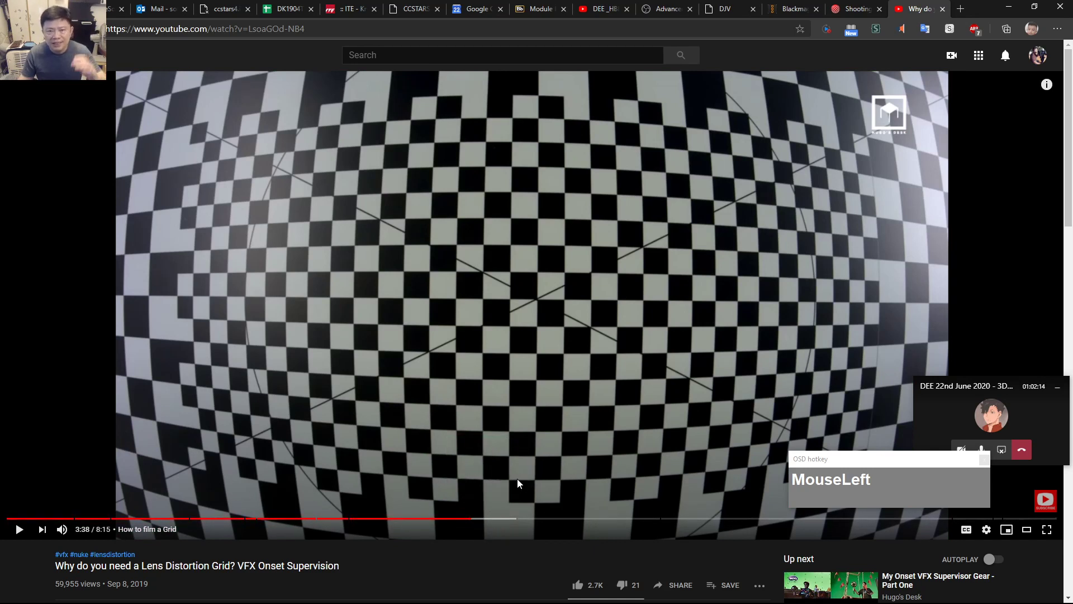
click(546, 519)
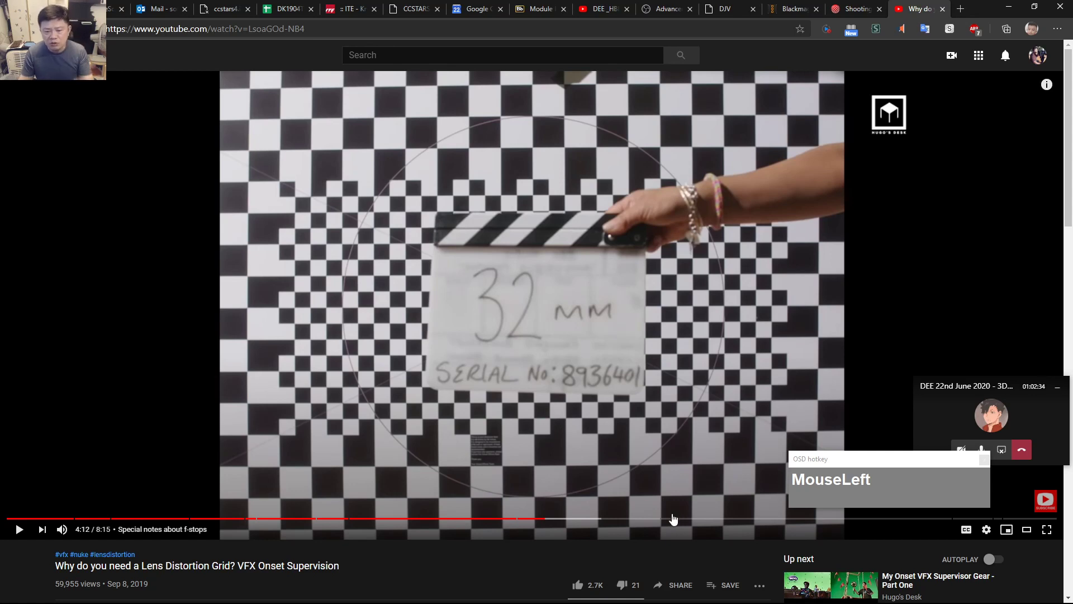
drag(673, 519, 677, 523)
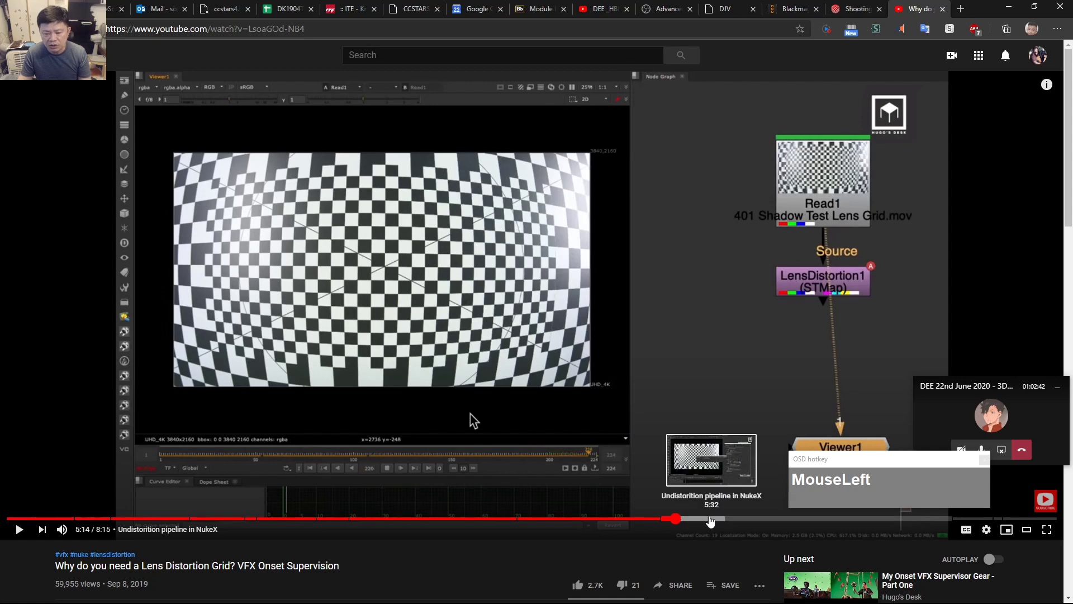
click(711, 520)
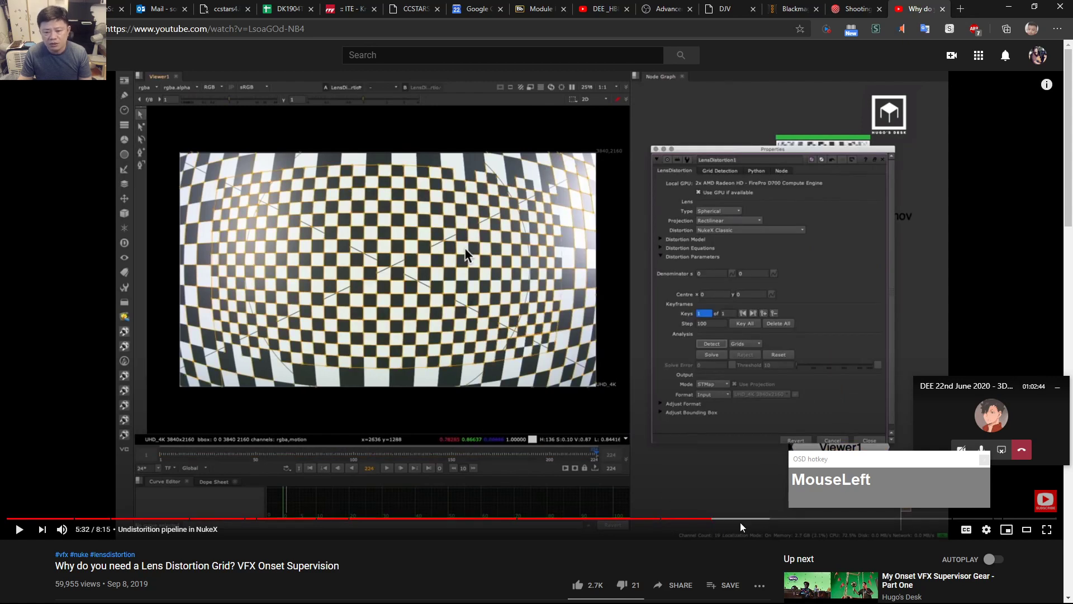
drag(752, 525, 917, 524)
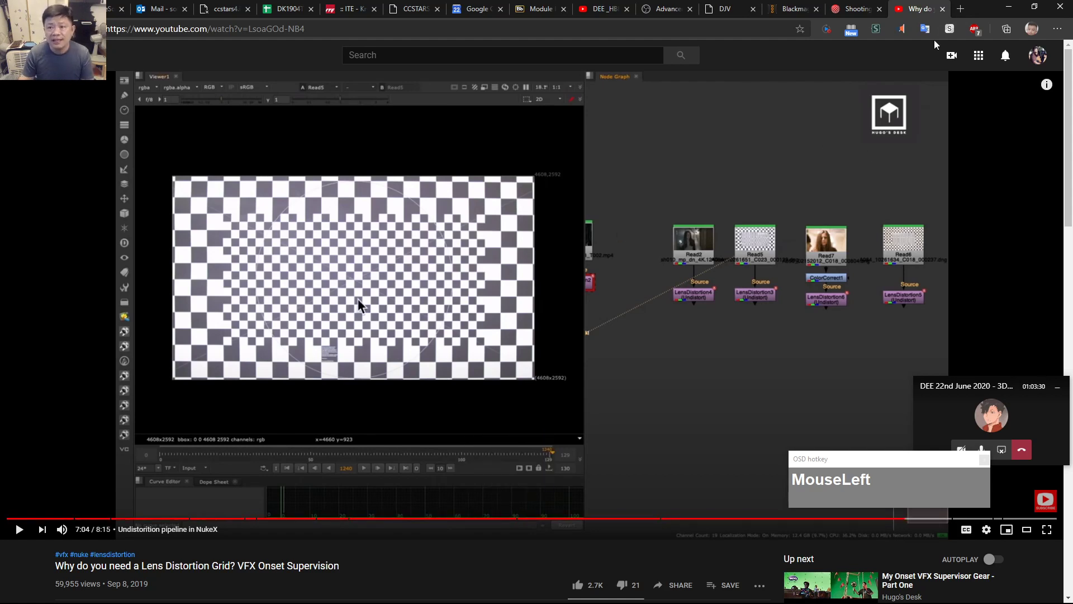
Search 'spherical vs aspherical lens' in a new tab and show the Images results.
click(960, 9)
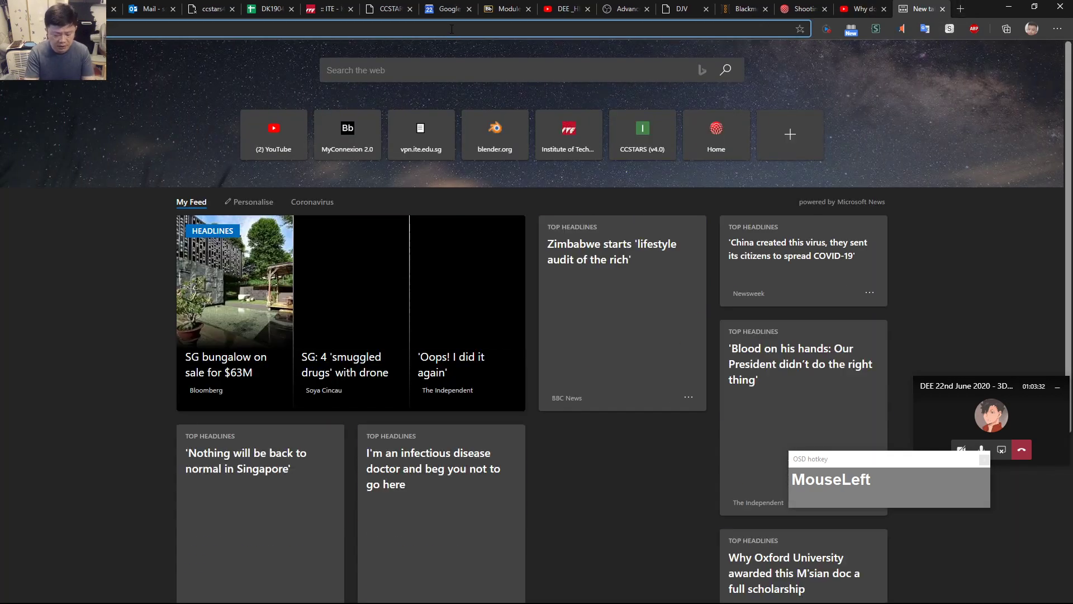
text(sh)
key(BackSpace)
key(BackSpace)
text(ph)
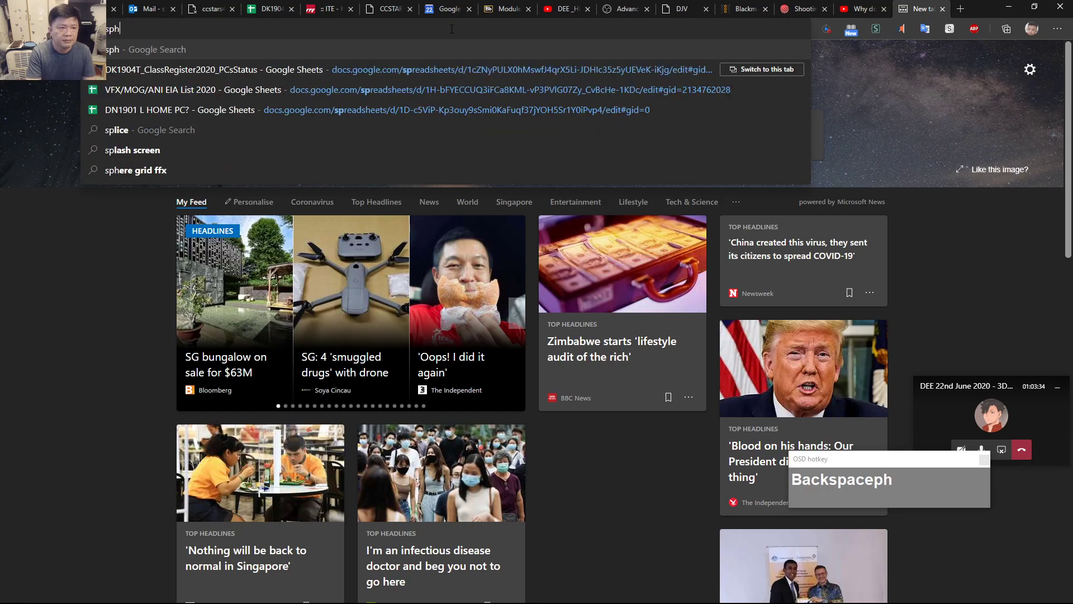
text(erical vsasph)
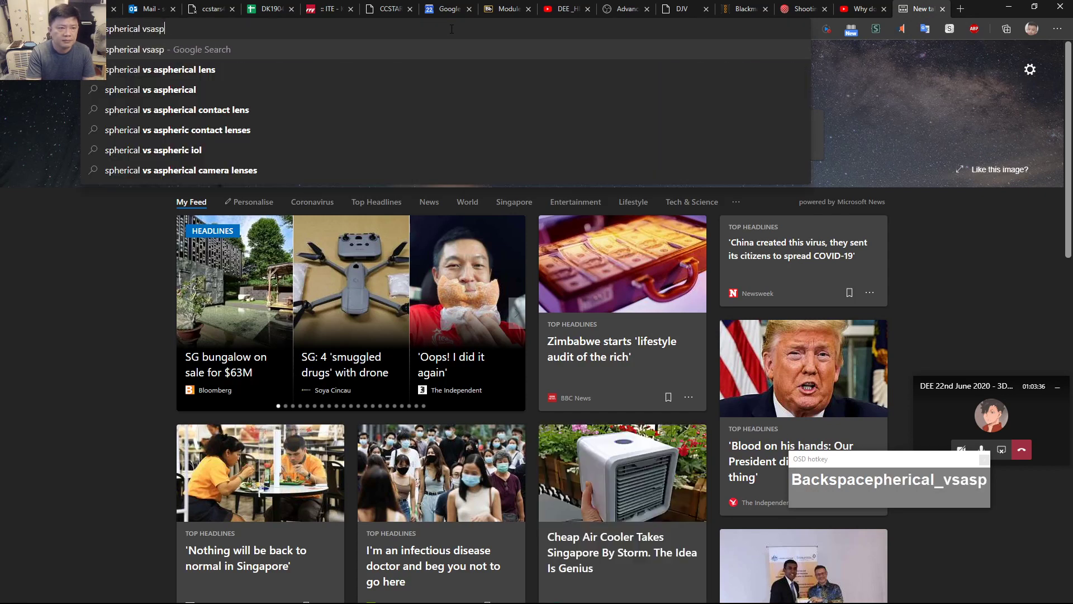
key(BackSpace)
key(BackSpace)
key(BackSpace)
key(BackSpace)
key(BackSpace)
text(asp)
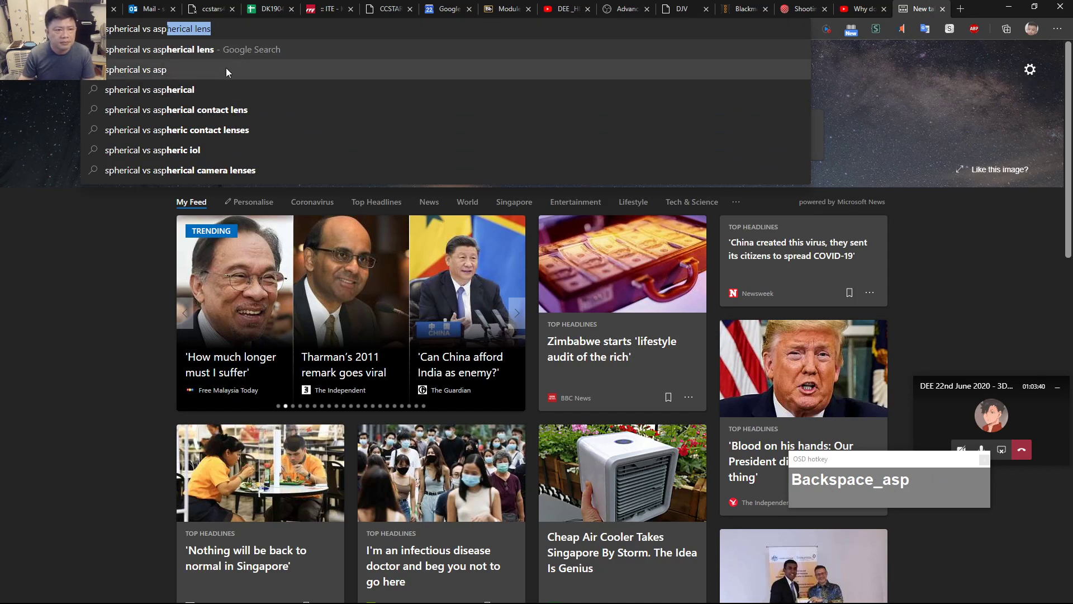
click(219, 48)
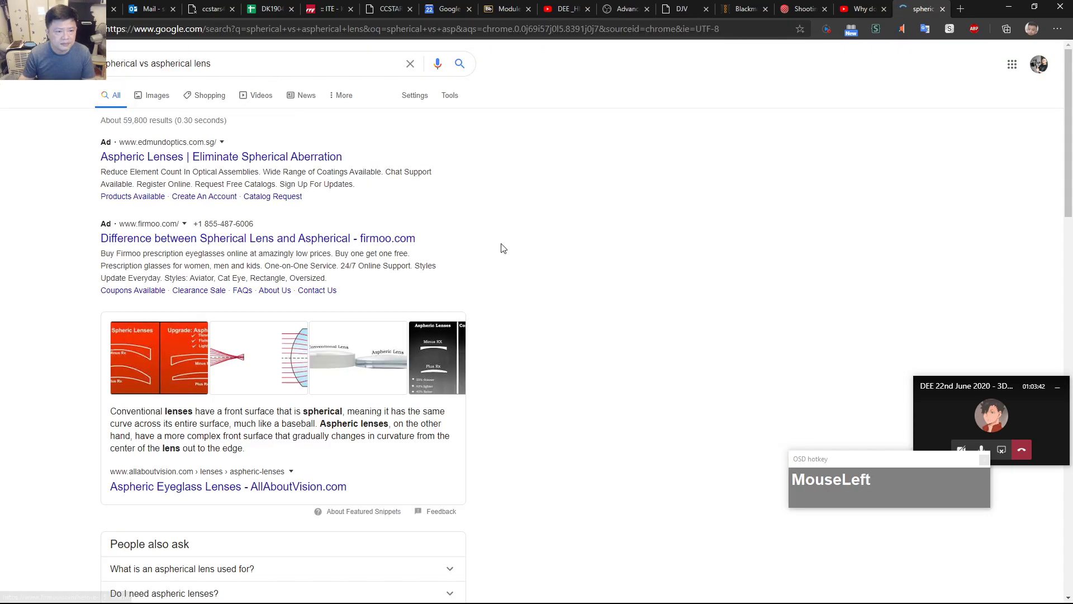
click(149, 97)
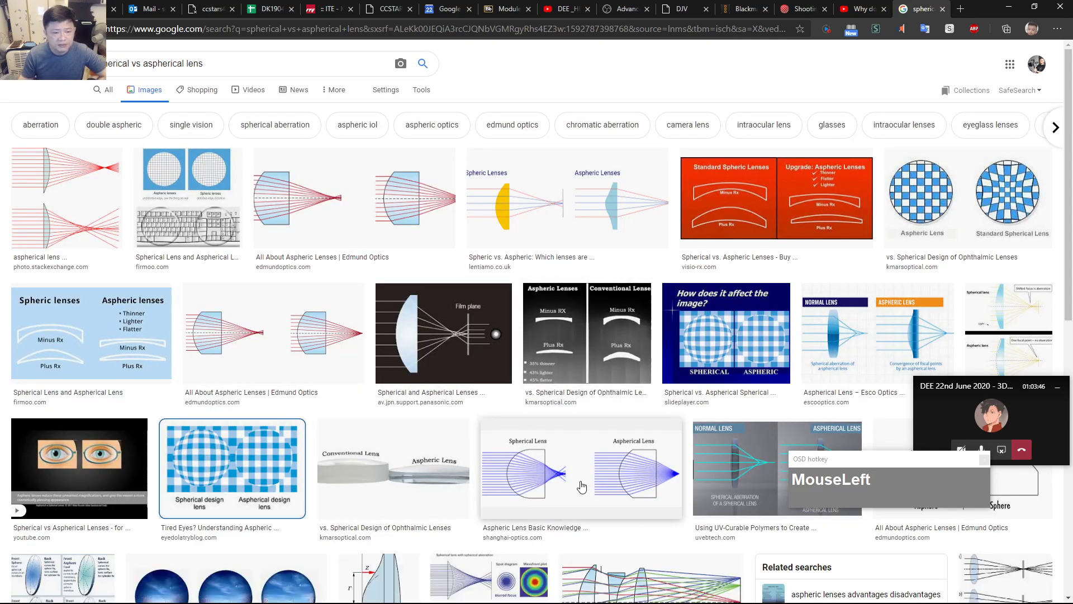
Open the Esco Optics aspheric lens article from its image result, then return to Images.
scroll(580, 483, down, 1)
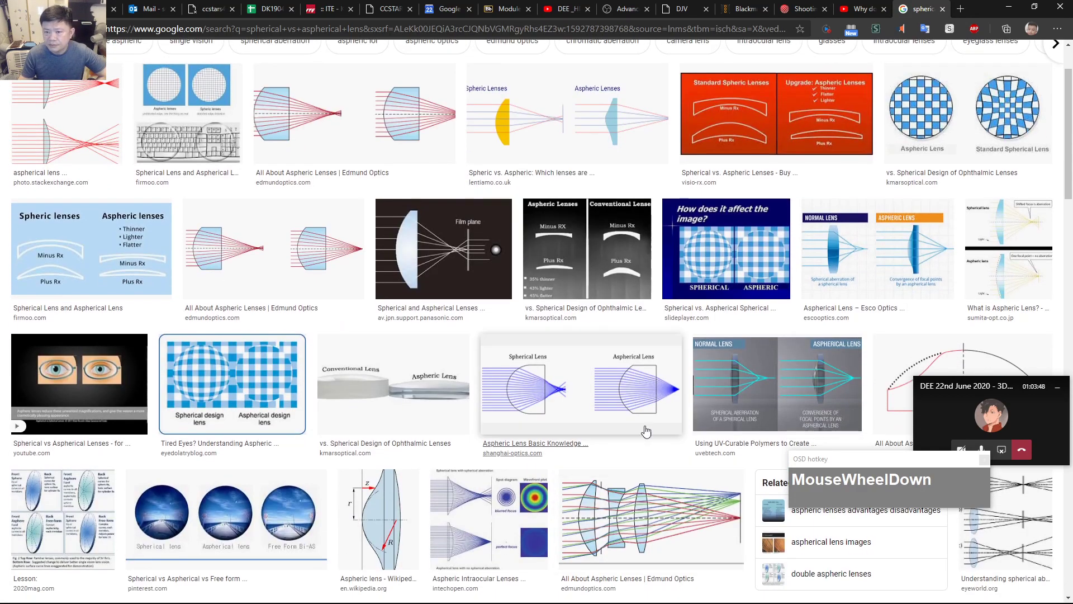
click(886, 286)
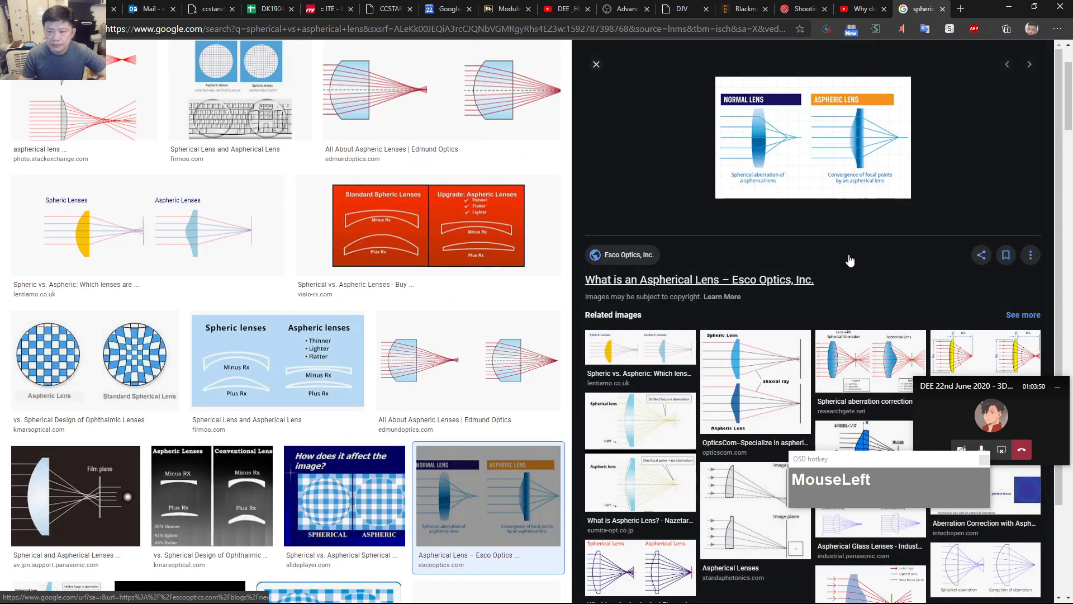
click(848, 151)
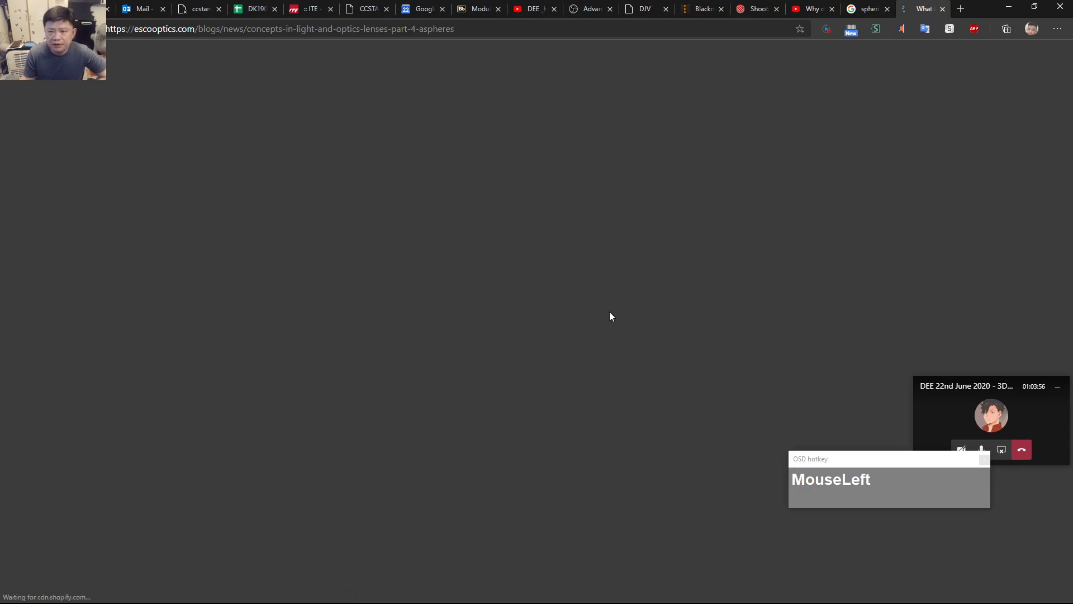
click(867, 9)
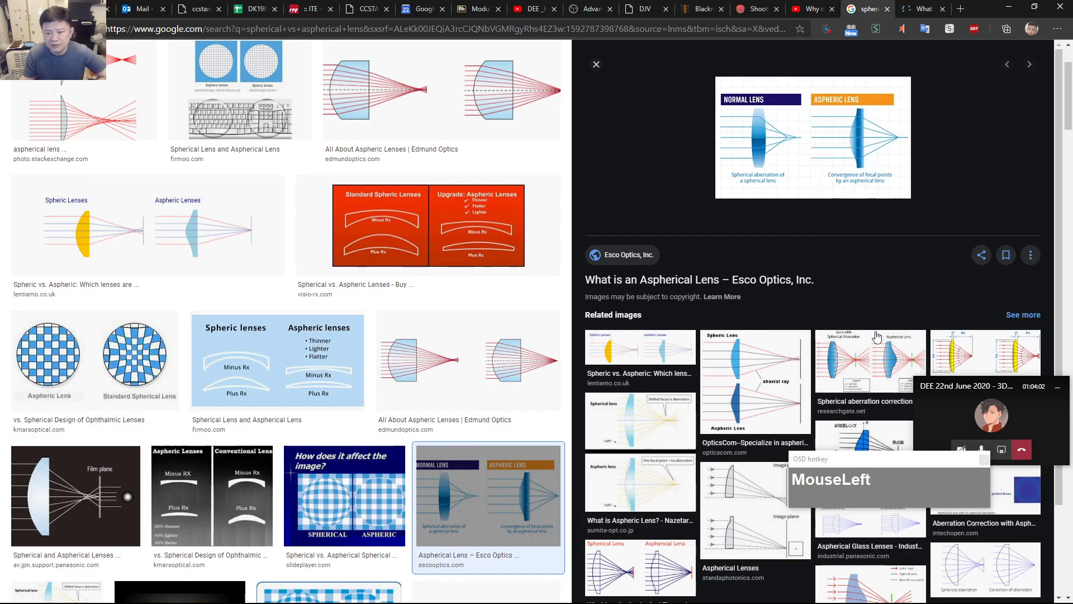
Preview OpticsCom's Spheric Lens versus Aspheric Lens diagram.
scroll(805, 378, down, 1)
click(769, 335)
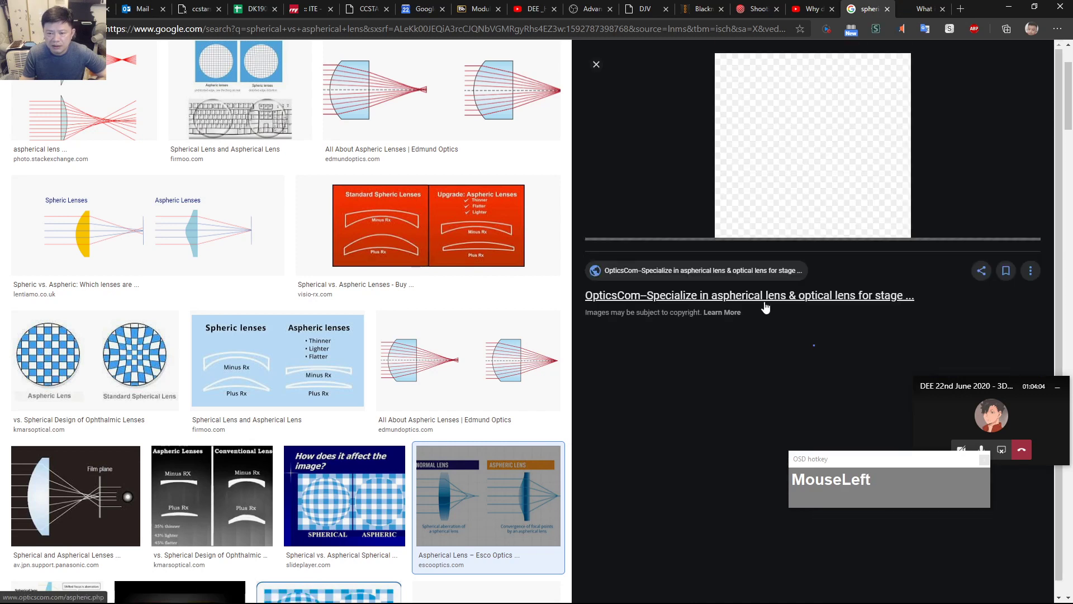
scroll(857, 241, up, 2)
scroll(897, 262, down, 1)
scroll(922, 267, up, 1)
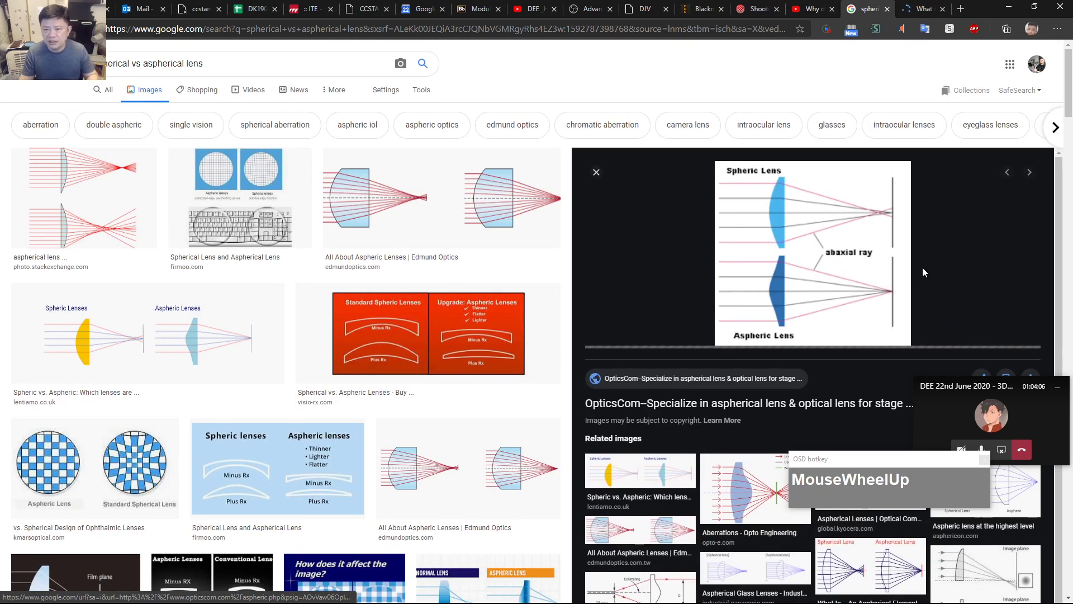
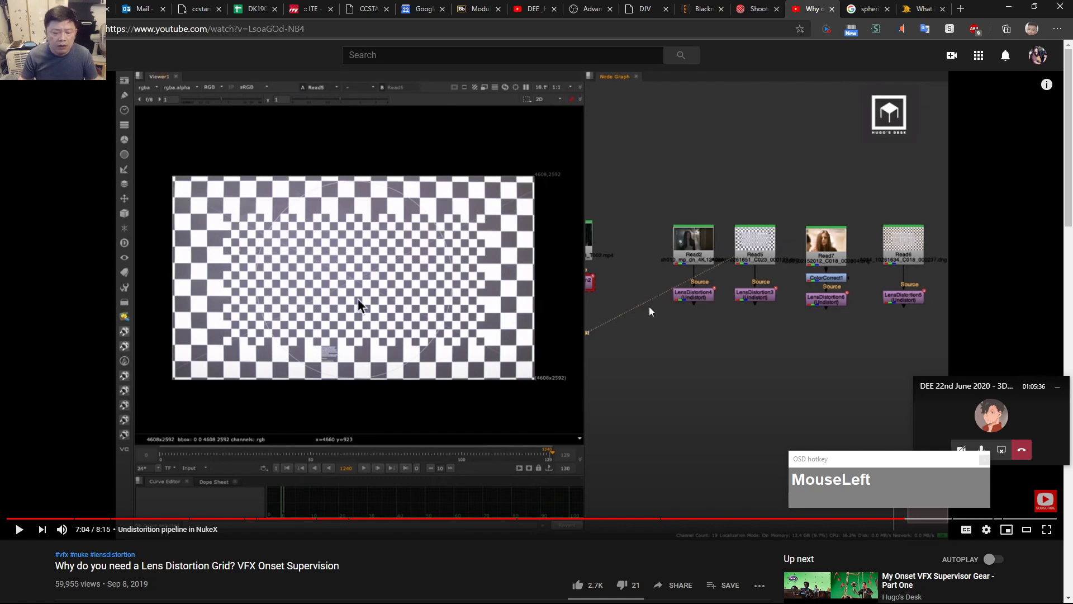
Minimize the Chrome YouTube window and then DaVinci Resolve.
click(1009, 6)
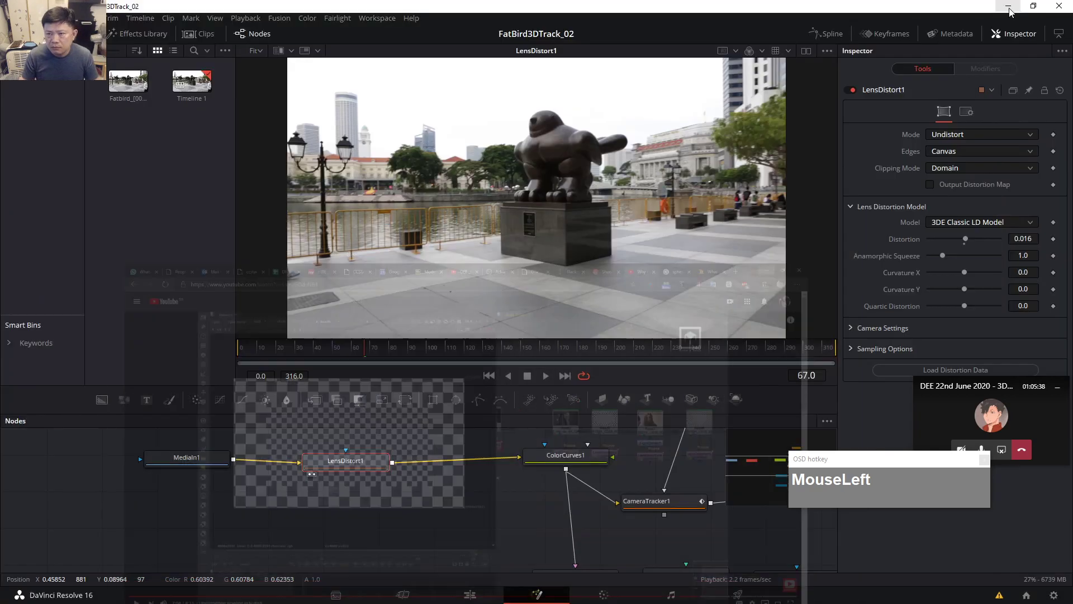
click(1009, 7)
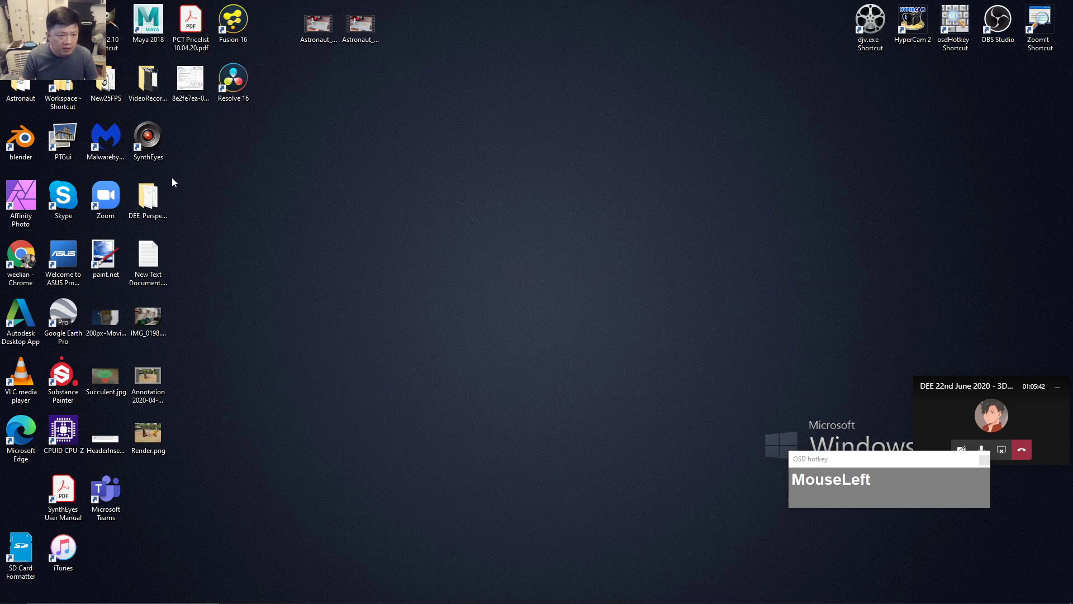
Launch SynthEyes from its desktop icon, dismiss the splash screen, and show the File menu's recent scenes.
double_click(149, 139)
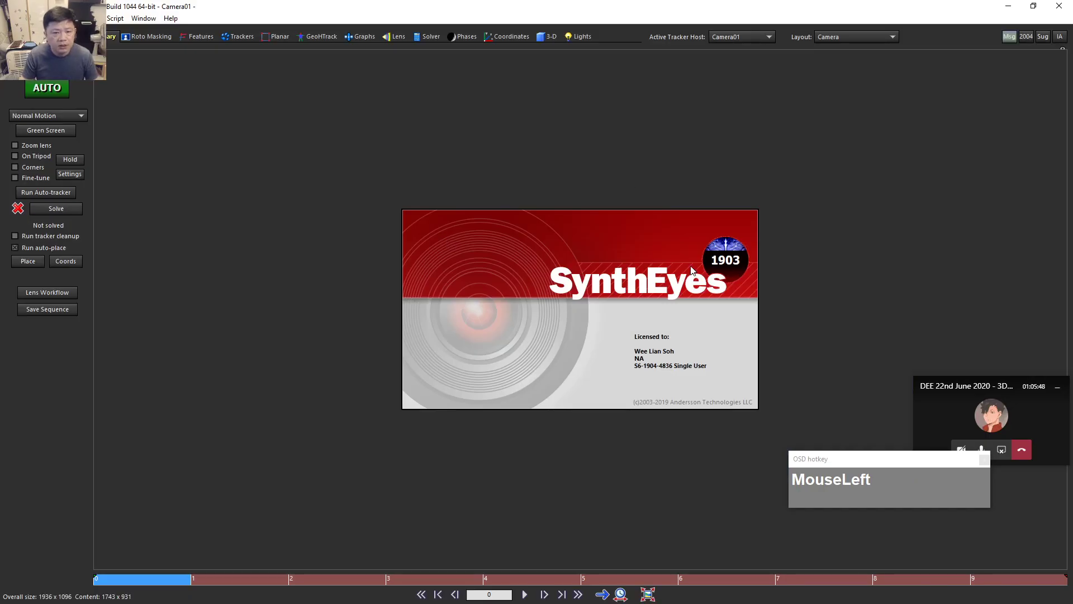
click(728, 359)
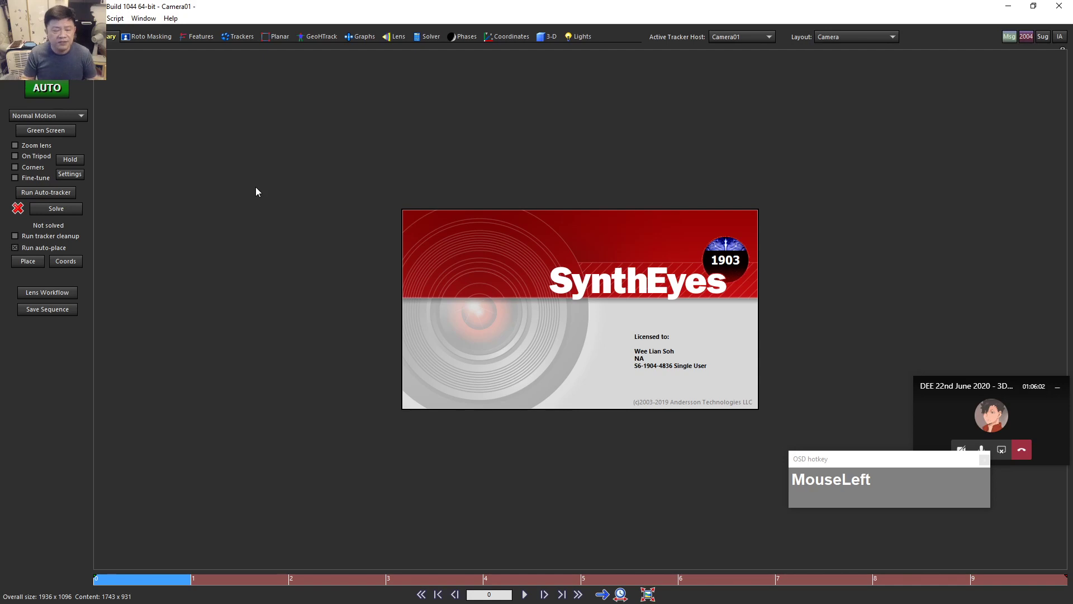
click(9, 18)
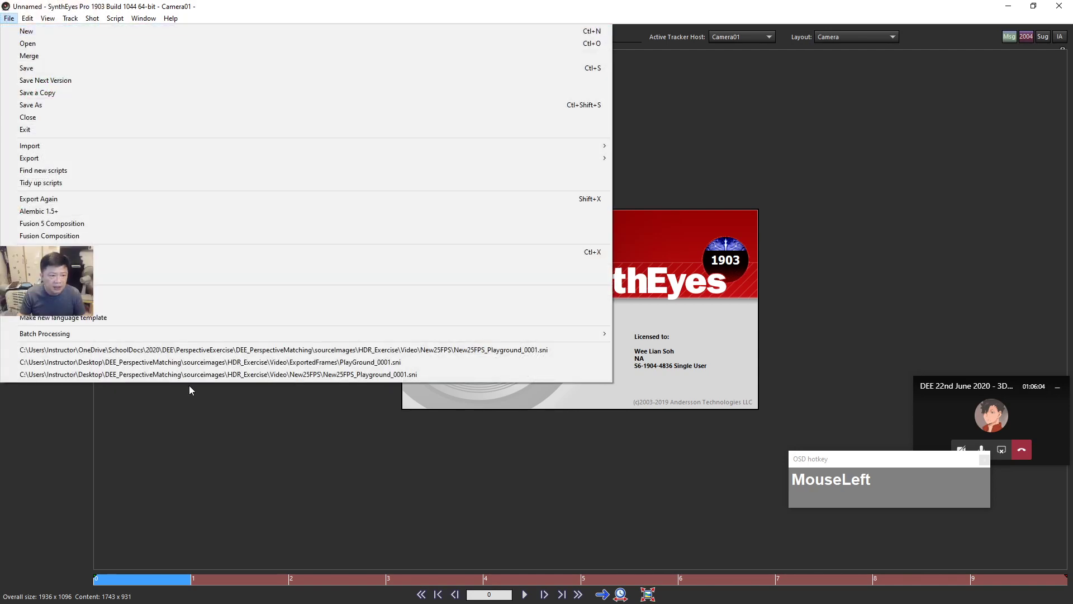
click(229, 351)
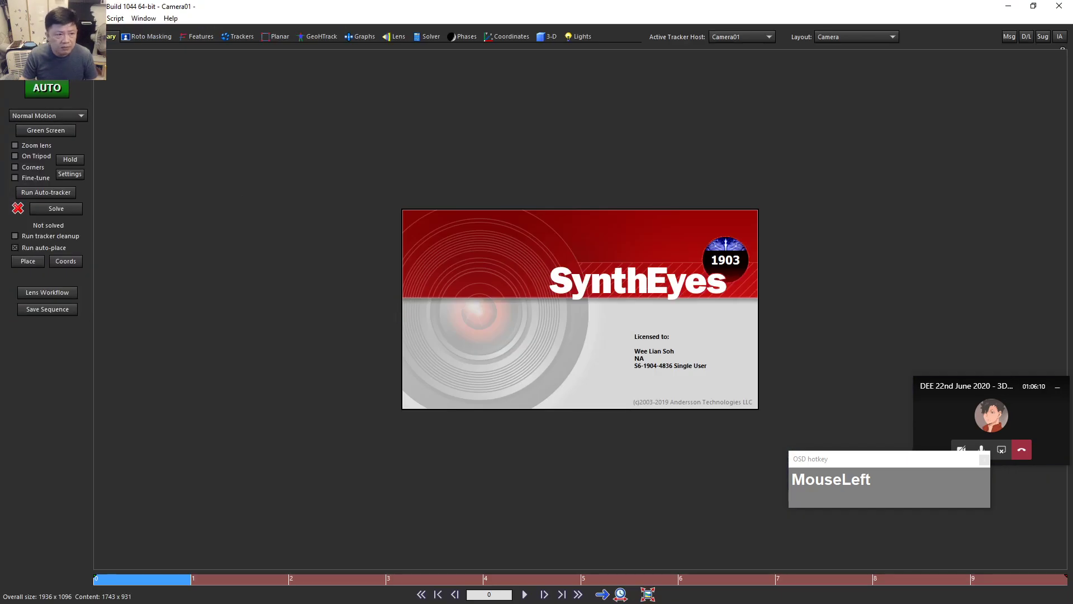
click(9, 18)
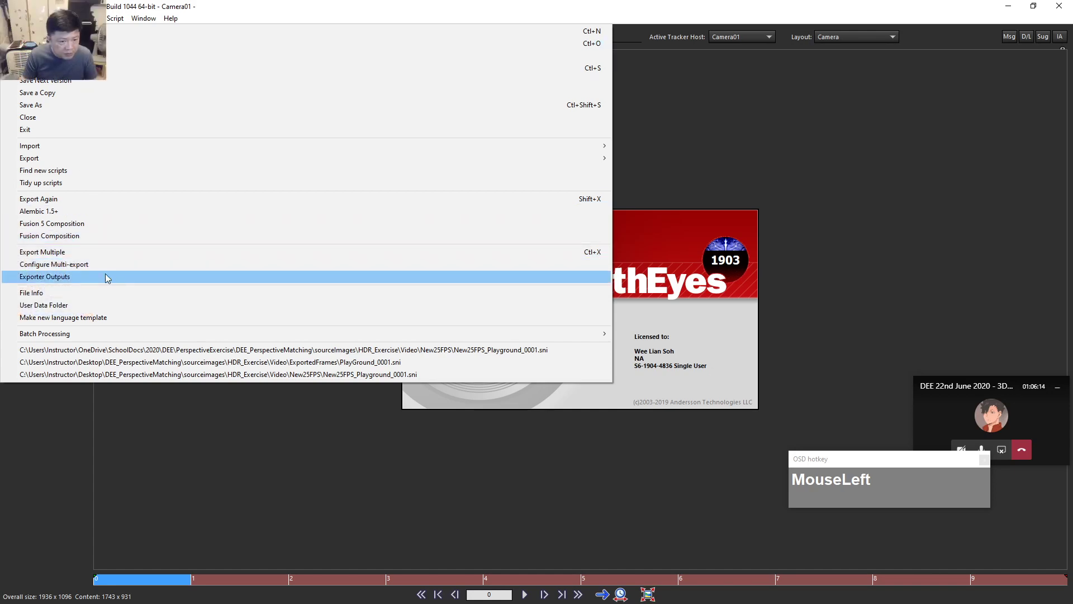
Open ExportedFrames PlayGround_0001.sni, scrub through its tracked frames, then minimize SynthEyes.
click(156, 364)
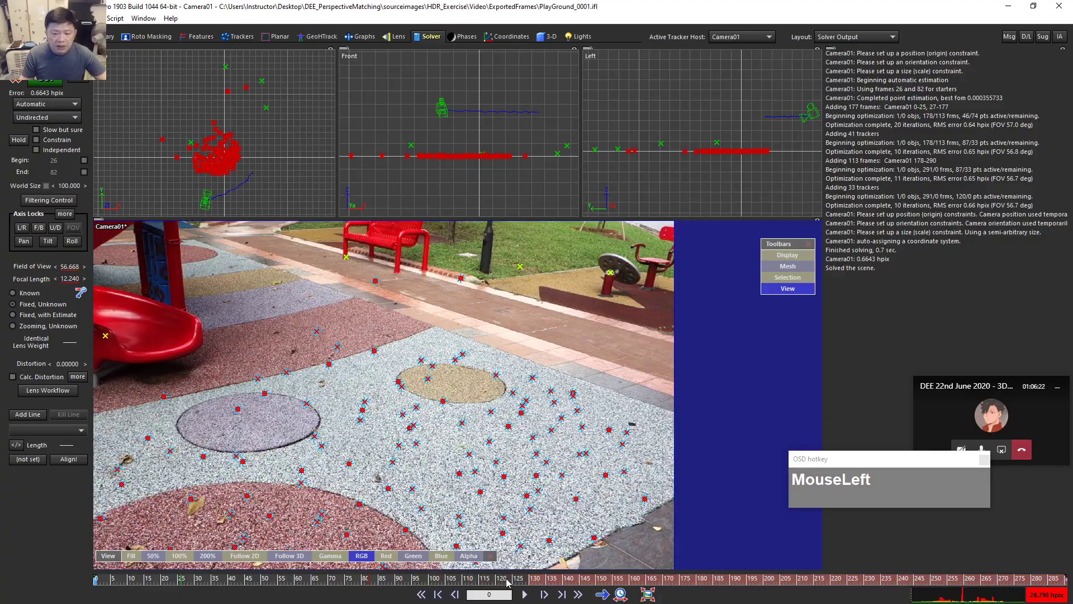
drag(480, 581, 648, 582)
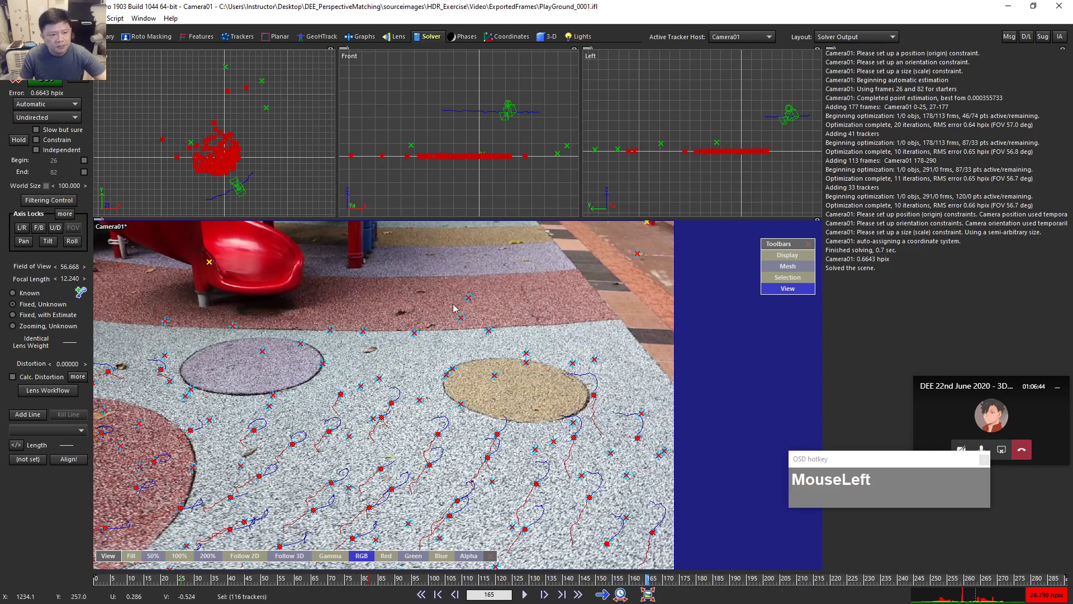
drag(153, 579, 99, 579)
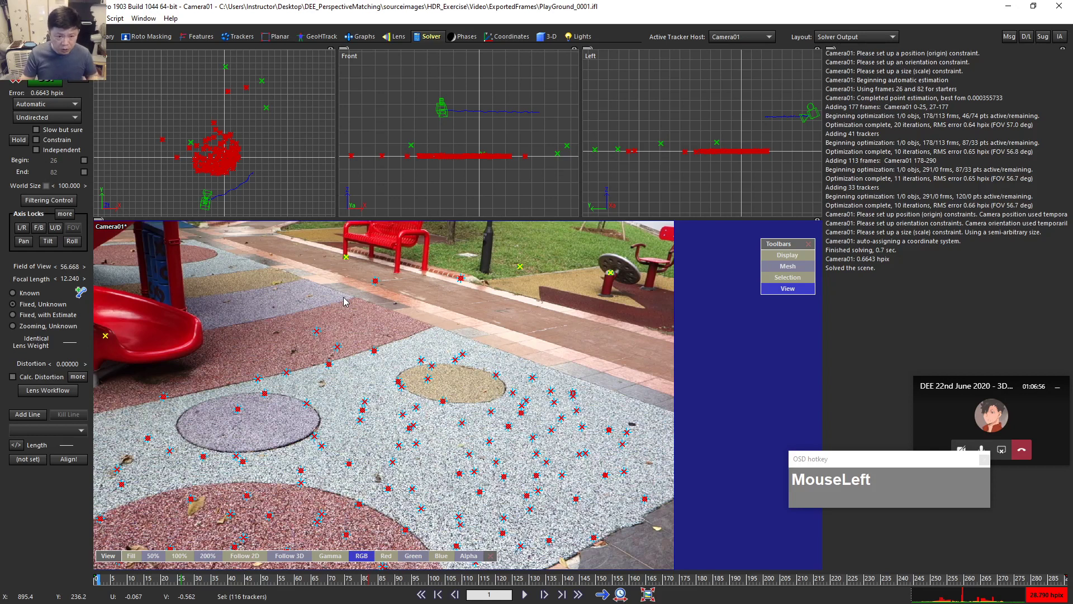
drag(131, 581, 628, 581)
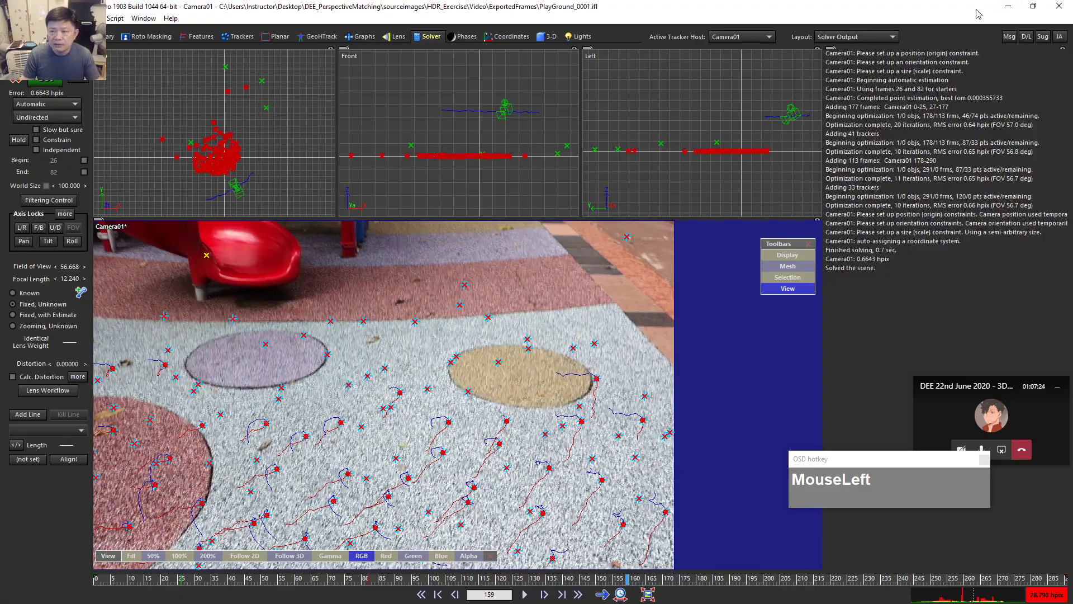
click(1008, 11)
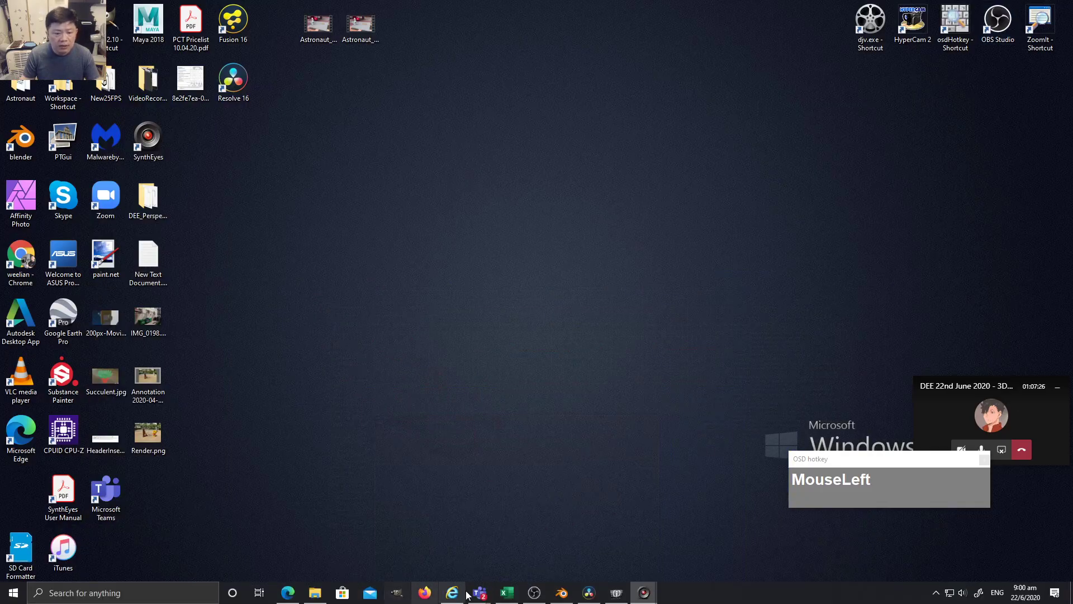
Restore Blender and add a VFX > Motion Tracking workspace with an empty clip editor.
click(562, 594)
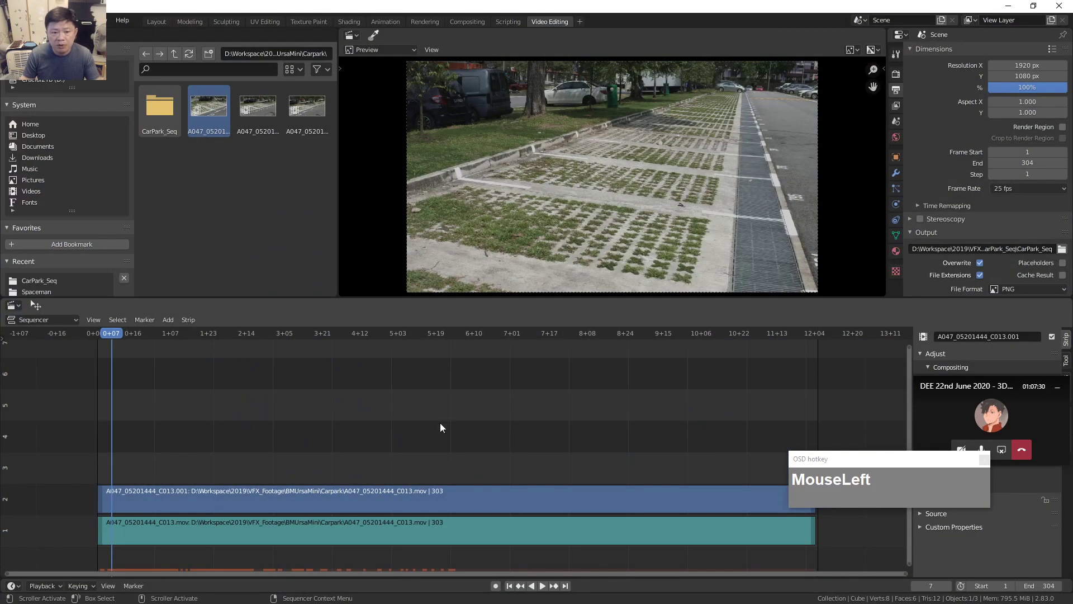
click(580, 21)
mouse_move(539, 75)
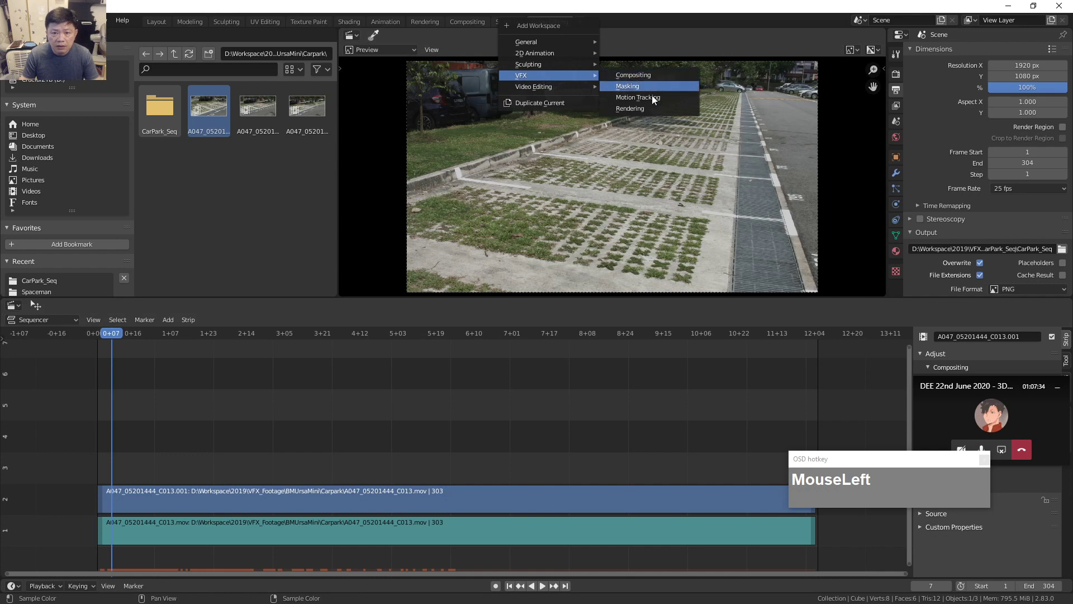
click(643, 97)
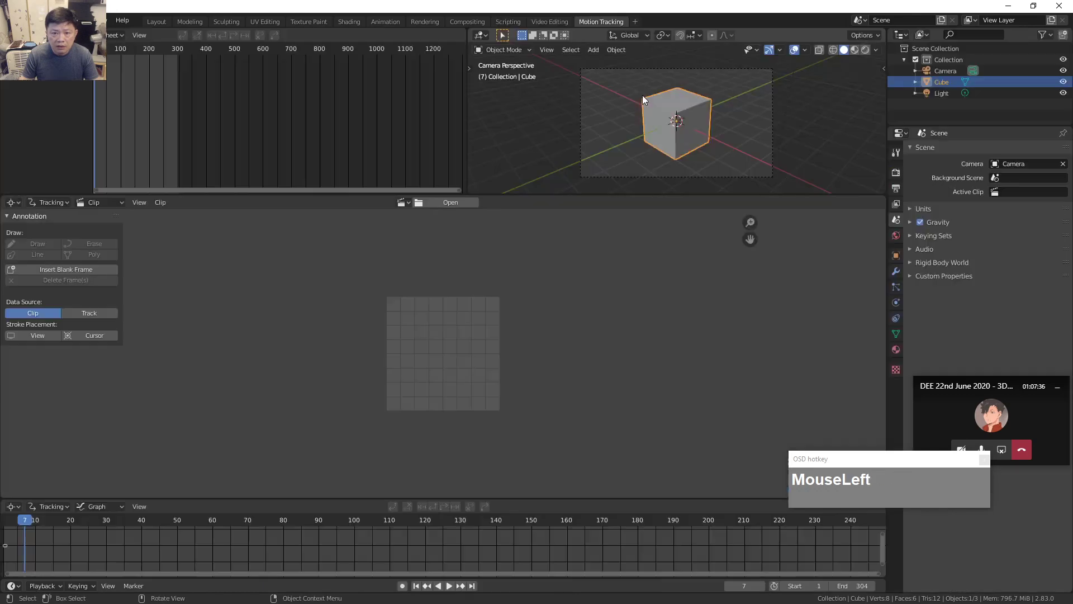
drag(402, 348, 296, 377)
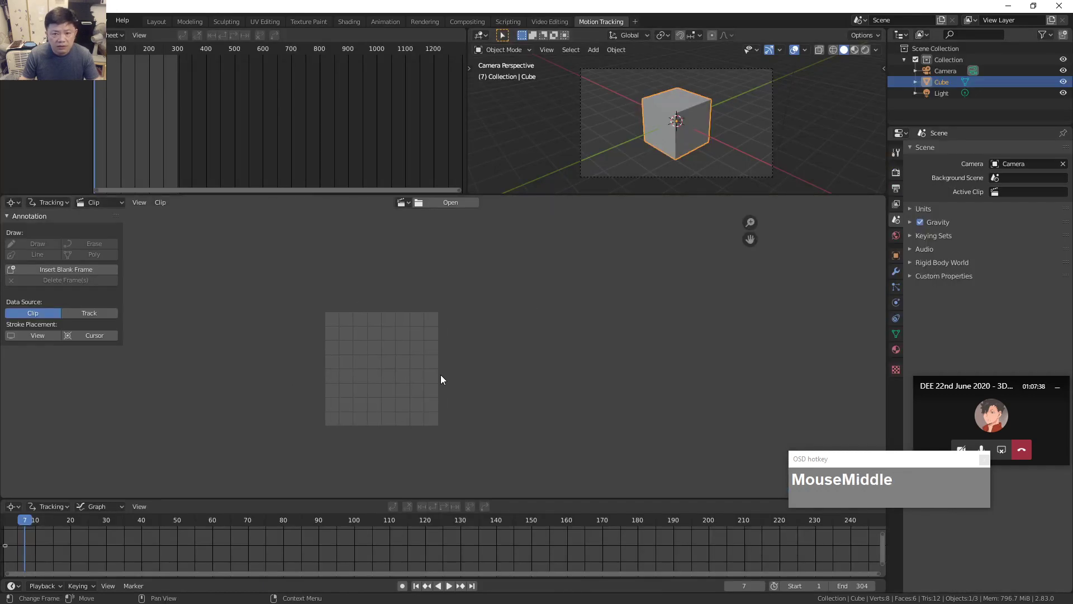
Open the clip file browser and navigate to D:\Workspace\2019\VFX_Footage.
click(420, 203)
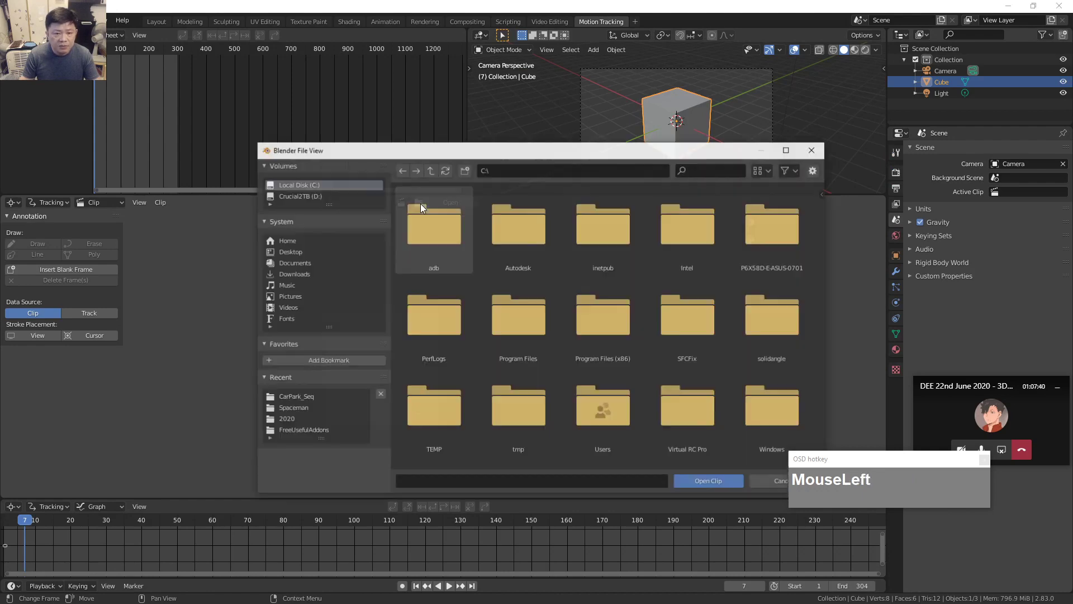
click(404, 203)
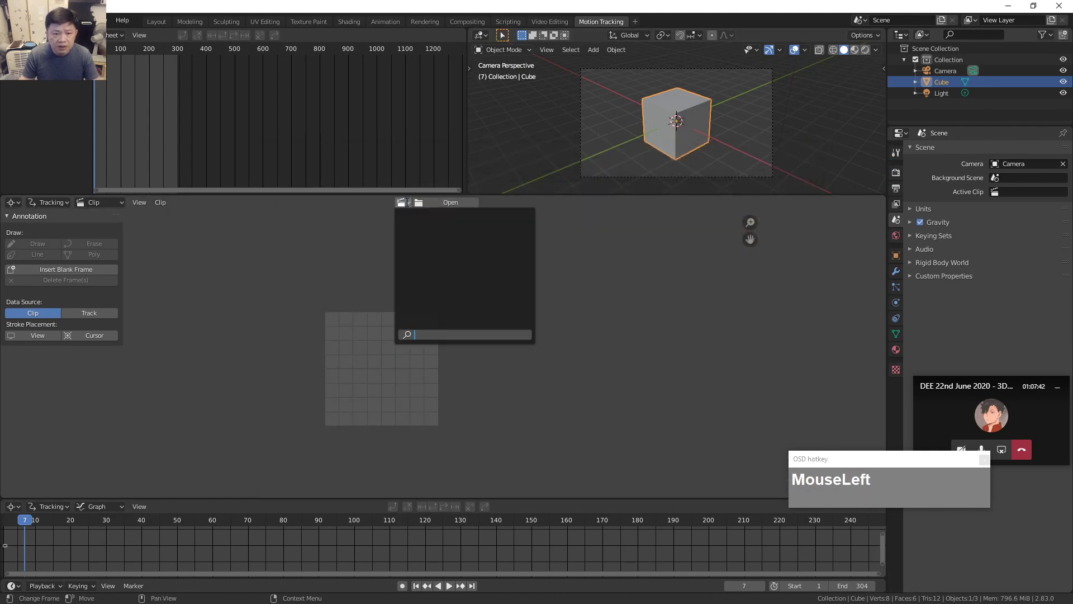
click(421, 205)
click(421, 204)
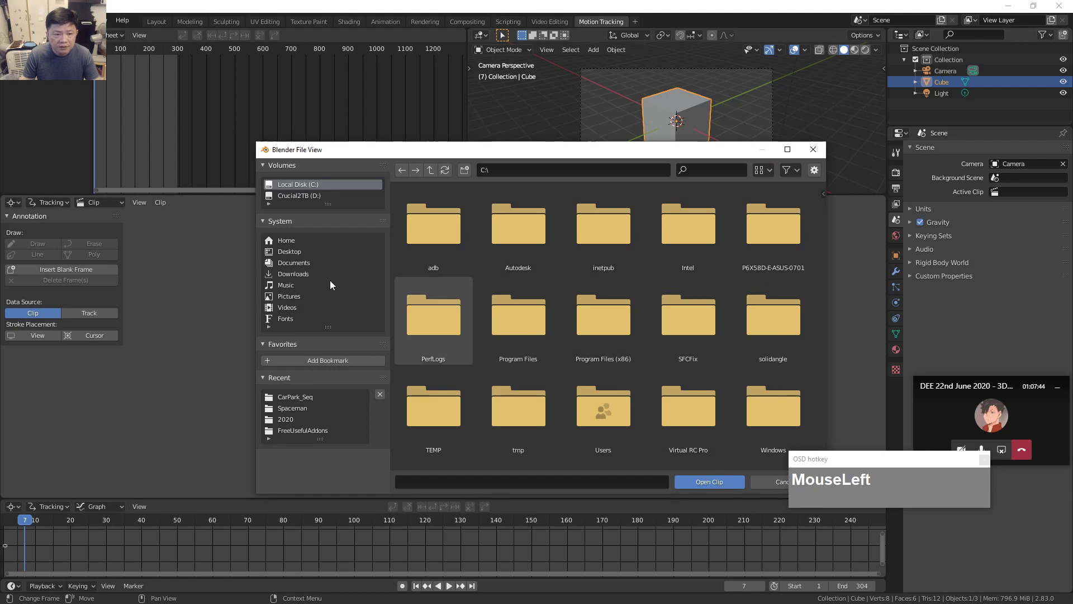
scroll(317, 235, up, 1)
click(304, 197)
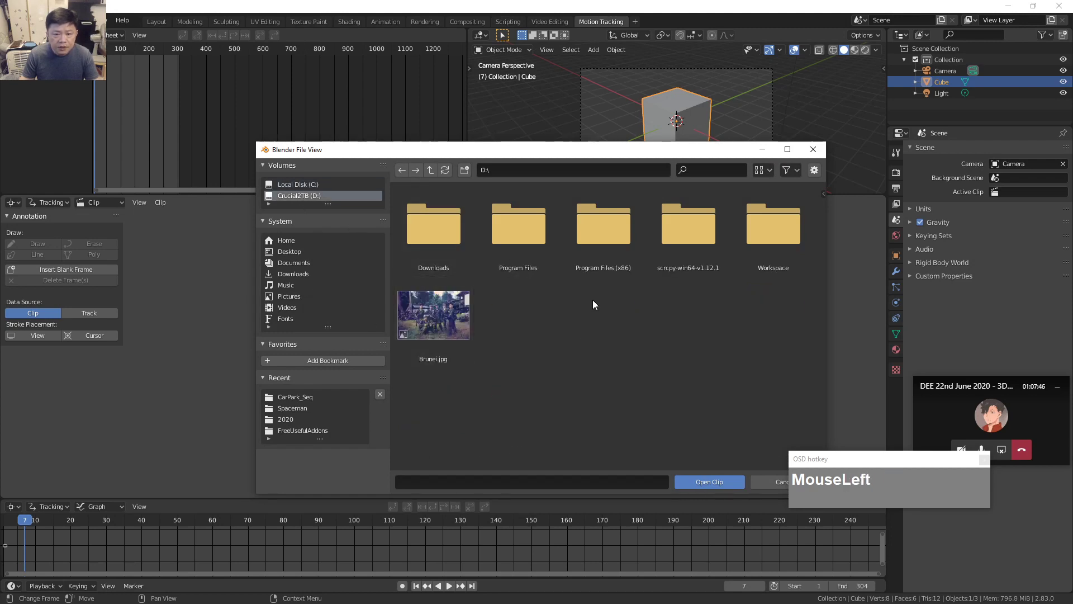
click(762, 227)
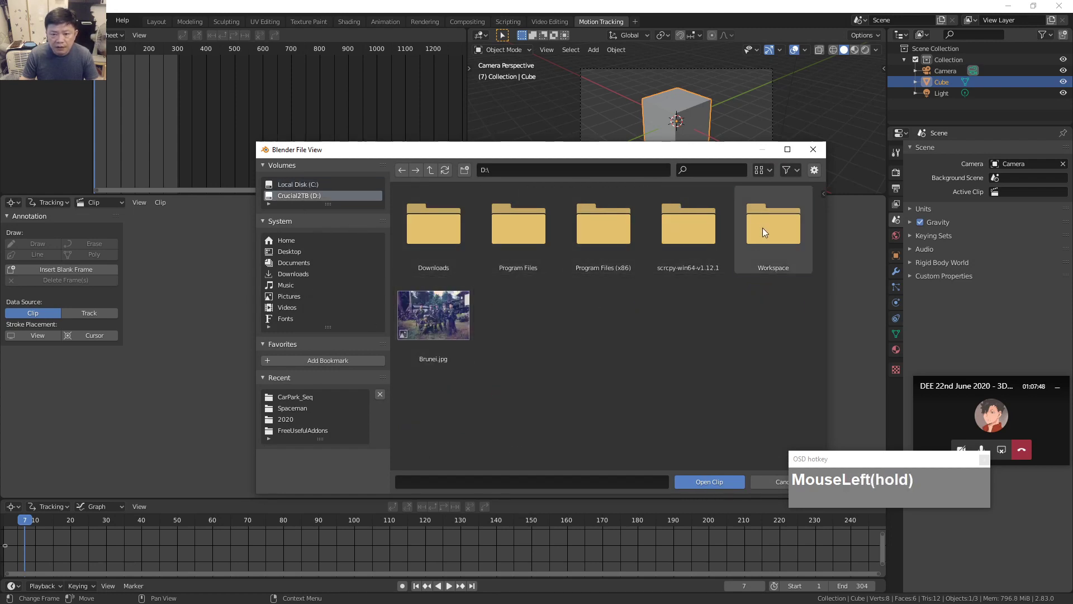
click(611, 239)
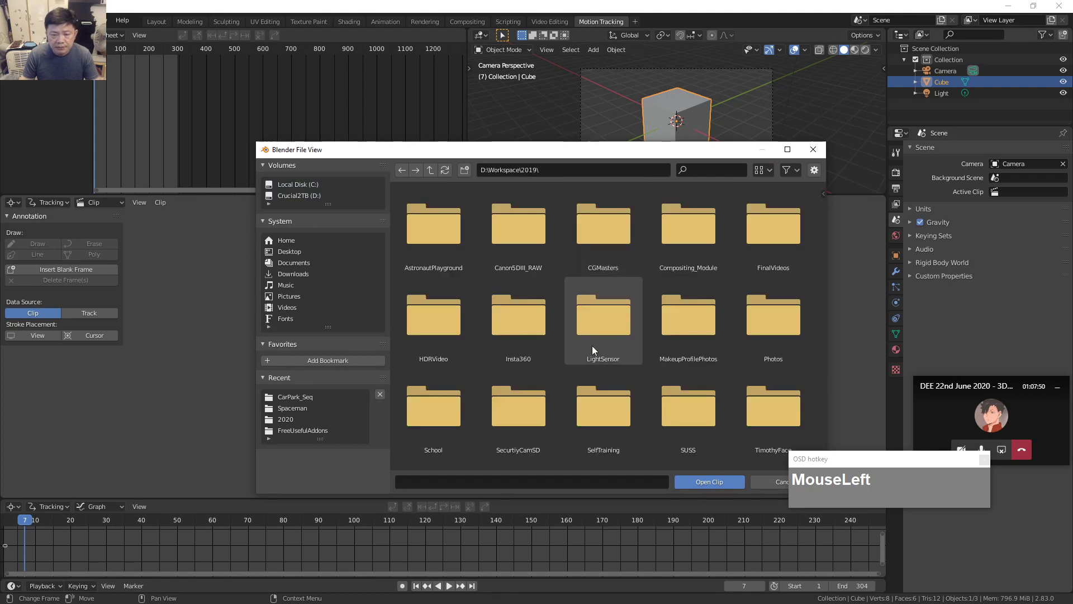
scroll(678, 418, down, 1)
scroll(683, 427, down, 2)
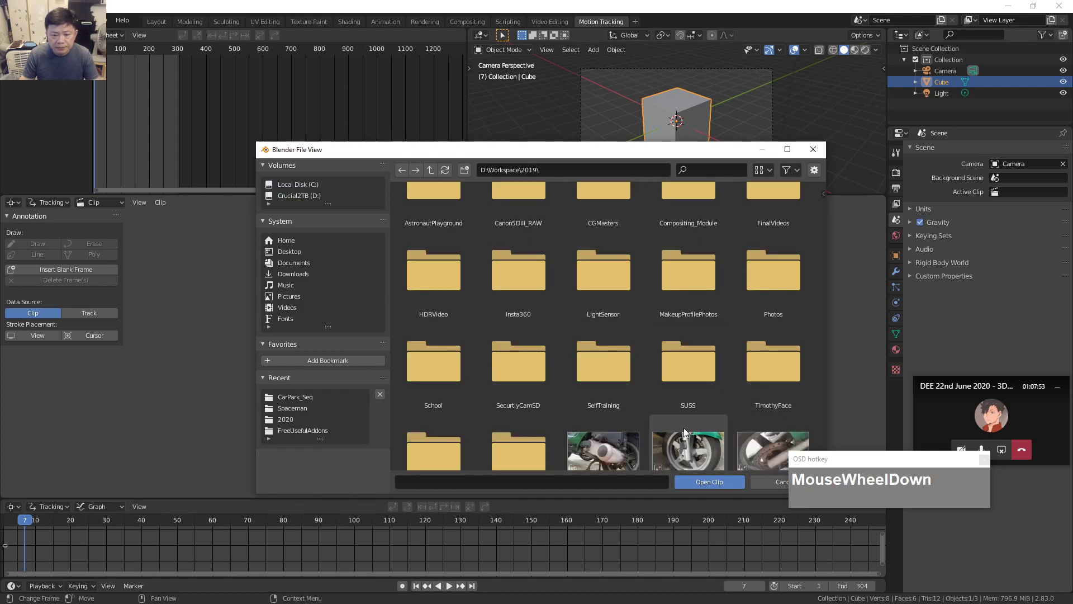
scroll(670, 399, down, 3)
click(525, 397)
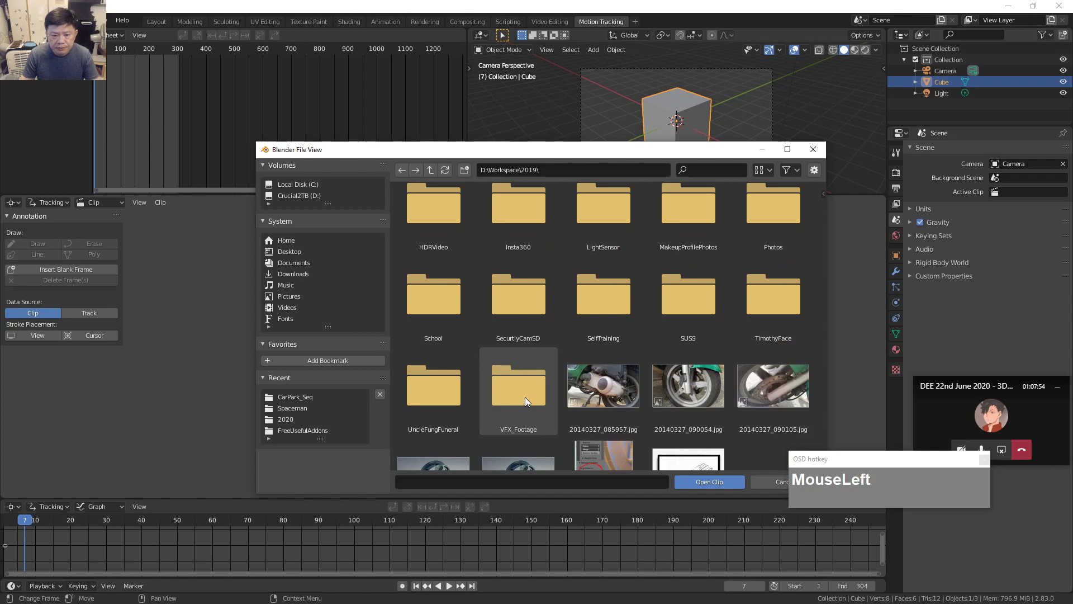
From BMUrsaMini > Carpark > CarPark_Seq, select all PNG frames, load them as the clip, and jump to frame 145.
click(484, 233)
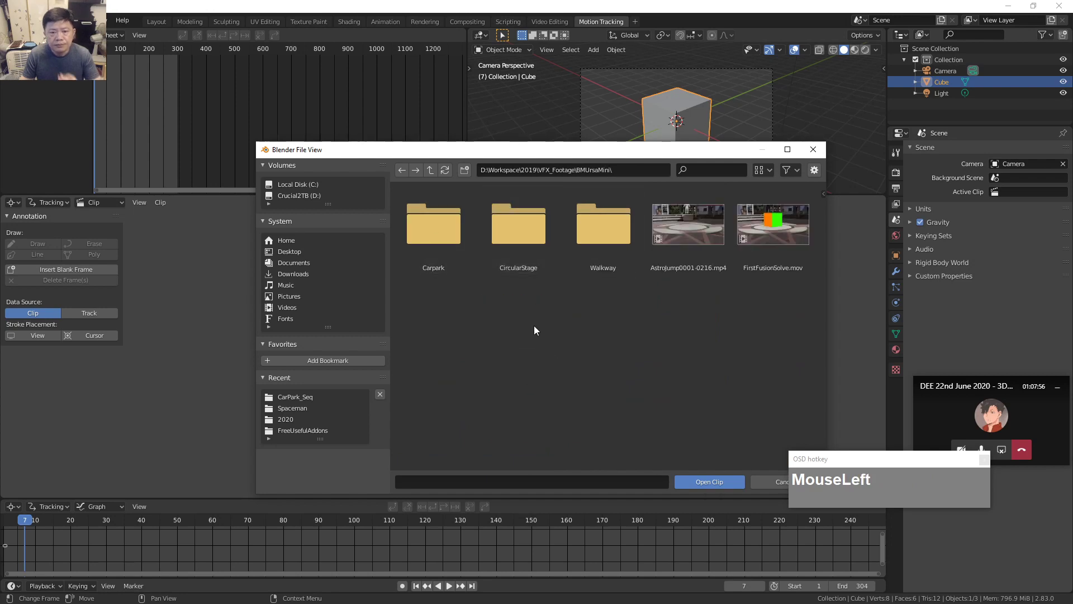
click(429, 227)
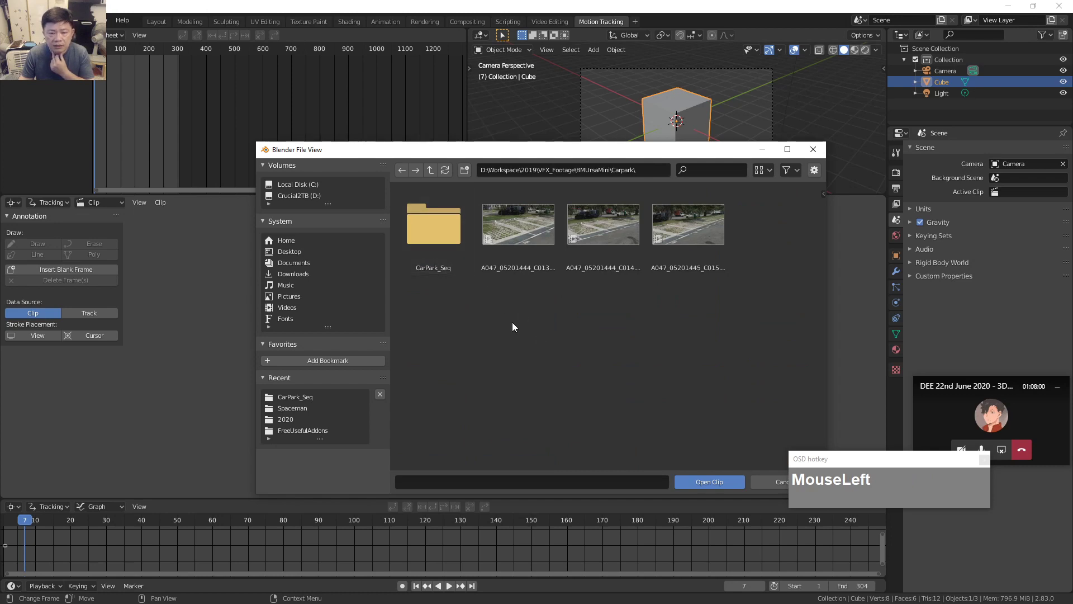
click(450, 267)
double_click(434, 239)
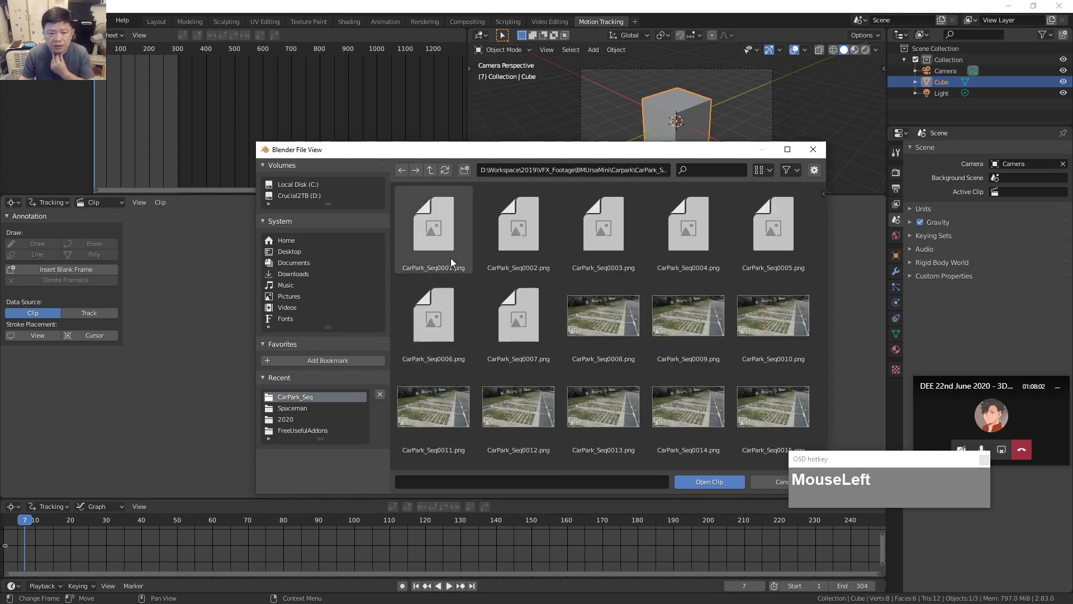
click(435, 239)
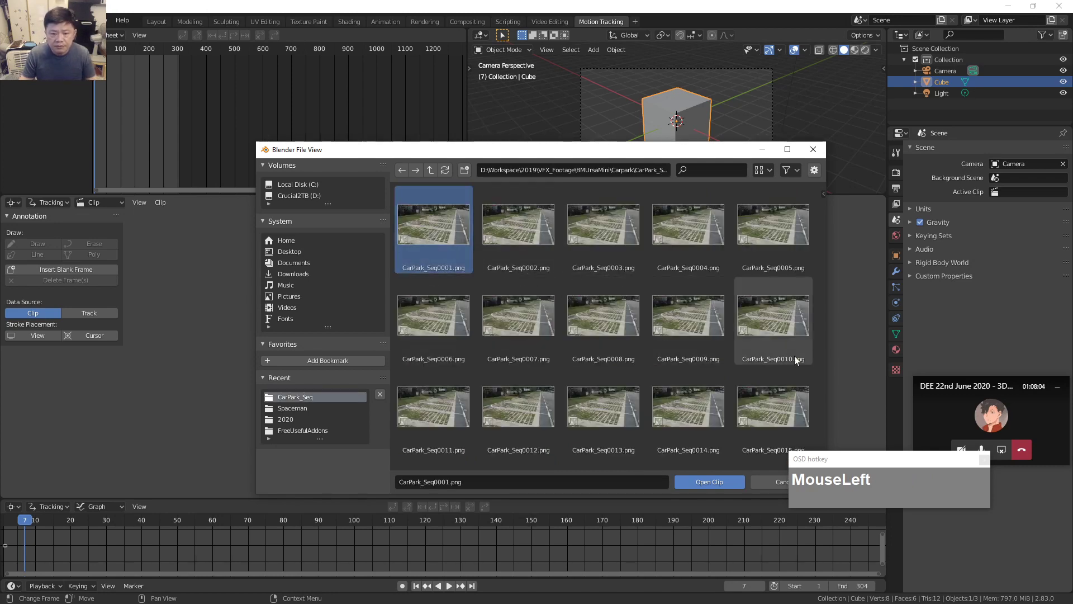
drag(640, 150, 554, 94)
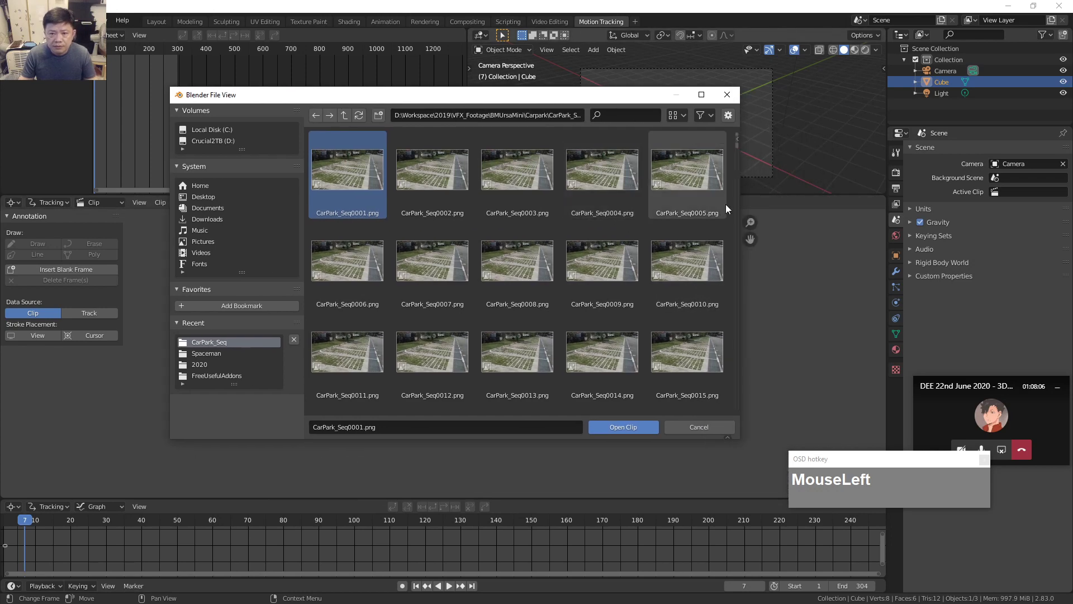
key(a)
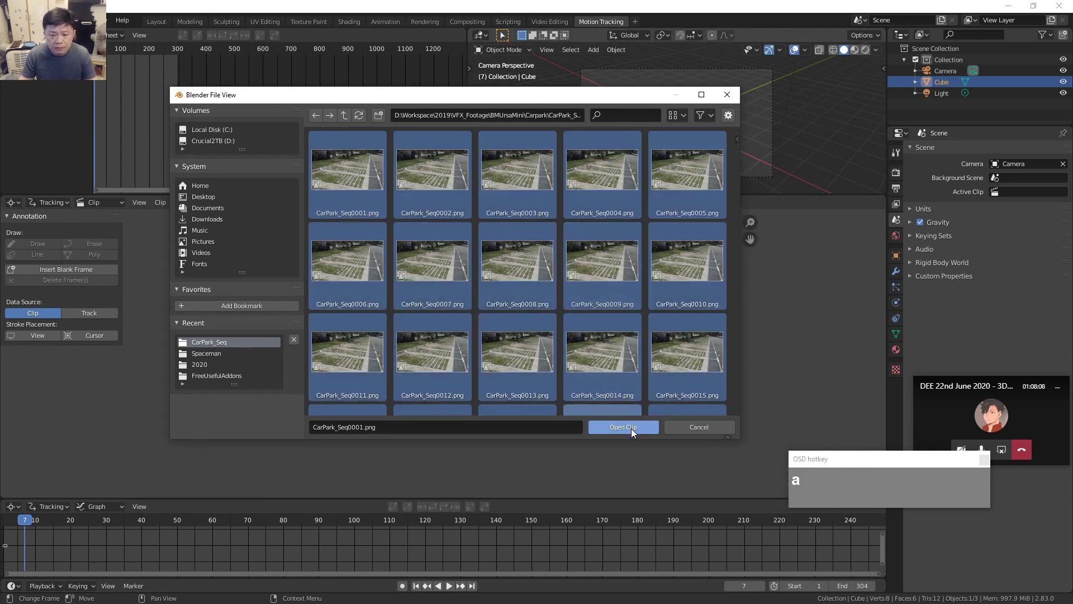
click(631, 429)
drag(24, 523, 490, 415)
scroll(491, 400, down, 3)
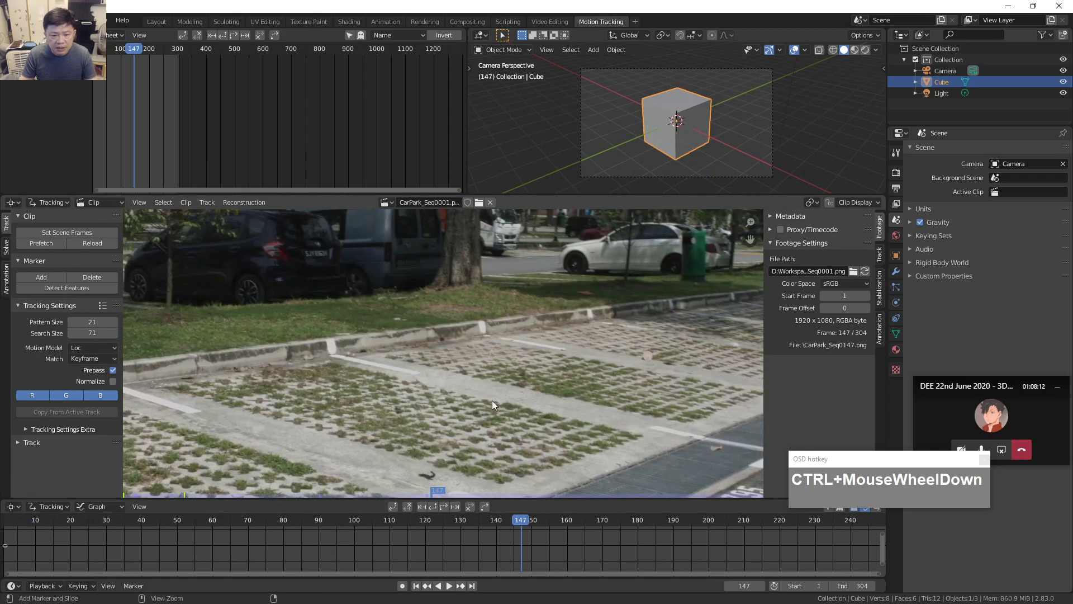
scroll(501, 404, down, 3)
scroll(505, 418, up, 1)
drag(511, 512, 11, 531)
drag(31, 342, 63, 313)
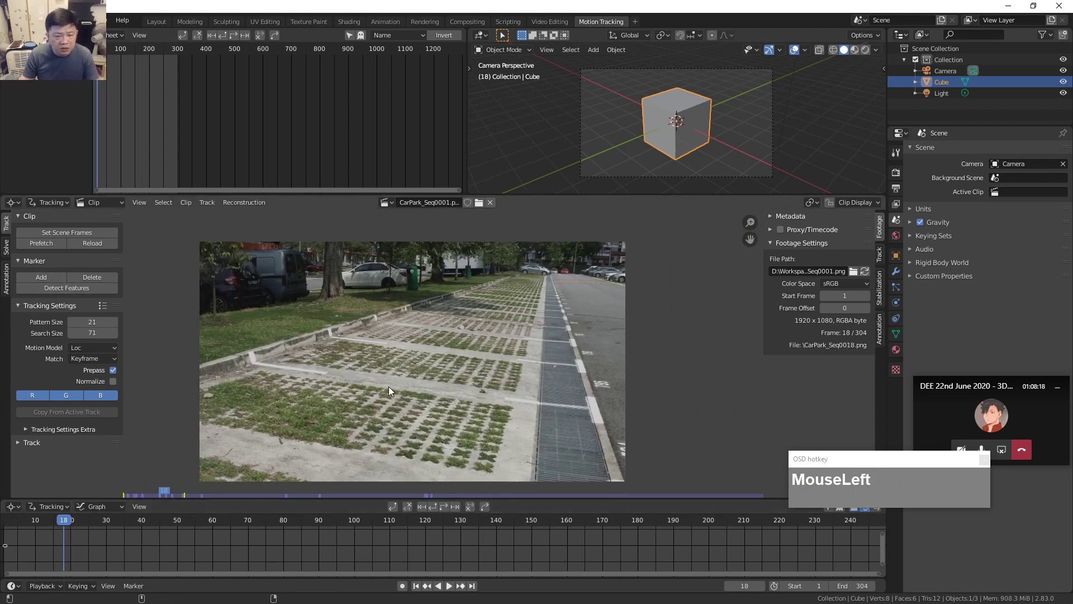
drag(64, 521, 32, 520)
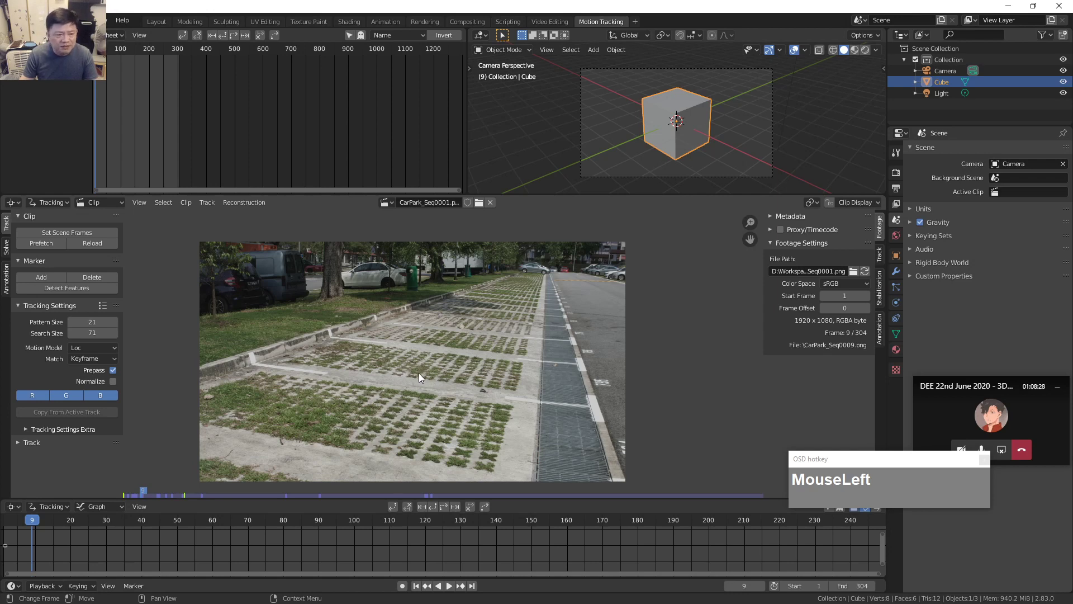
drag(449, 364, 498, 358)
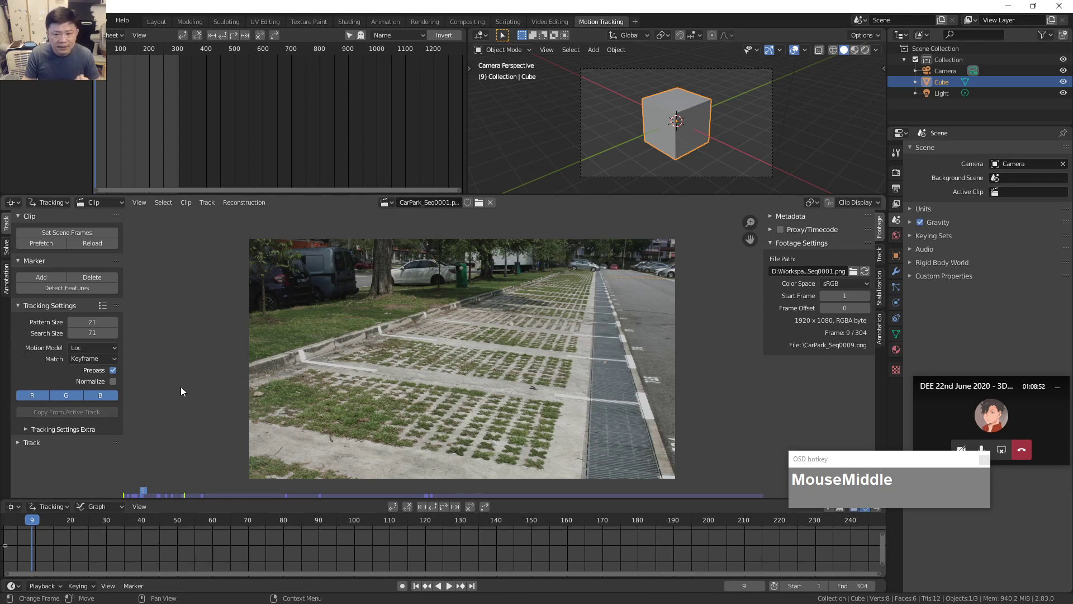
Show the Solve tab settings, toggle Proxy/Timecode, and scrub the CarPark clip to frame 79.
click(7, 249)
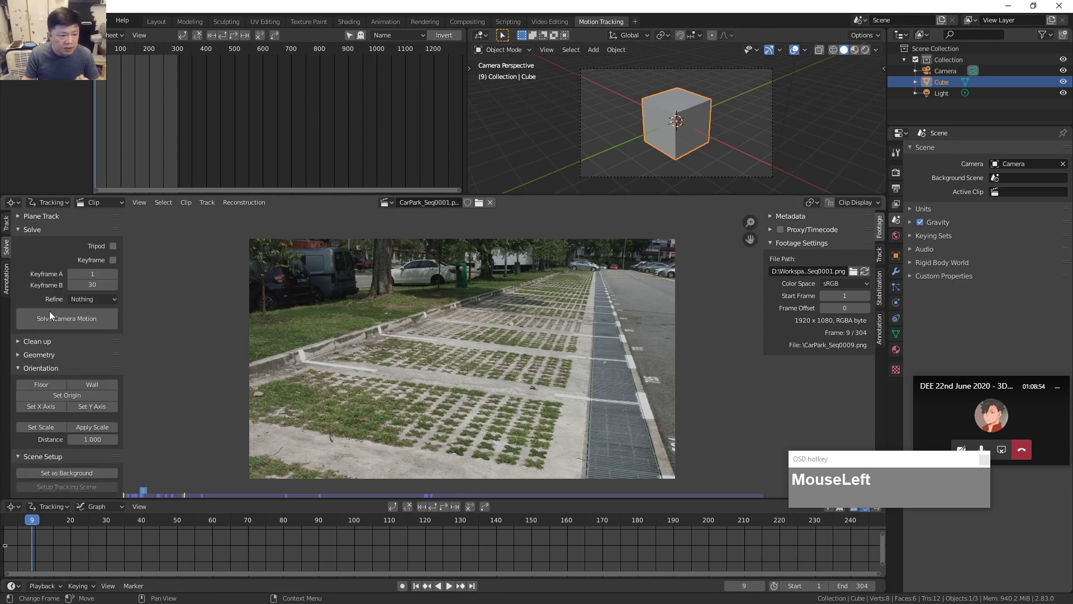
scroll(96, 333, down, 1)
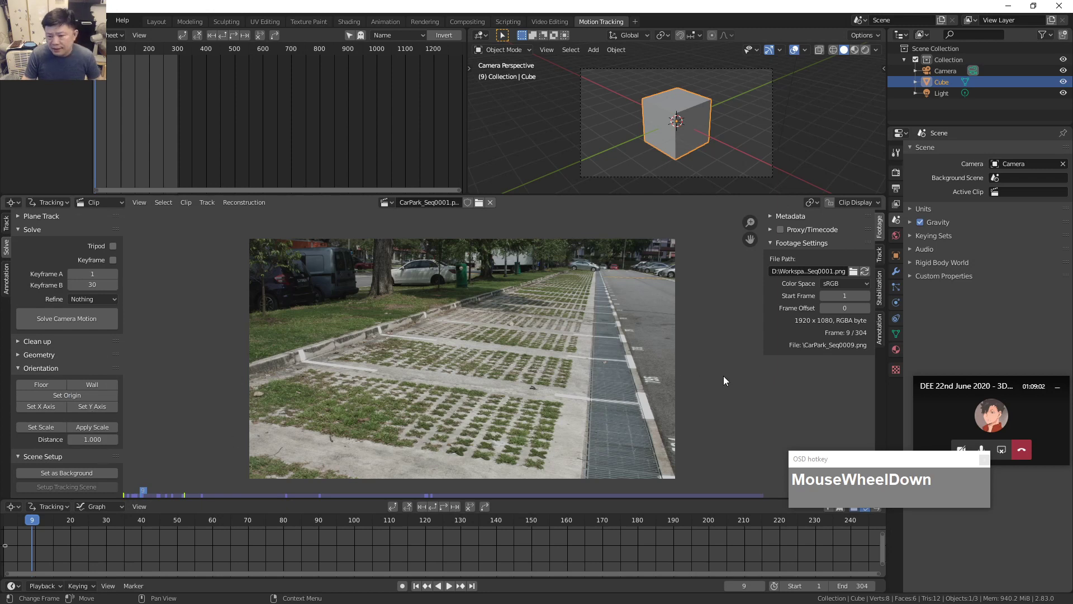
click(771, 229)
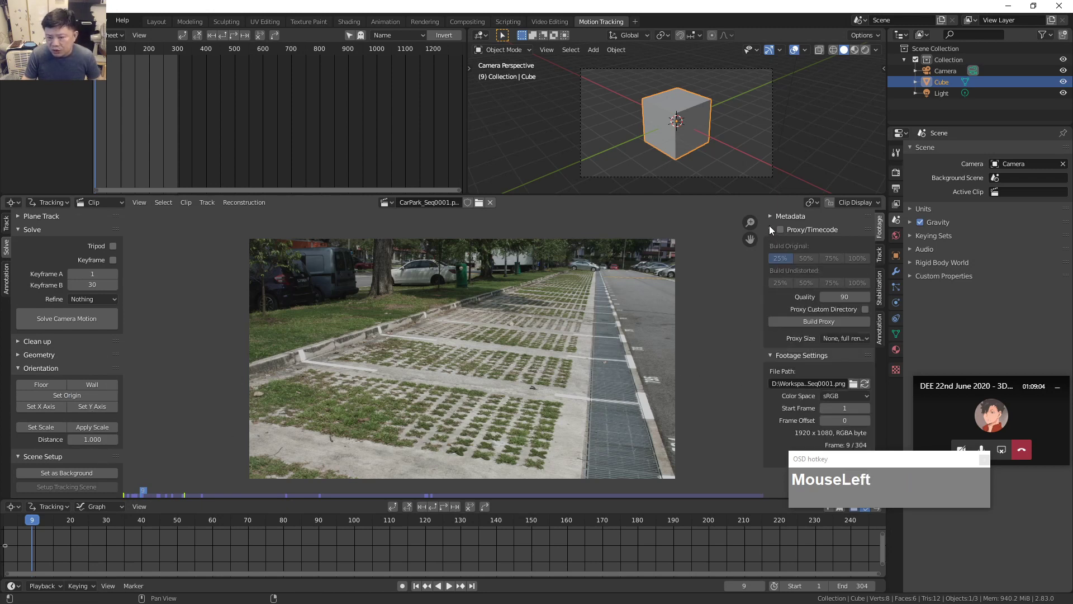
click(769, 227)
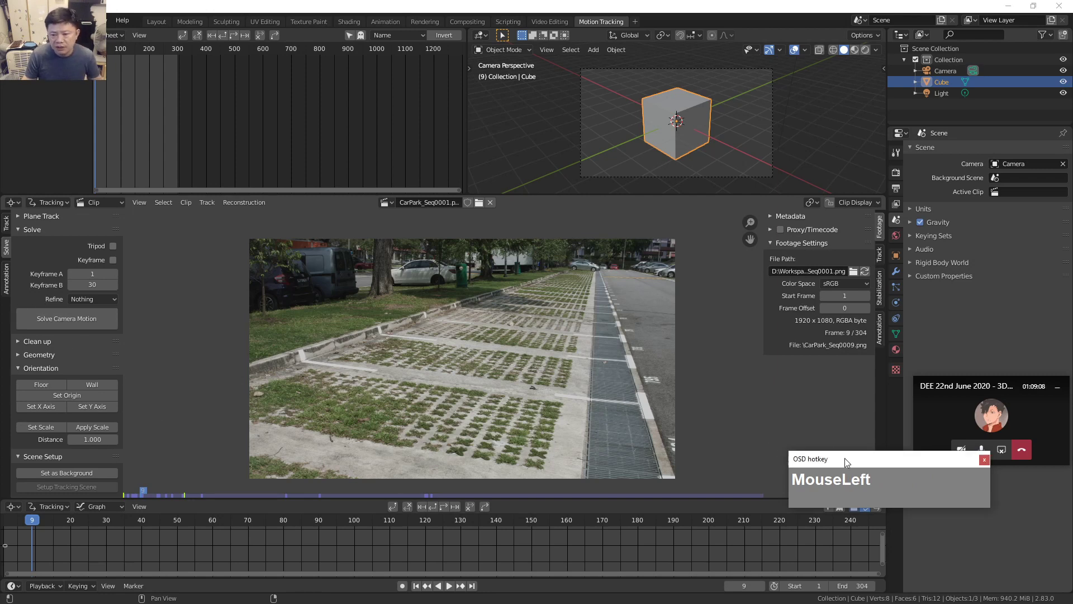
drag(844, 458, 869, 407)
scroll(257, 405, up, 2)
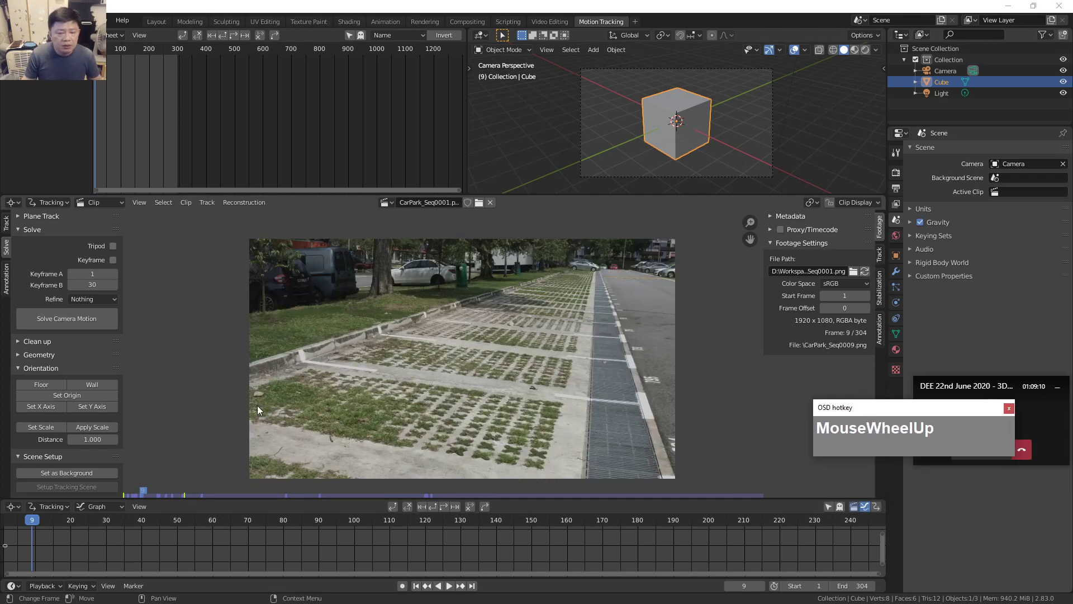
scroll(309, 391, down, 2)
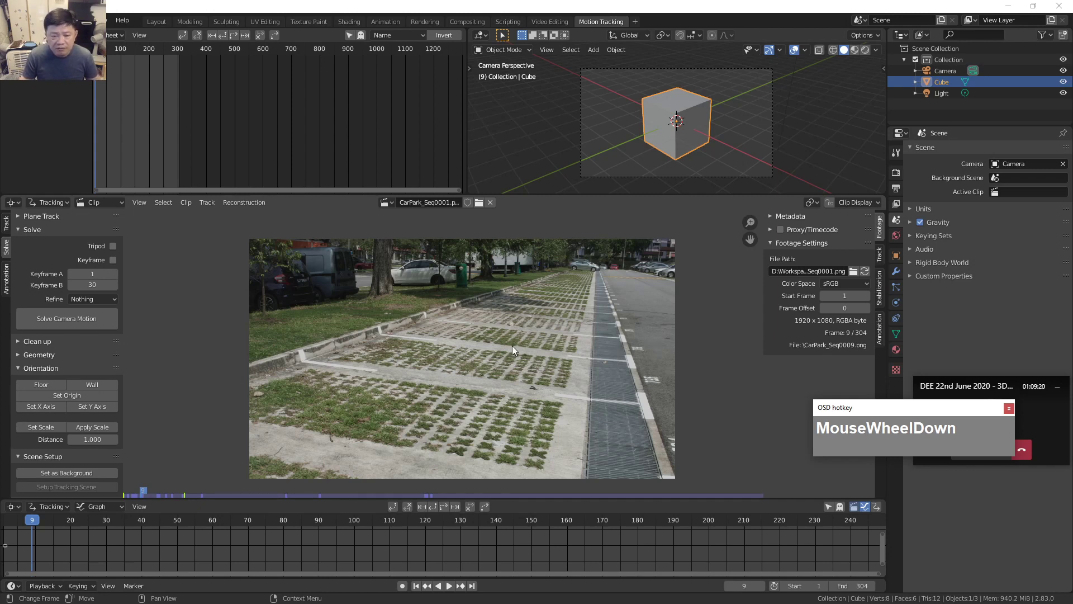
scroll(517, 348, up, 1)
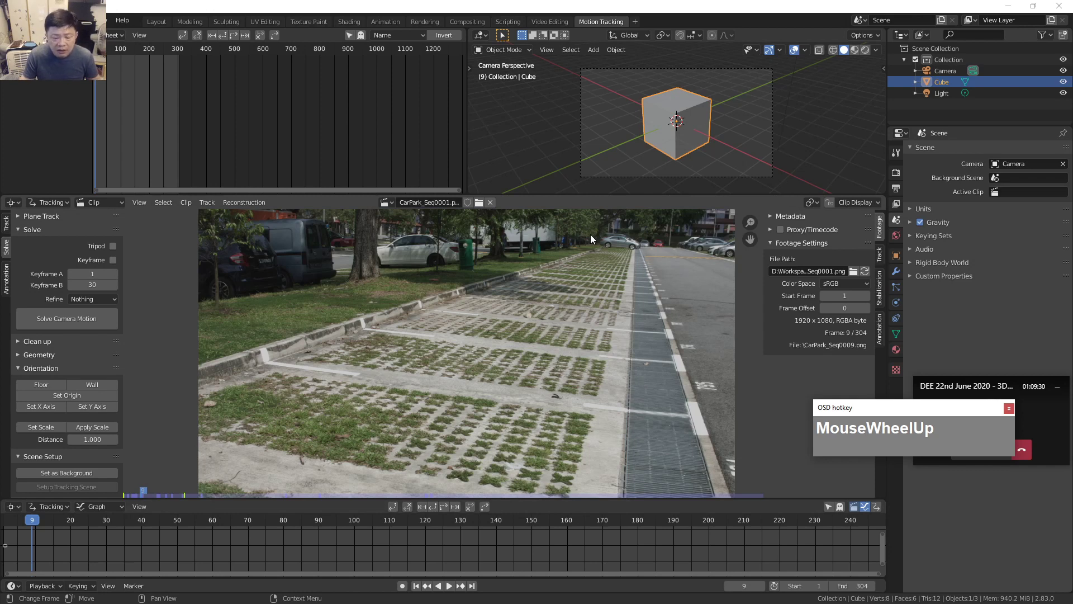
click(136, 522)
mouse_move(280, 522)
mouse_down()
mouse_move(294, 523)
mouse_move(283, 527)
mouse_up()
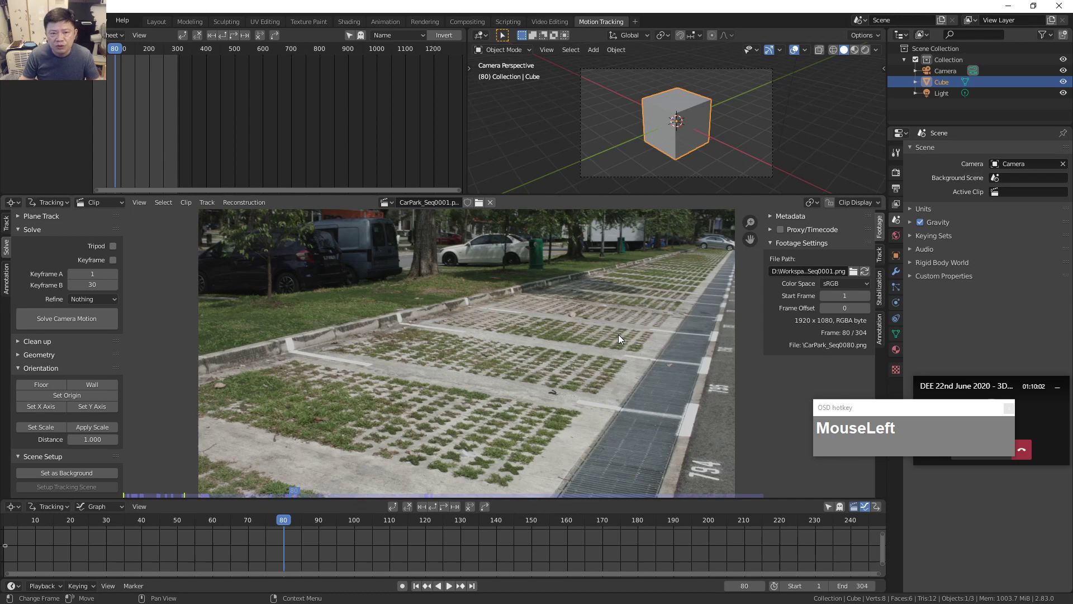
Minimize Blender, bring up Resolve's Fusion page, and place ColorCurves1 between LensDistort1 and CameraTracker1.
click(1008, 6)
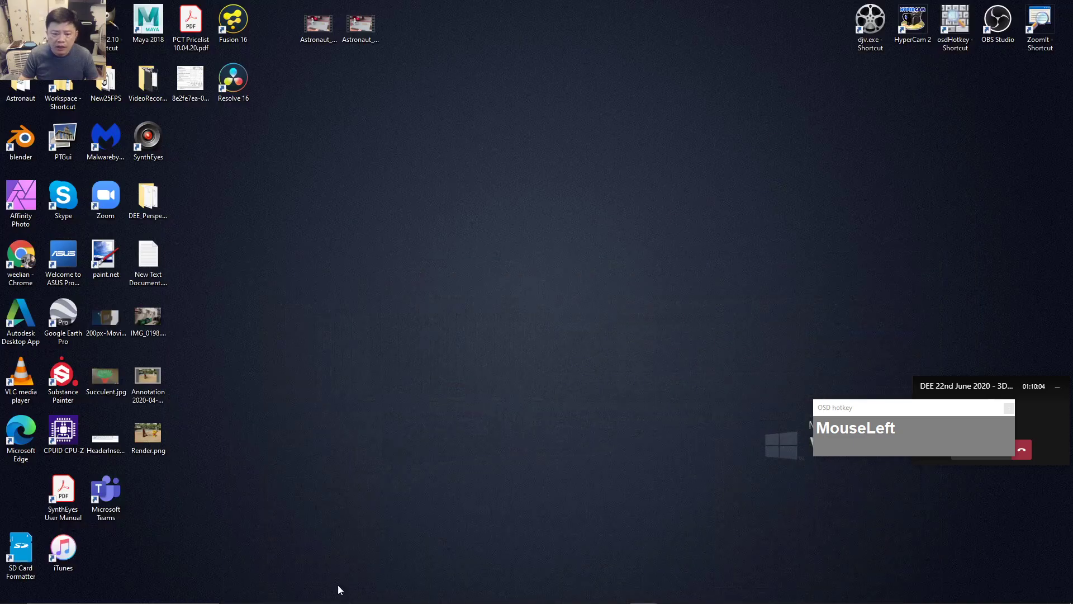
click(589, 594)
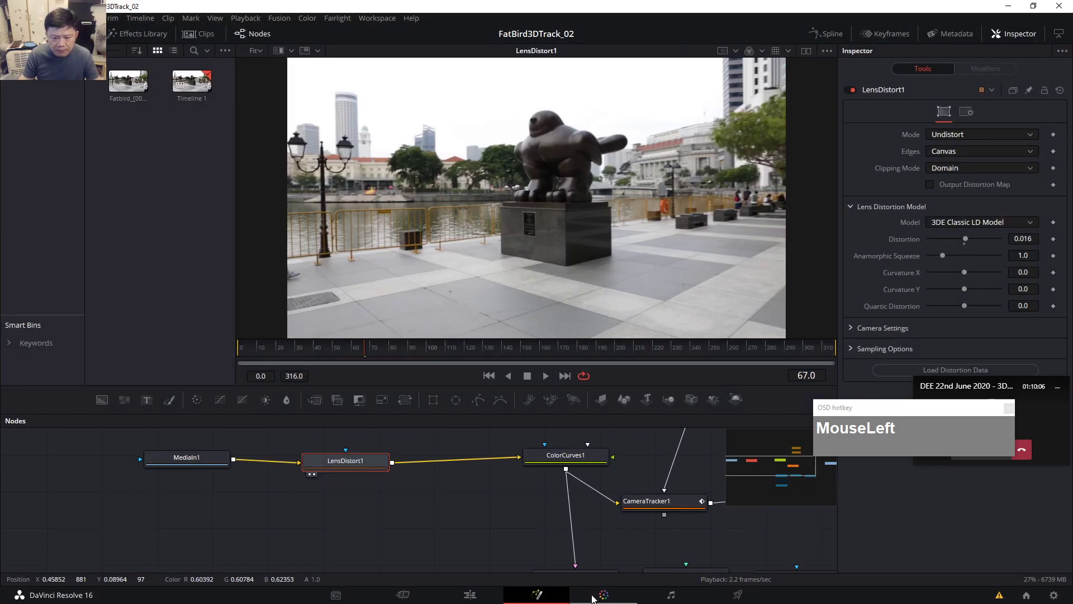
drag(460, 512, 353, 517)
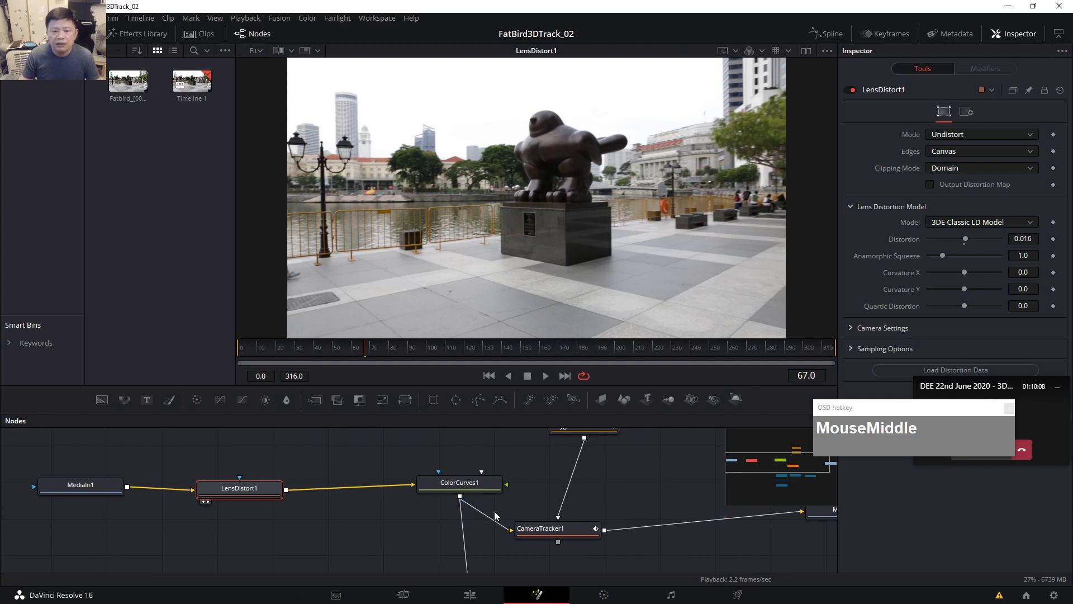
drag(459, 484, 454, 486)
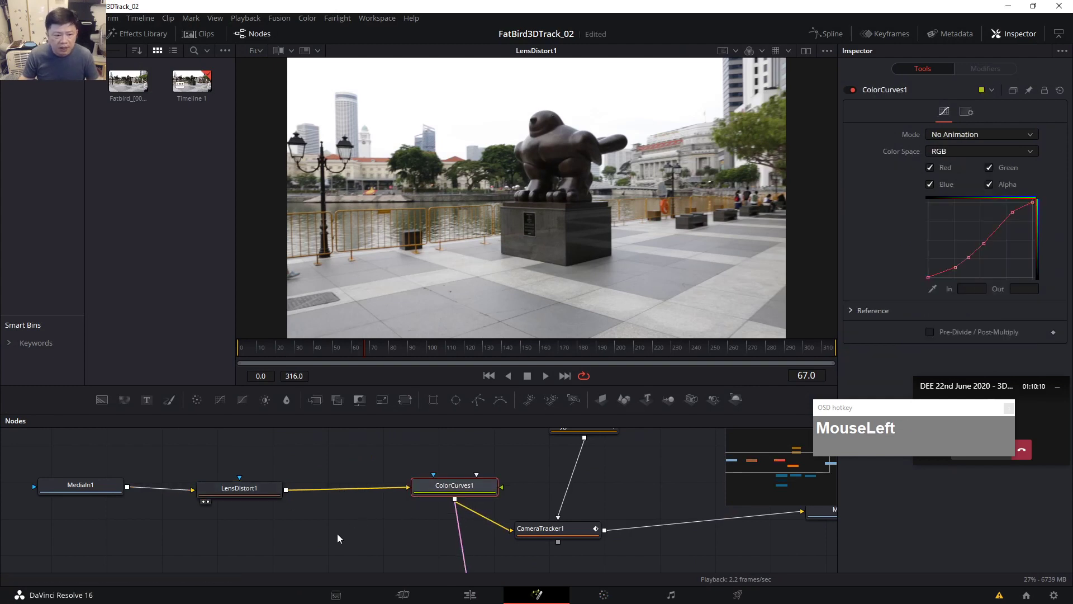
drag(338, 534, 343, 542)
drag(415, 528, 434, 517)
drag(478, 484, 410, 485)
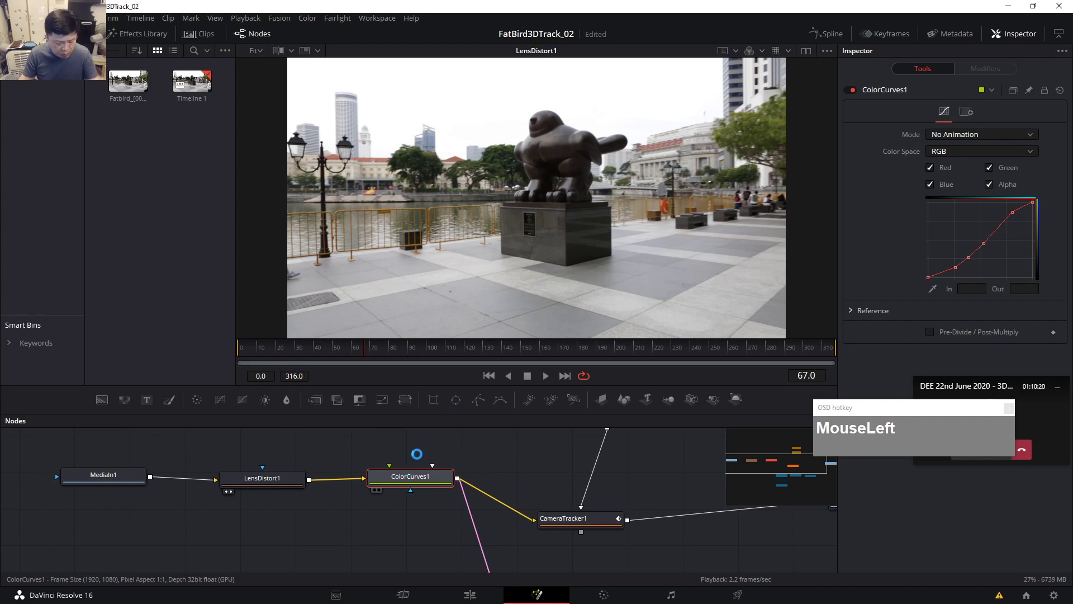
Compare the ColorCurves1 output with the original MediaIn1 footage in the viewer, then reframe the image.
key(2)
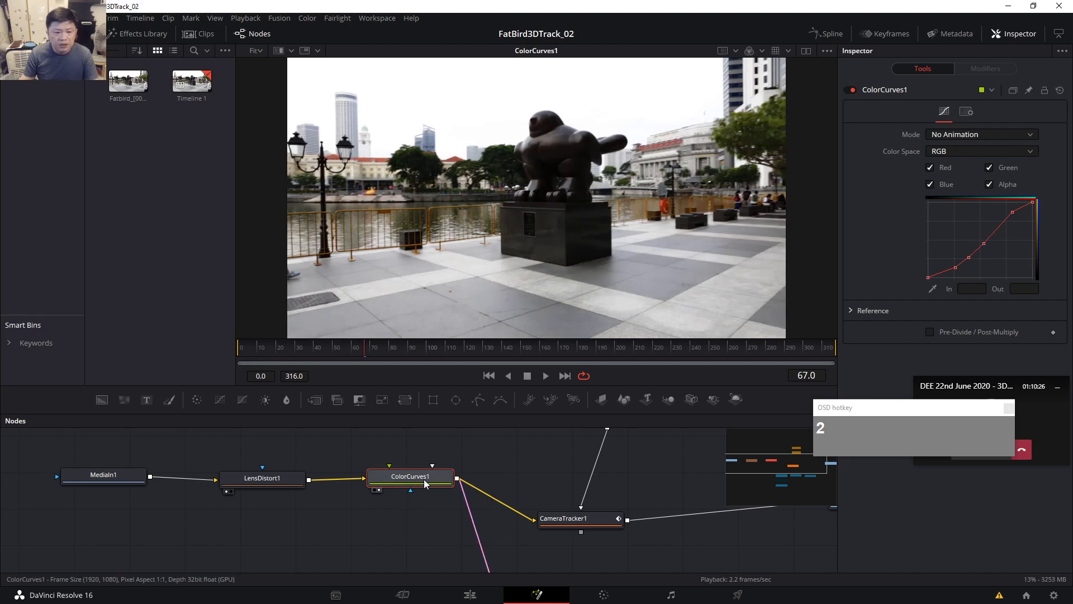
click(103, 475)
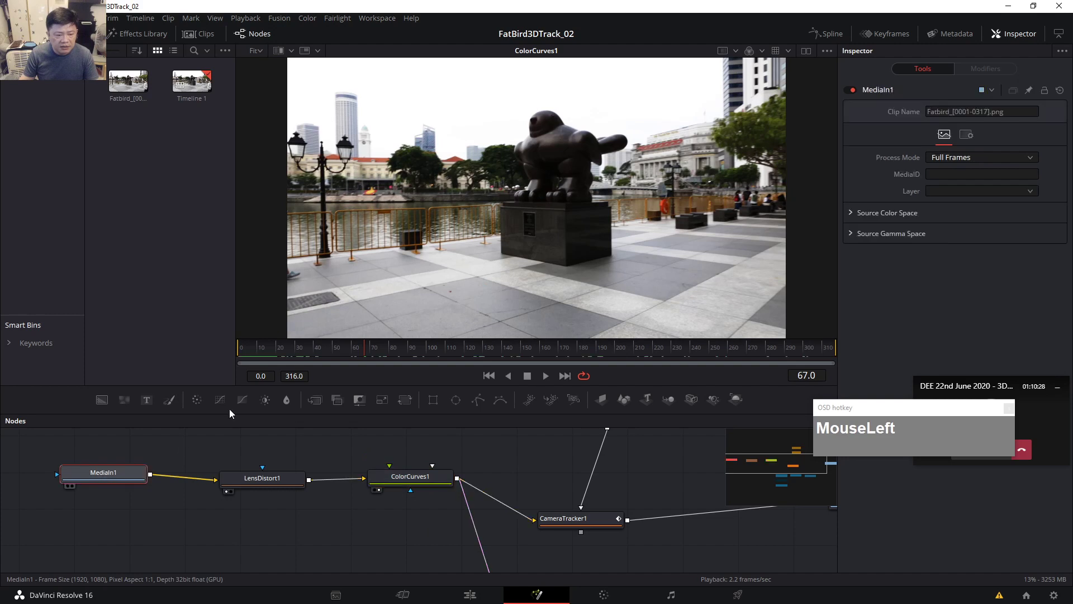
key(2)
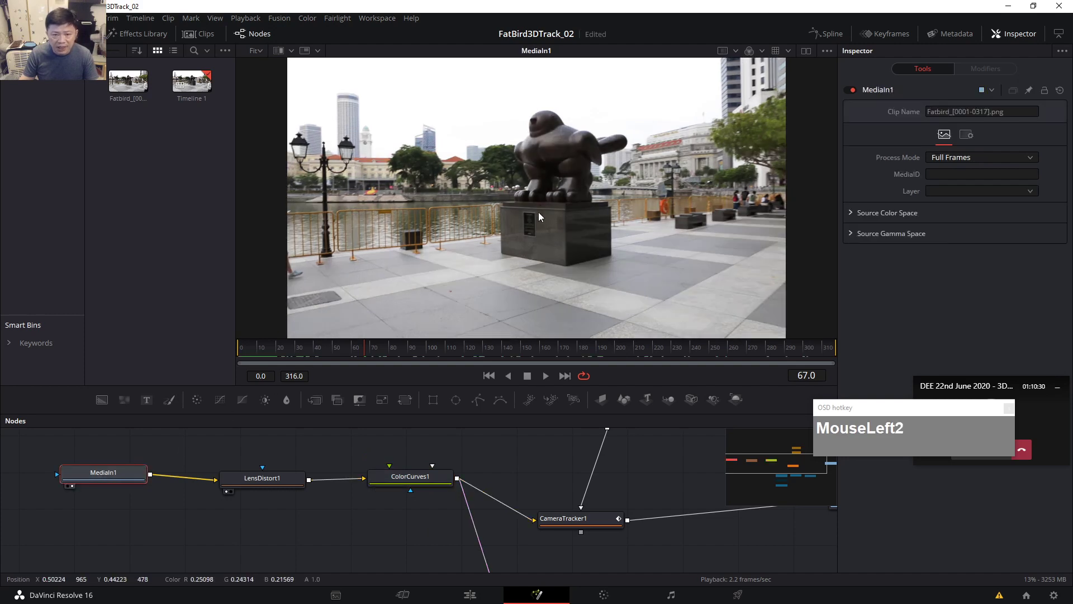
click(411, 476)
key(2)
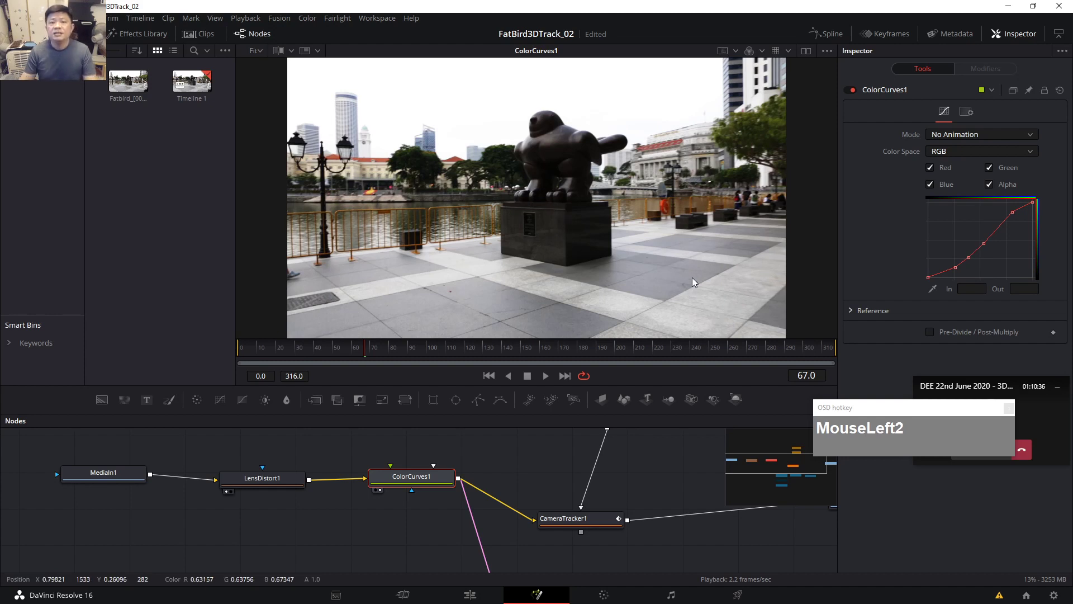
drag(420, 488, 409, 492)
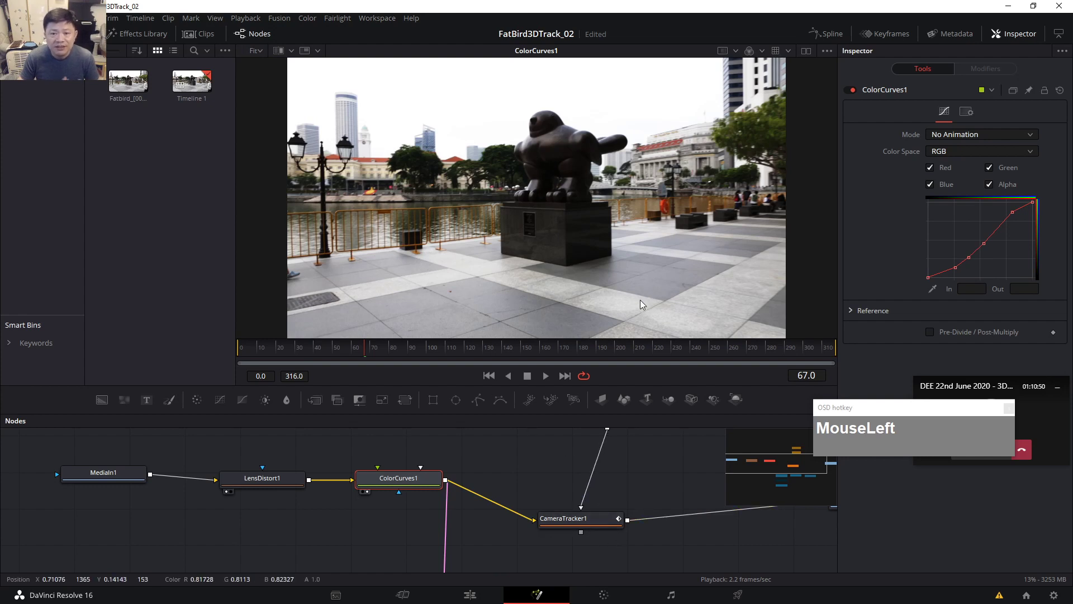
mouse_move(652, 271)
mouse_down()
mouse_move(642, 269)
mouse_move(644, 285)
mouse_up()
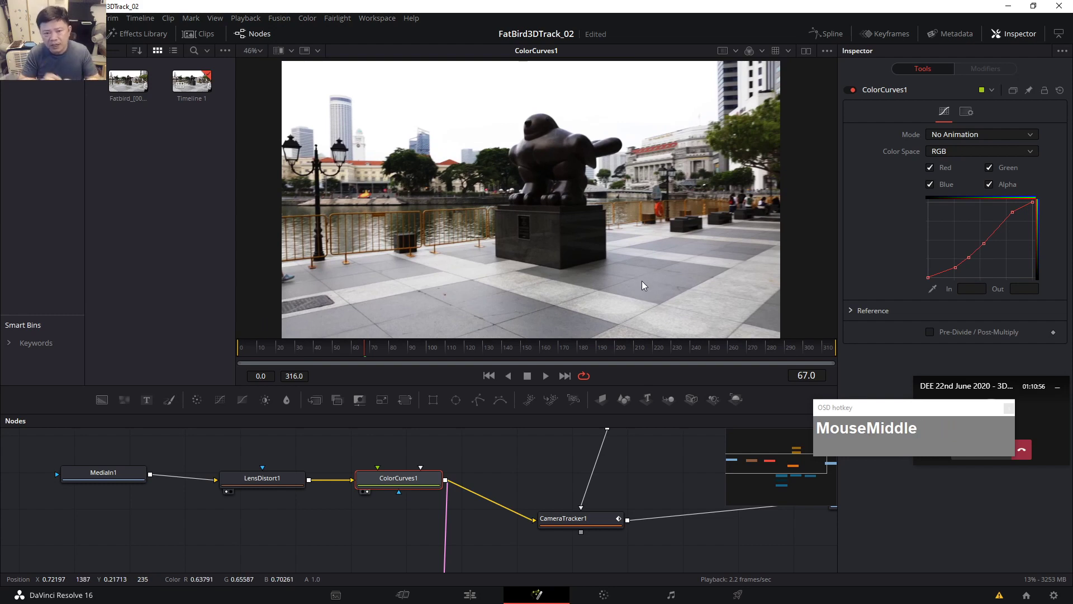
click(596, 522)
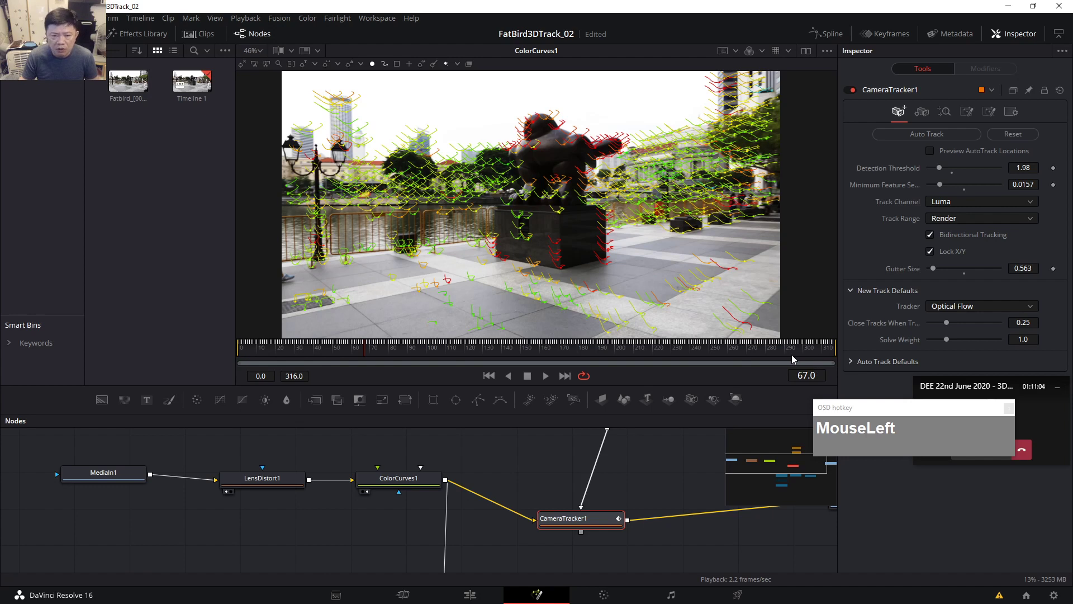
drag(591, 519, 589, 505)
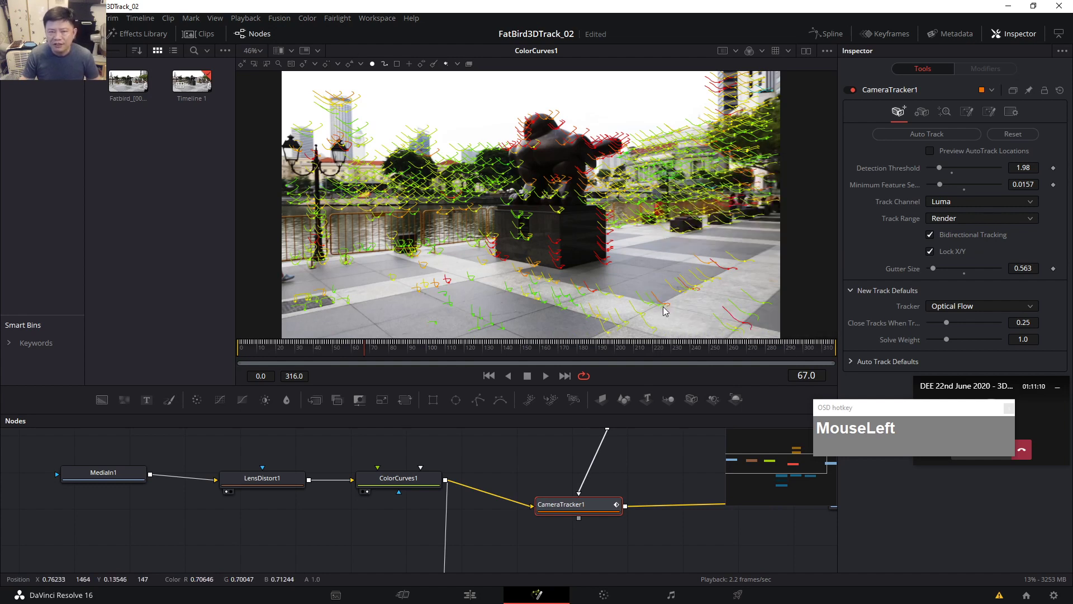
drag(632, 451, 576, 473)
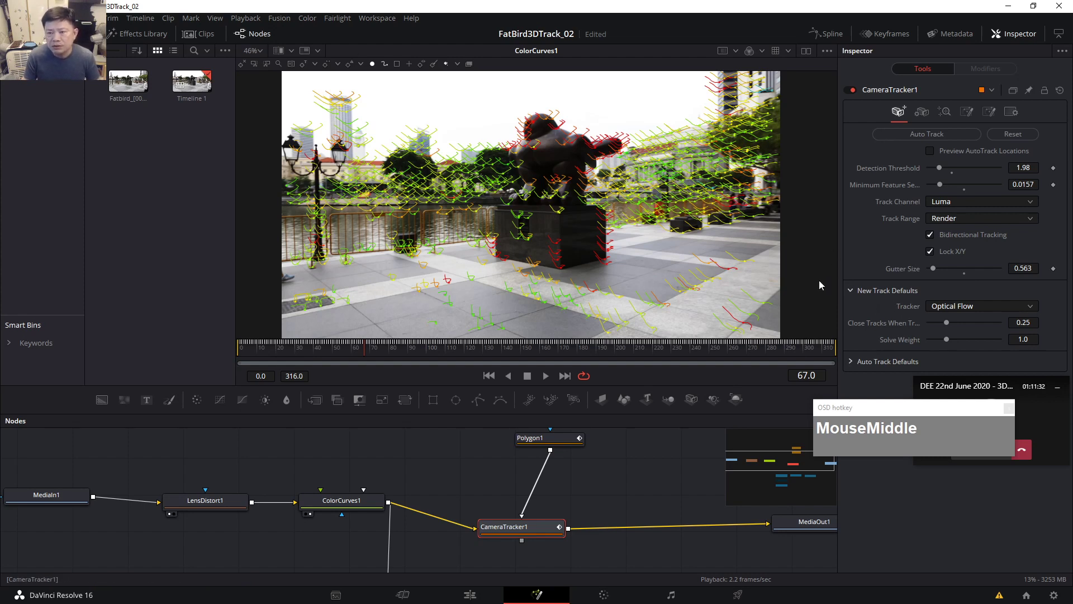
drag(583, 502, 561, 506)
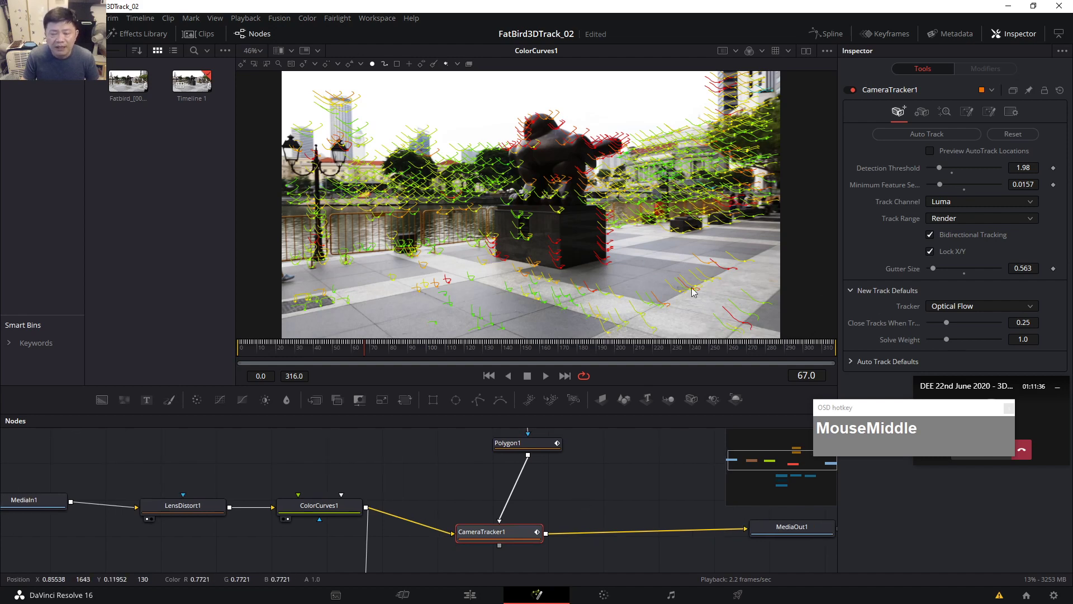
drag(533, 445, 521, 463)
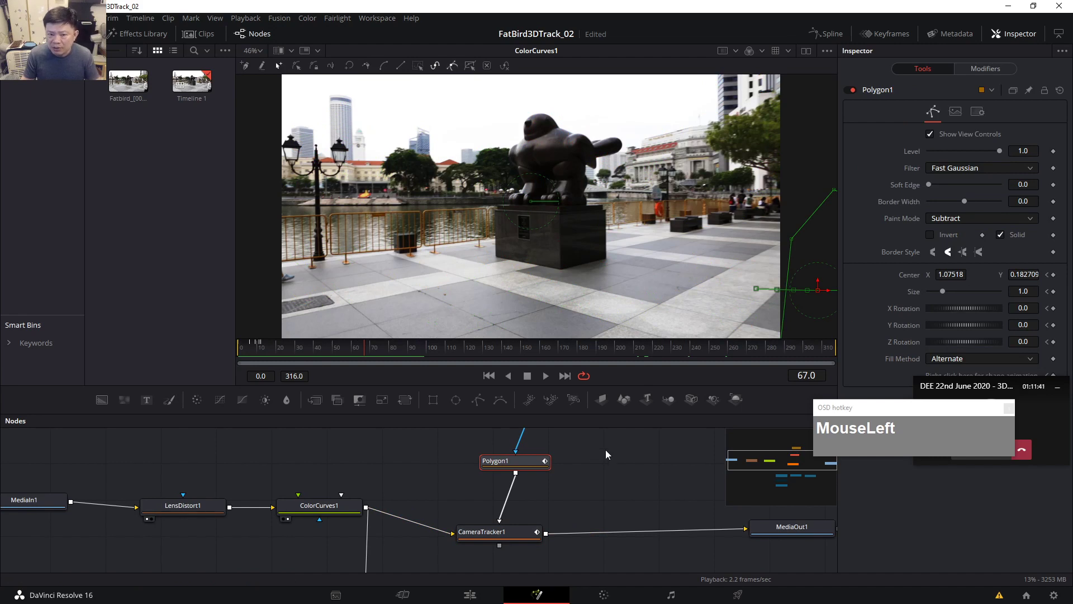
click(512, 535)
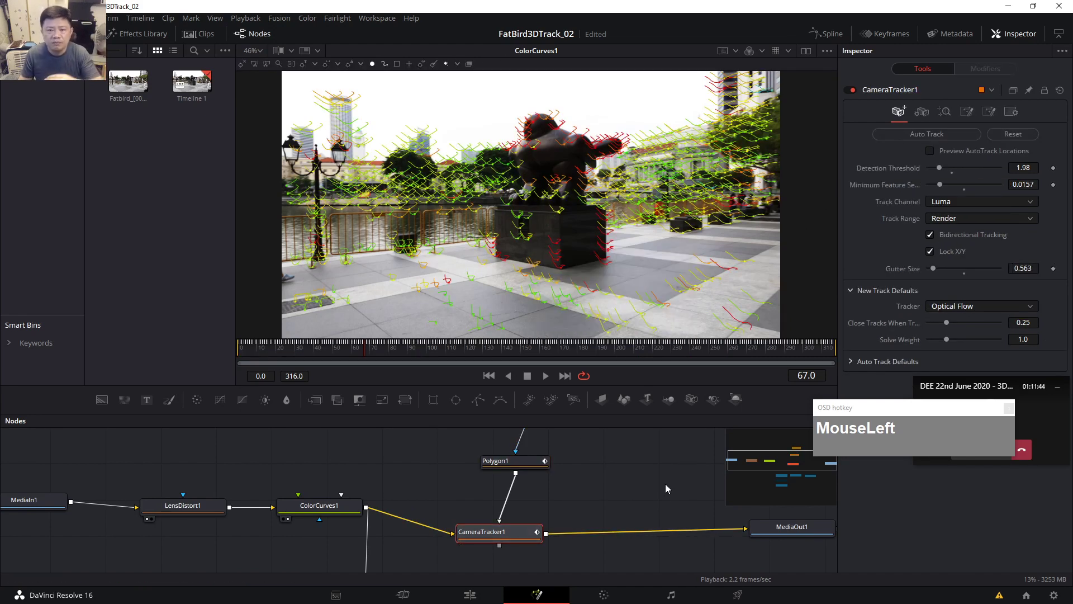
click(420, 351)
drag(419, 350, 703, 350)
click(766, 353)
mouse_move(315, 166)
mouse_move(595, 480)
mouse_down()
mouse_move(563, 475)
mouse_move(577, 498)
mouse_move(556, 490)
mouse_up()
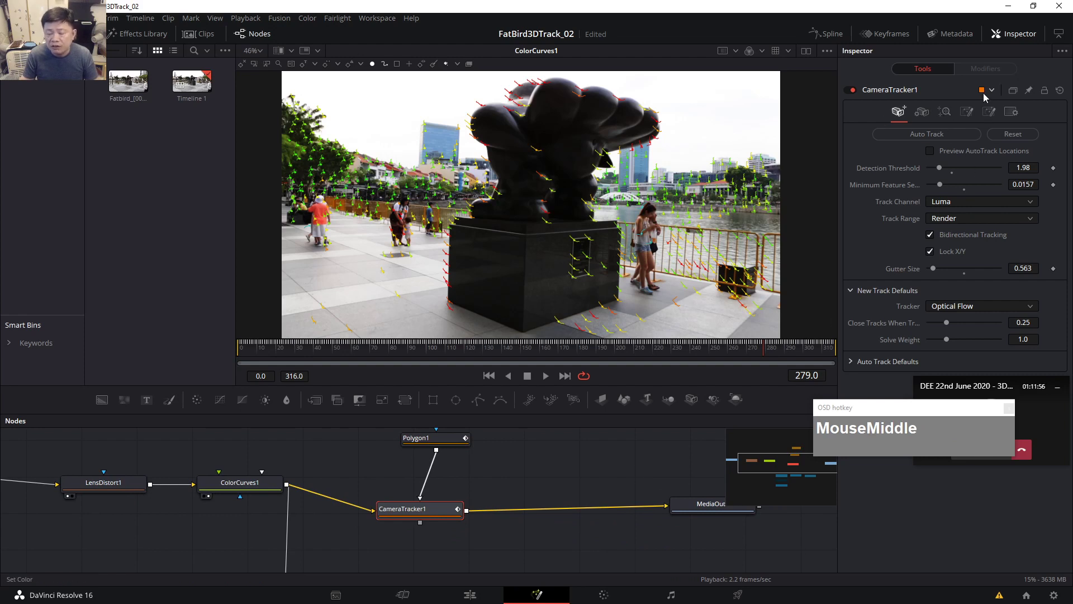
Open CameraTracker1's Camera tab showing 28 mm focal length and Canon 5D / 1D film gate.
click(925, 113)
drag(611, 430, 565, 432)
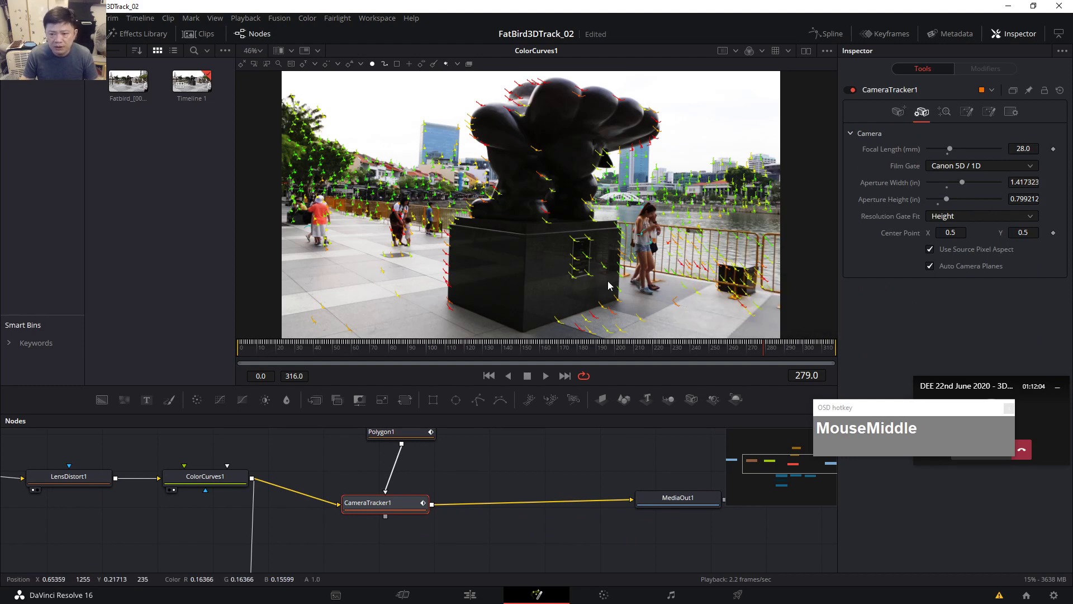
mouse_move(691, 246)
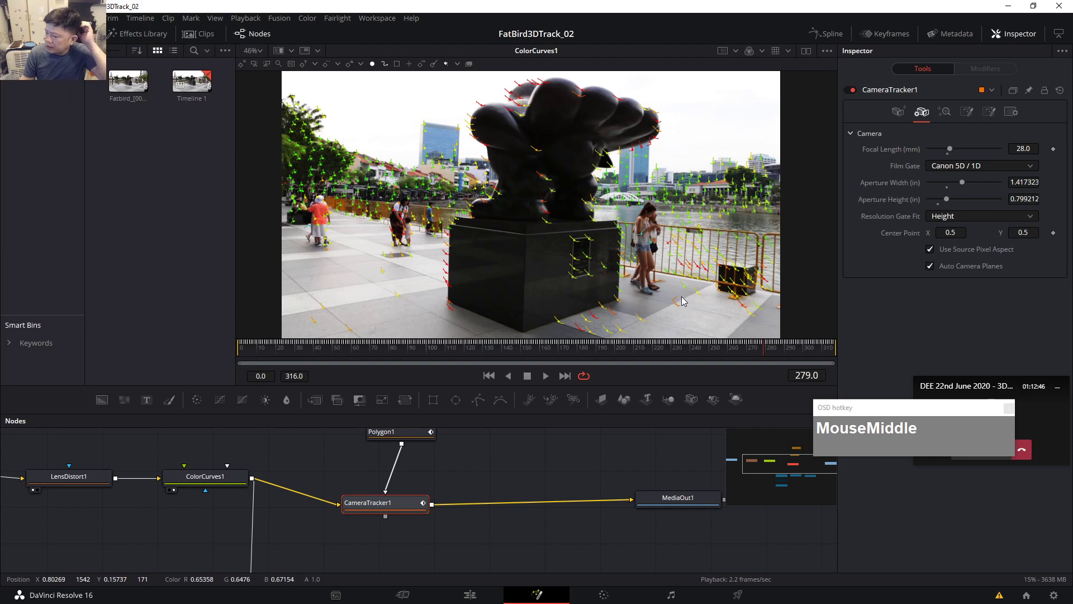
mouse_move(689, 230)
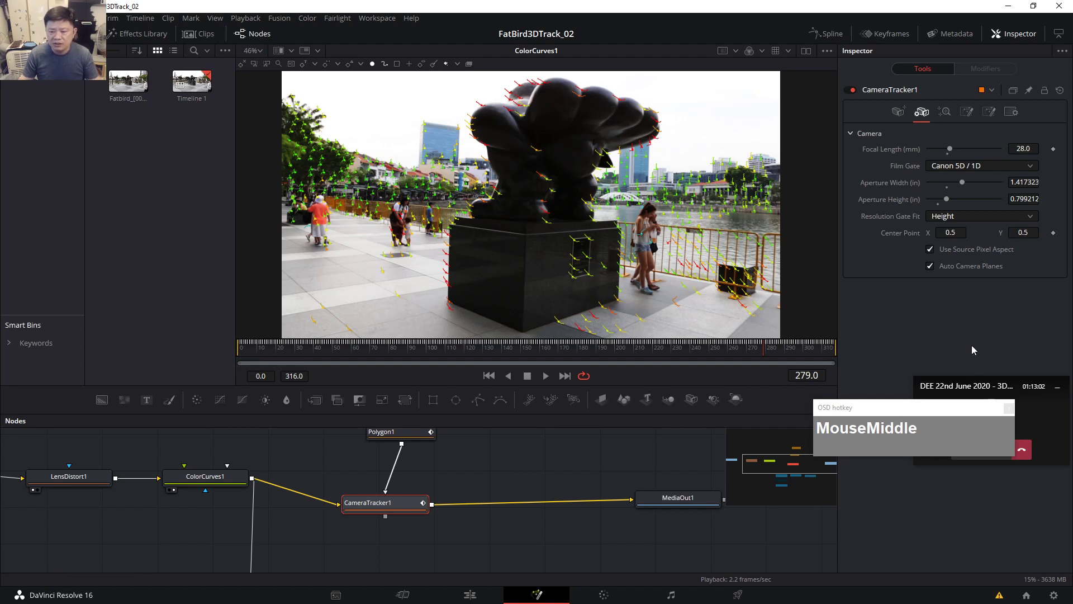
Review the solve results (0.9737 px average error) and pan to the Camera3D1 and Merge3D1 nodes.
click(944, 114)
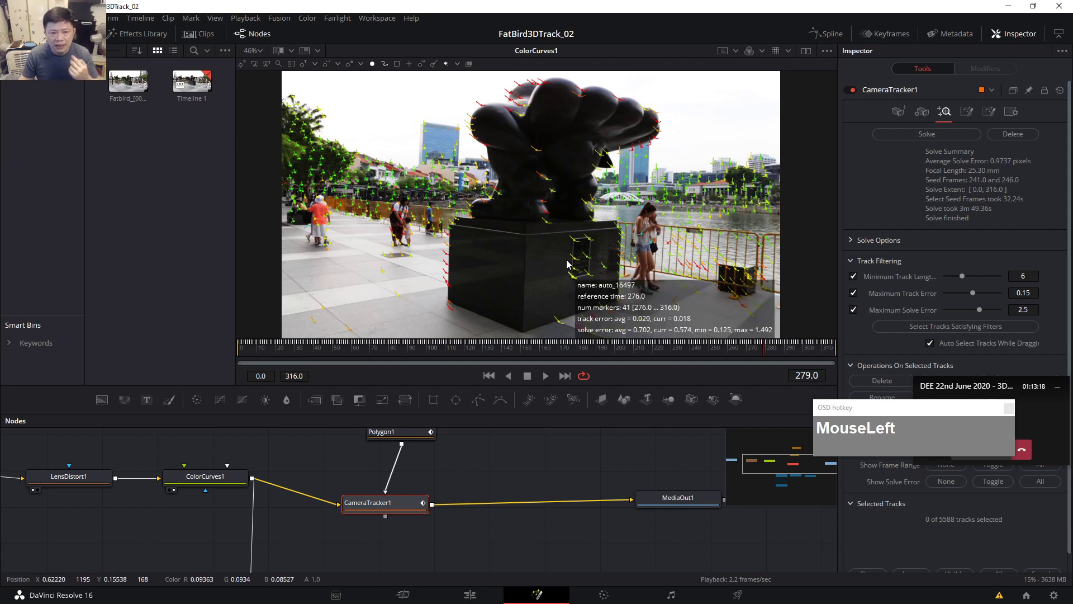
scroll(1017, 240, down, 1)
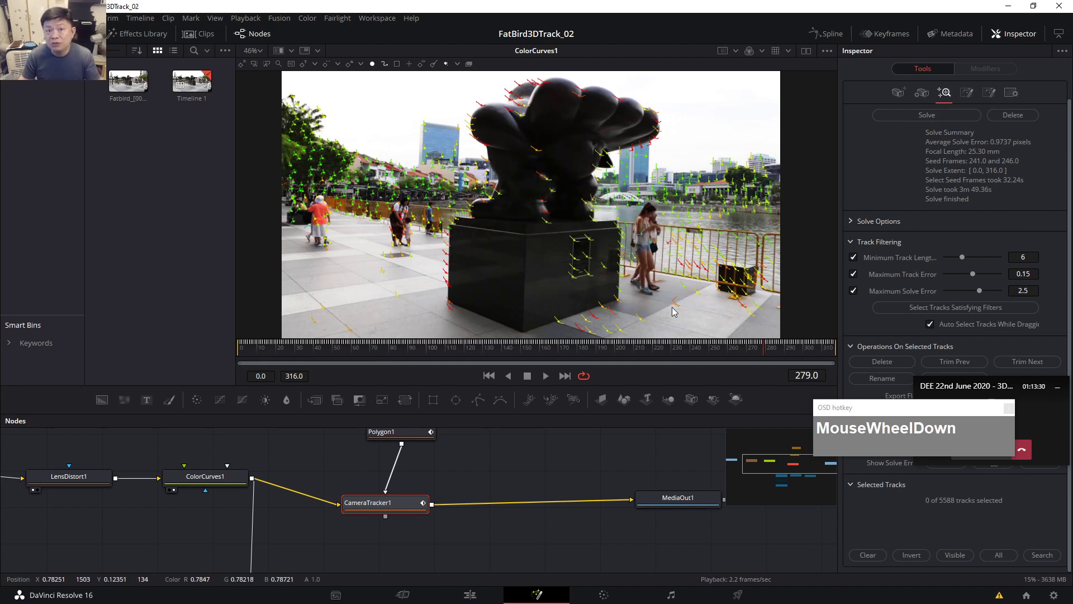
mouse_move(396, 242)
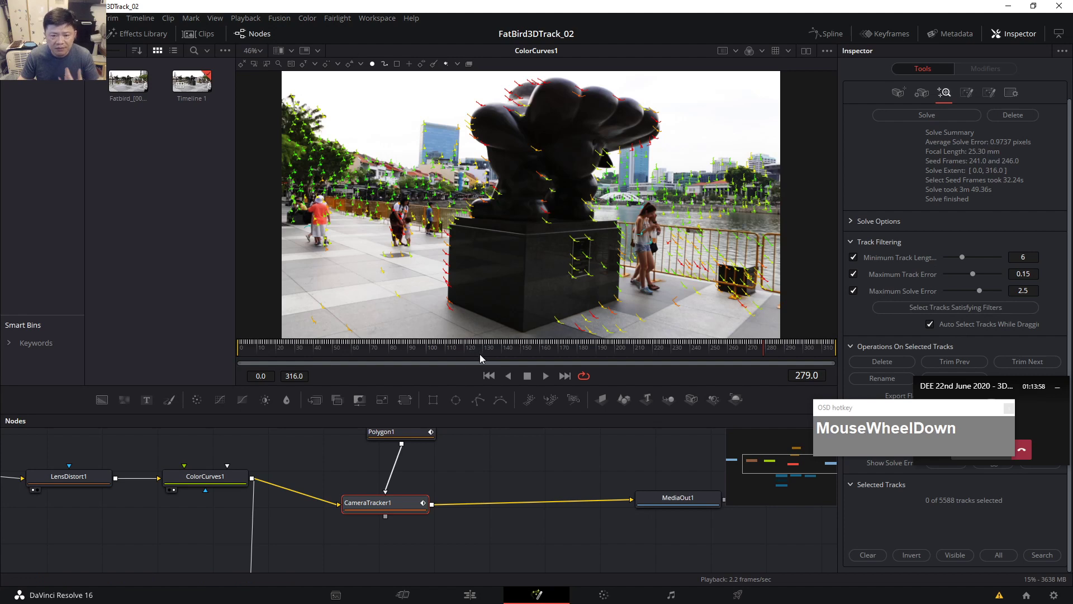
drag(859, 407, 854, 331)
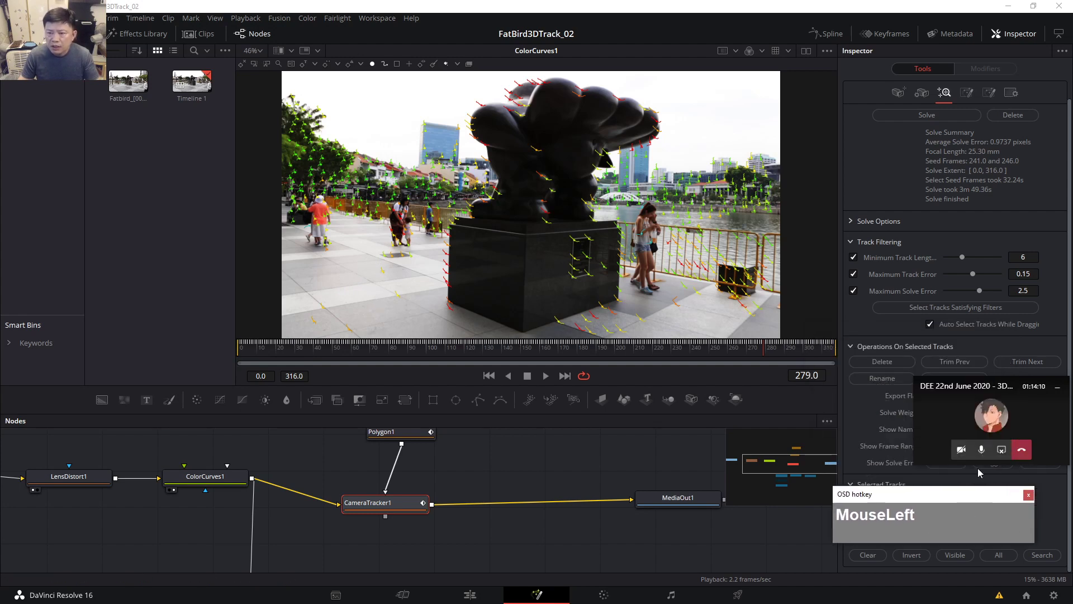
middle_click(474, 502)
drag(474, 502, 445, 464)
Load Merge3D1 in the viewer and look through Camera3D1 to see the red ground grid over the footage.
click(390, 468)
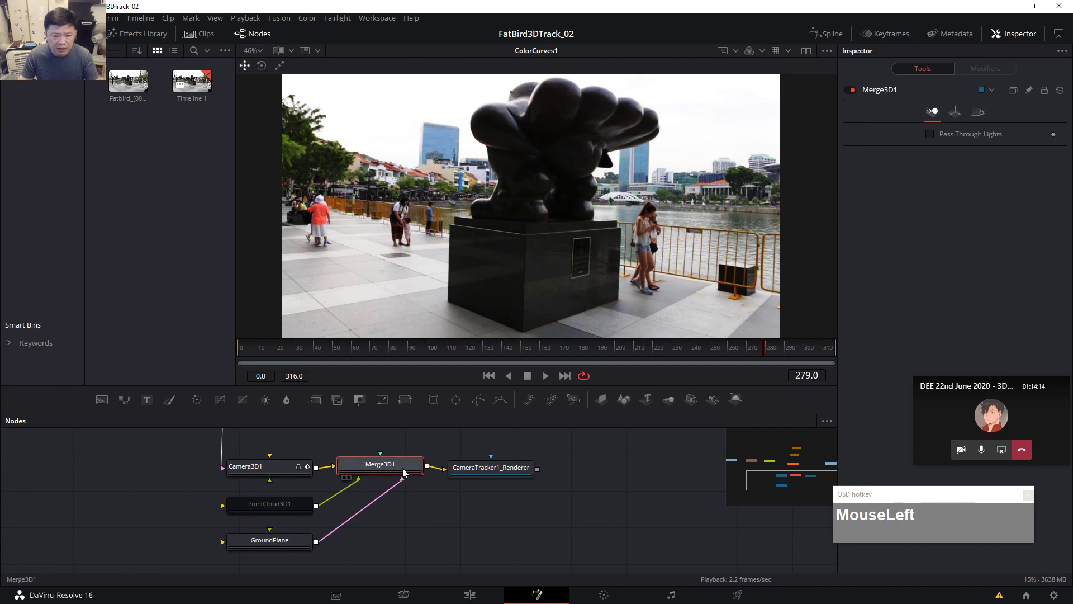
key(2)
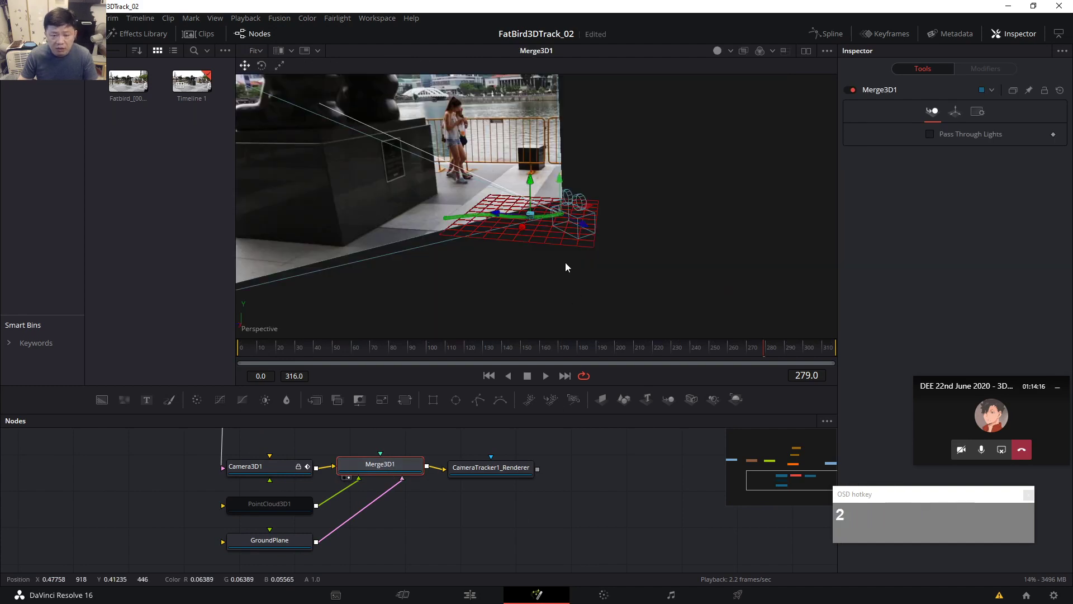
scroll(575, 271, up, 2)
scroll(589, 287, down, 2)
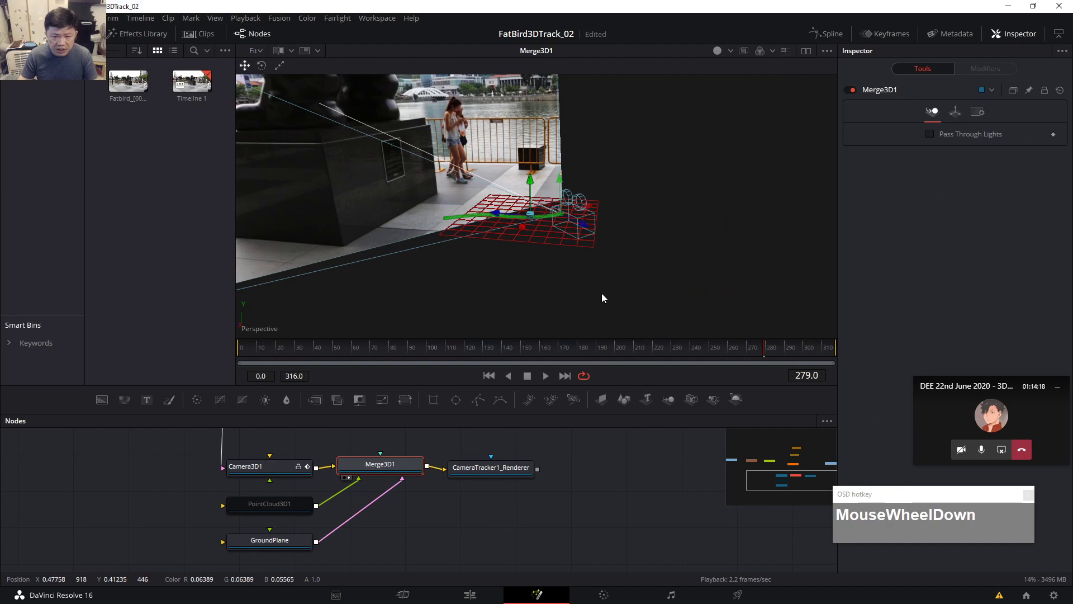
right_click(260, 327)
click(271, 323)
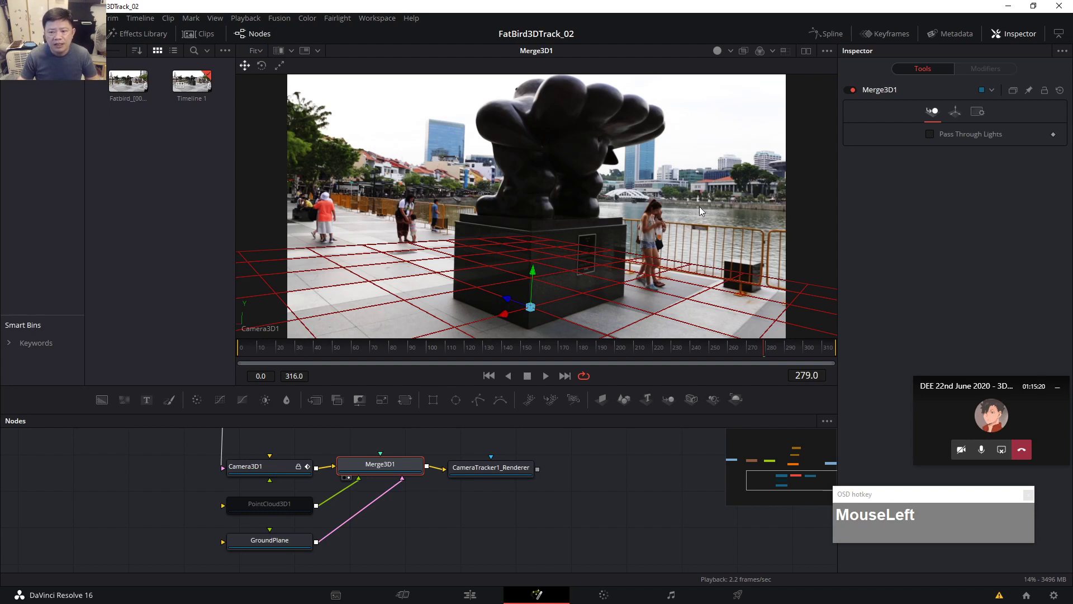
drag(966, 479, 991, 307)
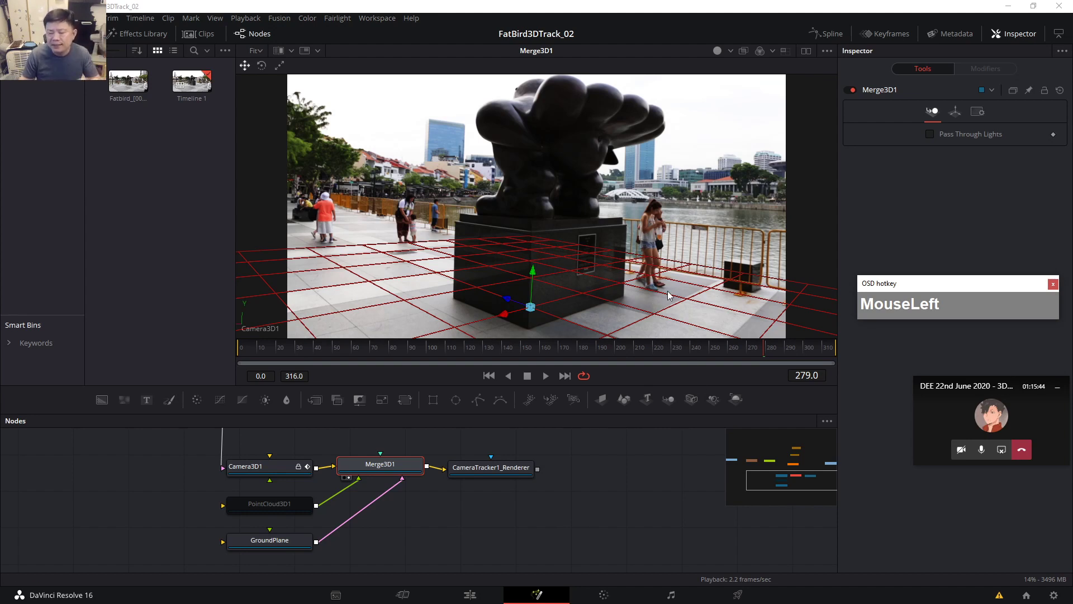
drag(995, 305, 994, 277)
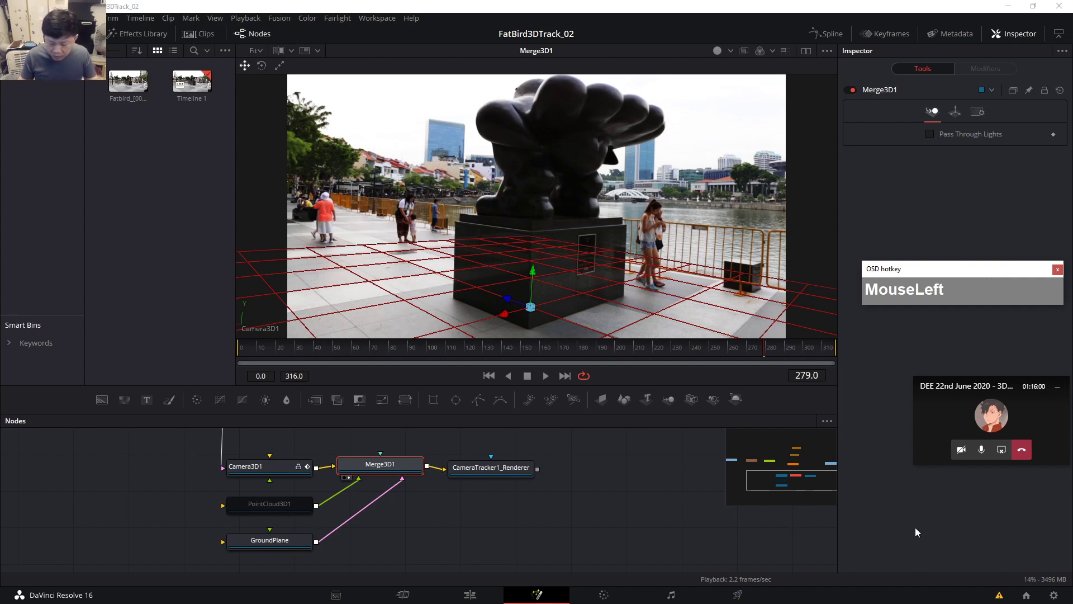
Minimize Resolve to the desktop, then restore it from its taskbar icon.
click(1008, 6)
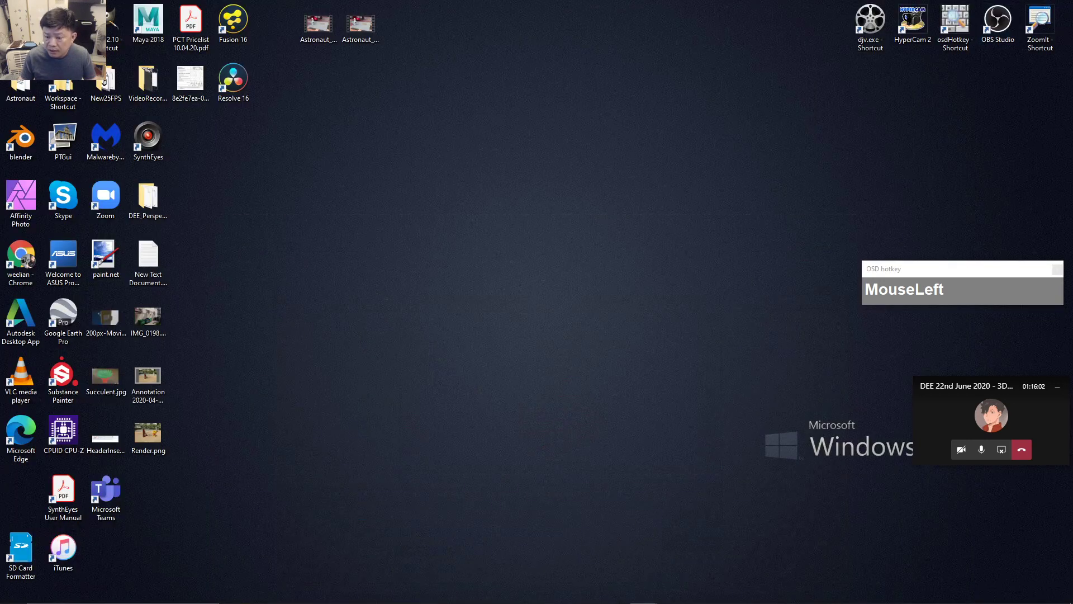
click(936, 592)
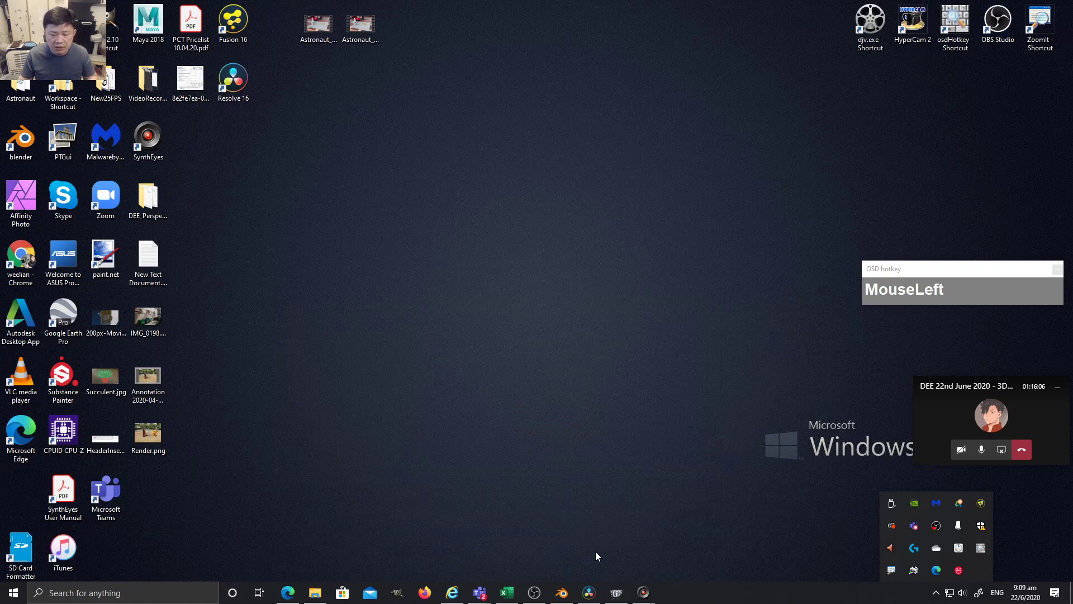
click(589, 592)
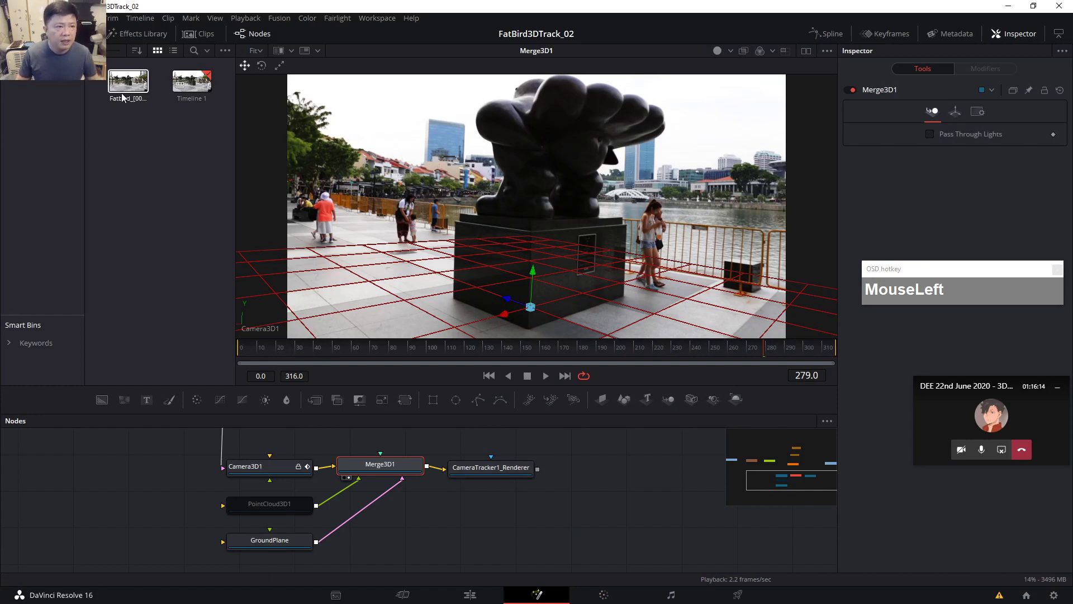
Create a new project named My1stMatchmove through File > New Project.
click(68, 19)
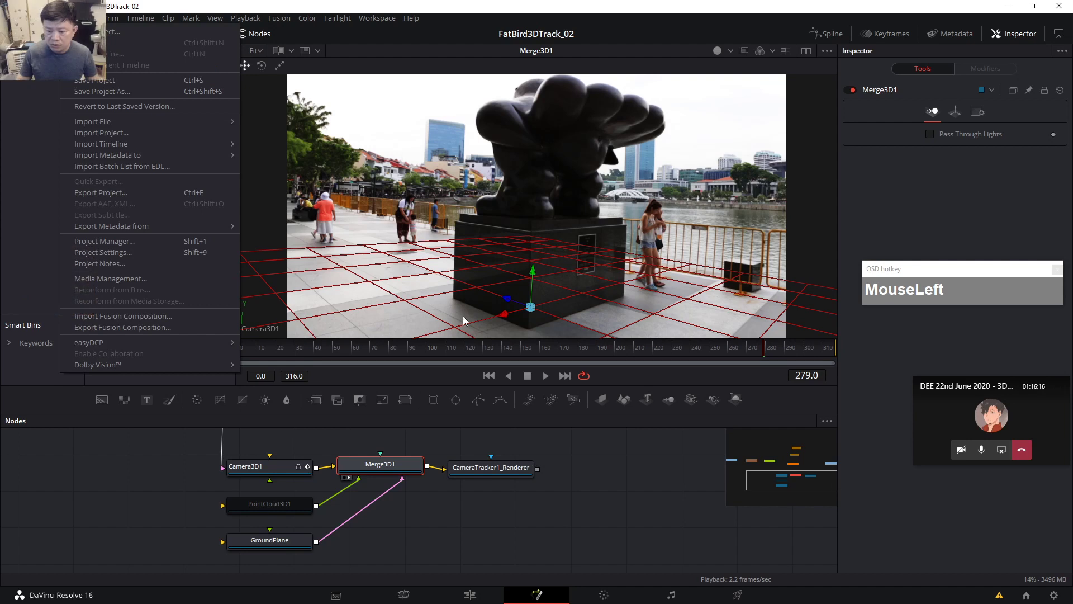
click(100, 34)
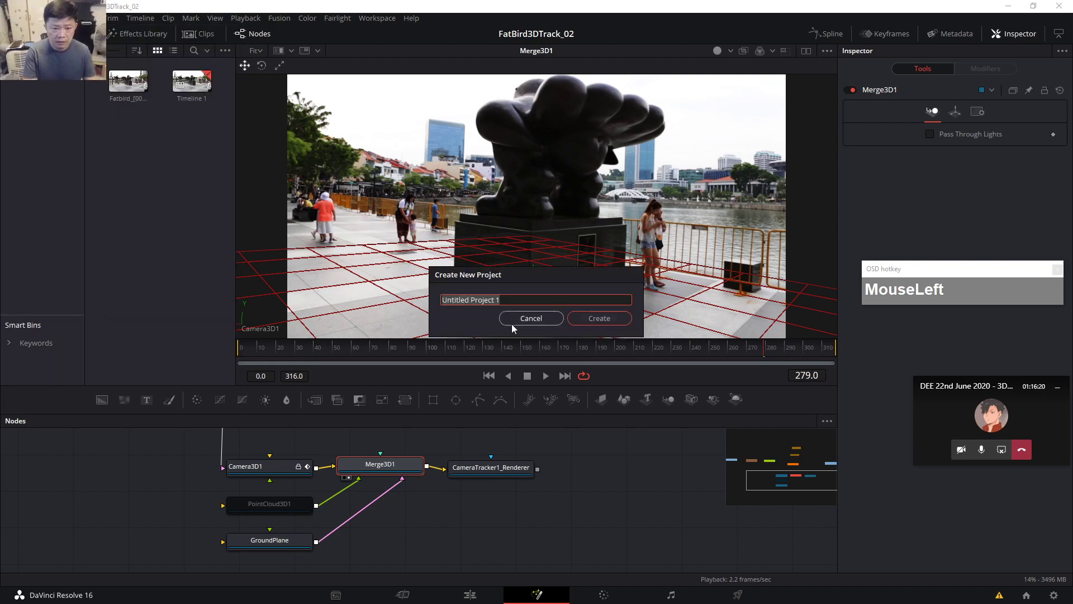
text(My1stMatchov)
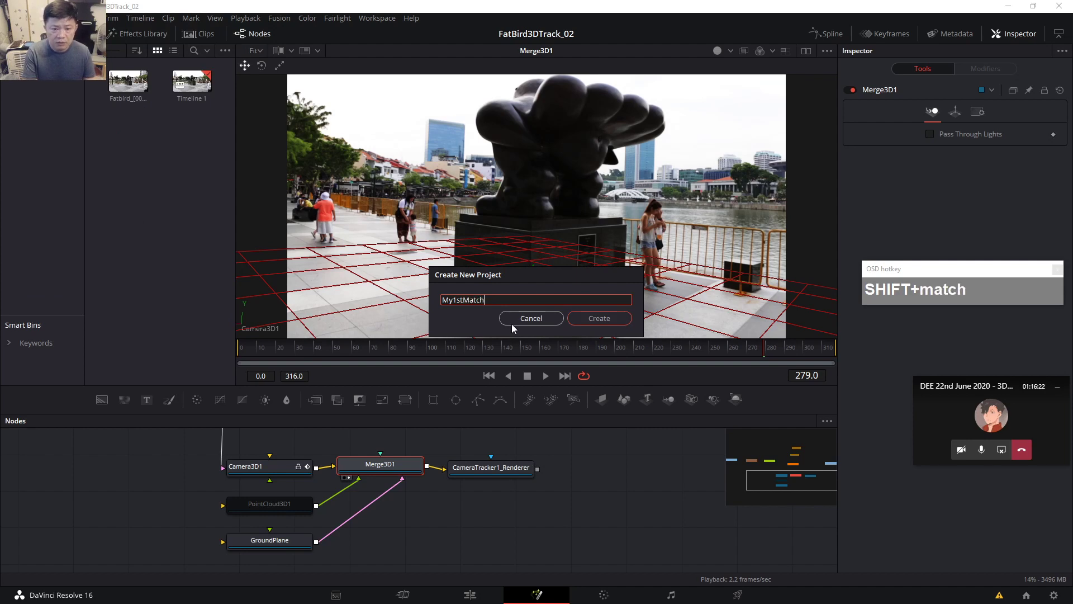
key(BackSpace)
key(BackSpace)
text(move)
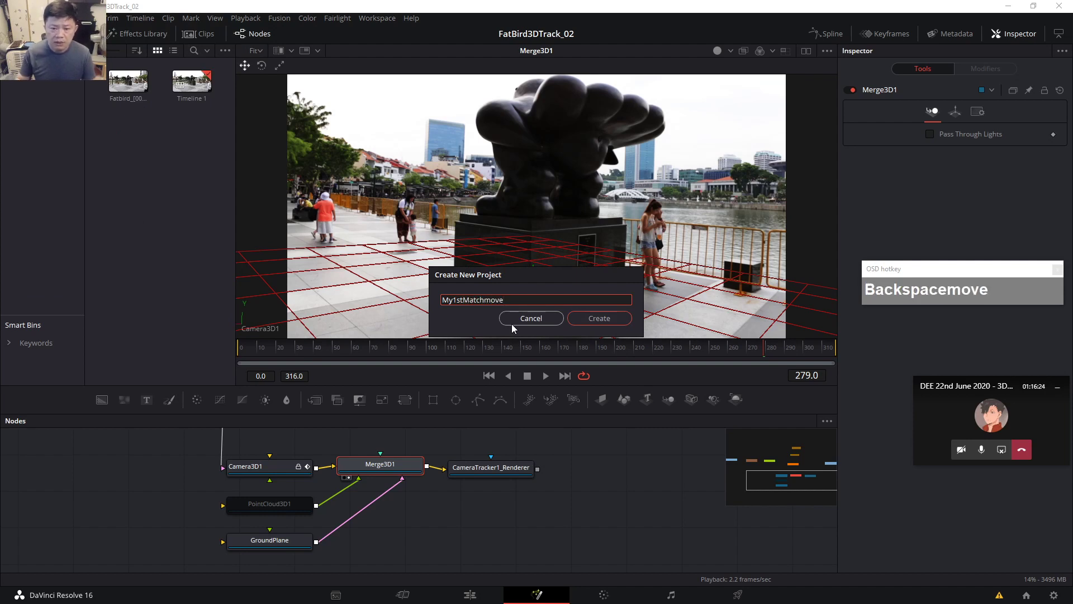
click(581, 314)
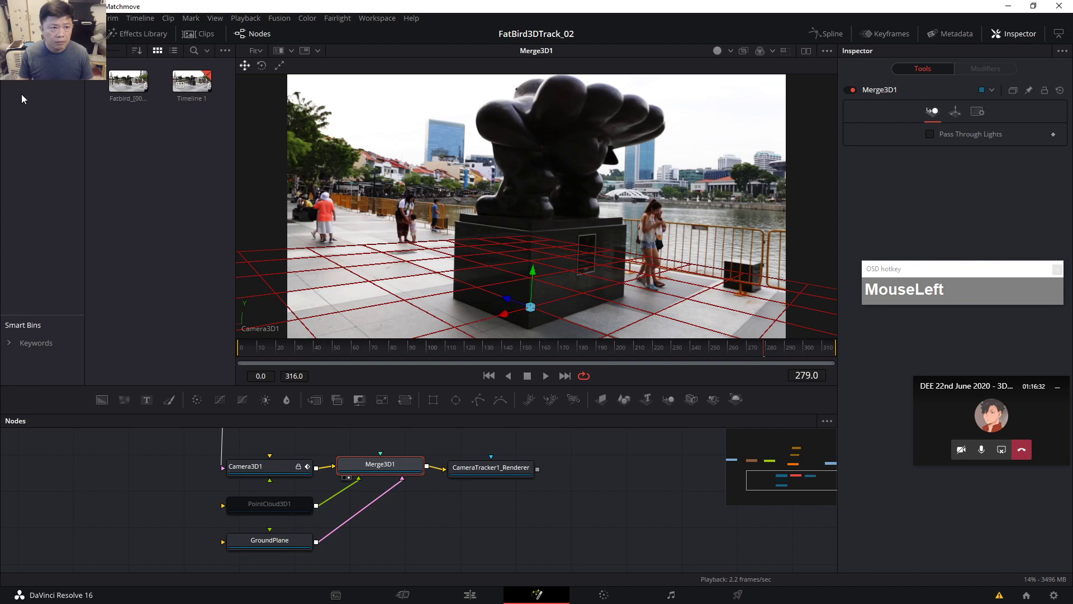
click(69, 18)
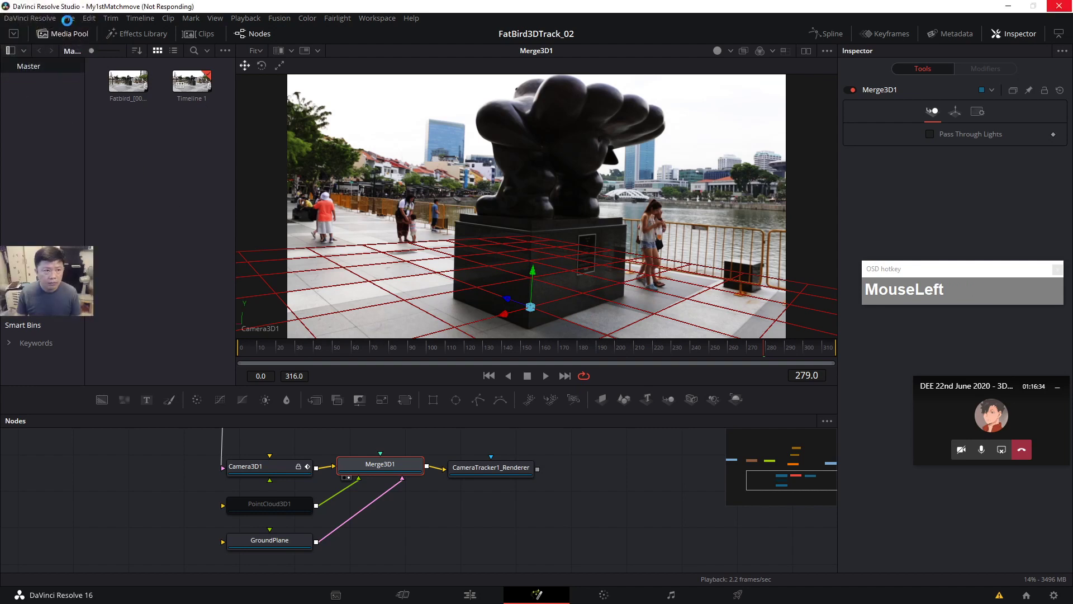
On the Media page, browse to Workspace\2019\VFX_Footage\BMUrsaMini\Carpark and preview A047_05201444_C013.mov.
click(455, 96)
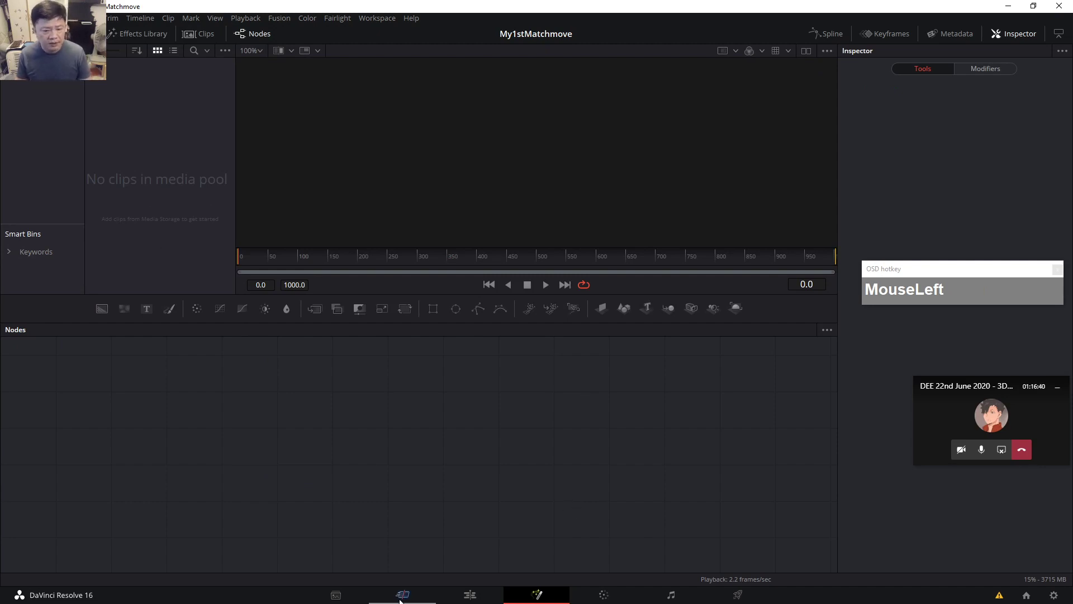
click(336, 596)
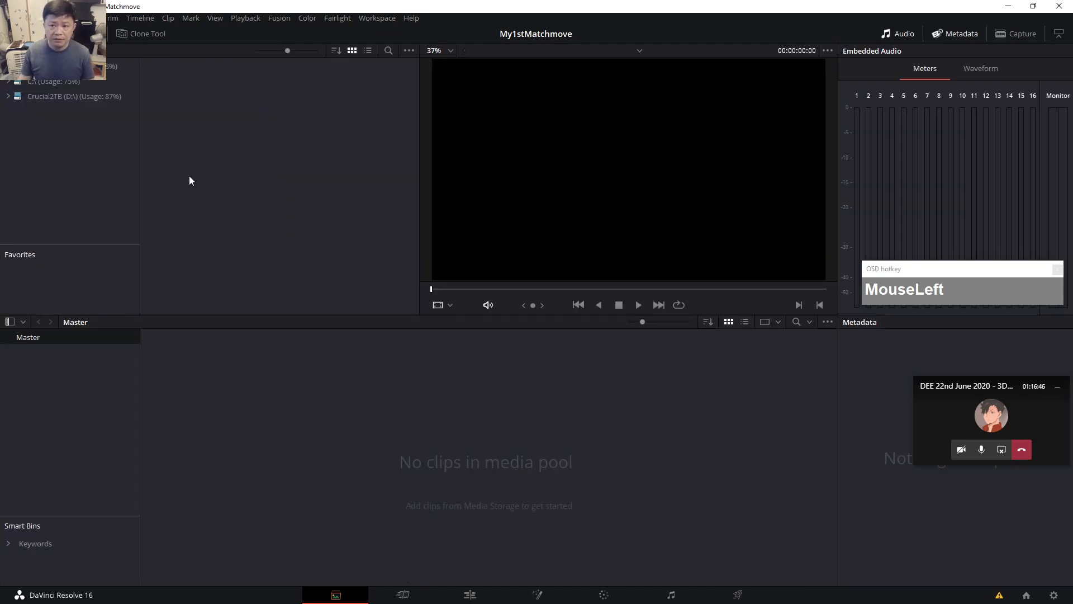
click(9, 97)
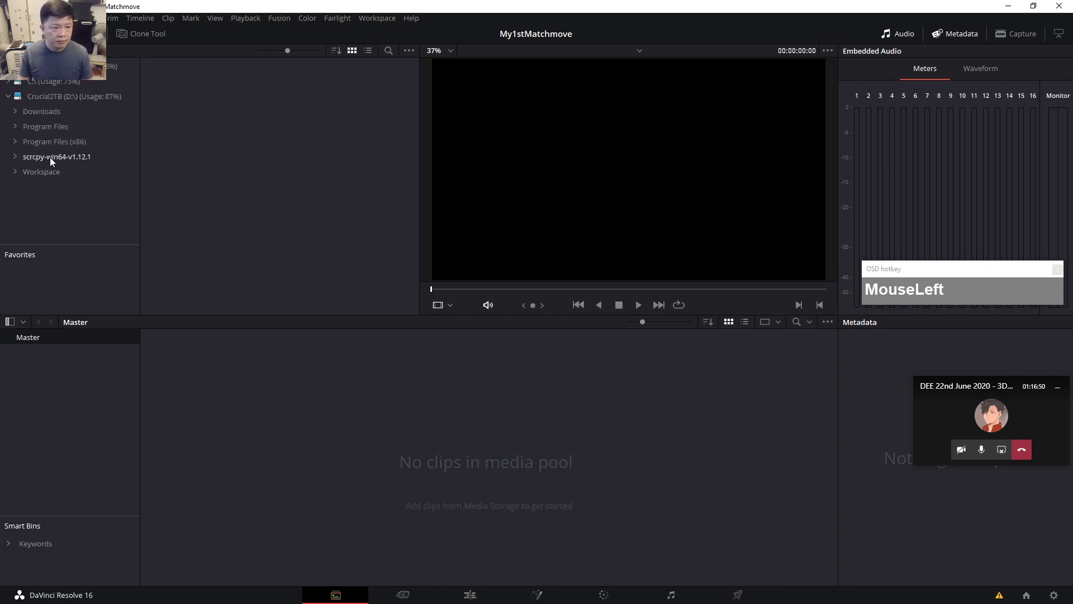
click(16, 171)
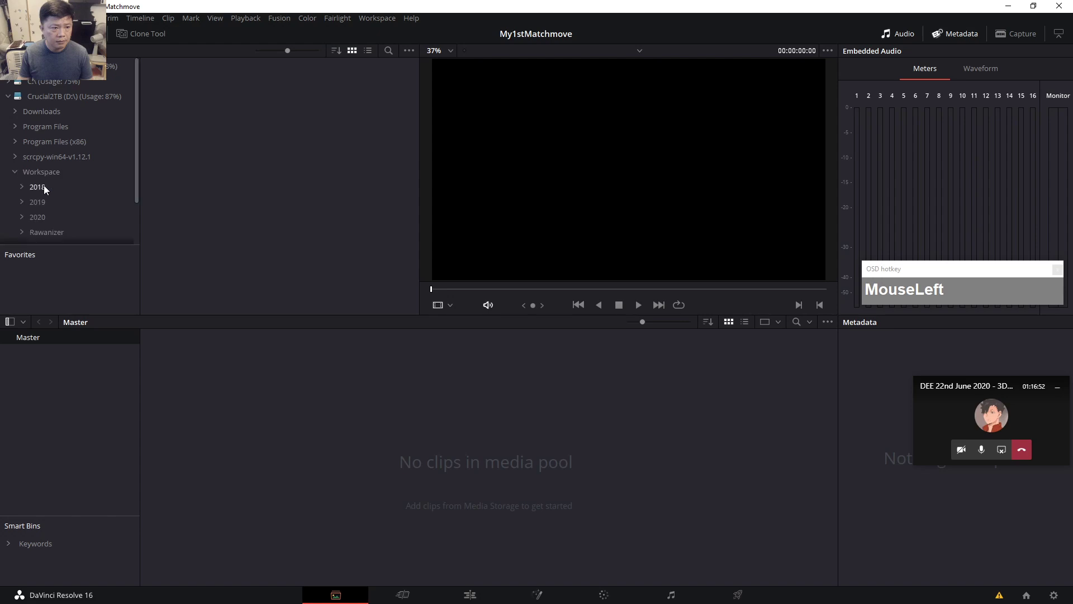
scroll(43, 190, down, 1)
click(39, 178)
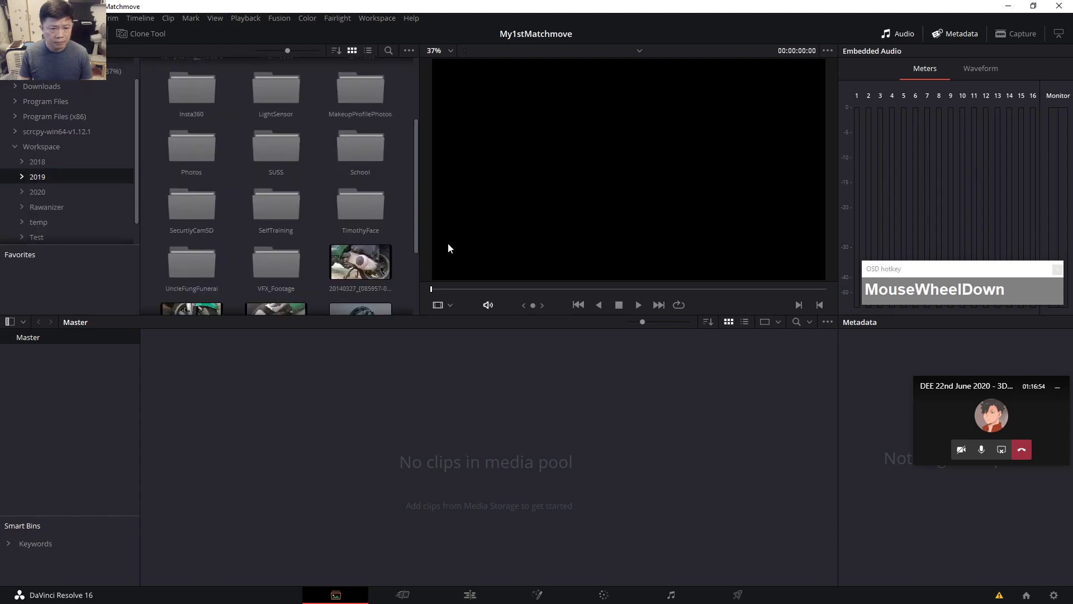
scroll(246, 212, down, 1)
double_click(274, 225)
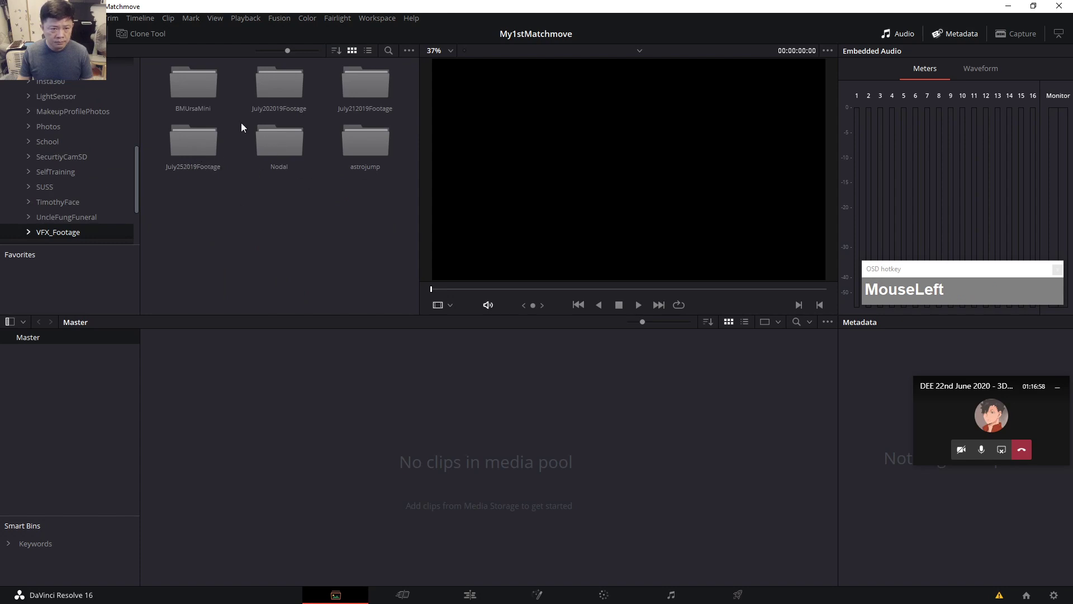
double_click(190, 85)
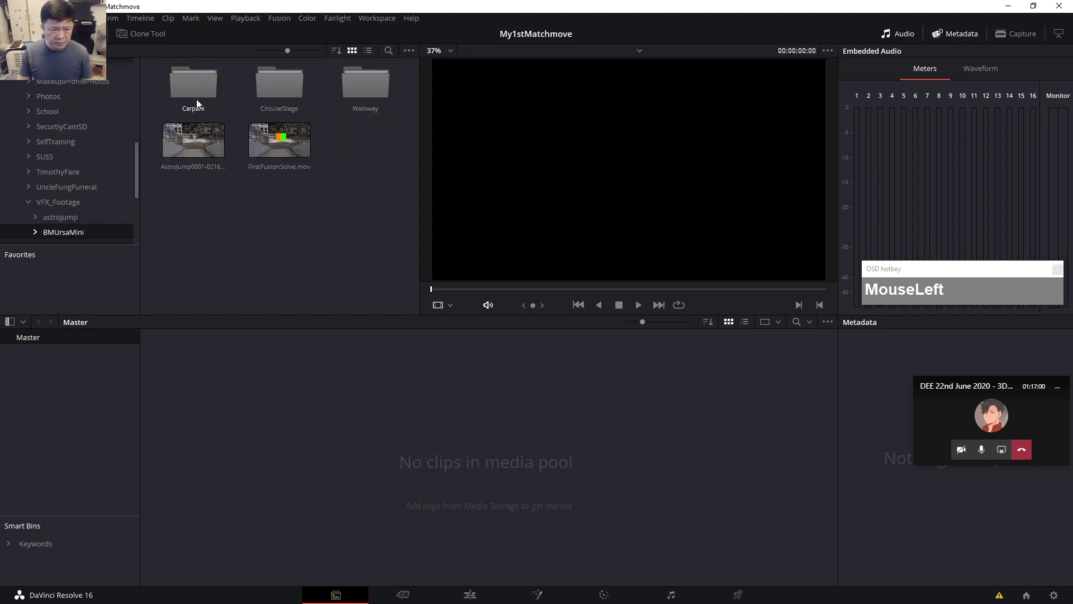
double_click(199, 90)
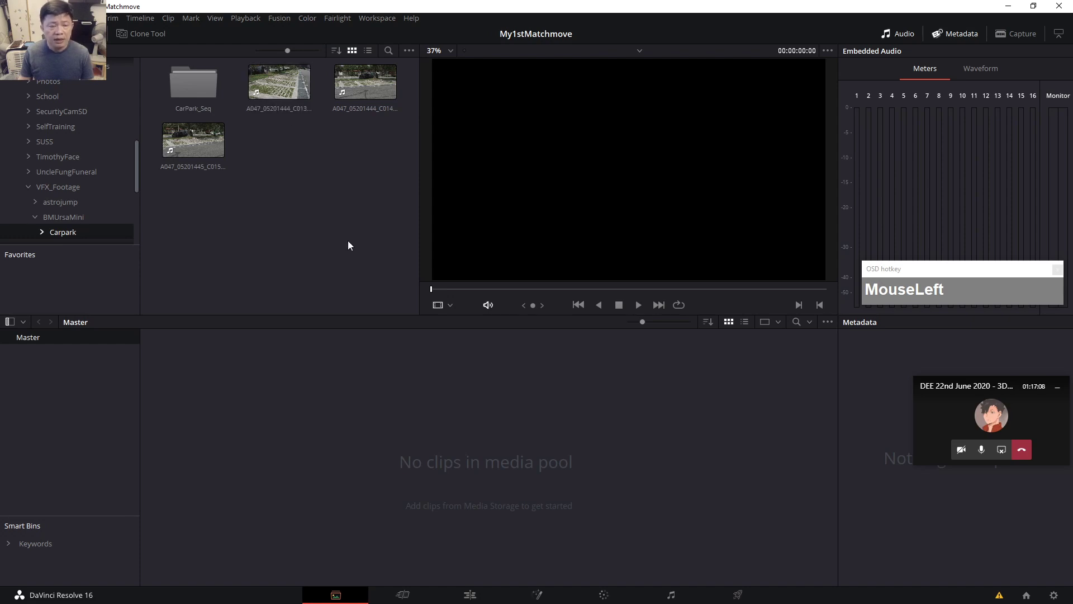
click(282, 90)
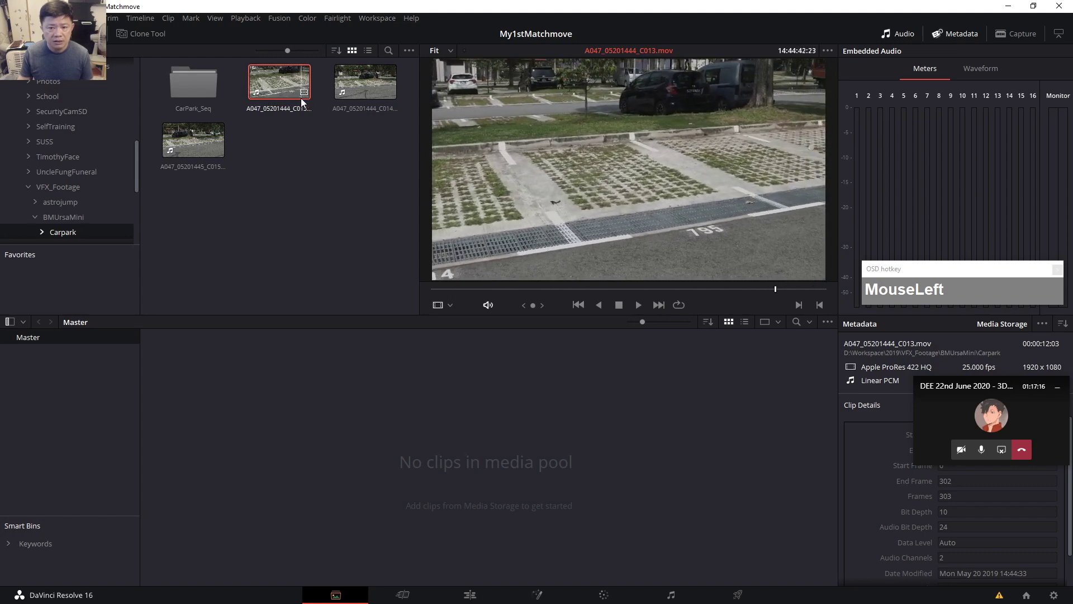
Drag A047_05201444_C013.mov into the Master bin and change the project frame rate to match.
click(311, 196)
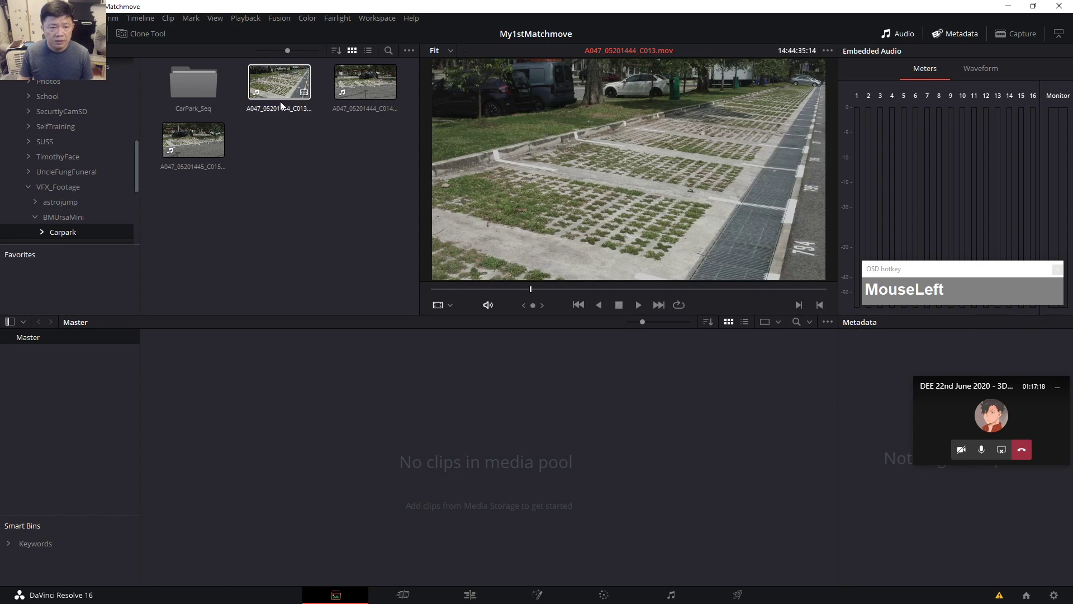
drag(269, 83, 248, 390)
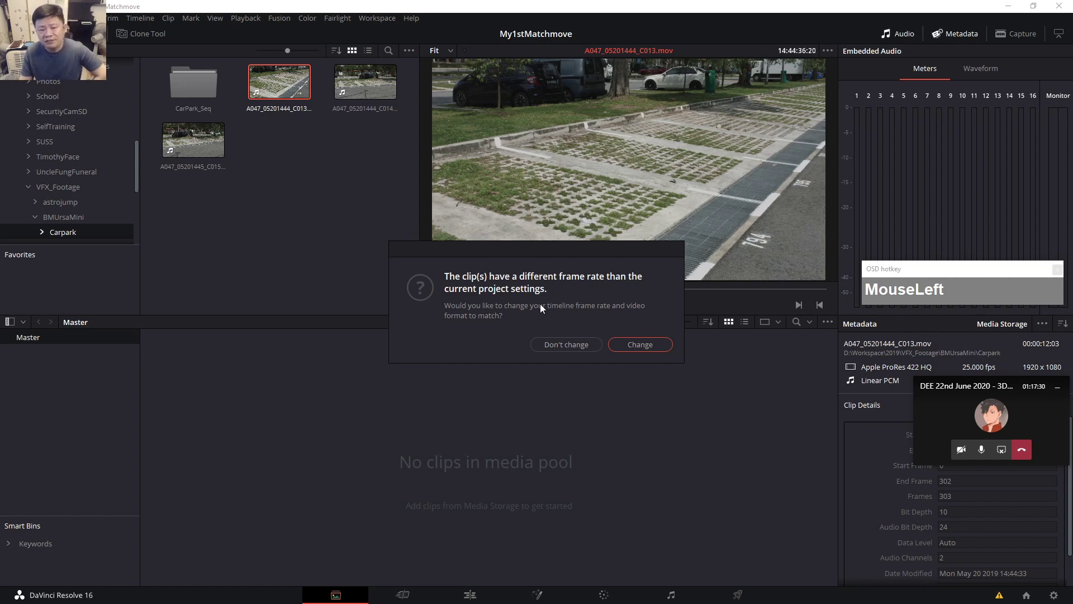
click(652, 345)
drag(997, 390, 964, 213)
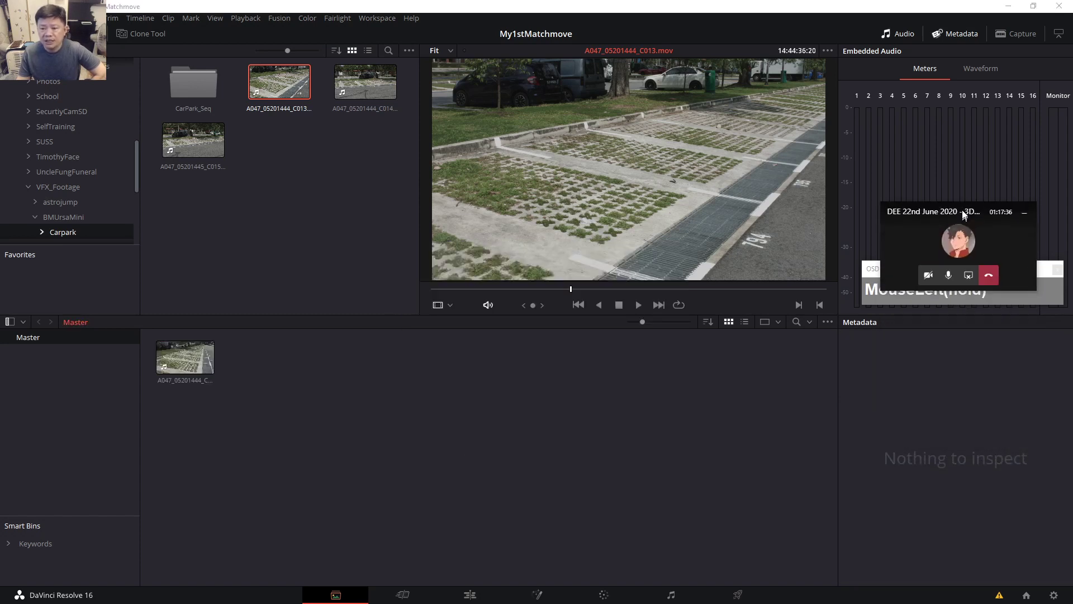
click(196, 353)
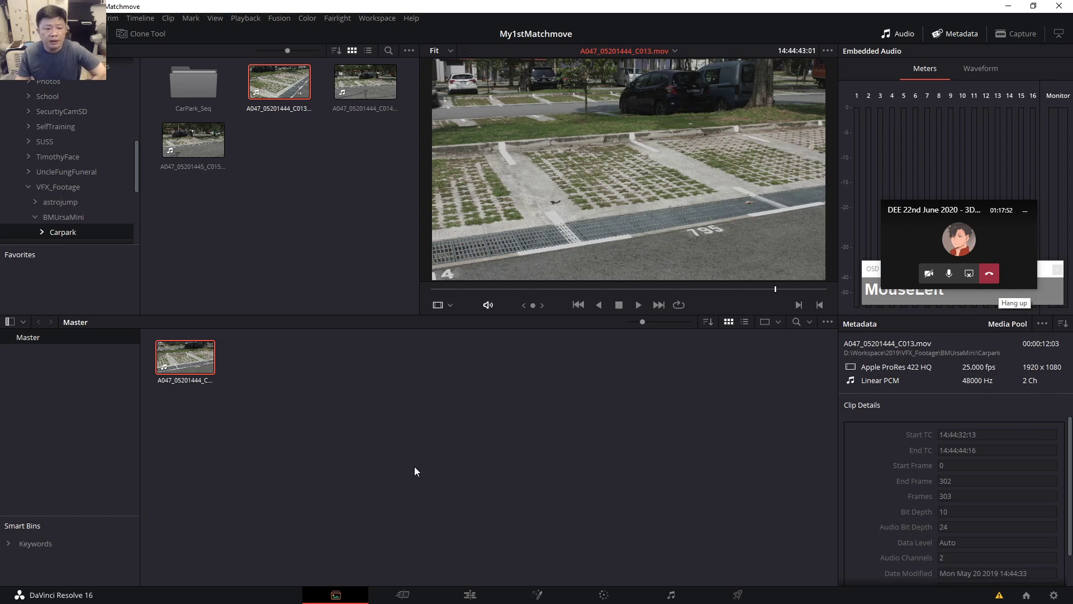
On the Cut page, build Timeline 1 from the C013 clip and scrub through its footage.
click(402, 594)
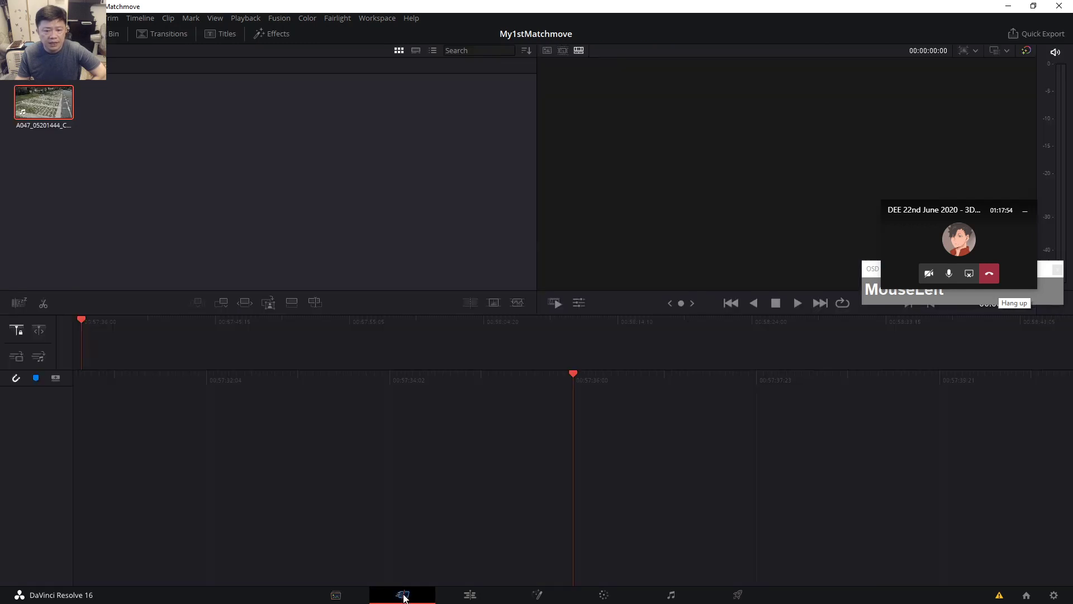
drag(43, 103, 136, 421)
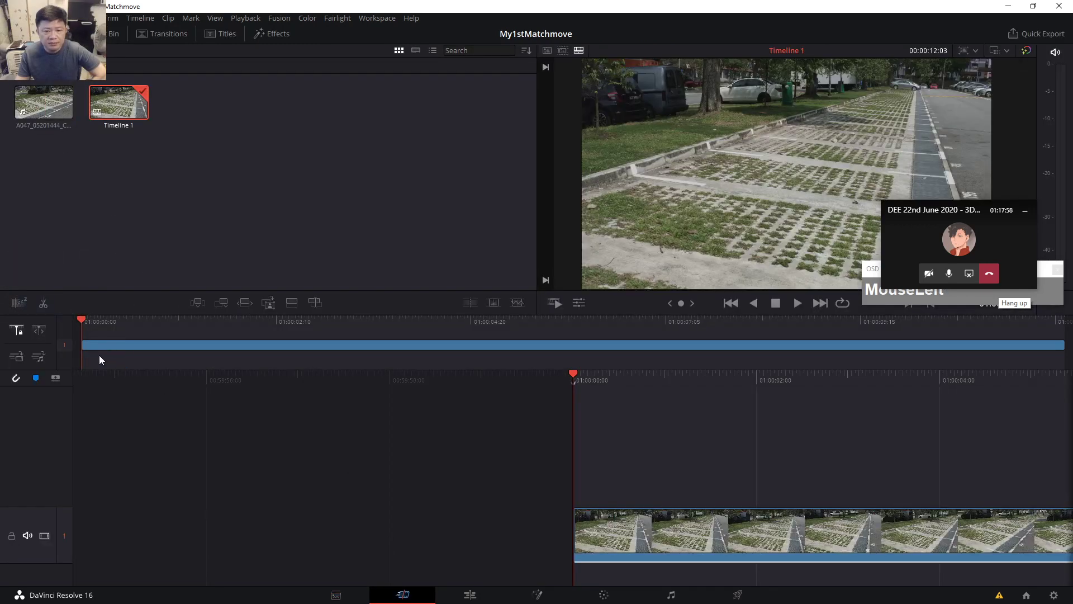
mouse_move(576, 375)
mouse_down()
mouse_move(600, 374)
mouse_move(584, 373)
mouse_up()
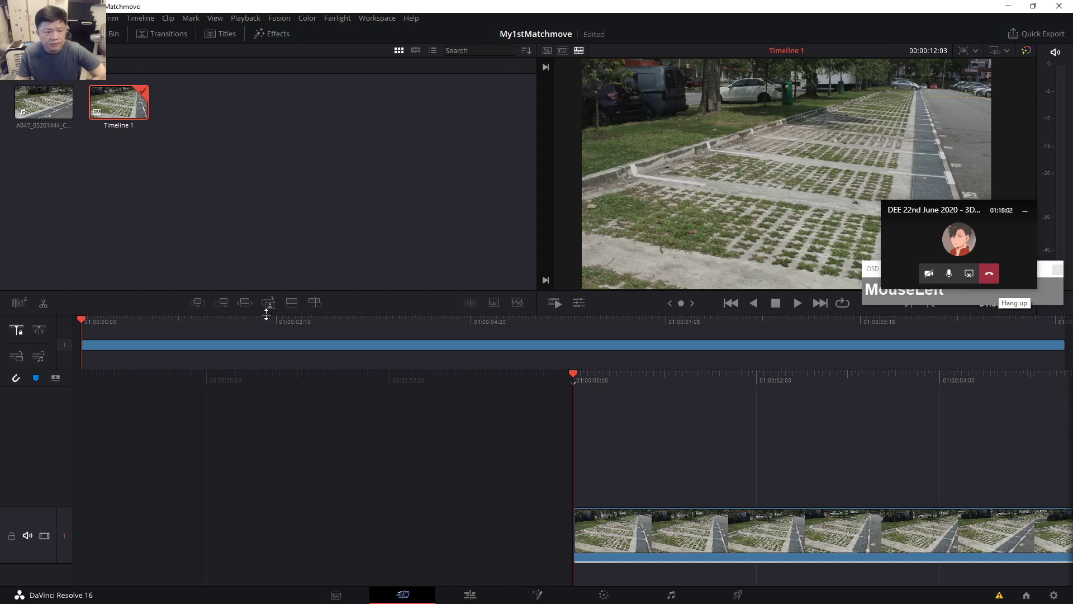
mouse_move(82, 319)
mouse_down()
mouse_move(901, 347)
mouse_move(75, 327)
mouse_up()
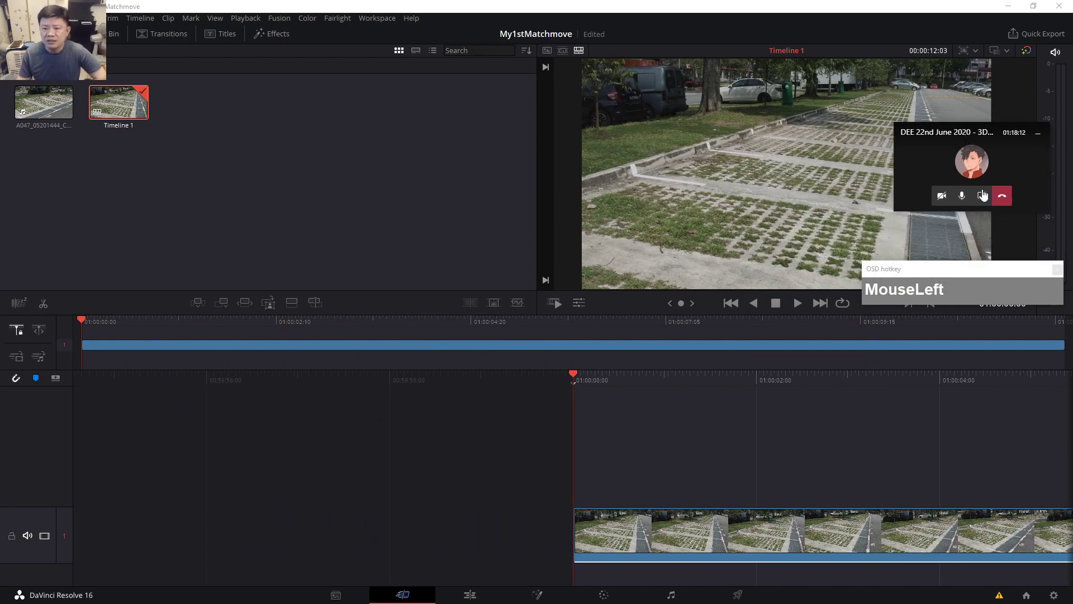
drag(92, 319, 73, 360)
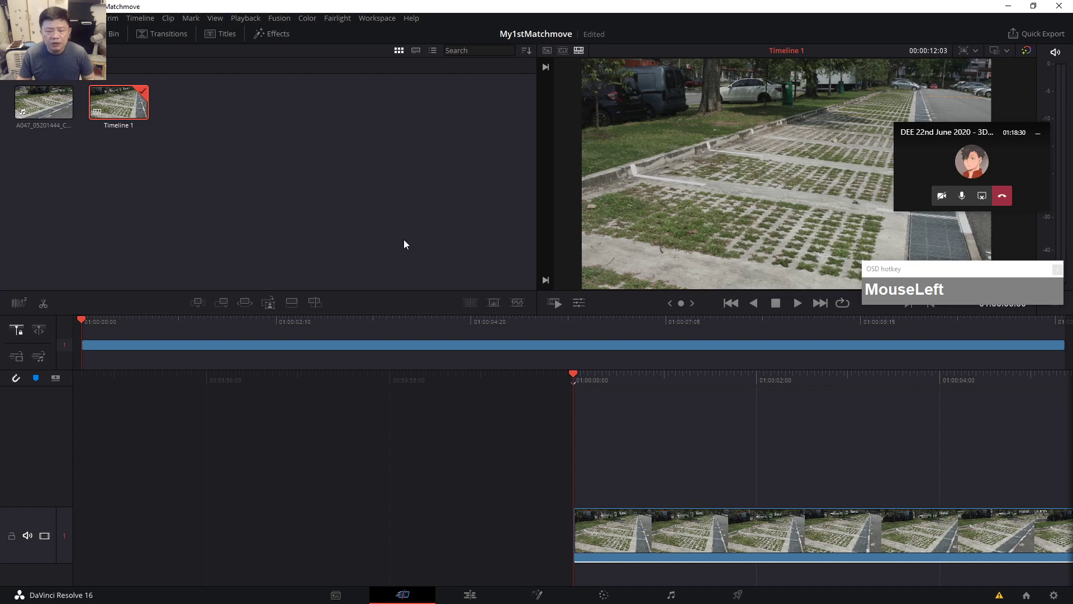
click(492, 323)
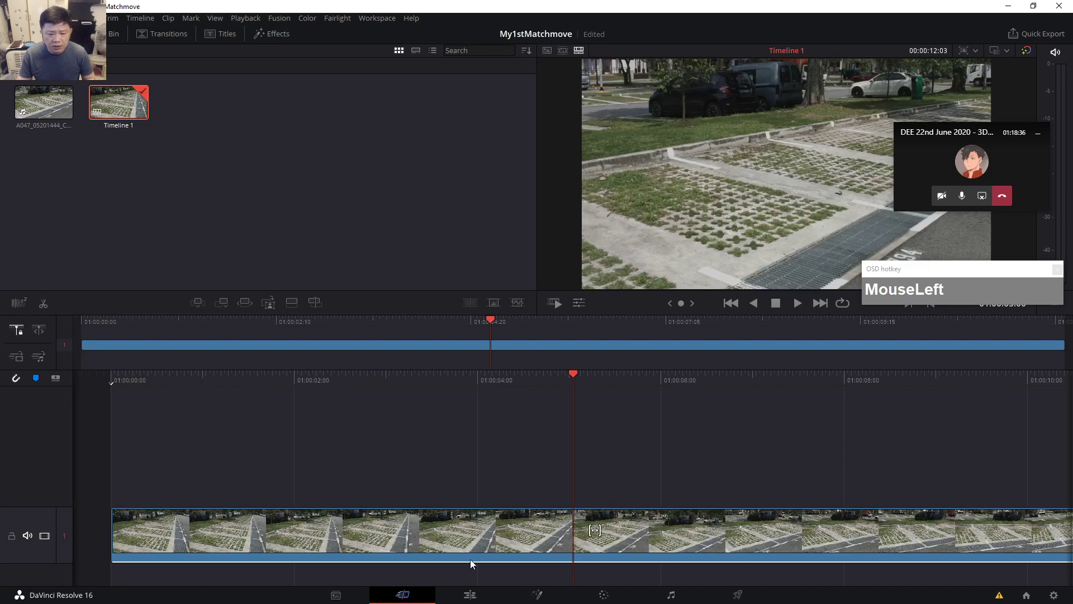
On the Edit page, put the playhead at 01:00:05:10 and open the clip in Fusion.
click(470, 596)
drag(459, 347, 464, 350)
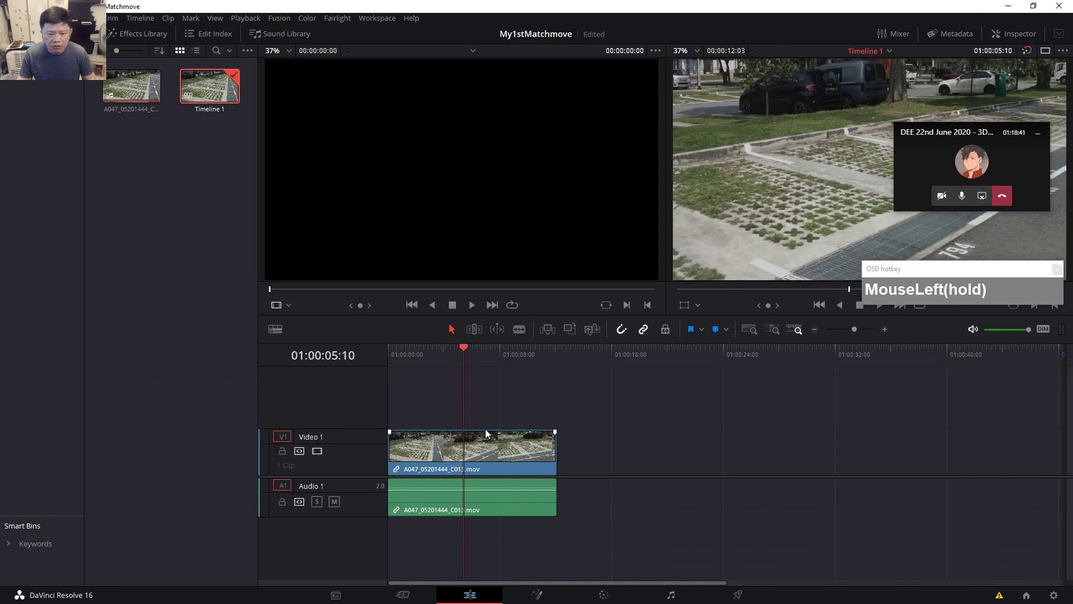
click(539, 597)
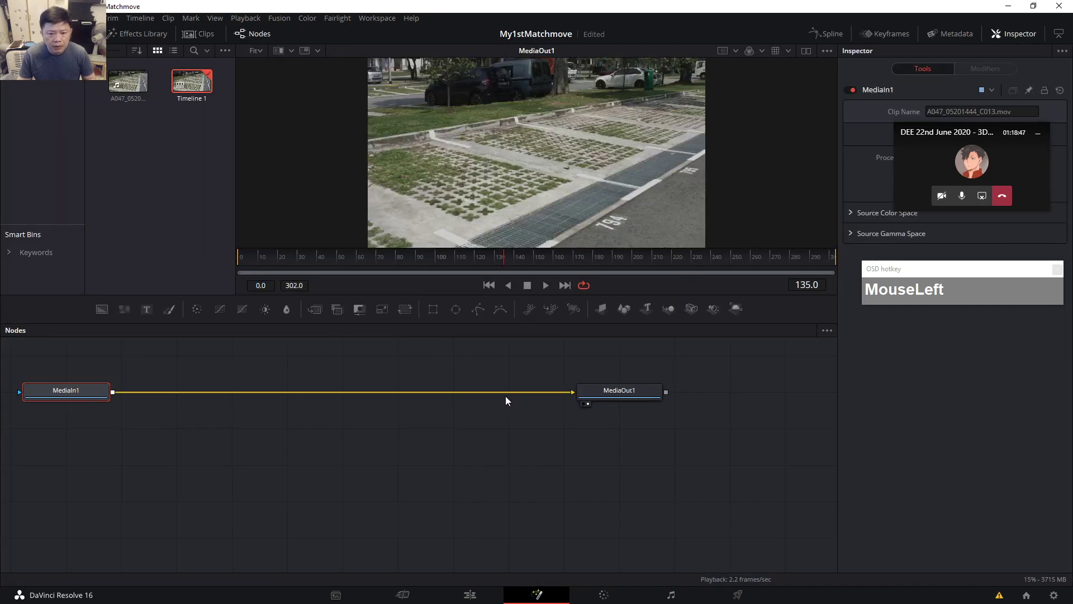
Pan the Nodes panel, rewind to frame 0, and nudge MediaIn1 up and left.
middle_click(392, 437)
drag(396, 441, 438, 498)
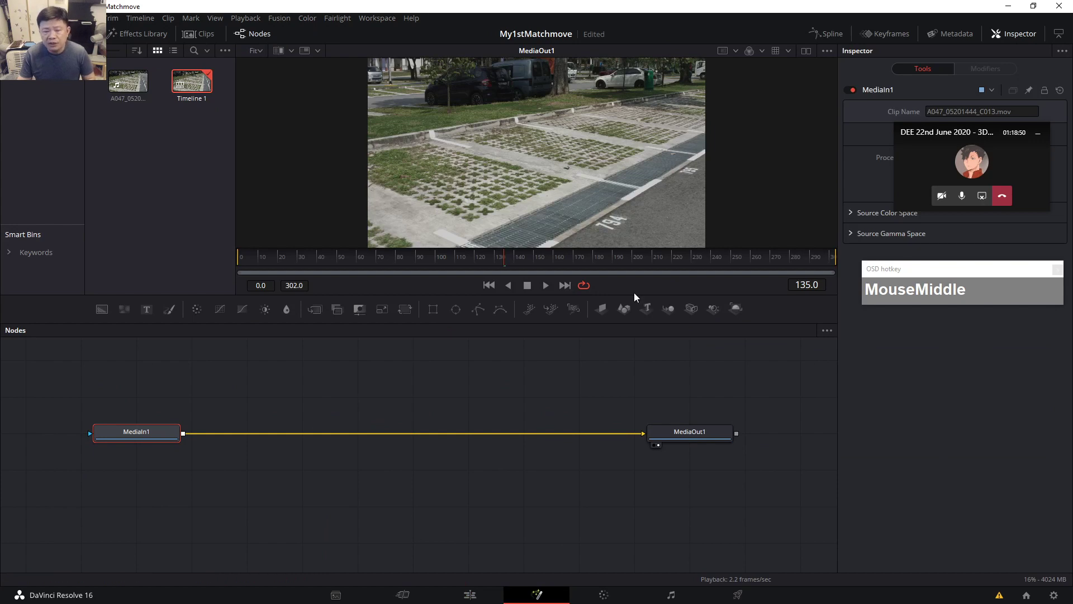
drag(447, 260, 237, 340)
click(152, 431)
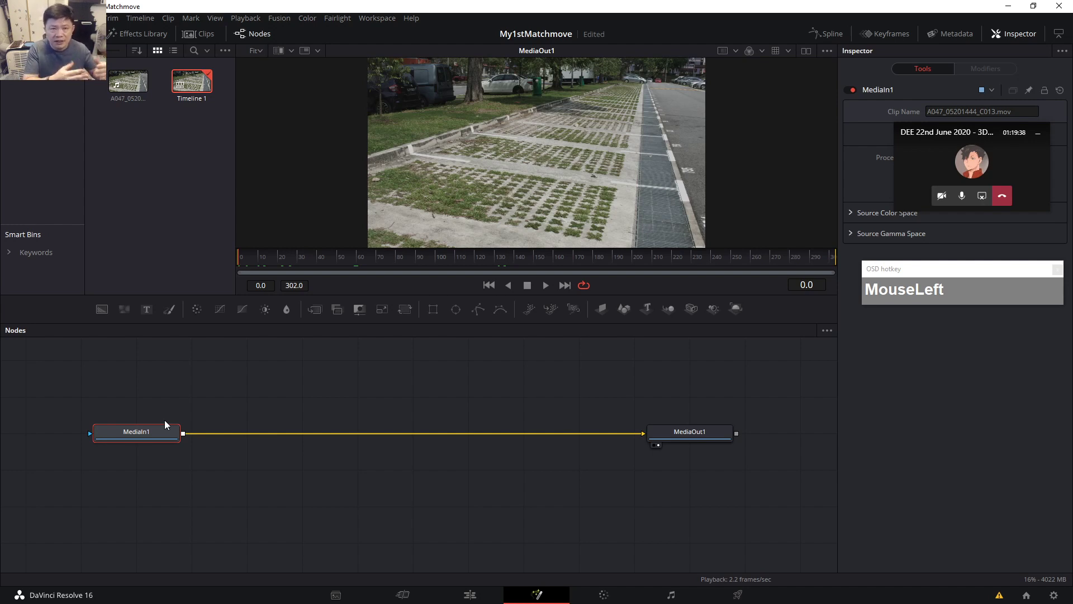
drag(255, 257, 219, 276)
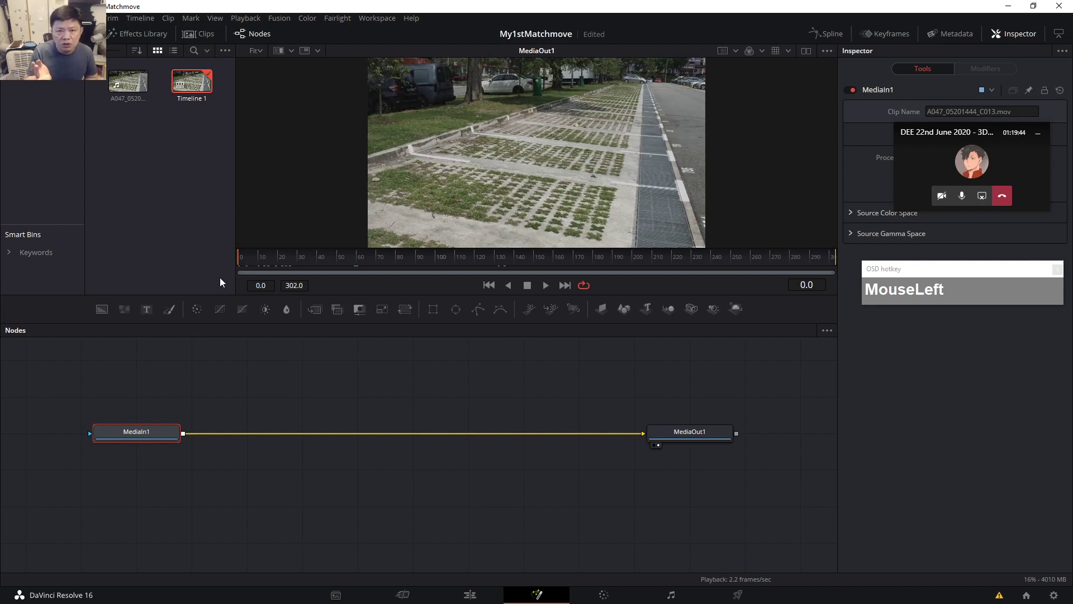
drag(146, 428, 129, 425)
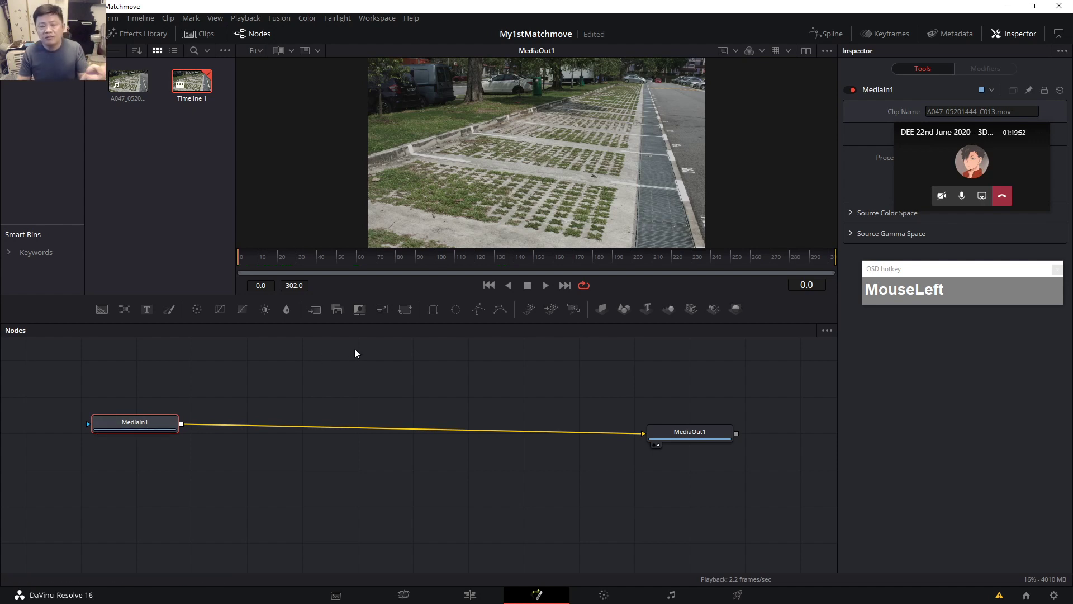
Scrub to frame 91, save the project with Ctrl+S, and level MediaIn1 with MediaOut1.
drag(302, 257, 221, 263)
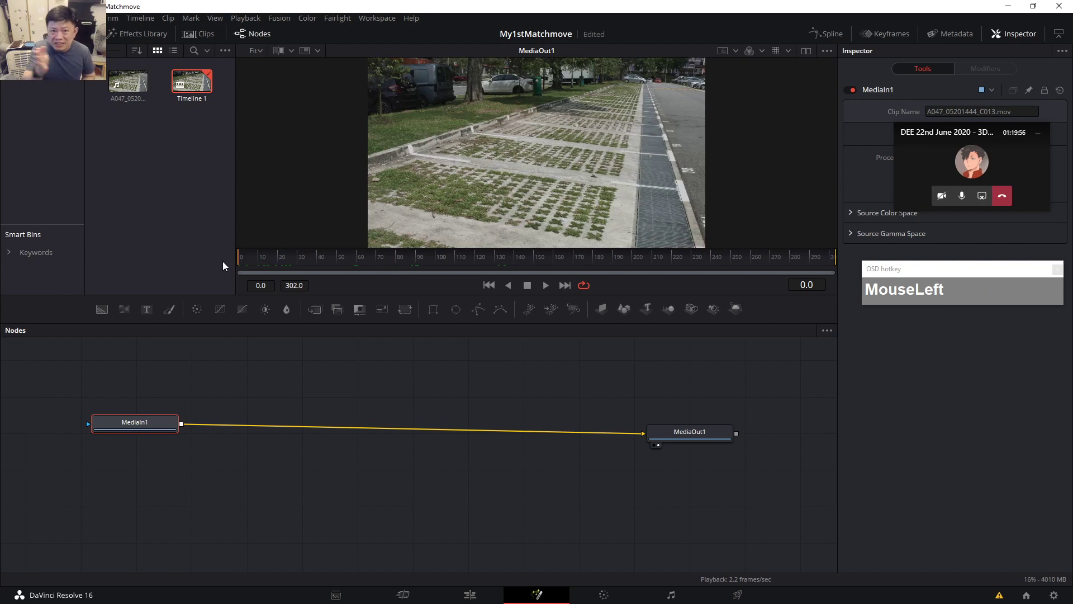
key(ctrl+s)
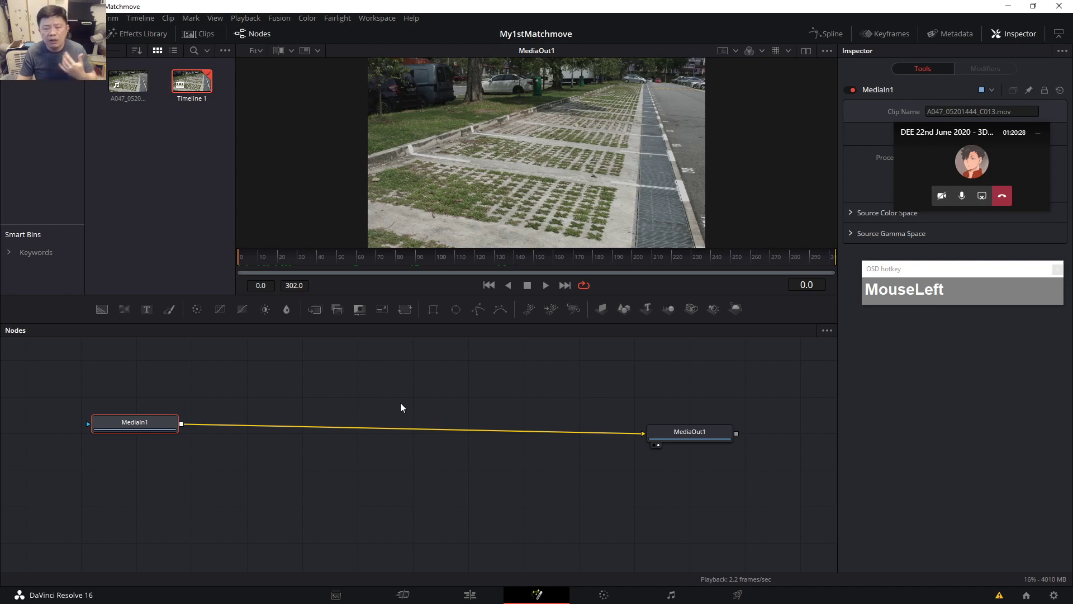
drag(707, 429, 687, 445)
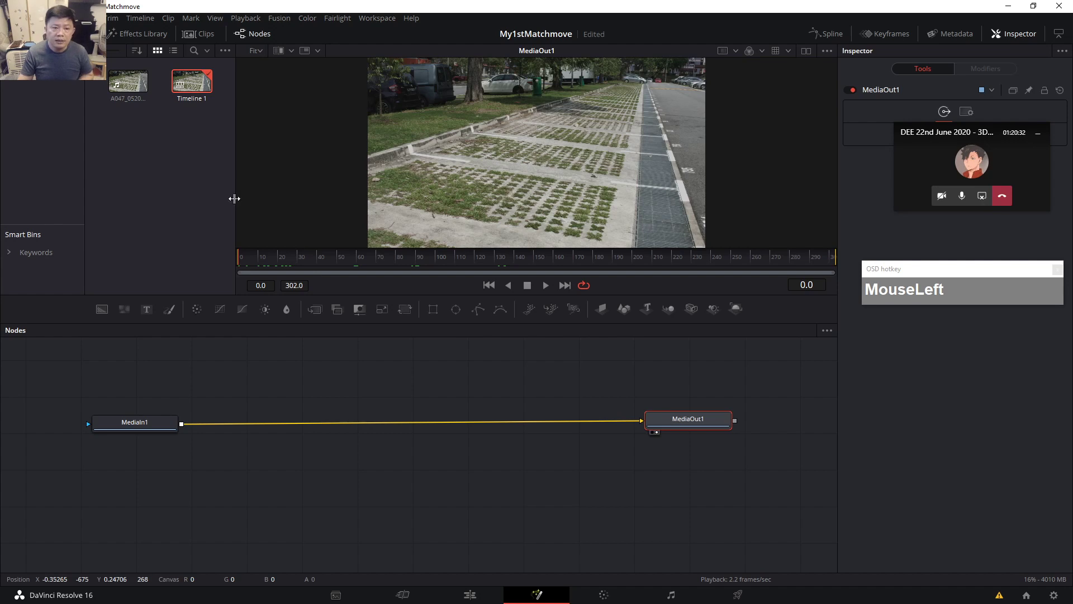
drag(149, 420, 149, 418)
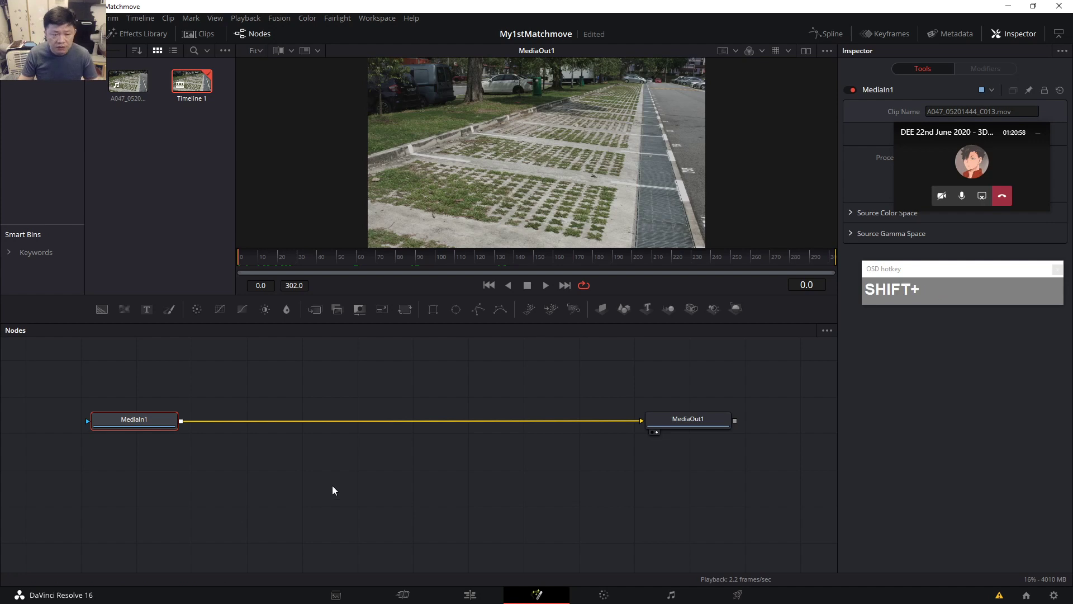
Cancel the first tool search, minimize and restore Resolve, and deselect MediaIn1.
key(ctrl+space)
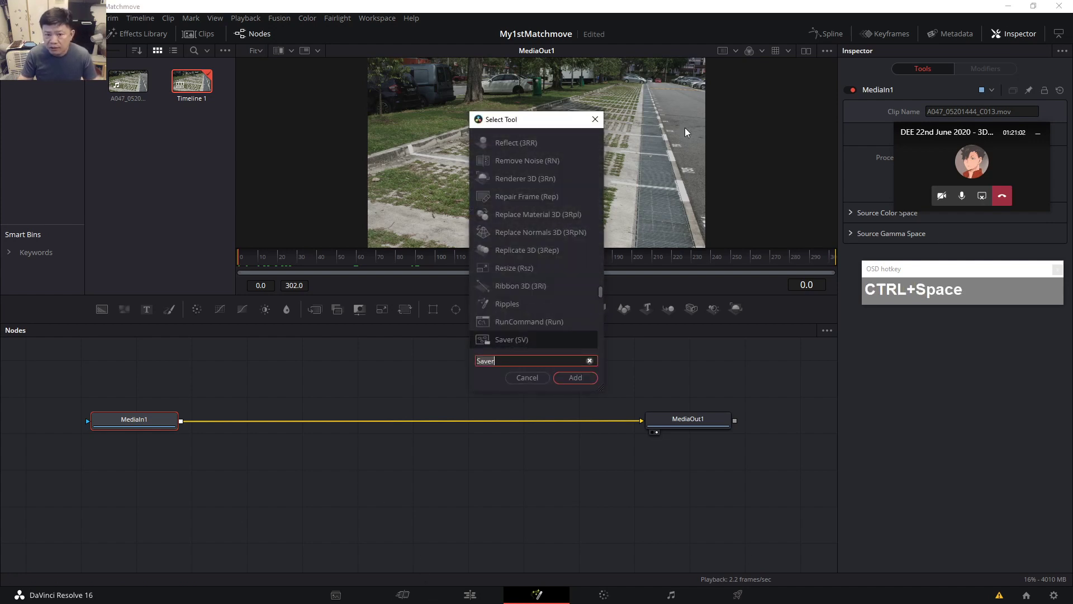
click(1011, 24)
click(1009, 6)
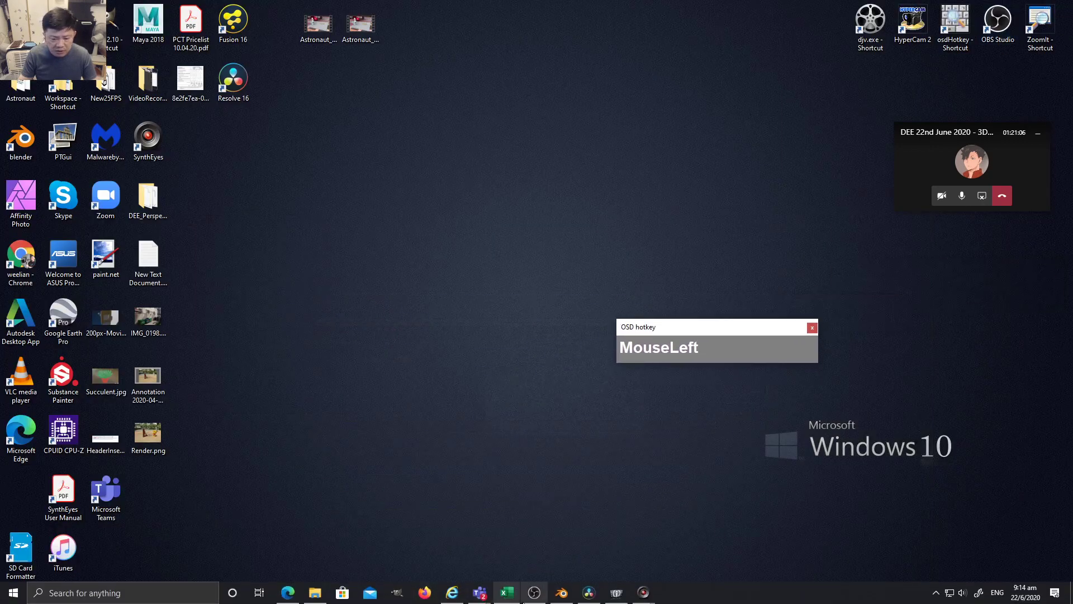
click(587, 592)
drag(717, 340, 778, 165)
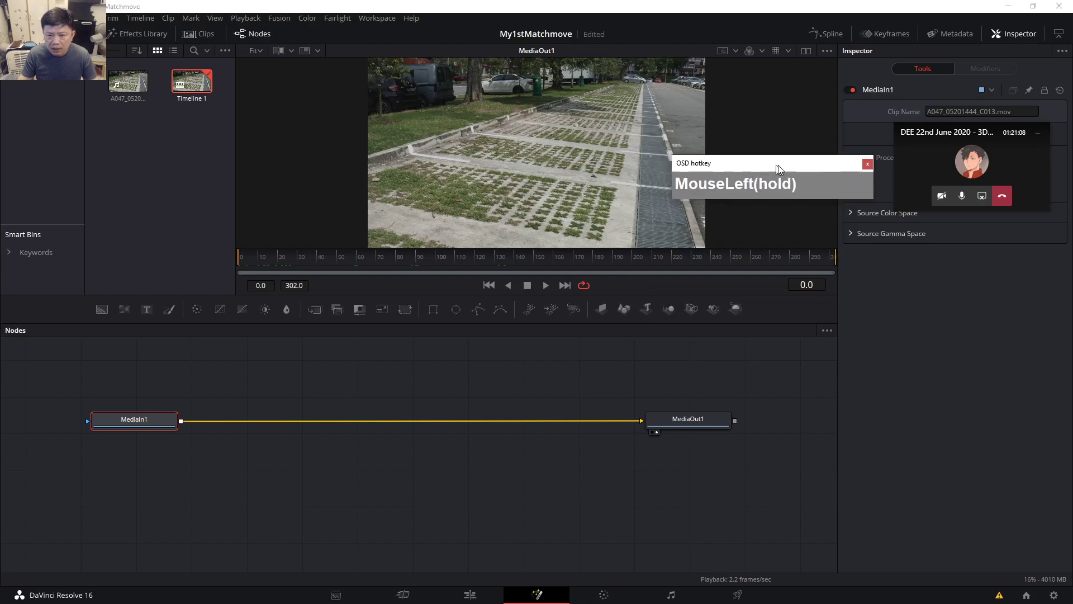
key(ctrl+space)
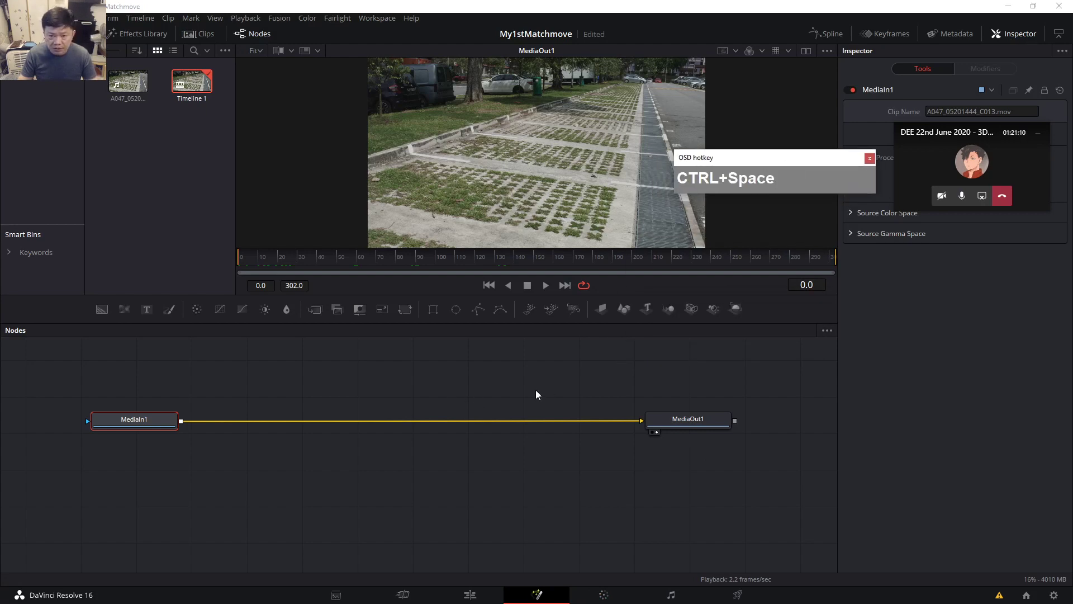
click(506, 403)
Add a Saver node and insert Saver1 on the MediaIn1–MediaOut1 link.
key(ctrl+space)
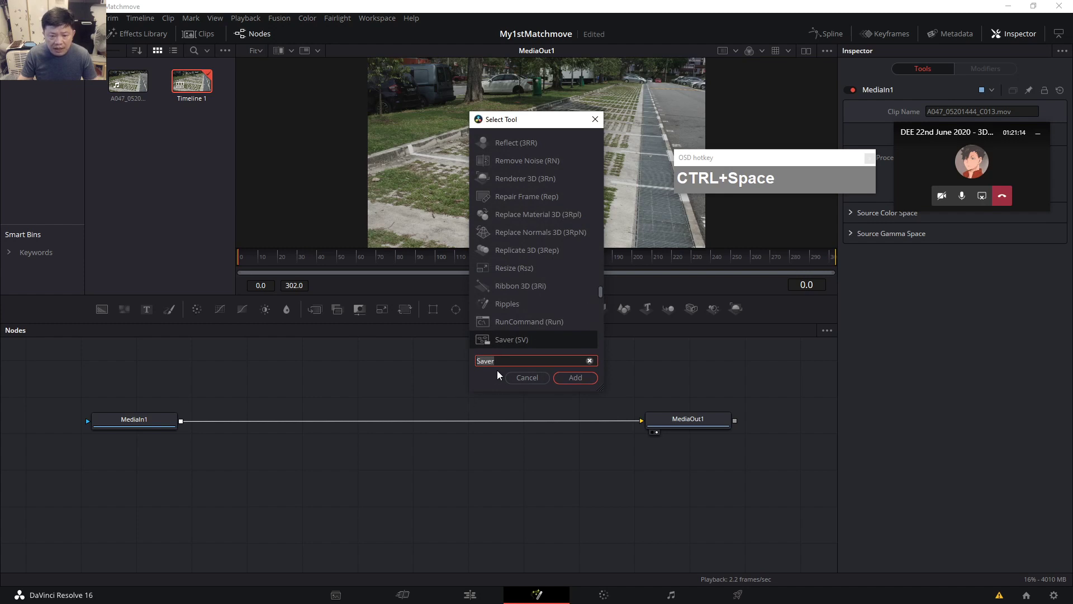
click(570, 378)
drag(546, 373, 390, 393)
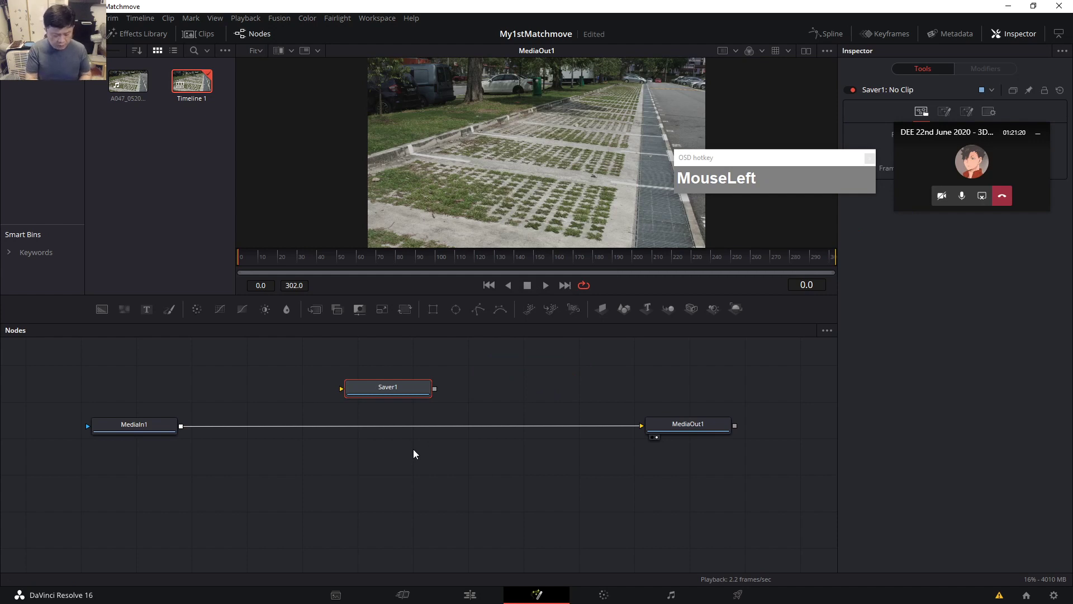
click(141, 426)
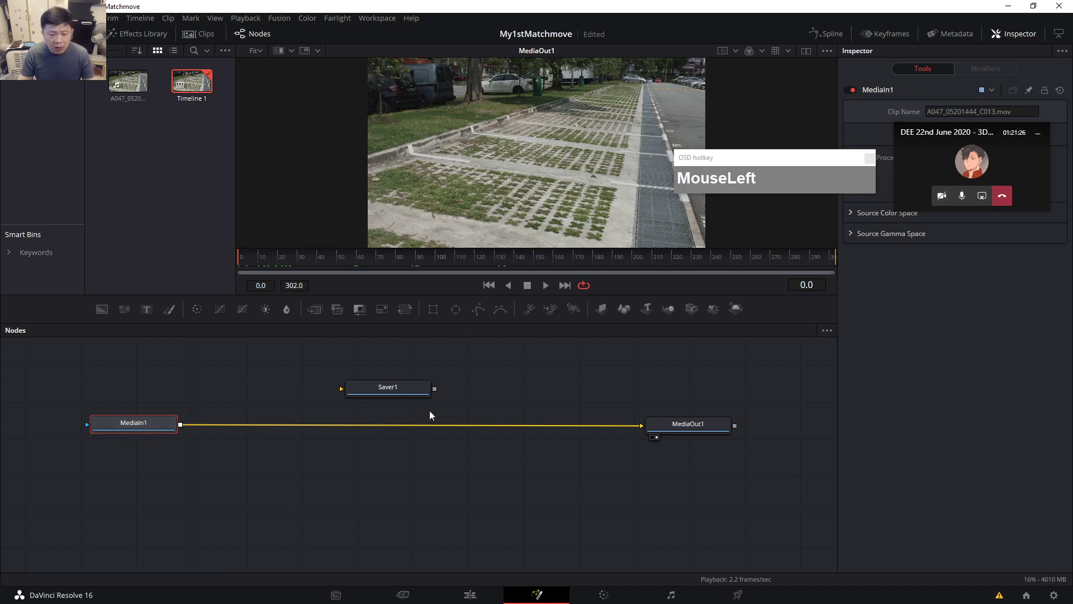
drag(409, 388, 374, 428)
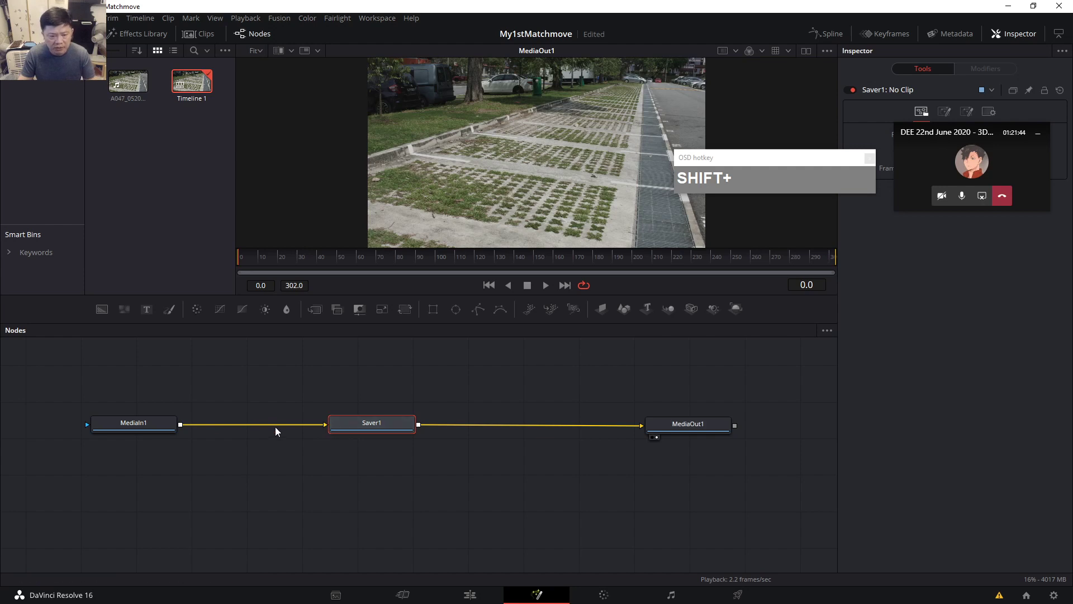
Select Saver1 and move the call window off its Inspector settings.
click(377, 425)
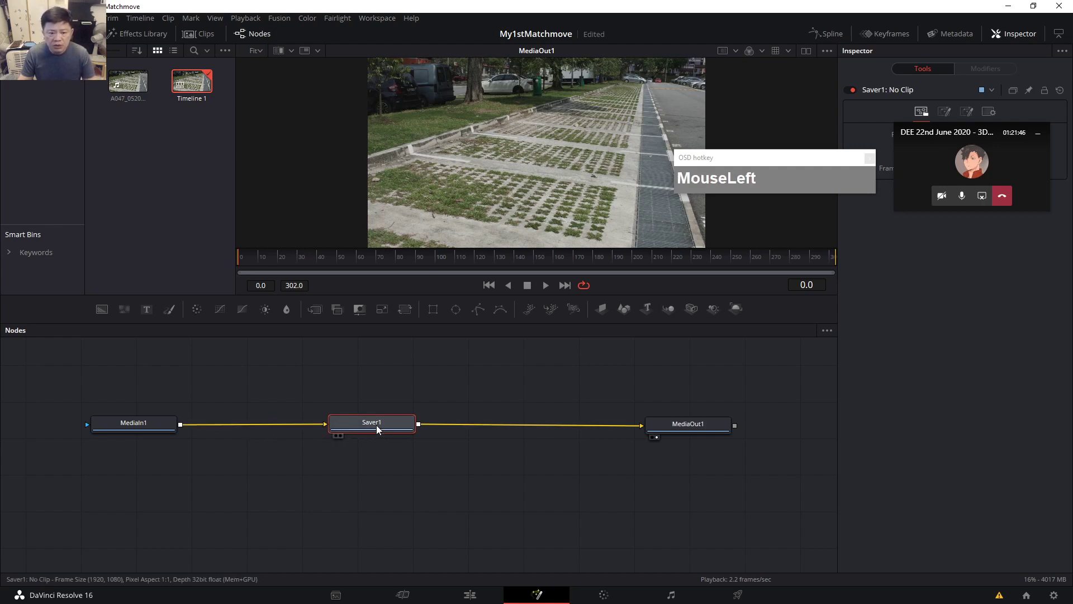
drag(735, 166, 681, 159)
drag(953, 139, 935, 331)
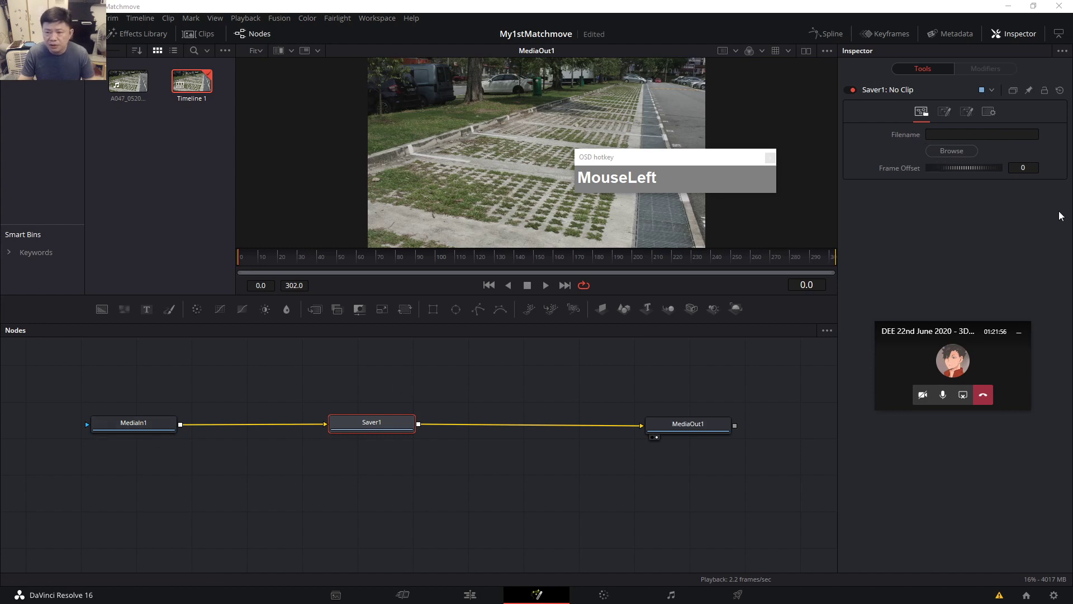
Browse for the saver output and create and open a CarPark_seq folder in Workspace\2020\DEE.
click(960, 152)
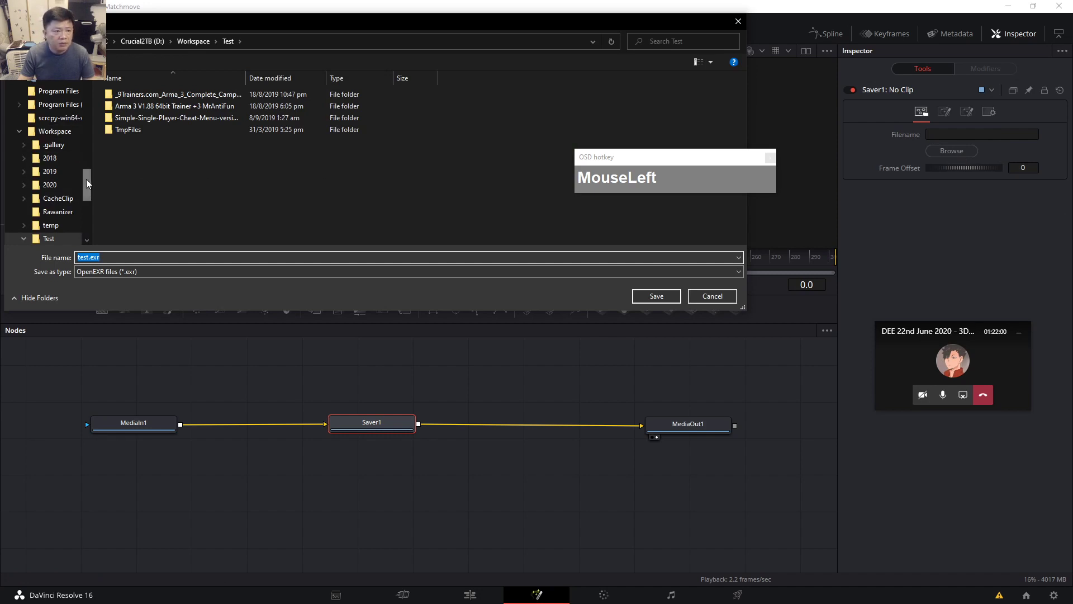
click(50, 186)
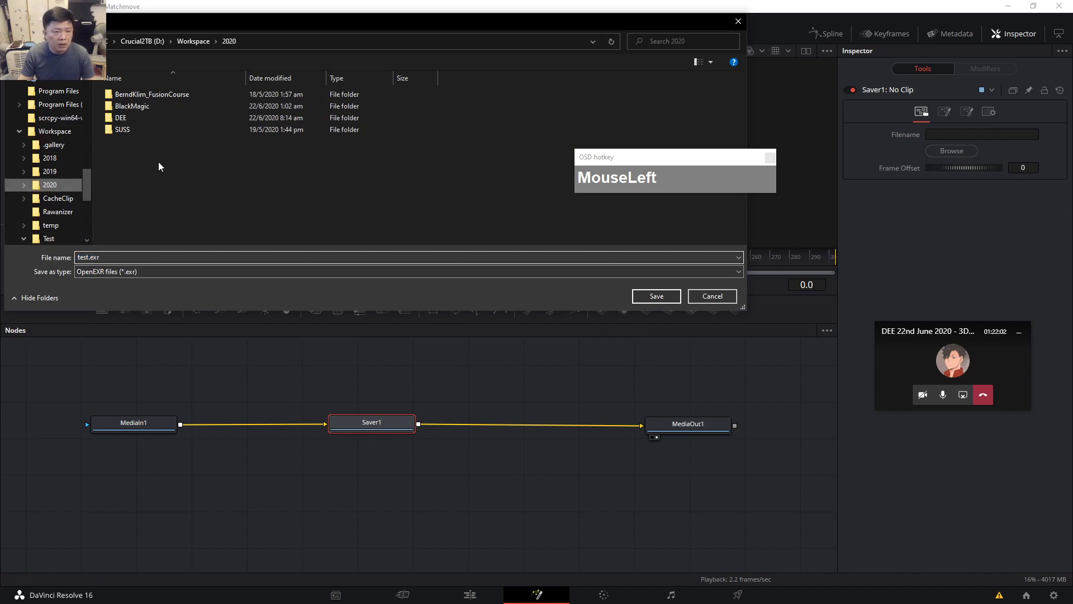
double_click(126, 118)
right_click(130, 127)
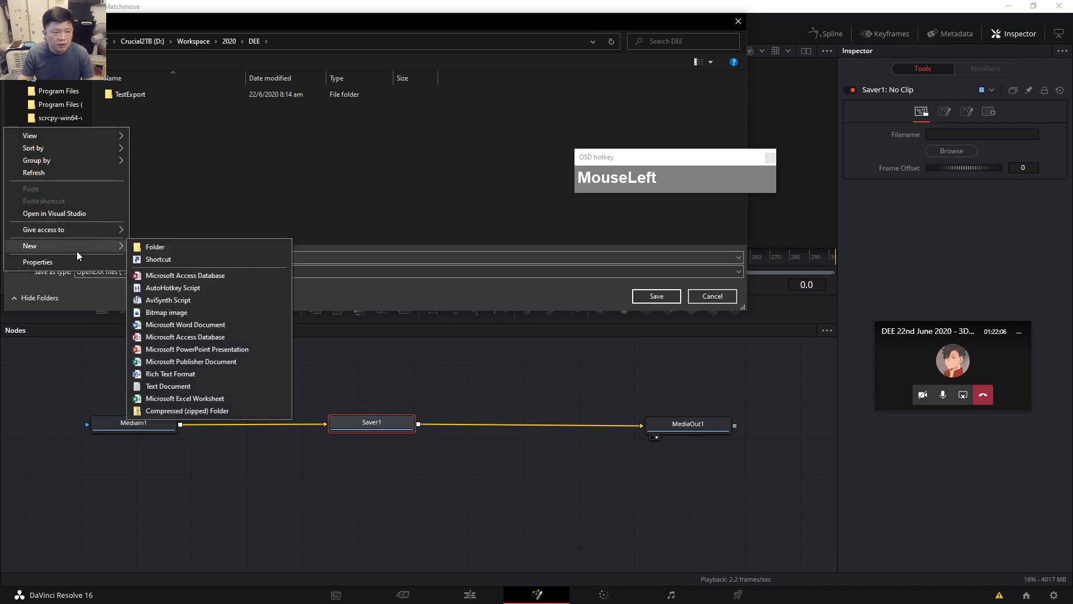
click(185, 246)
text(Car)
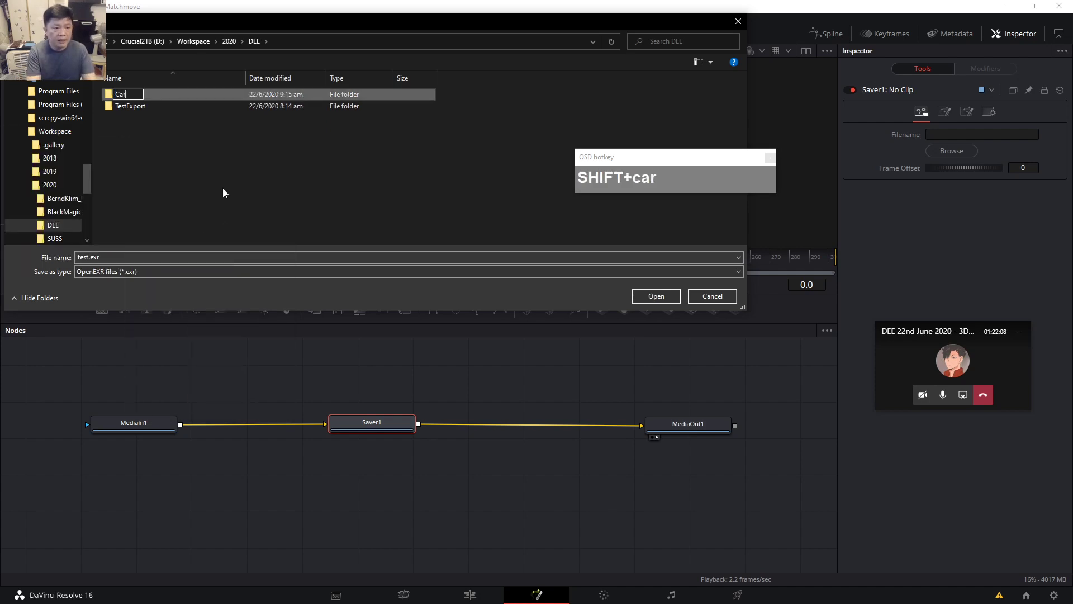
text(Park_seq)
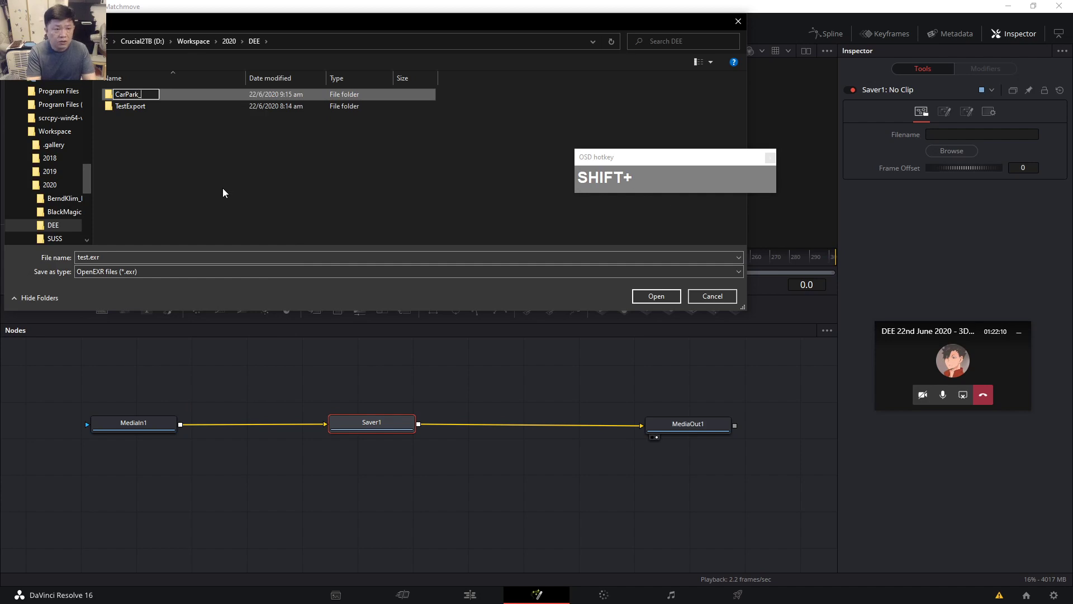
key(Return)
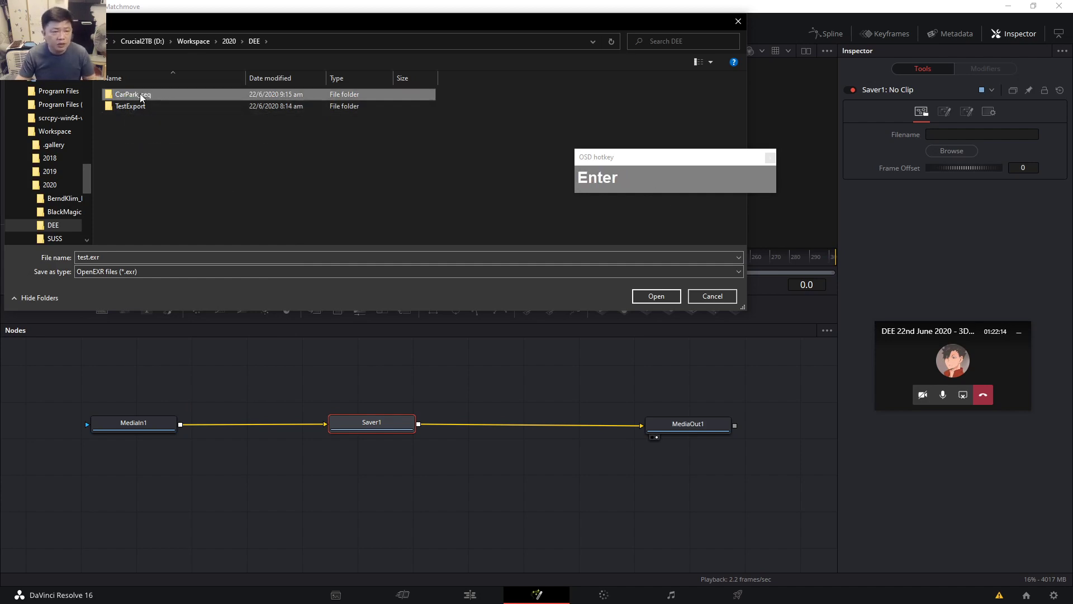
double_click(139, 93)
Name the output carpark_seq, keep OpenEXR as the file type, and save the path.
click(80, 257)
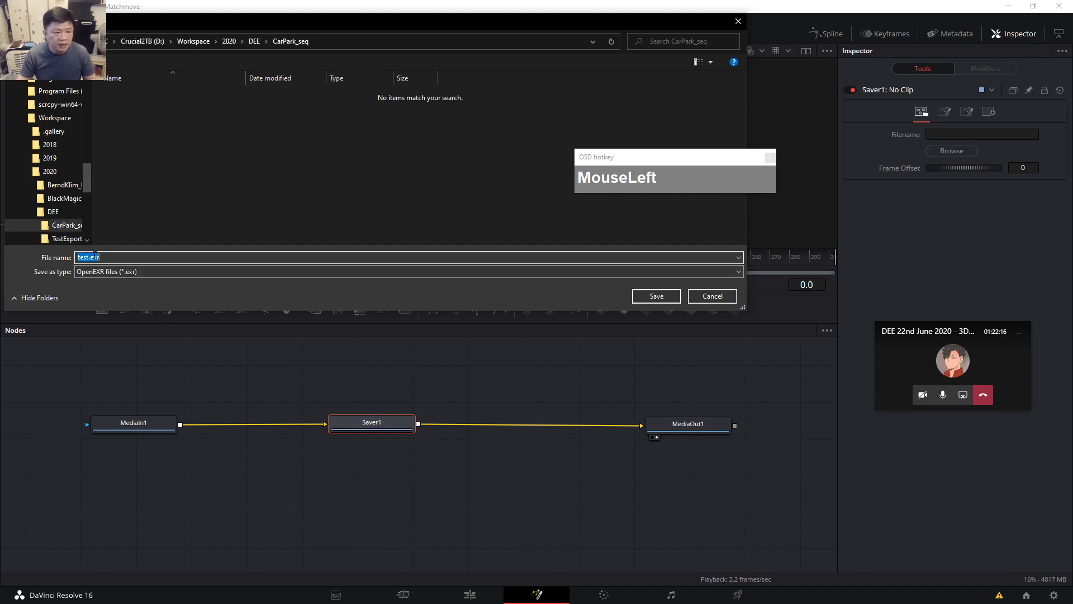
click(402, 271)
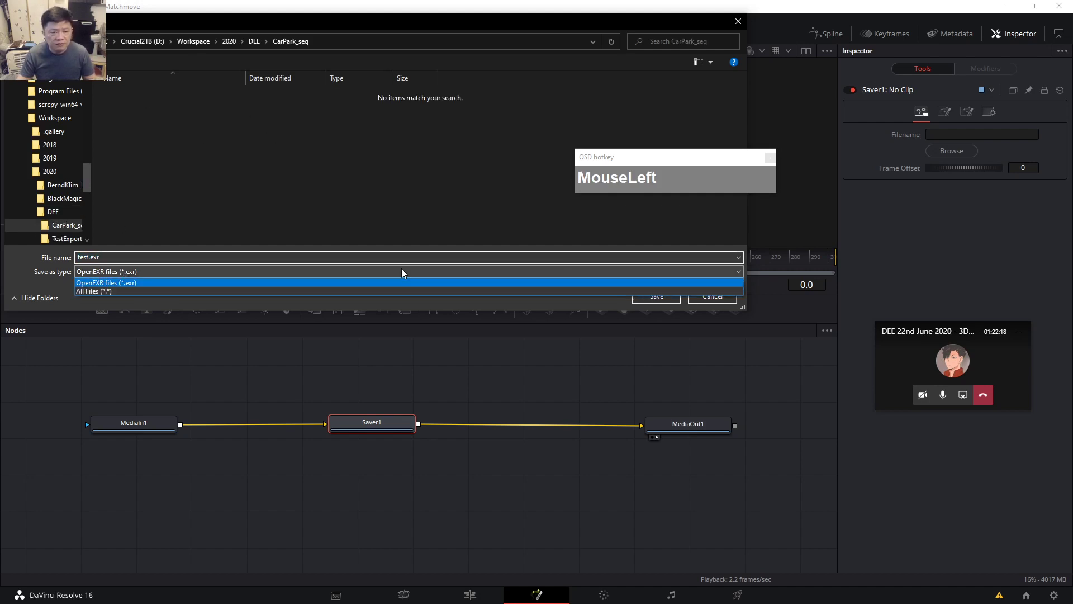
click(407, 272)
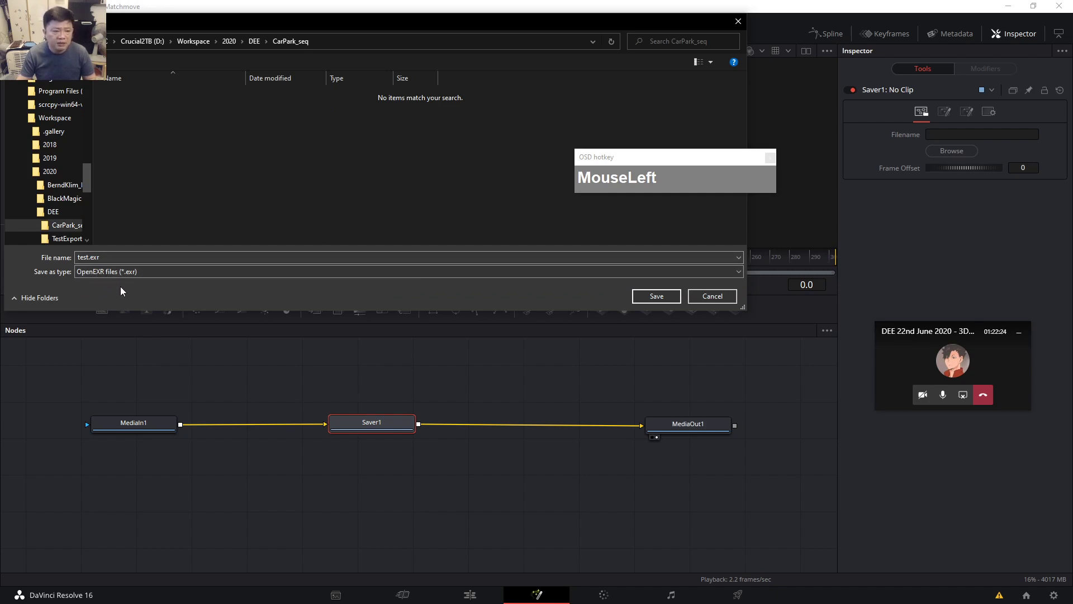
click(89, 257)
click(89, 257)
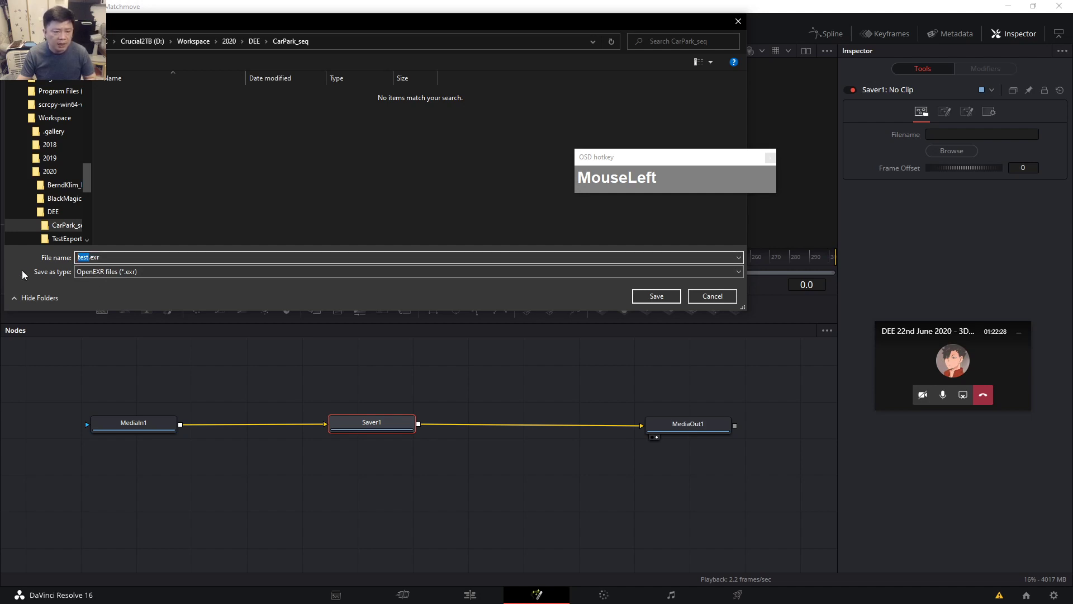
text(carpark_seq)
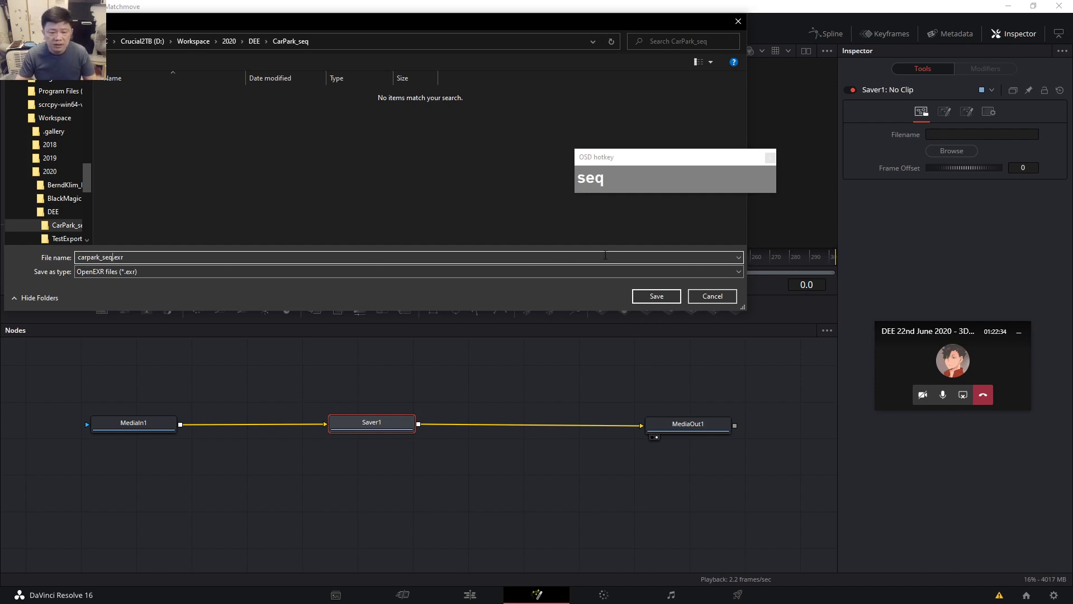
click(656, 299)
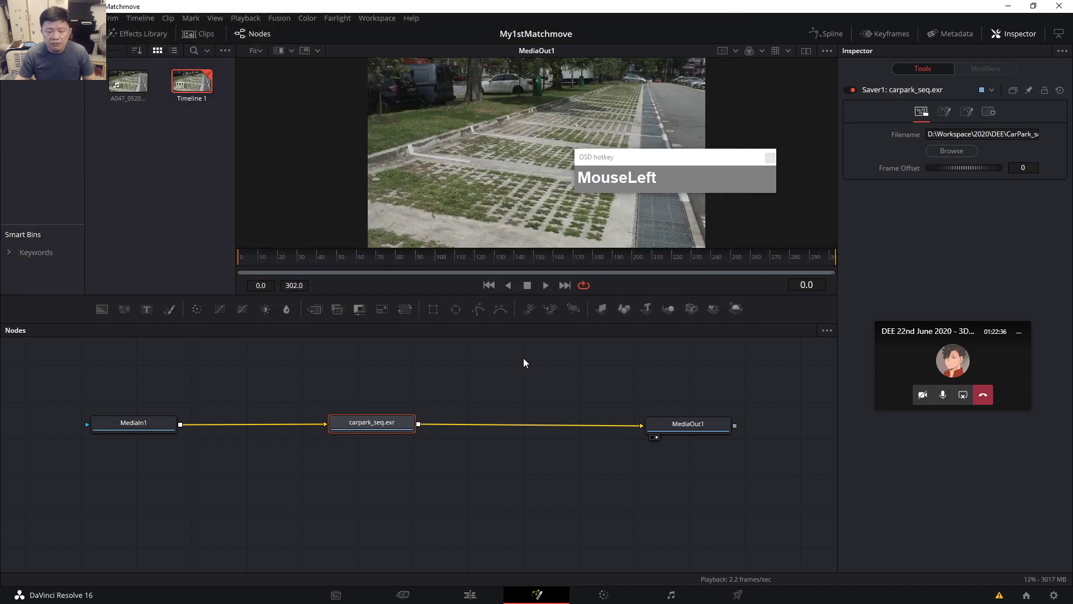
Select the carpark_seq.exr saver, visit Deliver, return to Fusion, and open the Fusion menu.
click(411, 427)
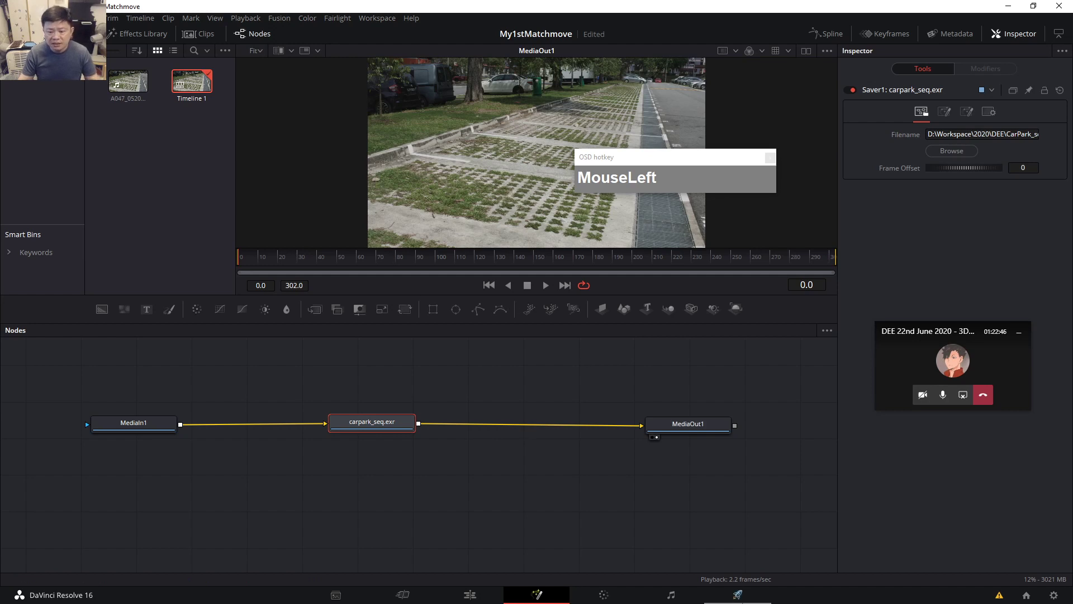
click(743, 597)
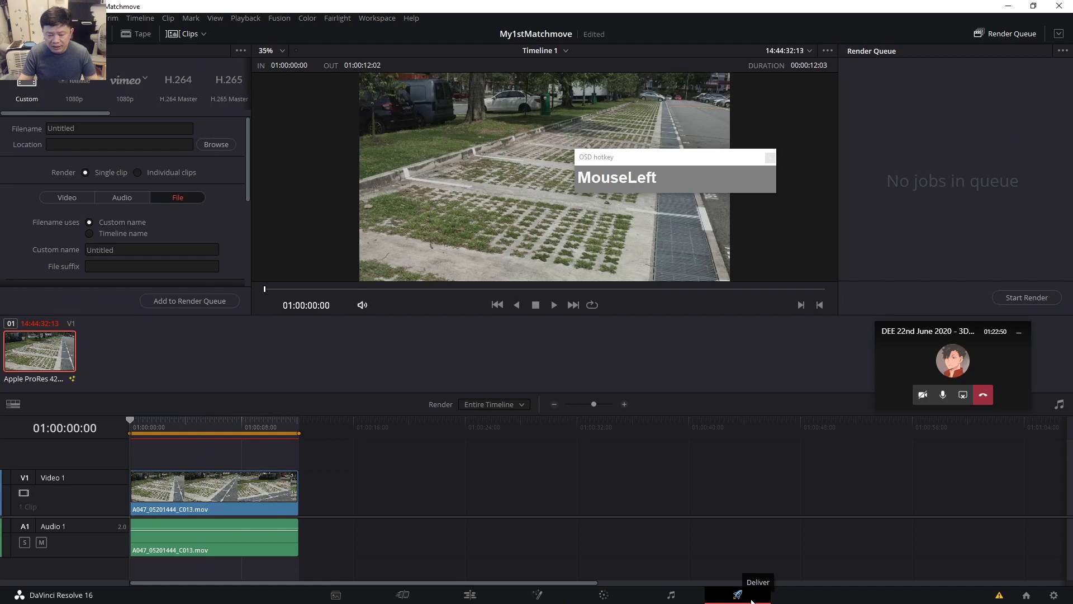
click(537, 596)
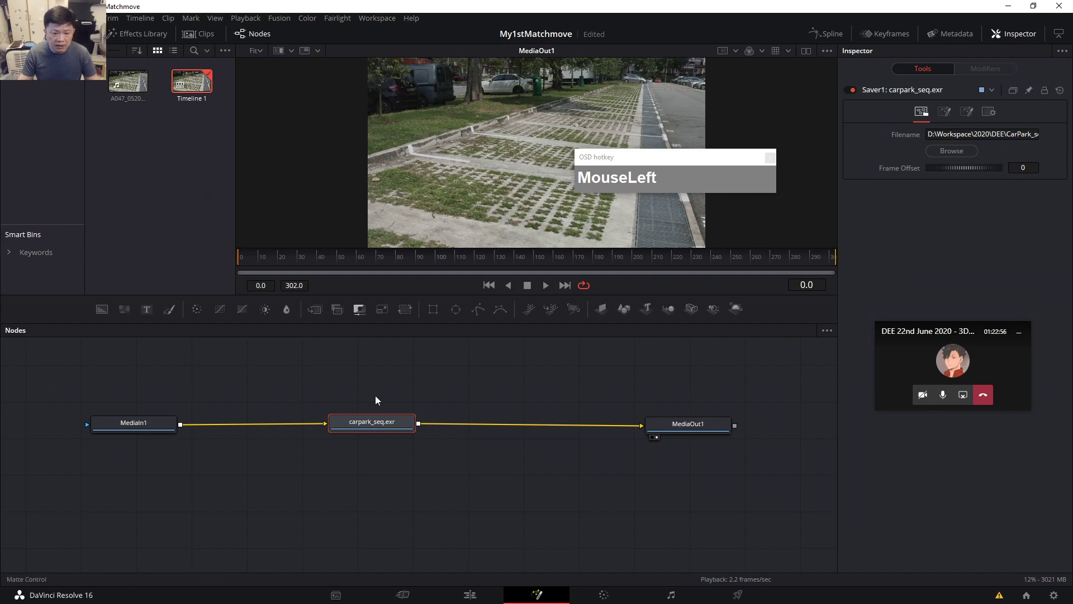
click(278, 19)
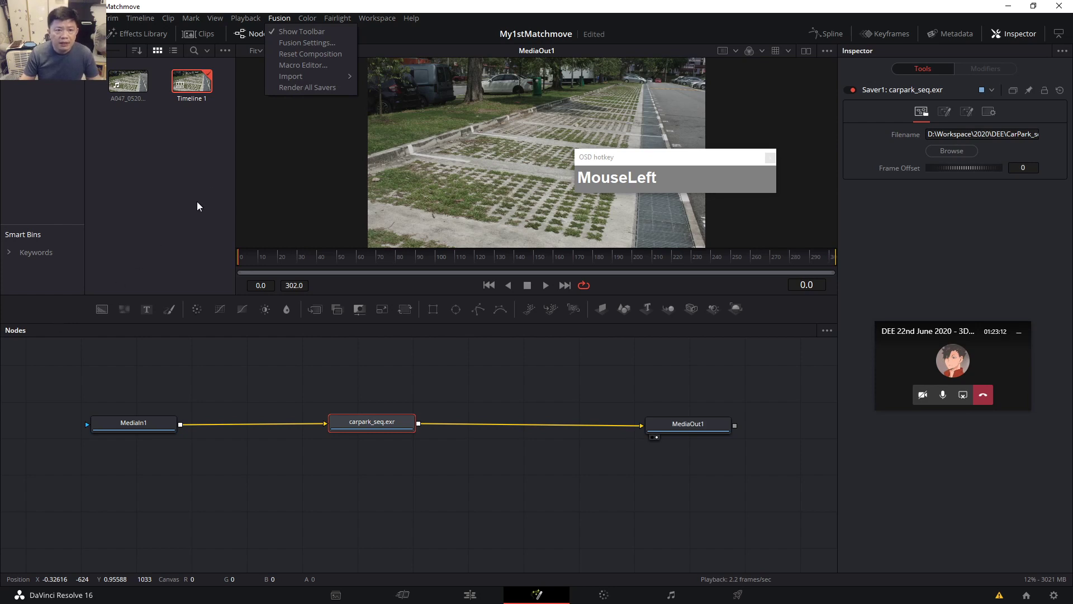
Render all savers to start writing carpark_seq.exr as an EXR image sequence.
click(295, 87)
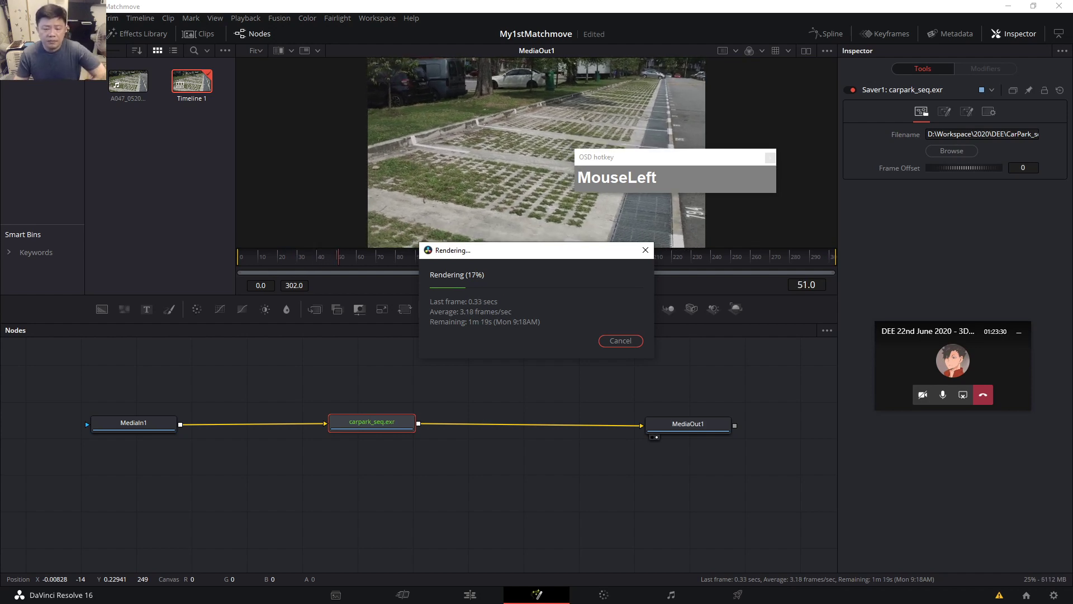
key(alt+Tab)
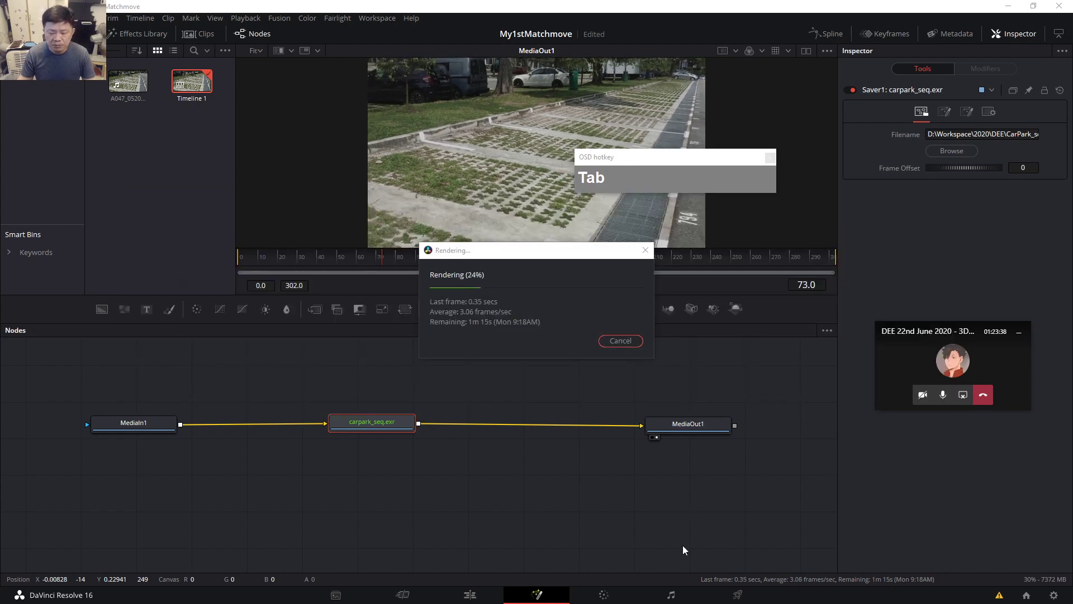
key(alt+Tab)
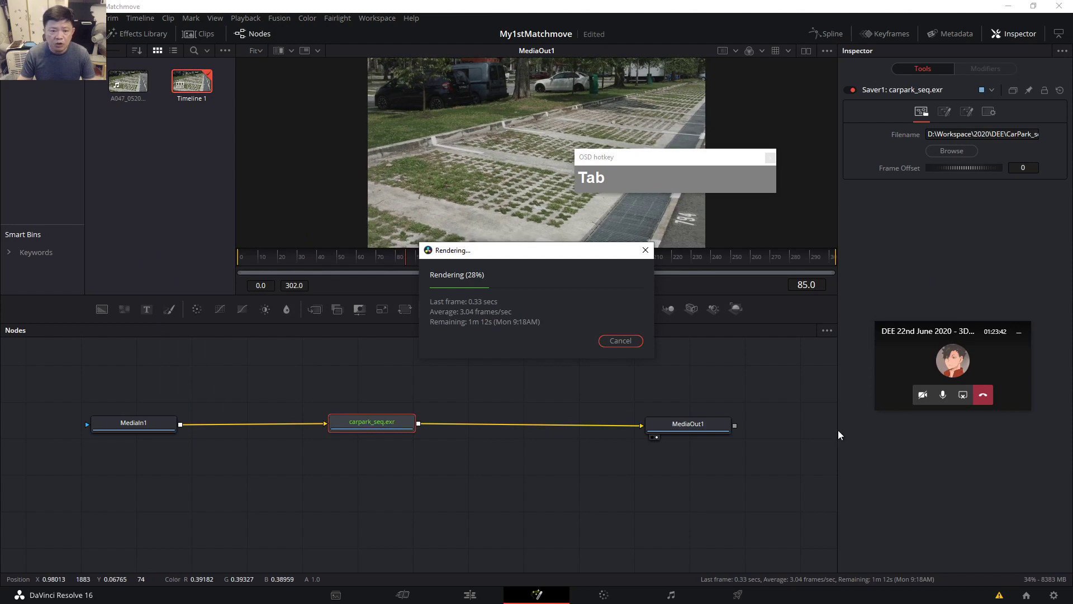
Switch to the Carpark footage folder in File Explorer, then minimize it while the render runs.
key(alt+Tab)
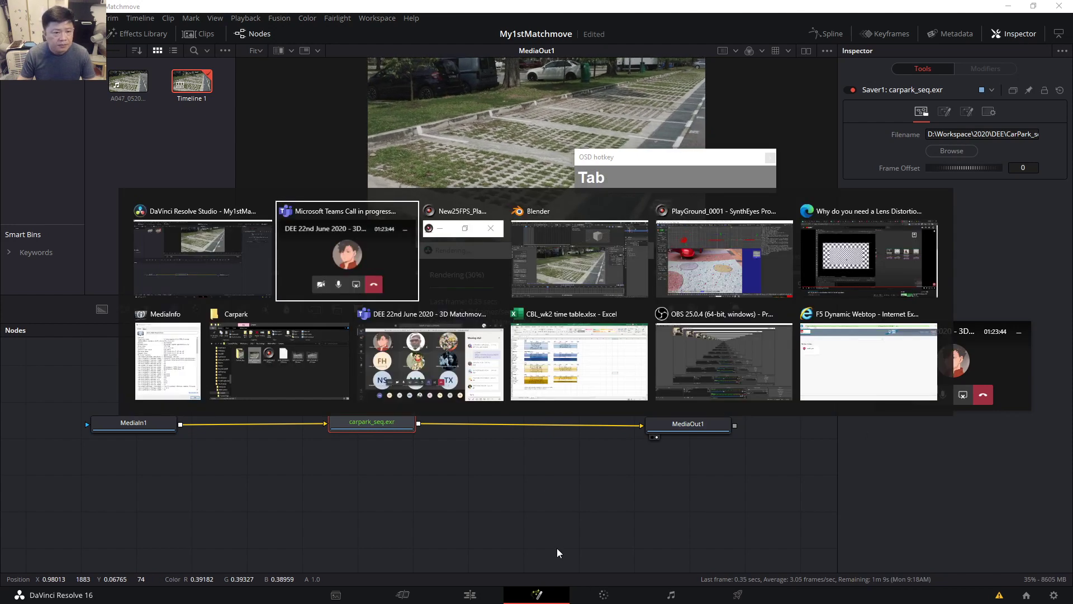
key(Tab)
key(Tab)
key(Tab)
key(Tab)
key(Tab)
key(Tab)
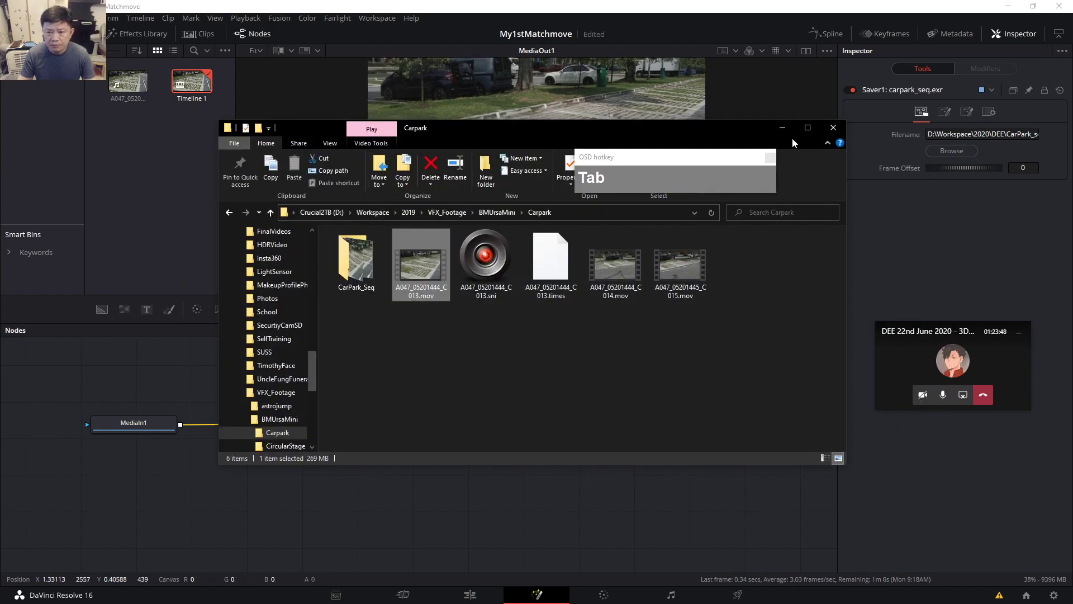
click(786, 127)
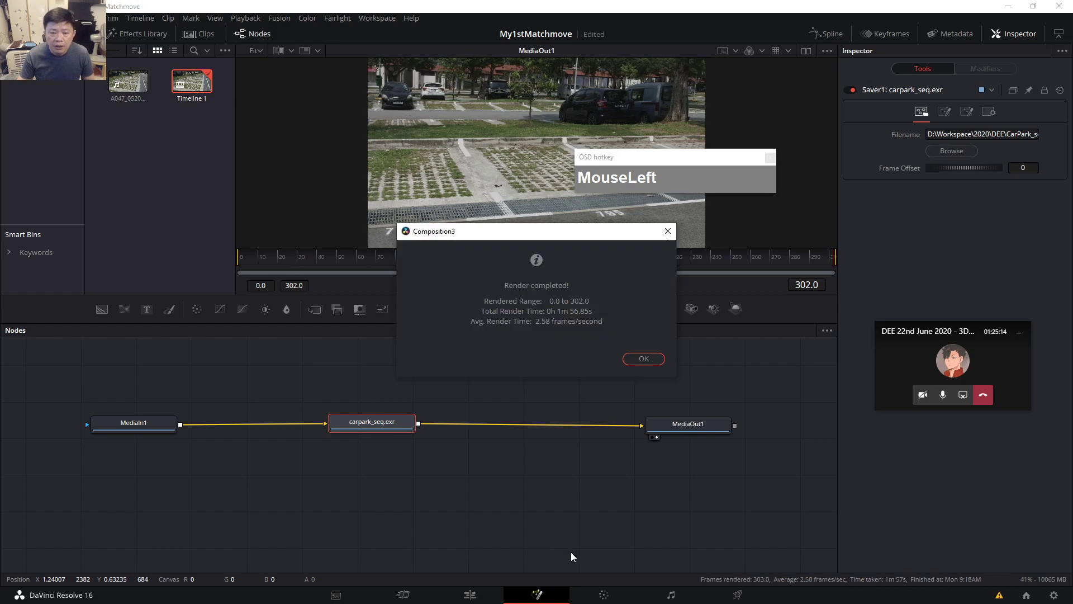
Dismiss the 303-frame render-completed notice and minimize Resolve.
click(644, 359)
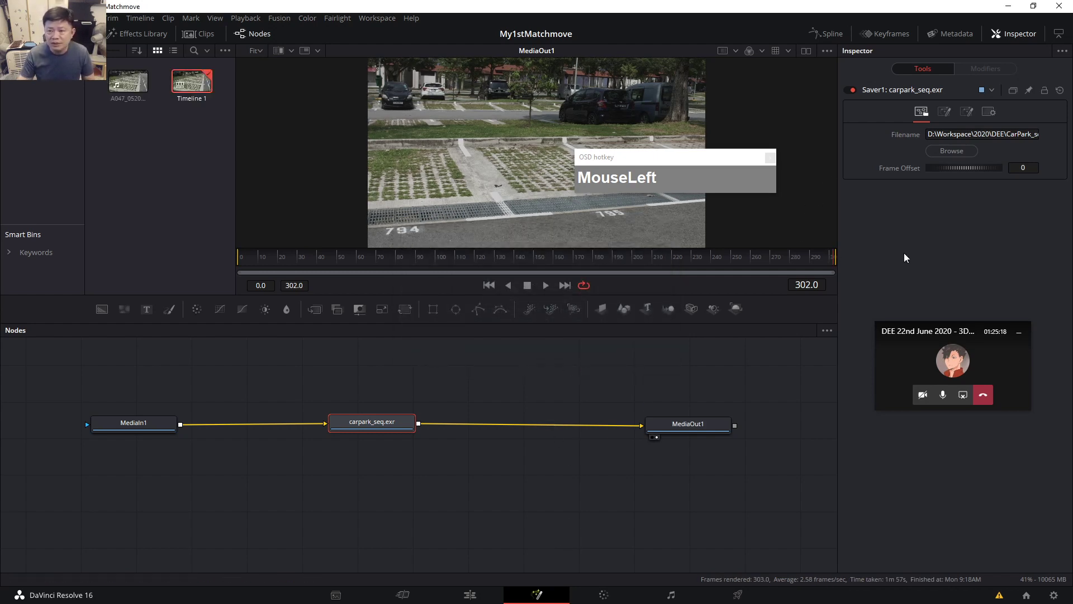
click(1008, 6)
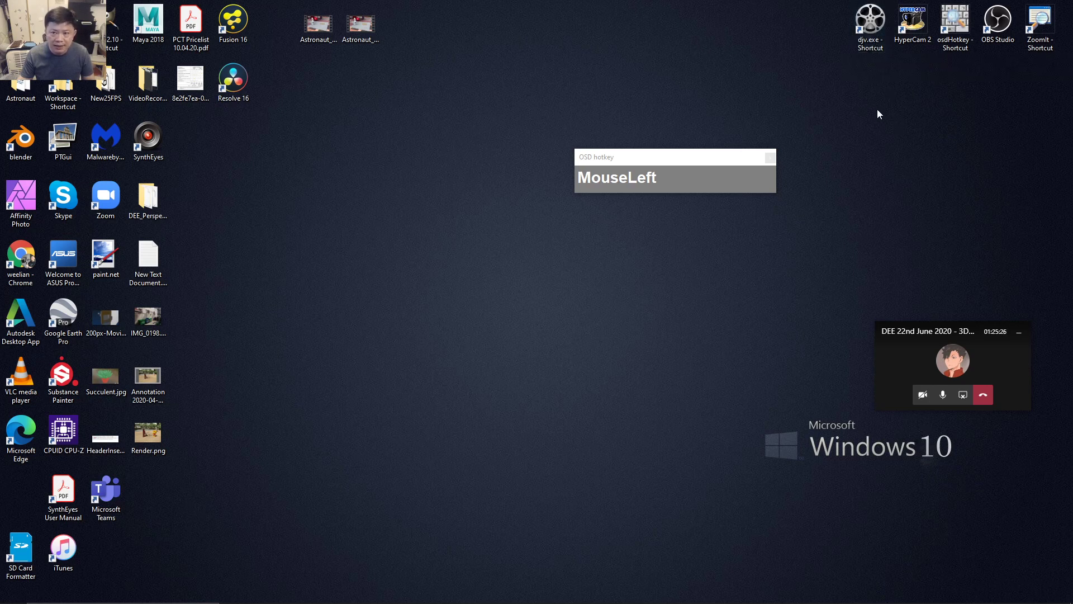
Bring Edge forward on the DJV project page and scroll through its 2.0.8 and 2.0.7 release listings.
mouse_move(336, 601)
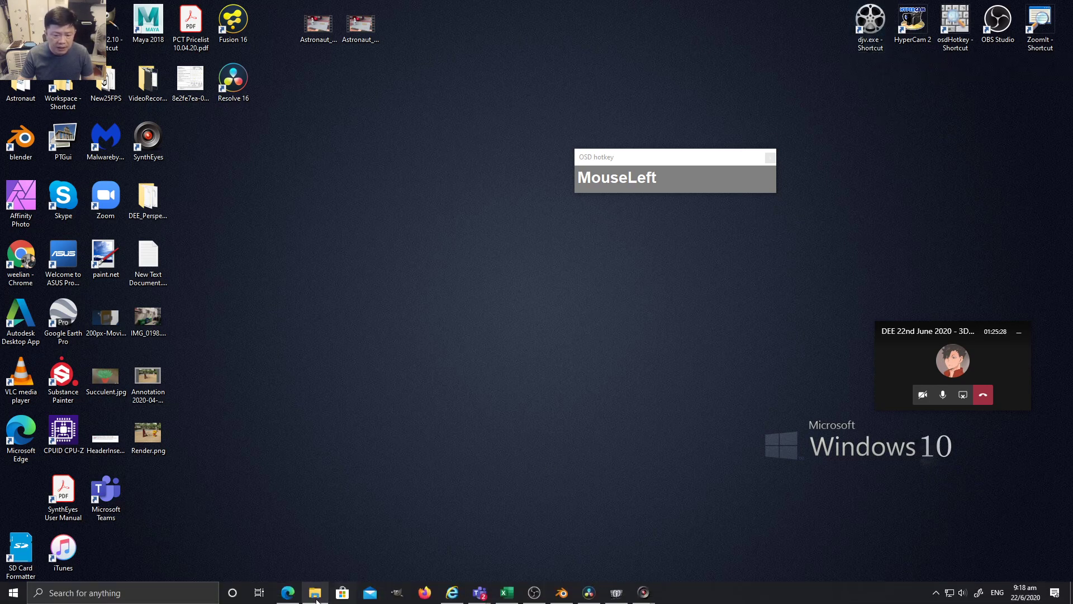
mouse_move(284, 589)
click(294, 556)
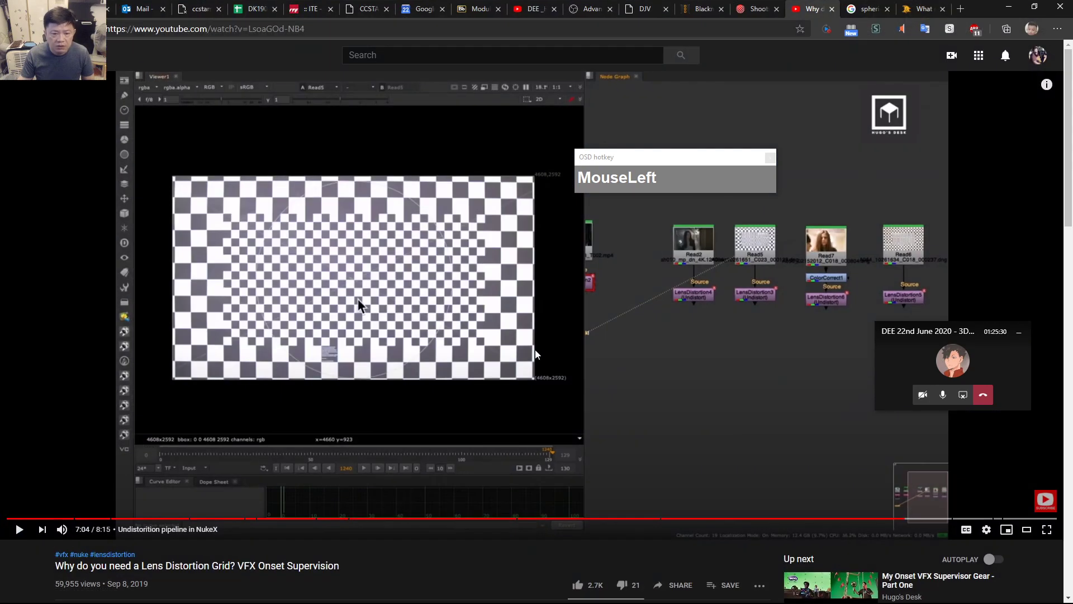
click(640, 10)
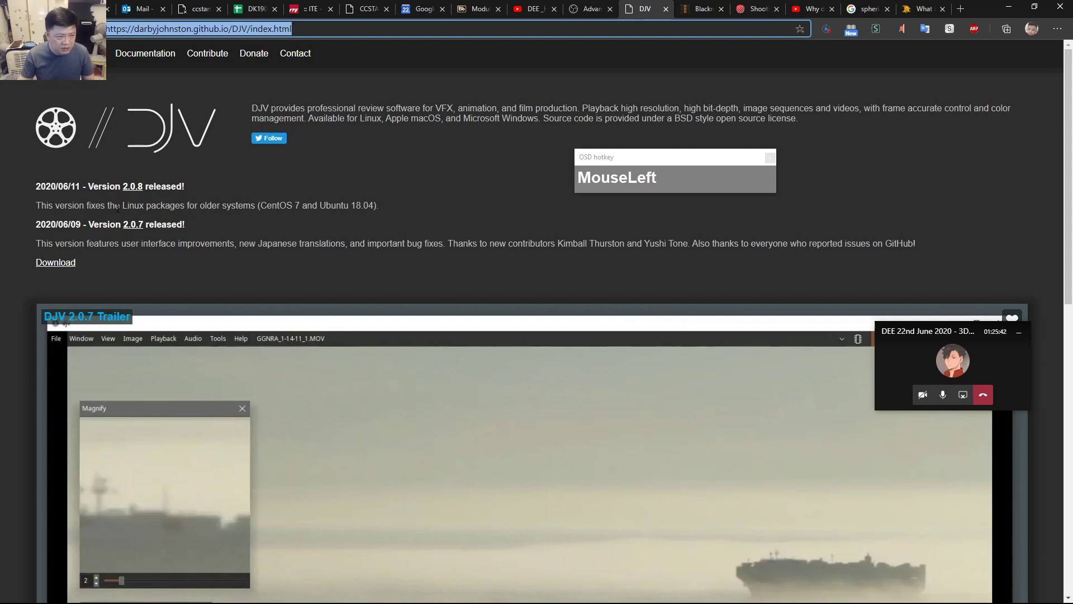
scroll(223, 252, down, 3)
scroll(307, 235, up, 1)
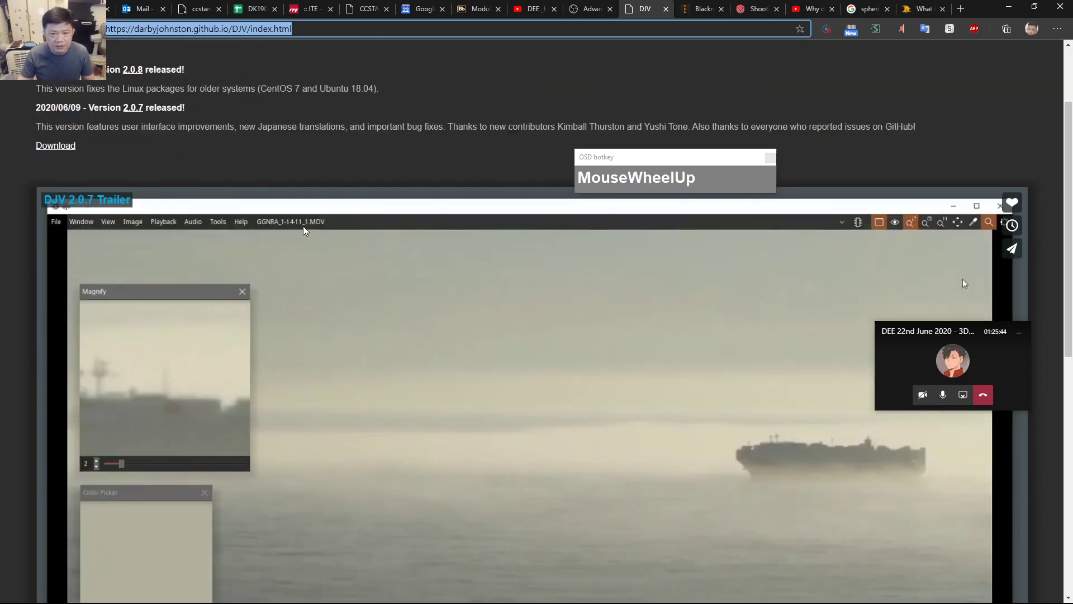
scroll(303, 225, up, 2)
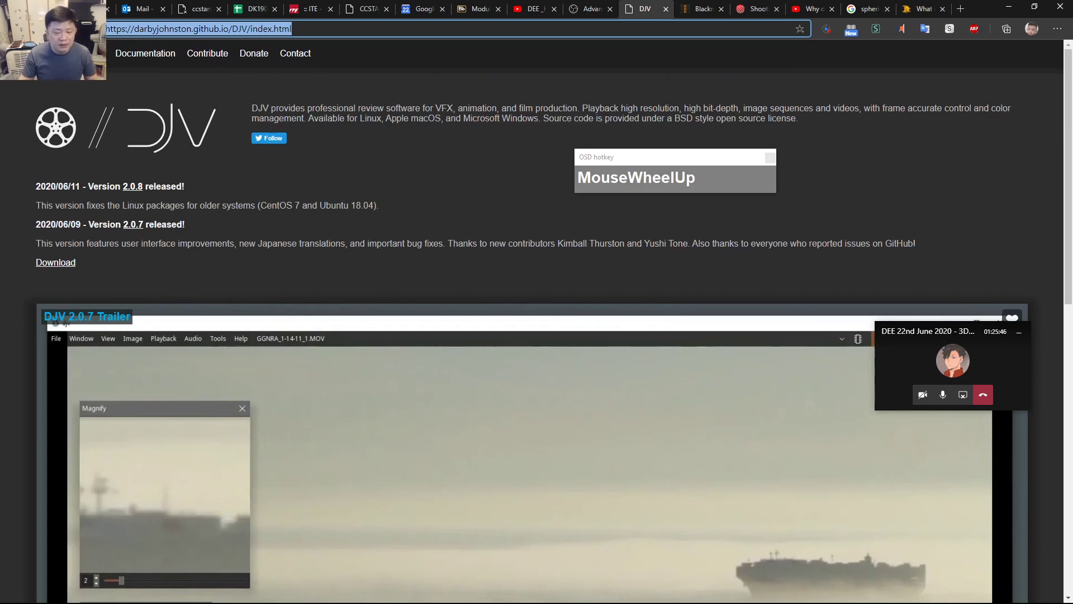
Minimize Edge and open File Explorer at the OneDrive folder.
click(1009, 8)
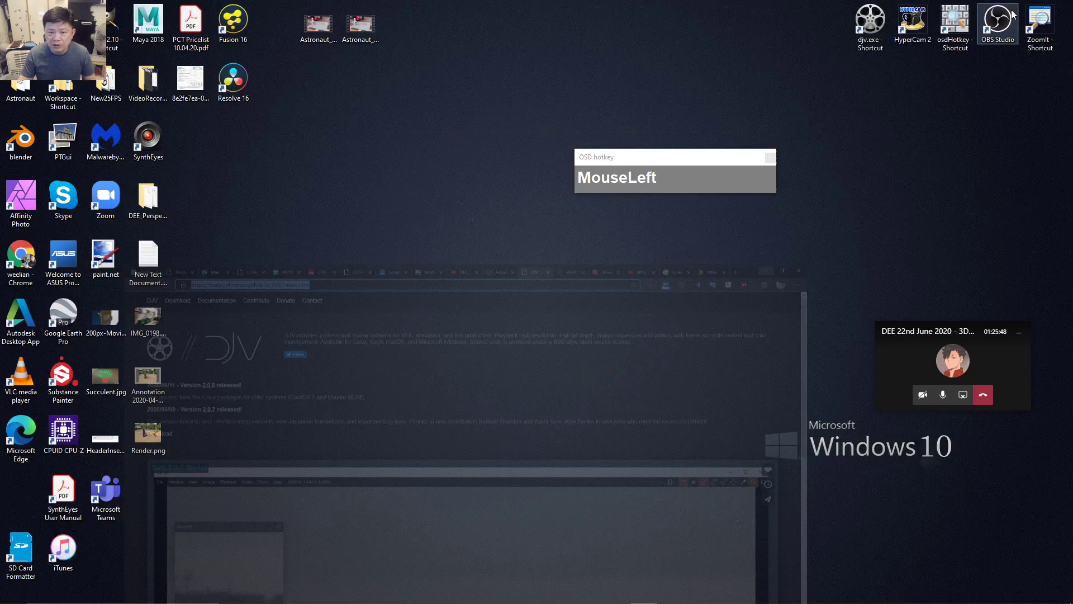
click(315, 594)
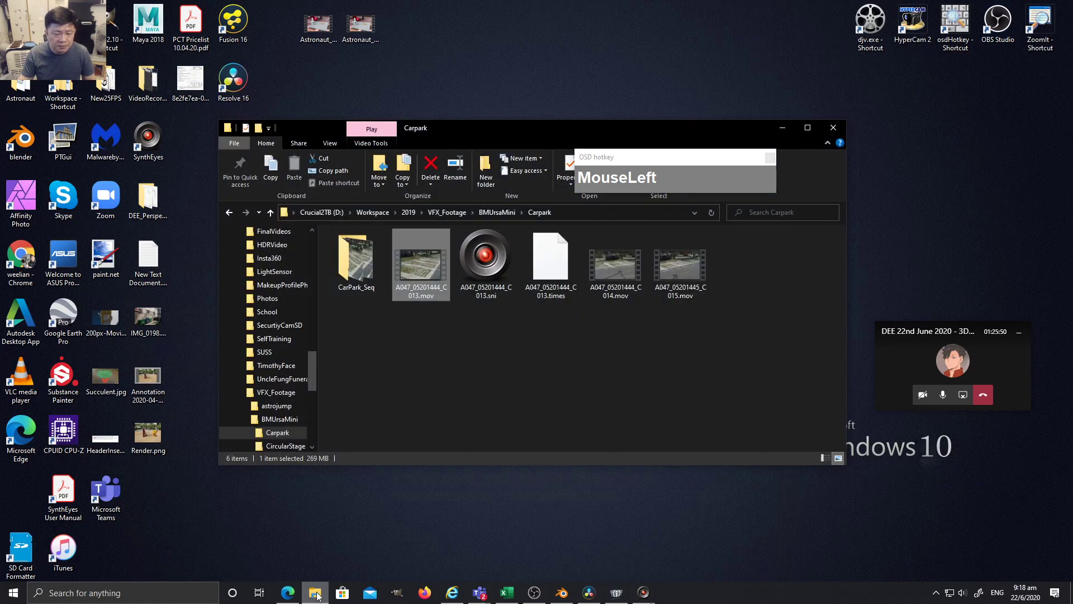
drag(316, 350, 317, 304)
scroll(271, 304, up, 5)
click(267, 294)
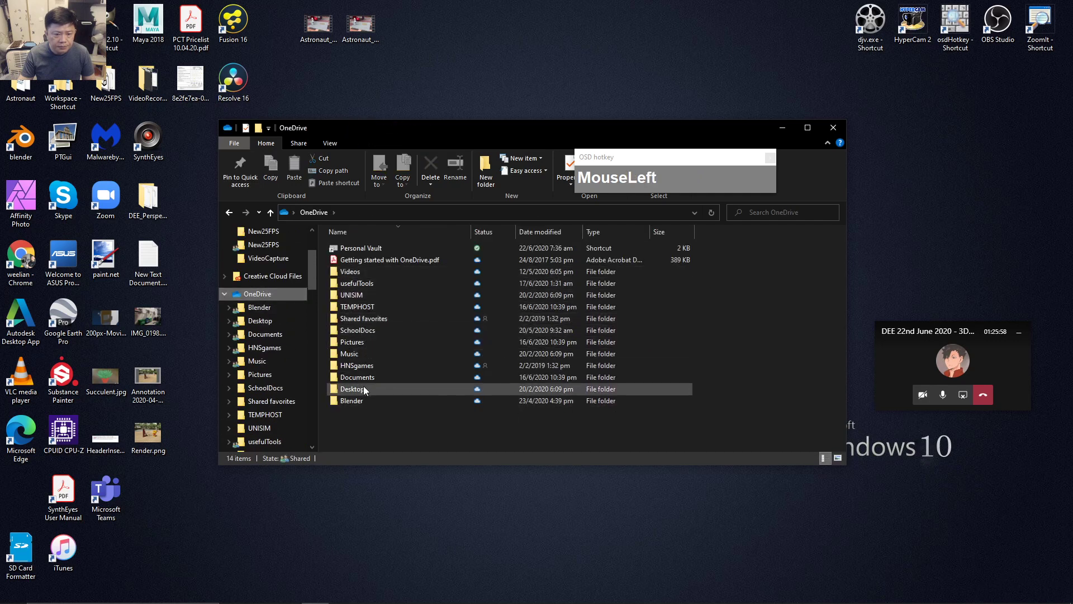
Go into usefulTools > DJV-2.0.8-win64 > bin and launch djv.exe.
double_click(360, 282)
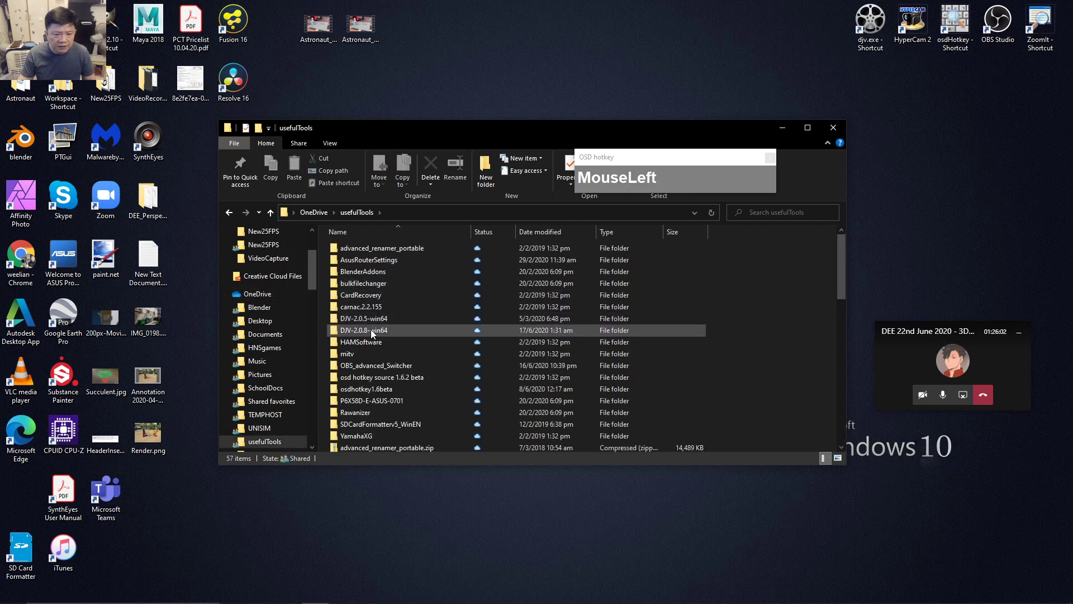
double_click(369, 330)
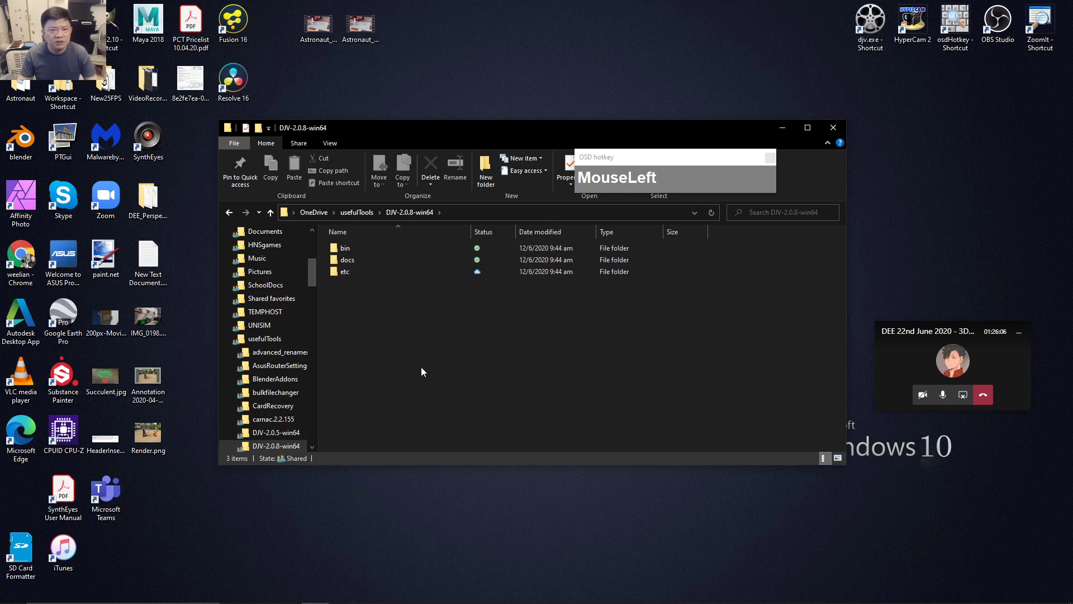
double_click(335, 250)
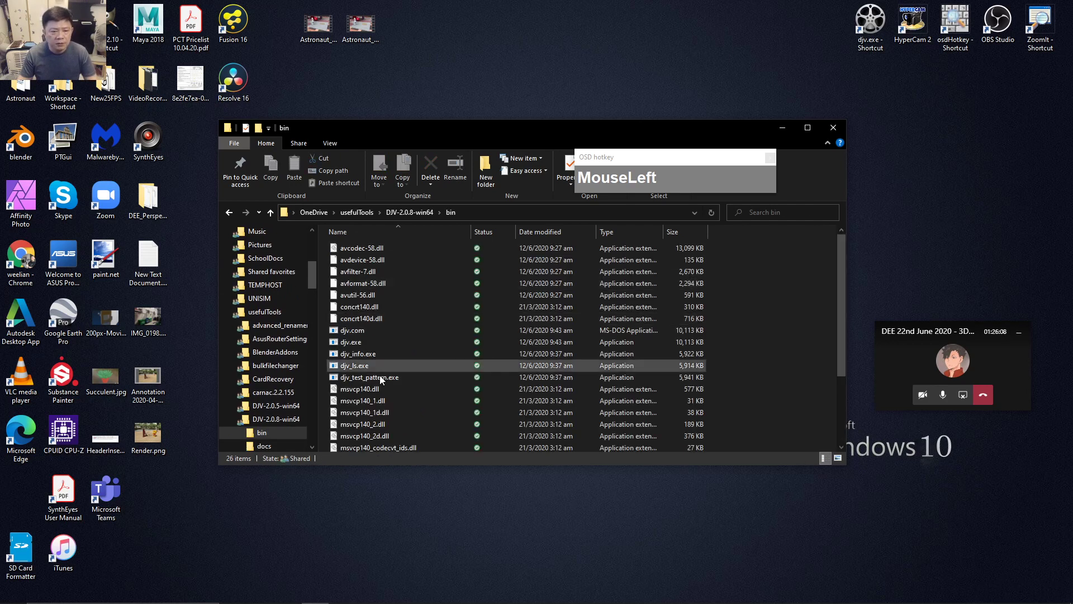
scroll(391, 360, down, 1)
scroll(394, 374, up, 2)
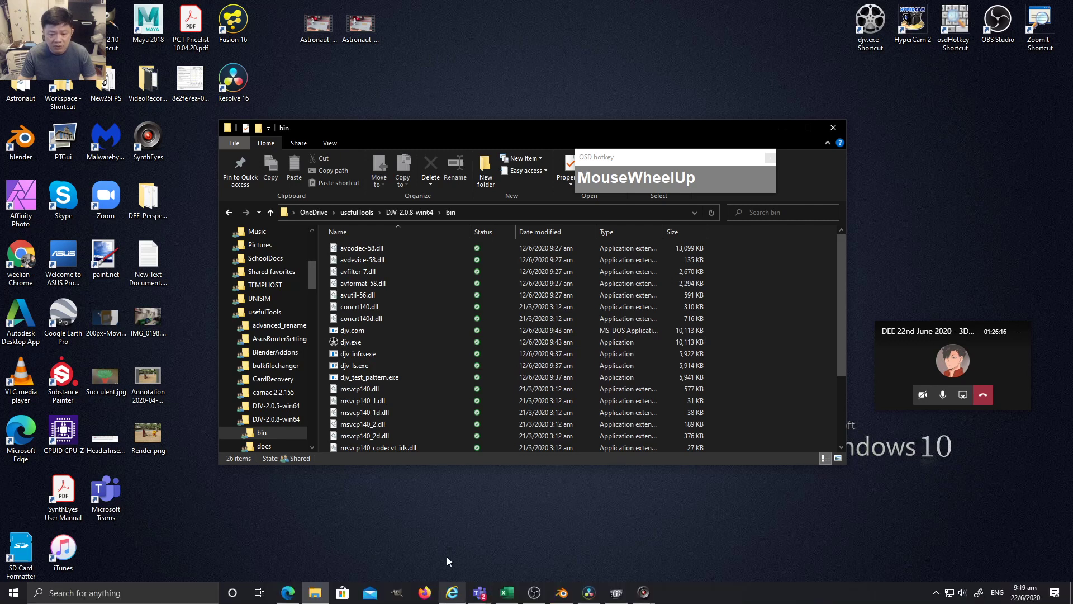
double_click(348, 342)
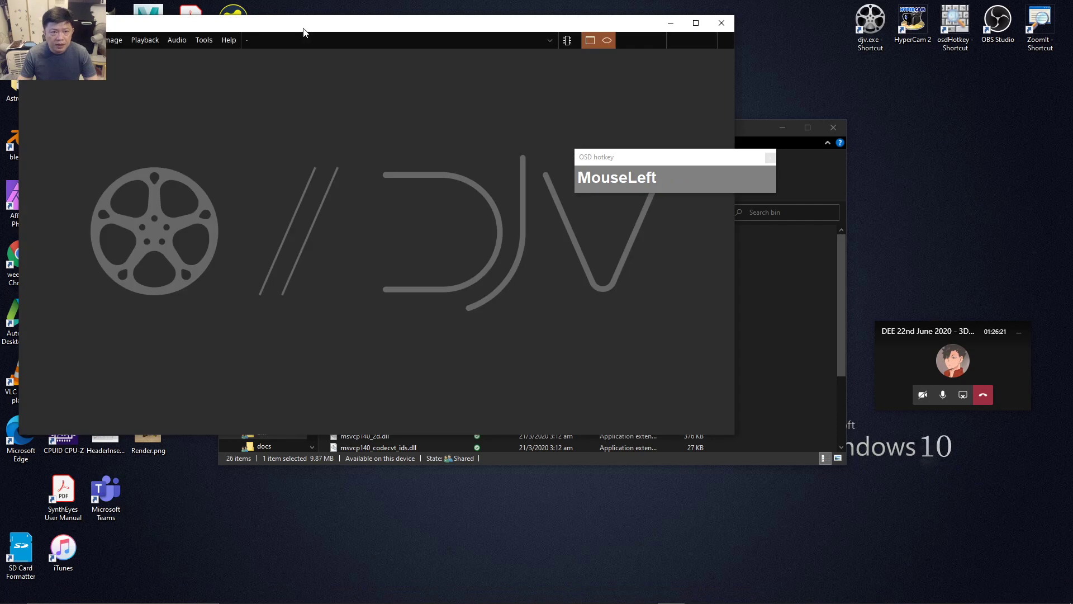
Position the newly opened DJV window on screen and check its File menu.
drag(302, 28, 396, 85)
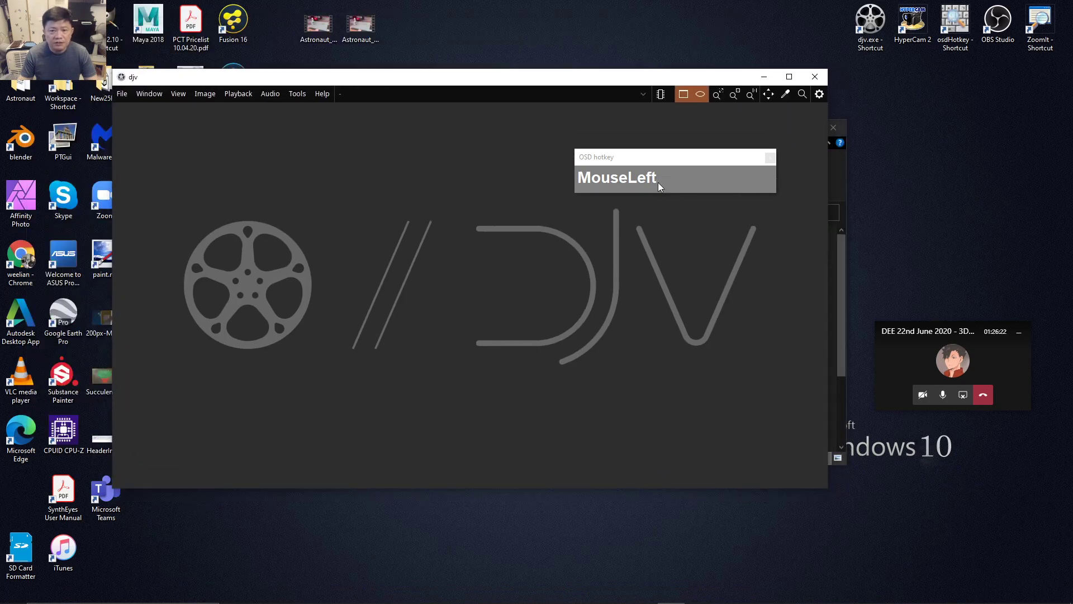
drag(662, 159, 895, 115)
drag(465, 97, 513, 102)
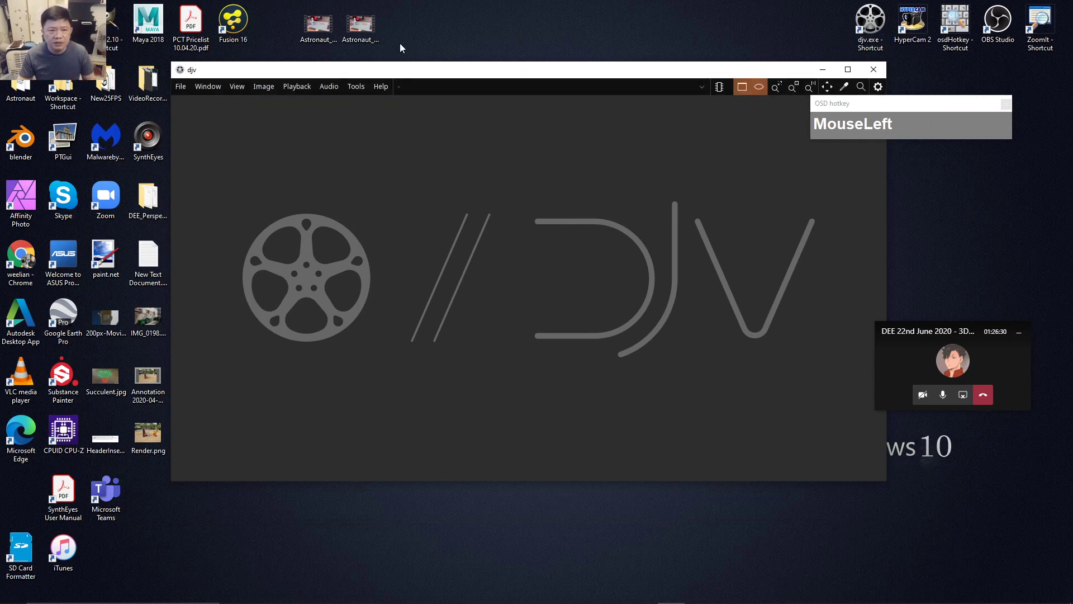
drag(257, 70, 266, 71)
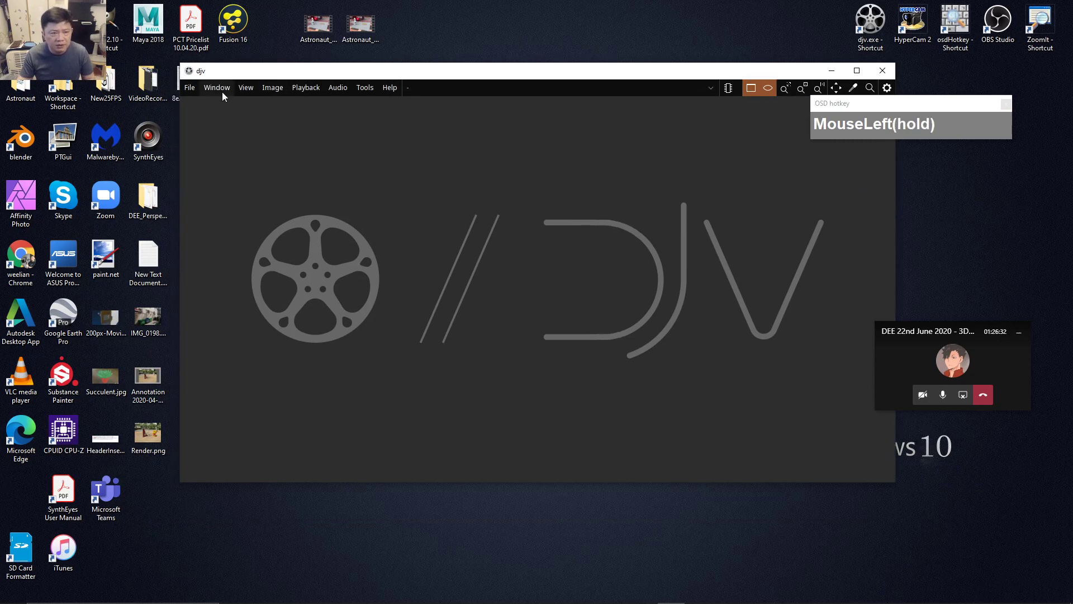
click(190, 90)
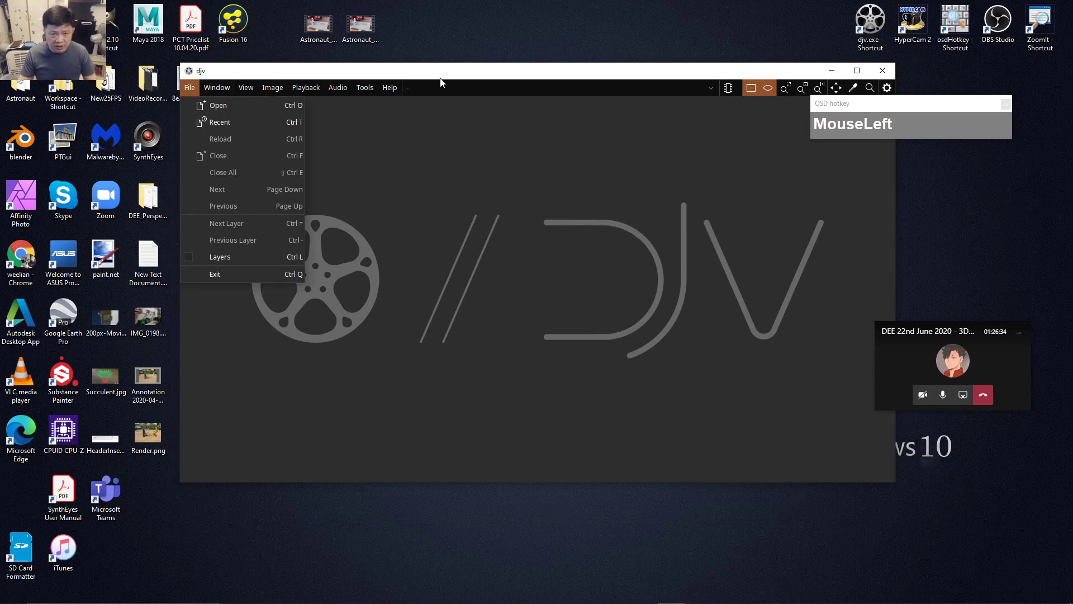
drag(440, 78, 439, 75)
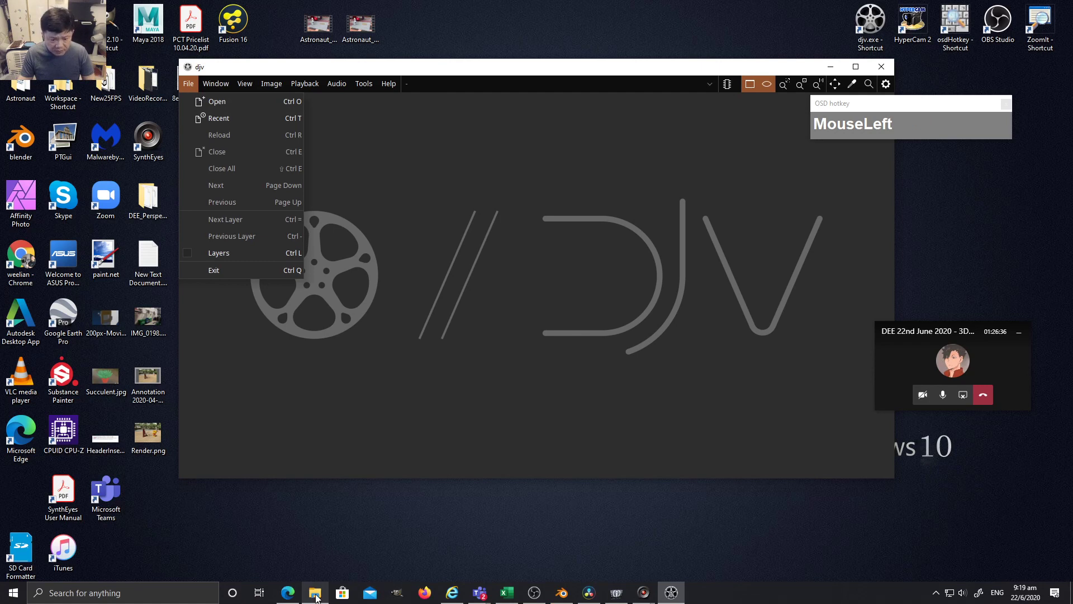
In File Explorer, open DEE\CarPark_seq and select carpark_seq0001.exr.
click(315, 594)
drag(320, 279, 311, 418)
click(271, 405)
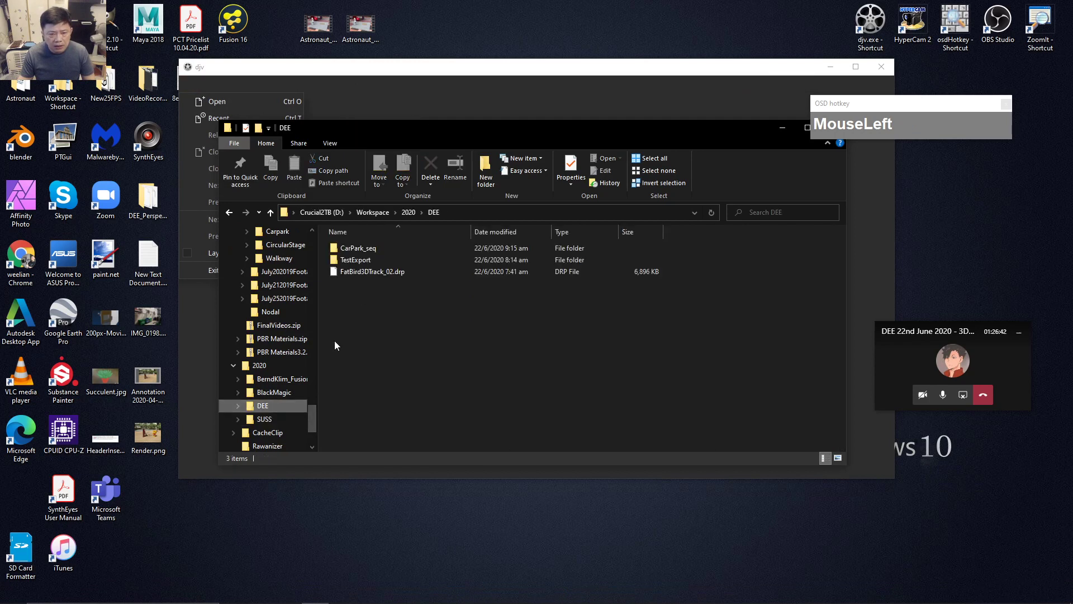
double_click(358, 250)
drag(416, 139, 690, 230)
drag(629, 349, 429, 224)
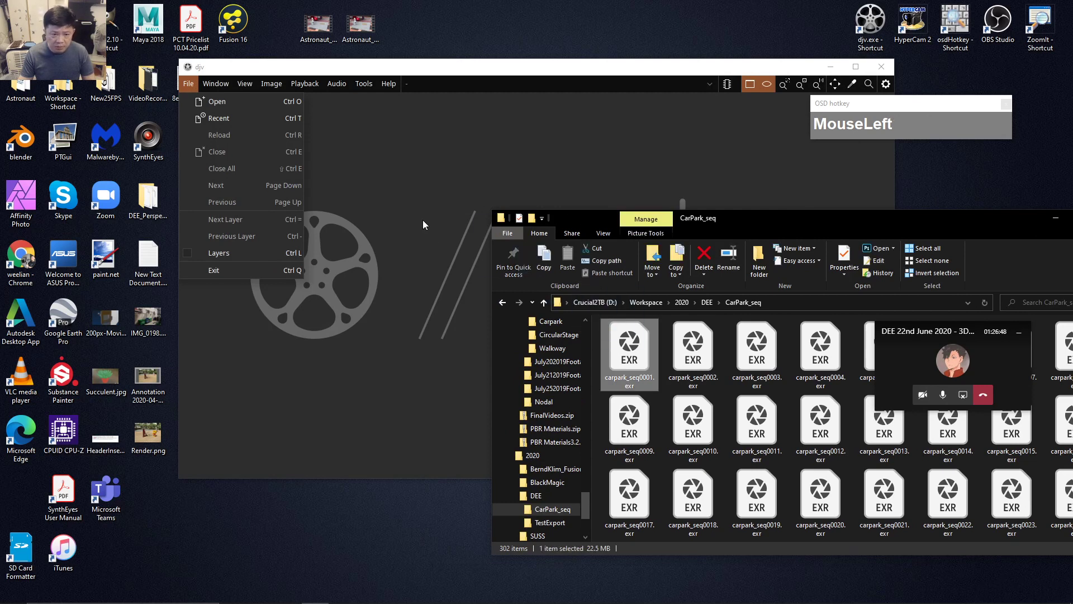
Drag the frame onto DJV to load carpark_seq0001-0302.exr, then minimize Explorer.
click(462, 147)
click(925, 230)
drag(629, 360, 425, 277)
drag(950, 220, 573, 234)
click(675, 233)
drag(550, 69, 482, 53)
Zoom the carpark image to fill the viewer and scrub forward through the sequence.
scroll(489, 301, down, 3)
scroll(566, 328, up, 1)
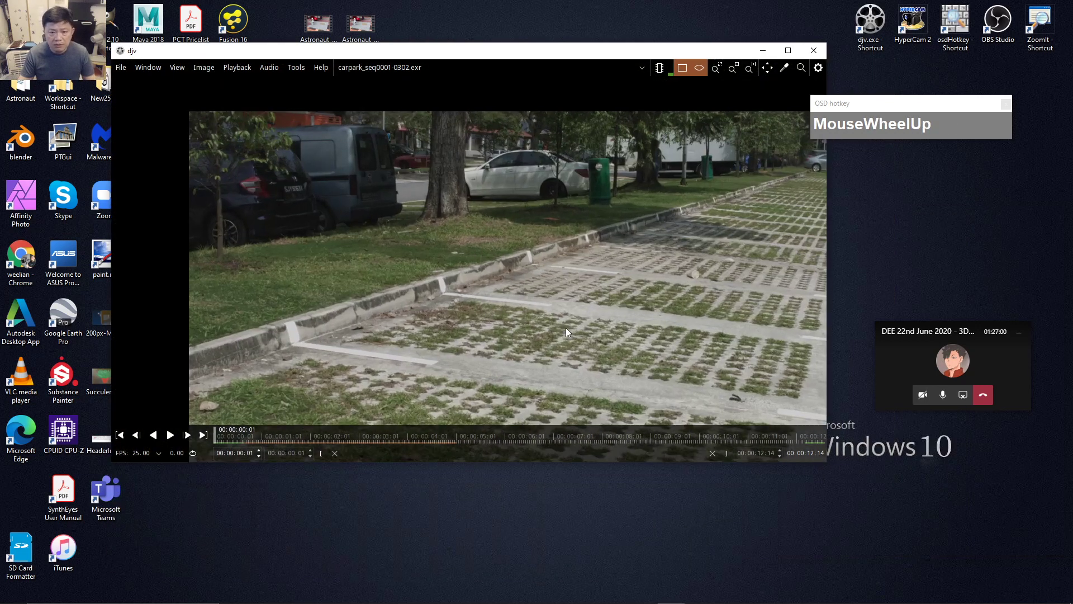
scroll(567, 324, down, 3)
drag(565, 296, 439, 245)
scroll(505, 261, up, 1)
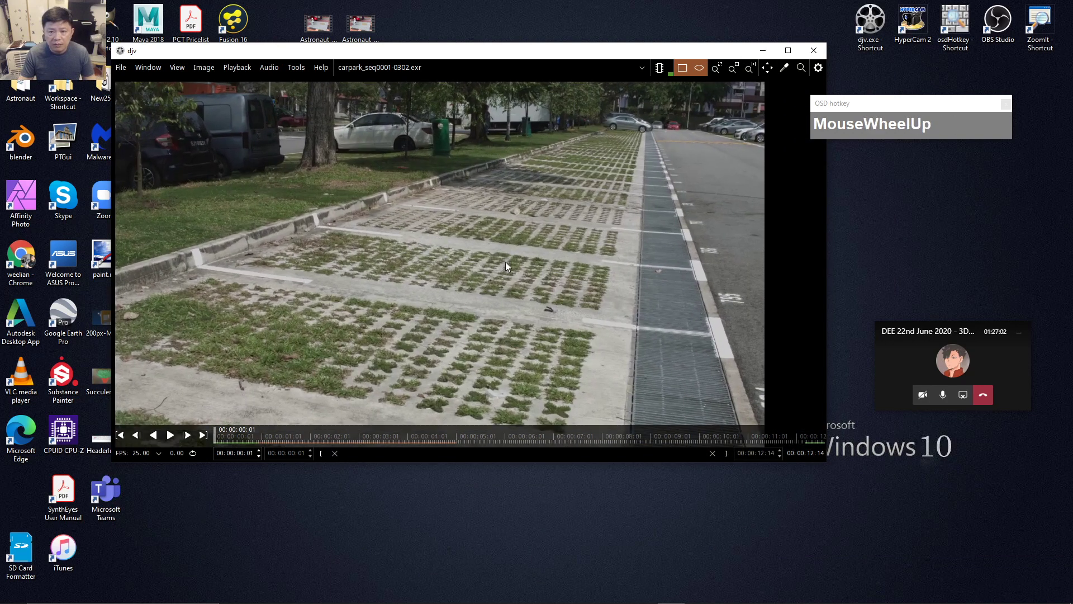
scroll(505, 262, down, 1)
click(716, 70)
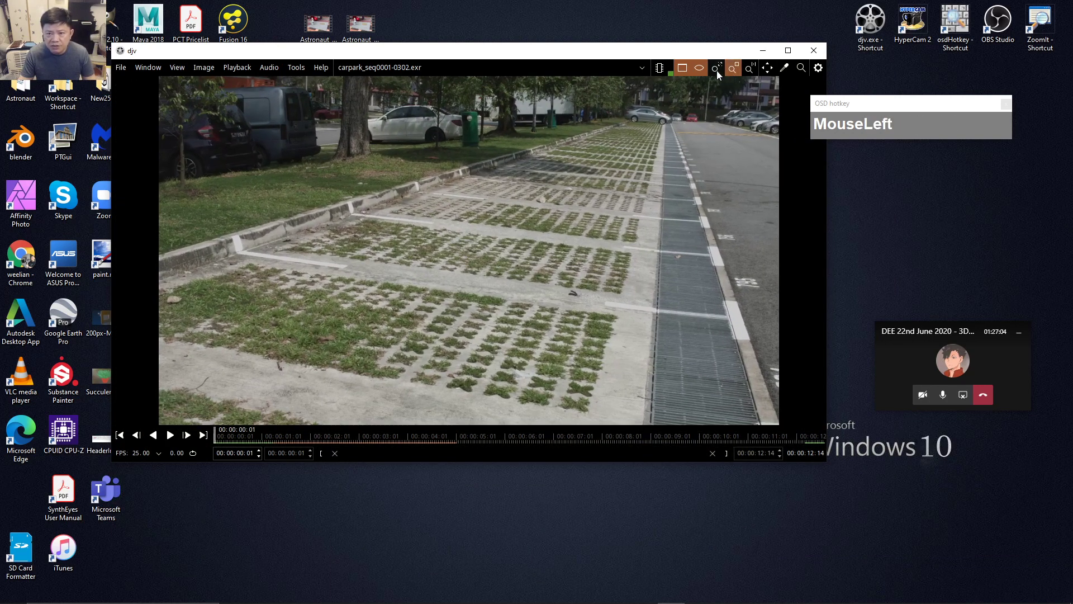
drag(224, 435, 455, 440)
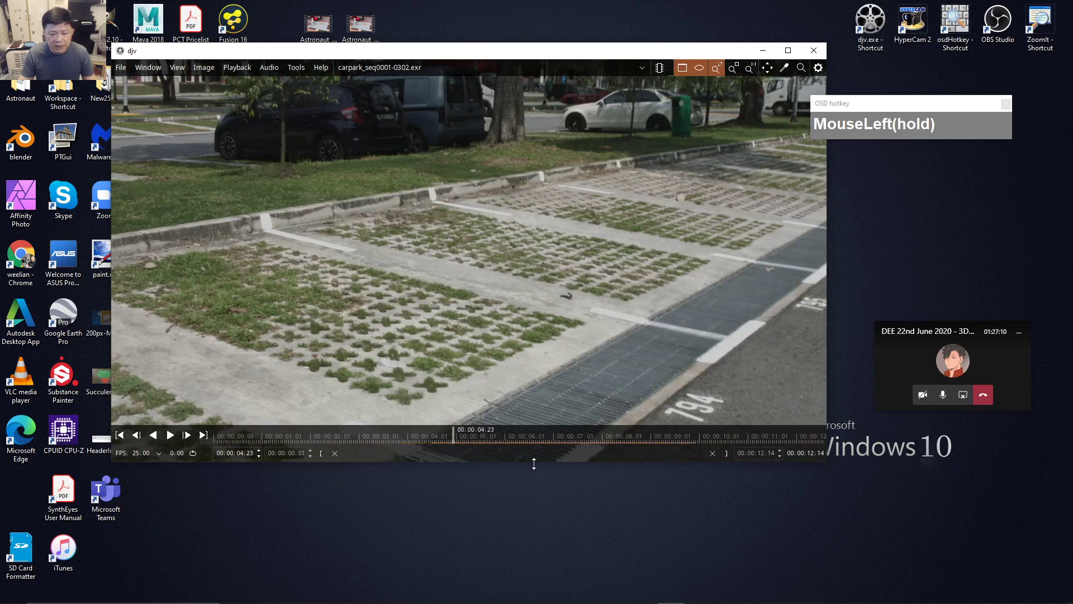
Make the DJV window taller, then play the sequence from the first frame and stop it.
drag(534, 464, 531, 543)
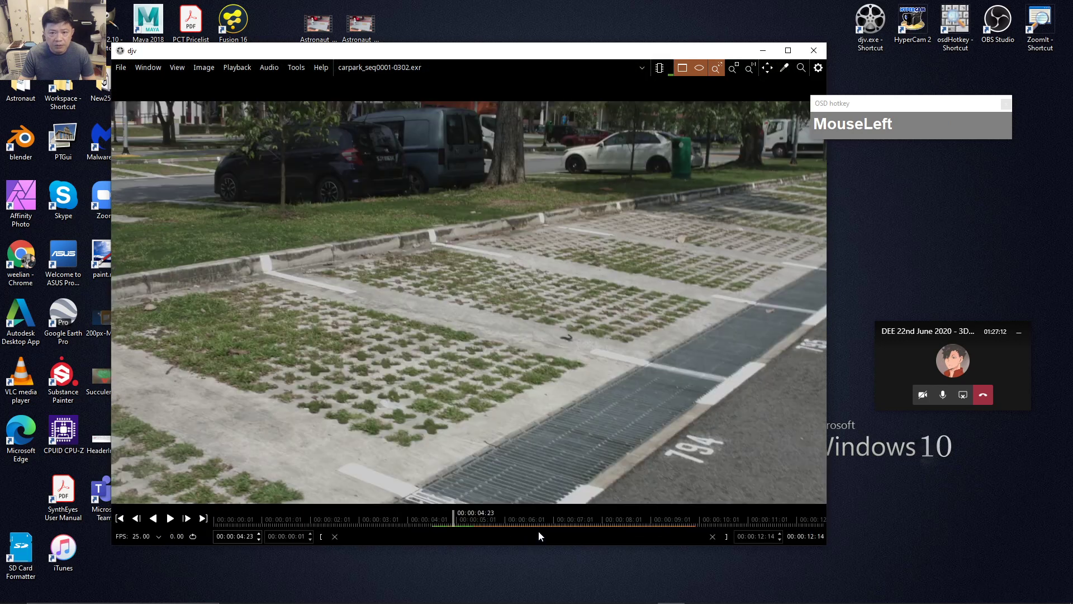
click(219, 519)
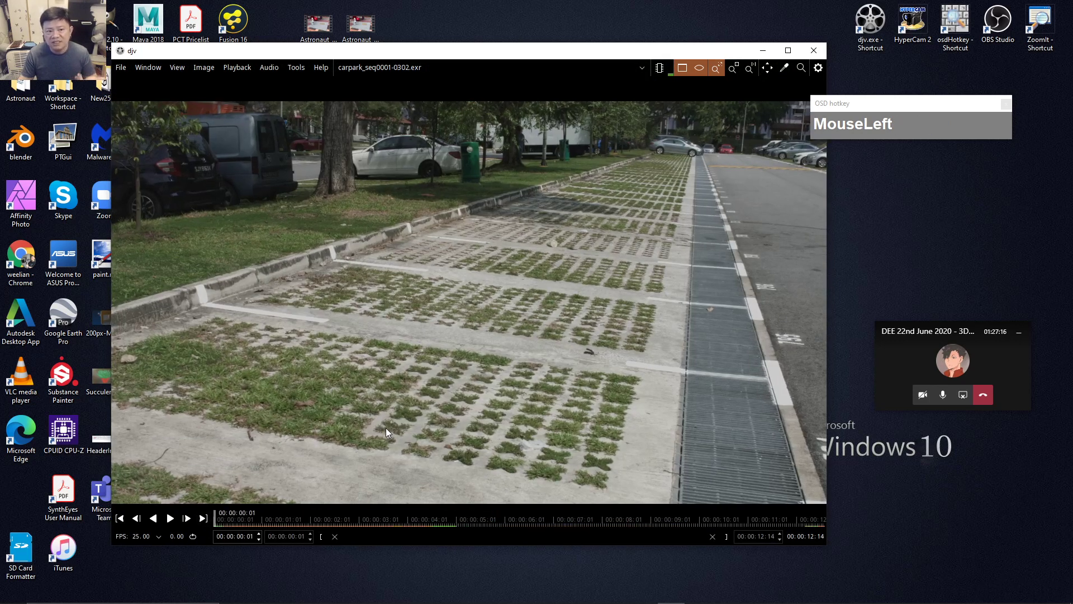
click(169, 519)
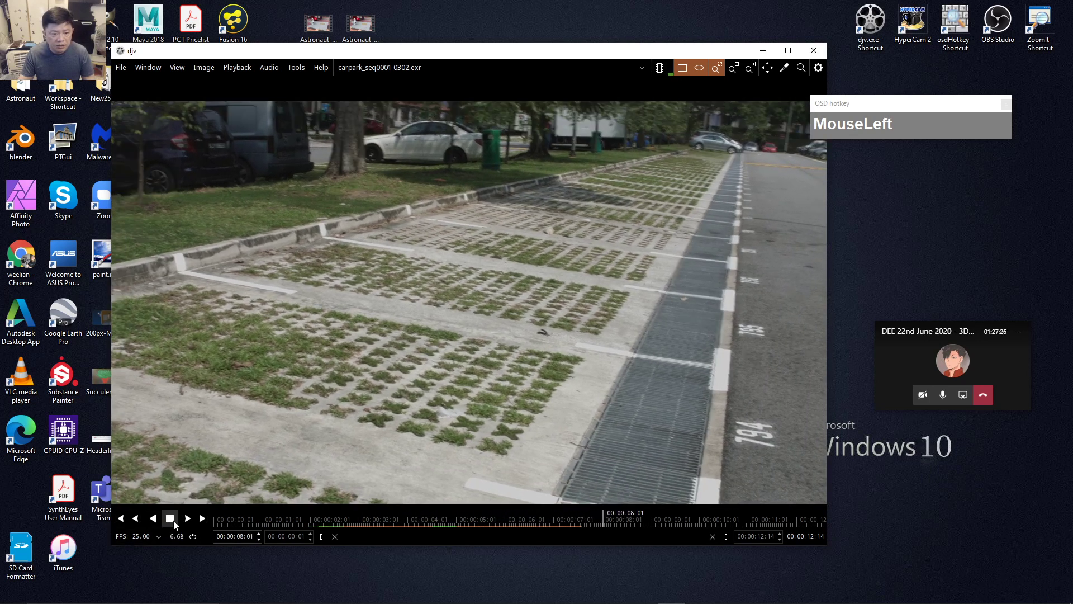
click(170, 519)
Raise DJV's memory cache setting to 8 GB.
click(660, 67)
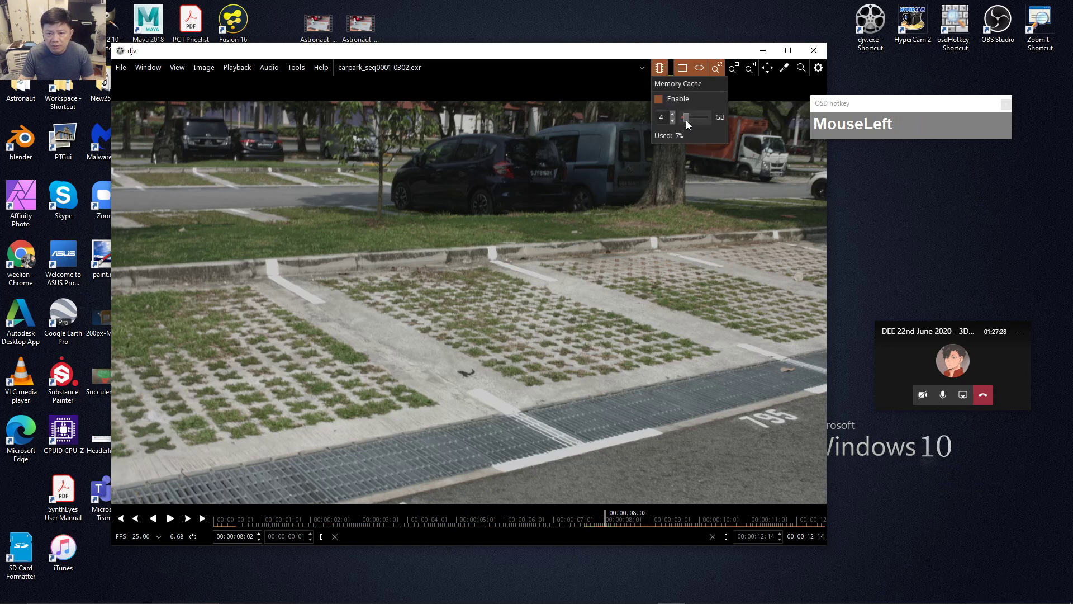
drag(689, 120, 690, 120)
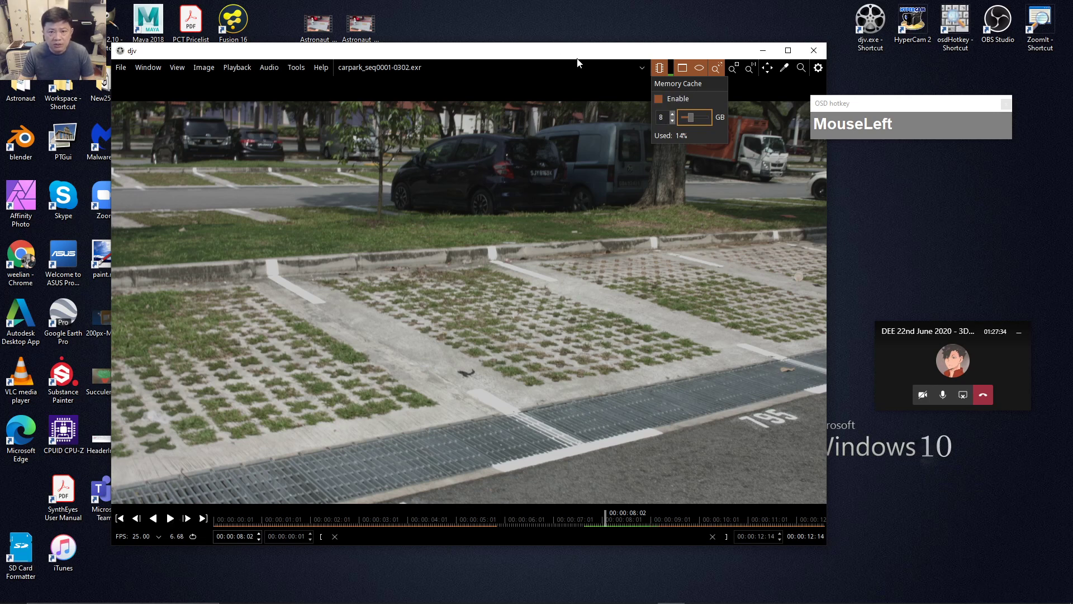
drag(578, 59, 563, 42)
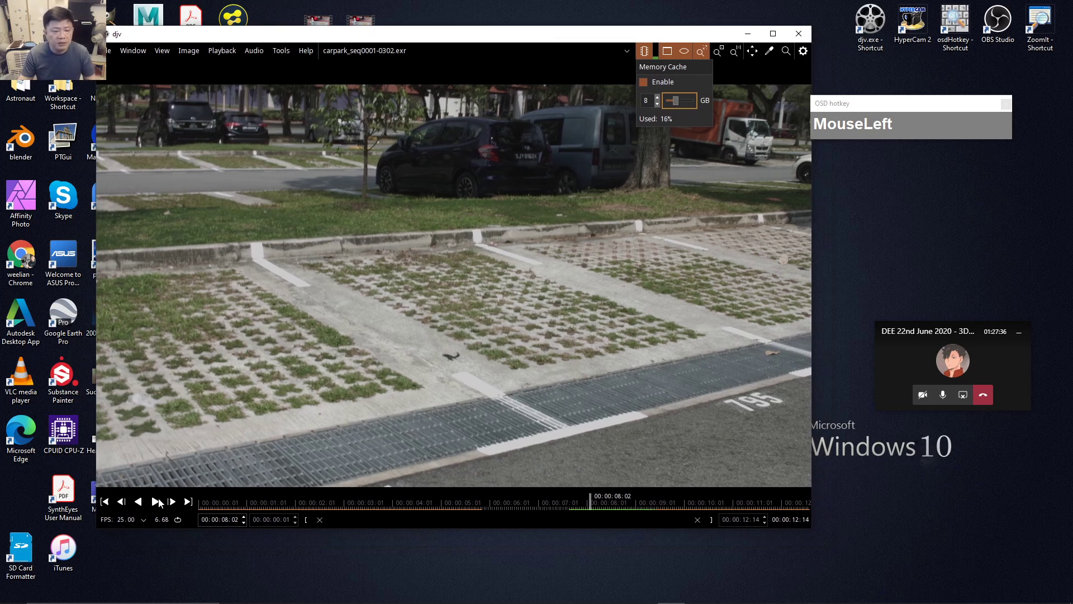
click(159, 503)
Replay the carpark sequence from the start, return to the first frame, and close DJV.
drag(288, 503, 190, 504)
click(155, 504)
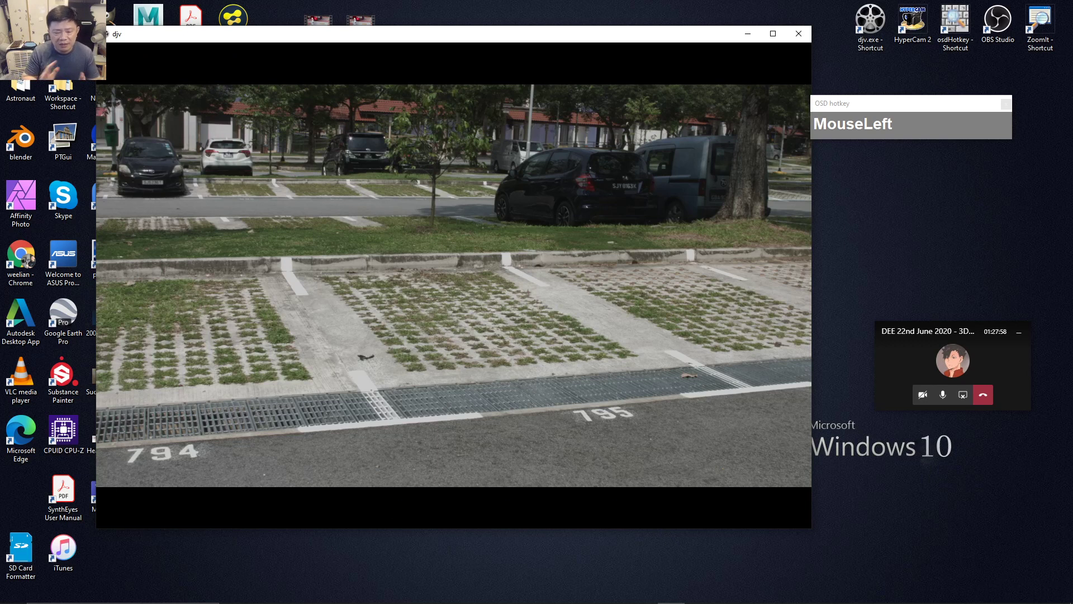
drag(457, 40, 556, 41)
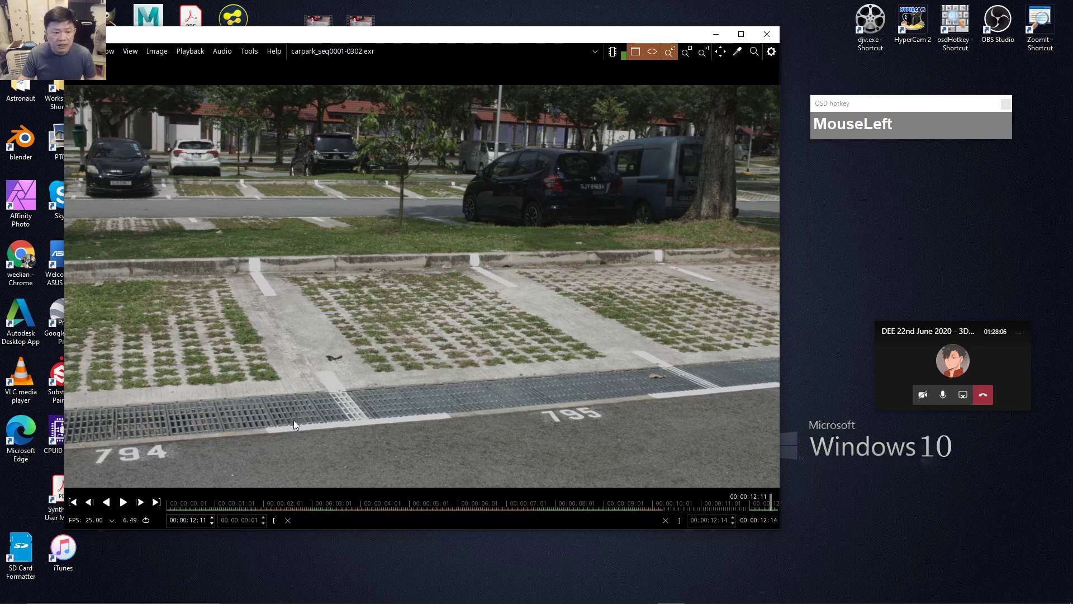
drag(216, 493, 180, 501)
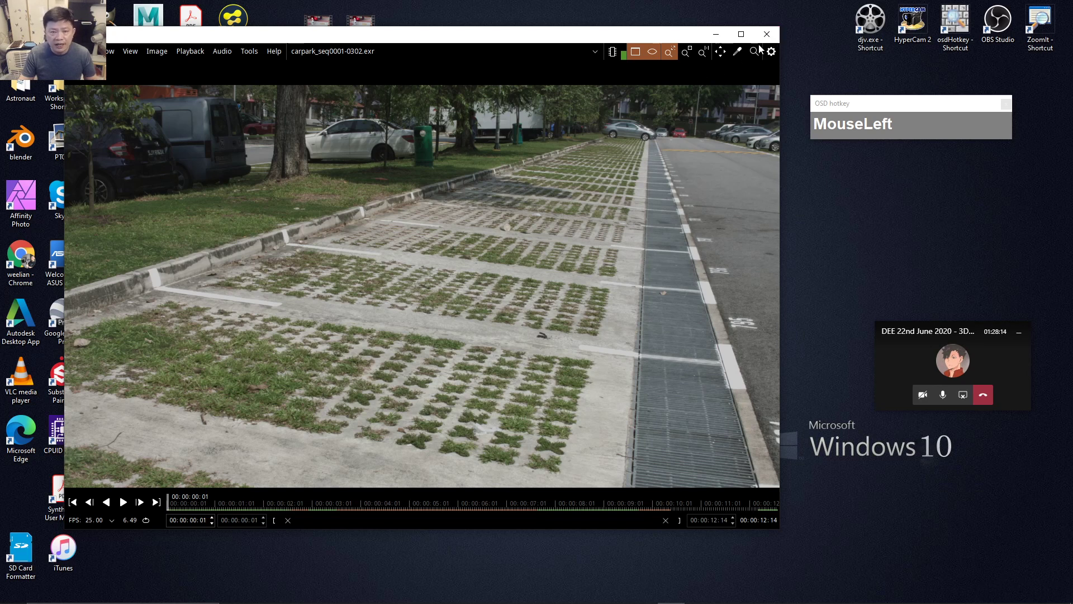
click(766, 39)
Restore Resolve and delete the carpark_seq.exr Saver node from the Fusion node graph.
mouse_move(498, 602)
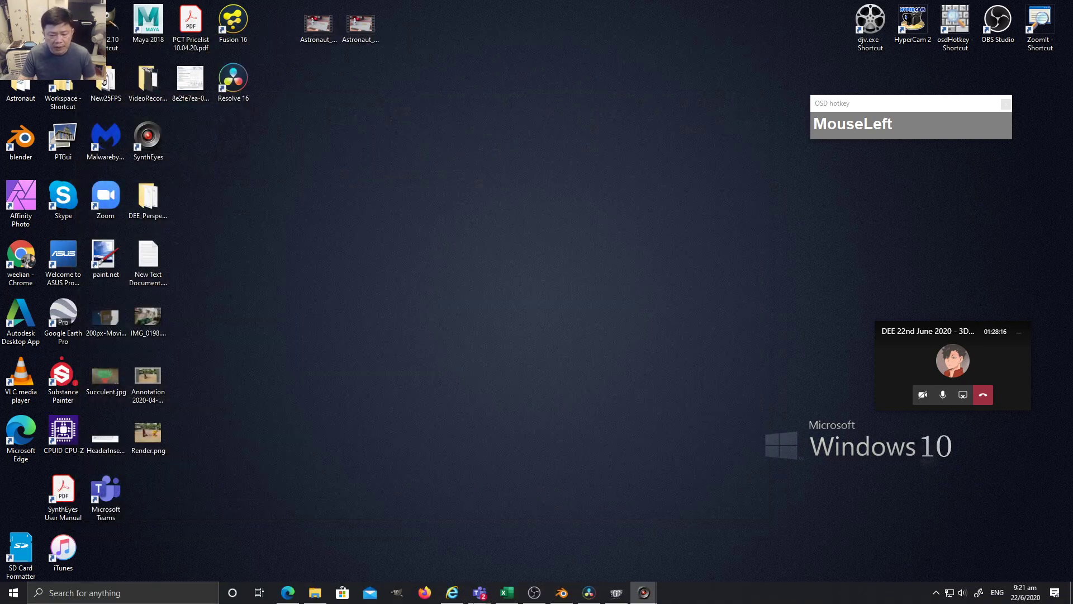
mouse_move(588, 598)
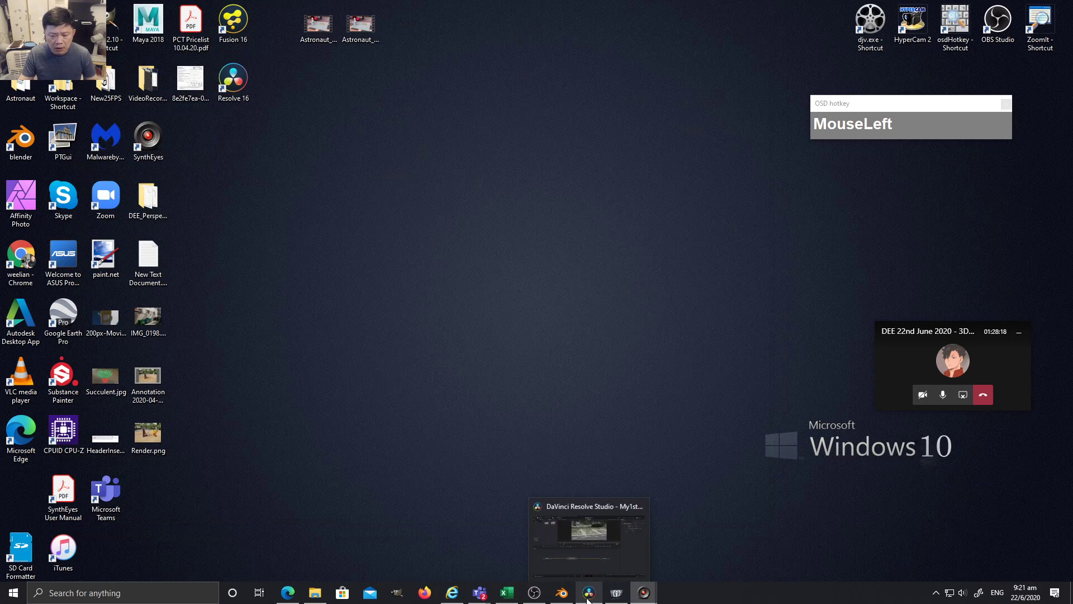
click(596, 544)
middle_click(498, 487)
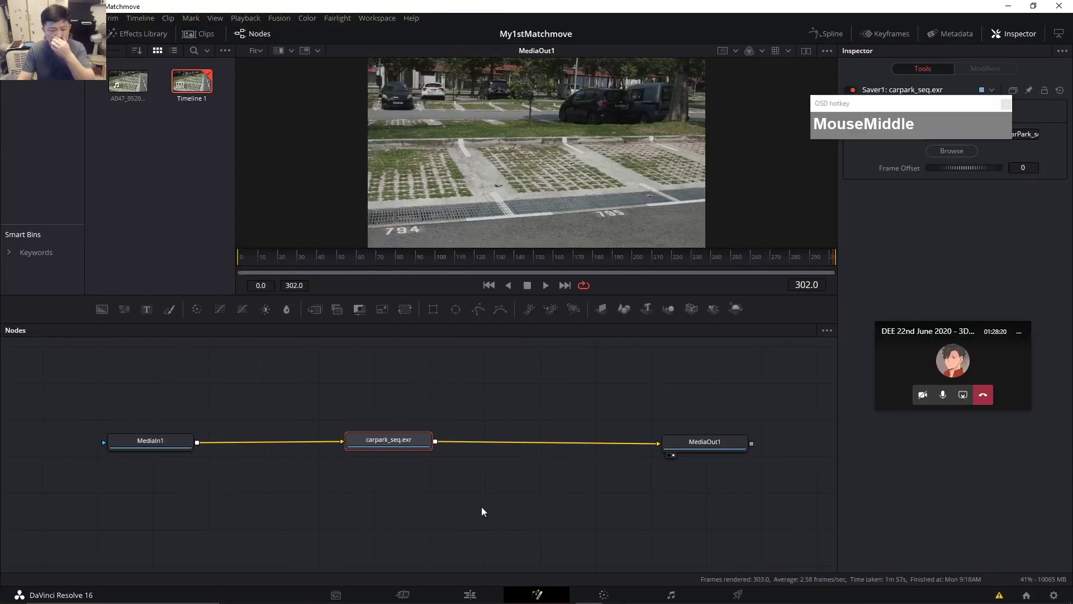
drag(377, 400, 414, 476)
key(Delete)
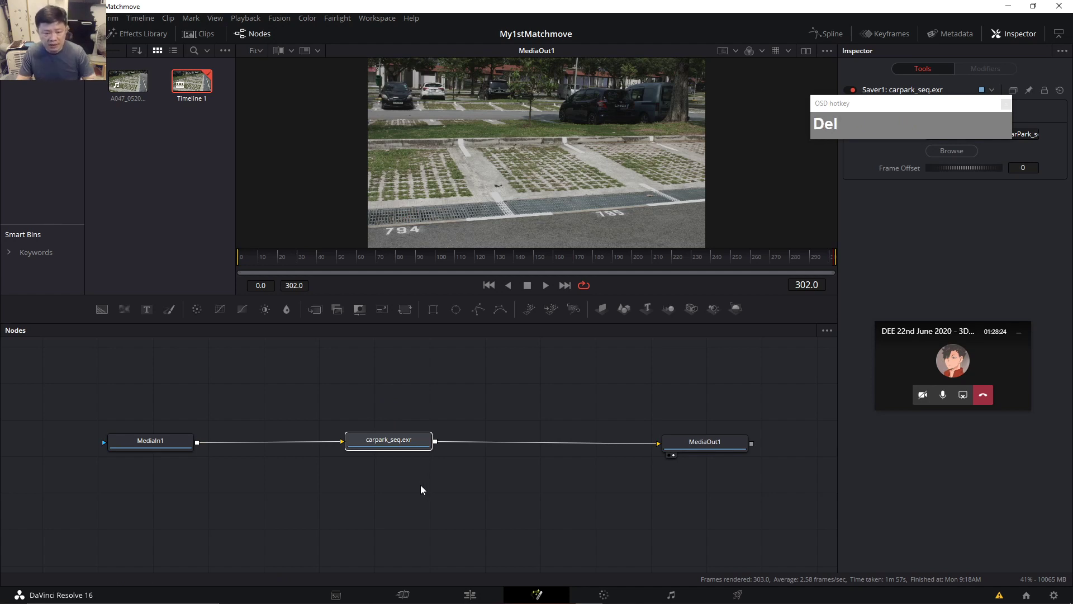
Select MediaOut1, then go to the Edit page and select the old timeline clip.
drag(720, 438, 715, 434)
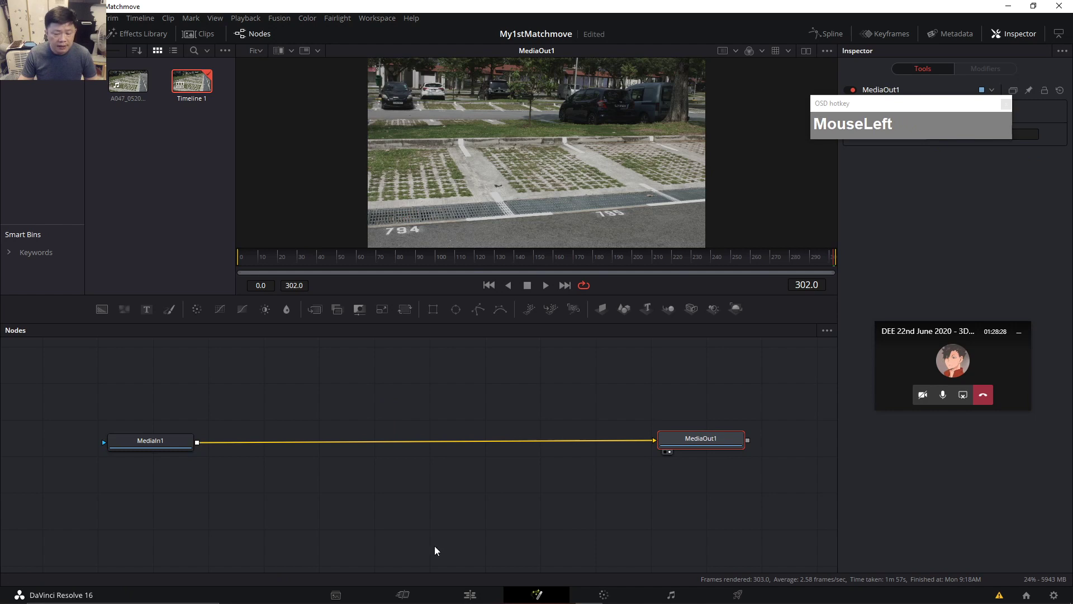
click(476, 597)
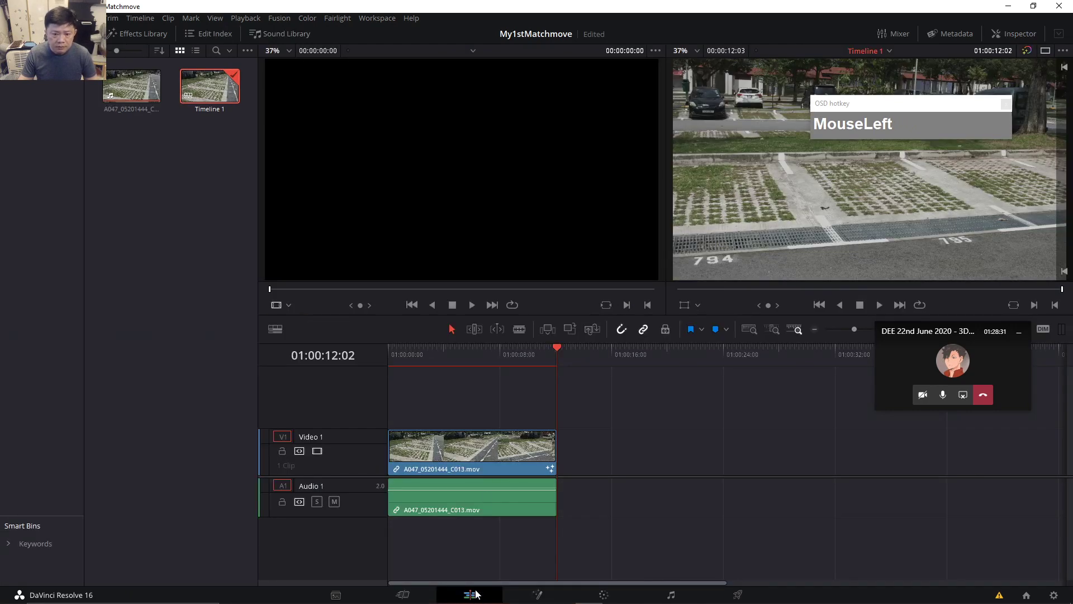
click(478, 447)
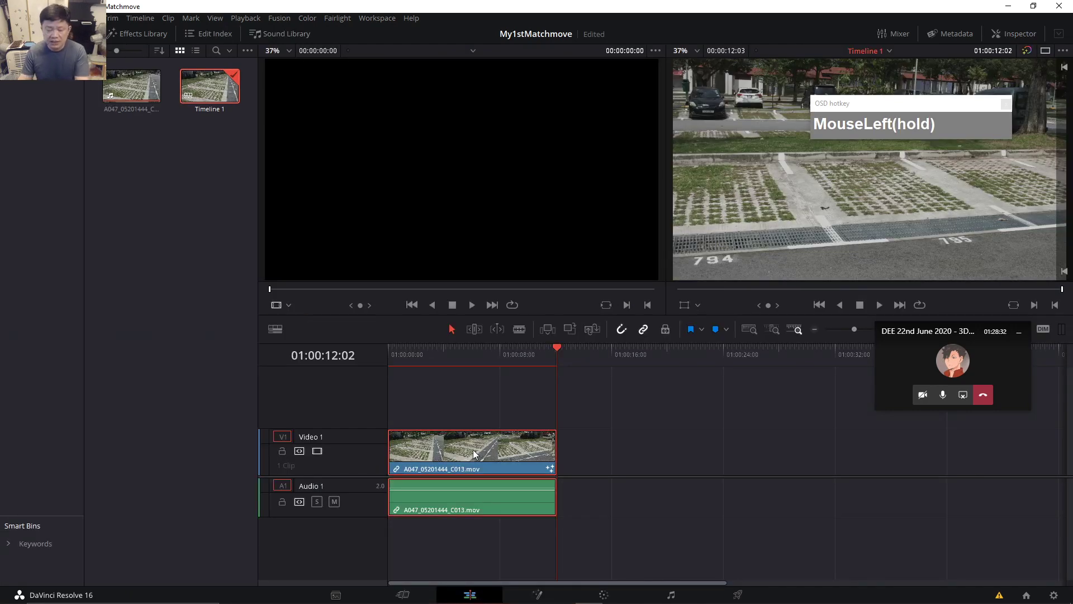
Delete the old .mov clip from Timeline 1 and expand the 2020 folder in media storage.
key(Delete)
click(188, 215)
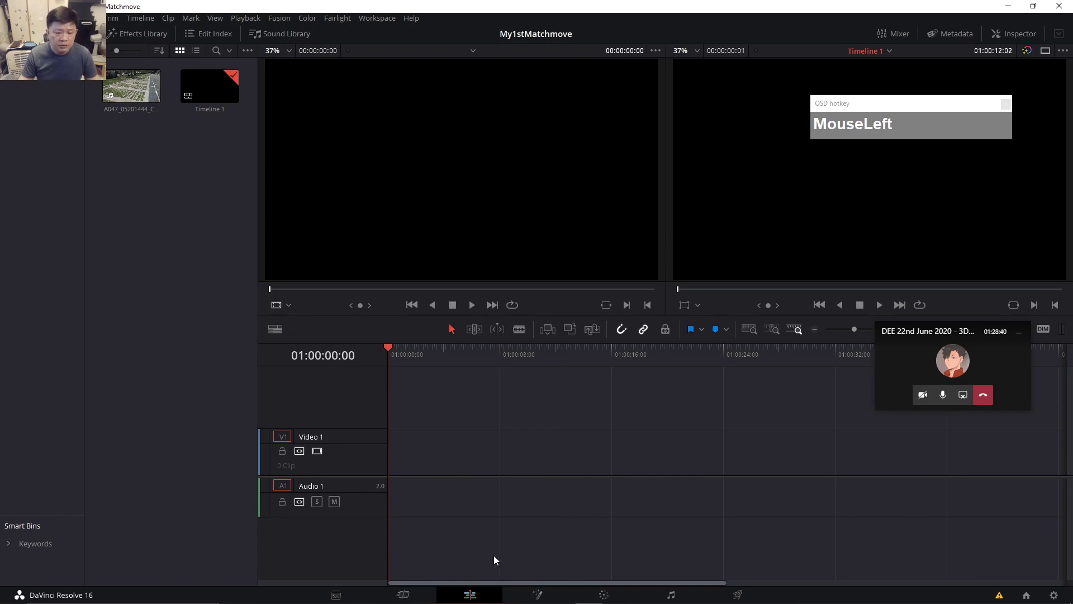
click(337, 596)
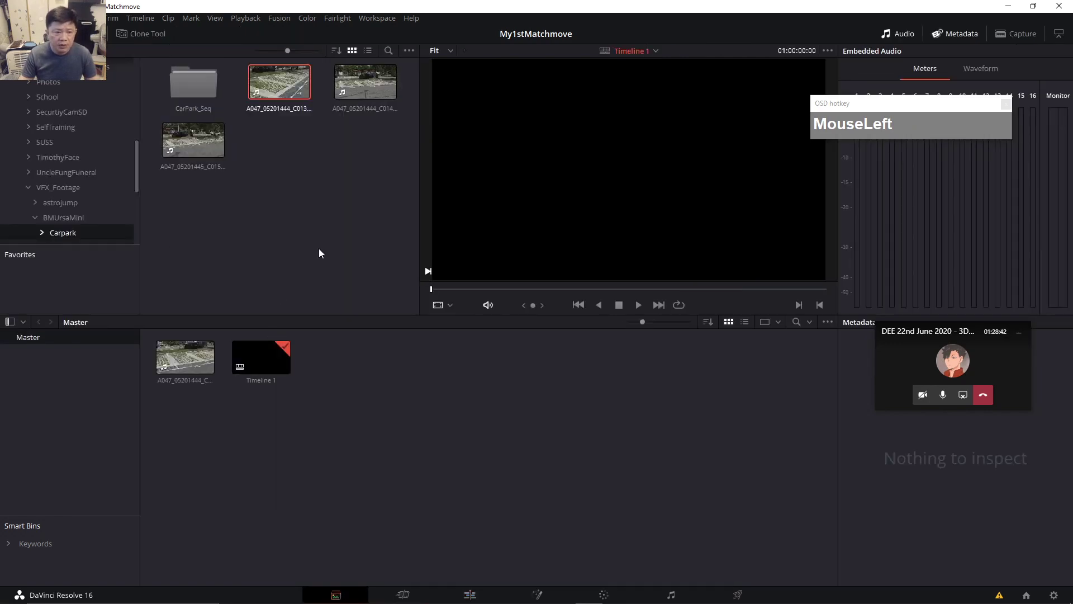
click(320, 251)
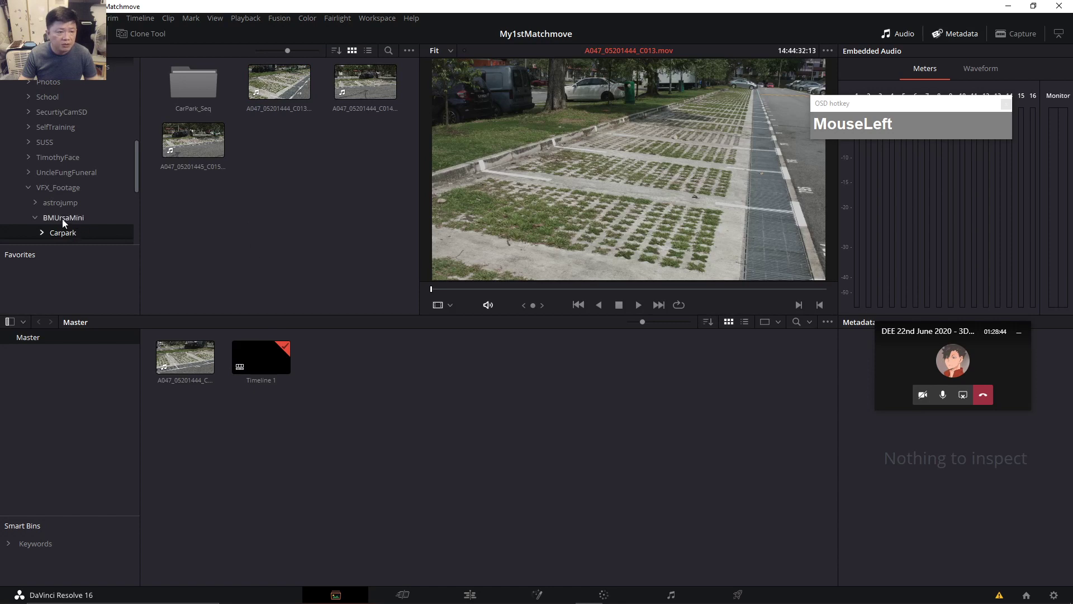
scroll(73, 159, up, 1)
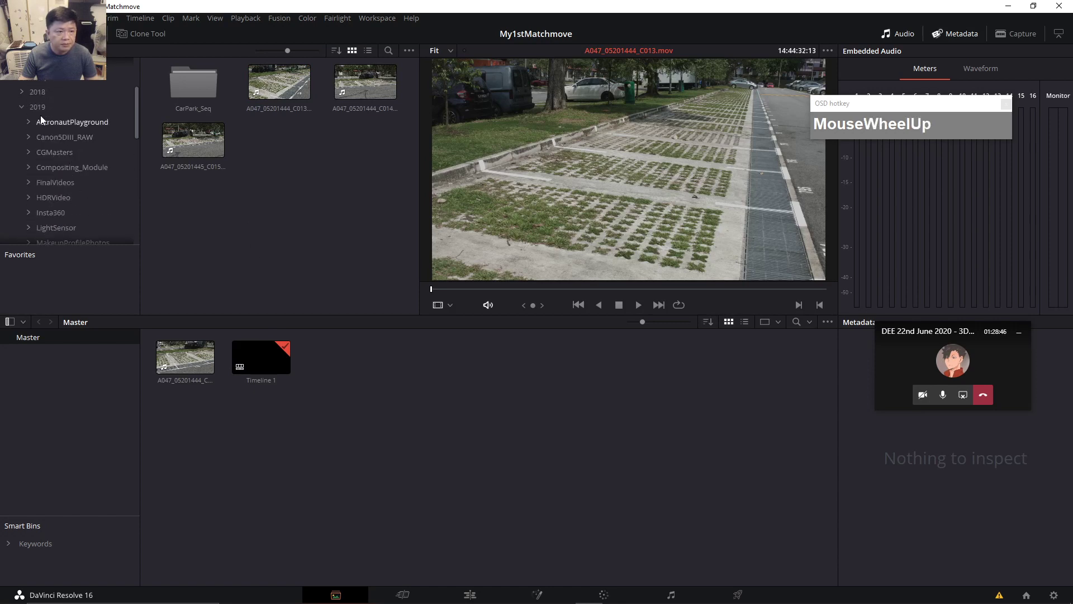
click(20, 107)
click(21, 106)
click(37, 168)
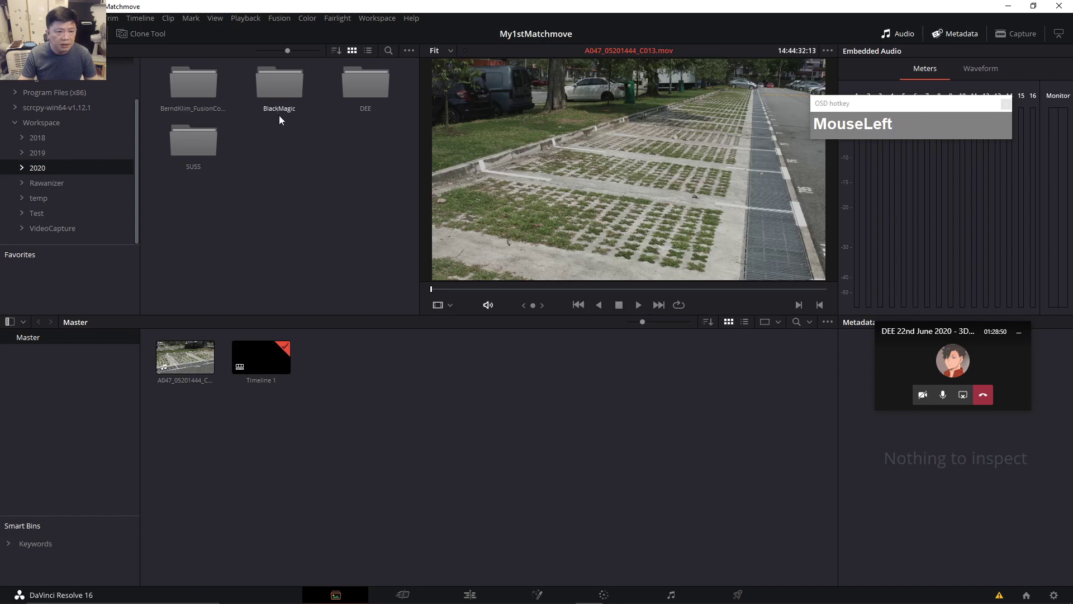
Open DEE > CarPark_seq and add carpark_seq[0001-0302].exr to the Master bin.
double_click(363, 92)
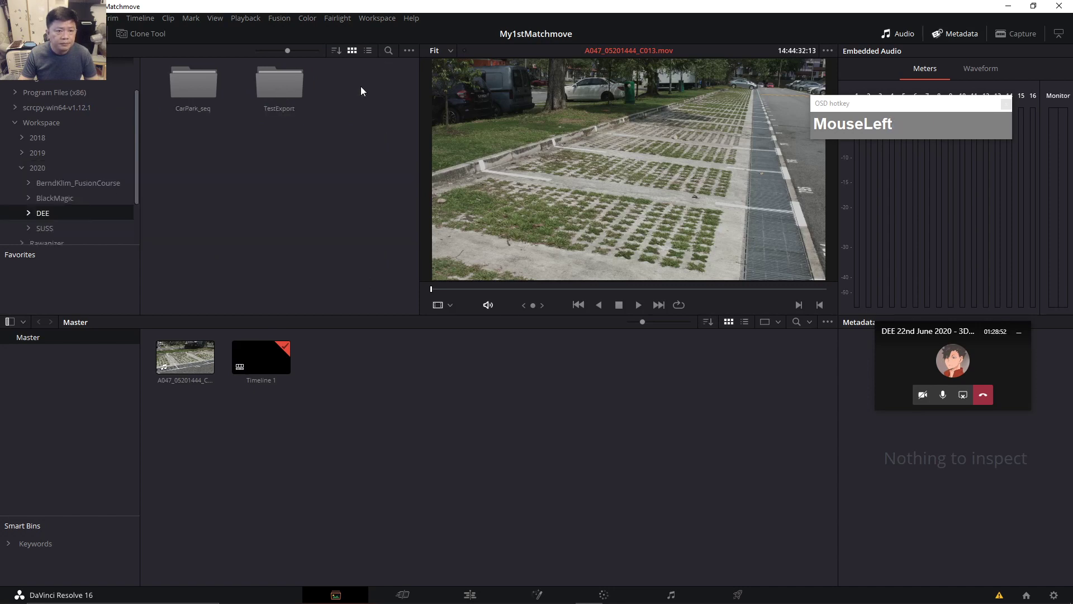
double_click(193, 88)
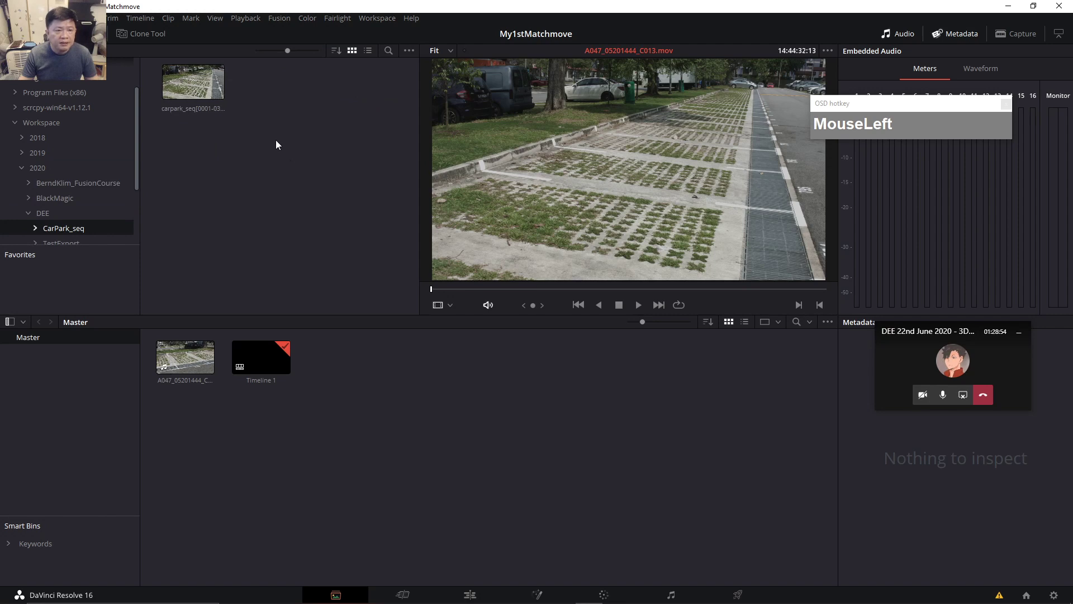
click(196, 99)
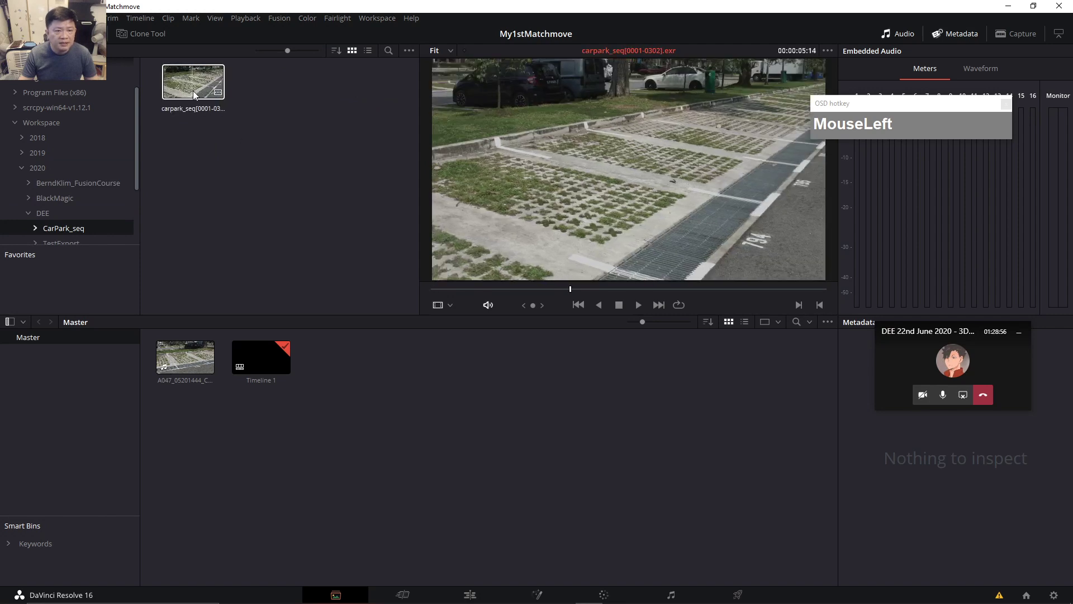
drag(194, 92, 296, 441)
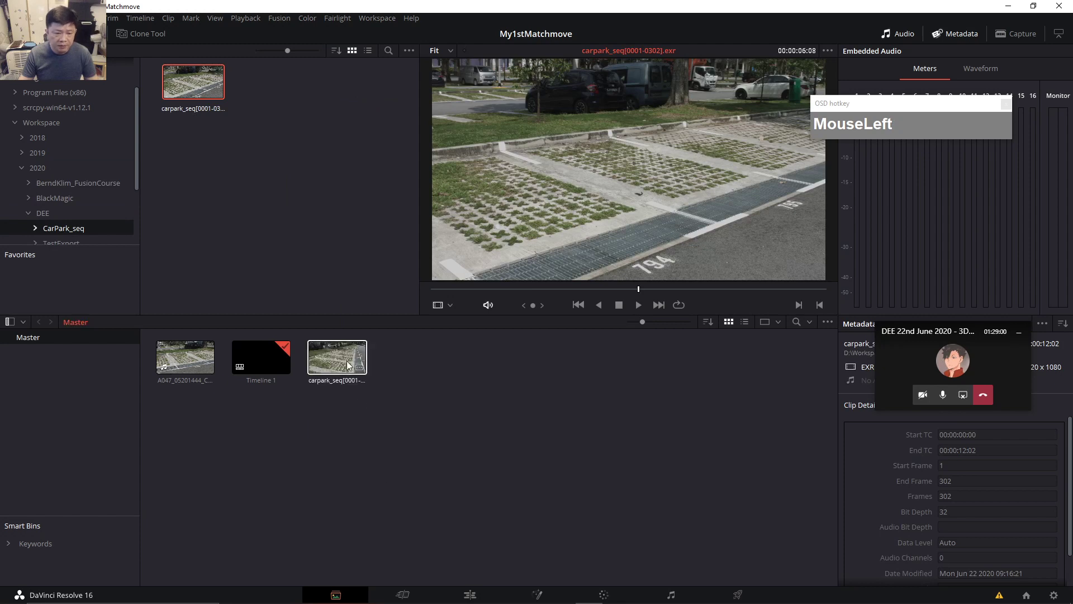
click(347, 359)
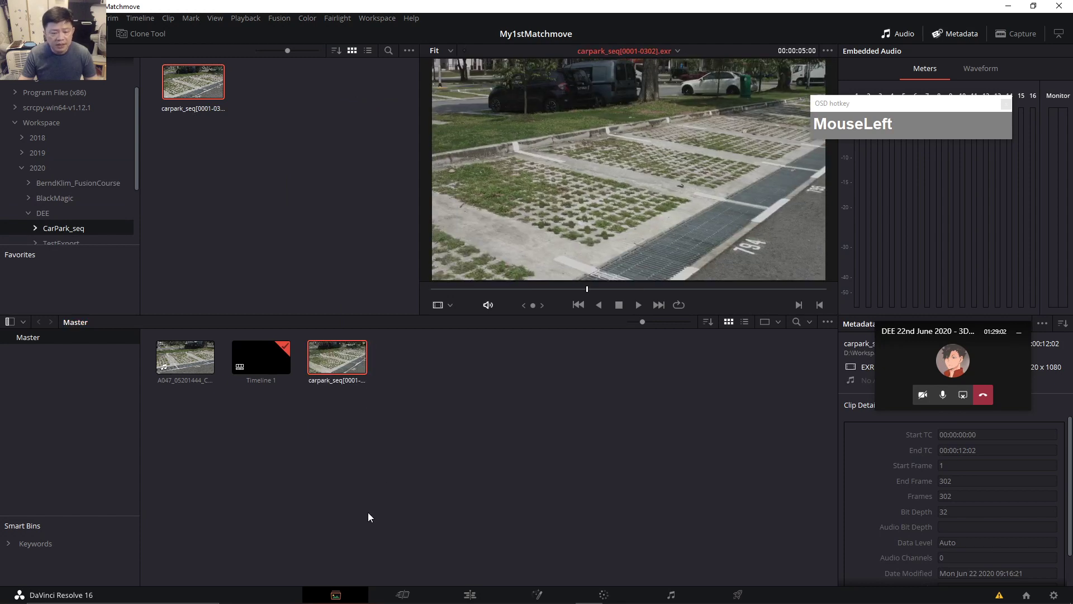
click(403, 595)
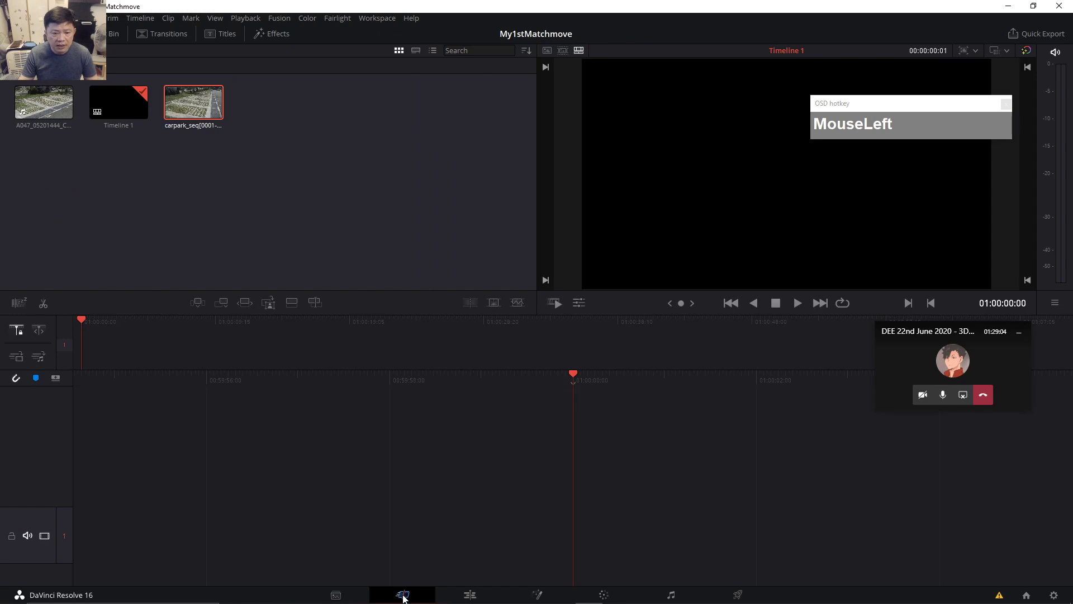
Place the carpark_seq EXR clip on Timeline 1 and scrub it to about 5 seconds.
drag(206, 107, 207, 354)
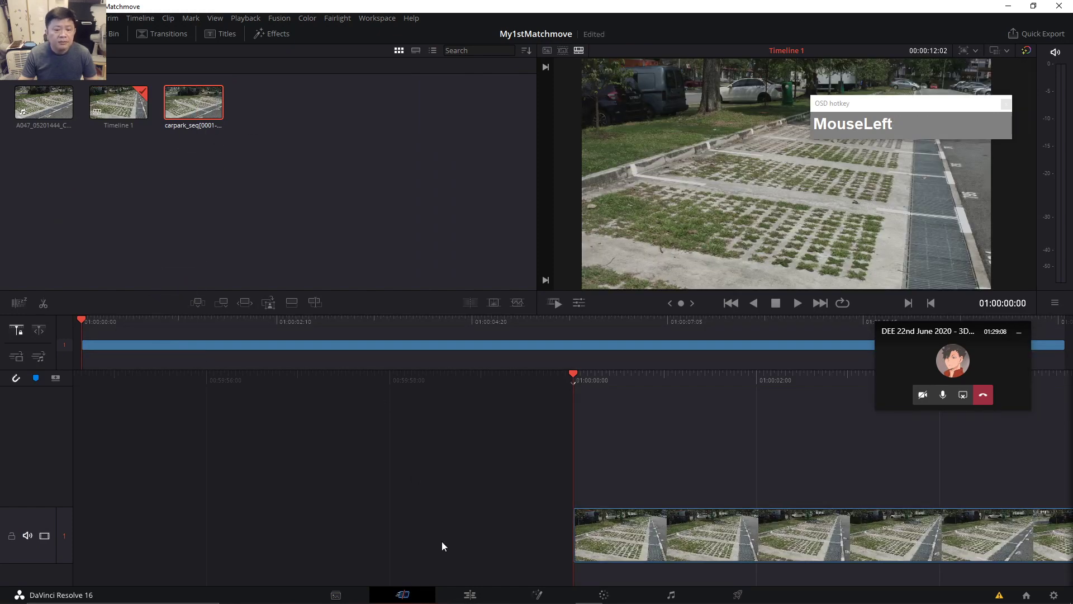
click(471, 595)
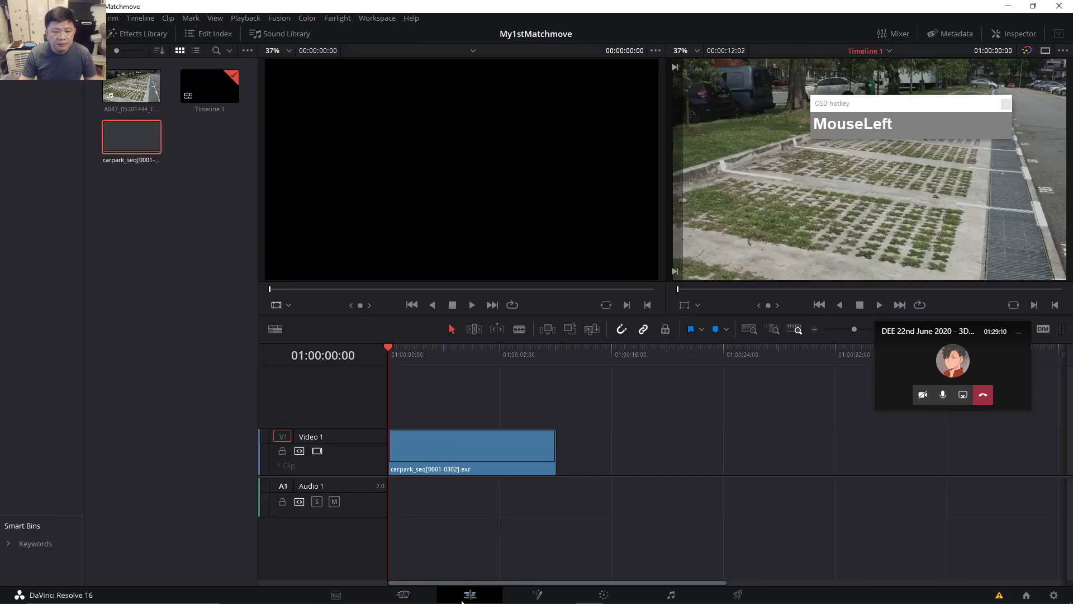
mouse_move(394, 350)
mouse_down()
mouse_move(469, 363)
mouse_move(388, 364)
mouse_up()
Play the timeline back, return the playhead to around 4 seconds, and open the clip in Fusion.
click(879, 305)
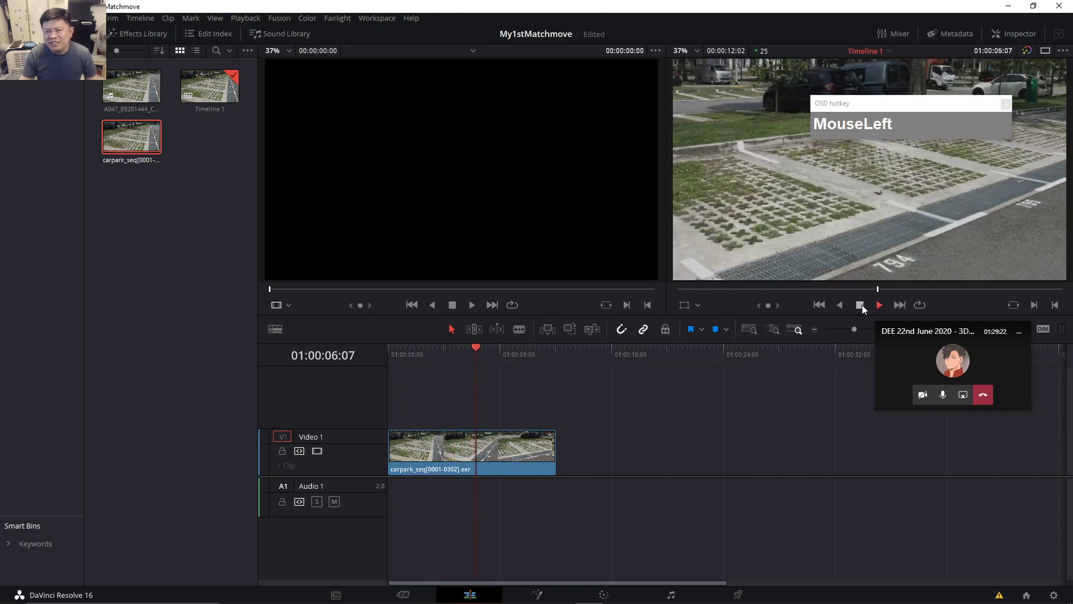
drag(481, 363, 430, 359)
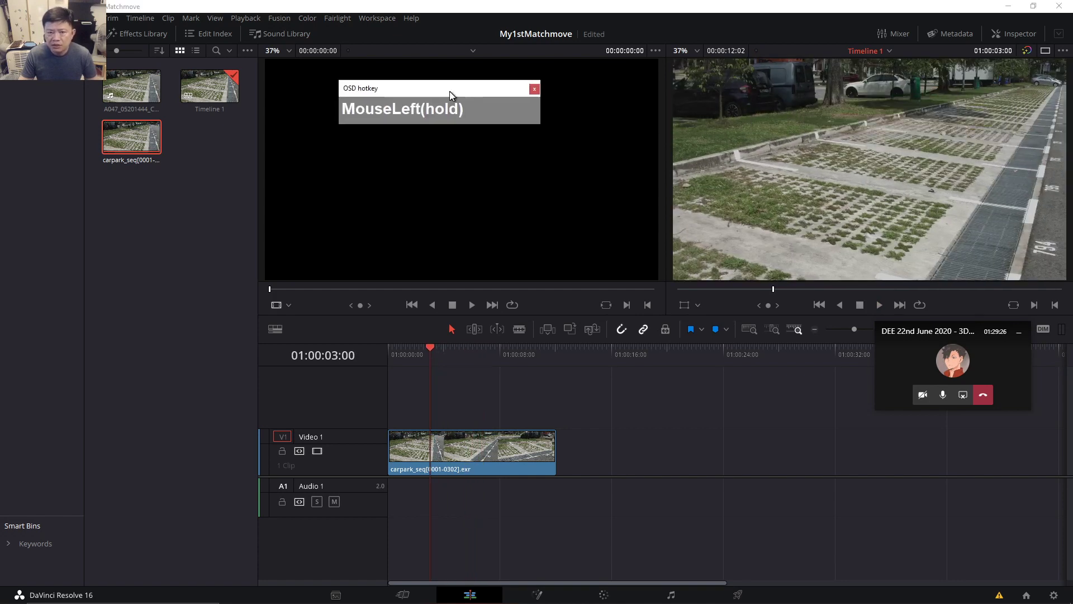
click(536, 596)
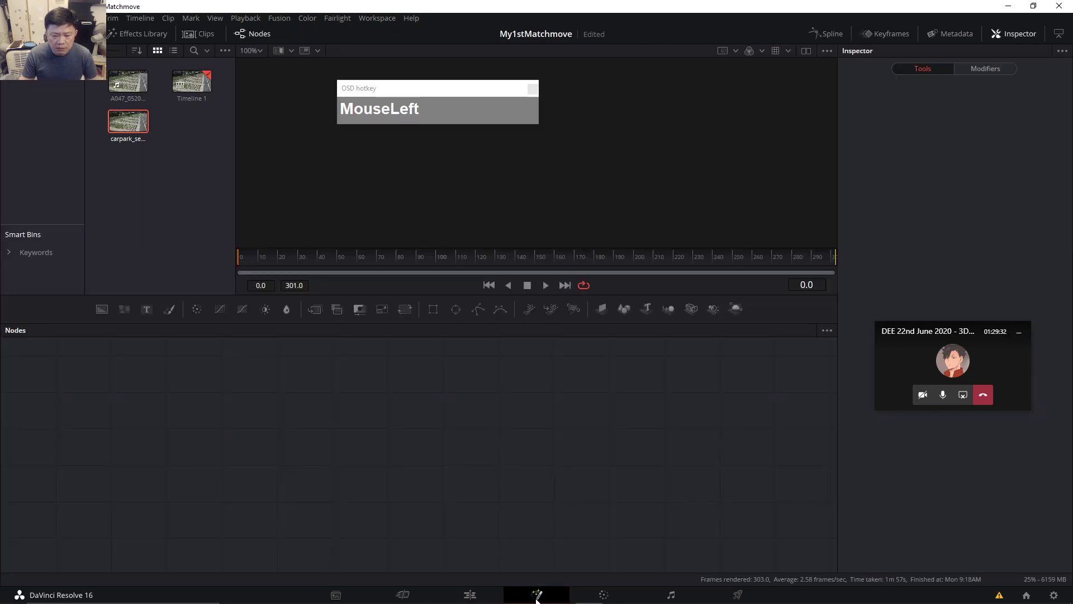
Bring the MediaIn1-to-MediaOut1 node graph into view and enlarge the Fusion viewer showing the carpark footage.
drag(490, 482, 518, 505)
drag(466, 90, 184, 134)
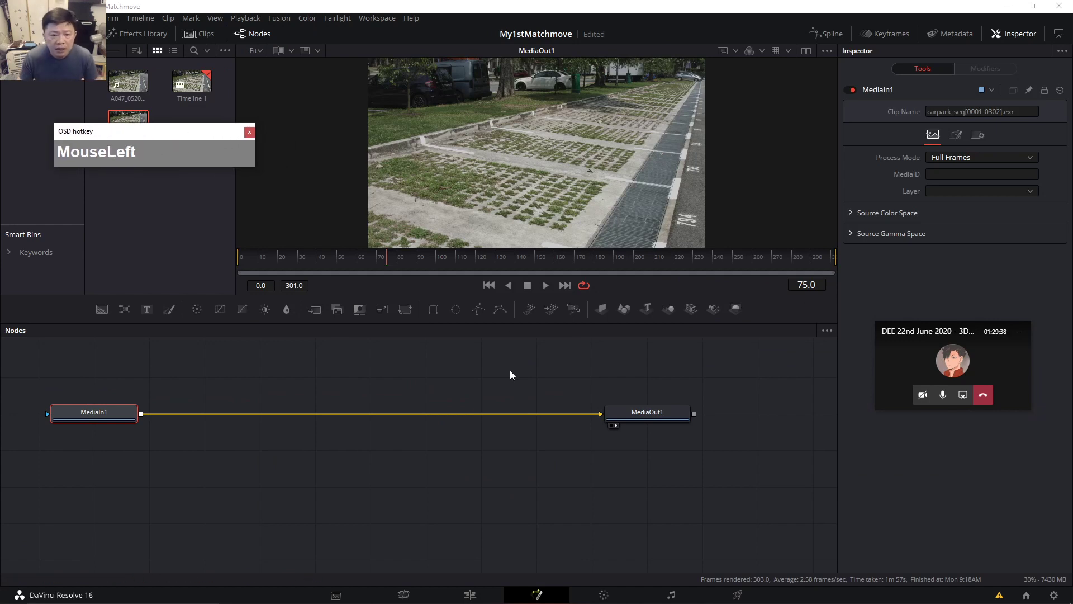
drag(502, 326, 500, 466)
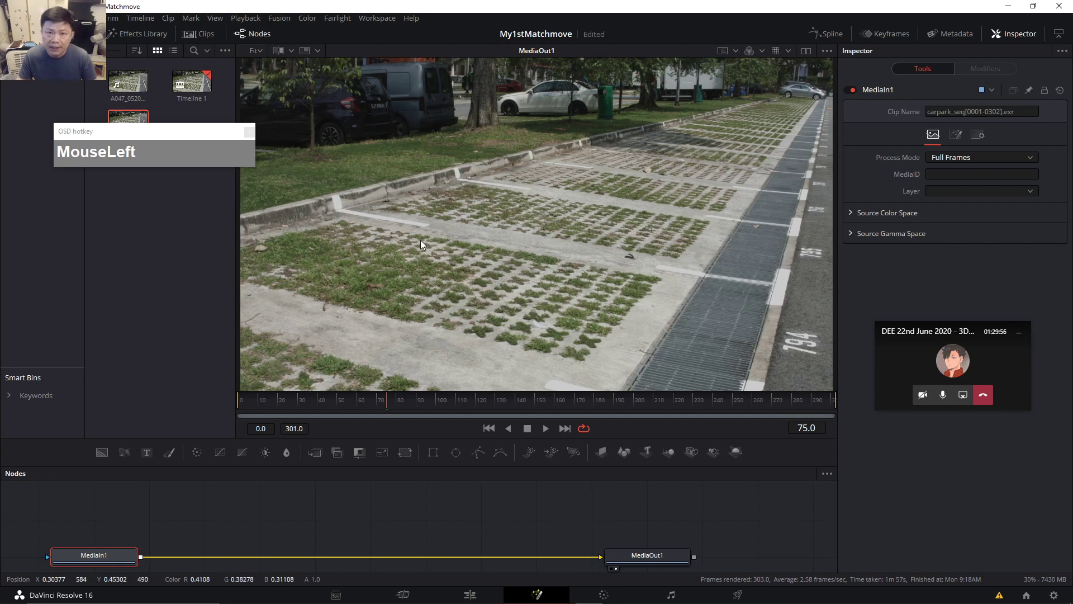
drag(493, 391, 499, 374)
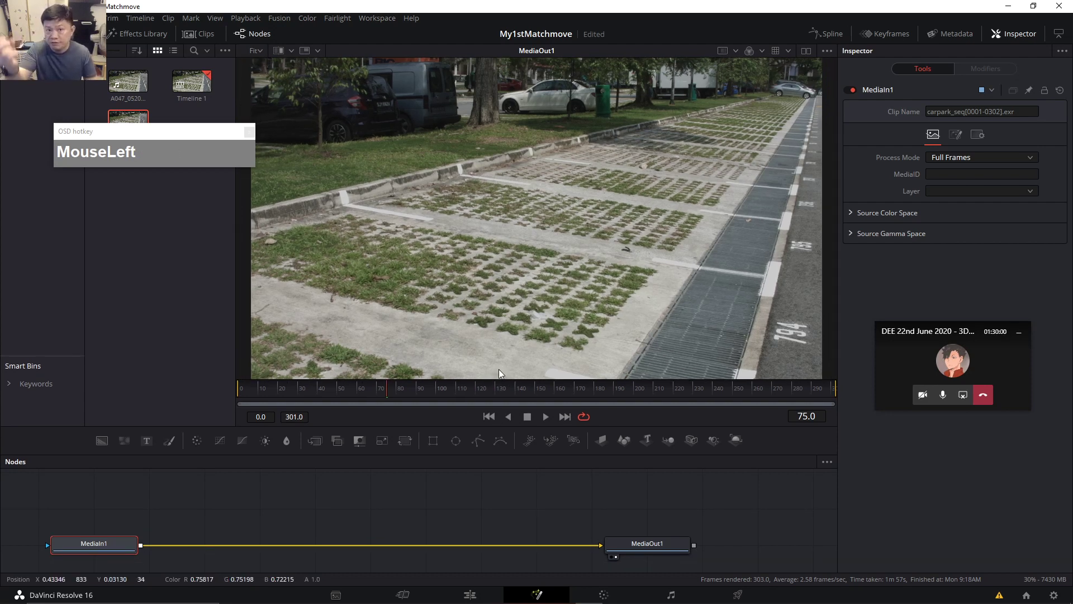
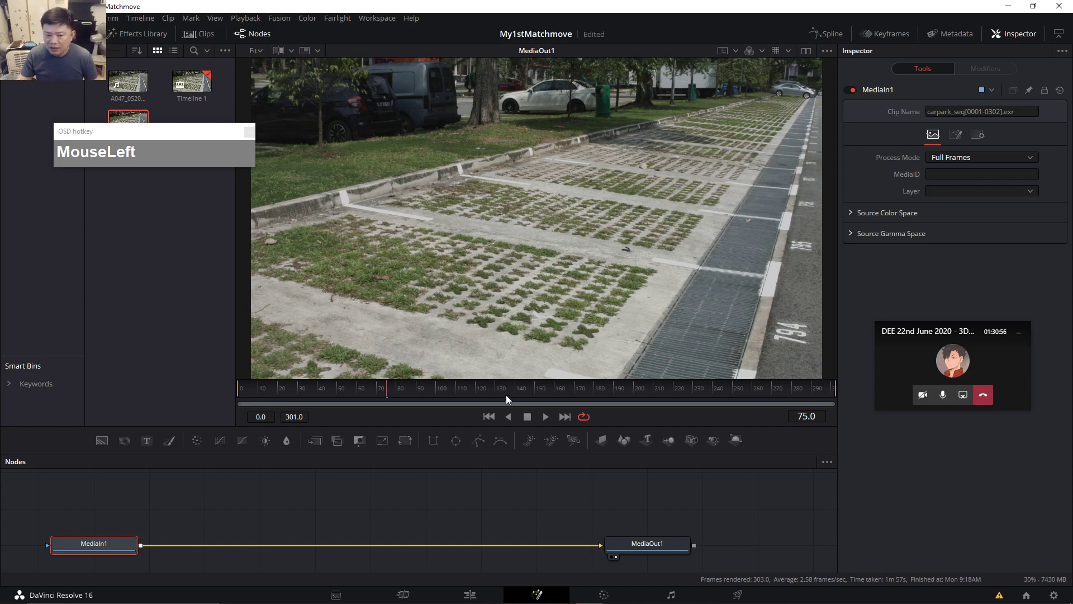
Give the node graph more room and scrub the carpark footage through frames 30, 176, 124 and 158.
drag(508, 425, 501, 388)
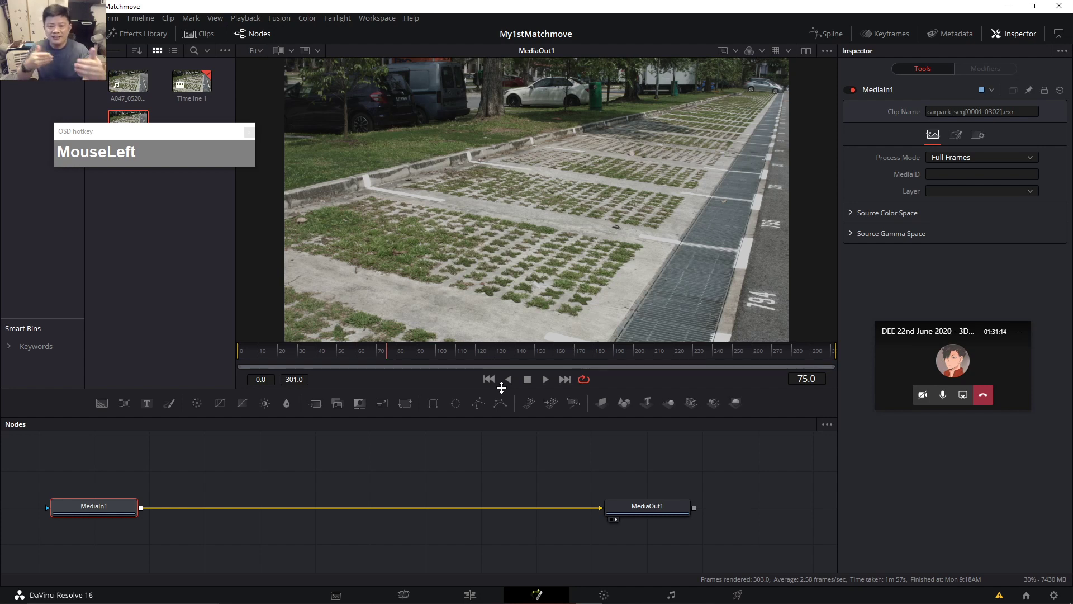
mouse_move(313, 355)
mouse_down()
mouse_move(251, 358)
mouse_move(327, 360)
mouse_up()
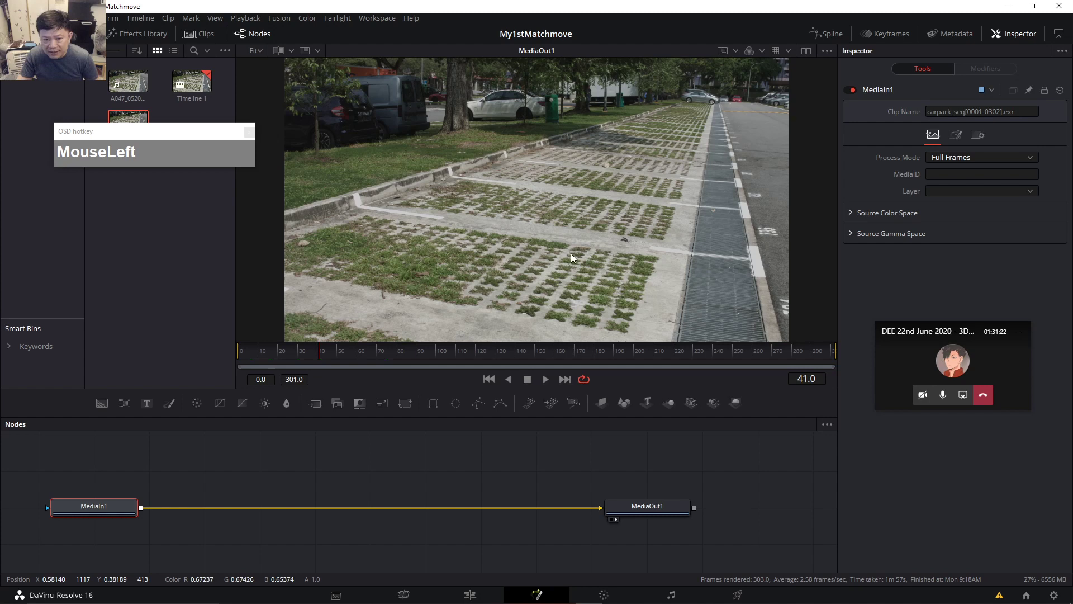
click(591, 352)
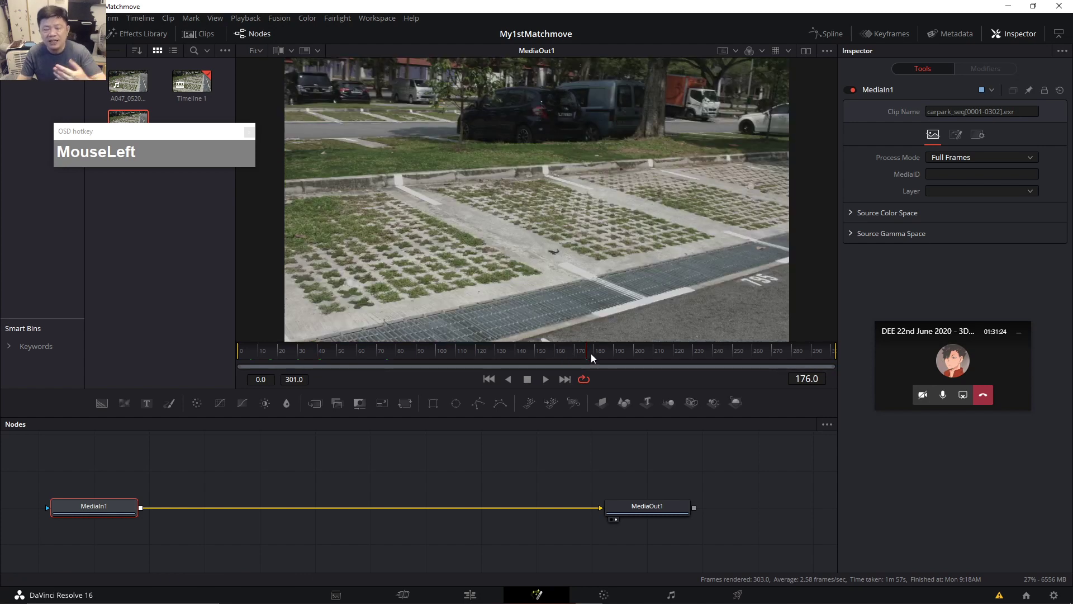
drag(589, 357, 490, 353)
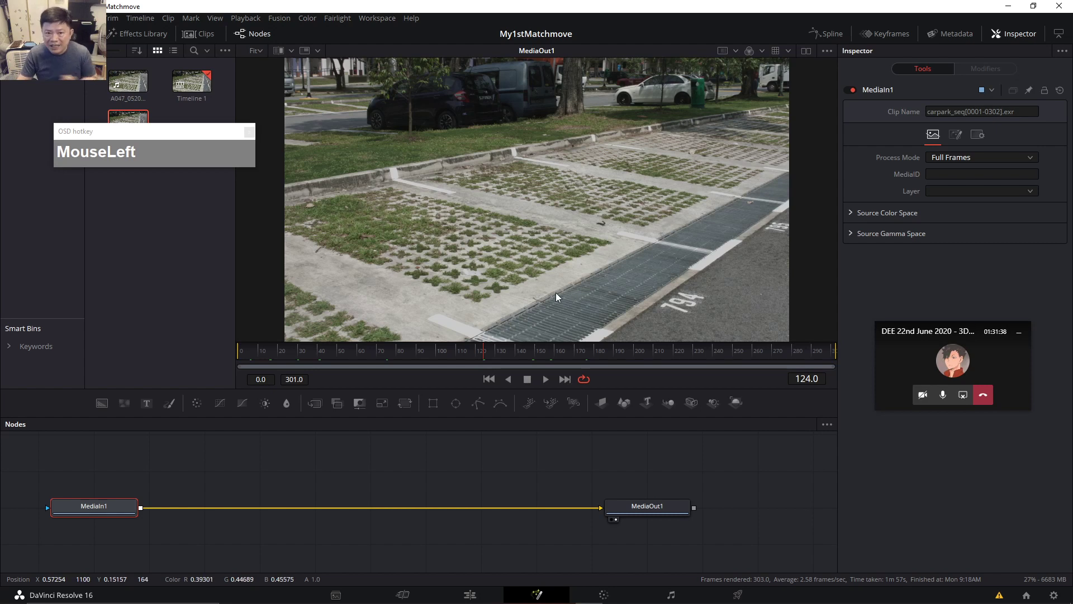
click(467, 351)
drag(467, 351, 367, 350)
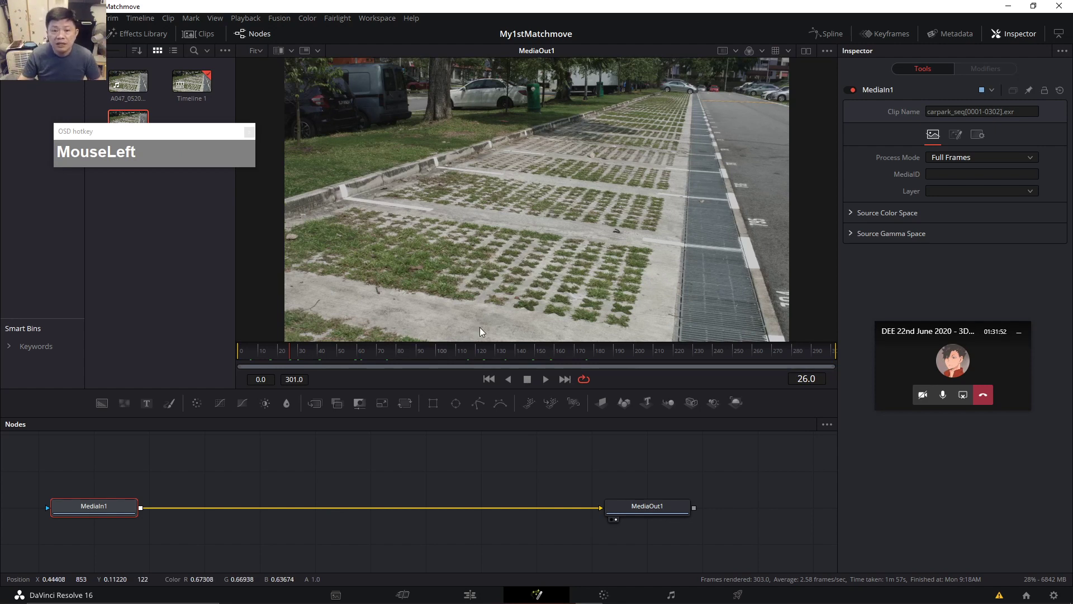
Scrub back to frame 0 and nudge the MediaIn1 and MediaOut1 nodes up and right.
click(260, 354)
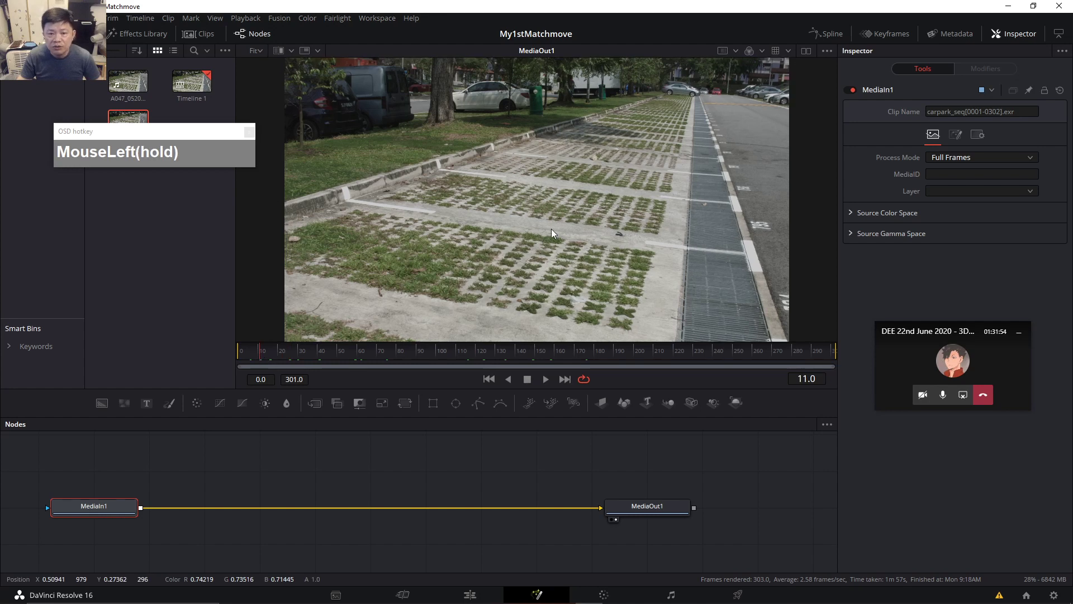
click(620, 207)
drag(335, 352, 390, 356)
drag(290, 357, 239, 357)
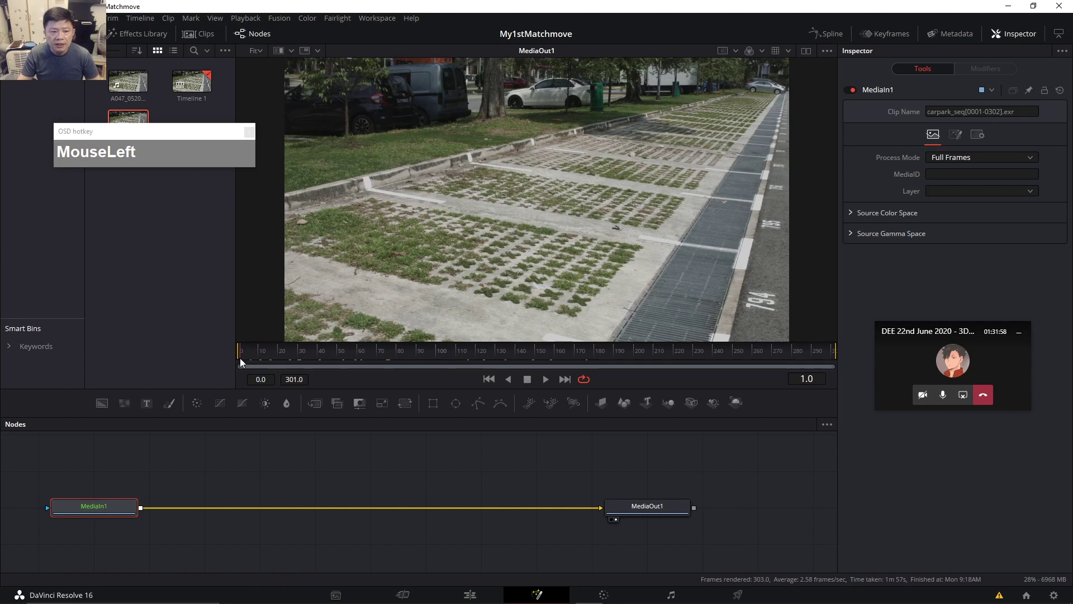
drag(124, 506, 136, 496)
drag(648, 506, 660, 495)
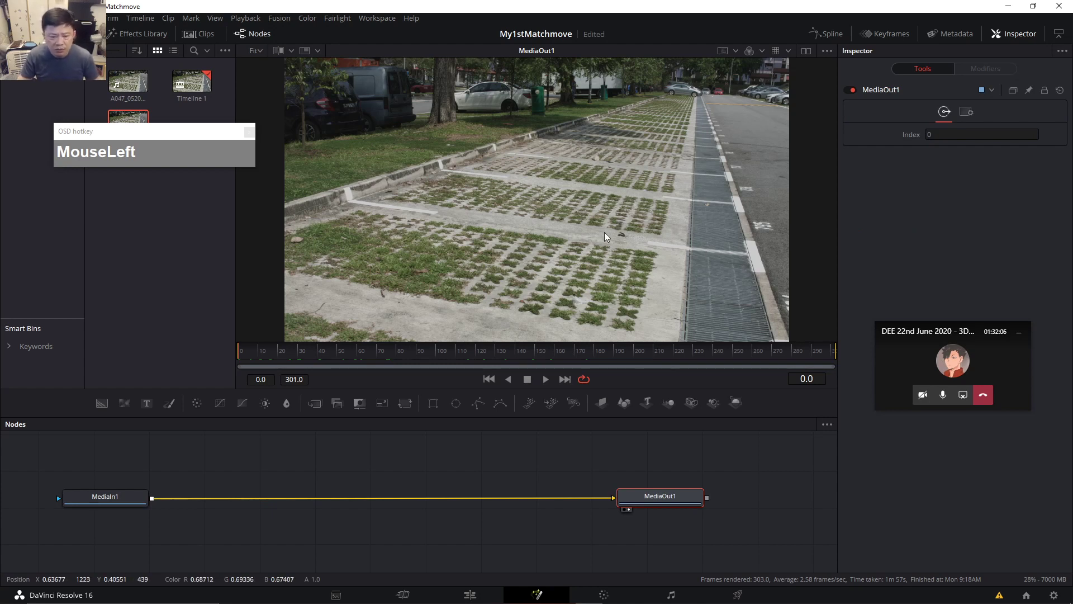
scroll(551, 276, up, 4)
scroll(577, 229, up, 6)
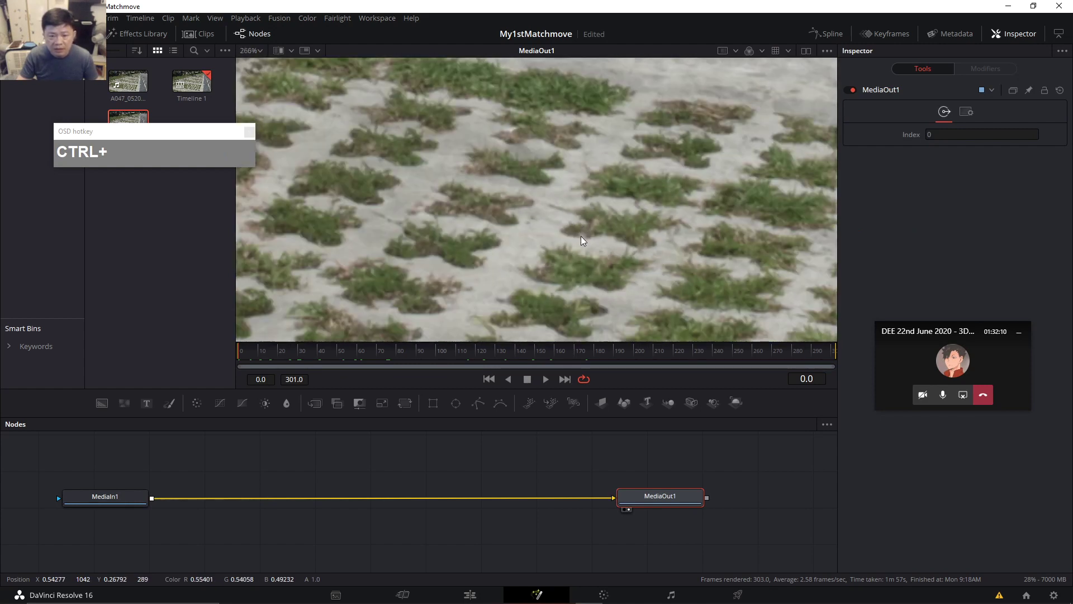
scroll(581, 236, up, 2)
scroll(589, 208, down, 5)
scroll(608, 224, down, 4)
scroll(610, 226, up, 2)
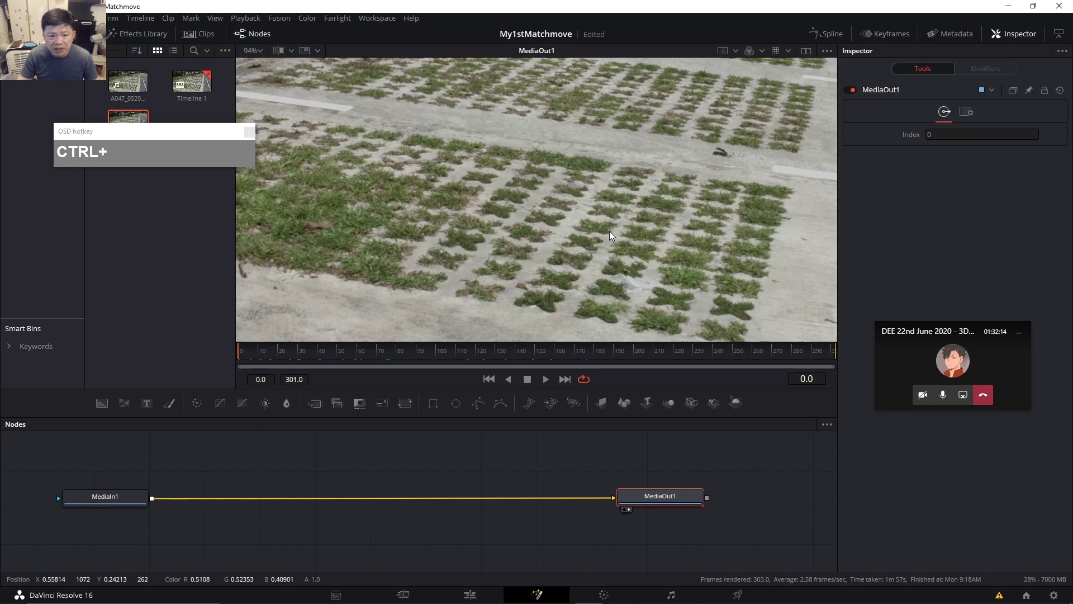
scroll(610, 230, down, 3)
scroll(609, 231, up, 2)
scroll(611, 230, down, 1)
drag(614, 228, 619, 249)
scroll(618, 239, down, 1)
scroll(619, 235, up, 1)
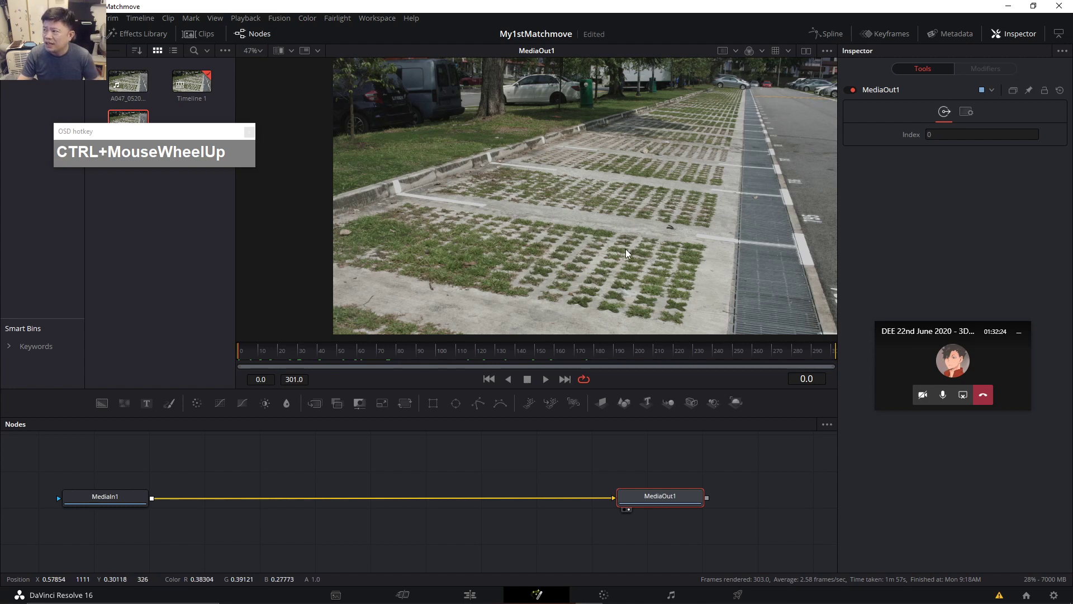
drag(661, 233, 708, 246)
click(120, 496)
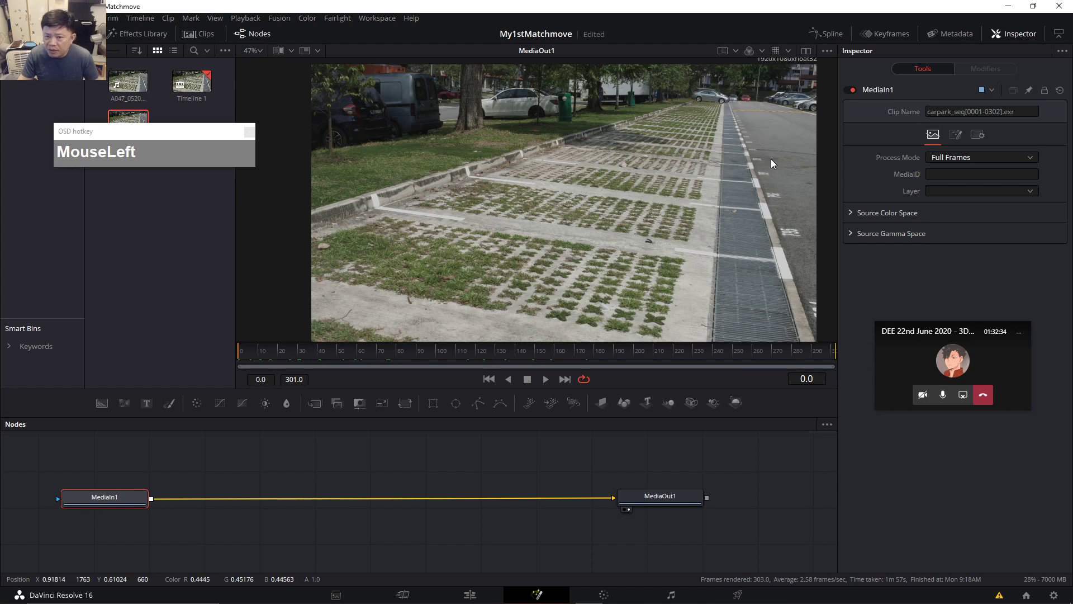
click(380, 488)
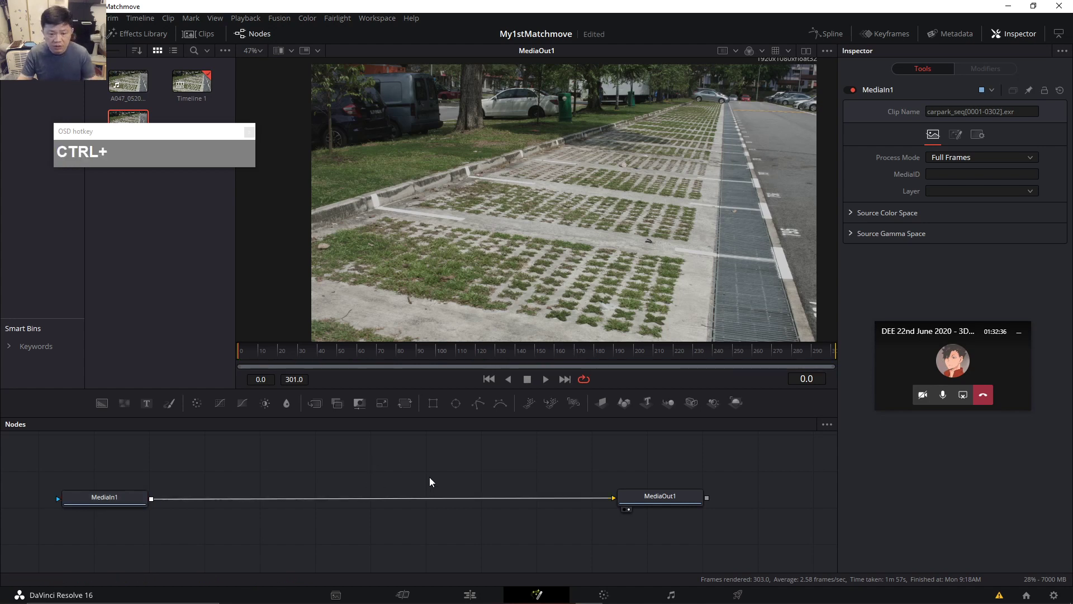
Add a Lens Distort node and insert it between MediaIn1 and MediaOut1.
key(ctrl+space)
text(len)
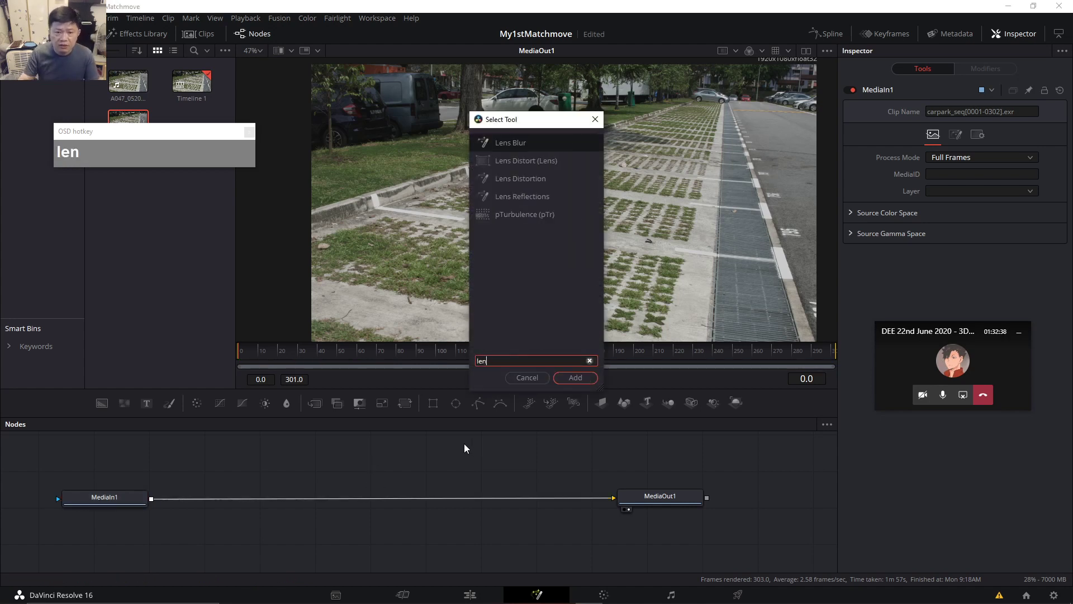
click(525, 162)
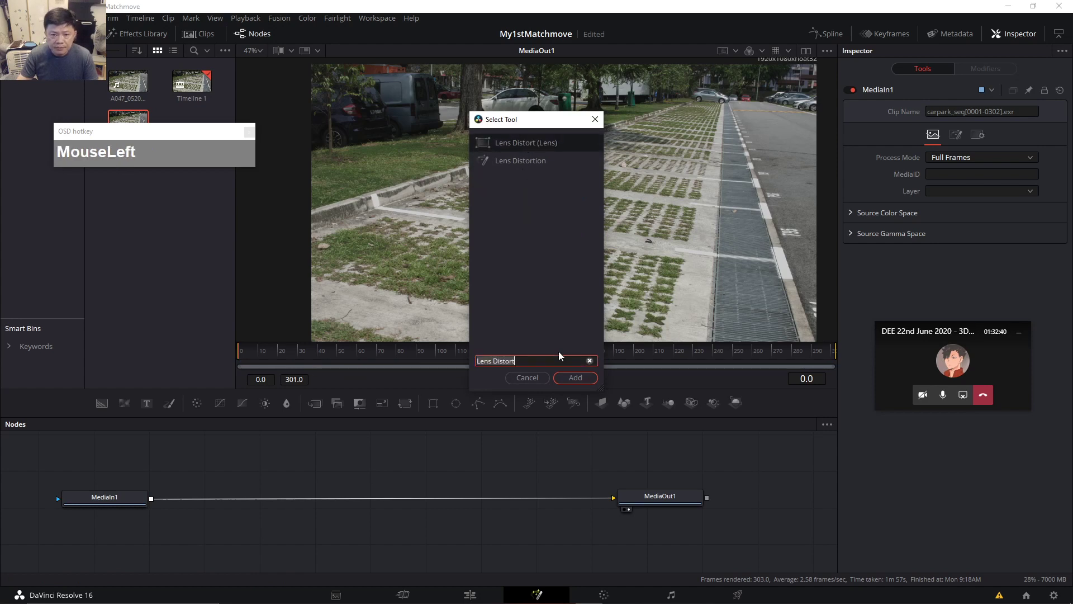
click(584, 381)
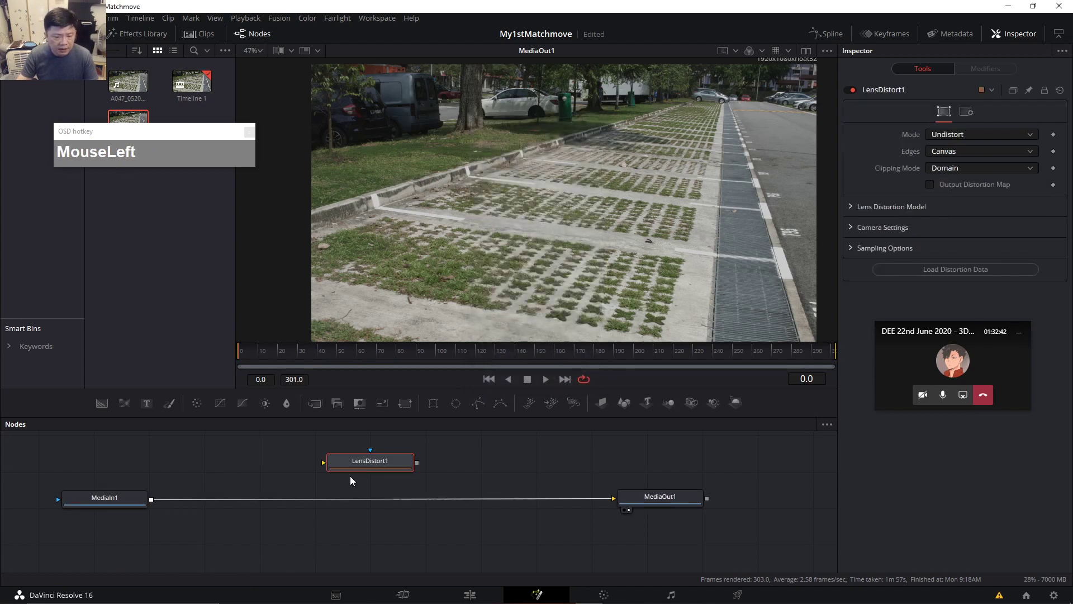
click(103, 498)
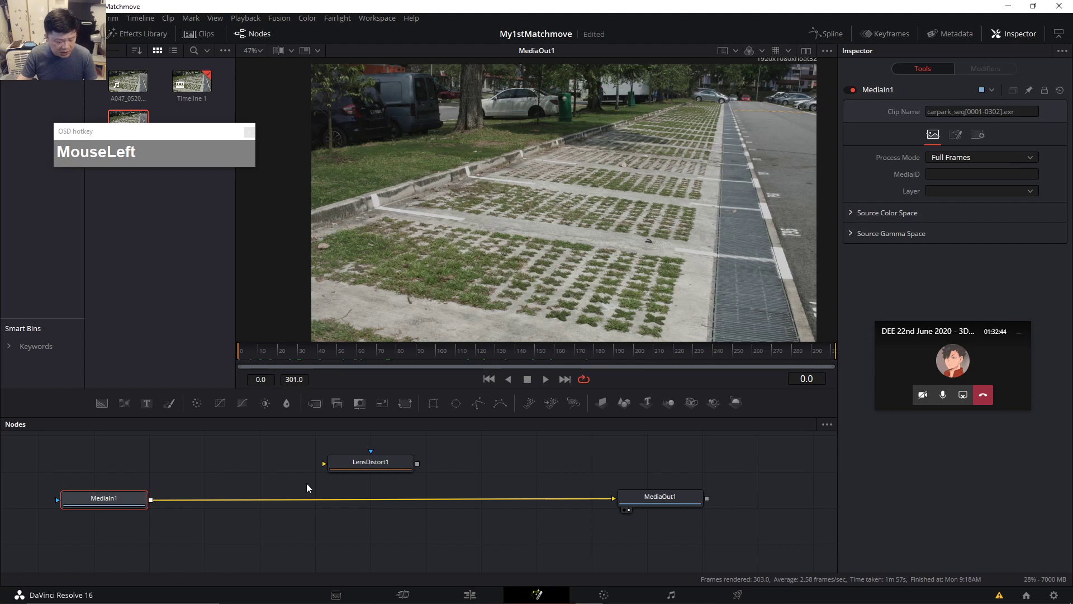
drag(371, 464, 251, 501)
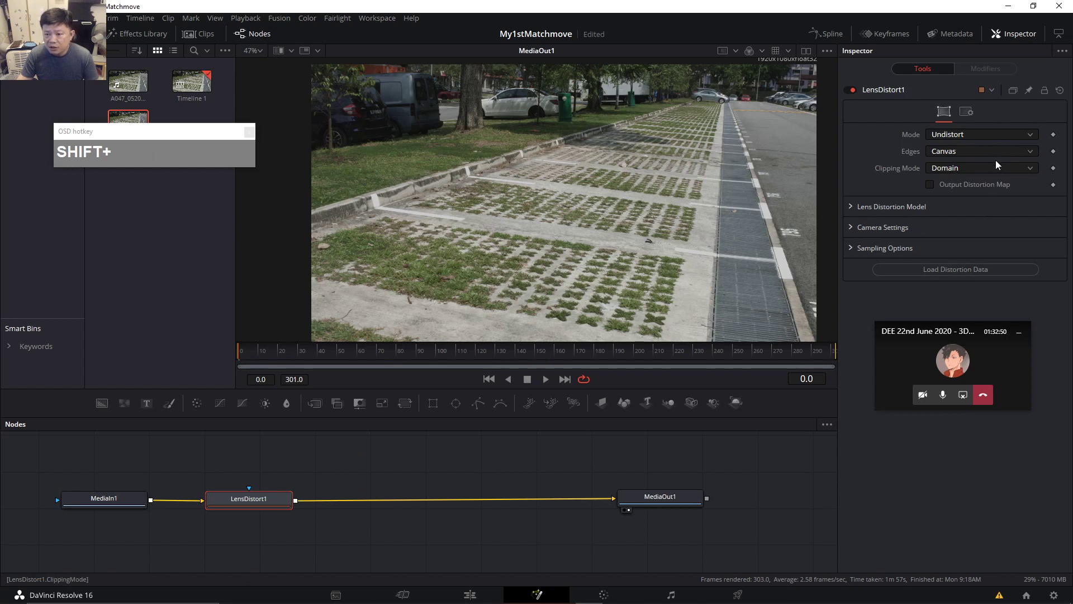
Expand Lens Distortion Model and Camera Settings, and raise Distortion to 0.016.
click(851, 208)
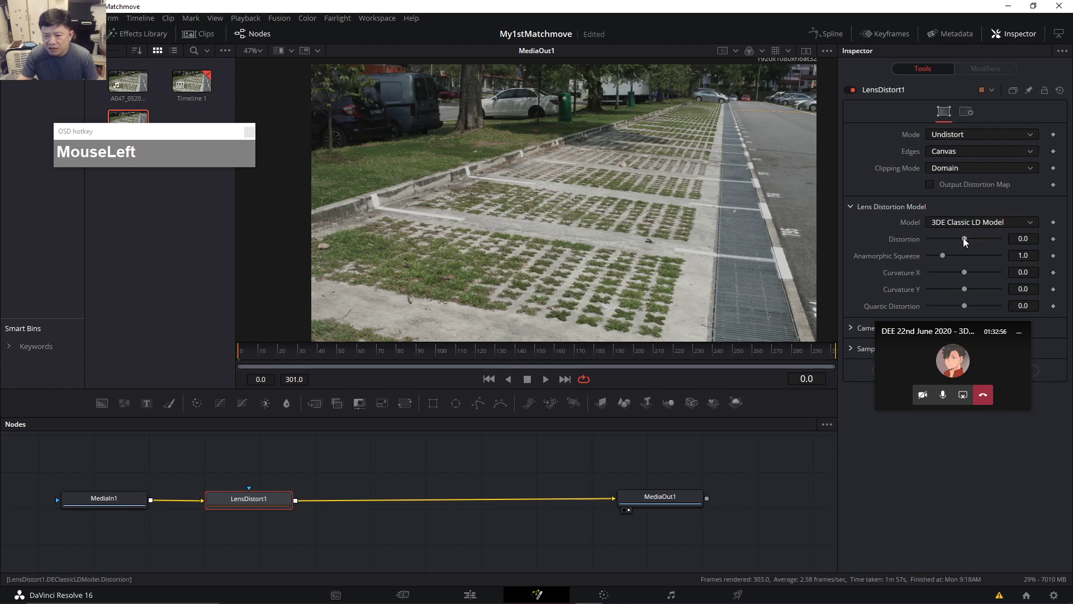
drag(971, 334, 977, 419)
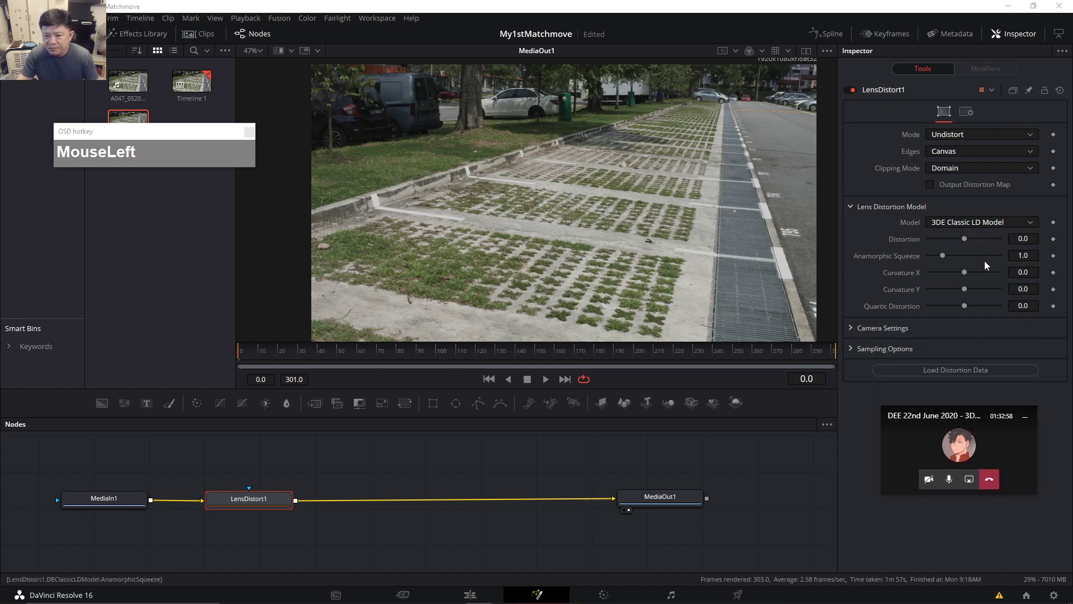
click(850, 329)
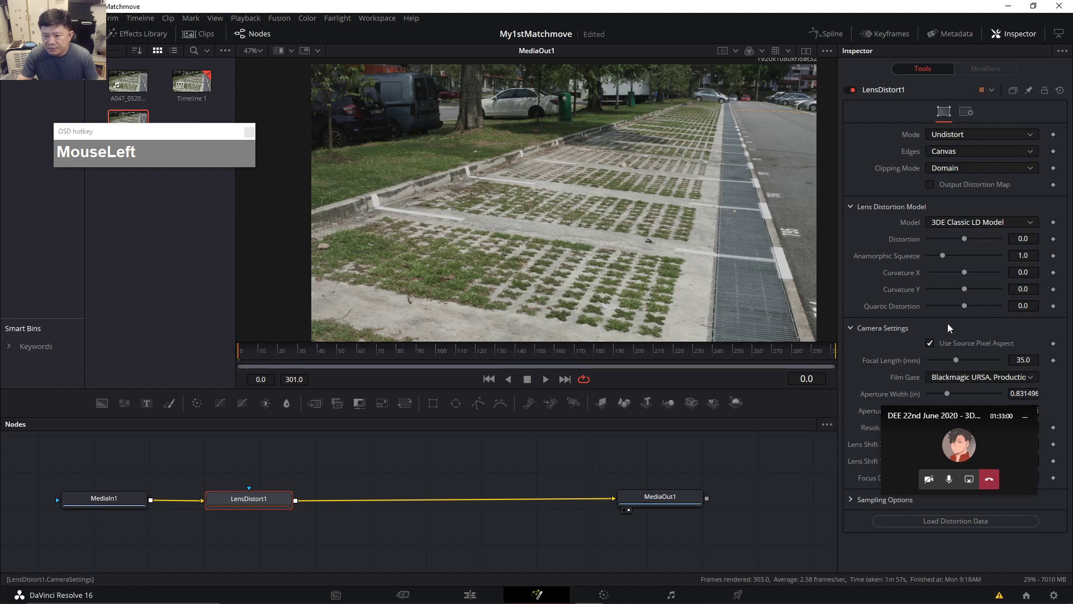
scroll(948, 328, down, 2)
drag(977, 411, 979, 516)
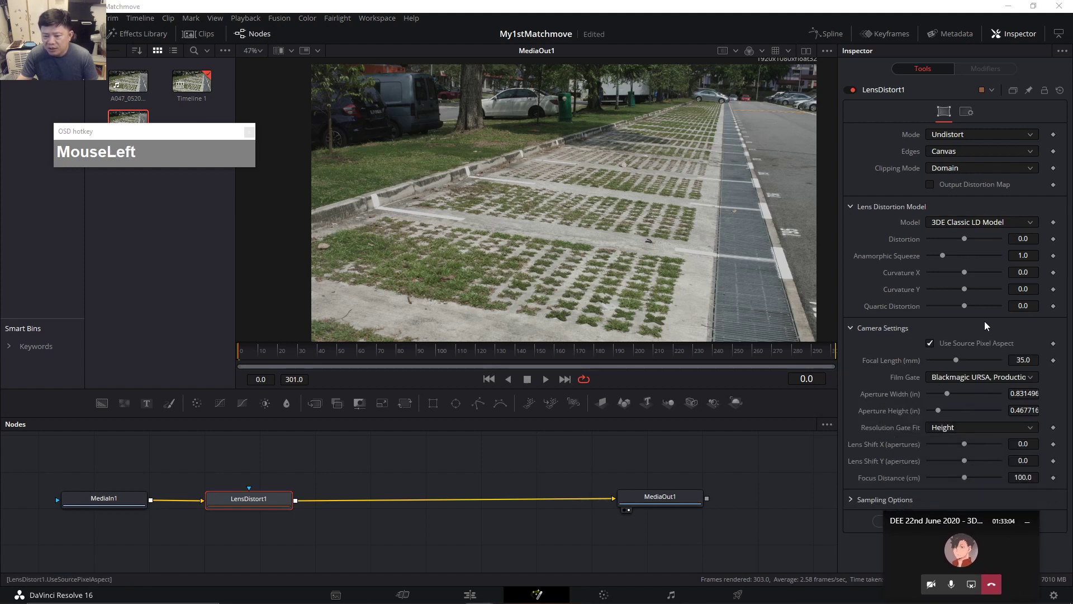
drag(966, 240, 967, 241)
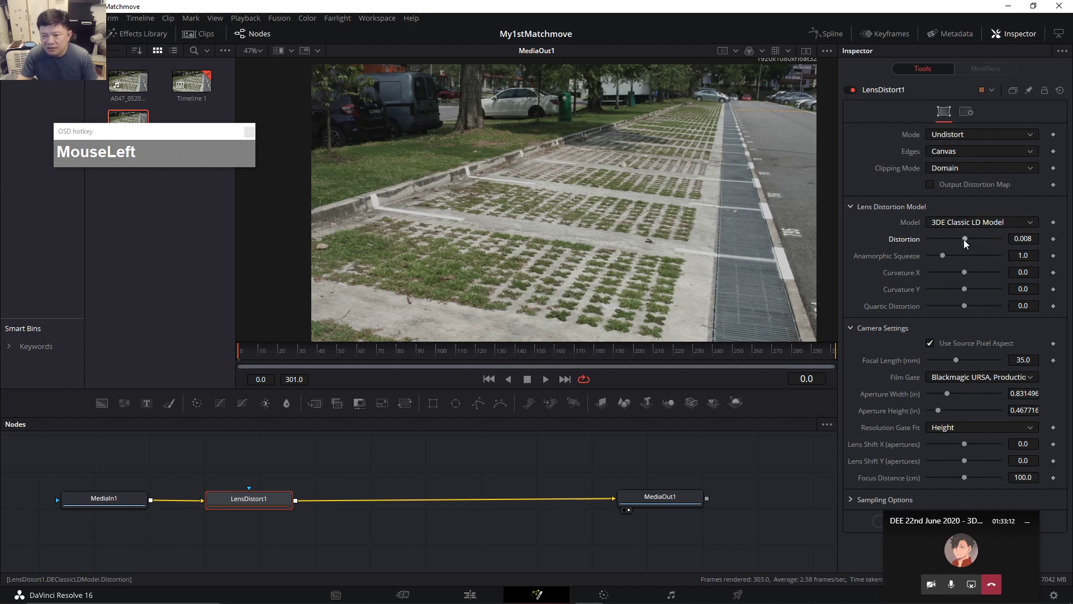
click(966, 241)
drag(966, 240, 966, 241)
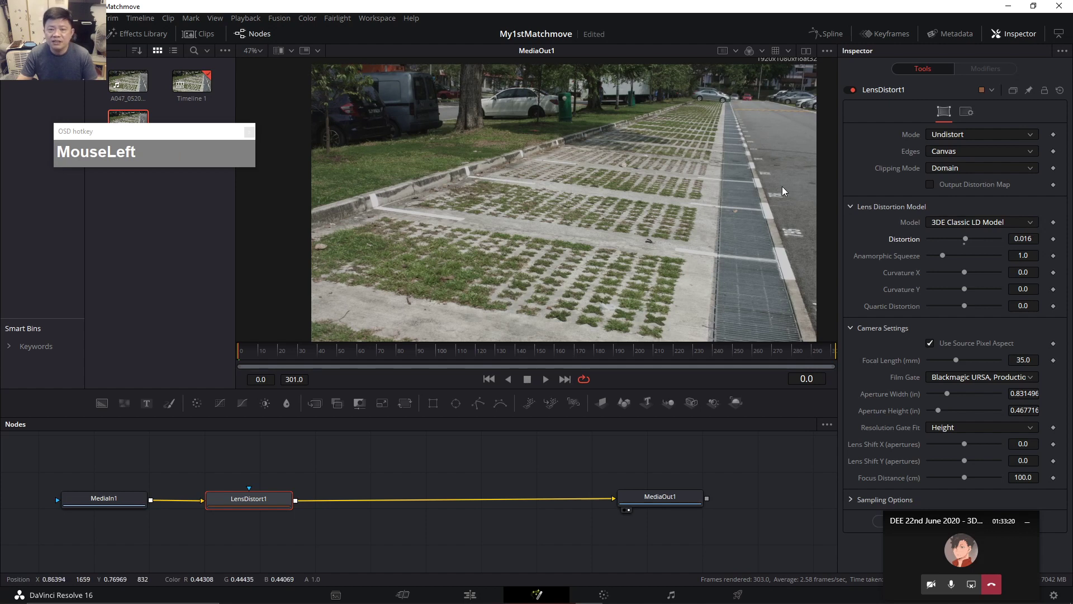
Tidy the layout by nudging LensDistort1 left and moving MediaOut1 further right.
drag(266, 509, 258, 504)
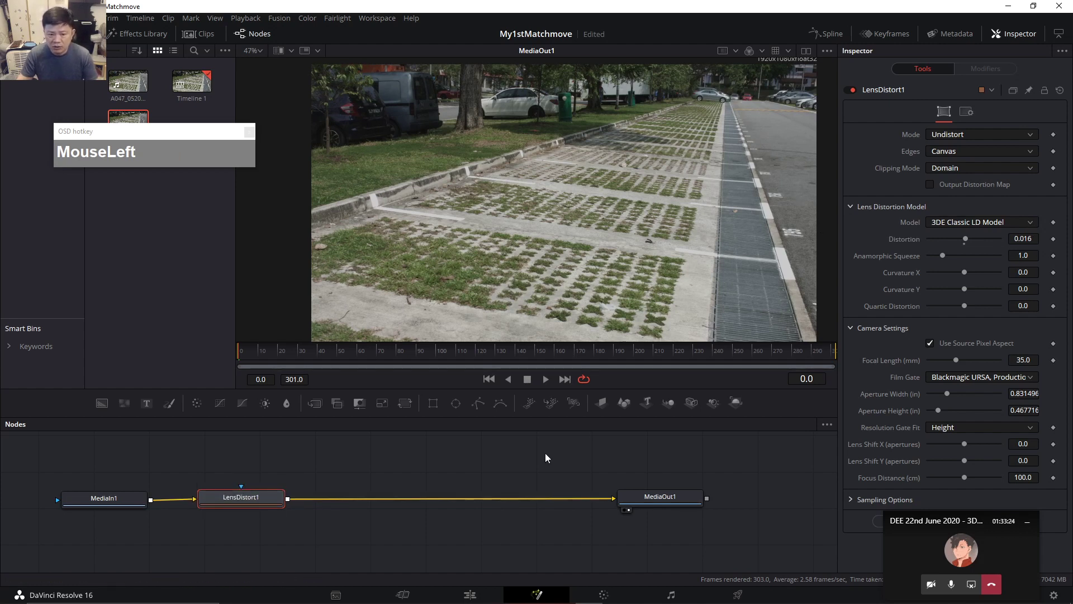
drag(663, 503, 688, 508)
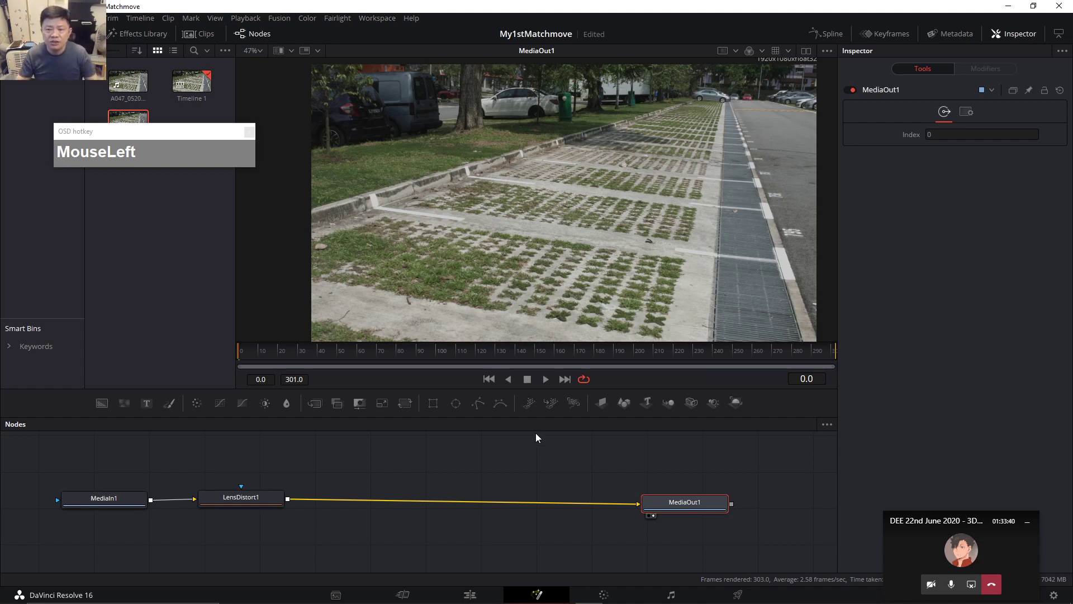
mouse_move(704, 509)
mouse_down()
mouse_move(713, 506)
mouse_move(698, 491)
mouse_move(717, 500)
mouse_up()
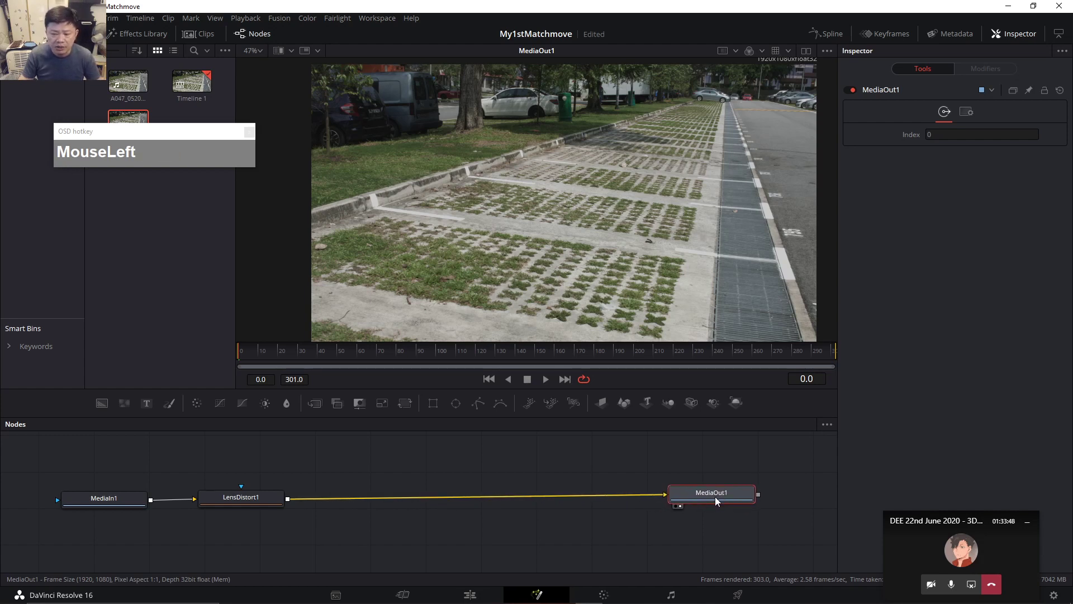
click(266, 501)
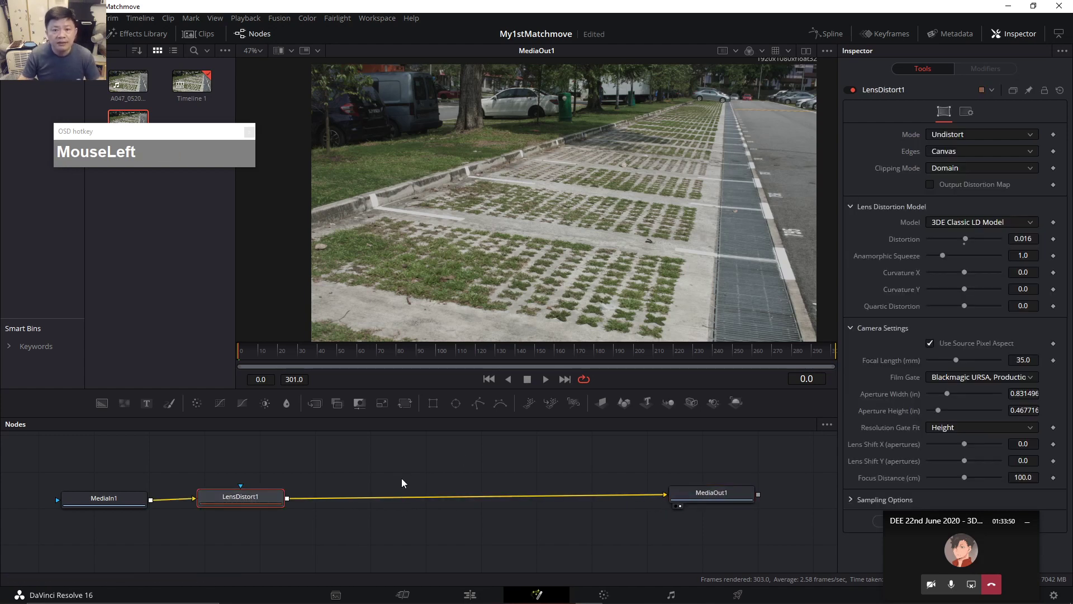
click(479, 539)
click(717, 499)
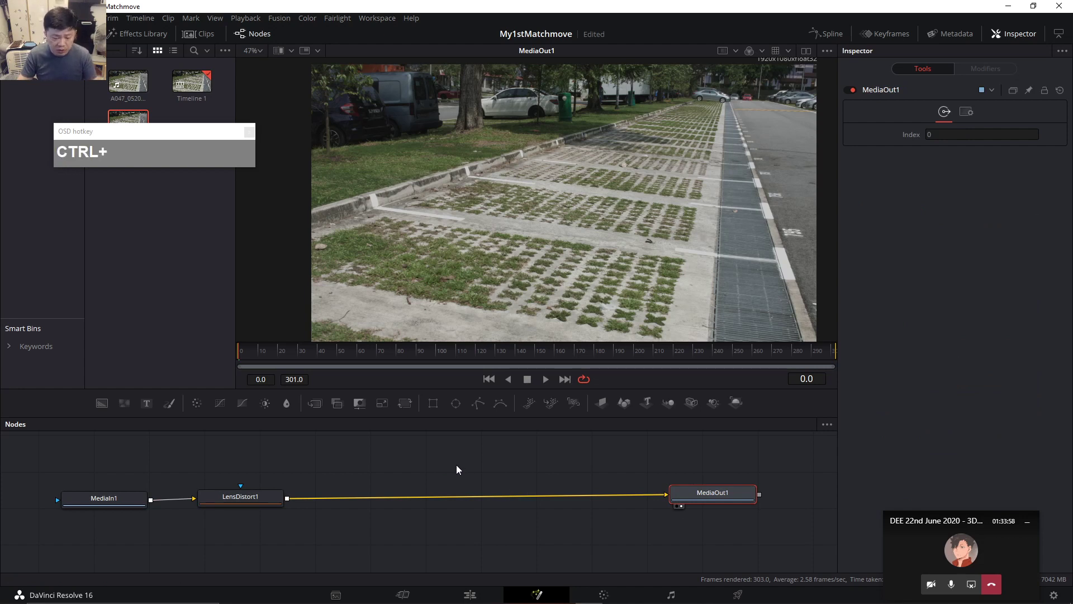
Add a CameraTracker node using the 'ctr' search and place it above MediaOut1, disconnected.
key(ctrl+space)
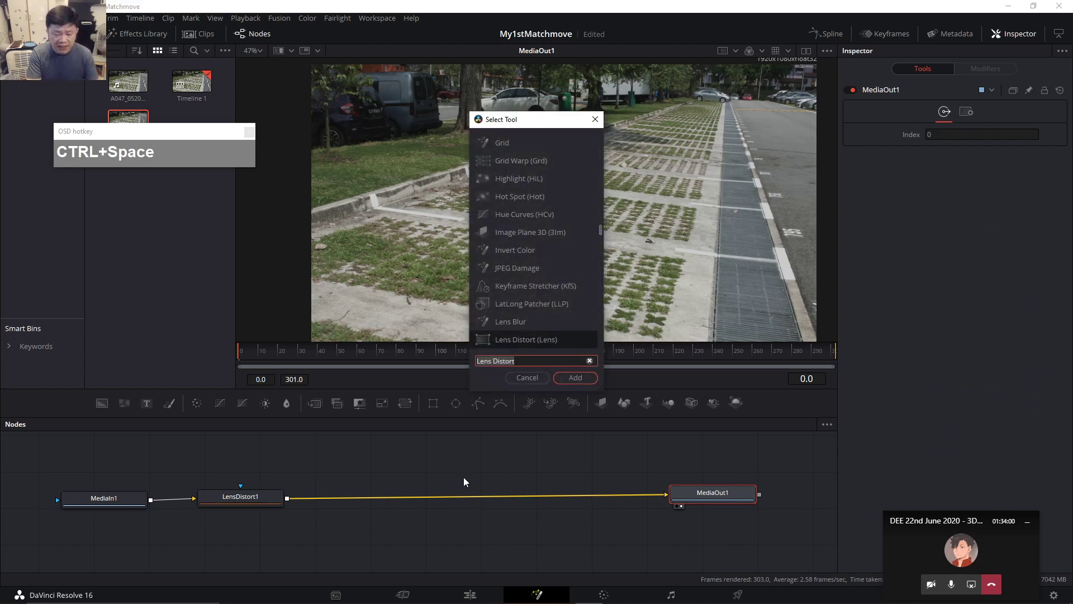
text(ctr)
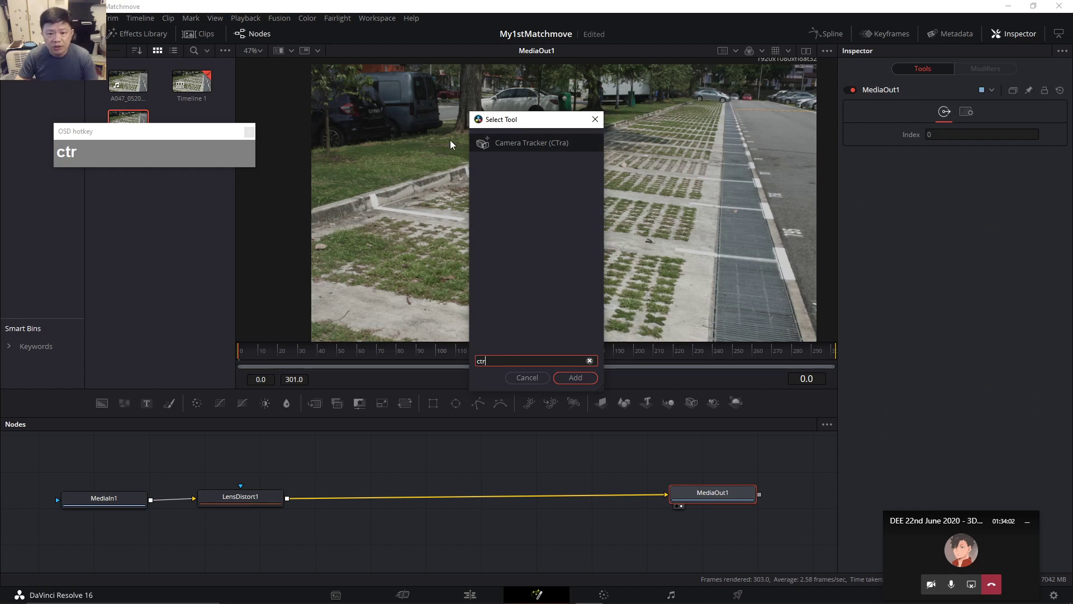
click(584, 382)
drag(372, 505, 287, 451)
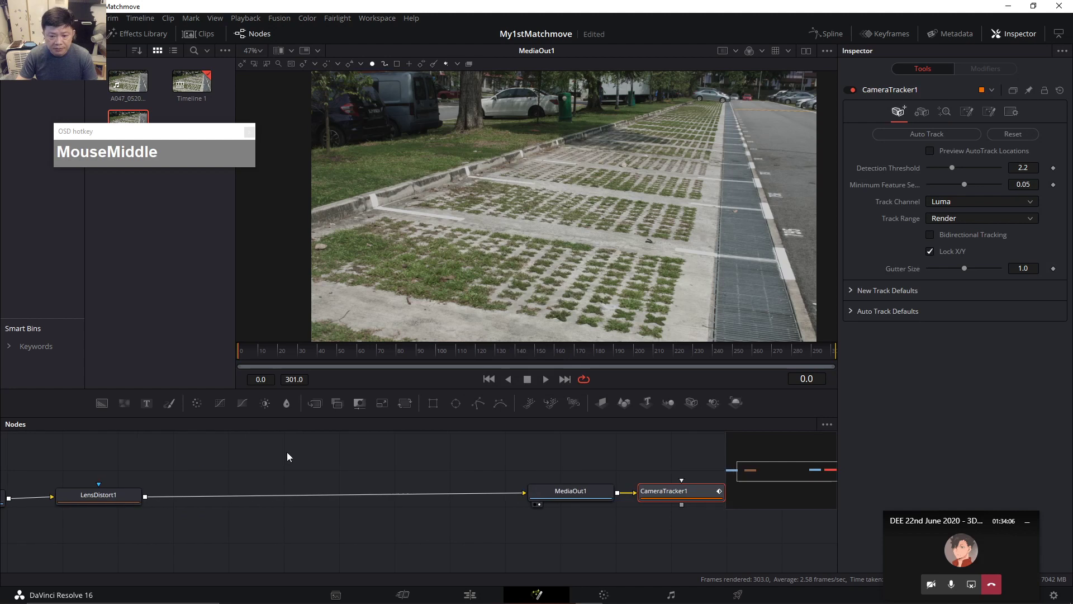
drag(640, 493, 348, 462)
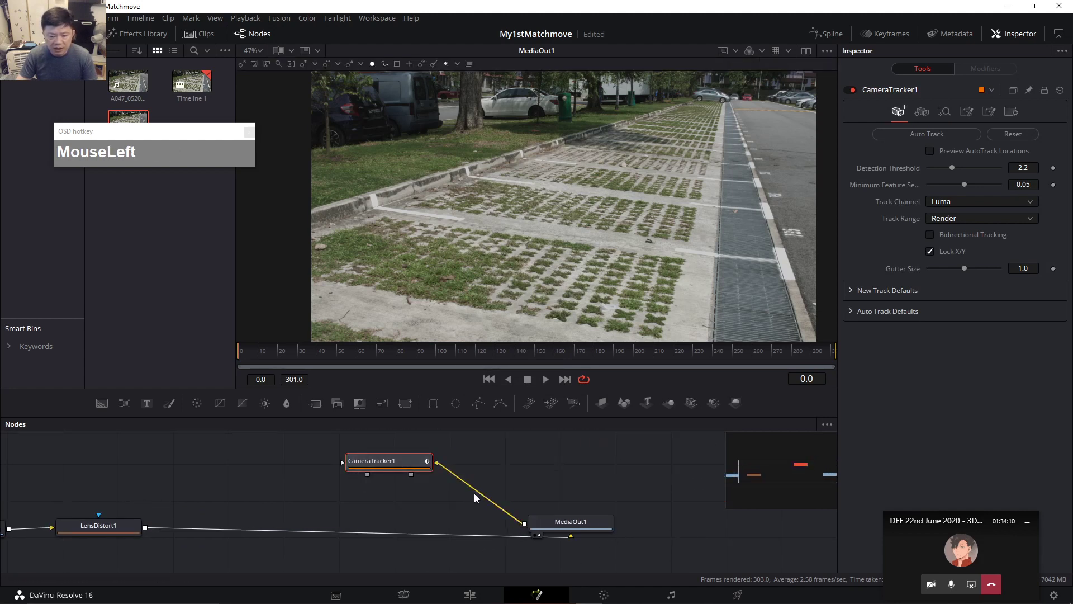
click(455, 471)
drag(529, 493, 615, 501)
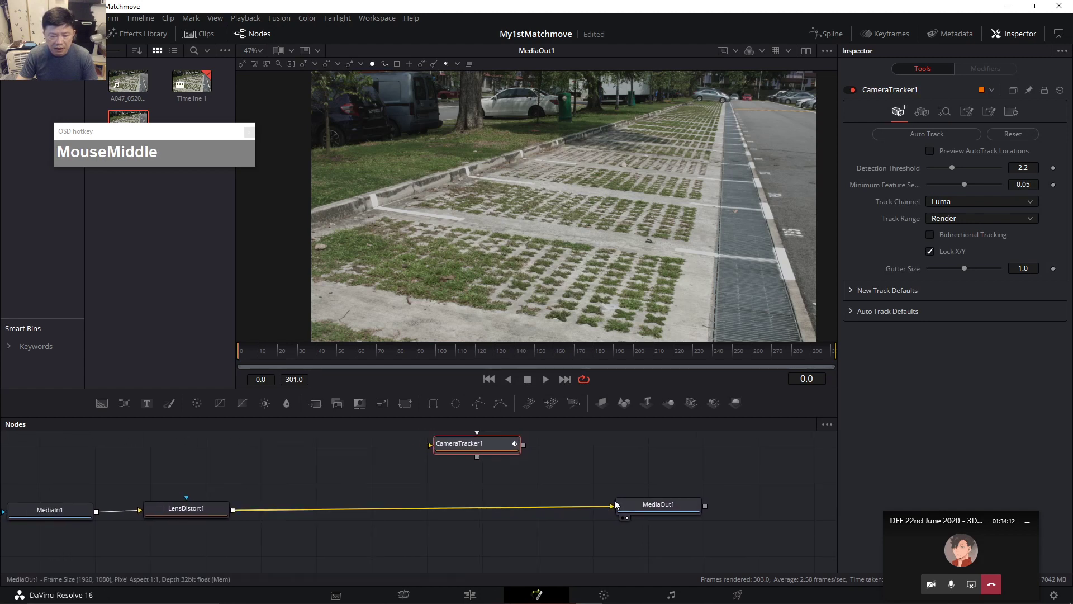
drag(474, 446, 389, 514)
Undo the mistaken insert and disconnect the links into MediaOut1 and CameraTracker1.
click(189, 517)
drag(452, 544, 487, 530)
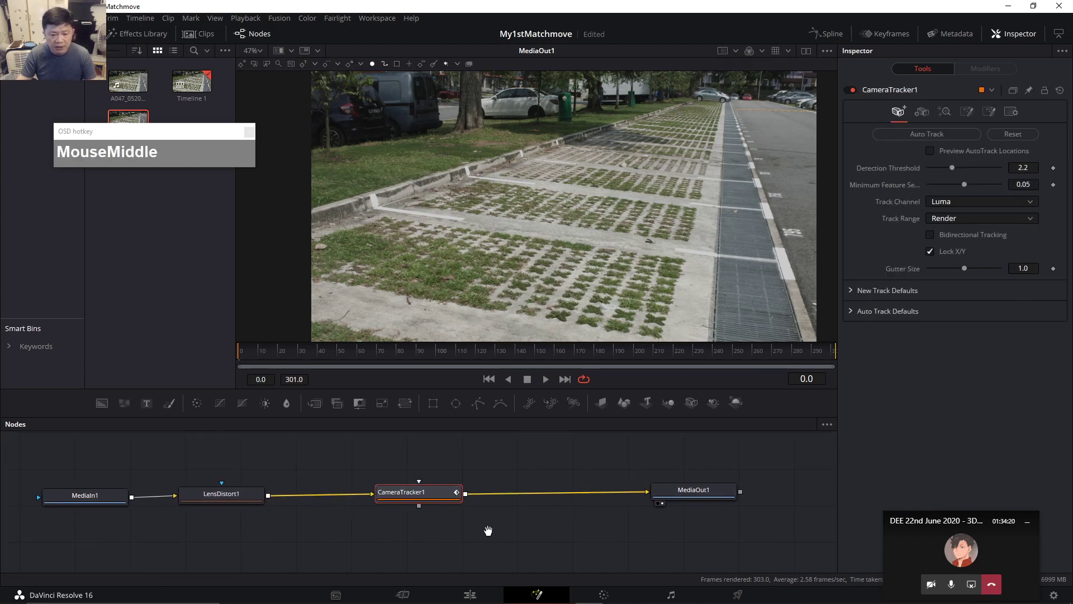
drag(429, 491, 461, 476)
key(ctrl+z)
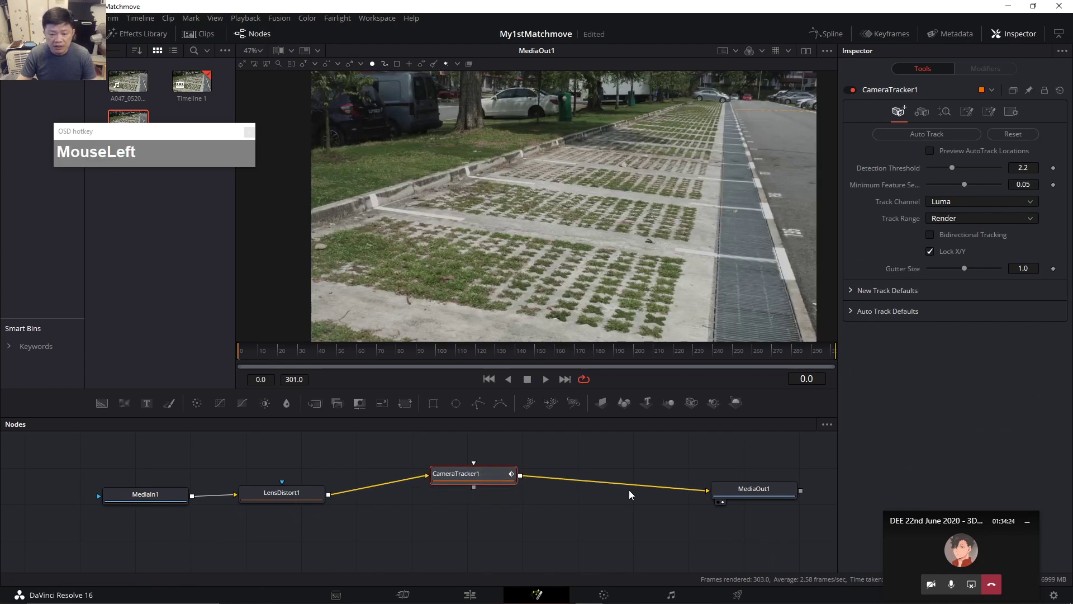
click(697, 491)
click(416, 479)
mouse_move(475, 479)
mouse_down()
mouse_move(492, 504)
mouse_move(450, 523)
mouse_move(484, 485)
mouse_up()
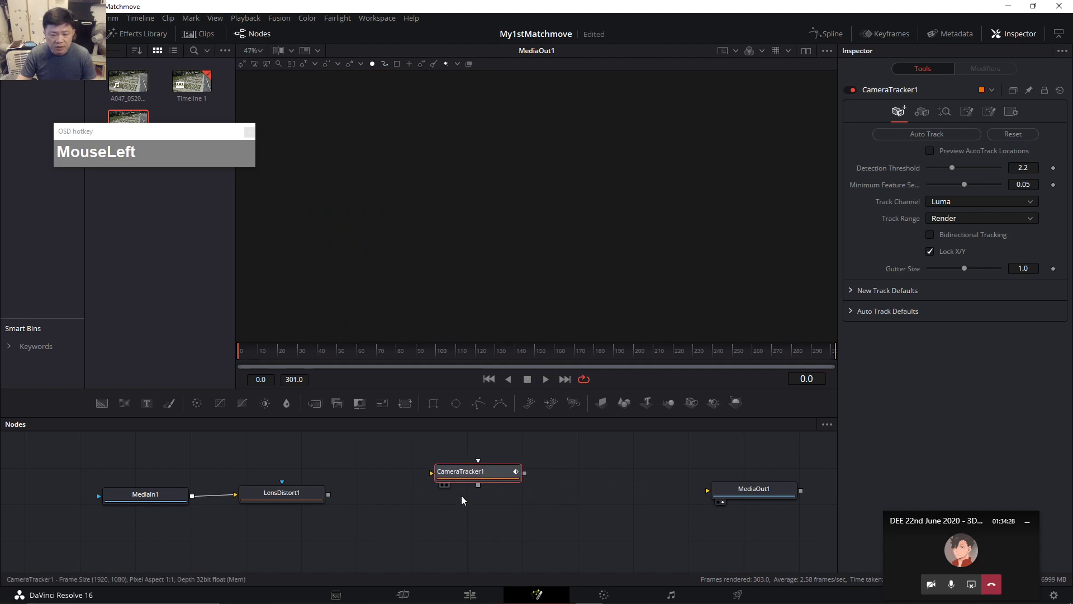
Connect LensDistort1's output to CameraTracker1's input.
drag(327, 495, 348, 492)
key(ctrl+1)
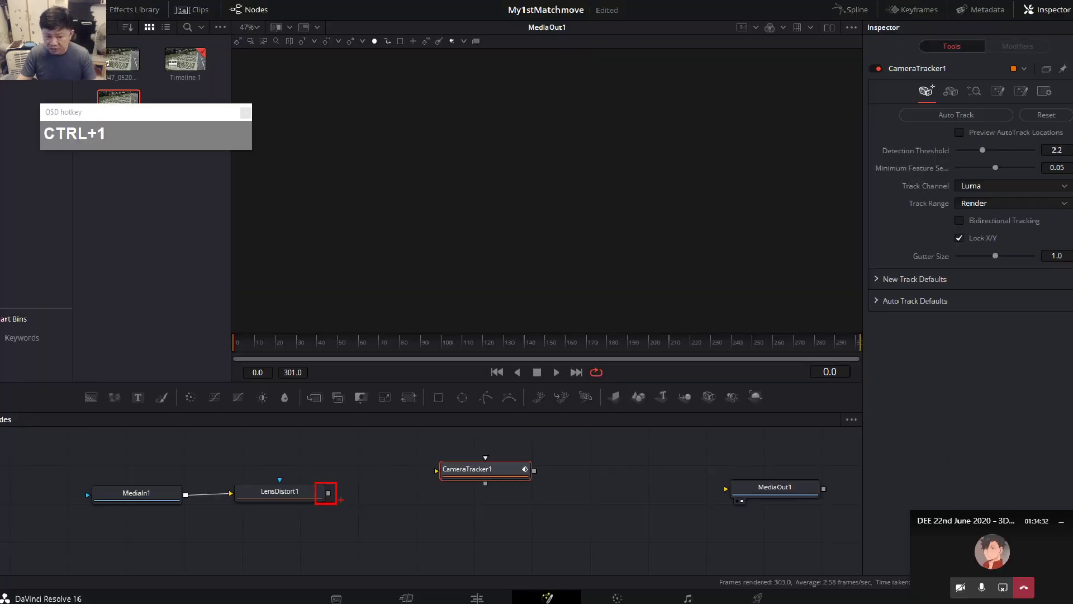
key(Escape)
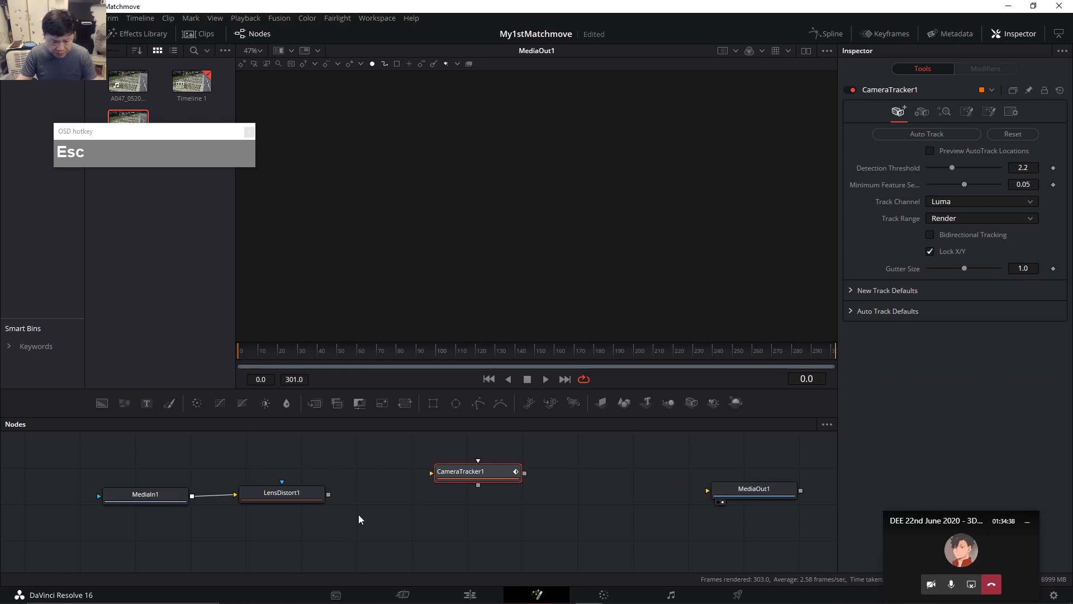
drag(328, 494, 427, 485)
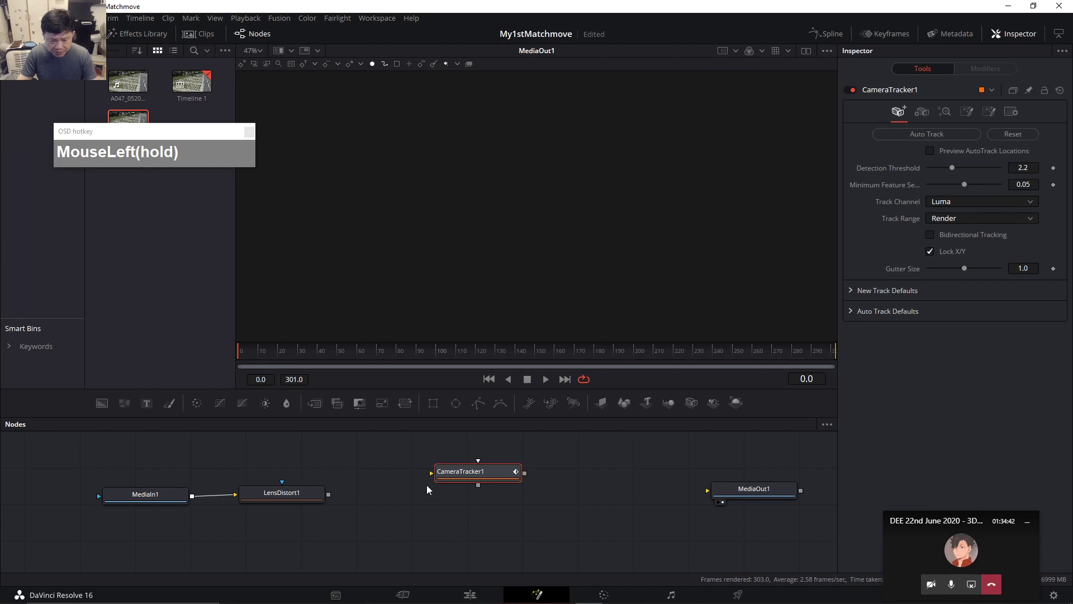
drag(328, 494, 433, 472)
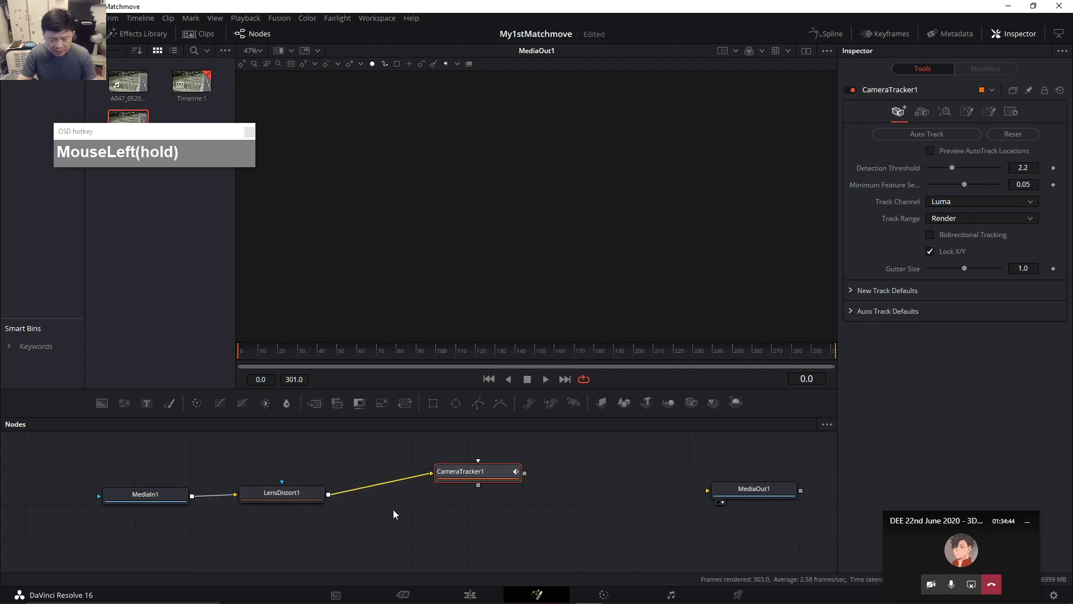
scroll(343, 518, up, 1)
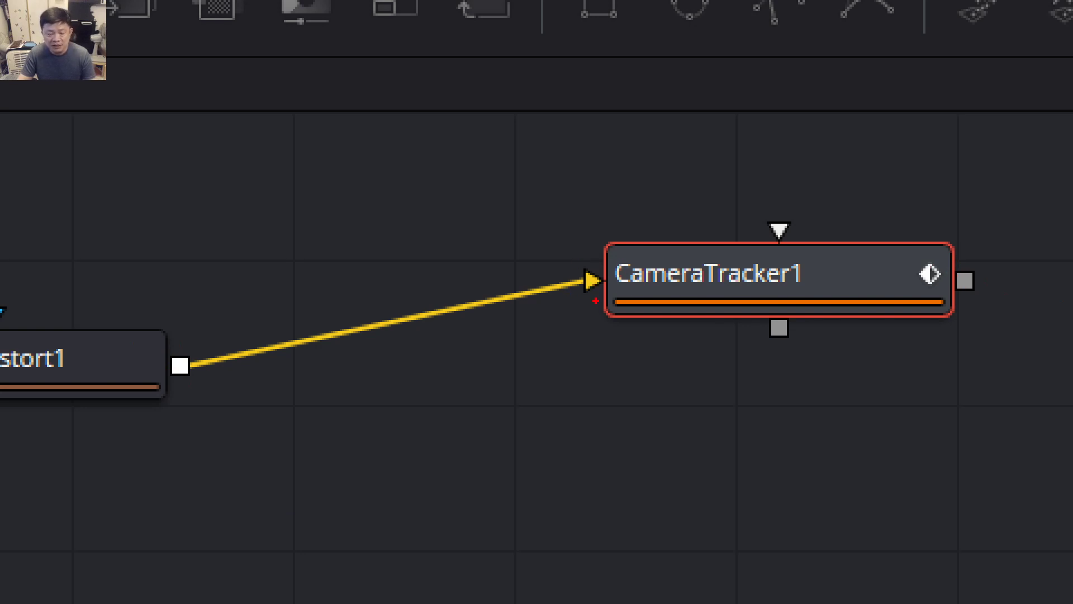
key(ctrl+1)
key(Escape)
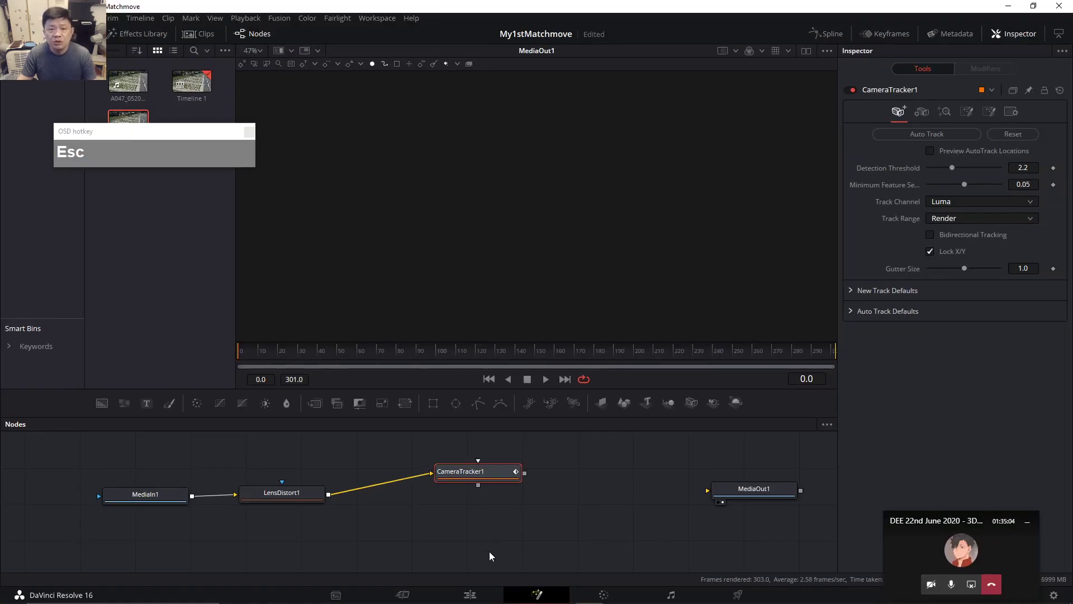
click(755, 286)
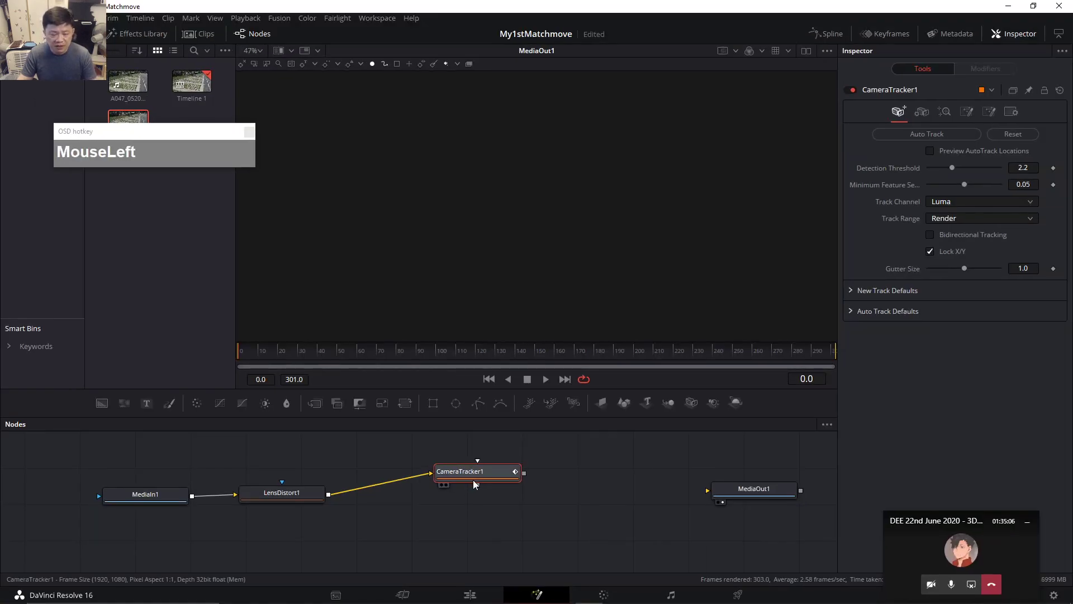
Line up MediaIn1, LensDistort1 and CameraTracker1 in a straight row.
drag(286, 493, 285, 477)
drag(177, 501, 170, 488)
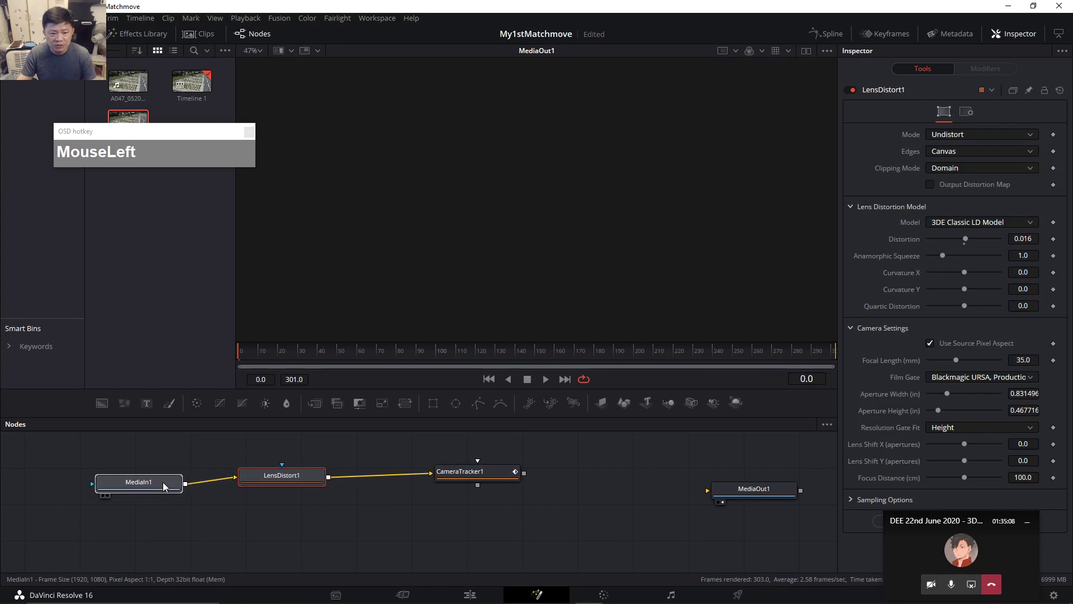
drag(283, 474, 288, 471)
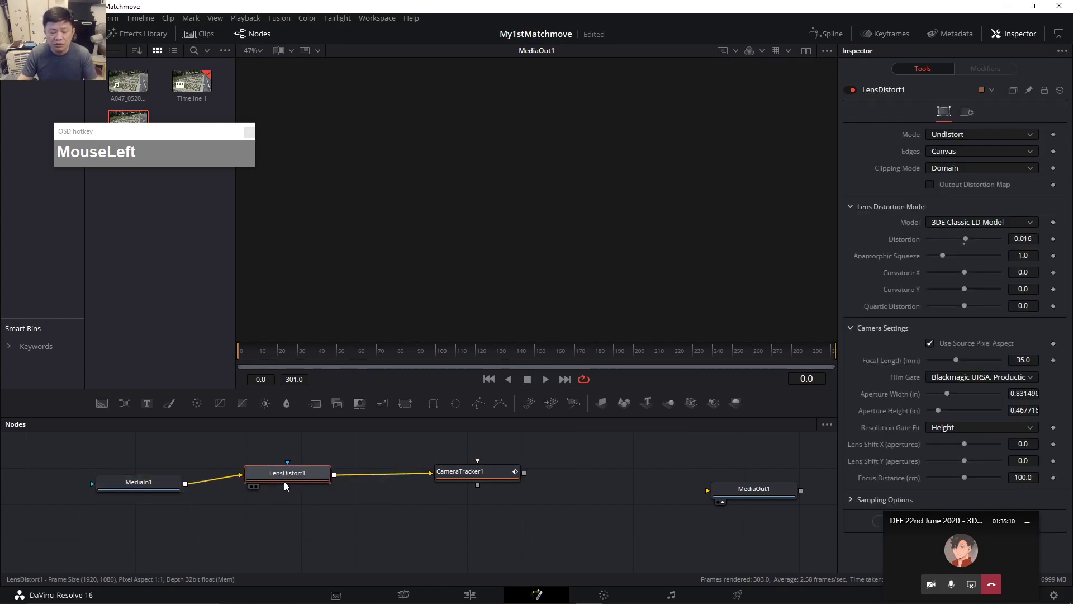
mouse_move(478, 480)
mouse_down()
mouse_move(397, 517)
mouse_move(212, 500)
mouse_move(190, 447)
mouse_move(363, 454)
mouse_move(405, 533)
mouse_move(192, 545)
mouse_move(369, 468)
mouse_move(190, 464)
mouse_move(386, 528)
mouse_move(469, 481)
mouse_move(461, 486)
mouse_up()
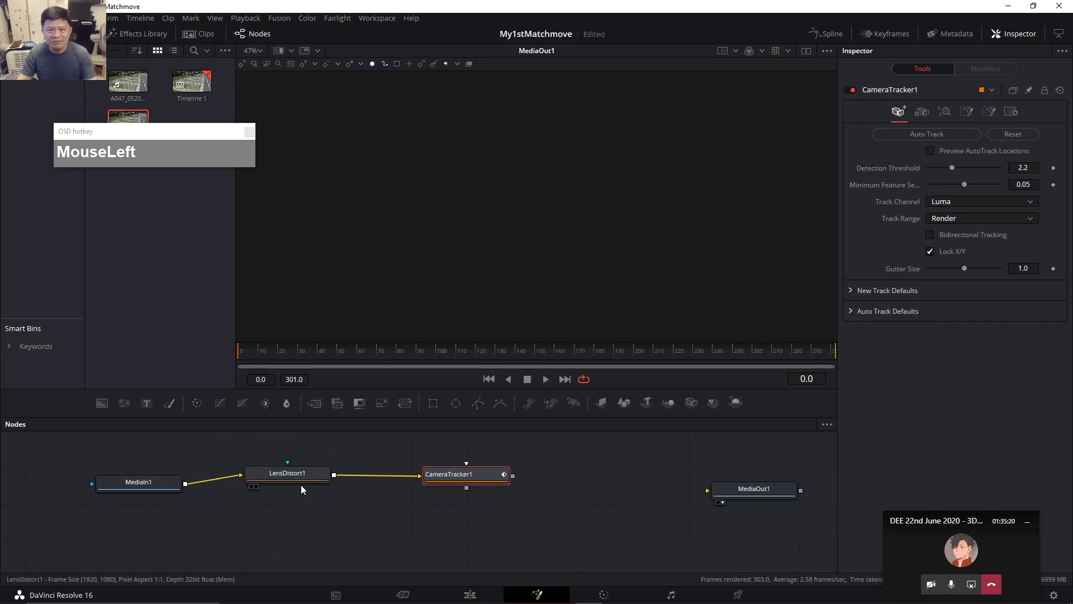
mouse_move(149, 481)
mouse_down()
mouse_move(150, 472)
mouse_move(140, 480)
mouse_up()
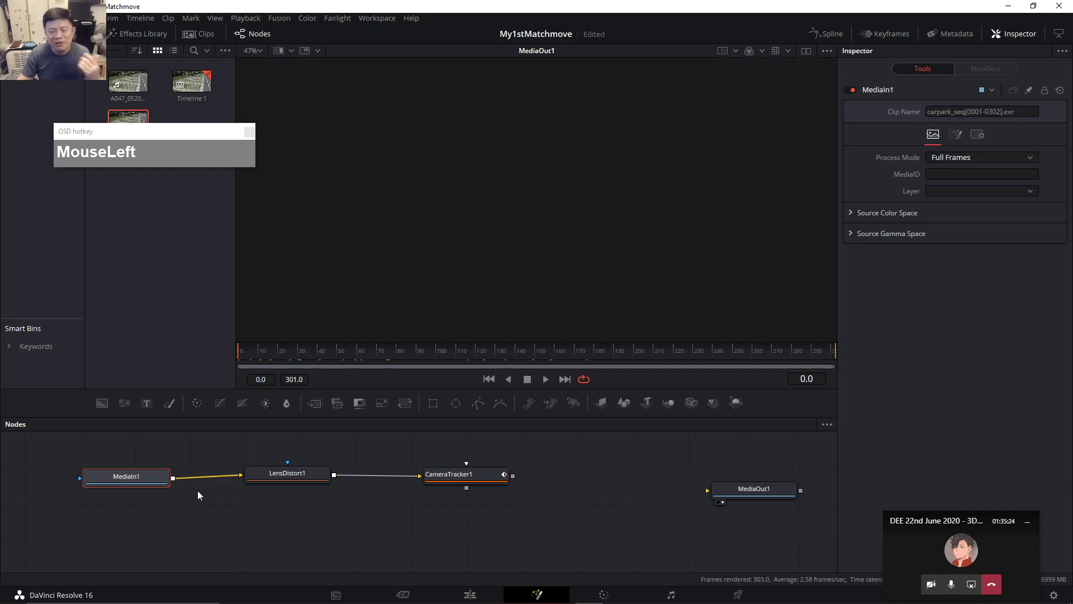
drag(290, 485, 284, 483)
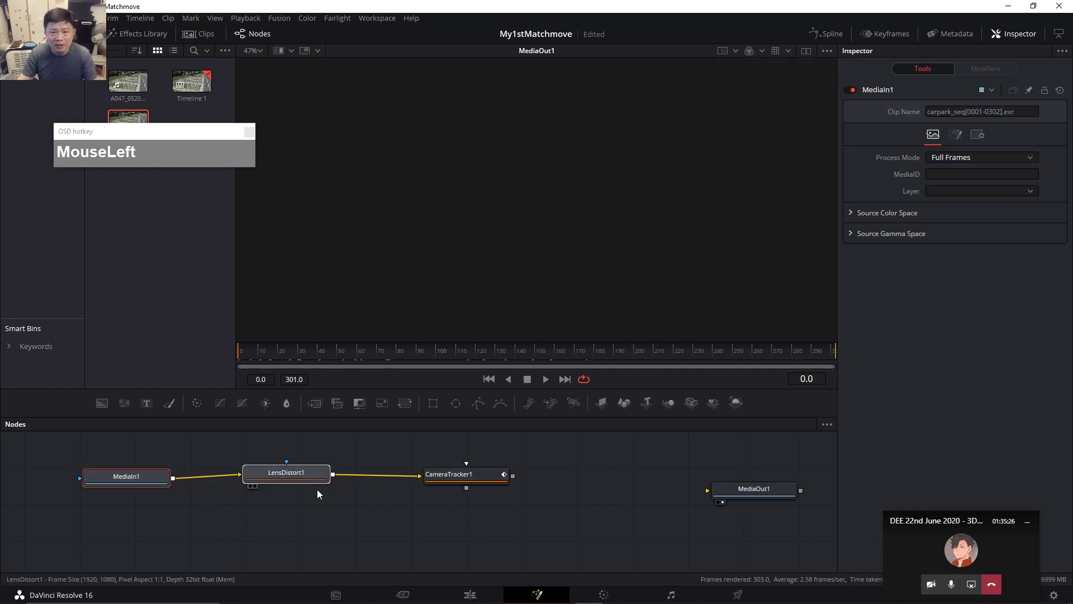
drag(455, 478, 479, 483)
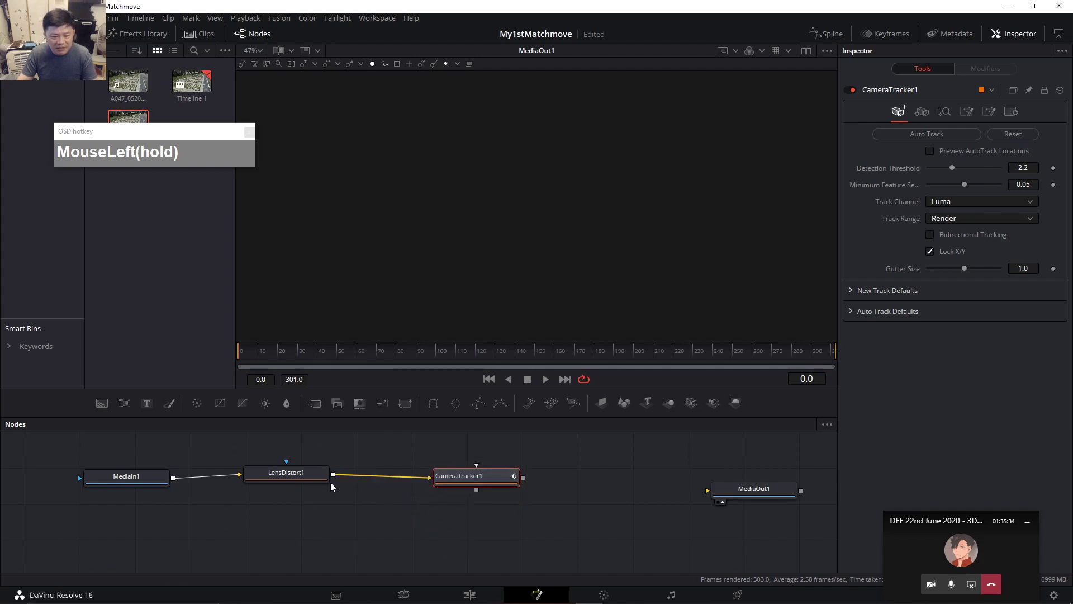
drag(152, 479, 155, 475)
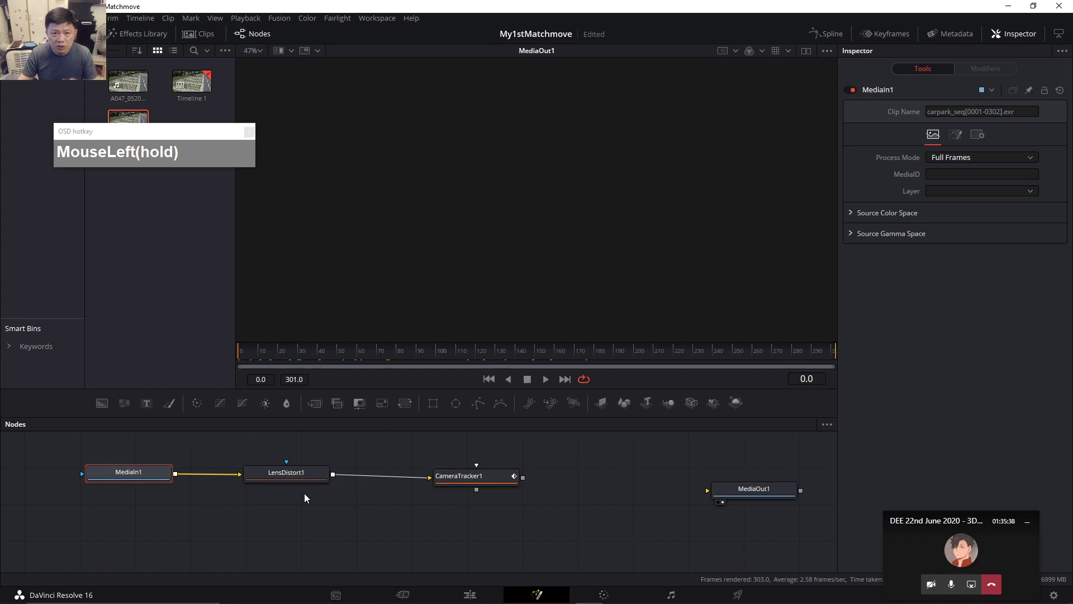
drag(473, 480, 465, 478)
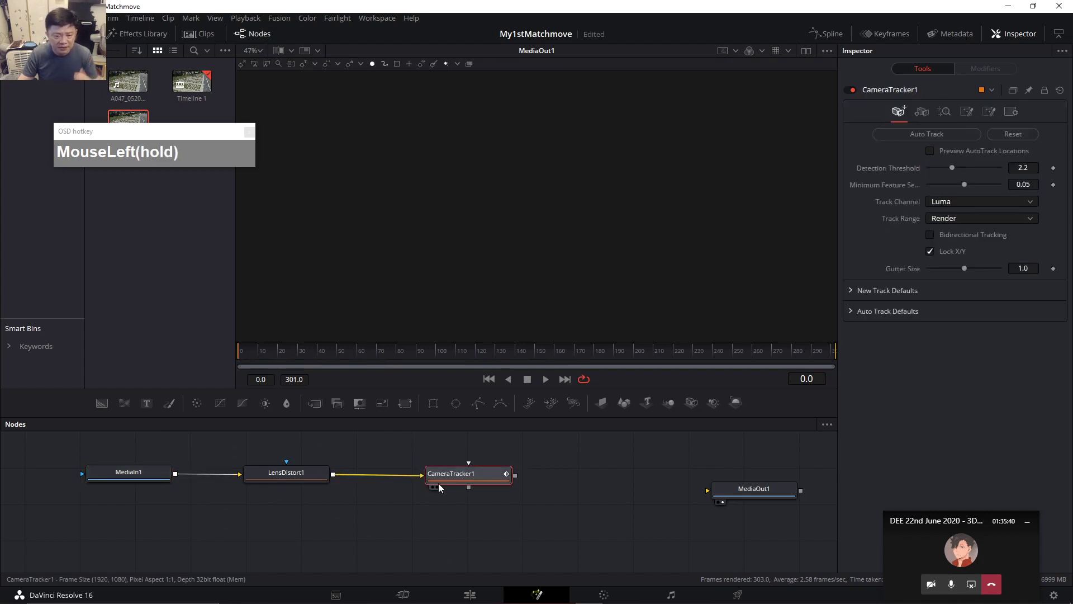
Recentre the node graph and switch to two side-by-side viewers.
middle_click(438, 483)
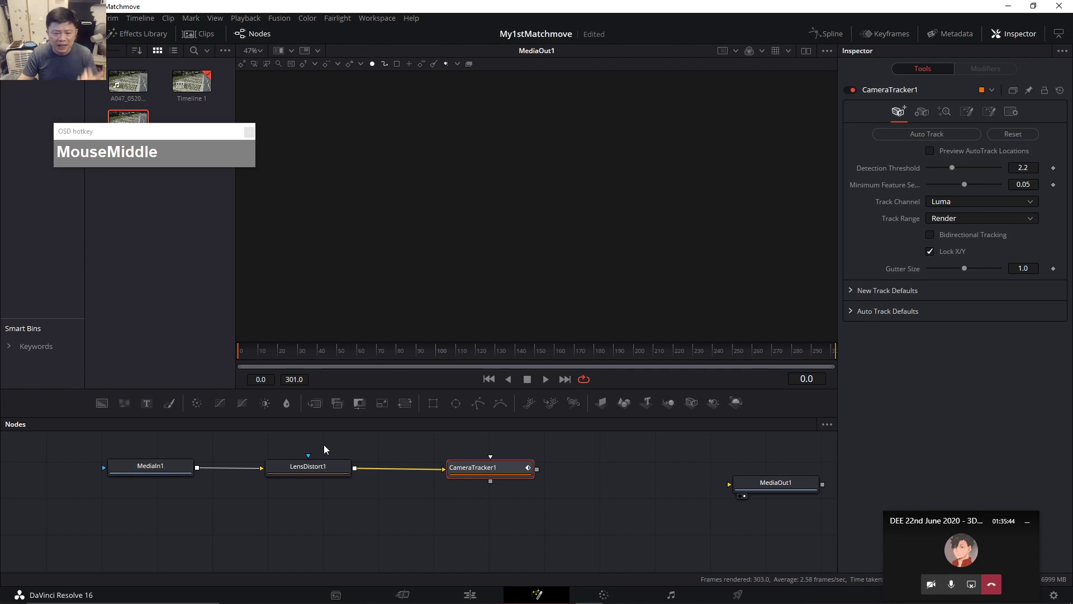
middle_click(413, 510)
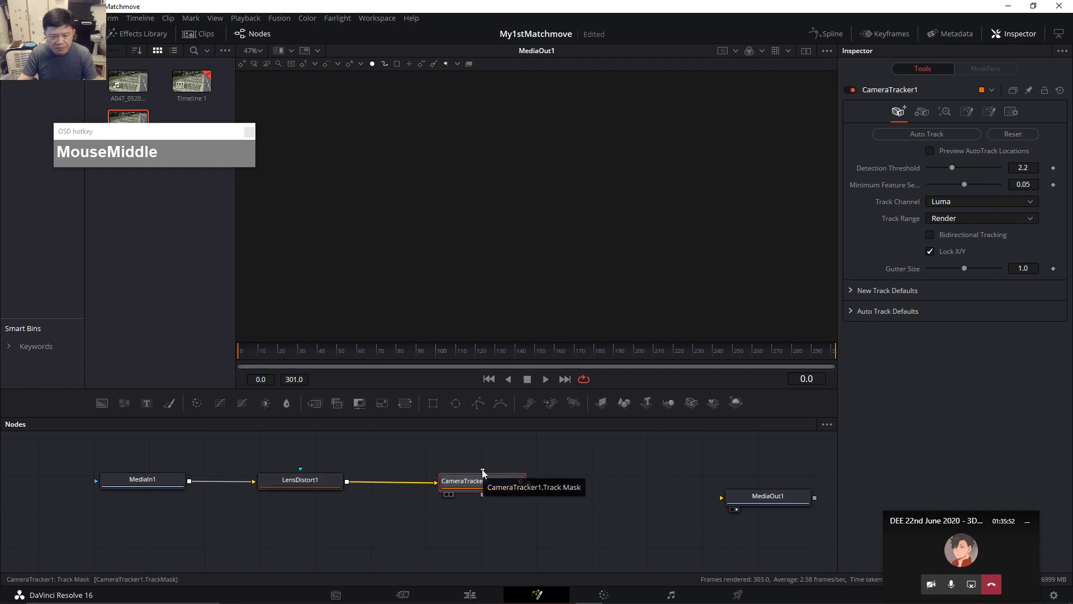
drag(491, 487, 488, 487)
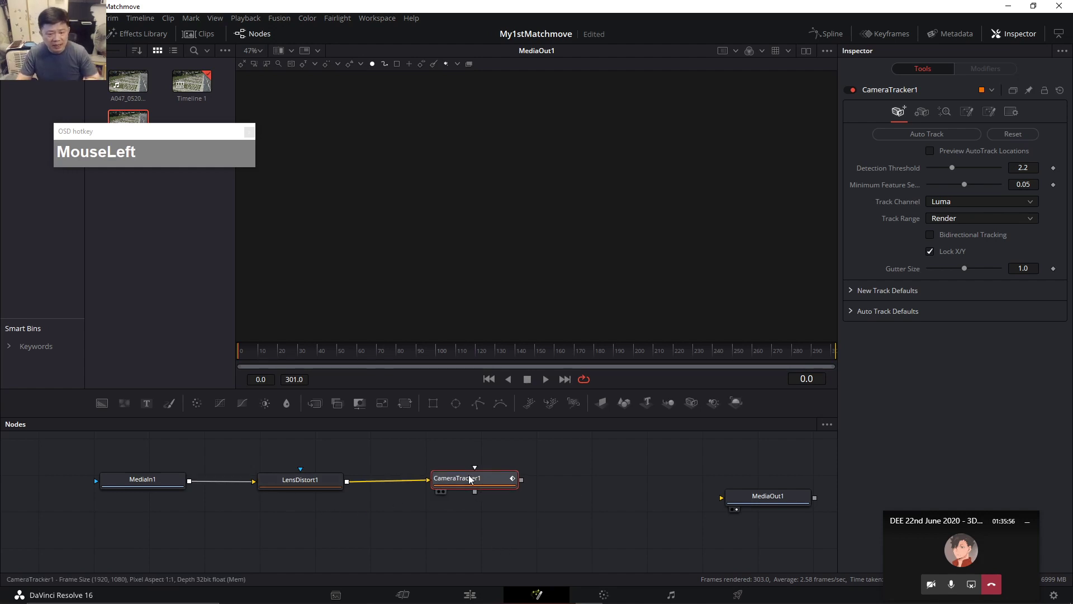
drag(222, 143, 188, 166)
click(806, 50)
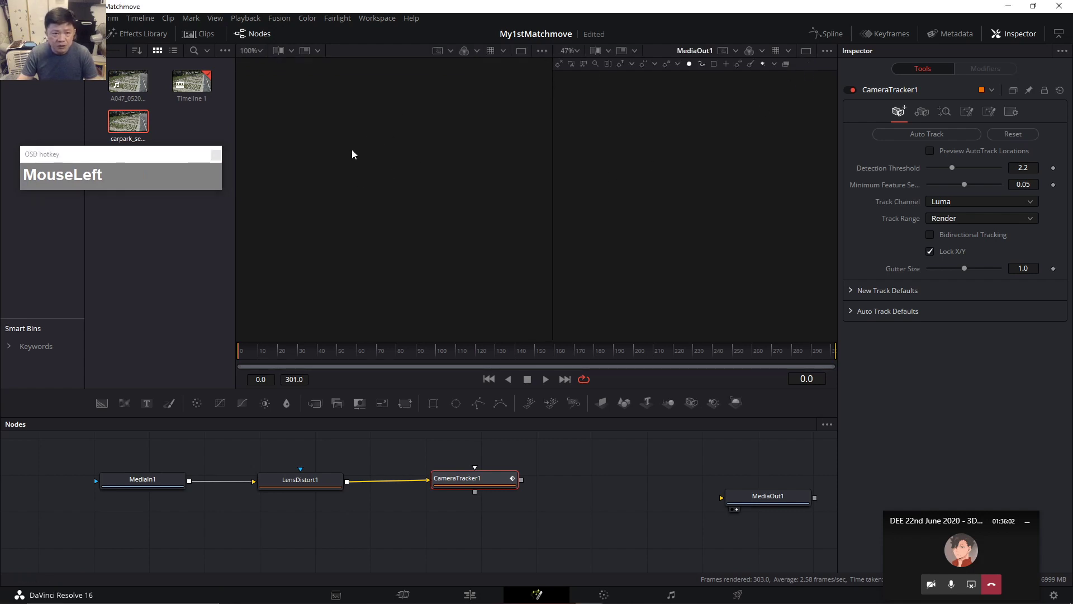
Show CameraTracker1's output in the left viewer and widen that viewer.
drag(352, 149, 613, 157)
click(650, 162)
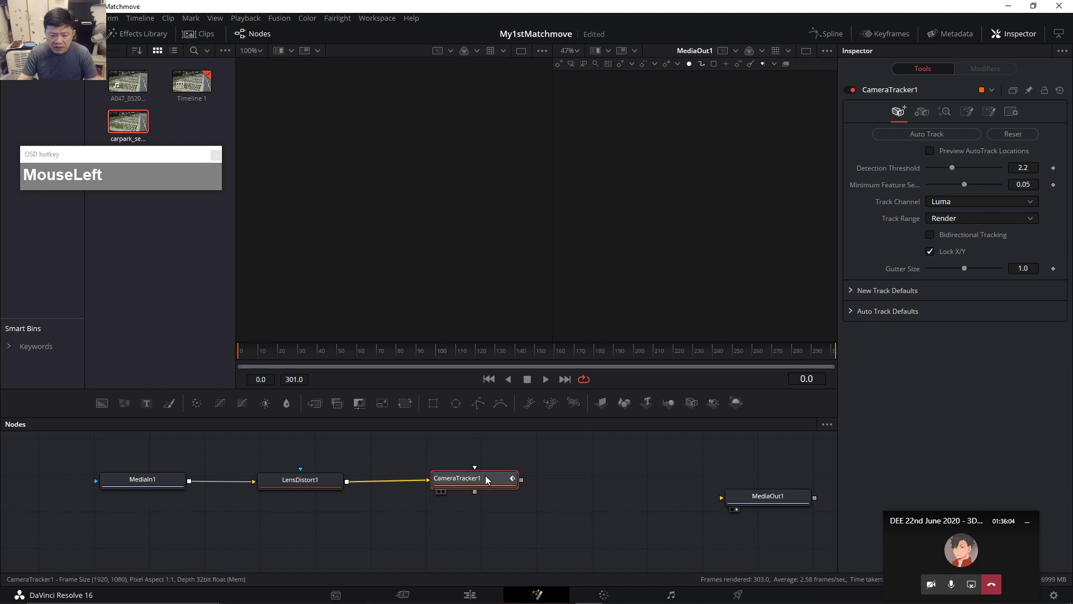
drag(485, 476, 484, 477)
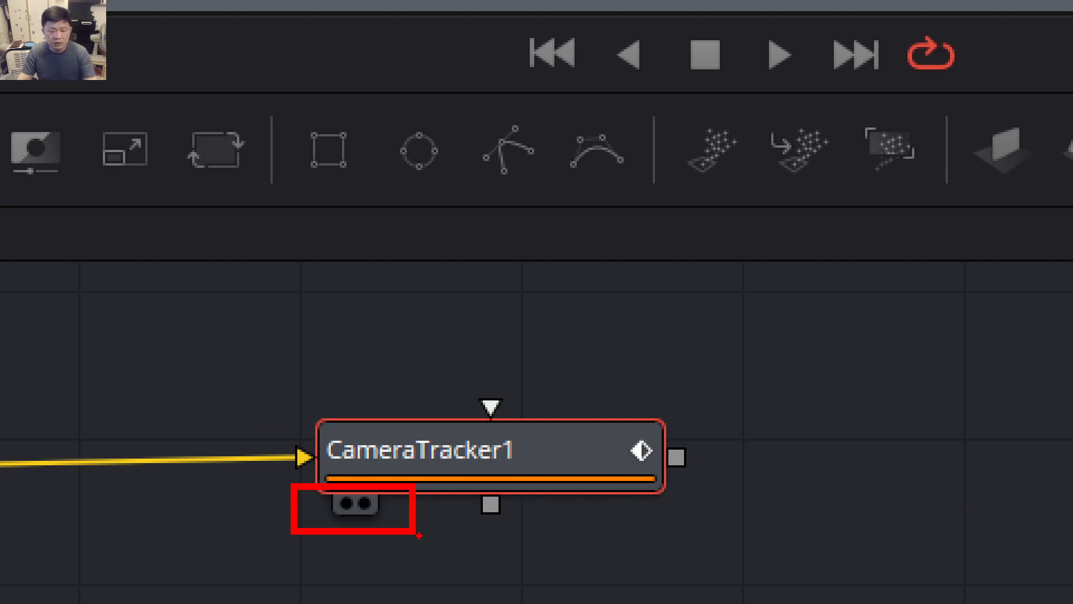
key(ctrl+1)
key(Escape)
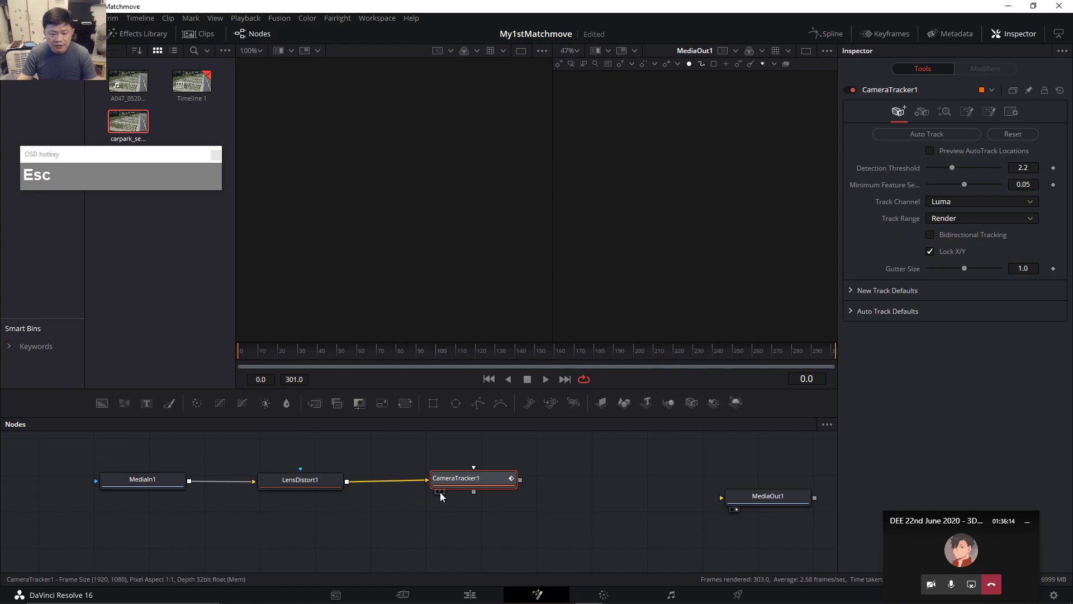
click(437, 491)
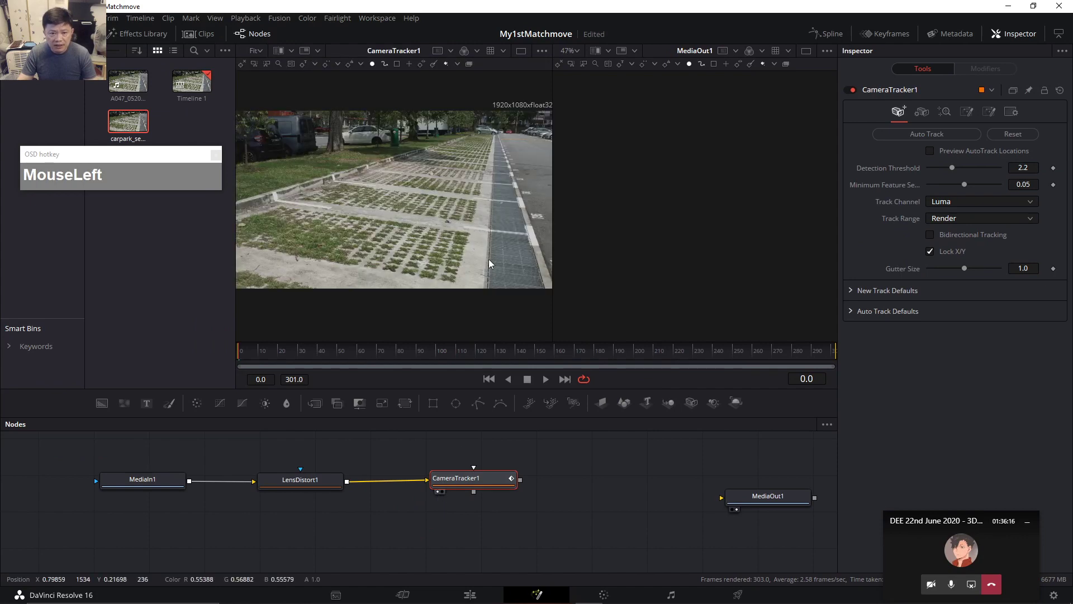
drag(553, 222, 691, 225)
middle_click(707, 243)
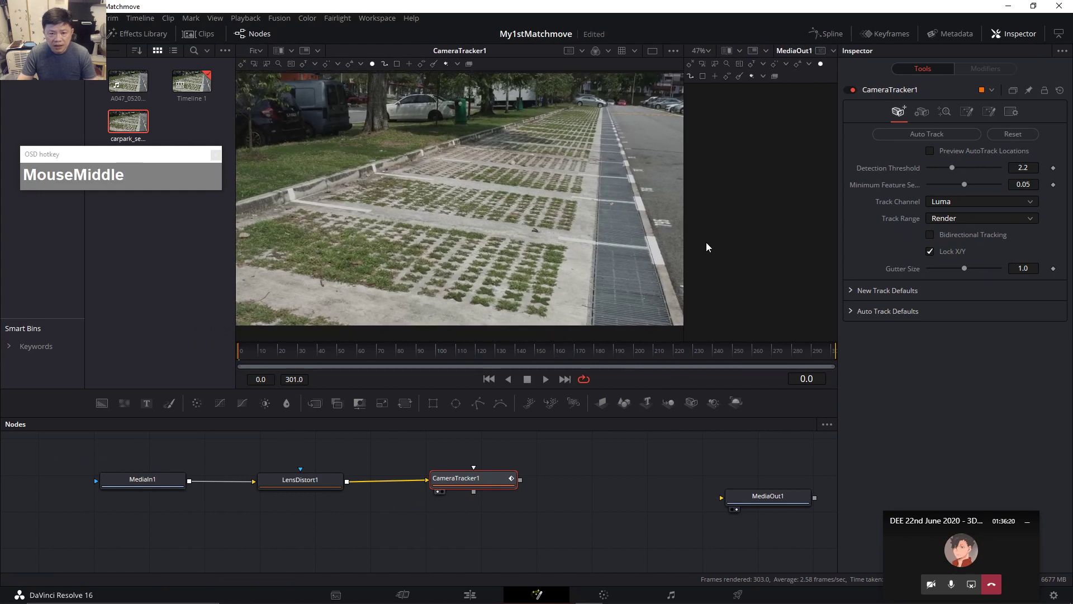
Return to a single, wider viewer and nudge CameraTracker1 slightly left.
drag(484, 478, 464, 477)
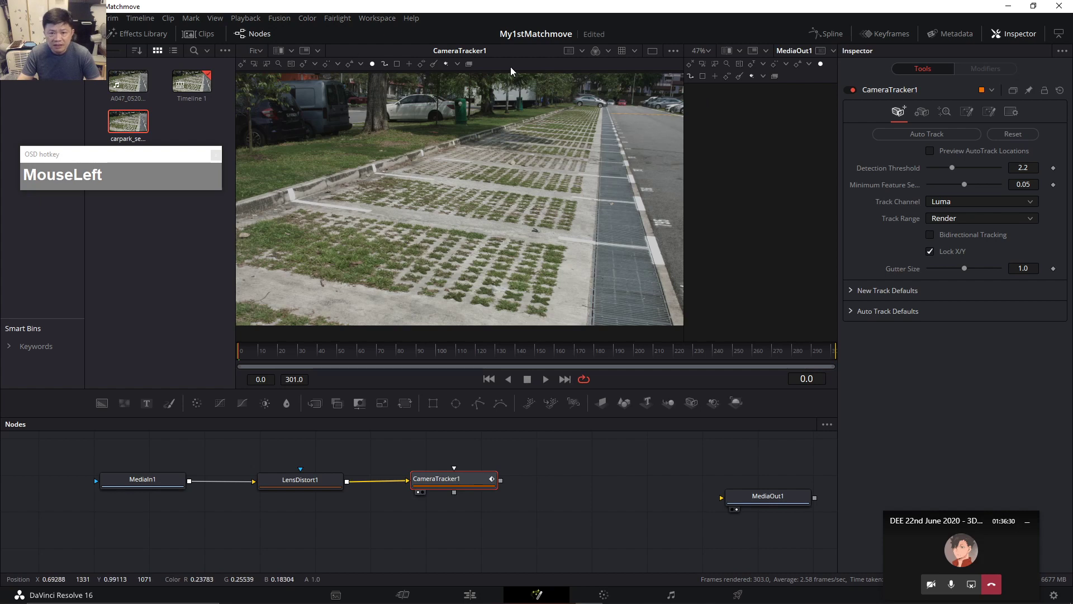
click(653, 51)
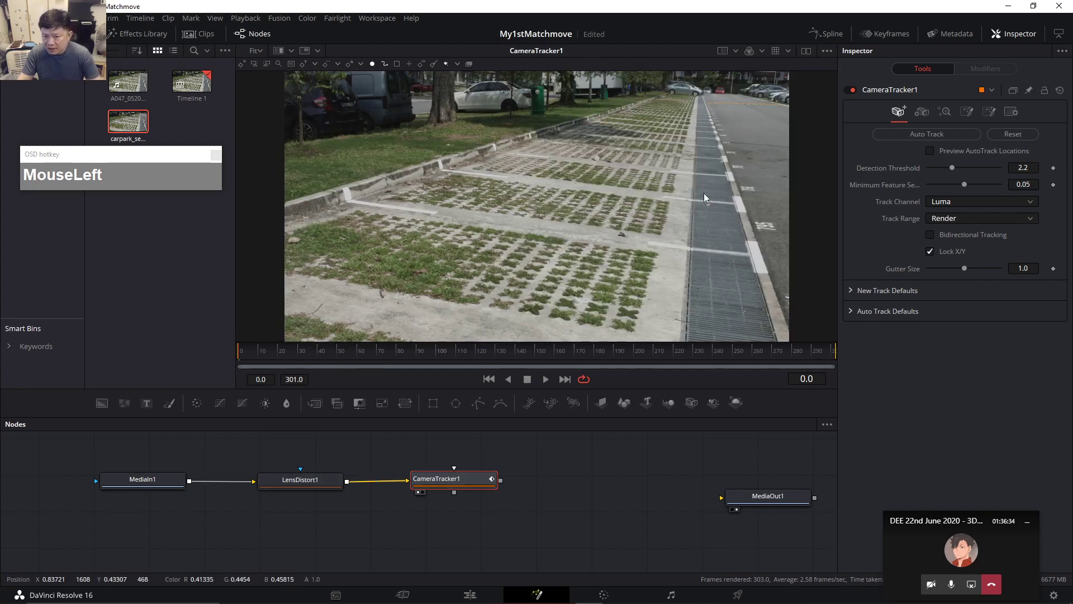
drag(455, 487, 447, 487)
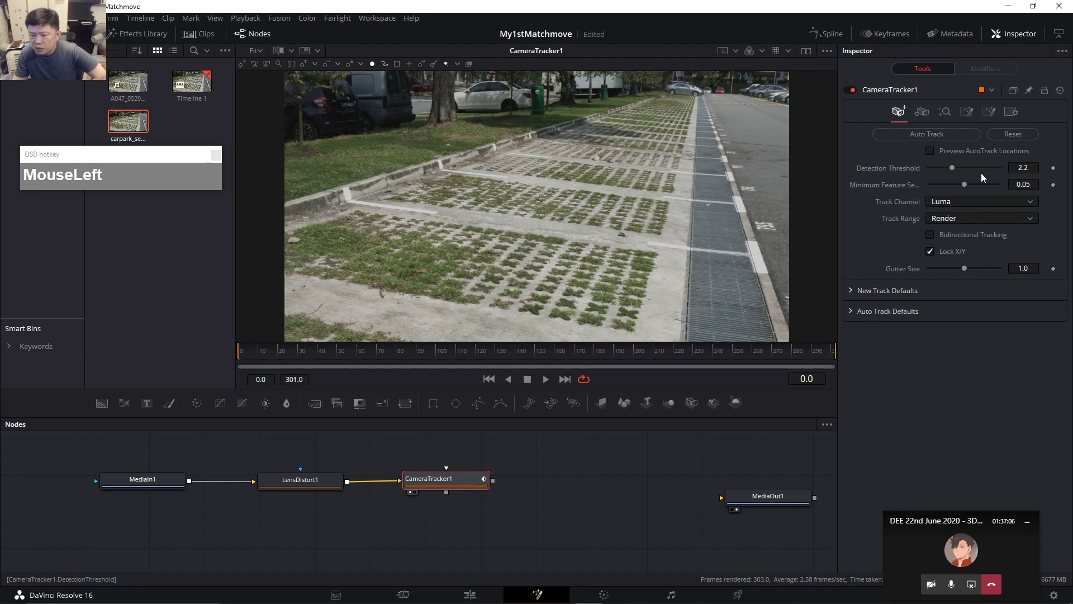
Enable Preview AutoTrack Locations, scrub to around frame 43, and drag the viewer divider down.
click(930, 151)
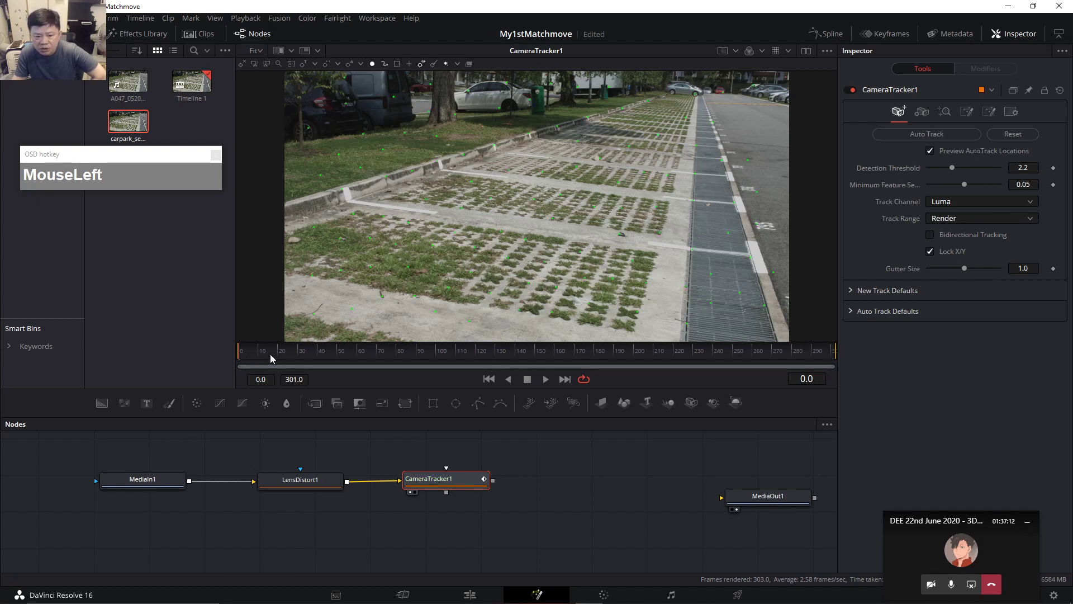
drag(247, 352, 323, 351)
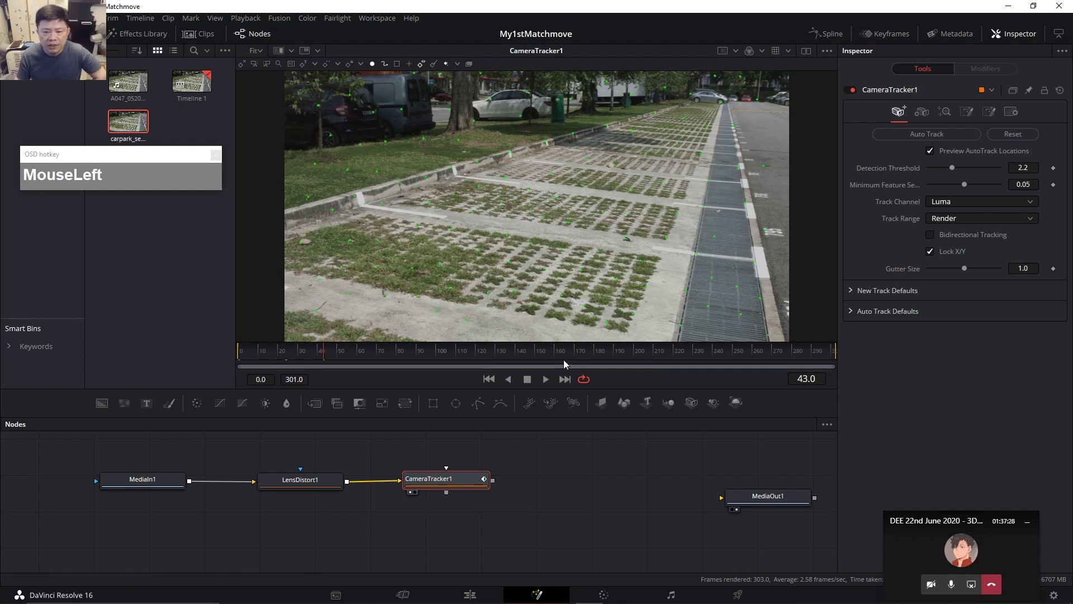
drag(555, 342, 569, 402)
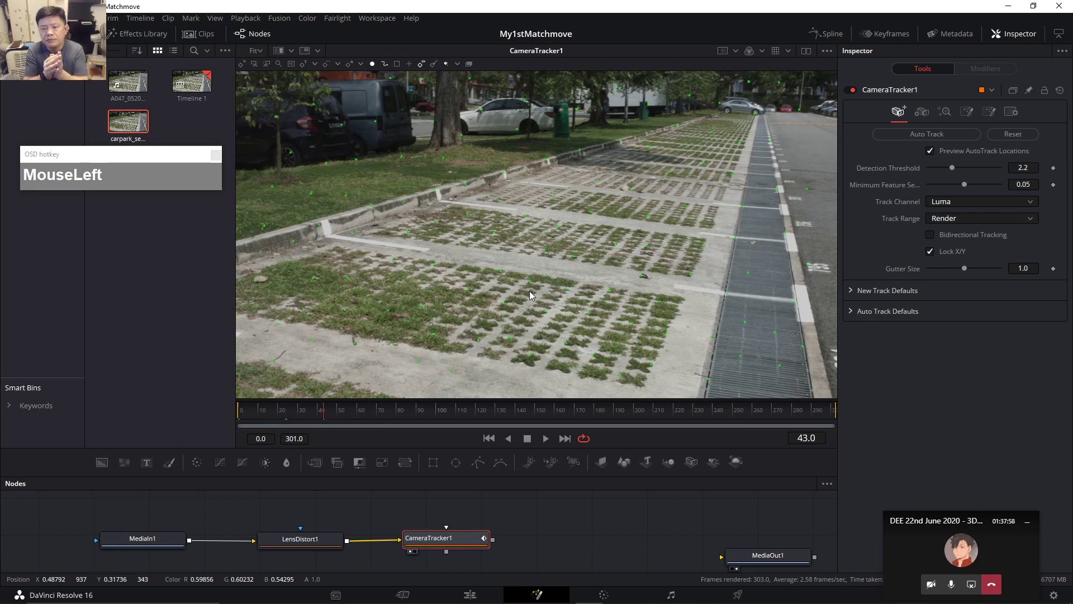
click(241, 413)
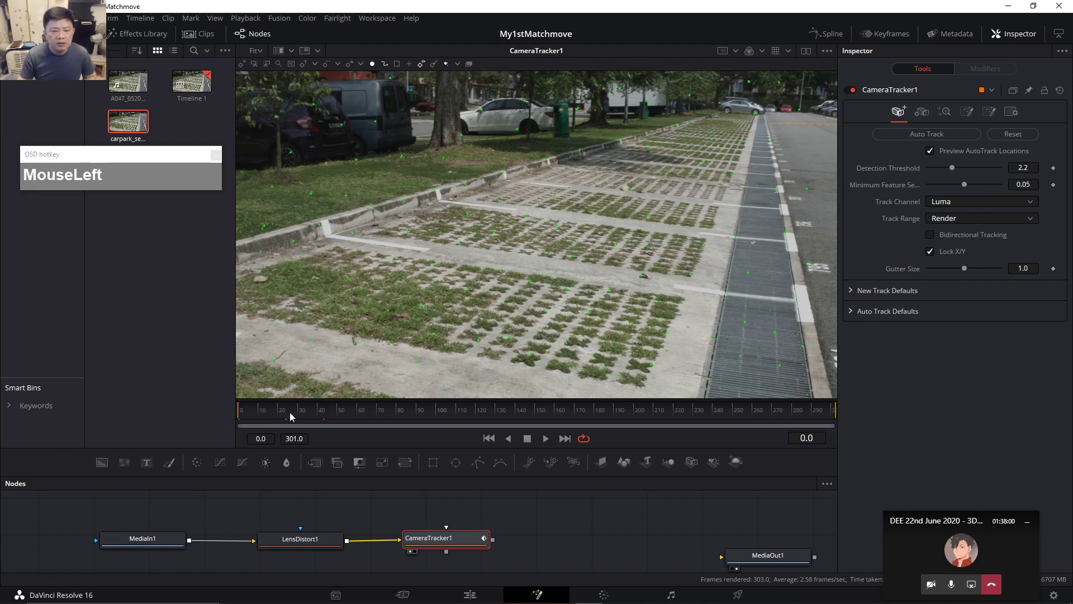
click(267, 410)
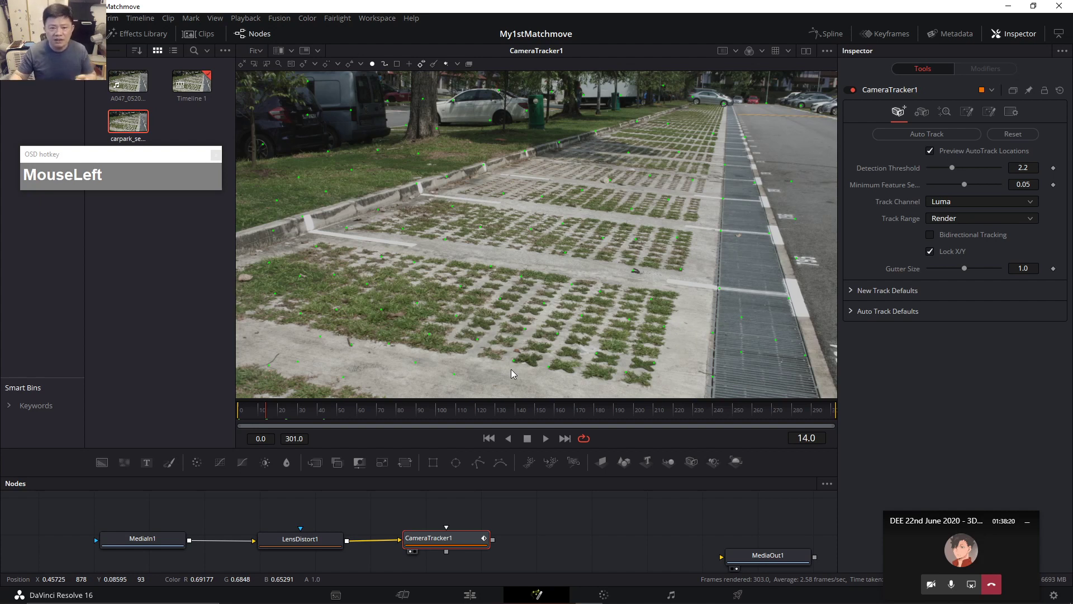
drag(301, 417, 300, 415)
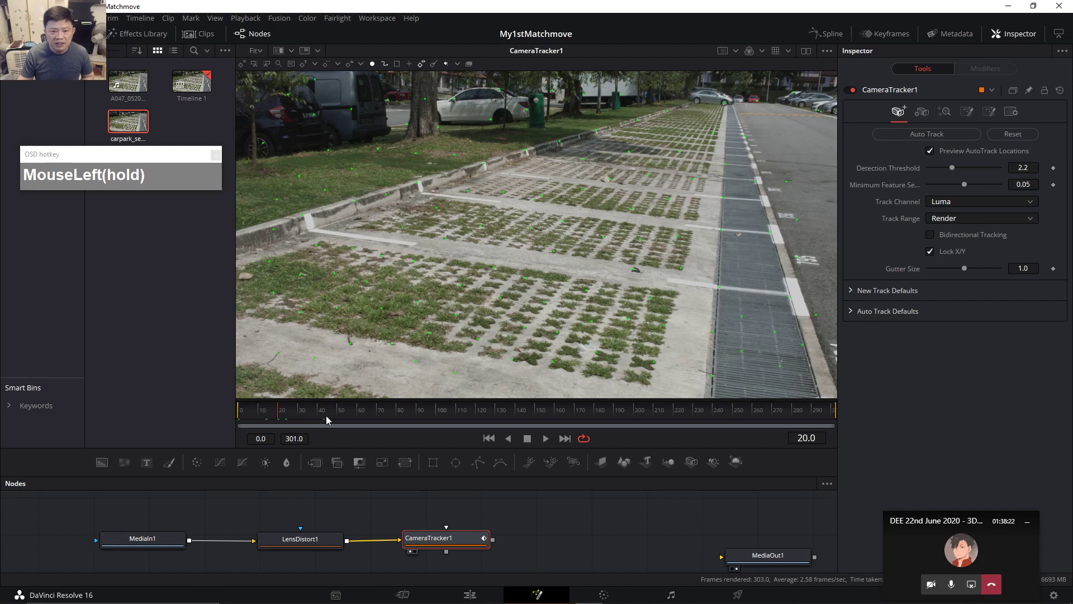
click(375, 417)
click(284, 418)
drag(284, 418, 365, 414)
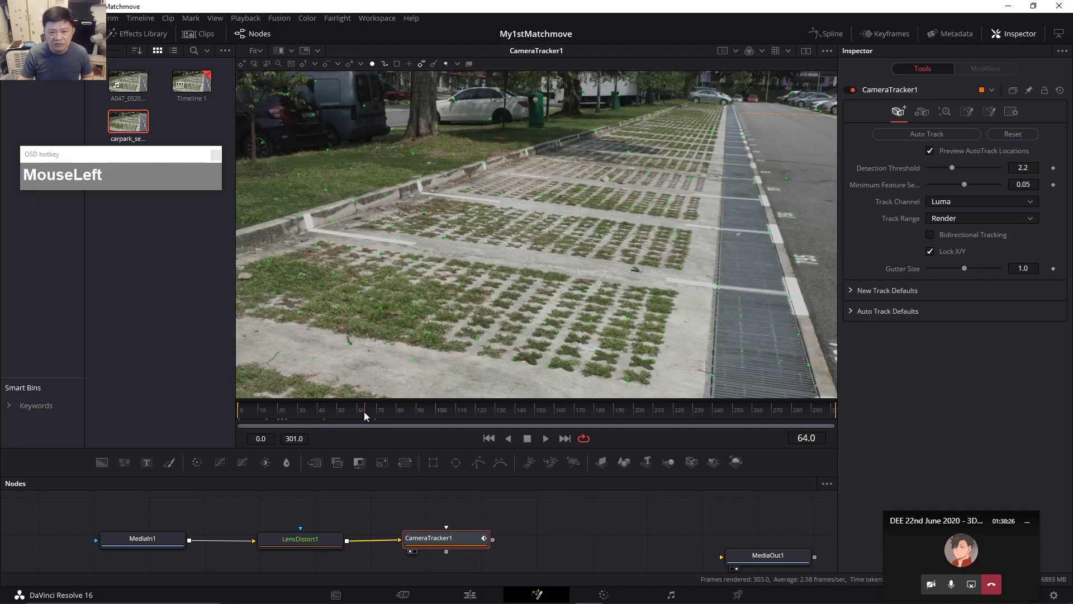
click(299, 414)
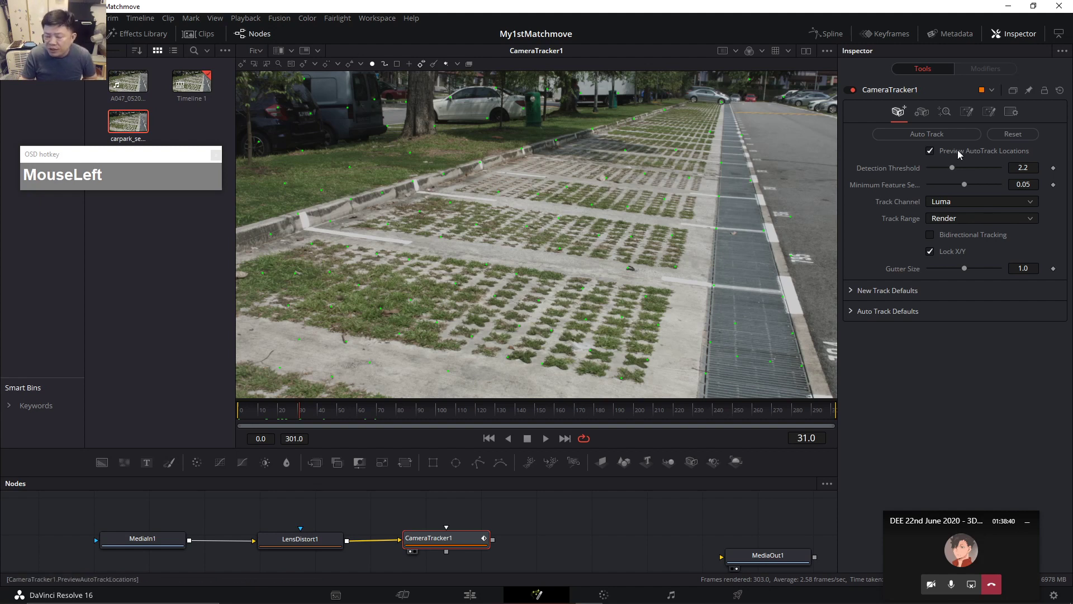
drag(260, 414, 321, 409)
click(320, 410)
click(378, 409)
click(492, 407)
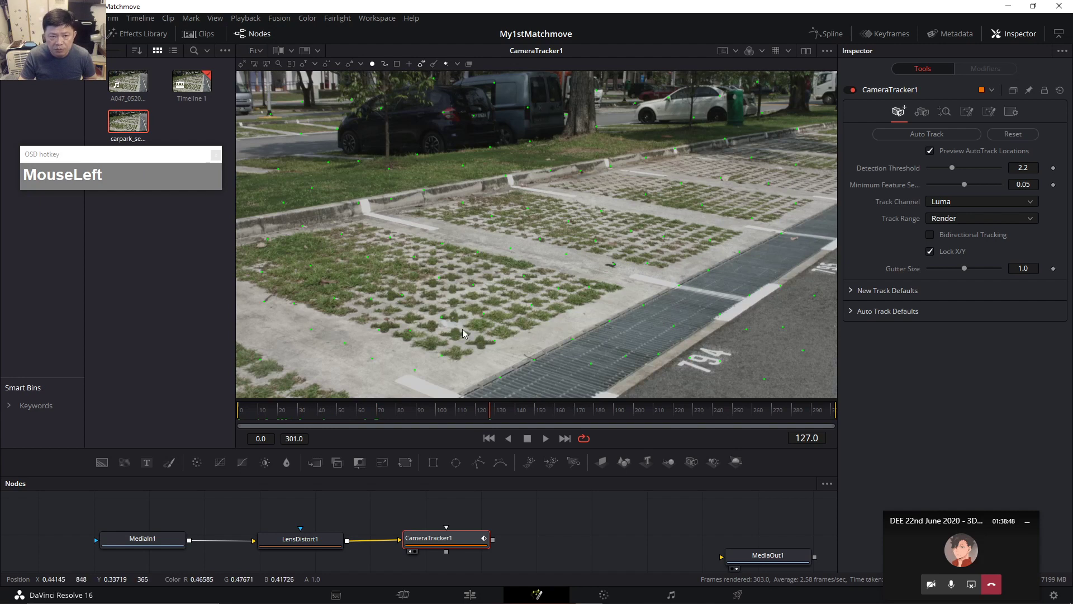
drag(258, 415, 245, 415)
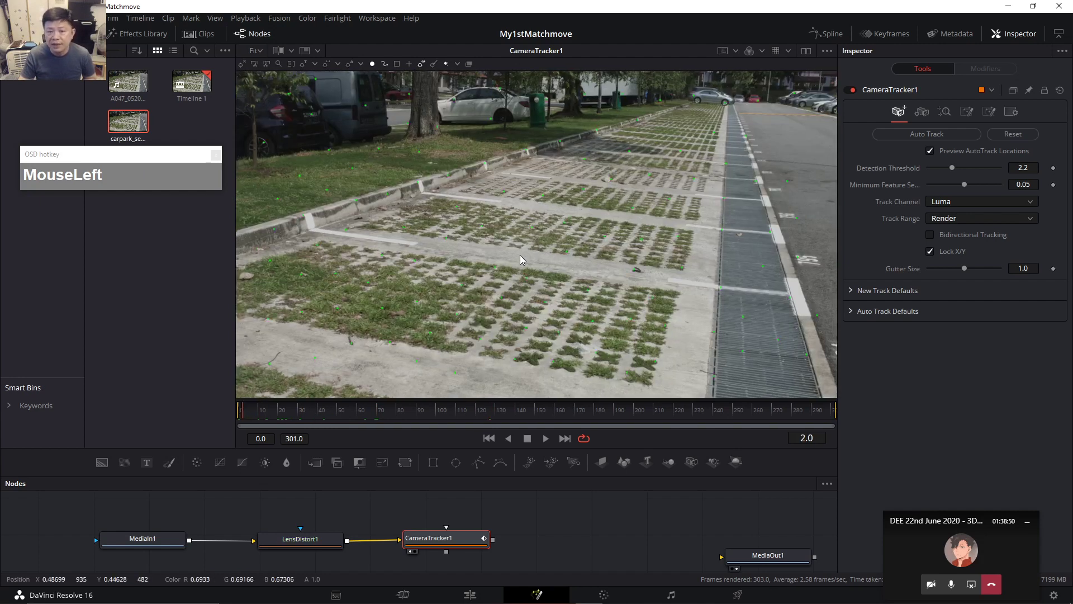
drag(666, 412, 791, 414)
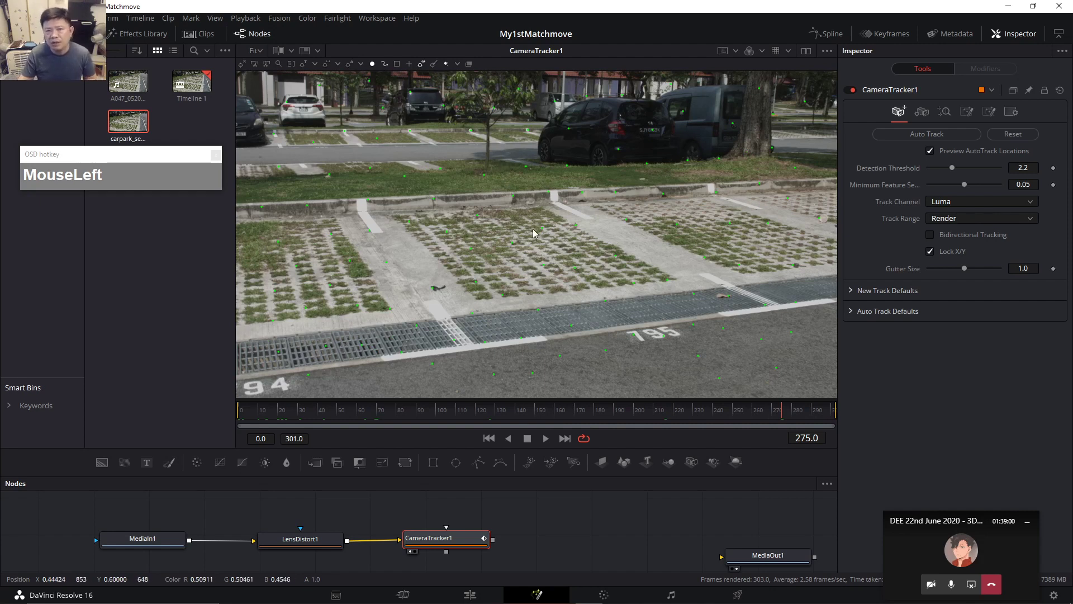
click(240, 414)
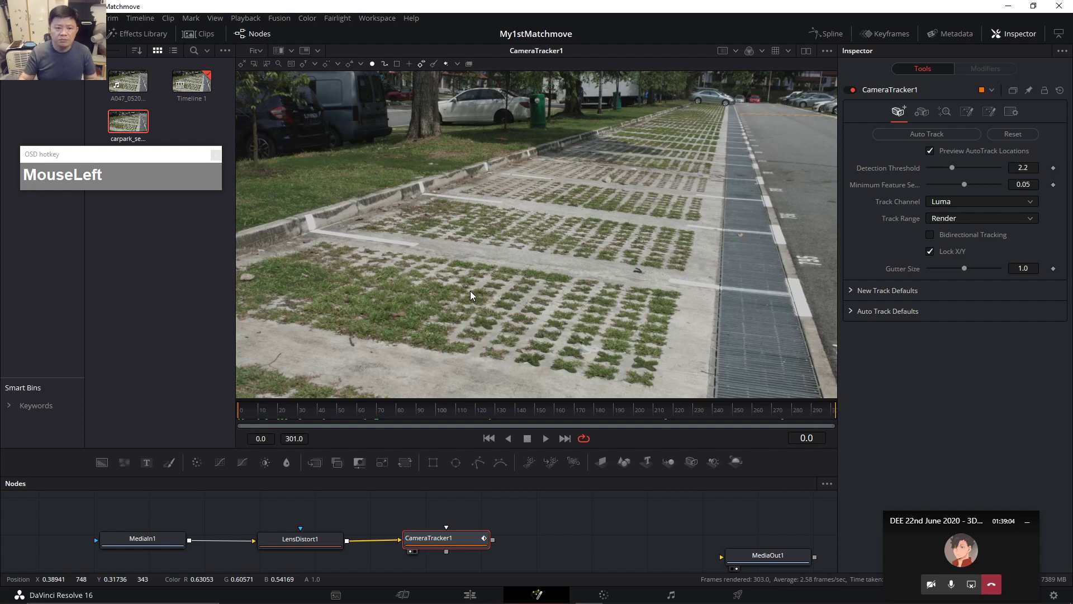
click(254, 410)
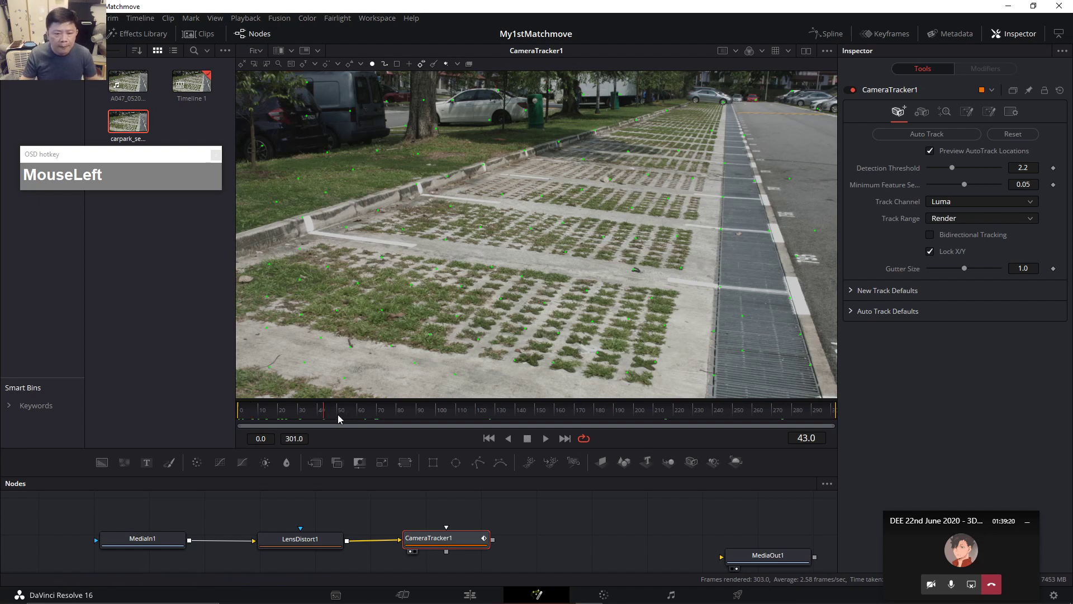
click(402, 410)
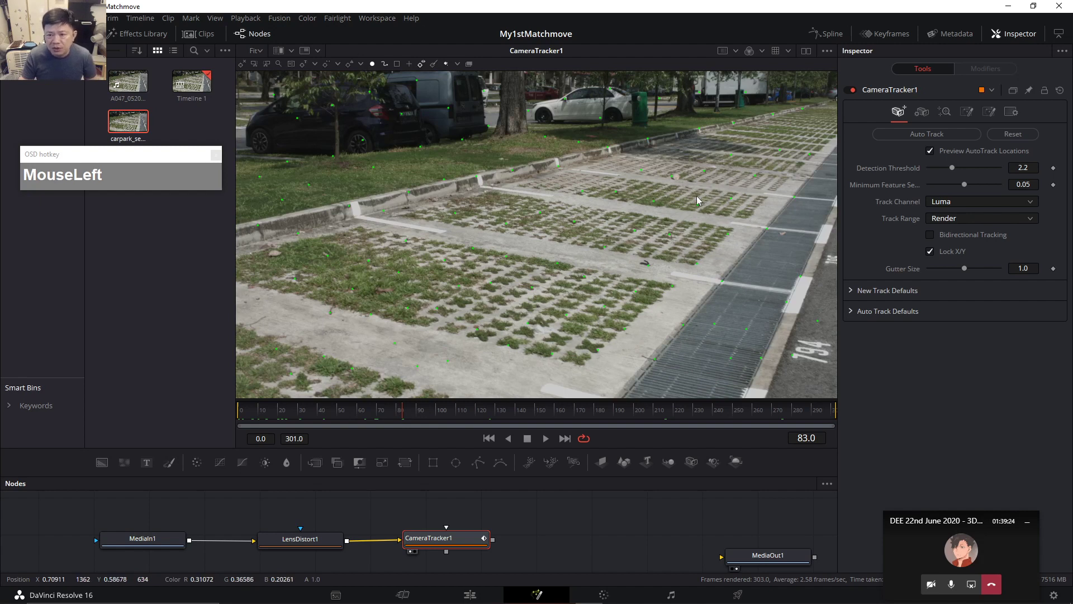
Adjust the Detection Threshold and check the preview points on frames 66 and 89.
click(943, 165)
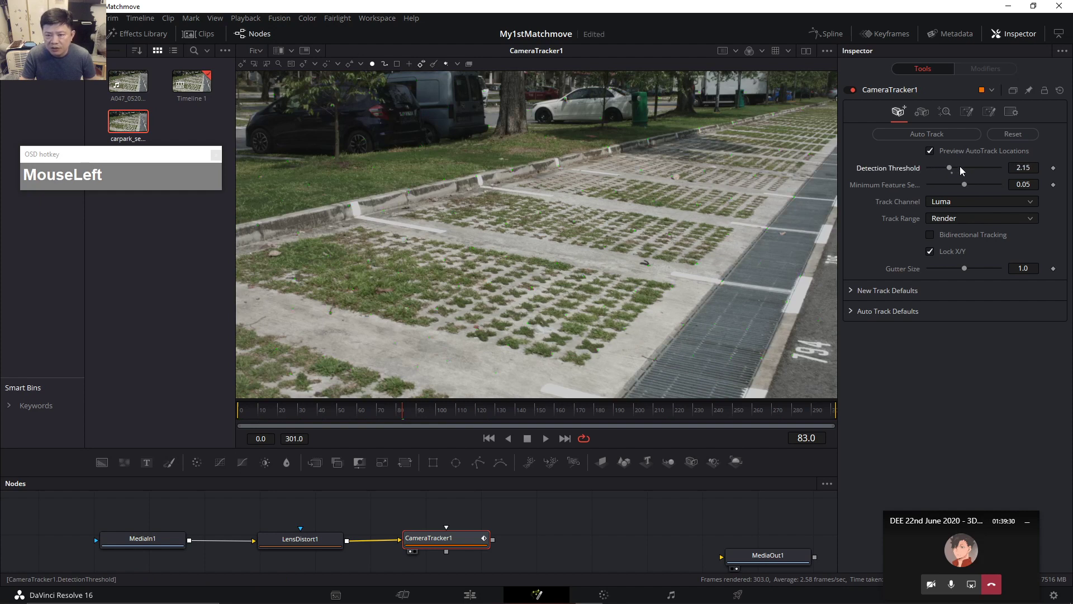
mouse_move(971, 166)
mouse_down()
mouse_move(980, 168)
mouse_move(970, 169)
mouse_up()
click(368, 414)
click(415, 414)
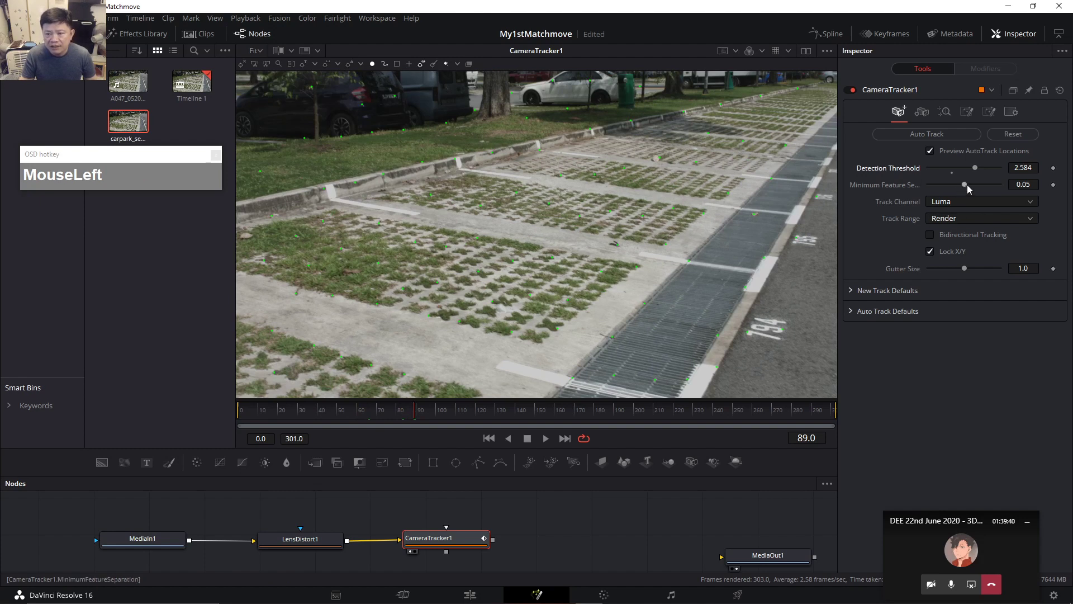
Set Minimum Feature Separation to 0.0695 and Detection Threshold to 2.206, checking frames 166 and 108.
drag(963, 185, 934, 189)
click(332, 409)
drag(465, 411, 569, 417)
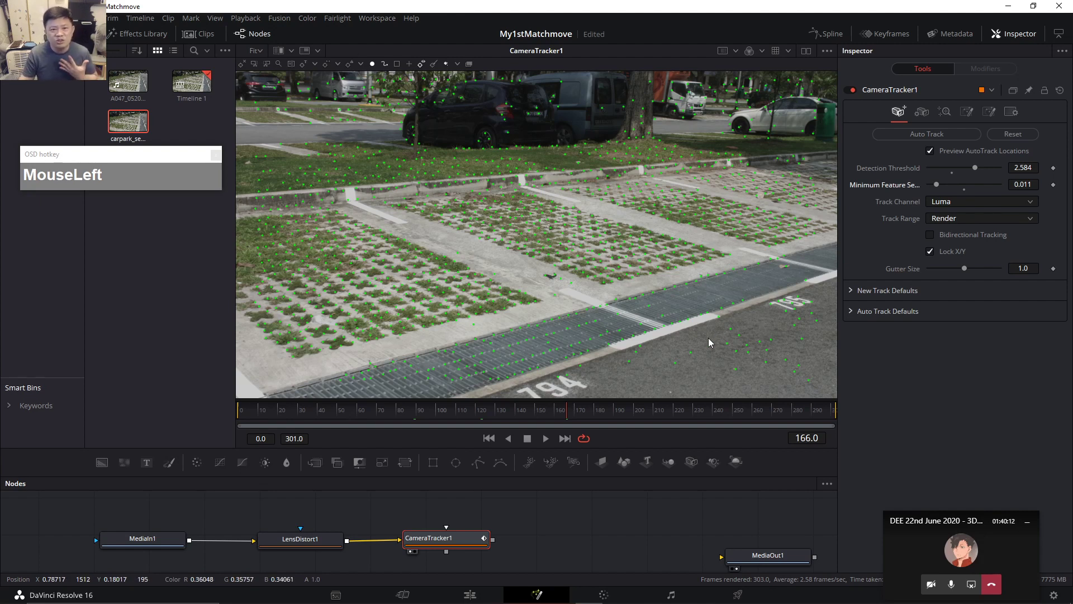
drag(944, 184, 974, 188)
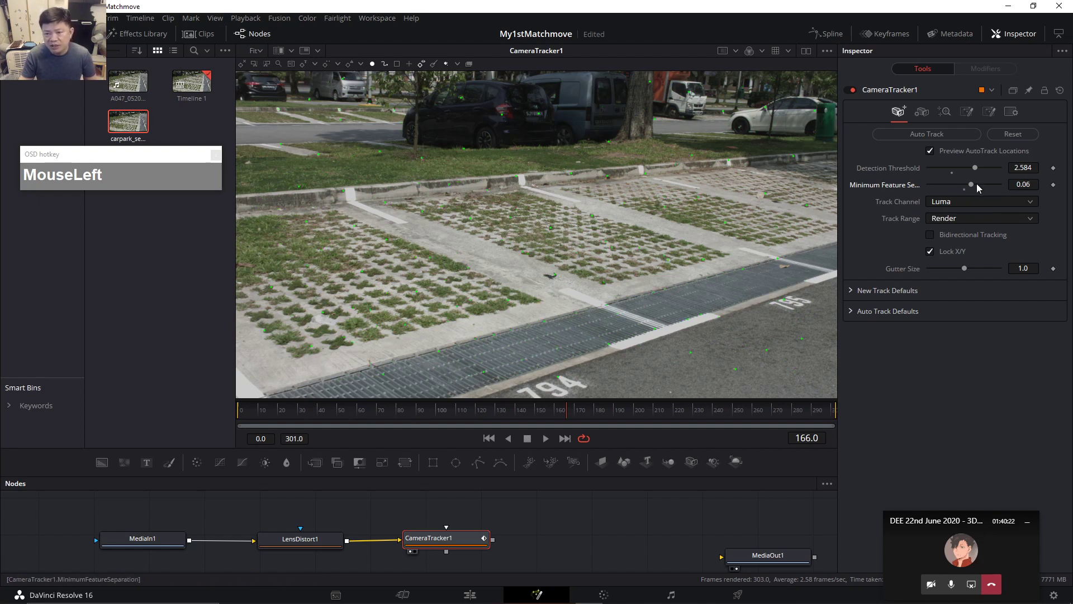
drag(993, 184, 985, 184)
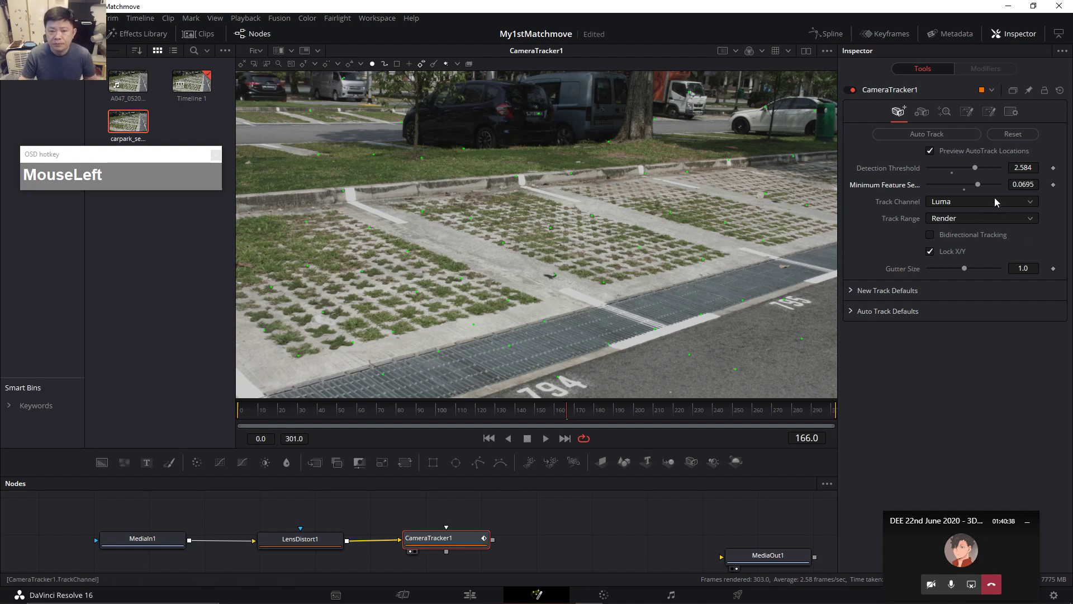
mouse_move(973, 167)
mouse_down()
mouse_move(940, 169)
mouse_move(957, 167)
mouse_up()
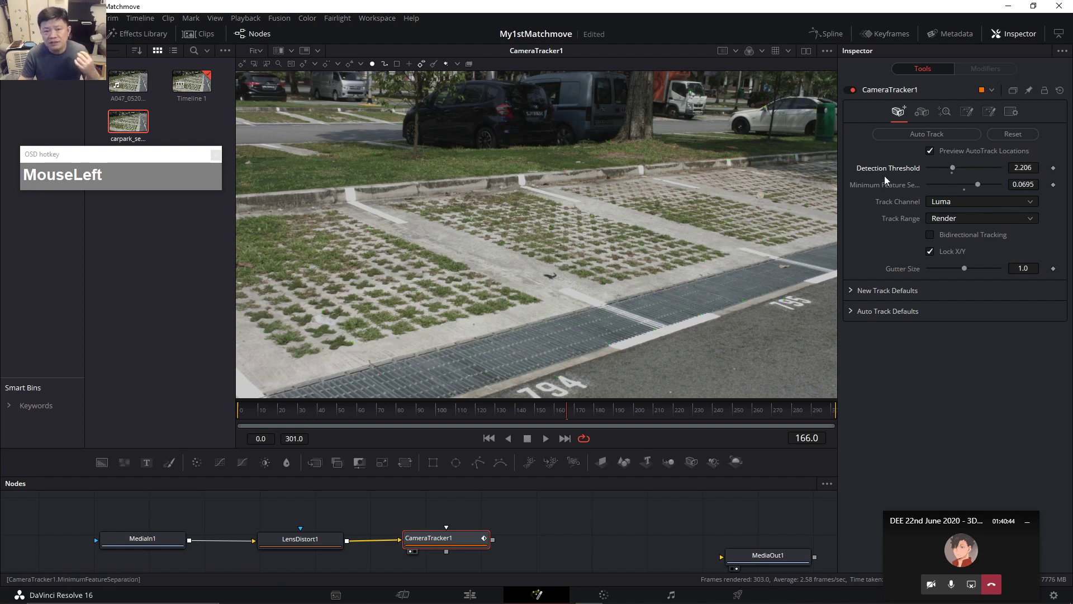
click(453, 408)
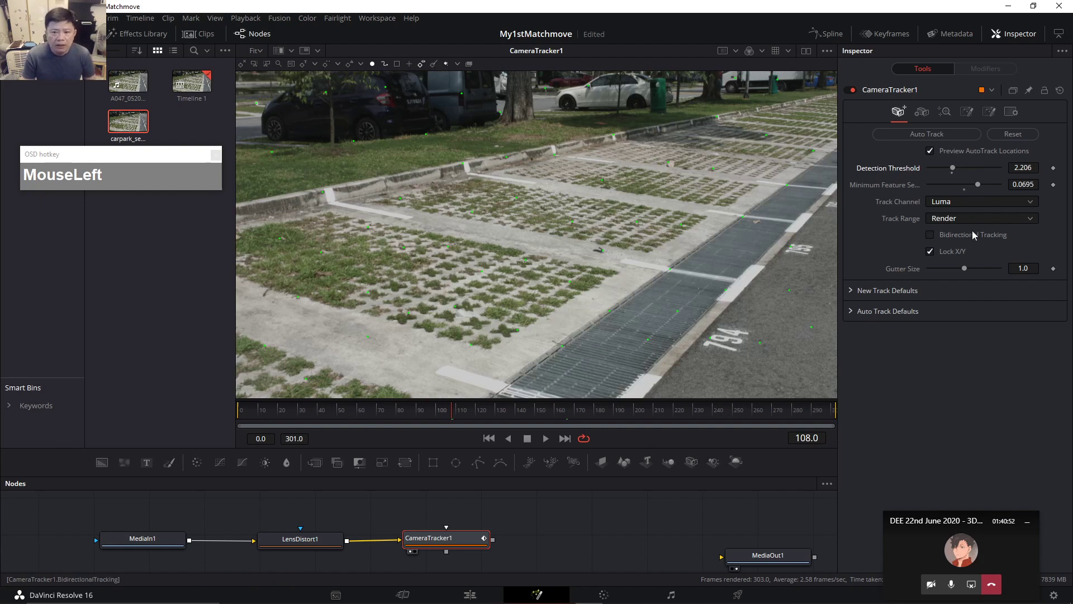
Try the Luma, Red and Green track channels while moving to frame 115.
click(961, 201)
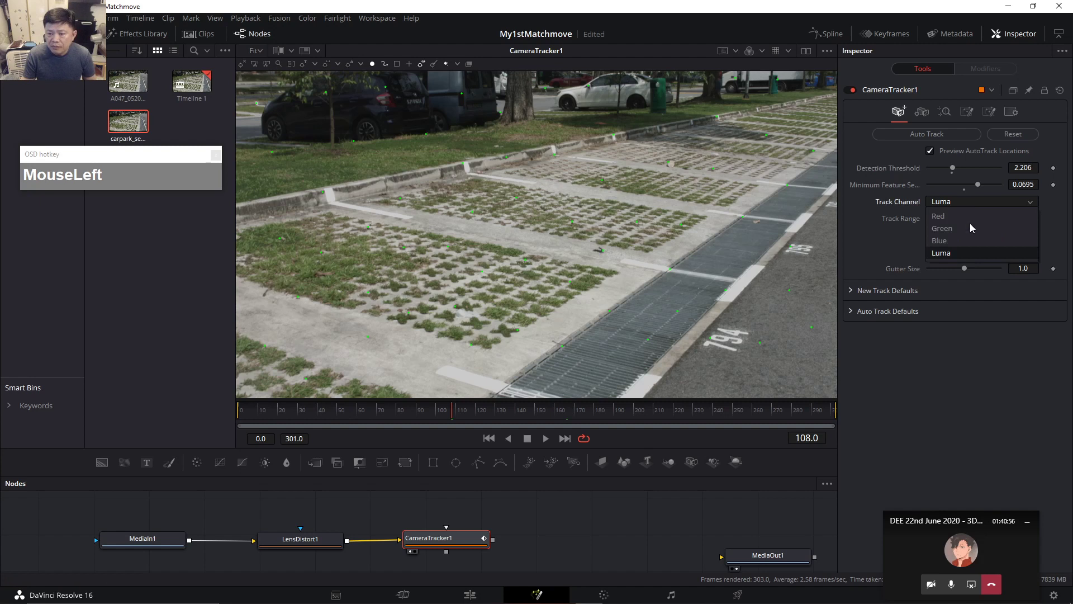
click(952, 252)
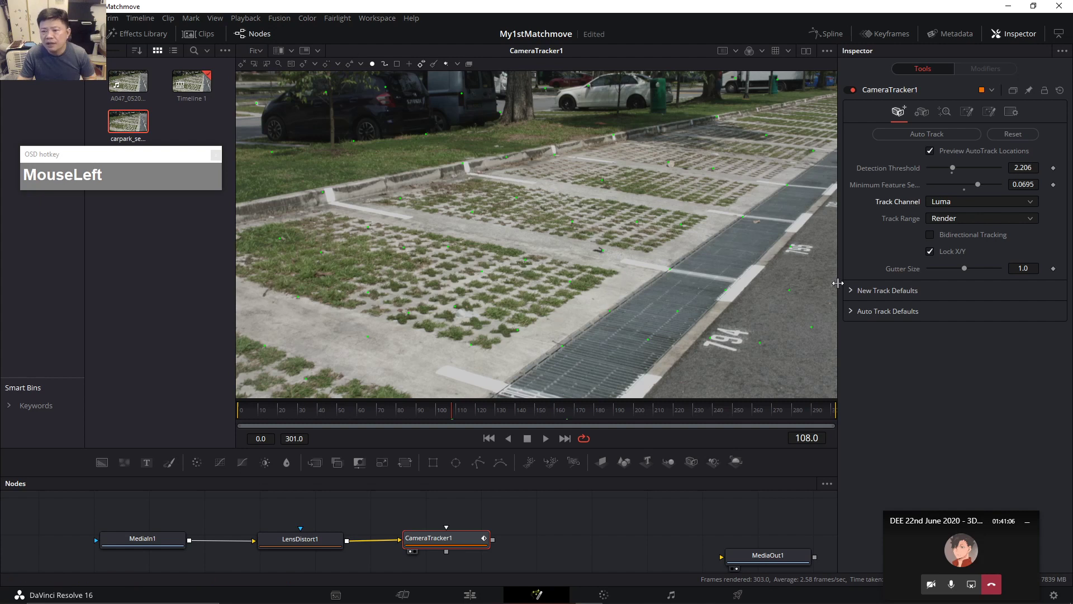
click(964, 204)
click(955, 217)
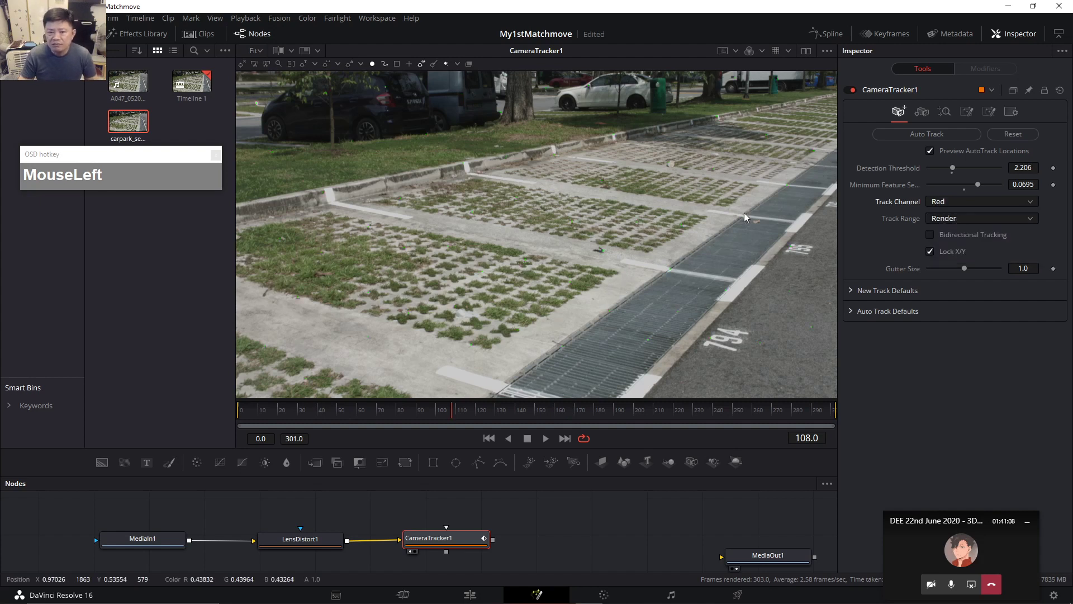
click(418, 408)
click(466, 408)
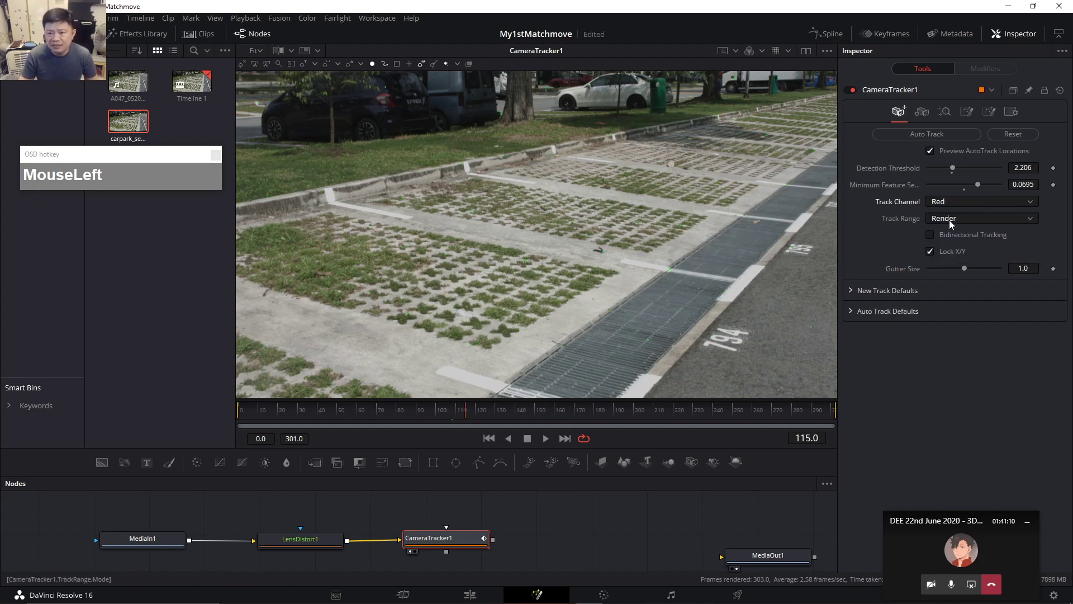
click(956, 204)
click(949, 227)
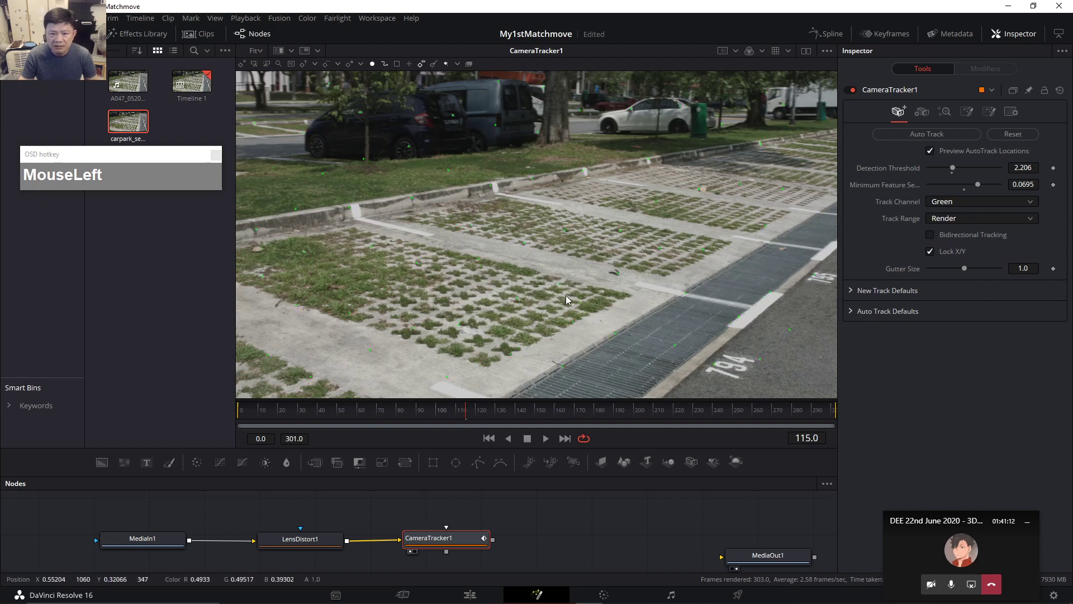
View the green, red, blue and alpha channels in turn, then set Track Channel to Luma.
key(g)
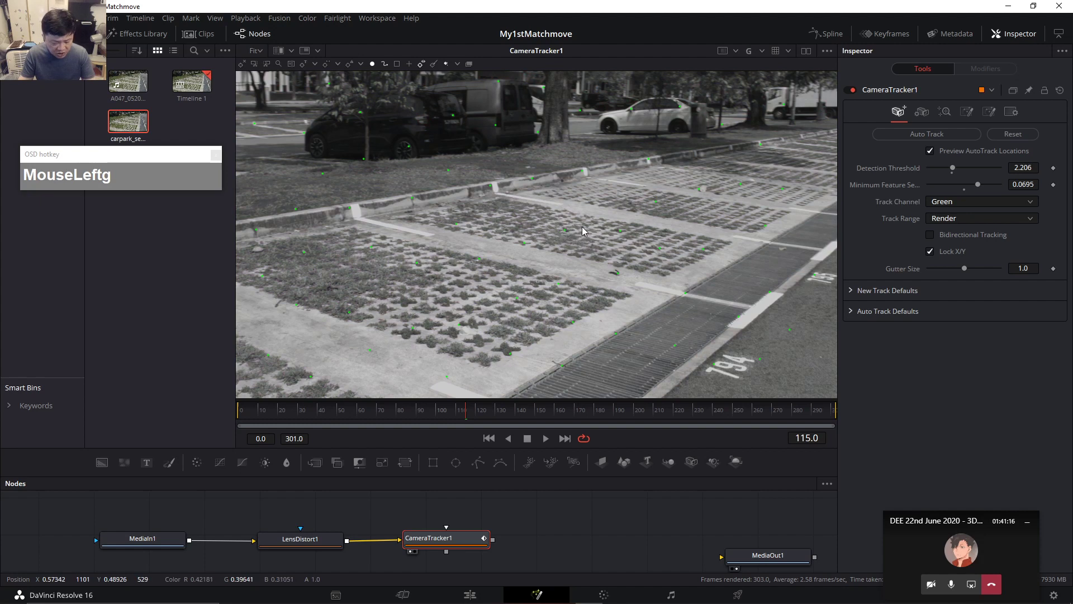
key(r)
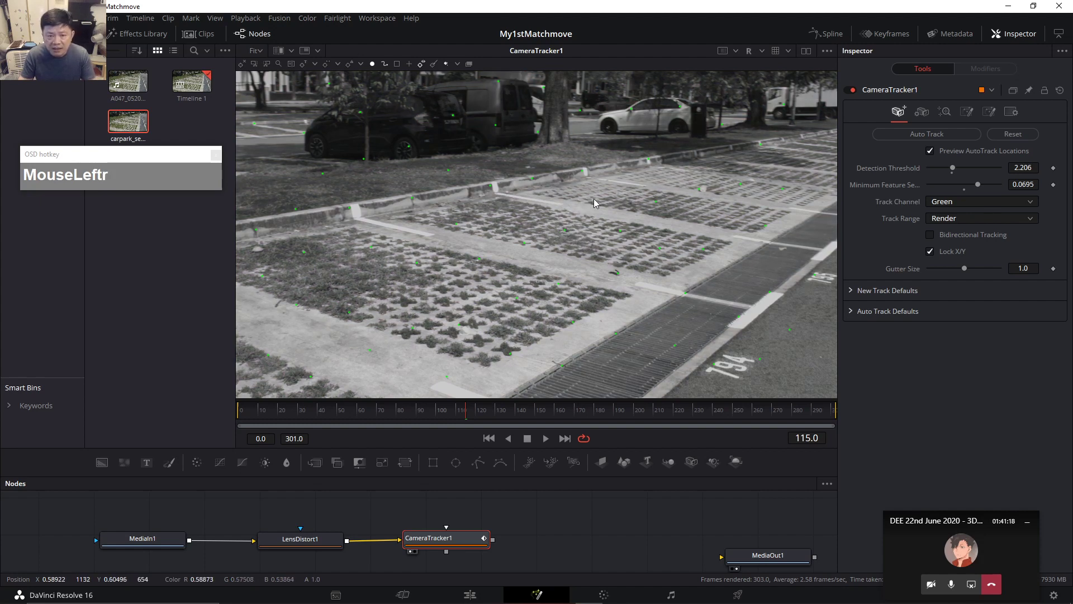
key(b)
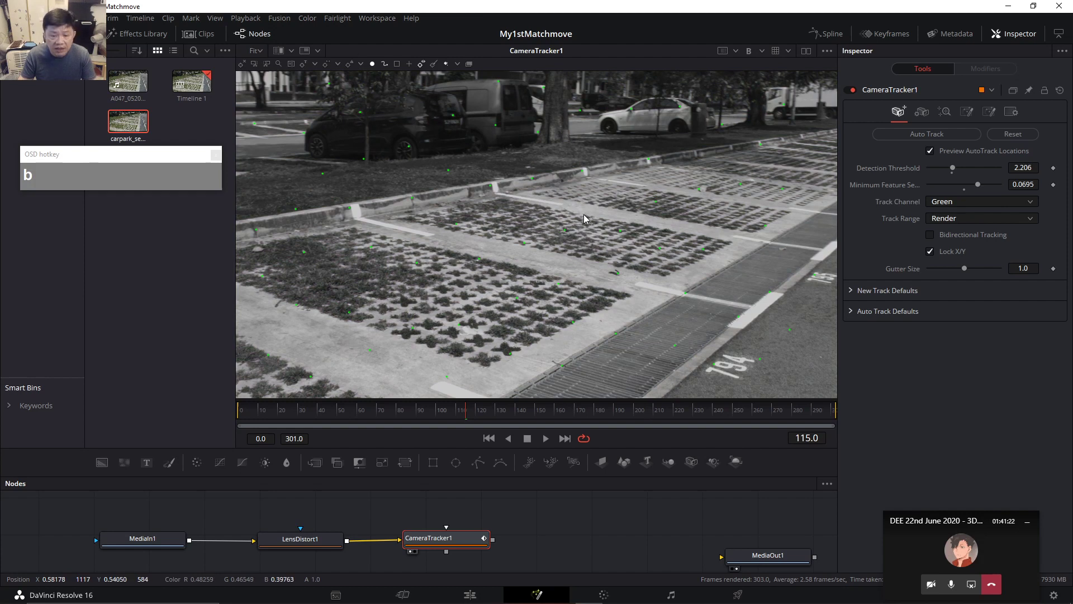
key(b)
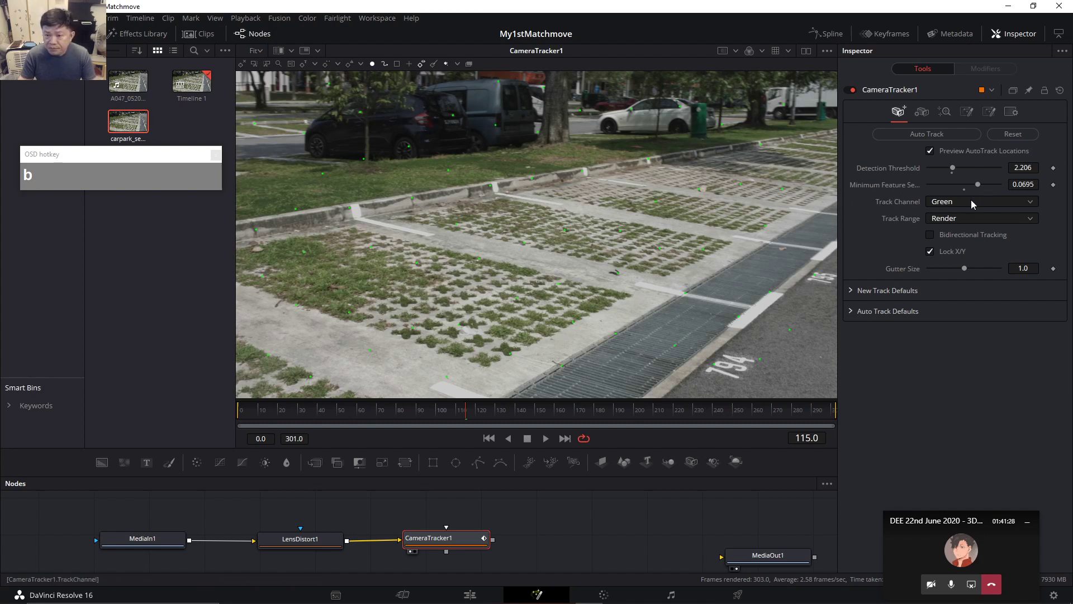
key(a)
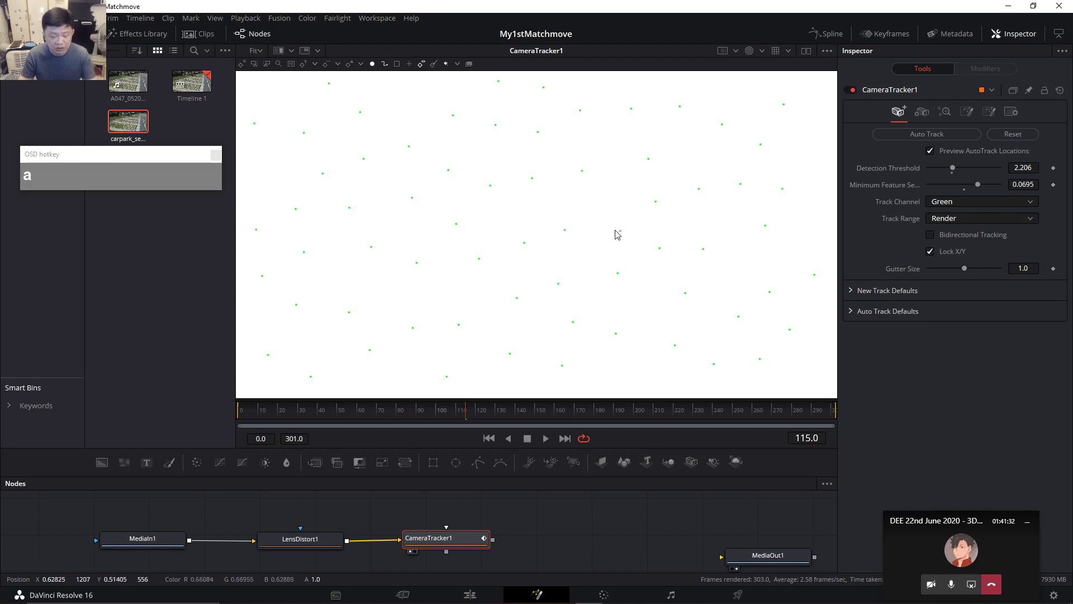
key(a)
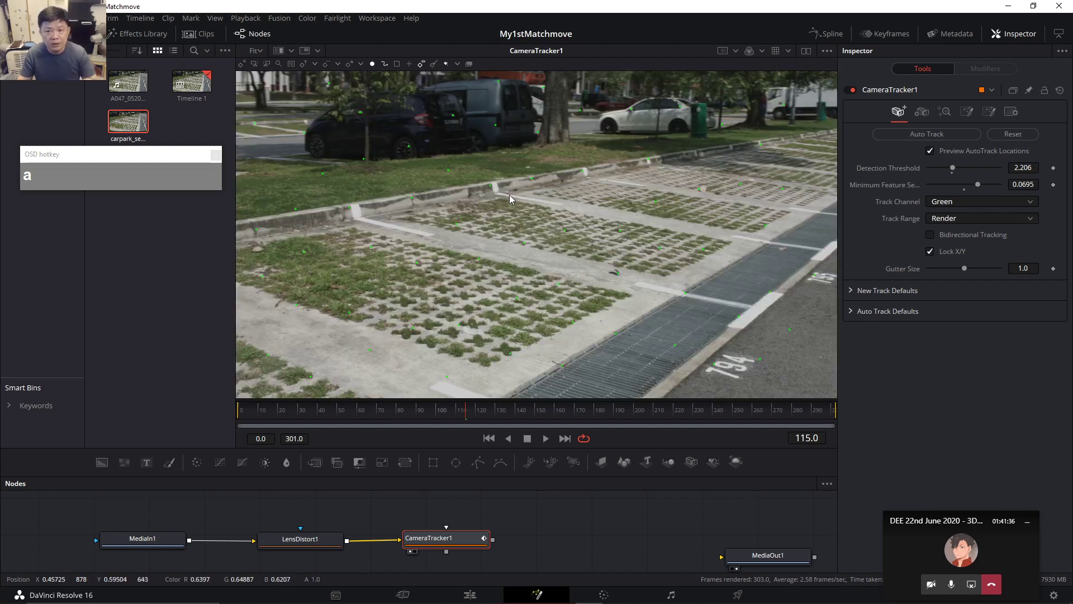
drag(763, 52, 767, 80)
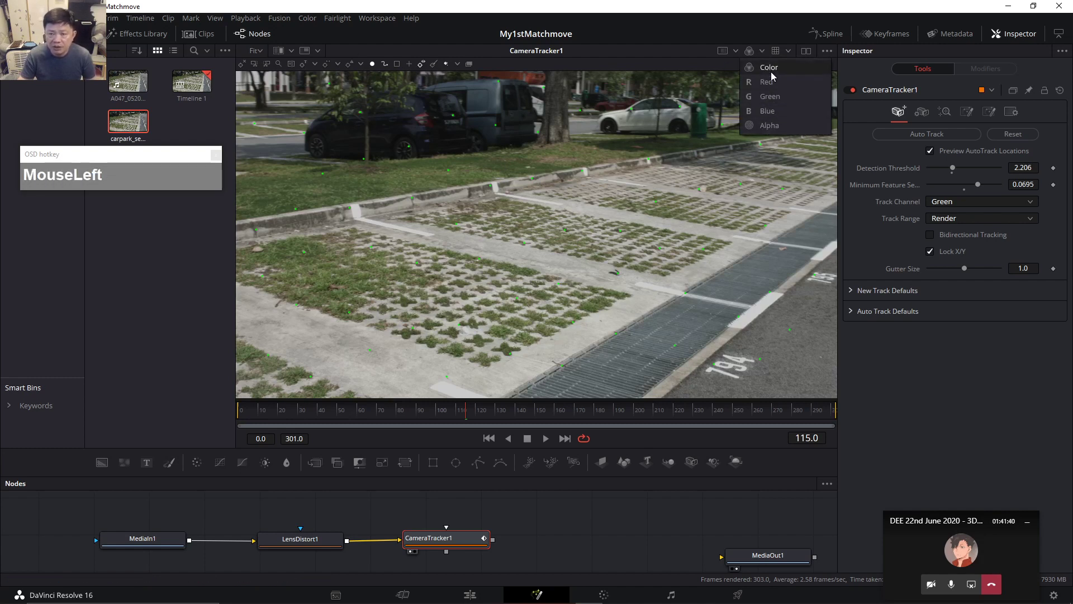
click(516, 173)
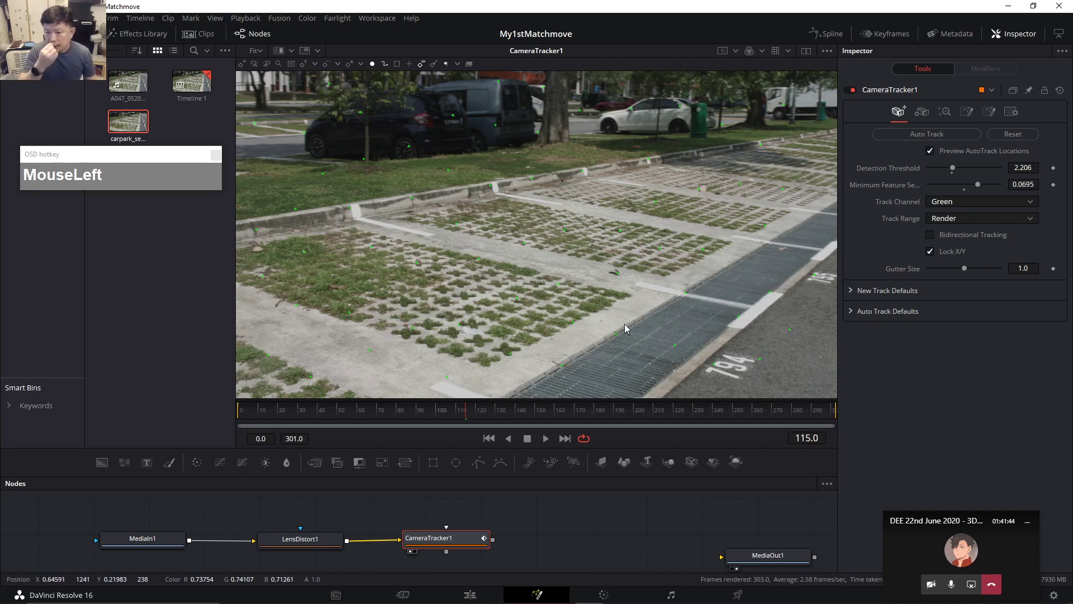
click(950, 202)
click(947, 251)
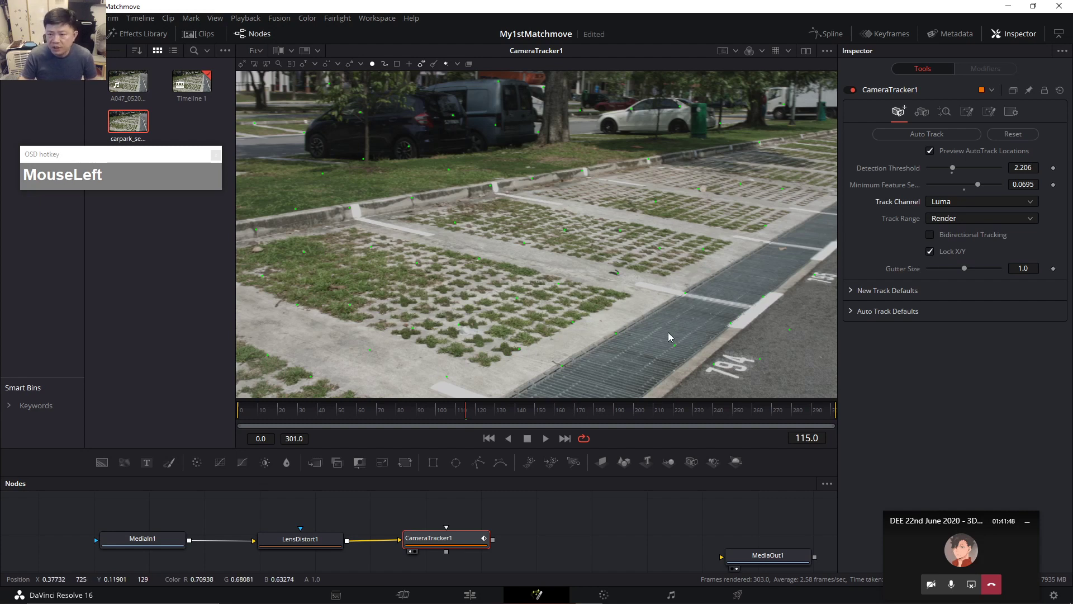
Return to frame 0 and confirm Track Range stays on Render.
click(349, 410)
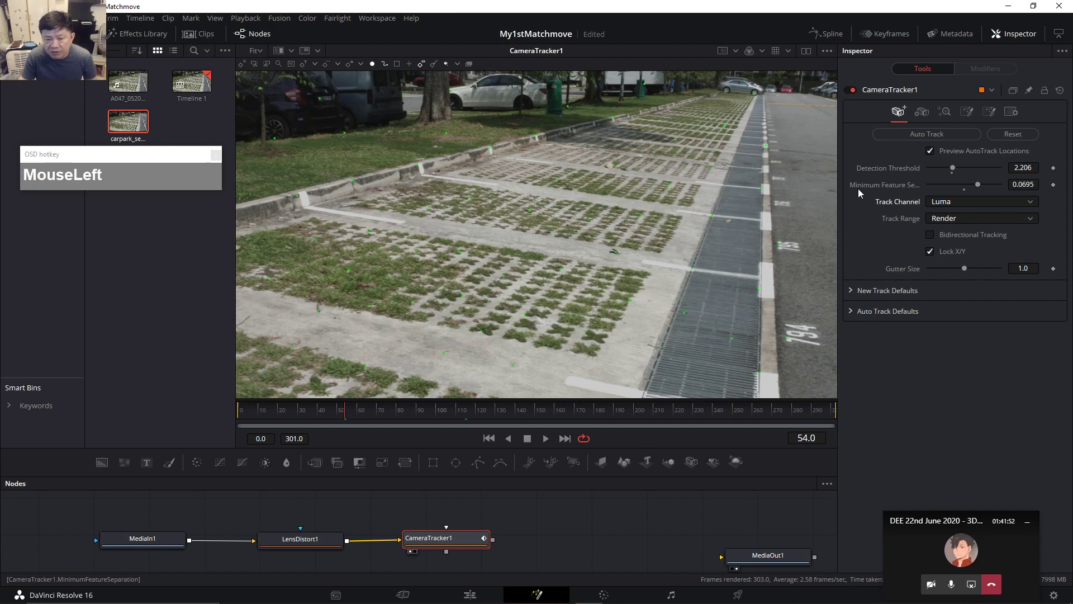
click(239, 412)
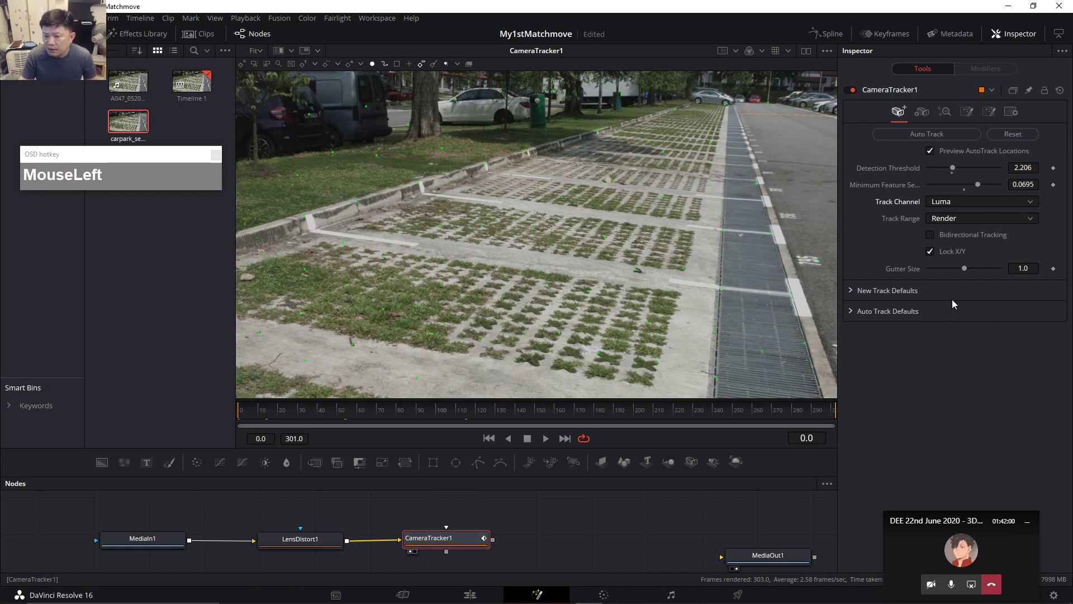
click(957, 220)
click(960, 220)
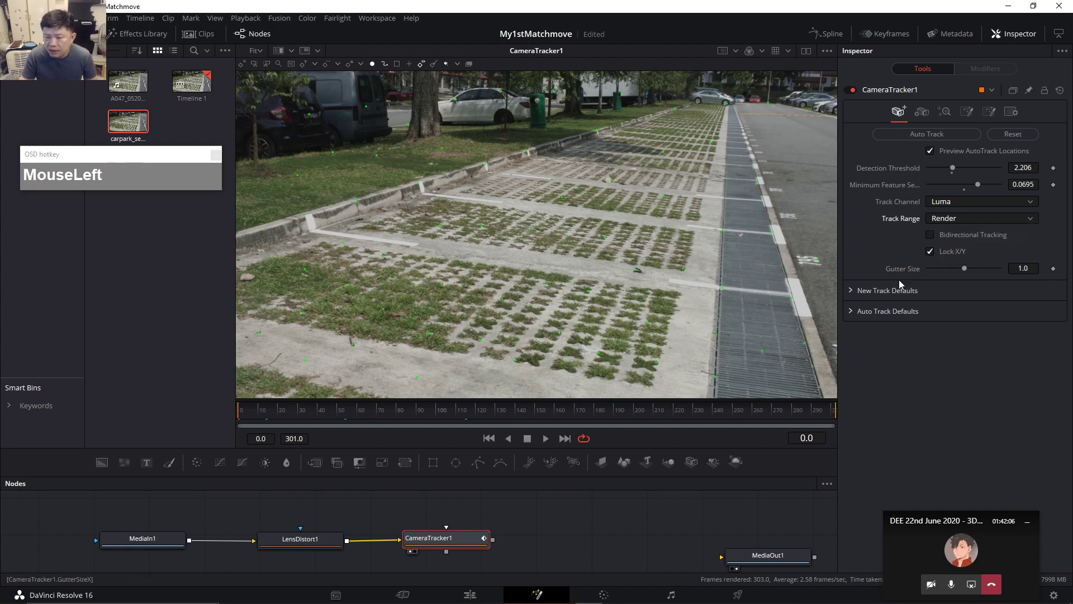
Widen the media pool and test render ranges of frames 280–300 and 67–193.
drag(236, 412, 283, 415)
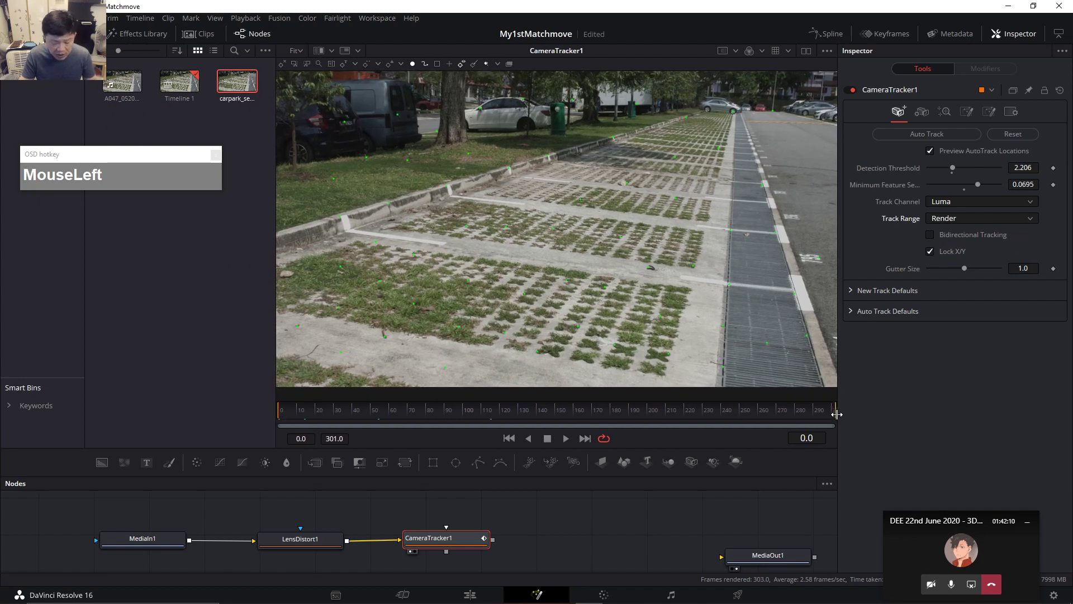
ctrl+drag(833, 412, 786, 415)
ctrl+drag(627, 412, 269, 407)
ctrl+click(400, 411)
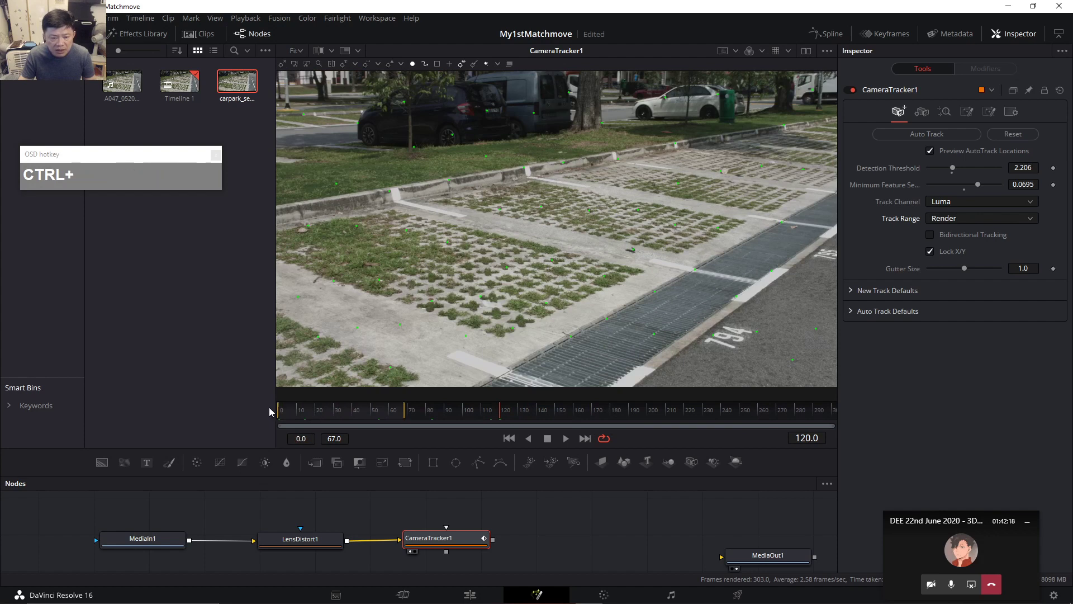
mouse_move(405, 414)
mouse_down()
mouse_move(828, 413)
mouse_move(739, 431)
mouse_up()
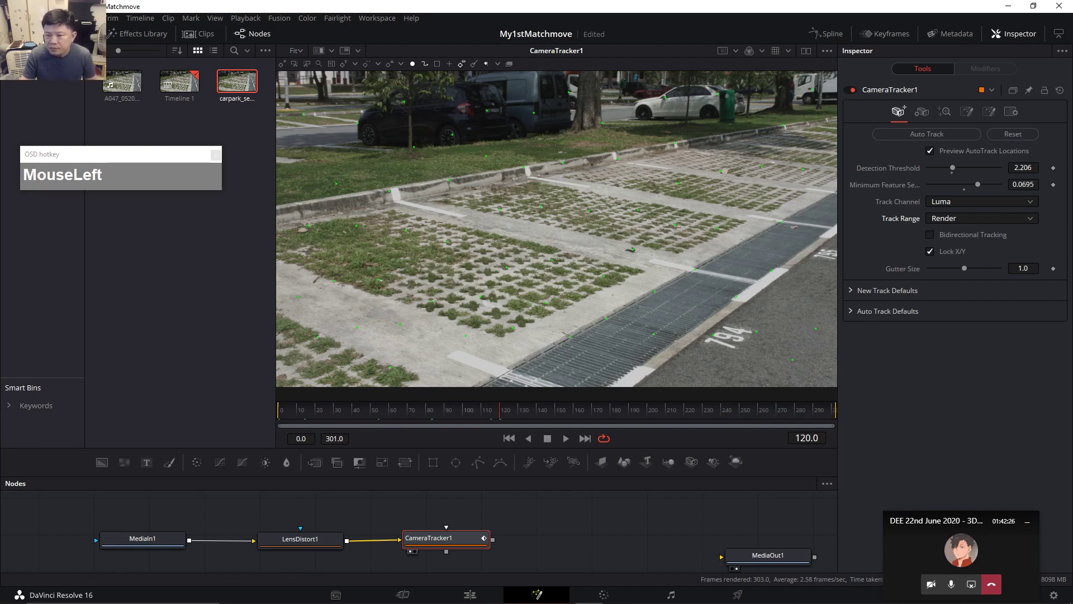
Switch Track Range to Custom and back to Render, enable Bidirectional Tracking, and go to frame 4.
click(1032, 218)
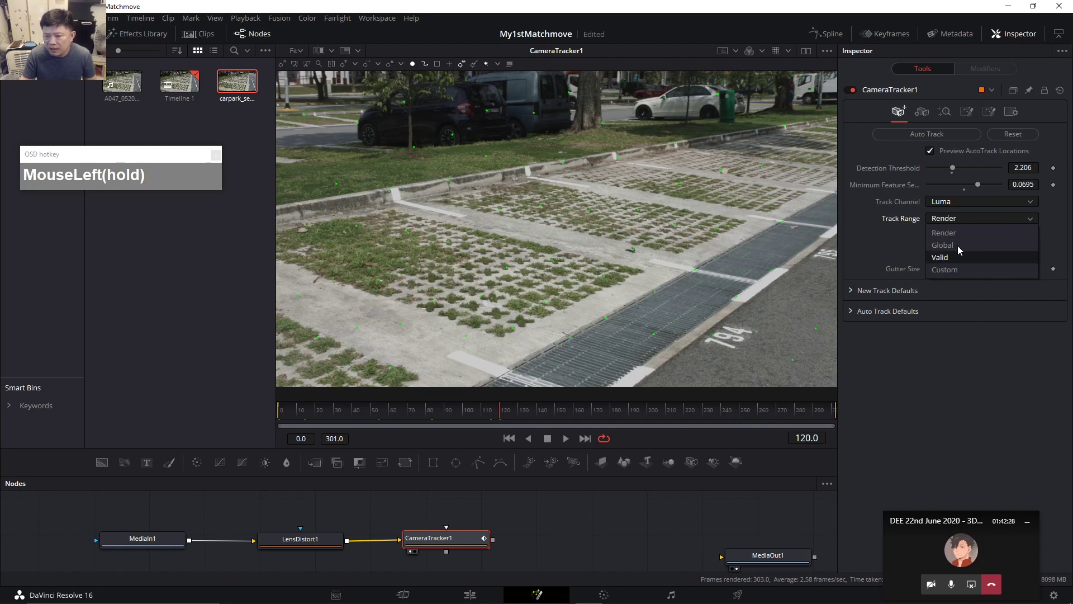
click(957, 270)
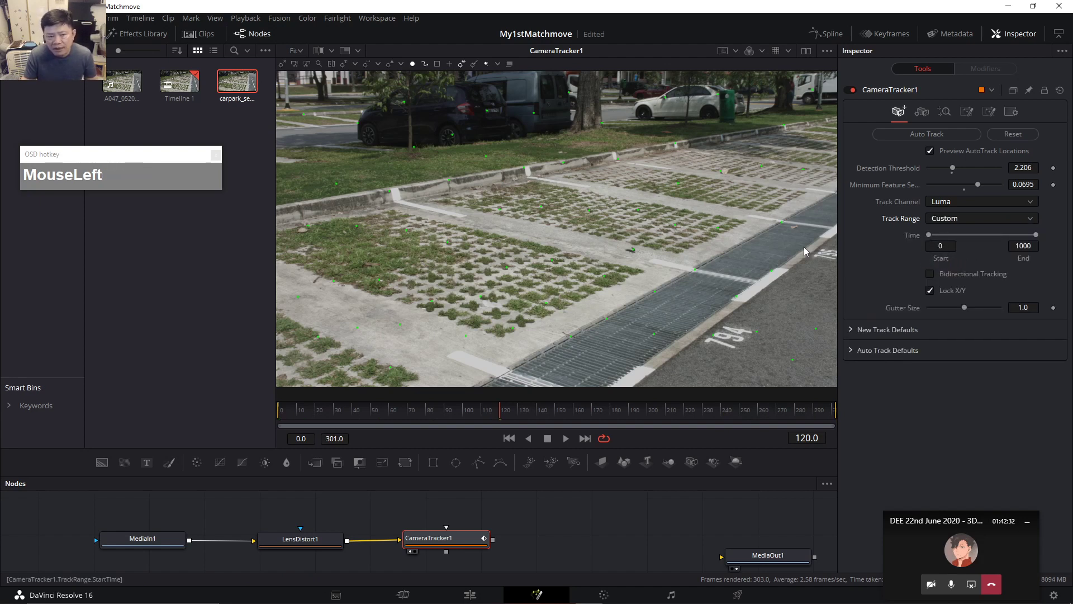
click(994, 219)
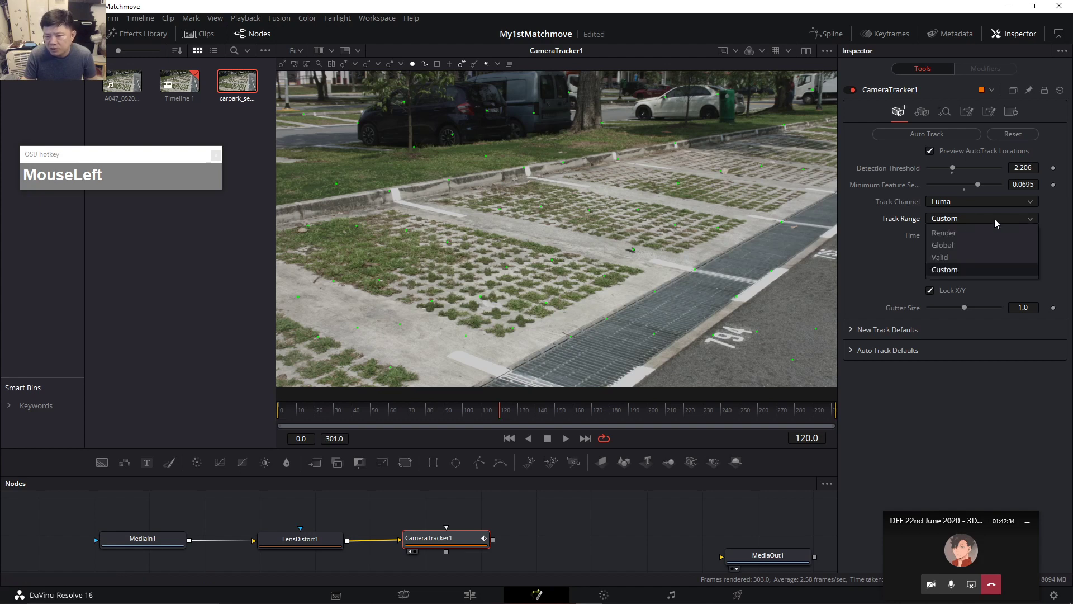
click(975, 229)
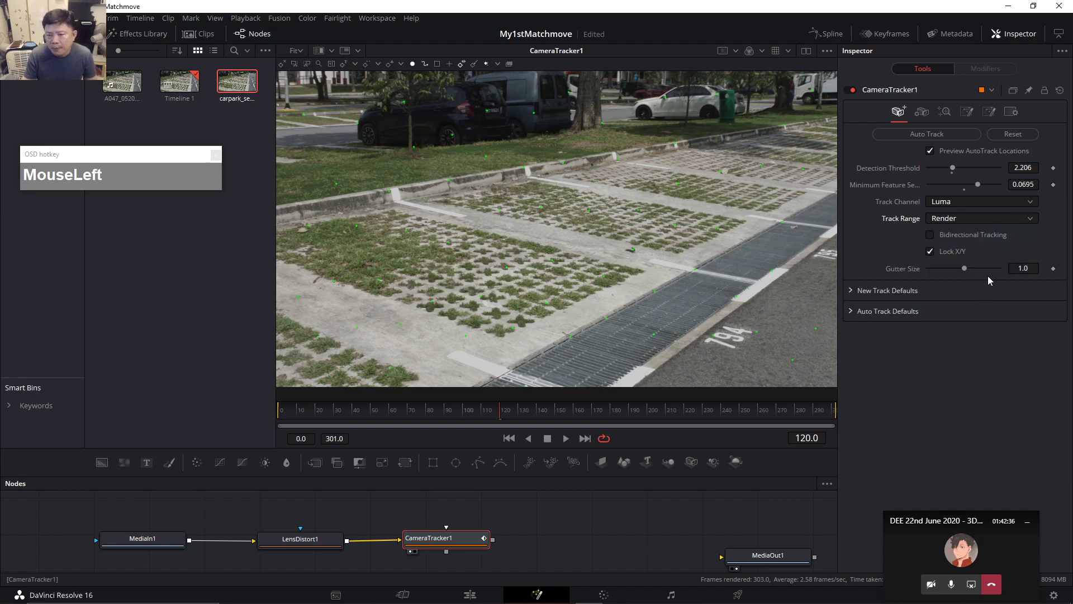
click(930, 235)
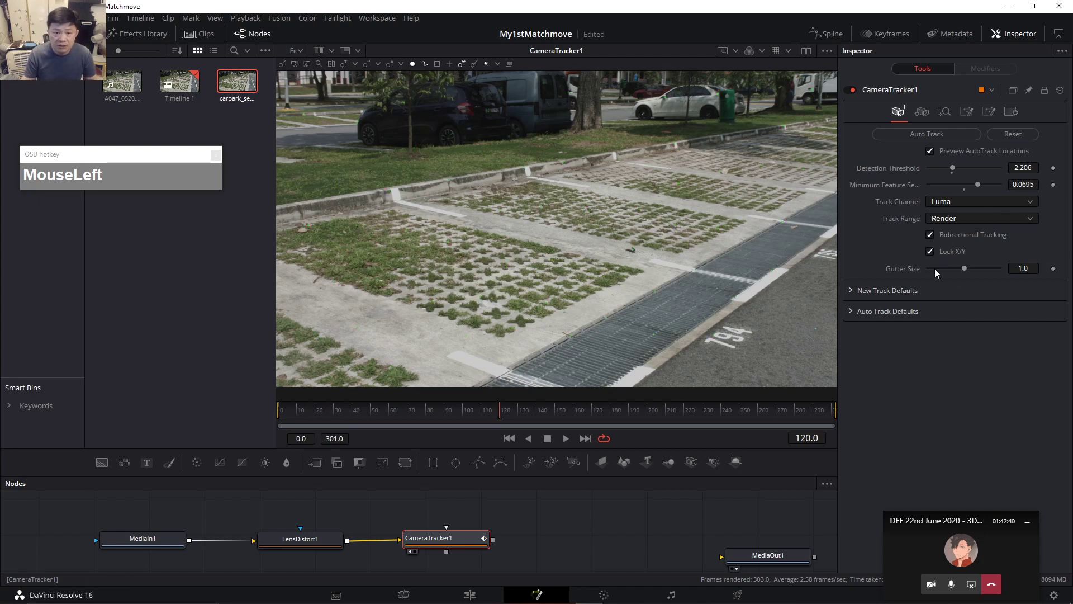
click(287, 414)
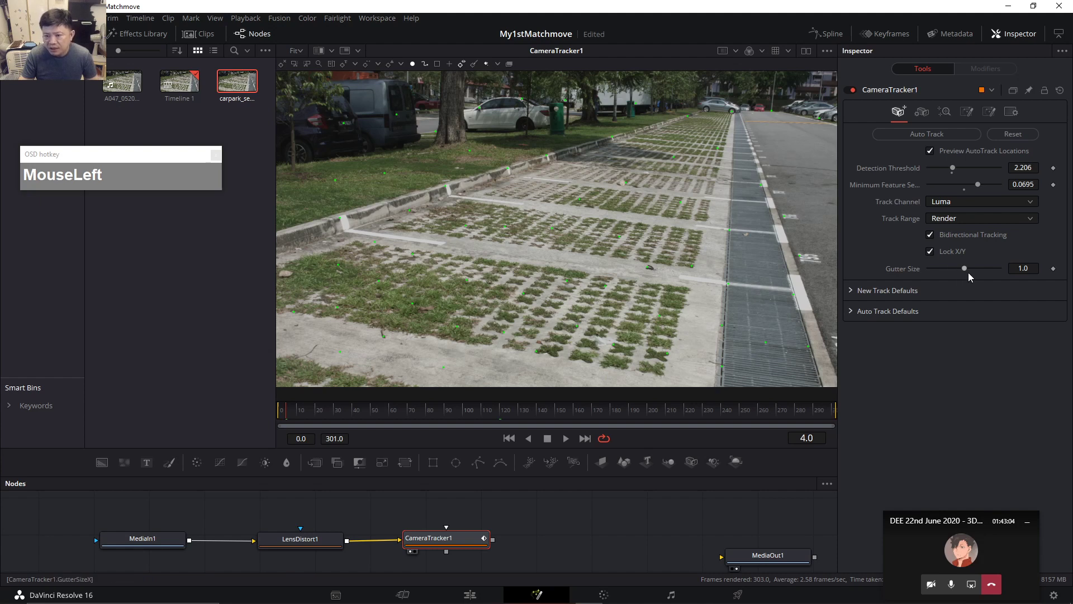
Try Gutter Size values from 0.5 to 1.5, checking track points around frames 34–59, and save.
drag(967, 267, 501, 316)
click(345, 408)
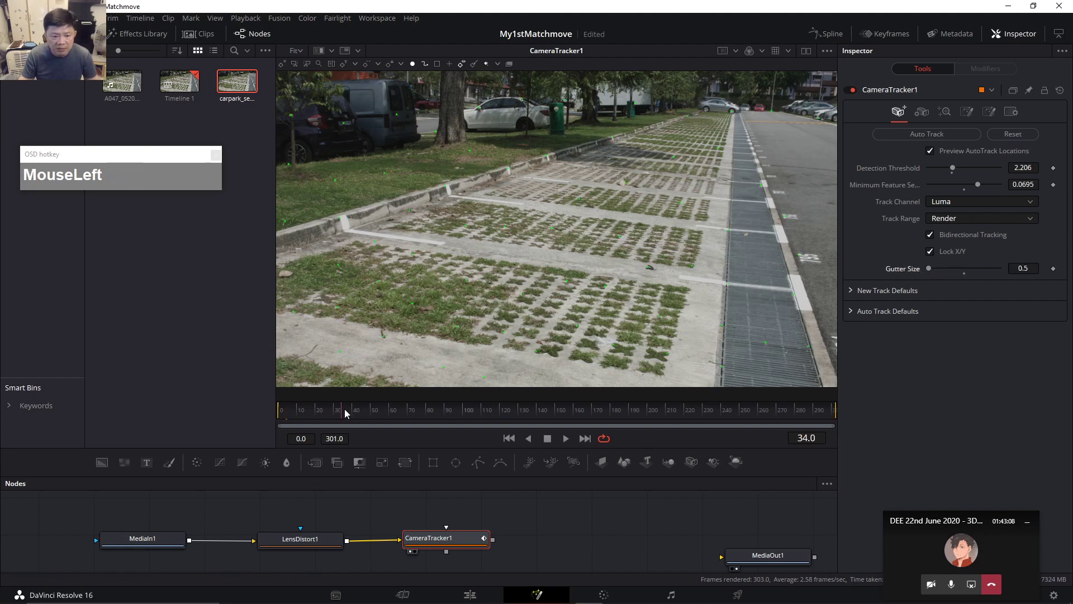
drag(344, 409, 351, 406)
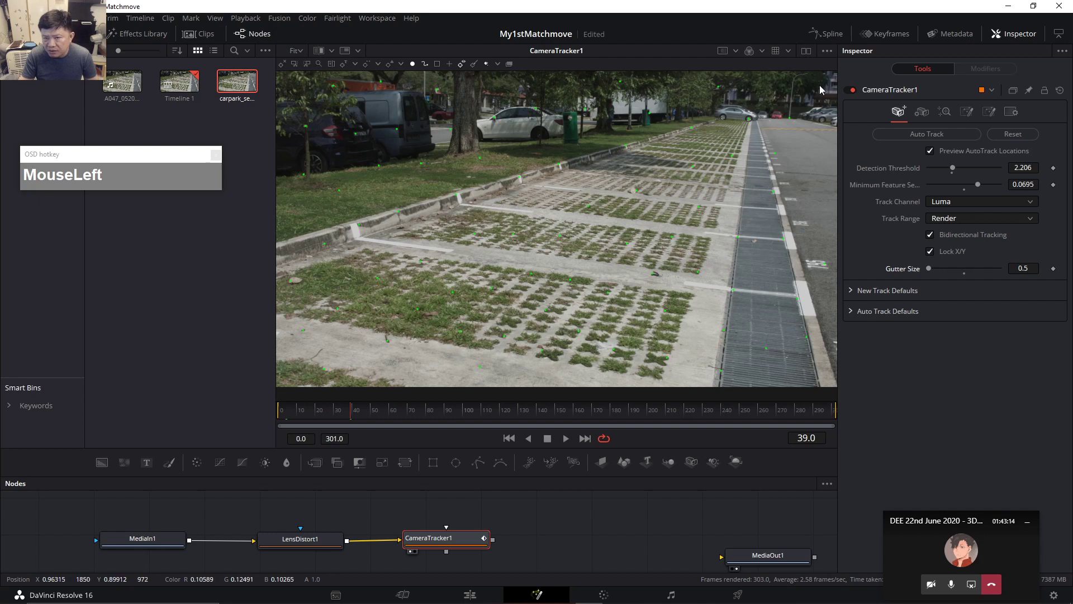
key(ctrl+s)
drag(932, 271, 1021, 276)
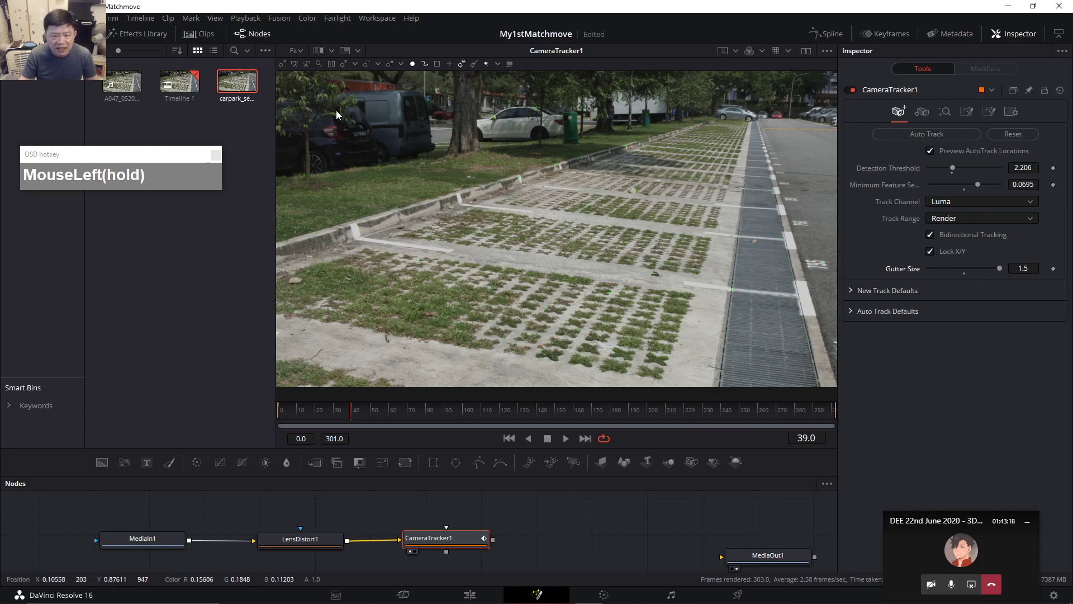
click(382, 412)
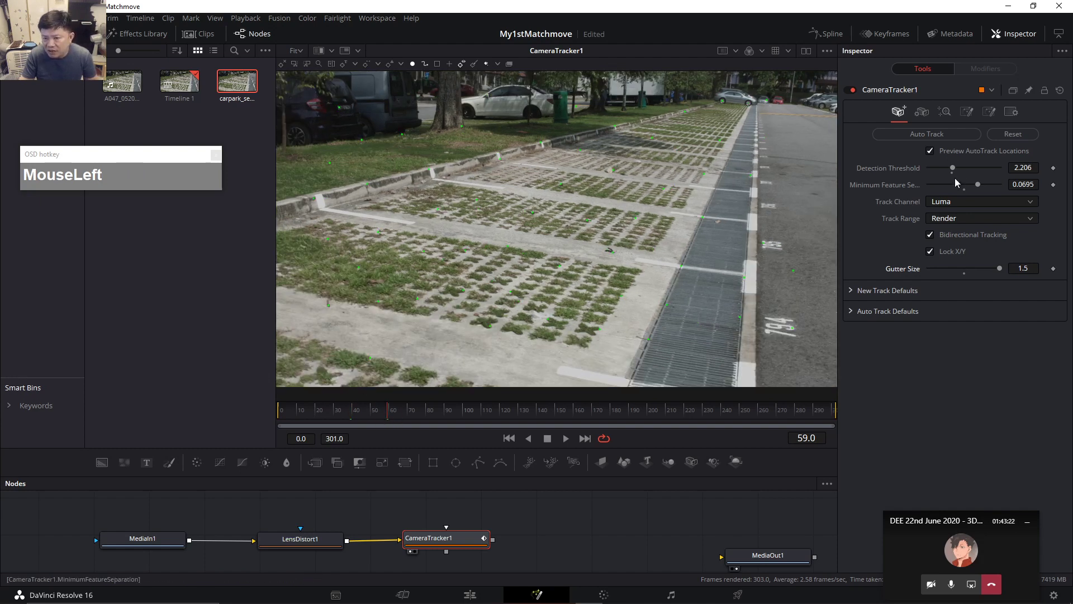
Set Minimum Feature Separation to 0.0665 and Gutter Size to 0.5, then return to frame 0.
drag(982, 184, 937, 183)
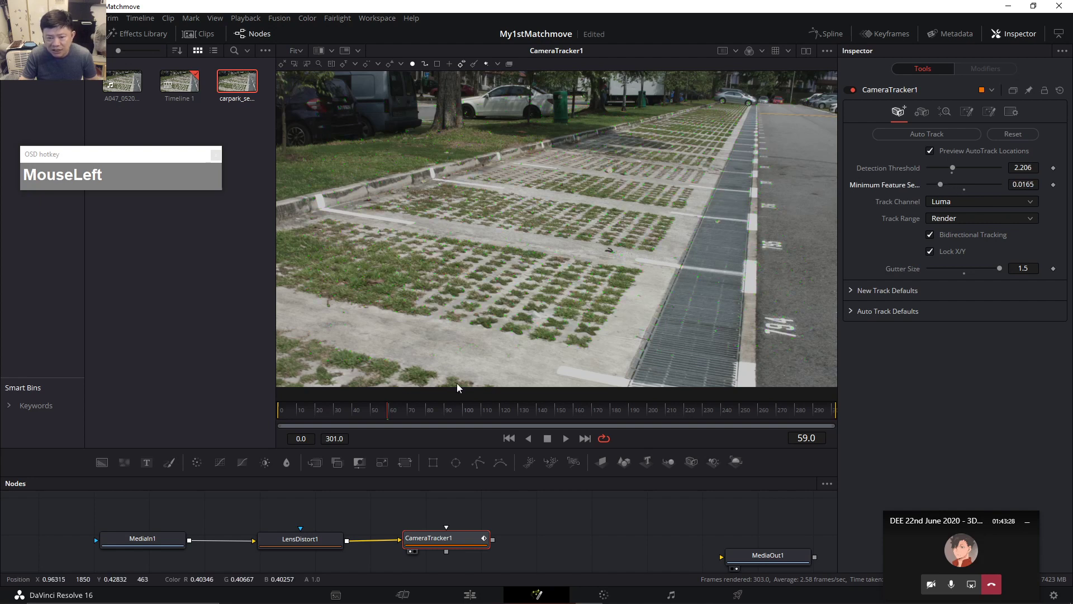
click(365, 408)
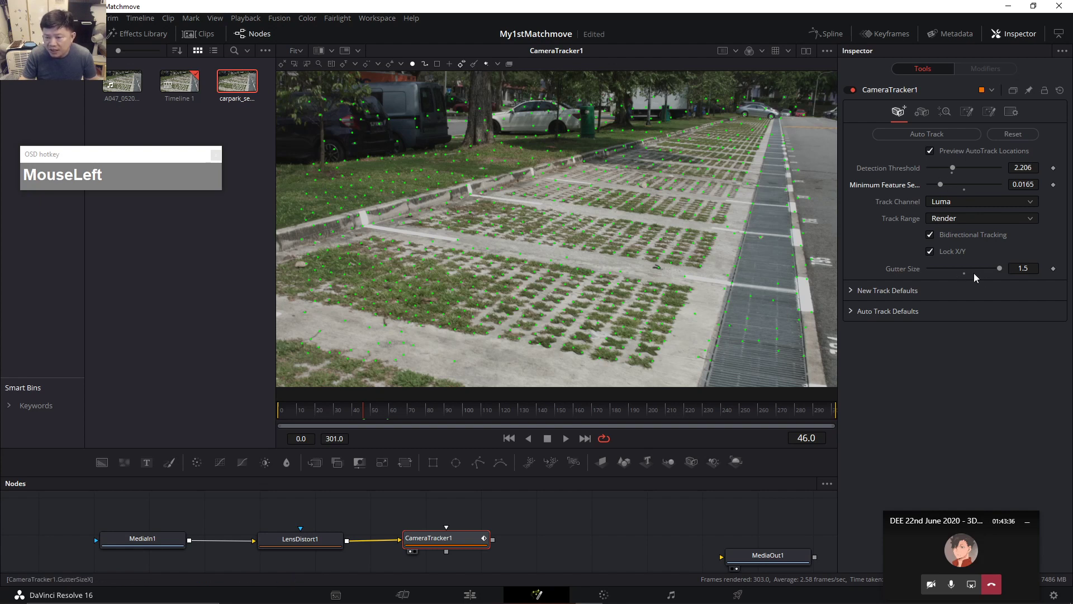
drag(948, 273, 910, 280)
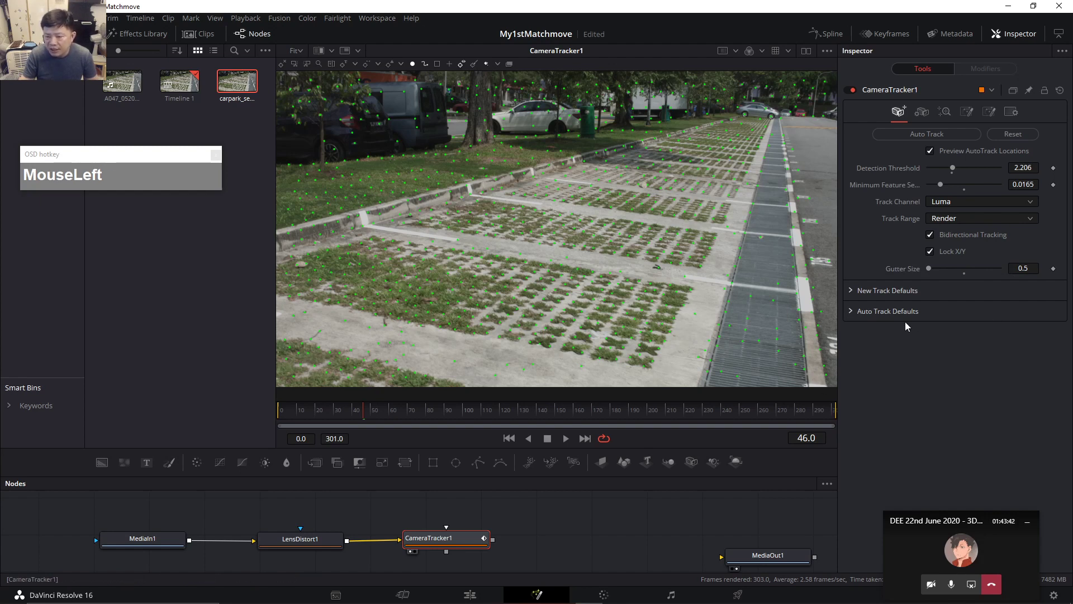
click(1029, 268)
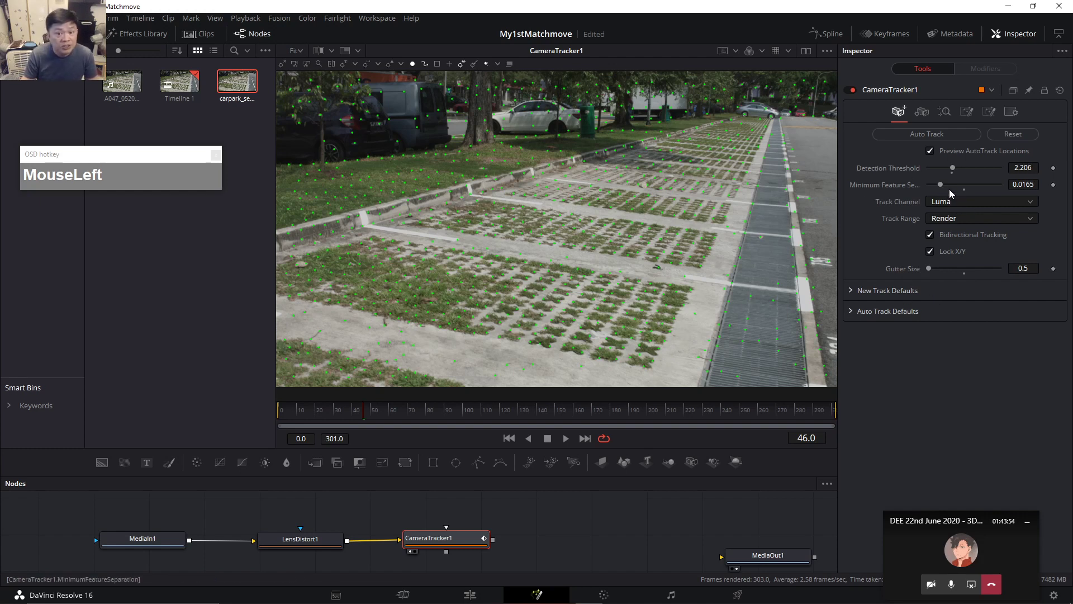
click(974, 186)
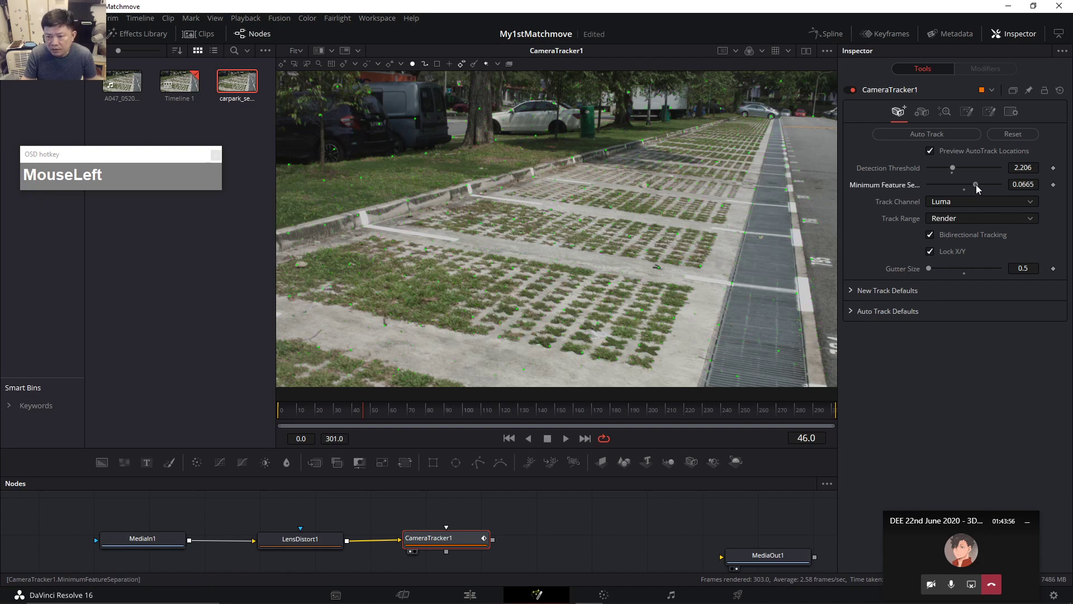
click(346, 410)
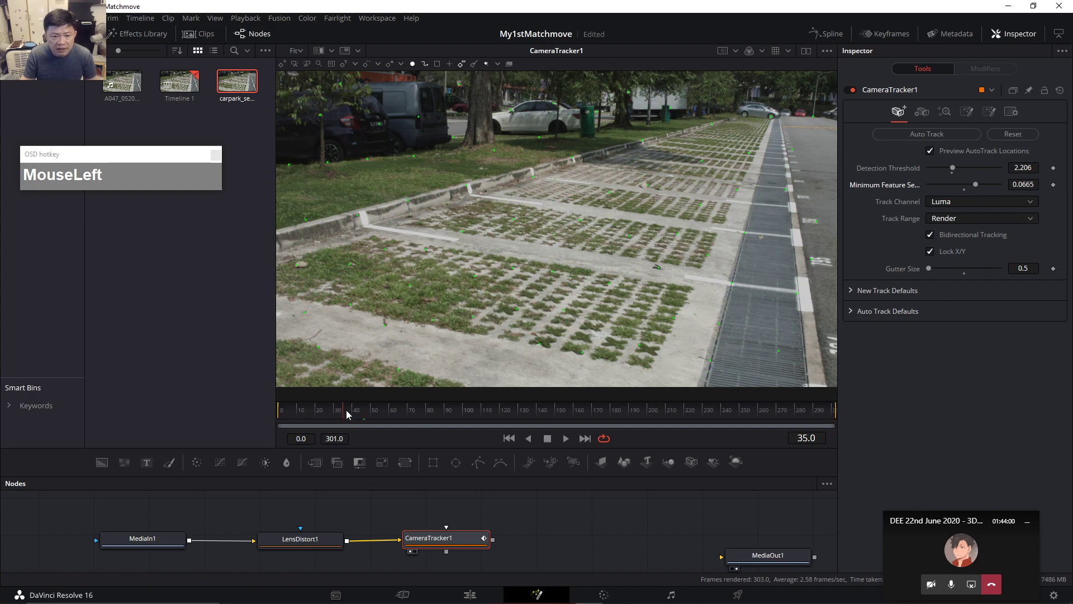
drag(356, 411, 264, 407)
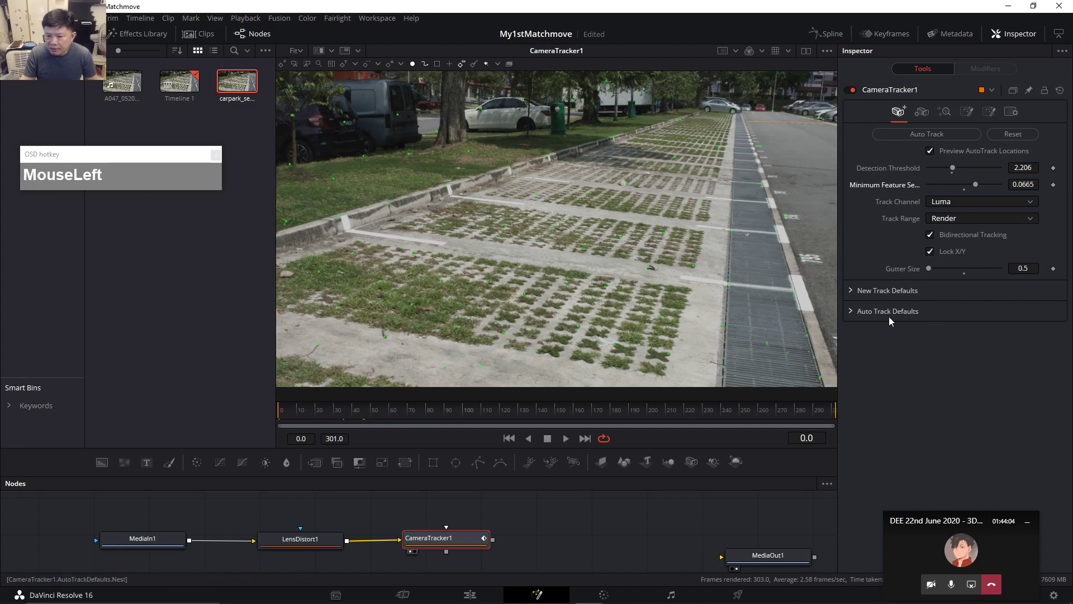
Under New Track Defaults, compare Fusion Tracker and Optical Flow, then set the default Tracker to Planar.
click(850, 290)
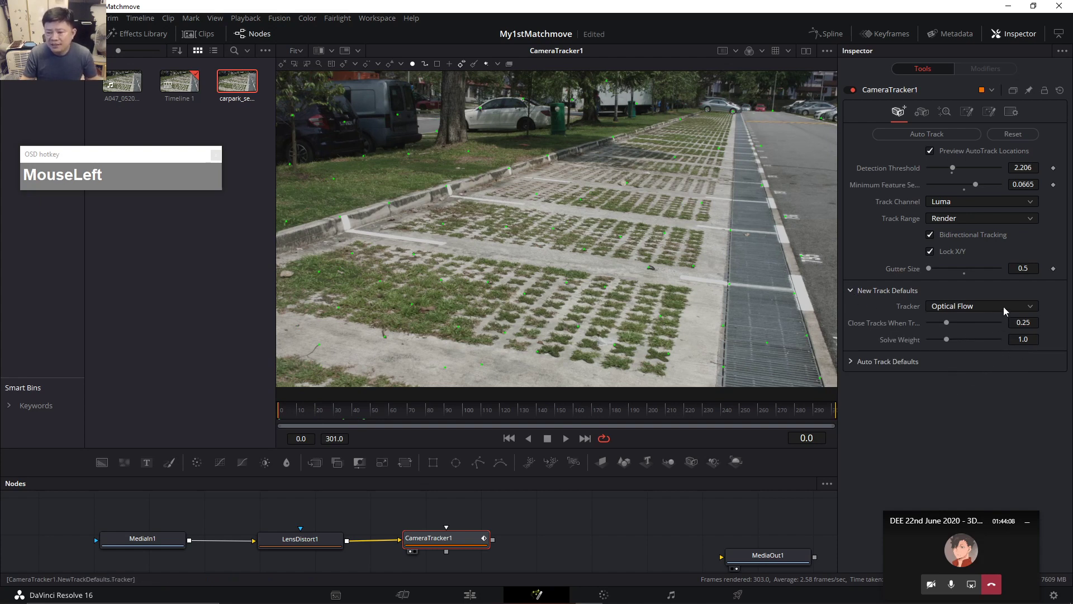
click(973, 308)
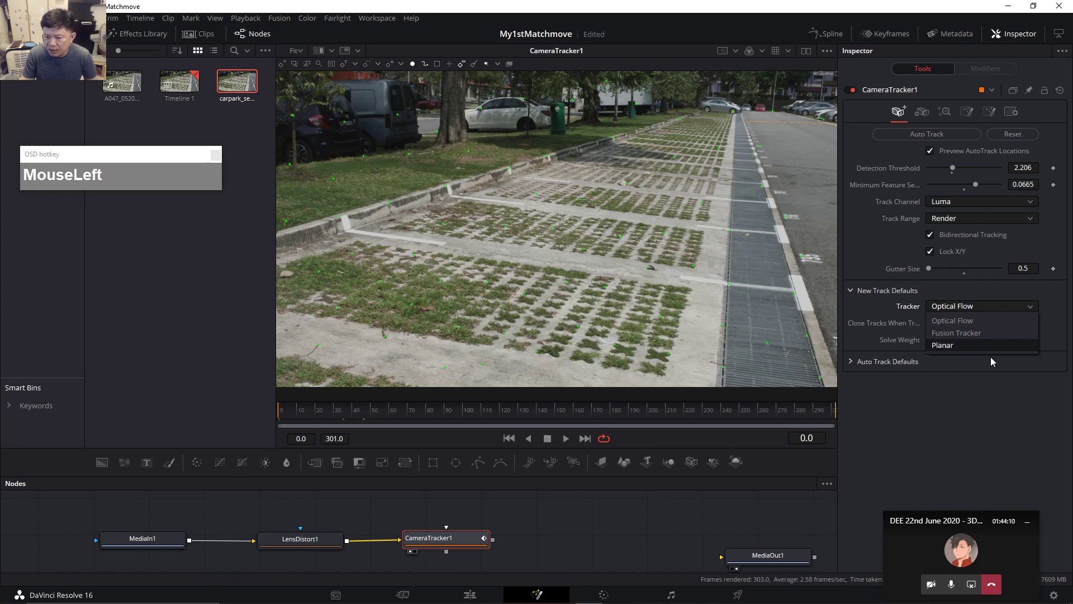
click(973, 308)
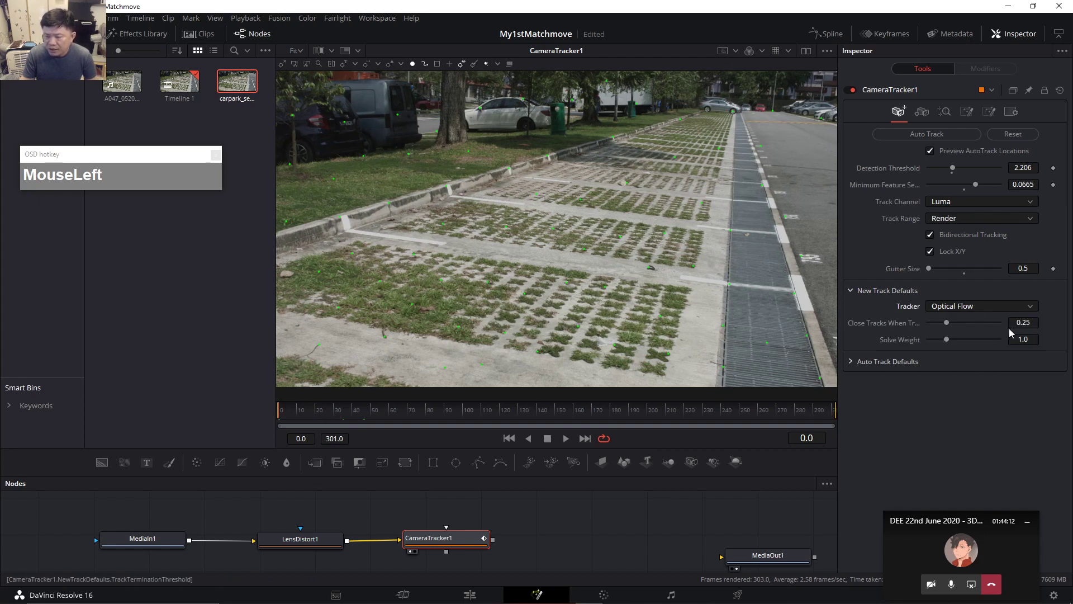
drag(981, 306, 981, 329)
click(1000, 307)
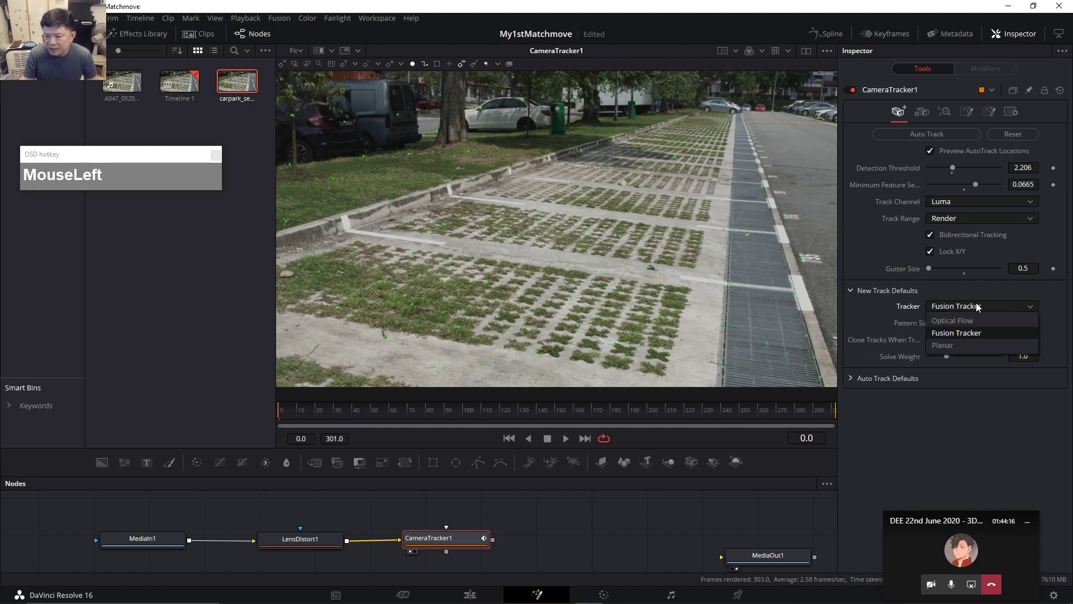
click(955, 347)
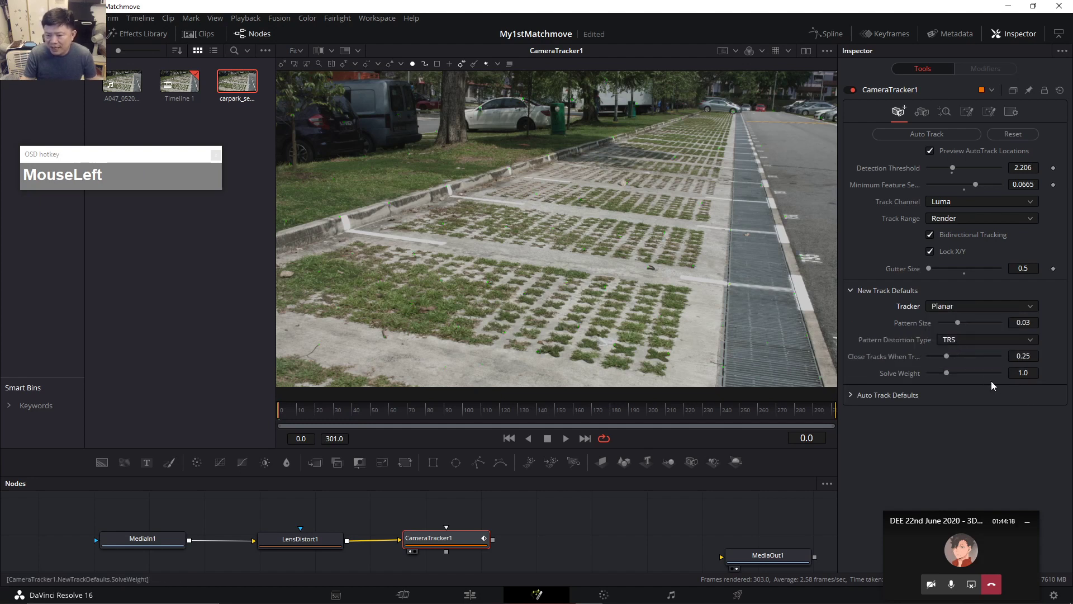
click(983, 307)
click(970, 318)
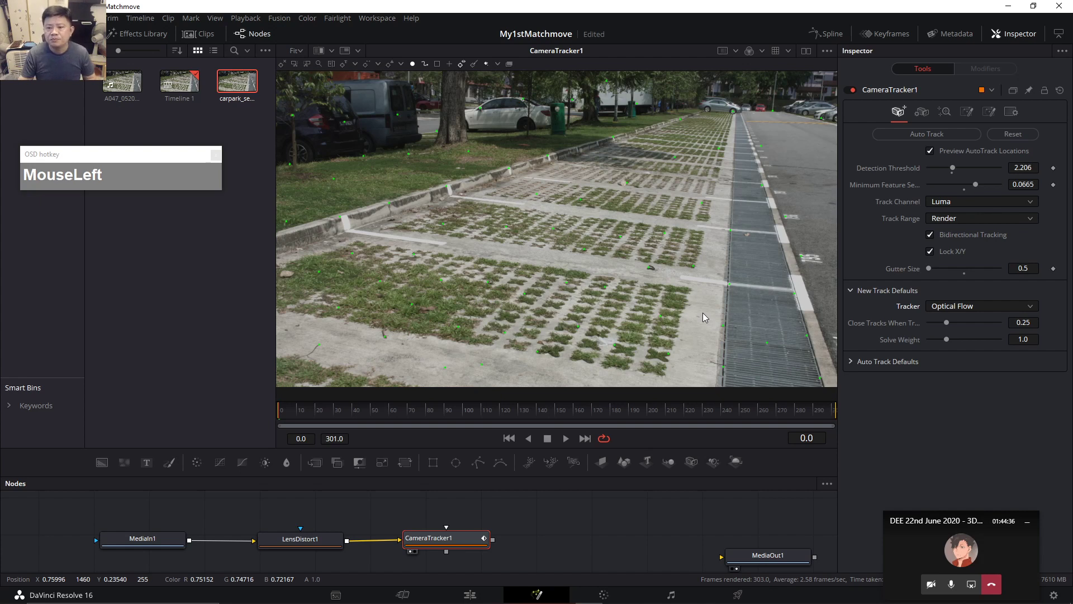
click(994, 306)
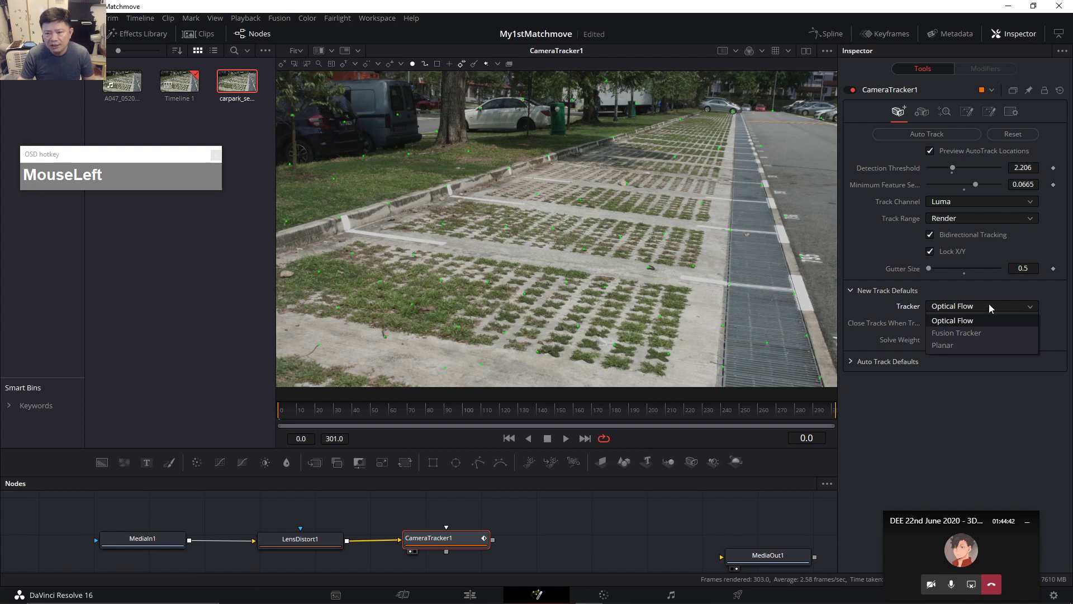
click(968, 345)
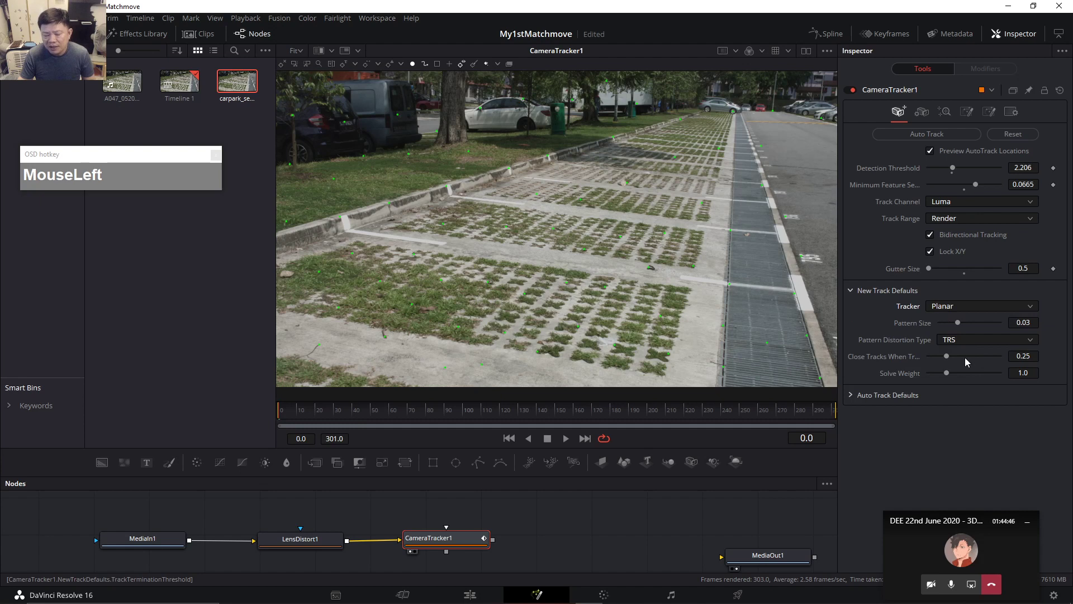
Set the new-track Pattern Distortion Type to Affine.
click(987, 345)
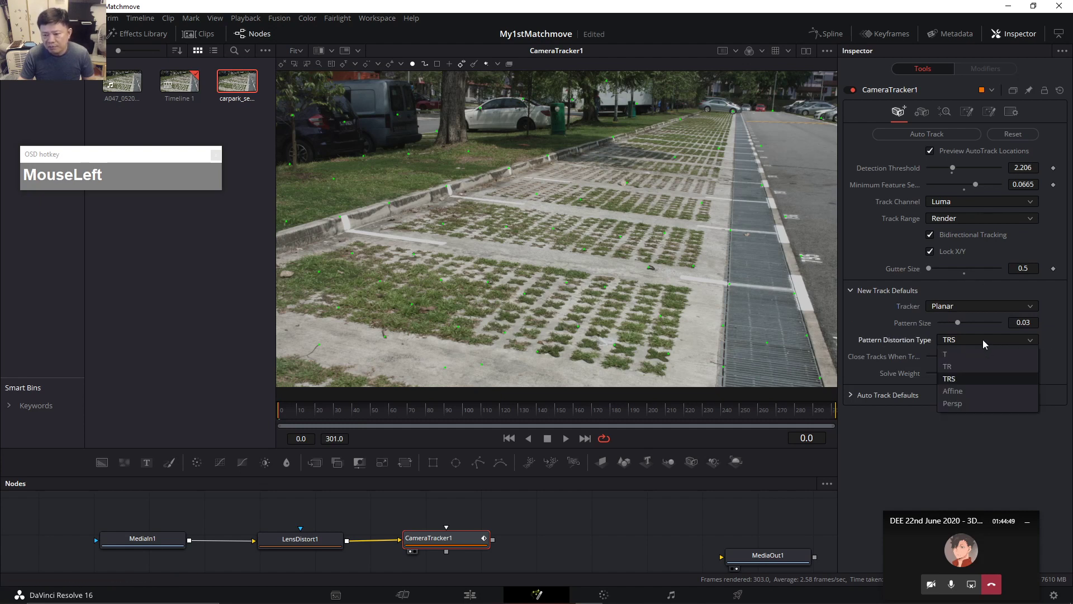
click(981, 389)
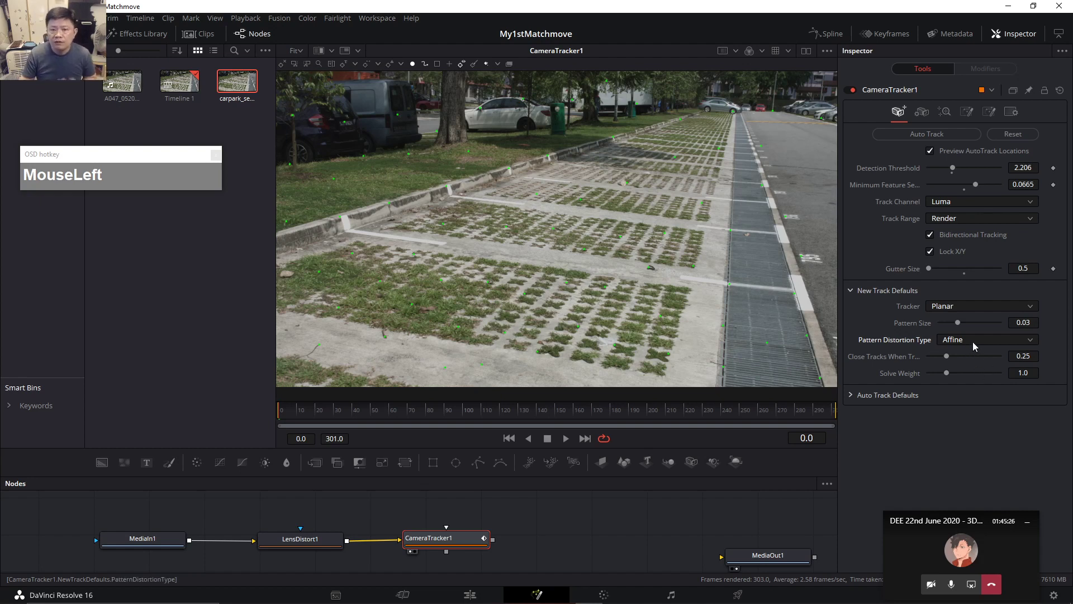
click(987, 341)
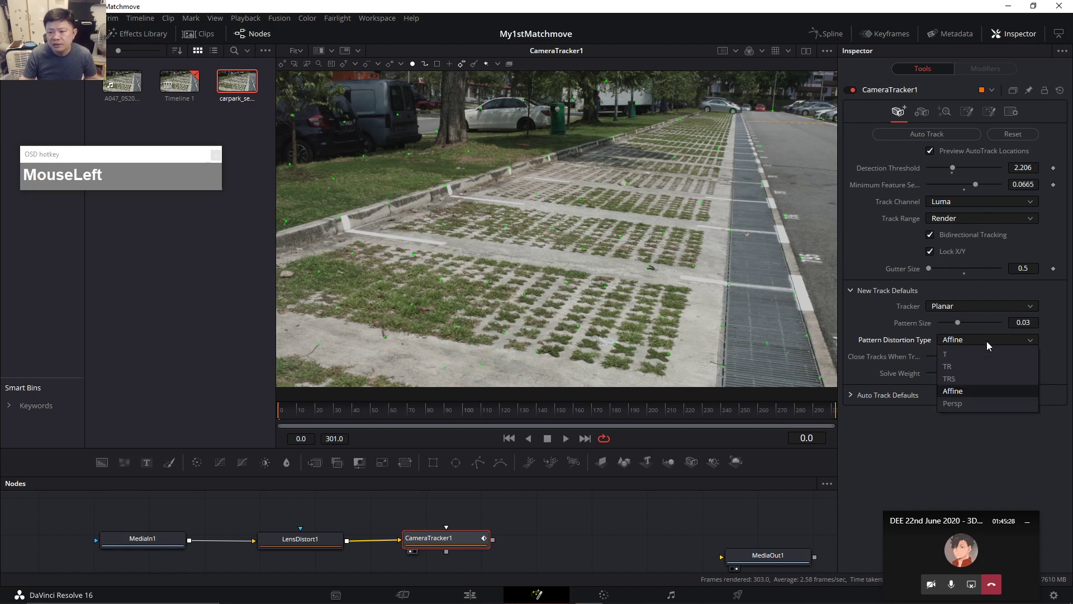
Switch the default Tracker through Fusion Tracker back to Optical Flow, and shrink the media pool.
click(980, 309)
click(977, 306)
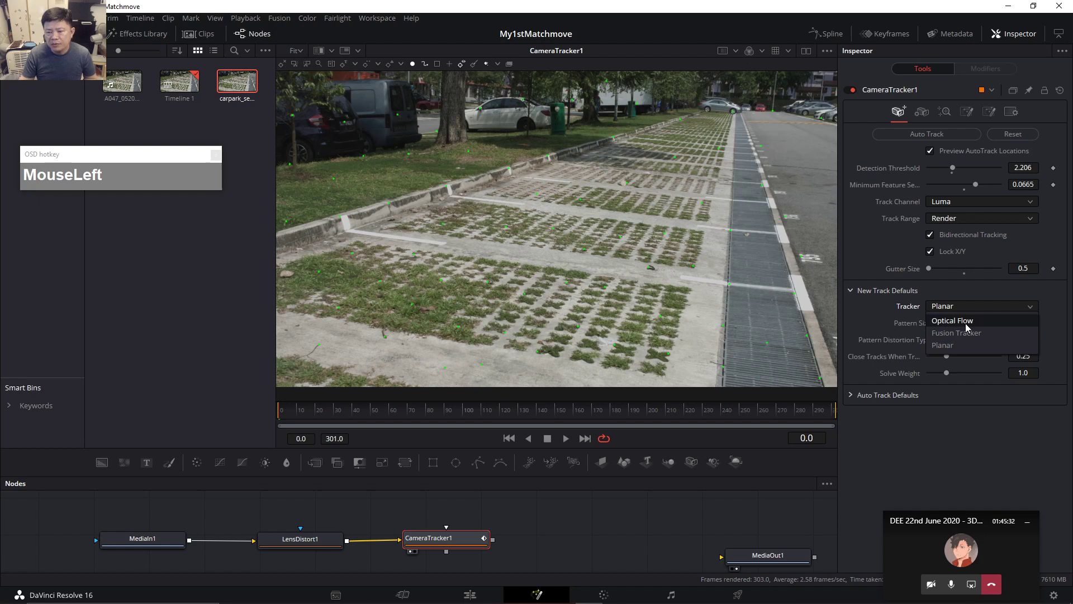
click(952, 320)
click(962, 307)
click(960, 333)
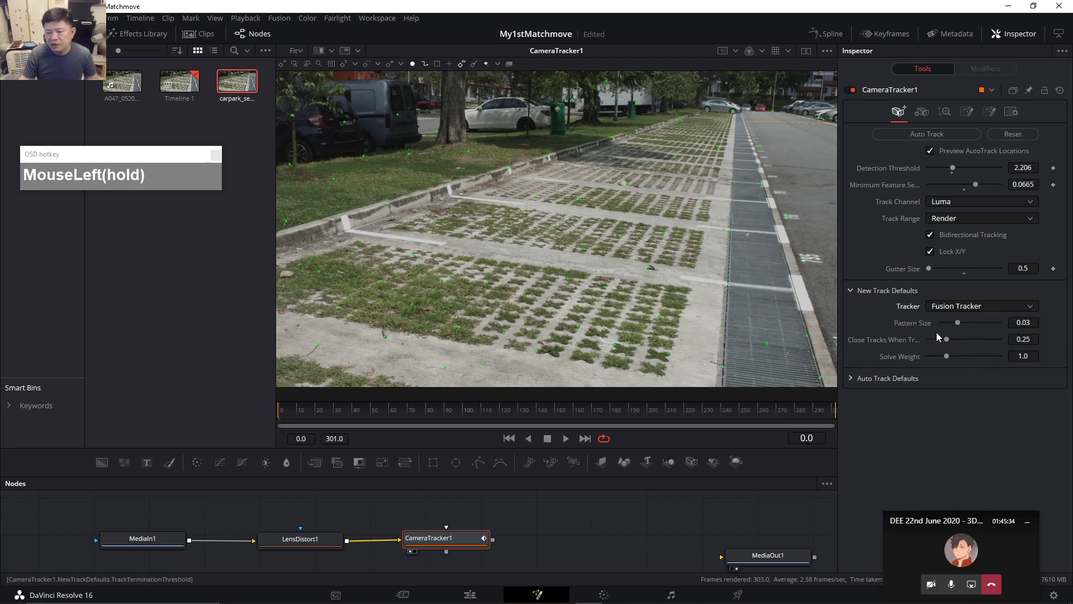
click(963, 308)
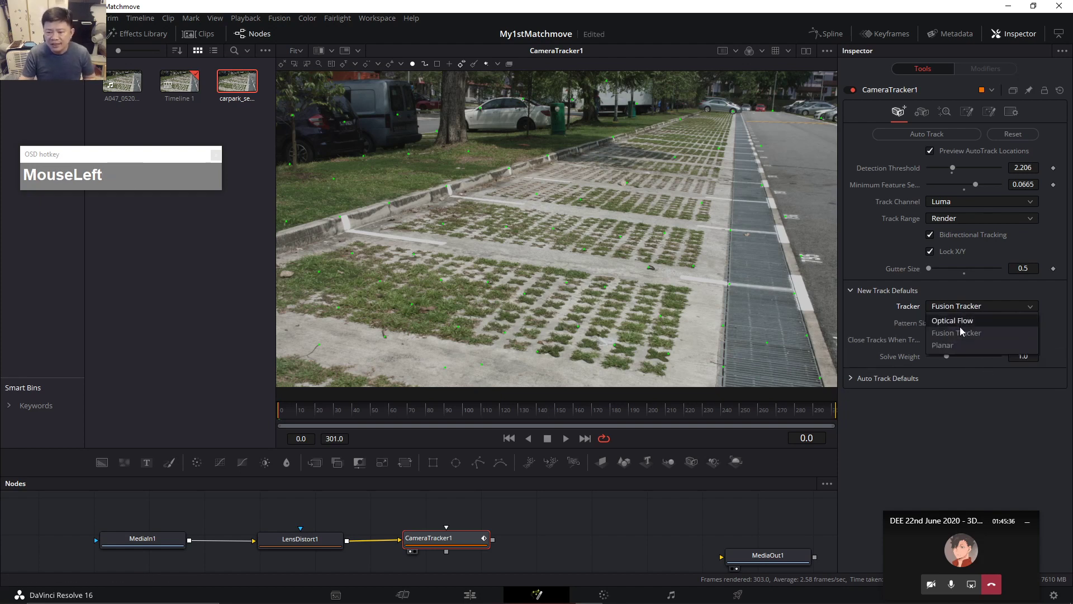
click(956, 321)
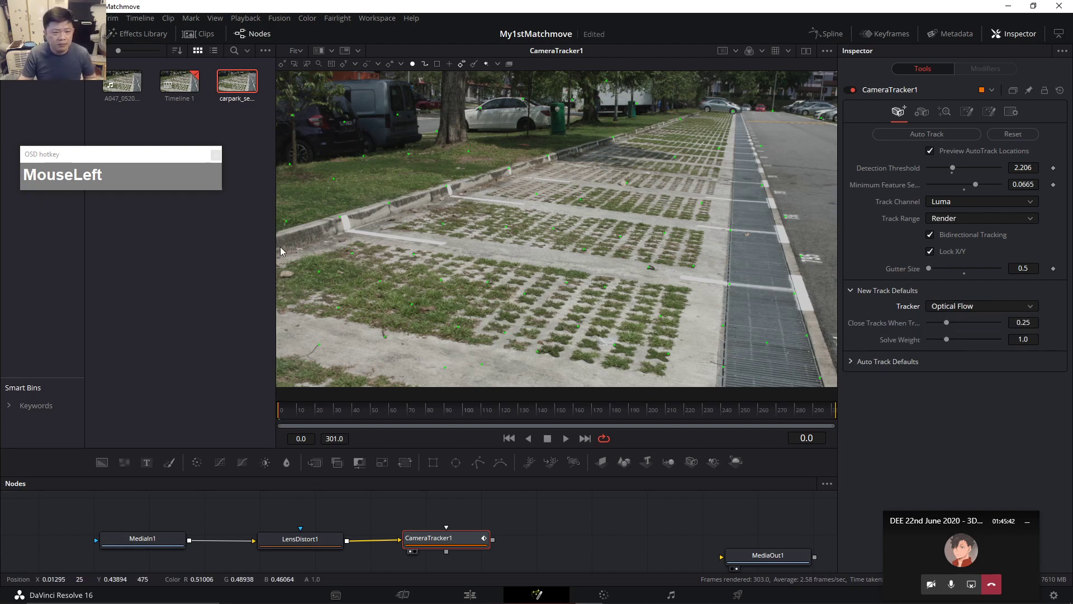
drag(275, 249, 231, 249)
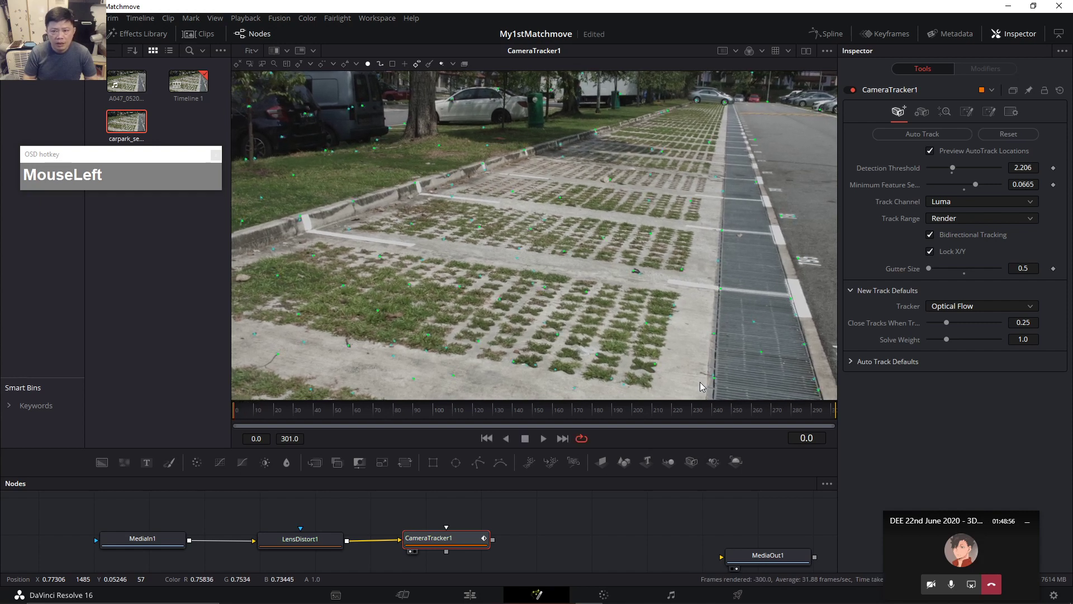
Turn off Preview AutoTrack Locations and inspect the tracks at frames 42, 81 and 149.
click(930, 151)
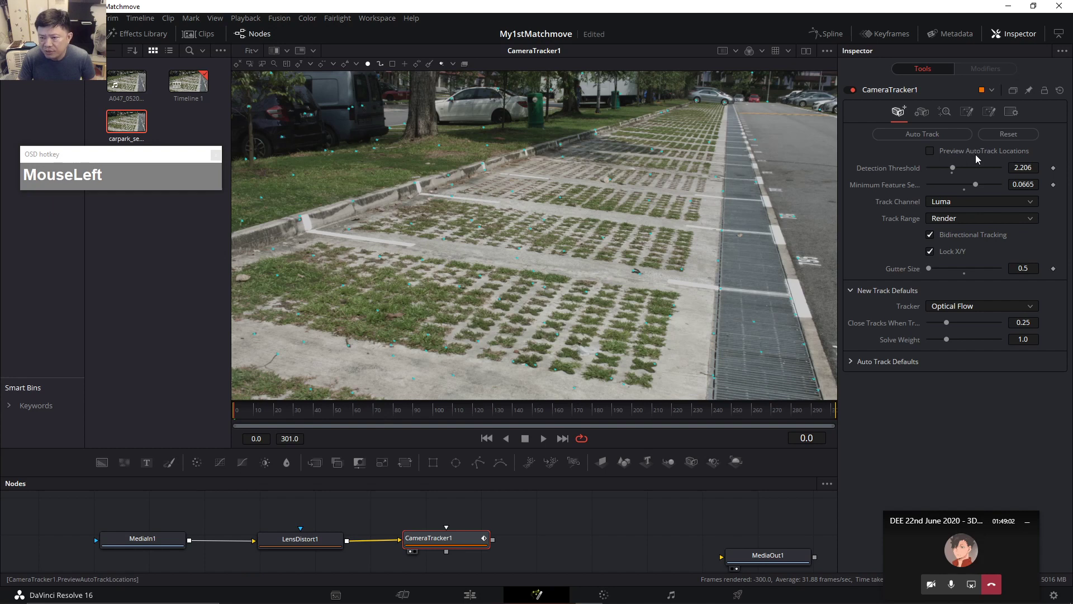
drag(252, 410, 315, 417)
drag(383, 417, 398, 417)
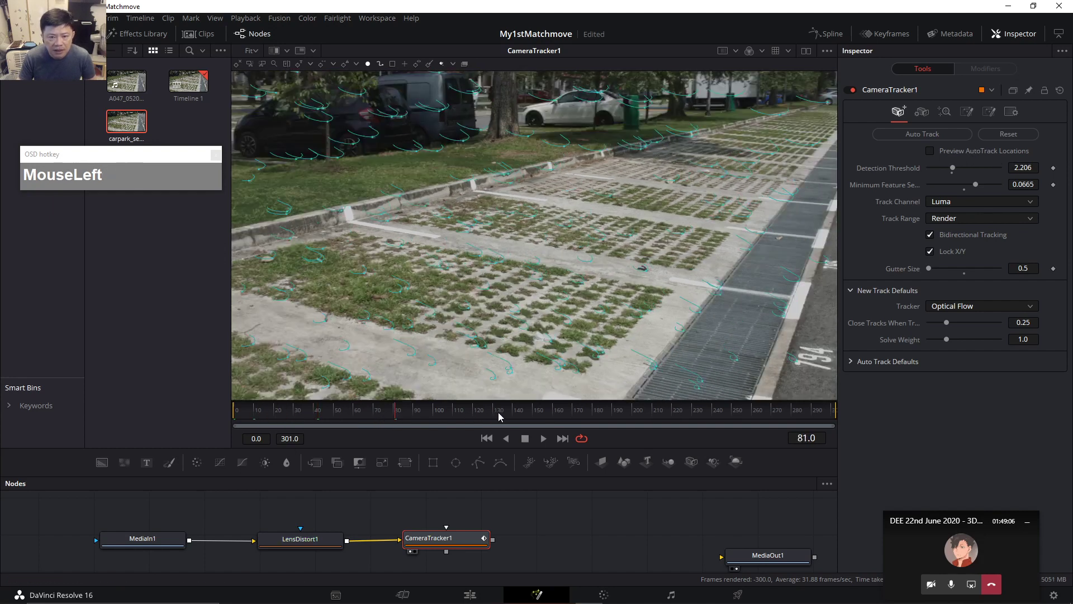
click(532, 412)
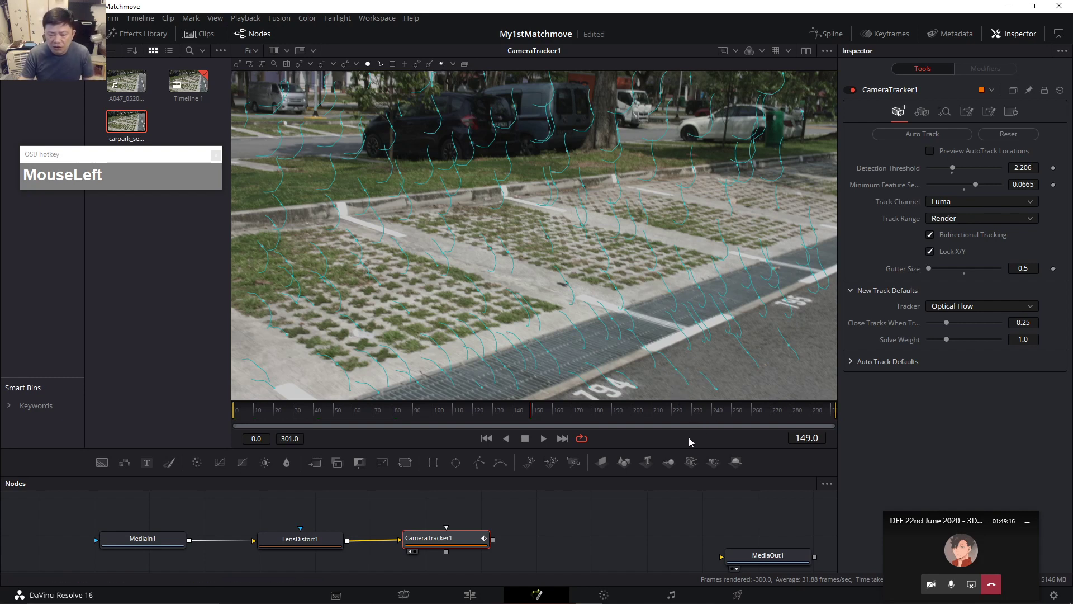
Look over the playback loop options, then scrub back through the clip reviewing track trails.
right_click(719, 441)
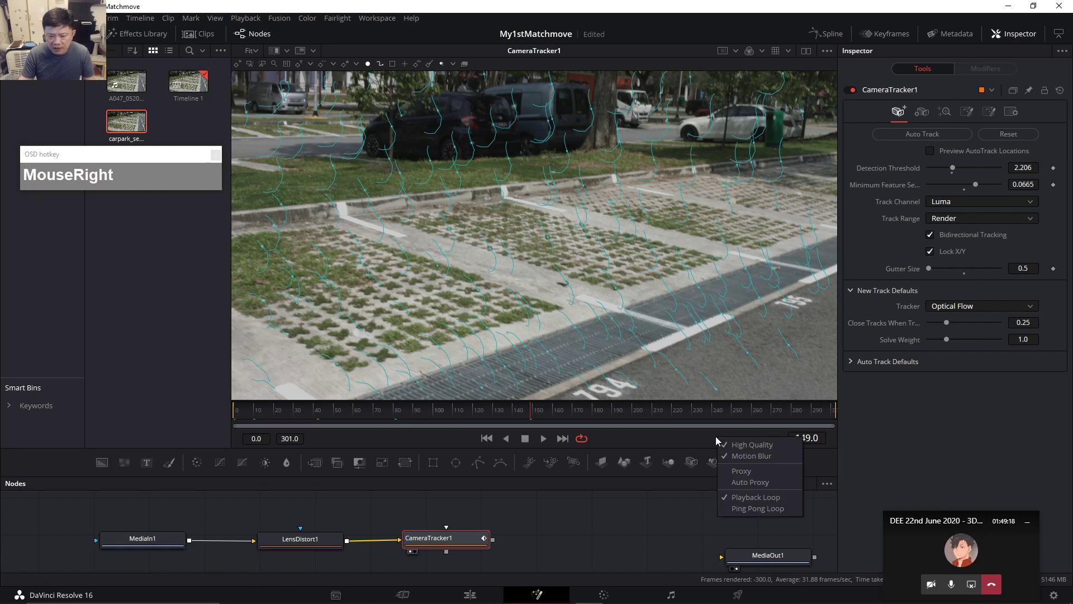
click(725, 447)
right_click(722, 439)
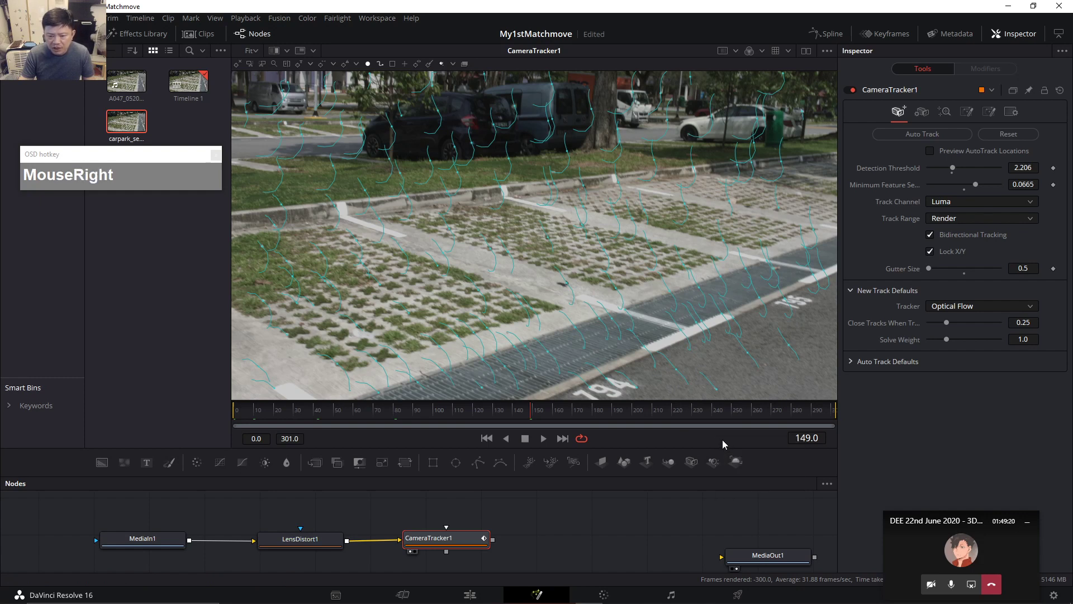
click(726, 450)
right_click(717, 445)
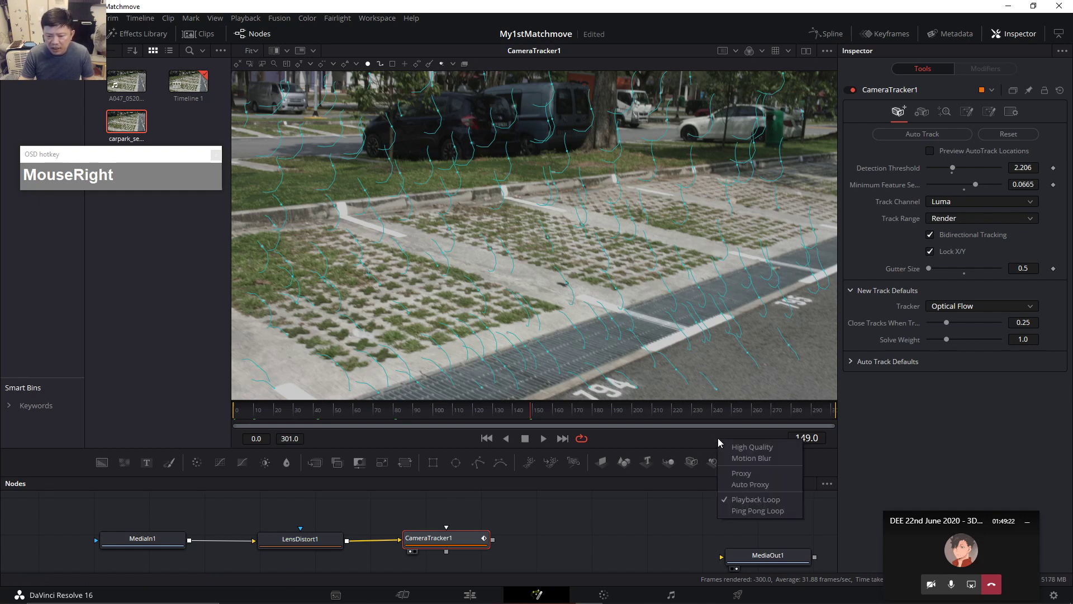
click(728, 485)
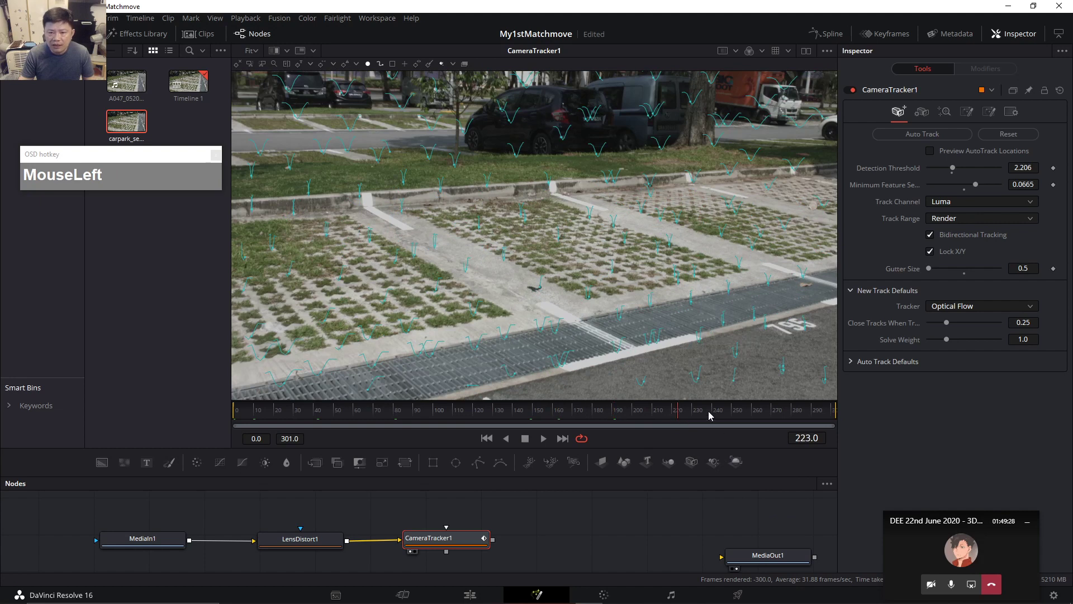
drag(587, 418, 255, 422)
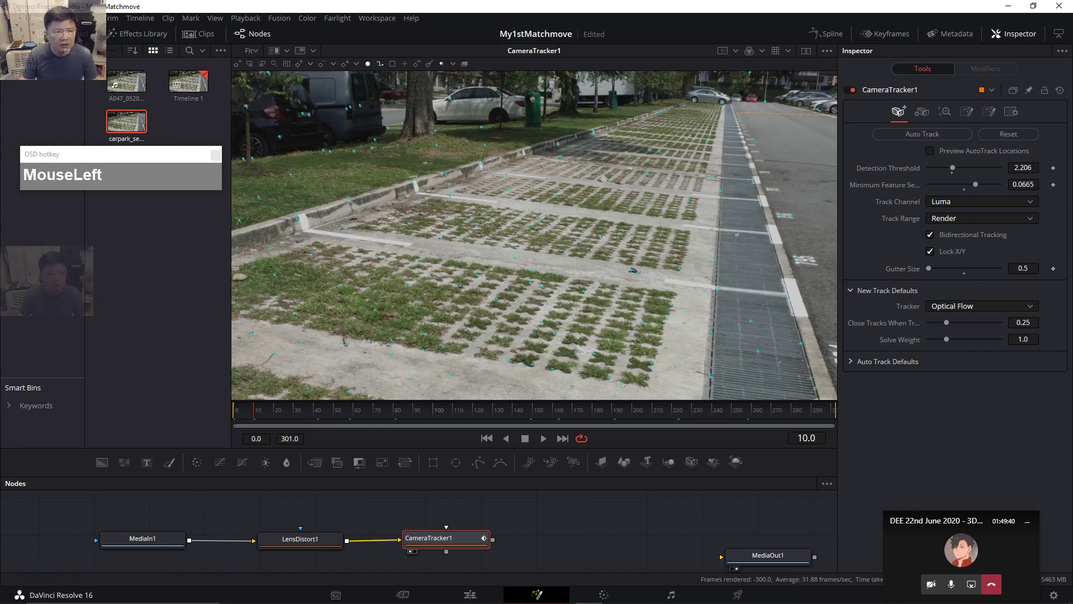
Save the project and go to the Memory and GPU preferences.
click(66, 20)
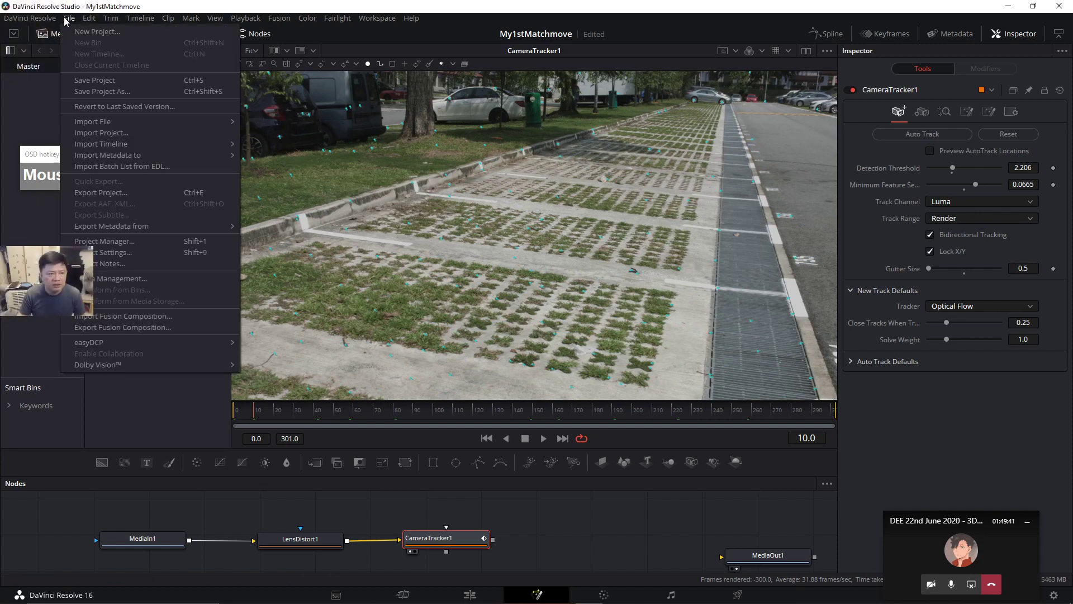
click(89, 82)
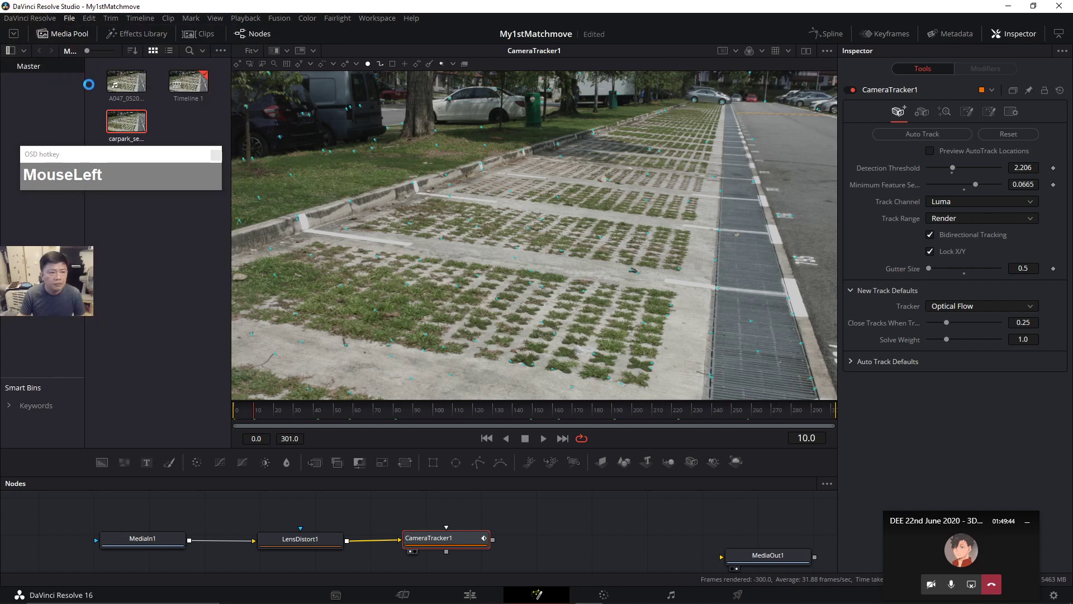
click(33, 22)
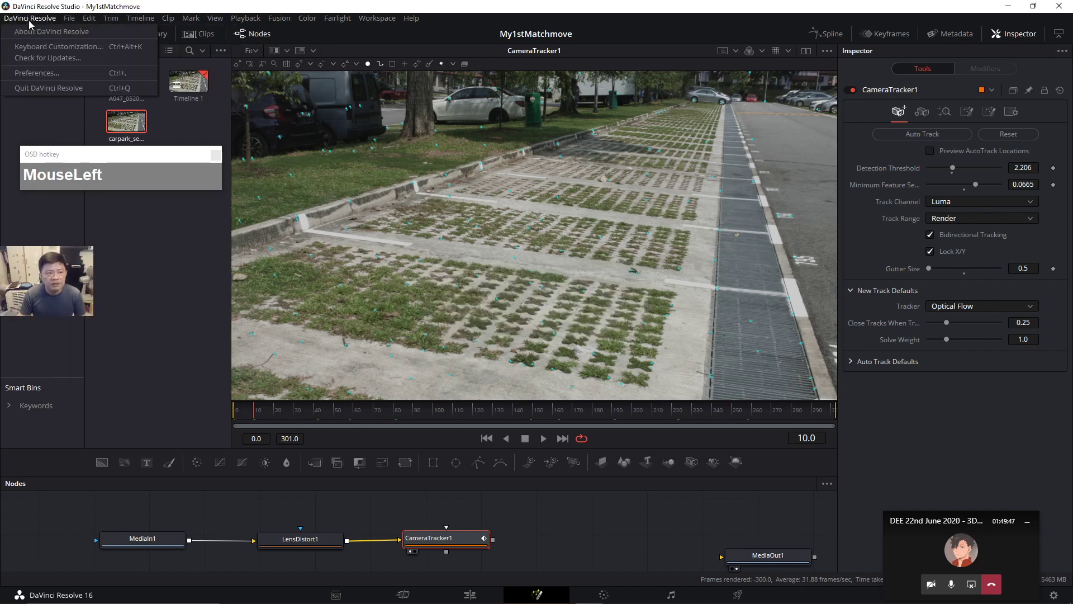
click(39, 72)
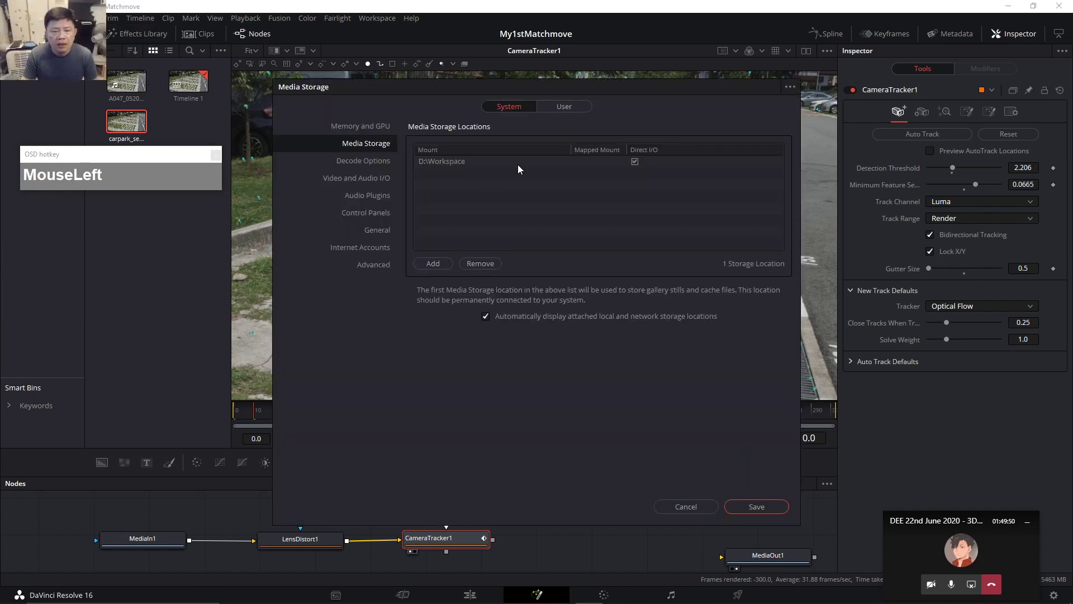
click(352, 128)
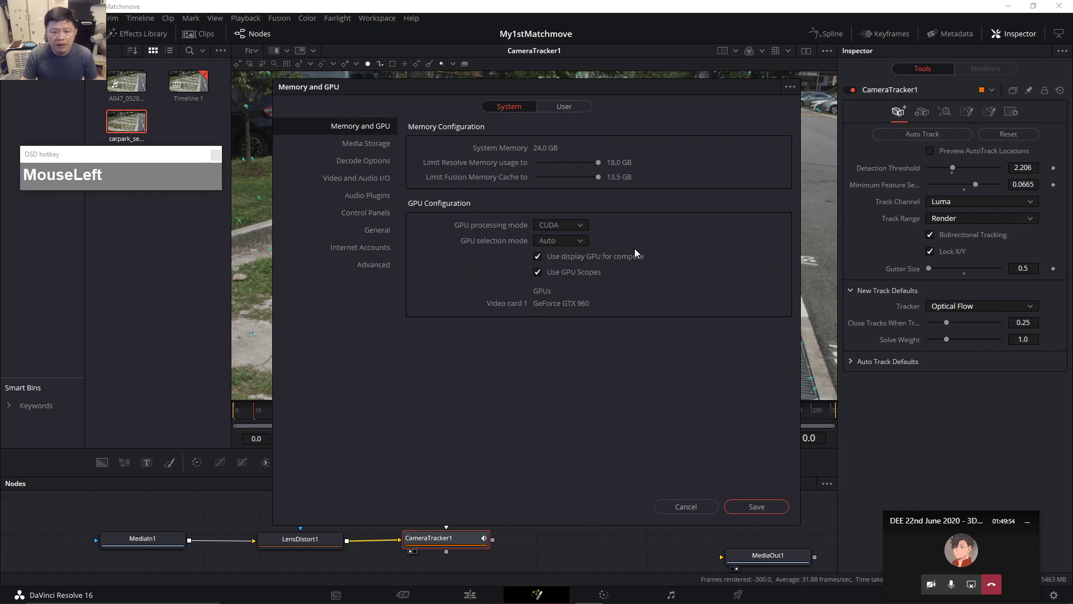
Change GPU processing mode from CUDA to OpenCL, save the preferences, and accept the restart notice.
click(580, 226)
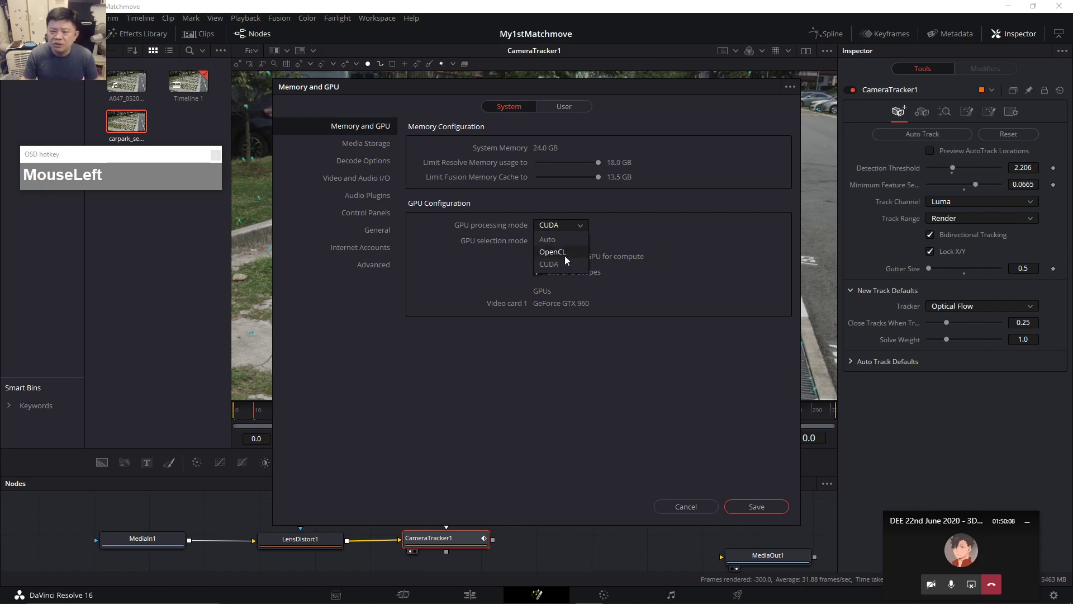
click(597, 356)
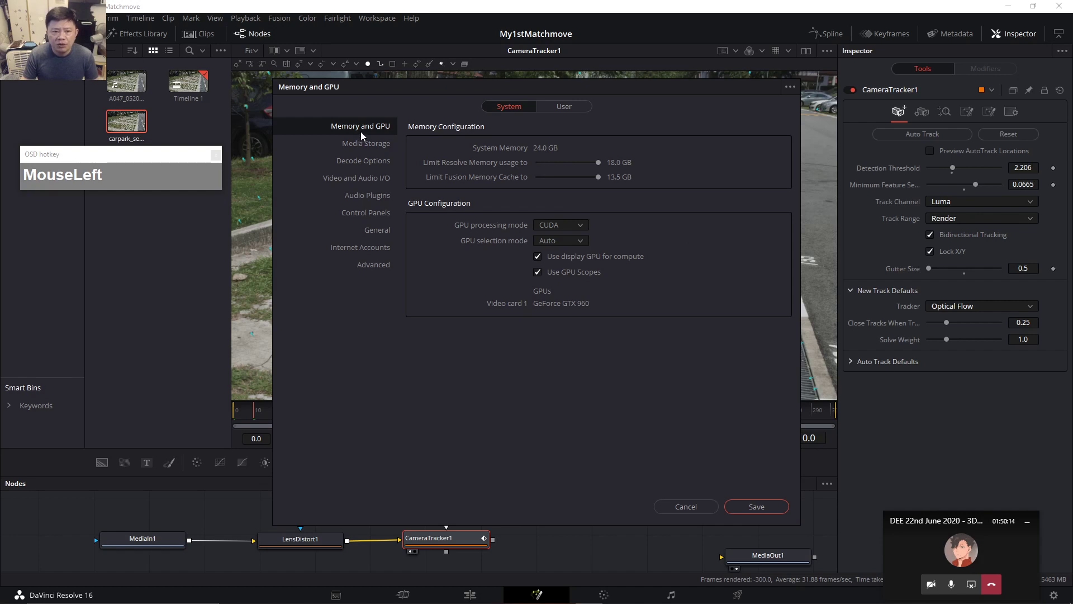
click(558, 224)
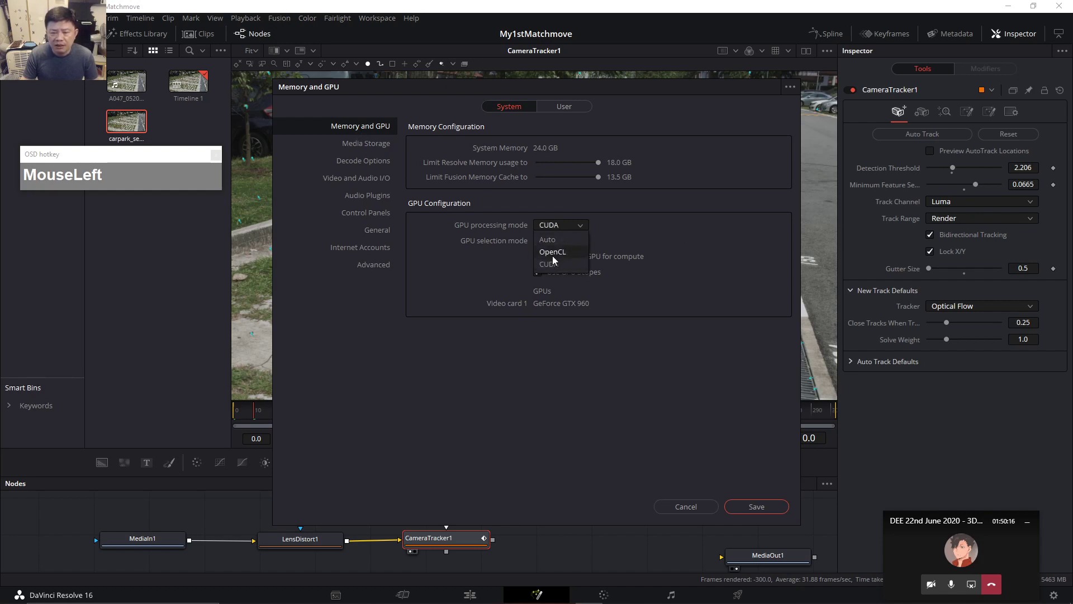
click(625, 385)
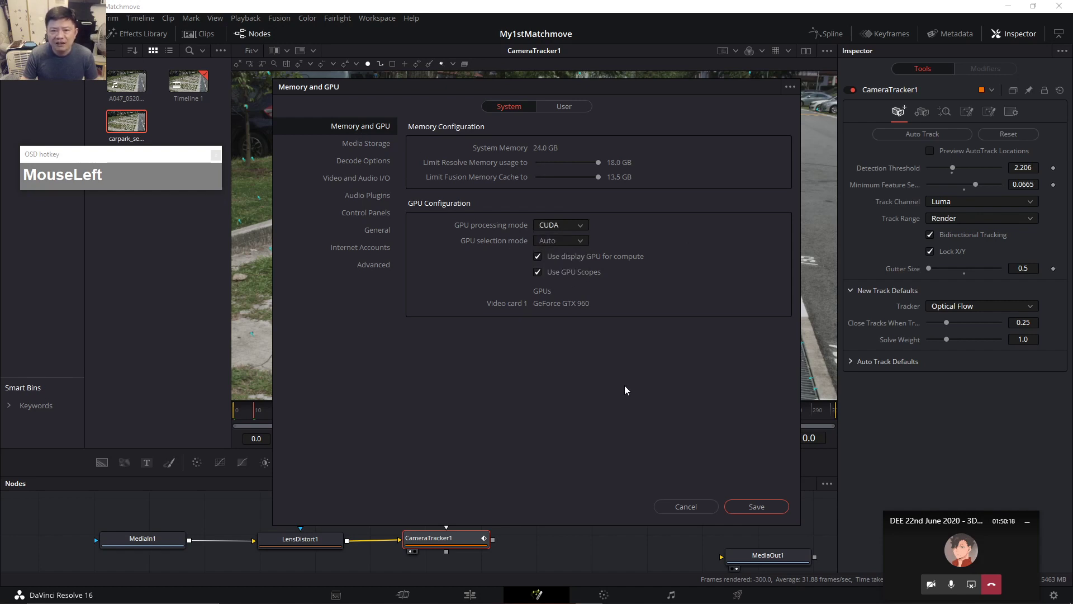
click(773, 511)
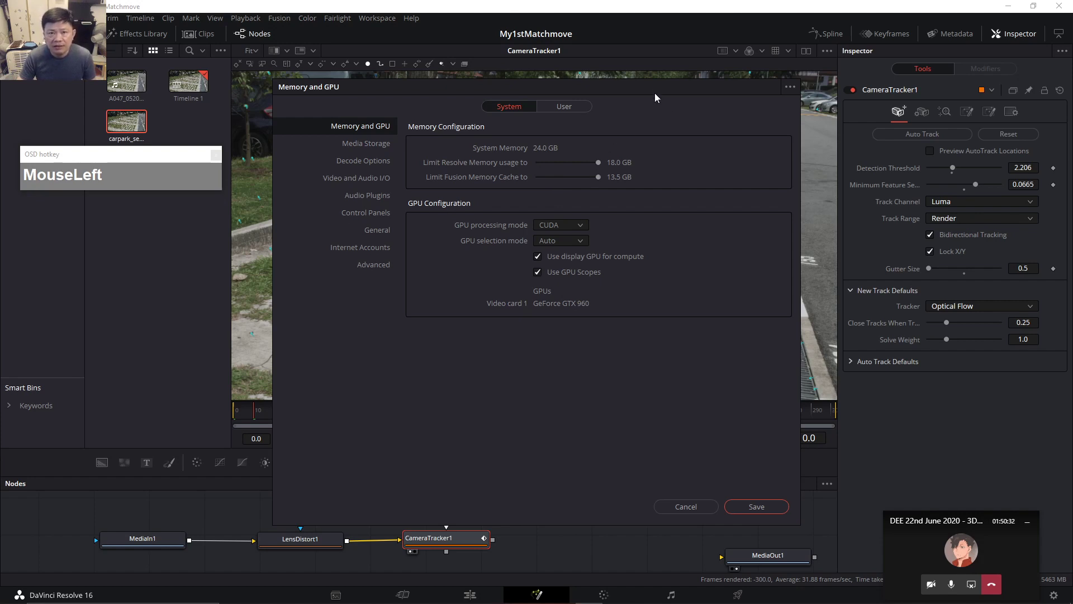
click(559, 226)
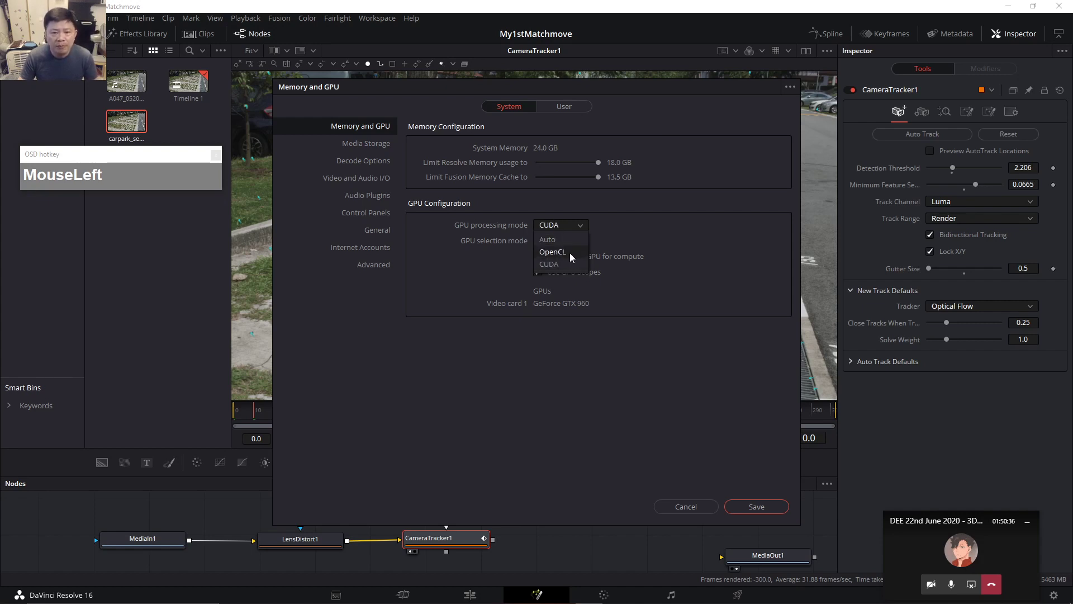
click(675, 229)
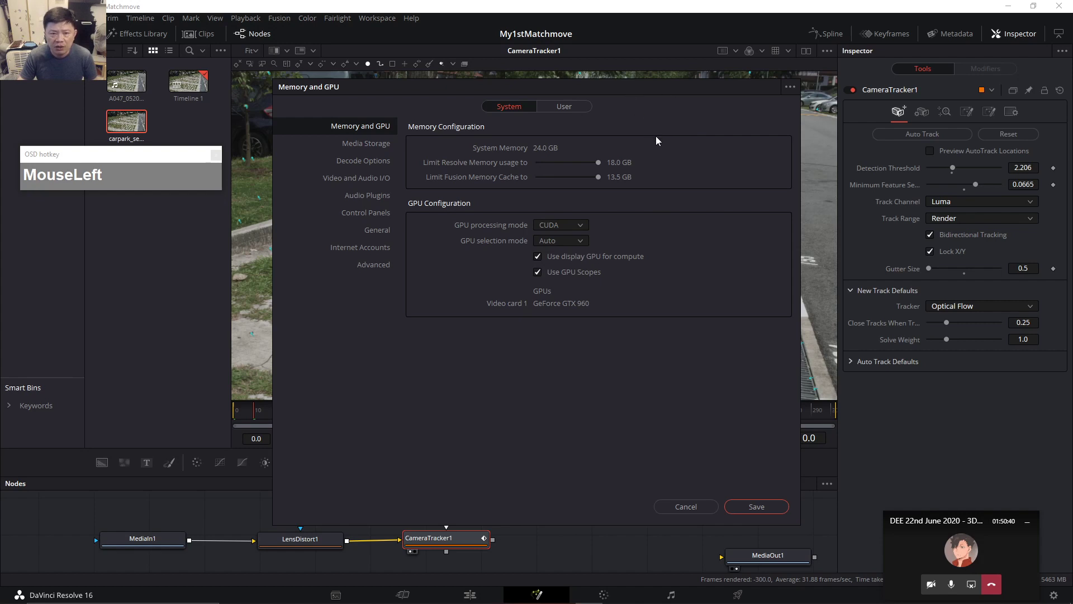
drag(635, 91, 602, 82)
click(549, 224)
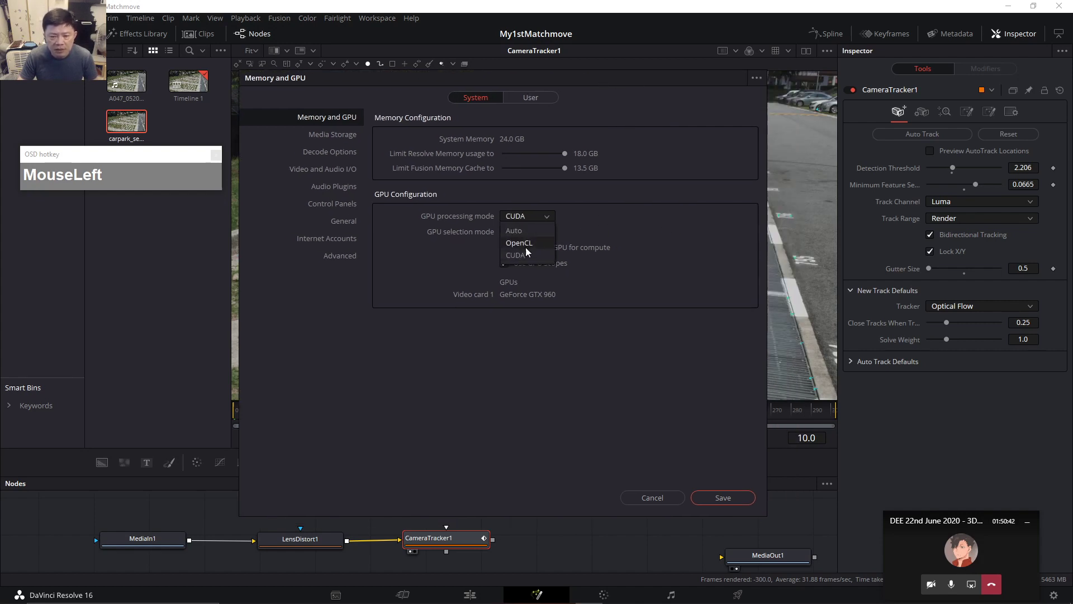
click(721, 498)
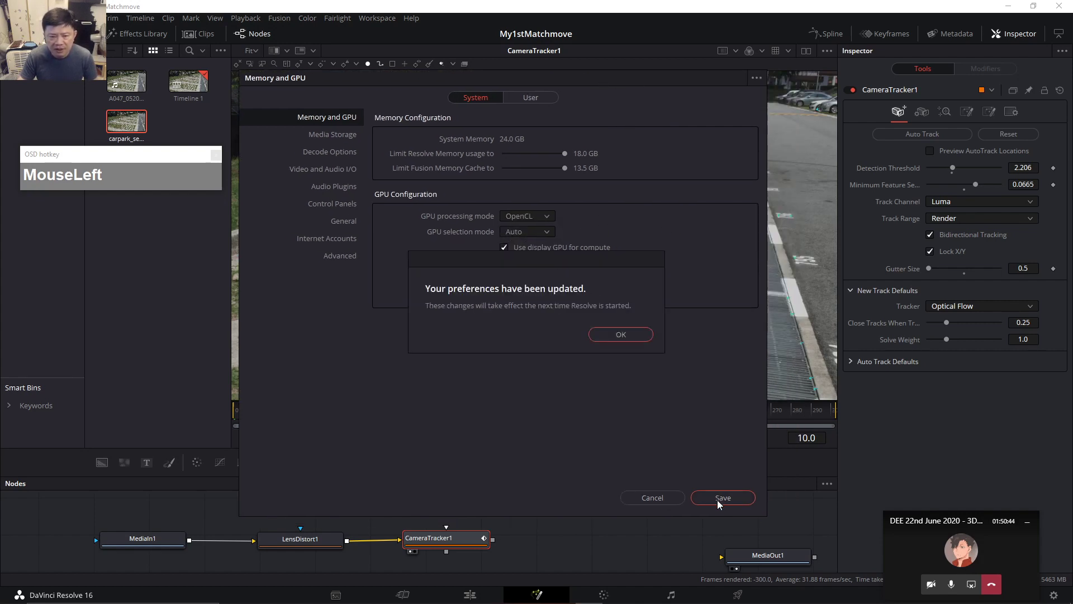
click(613, 336)
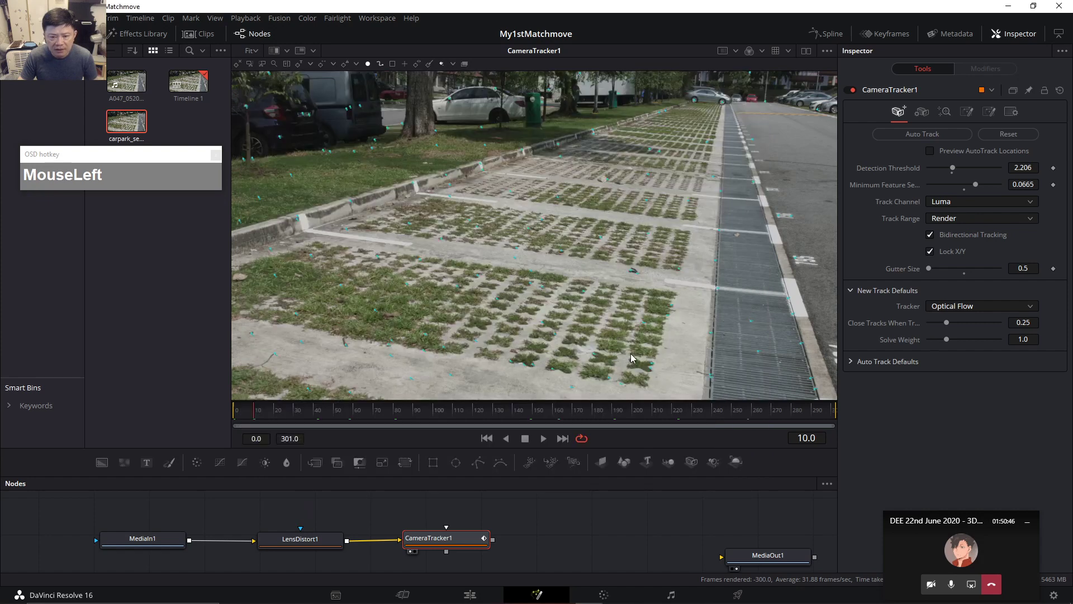
Review the track trails across the shot, frames 110 and 270 included, then show CameraTracker1's Camera settings.
click(247, 413)
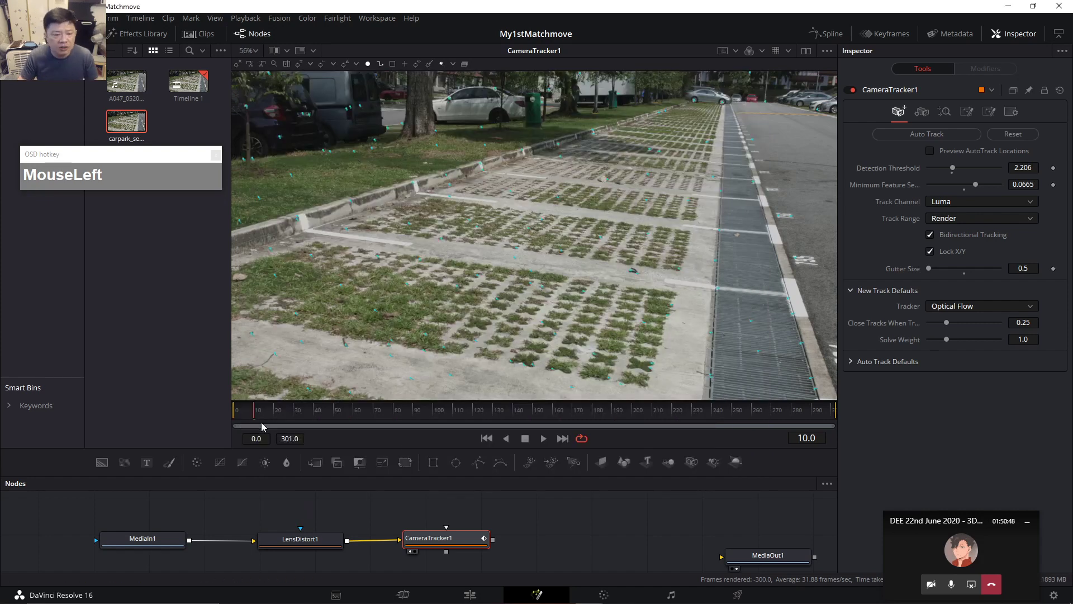
drag(300, 415, 614, 419)
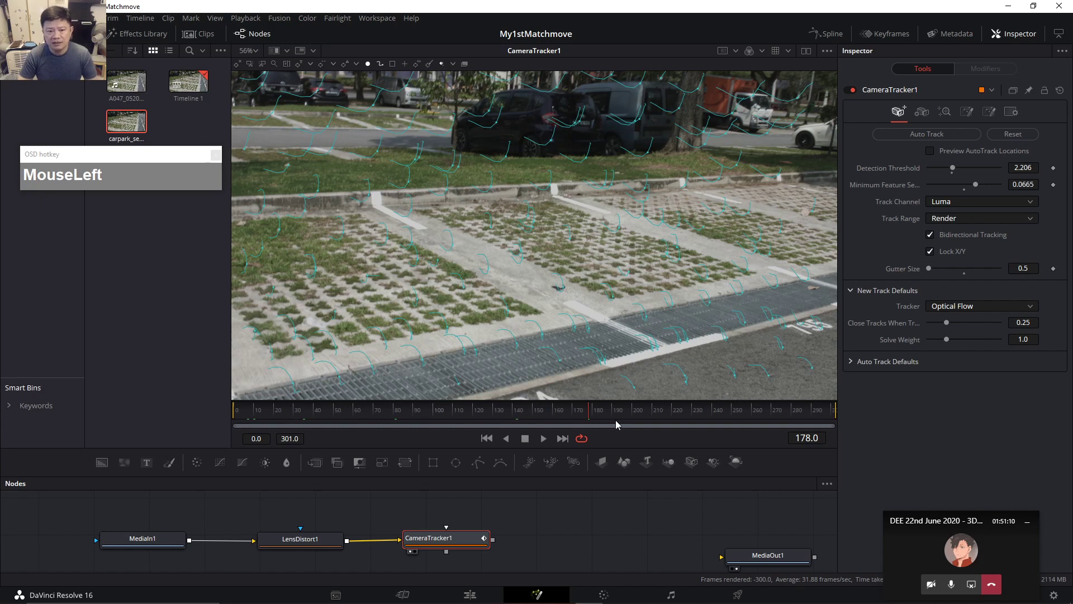
click(453, 412)
click(773, 414)
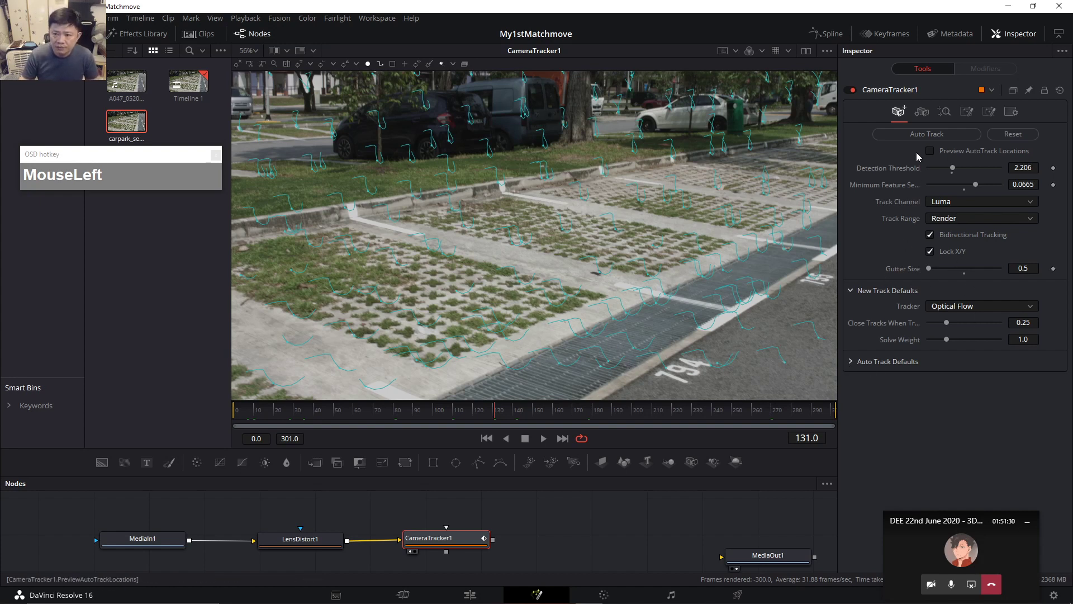
click(922, 113)
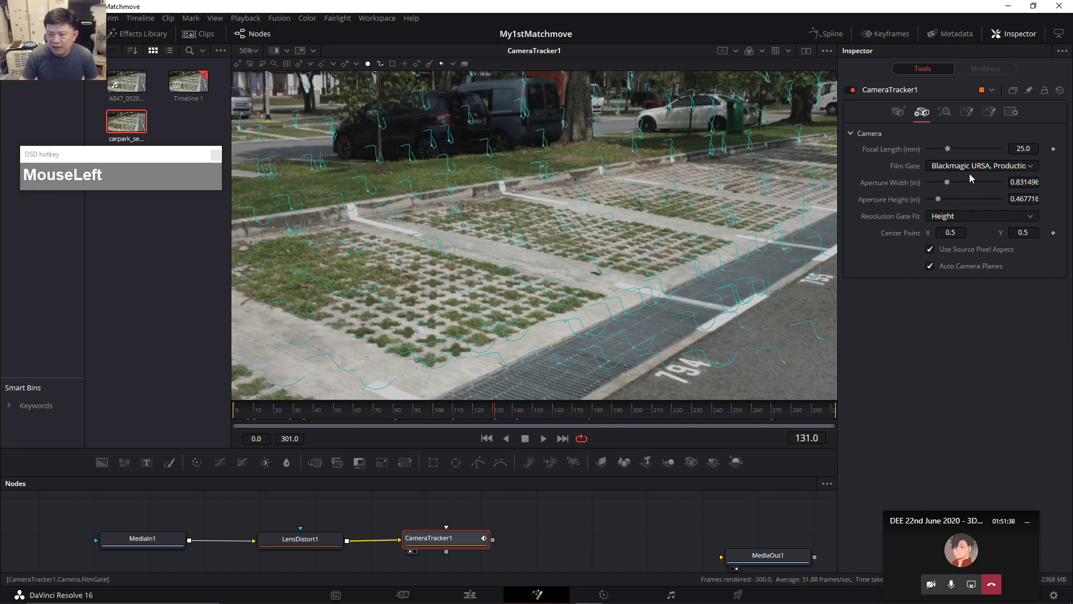
click(1030, 167)
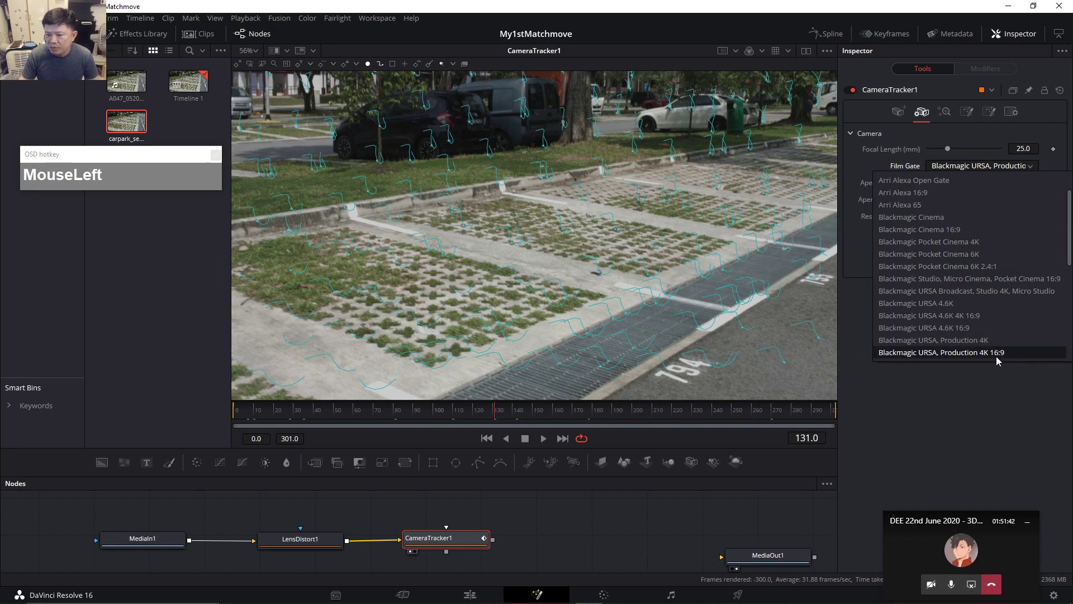
scroll(998, 352, down, 3)
click(1017, 431)
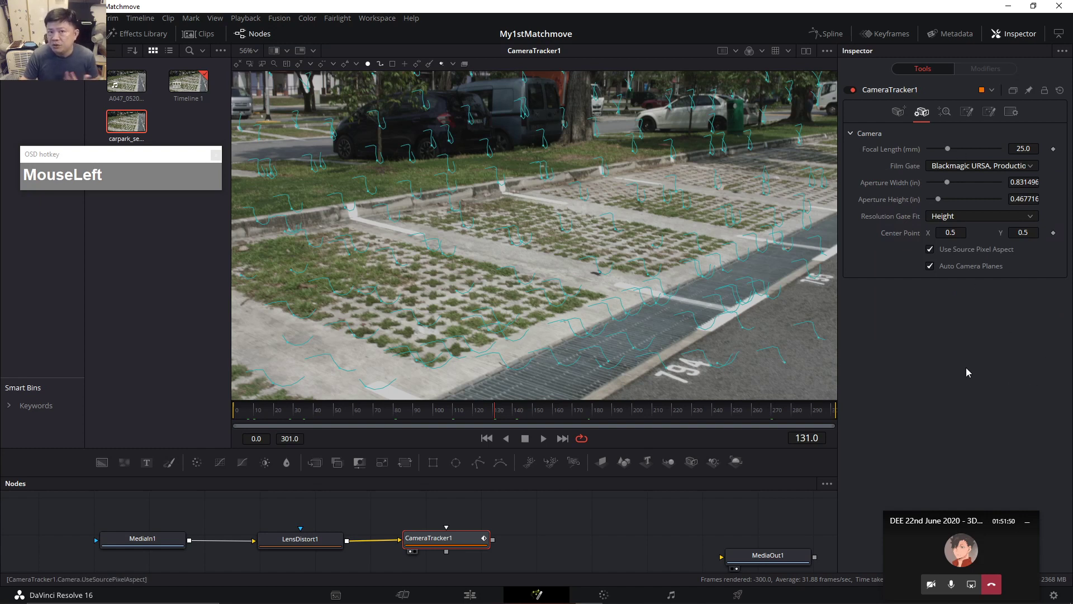
click(1032, 166)
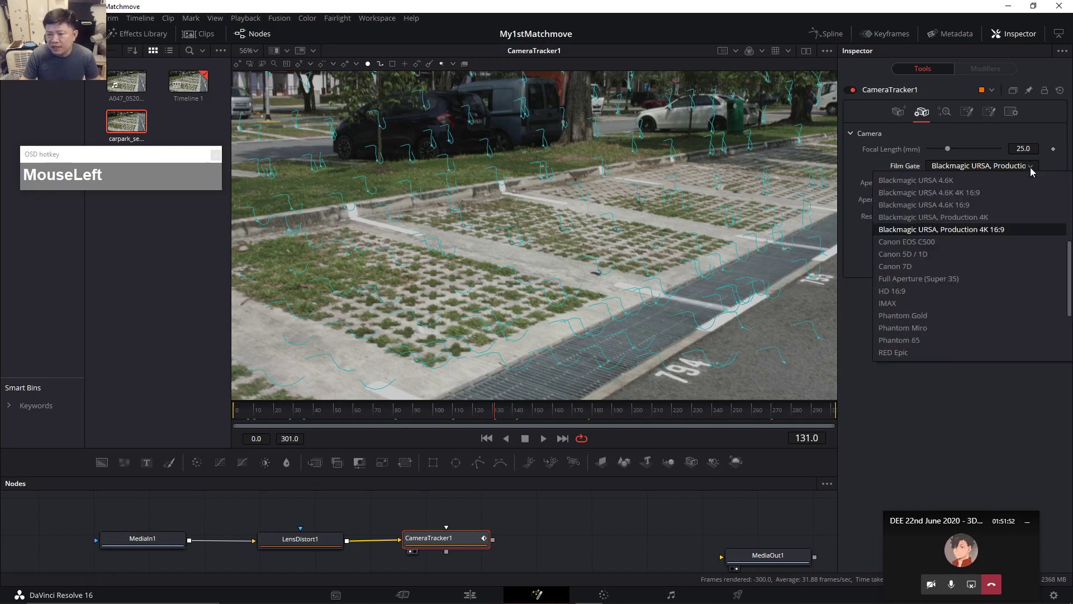
drag(1070, 277, 1068, 215)
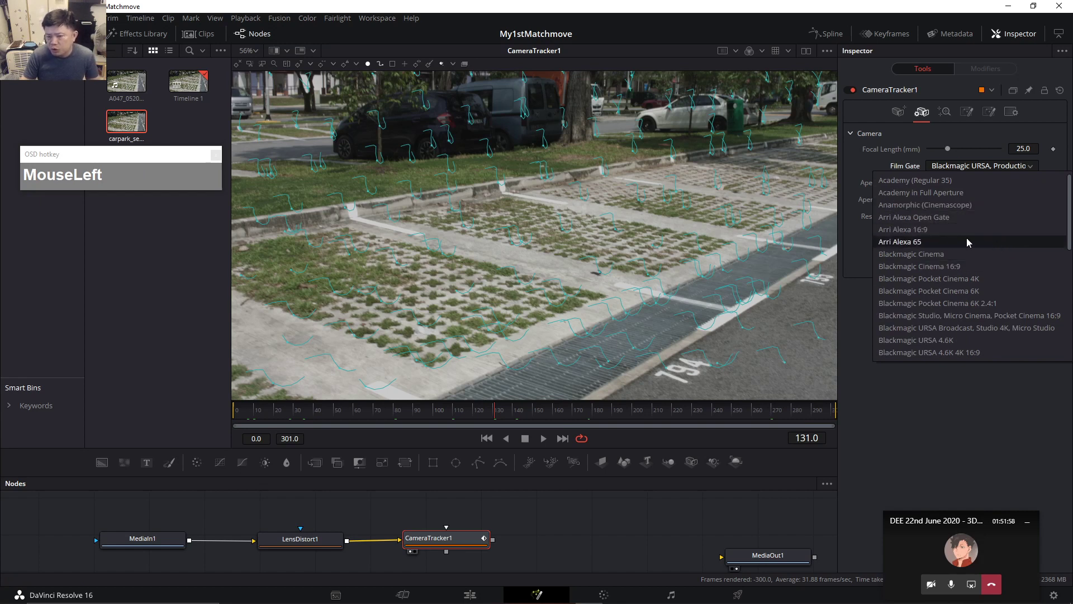
drag(1071, 214, 1070, 278)
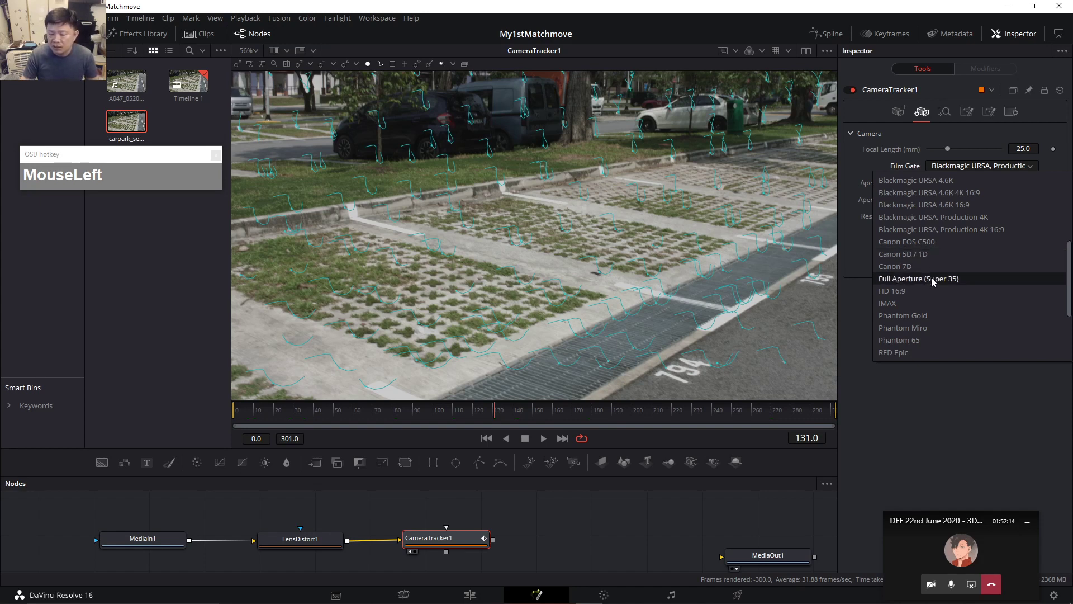
mouse_move(1065, 279)
mouse_down()
mouse_move(1065, 317)
mouse_move(1065, 269)
mouse_up()
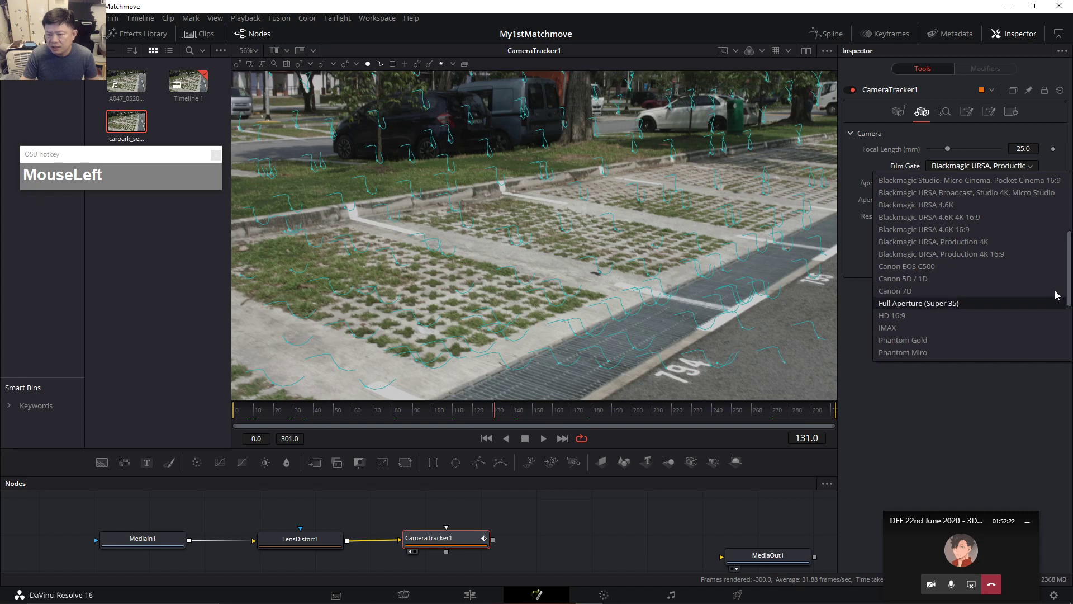
drag(1069, 278, 1068, 254)
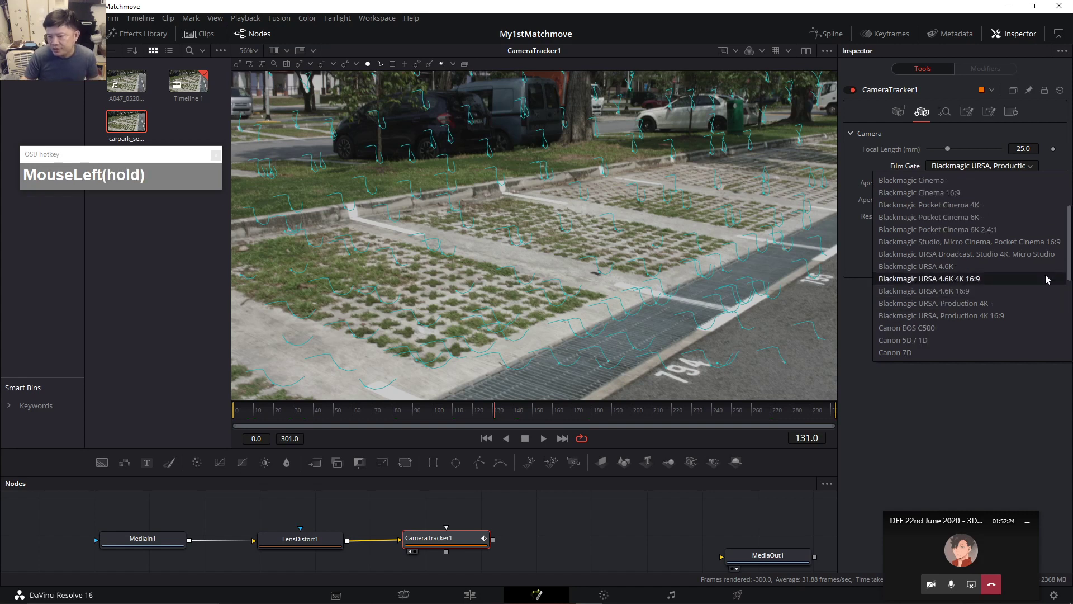
click(927, 303)
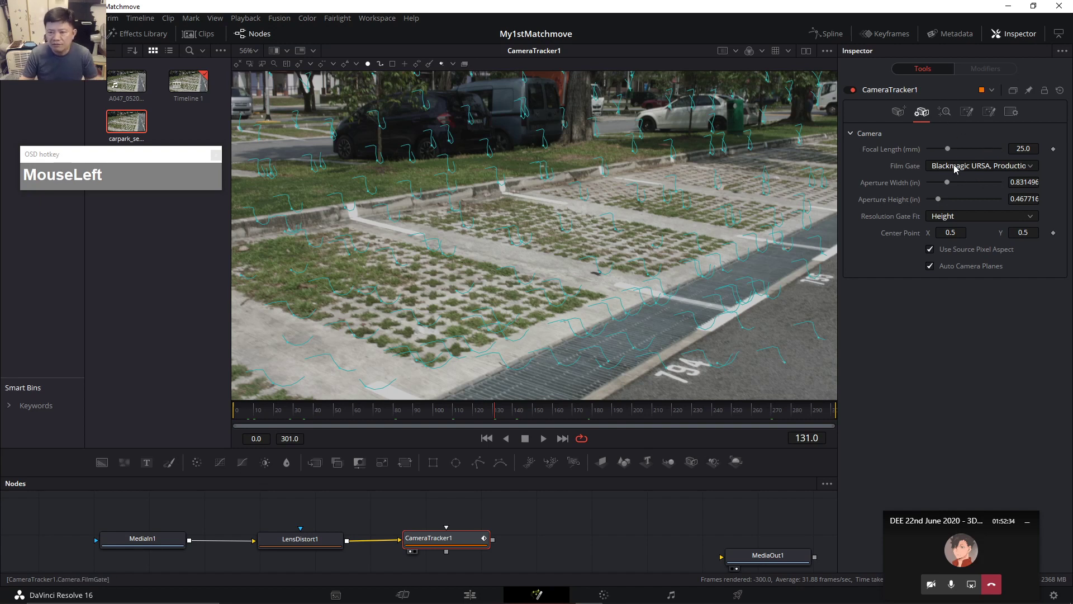
On the Solve tab, return to frame 0 and solve the camera across frames 0–301.
click(944, 113)
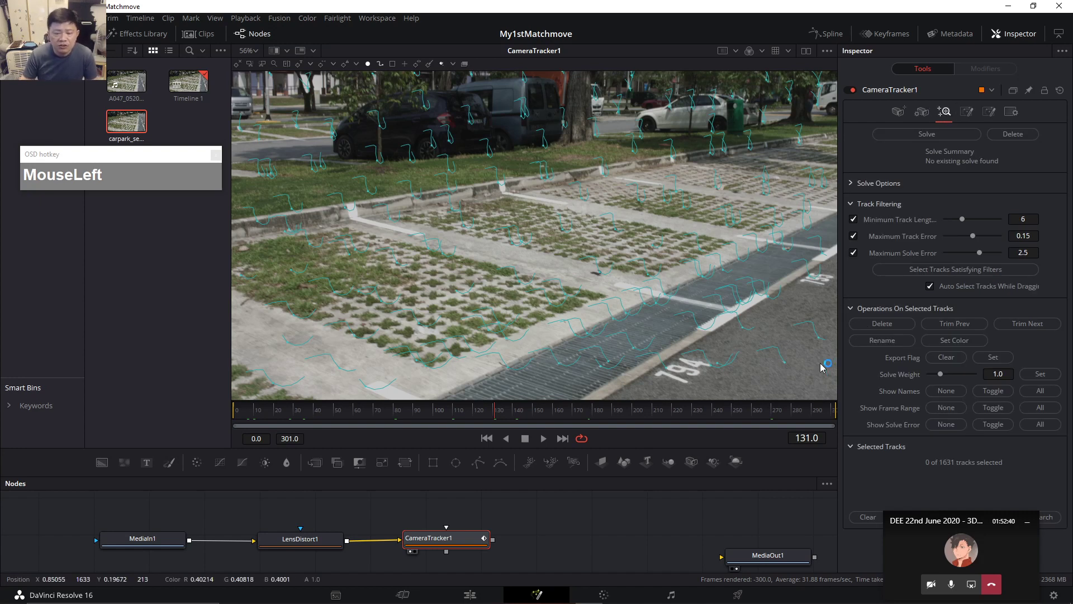
drag(303, 423, 225, 425)
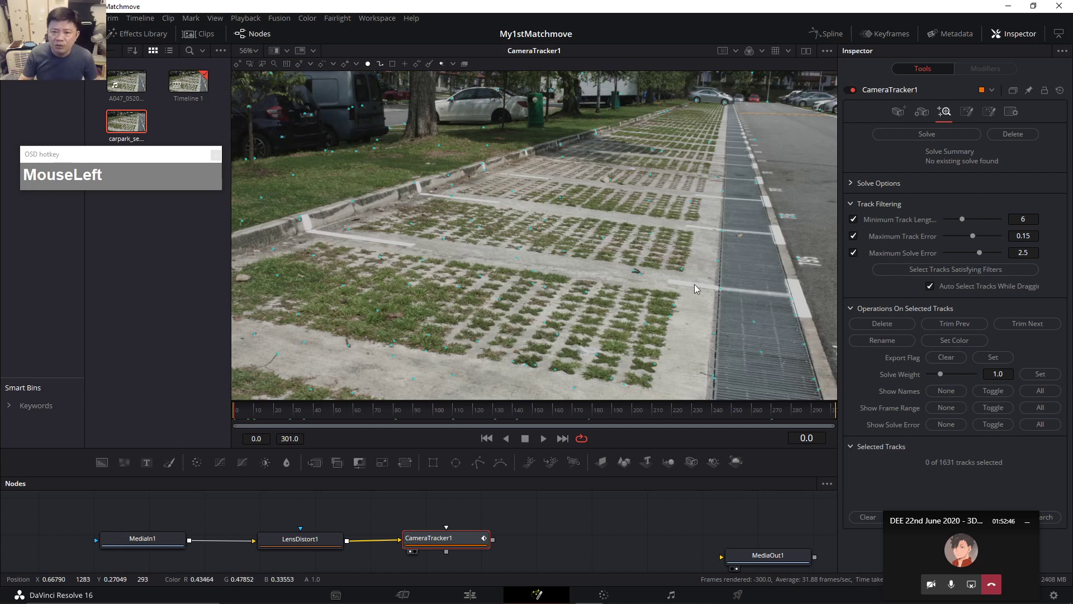
click(422, 420)
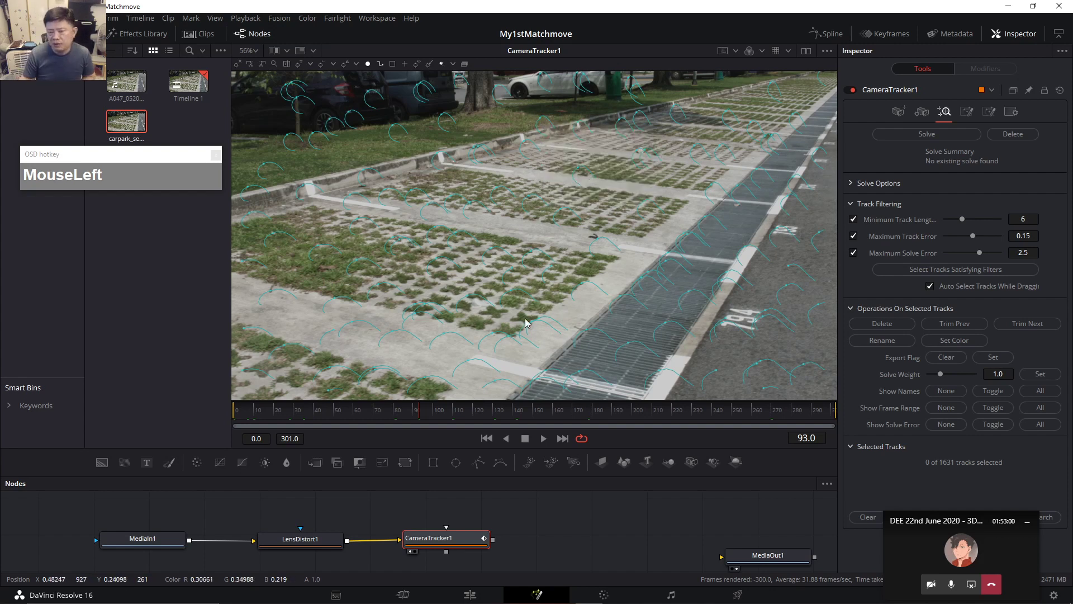
drag(272, 413, 228, 416)
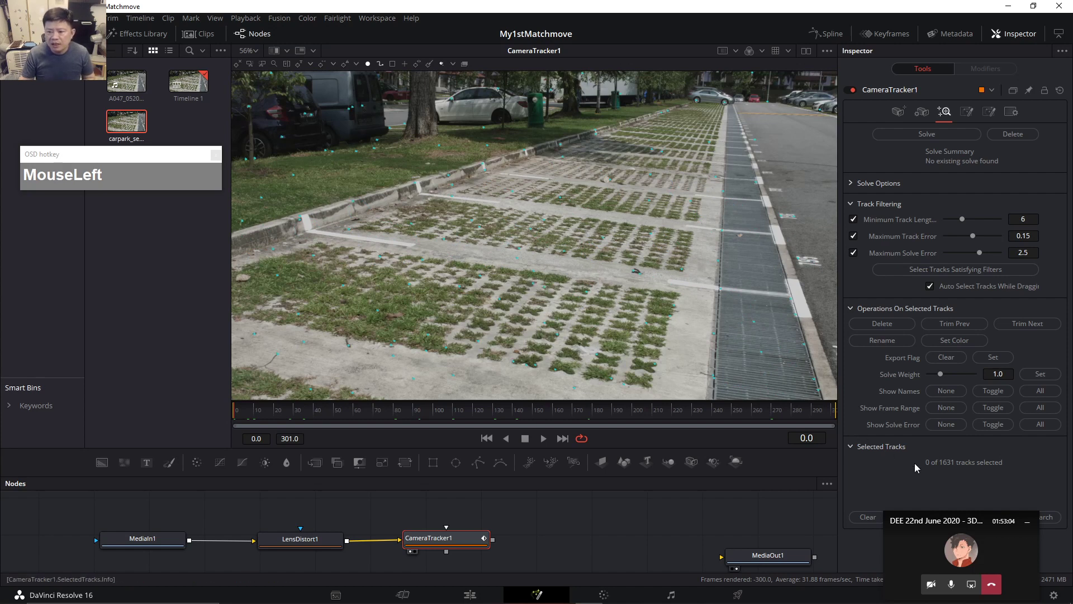
click(853, 184)
click(851, 184)
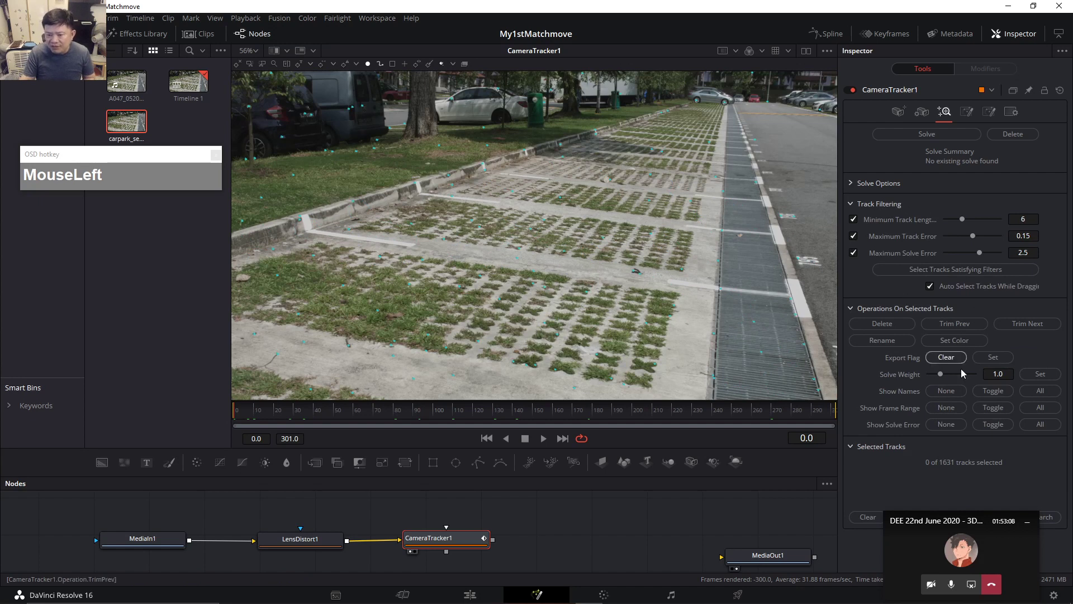
drag(957, 520, 948, 551)
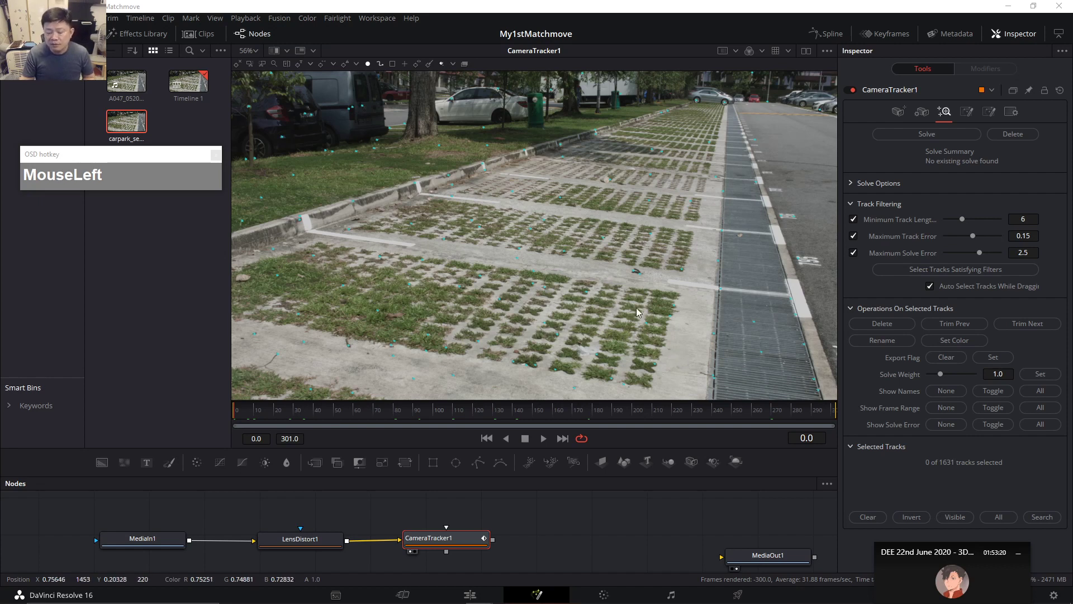
click(900, 133)
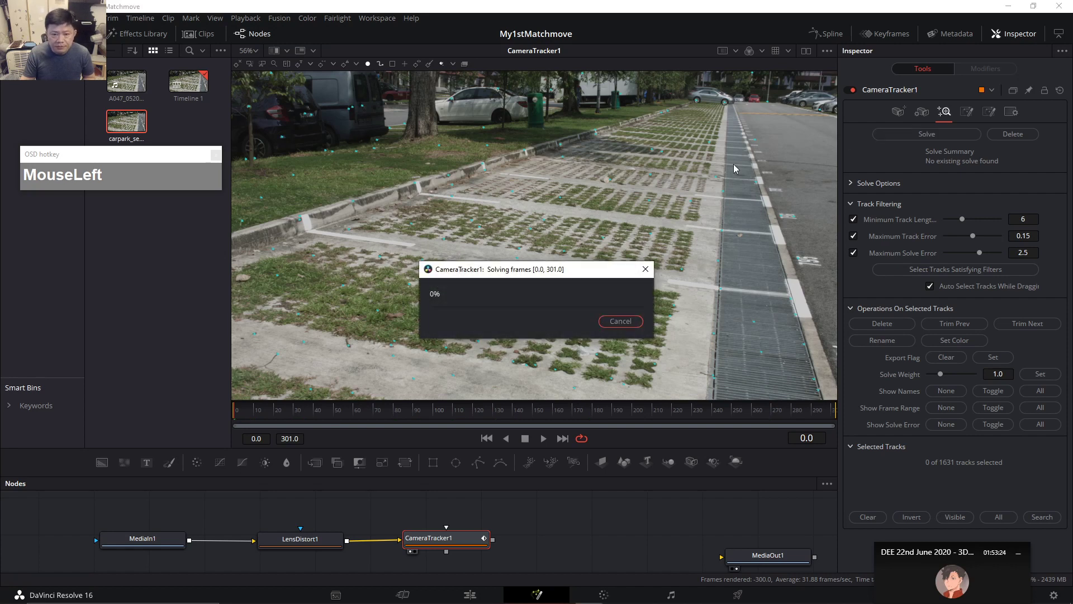
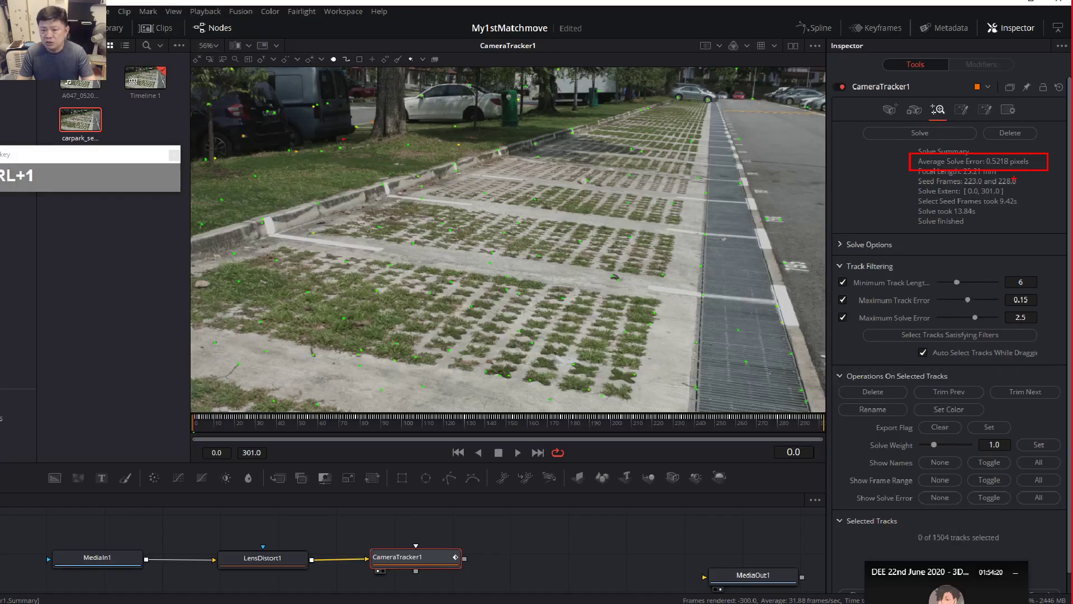
At frame 62, marquee-select and delete two red high-error tracks.
key(Escape)
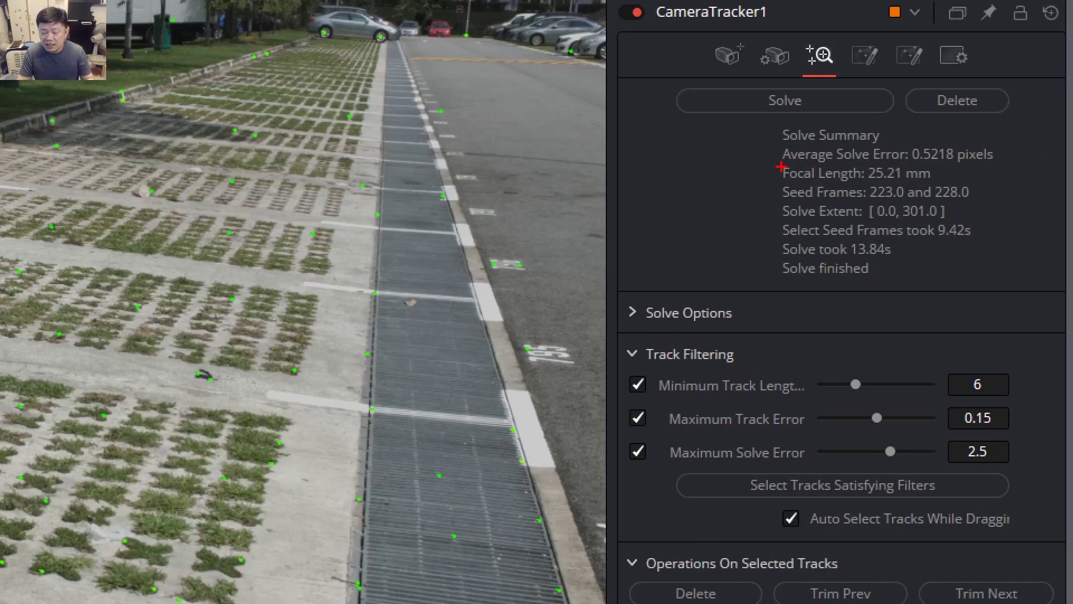
drag(765, 161, 944, 182)
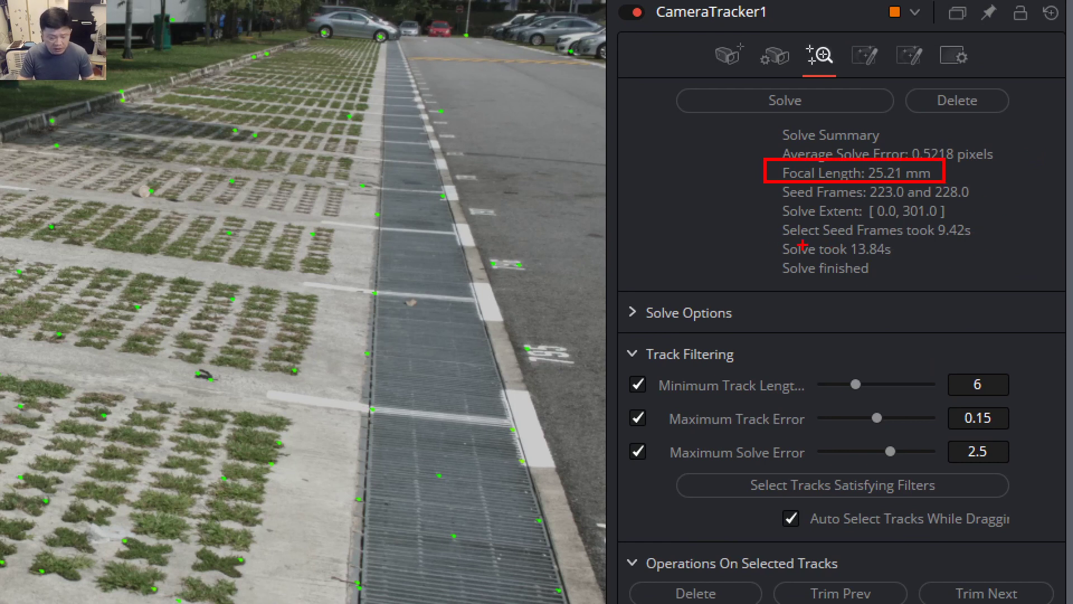
drag(769, 240, 904, 258)
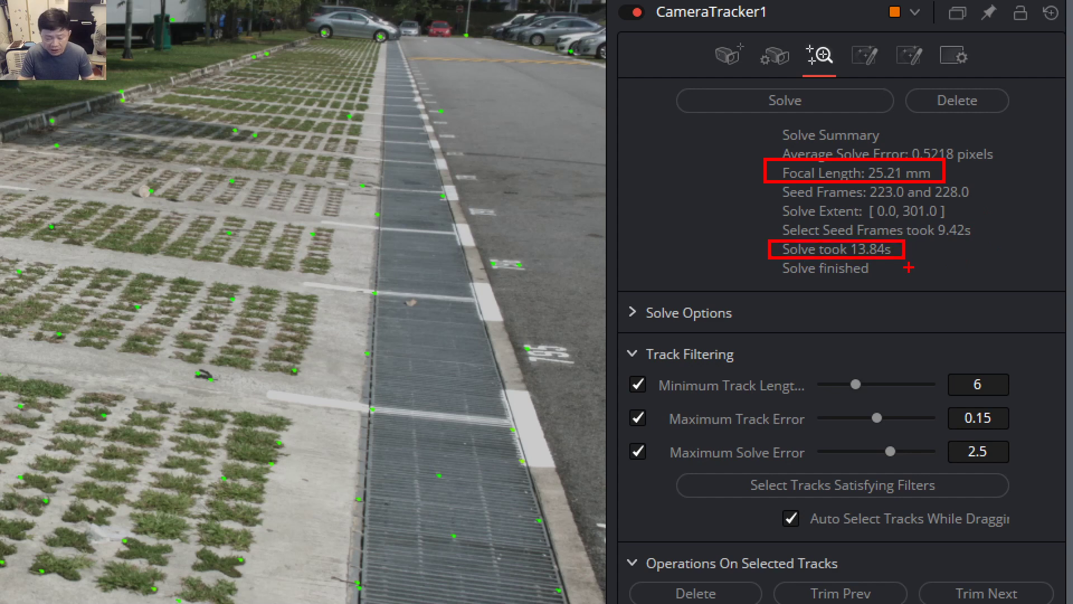
key(Escape)
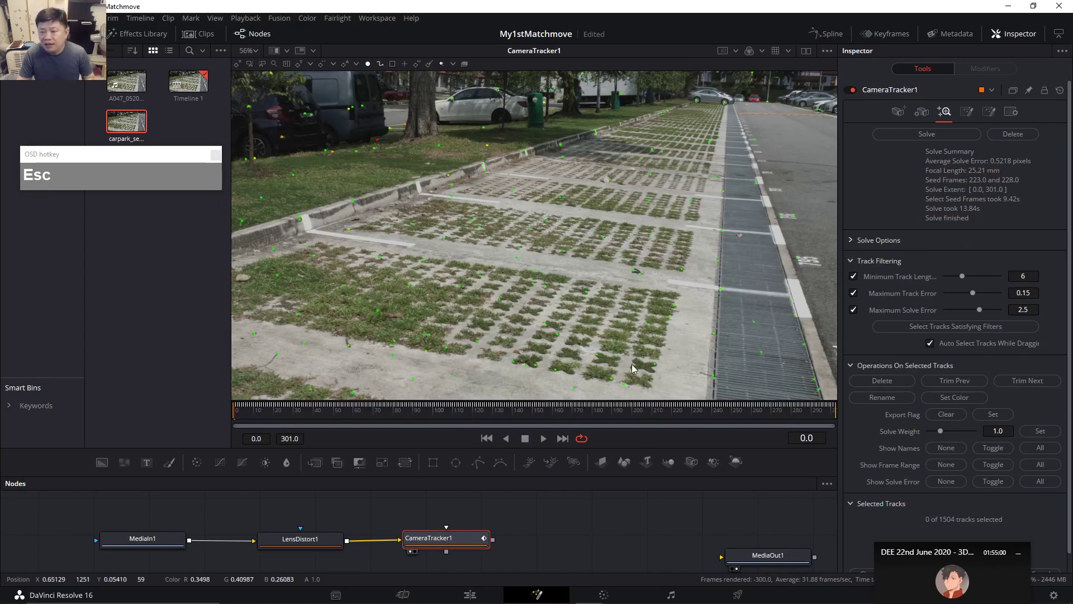
drag(260, 415, 275, 417)
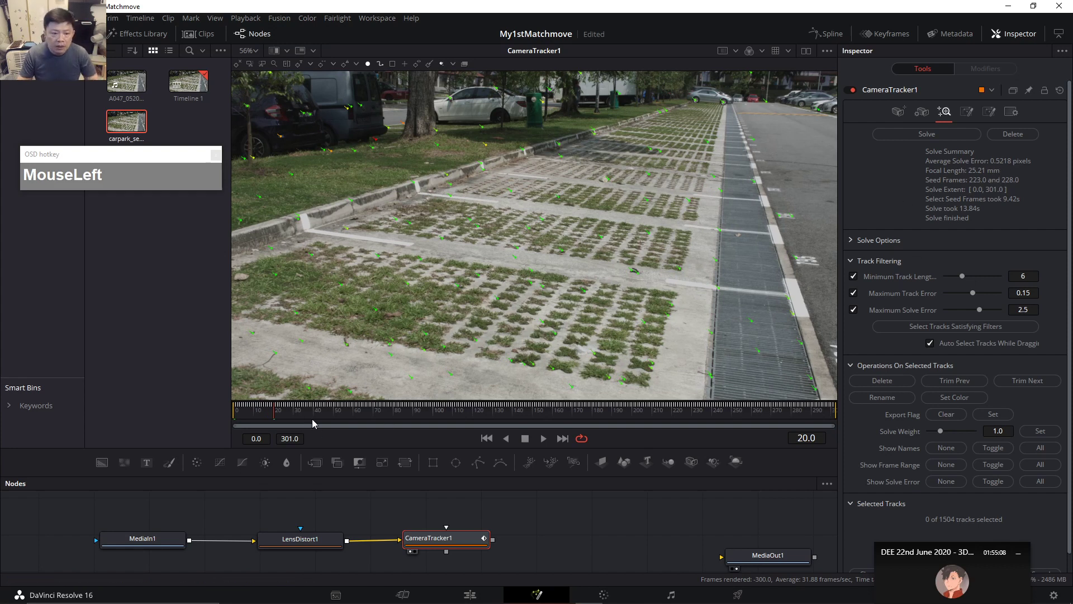
drag(316, 417, 358, 411)
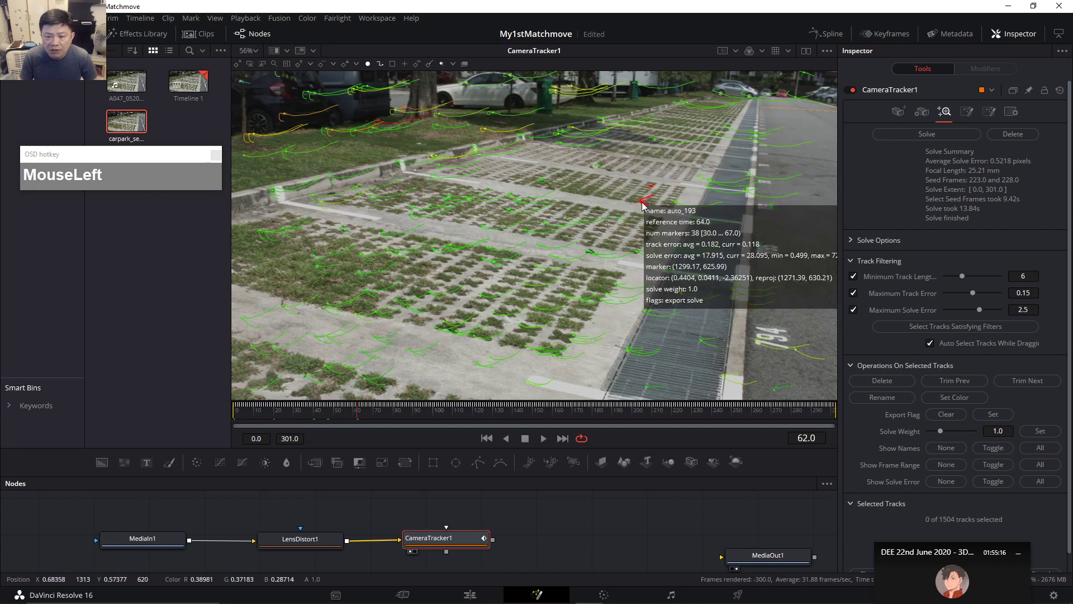
mouse_move(641, 205)
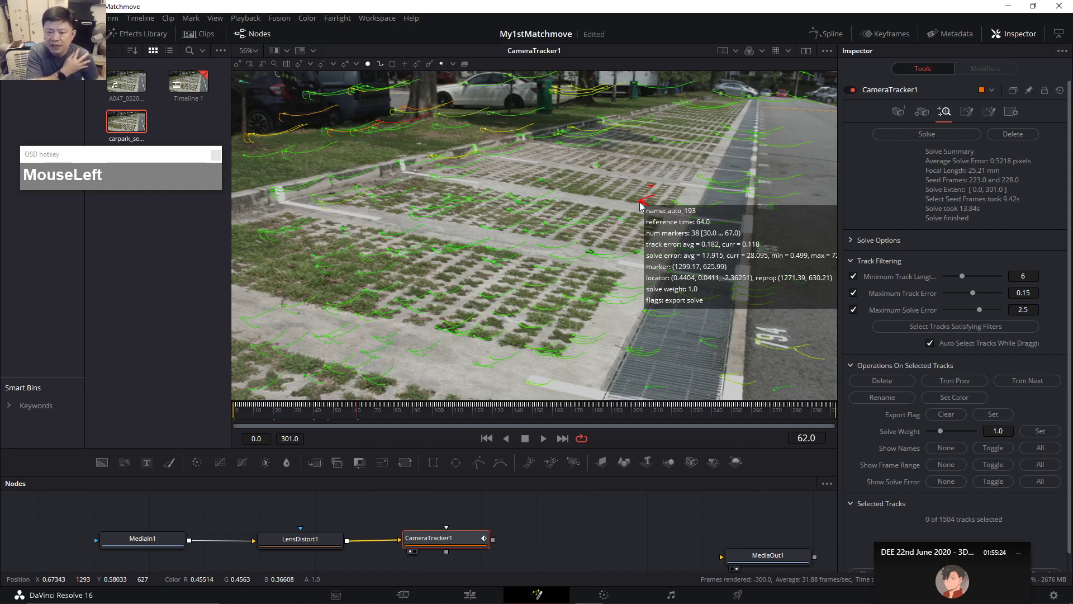
drag(618, 178, 657, 211)
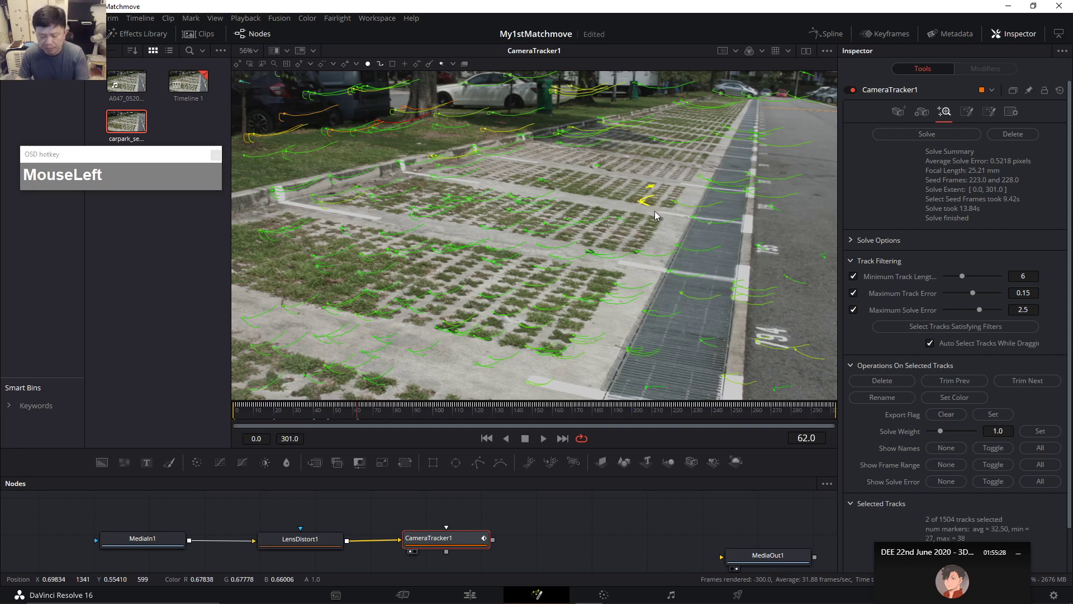
key(Delete)
At frame 79, delete bad tracks auto_397, auto_408, auto_986 and auto_649.
click(389, 416)
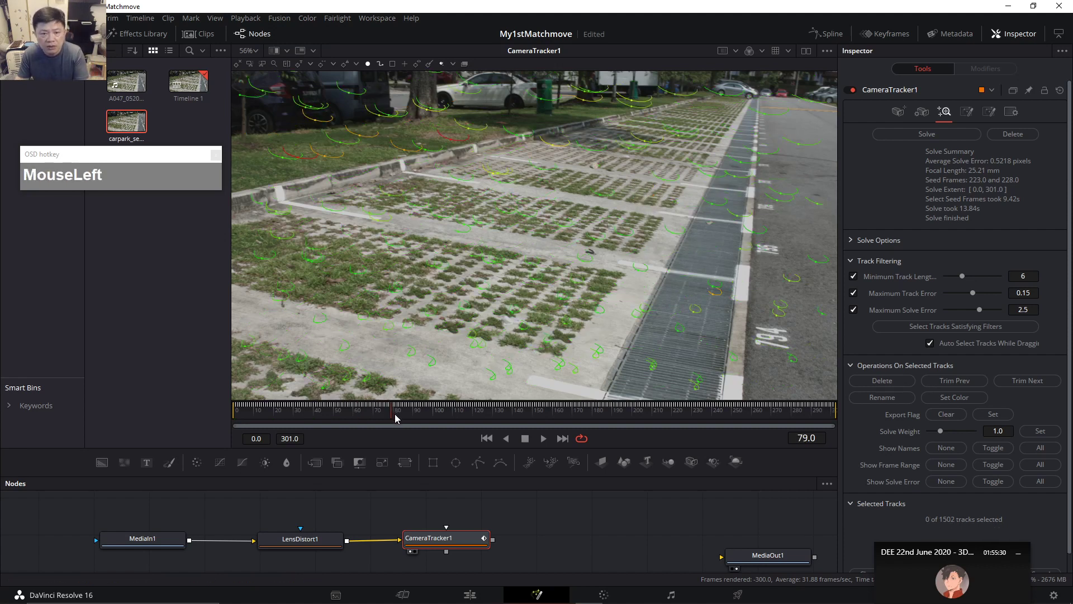
click(453, 144)
key(Delete)
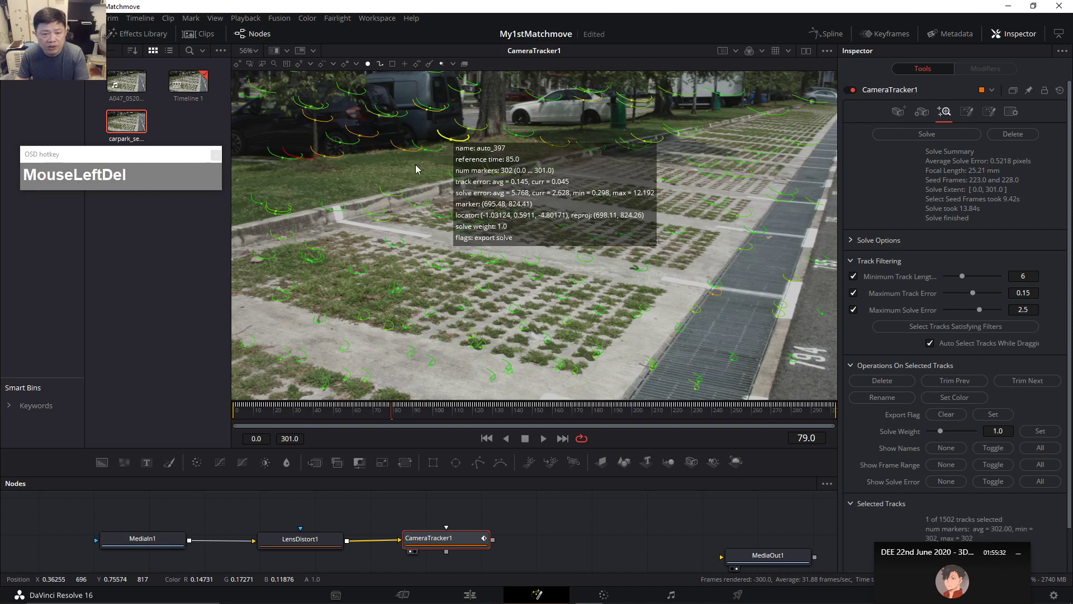
click(299, 158)
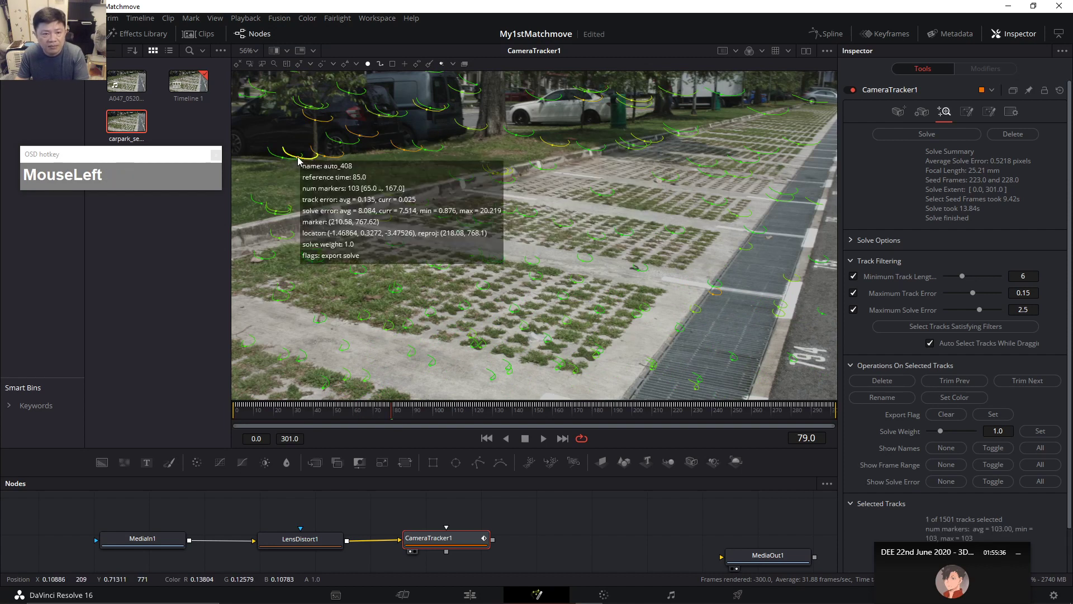
click(326, 157)
key(Delete)
key(Delete)
click(317, 119)
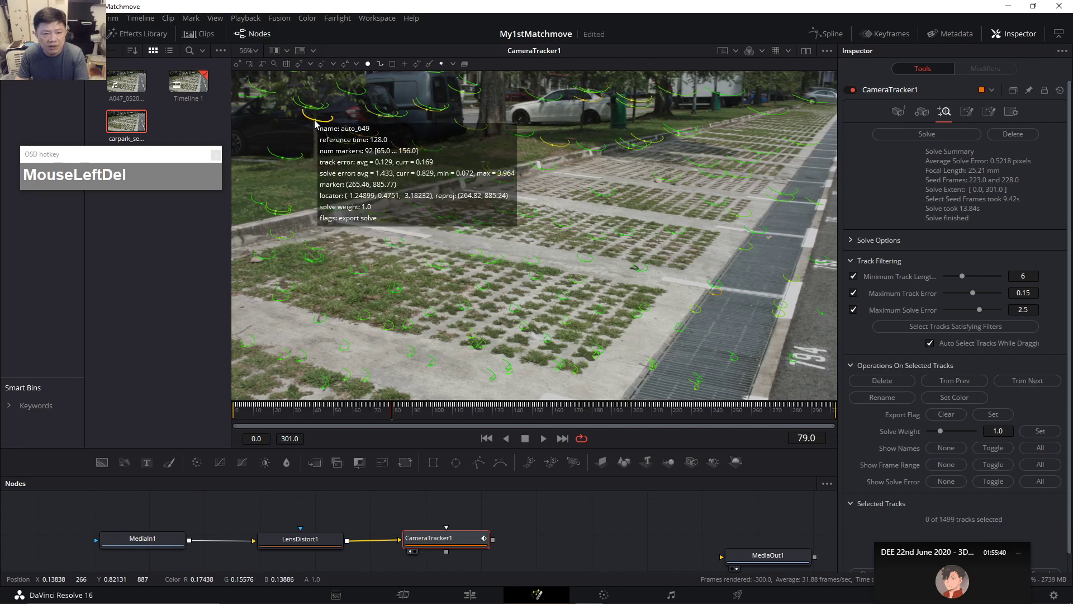
key(Delete)
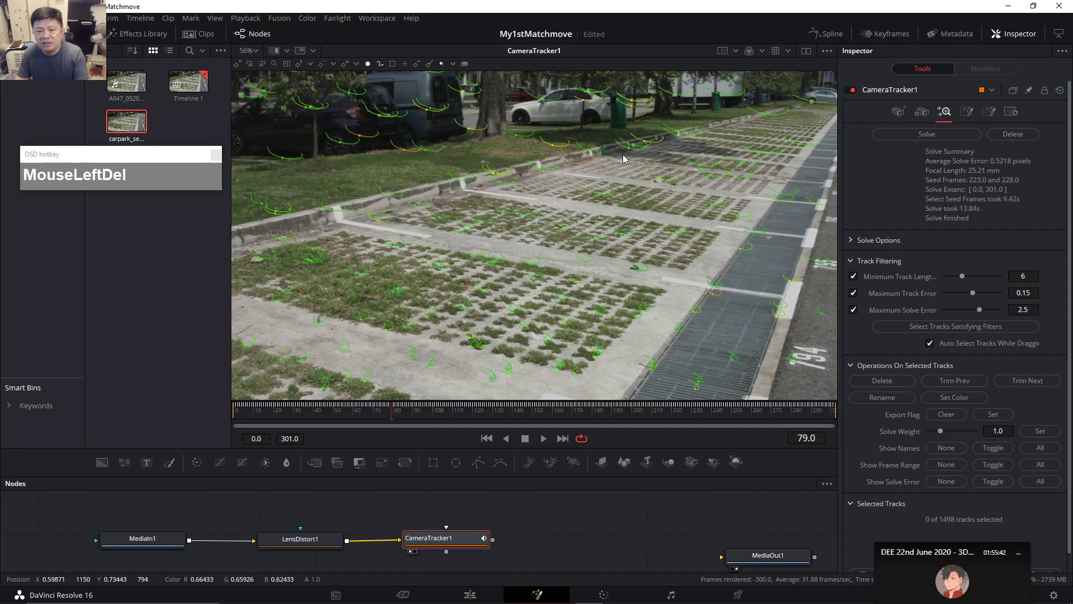
At frame 103, delete three more bad tracks over the cars and top-left, leaving 1495.
click(438, 413)
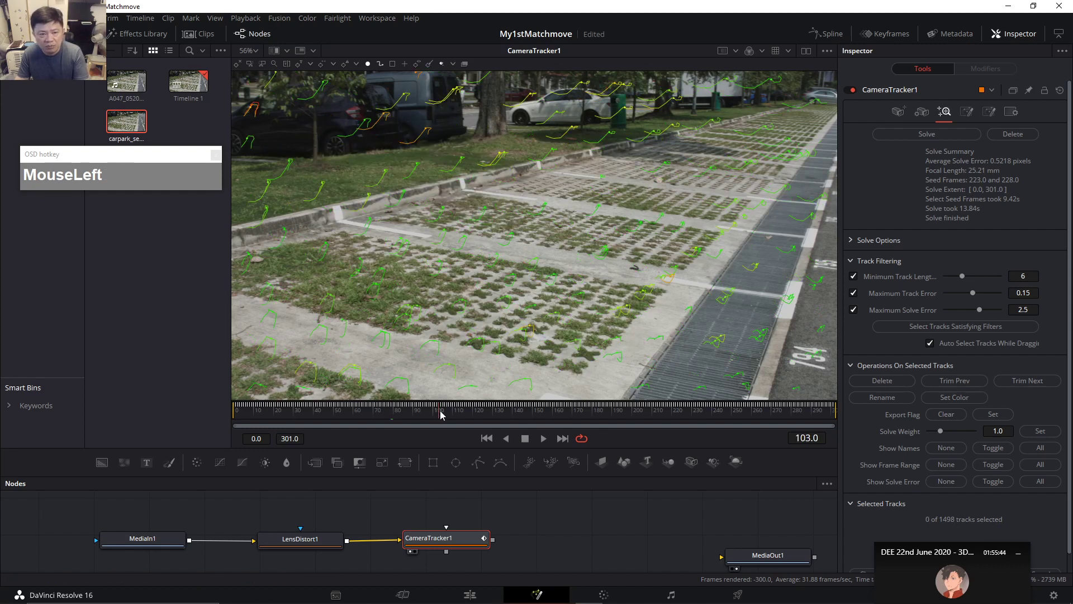
click(416, 81)
key(Delete)
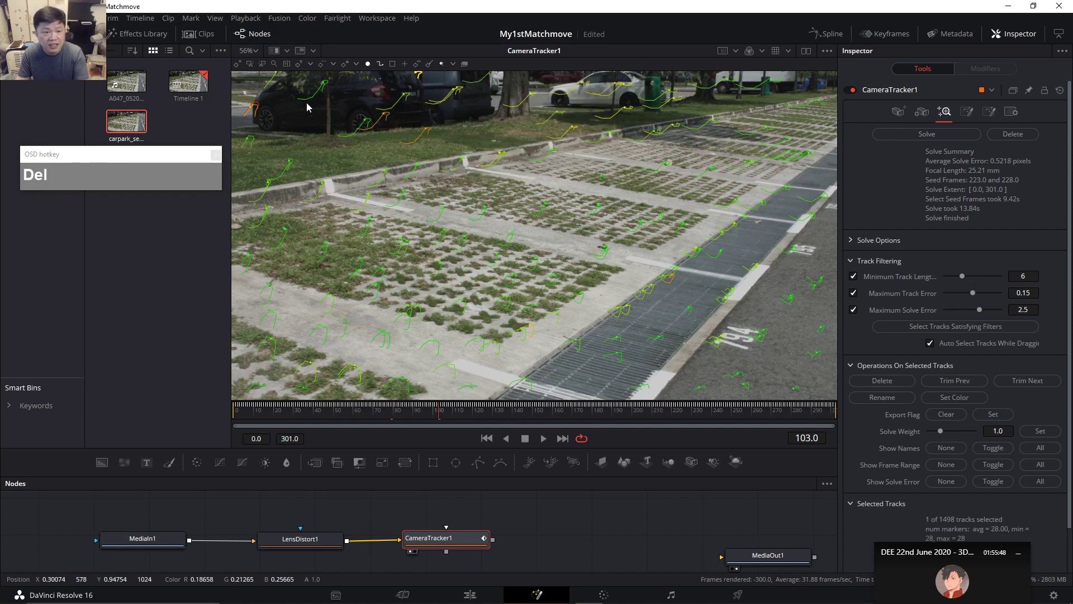
click(252, 107)
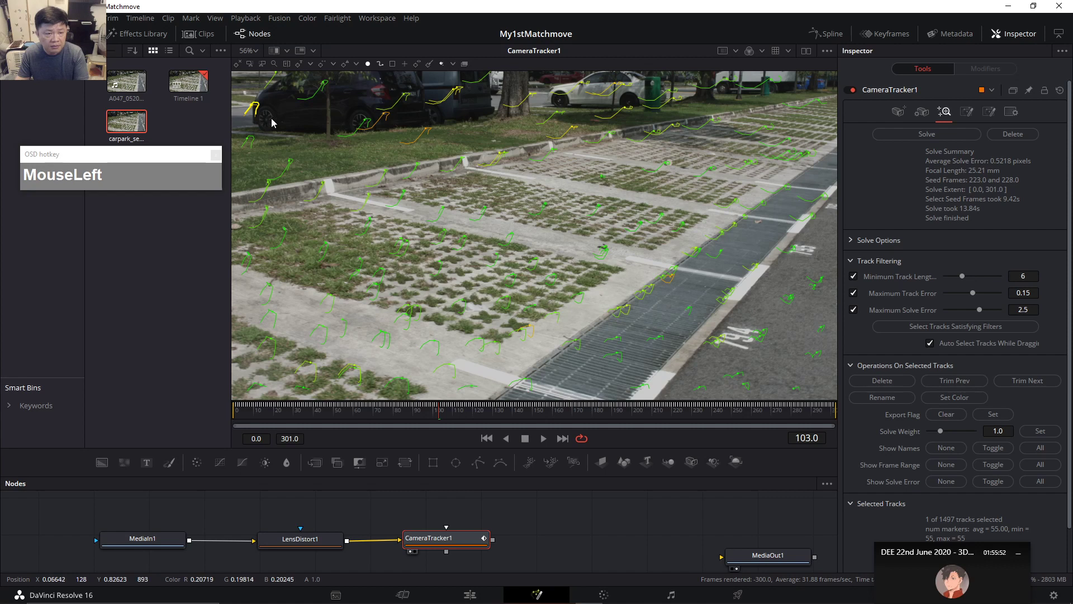
key(Delete)
click(252, 106)
key(Delete)
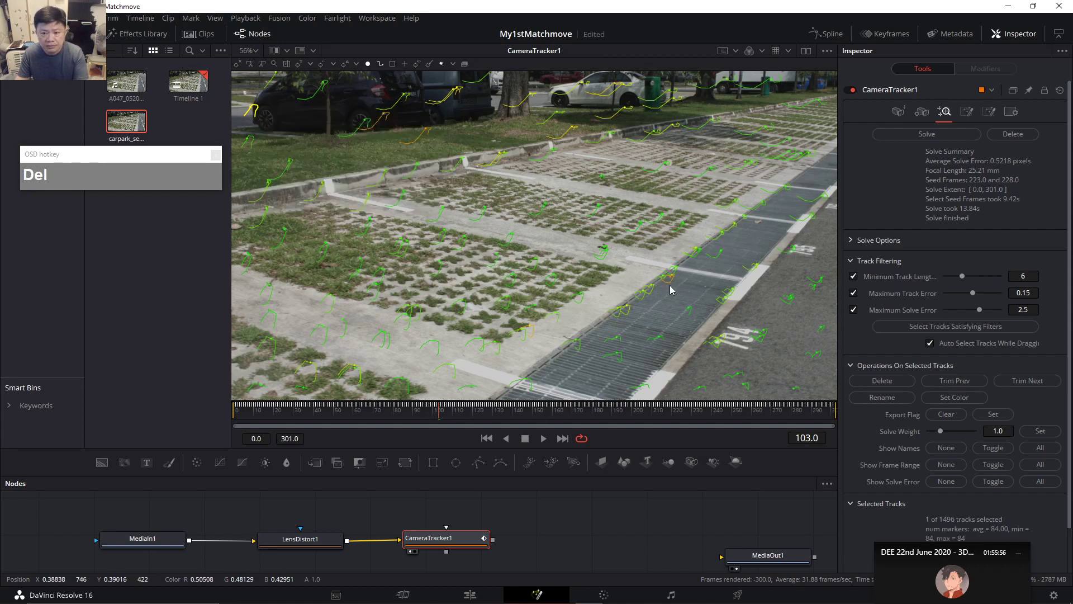
drag(558, 421, 662, 386)
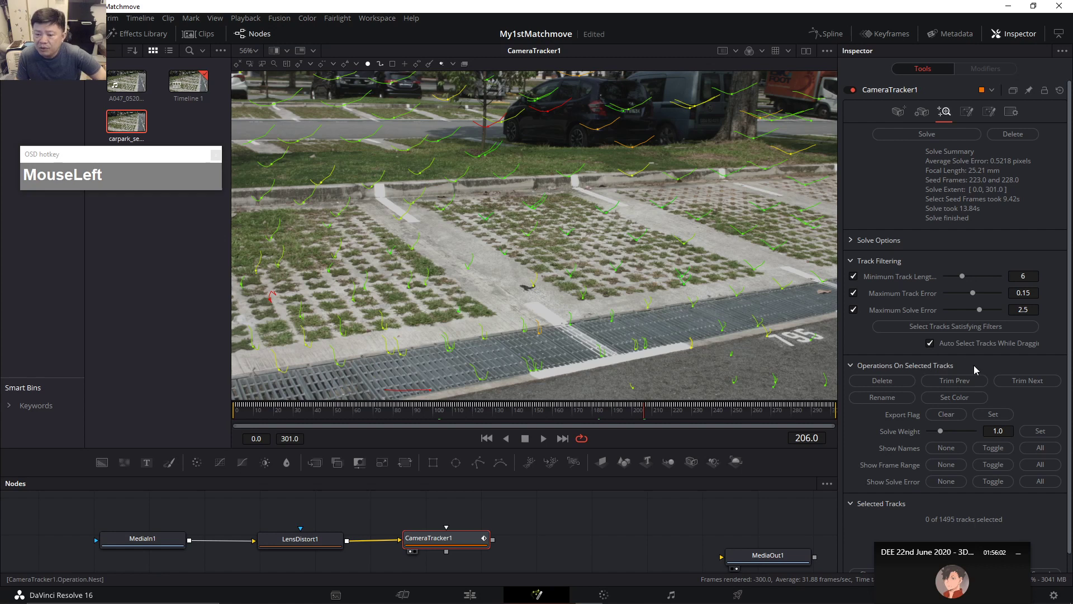
Set Minimum Track Length 8, Maximum Track Error 0.139 and Maximum Solve Error 0.99.
scroll(972, 380, down, 1)
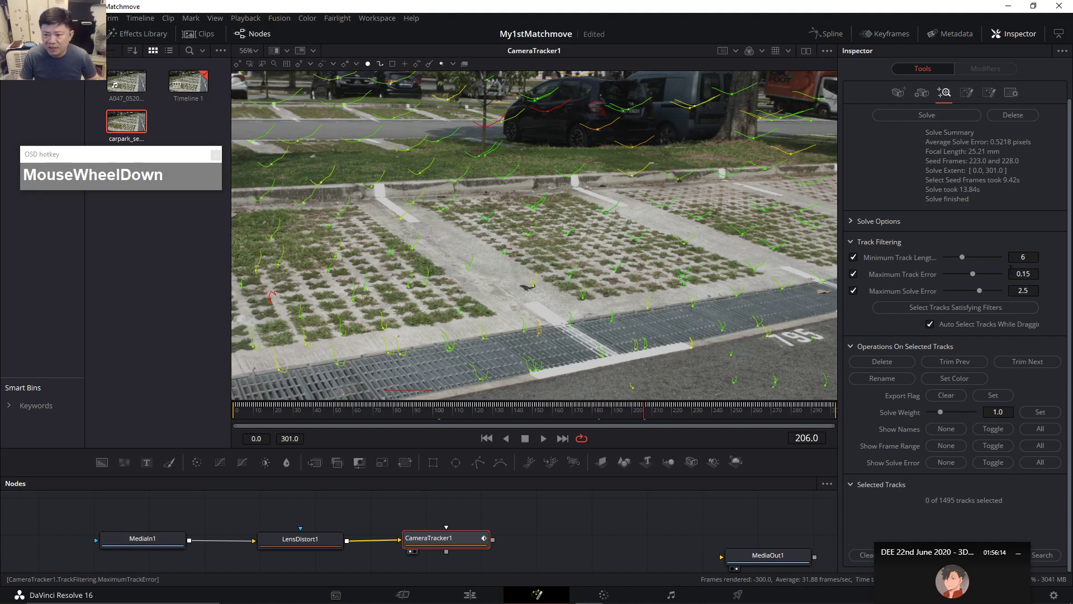
drag(962, 258, 970, 260)
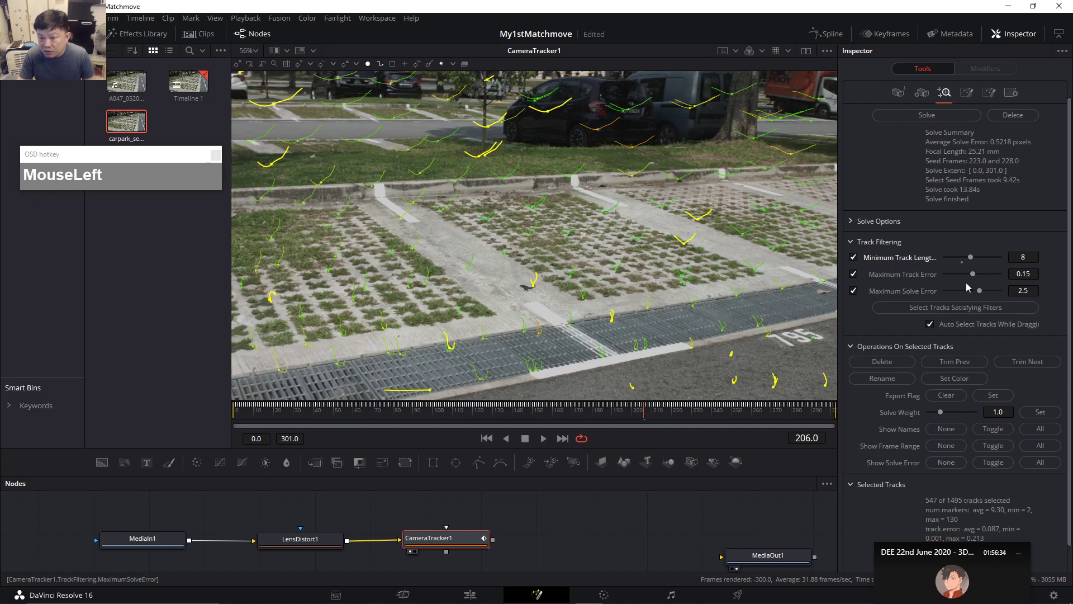
drag(972, 274, 961, 297)
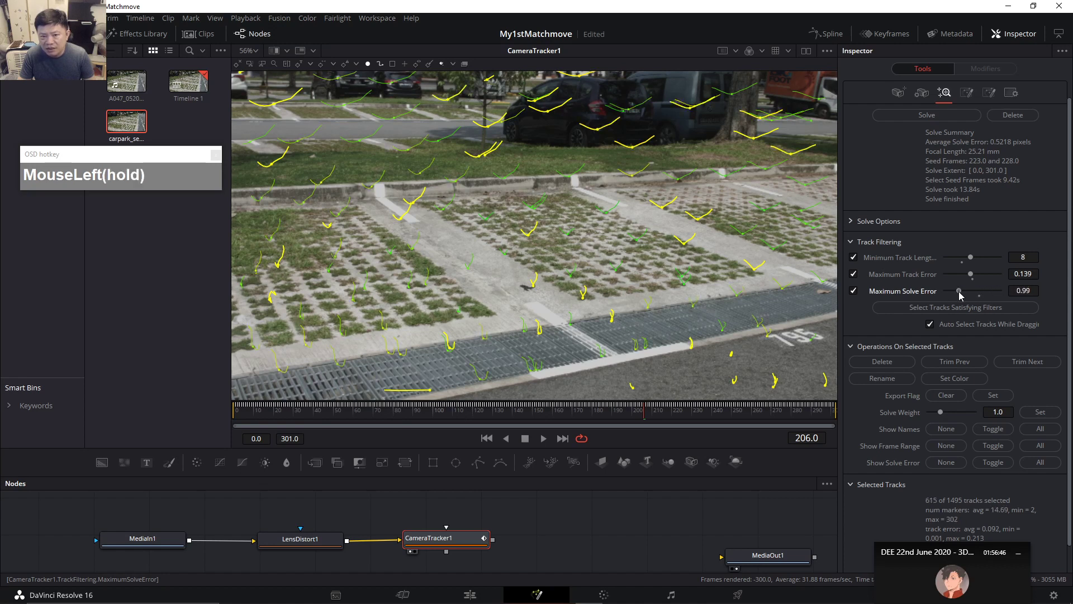
drag(961, 297, 959, 296)
Review the 615 flagged tracks at frames 79 and 198 onward.
click(392, 410)
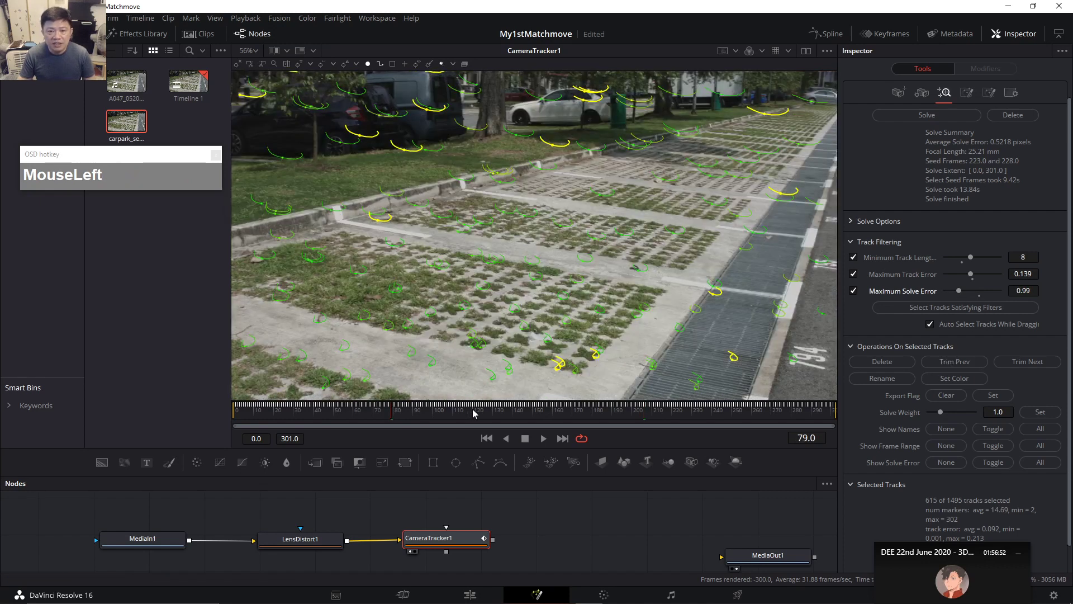
click(630, 408)
drag(630, 411, 756, 410)
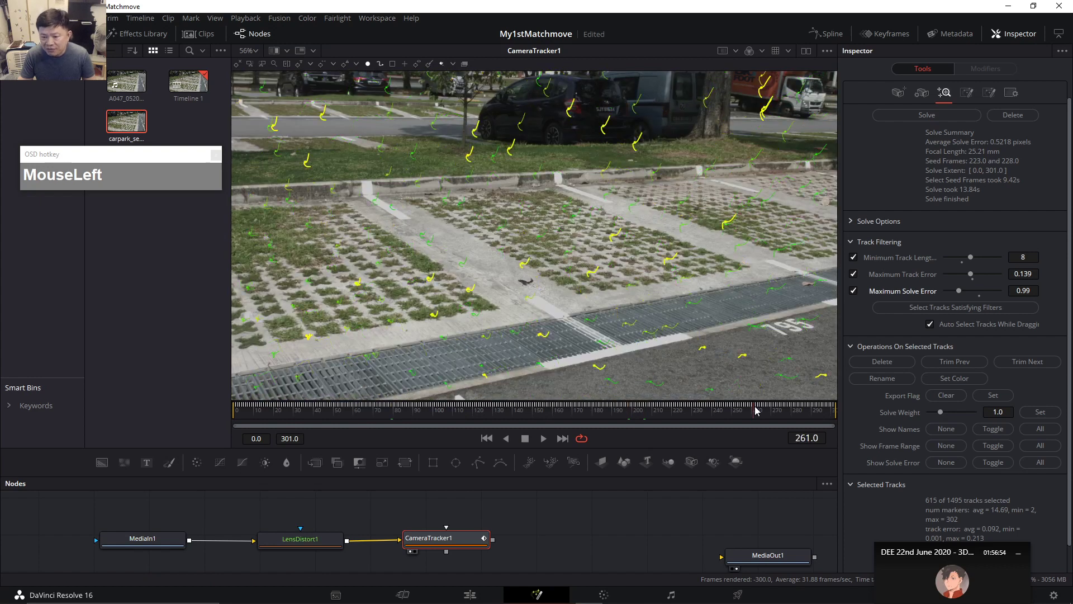
scroll(1013, 503, down, 1)
drag(963, 552, 803, 543)
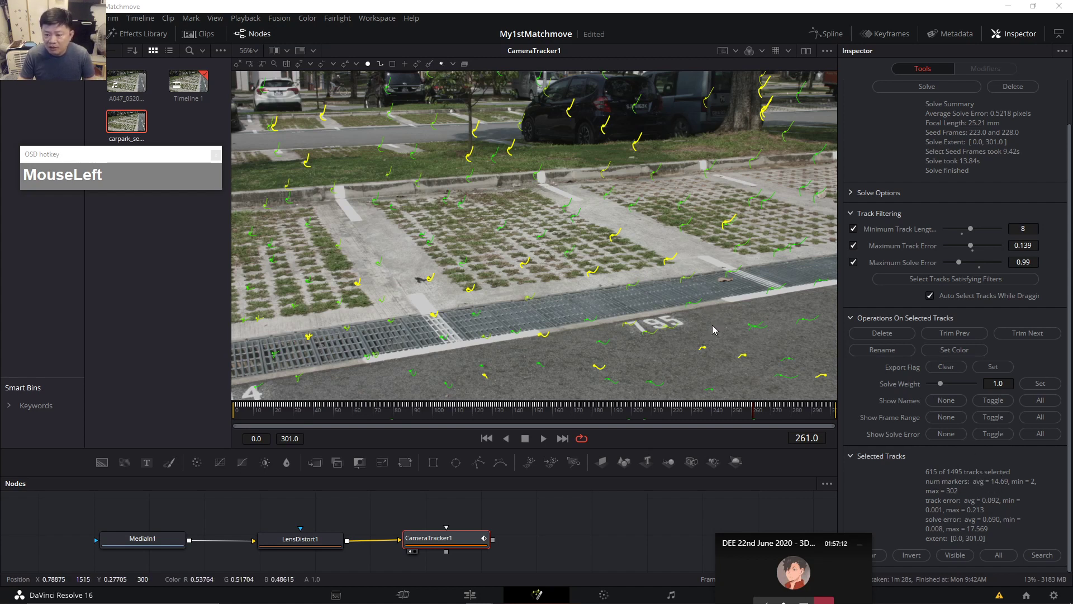
Review flagged tracks at frames 29–281, delete all 615, and re-solve on the remaining 880.
click(292, 411)
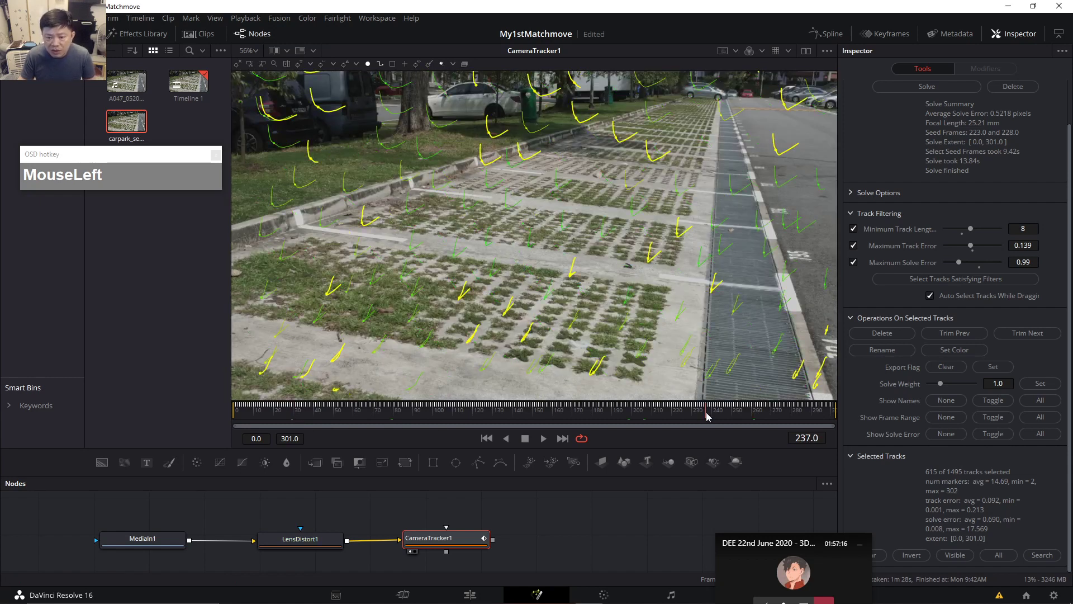
click(706, 412)
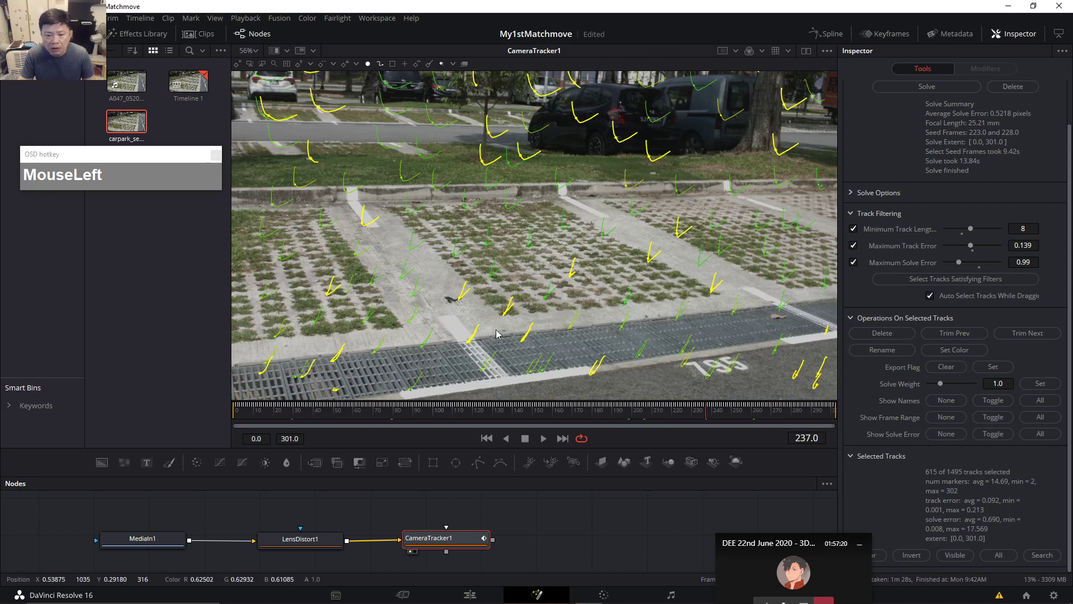
click(797, 413)
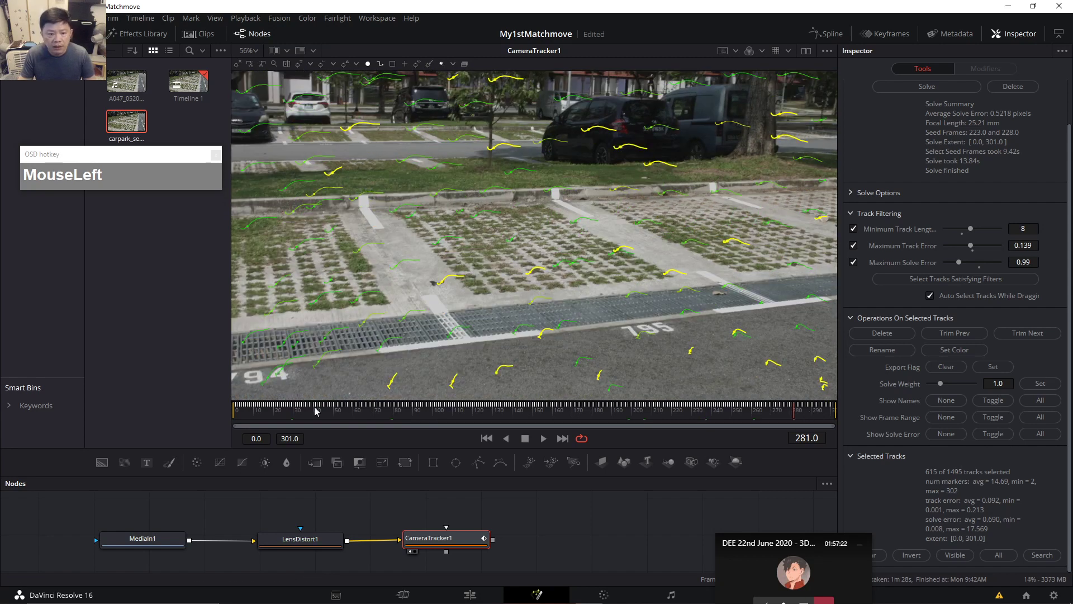
click(292, 412)
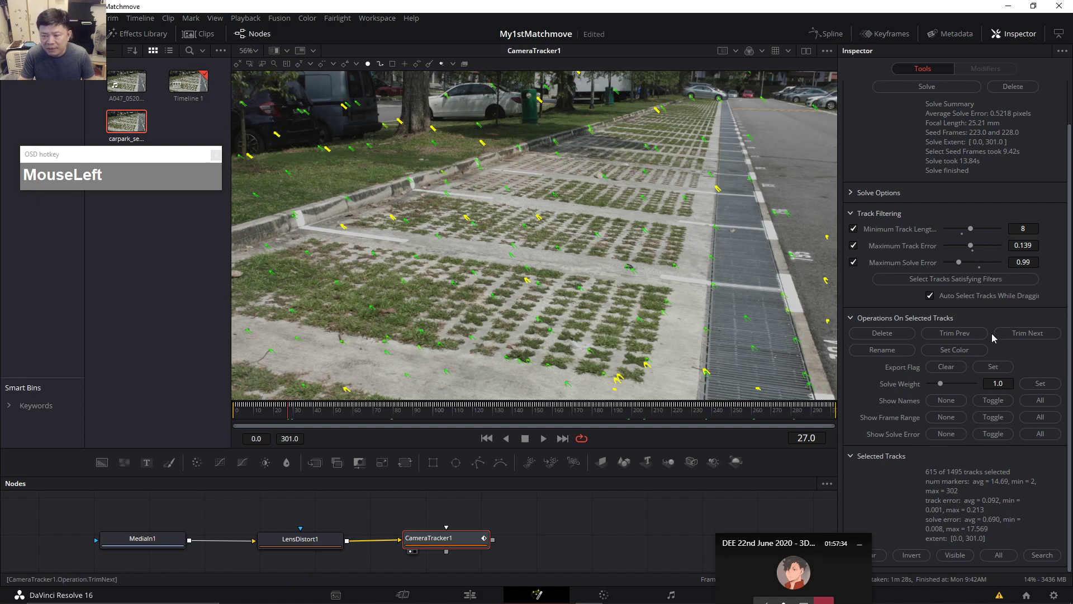
click(883, 336)
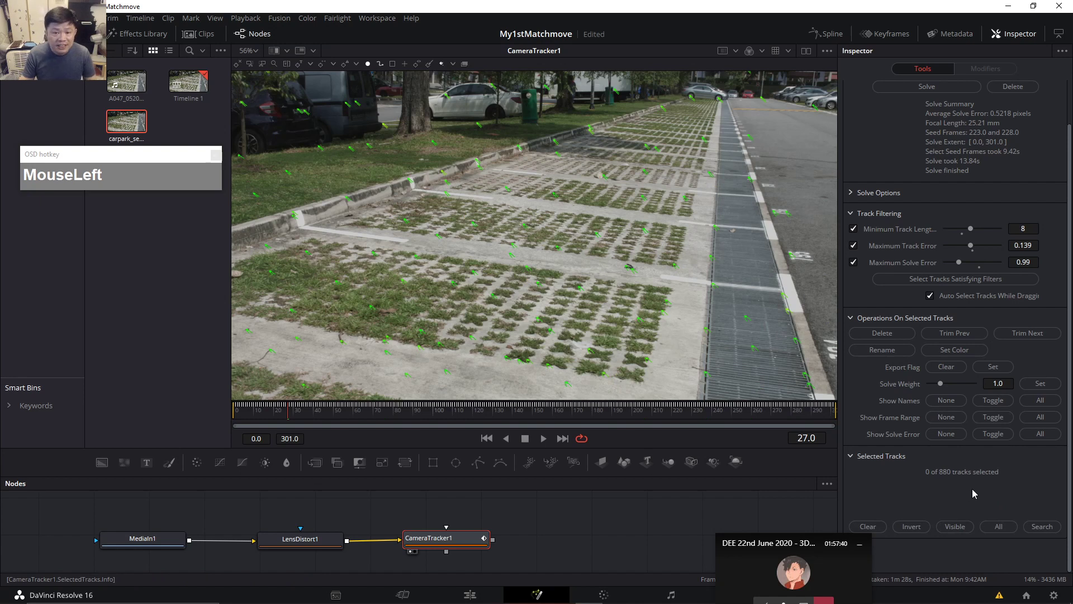
click(917, 88)
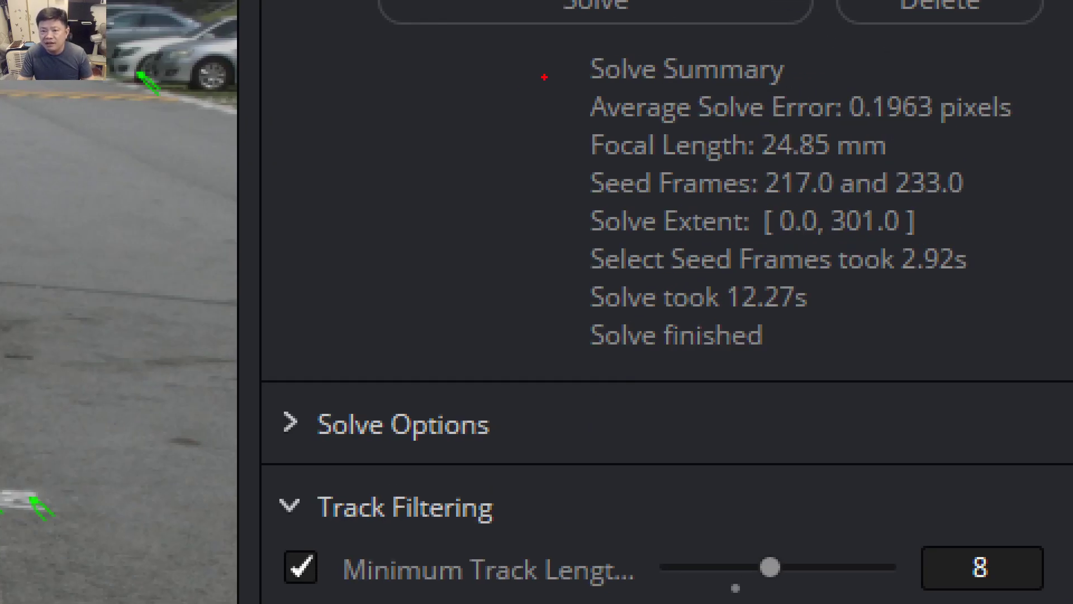
Check the 0.1963-pixel average solve error and scrub through frames 8 to 158.
mouse_move(545, 77)
mouse_down()
mouse_move(1006, 127)
mouse_move(1045, 141)
mouse_up()
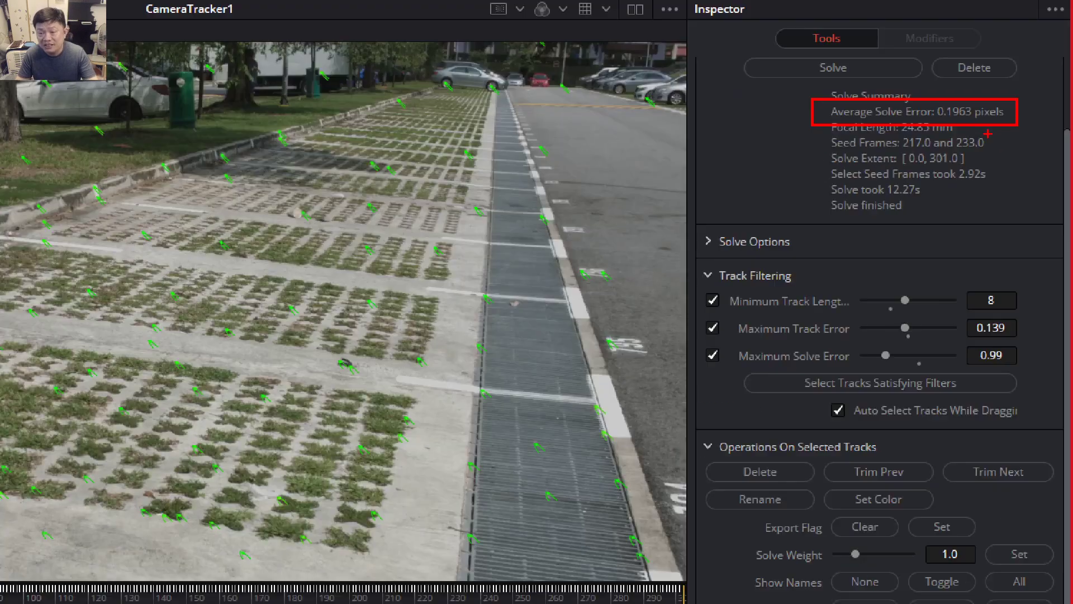
key(Escape)
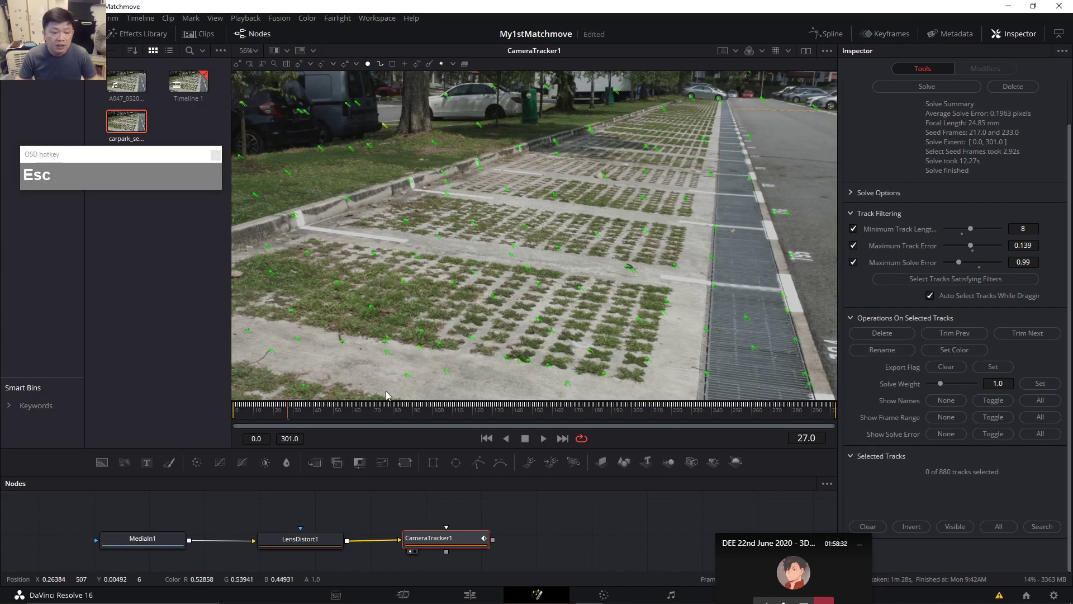
click(252, 408)
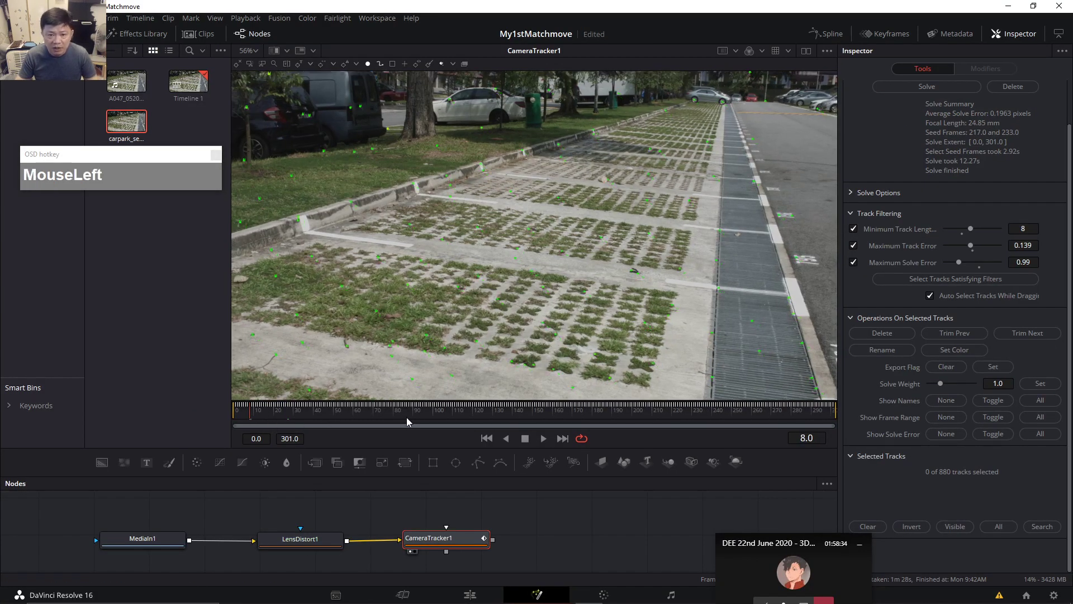
click(425, 415)
click(552, 422)
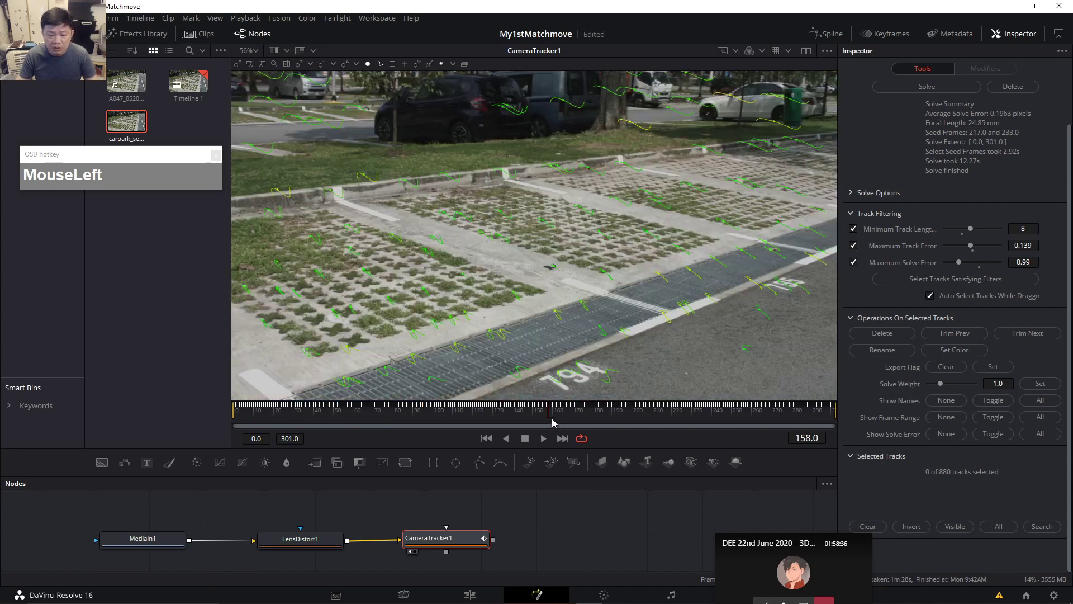
Enlarge the node graph to show MediaOut1, reselect CameraTracker1, and play frames 55–140.
drag(533, 445, 533, 358)
scroll(561, 230, down, 2)
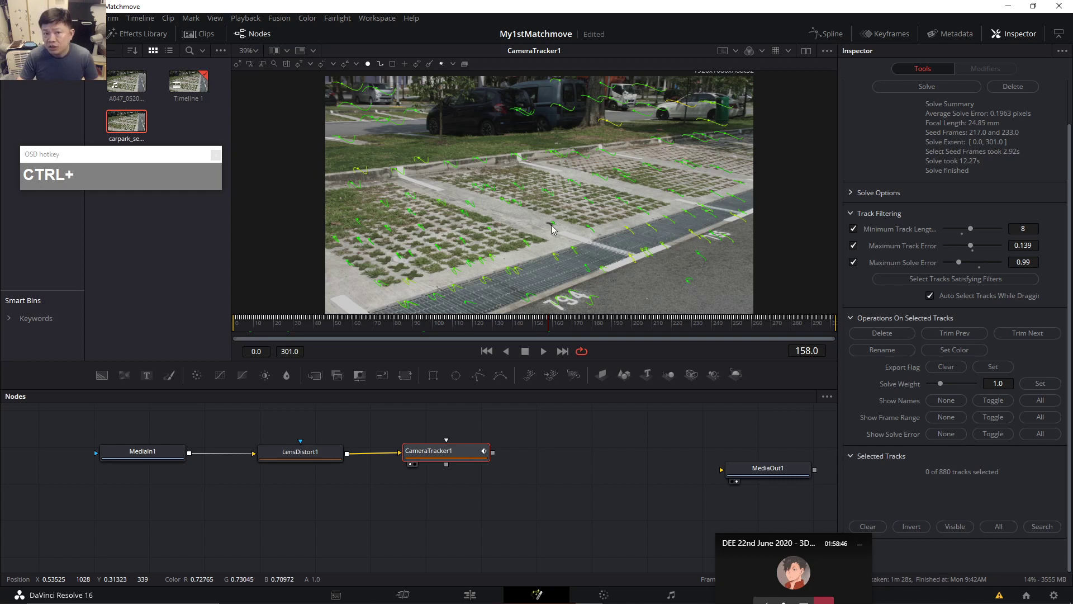
drag(469, 461, 475, 462)
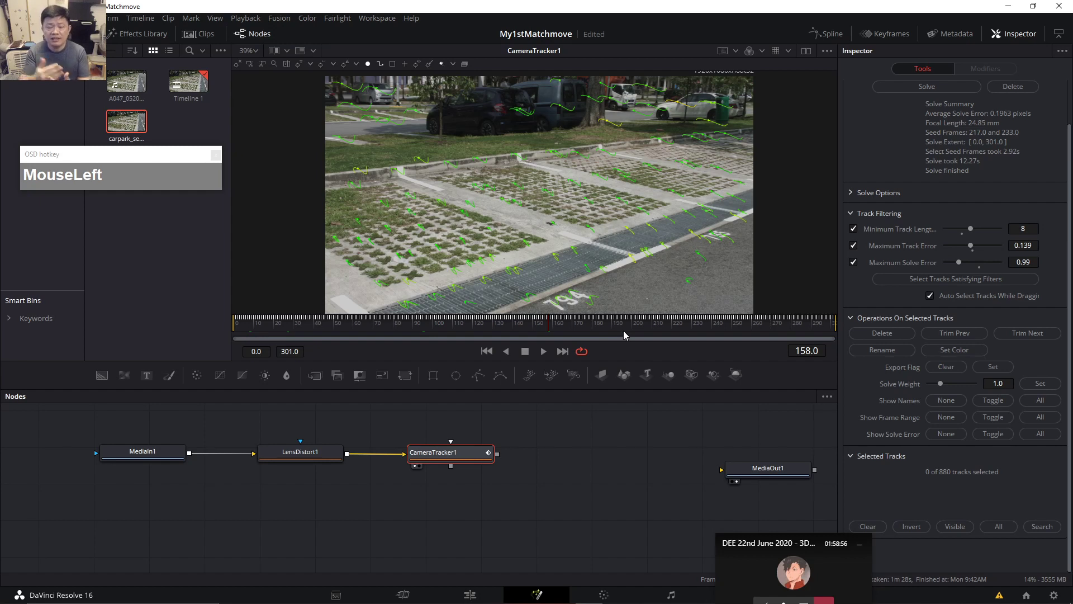
click(342, 328)
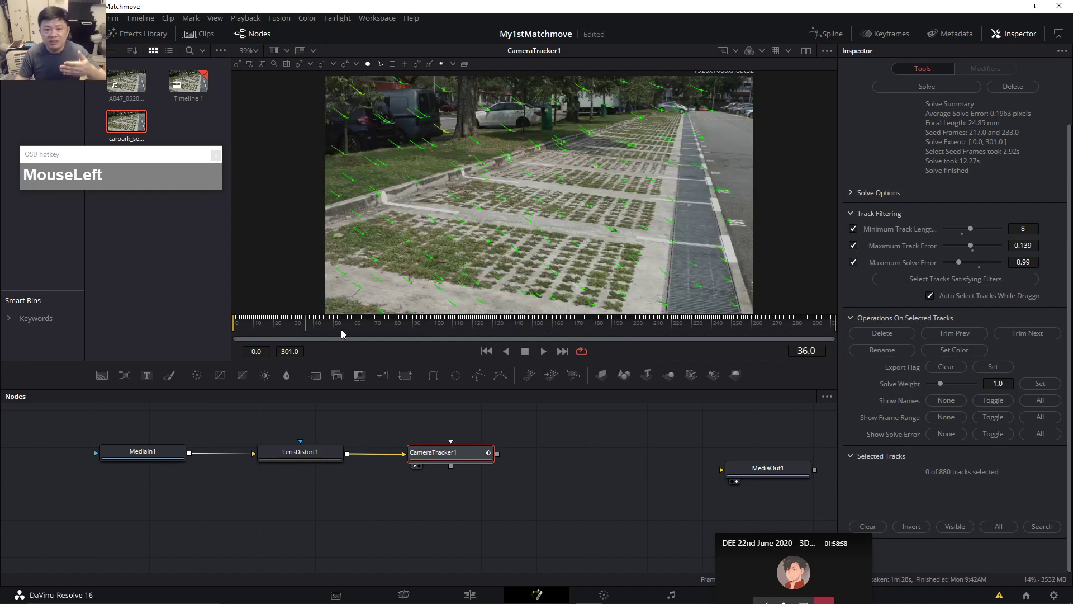
drag(435, 321, 518, 333)
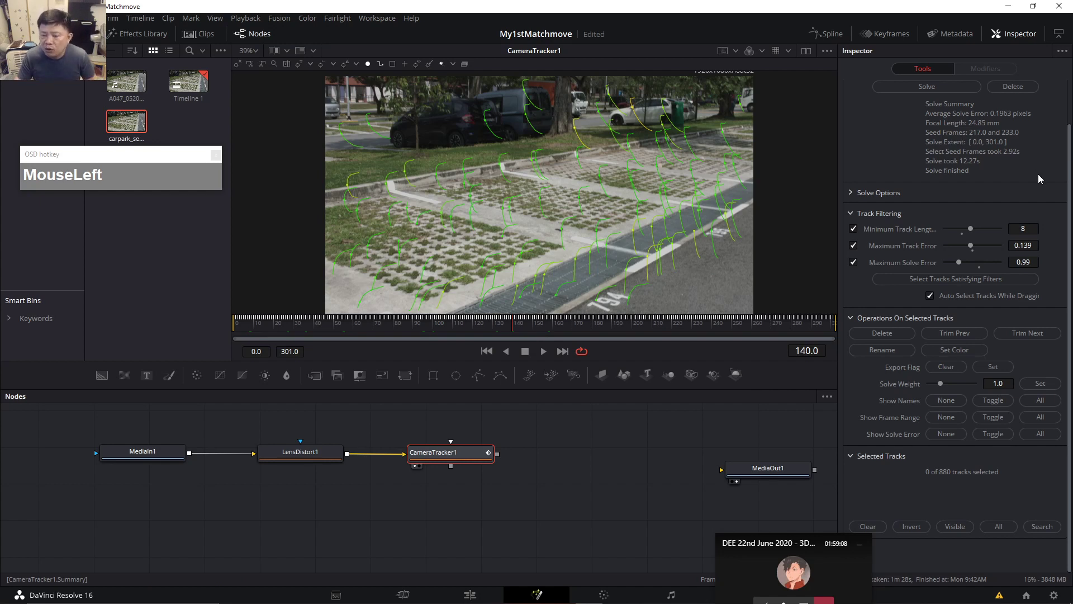
Show CameraTracker1's Export settings with 3D Scene Transform expanded and a taller viewer.
scroll(1001, 139, up, 2)
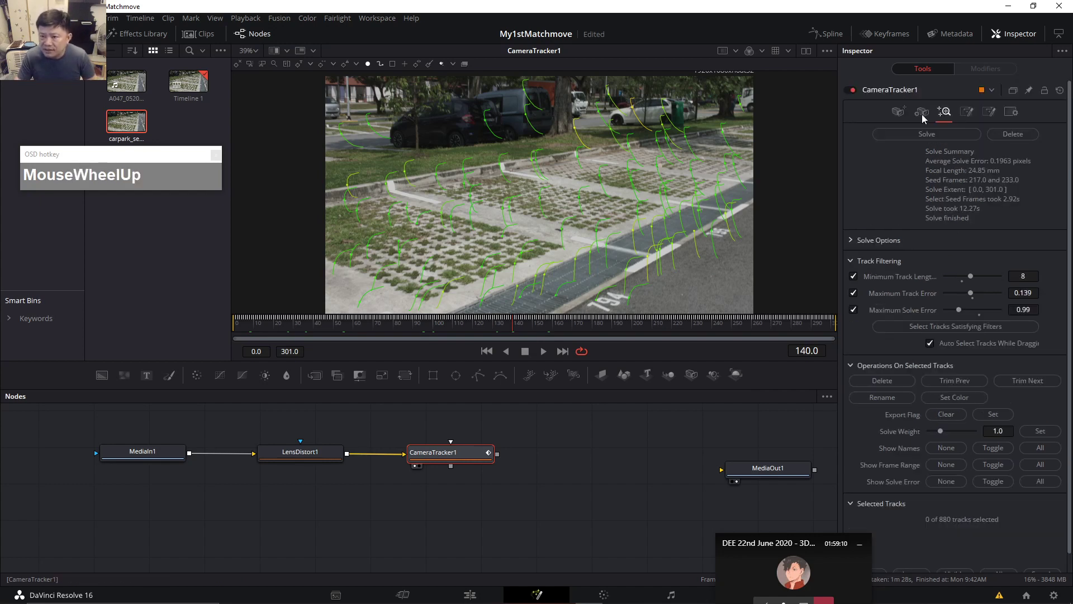
click(966, 114)
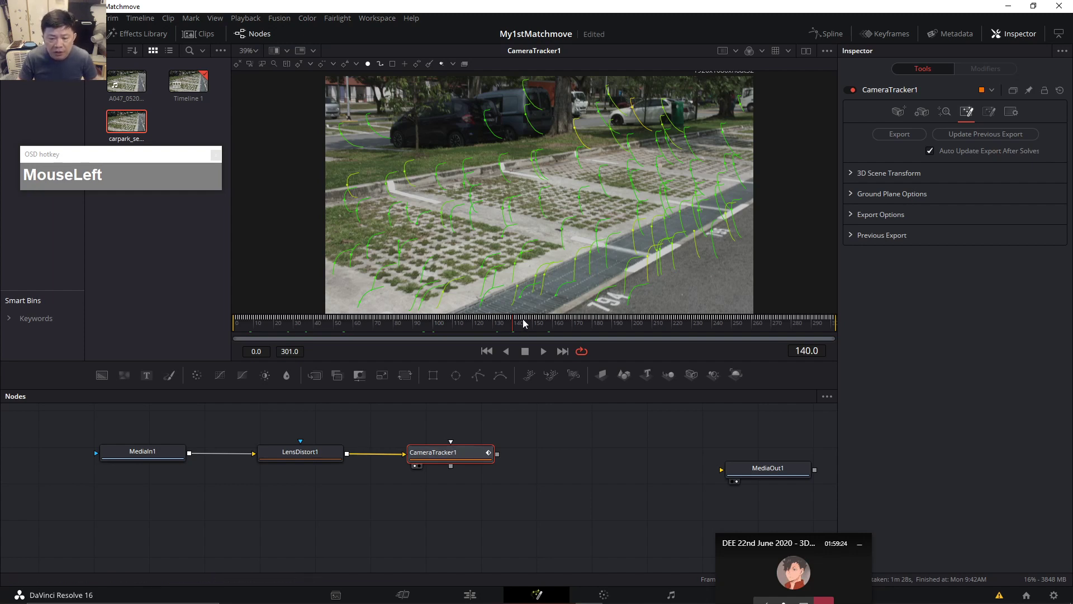
drag(521, 312, 520, 357)
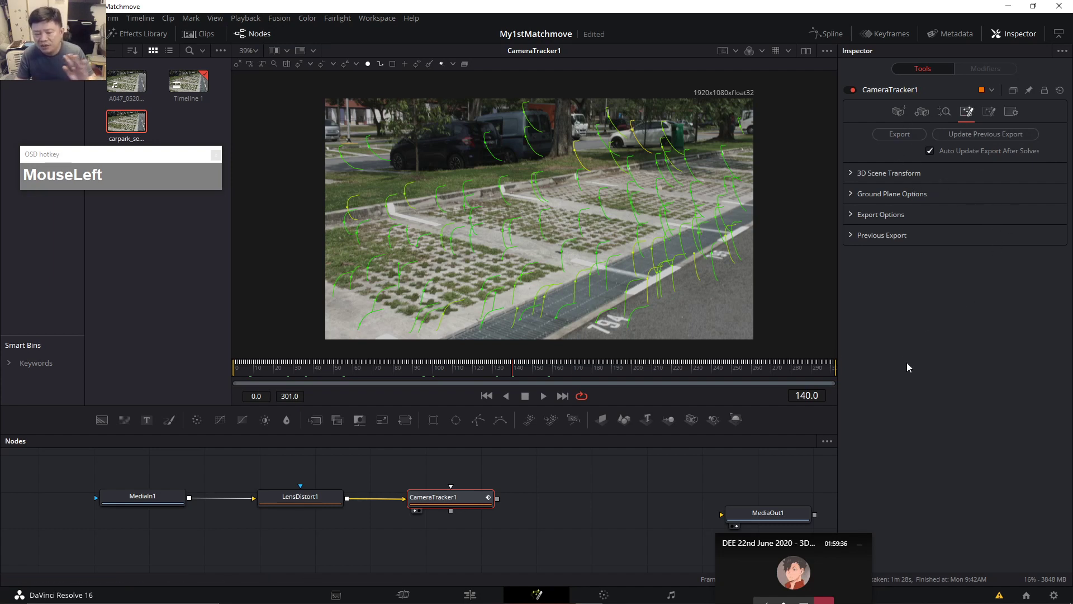
click(851, 173)
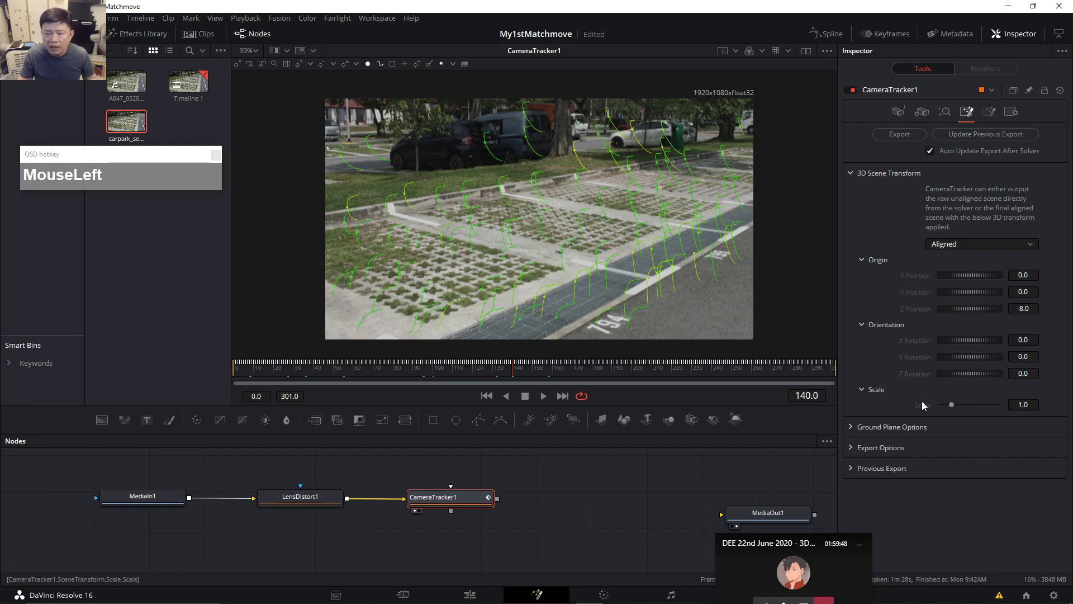
click(923, 445)
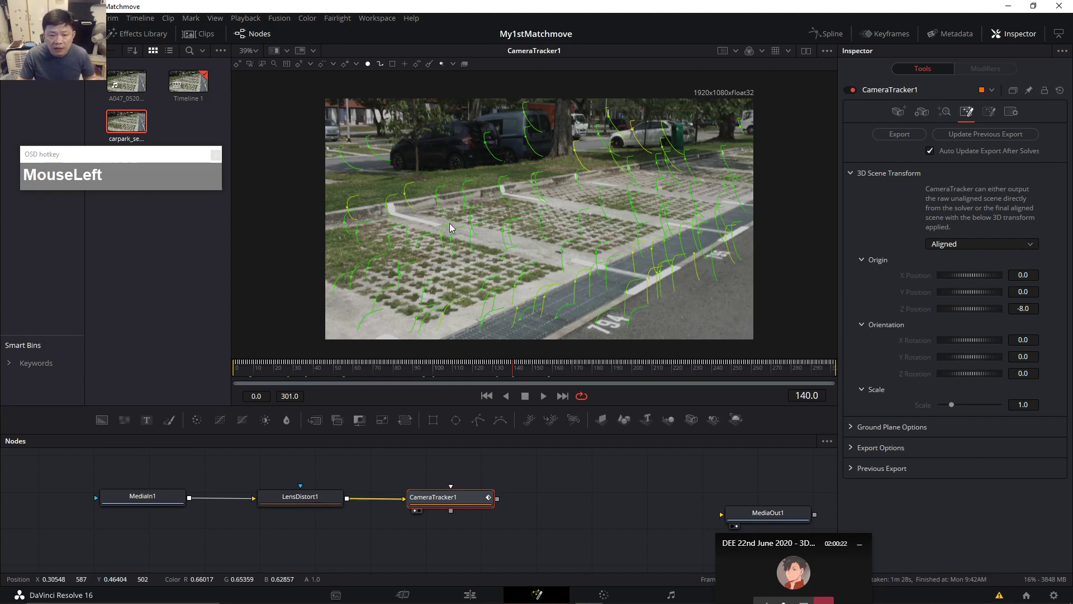
Box-select the tracks on the parking bays and set the scene transform to Unaligned.
drag(415, 213, 653, 307)
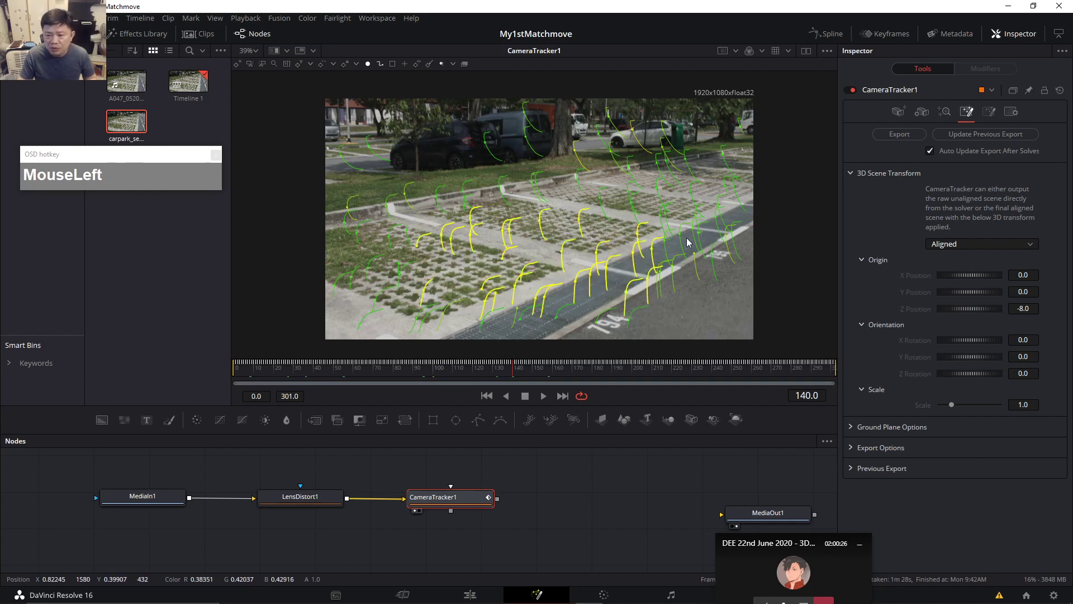
click(982, 246)
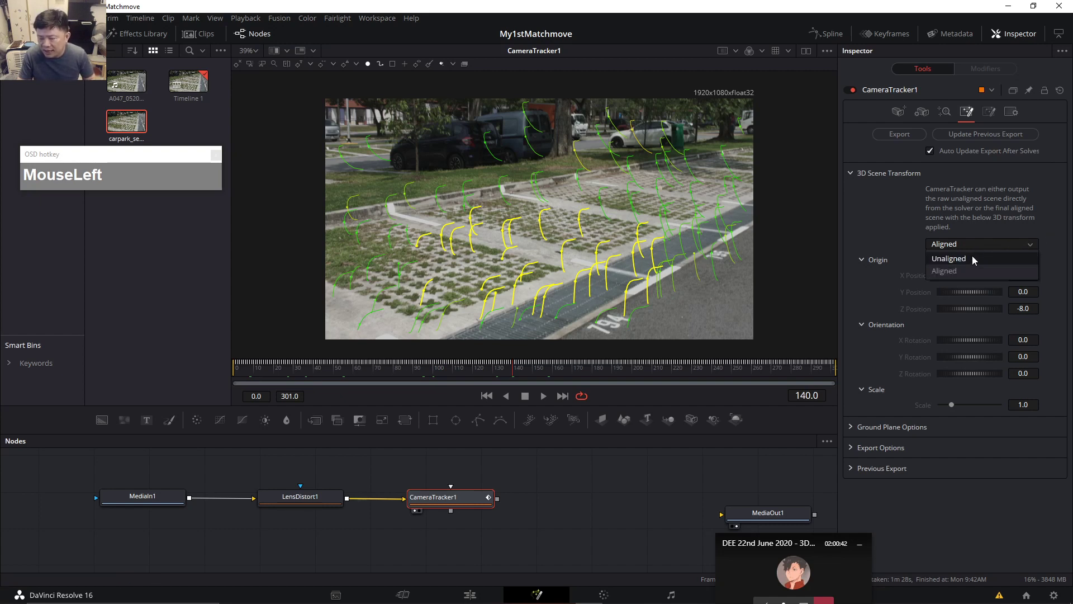
click(1012, 272)
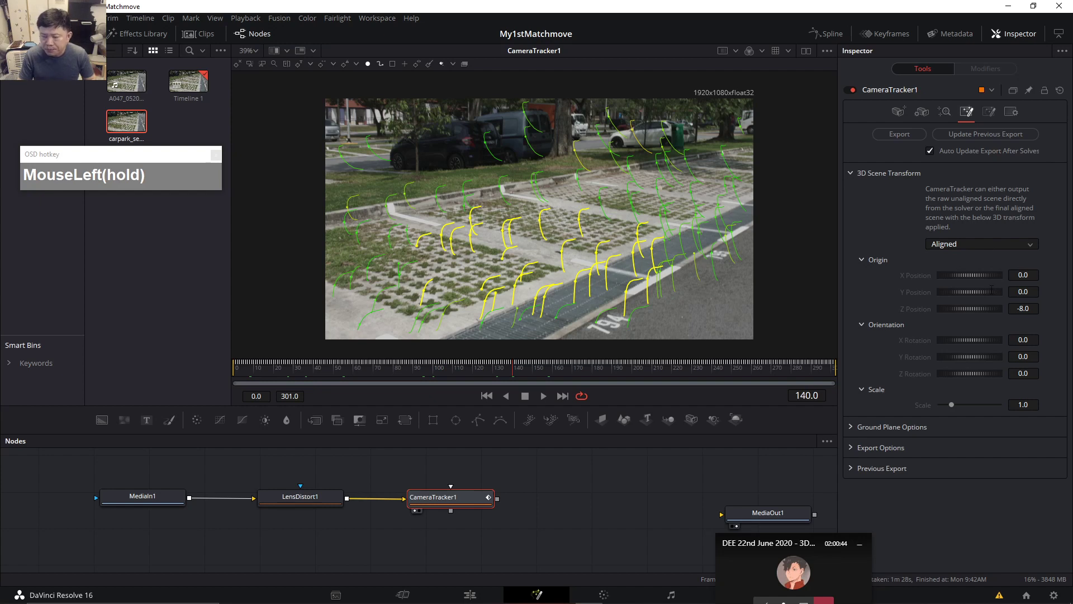
click(1004, 244)
click(1007, 260)
scroll(987, 299, down, 2)
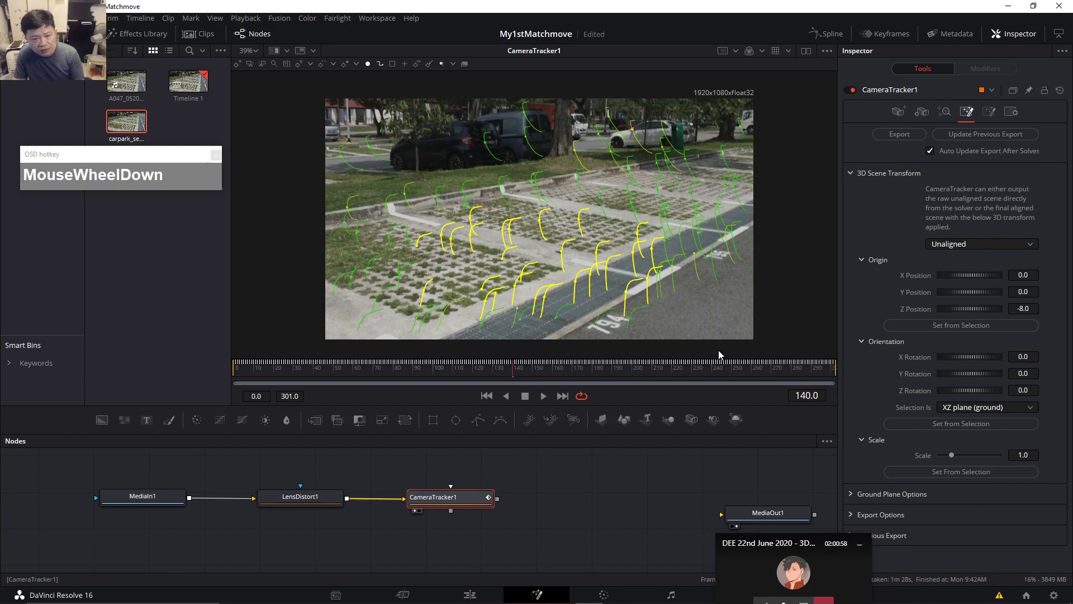
mouse_move(650, 253)
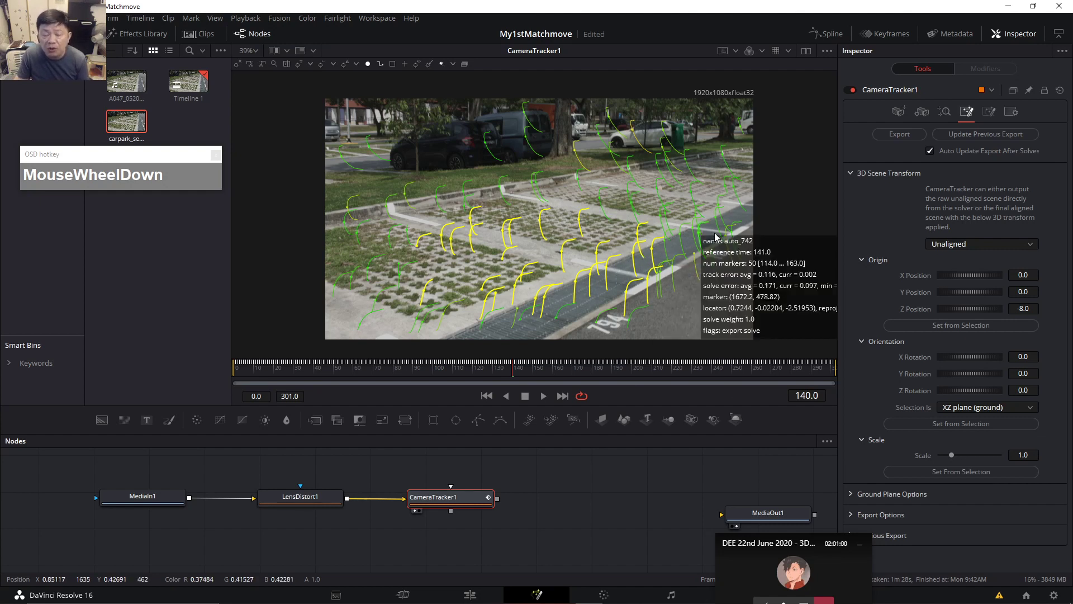
key(ctrl+1)
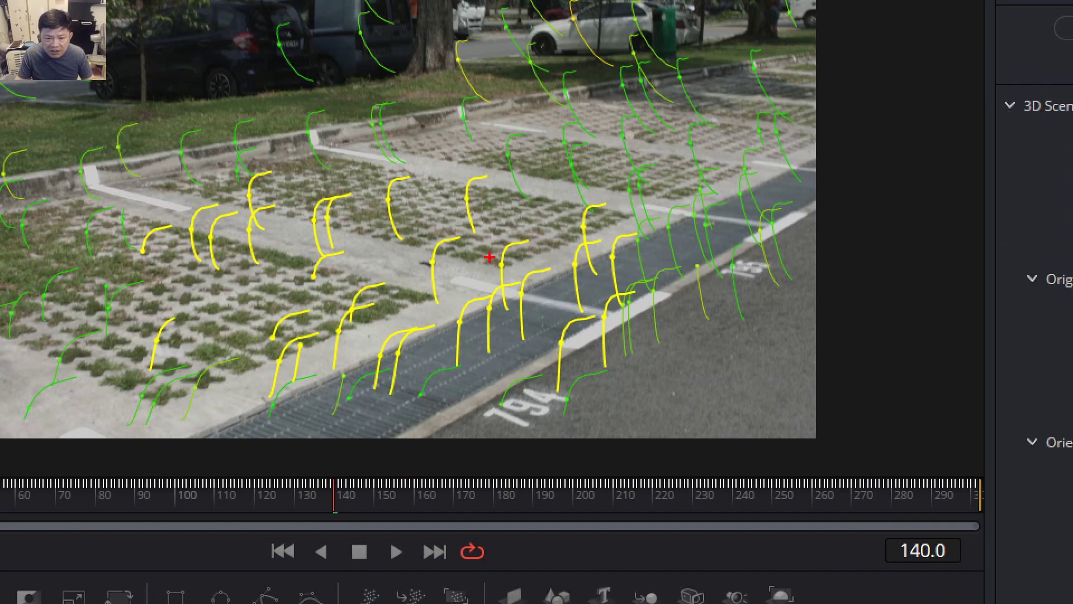
mouse_move(502, 263)
mouse_down()
mouse_move(578, 222)
mouse_move(599, 225)
mouse_up()
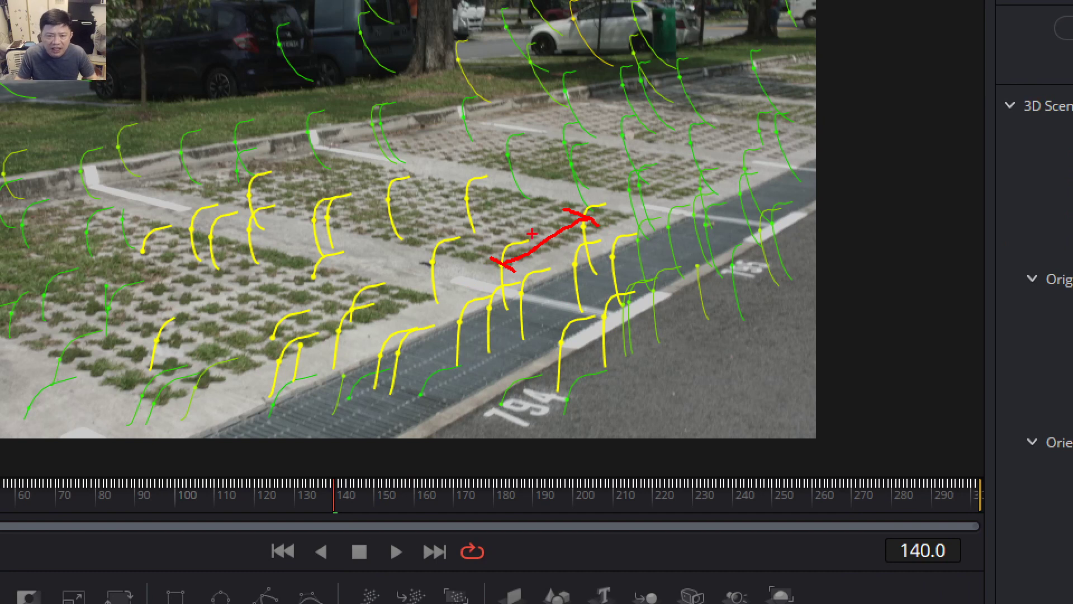
drag(524, 210, 523, 230)
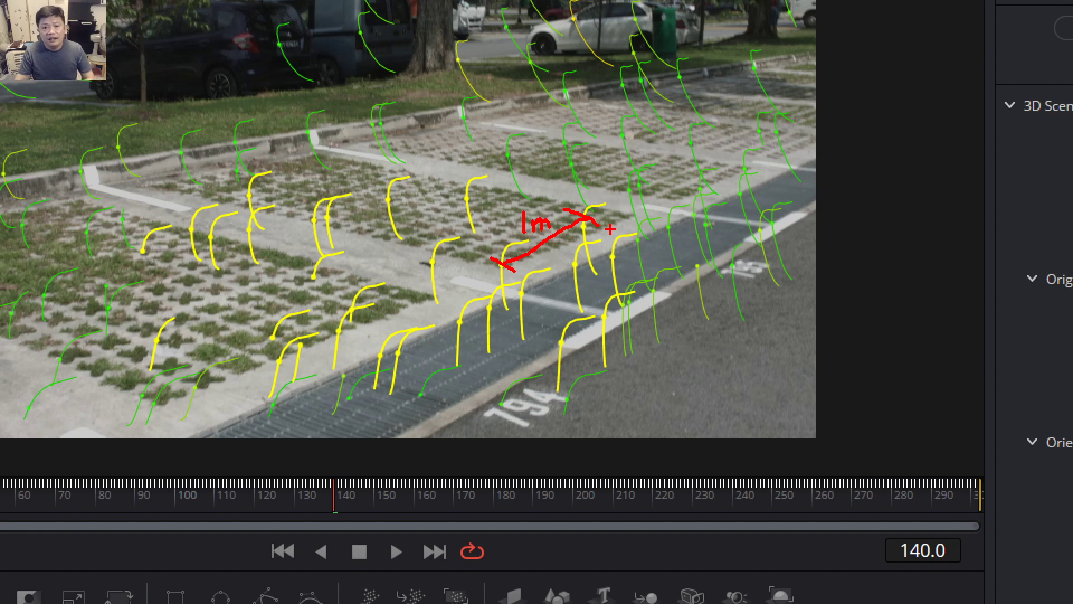
key(ctrl+1)
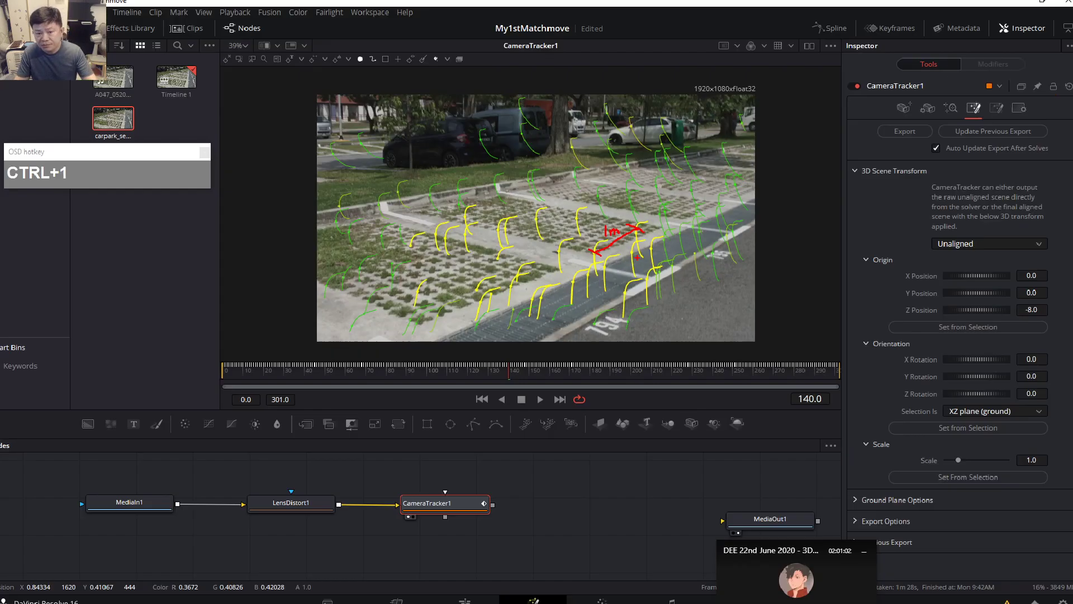
key(Escape)
Set the distance between tracks auto_851 and auto_661 to 1, giving scale 2.606744.
click(480, 252)
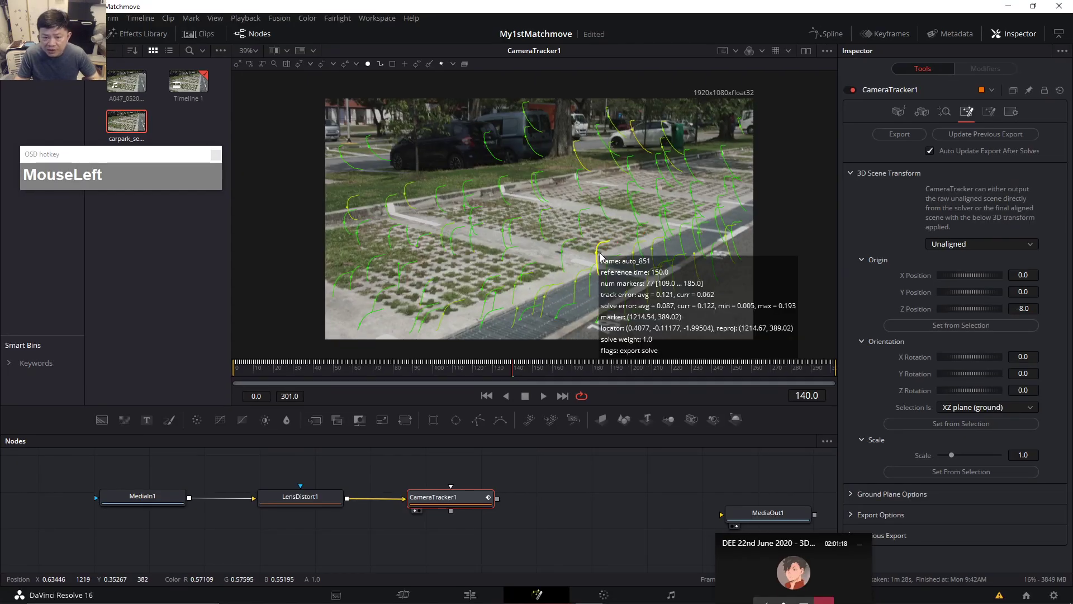
shift+click(636, 239)
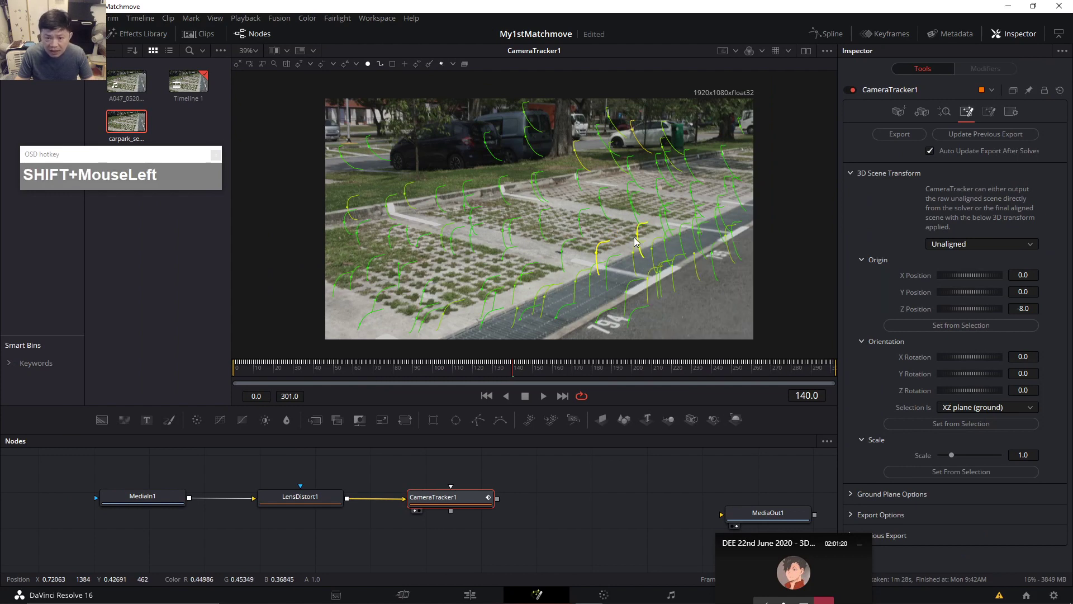
click(969, 474)
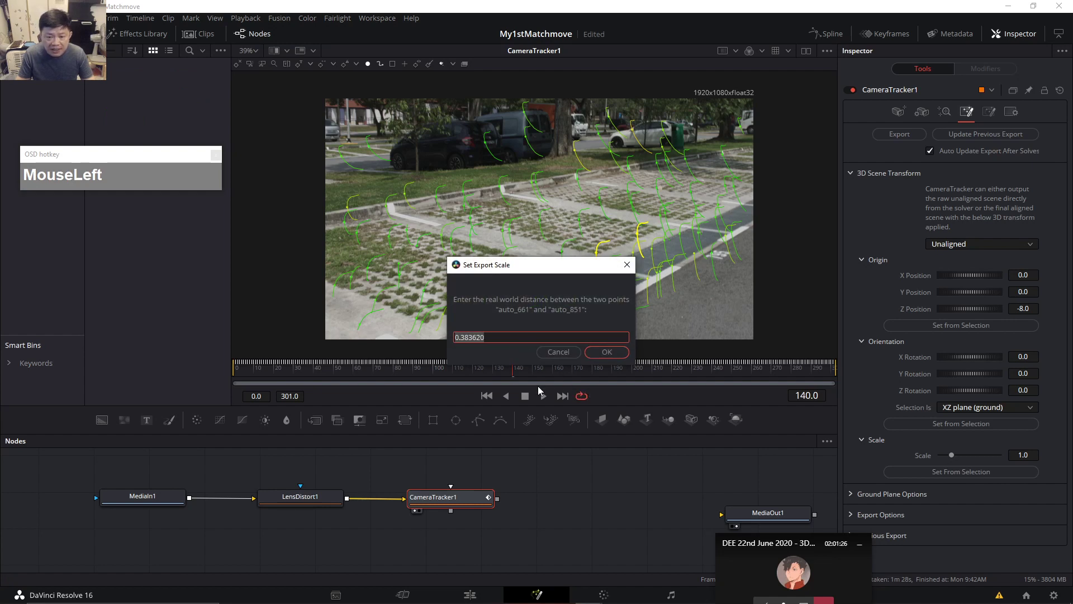
text(1)
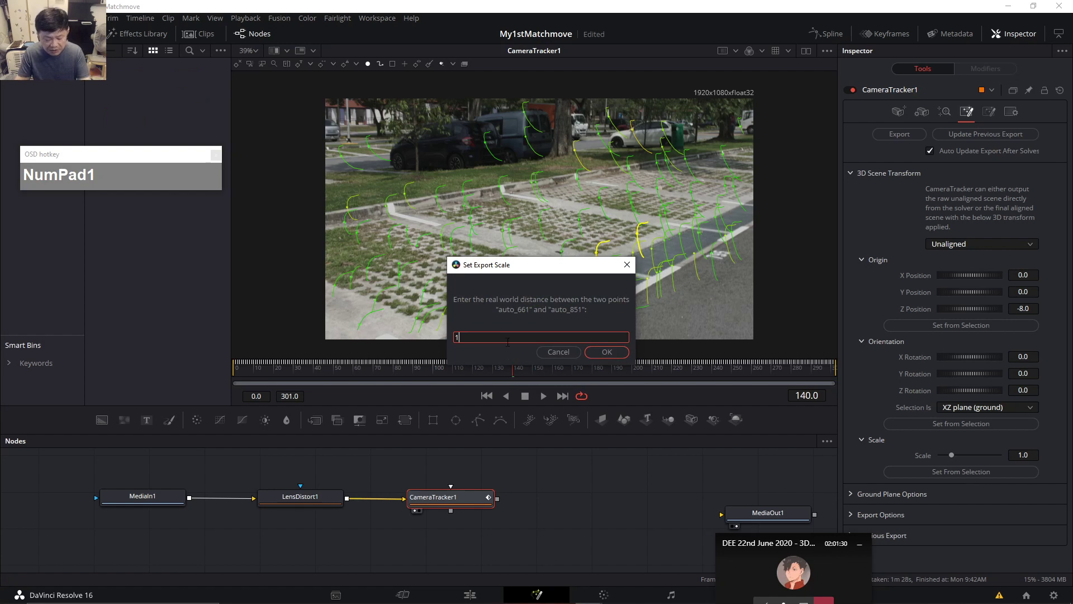
text(m)
click(610, 351)
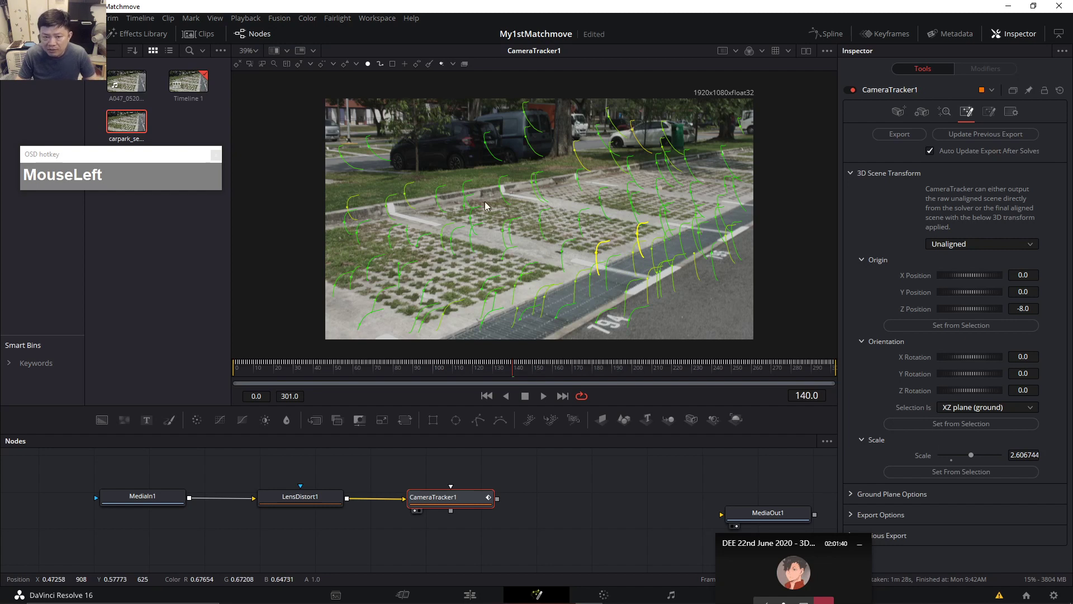
mouse_move(428, 216)
mouse_down()
mouse_move(635, 288)
mouse_move(652, 258)
mouse_up()
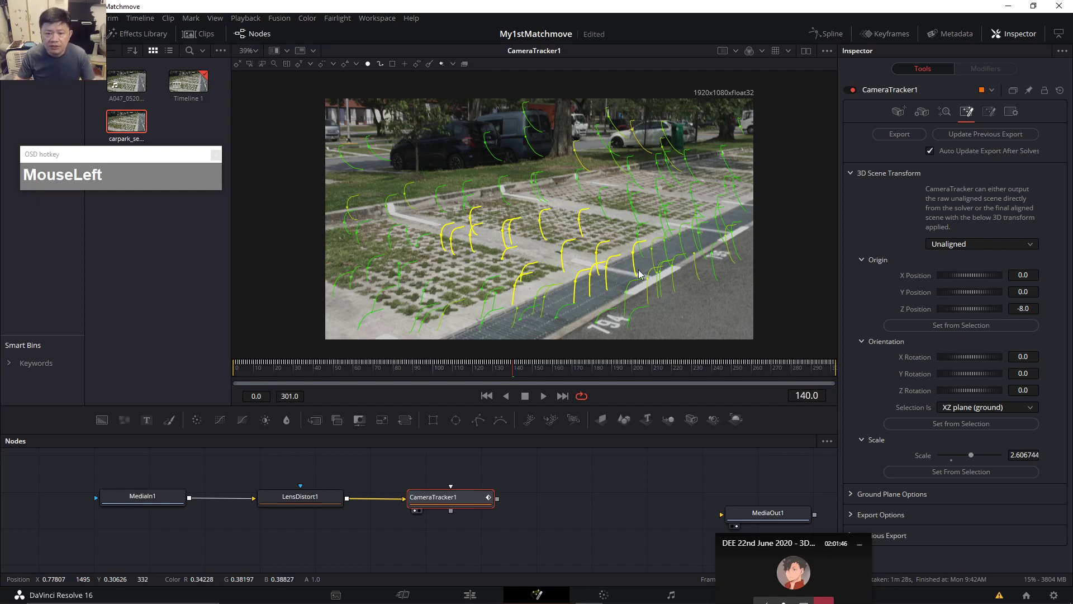
Start a fresh ground selection with three bay tracks plus the central and right ground groups.
click(580, 196)
click(582, 223)
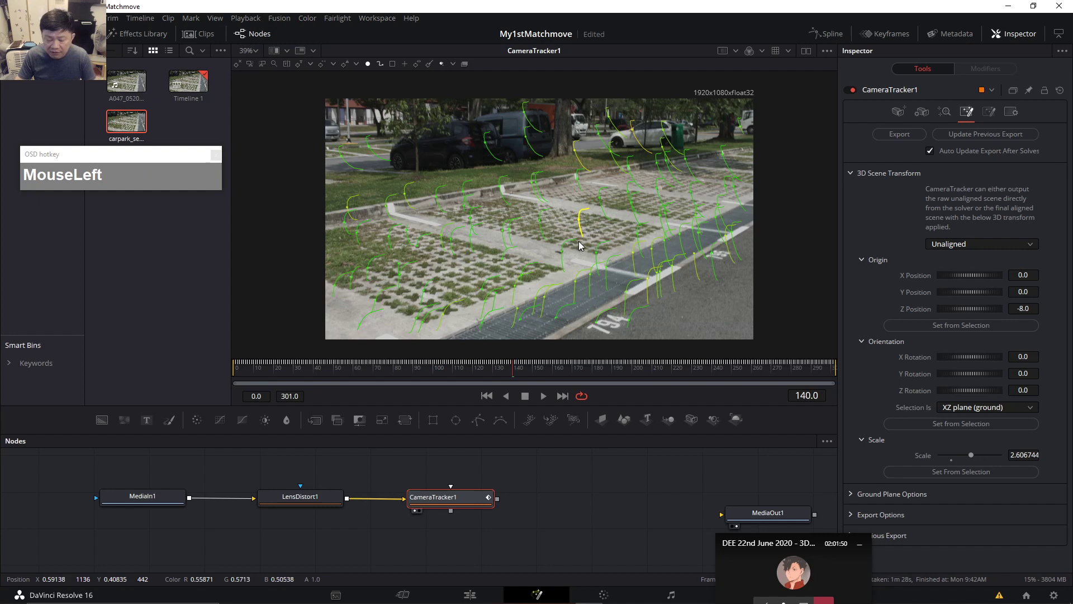
shift+click(548, 228)
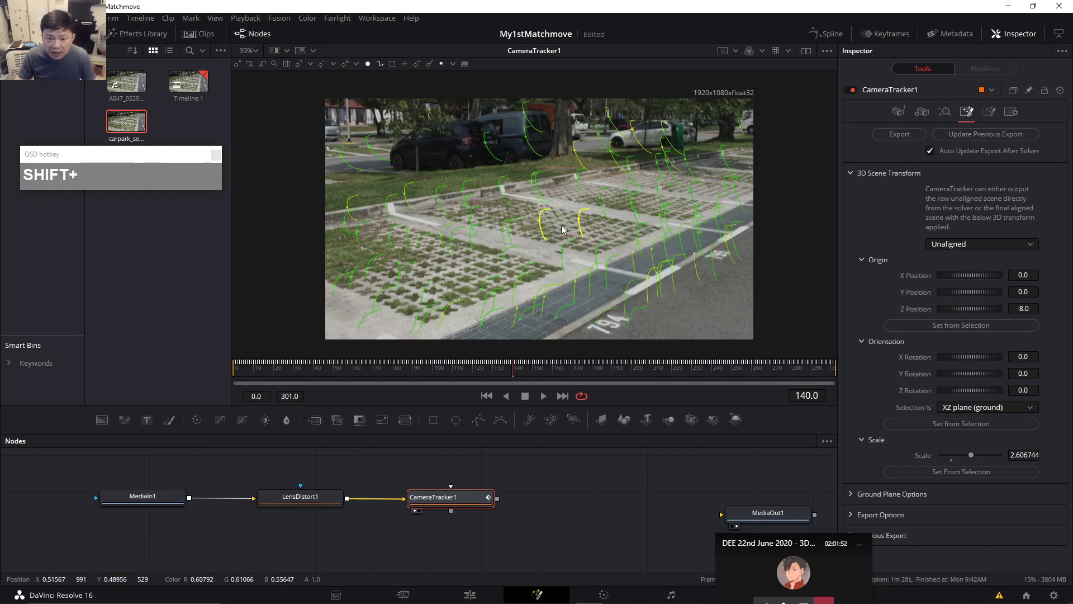
shift+click(566, 251)
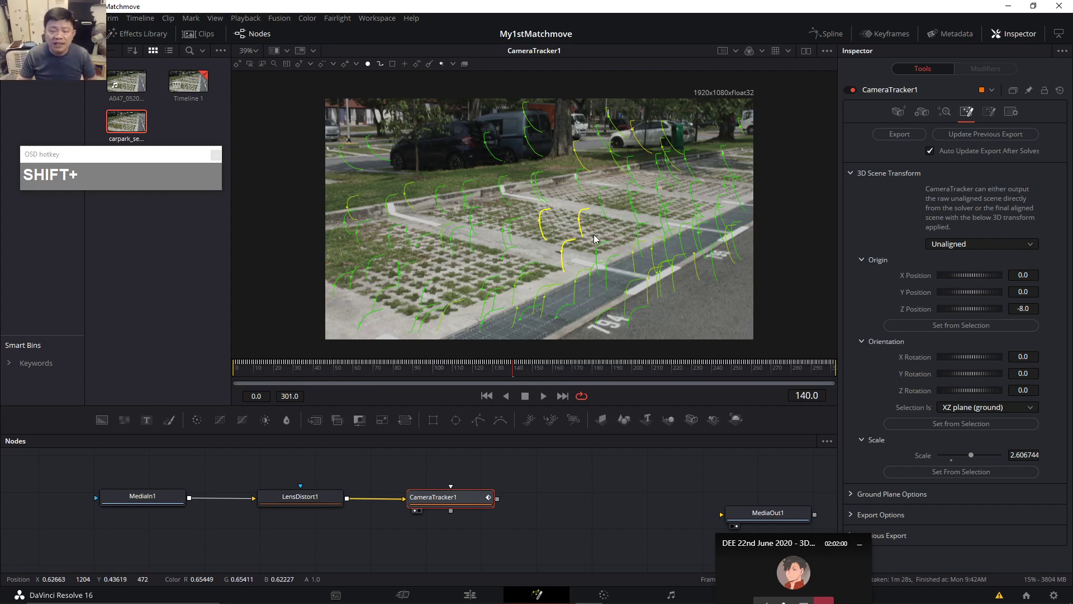
drag(435, 220, 699, 313)
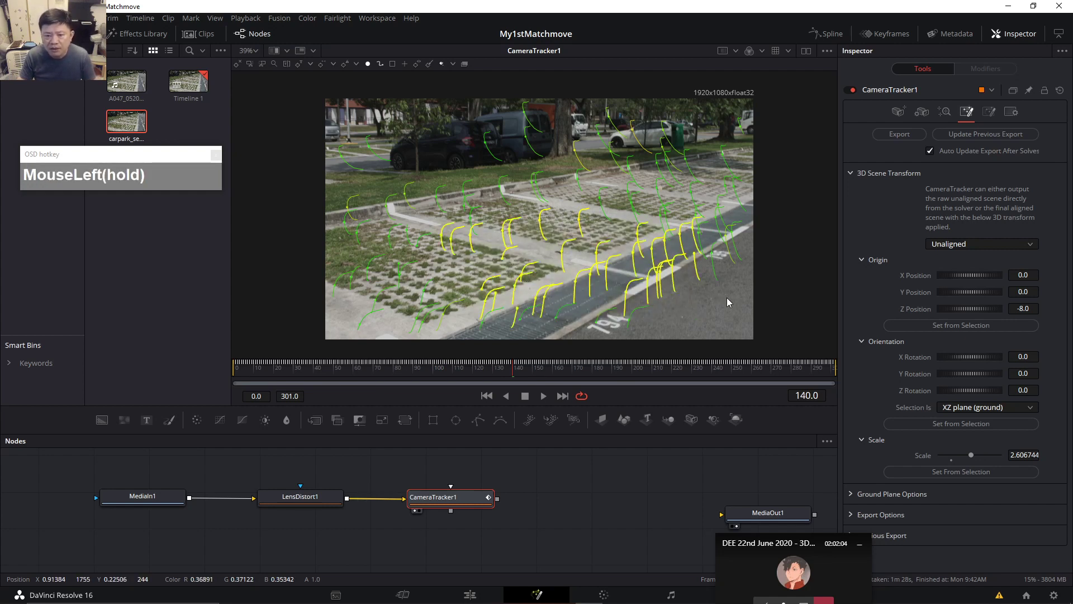
drag(611, 218, 547, 187)
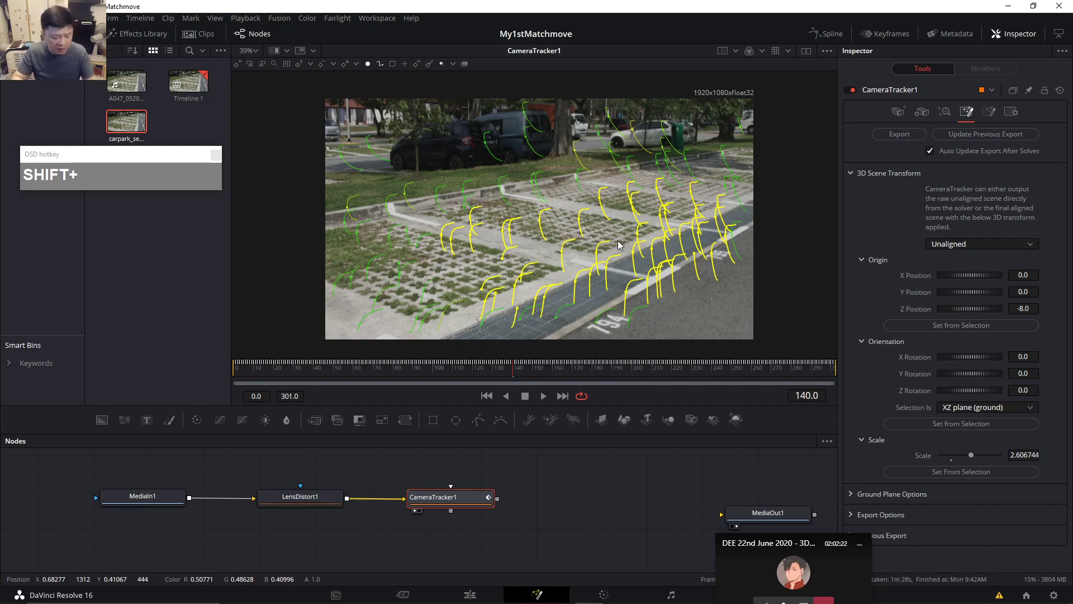
Add left ground clusters and bottom-edge tracks, dropping the stray left-edge ones.
drag(379, 230, 421, 287)
drag(356, 261, 465, 328)
shift+click(352, 278)
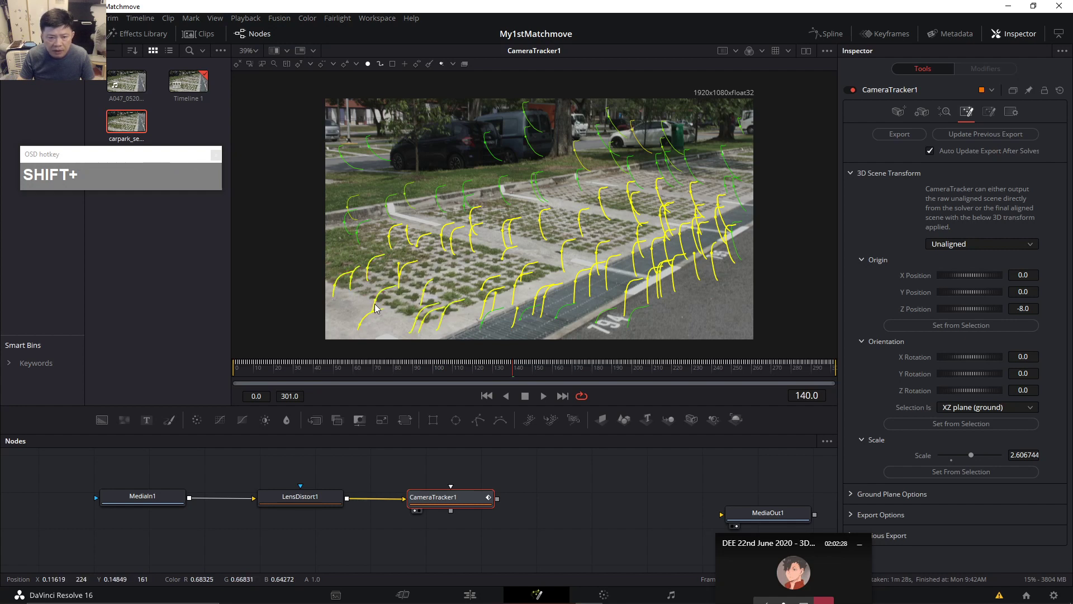
shift+click(368, 262)
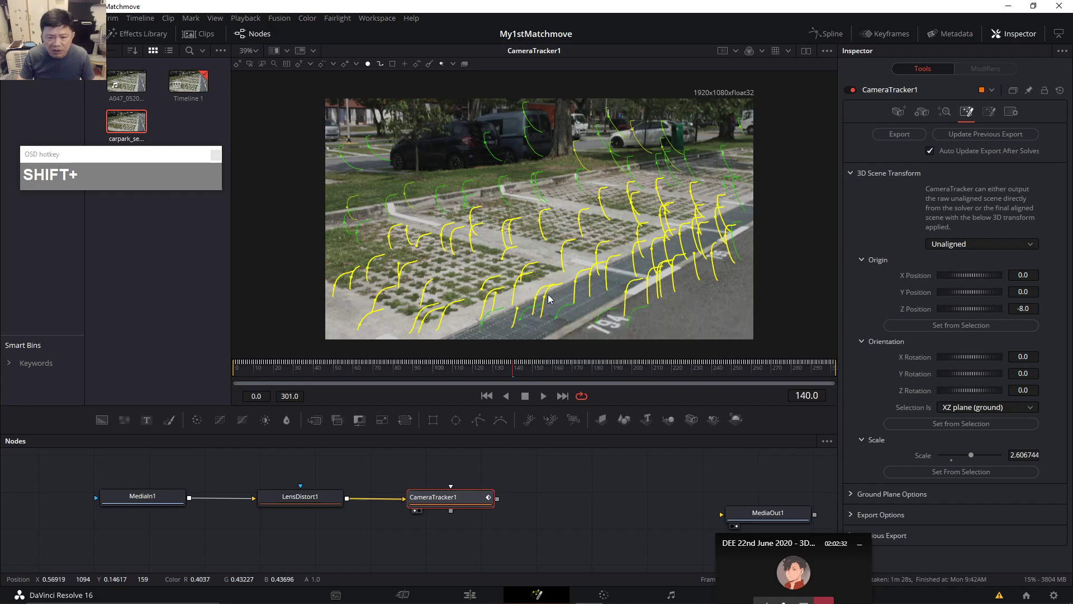
ctrl+click(370, 264)
ctrl+click(334, 268)
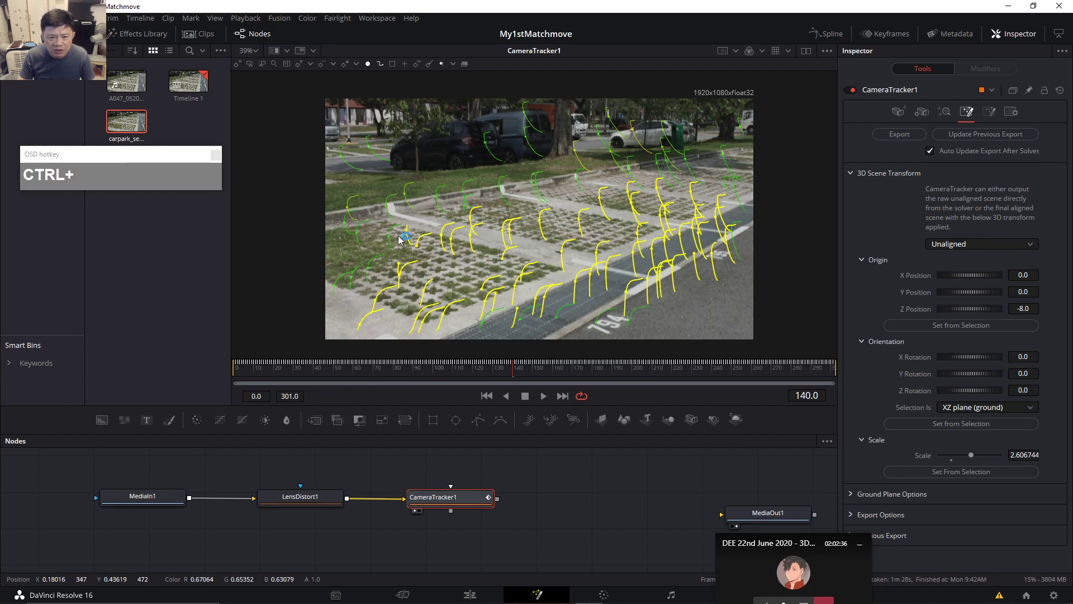
ctrl+click(423, 253)
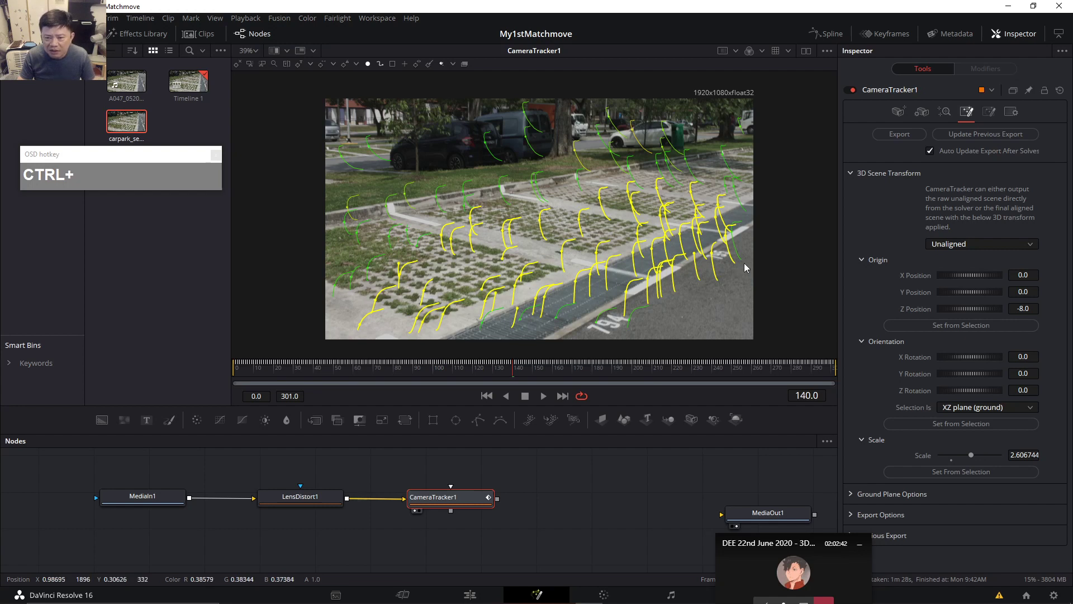
drag(651, 328, 470, 309)
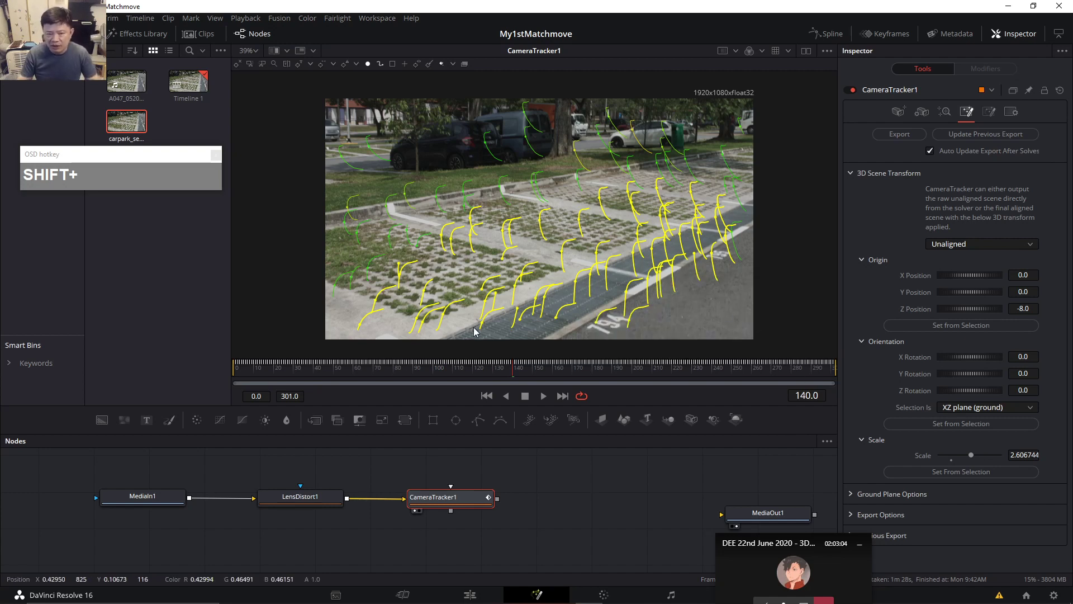
Orient the scene to the selected tracks as the XZ ground plane, giving X rotation 12.29403.
click(1023, 409)
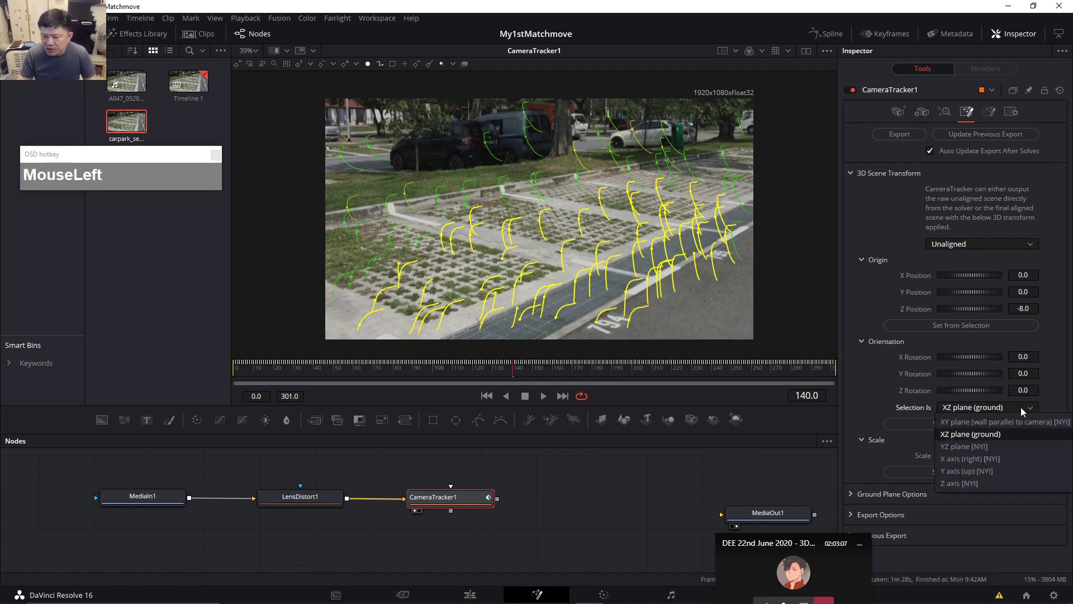
click(1000, 434)
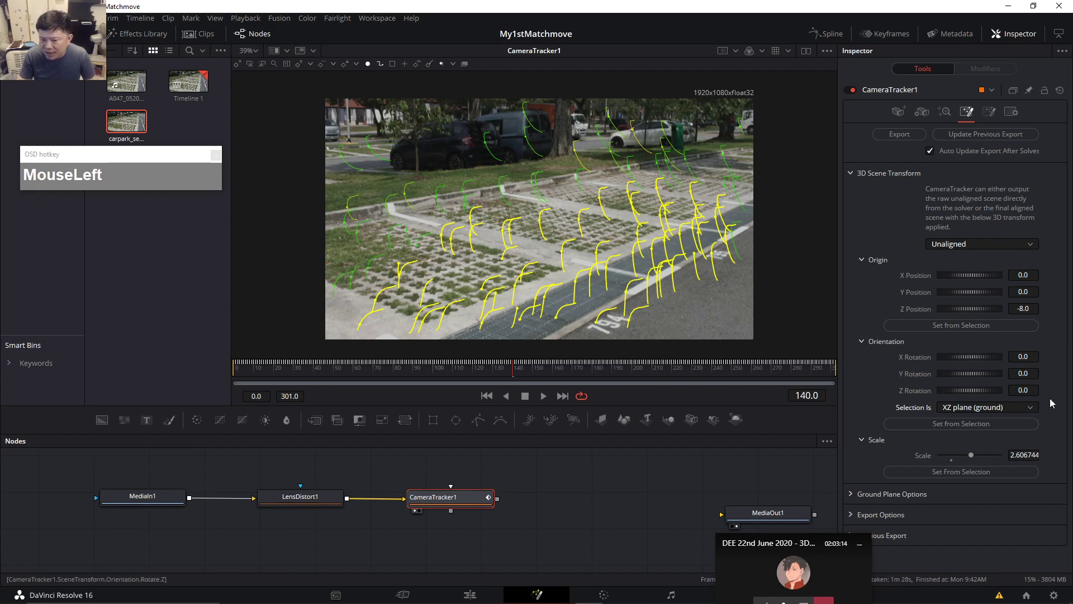
click(957, 425)
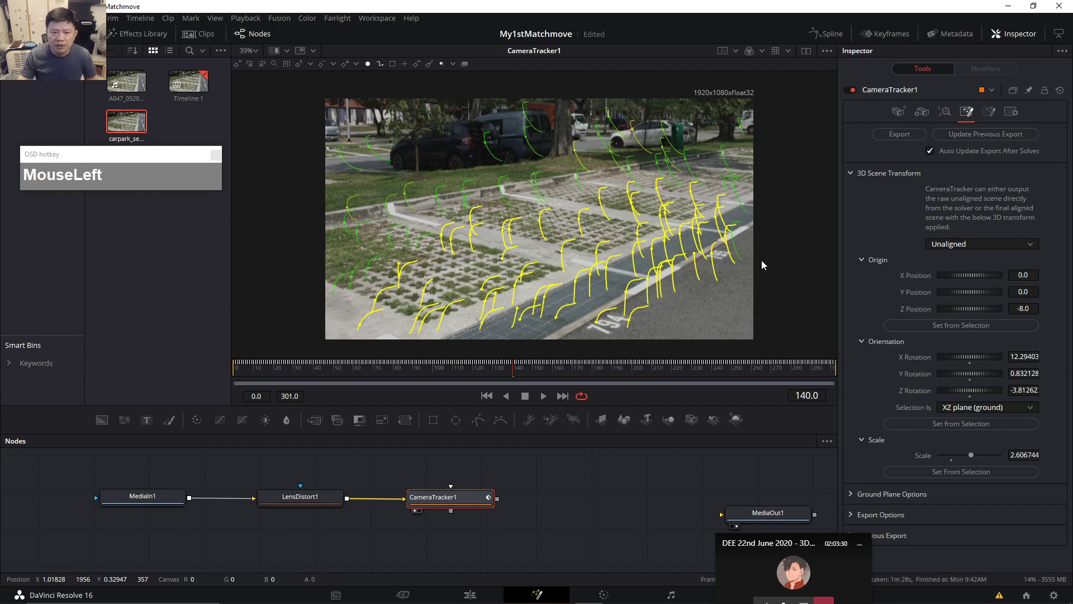
click(624, 268)
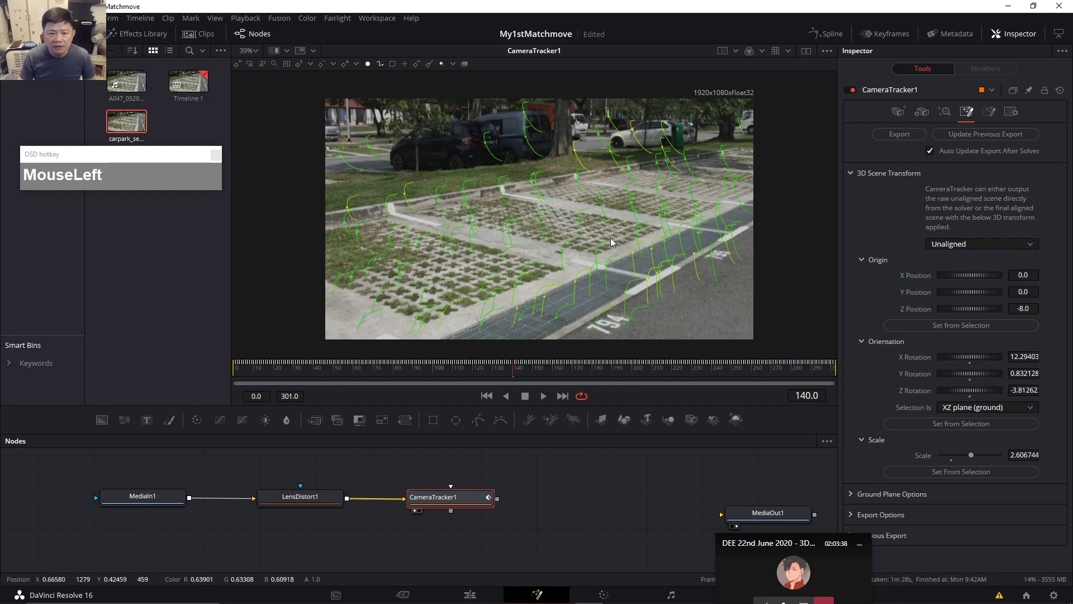
Set the origin at one central ground track, then review frames 273, 143, 159 and 137.
click(546, 227)
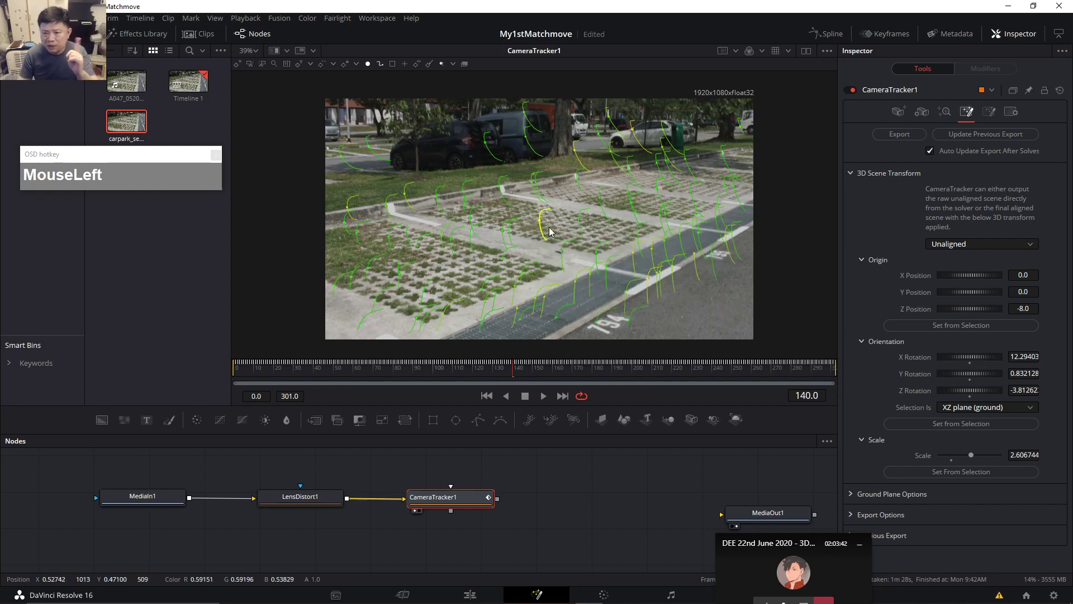
click(977, 325)
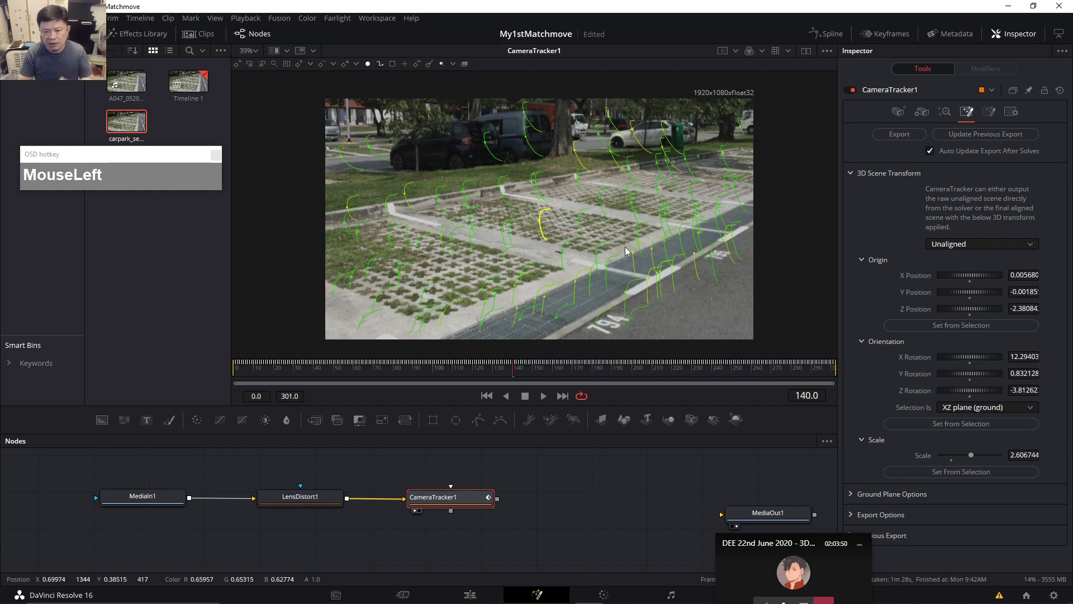
click(780, 369)
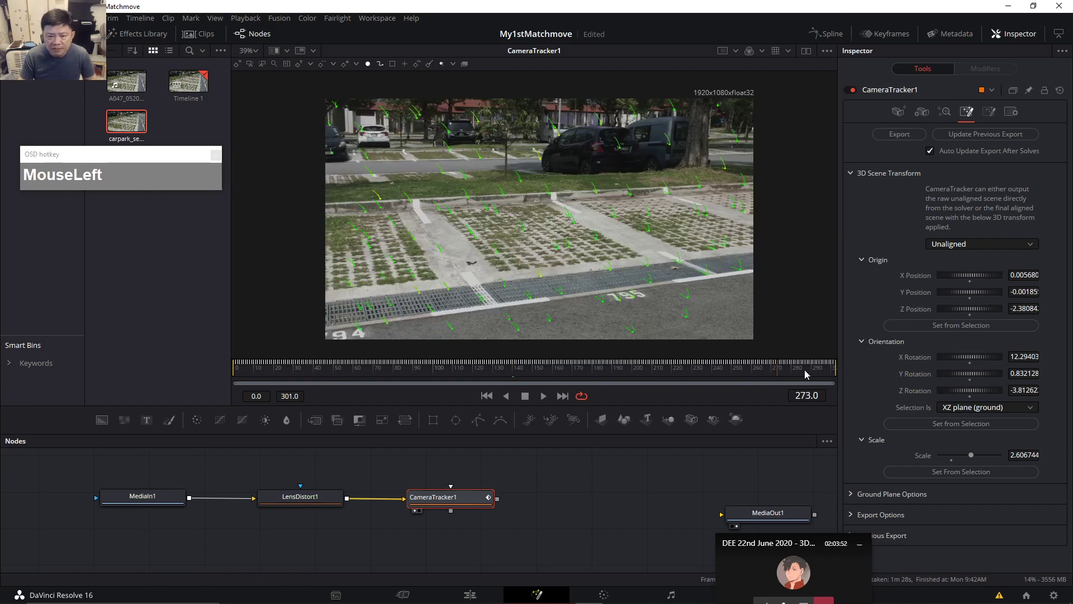
click(519, 369)
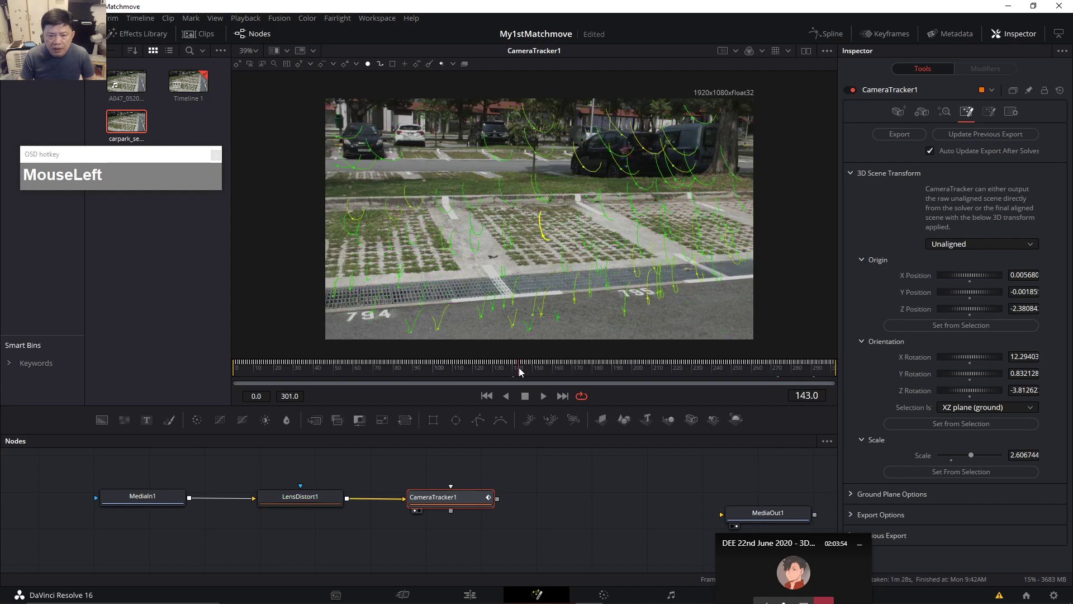
click(551, 369)
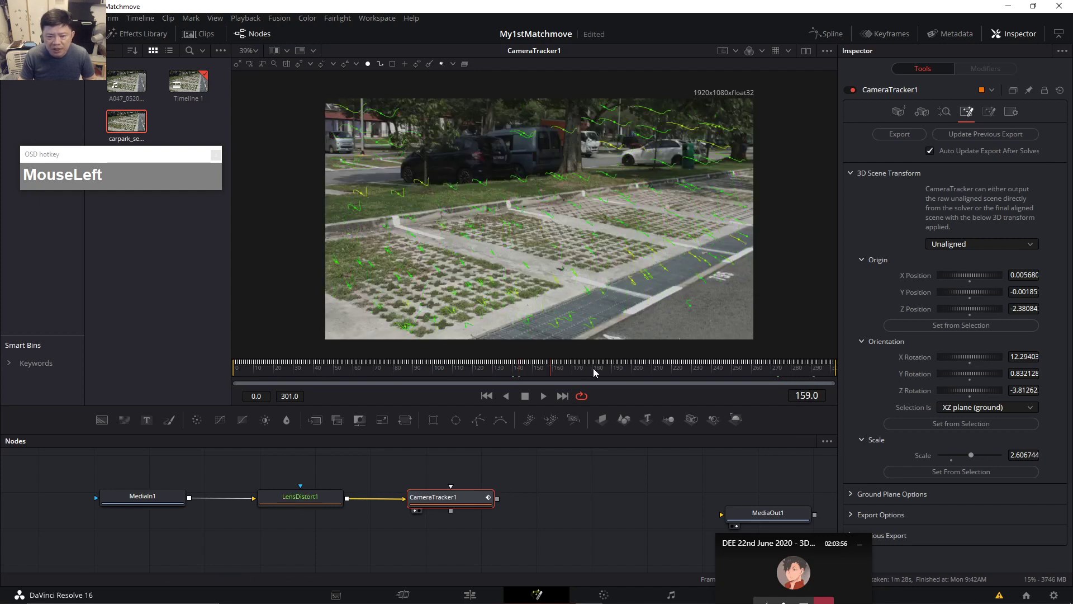
click(508, 370)
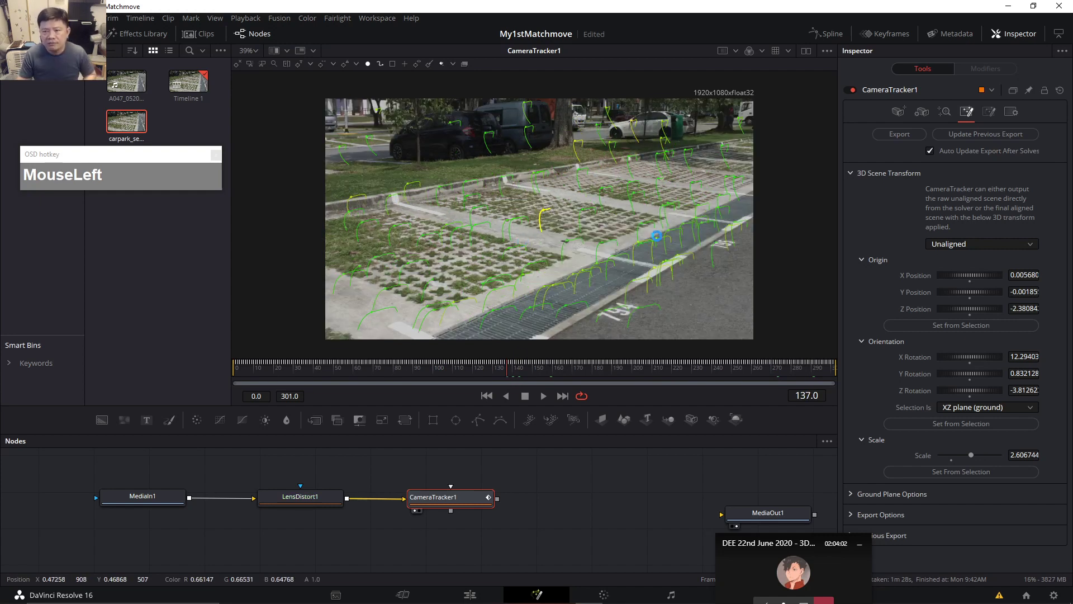
In Ground Plane Options, change the grid colour to full bright red.
scroll(885, 354, down, 2)
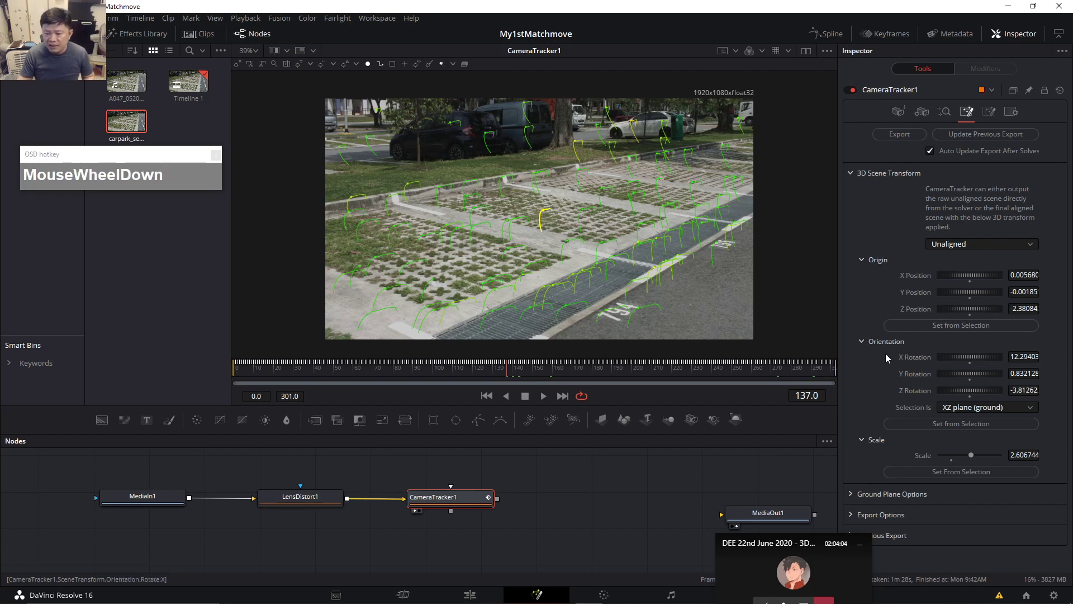
click(852, 497)
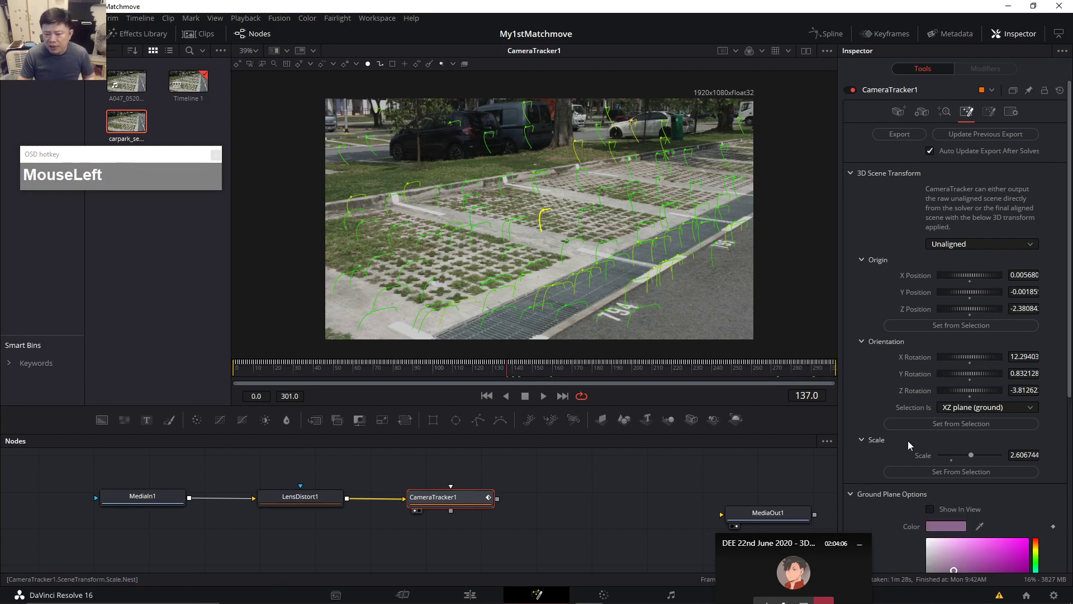
scroll(917, 420, down, 4)
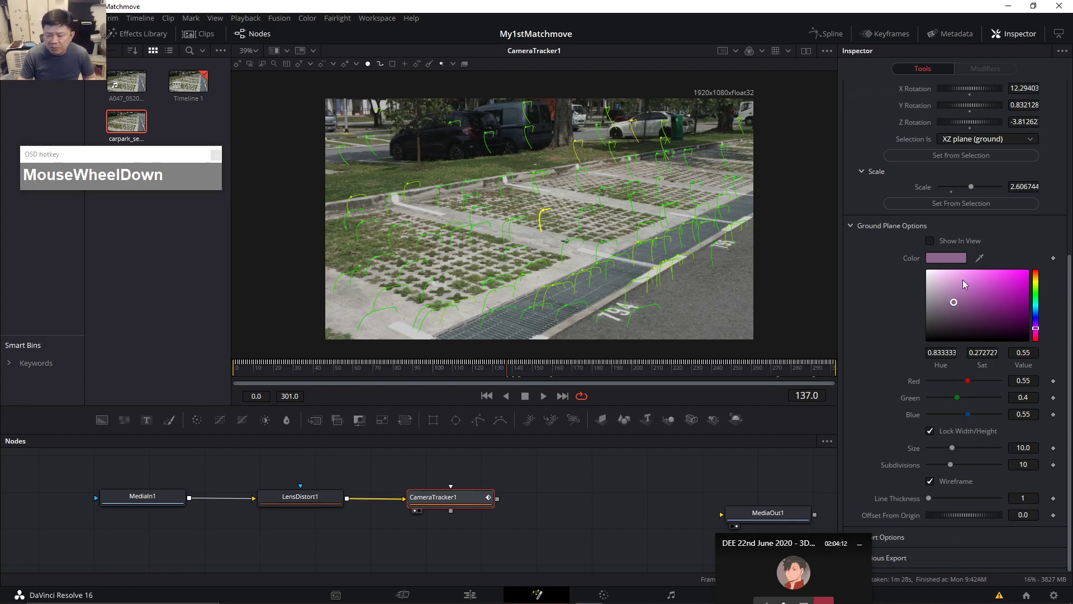
drag(1037, 286, 1033, 268)
click(1027, 274)
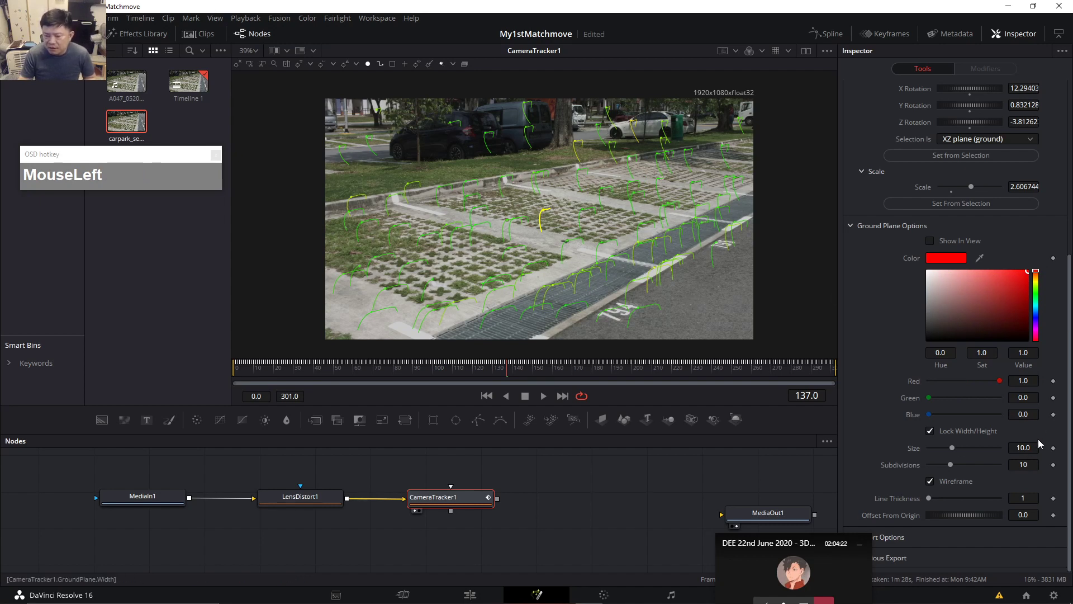
Enlarge the node graph, nudge MediaOut1 up, and reselect CameraTracker1.
scroll(1061, 431, up, 3)
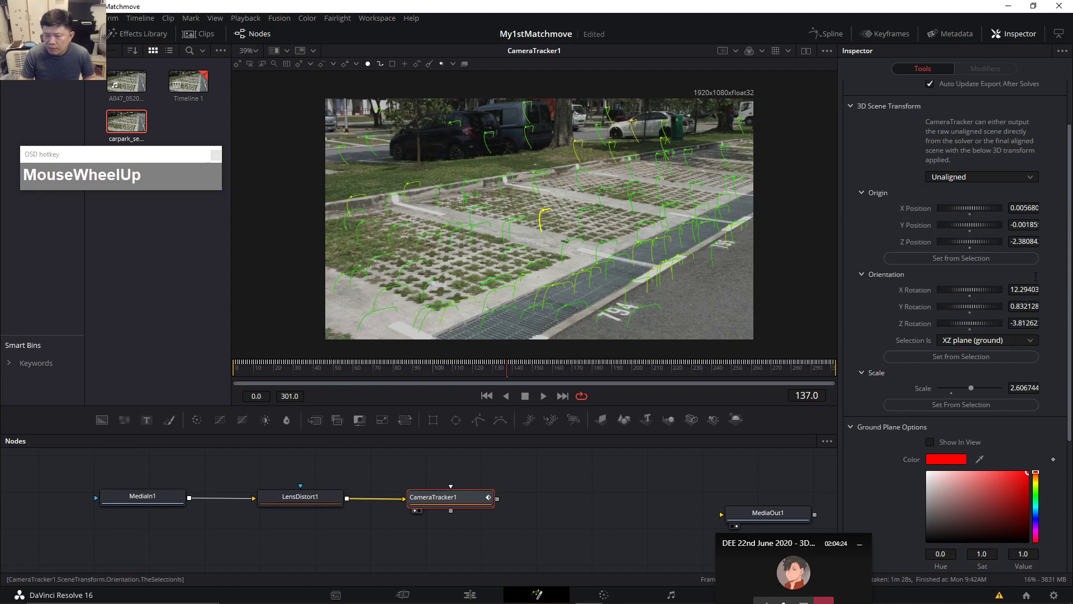
scroll(1024, 132, up, 1)
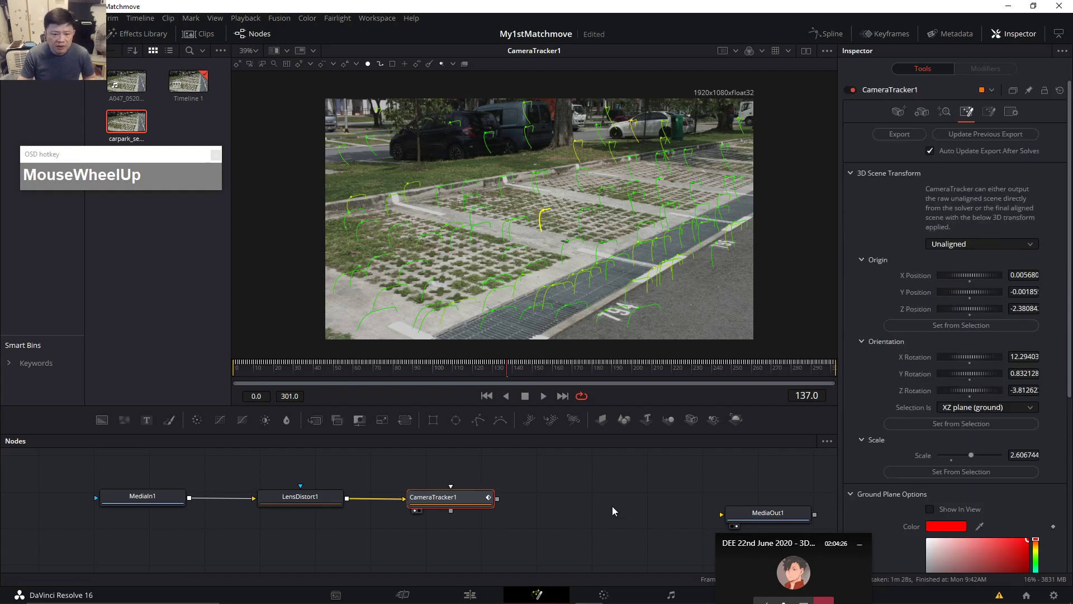
drag(581, 430, 589, 302)
drag(616, 376, 599, 400)
drag(758, 414, 763, 401)
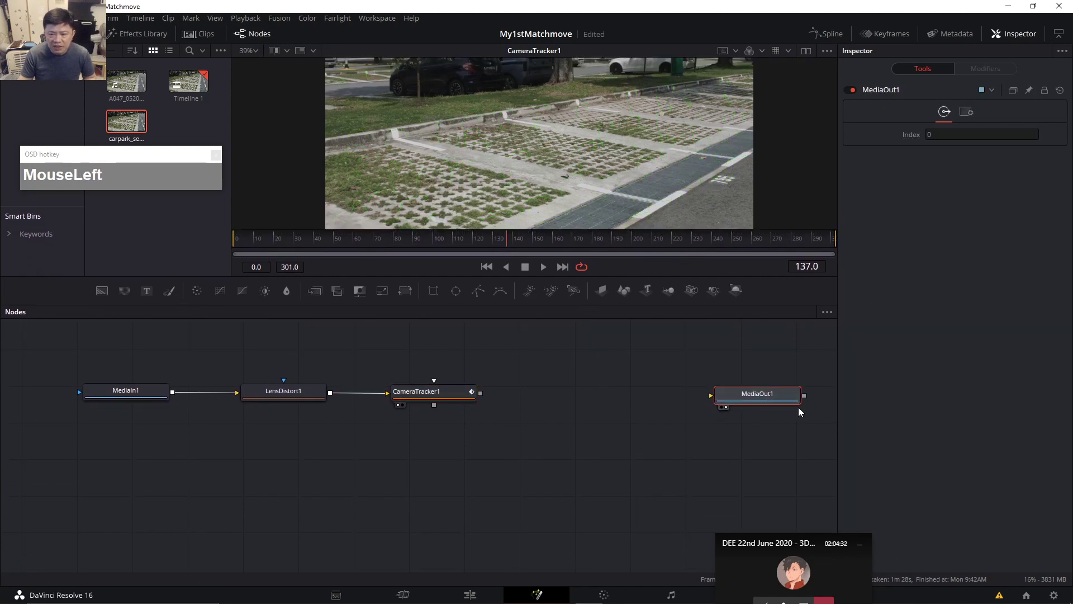
click(445, 391)
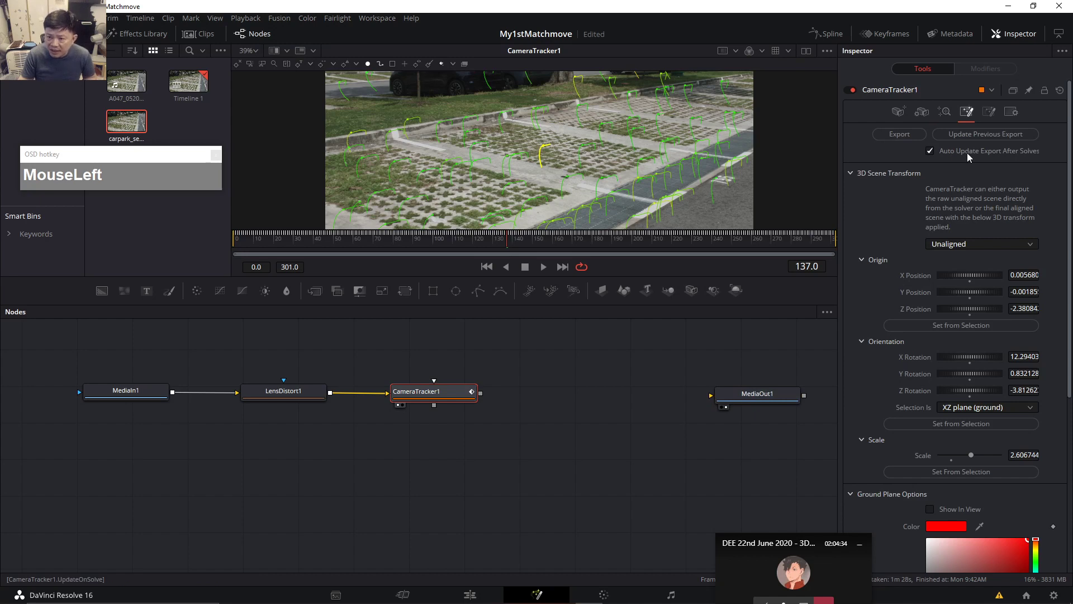
Export the solved camera as a 3D scene and place the new nodes below the chain.
drag(581, 437, 569, 426)
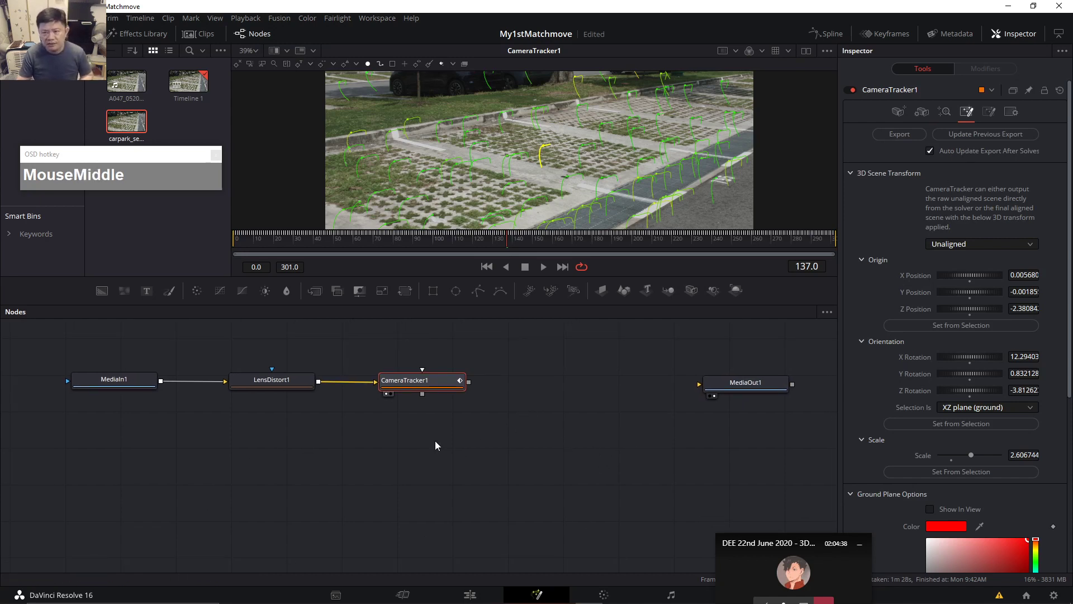
click(896, 135)
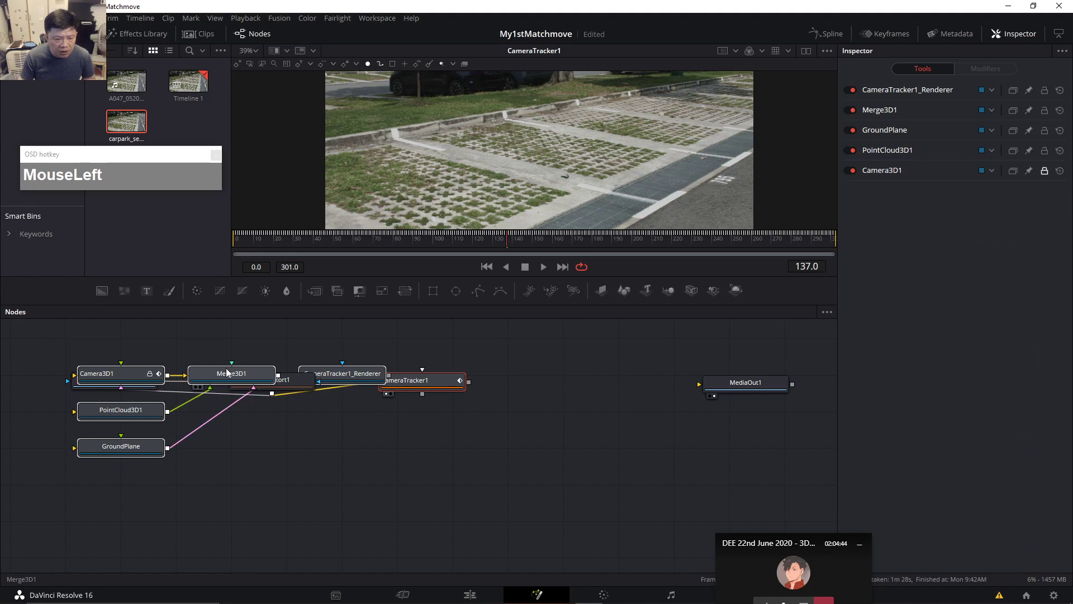
drag(226, 368, 362, 484)
Enlarge the viewer area and show CameraTracker1 in split side-by-side viewers.
drag(432, 379, 369, 382)
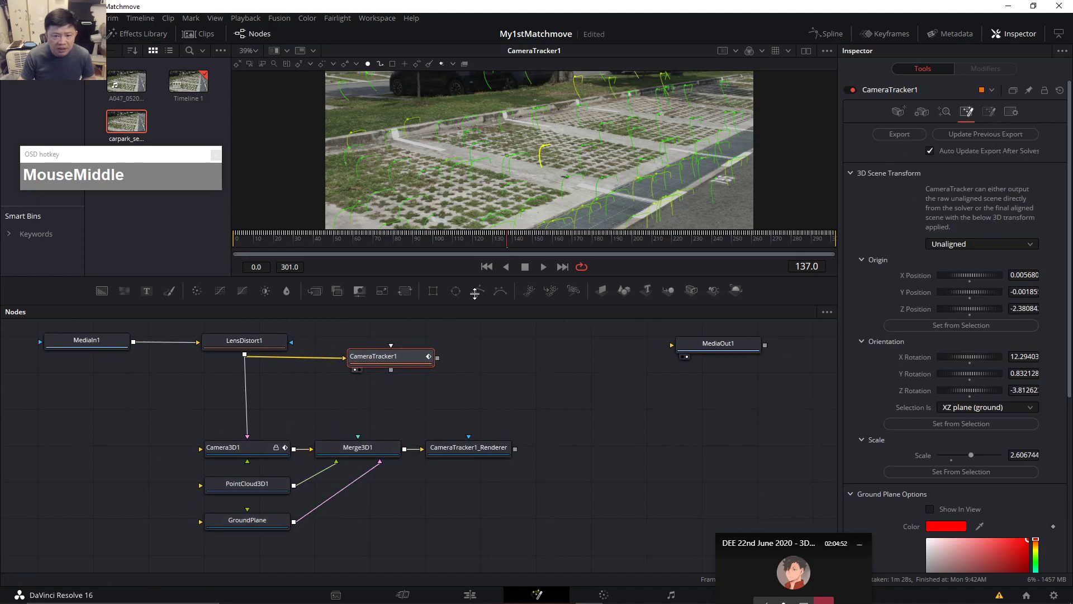
drag(475, 293, 511, 288)
mouse_move(595, 454)
mouse_down()
mouse_move(596, 441)
mouse_move(597, 454)
mouse_up()
click(414, 419)
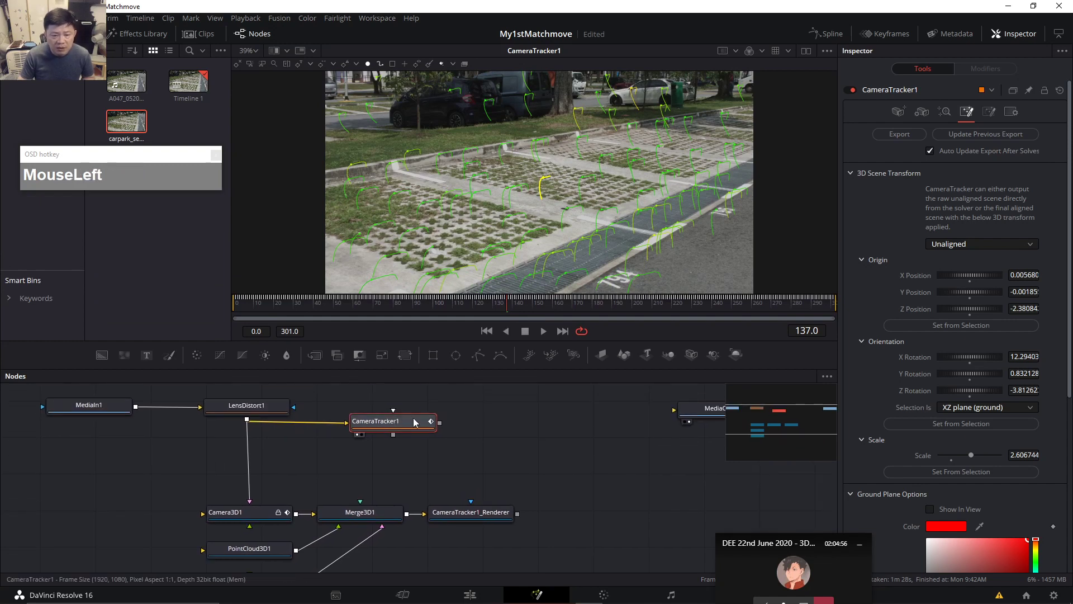
click(804, 51)
Close the Media Pool and narrow the left viewer so the right one is wider.
click(60, 34)
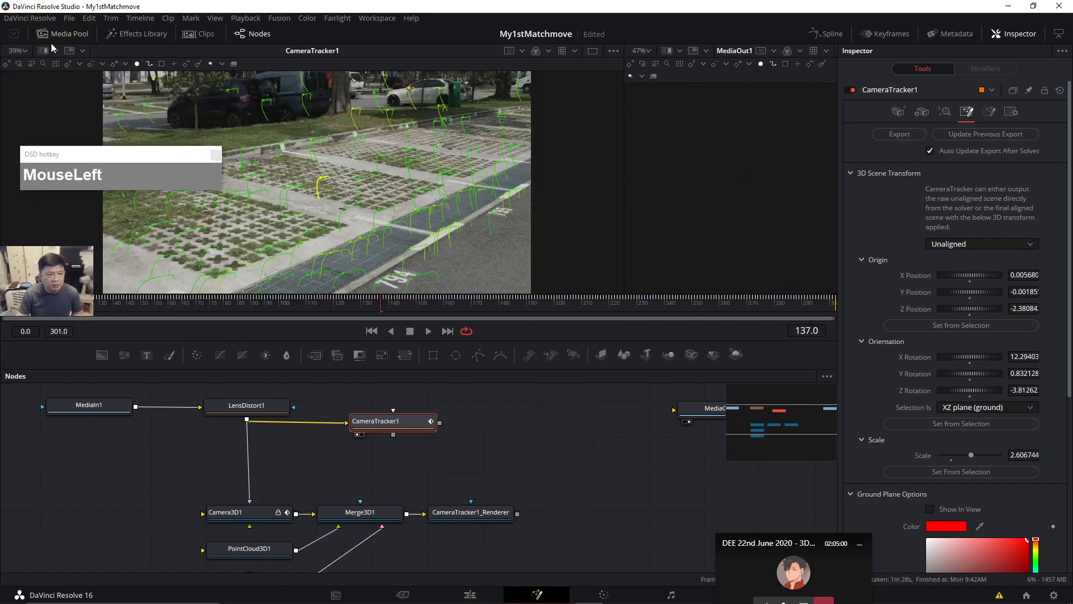
drag(151, 152, 237, 26)
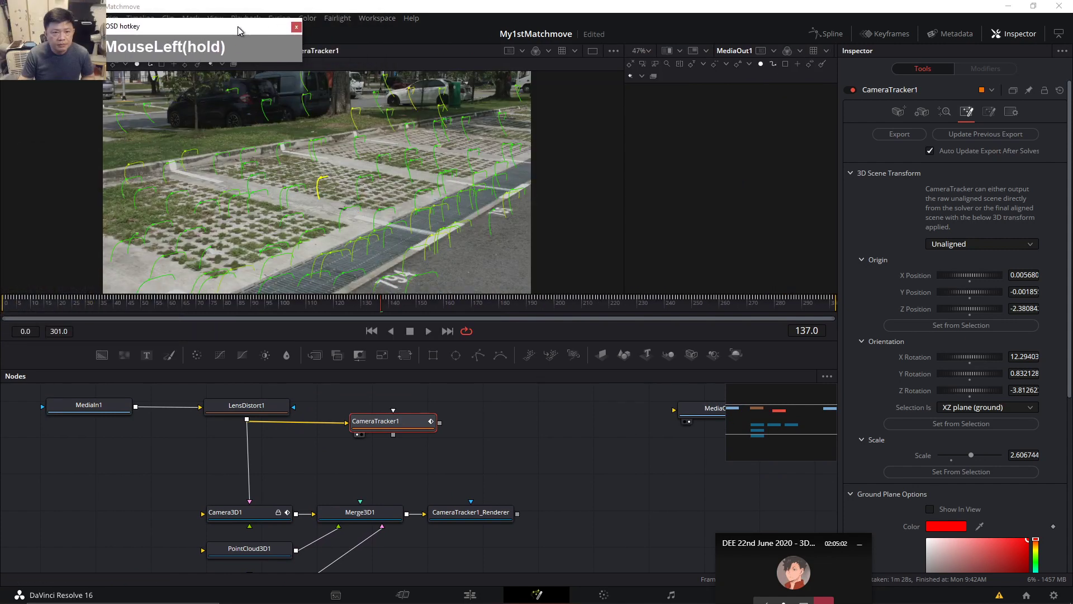
drag(624, 151, 461, 151)
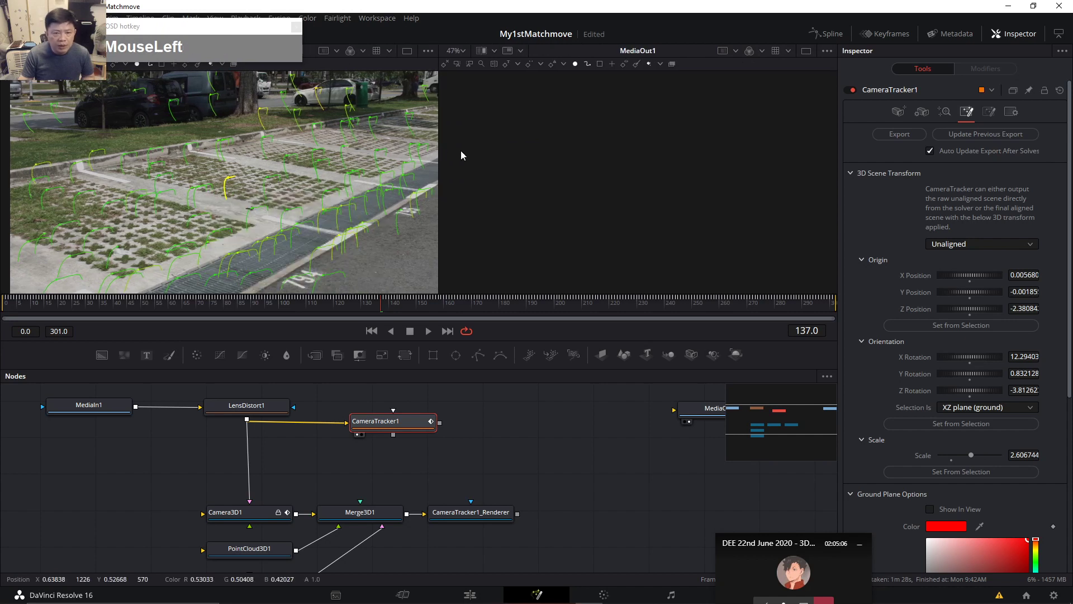
Bring GroundPlane and Merge3D1 into view, shift the renderer right, and show Merge3D1's settings.
drag(382, 524, 423, 467)
click(427, 469)
drag(518, 469, 556, 468)
click(443, 471)
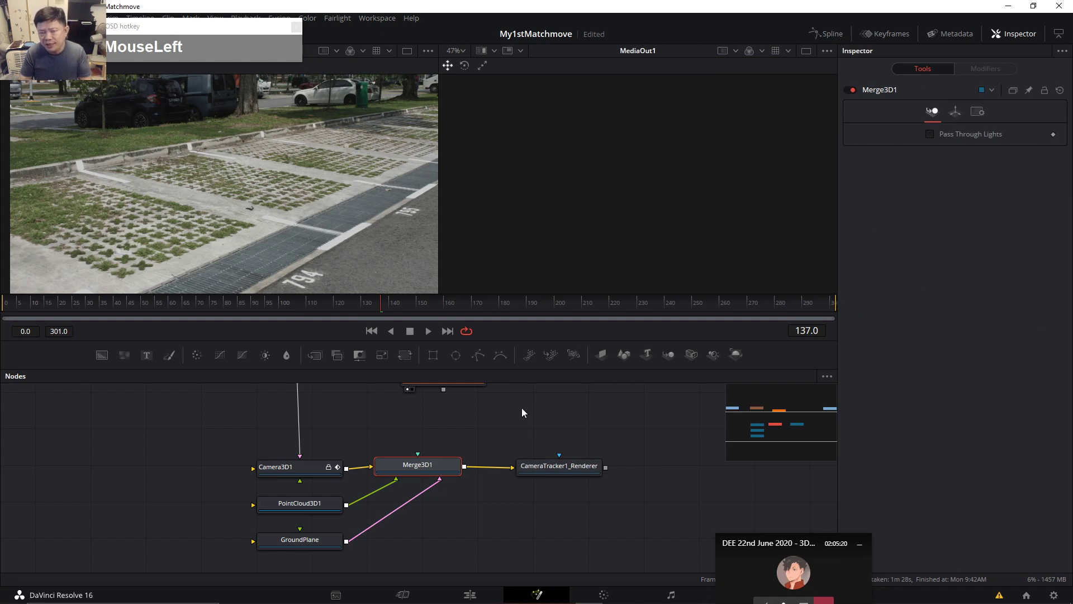
click(428, 467)
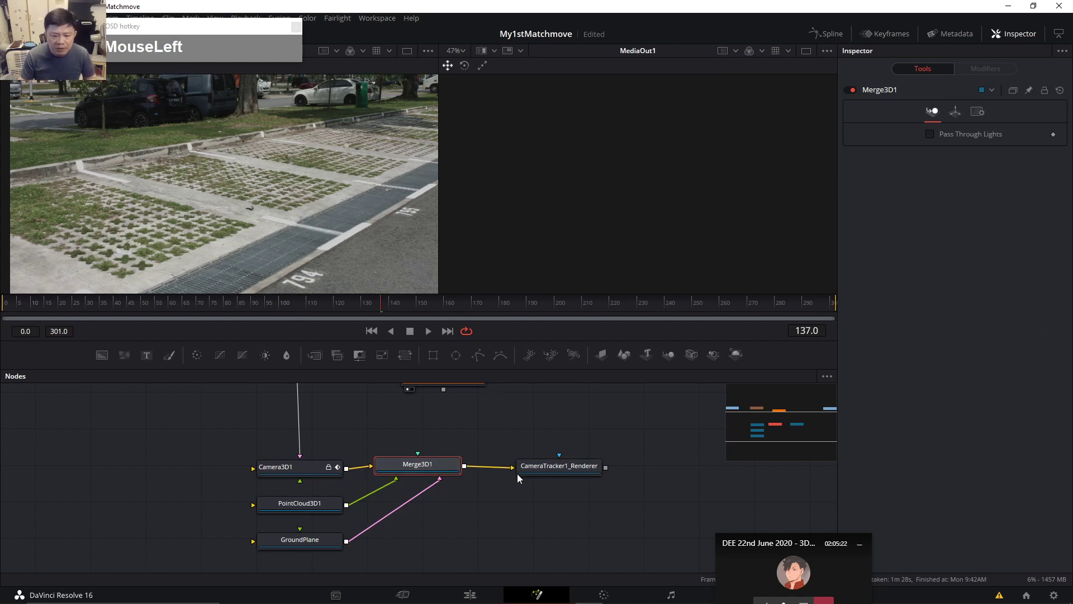
drag(517, 474, 528, 475)
click(446, 476)
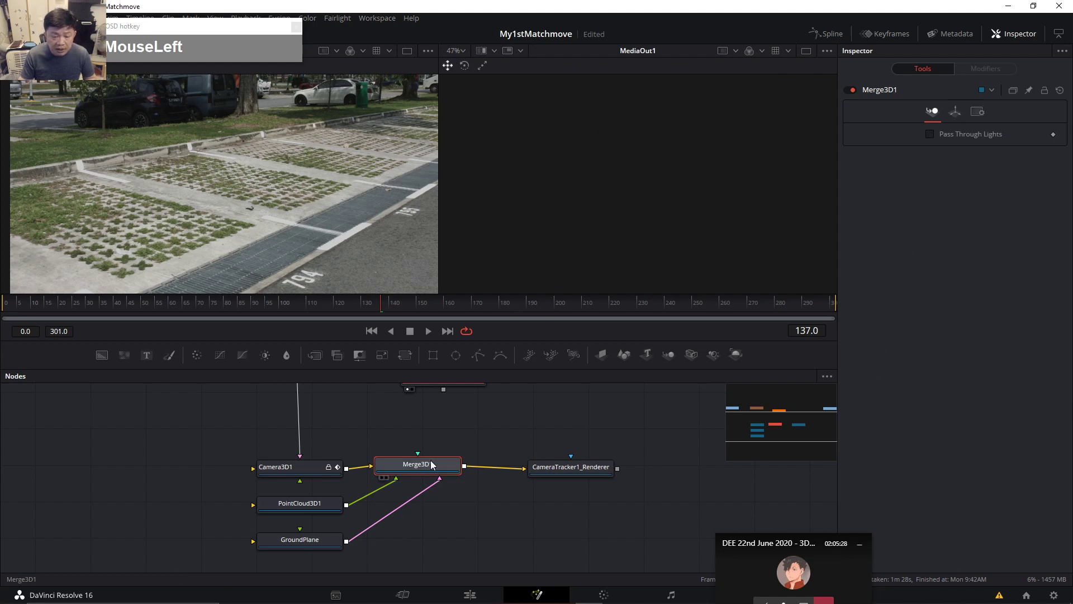
Display the Merge3D1 scene in the second viewer, then zoom and orbit around it.
key(2)
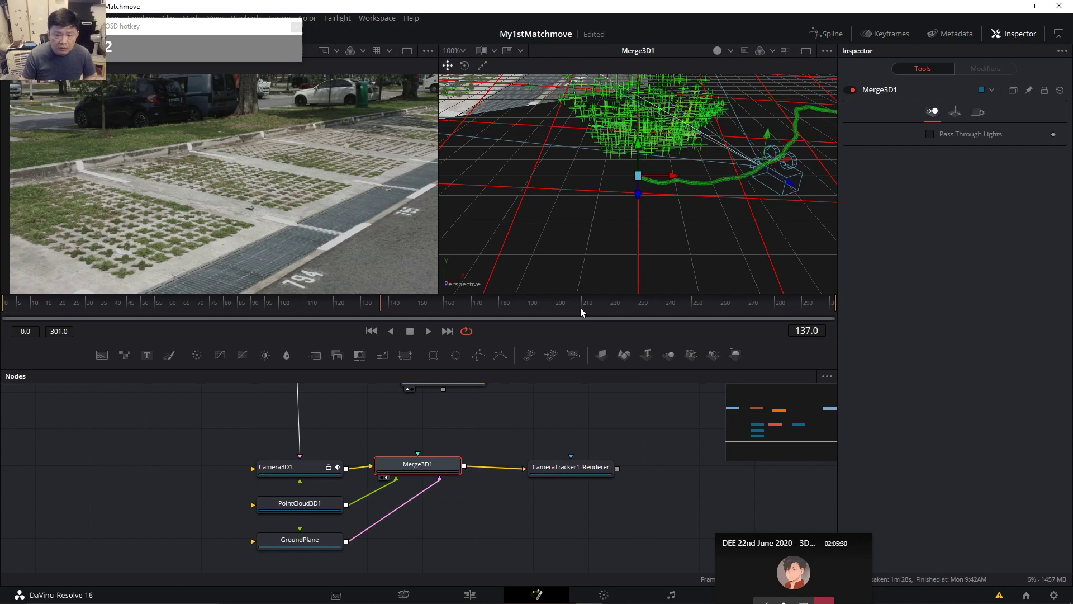
ctrl+scroll(683, 219, down, 2)
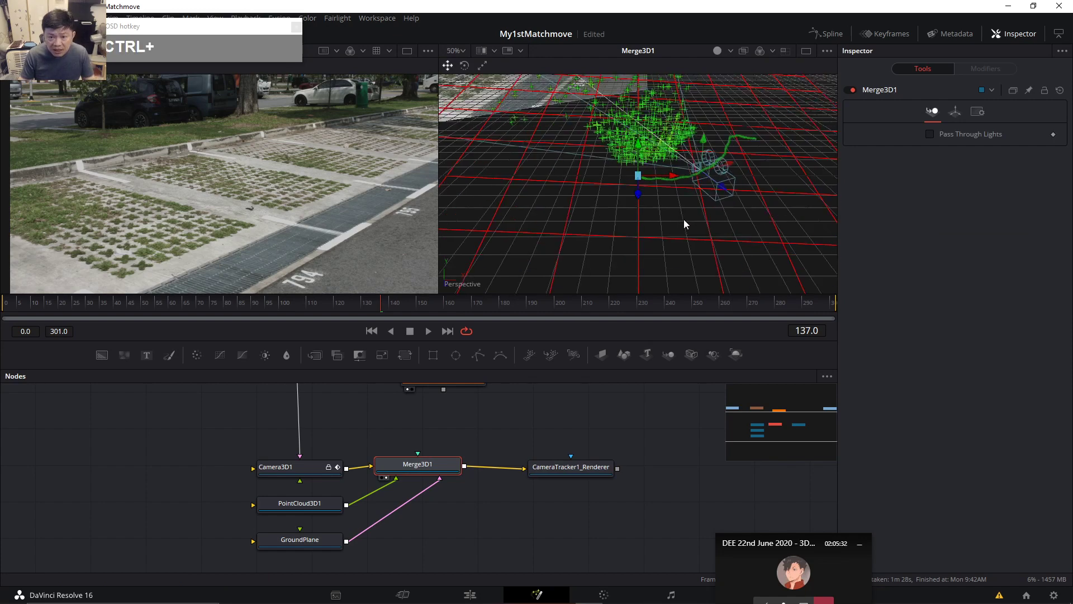
ctrl+scroll(682, 219, down, 3)
drag(676, 245, 759, 247)
alt+scroll(755, 243, up, 2)
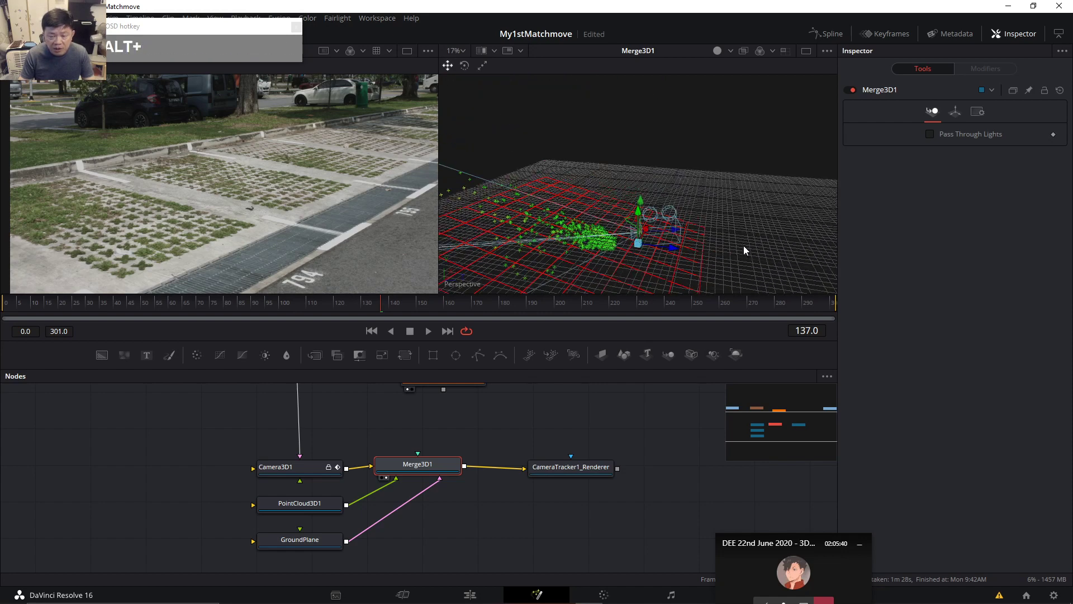
alt+scroll(744, 251, up, 2)
drag(737, 206, 726, 193)
Scrub and play the shot across frames 148, 60, 144 and 165 to check the track.
click(416, 306)
drag(416, 304, 41, 310)
click(428, 331)
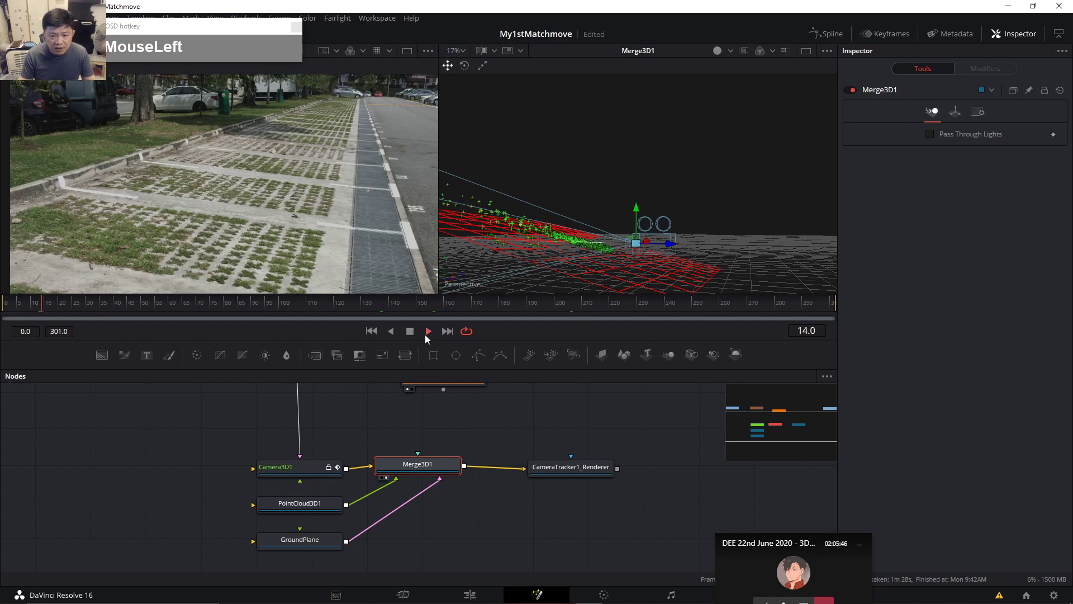
click(403, 307)
drag(646, 230, 537, 271)
mouse_move(460, 310)
mouse_down()
mouse_move(631, 298)
mouse_move(456, 314)
mouse_up()
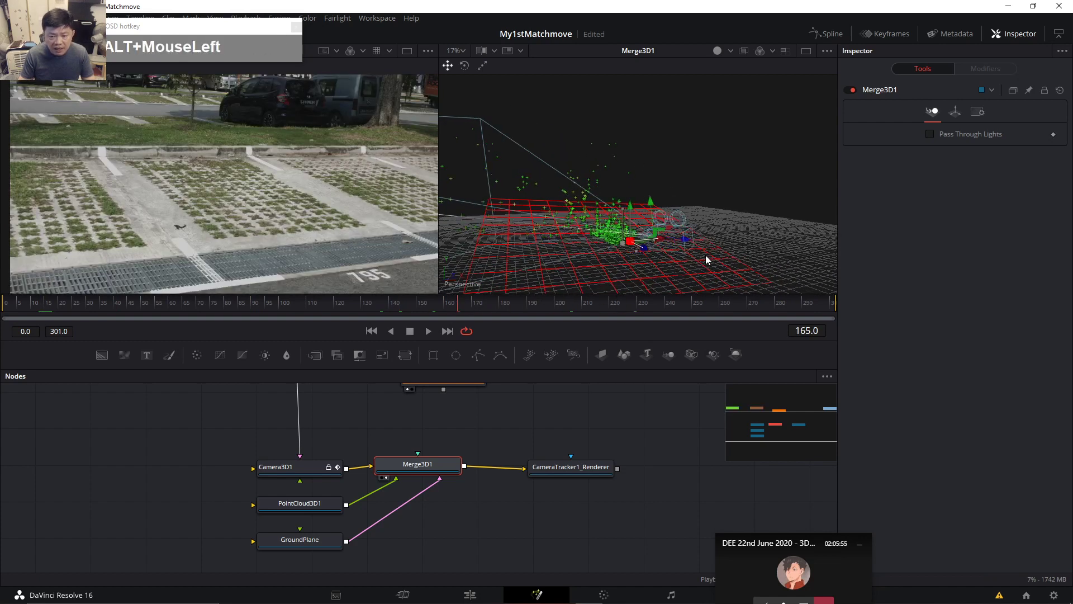
Orbit the 3D view to look at the red ground grid from below.
drag(709, 275, 629, 330)
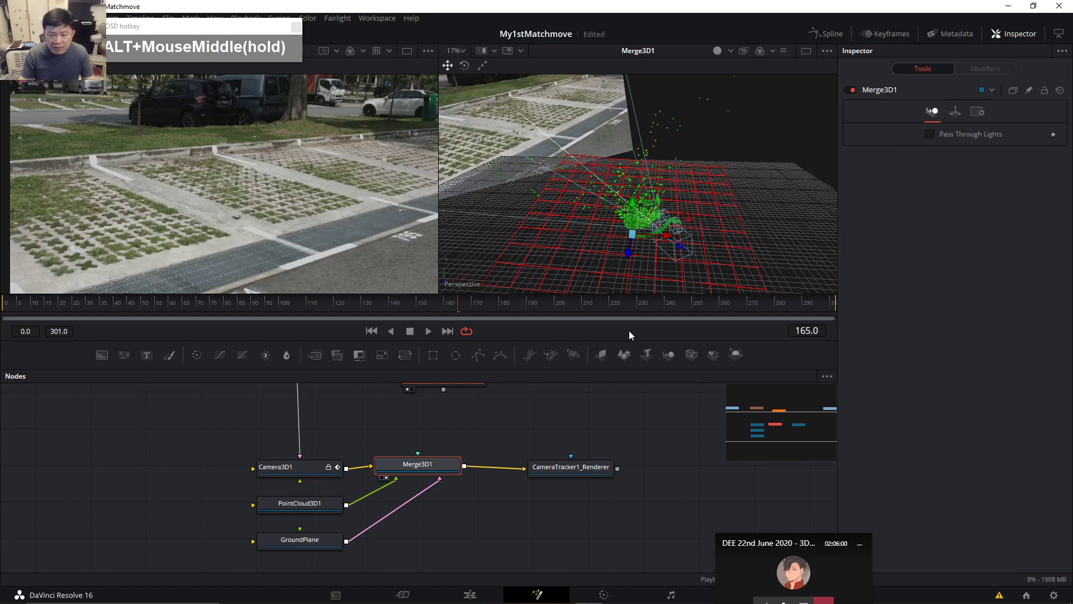
drag(779, 257, 724, 255)
scroll(723, 256, up, 1)
drag(561, 227, 630, 260)
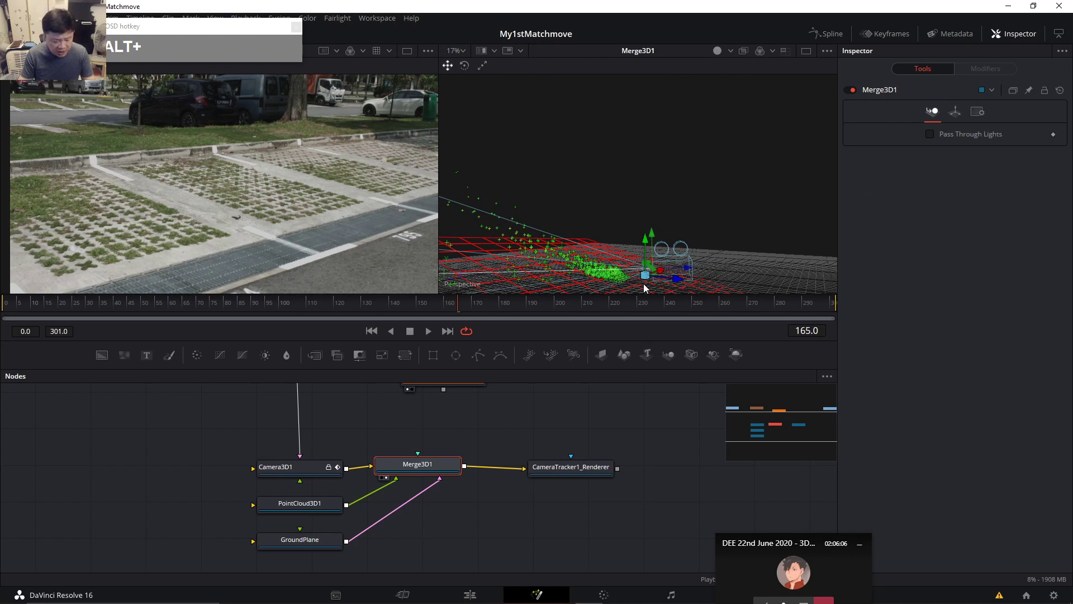
shift+middle_click(659, 267)
drag(720, 229, 671, 268)
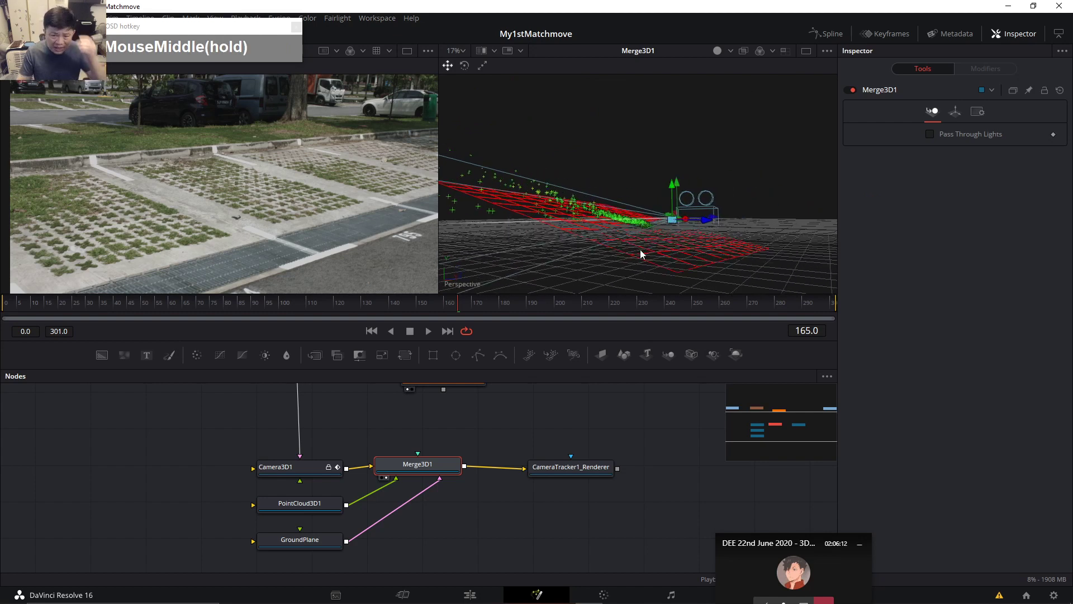
drag(529, 428, 496, 462)
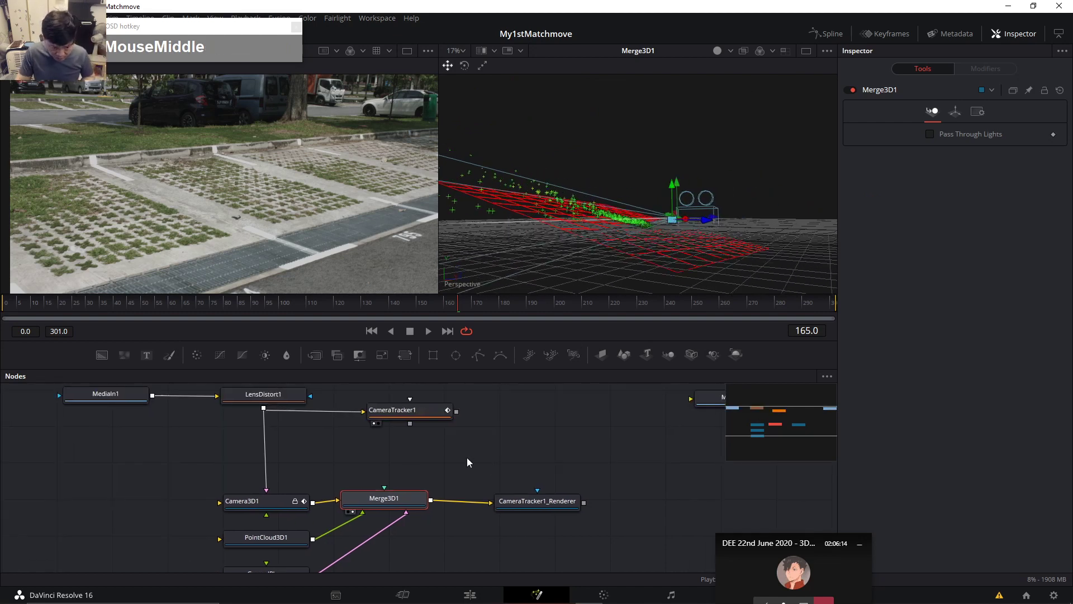
Set CameraTracker1's 3D Scene Transform to Aligned and update the previous export.
click(421, 414)
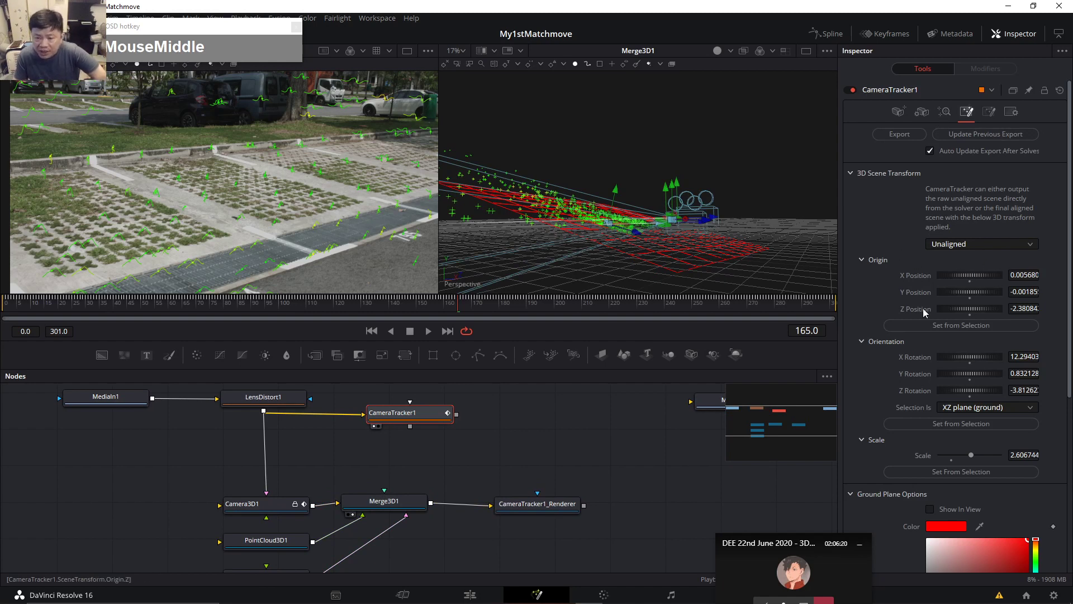
click(994, 246)
click(974, 272)
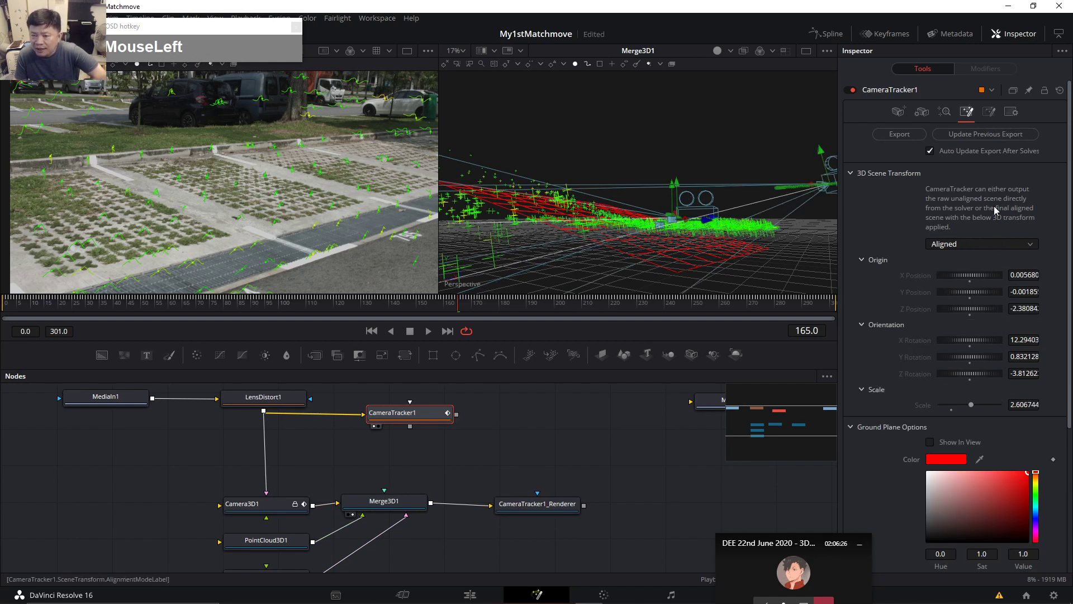
click(978, 141)
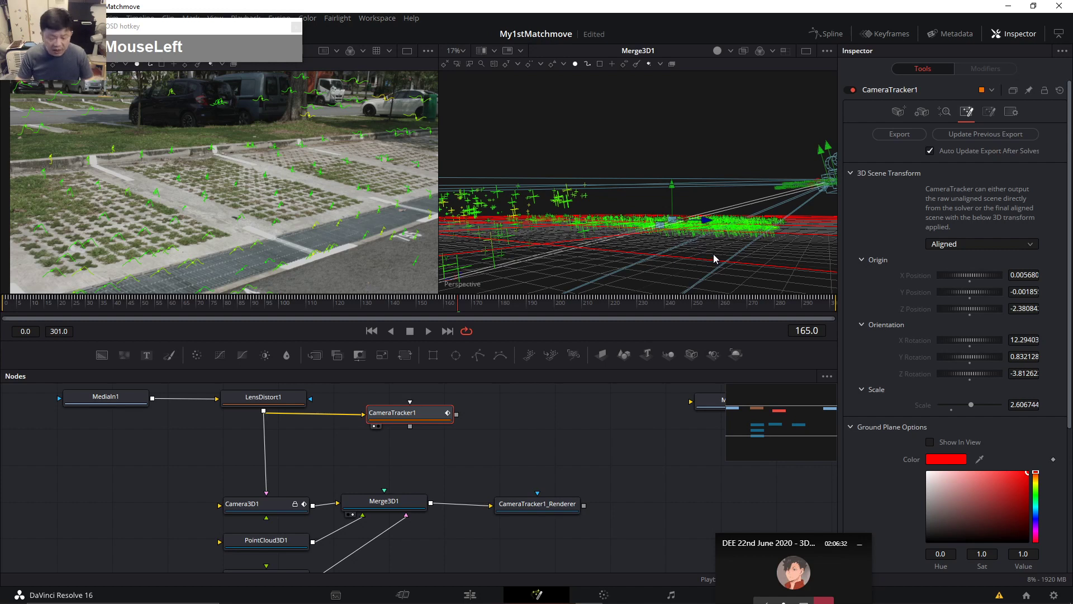
Orbit the 3D view and scrub back to inspect the aligned ground grid.
scroll(713, 254, down, 5)
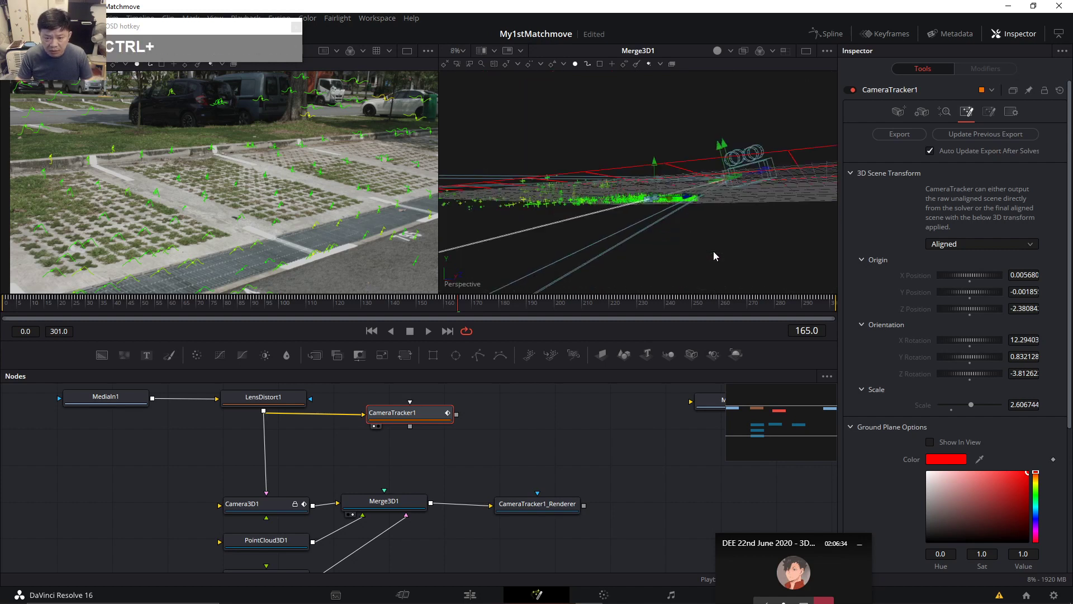
middle_click(702, 234)
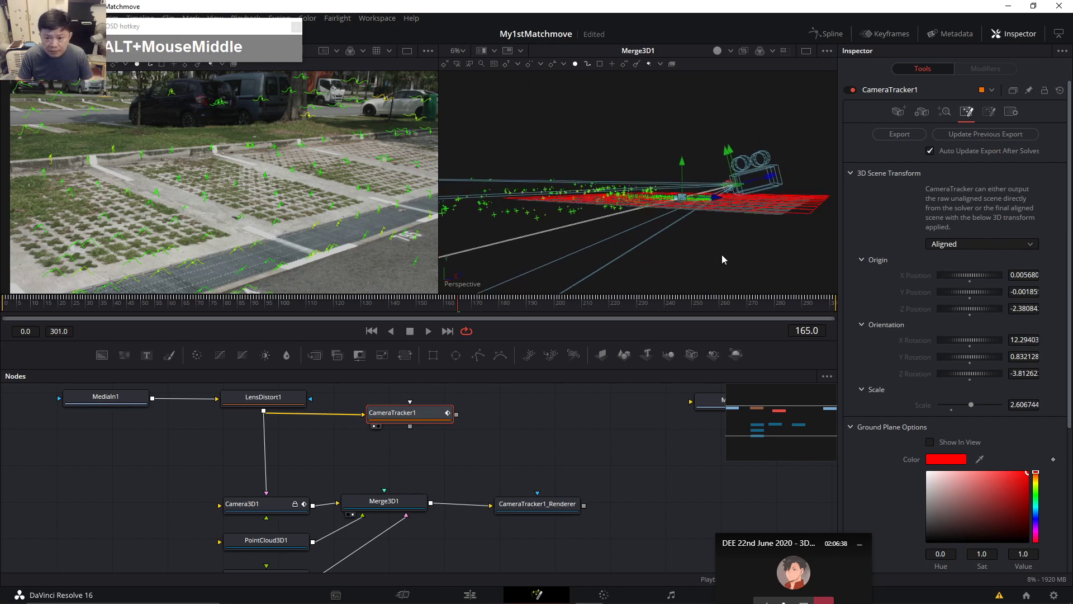
alt+middle_click(722, 254)
alt+middle_click(722, 261)
alt+middle_click(722, 261)
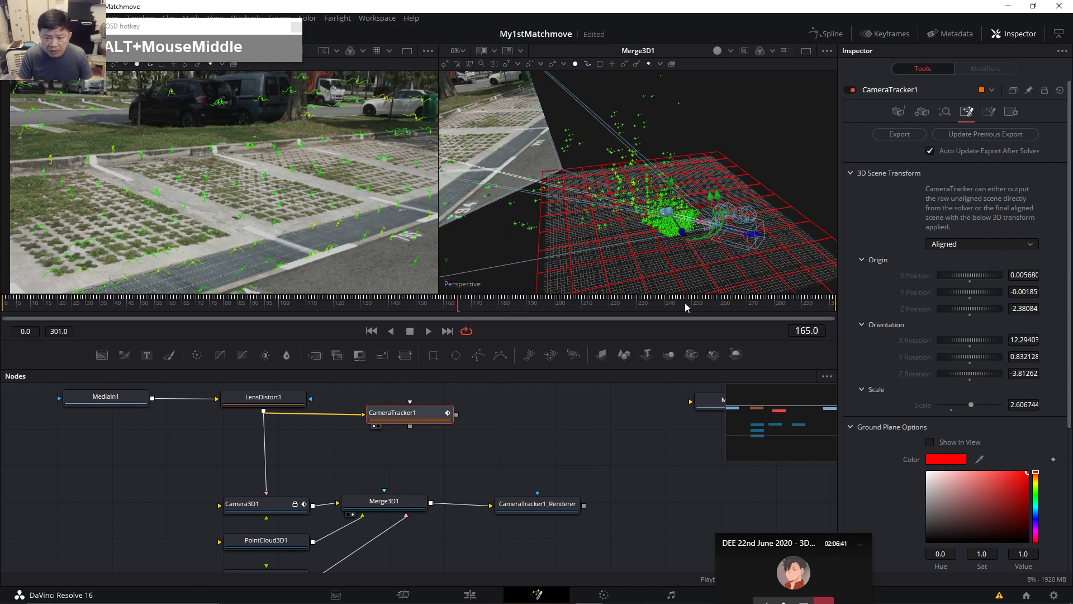
alt+middle_click(659, 276)
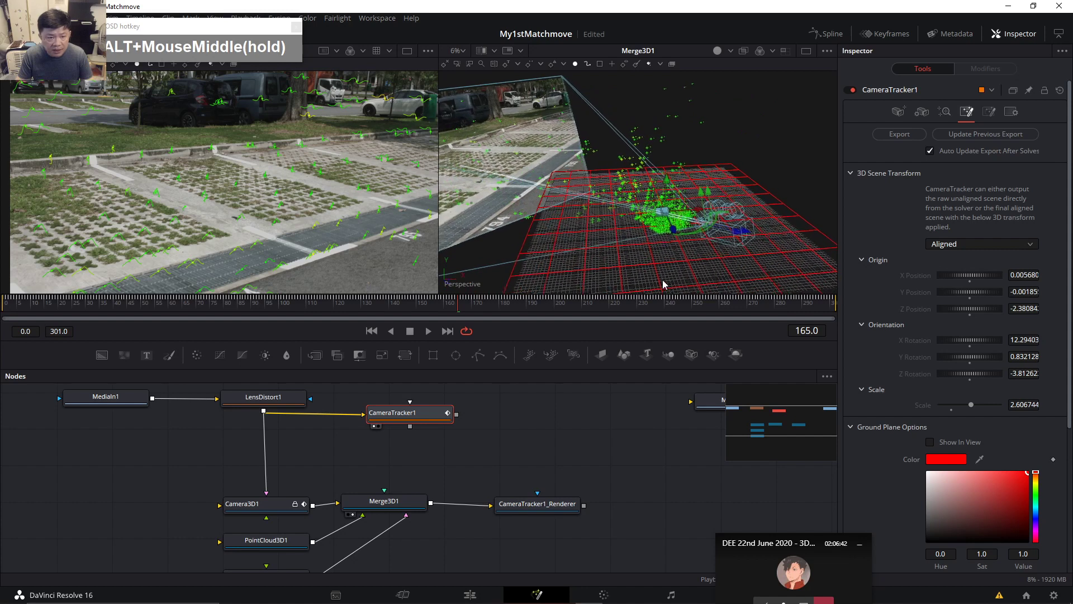
alt+middle_click(692, 278)
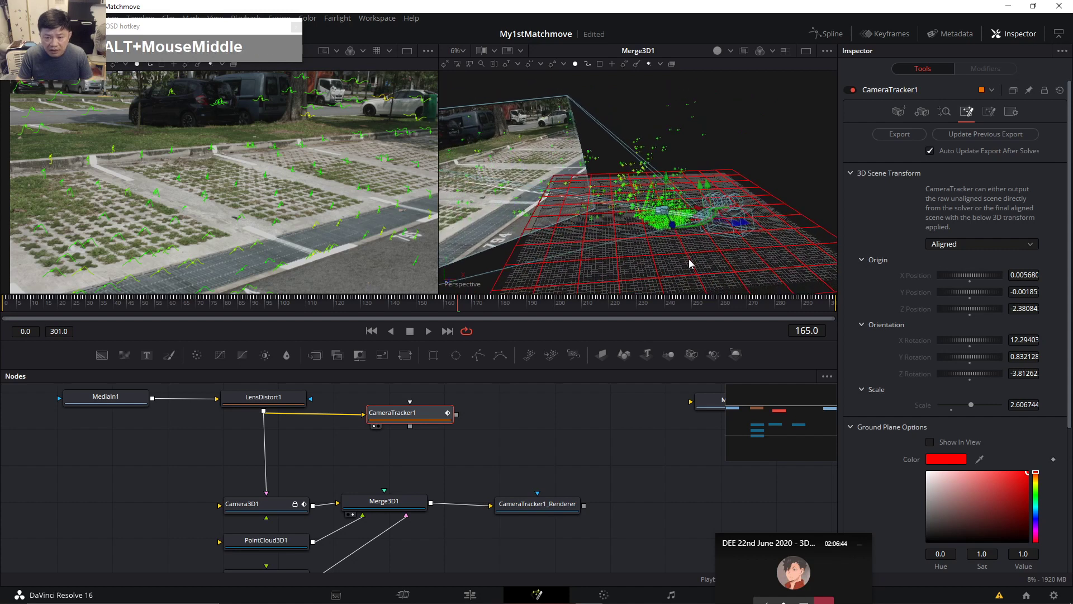
drag(360, 310, 425, 320)
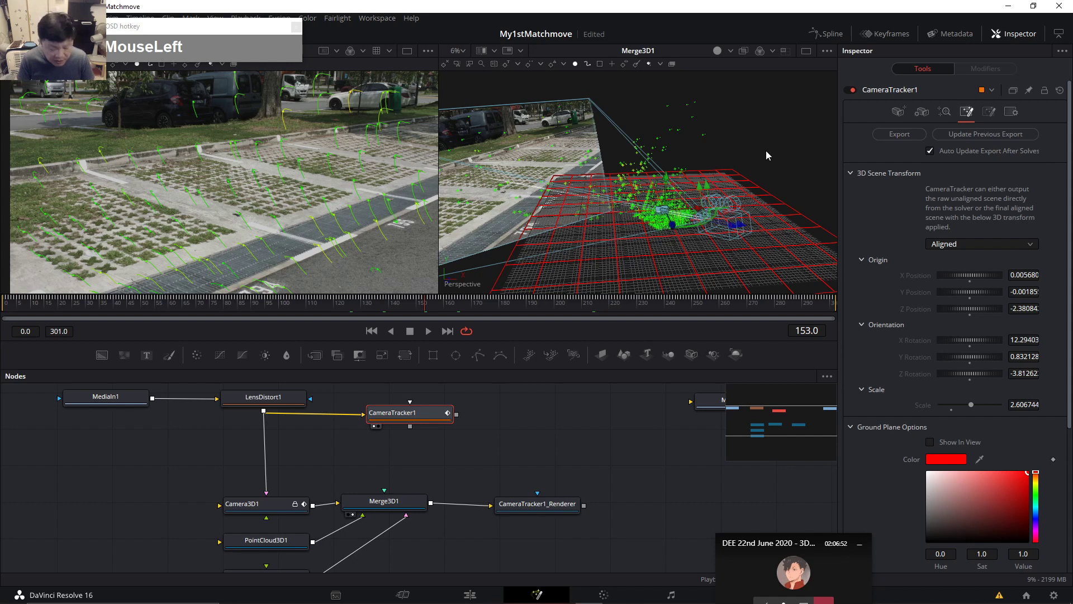
Undo back to Unaligned for comparison, then reapply Aligned and update the export.
key(ctrl+z)
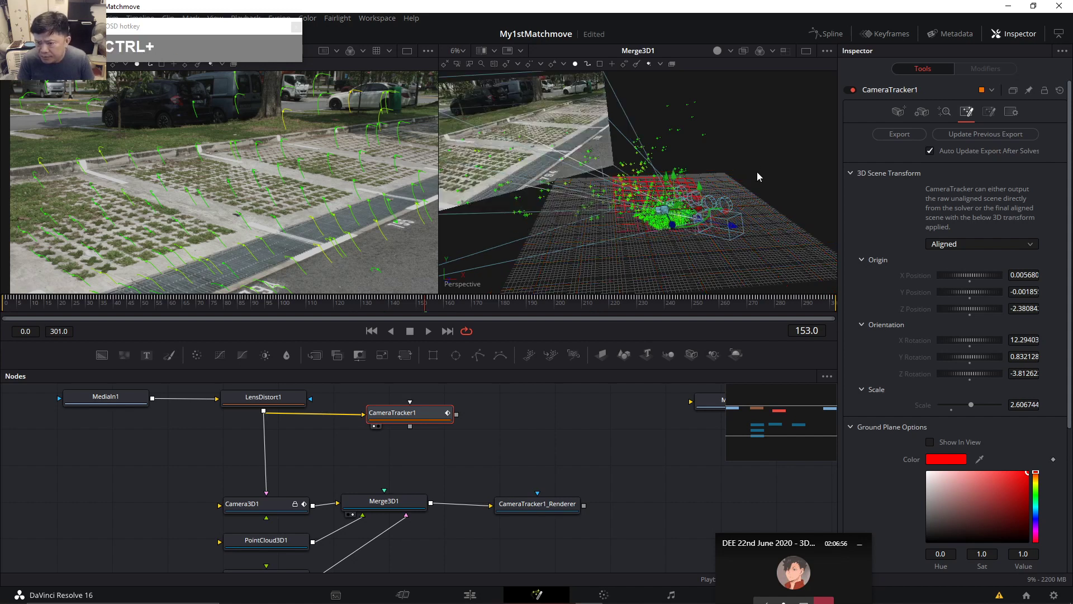
key(ctrl+z)
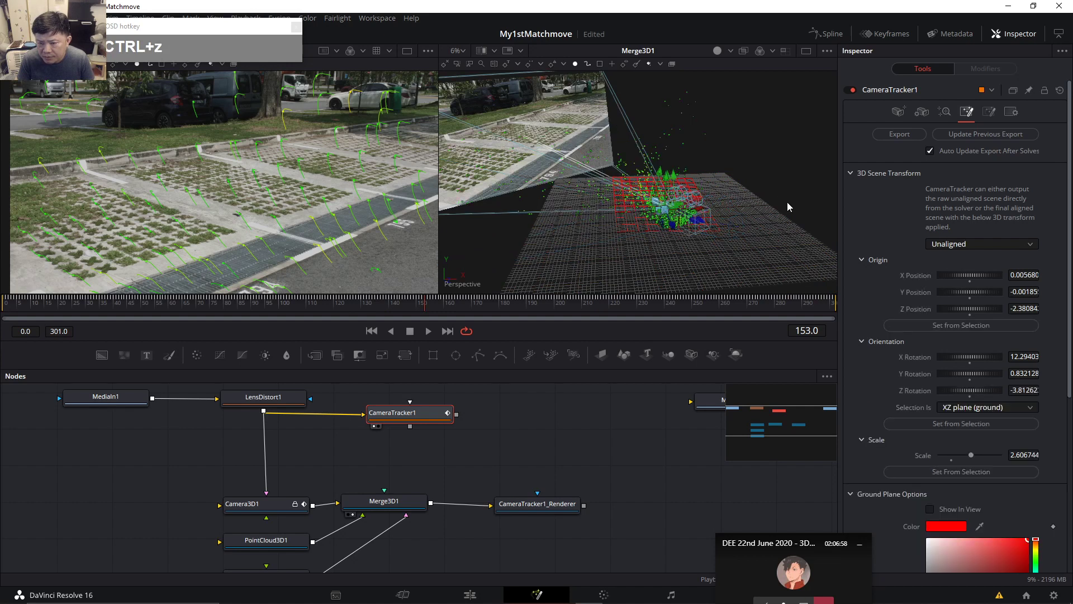
click(946, 244)
click(944, 259)
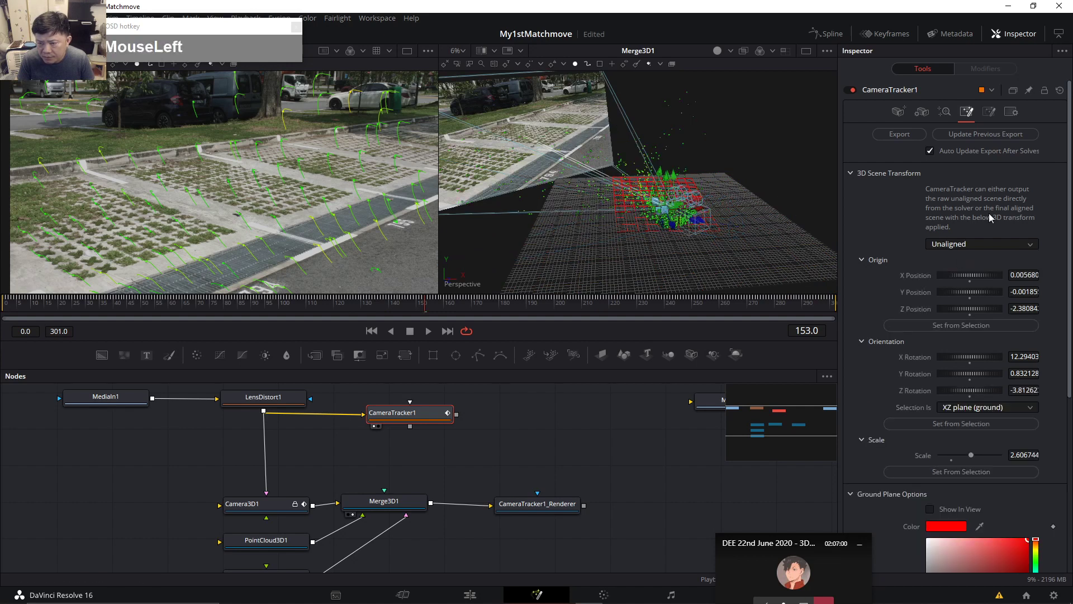
click(983, 137)
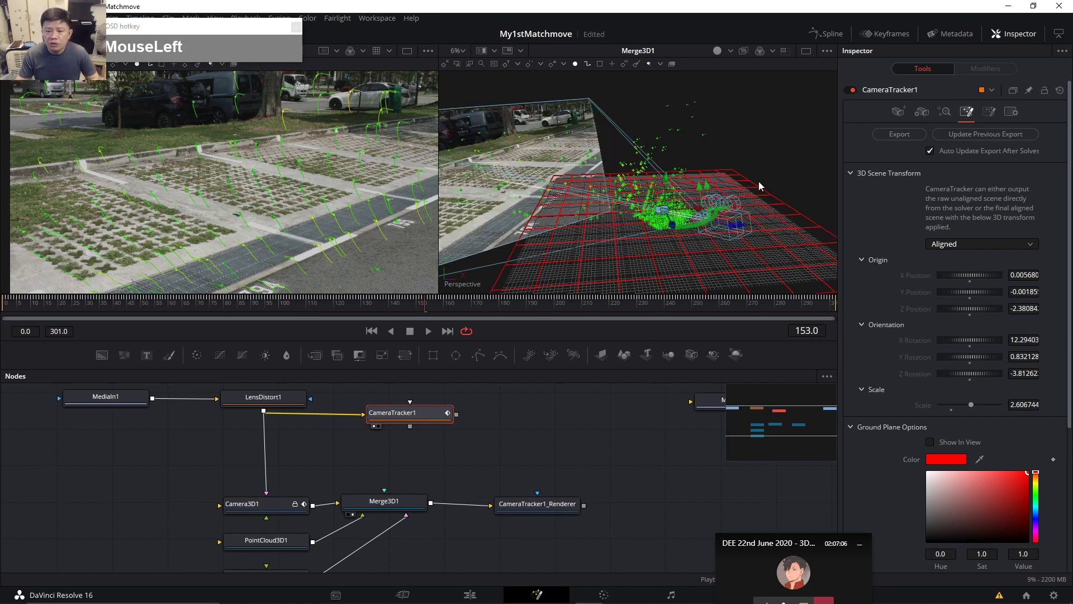
drag(565, 459, 557, 446)
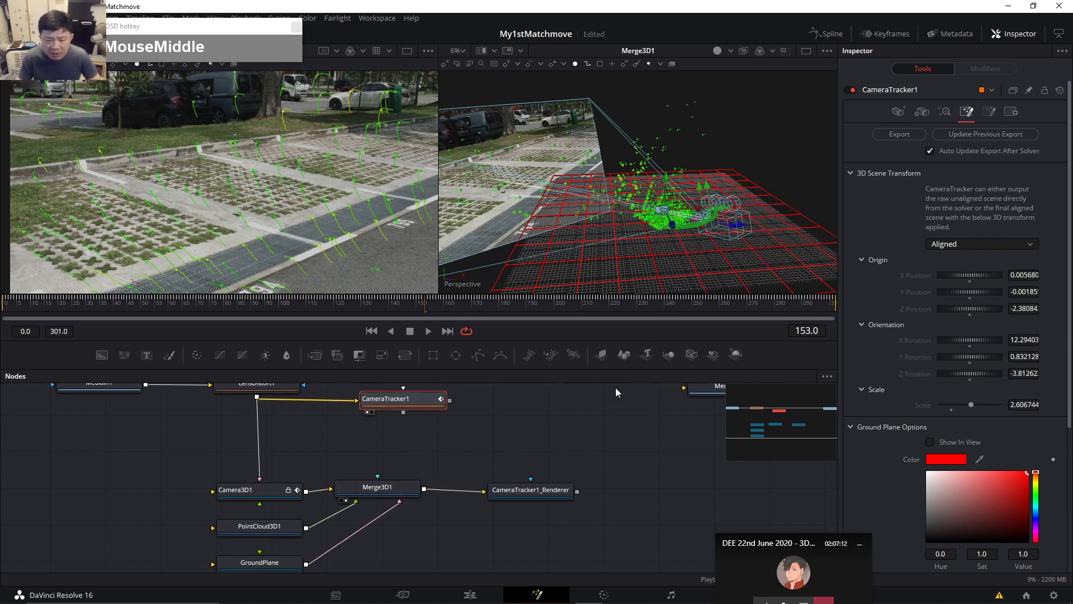
Select Merge3D1, widen the 3D Perspective viewer, and orbit the scene to a new angle.
click(383, 487)
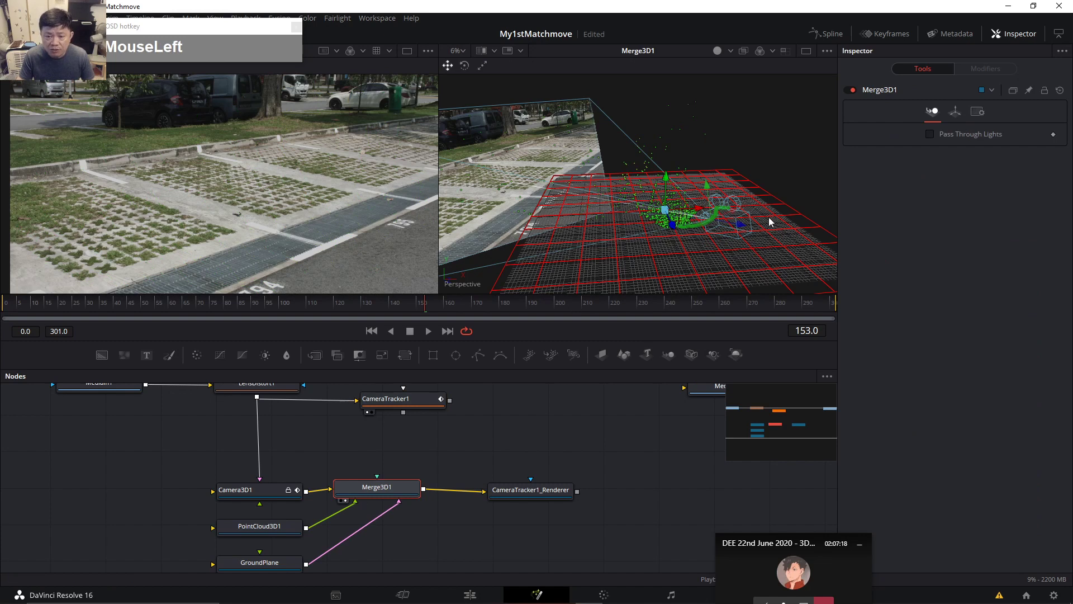
drag(439, 158, 283, 155)
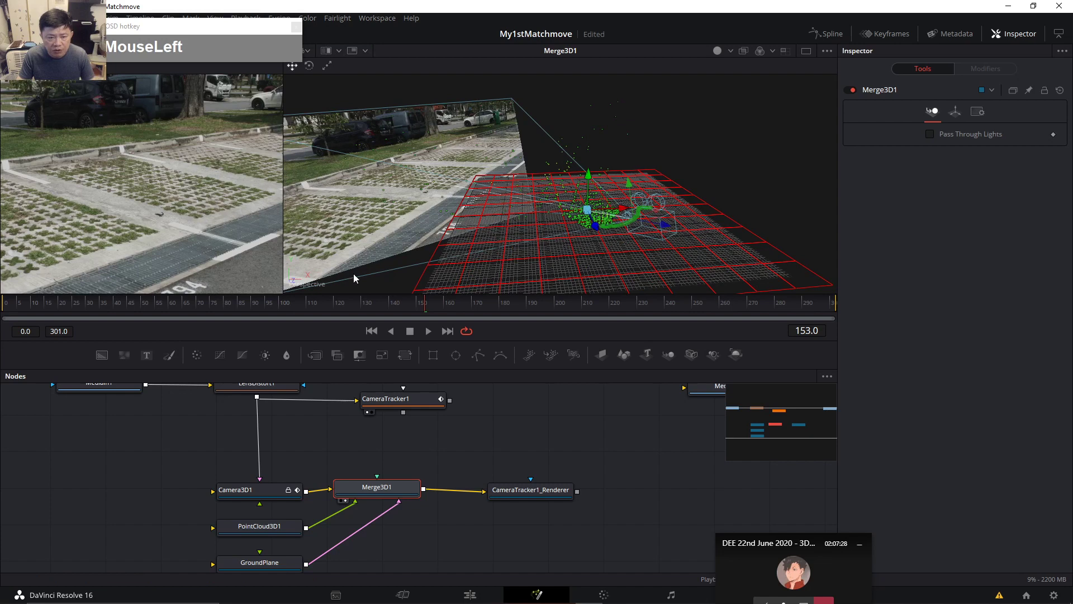
click(303, 285)
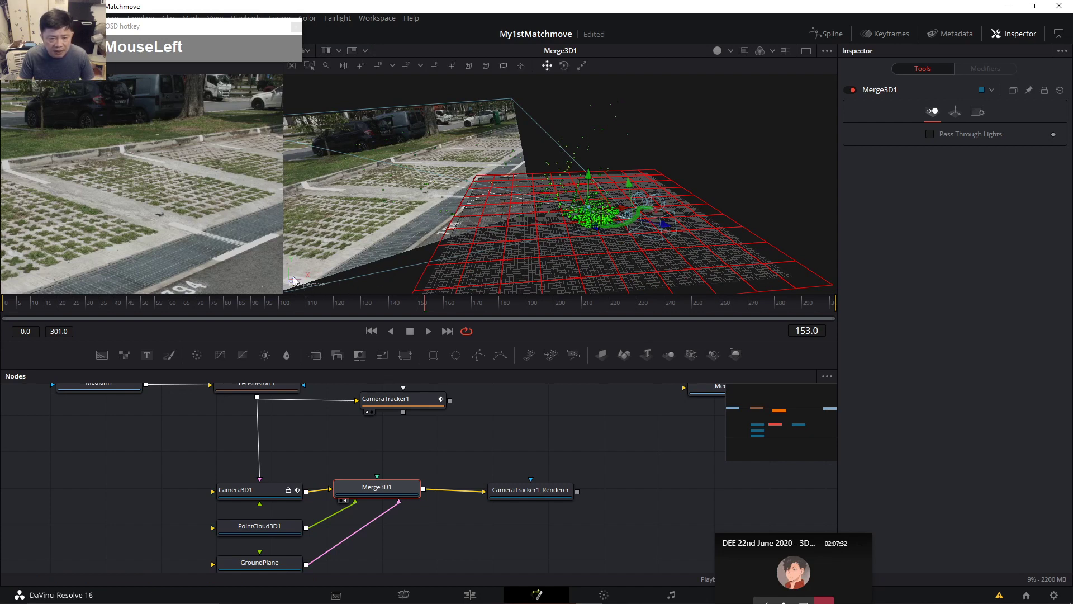
key(ctrl+1)
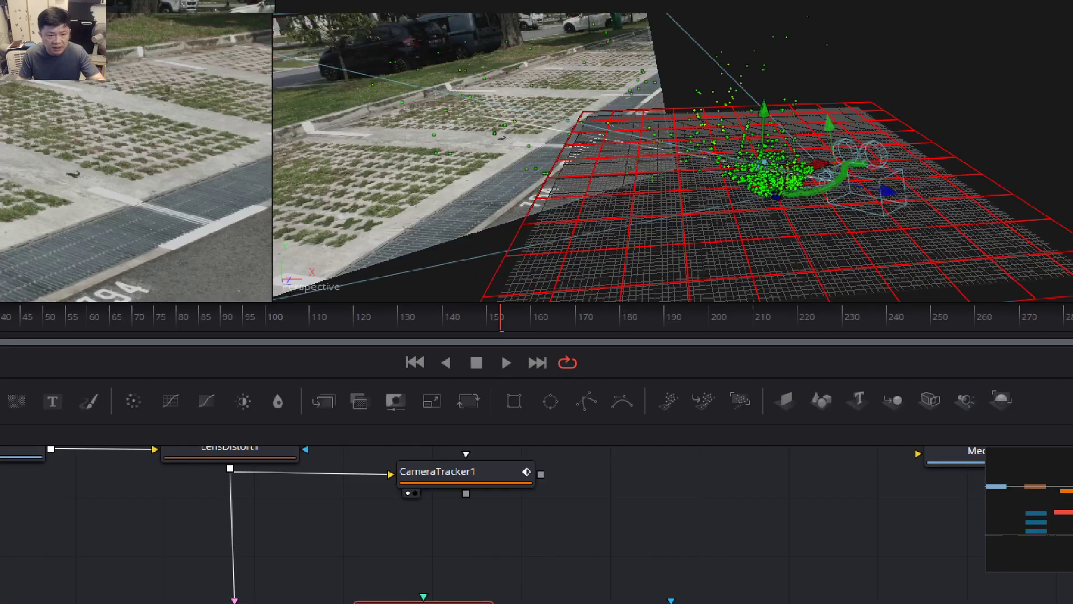
right_click(300, 281)
drag(406, 270, 477, 313)
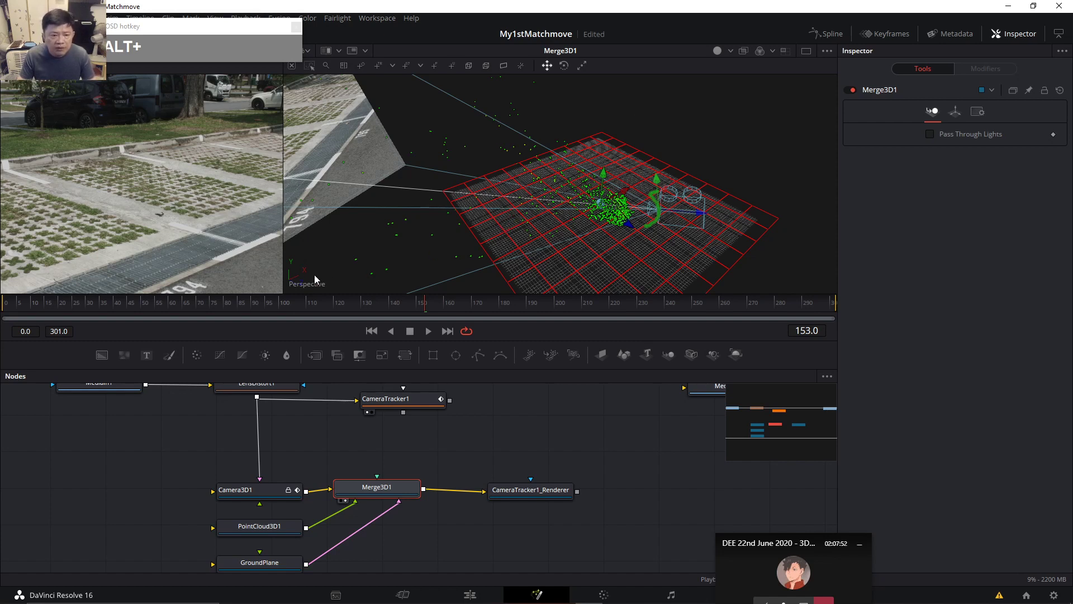
Look through Camera3D1 and check the track at frames 22, 69, 127 and 274.
right_click(292, 278)
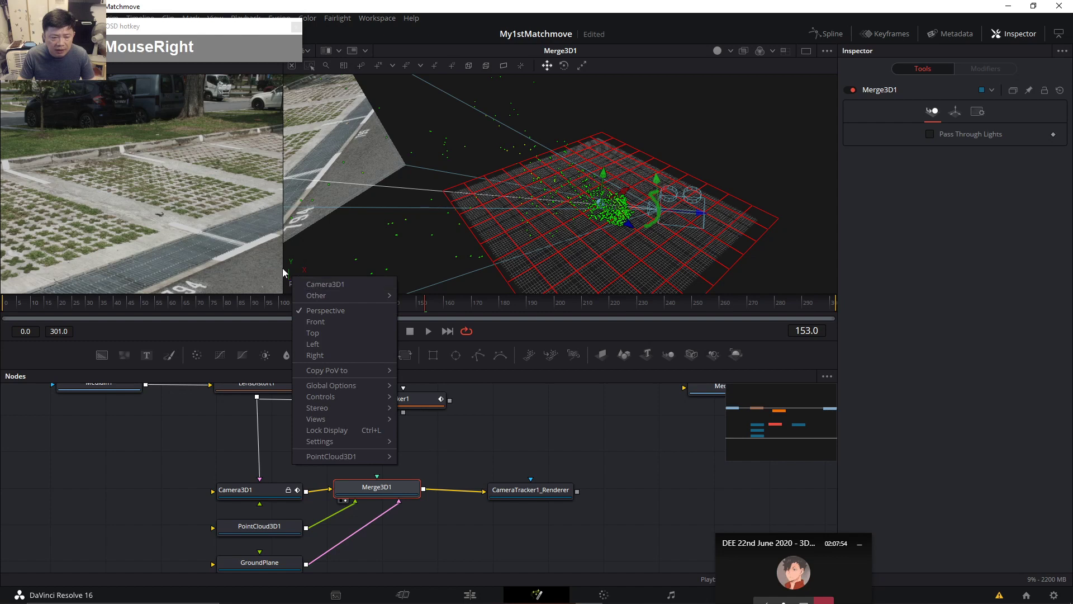
click(311, 285)
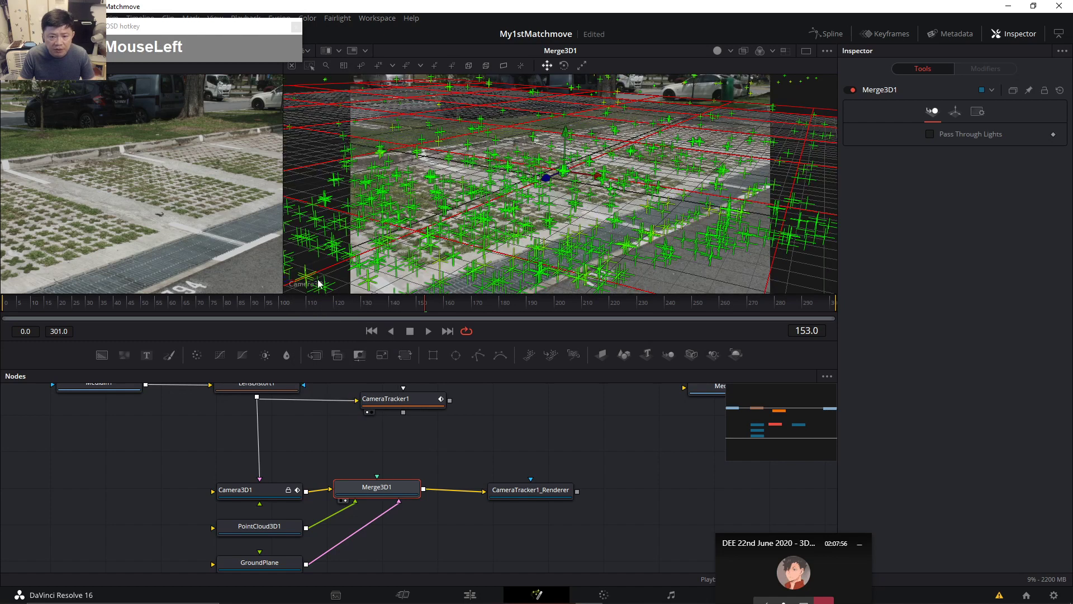
click(64, 304)
click(194, 306)
click(353, 303)
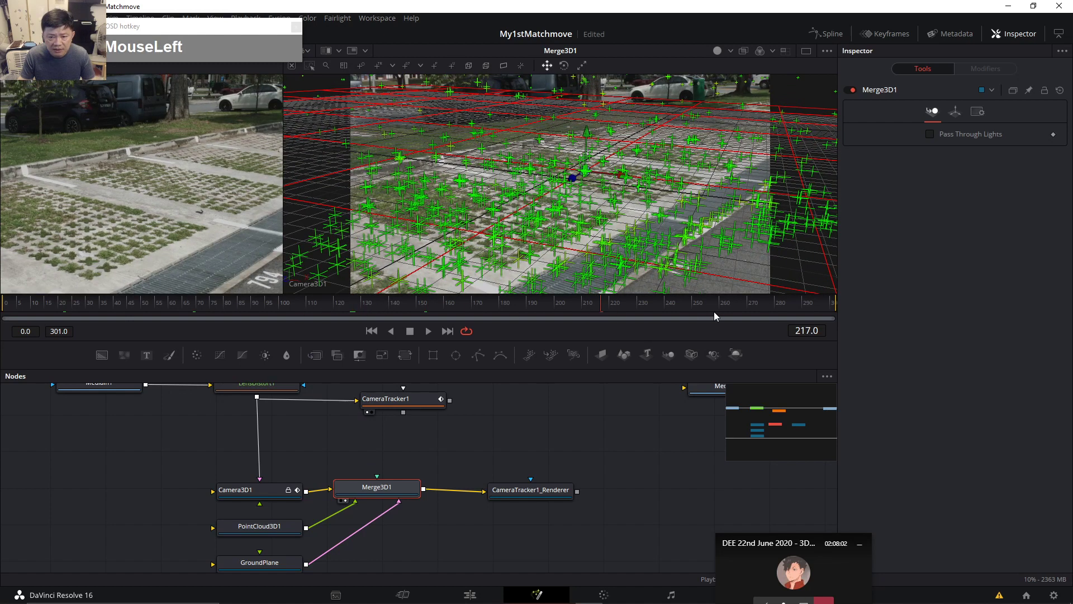
click(758, 306)
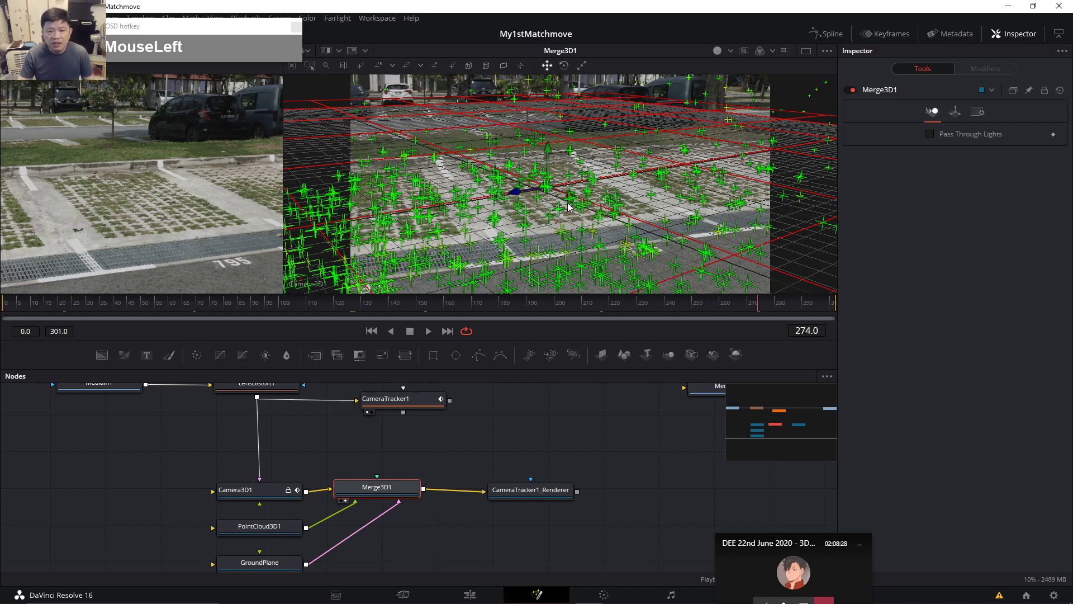
drag(465, 458, 448, 448)
Open GroundPlane's Transform settings, try a Y rotation, then undo it back to 0.
click(256, 550)
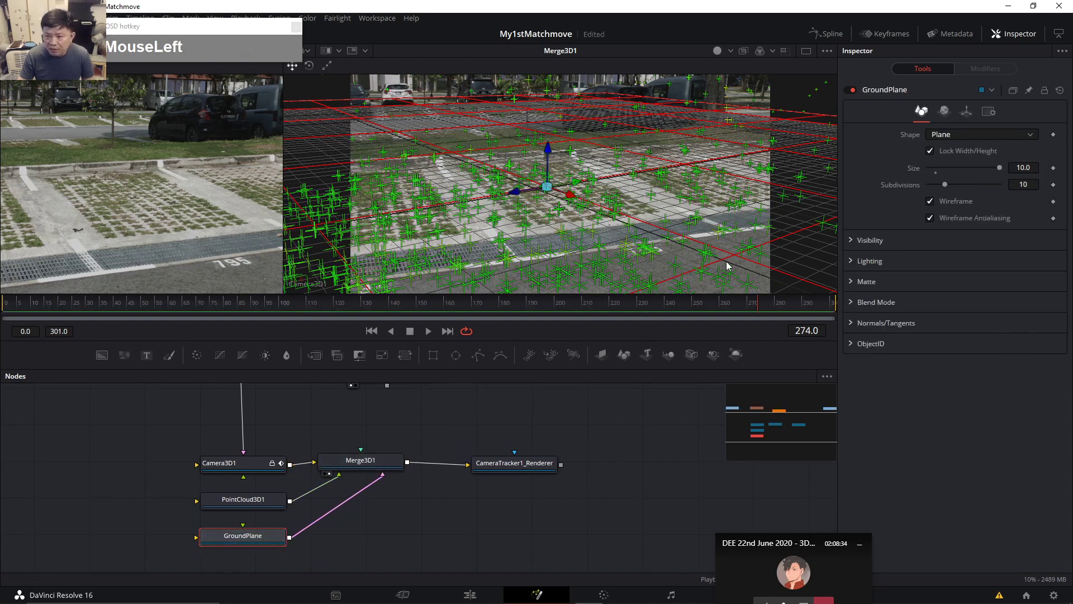
click(966, 112)
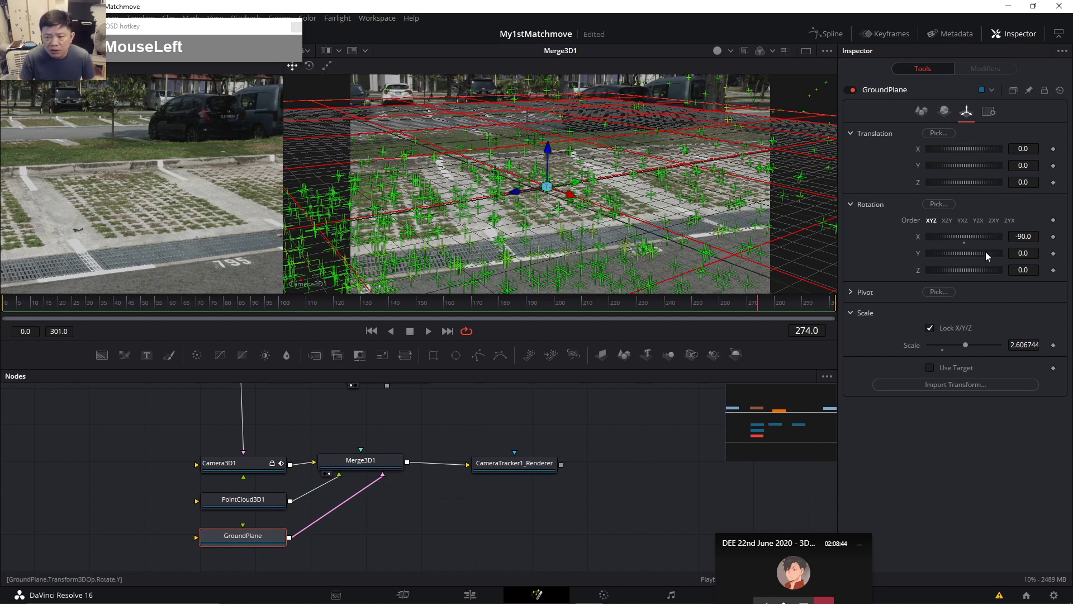
drag(976, 255, 969, 254)
drag(972, 255, 921, 255)
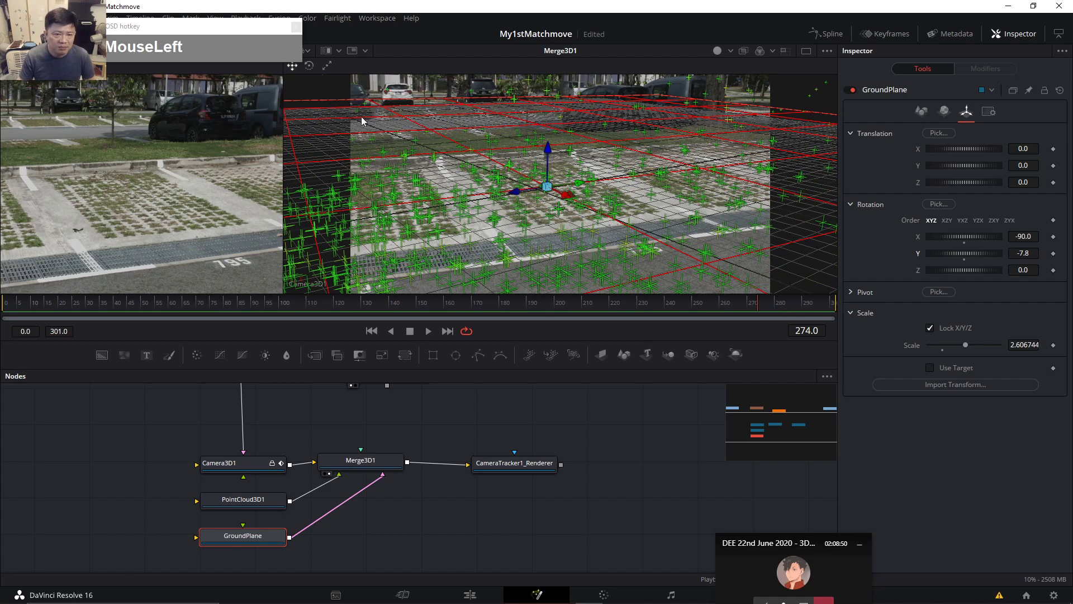
key(ctrl+z)
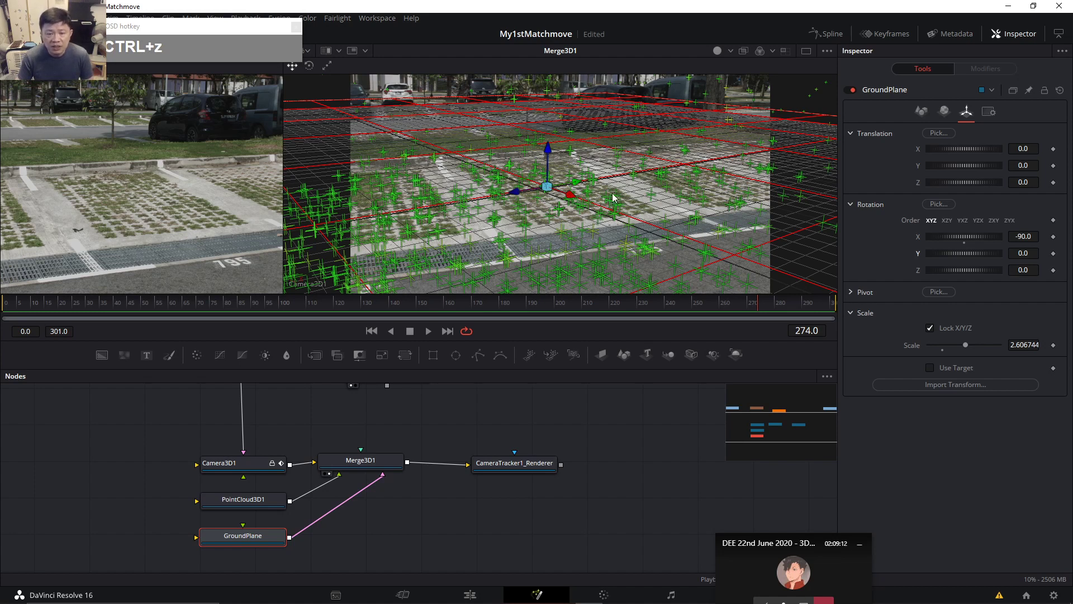
drag(576, 417, 566, 461)
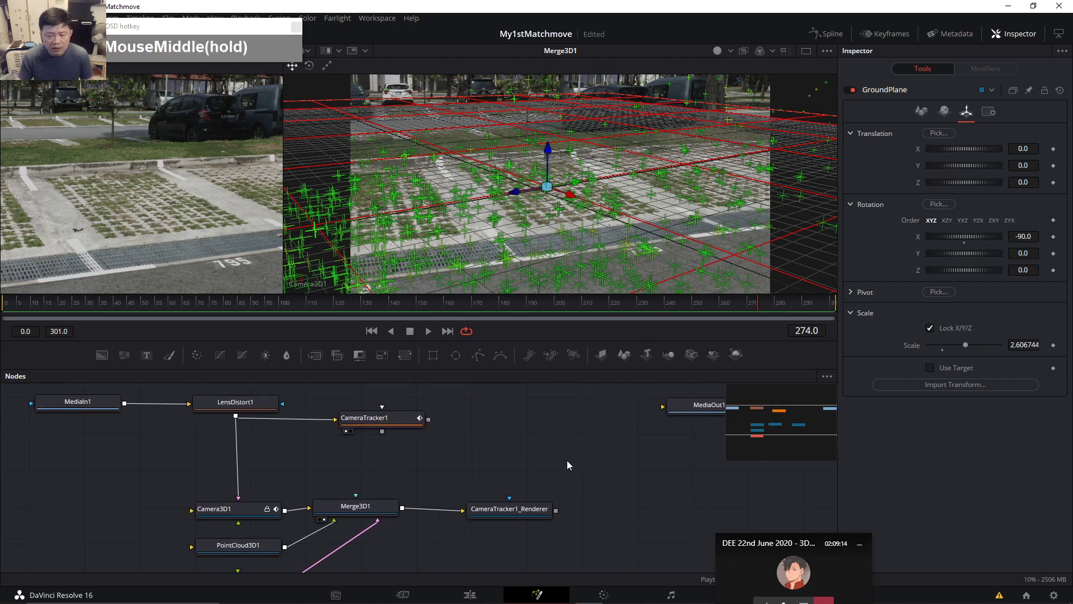
Shrink CameraTracker1's locator size toward 0 in its display options.
click(390, 425)
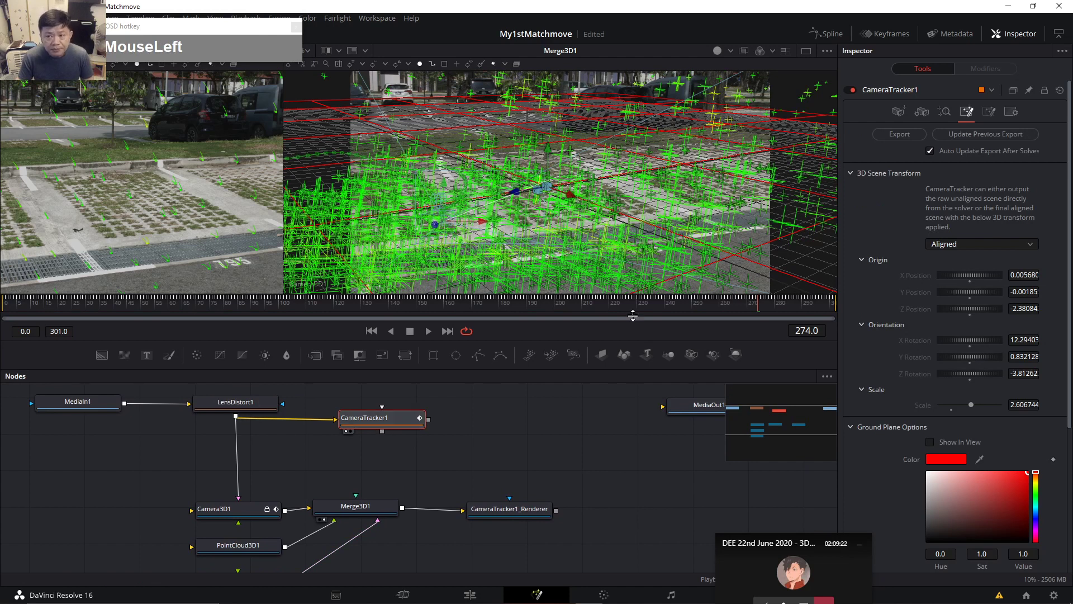
click(989, 112)
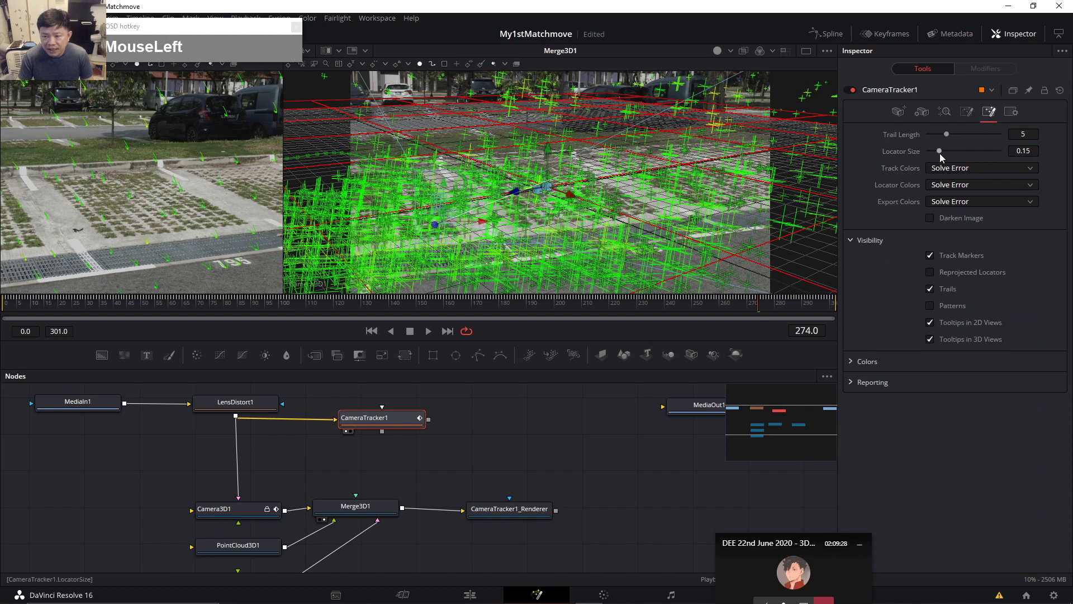
drag(940, 153, 928, 153)
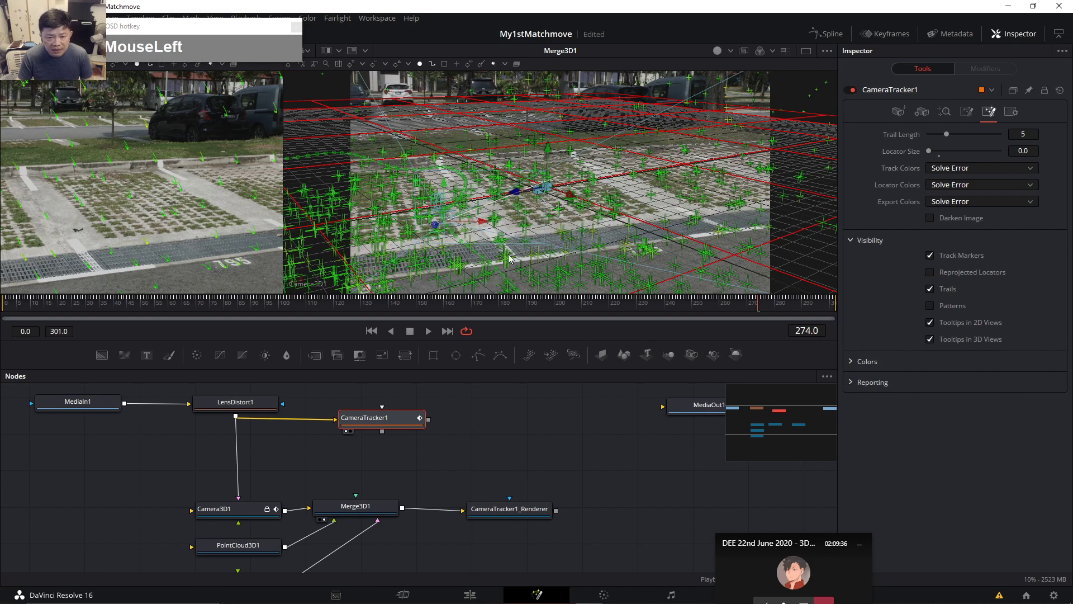
mouse_move(598, 214)
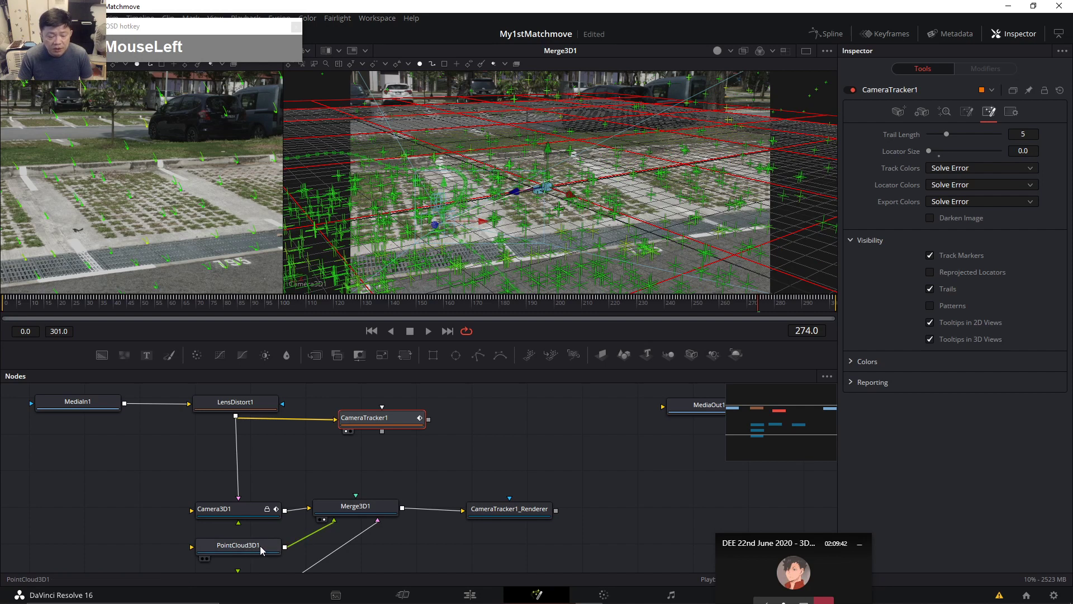
Lower PointCloud3D1's cross size to 0.024.
drag(389, 467, 387, 450)
click(243, 534)
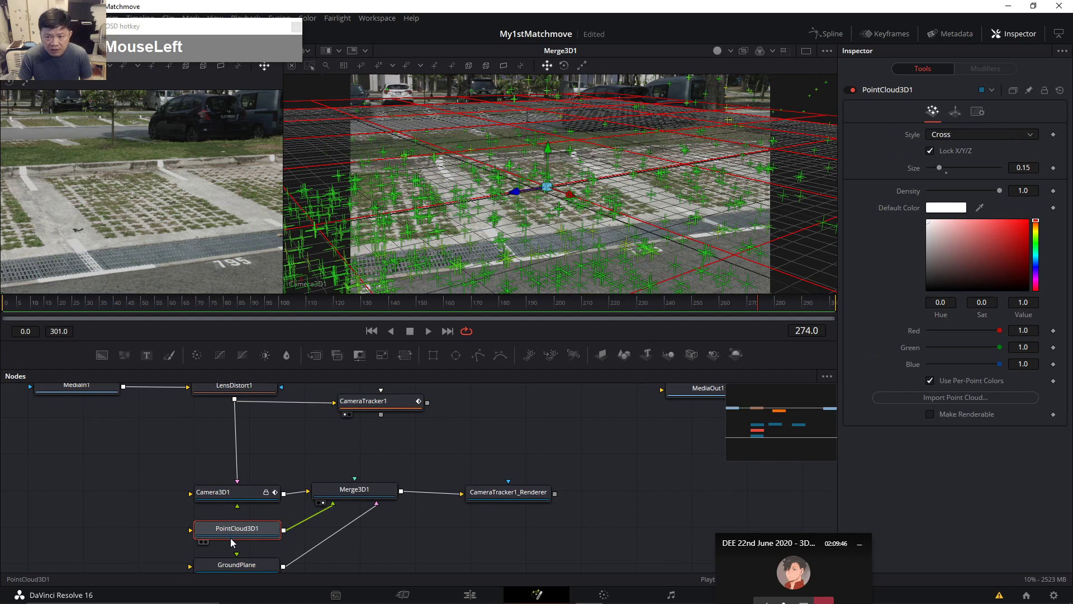
drag(941, 166, 932, 168)
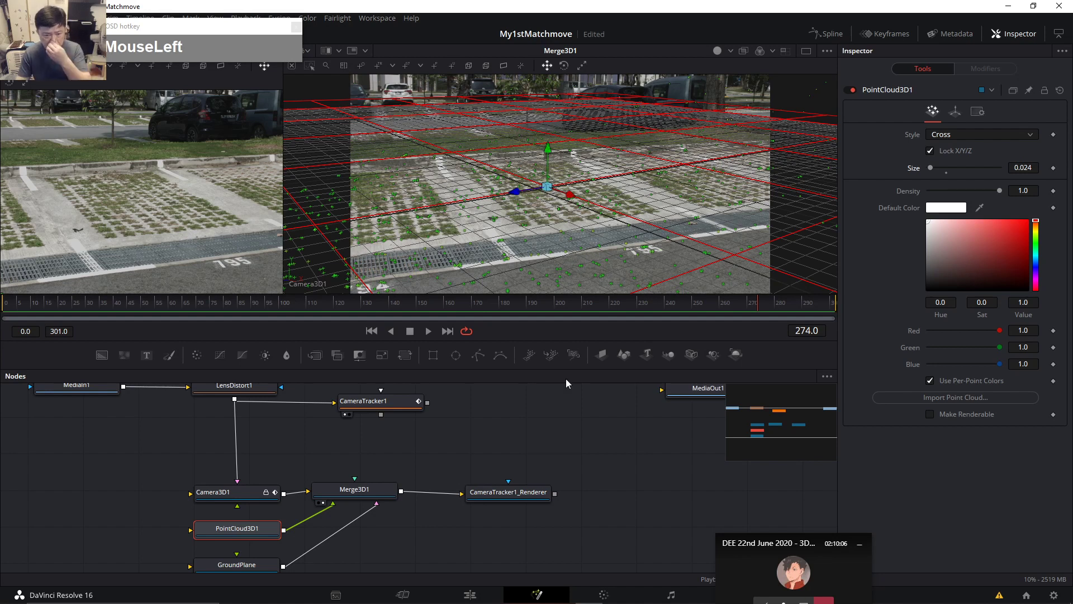
click(390, 405)
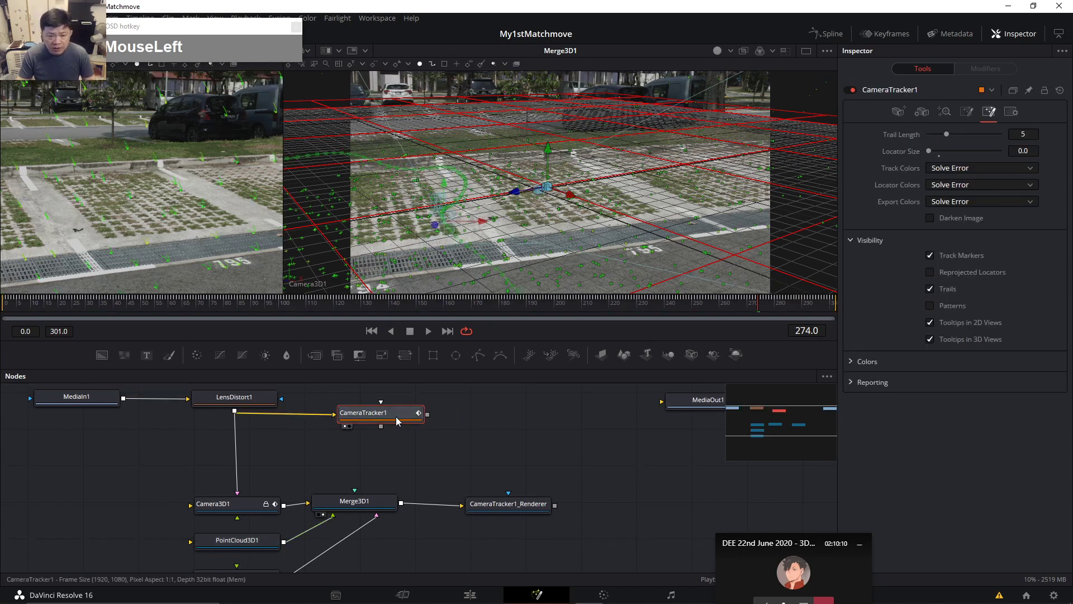
Set the tracker's ground plane size to 2.0 and update the previous export.
click(969, 114)
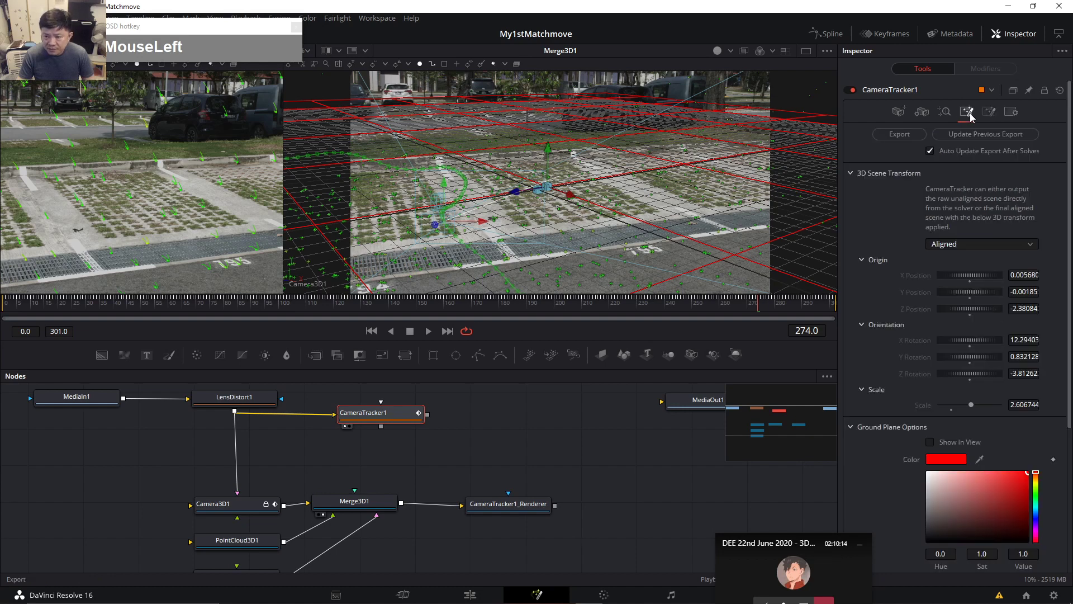
scroll(995, 219, down, 3)
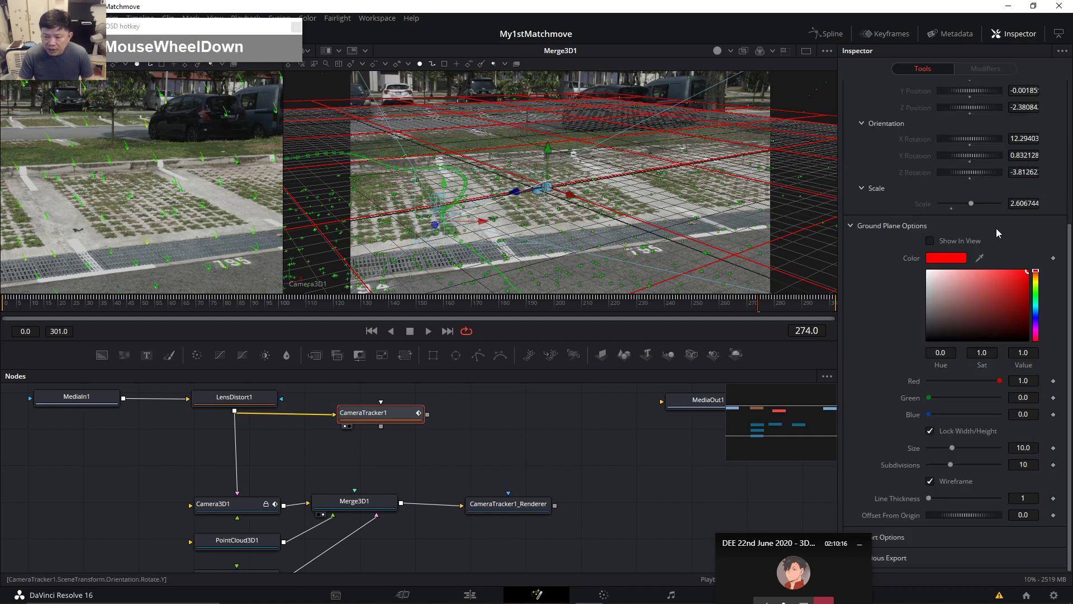
scroll(952, 450, down, 8)
drag(1026, 445, 1030, 452)
click(1030, 452)
text(2)
key(Tab)
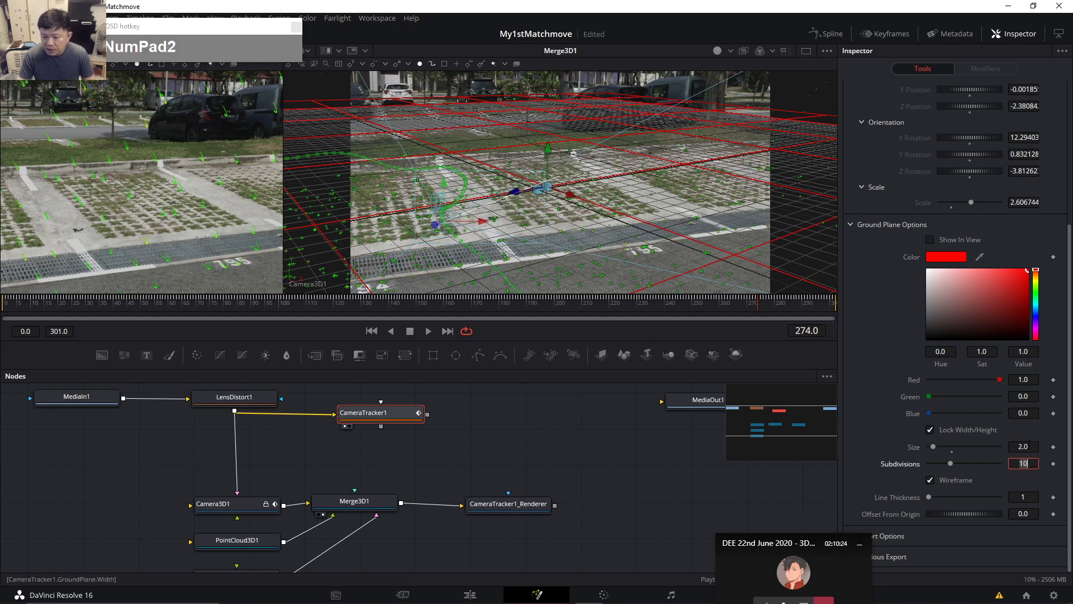
scroll(986, 433, up, 4)
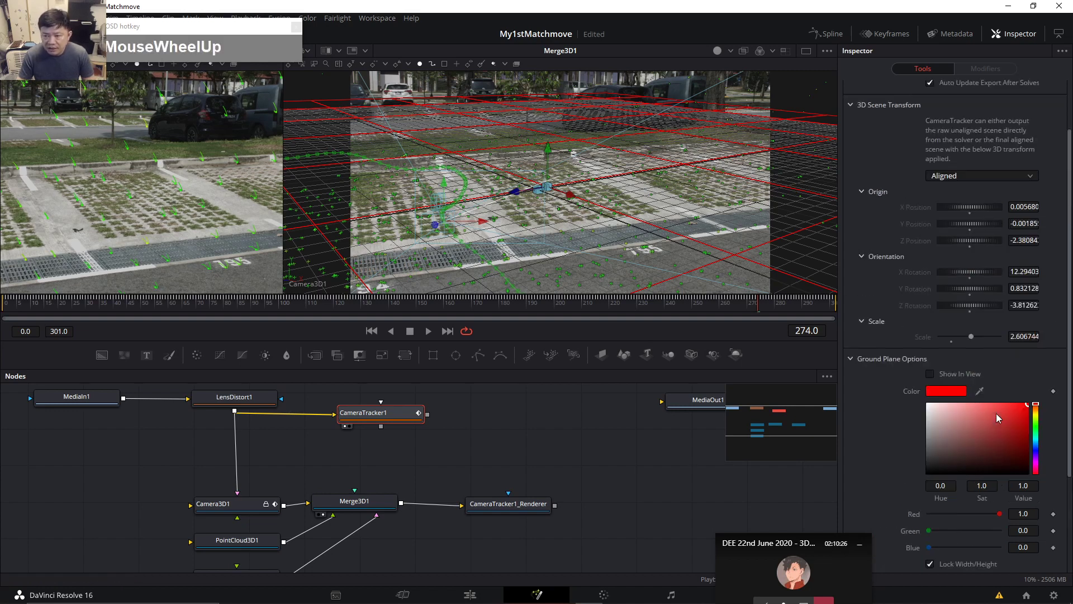
scroll(996, 413, up, 2)
click(996, 135)
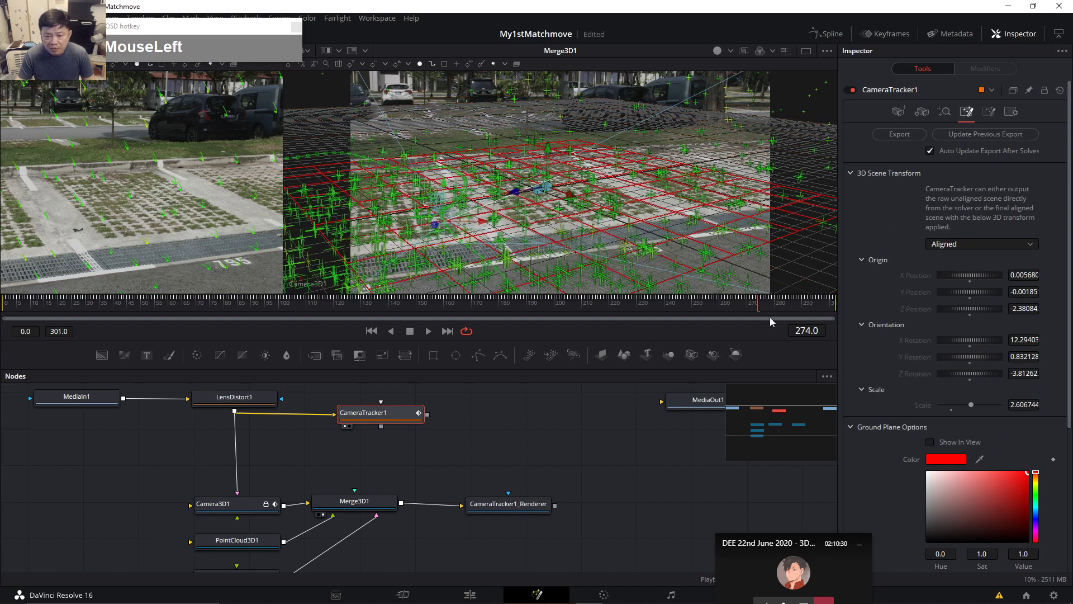
Turn off point cloud export in the tracker's export options and re-export the scene.
scroll(1021, 471, down, 6)
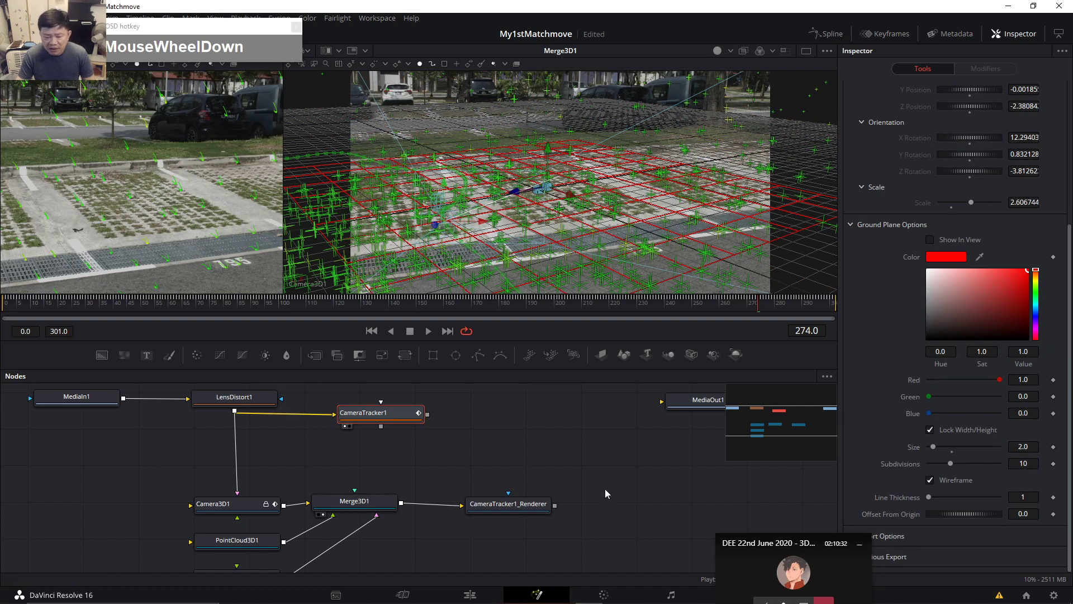
drag(818, 536, 728, 527)
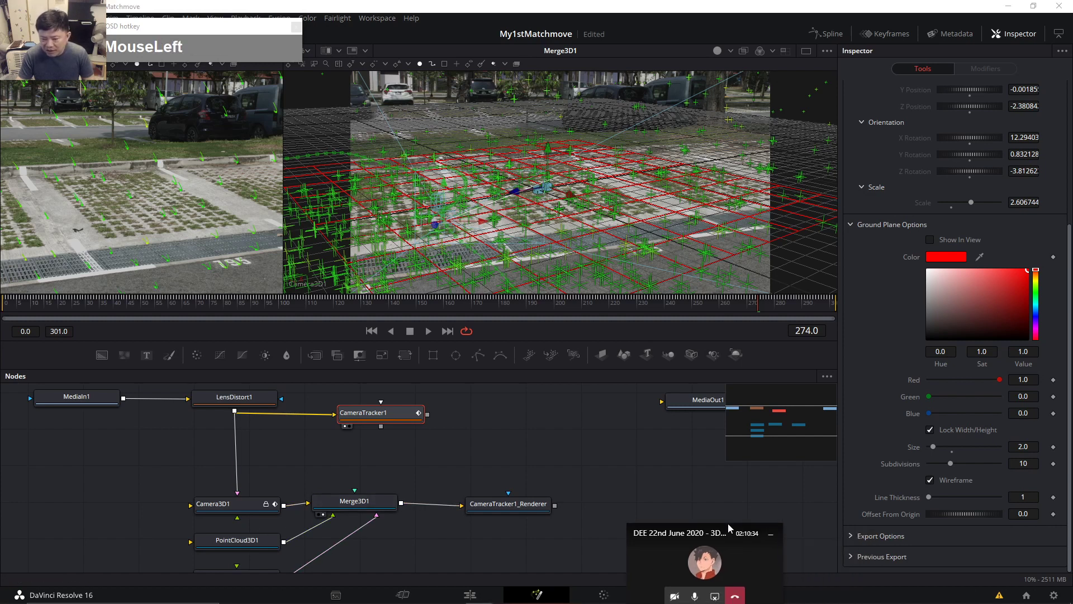
click(854, 537)
scroll(894, 503, down, 3)
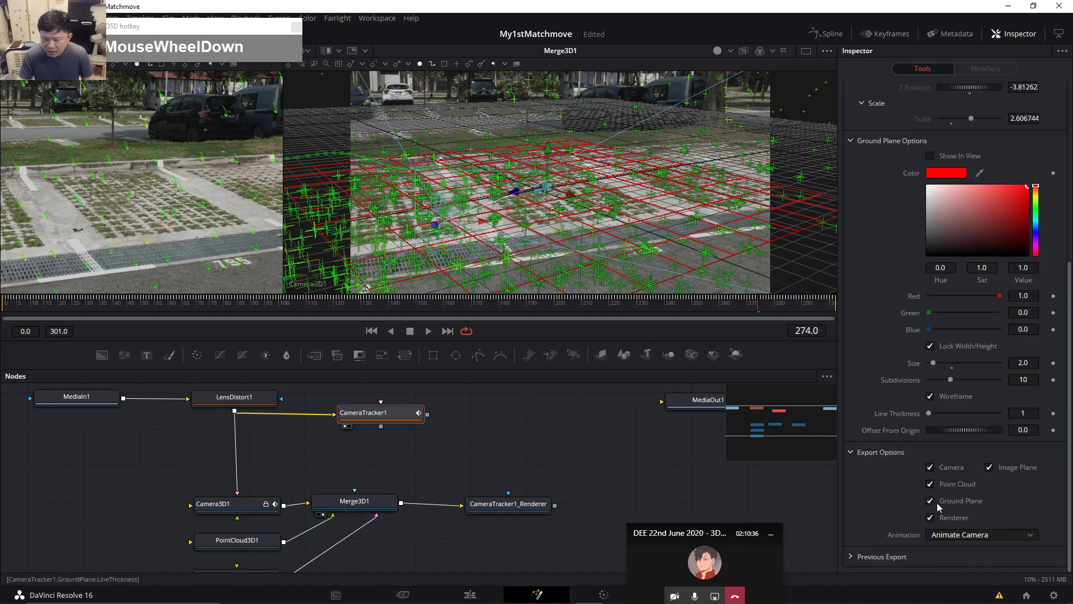
click(930, 484)
click(930, 484)
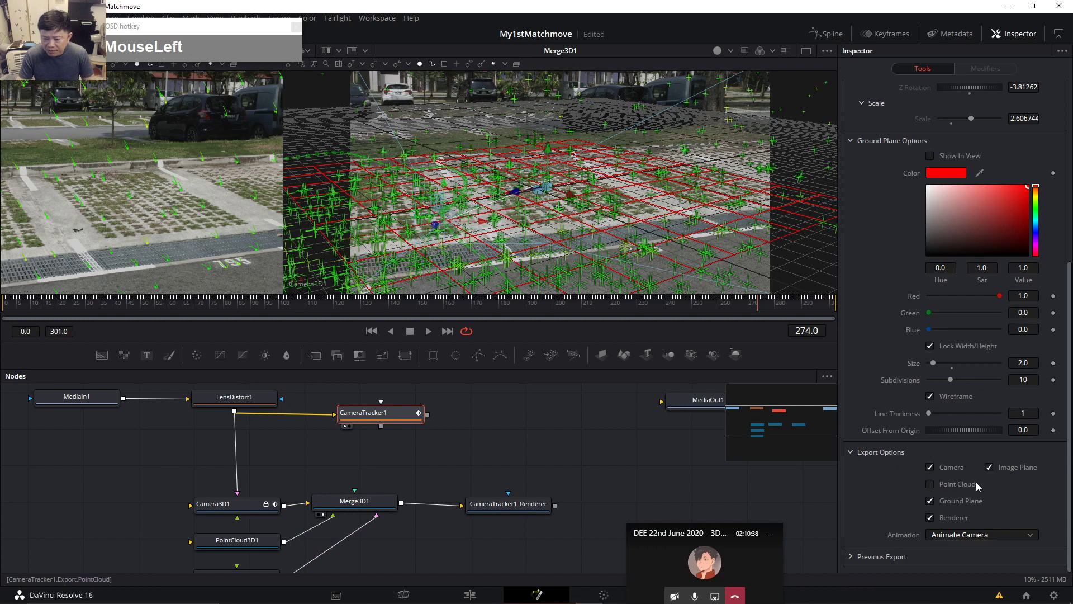
scroll(1017, 491, up, 5)
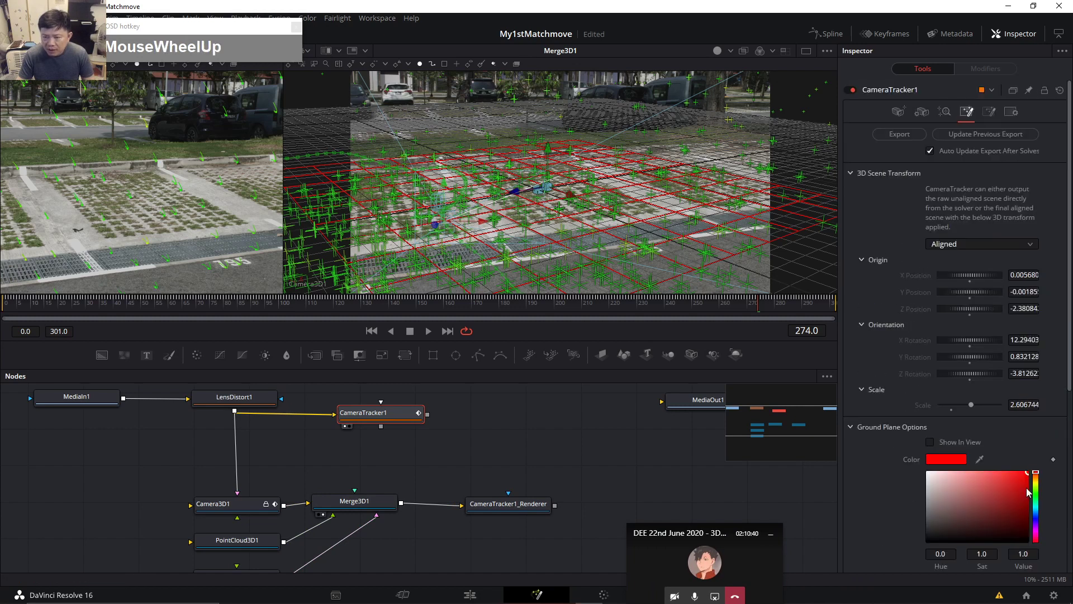
click(994, 137)
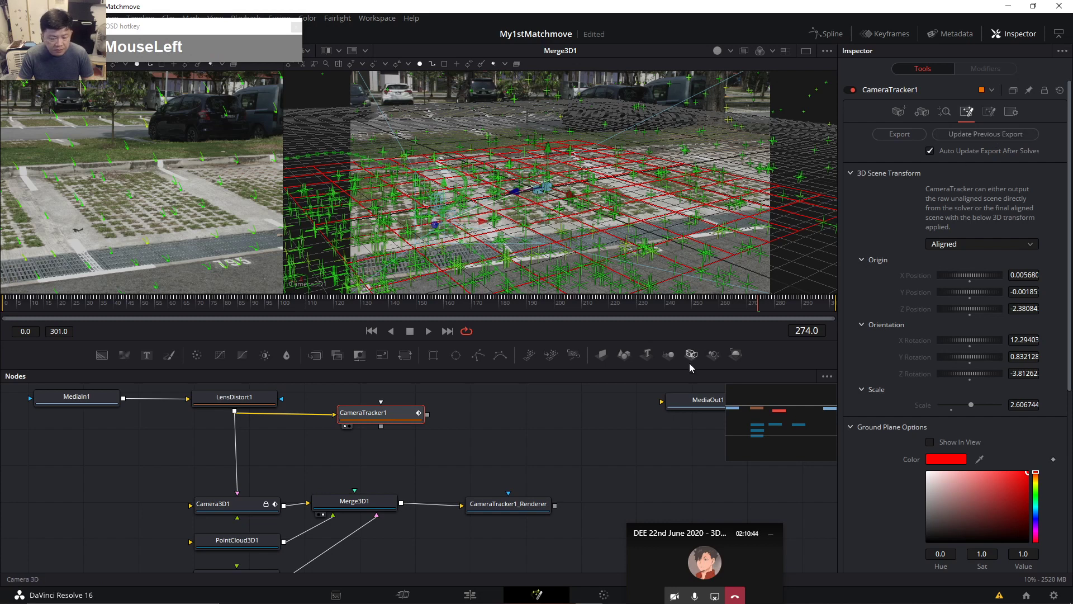
Delete the PointCloud3D1 node from the node graph.
drag(429, 496, 425, 476)
click(261, 523)
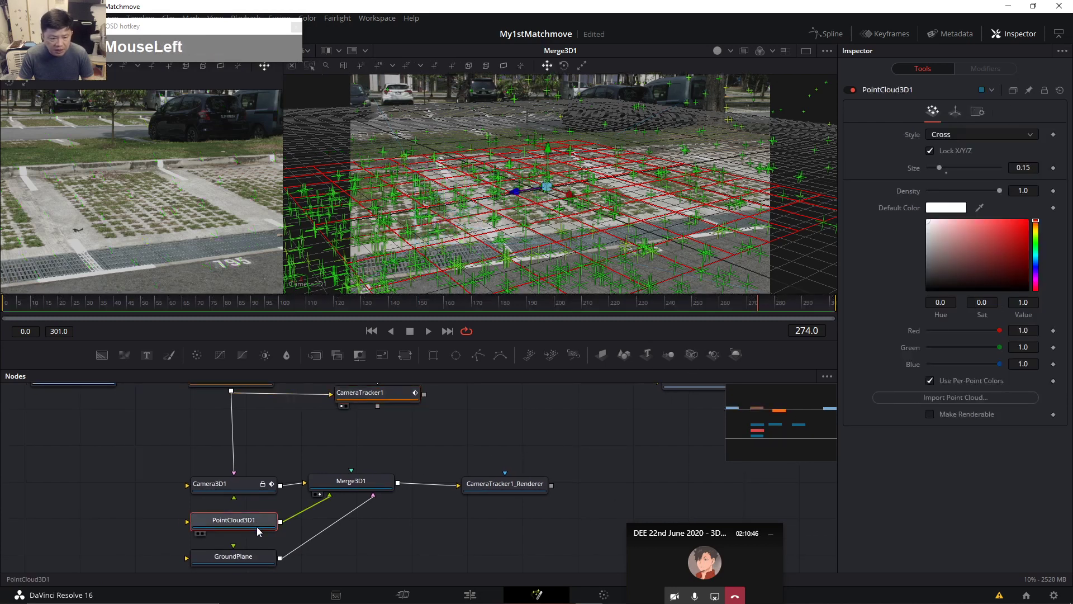
key(Delete)
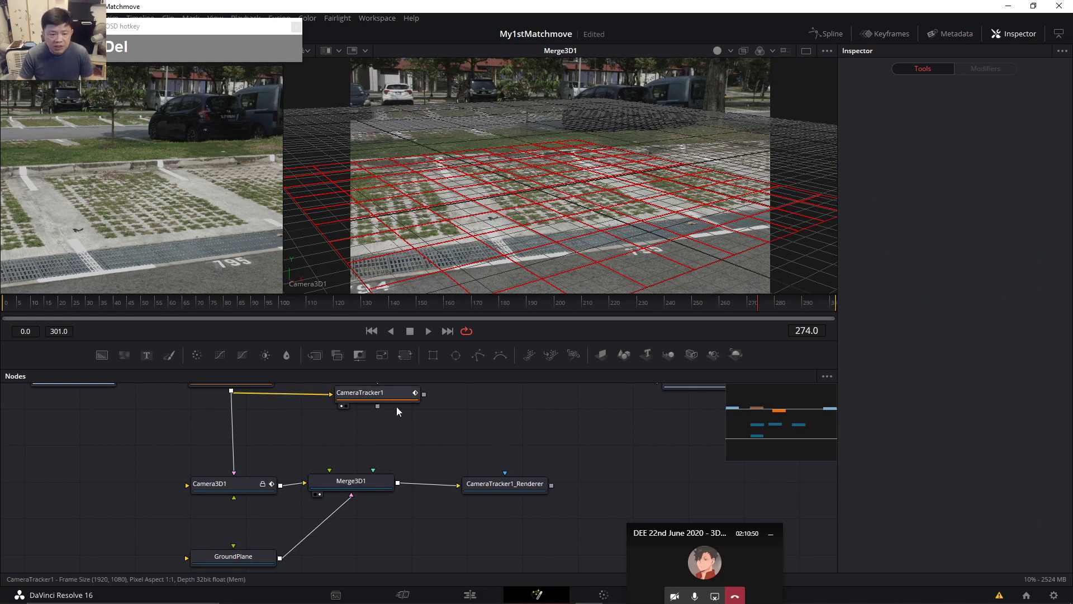
Review CameraTracker1's Ground Plane Options and confirm the scene transform stays Aligned.
click(381, 408)
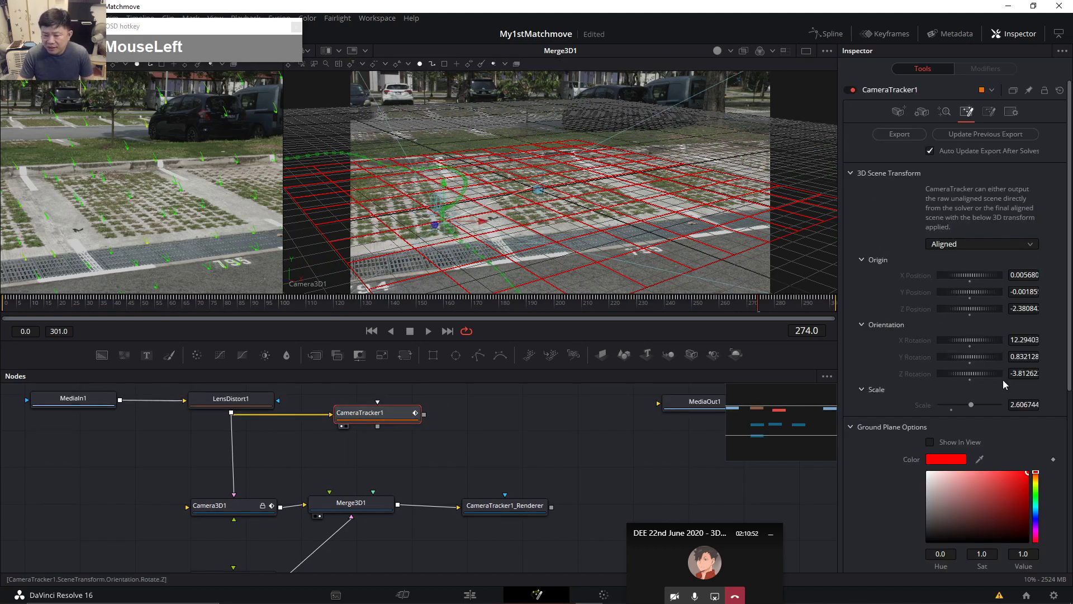
scroll(1003, 381, down, 5)
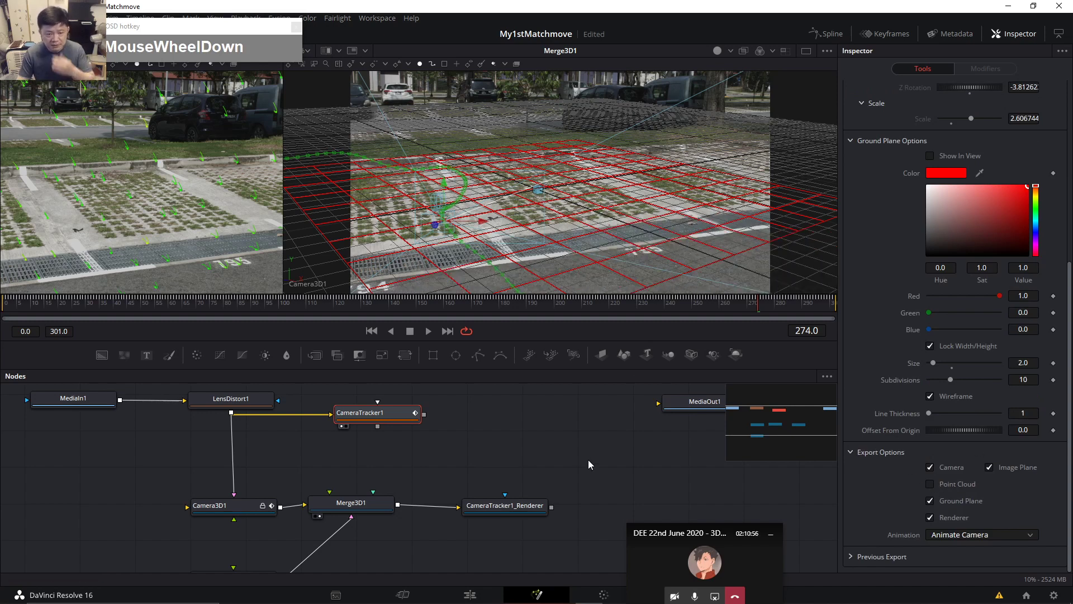
click(367, 416)
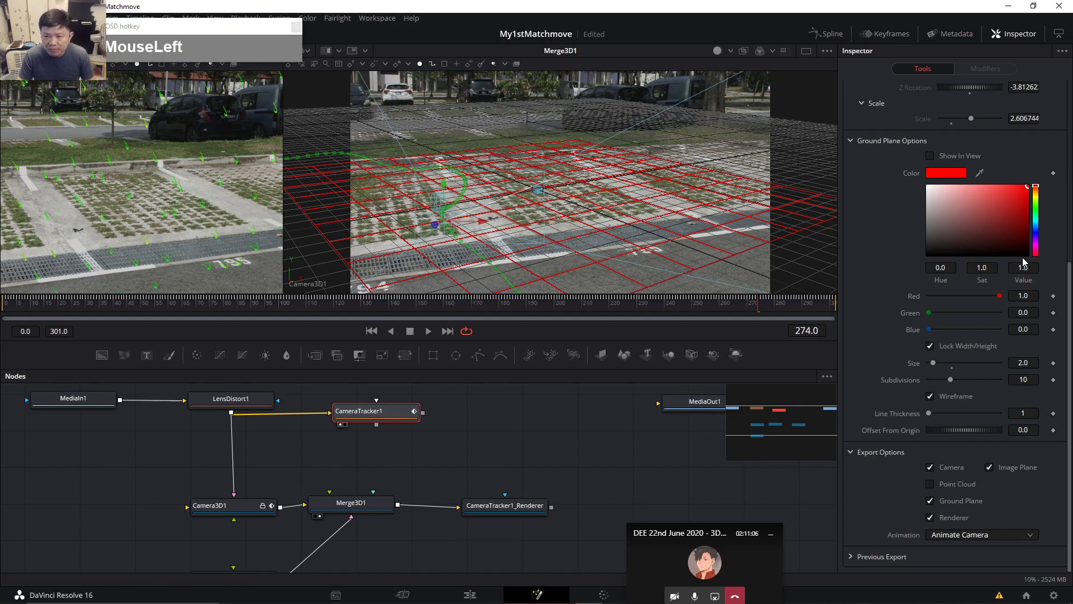
scroll(1022, 261, up, 5)
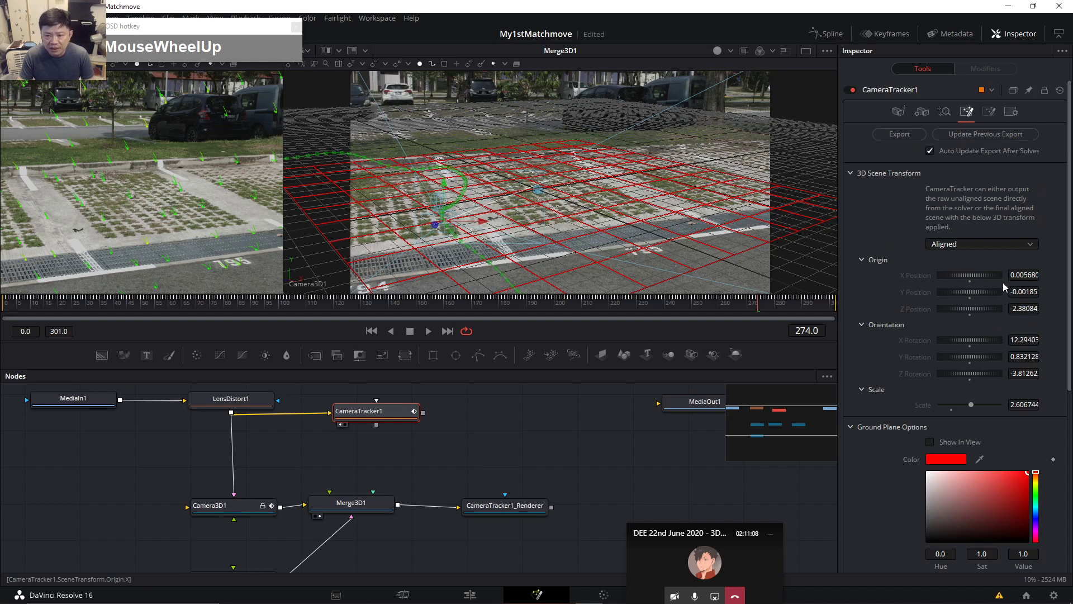
click(998, 246)
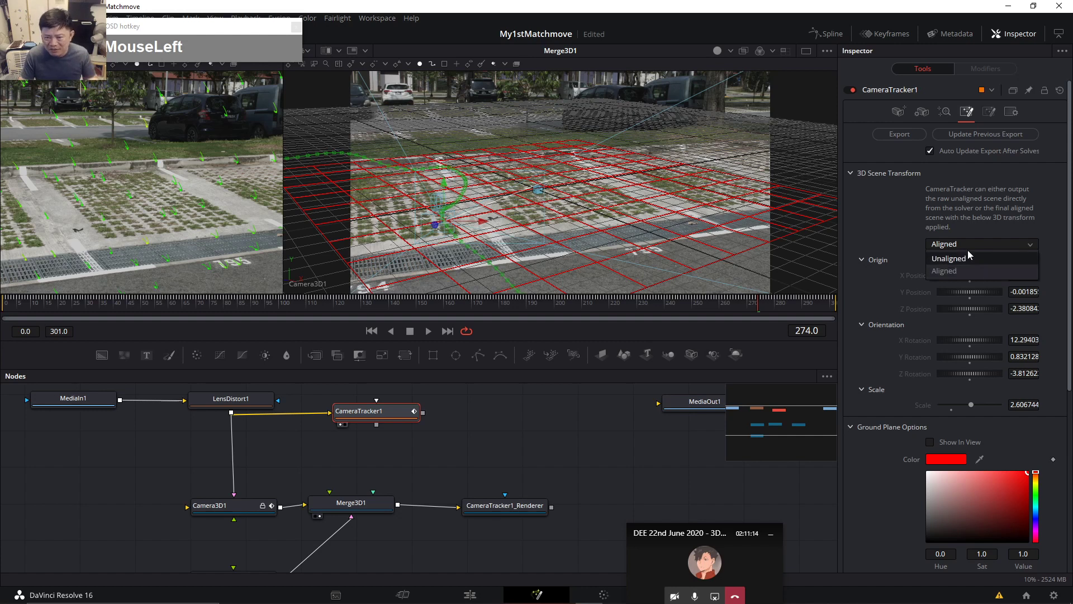
click(913, 242)
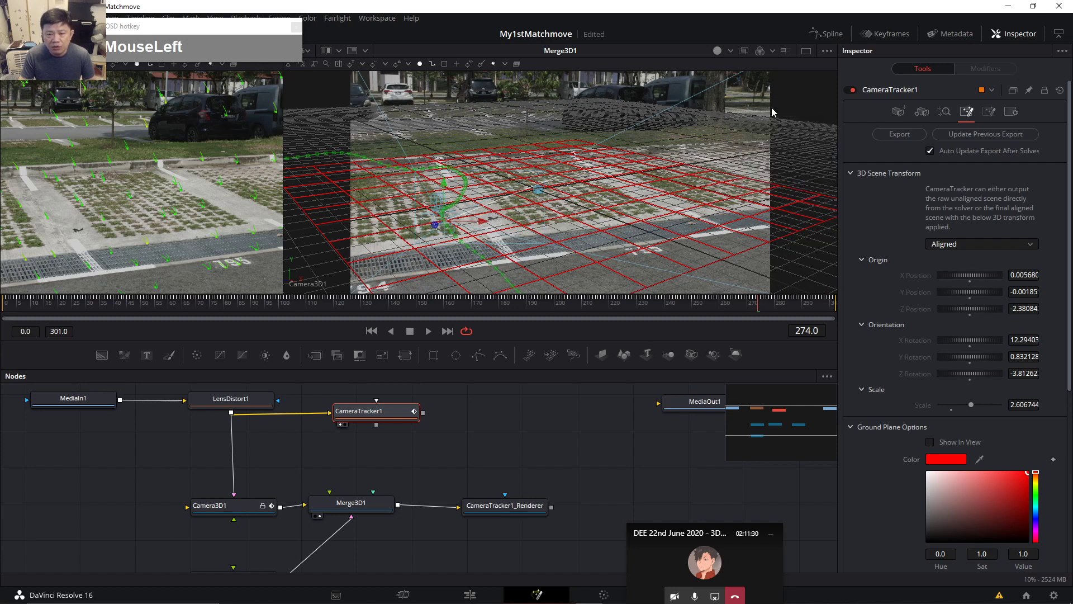
Uncheck Grid in the 3D viewer's 3D Options so only the red ground plane shows.
right_click(780, 92)
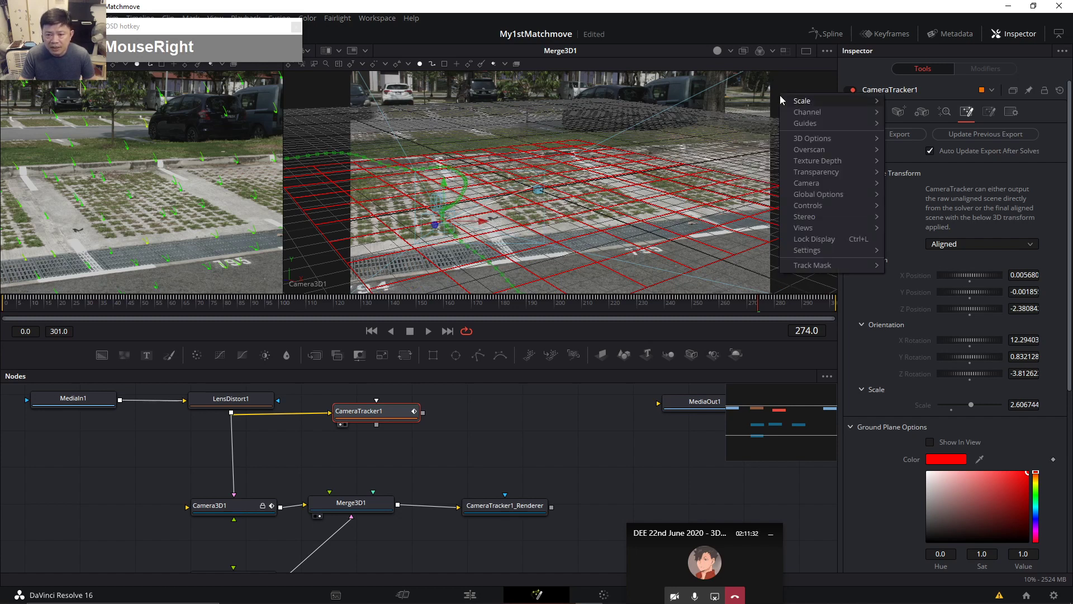
mouse_move(801, 140)
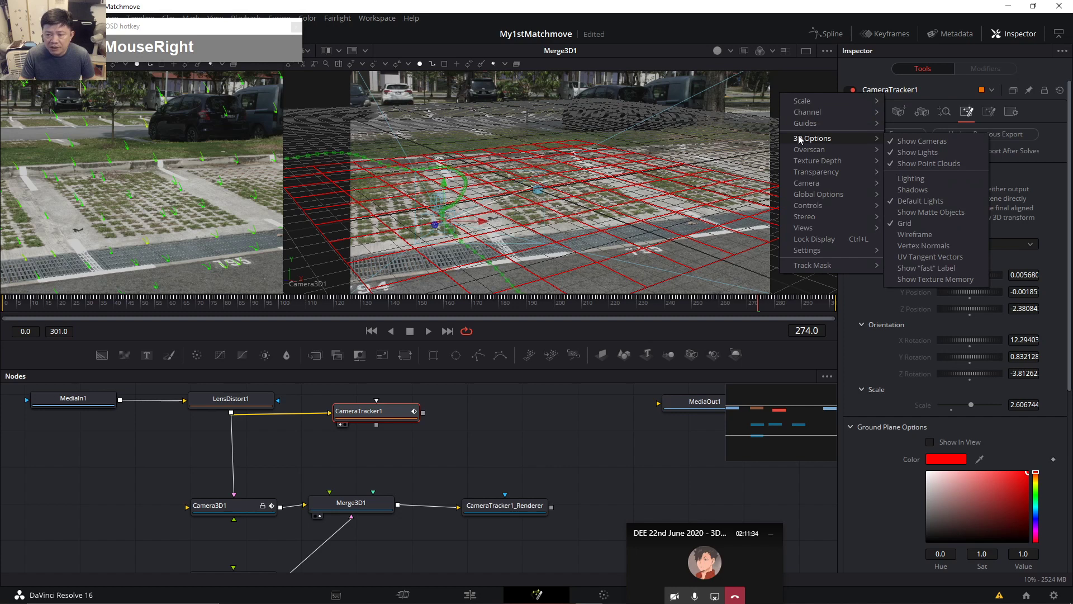
click(898, 224)
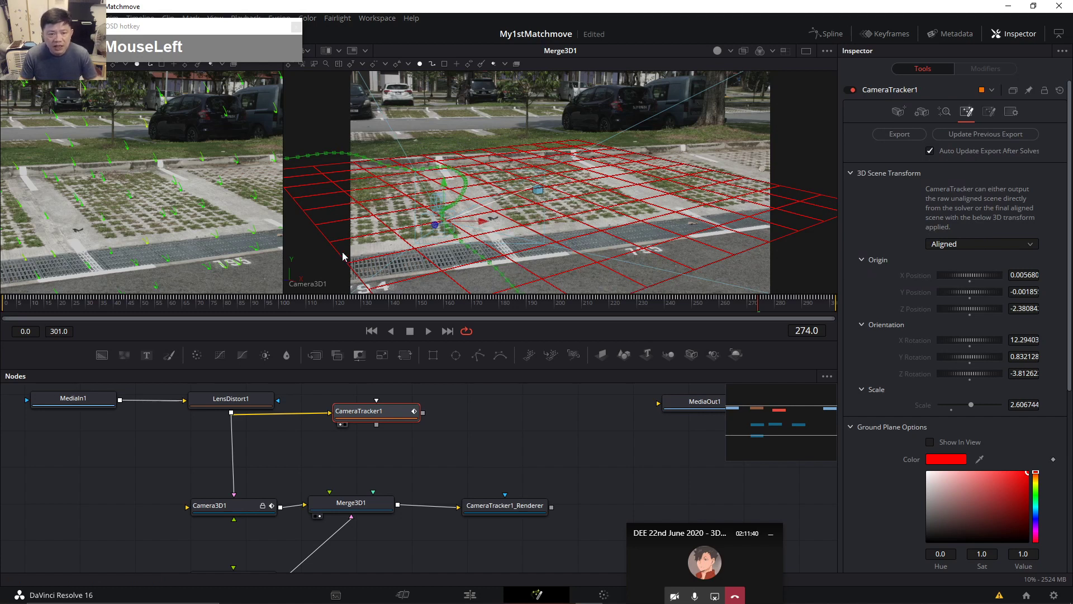
mouse_move(562, 199)
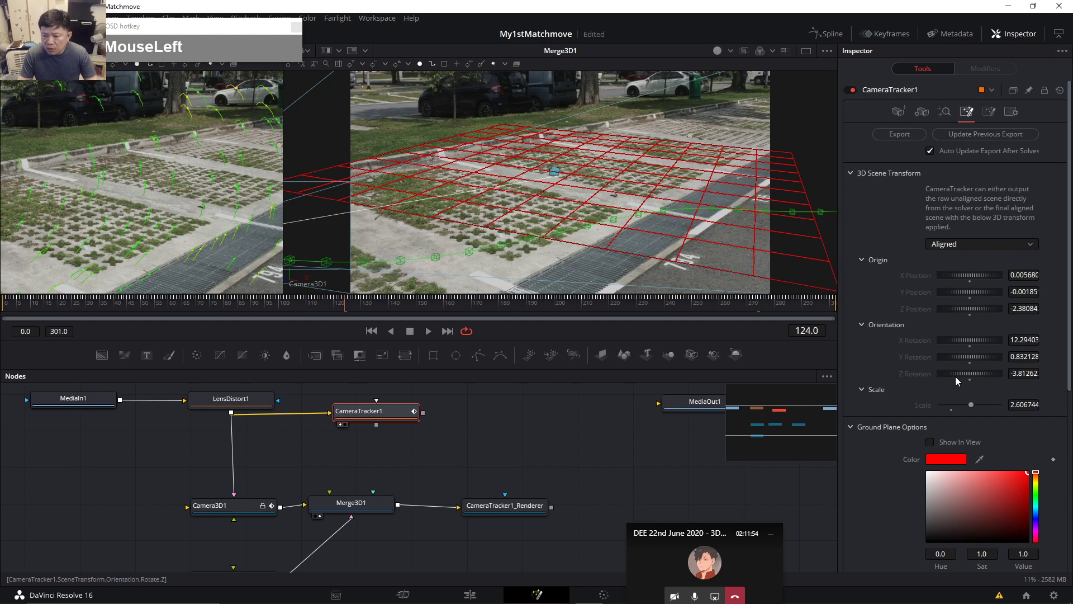
Set CameraTracker1's 3D scene transform to Unaligned and drag the viewers taller.
drag(972, 243, 968, 257)
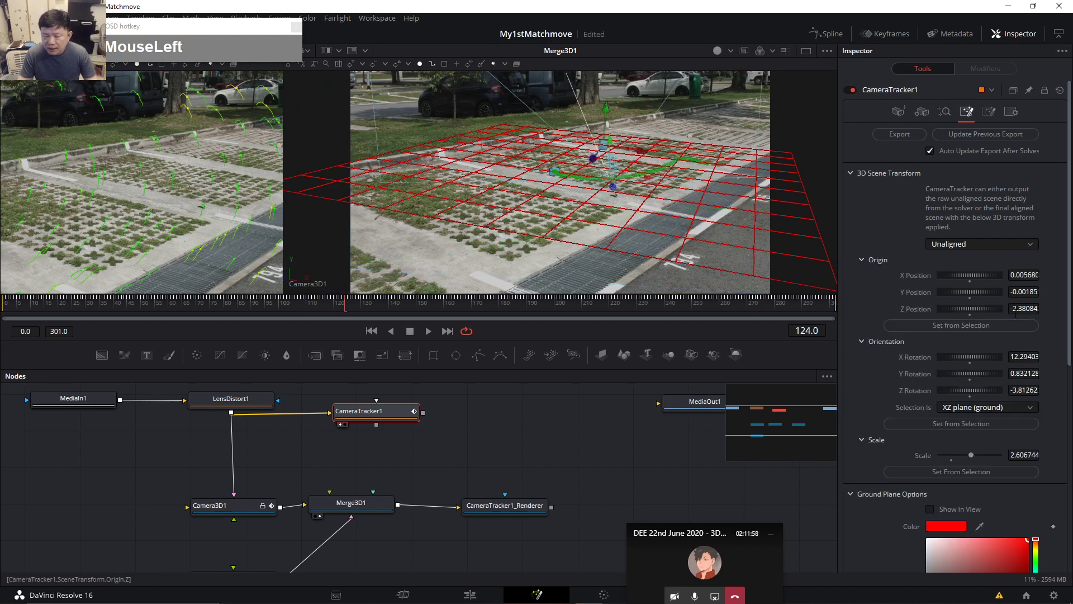
mouse_move(673, 142)
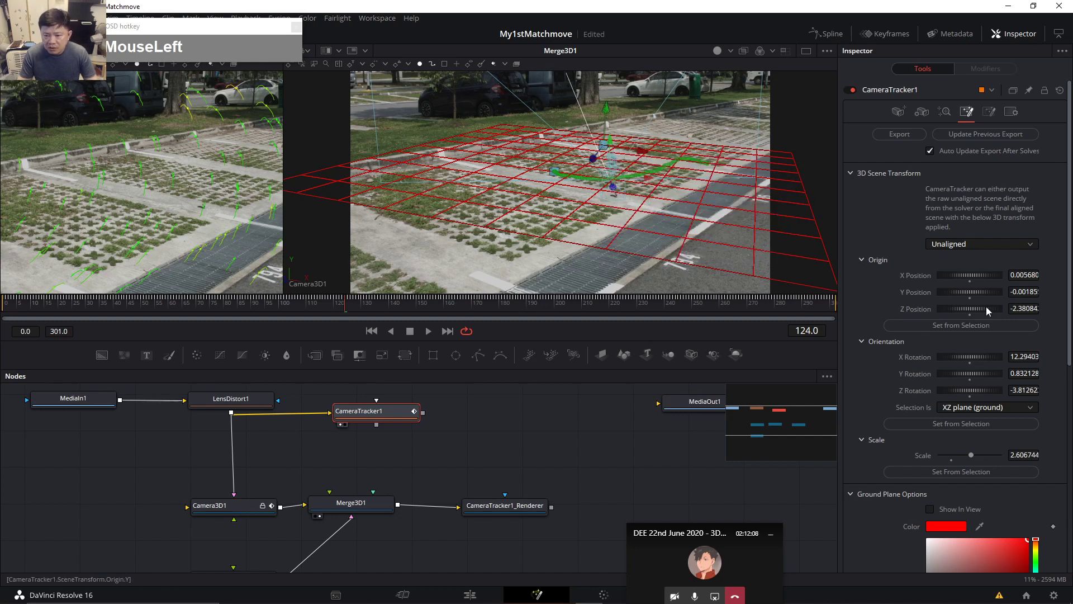
scroll(1012, 389, down, 1)
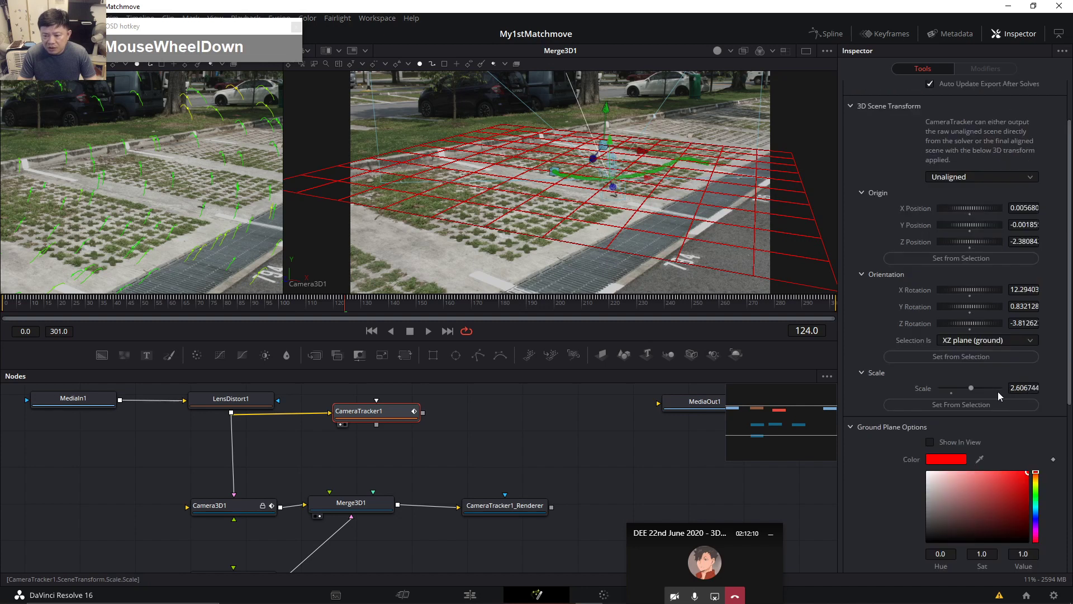
scroll(1006, 357, up, 1)
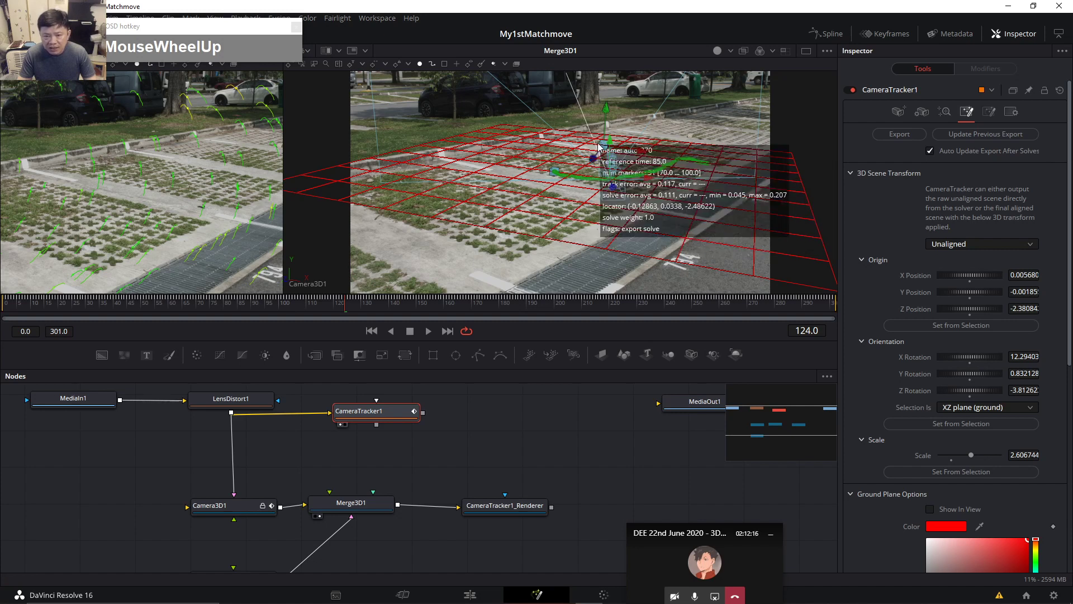
drag(486, 292, 484, 430)
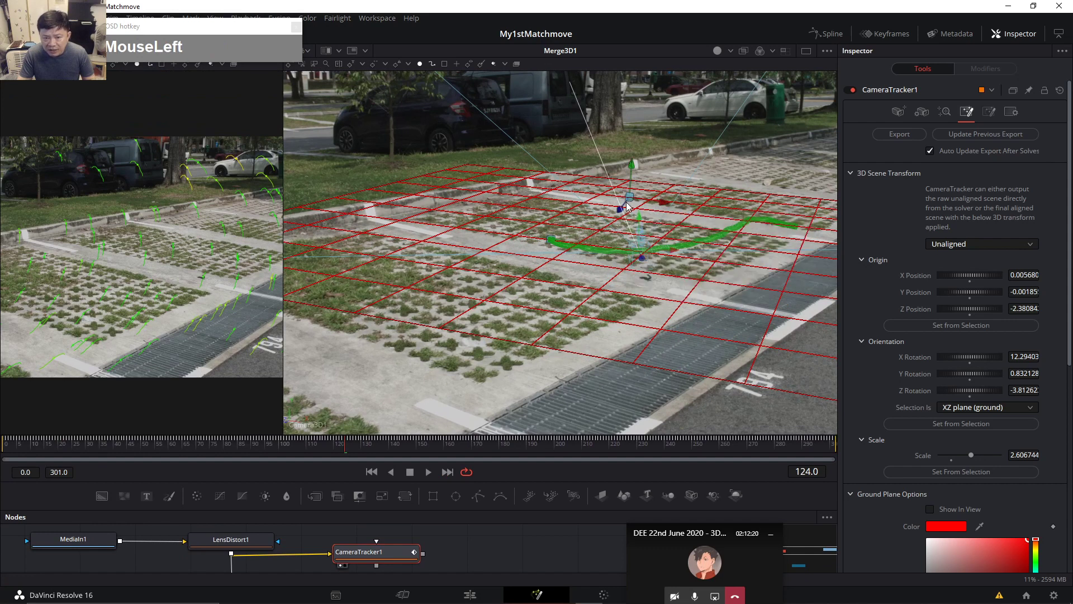
mouse_move(621, 209)
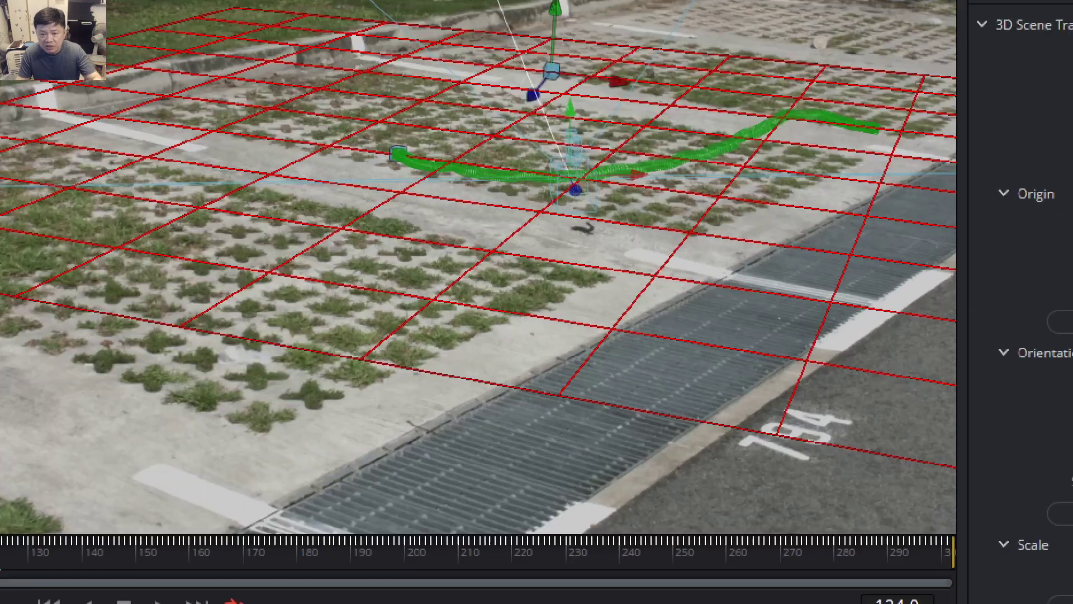
mouse_move(546, 73)
mouse_down()
mouse_move(291, 404)
mouse_move(289, 436)
mouse_up()
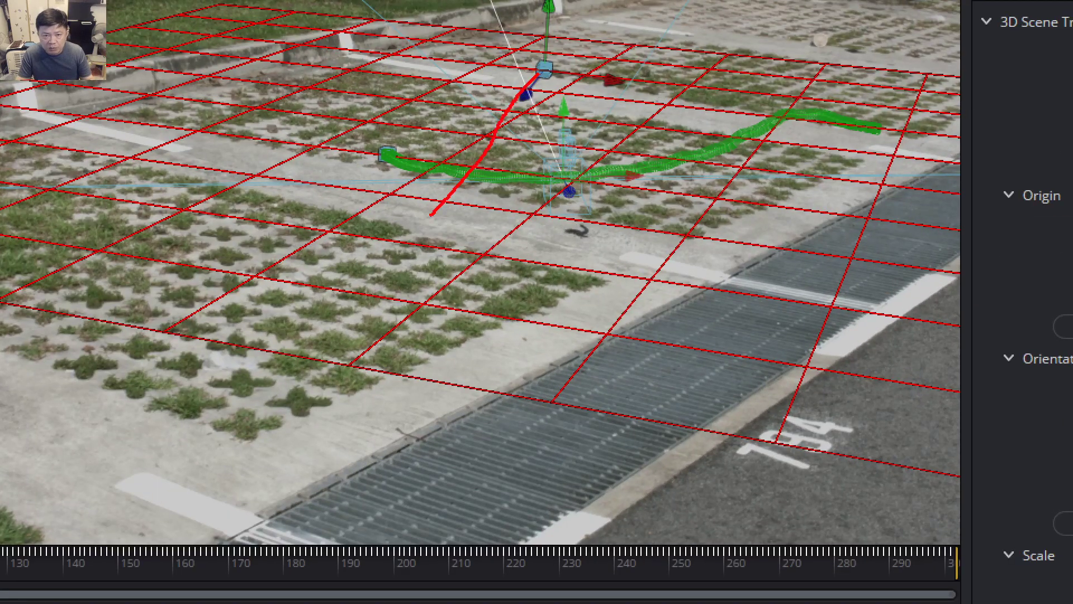
mouse_move(334, 288)
mouse_down()
mouse_move(391, 288)
mouse_move(330, 267)
mouse_up()
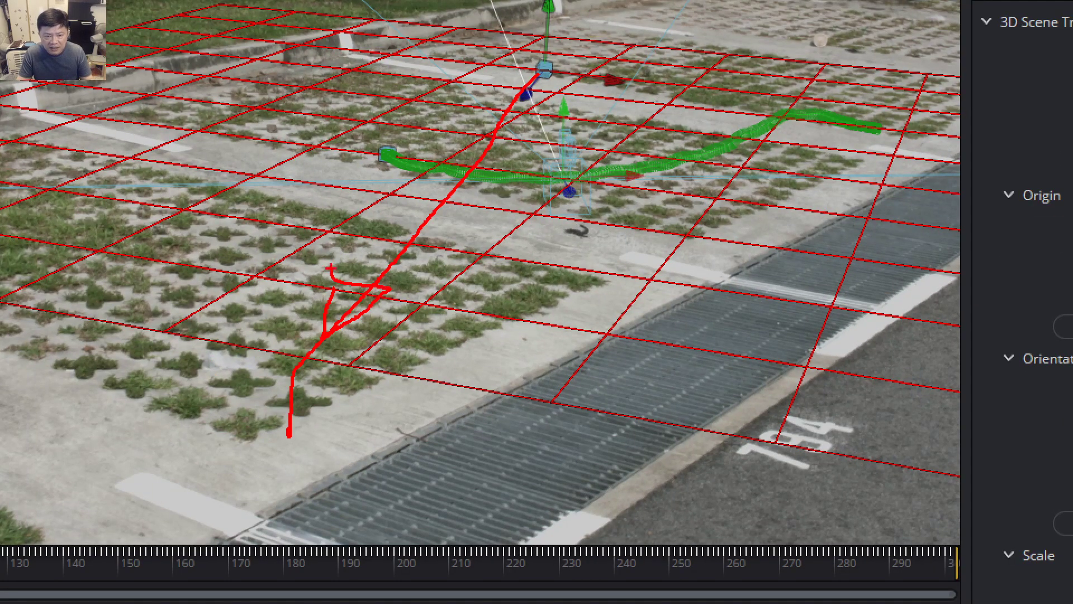
mouse_move(934, 167)
mouse_down()
mouse_move(646, 327)
mouse_move(372, 448)
mouse_up()
mouse_move(463, 391)
mouse_down()
mouse_move(384, 448)
mouse_move(464, 454)
mouse_up()
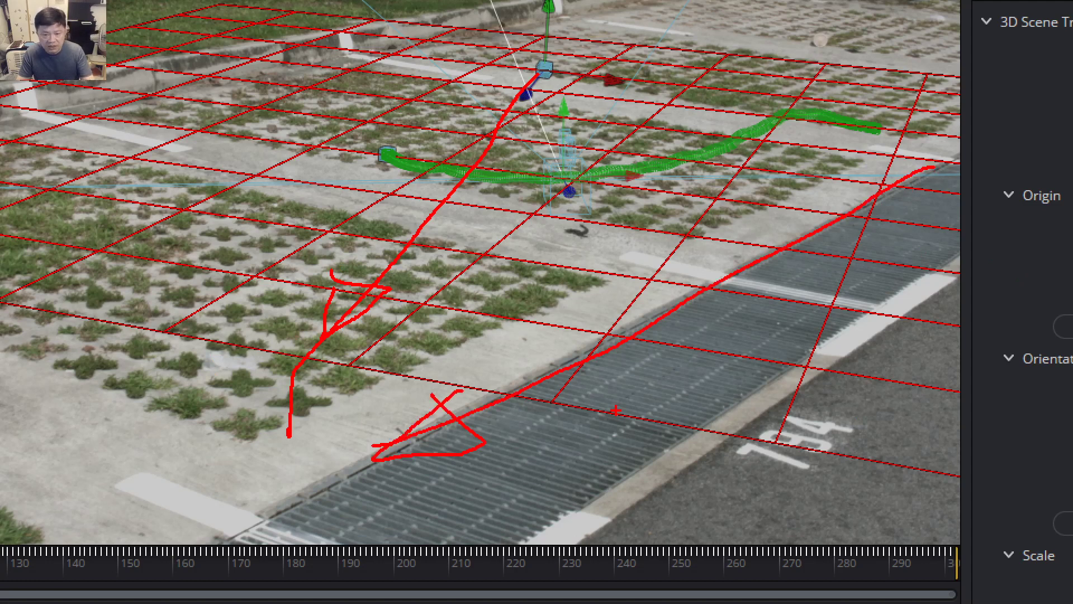
key(Escape)
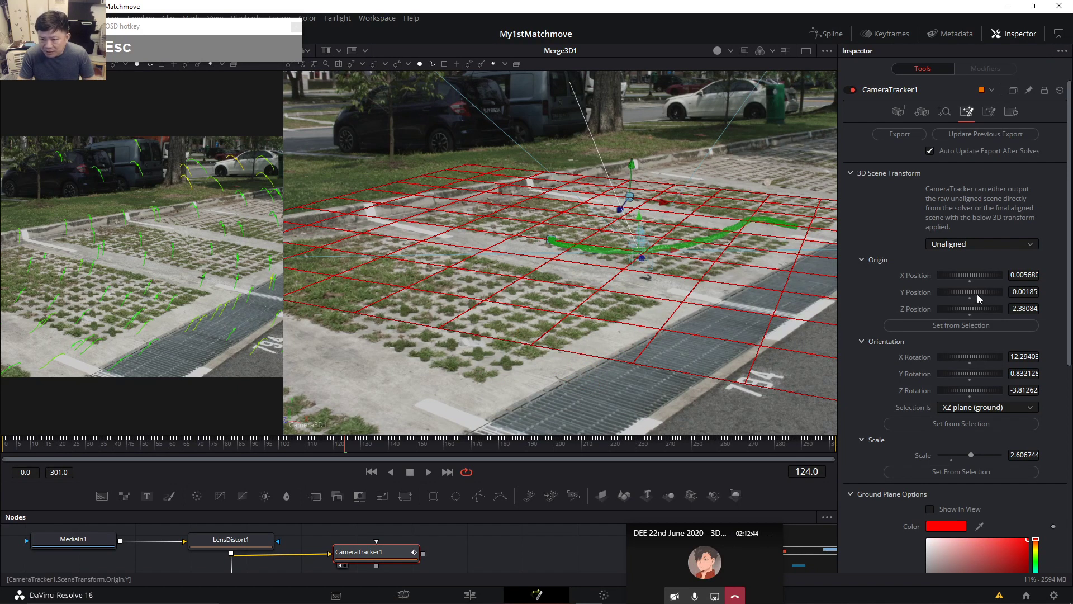
Set the tracked scene's Y Rotation to -26.6 and update the previous export.
drag(984, 290, 982, 291)
key(ctrl+z)
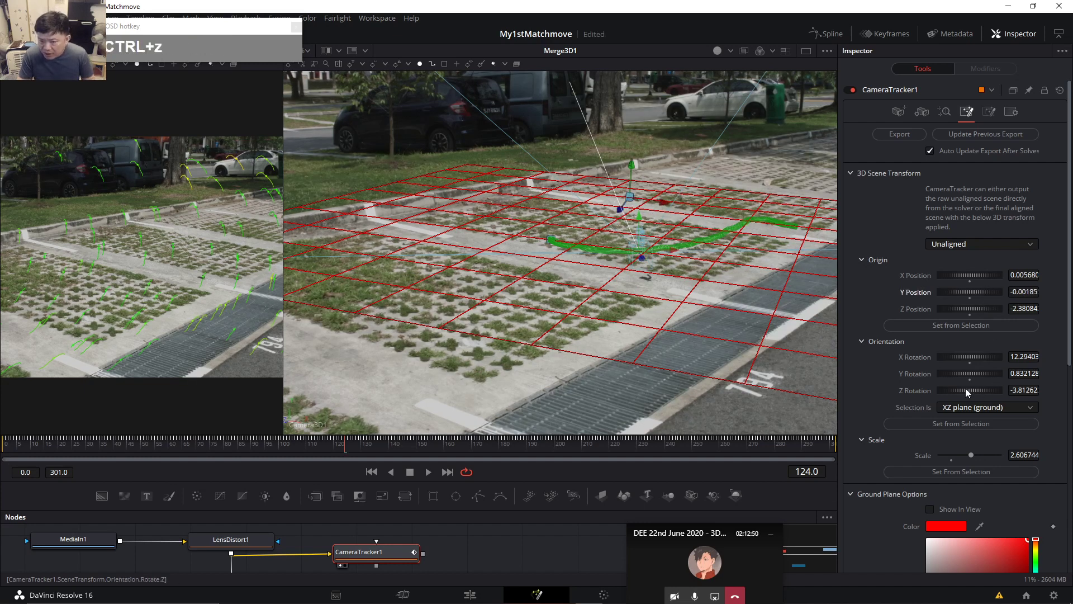
drag(981, 373, 977, 372)
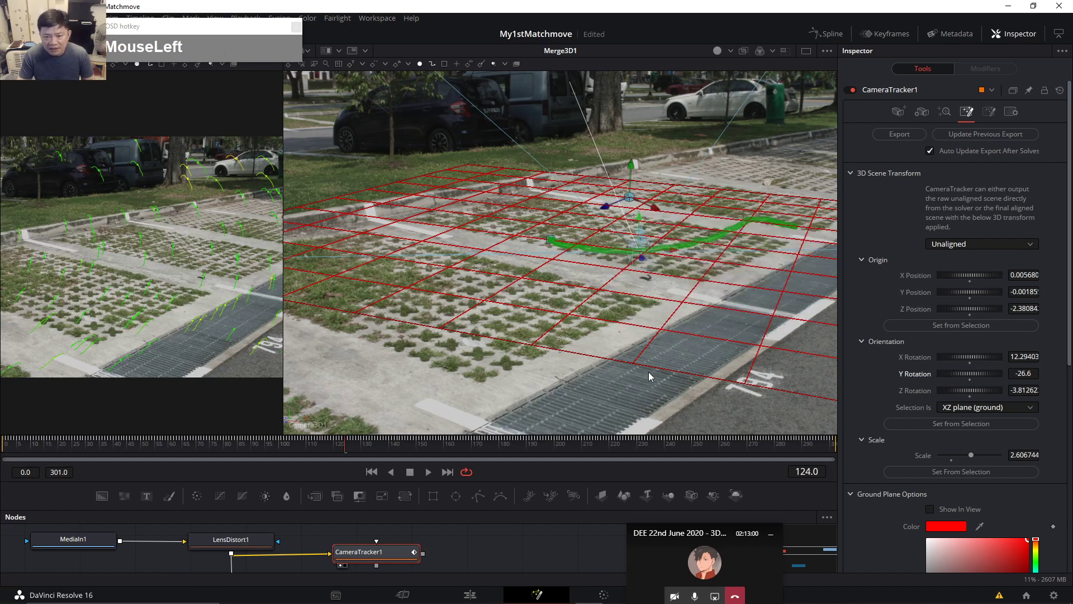
click(987, 133)
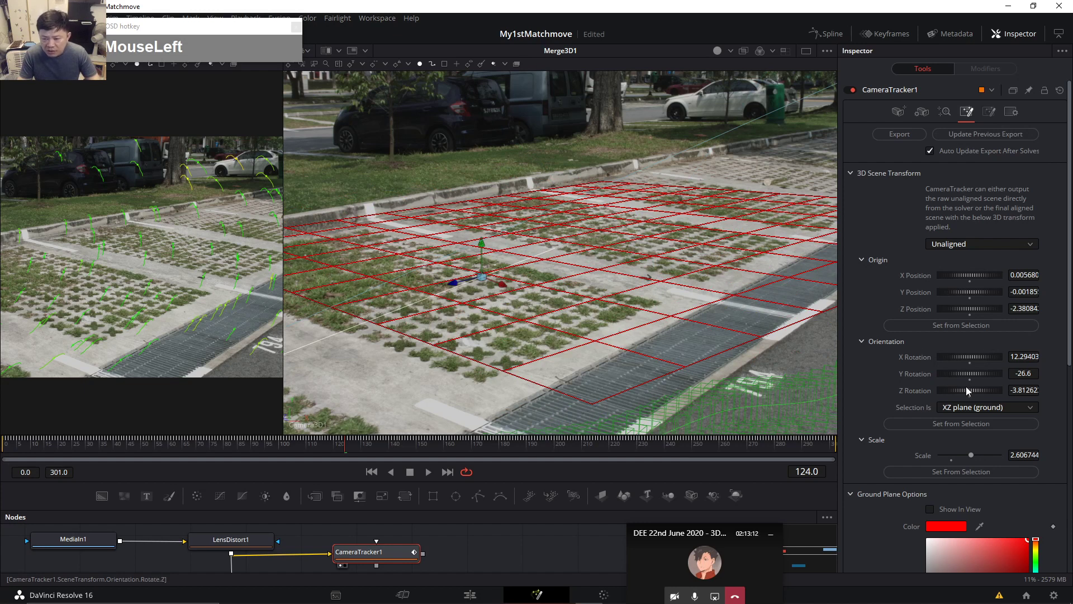
Ease Y rotation back to -17.4, update the export, and check the grid at frames 149 and 230.
drag(960, 374, 961, 373)
click(987, 133)
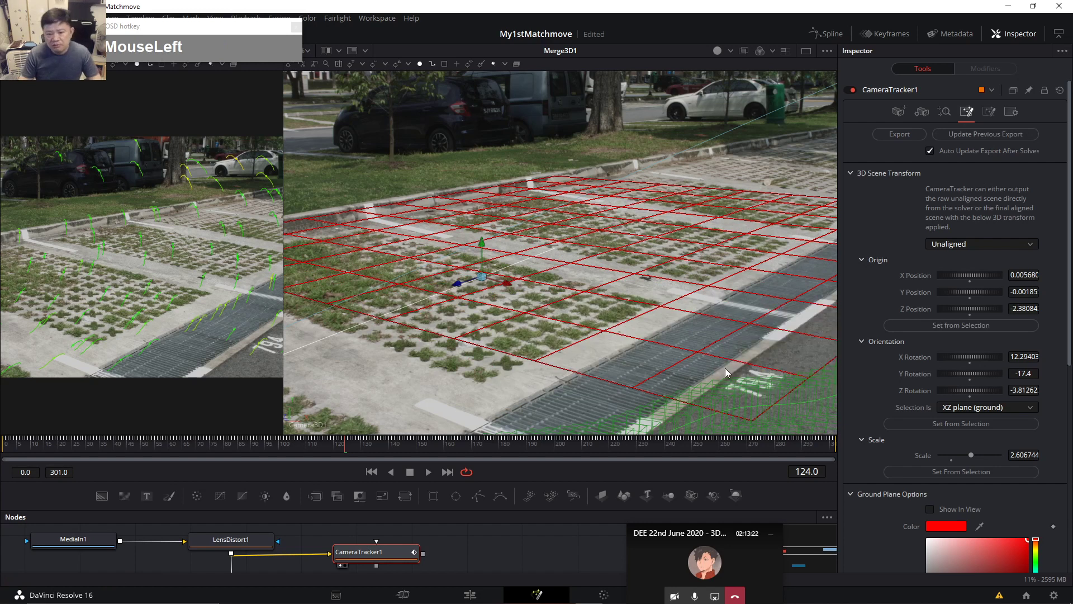
click(414, 450)
click(637, 445)
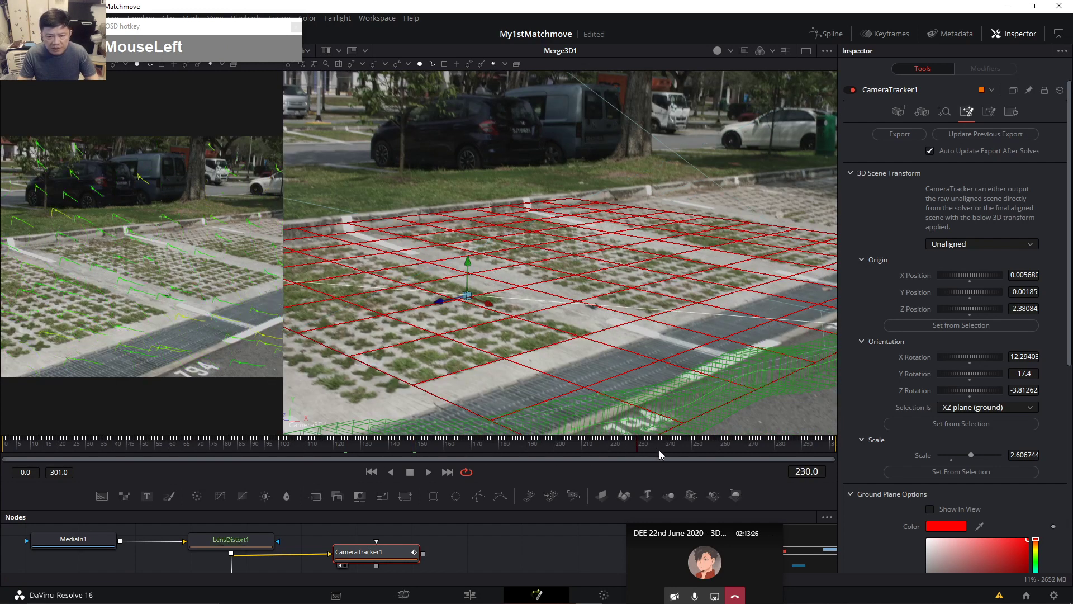
Check the grid at frames 278, 288, 157 and 65, then return to frame 1.
click(769, 450)
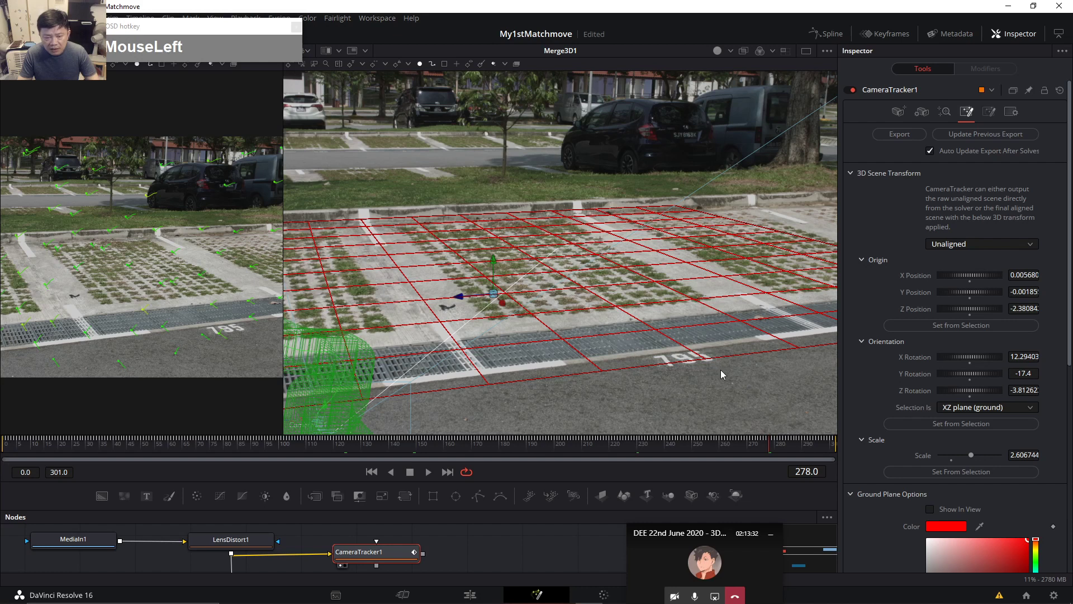
click(802, 449)
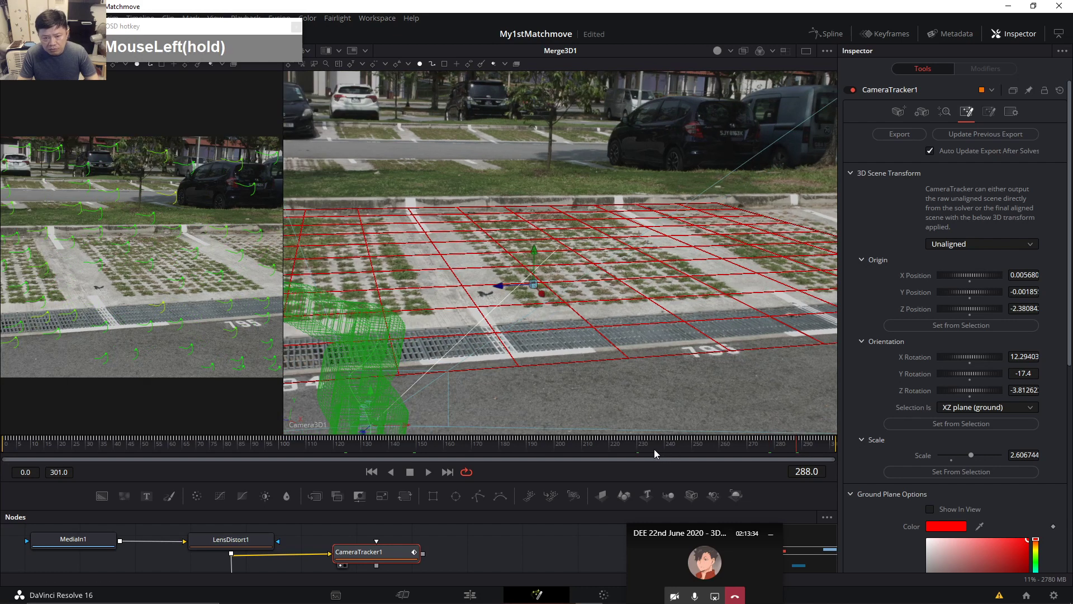
click(437, 447)
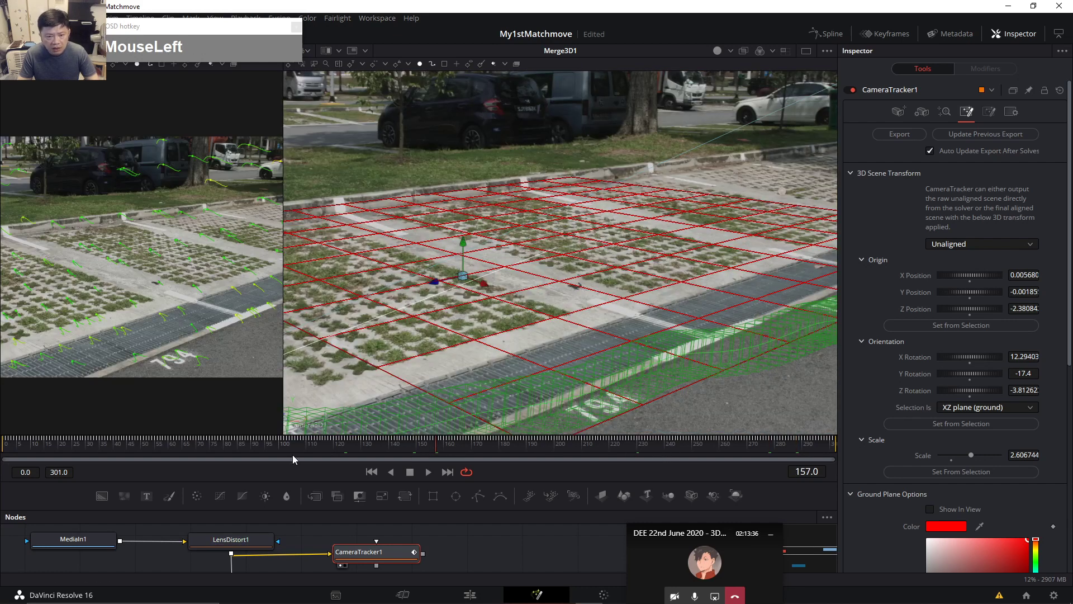
click(182, 448)
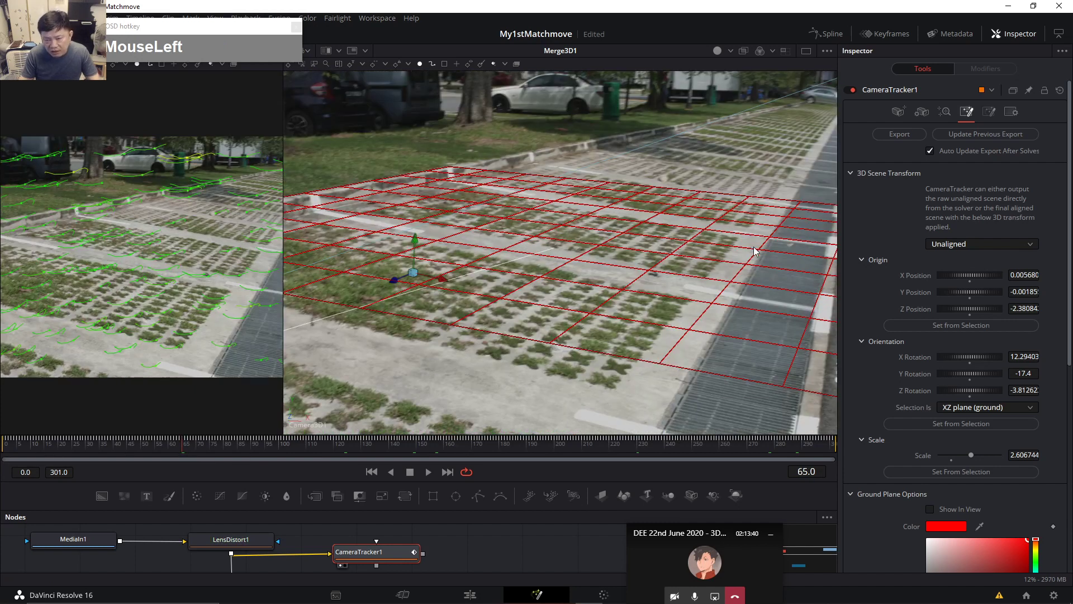
click(8, 448)
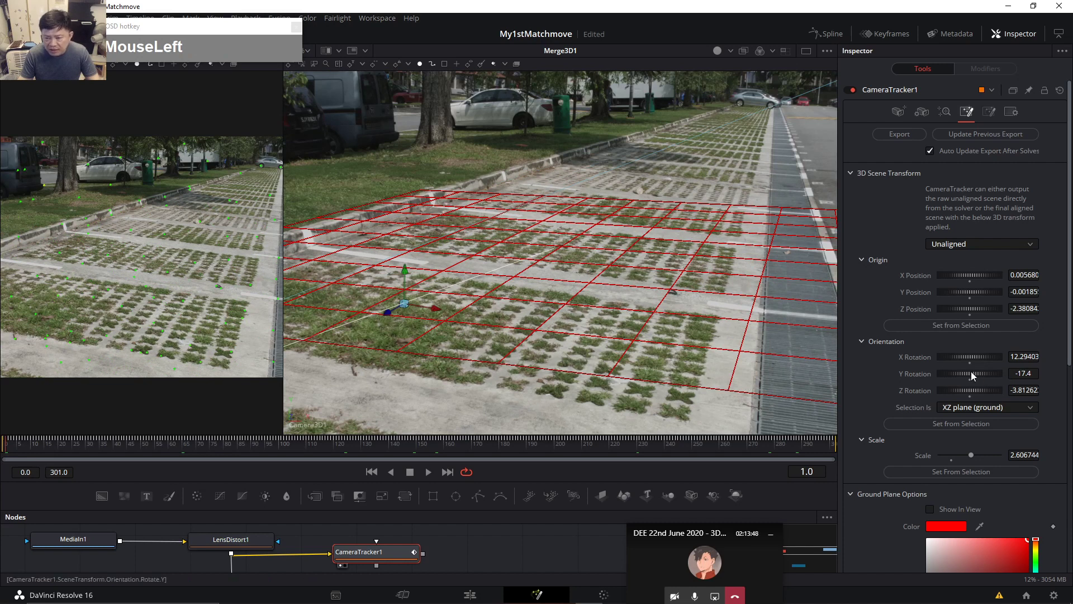
Adjust the scene's Z rotation to about -6.9 and save the project.
drag(975, 388, 975, 389)
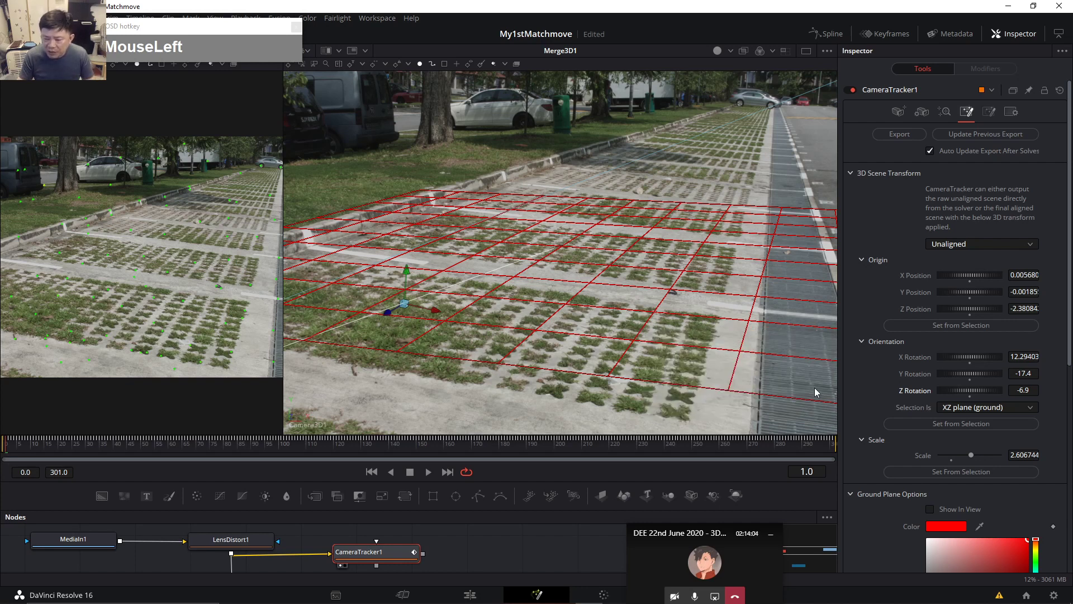
drag(1033, 393, 1045, 393)
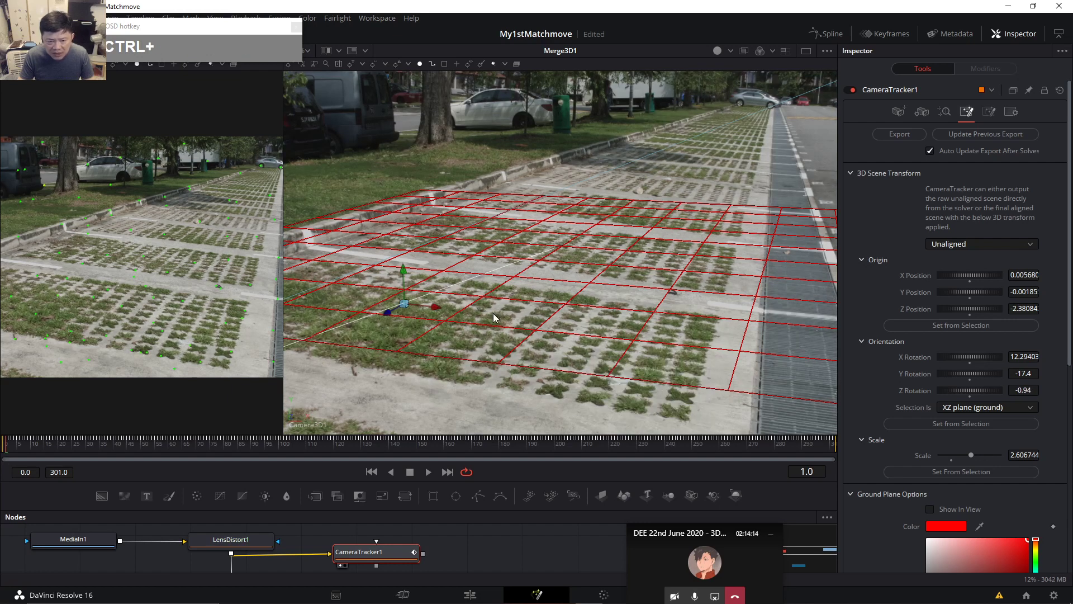
key(ctrl+s)
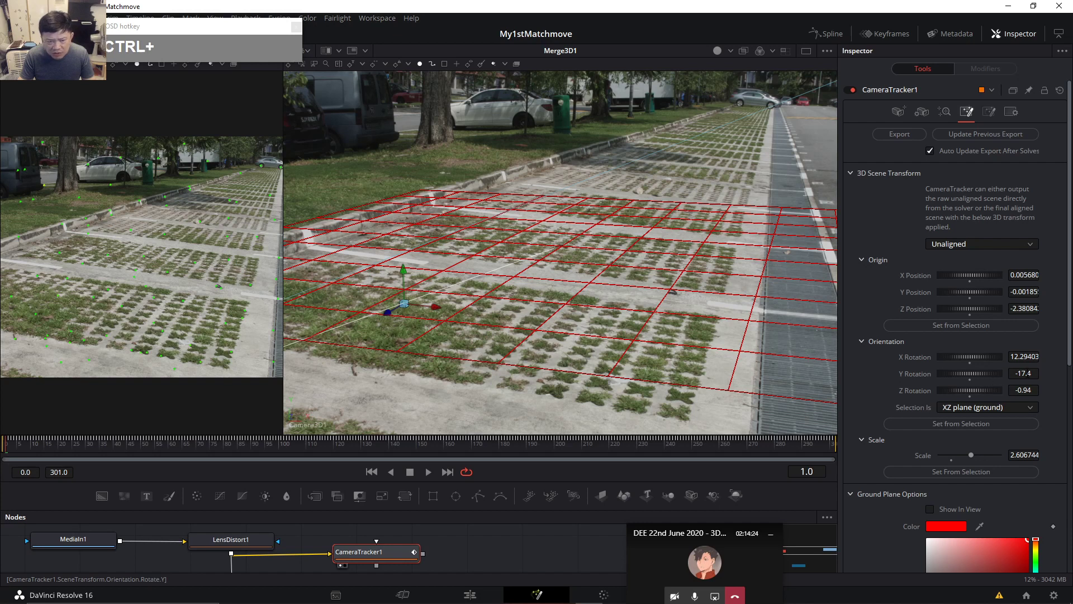
Settle the Y rotation at -14.85 and update the previous export.
drag(1027, 375, 1035, 375)
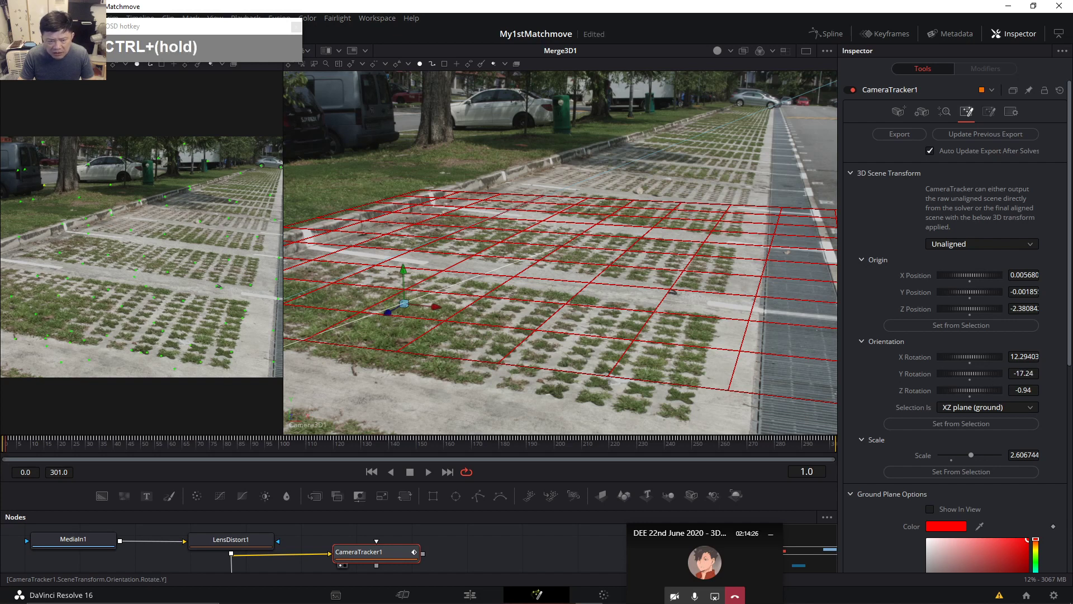
drag(971, 374, 969, 373)
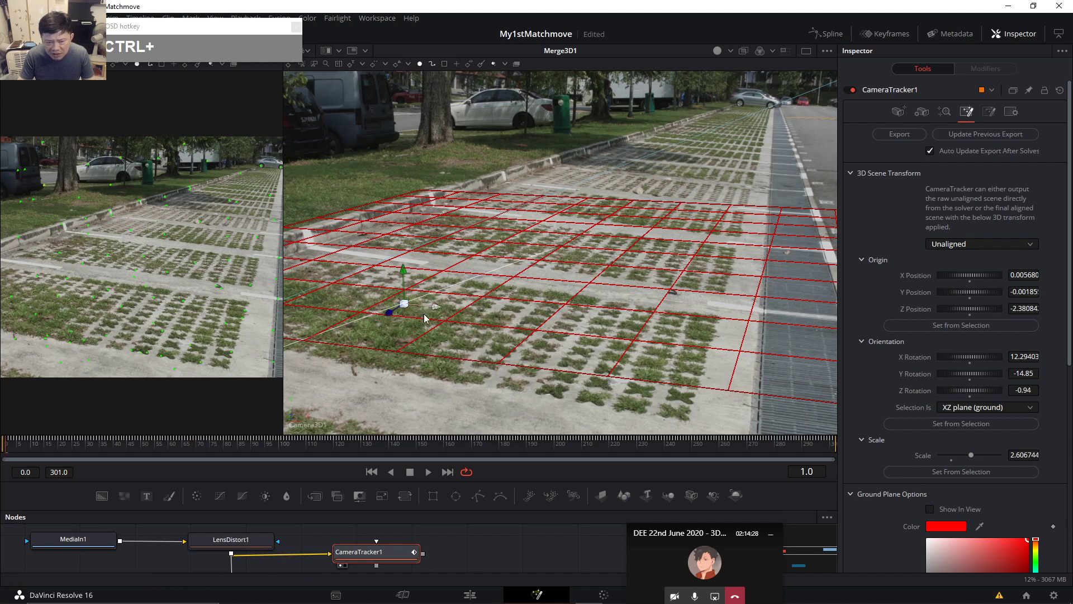
click(976, 135)
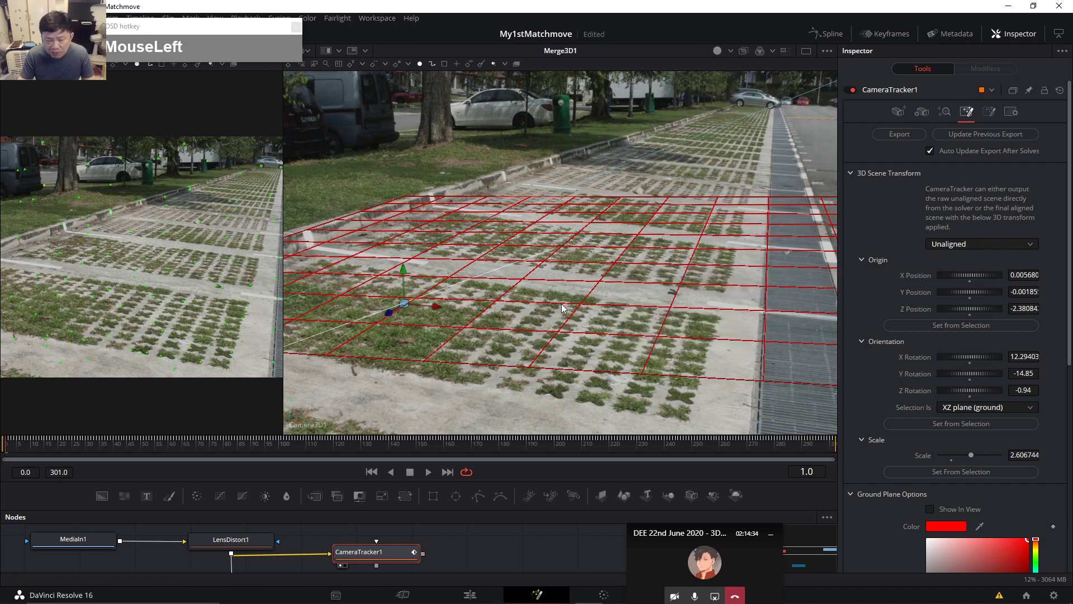
Tilt the Z rotation through -2.07 to -4.06, refreshing the export, then scrub later in the clip.
ctrl+click(1023, 390)
drag(1025, 390, 964, 390)
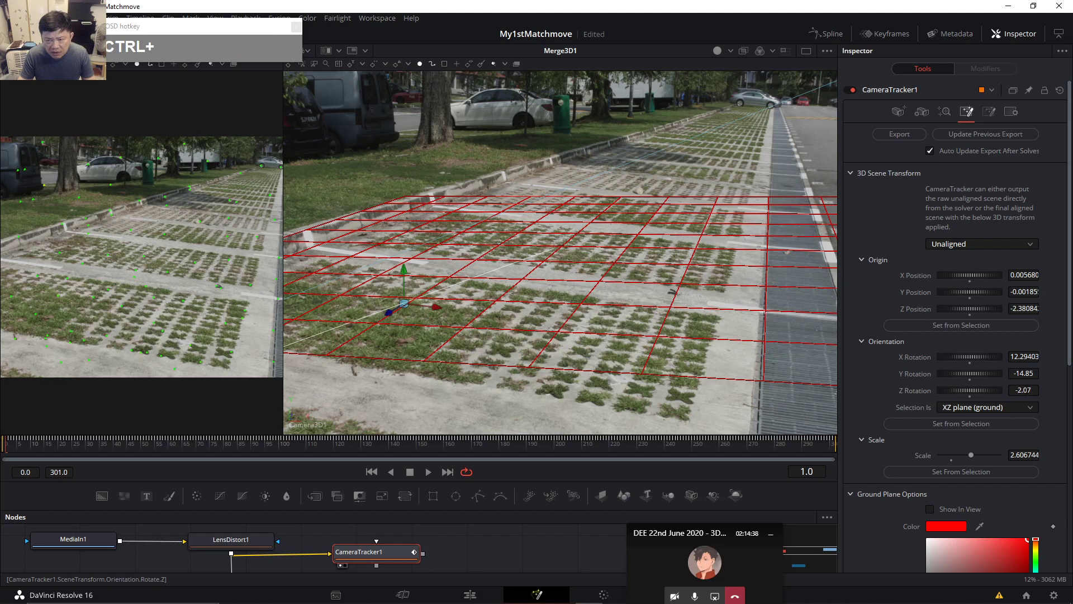
click(990, 136)
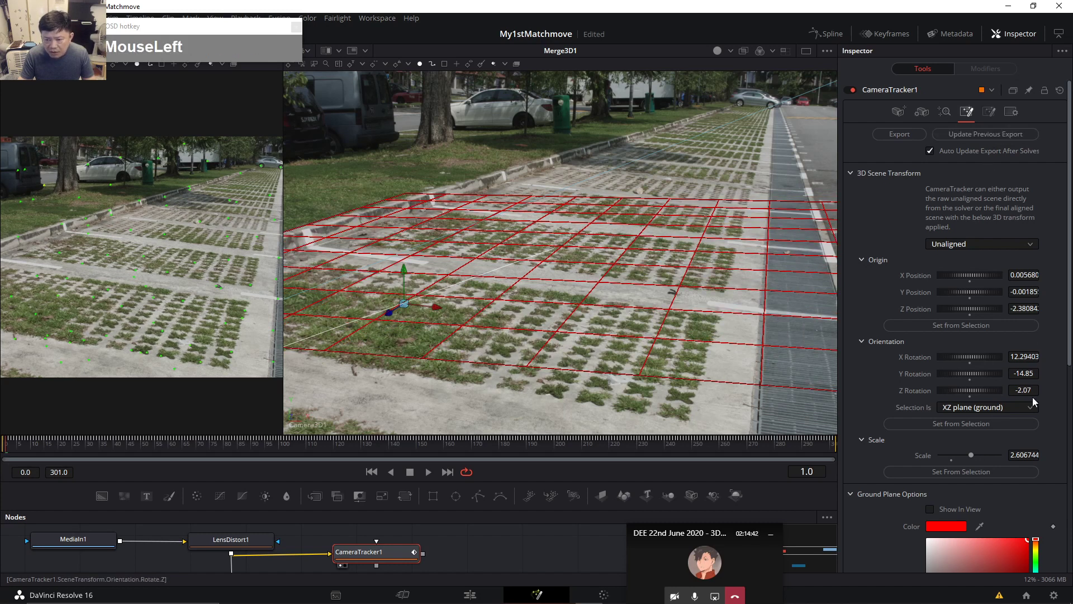
drag(1025, 390, 916, 391)
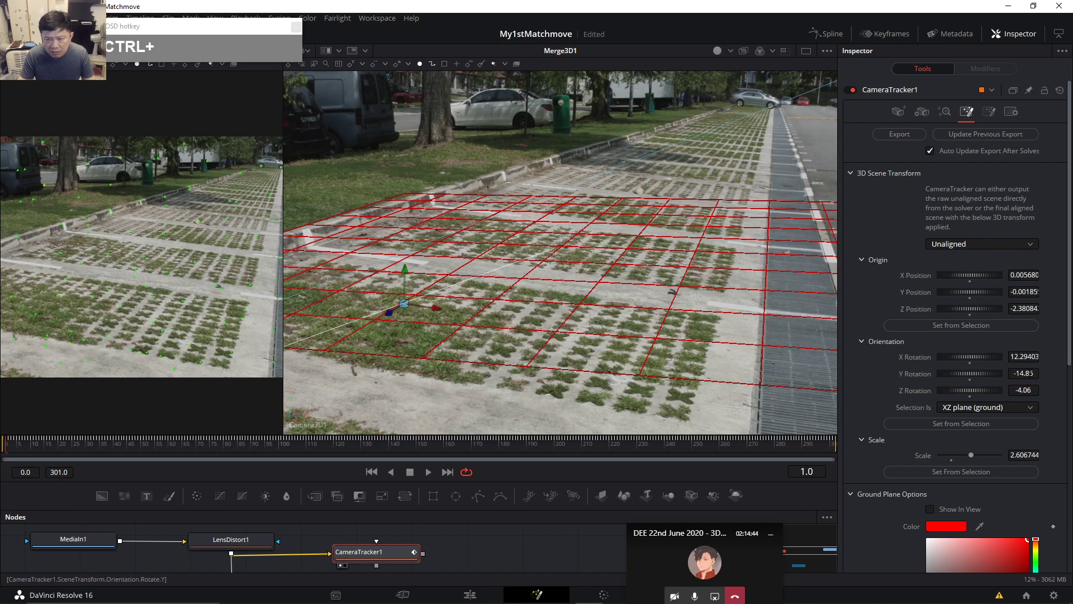
click(994, 137)
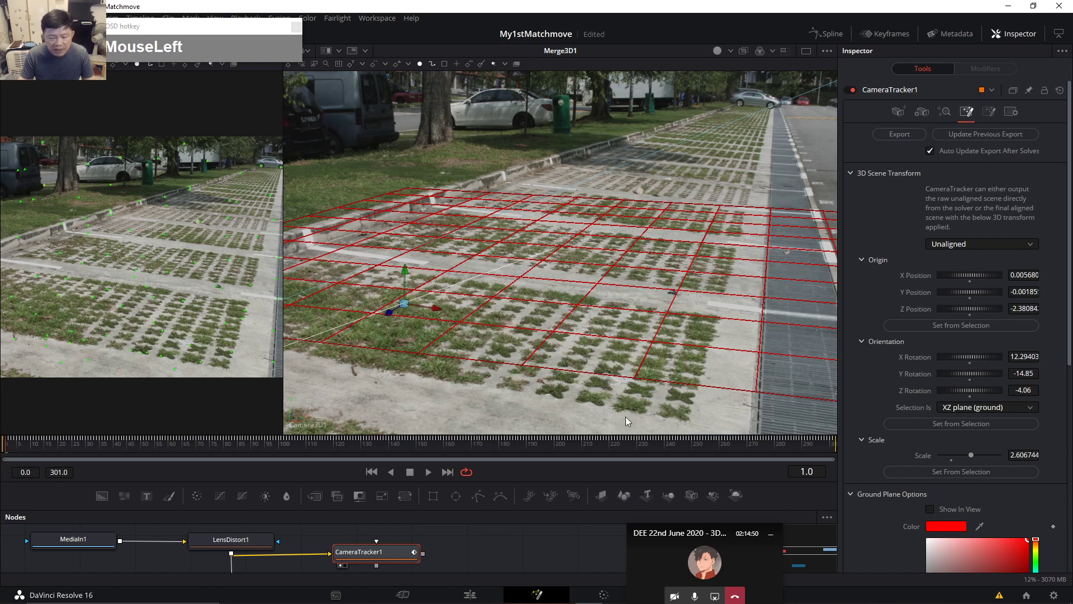
drag(245, 450, 793, 452)
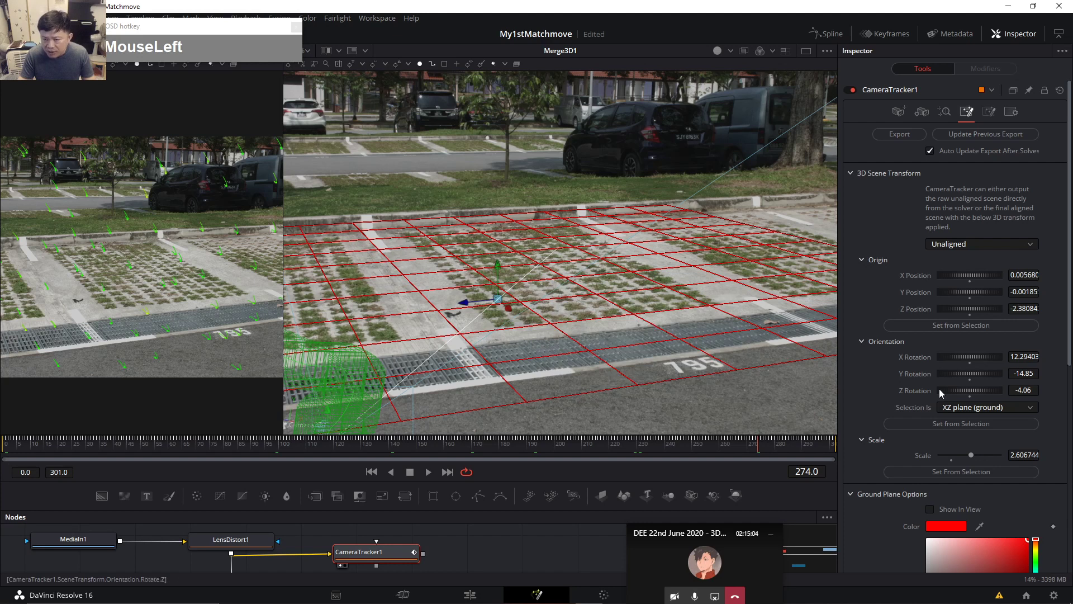
Nudge Y rotation to -15.57, refresh the export, and go back to the first frame.
key(ctrl)
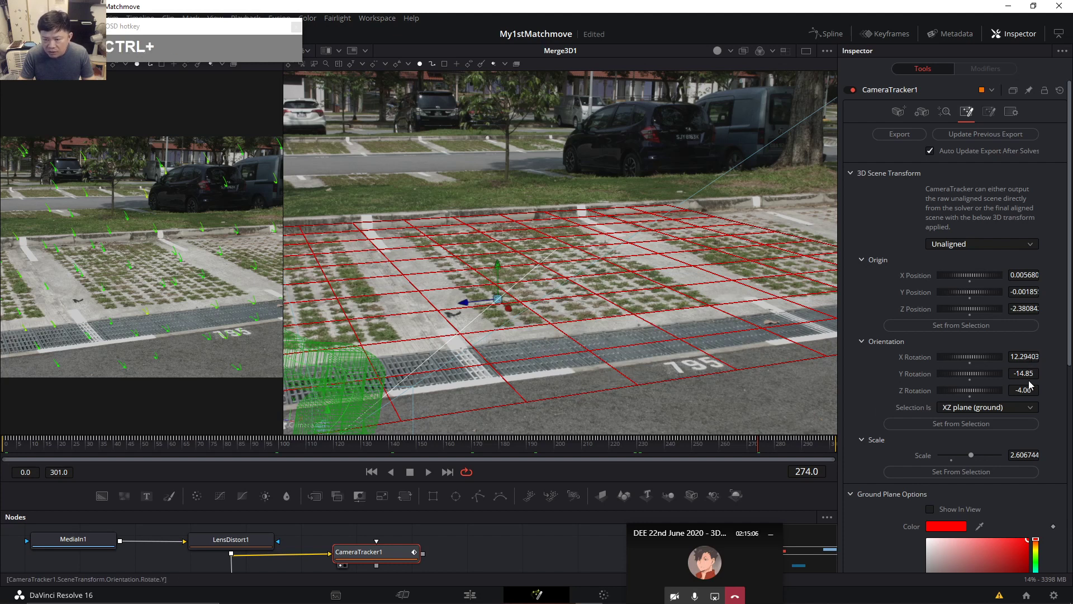
drag(970, 373, 966, 373)
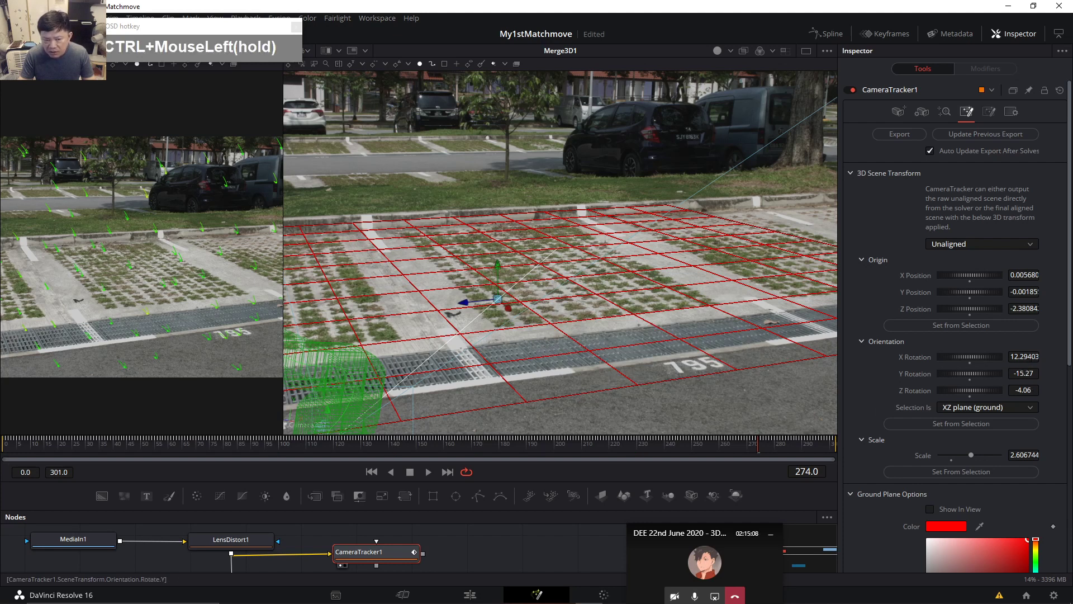
click(1004, 136)
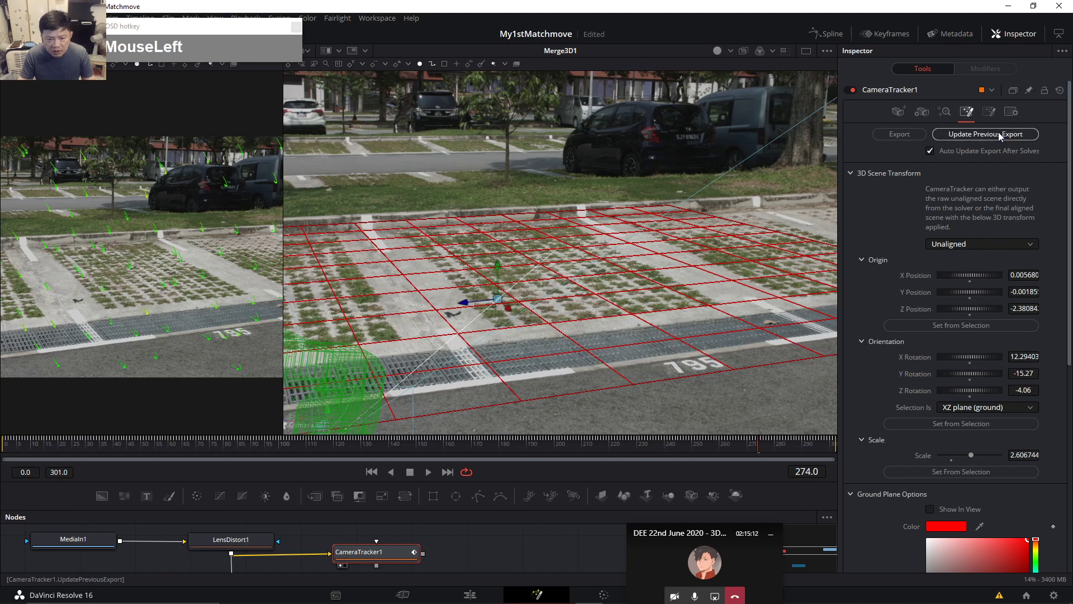
drag(970, 373, 959, 373)
click(1001, 136)
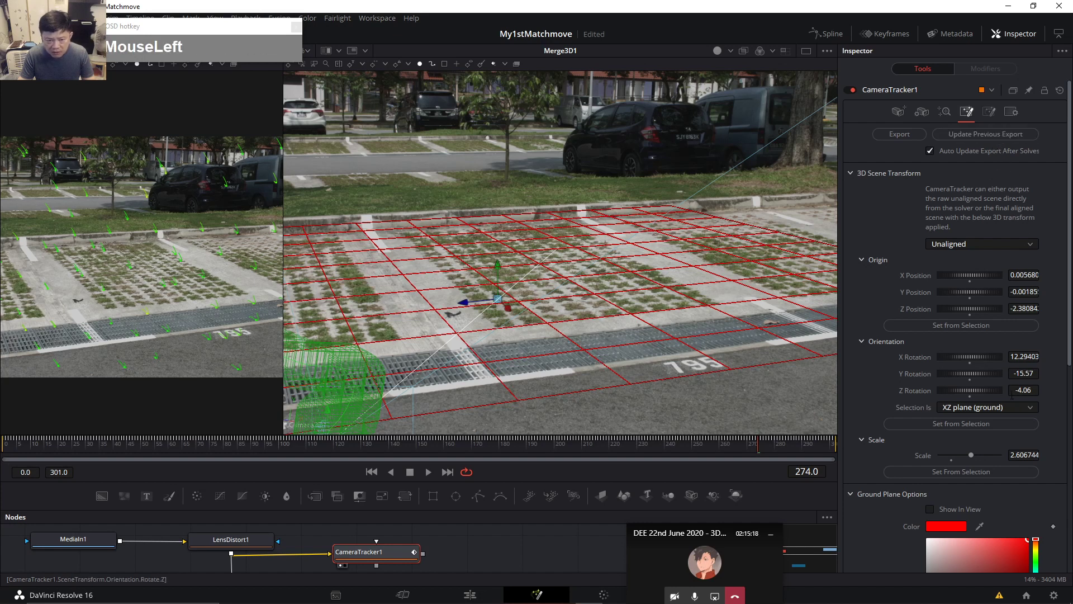
click(11, 447)
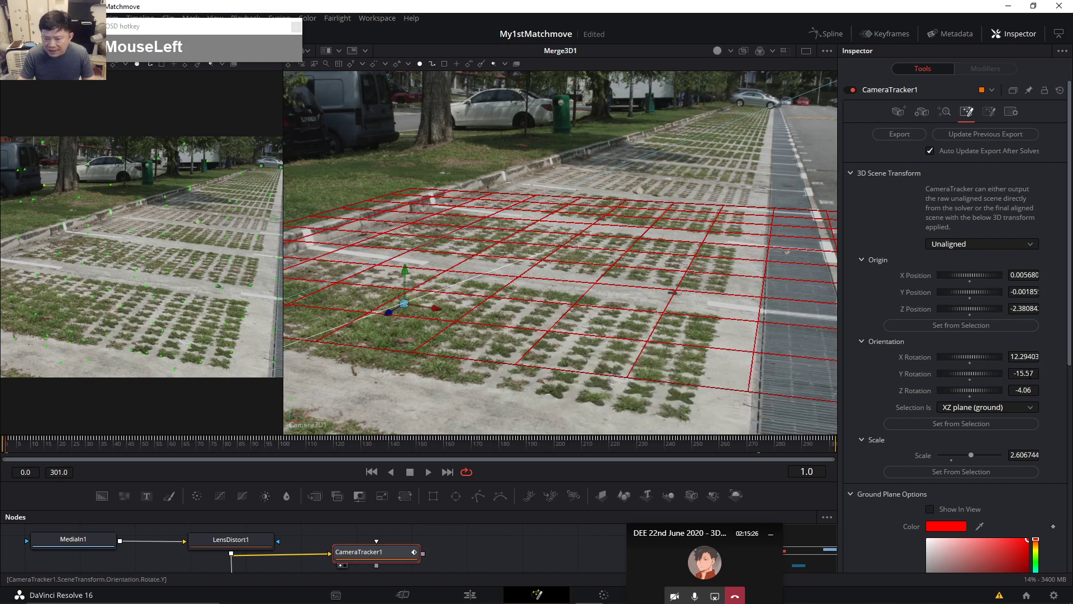
Set the scene's X rotation to 11.94403 and update the previous export.
drag(969, 357, 984, 357)
click(1005, 135)
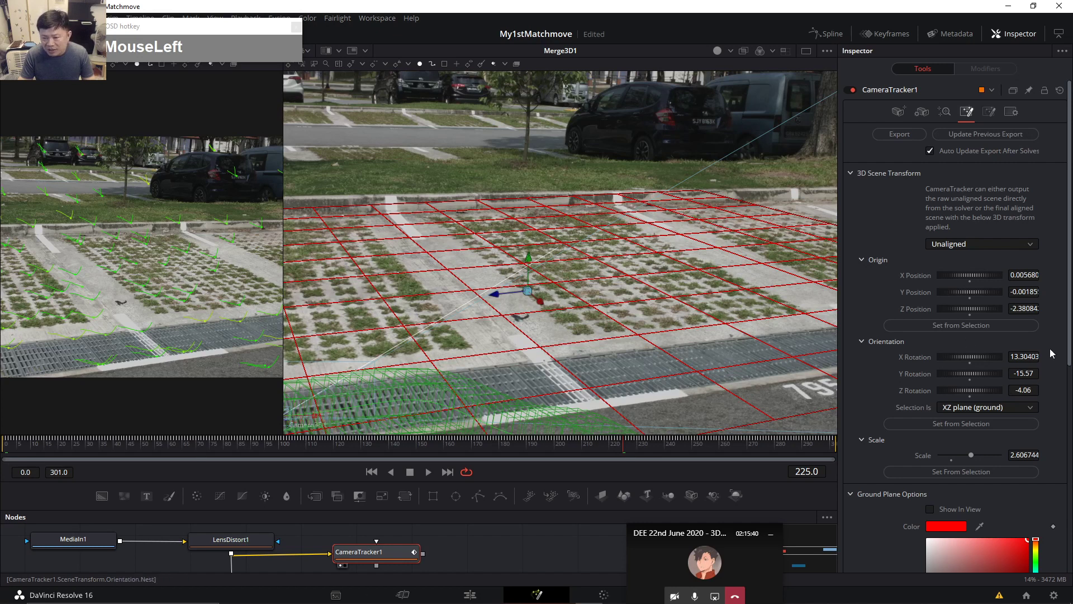
drag(1027, 358, 969, 358)
click(997, 134)
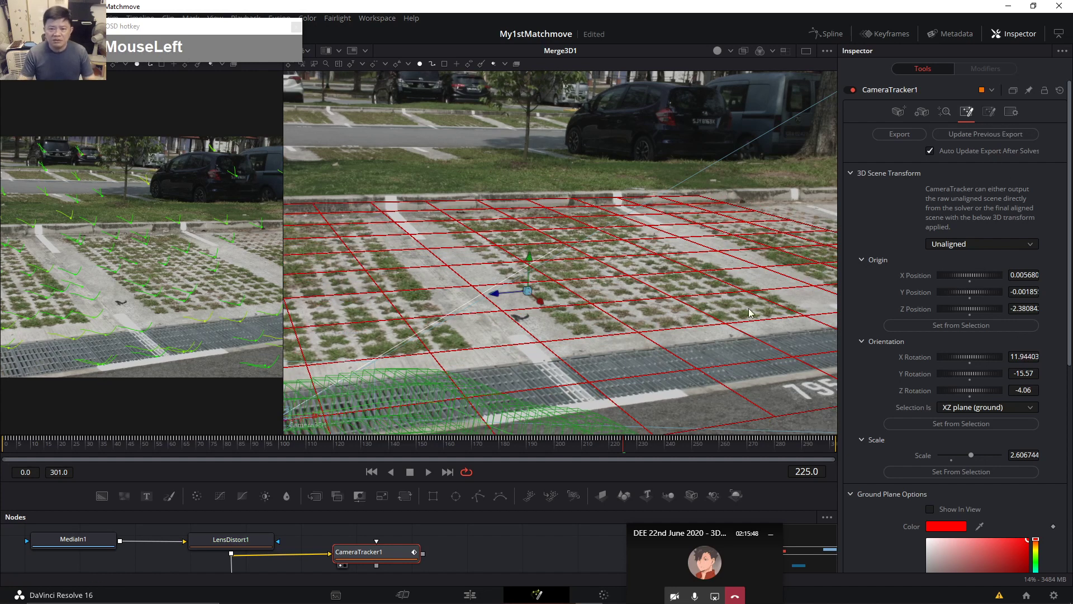
Return to frame 0 and select the red grid to show the GroundPlane's settings.
click(214, 442)
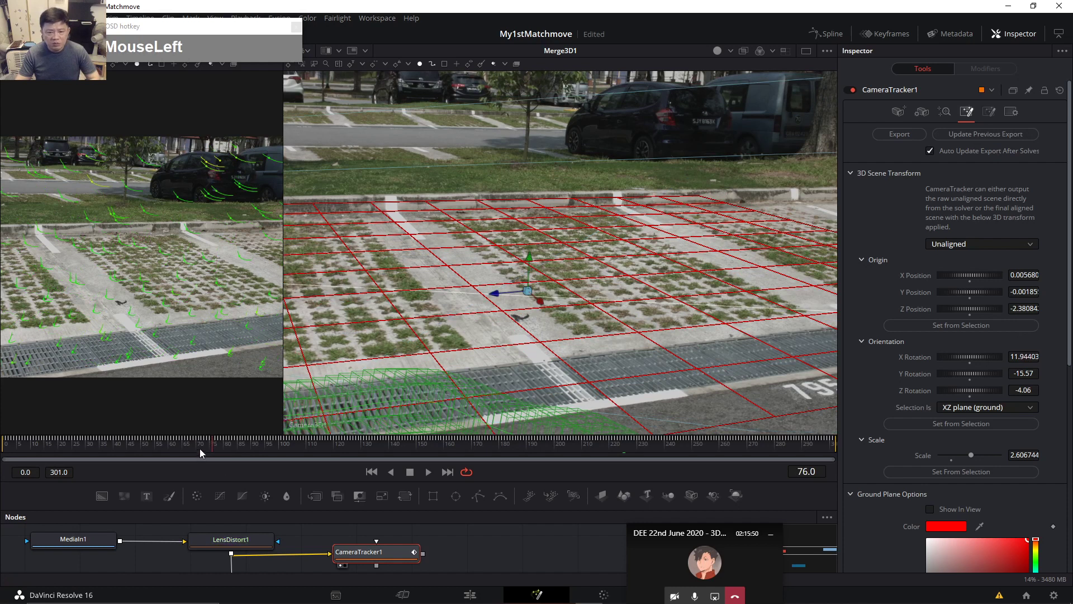
click(3, 448)
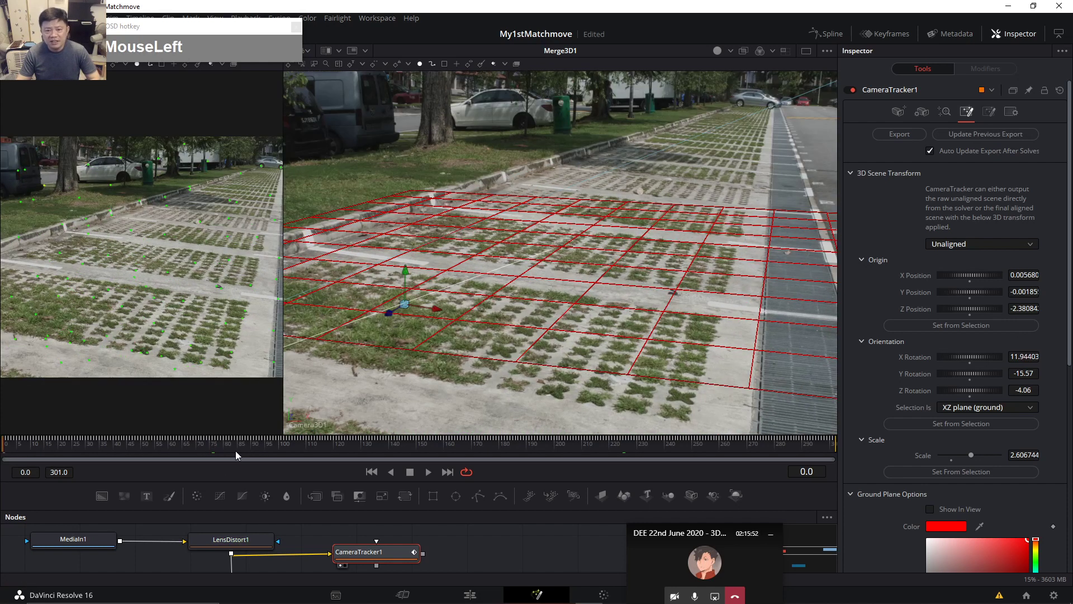
ctrl+scroll(551, 282, down, 1)
mouse_move(626, 293)
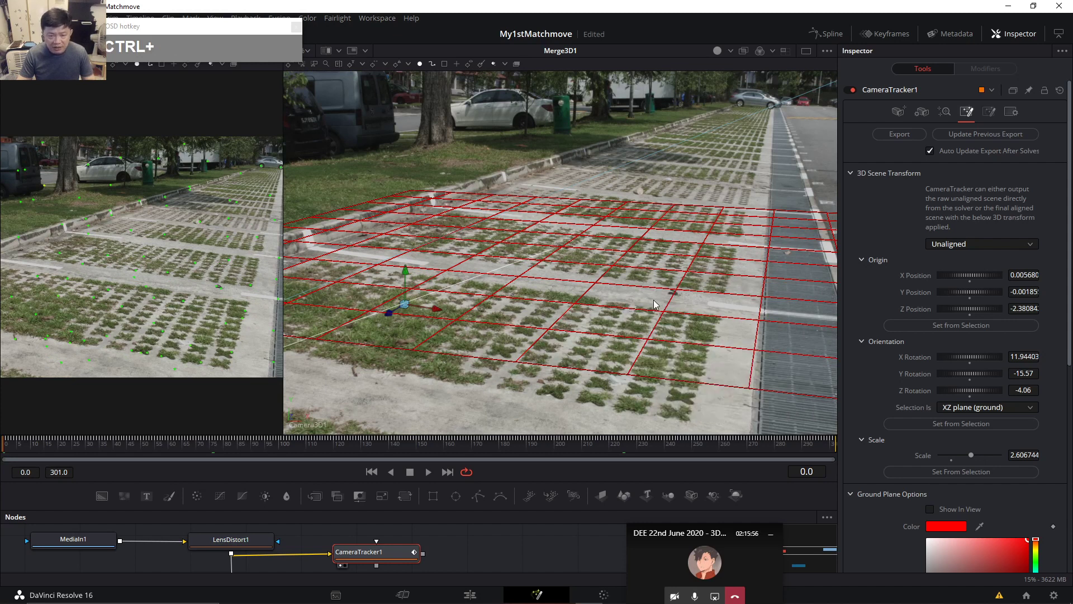
click(636, 273)
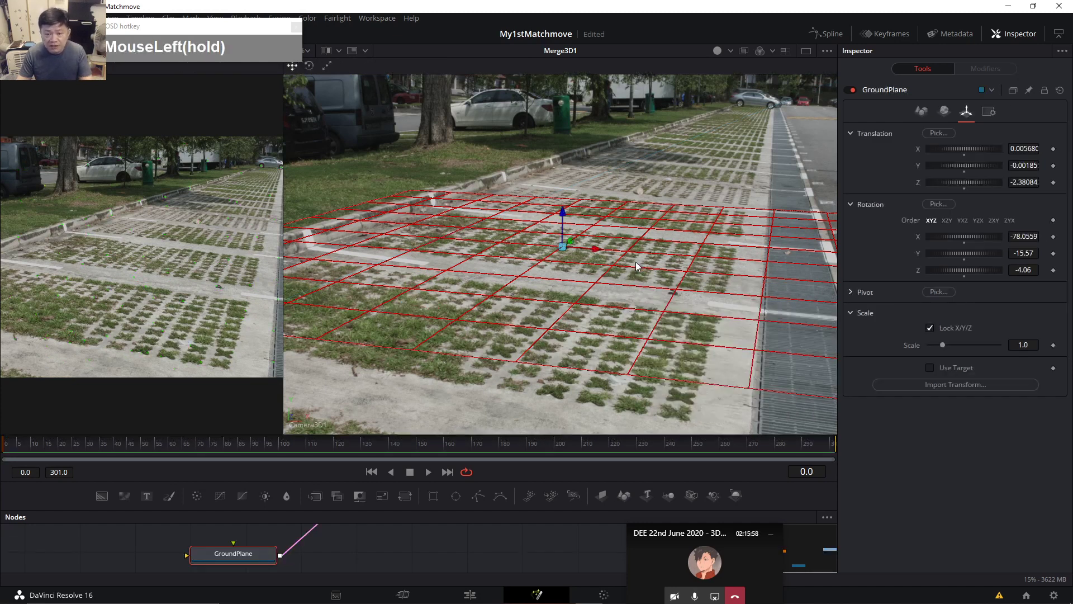
Select Camera3D1 and widen the main viewer and the parameter panel.
click(680, 181)
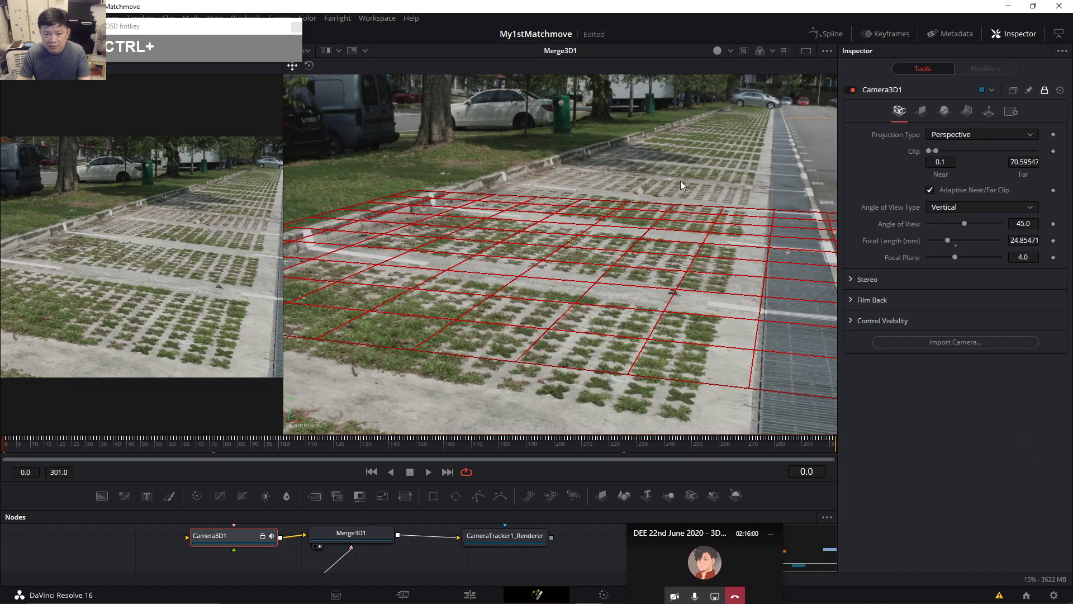
scroll(665, 163, down, 1)
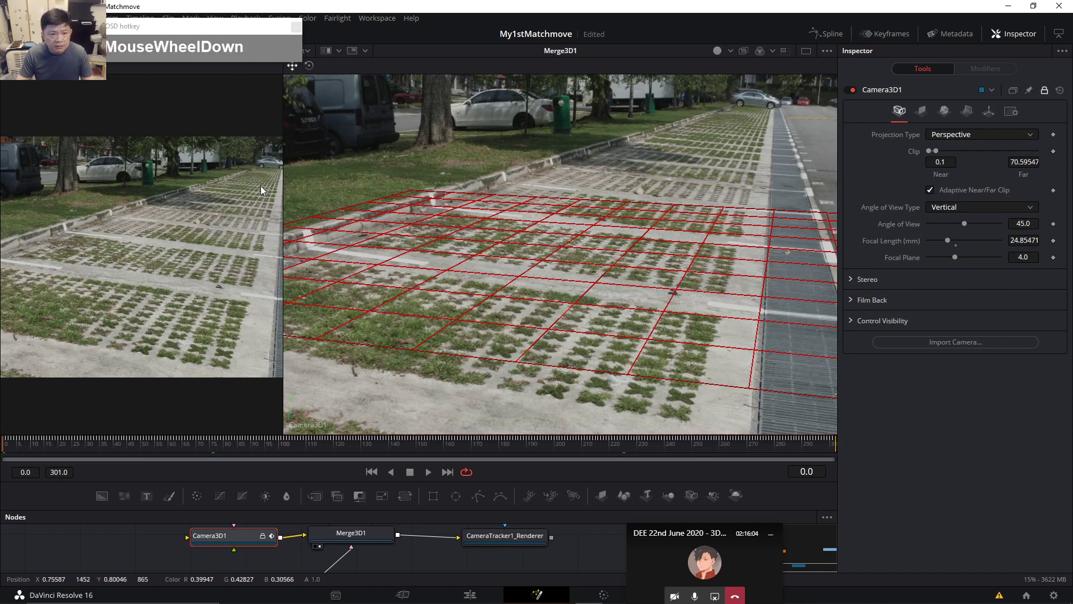
click(282, 194)
drag(282, 193, 134, 206)
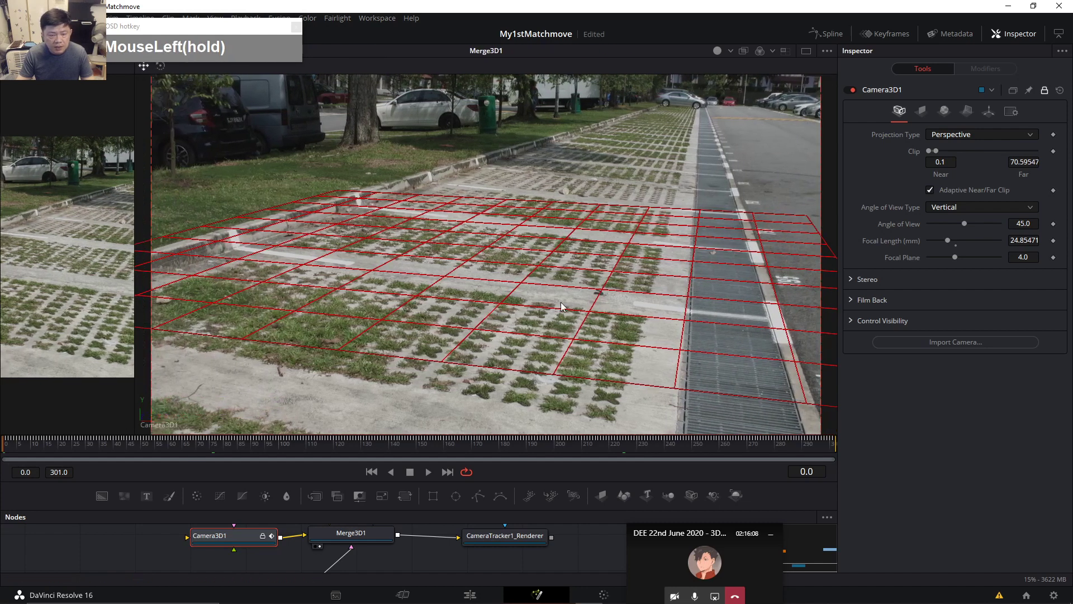
drag(837, 254, 545, 353)
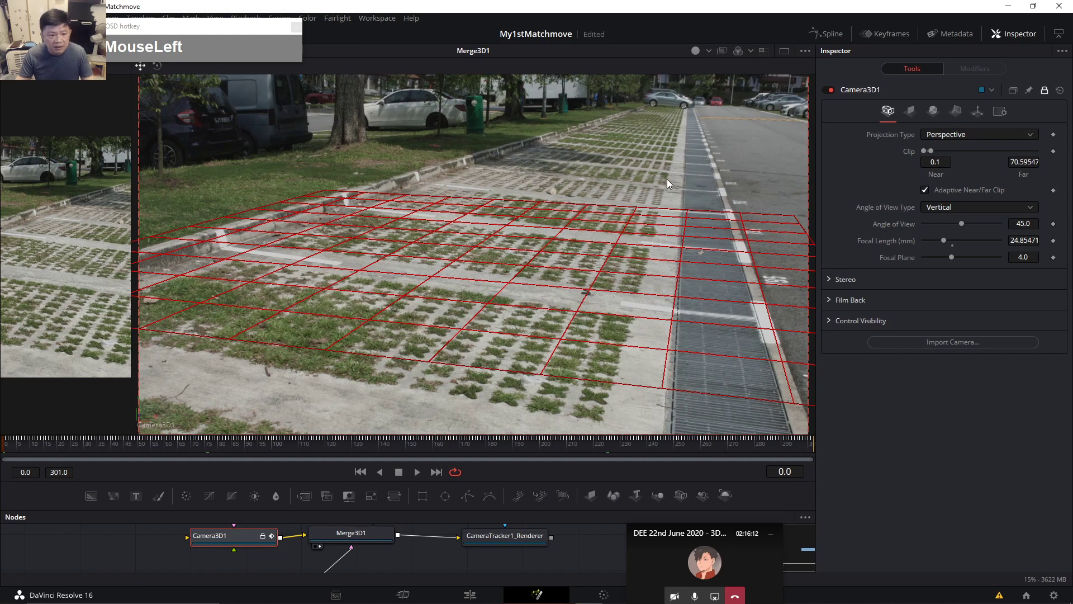
ctrl+scroll(659, 149, down, 1)
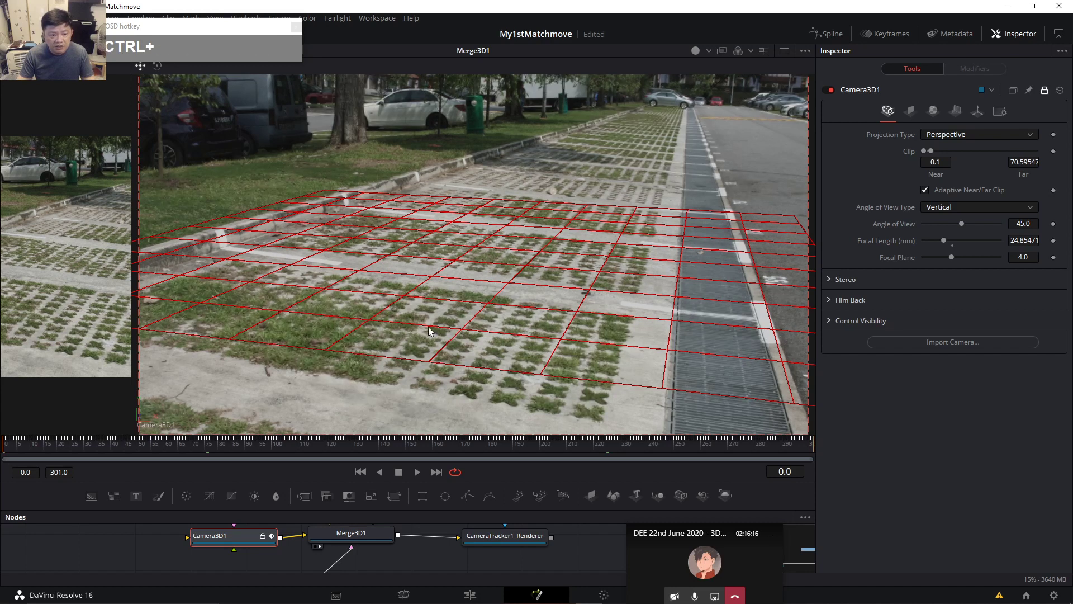
Check the red grid's alignment at frames 24, 164 and 282.
click(68, 441)
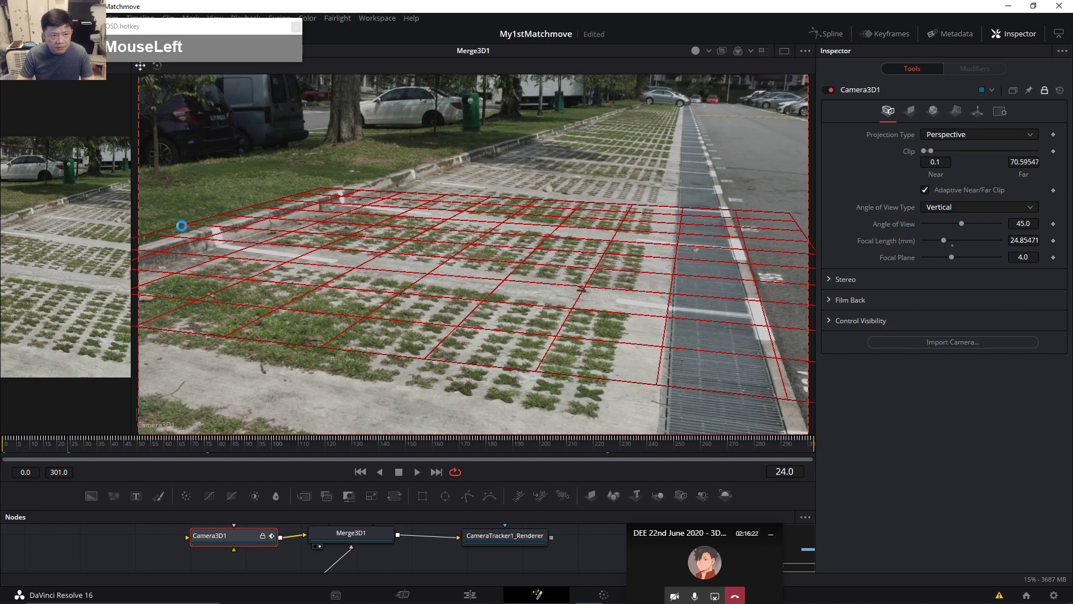
click(444, 441)
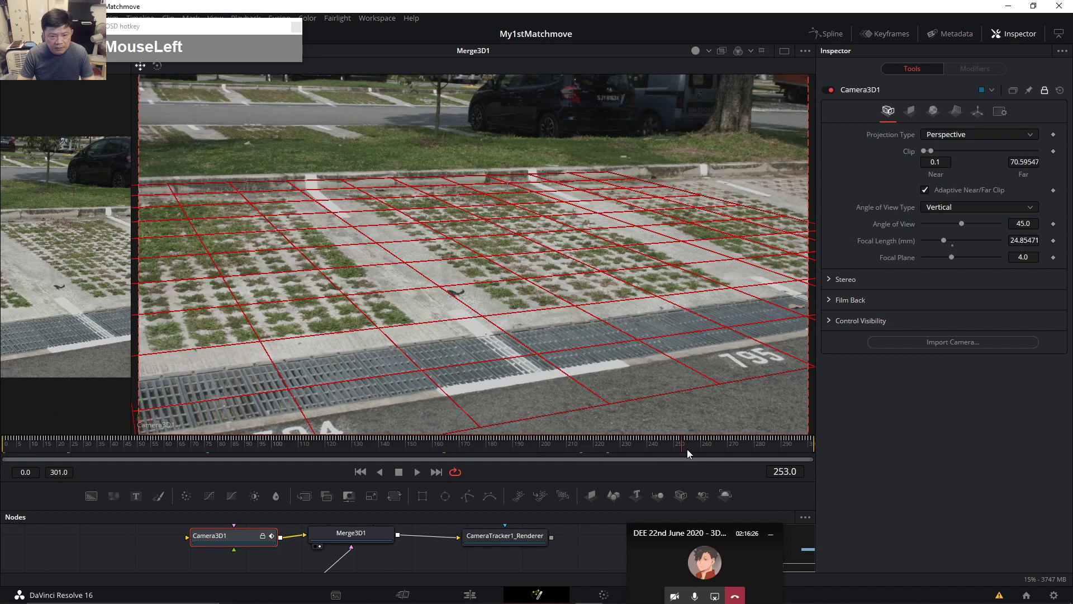
drag(687, 450, 765, 454)
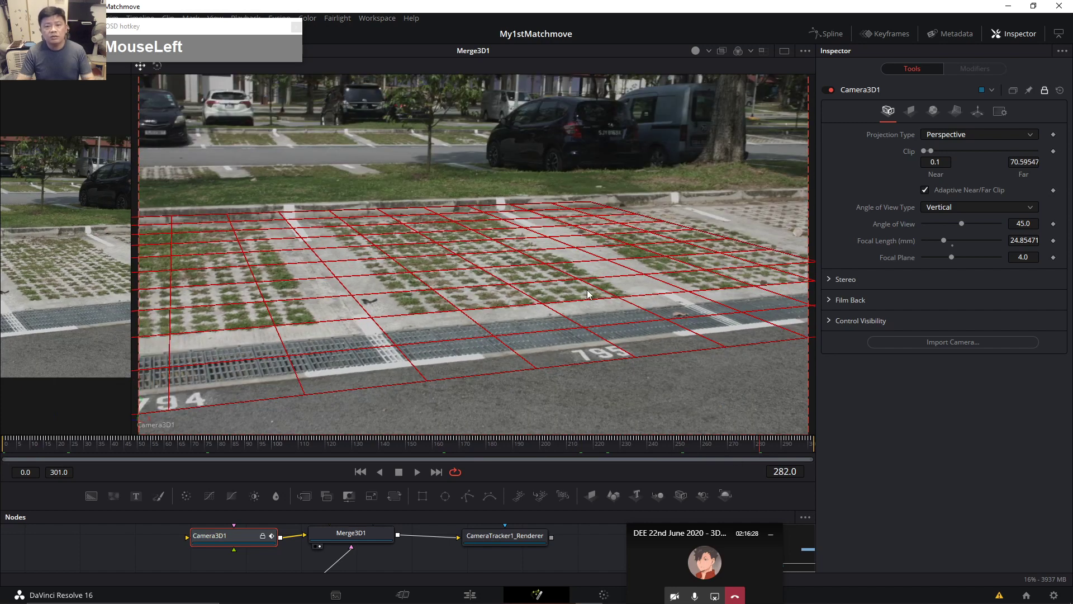
Switch to a single merged 3D viewer, enlarge the node graph and select Merge3D1.
click(785, 50)
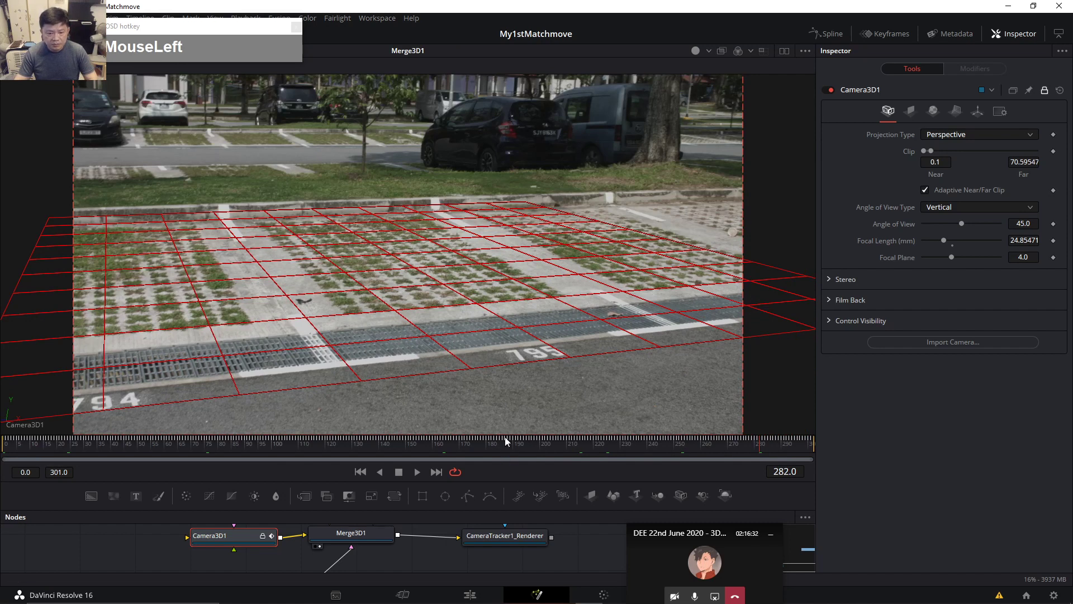
drag(504, 435, 604, 267)
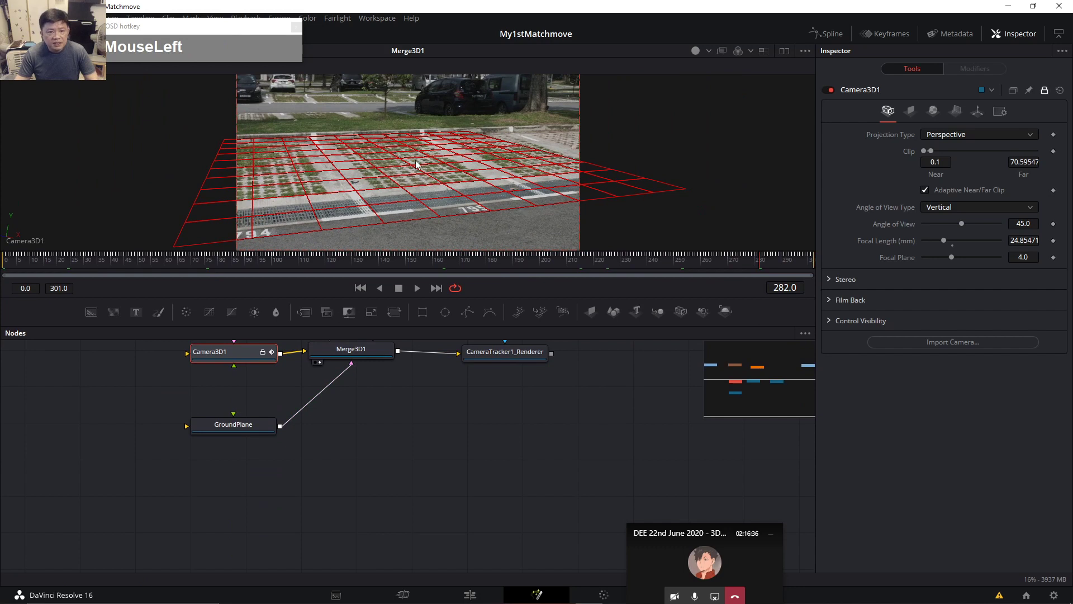
drag(390, 423, 344, 463)
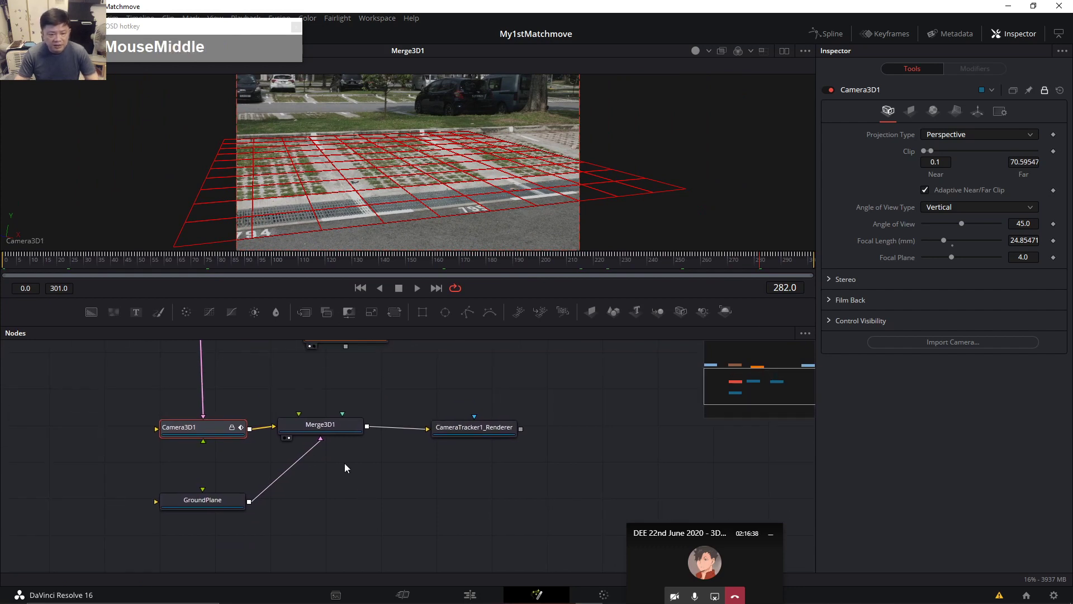
click(326, 425)
drag(420, 462, 408, 470)
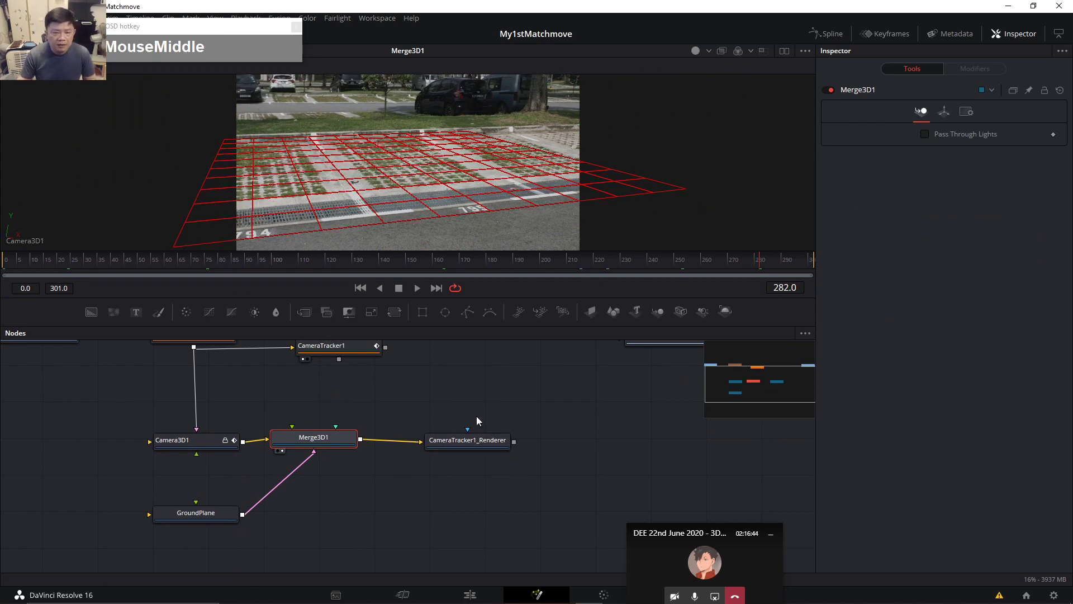
Place GroundPlane directly below Merge3D1, aligned with CameraTracker1_Renderer.
click(497, 397)
drag(477, 442, 470, 437)
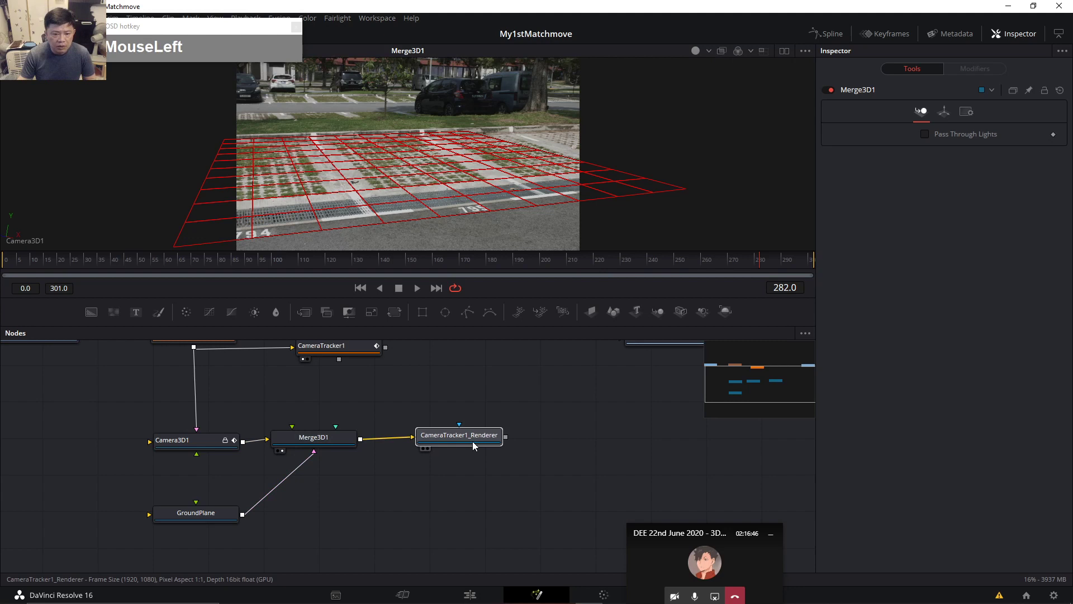
drag(206, 515, 345, 511)
drag(455, 442, 456, 448)
drag(336, 443, 341, 451)
drag(233, 30, 596, 371)
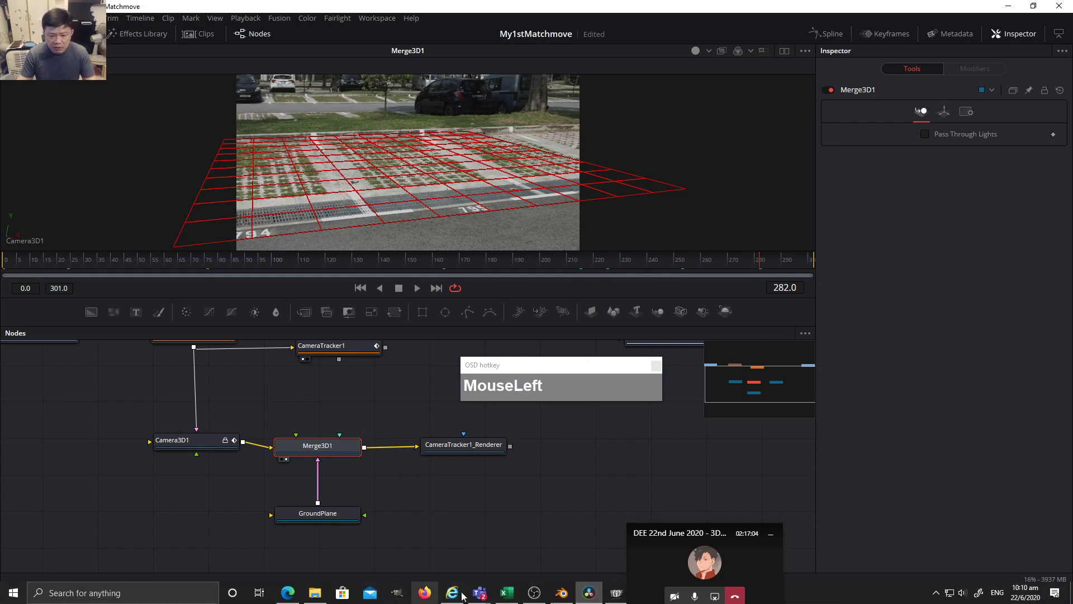
Minimise Resolve, launch Maya 2018 from its desktop icon, and restore Resolve from the taskbar.
drag(693, 534, 859, 513)
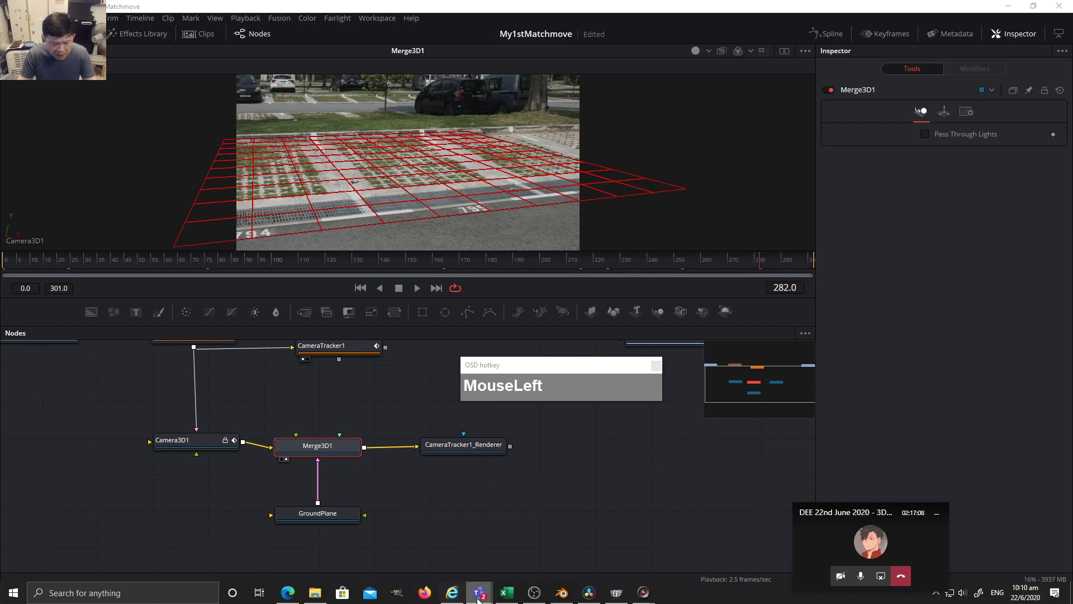
click(1009, 6)
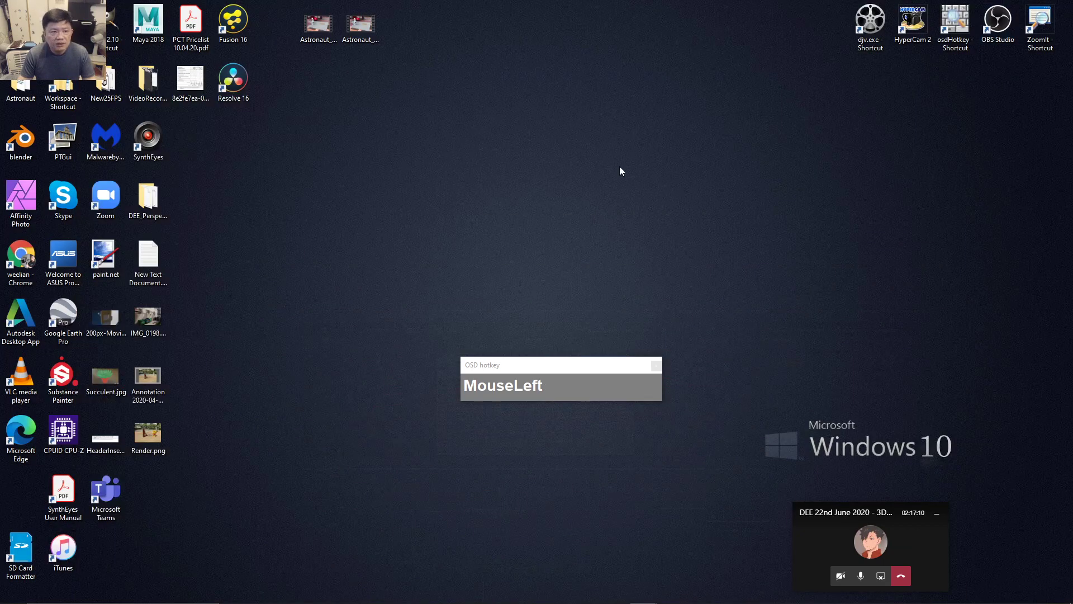
double_click(148, 23)
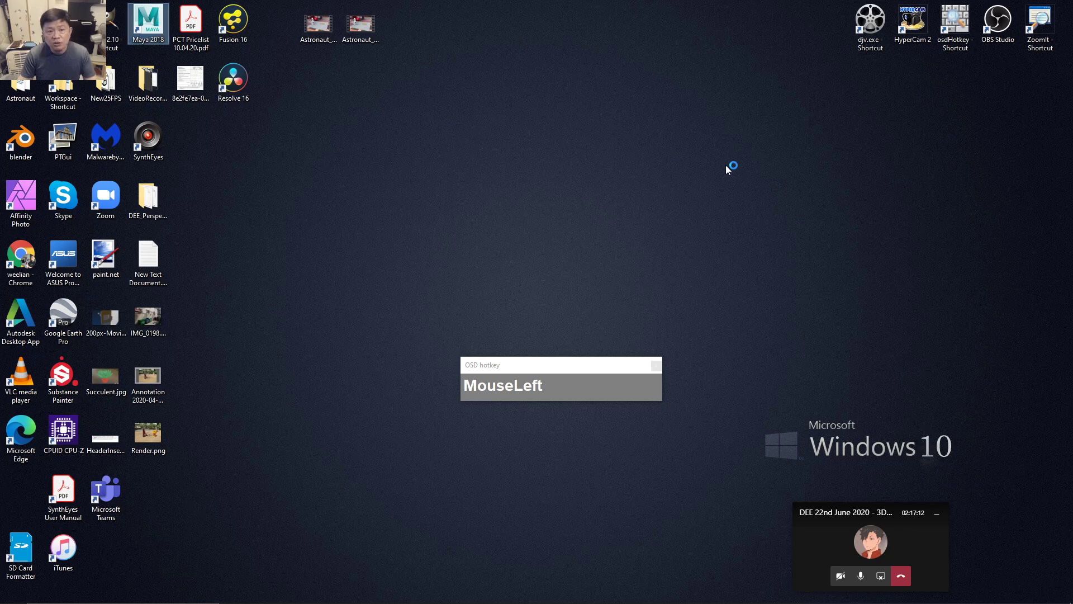
mouse_move(462, 600)
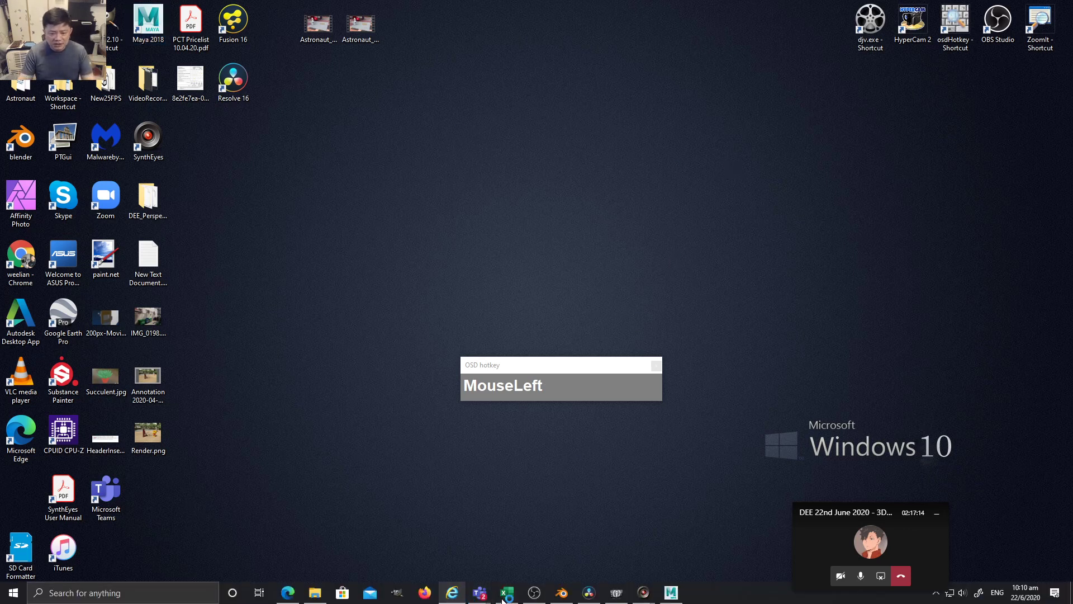
click(608, 551)
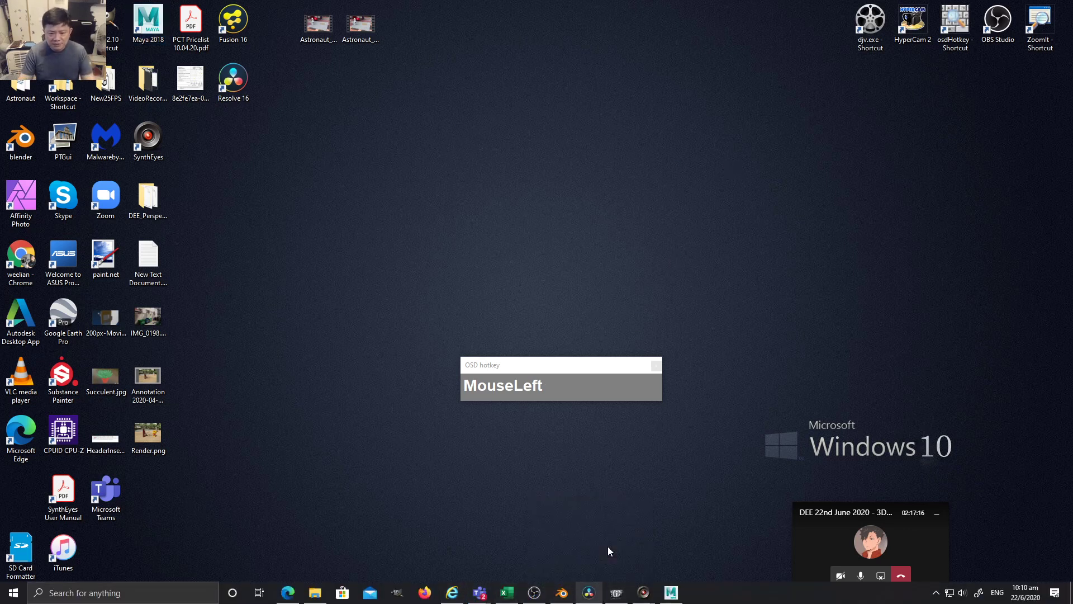
Save the My1stMatchmove project via File > Save Project and check on the loading Maya window.
click(69, 18)
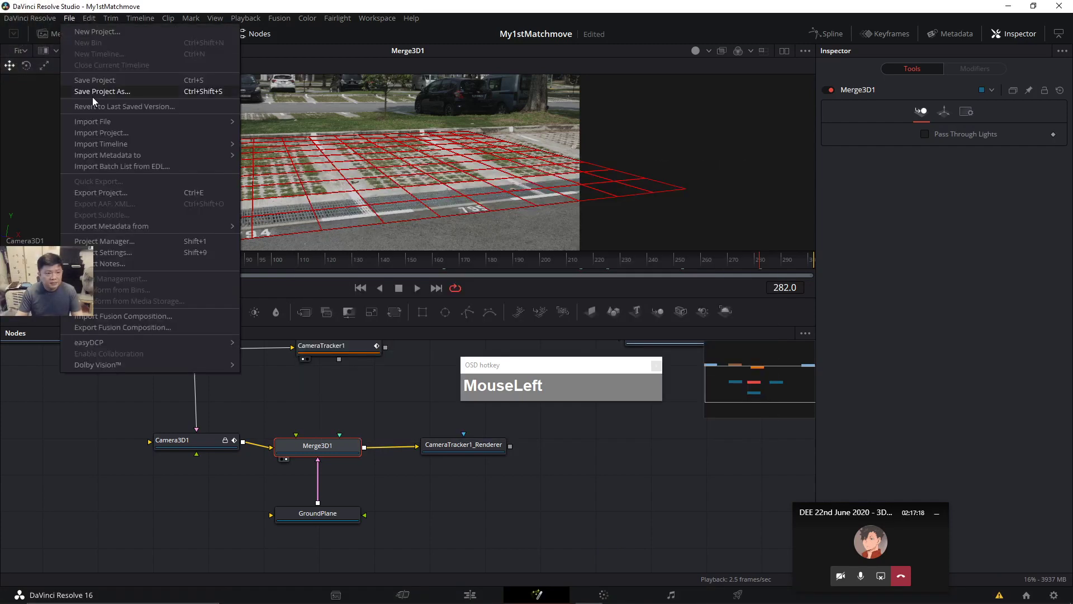
click(88, 80)
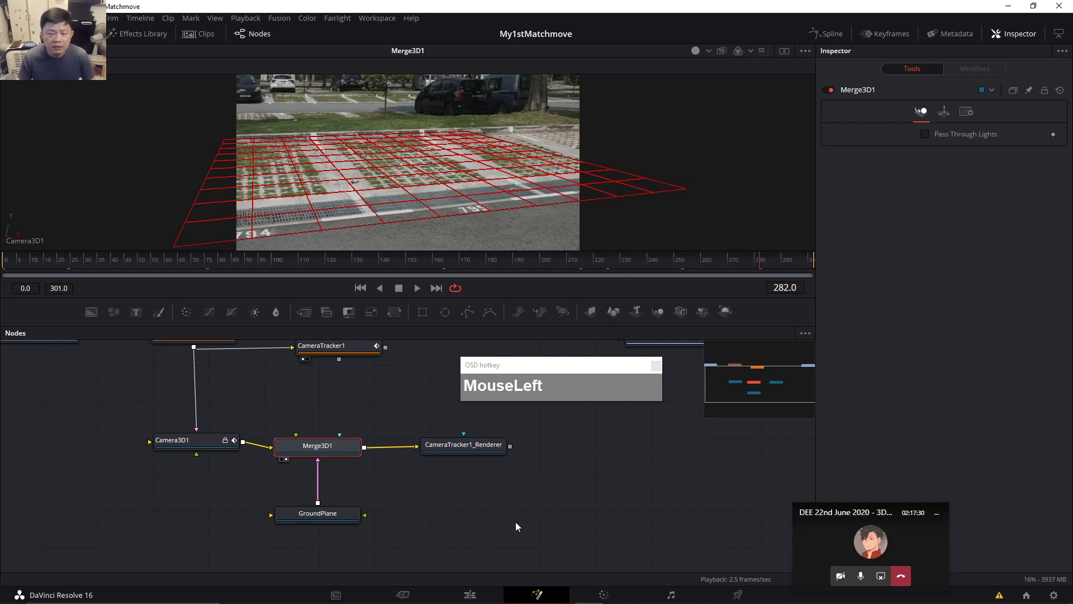
click(592, 515)
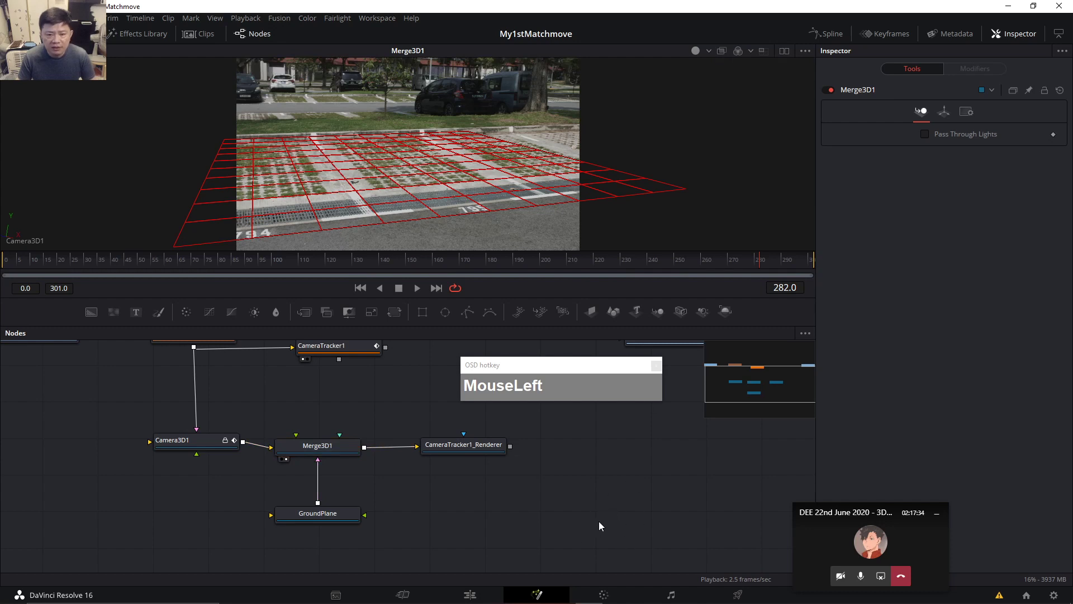
mouse_move(594, 603)
click(671, 593)
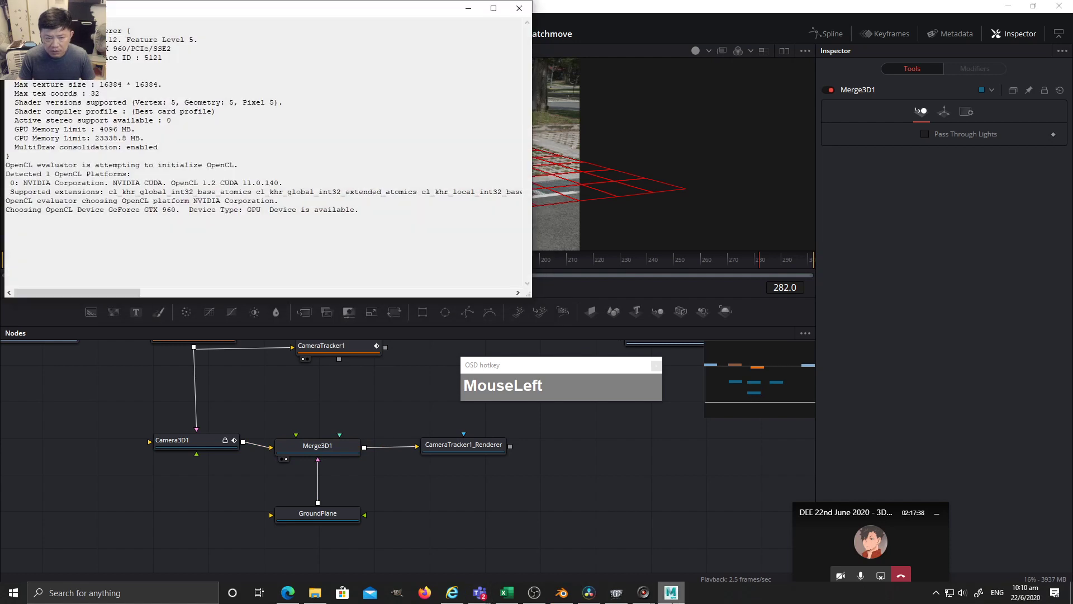
Line up CameraTracker1_Renderer, Merge3D1 and GroundPlane neatly in the node graph.
click(646, 511)
drag(588, 367, 673, 487)
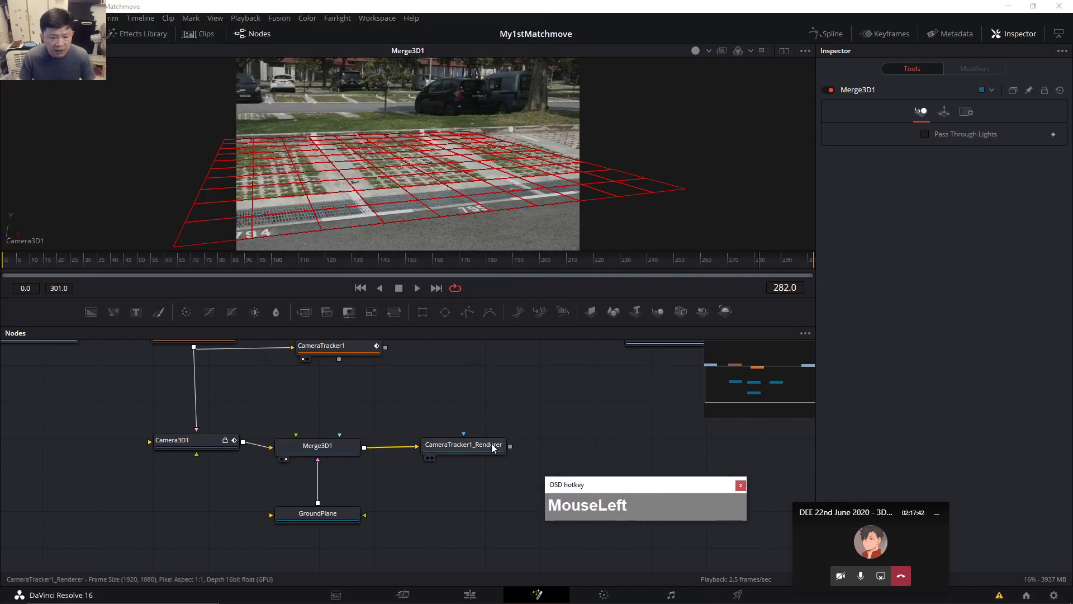
drag(470, 440, 486, 437)
drag(335, 451, 342, 446)
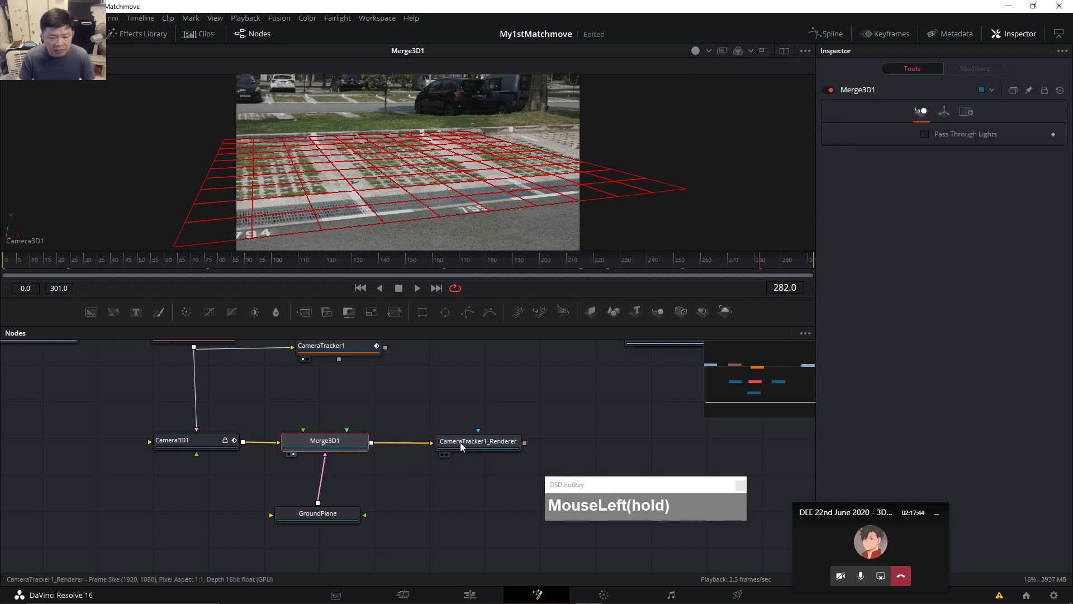
drag(335, 514, 341, 517)
click(478, 445)
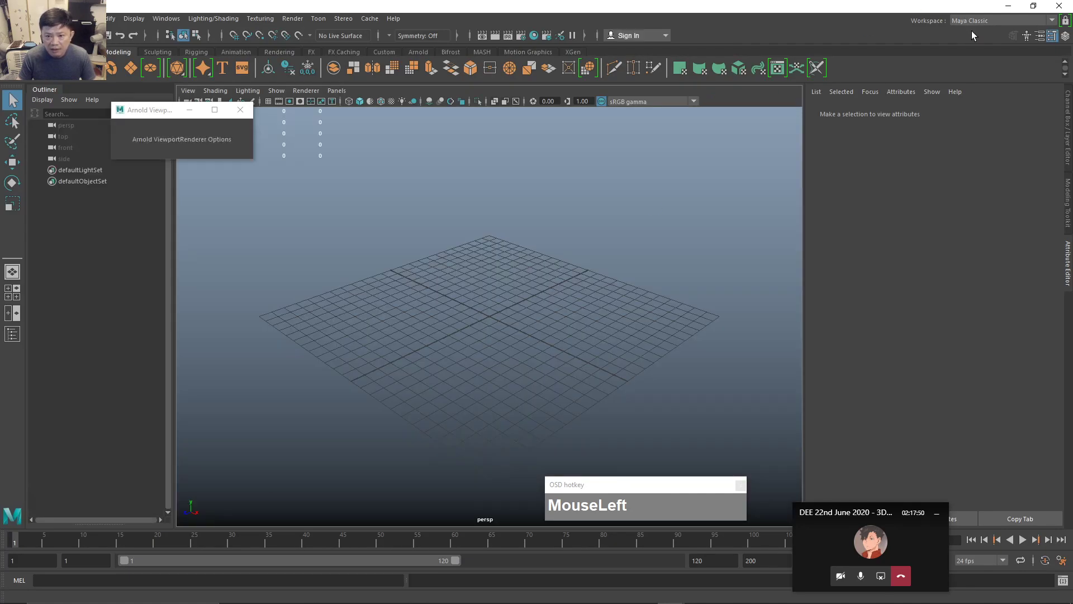
Close Maya and its What's New dialog, line CameraTracker1_Renderer up beside Merge3D1, and add a Shape3D node.
click(1017, 11)
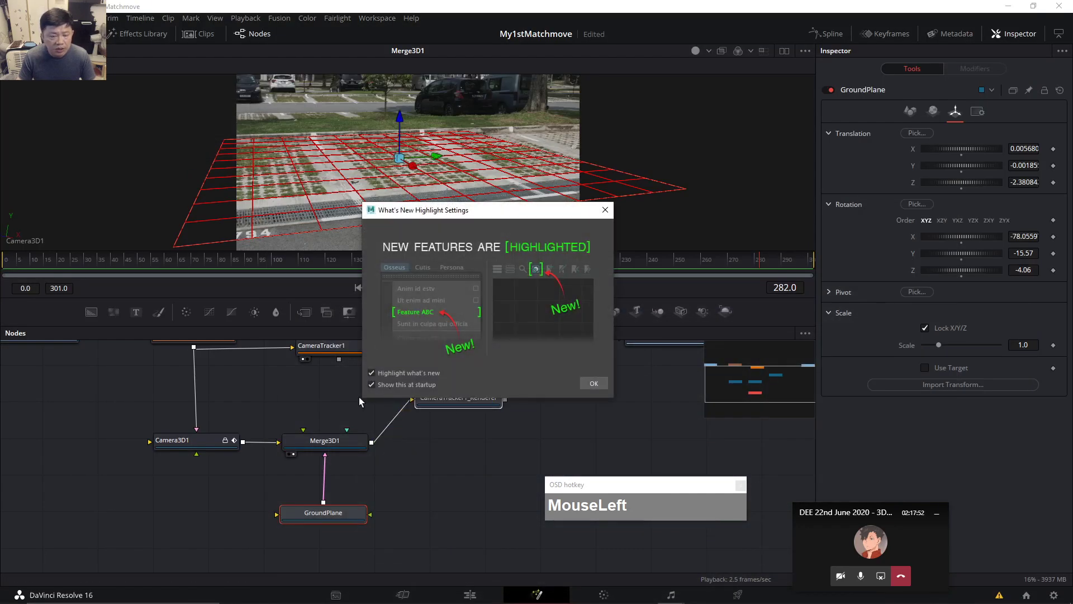
click(605, 211)
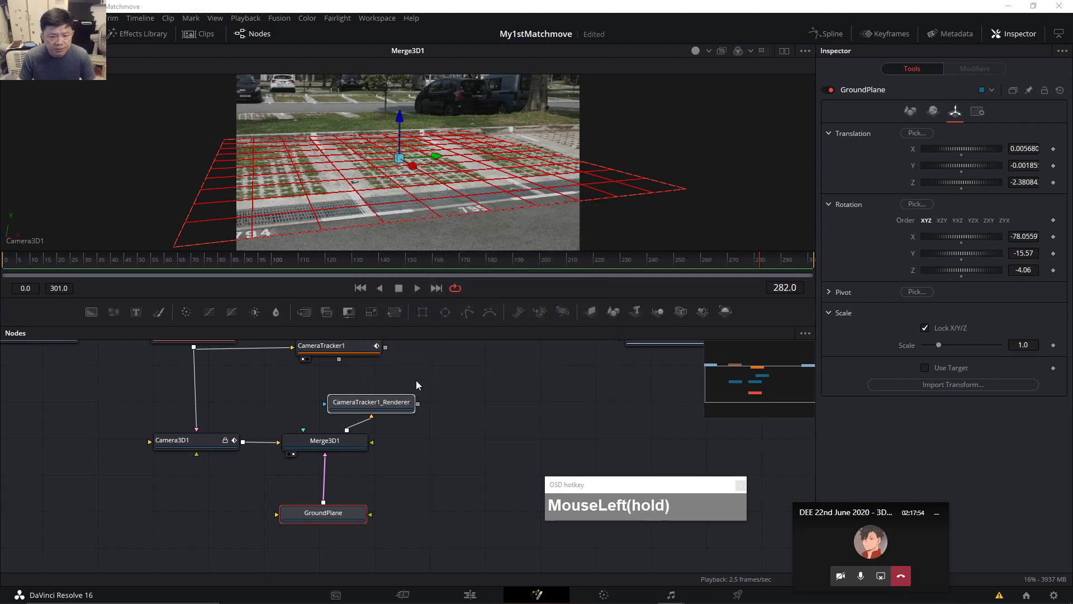
drag(379, 408, 496, 434)
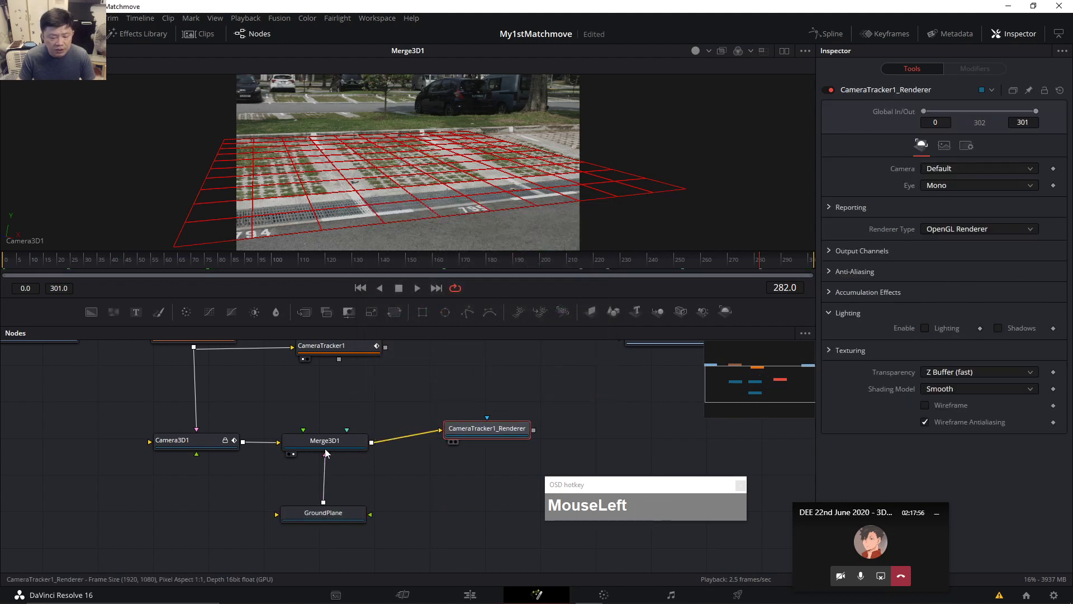
drag(331, 452, 328, 452)
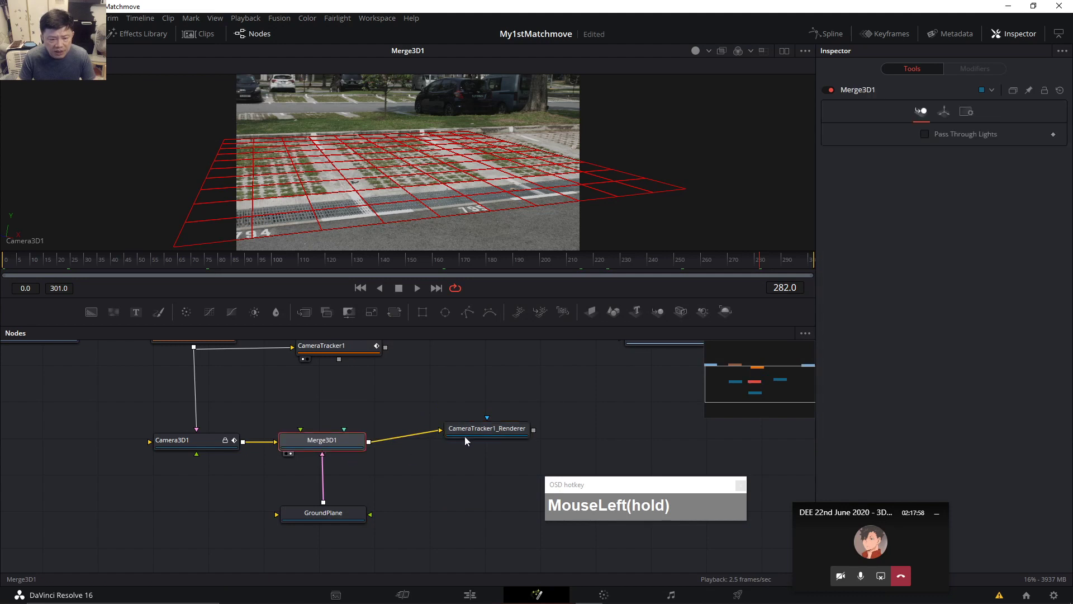
drag(474, 428, 473, 439)
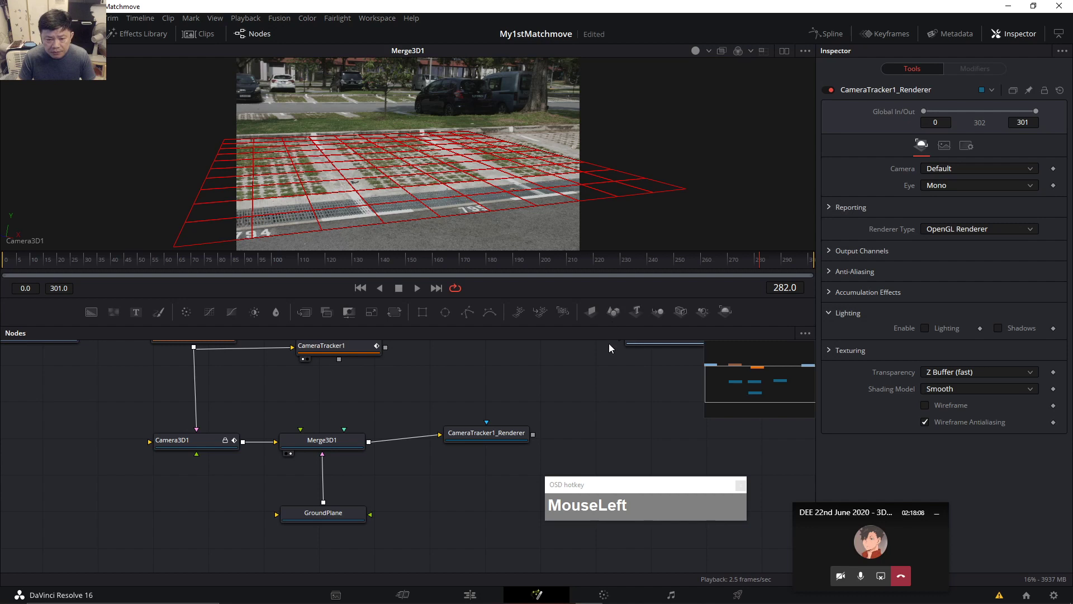
click(614, 312)
Move the new Shape3D node left in the graph and split the viewers to half width each.
drag(608, 383, 241, 488)
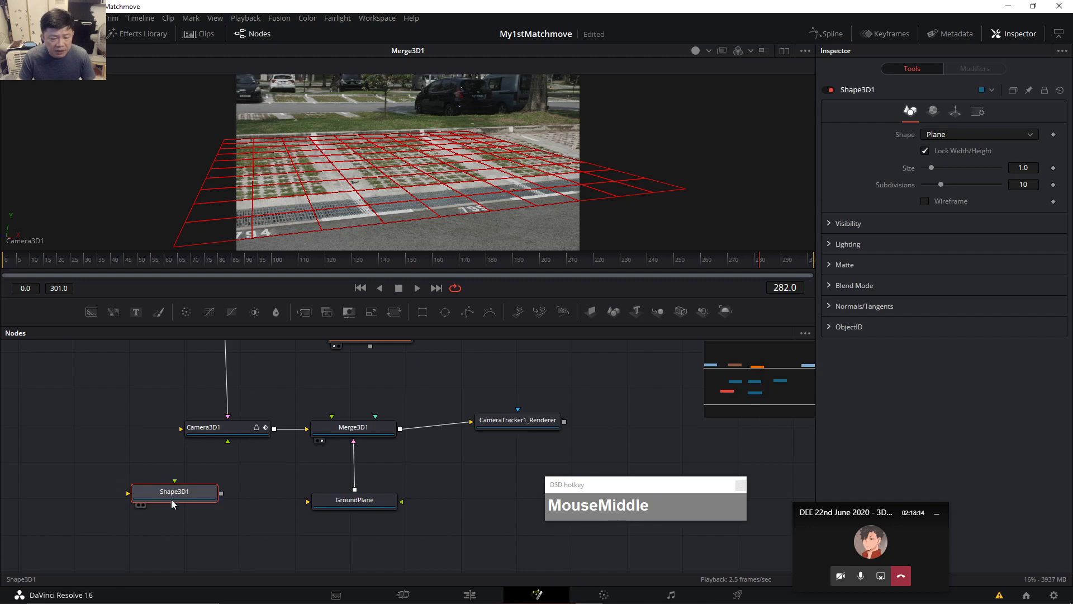
drag(290, 488, 299, 489)
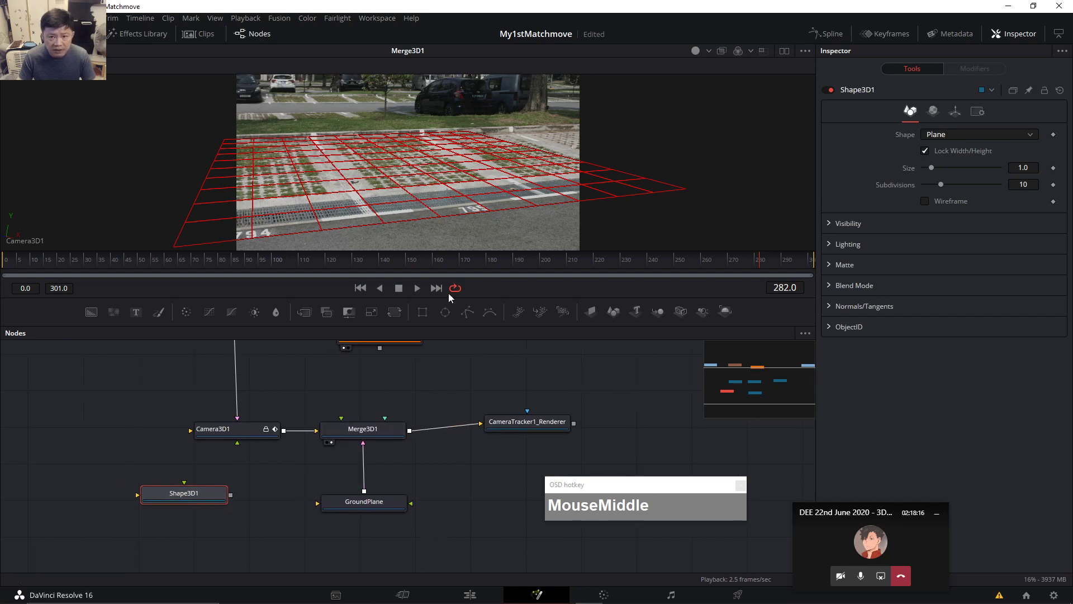
click(783, 50)
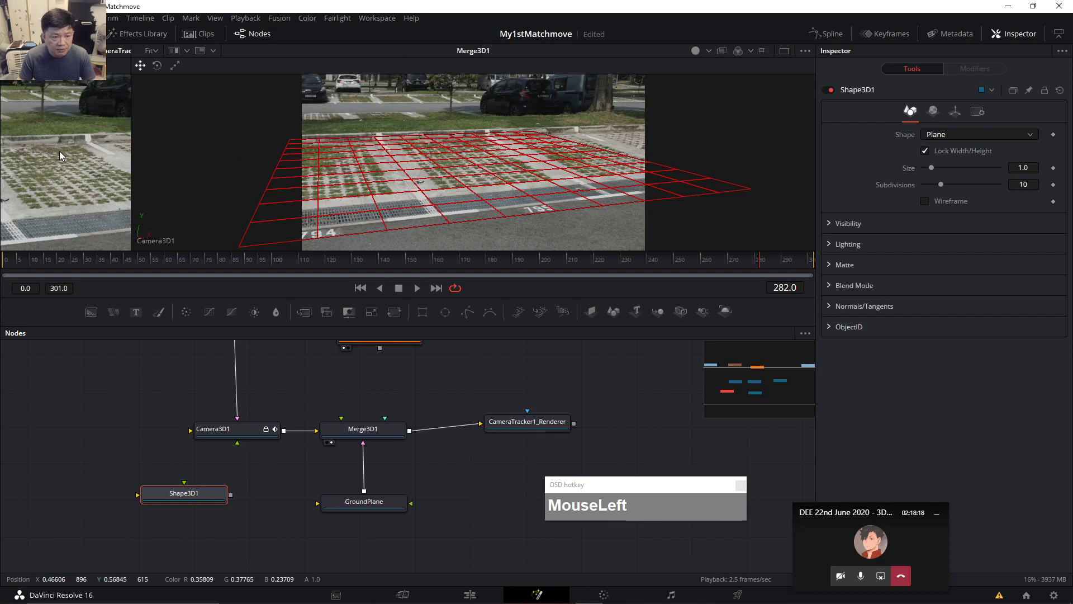
drag(131, 170, 460, 171)
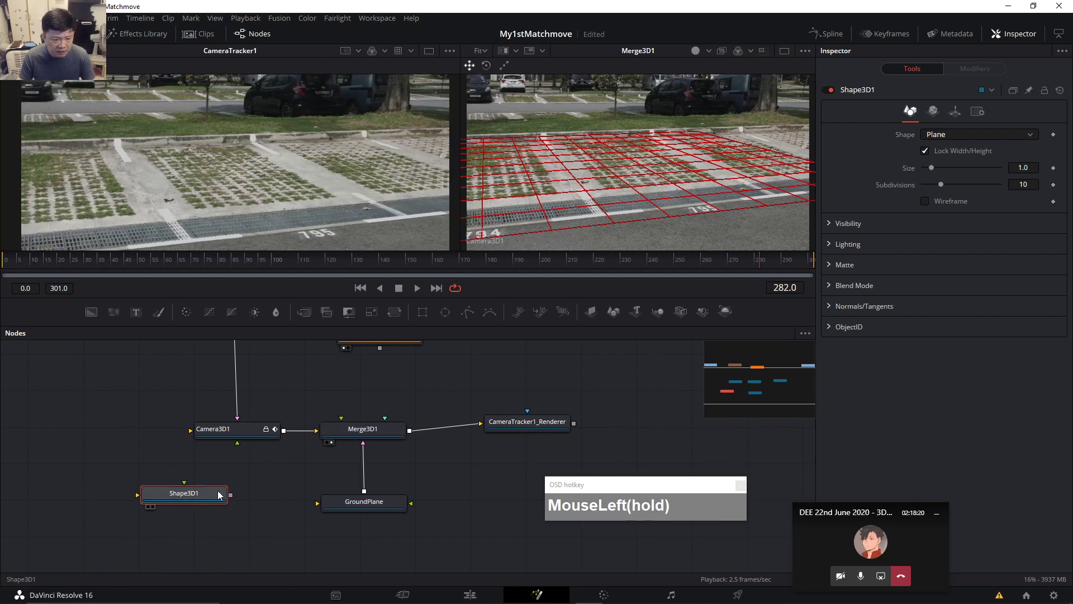
Show the Shape3D1 plane in the left viewer and orbit it to another angle.
key(1)
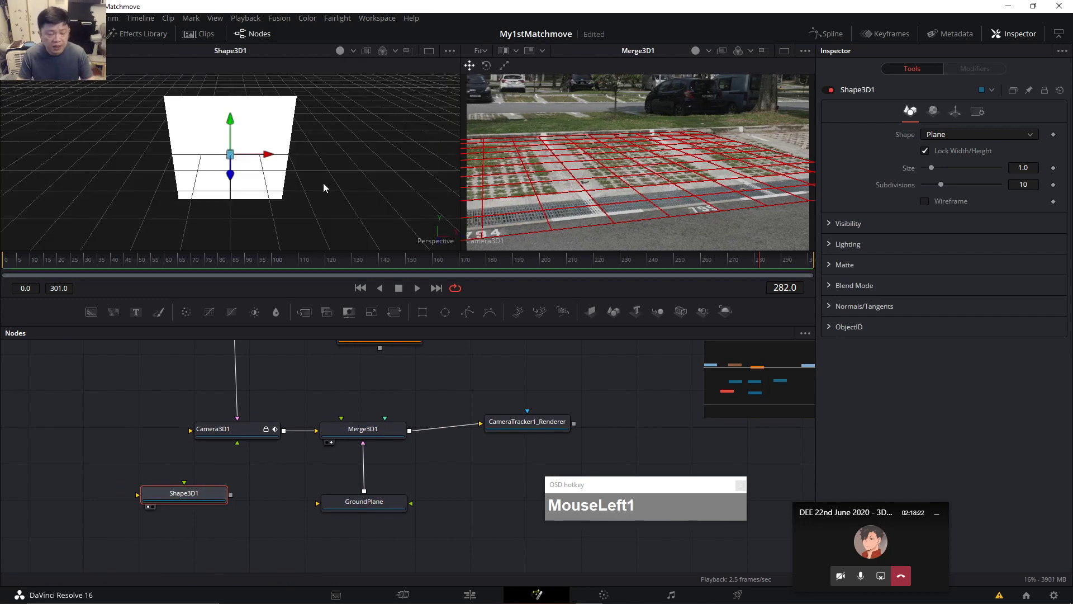
drag(358, 204, 261, 214)
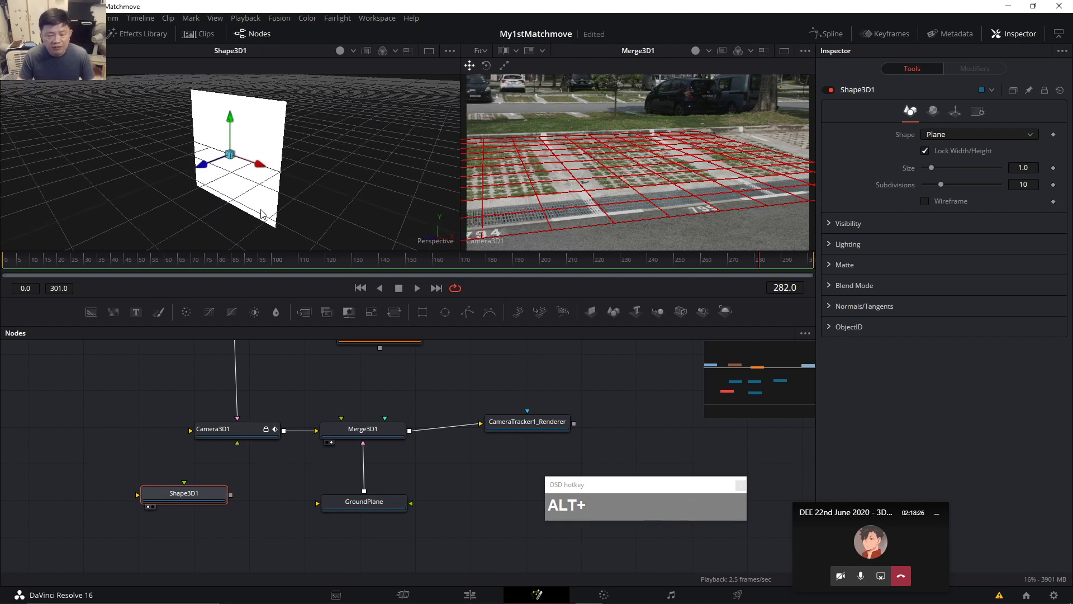
drag(223, 139, 225, 62)
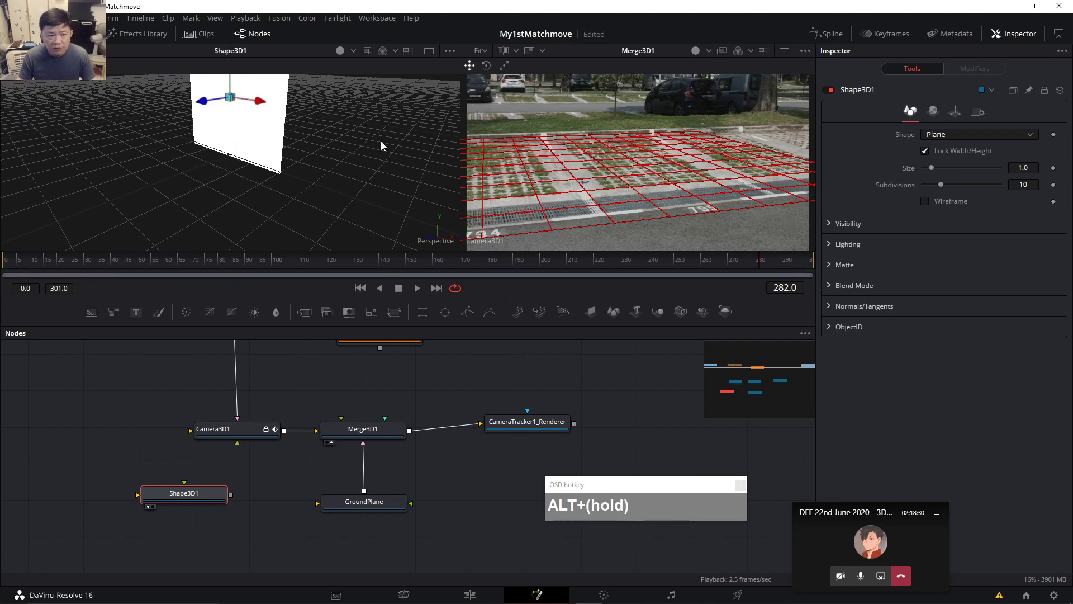
Switch the shape type to Cube, then to Sphere.
click(970, 137)
click(960, 163)
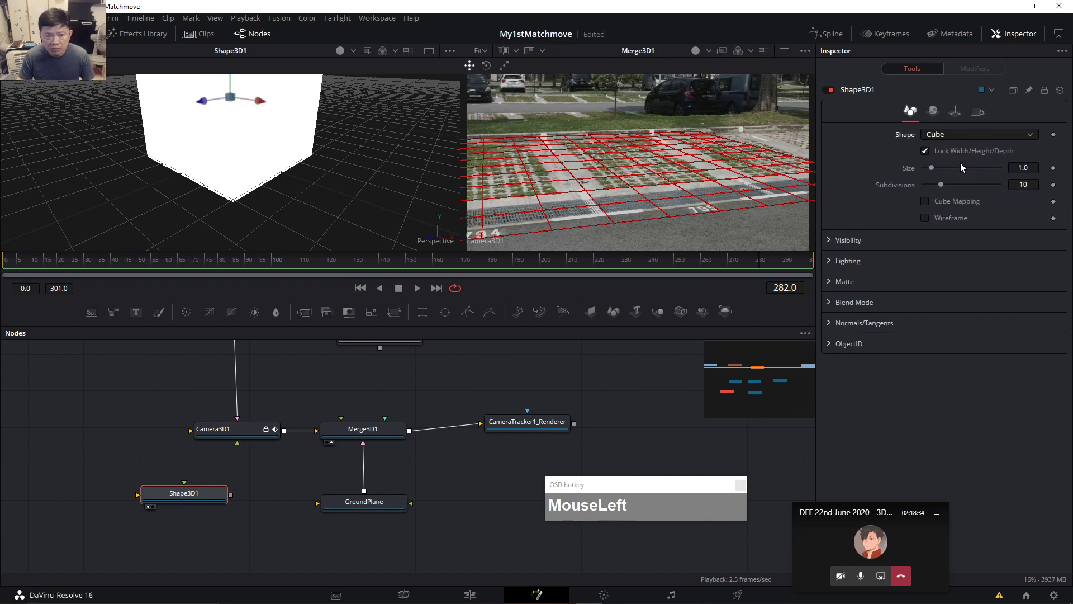
click(998, 136)
click(972, 172)
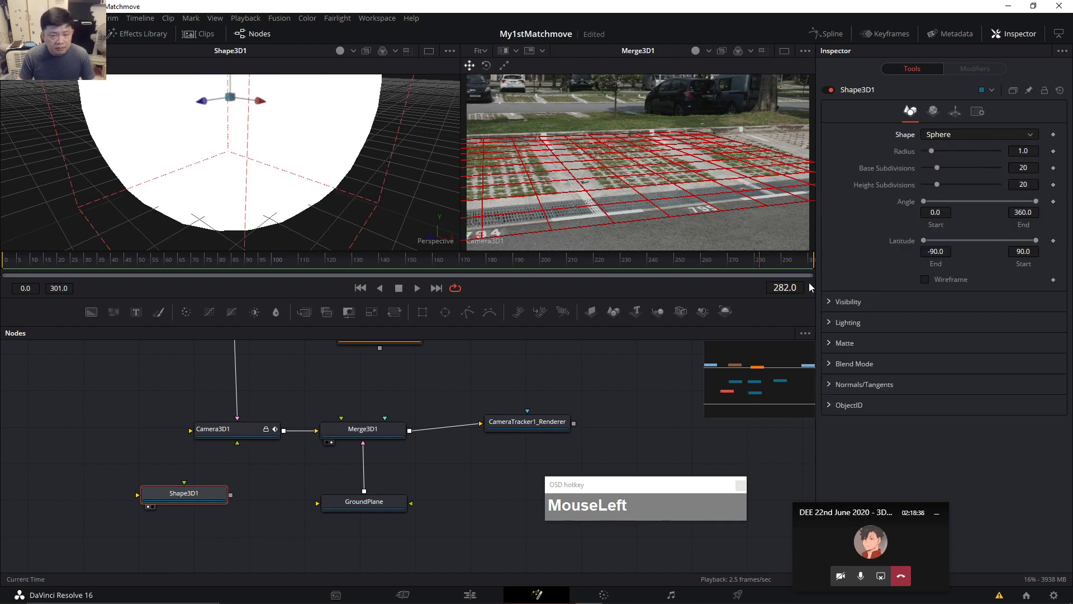
Tint the sphere's material colour pink.
click(933, 112)
mouse_move(980, 180)
mouse_down()
mouse_move(948, 173)
mouse_move(991, 183)
mouse_move(965, 180)
mouse_up()
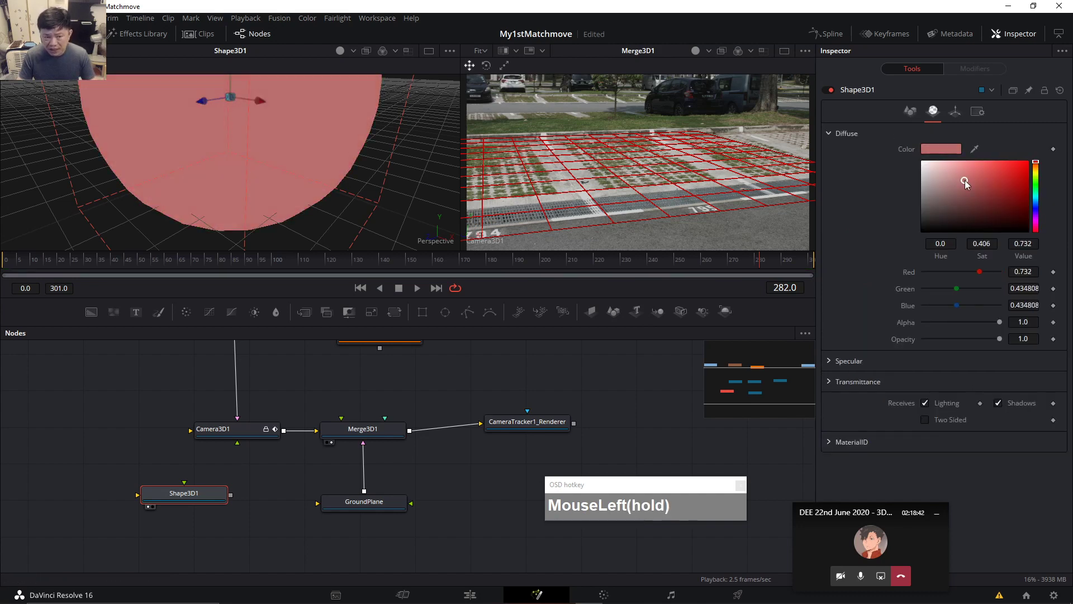
scroll(340, 187, down, 5)
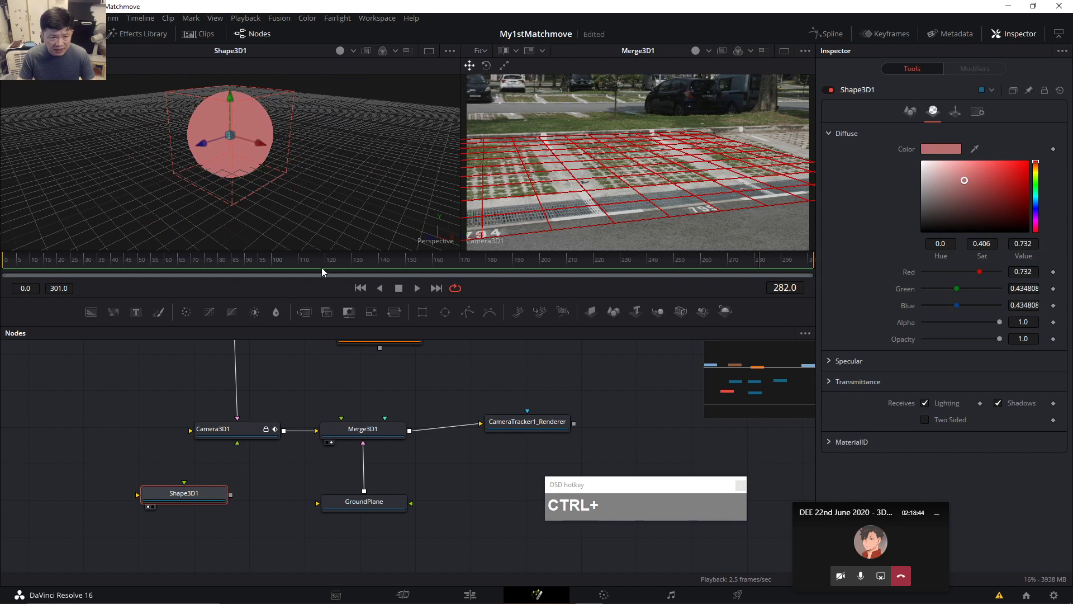
drag(202, 499, 215, 496)
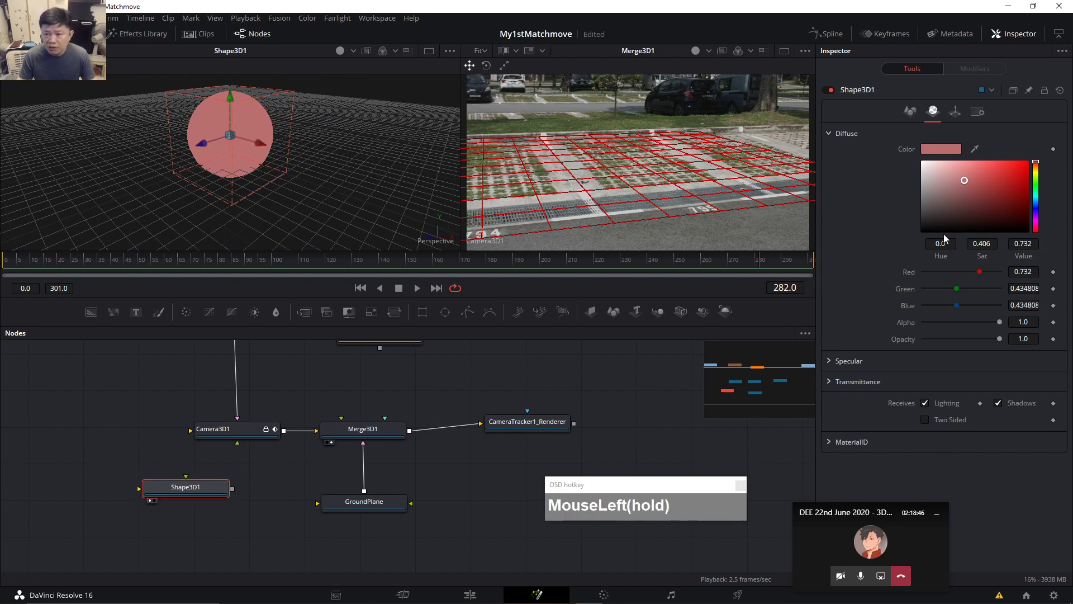
click(933, 111)
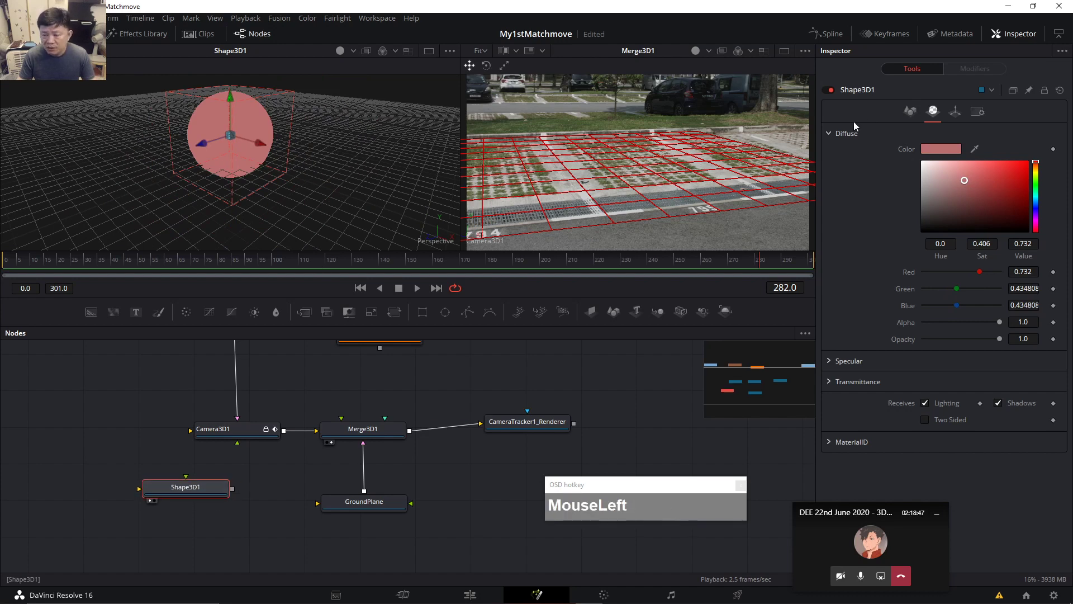
Change the shape type to Cylinder (radius 1.0, height 2.0).
click(909, 111)
click(948, 135)
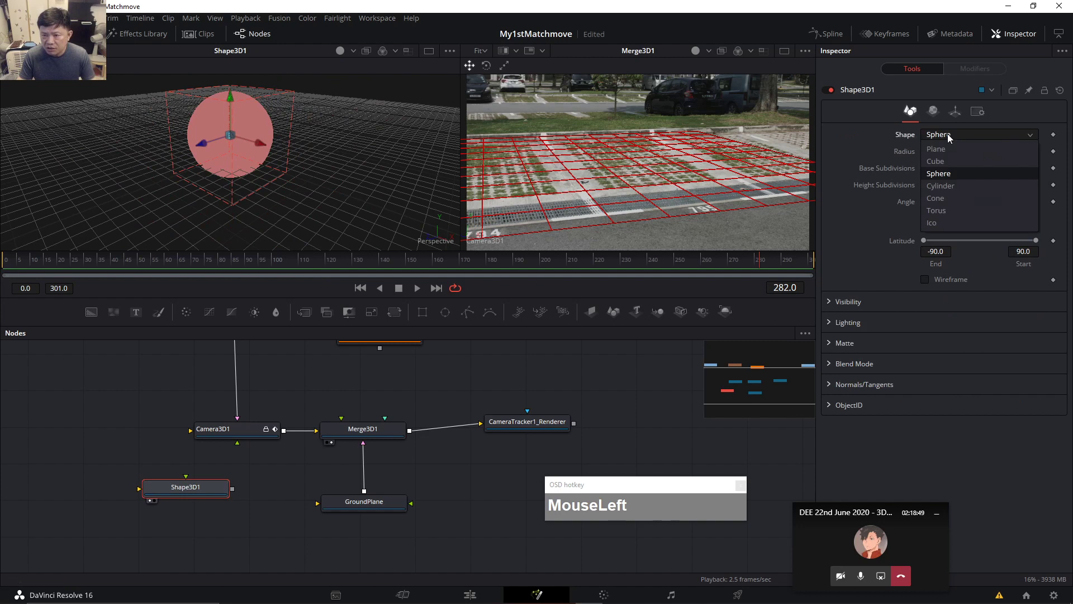
click(940, 193)
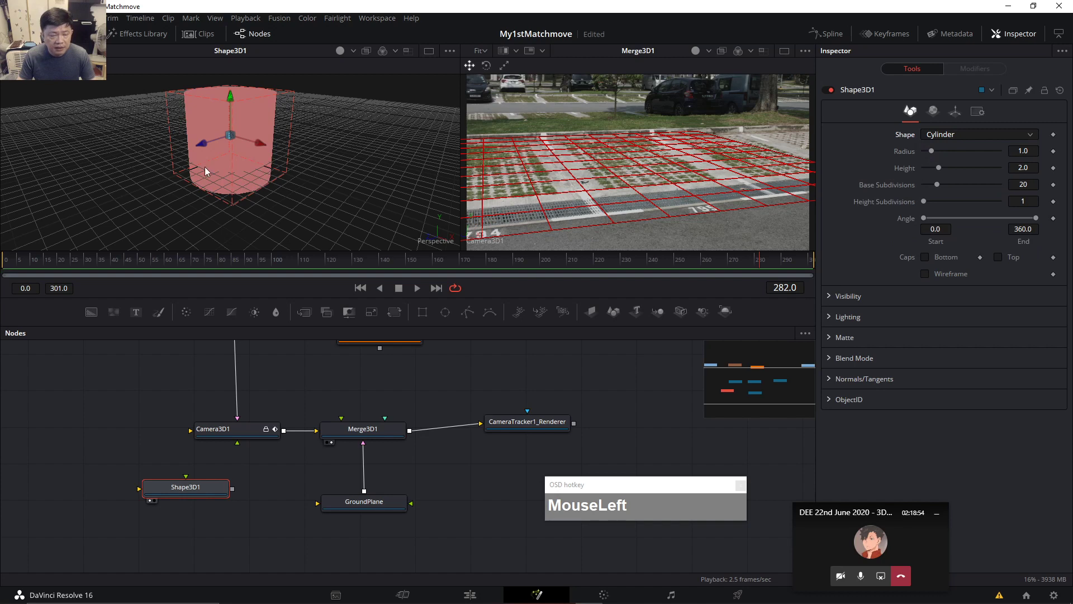
Reposition the Shape3D1 node in the node graph and deselect all nodes.
drag(185, 486, 200, 481)
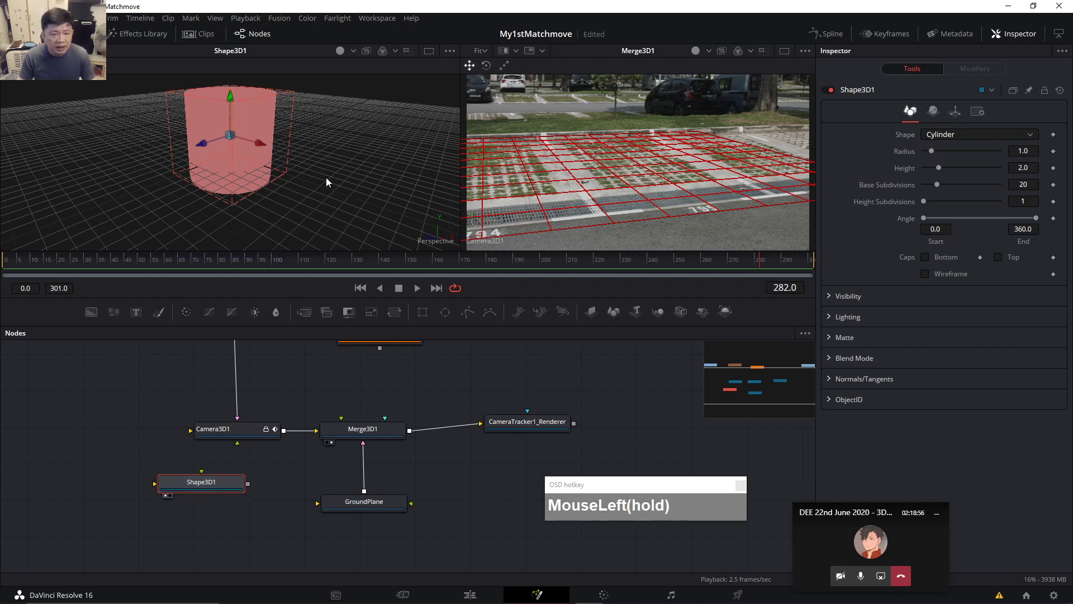
click(257, 114)
drag(231, 491, 215, 486)
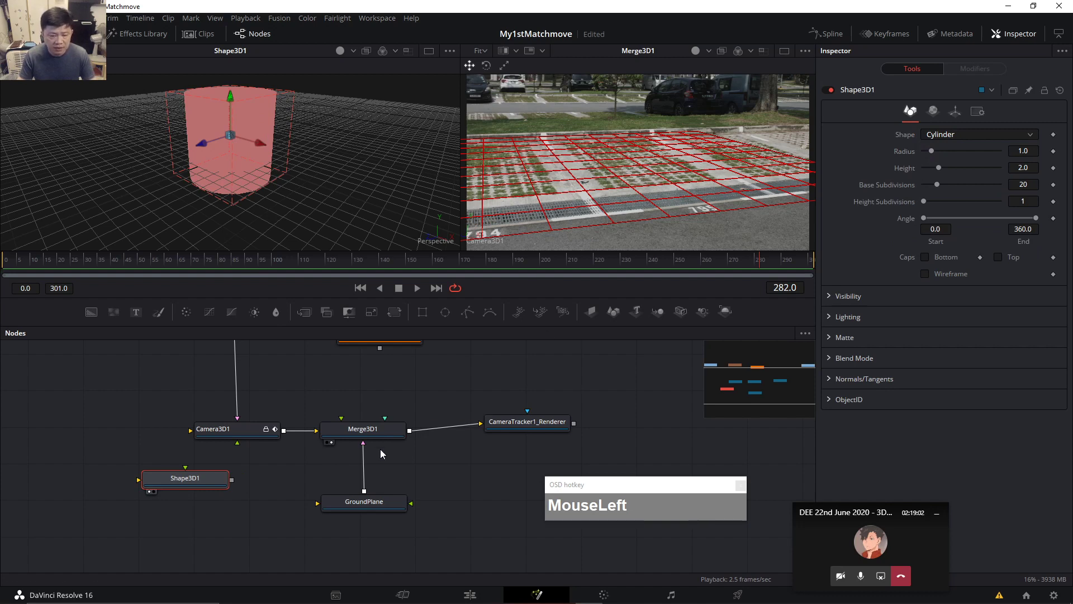
click(376, 429)
click(218, 479)
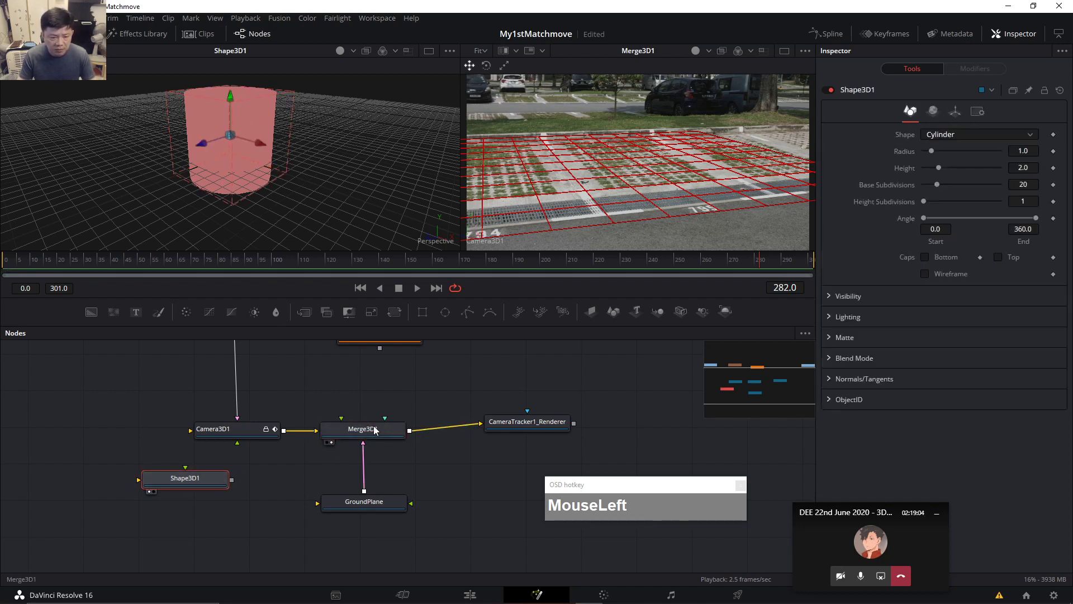
drag(190, 486, 253, 437)
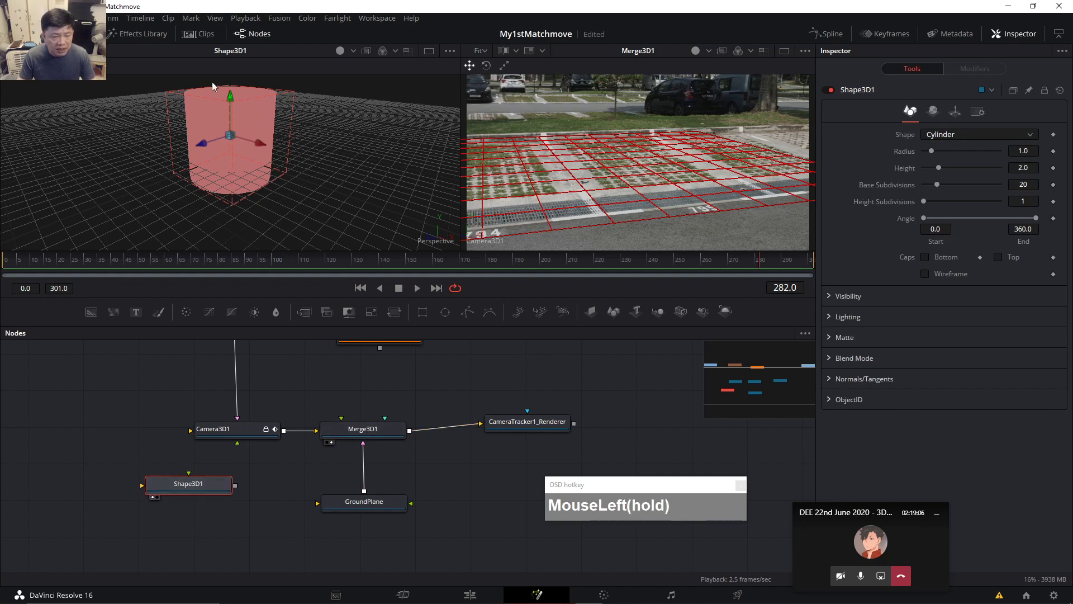
drag(212, 82, 253, 193)
click(122, 435)
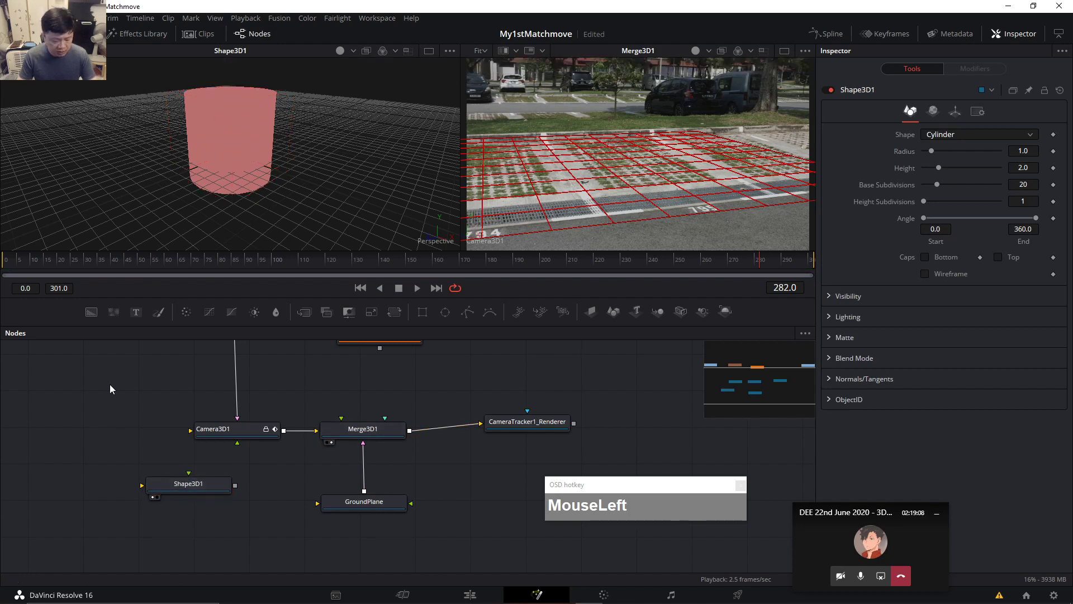
Add a Blinn1 material node via the tool search and place it left of Shape3D1.
key(ctrl+space)
text(ctr)
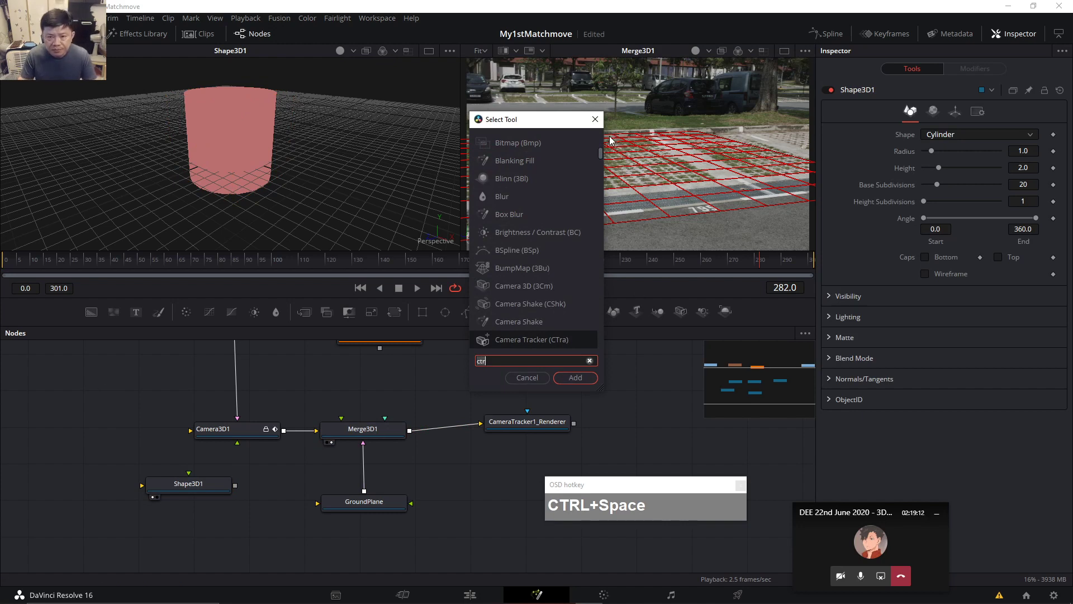
click(593, 119)
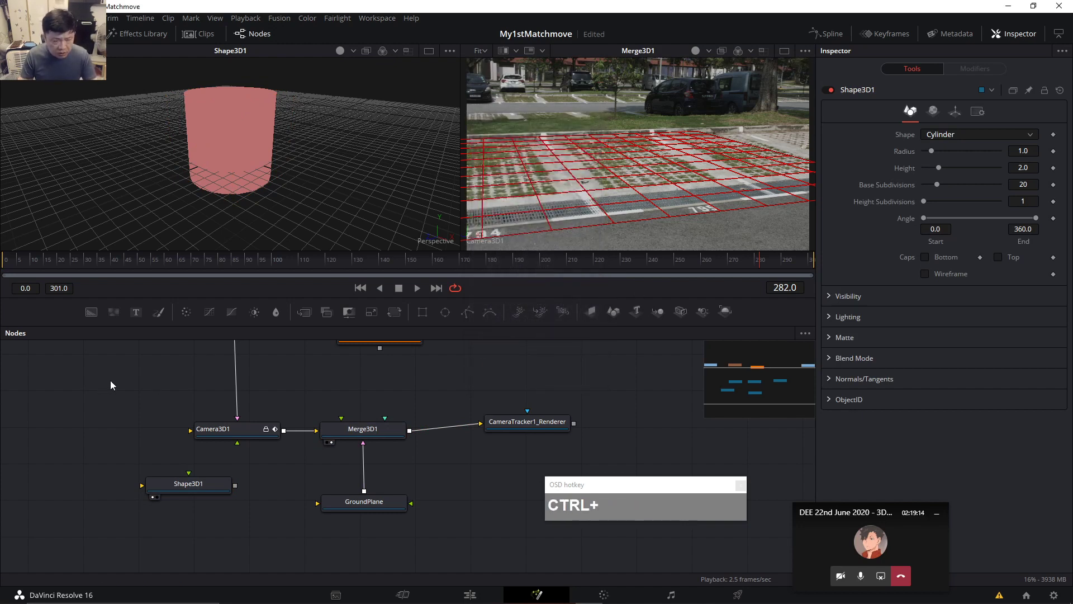
key(ctrl+space)
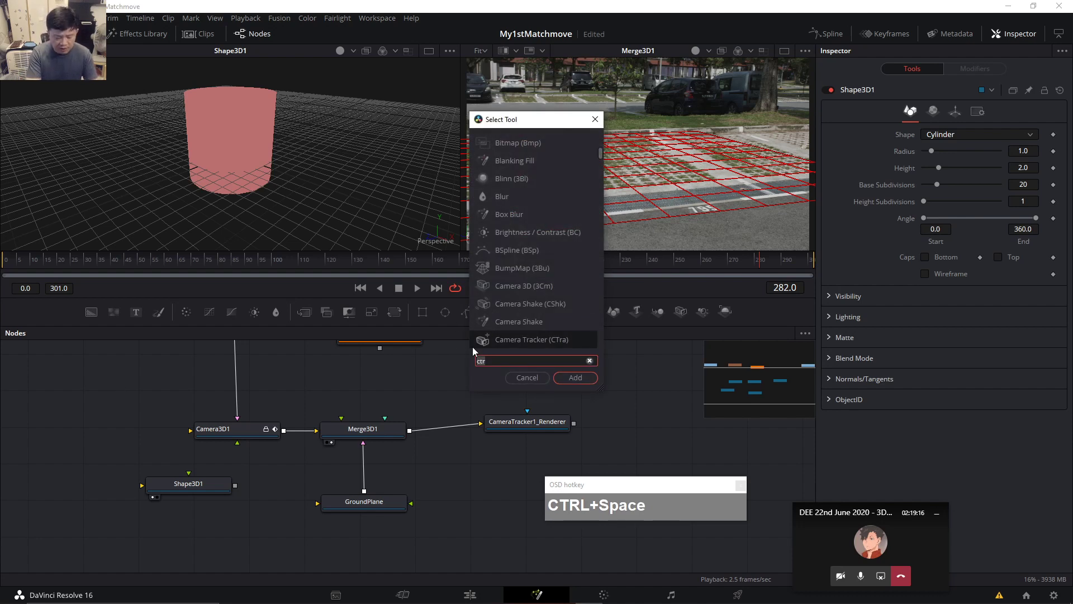
text(bl)
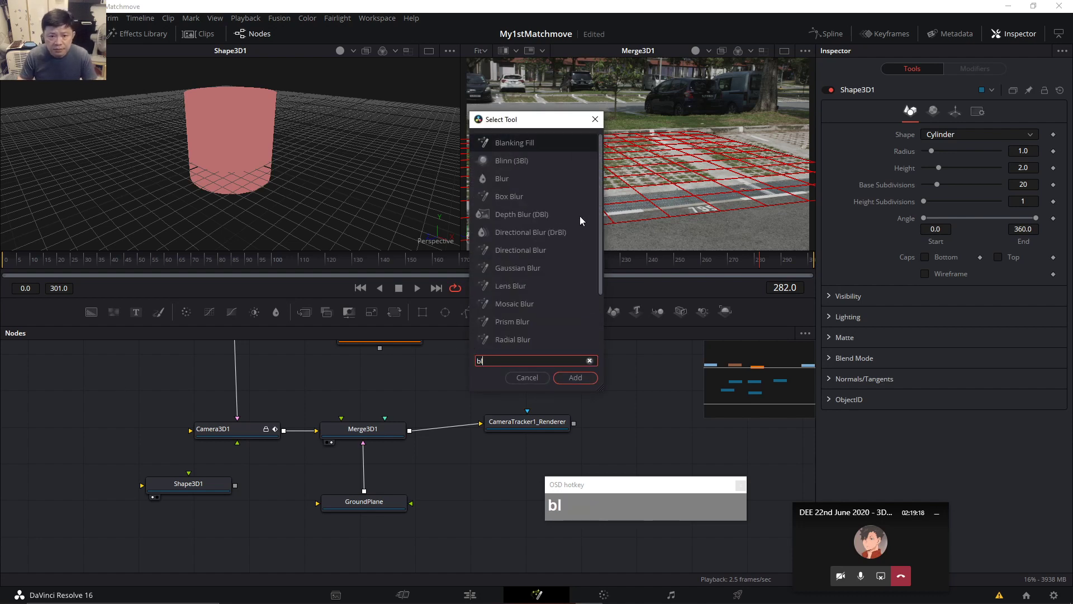
click(502, 162)
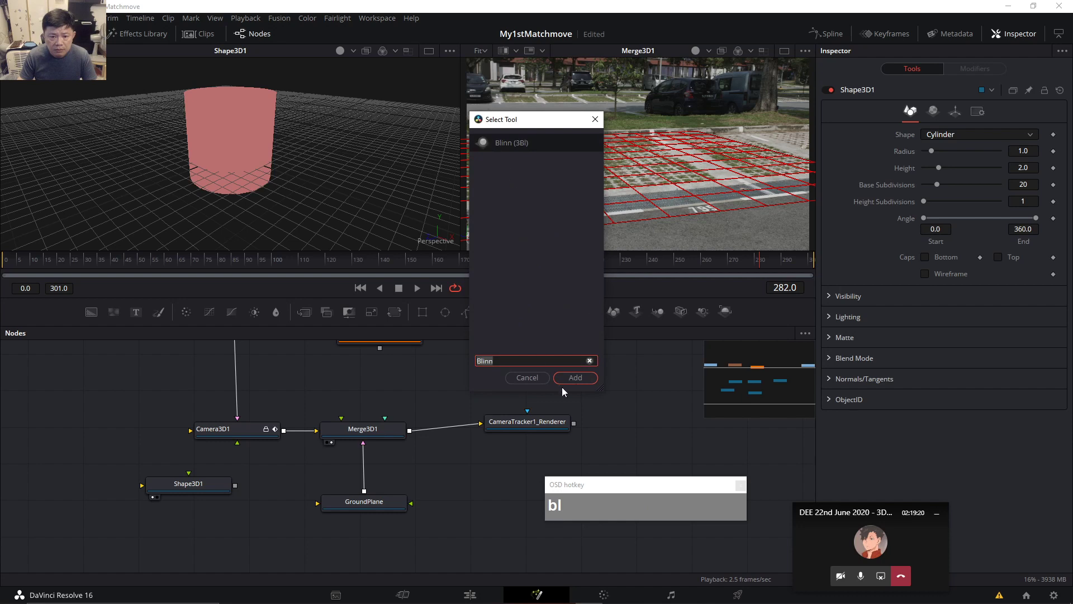
click(573, 378)
drag(144, 447, 100, 473)
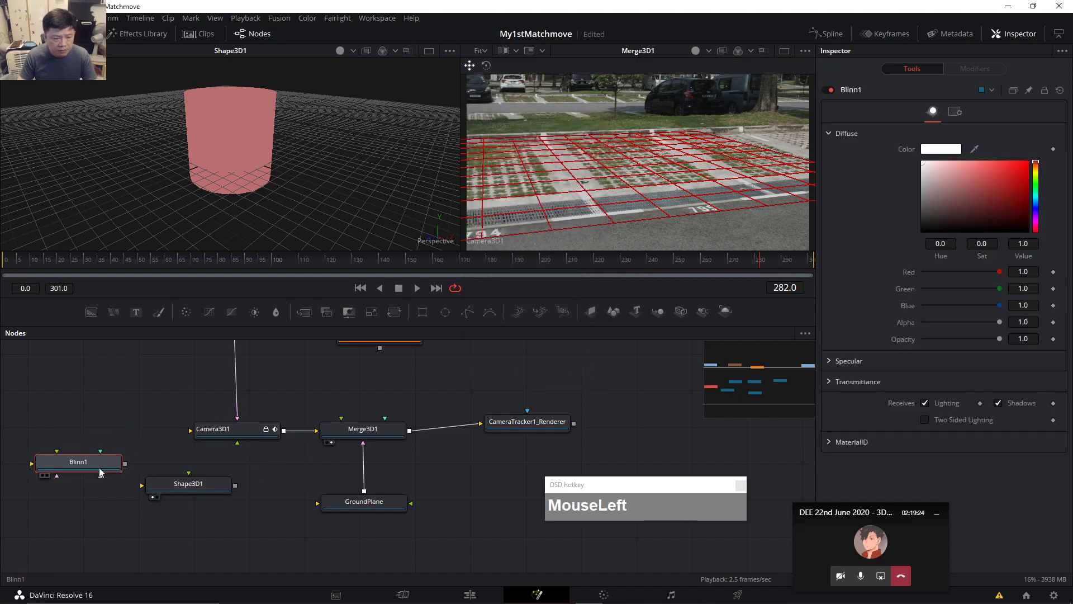
Connect Blinn1's output to Shape3D1's material input.
drag(170, 484, 173, 473)
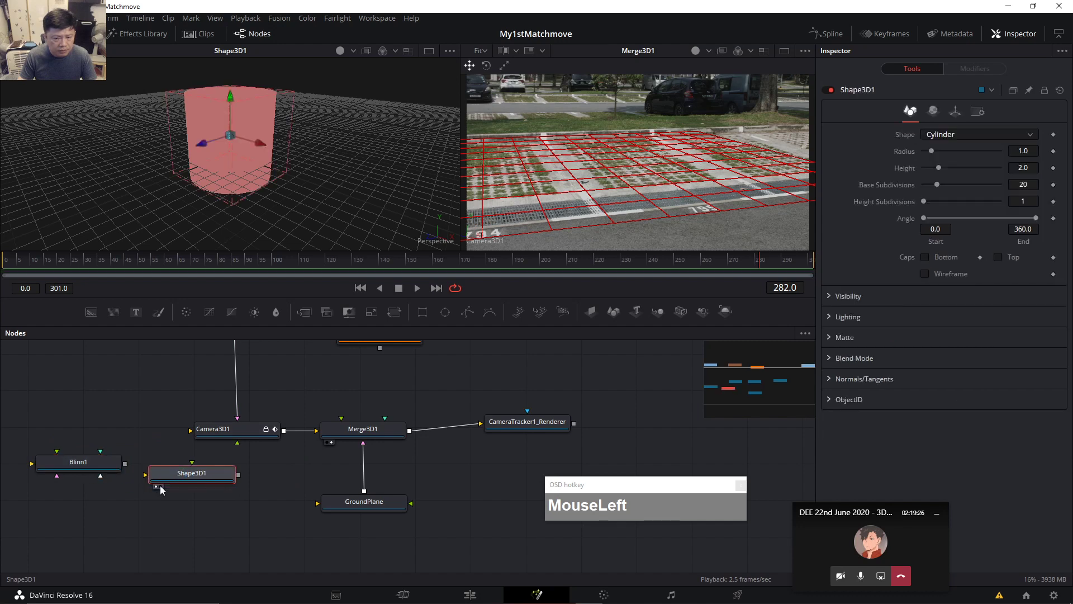
drag(189, 481, 196, 479)
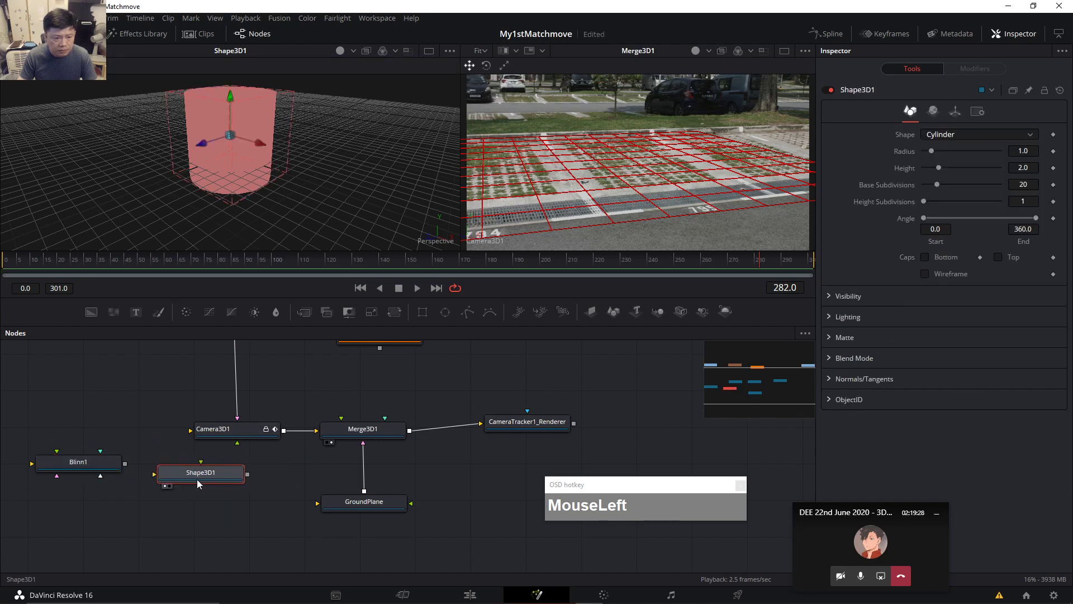
drag(128, 465, 172, 481)
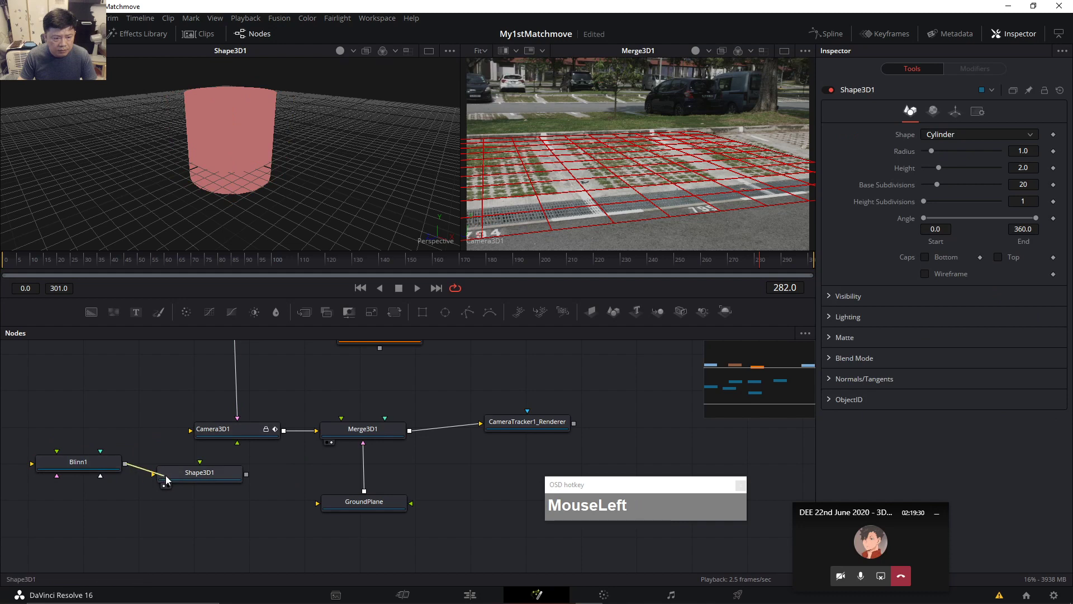
Enable Two Sided Lighting on Blinn1 and set its diffuse colour to blue.
drag(91, 461, 92, 471)
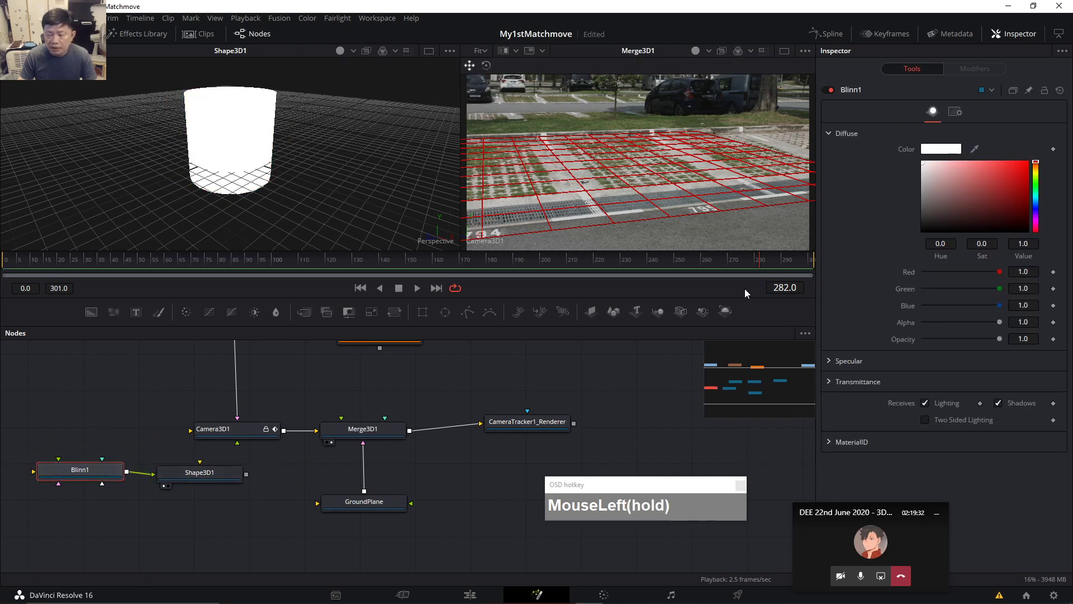
drag(986, 178, 990, 188)
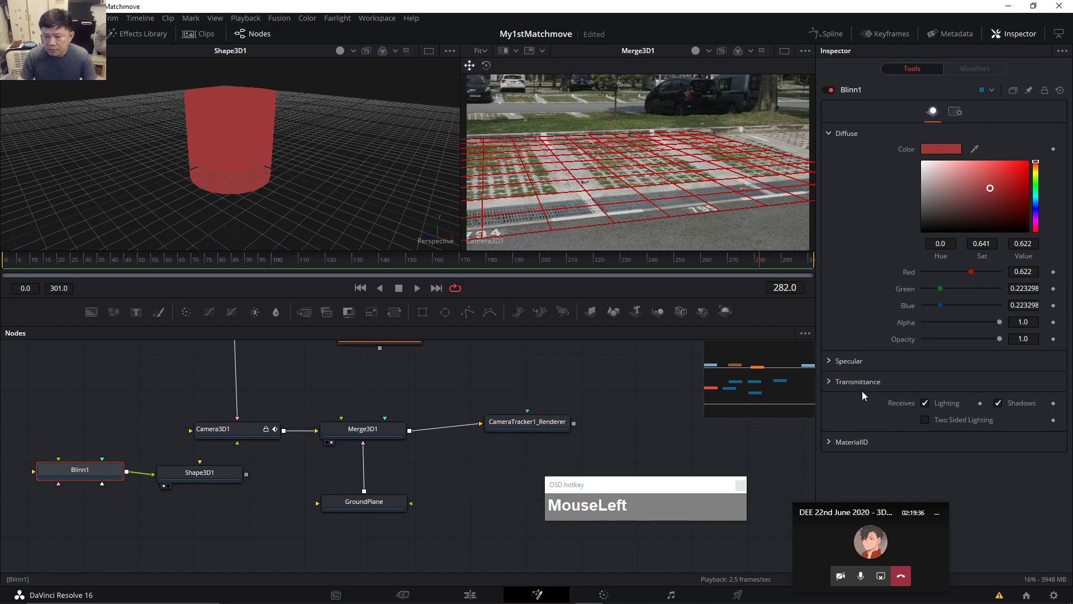
click(925, 420)
drag(998, 219, 1006, 191)
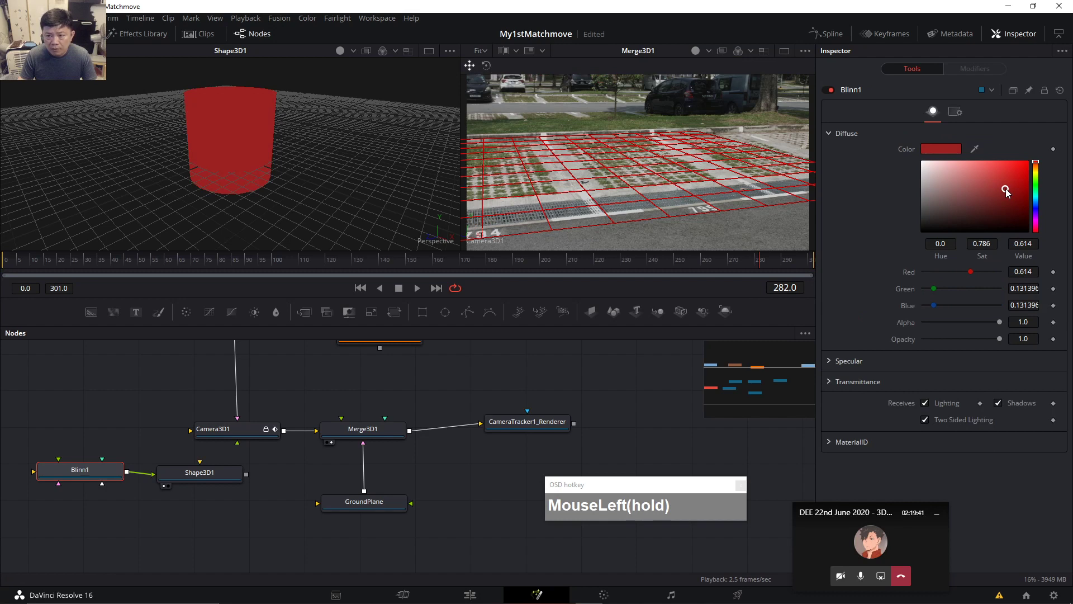
click(1036, 203)
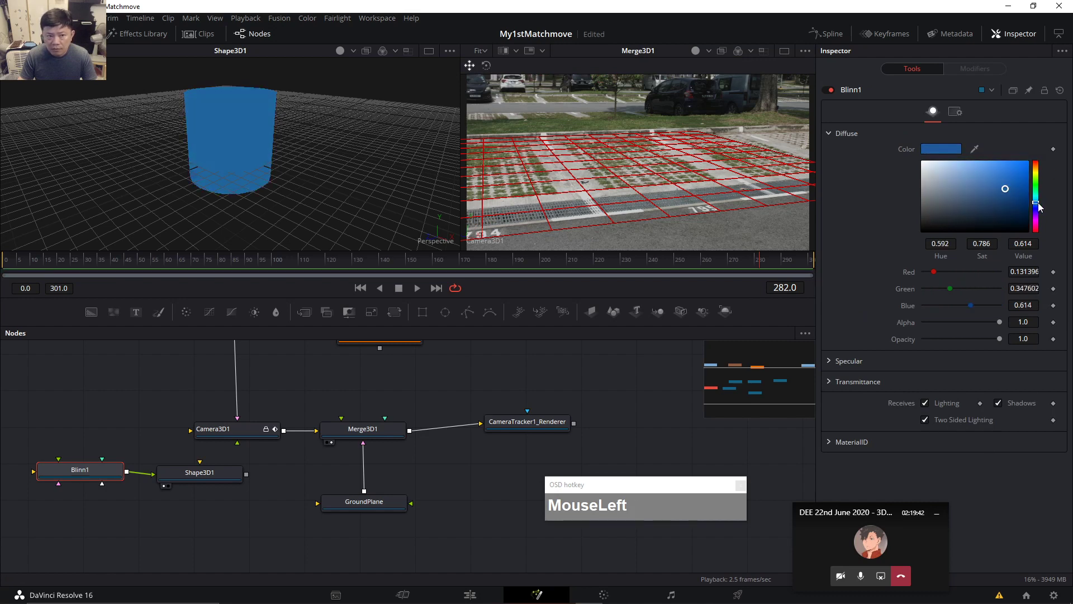
click(312, 102)
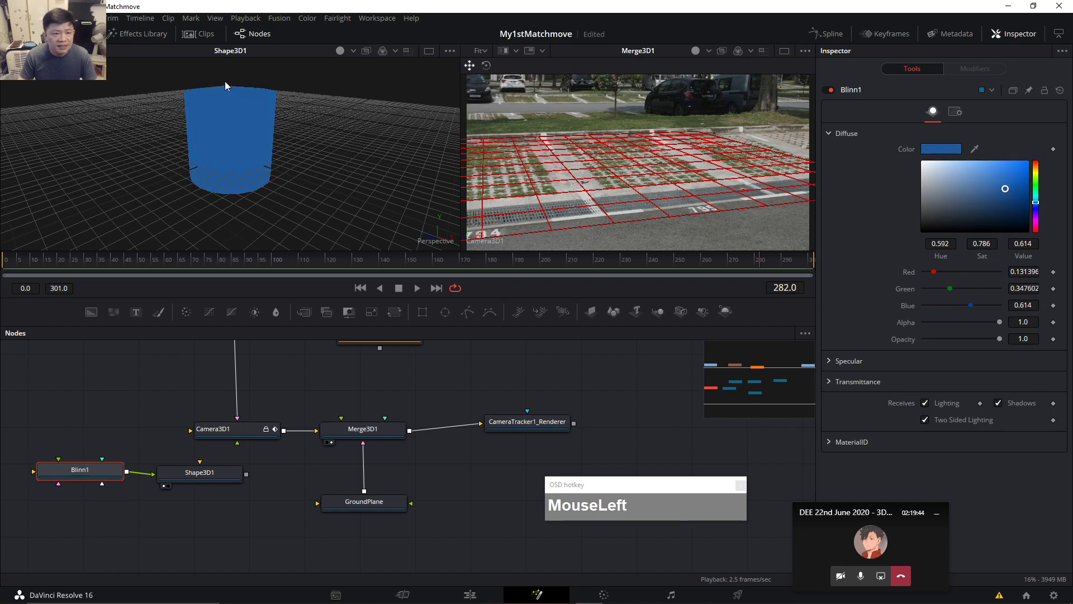
Turn on Lighting and Shadows in the 3D viewer's options.
drag(273, 136, 304, 142)
right_click(318, 104)
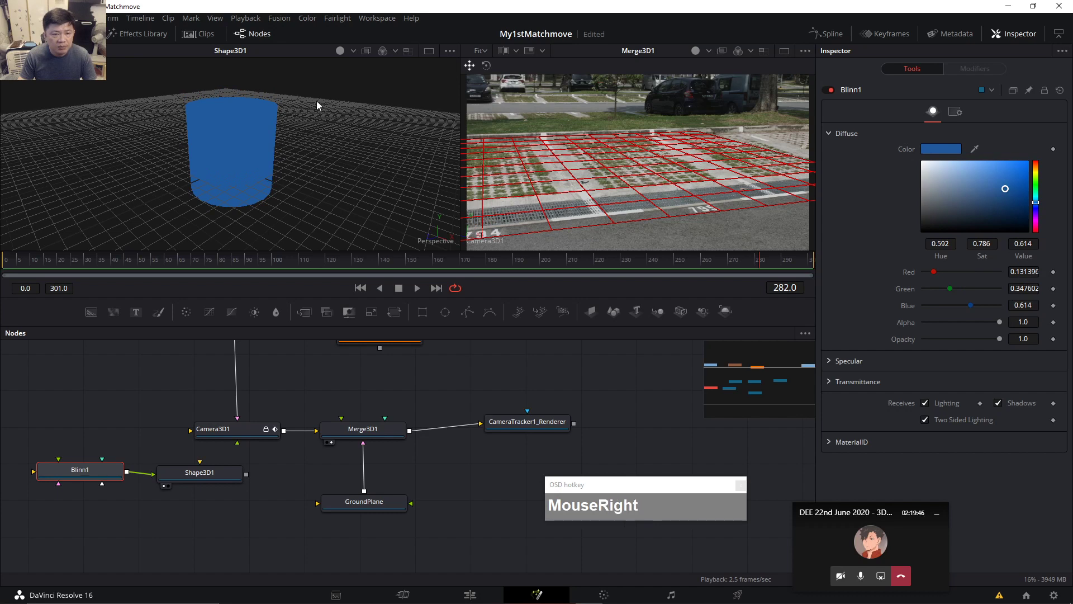
mouse_move(352, 147)
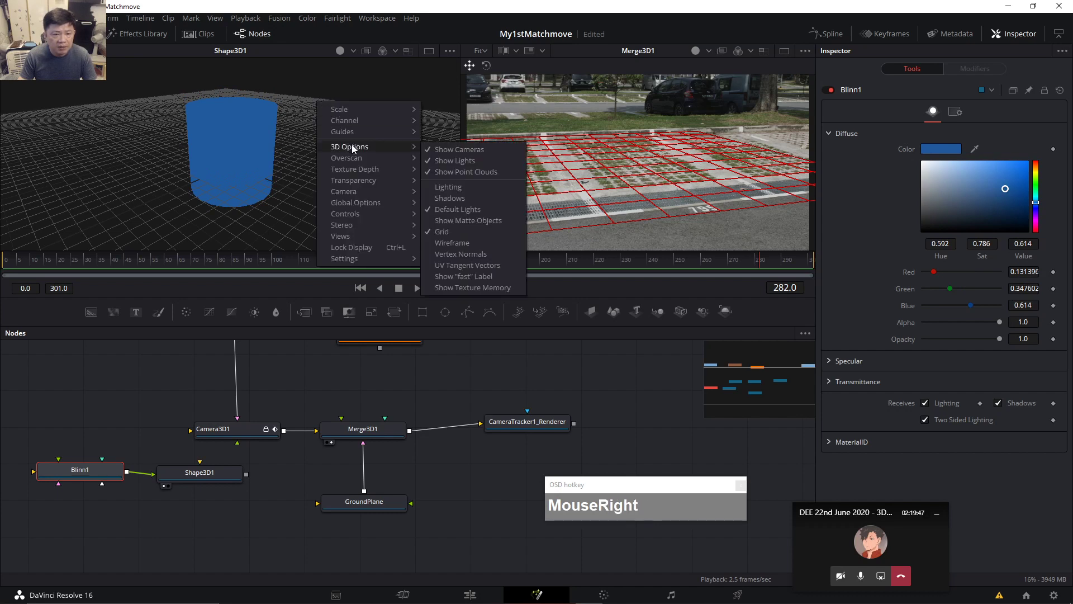
click(447, 187)
right_click(323, 124)
mouse_move(381, 195)
mouse_move(374, 170)
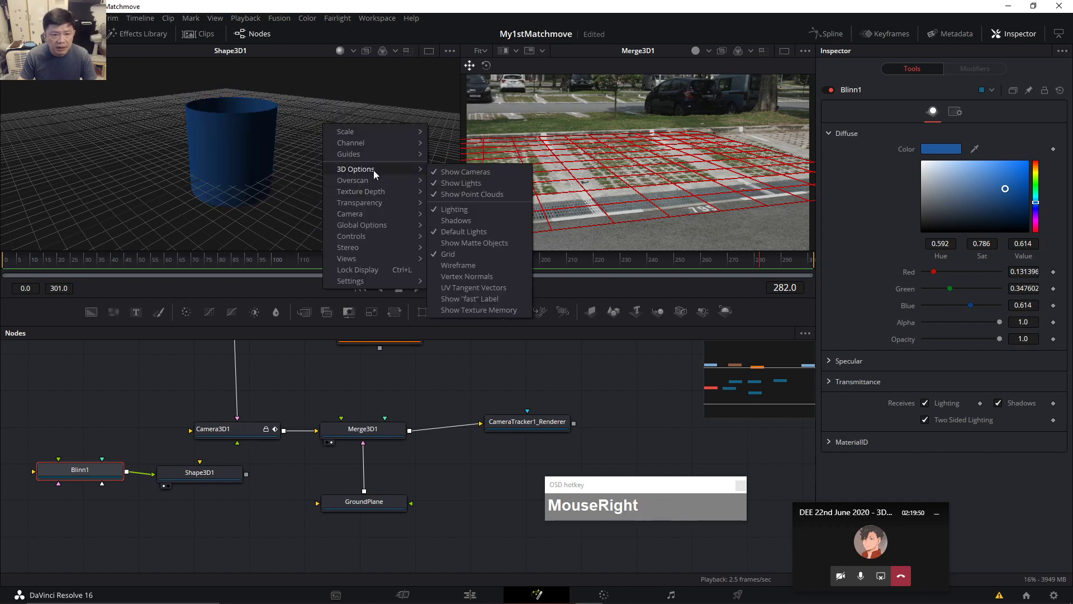
click(463, 219)
right_click(331, 93)
mouse_move(358, 139)
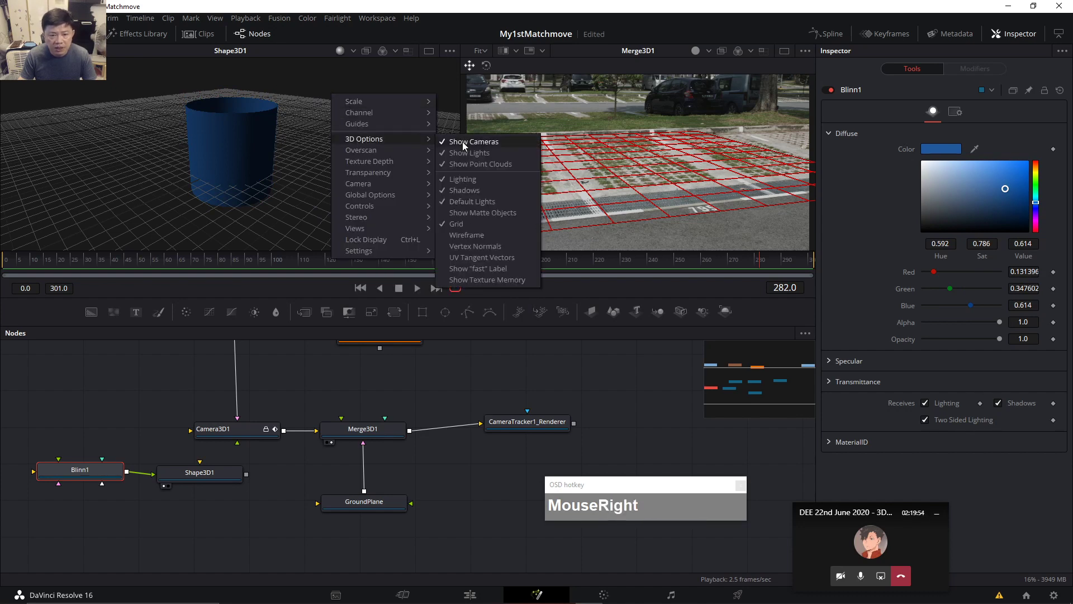
Wire Shape3D1's output into Merge3D1 and widen the merged-scene viewer.
click(245, 151)
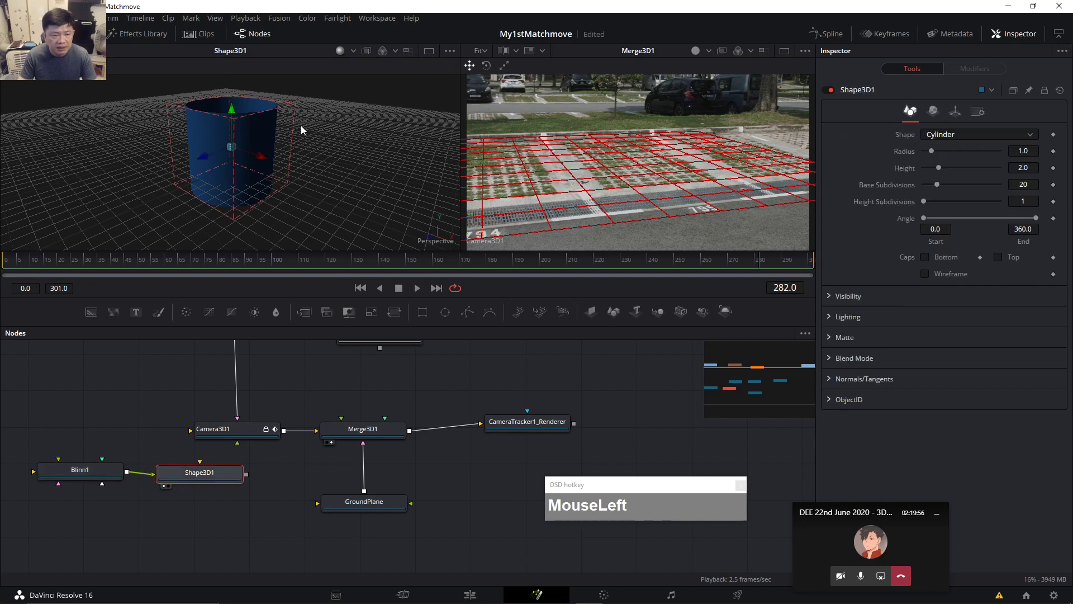
drag(301, 130, 295, 222)
click(97, 473)
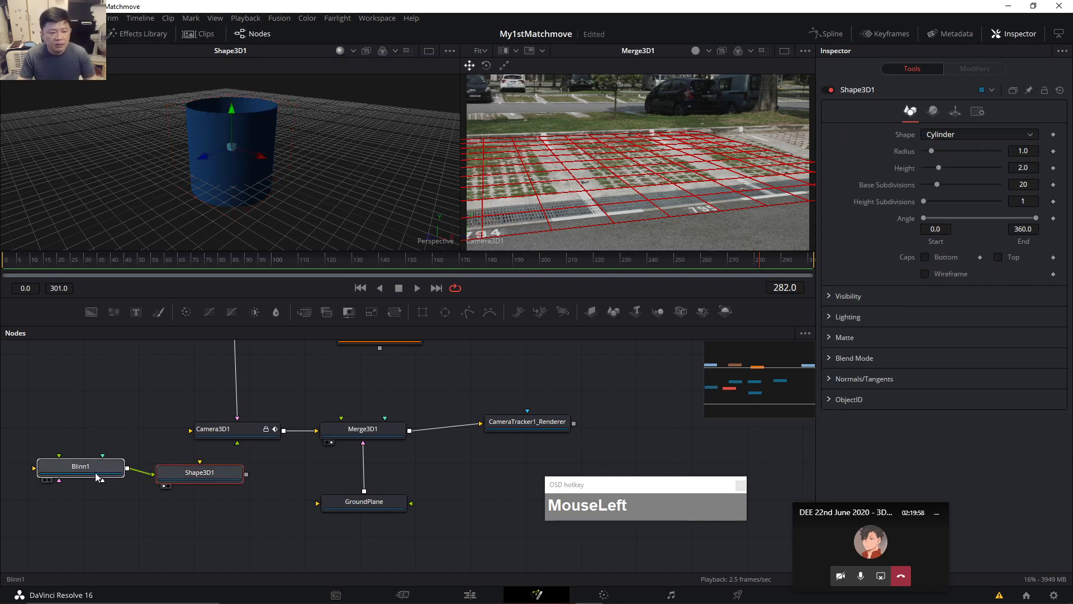
click(216, 476)
click(242, 479)
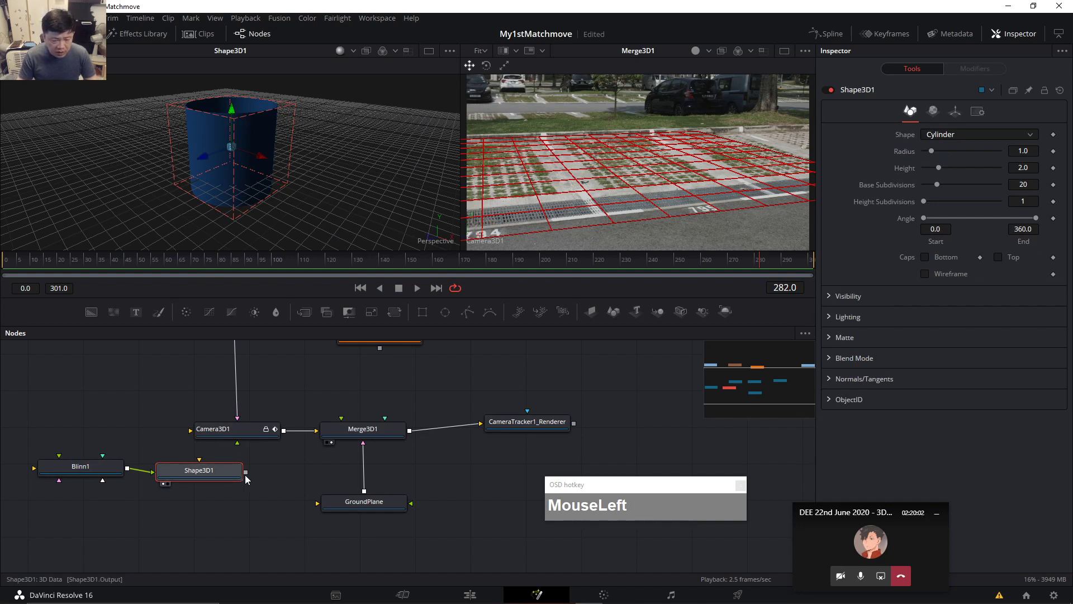
drag(246, 475, 382, 443)
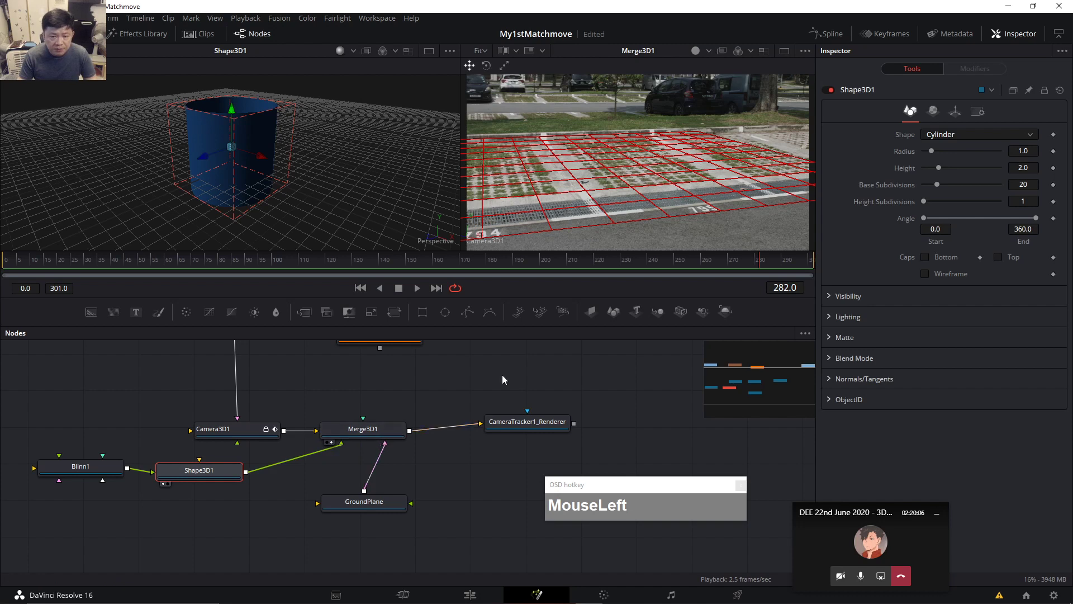
click(366, 429)
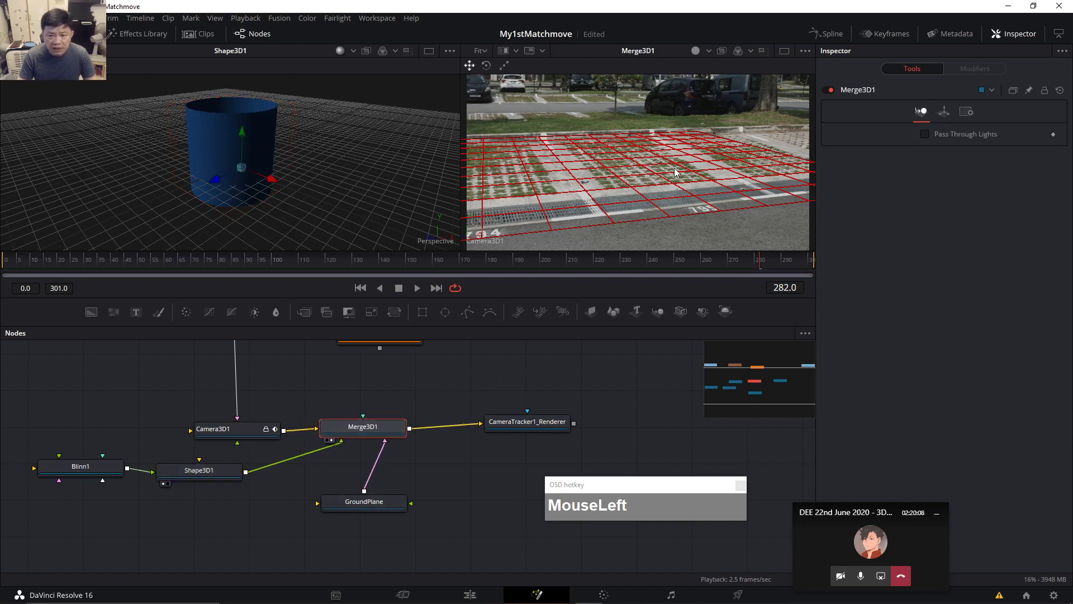
drag(459, 144, 334, 150)
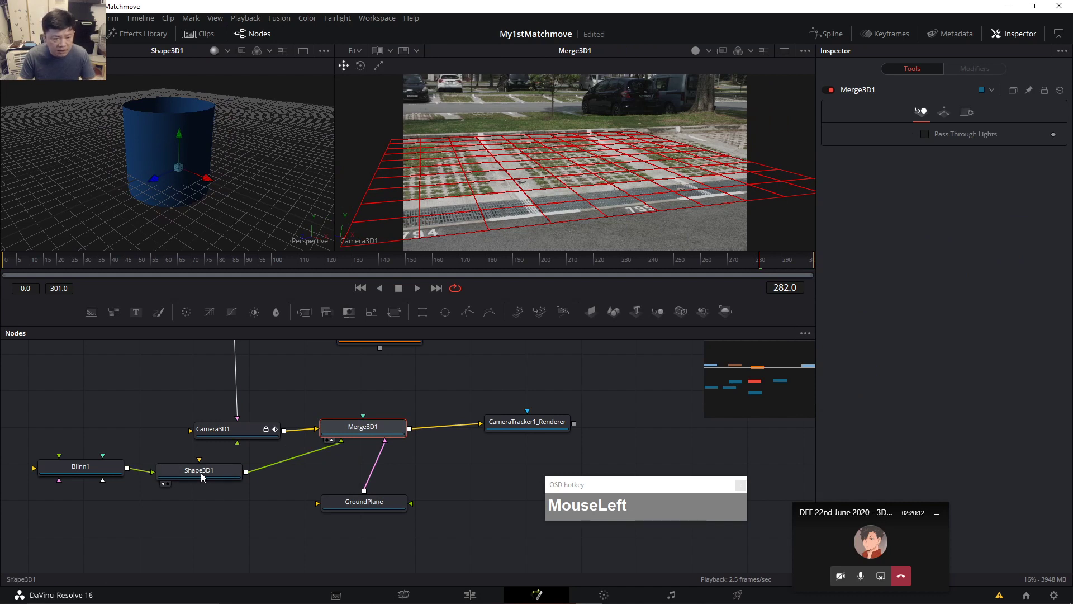
drag(200, 472, 201, 470)
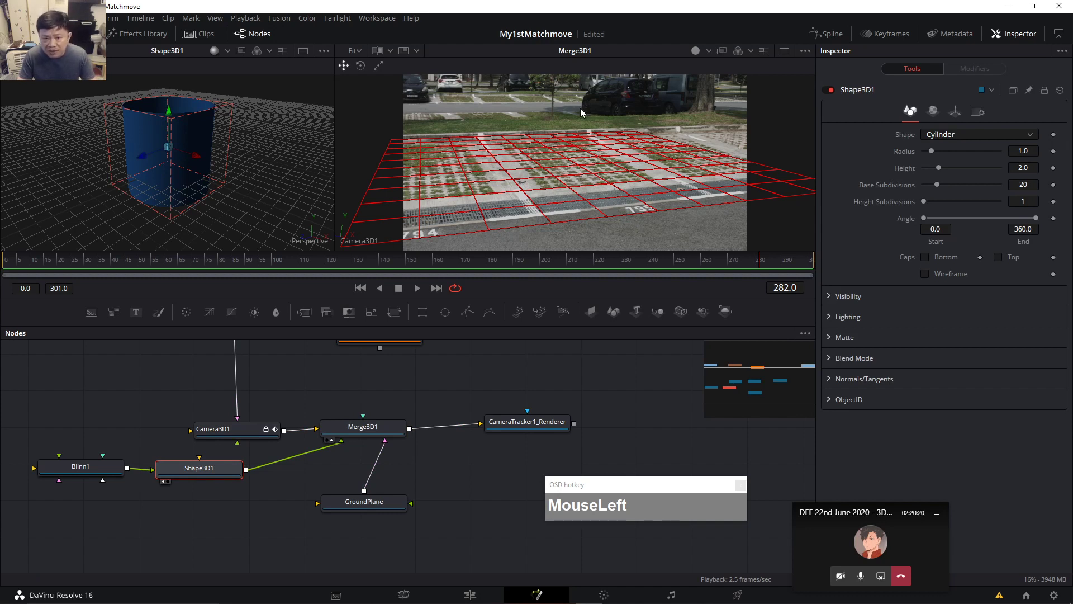
Switch the right viewer to a Perspective view and orbit to find the camera and cylinder.
right_click(365, 240)
click(392, 277)
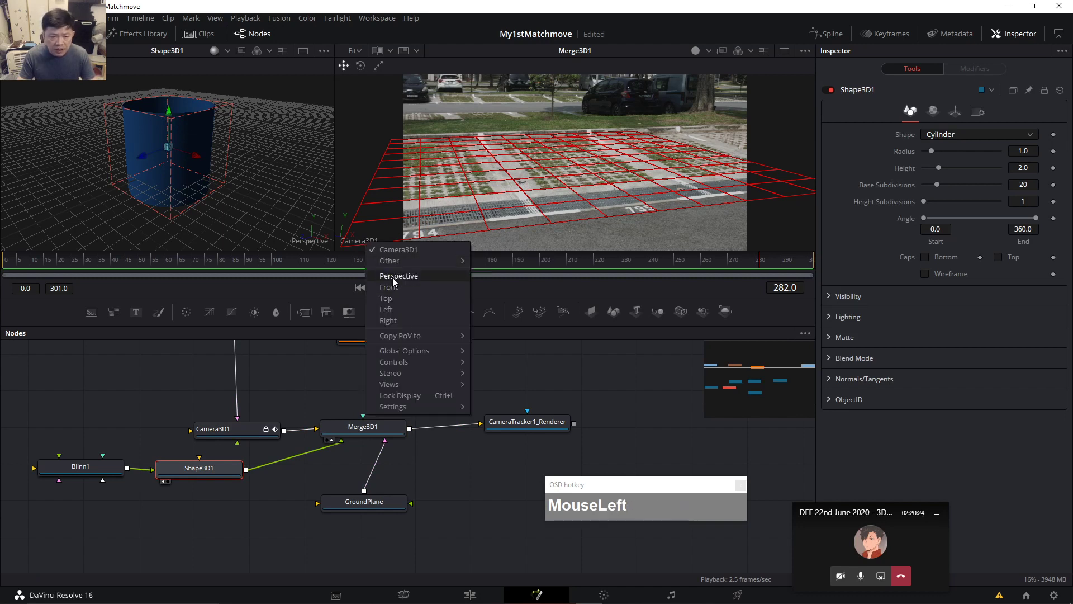
scroll(566, 188, down, 2)
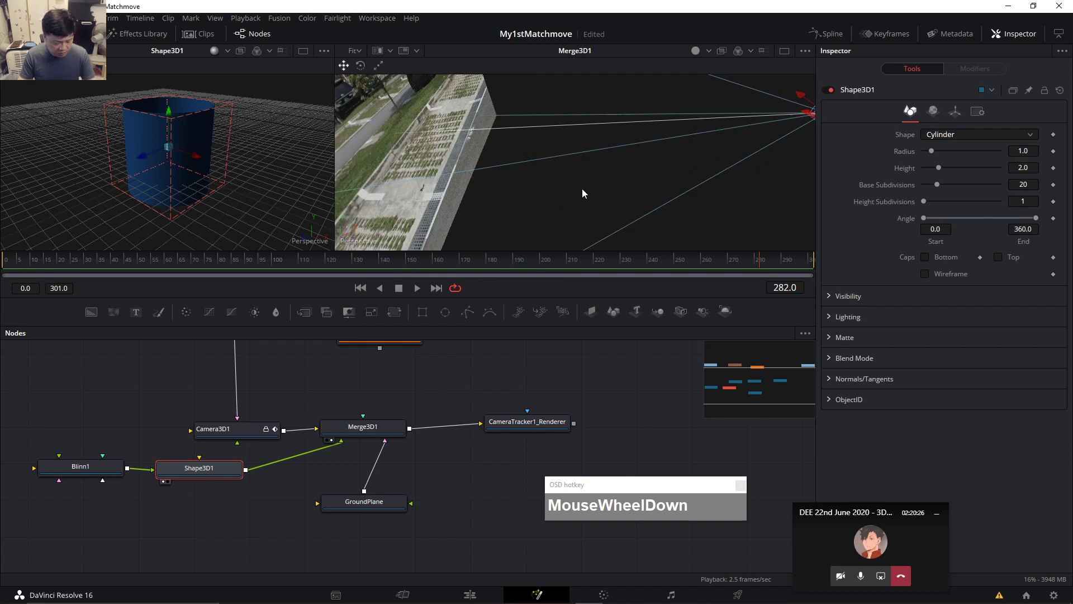
ctrl+scroll(590, 188, down, 3)
key(alt)
drag(728, 184, 613, 172)
ctrl+scroll(592, 167, up, 4)
key(alt)
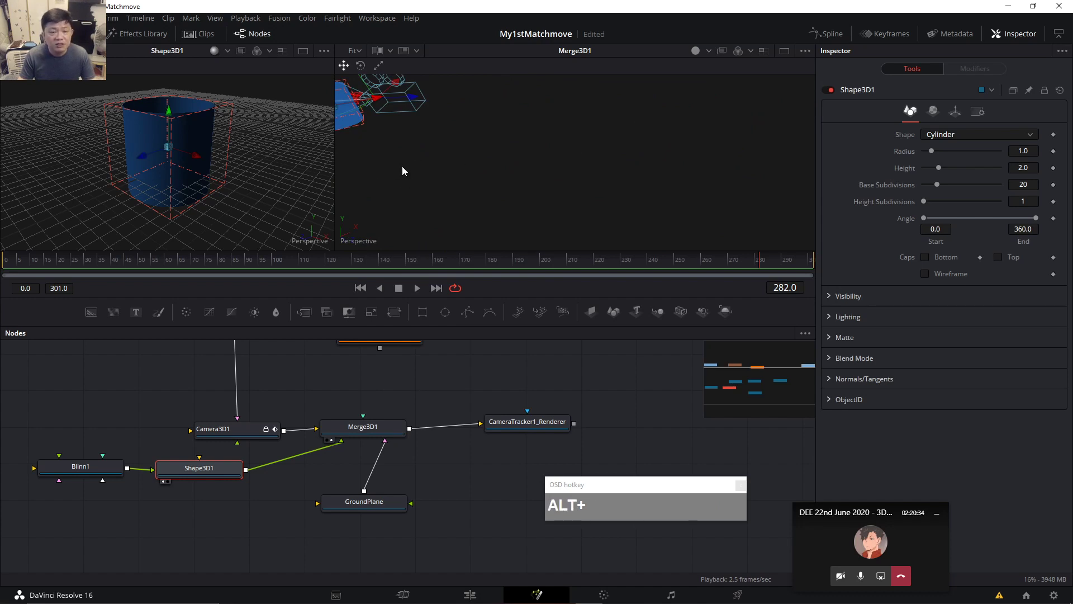
drag(432, 157, 546, 188)
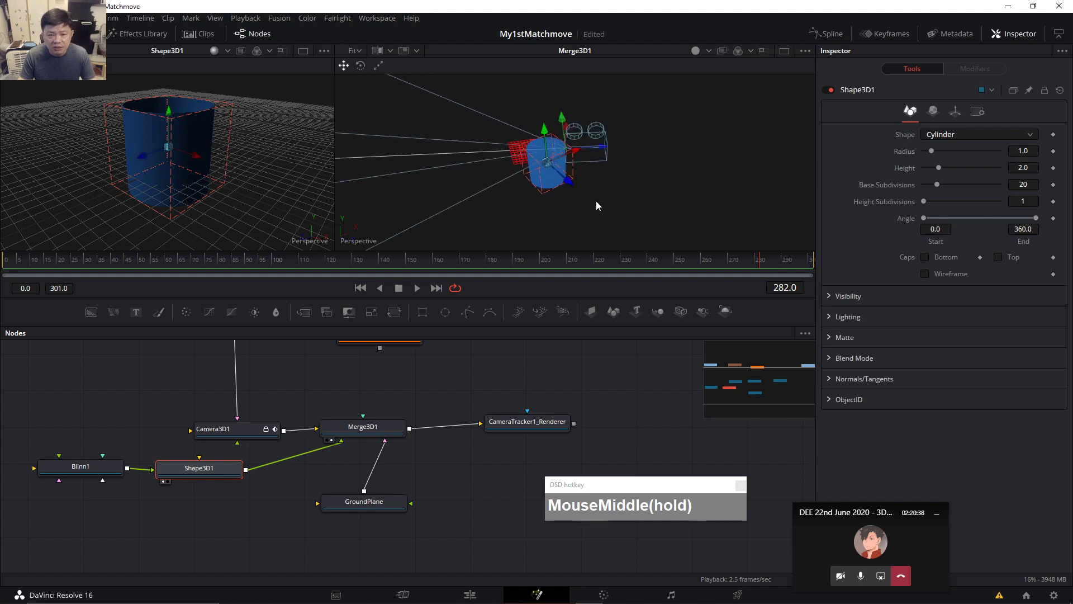
key(alt)
click(342, 236)
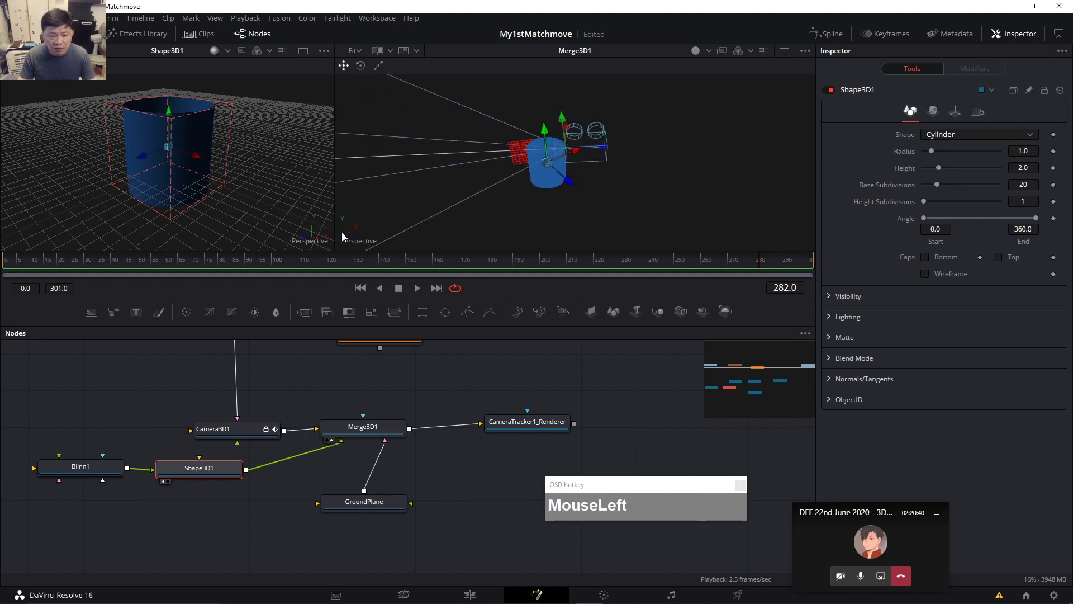
In a Top view, drag the cylinder's Z gizmo to move it in front of the camera.
right_click(341, 234)
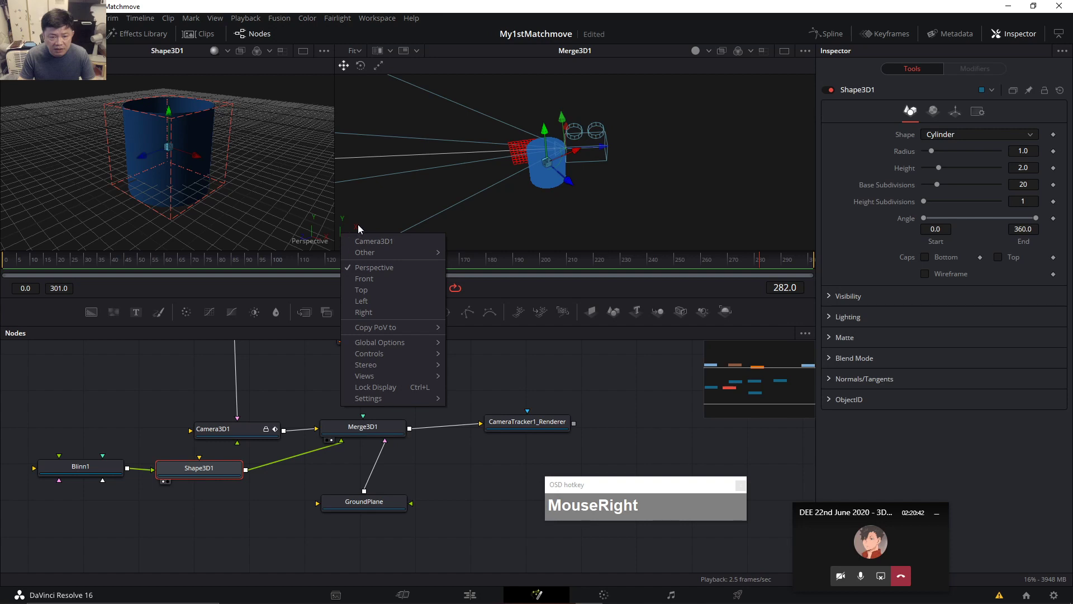
click(369, 290)
scroll(707, 204, down, 1)
scroll(709, 195, up, 1)
ctrl+scroll(709, 196, down, 2)
ctrl+scroll(709, 196, down, 4)
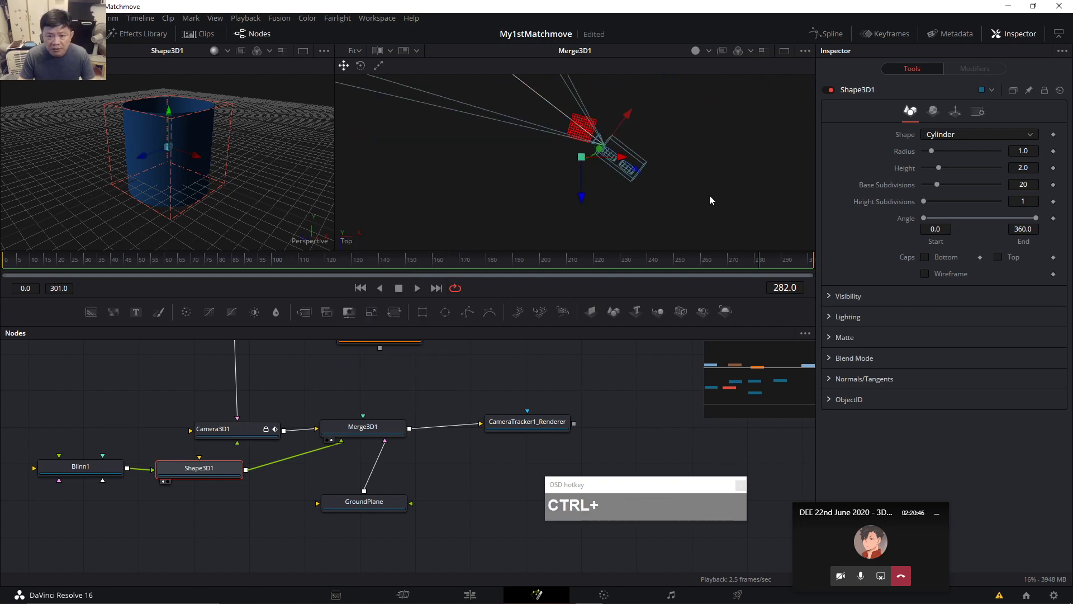
click(954, 112)
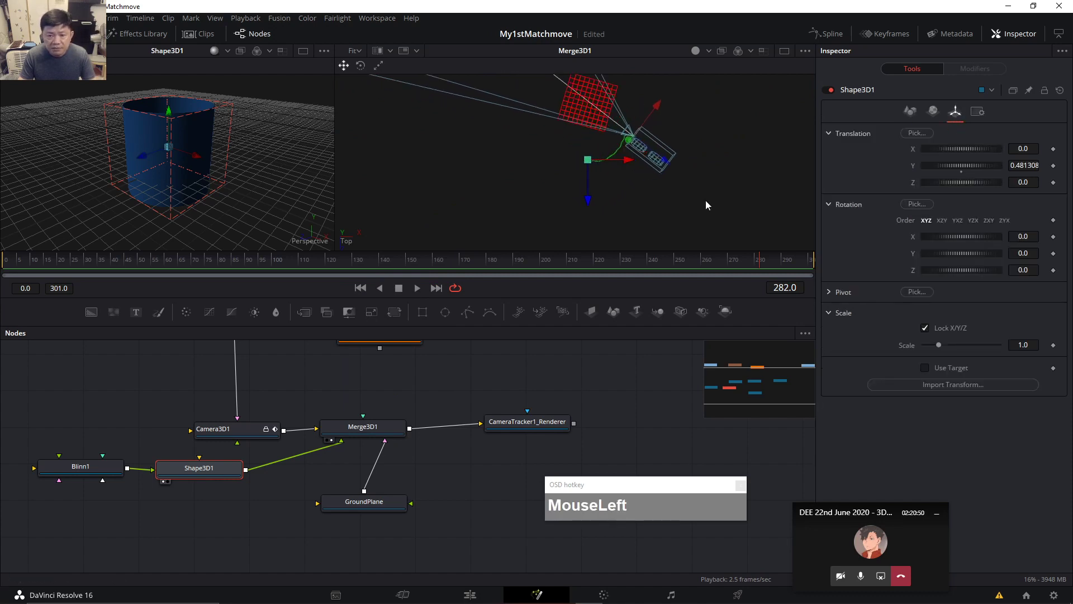
drag(593, 205, 628, 95)
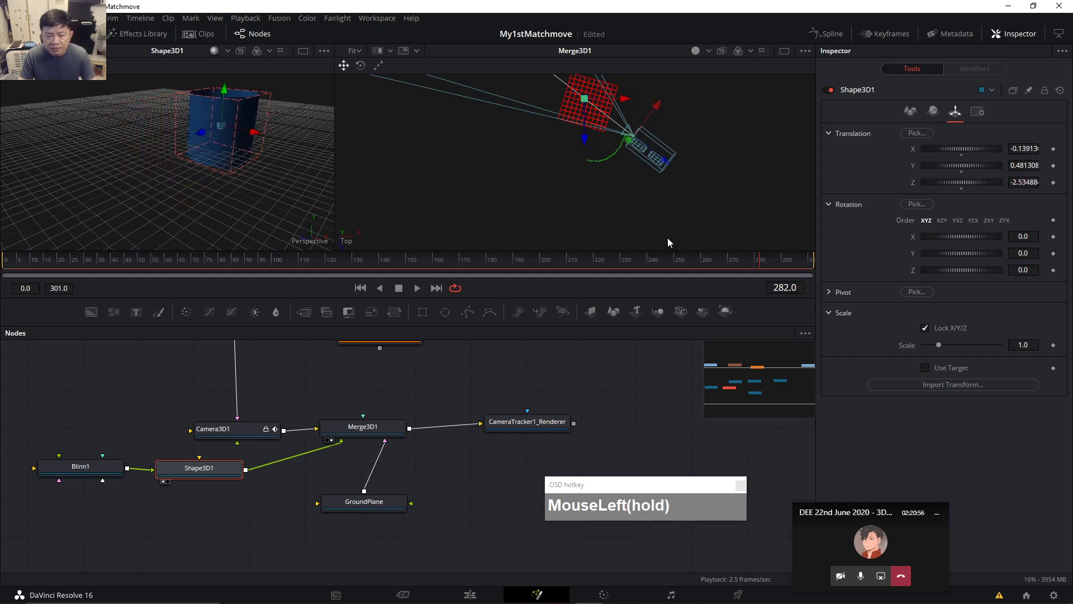
Return the right viewer to the Camera3D1 view and select the CameraTracker1 node.
right_click(345, 238)
click(359, 239)
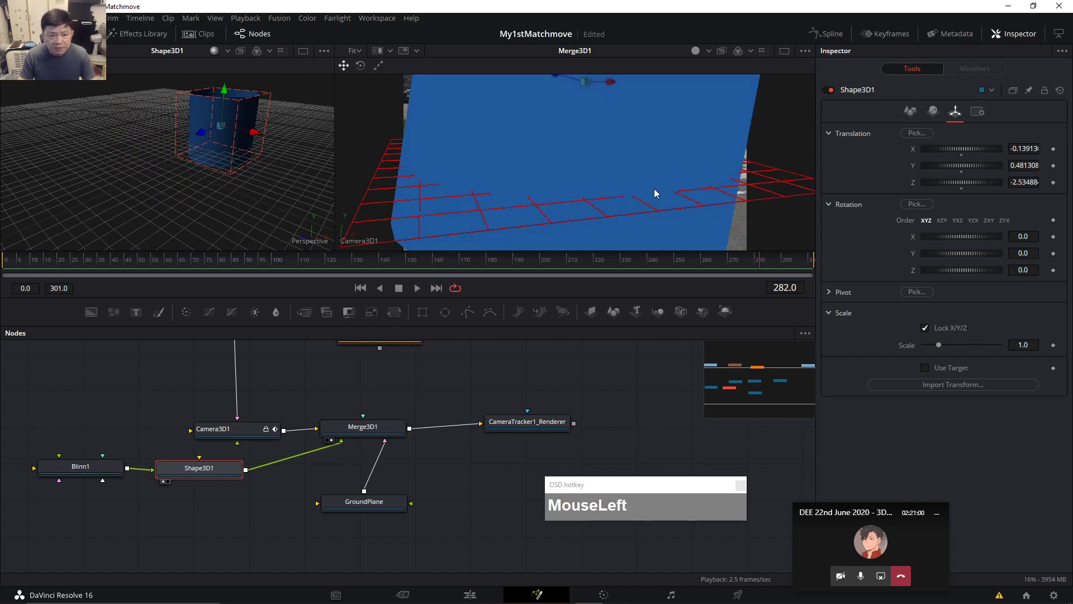
scroll(661, 171, down, 1)
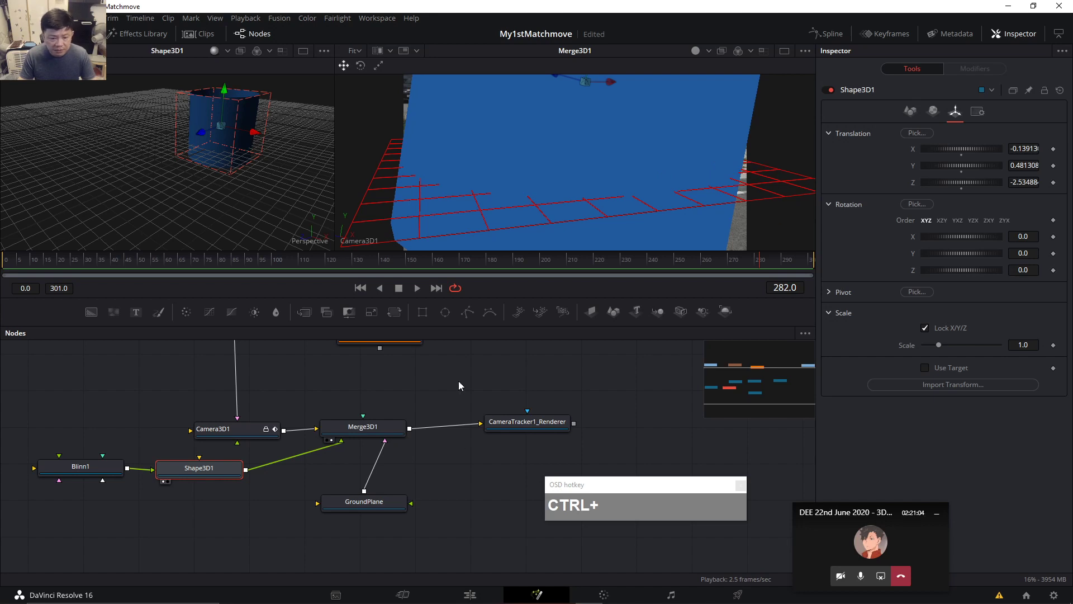
drag(428, 369, 453, 403)
click(416, 365)
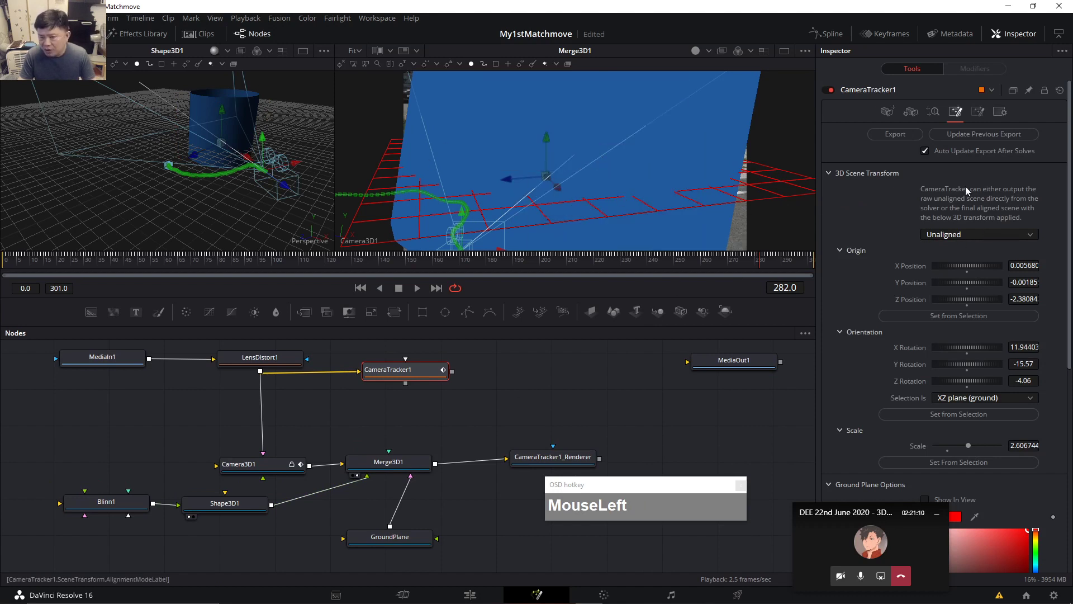
Set CameraTracker1's 3D Scene Transform to Aligned and update the previous export.
click(992, 234)
click(961, 260)
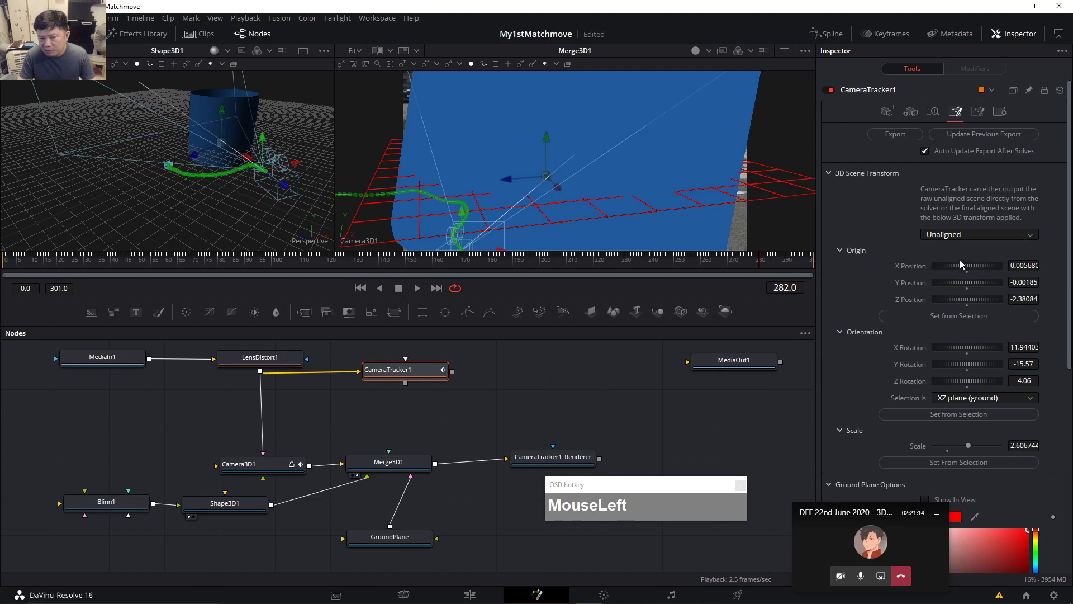
click(984, 137)
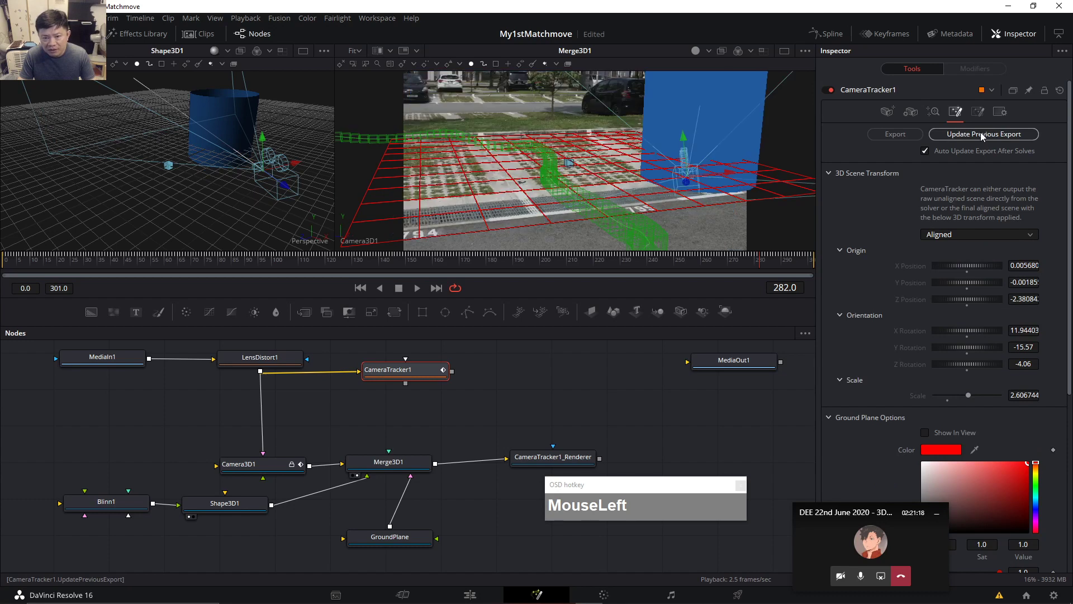
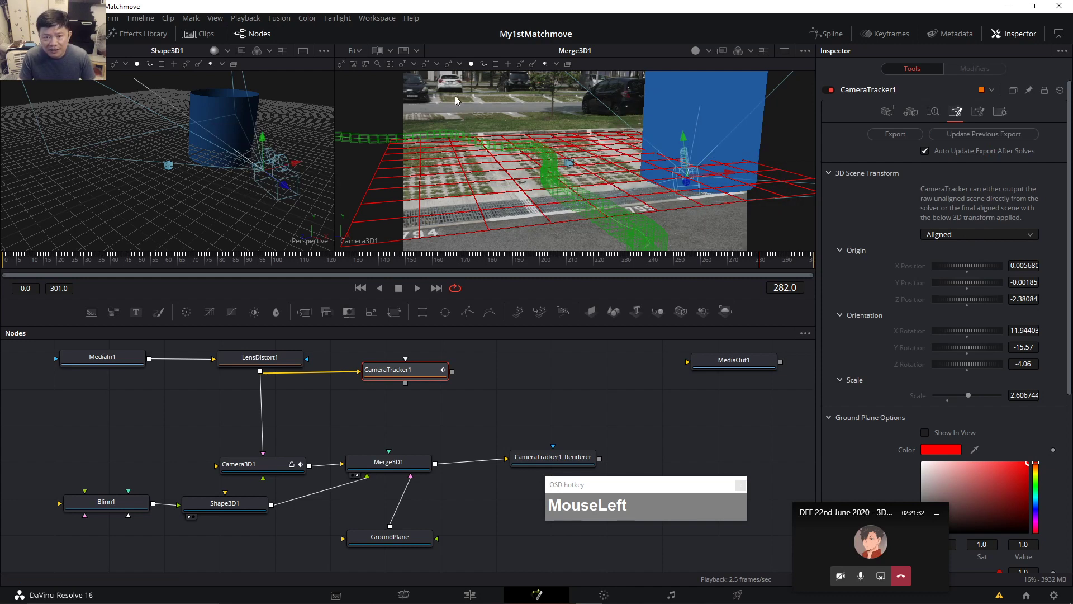
Enable Lighting in the right viewer's 3D Options and select the Merge3D1 node.
right_click(517, 86)
mouse_move(544, 133)
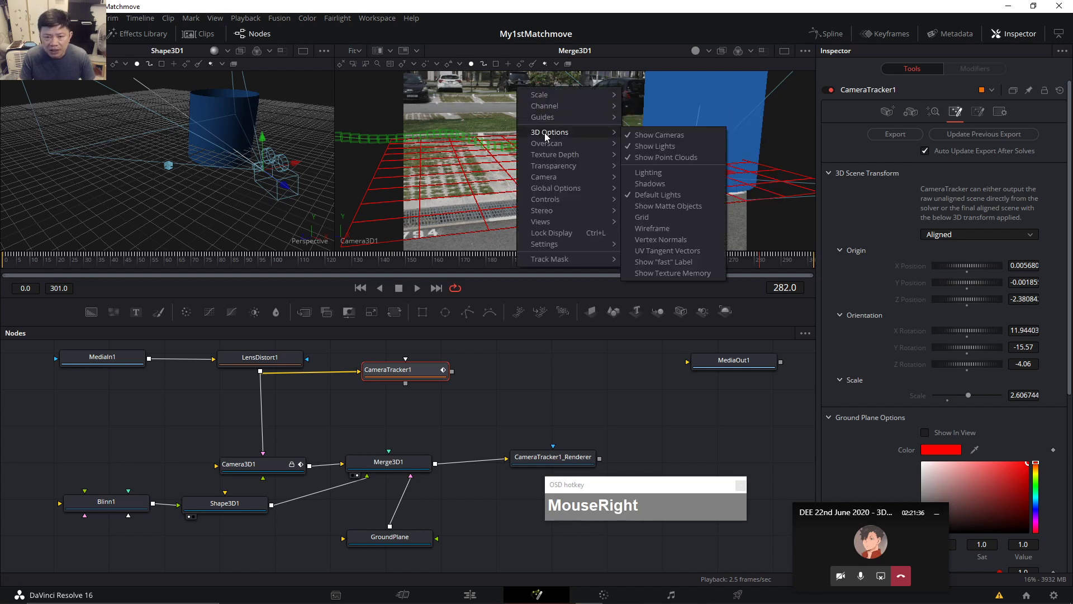
click(680, 168)
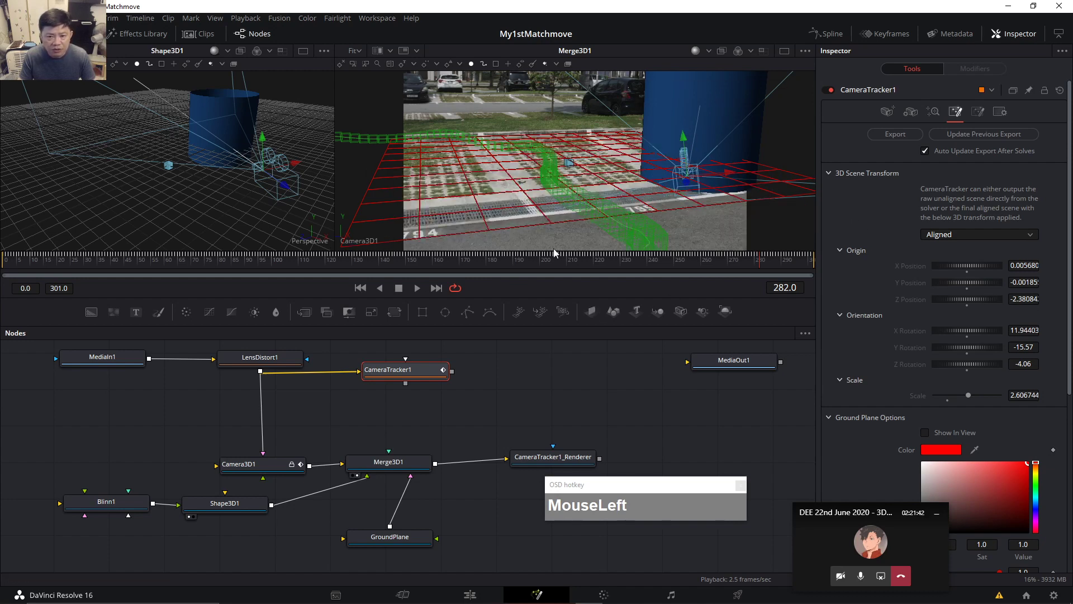
click(397, 463)
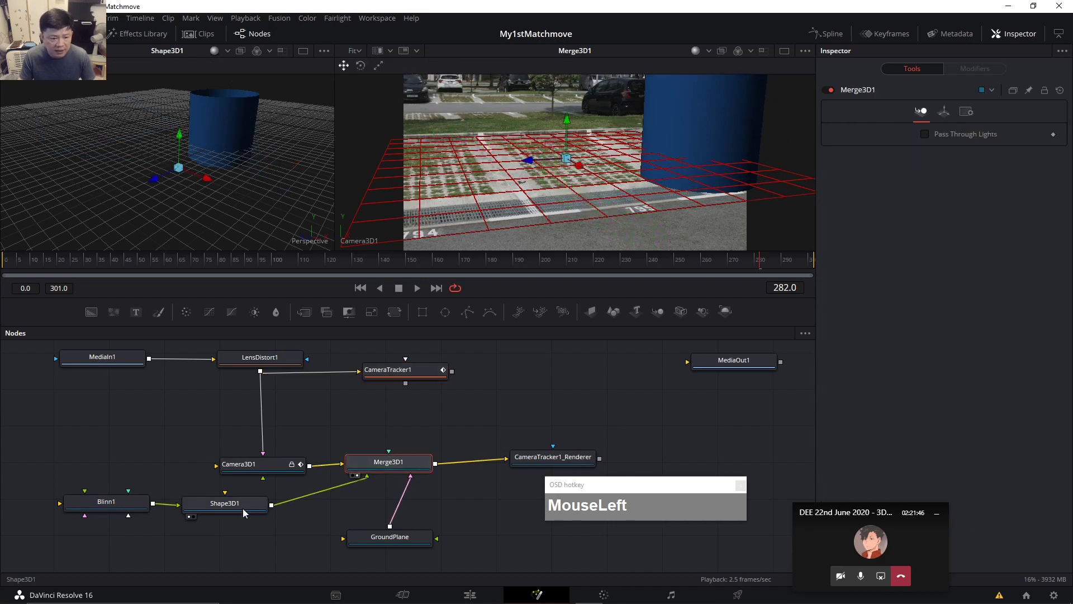
Drag the cylinder's Z and Y gizmo arrows so it stands on the ground grid.
click(747, 122)
drag(660, 124, 559, 153)
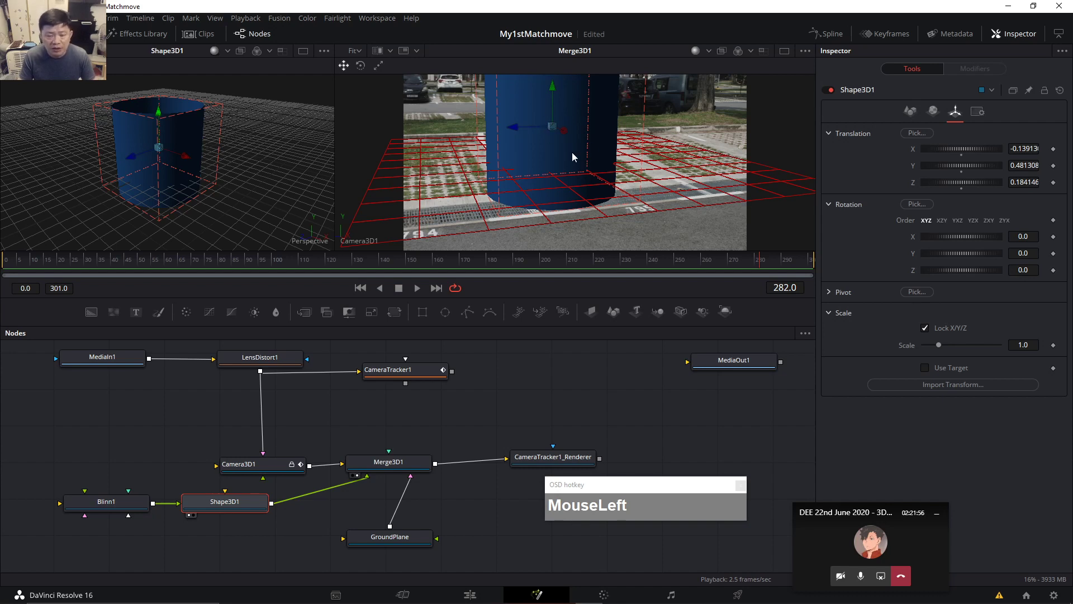
drag(552, 86, 547, 52)
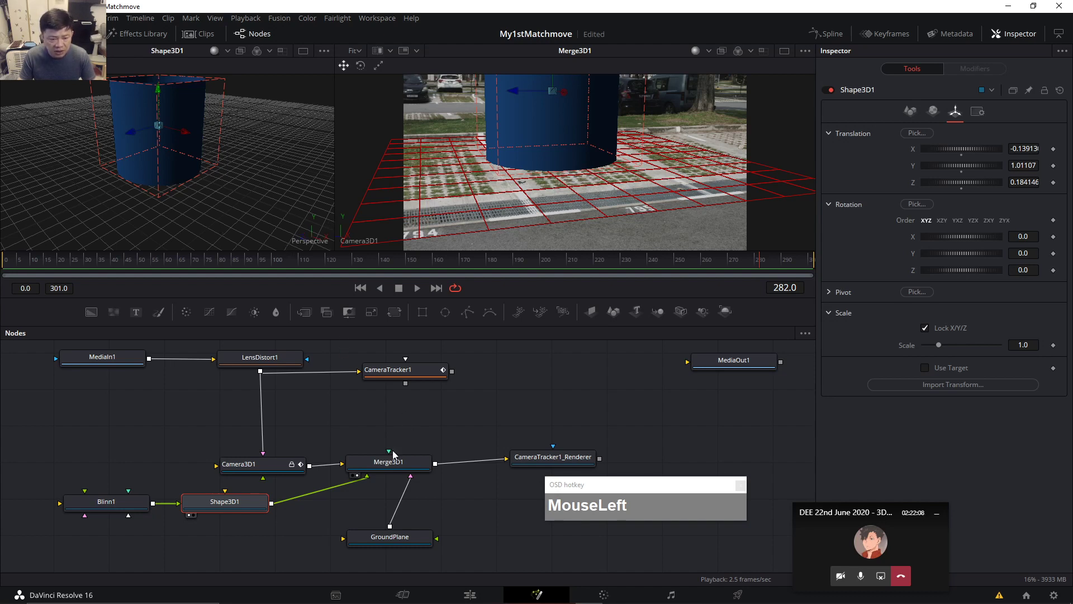
Load Merge3D1 into the left viewer and switch that viewer to the Front angle.
click(389, 465)
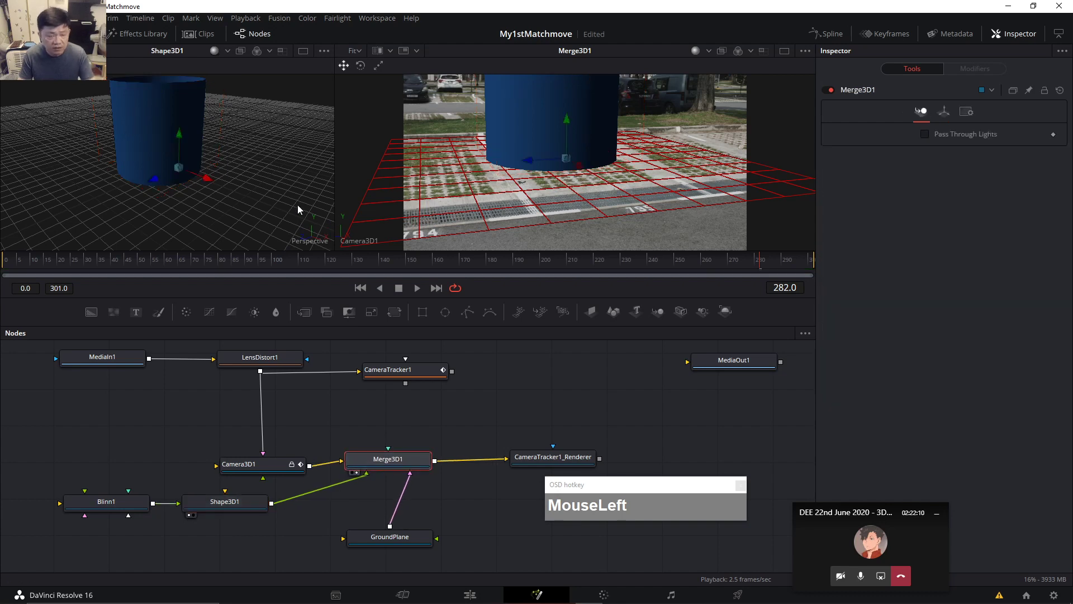
key(1)
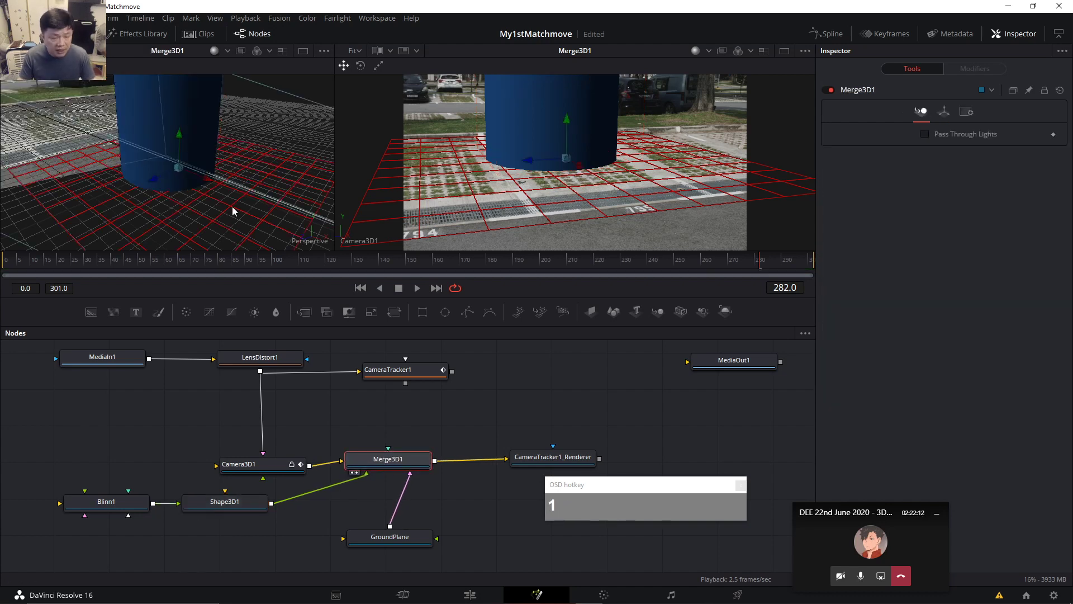
right_click(308, 240)
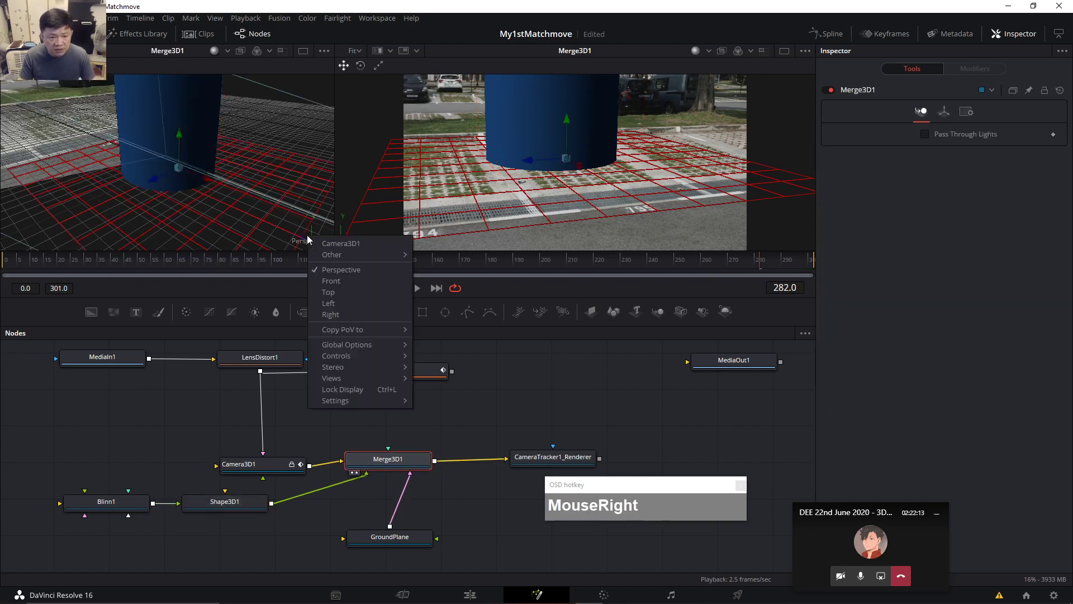
click(335, 304)
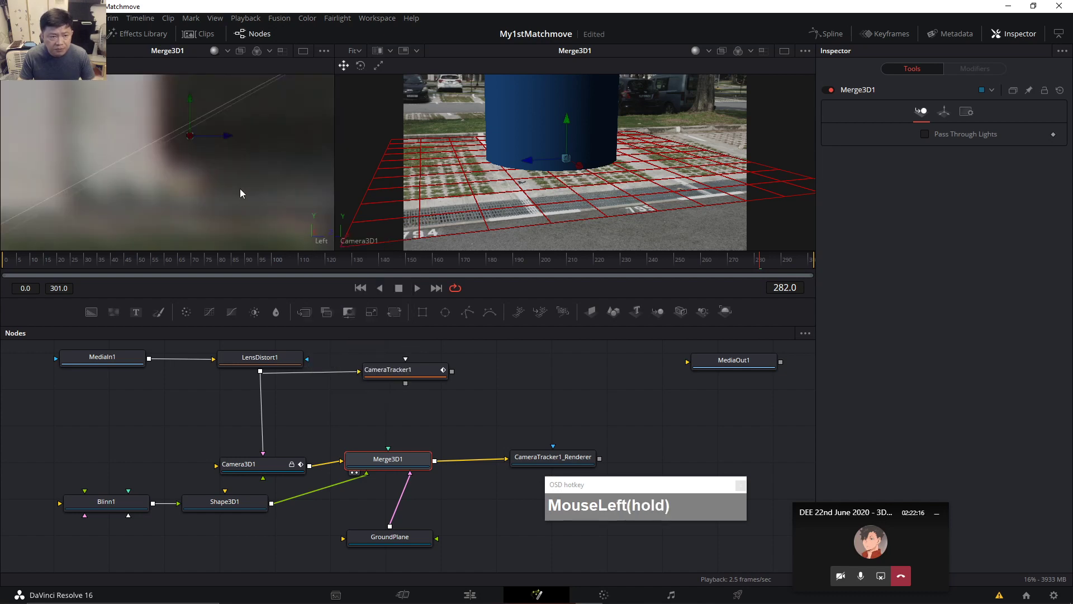
scroll(240, 183, down, 1)
scroll(241, 180, up, 1)
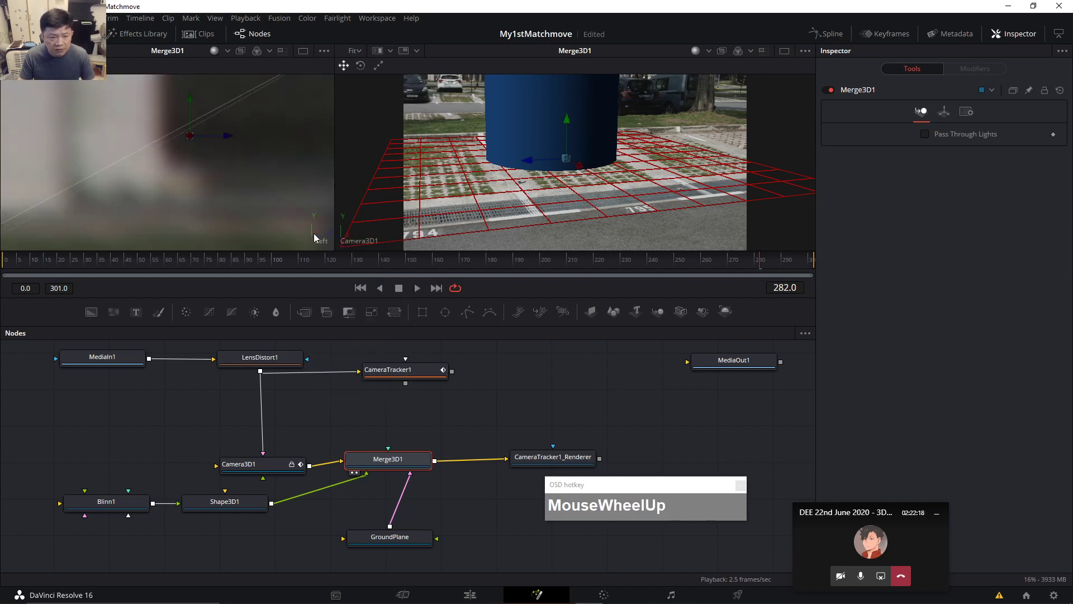
right_click(314, 233)
click(348, 282)
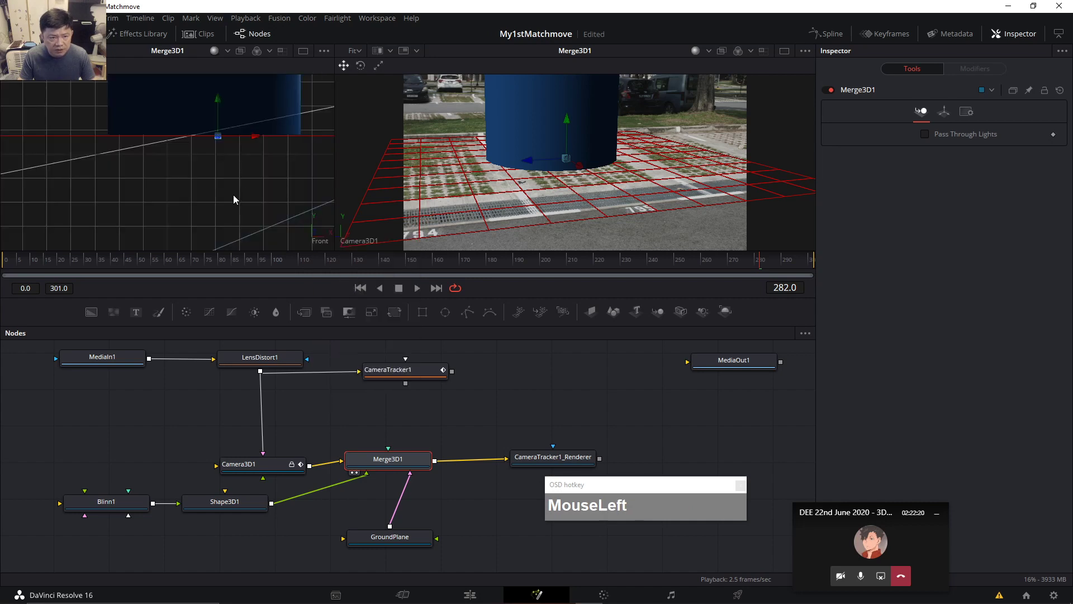
scroll(253, 168, up, 1)
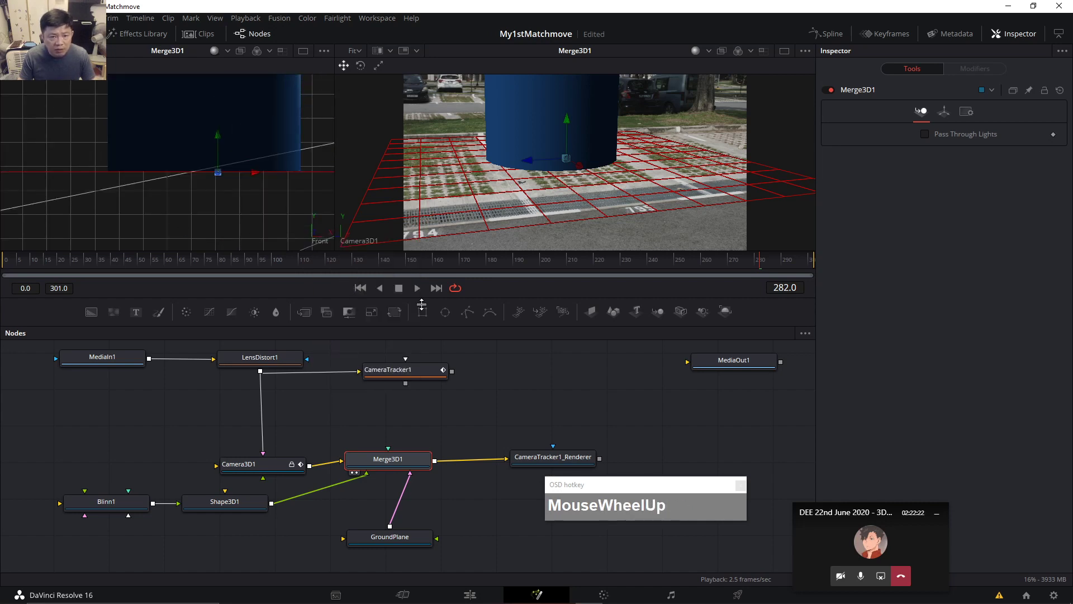
click(239, 502)
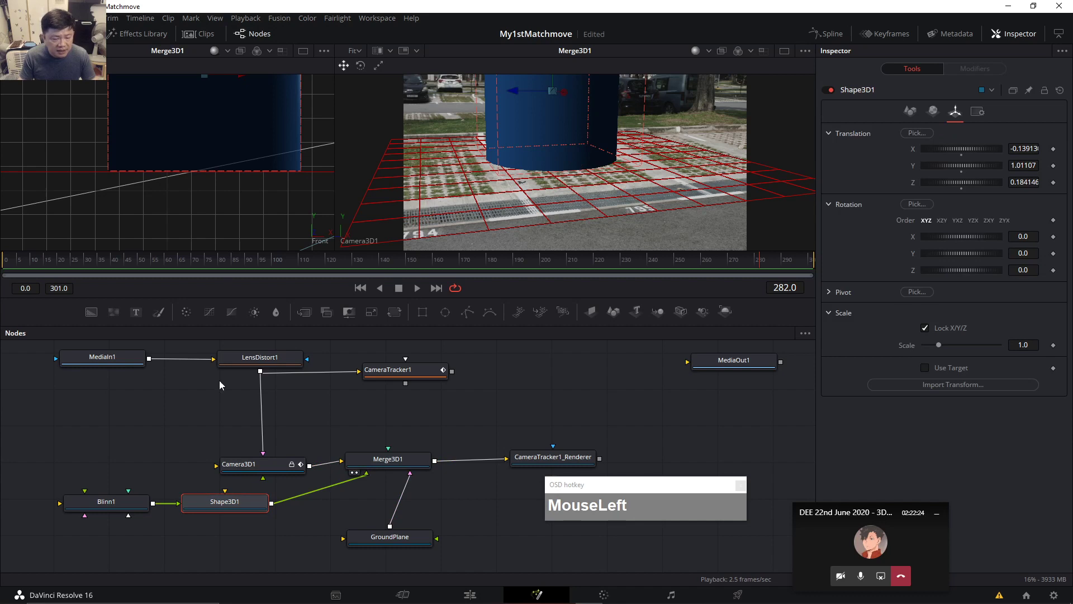
Rename Shape3D1 to 'Cylinder' and frame it in the front view.
key(F2)
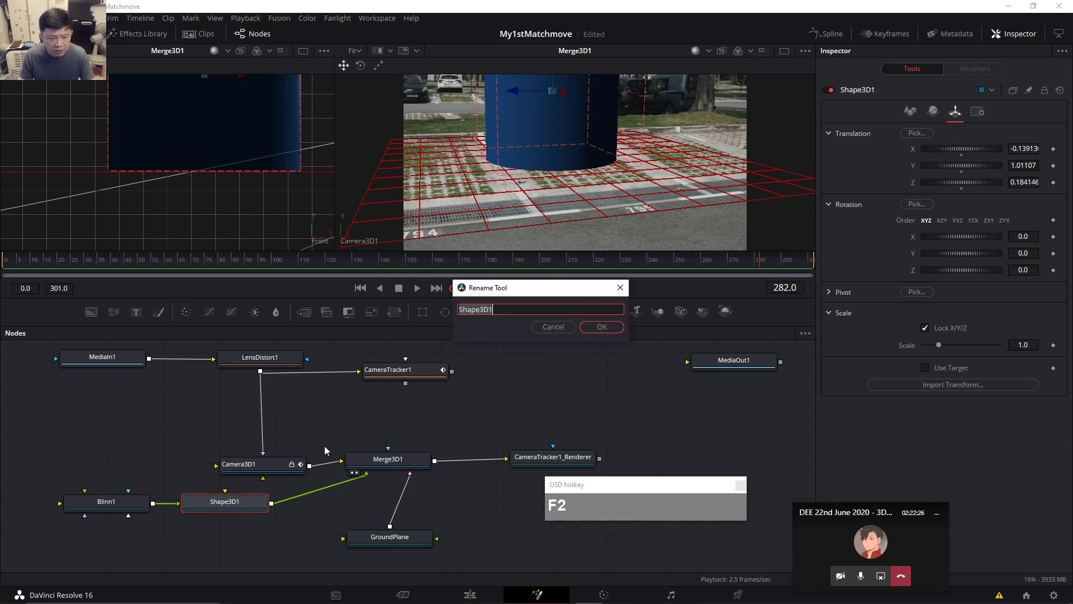
text(Cylinder)
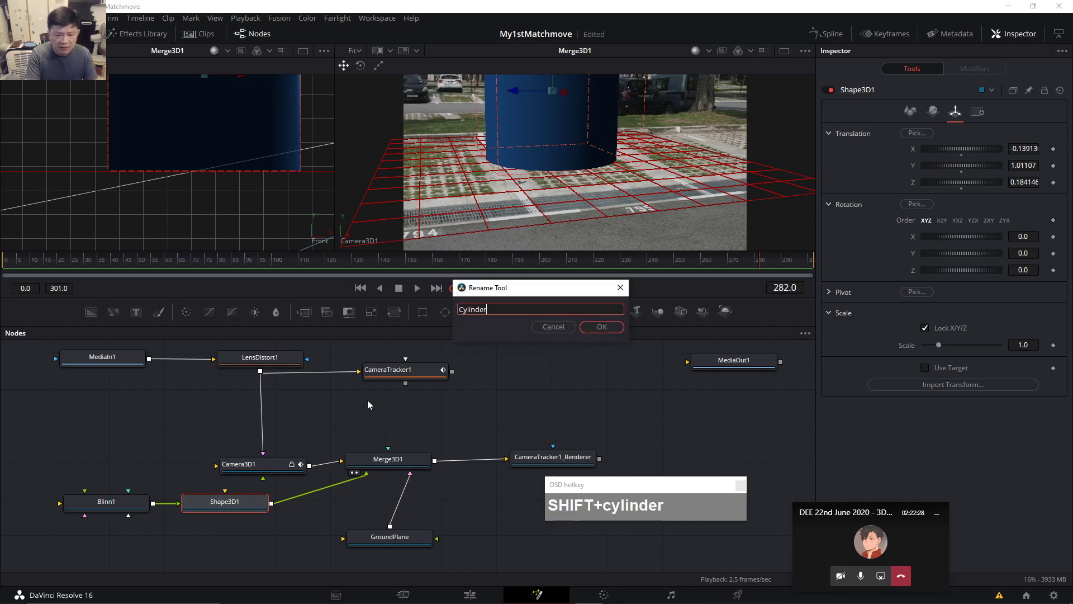
key(Return)
key(shift)
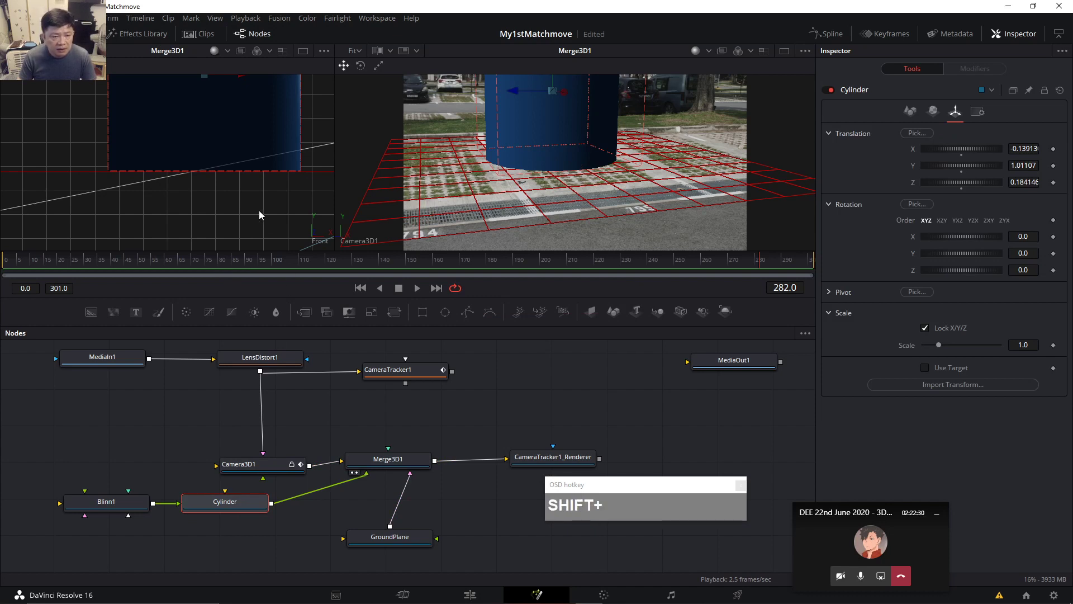
drag(258, 212, 252, 243)
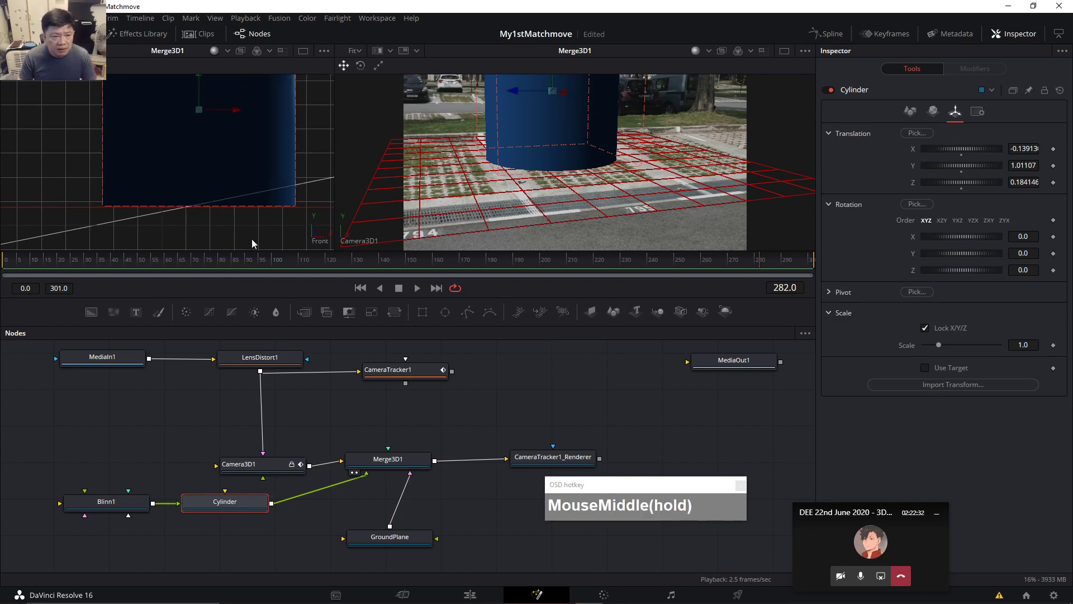
click(199, 88)
drag(200, 68, 202, 76)
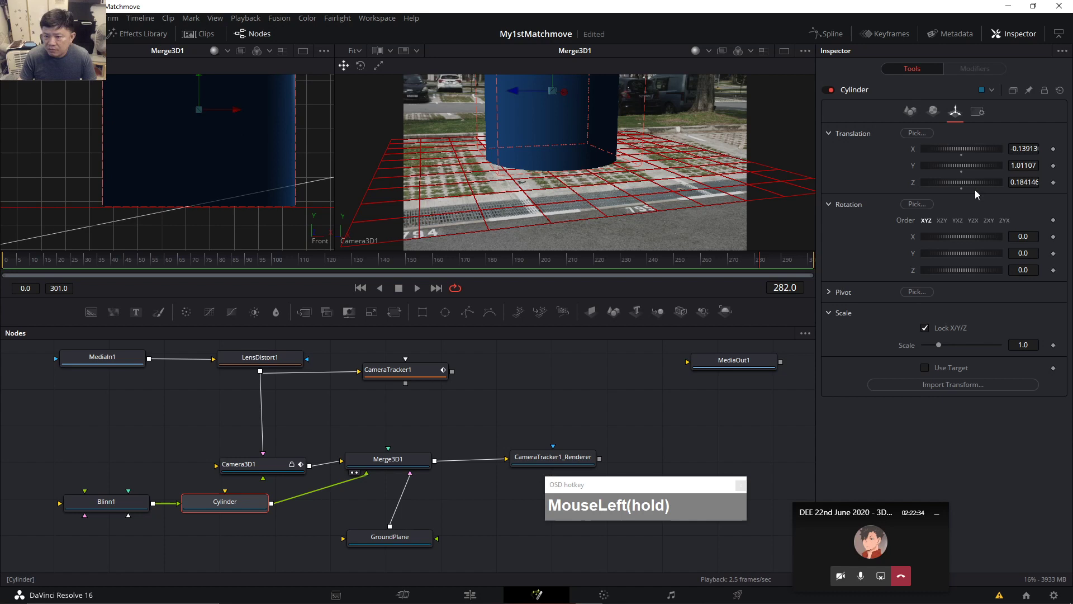
Set the Cylinder's Translation Y to exactly 1.0.
click(977, 167)
mouse_move(969, 166)
mouse_down()
mouse_move(977, 165)
mouse_move(964, 166)
mouse_up()
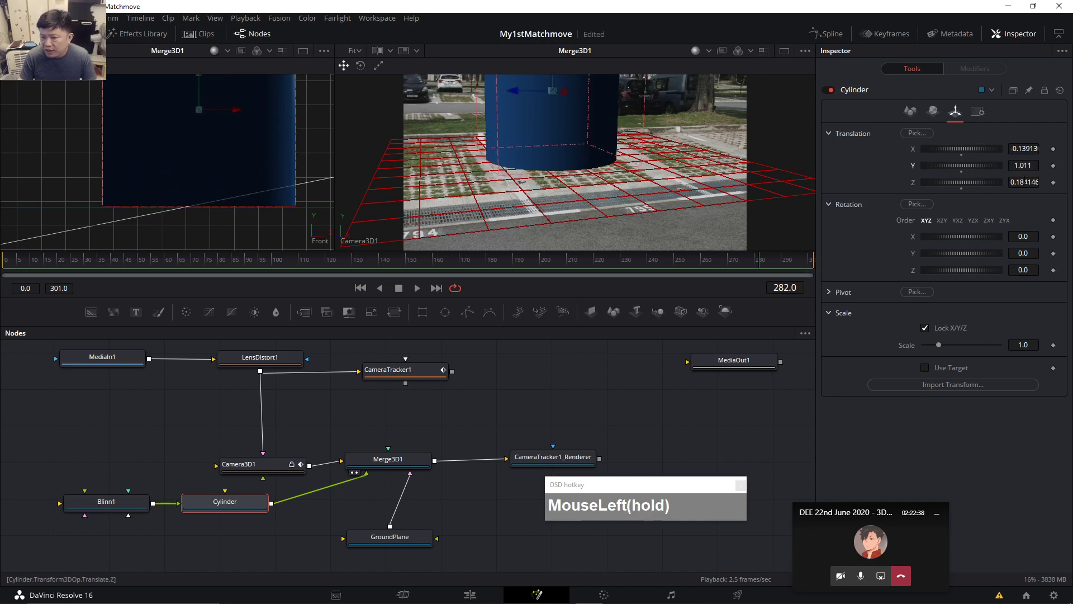
click(1023, 165)
text(1)
key(Tab)
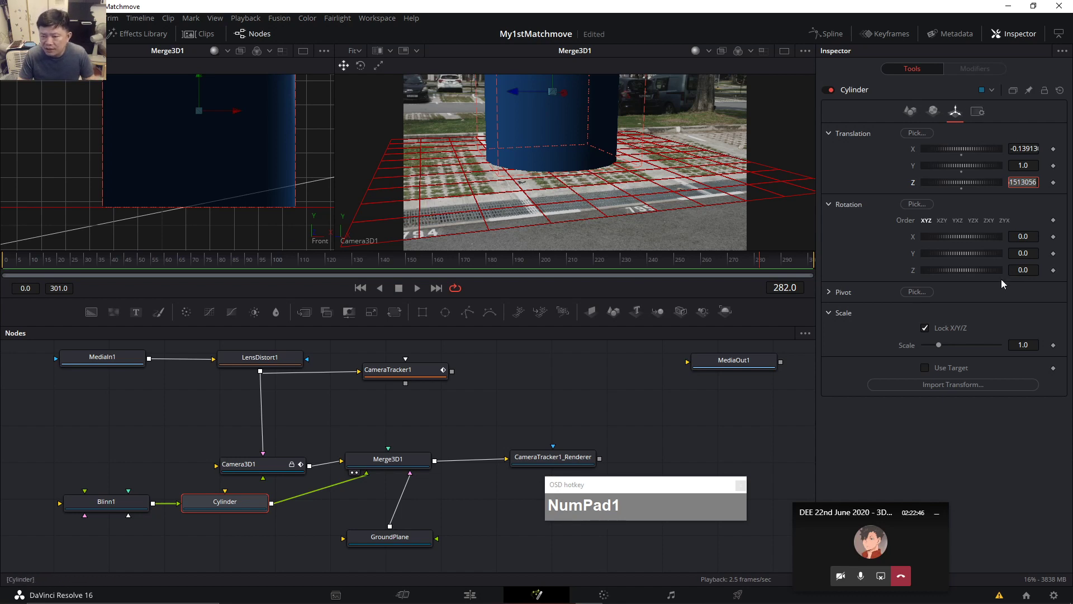
Narrow the Cylinder's radius to 0.29 on the Controls tab.
click(911, 112)
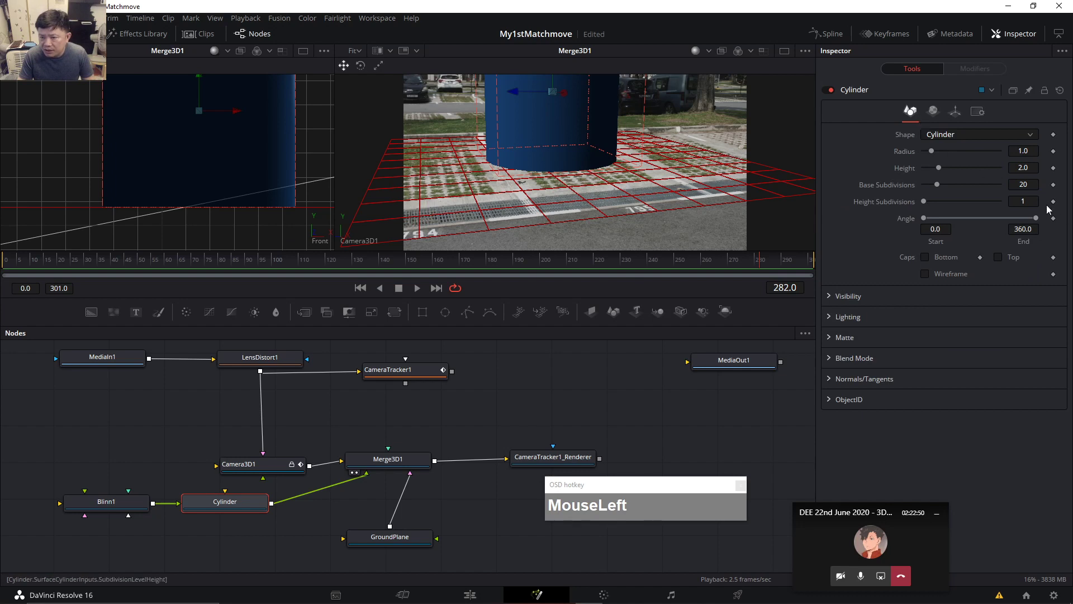
drag(930, 152, 923, 151)
click(729, 230)
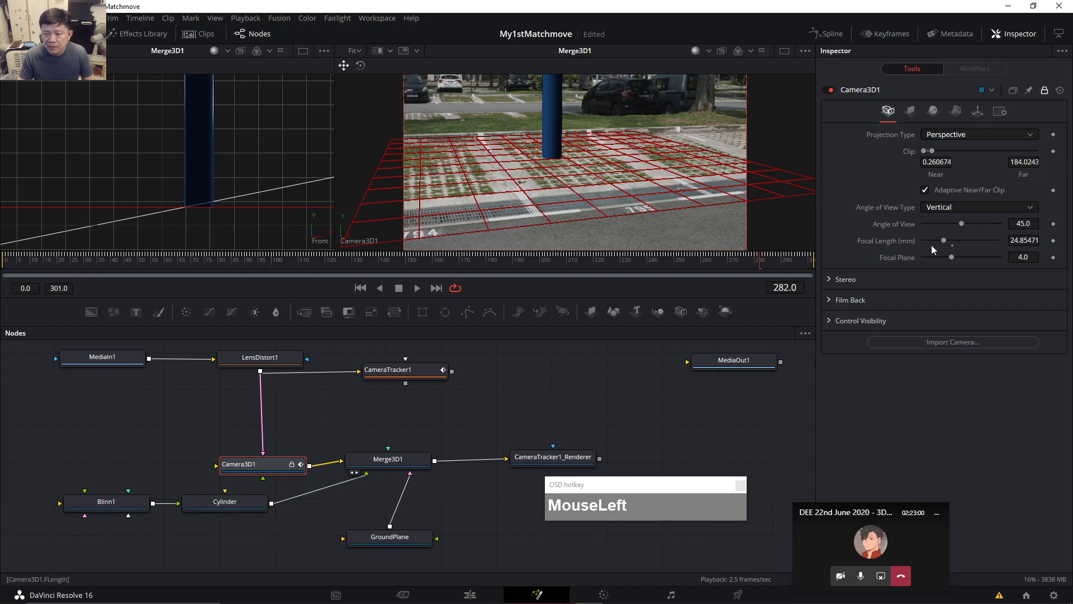
Show CameraTracker1_Renderer in the right viewer, enable lighting and shadows, and nudge Camera3D1 higher.
click(400, 465)
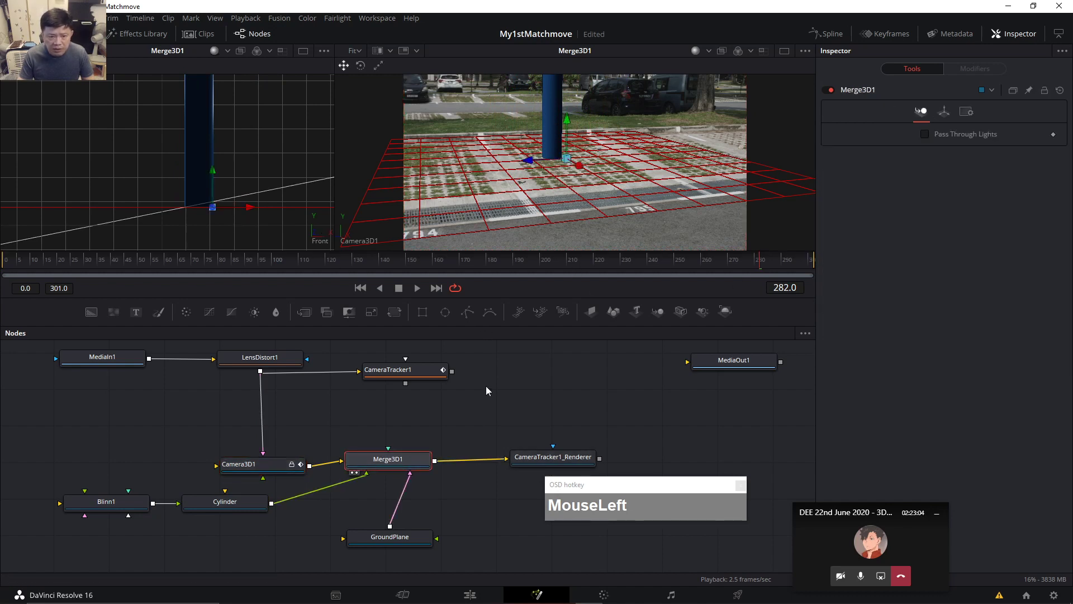
click(543, 460)
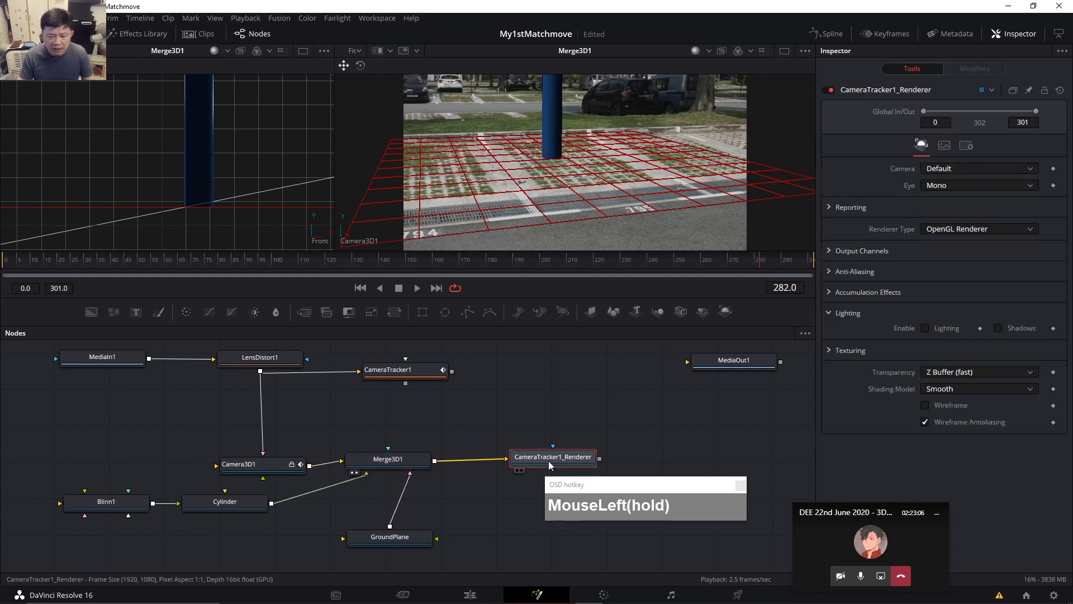
drag(551, 455, 562, 465)
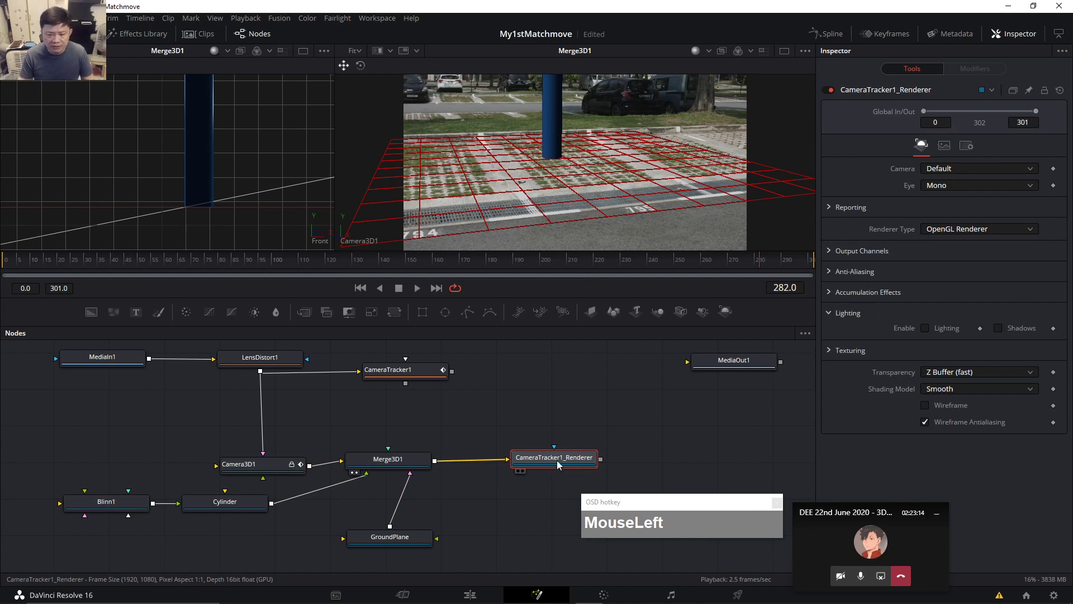
drag(558, 463, 557, 461)
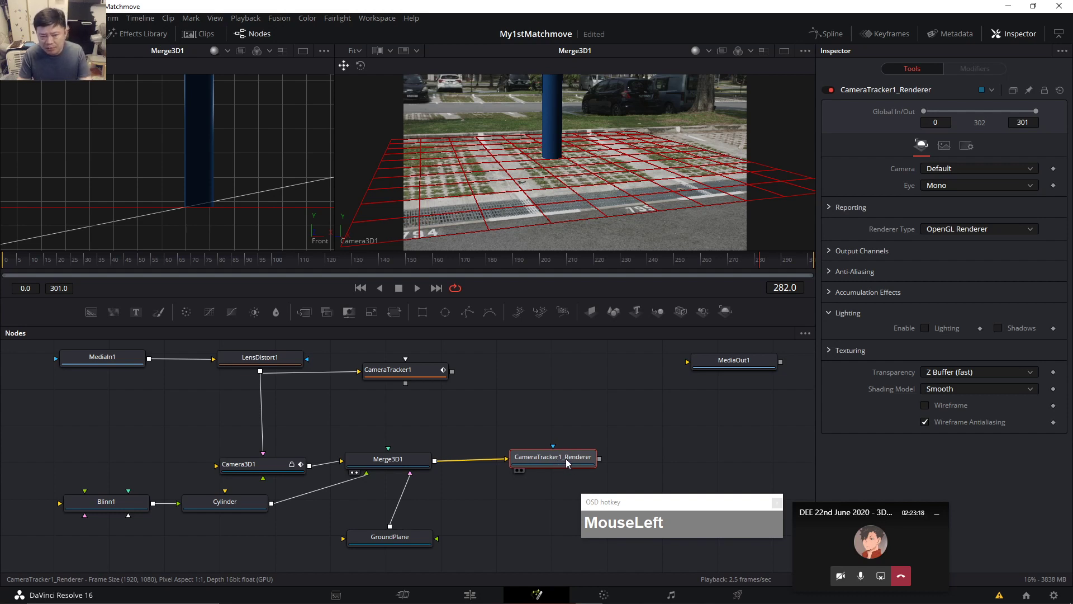
key(2)
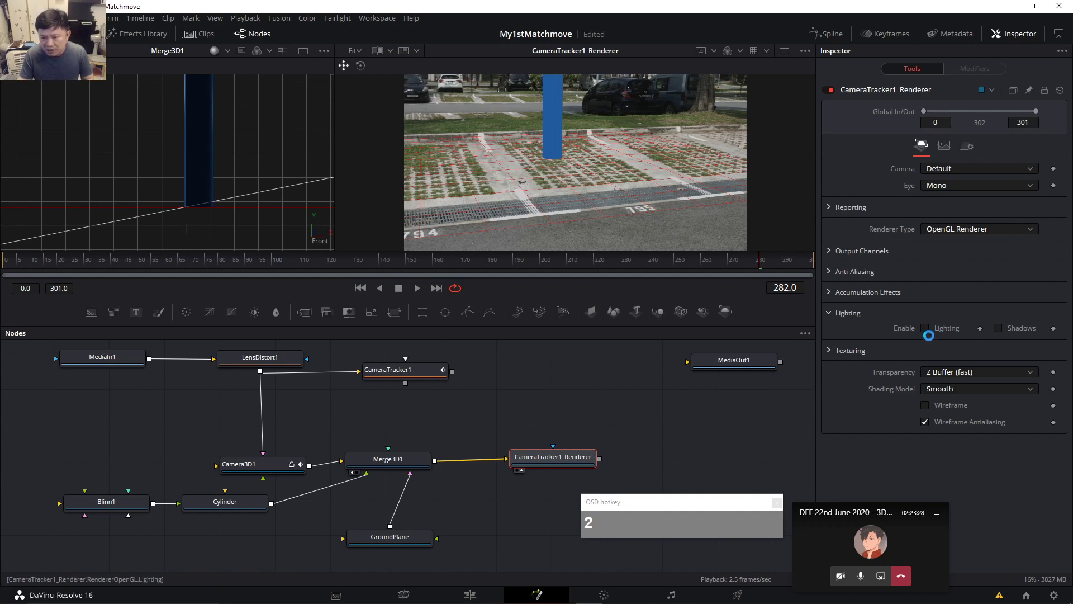
click(926, 333)
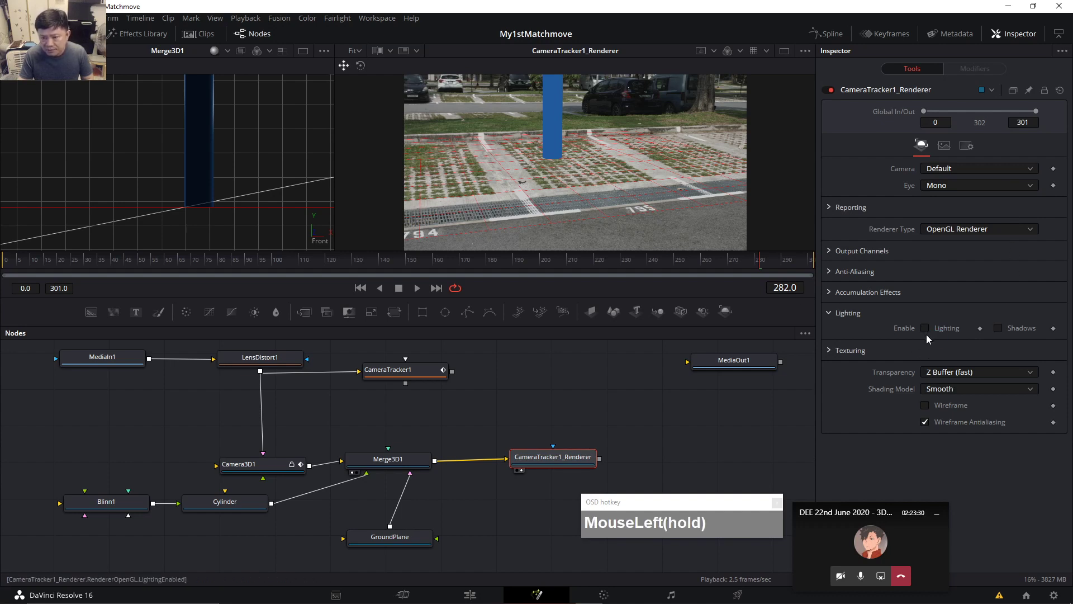
click(1000, 330)
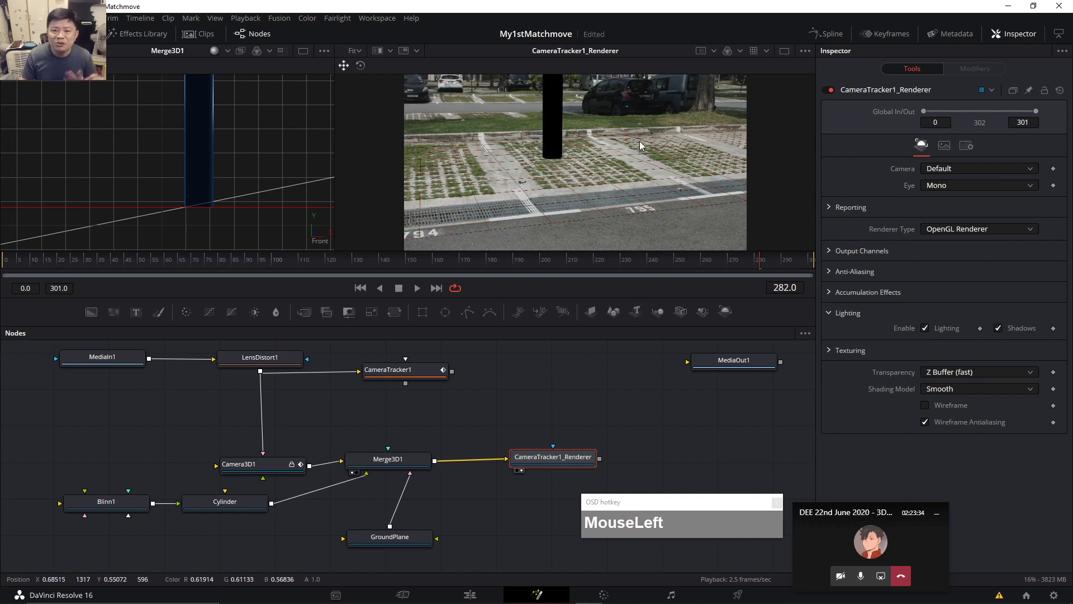
drag(252, 464, 243, 437)
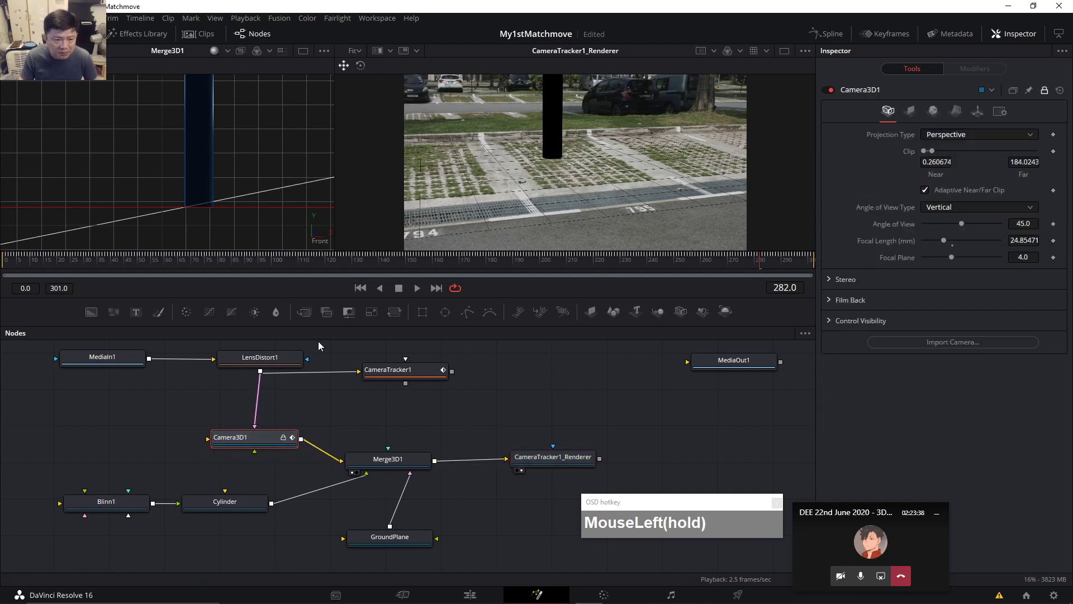
Add a Point Light feeding Merge3D1 and raise it above the ground.
click(492, 401)
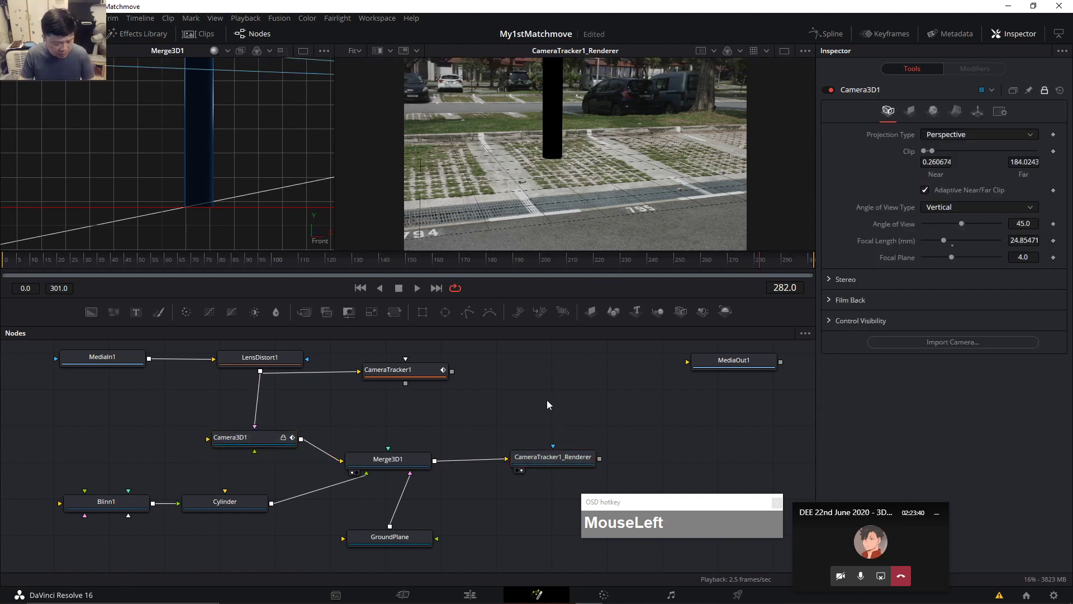
key(ctrl+space)
text(Blinn)
key(BackSpace)
key(BackSpace)
key(BackSpace)
key(BackSpace)
key(BackSpace)
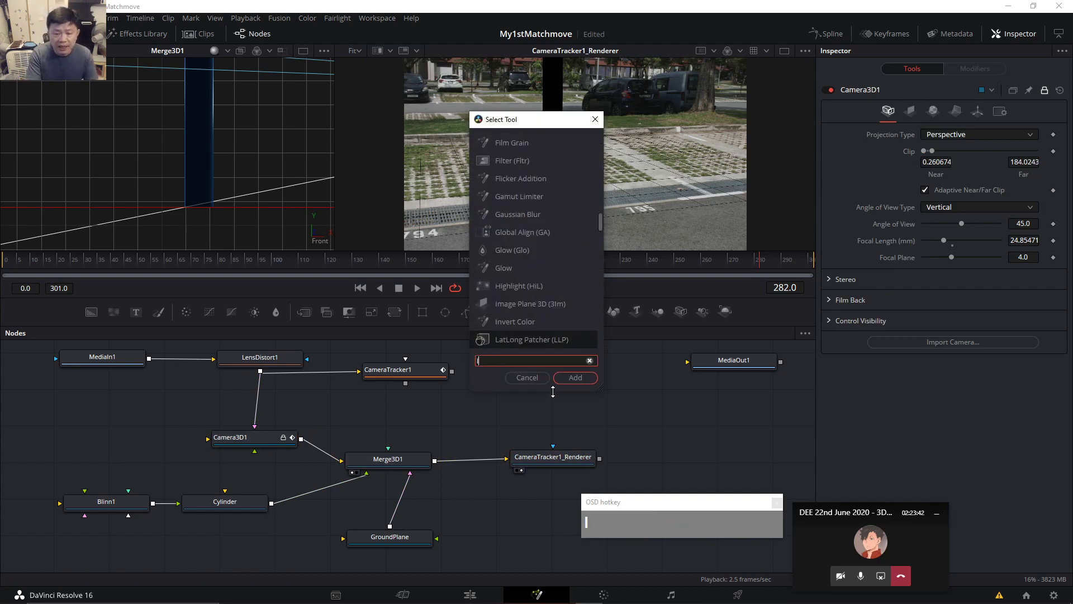
text(light)
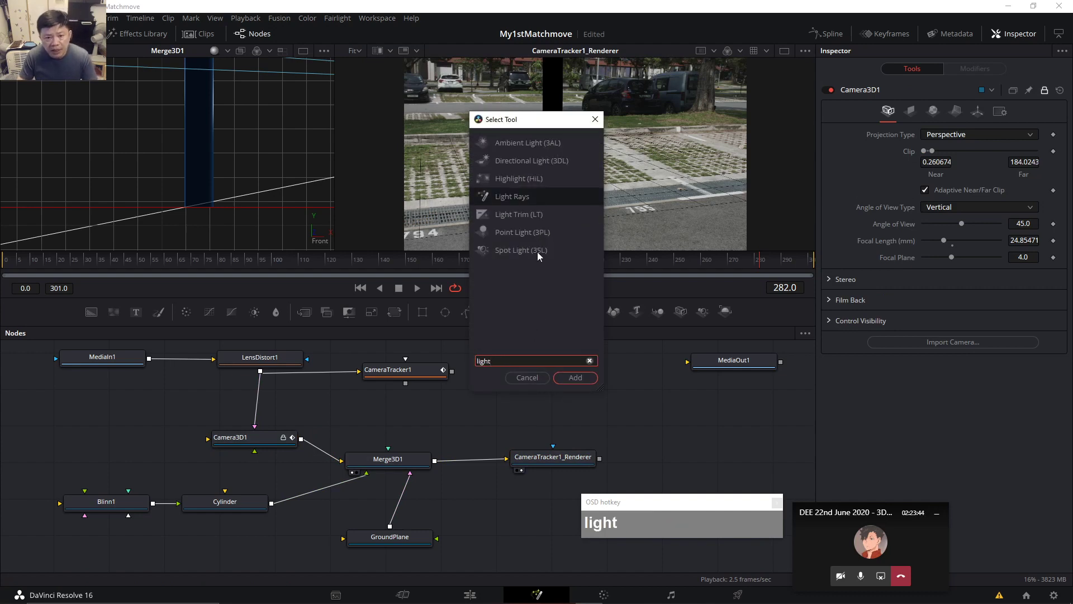
click(513, 232)
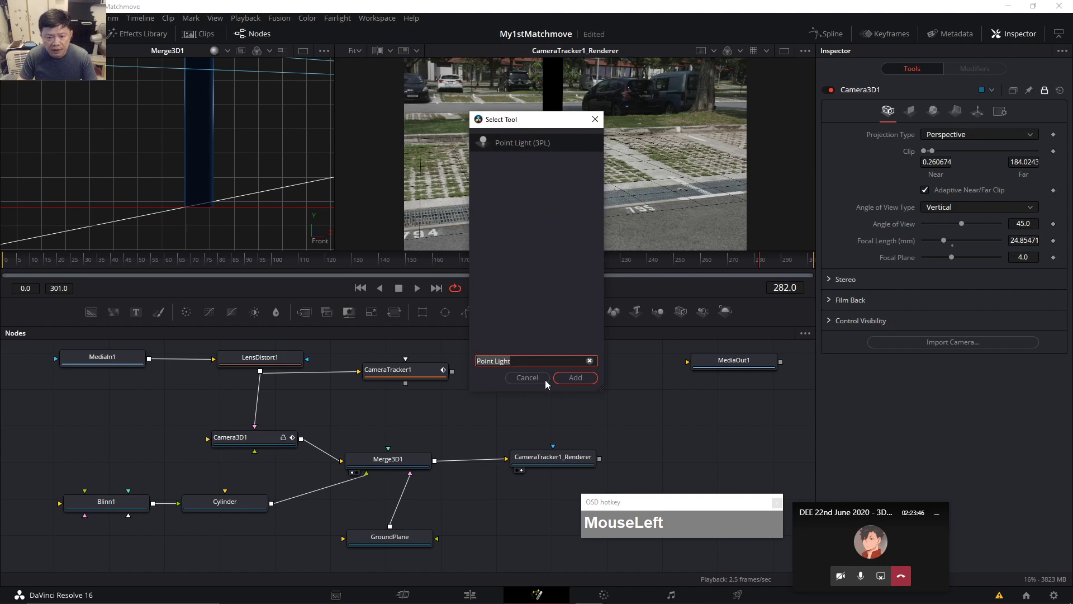
click(568, 376)
drag(565, 416, 407, 467)
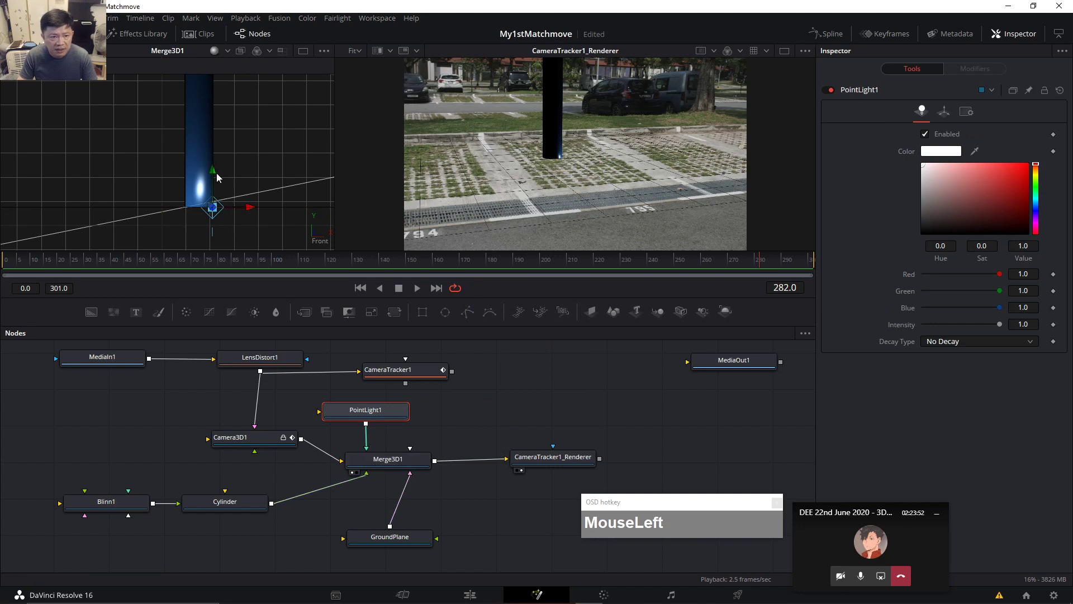
drag(215, 176, 378, 129)
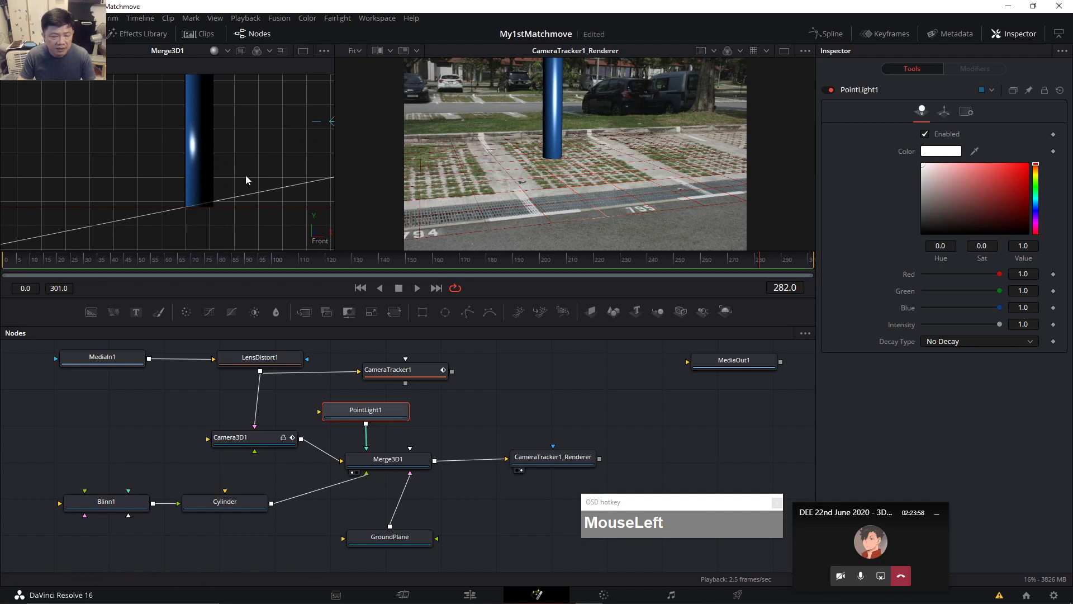
Drag the point light's gizmo to lift it high above the scene.
scroll(269, 176, down, 5)
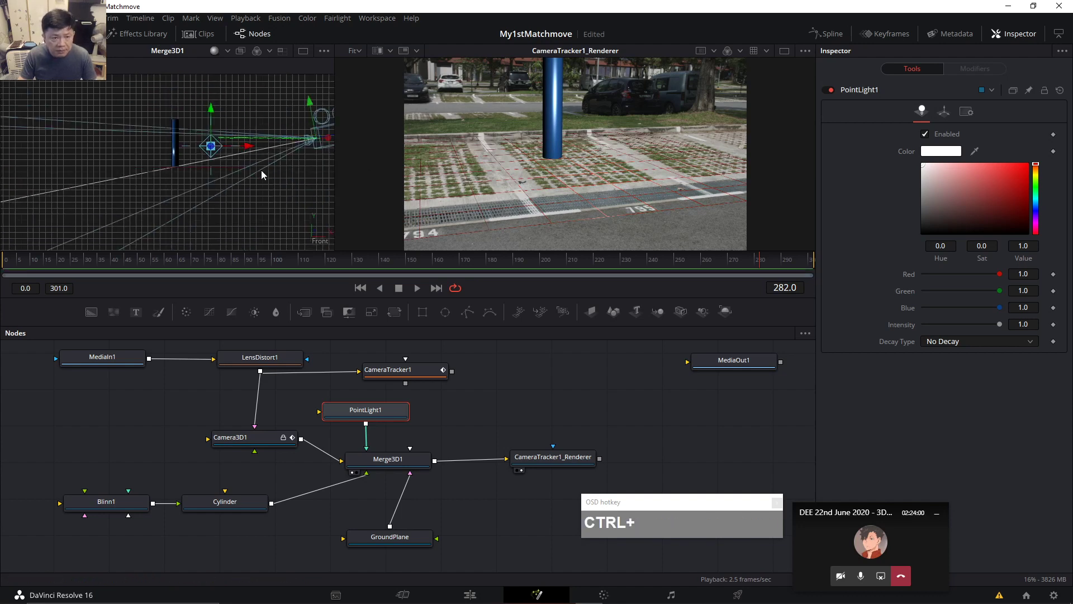
click(211, 147)
drag(216, 118, 323, 103)
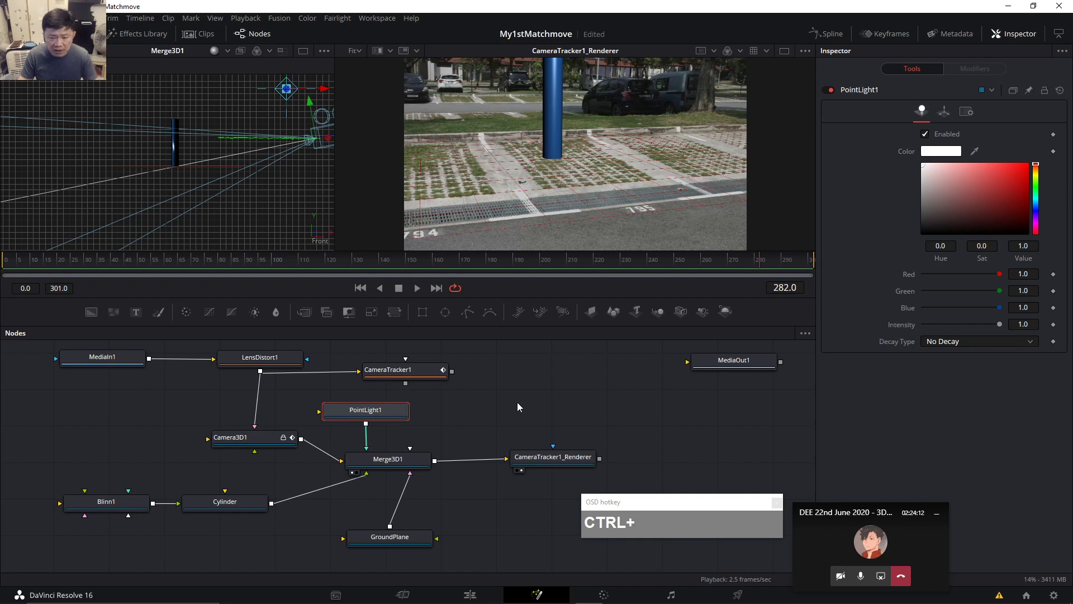
Add a Directional Light node without the auto-merge and wire it into Merge3D1.
key(ctrl+space)
text(ligh)
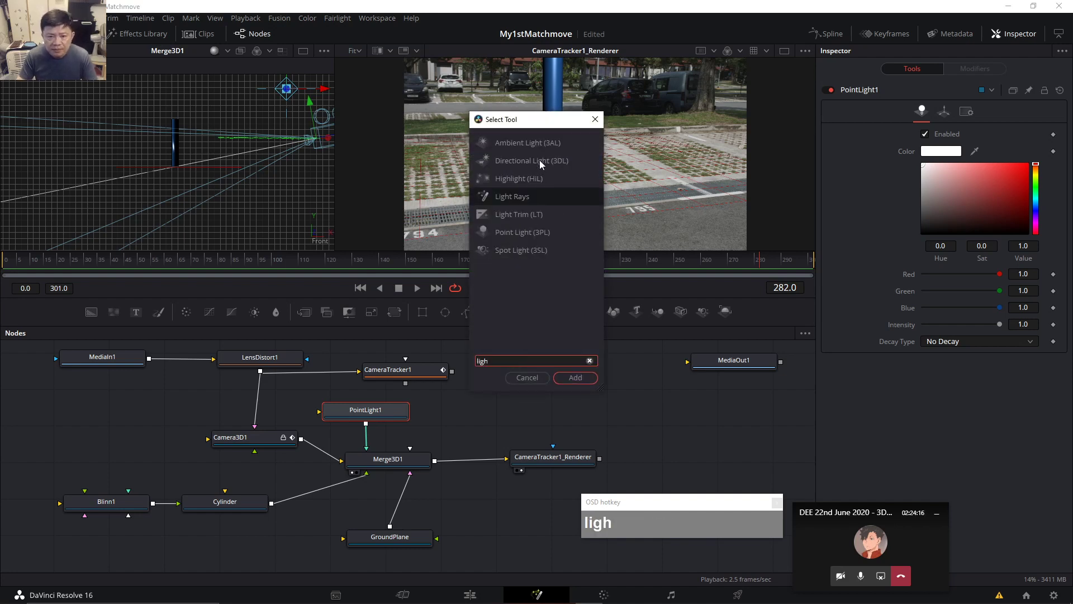
click(538, 160)
click(578, 380)
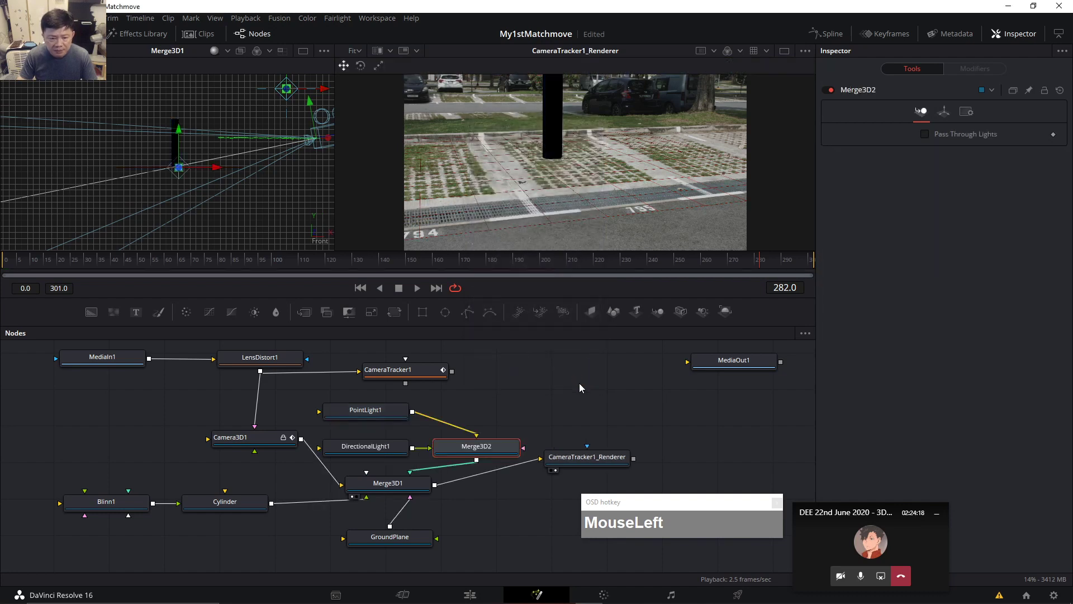
key(ctrl+z)
click(518, 393)
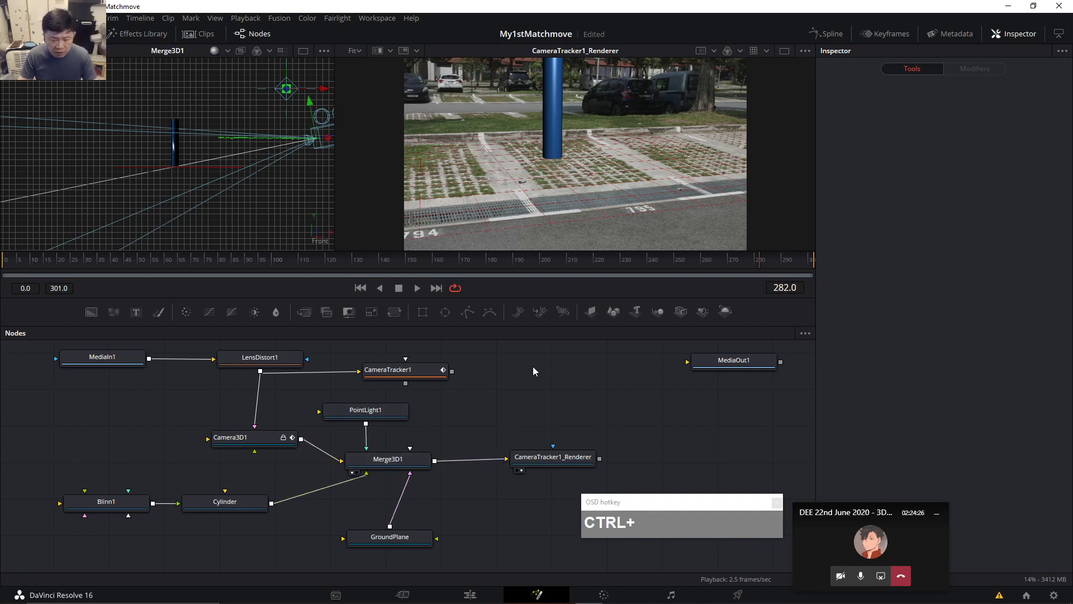
key(ctrl+space)
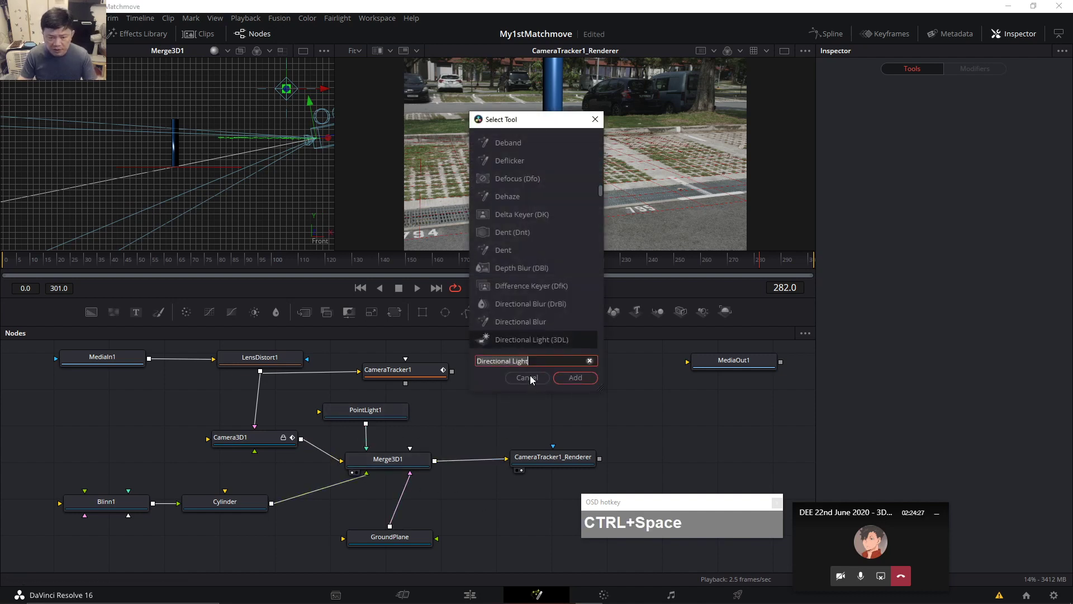
click(572, 378)
drag(520, 412, 411, 453)
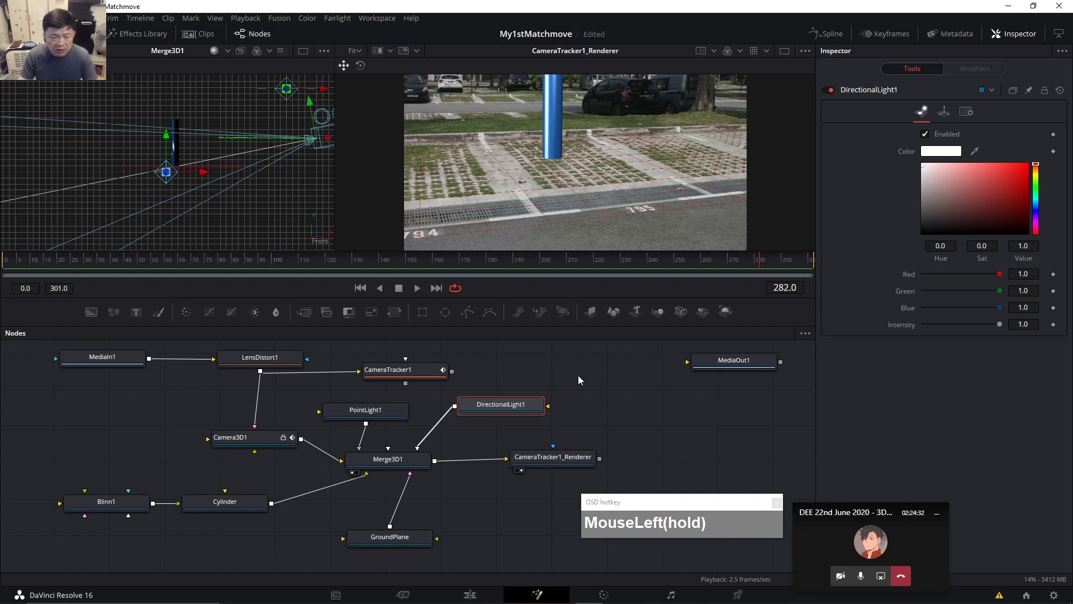
Move DirectionalLight1 up-left and rotate it to X -19.6, Y 29.4.
drag(162, 174, 67, 96)
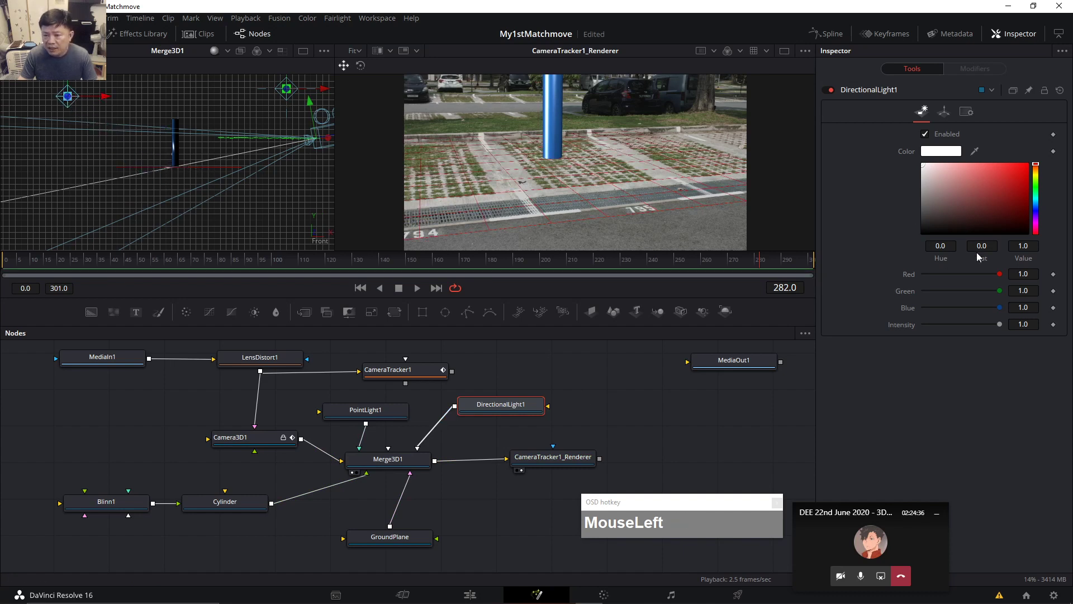
click(943, 113)
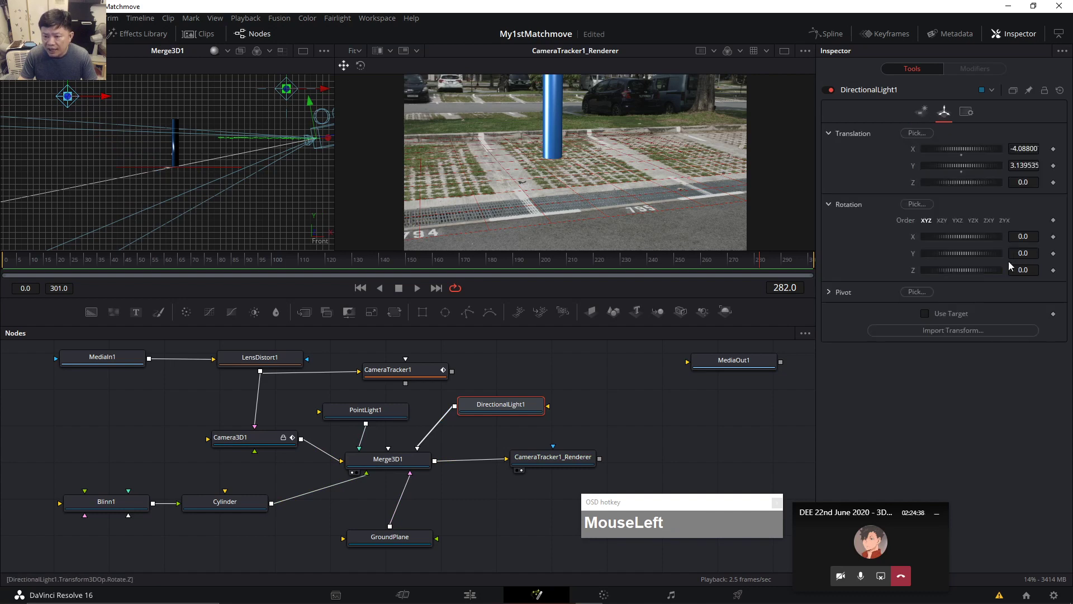
mouse_move(956, 251)
mouse_down()
mouse_move(978, 254)
mouse_move(963, 250)
mouse_move(966, 237)
mouse_move(986, 233)
mouse_move(964, 235)
mouse_up()
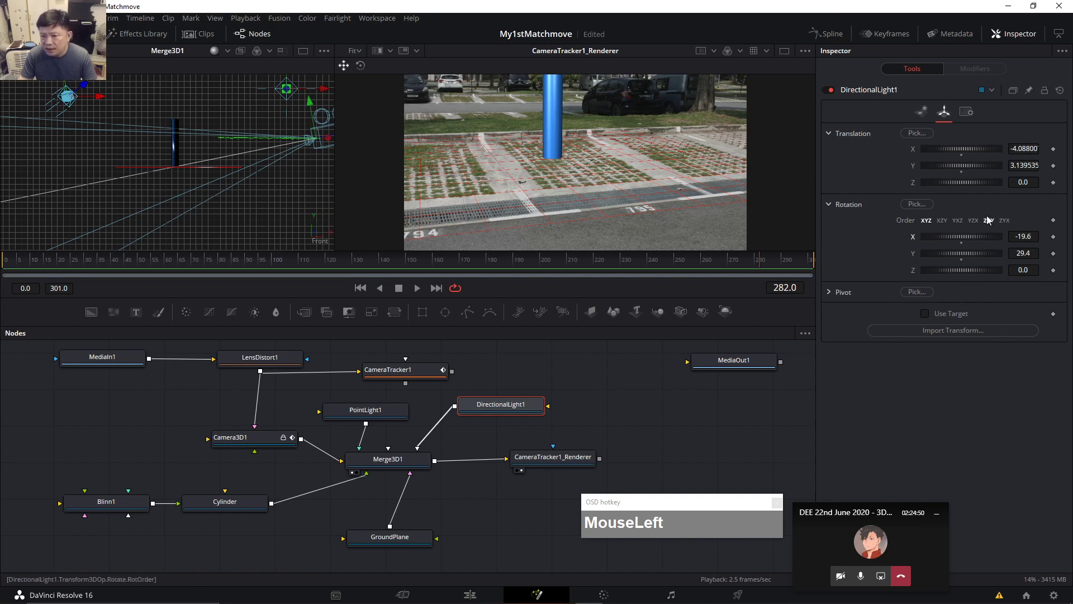
click(921, 111)
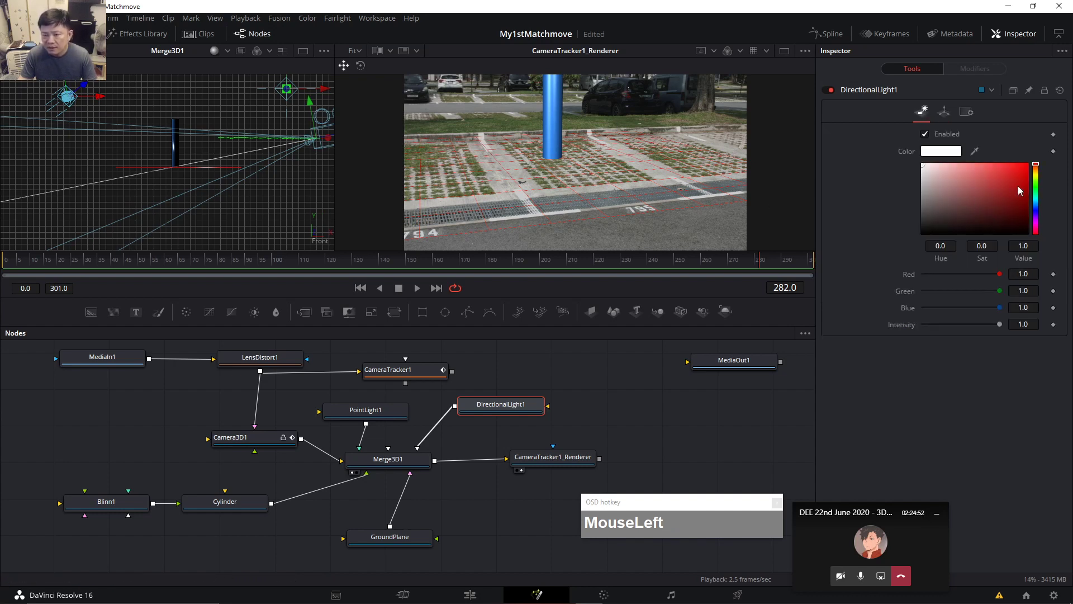
Give DirectionalLight1 a pale yellow colour and 0.743 intensity, then unplug GroundPlane from Merge3D1.
click(1036, 172)
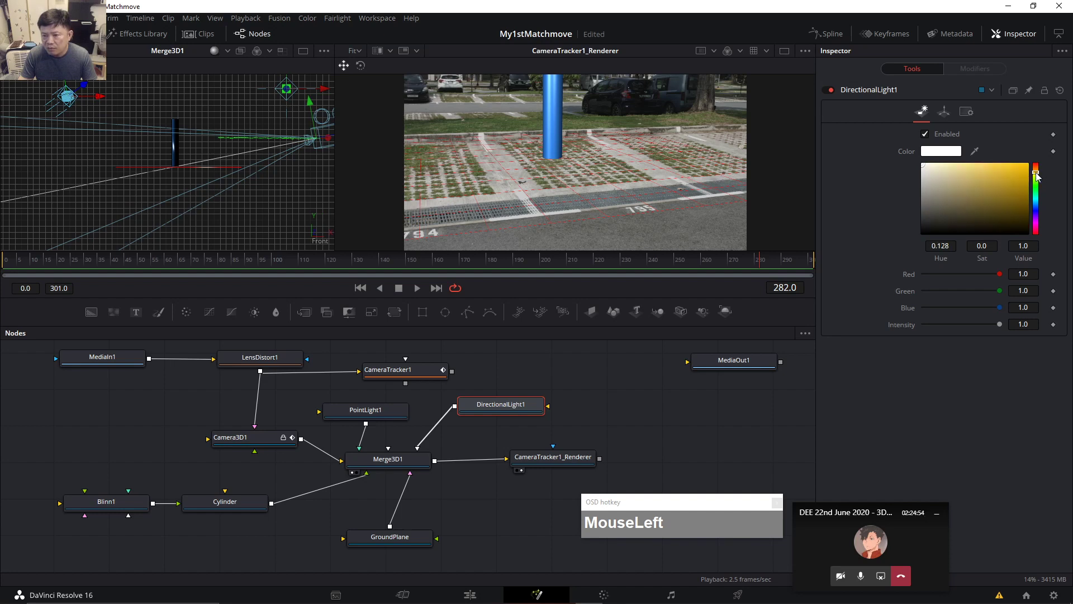
click(954, 178)
drag(953, 178, 959, 174)
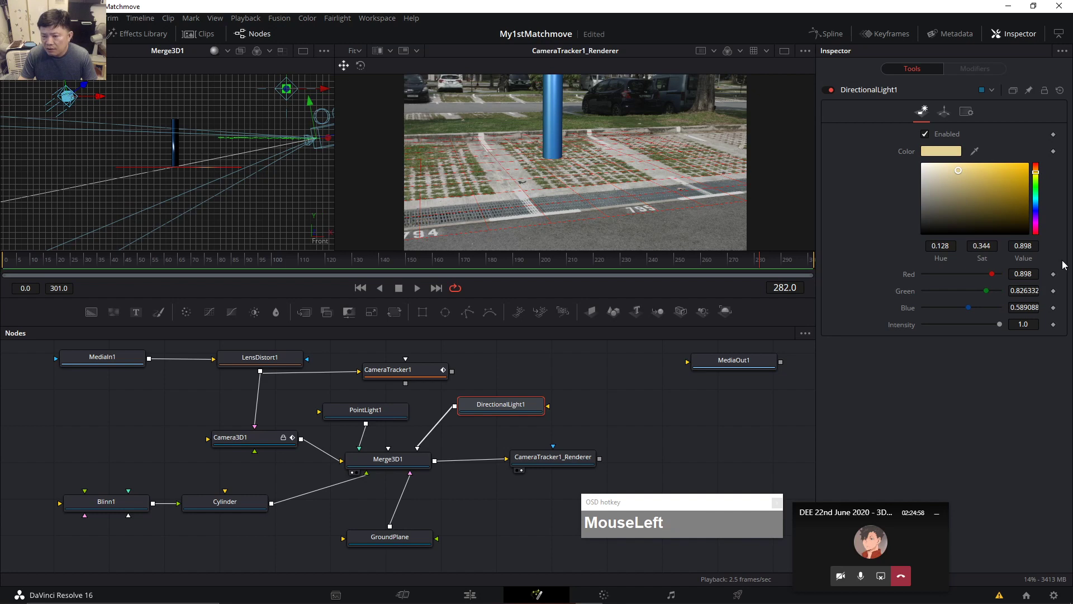
mouse_move(996, 327)
mouse_down()
mouse_move(970, 328)
mouse_move(980, 327)
mouse_up()
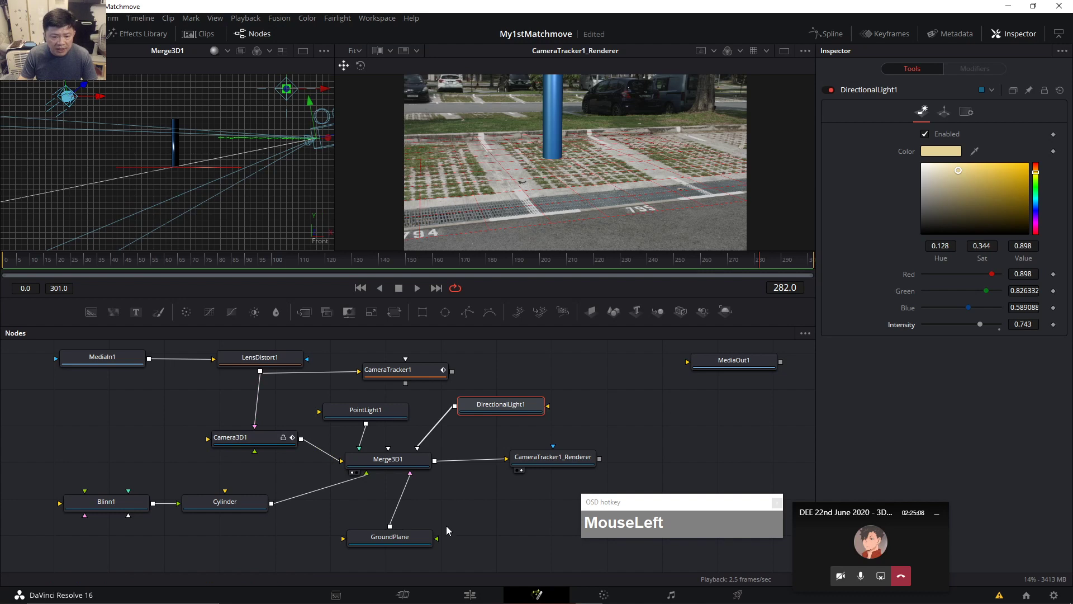
drag(409, 478, 414, 491)
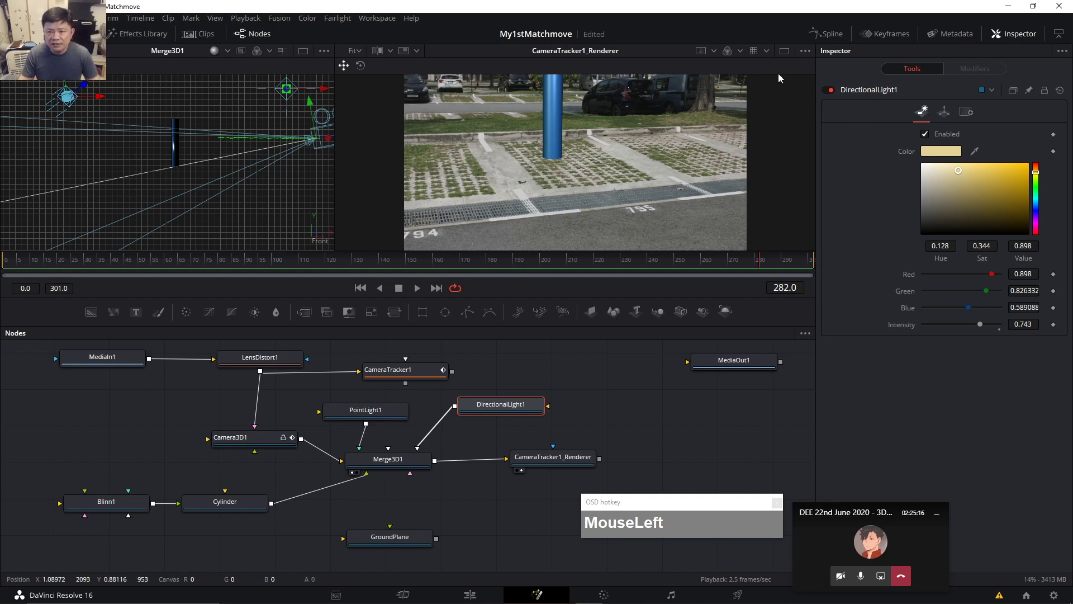
Switch to one enlarged viewer and play the shot.
click(784, 51)
drag(614, 251, 627, 385)
click(417, 411)
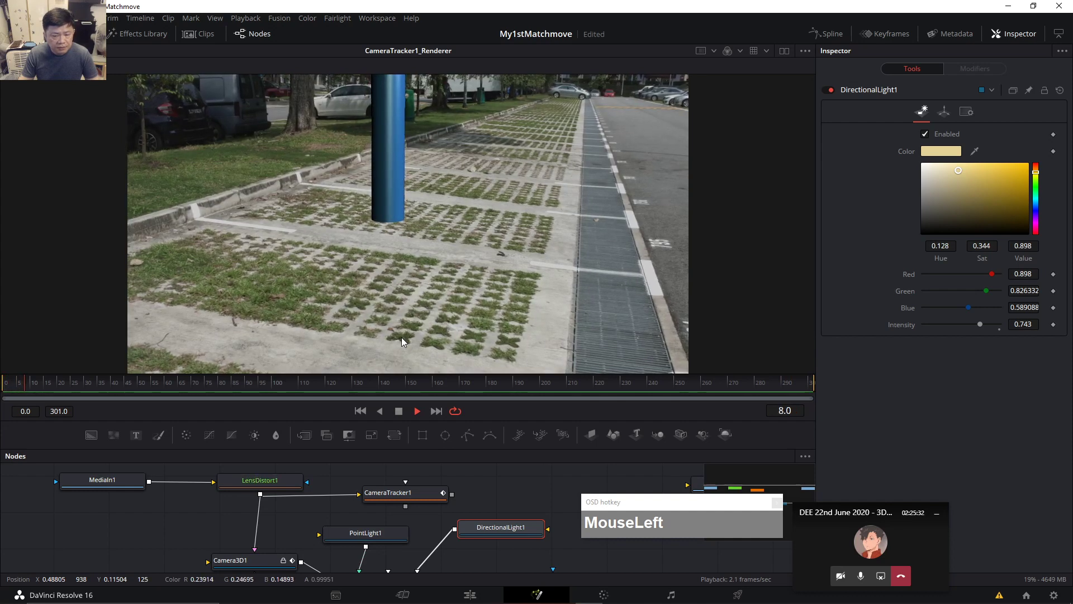
right_click(680, 413)
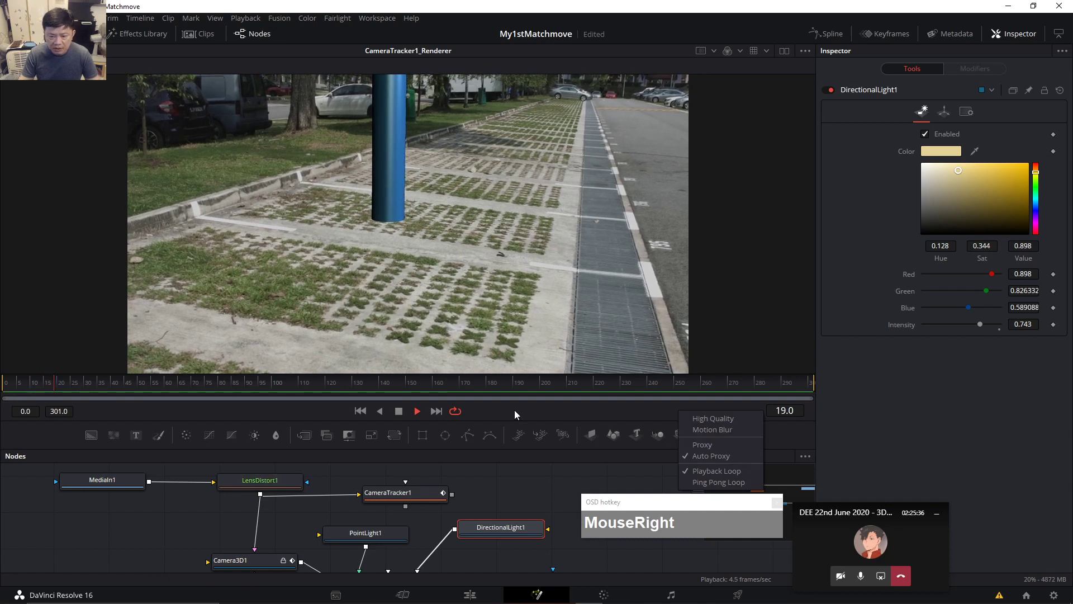
click(418, 411)
Turn on Proxy playback and play the shot again.
right_click(645, 417)
click(655, 445)
right_click(662, 415)
click(674, 460)
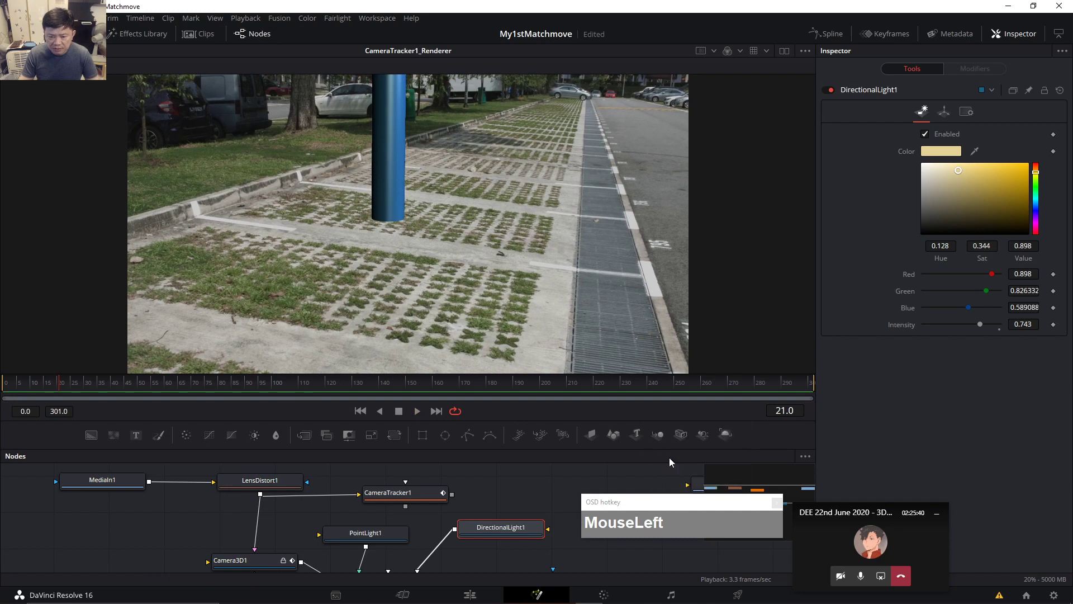
click(417, 411)
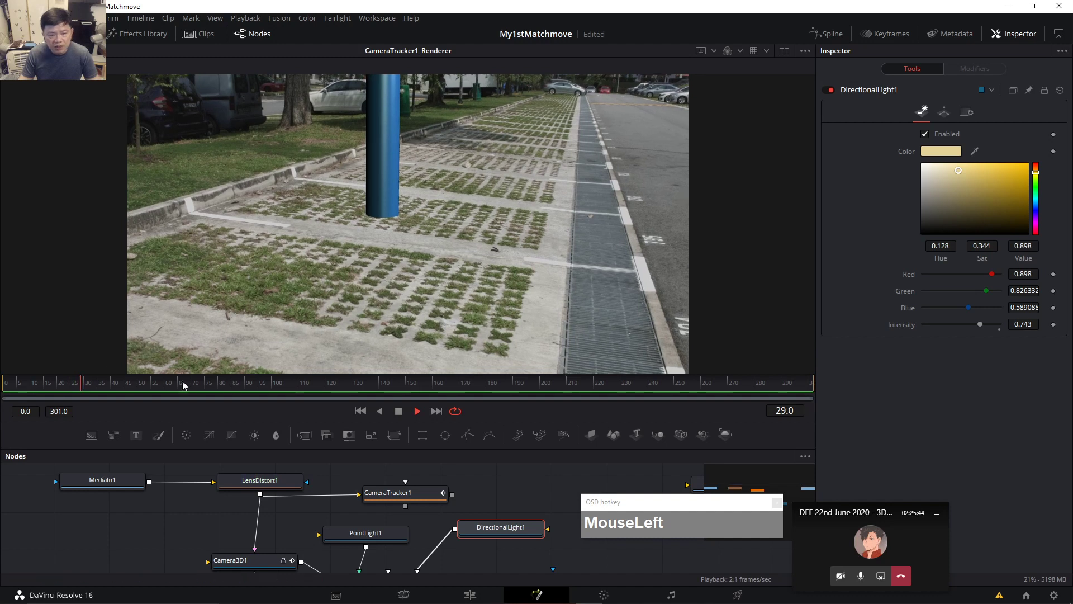
click(399, 411)
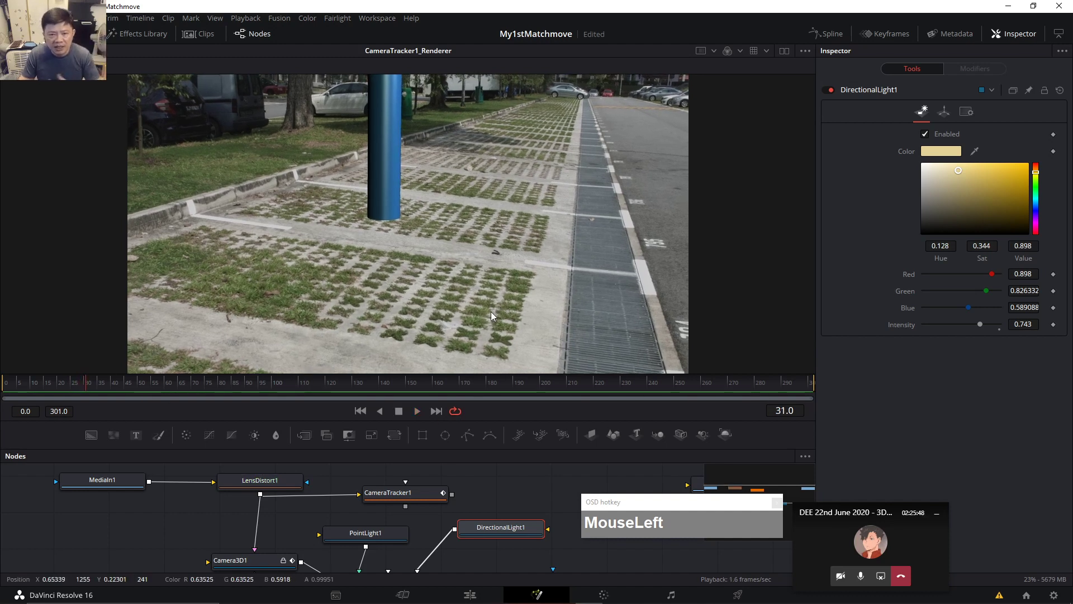
Scrub through the timeline to check the pole stays locked to the ground.
drag(124, 384, 229, 388)
drag(325, 387, 418, 384)
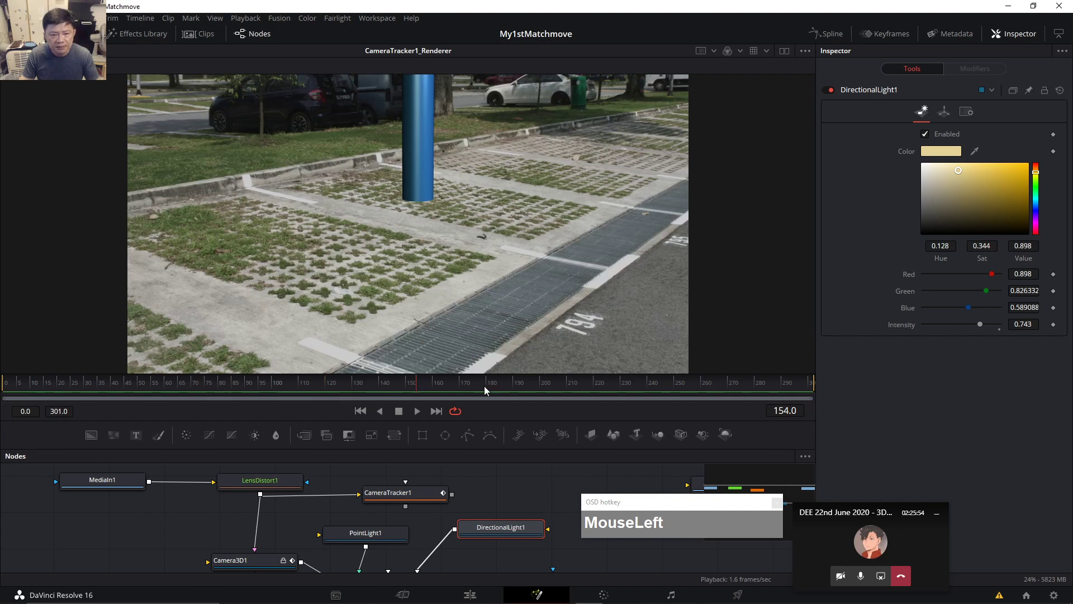
click(521, 384)
click(617, 385)
Enlarge the Nodes panel and pan so Cylinder, Merge3D1 and GroundPlane are visible.
click(707, 384)
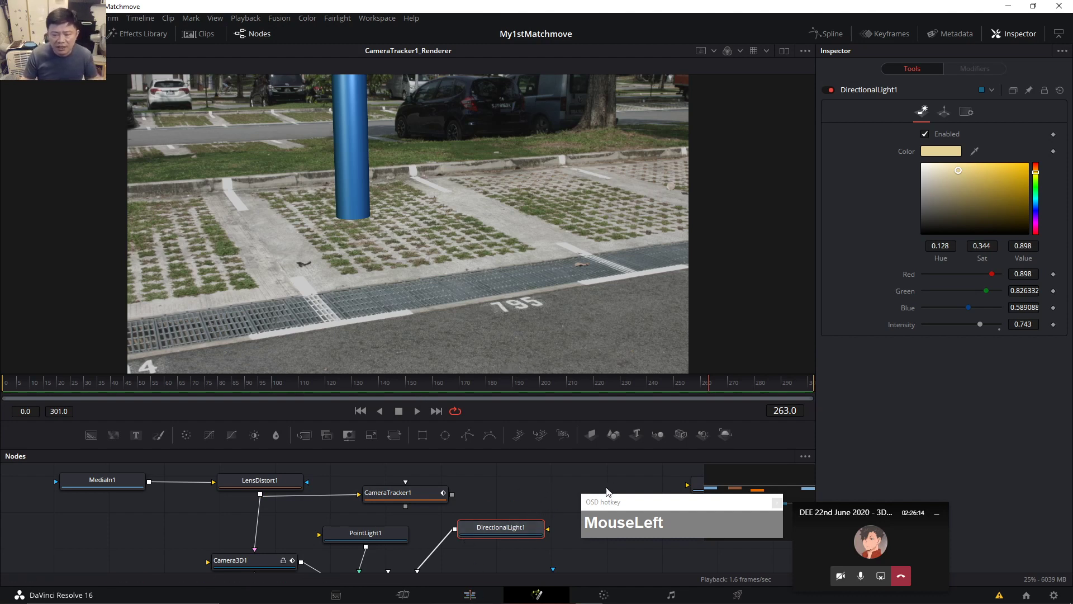
drag(666, 512, 740, 189)
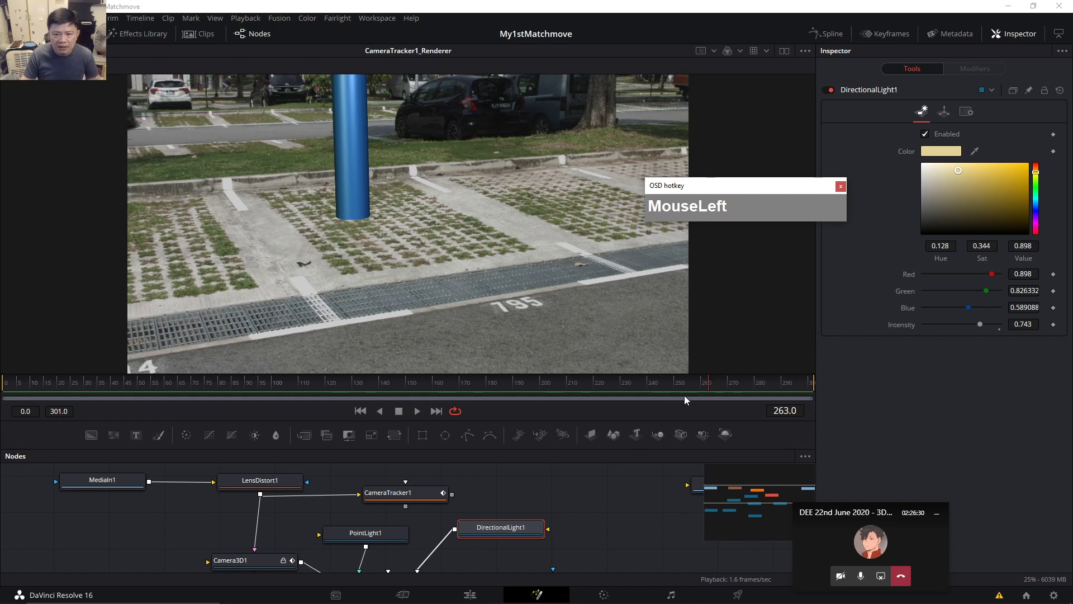
drag(782, 185, 791, 151)
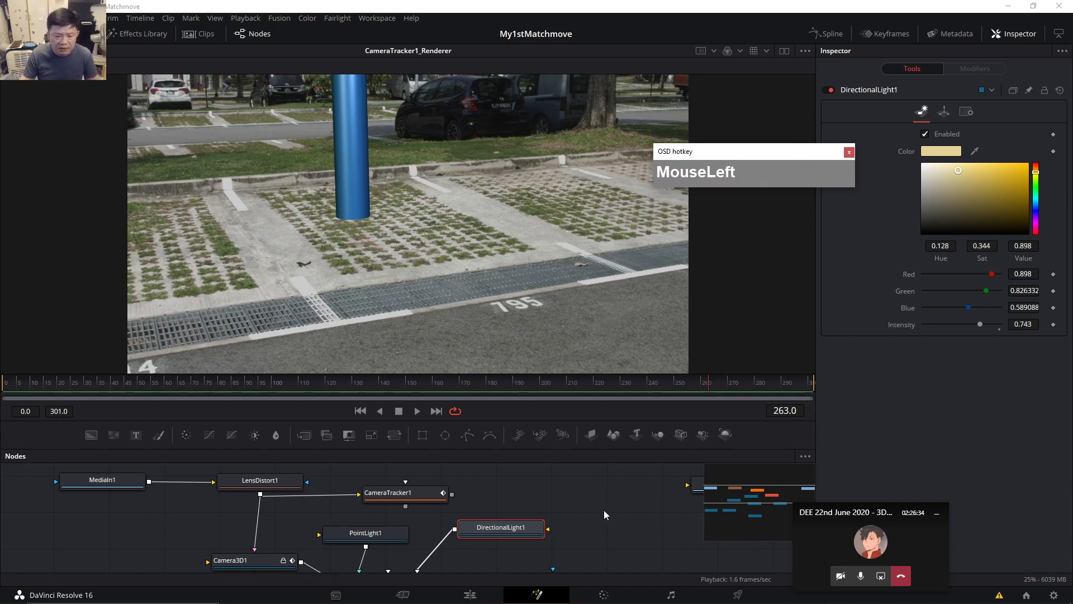
drag(604, 515, 601, 499)
drag(596, 372, 596, 280)
drag(591, 519, 586, 497)
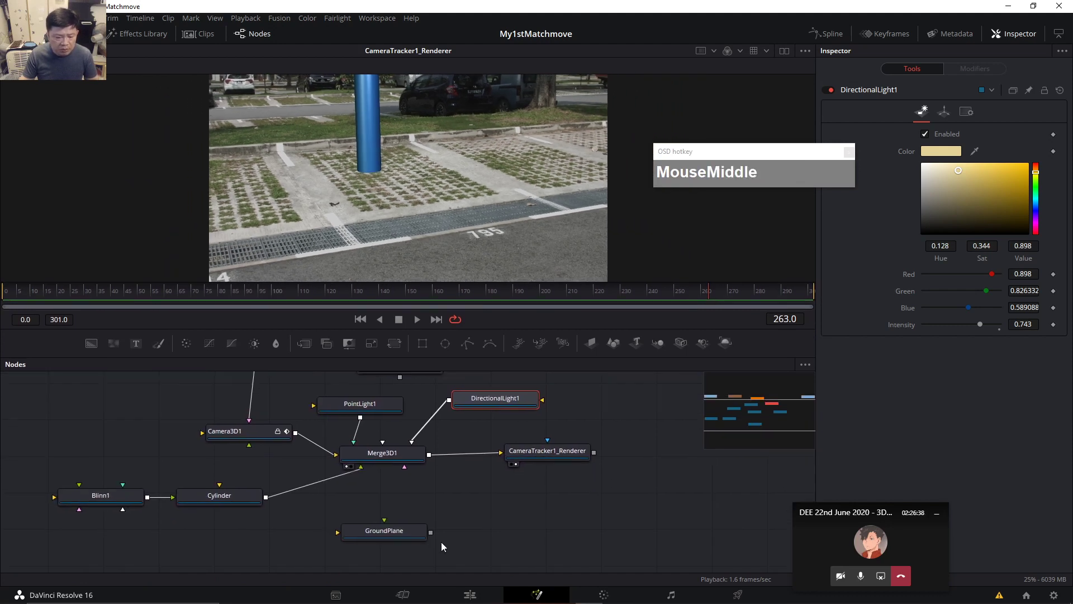
In Maya, open Astronaut.ma from assets/PerspectiveAssignment and accept the student version warning.
click(671, 593)
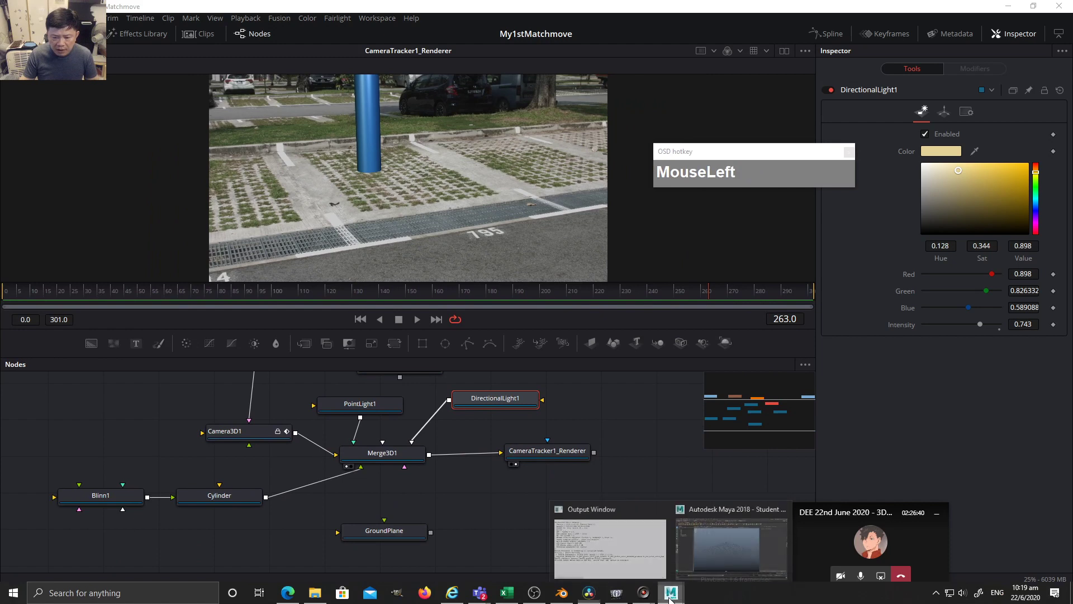
click(726, 545)
click(10, 19)
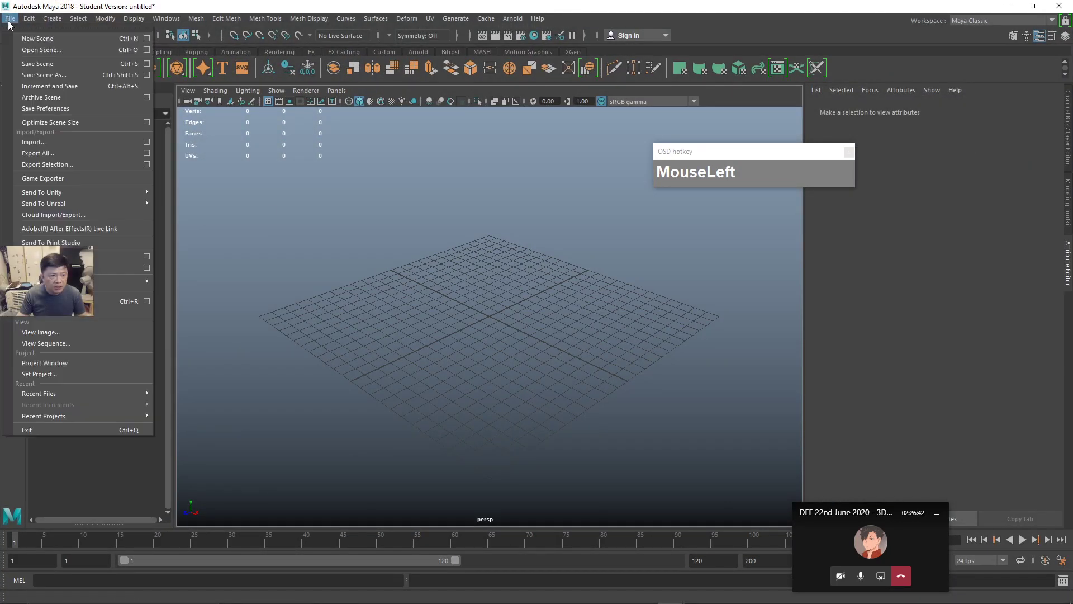
mouse_move(66, 415)
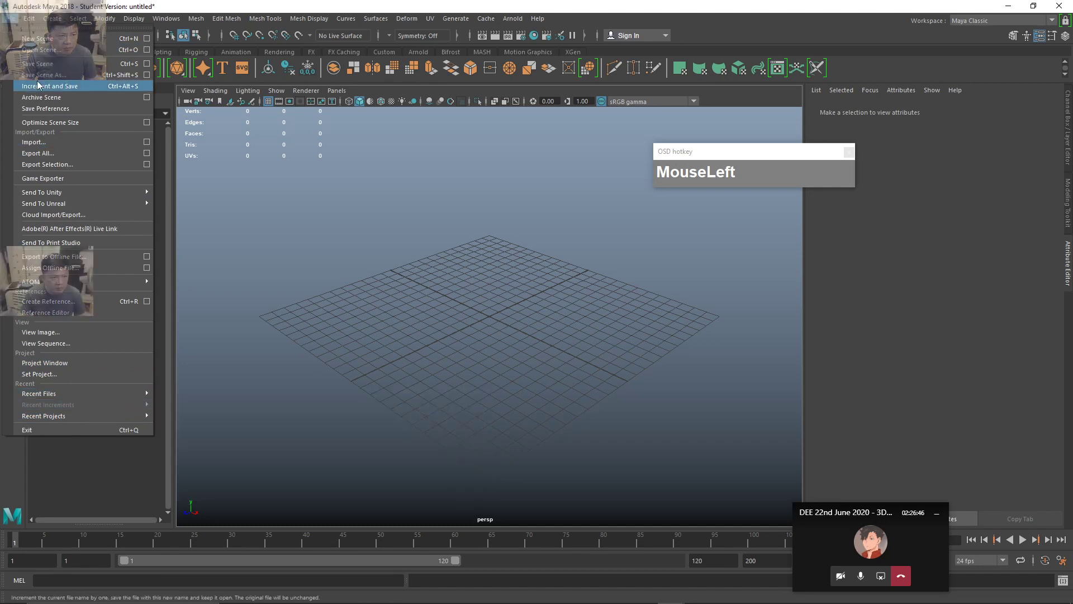
click(39, 49)
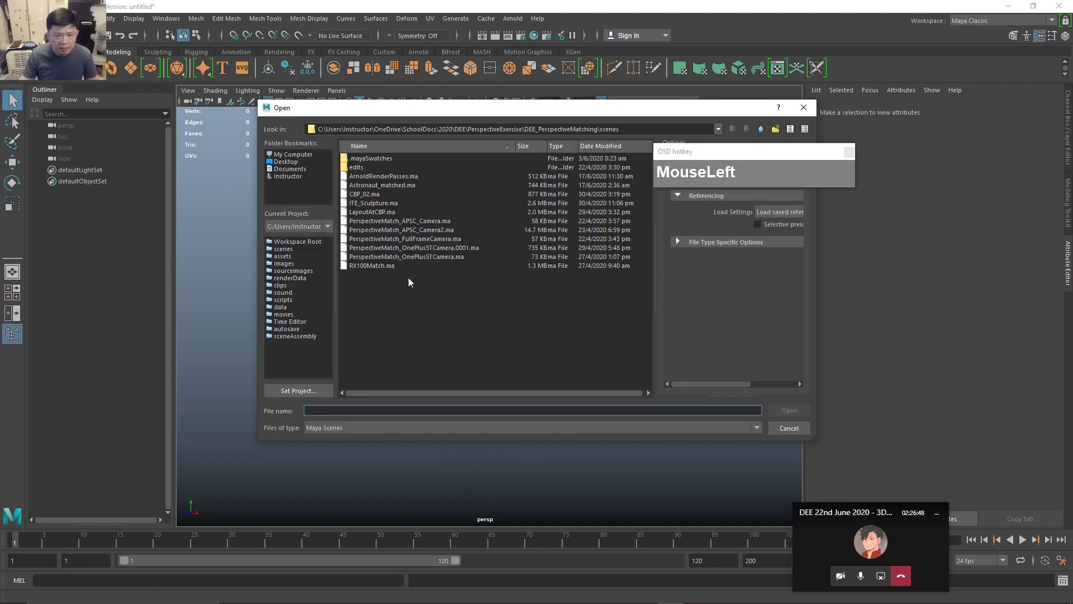
drag(418, 114, 291, 143)
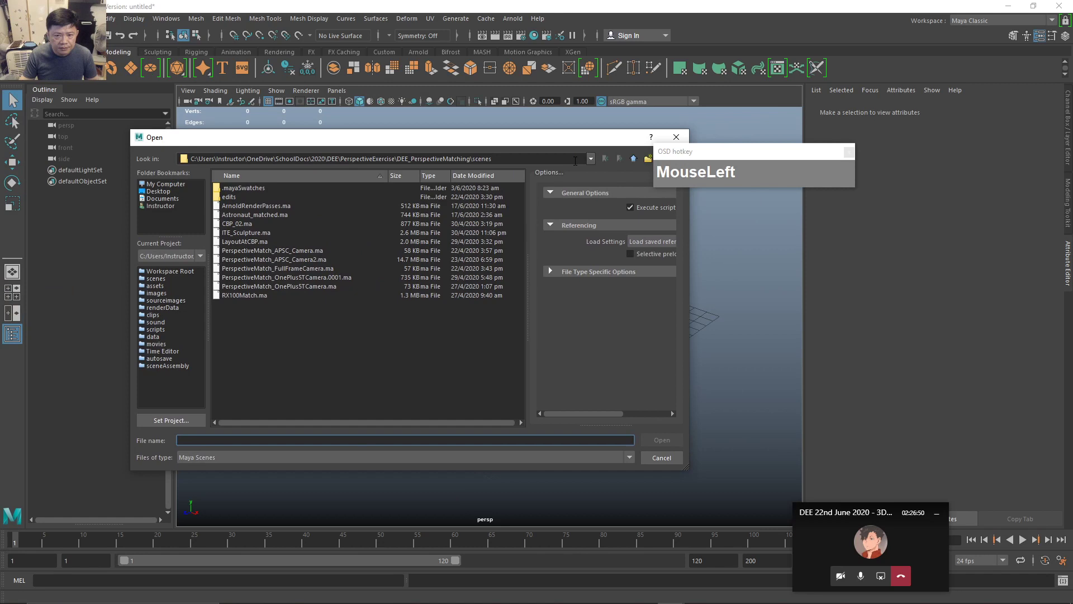
click(633, 158)
double_click(231, 188)
double_click(236, 189)
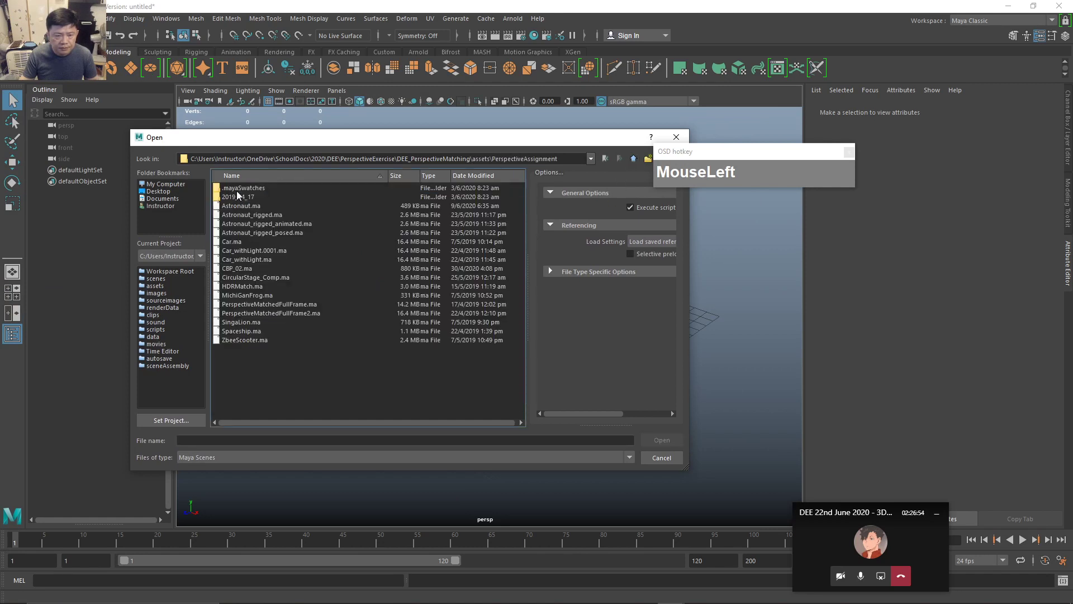
click(240, 205)
click(661, 440)
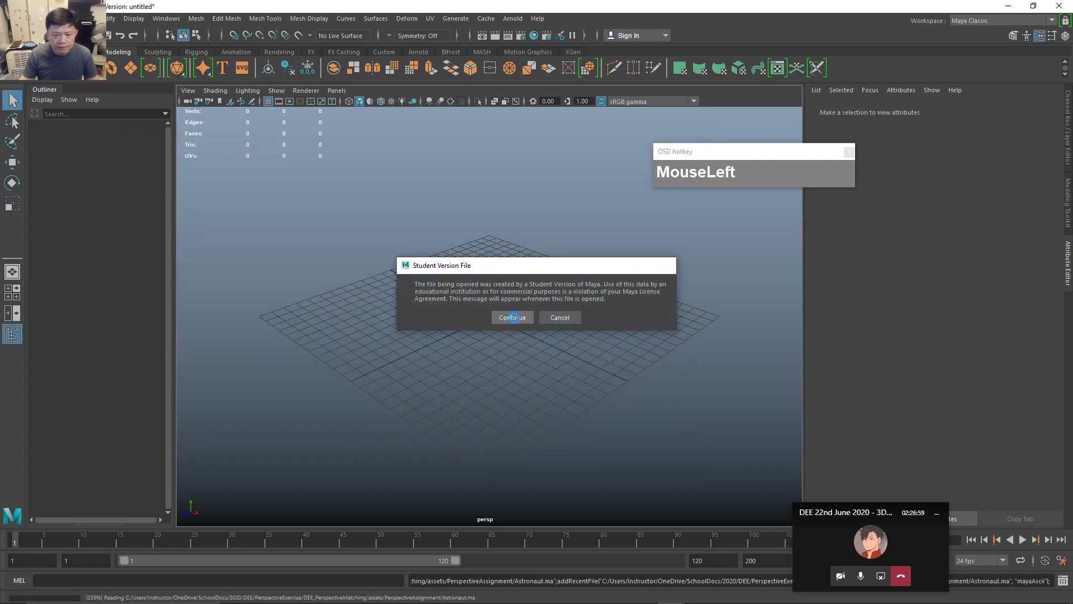
click(512, 317)
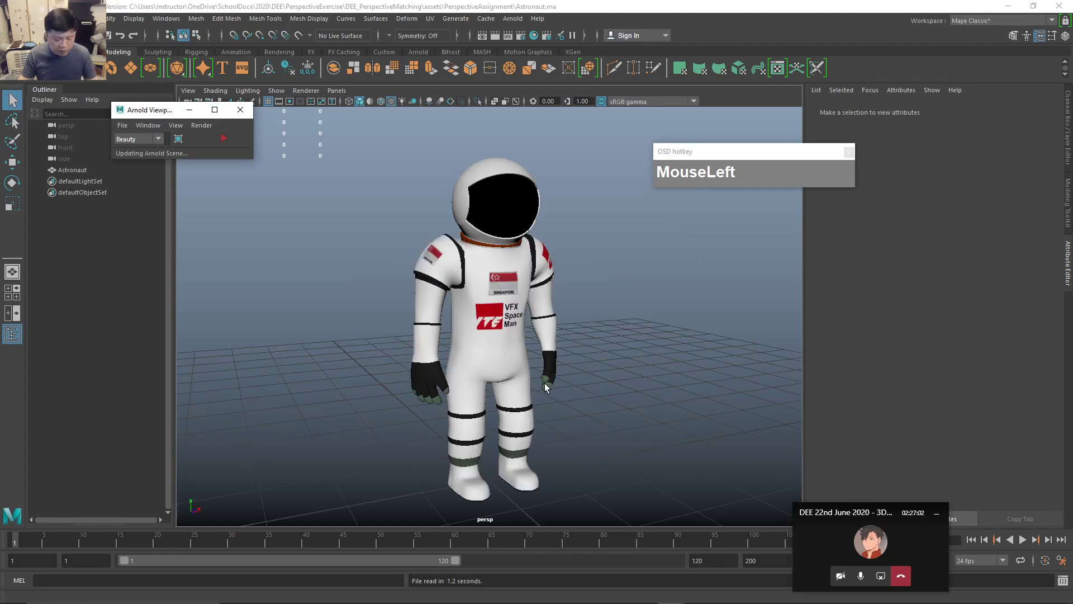
Select the astronaut model and orbit the view around it.
click(546, 387)
scroll(578, 419, down, 3)
alt+drag(561, 426, 533, 427)
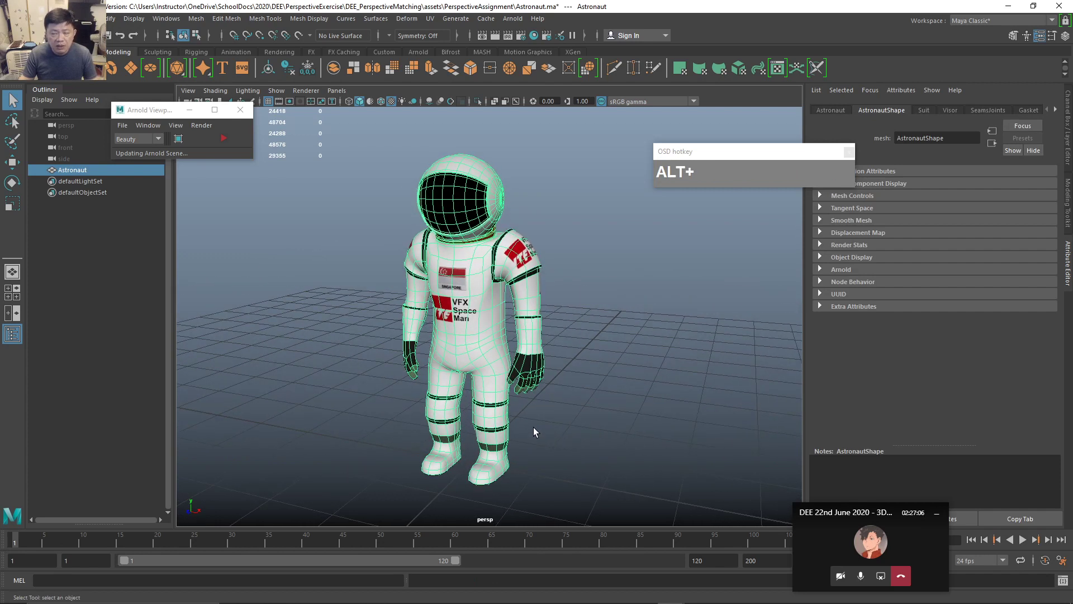
scroll(525, 409, up, 3)
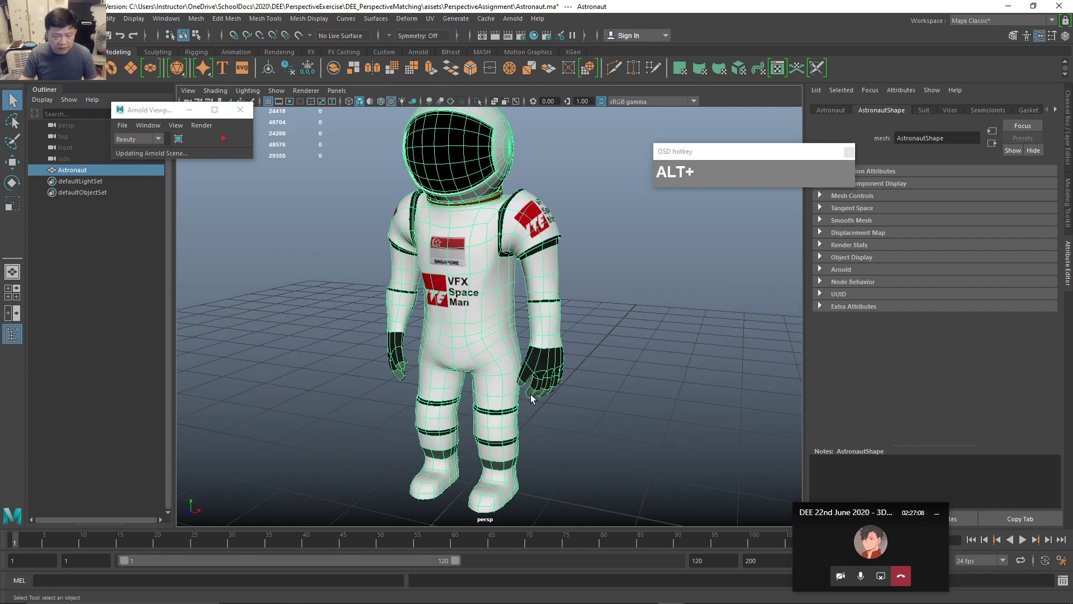
scroll(531, 272, down, 2)
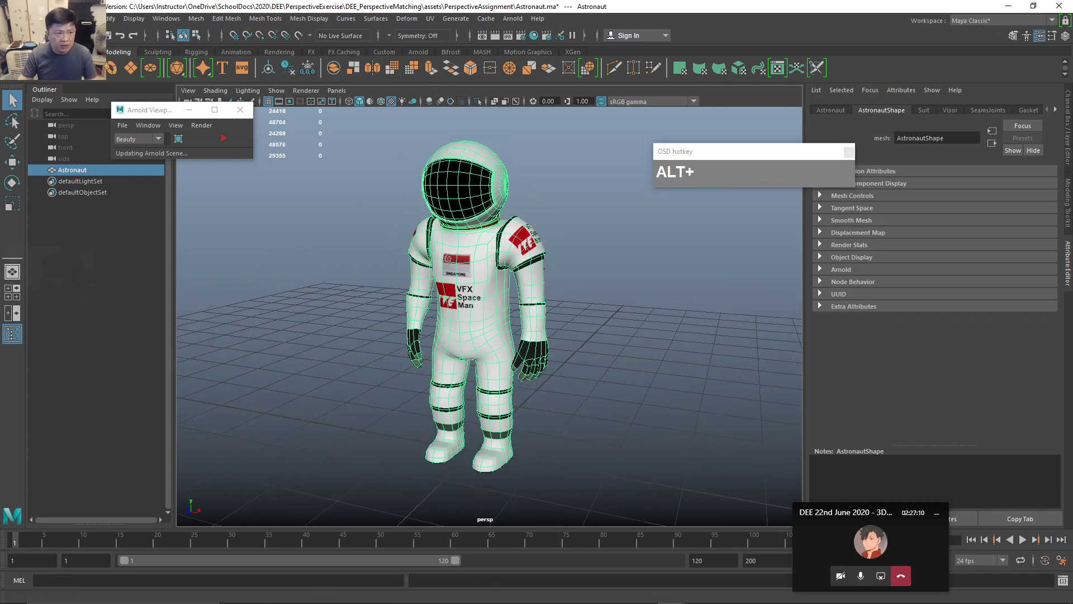
Start Export Selection for the astronaut with FBX export as the file type.
click(11, 18)
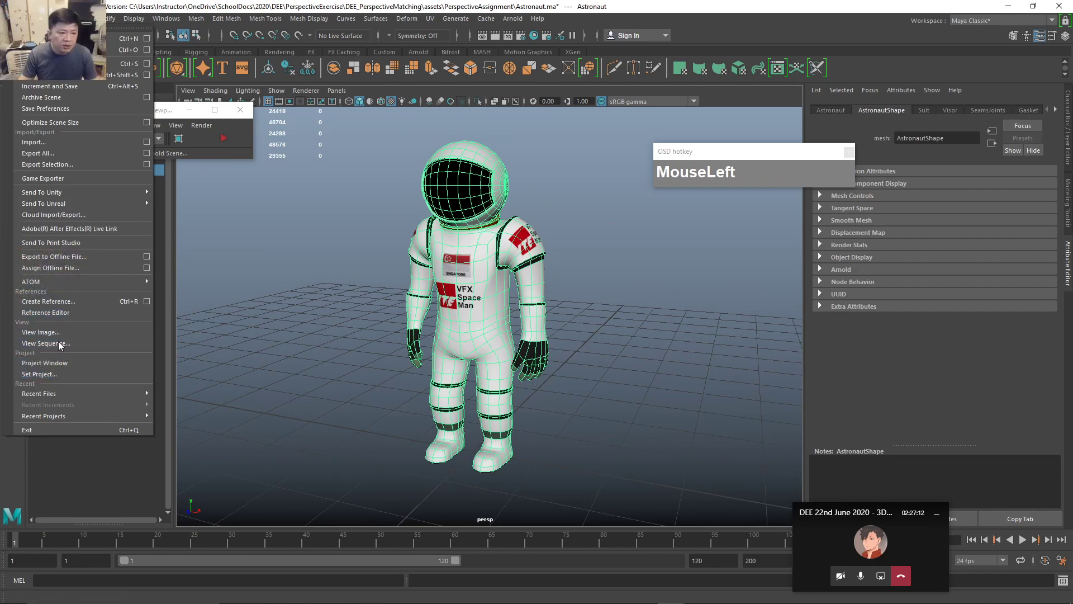
click(32, 166)
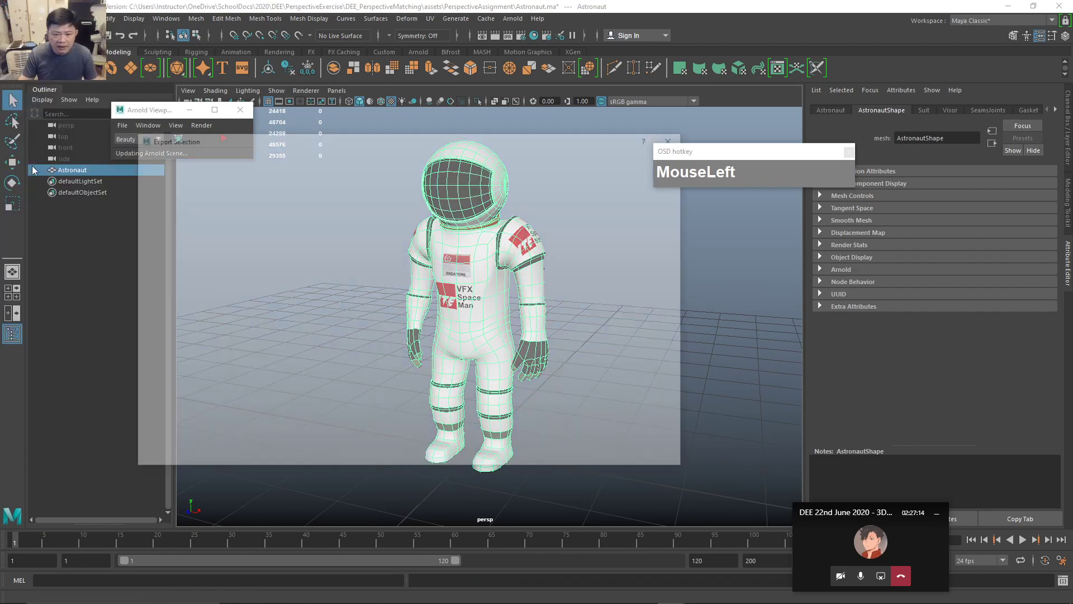
click(232, 457)
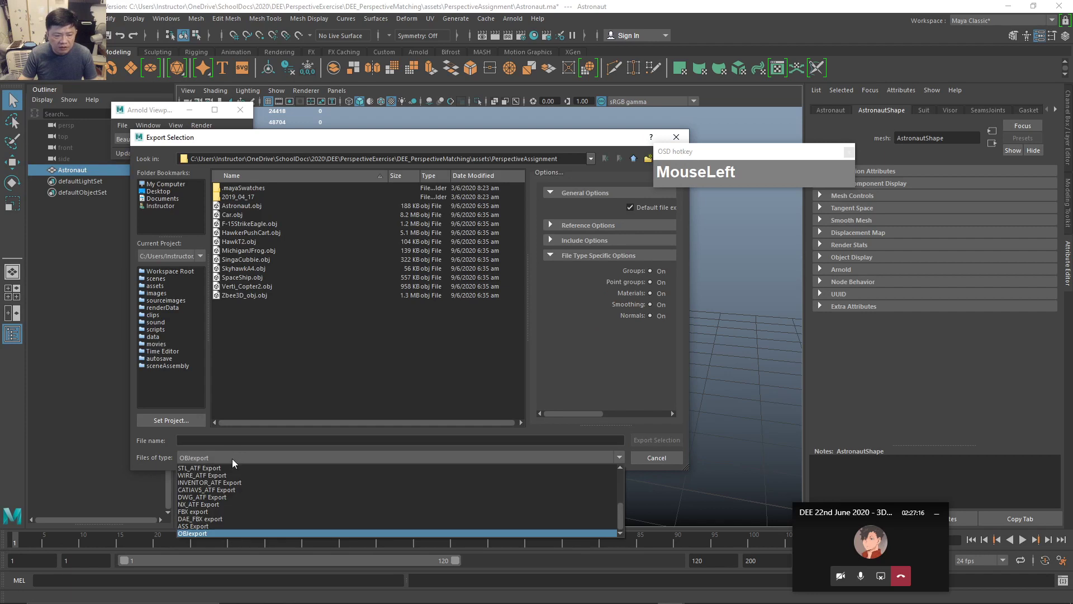
click(236, 506)
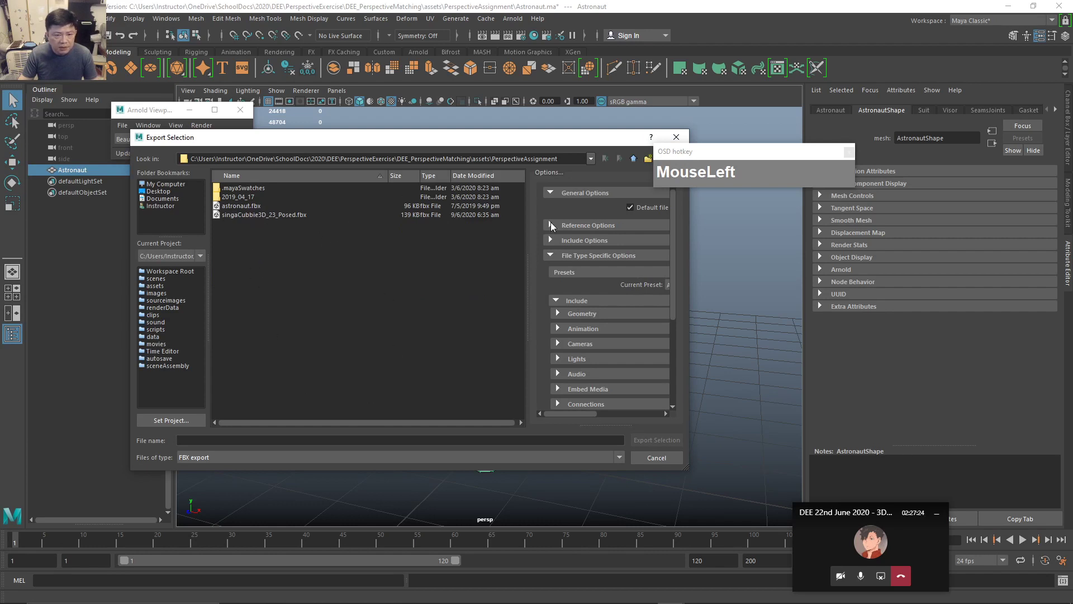
Save the export as Astronaut in D:\Workspace\2020\DEE.
click(591, 160)
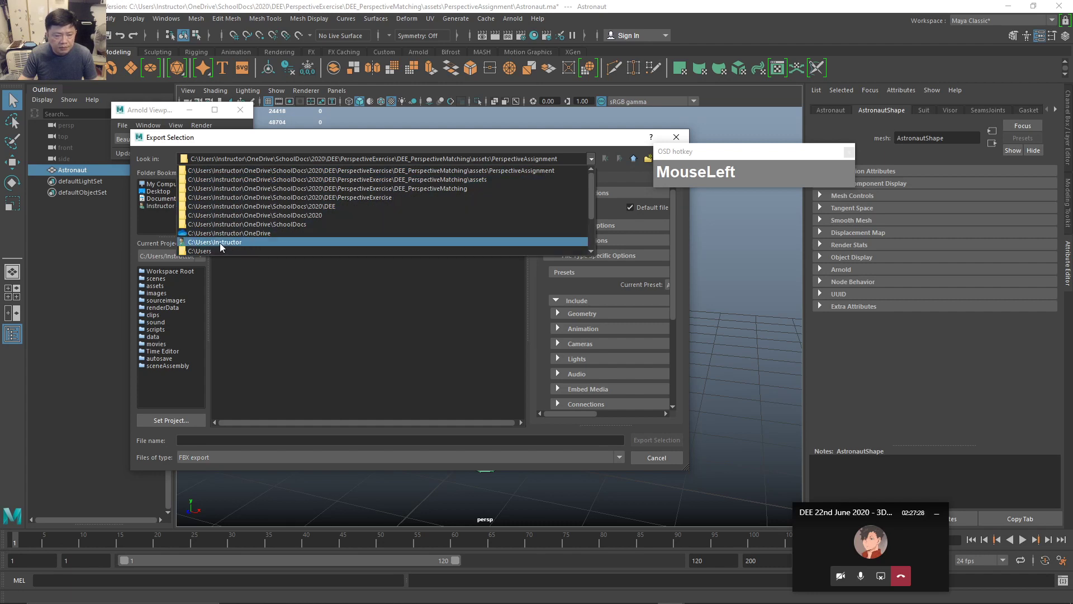
click(150, 221)
click(163, 185)
double_click(240, 197)
drag(238, 218, 244, 208)
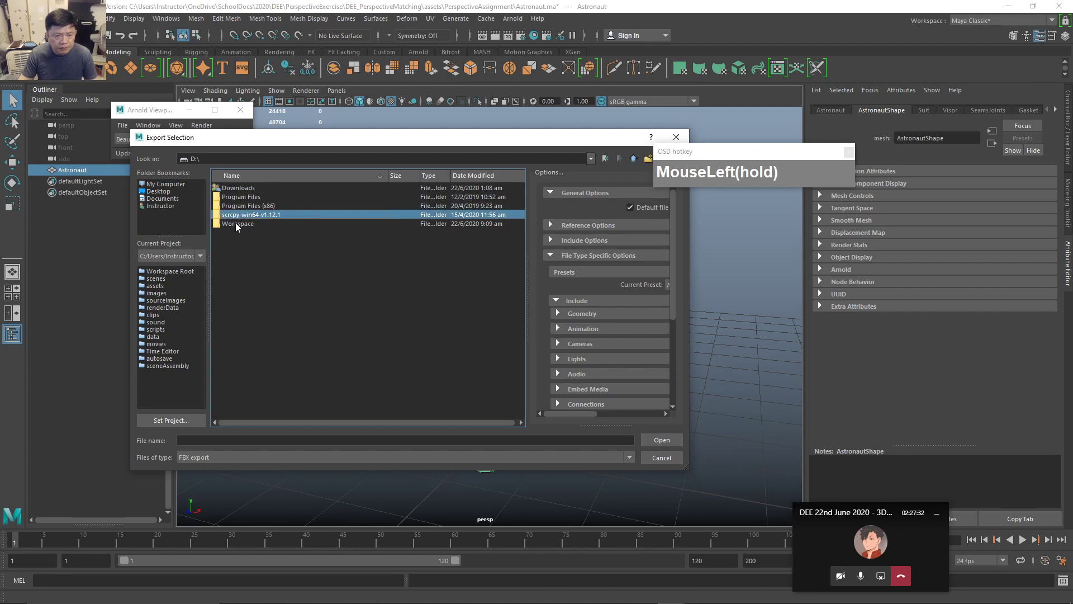
double_click(237, 224)
double_click(234, 214)
double_click(226, 206)
click(215, 440)
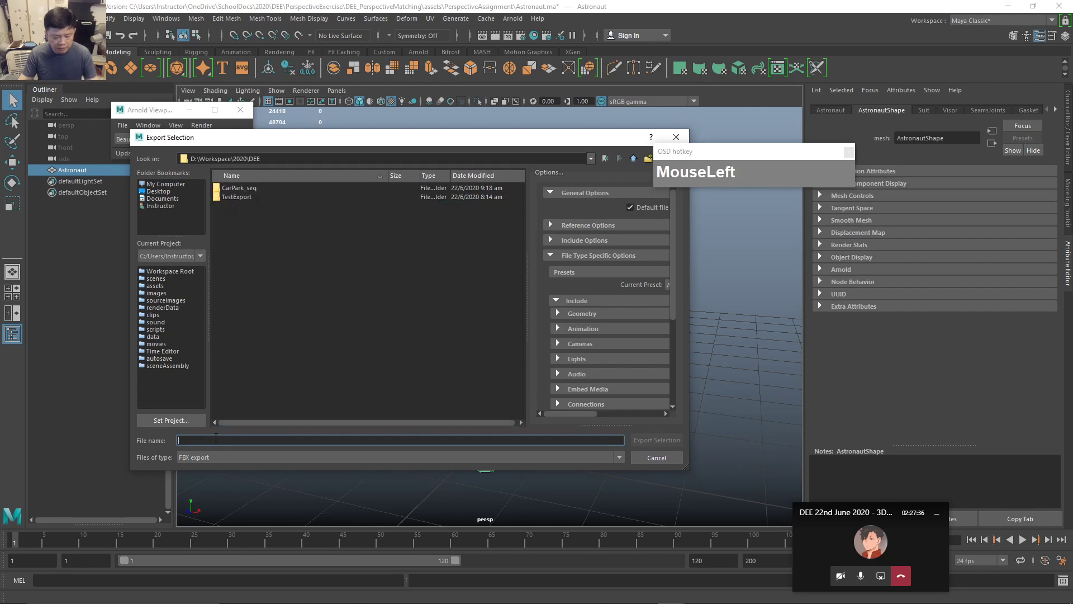
text(Astronaut)
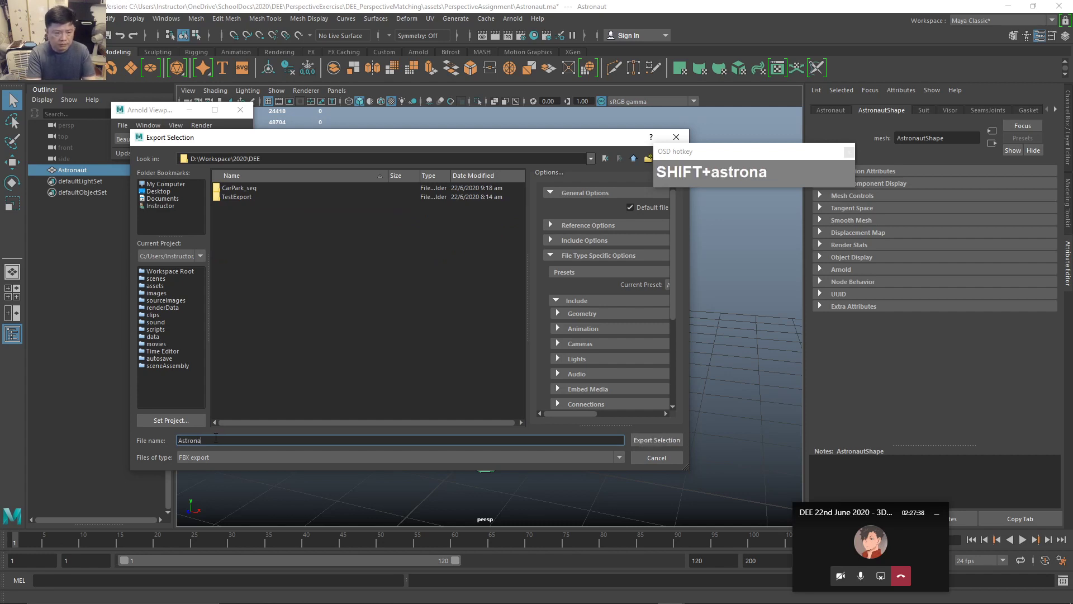
click(668, 440)
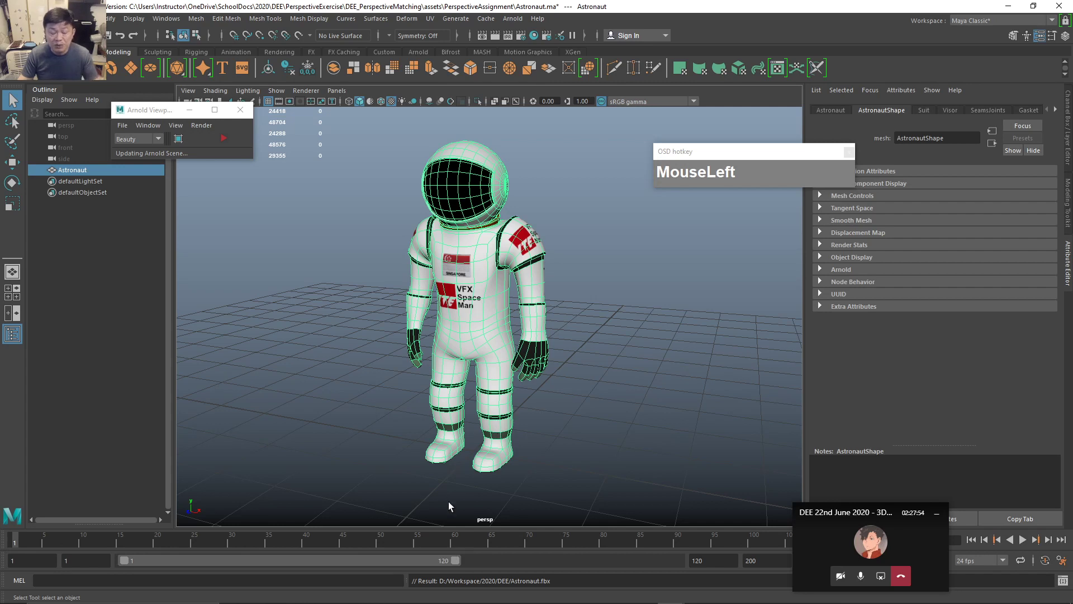
Back in Resolve, zoom out to show the whole My1stMatchmove node tree and open the Fusion menu.
mouse_move(450, 600)
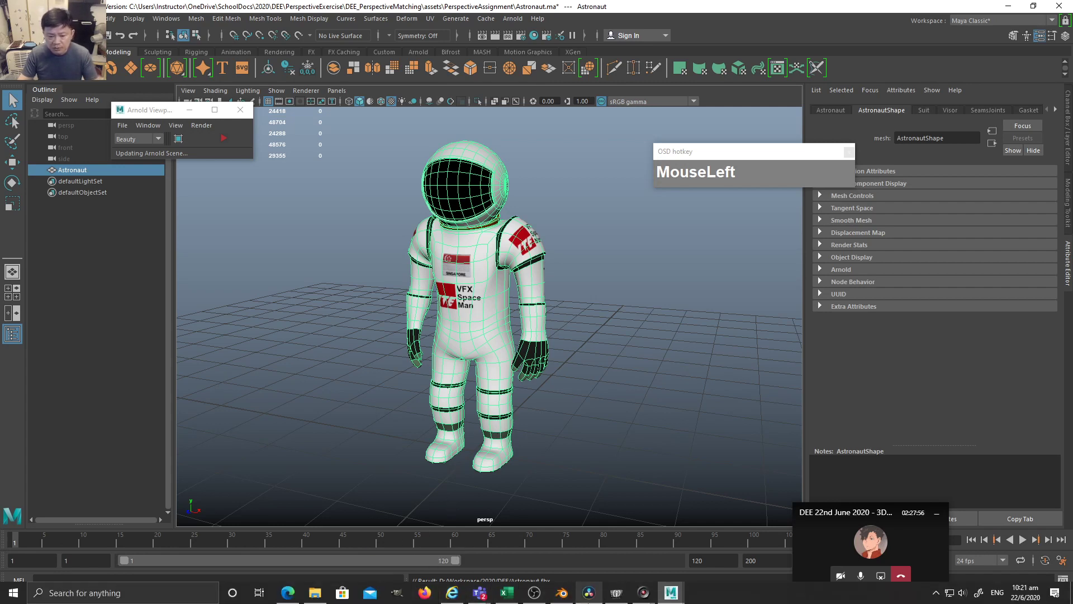
click(589, 593)
middle_click(589, 551)
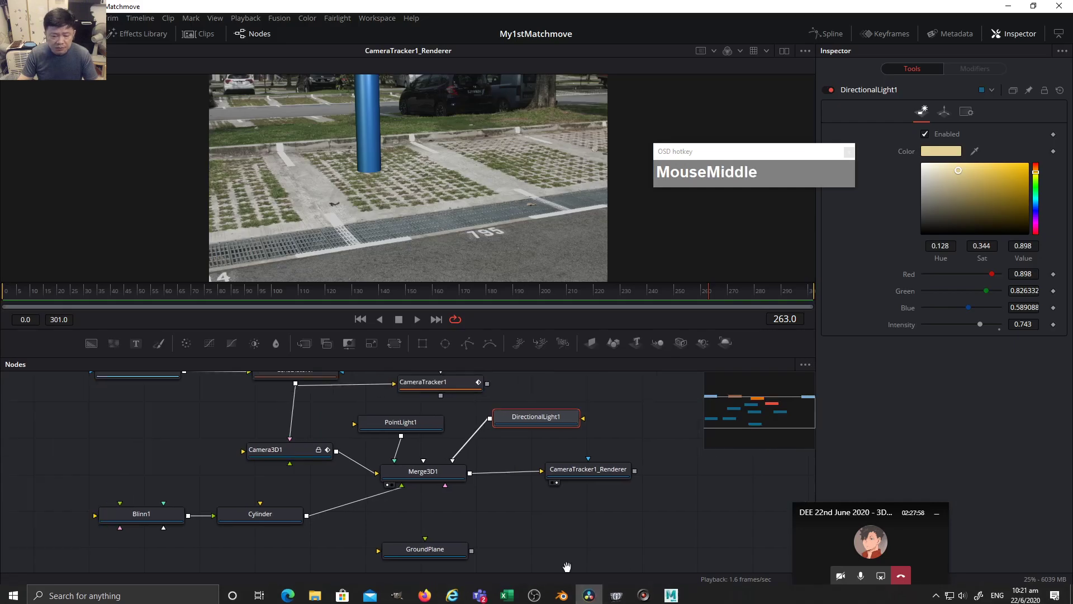
scroll(544, 526, down, 3)
middle_click(559, 532)
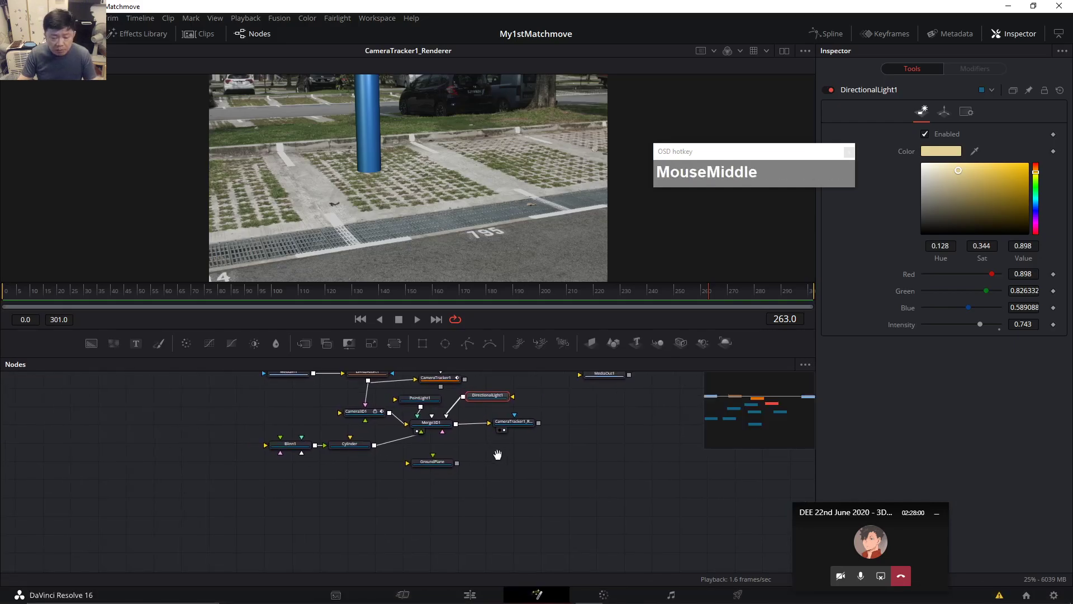
middle_click(498, 454)
click(185, 501)
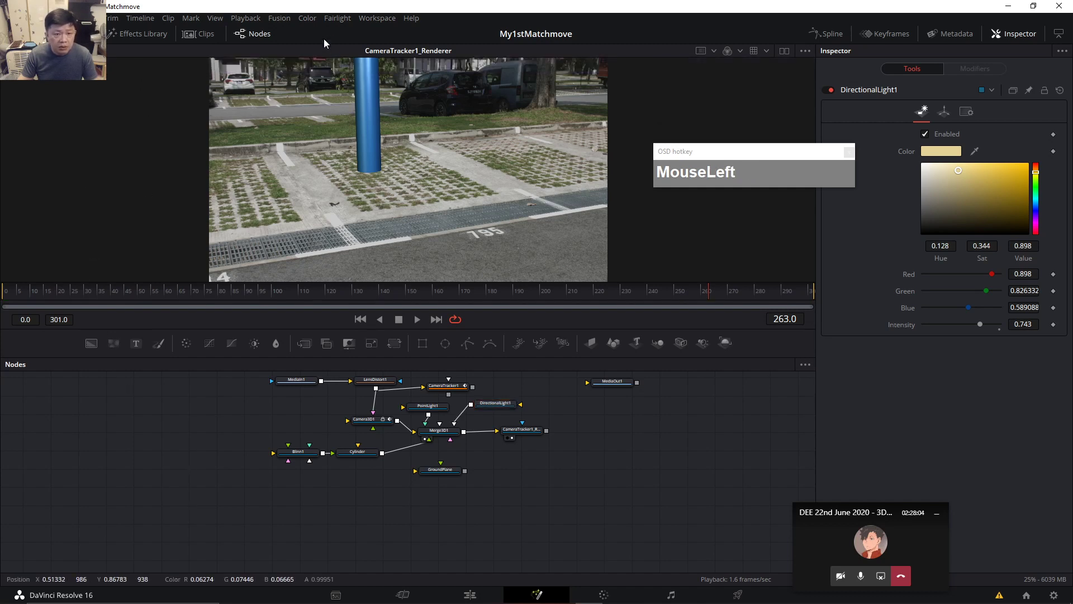
click(279, 19)
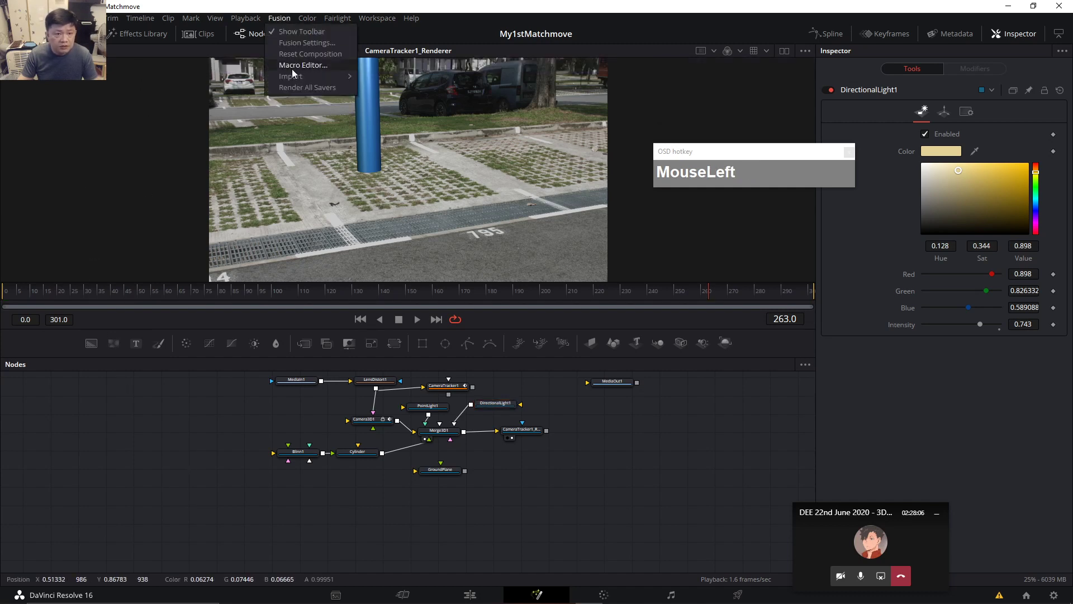
mouse_move(291, 75)
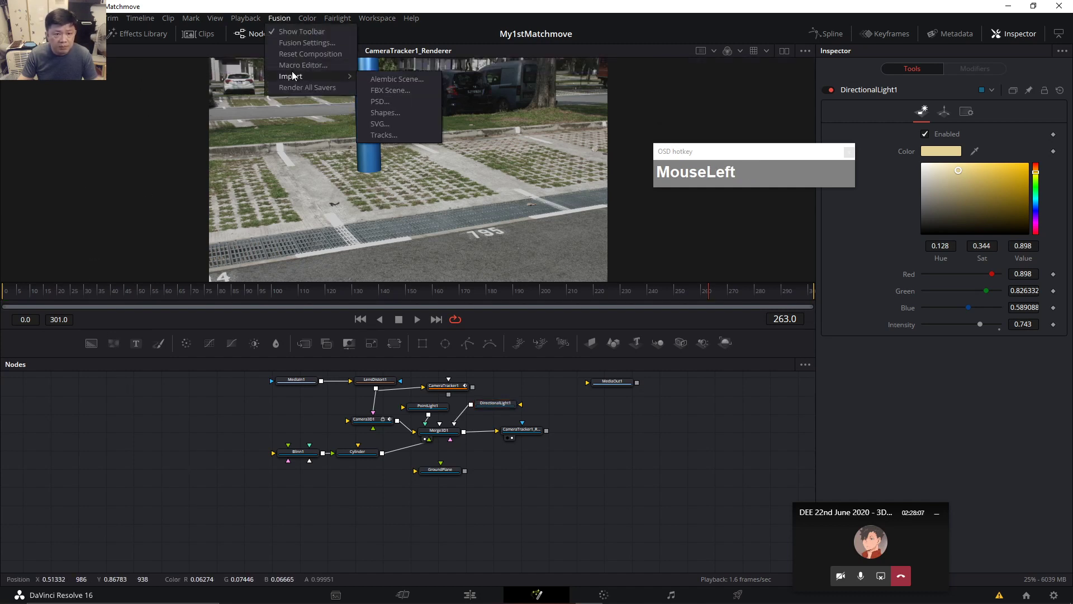
click(394, 89)
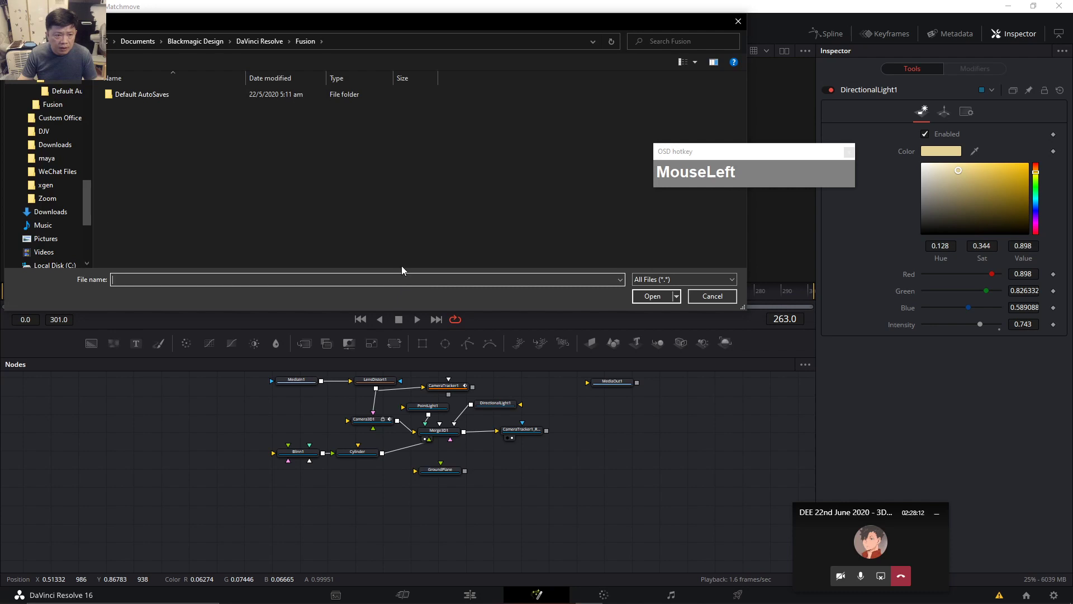
drag(89, 204, 89, 222)
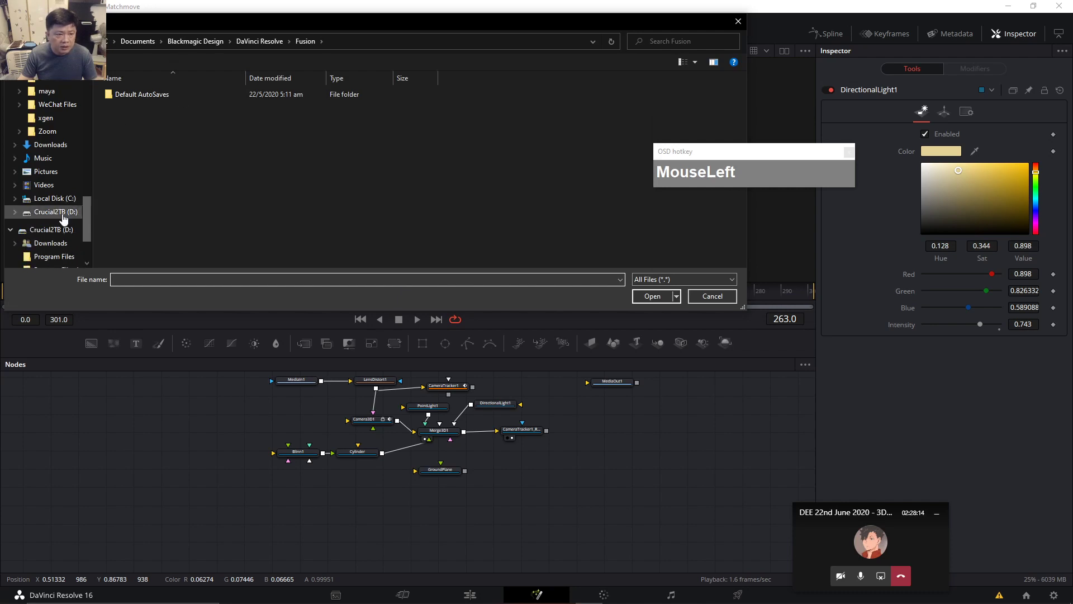
click(63, 215)
double_click(140, 141)
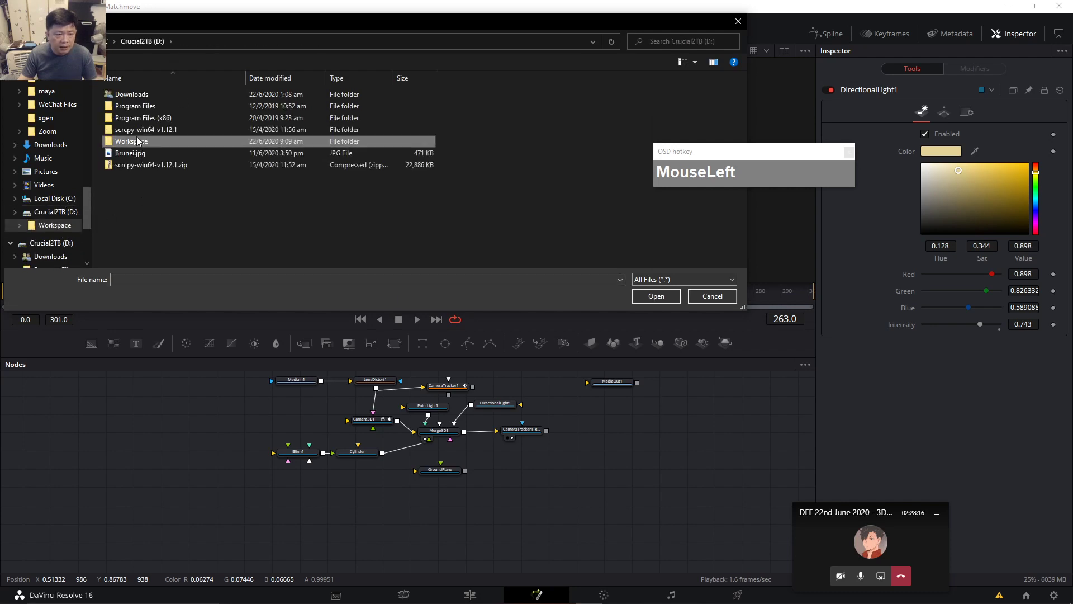
double_click(126, 130)
double_click(135, 118)
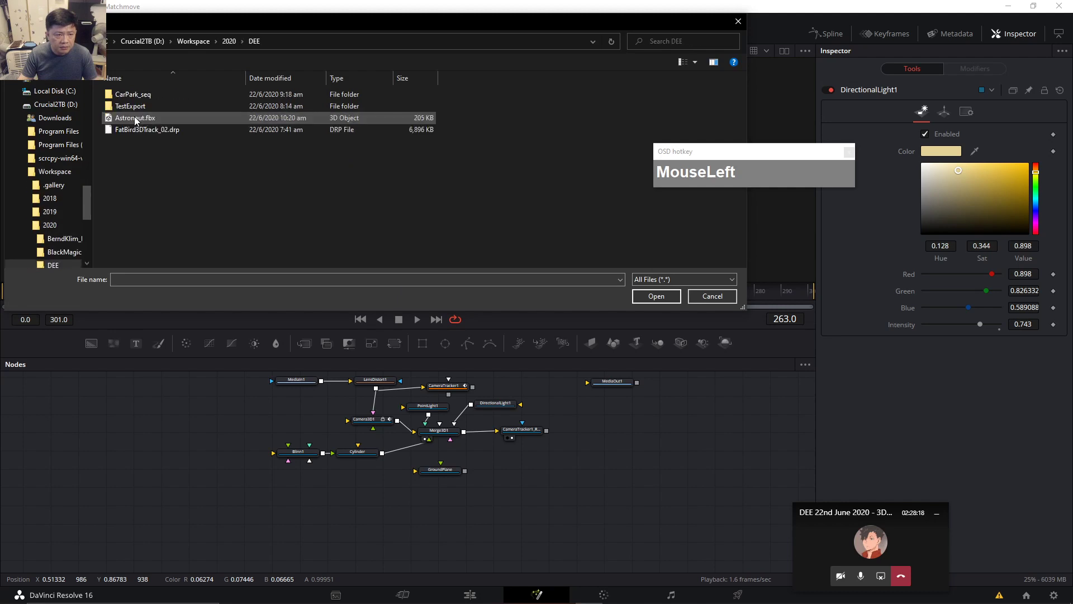
click(150, 120)
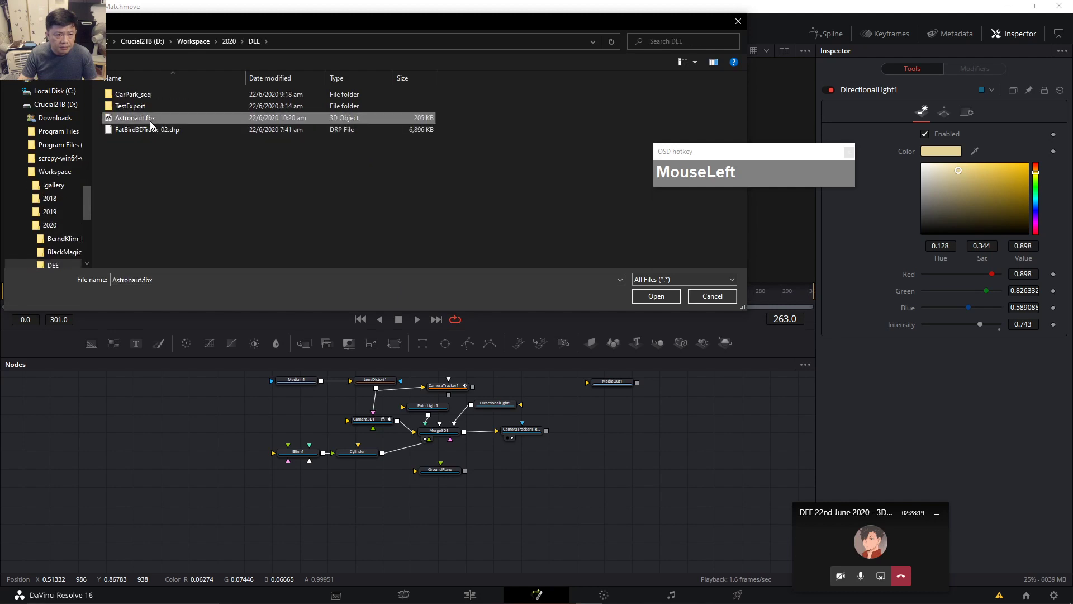
click(657, 296)
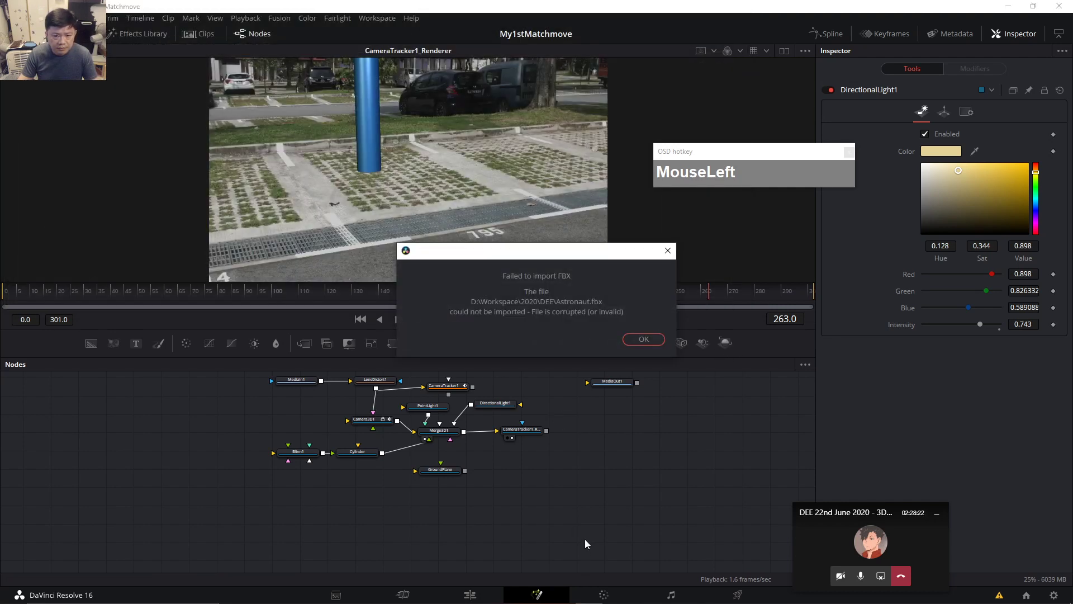
click(645, 344)
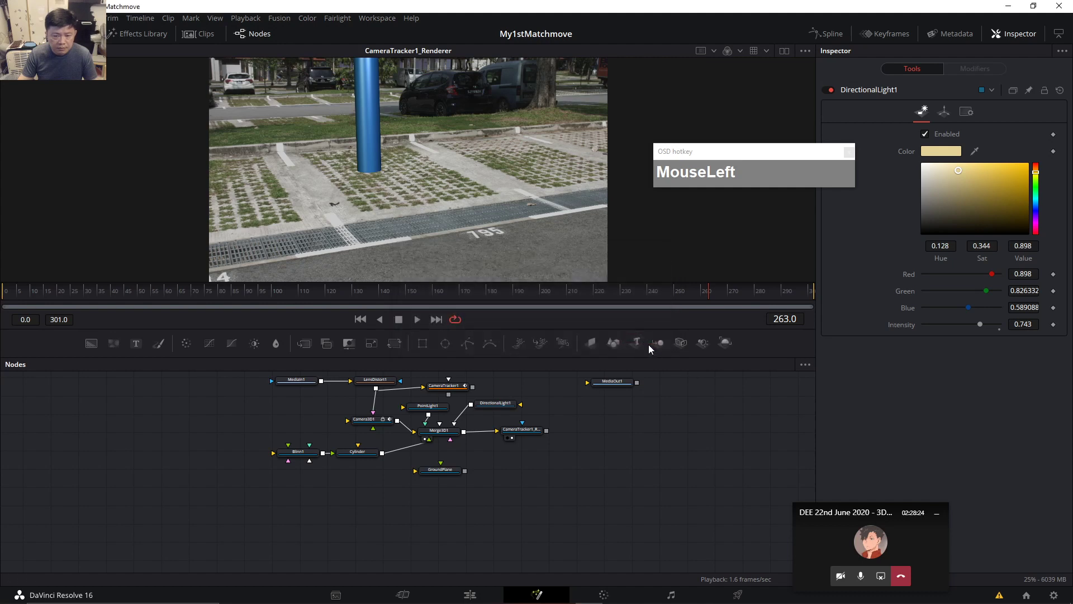
click(280, 20)
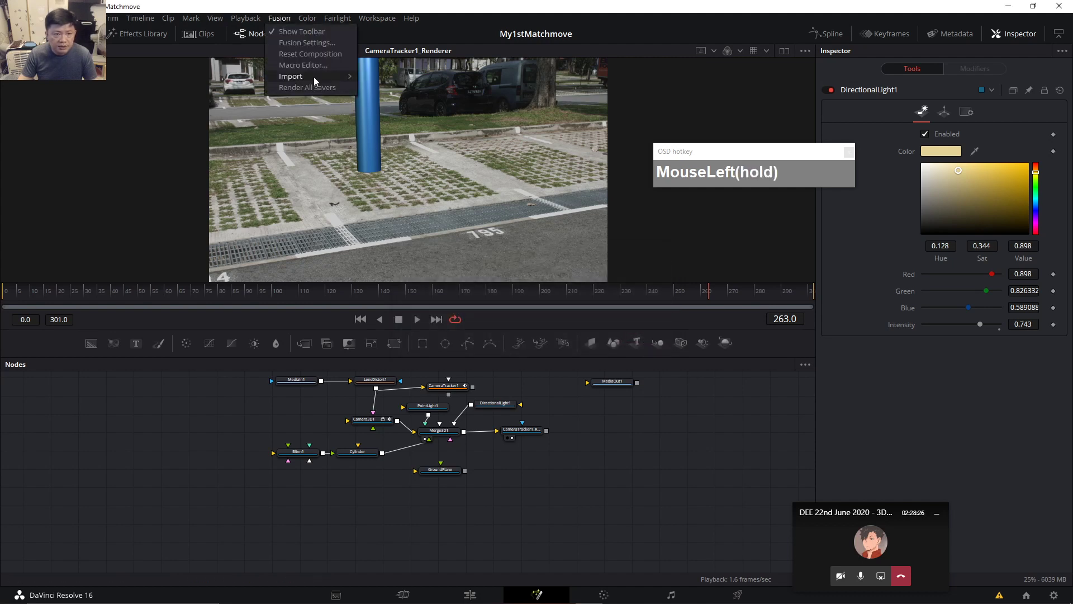
mouse_move(312, 72)
click(404, 89)
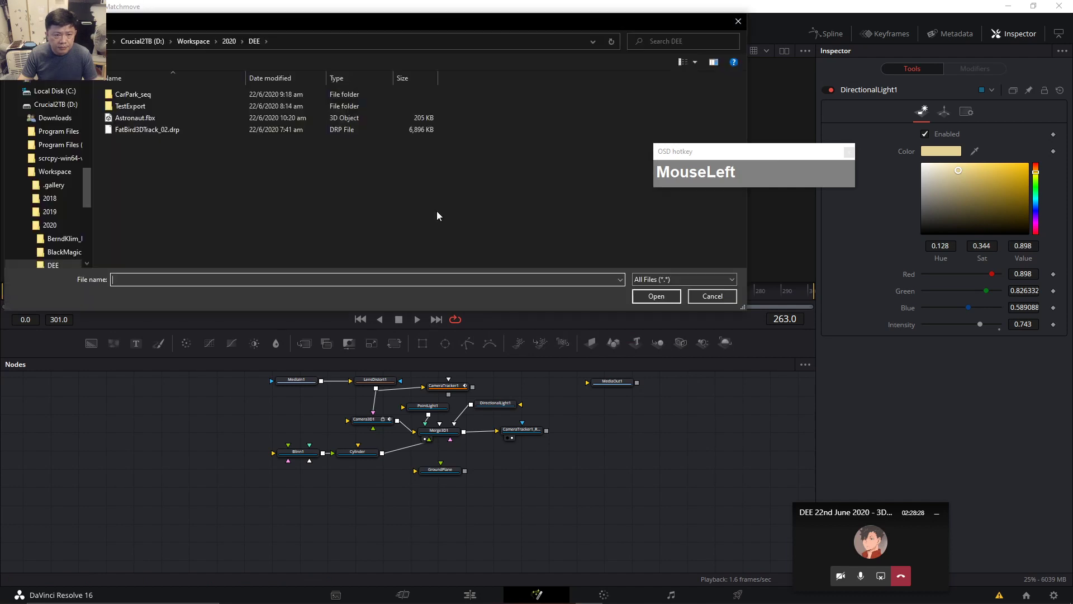
click(135, 117)
click(650, 297)
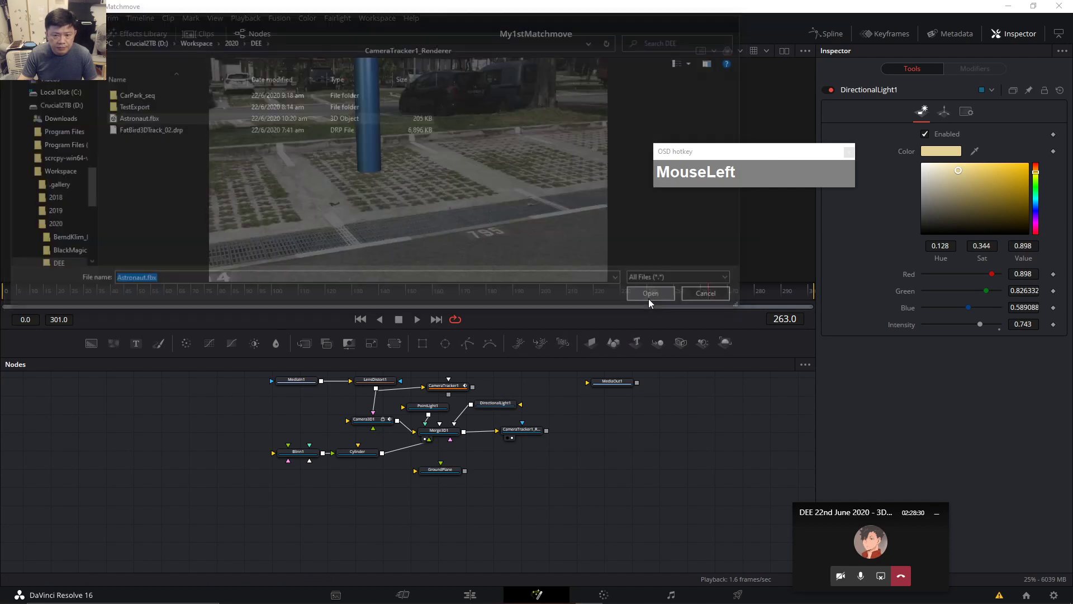
click(653, 340)
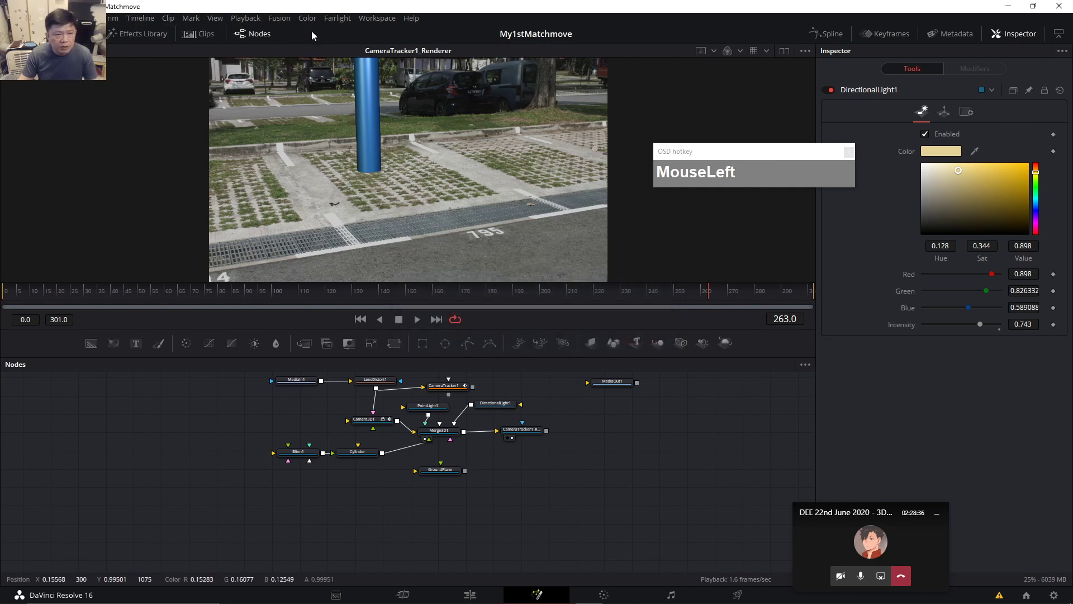
click(279, 18)
click(303, 76)
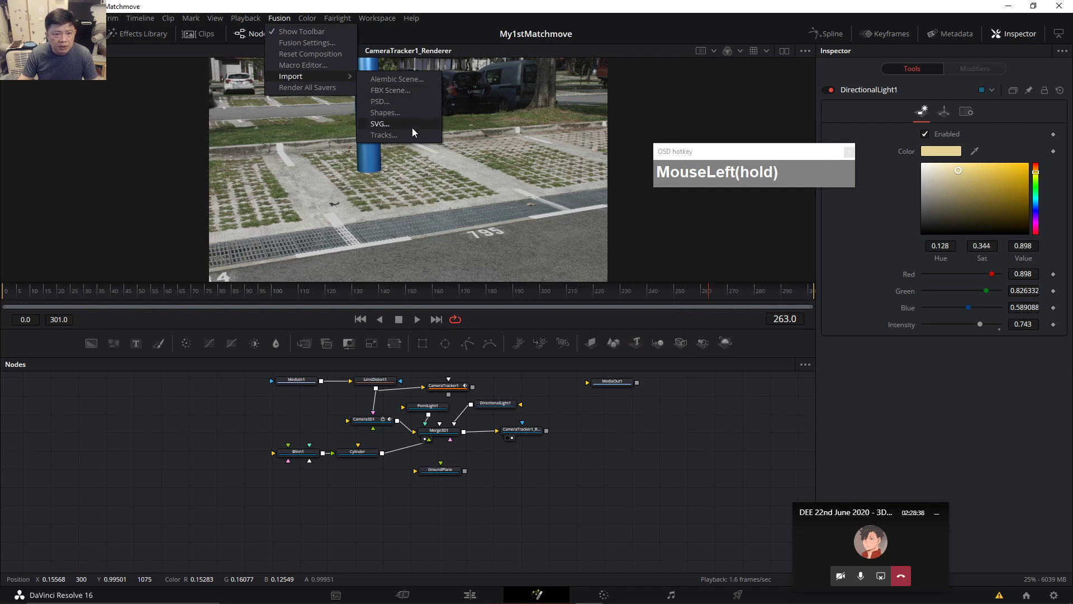
click(94, 437)
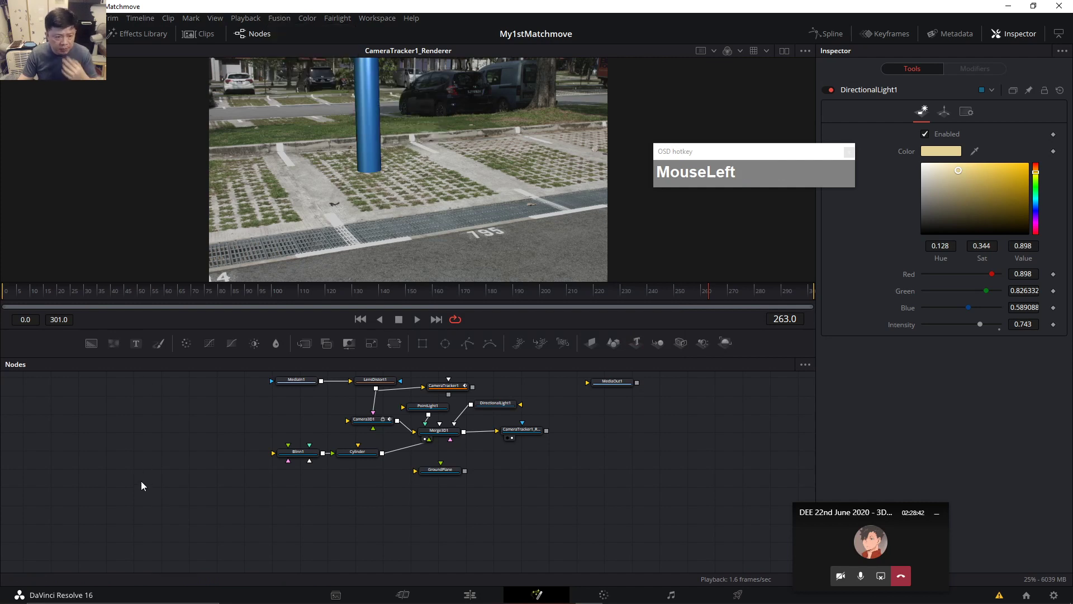
key(ctrl+space)
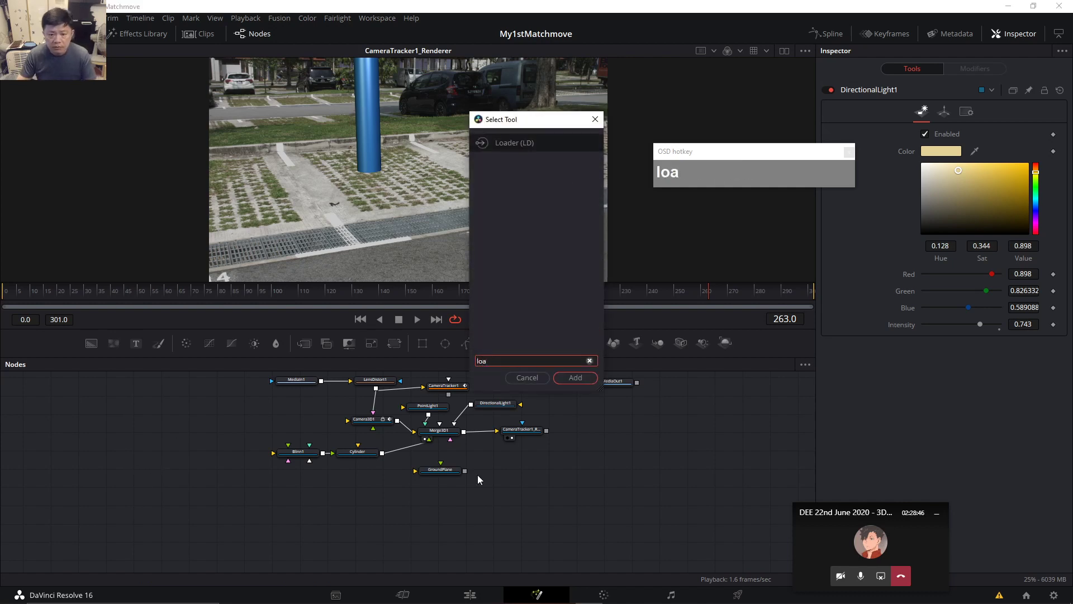
click(575, 378)
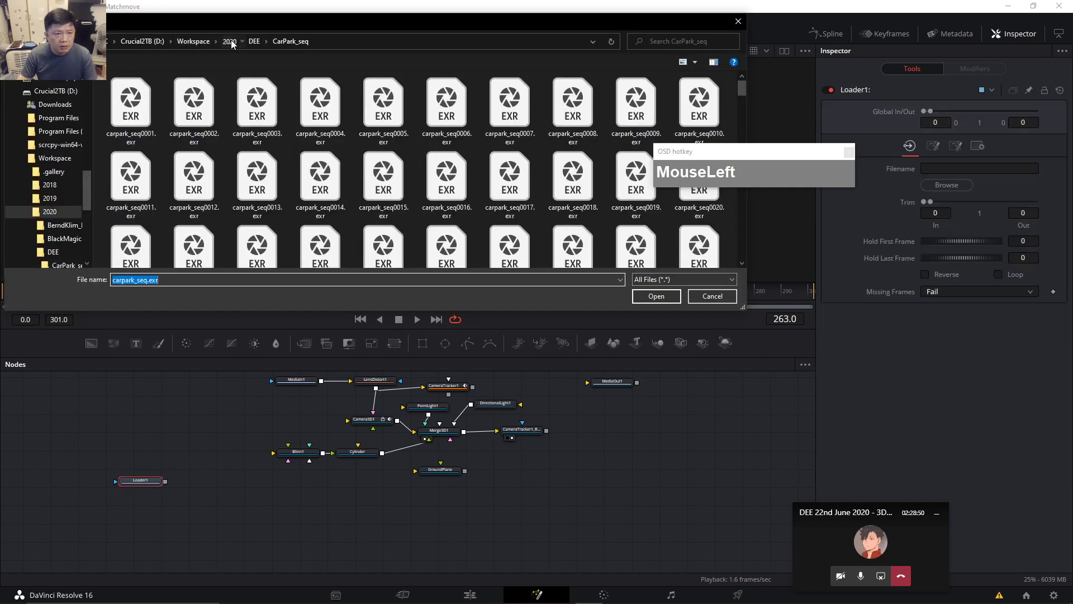
click(229, 41)
double_click(132, 119)
click(143, 120)
click(660, 297)
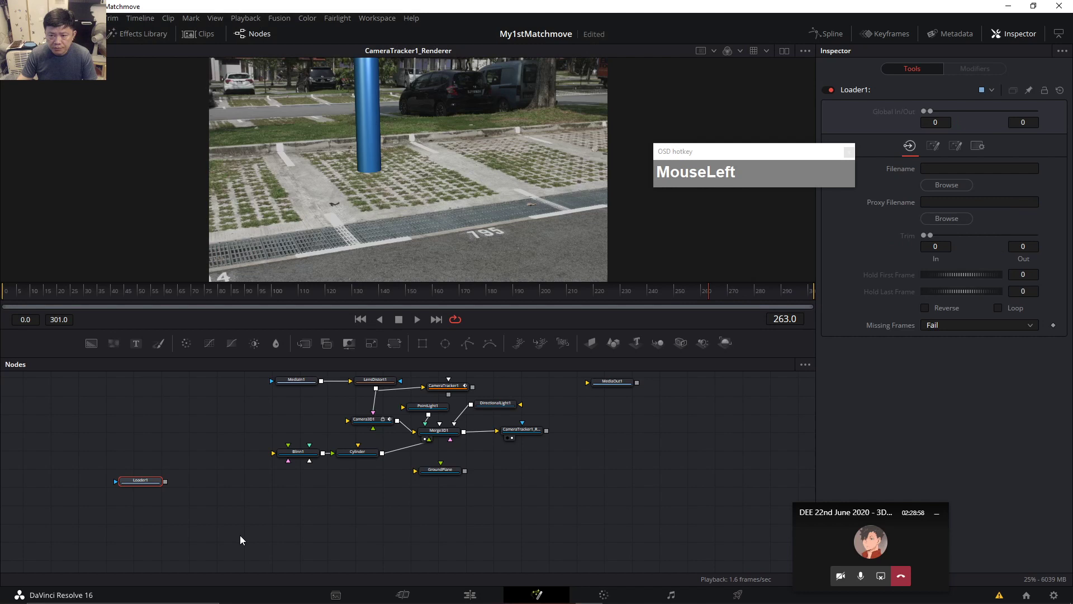
click(956, 185)
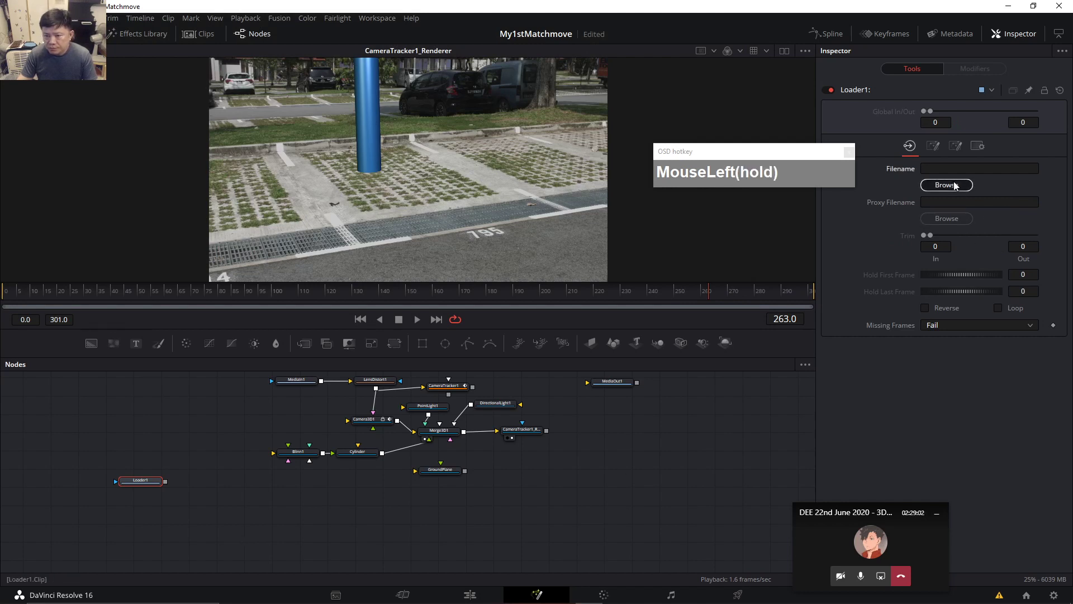
click(154, 121)
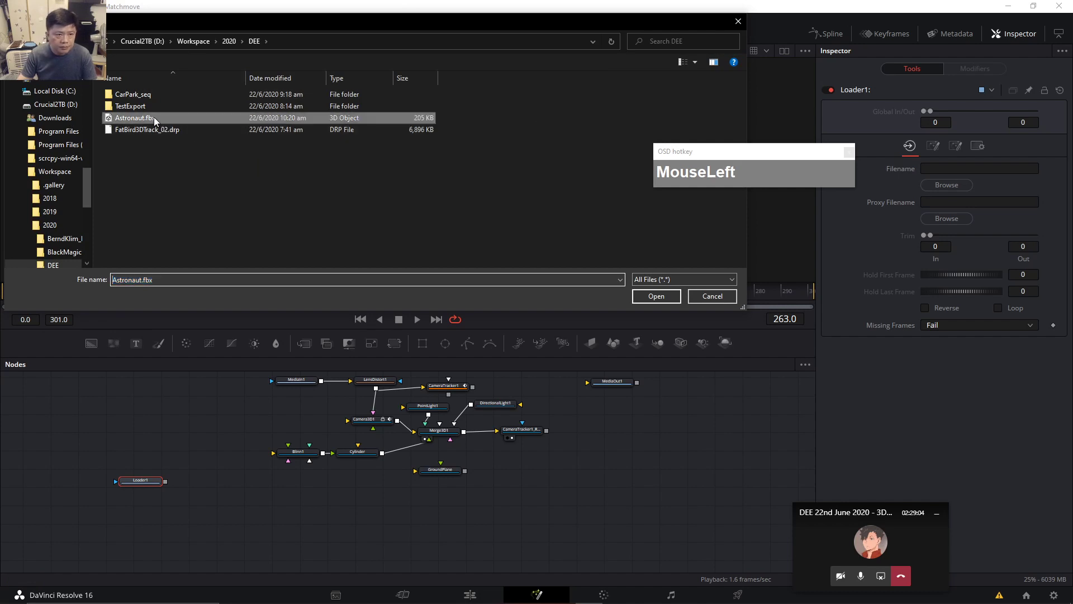
click(656, 295)
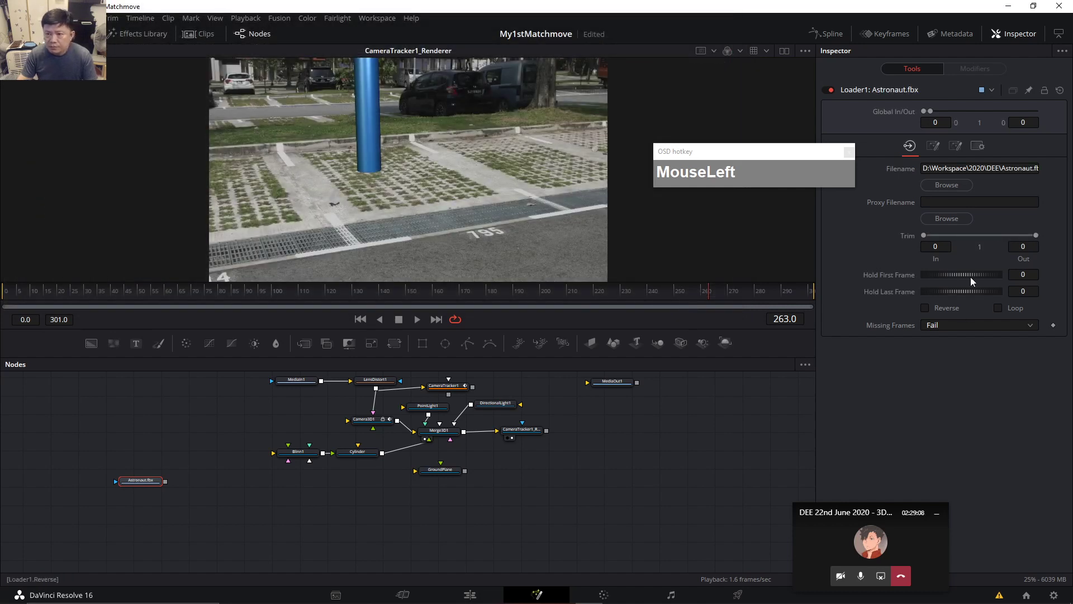
drag(138, 481, 444, 435)
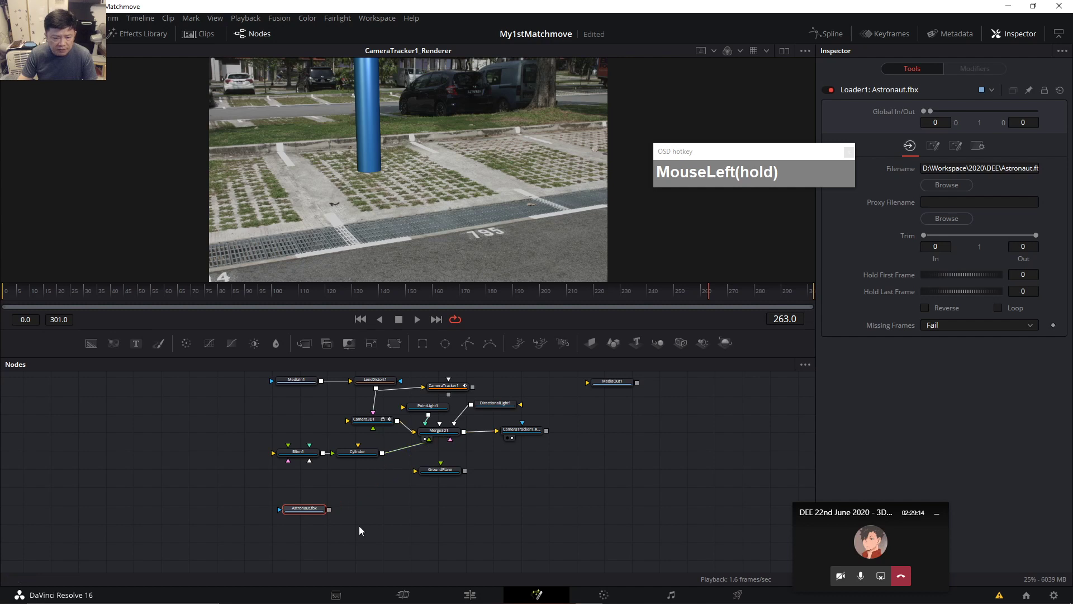
scroll(447, 534, down, 2)
scroll(452, 533, up, 3)
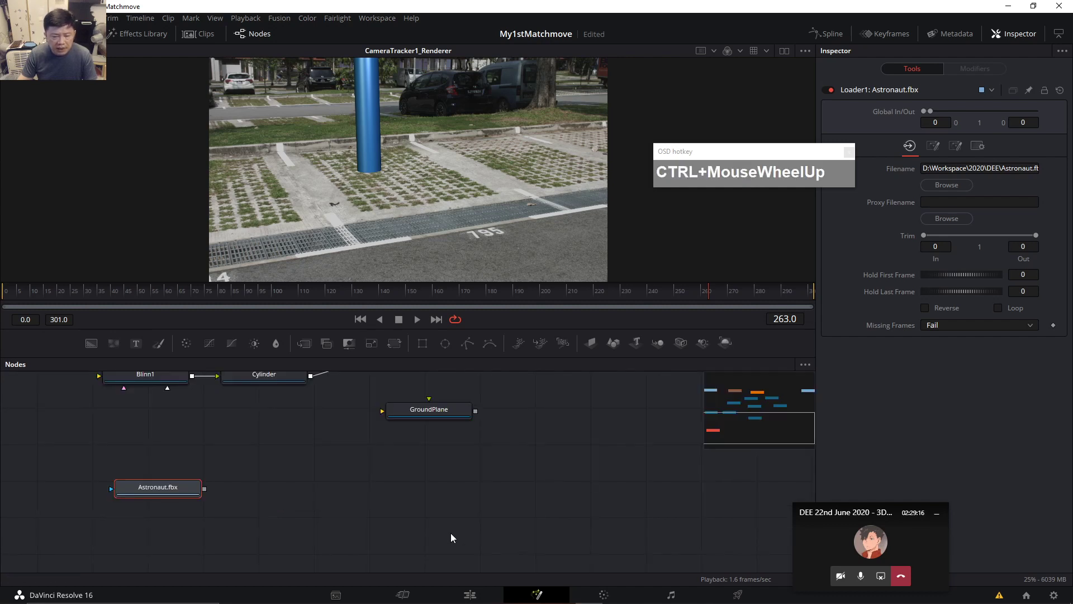
drag(441, 495, 402, 526)
drag(128, 558, 391, 401)
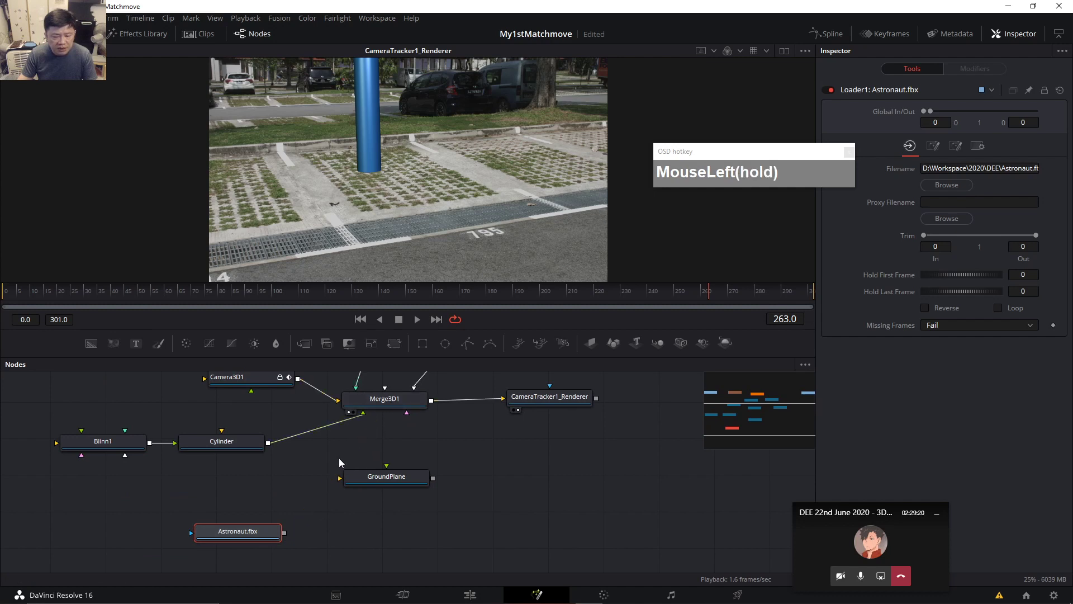
drag(246, 535, 232, 514)
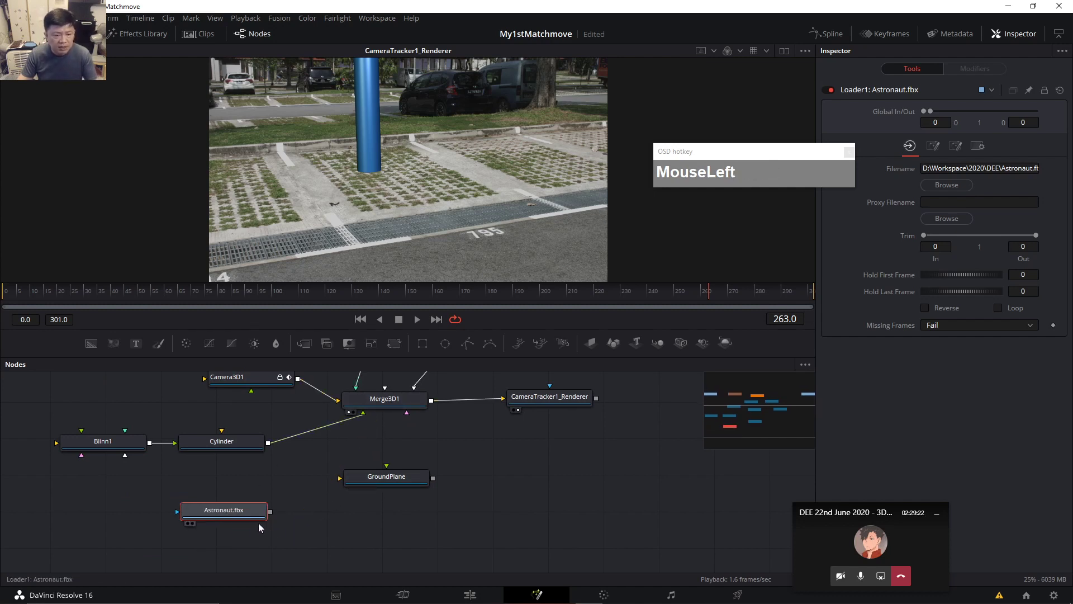
click(248, 516)
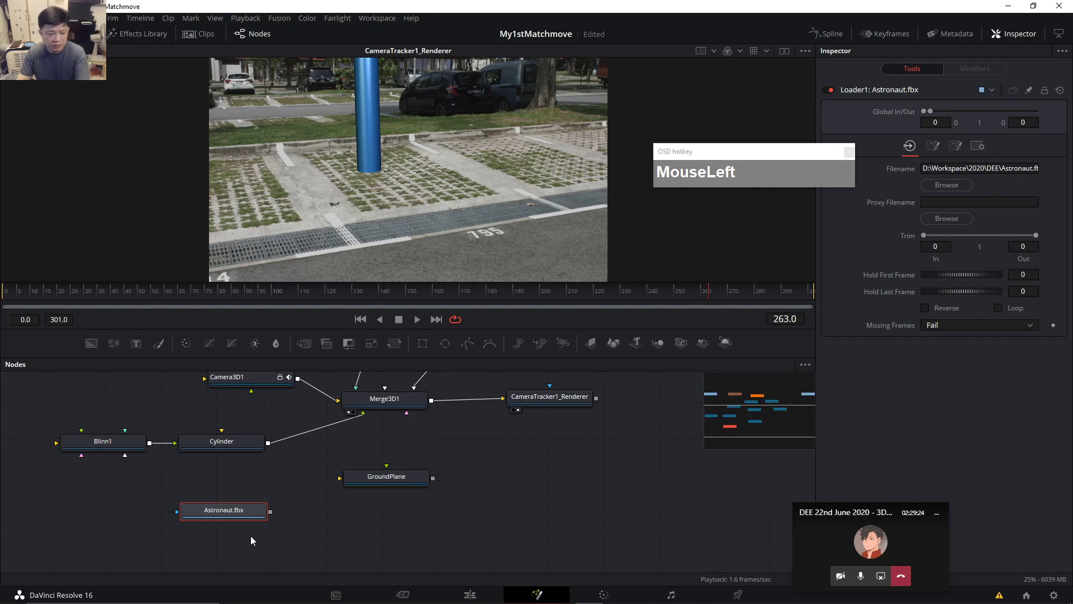
key(Delete)
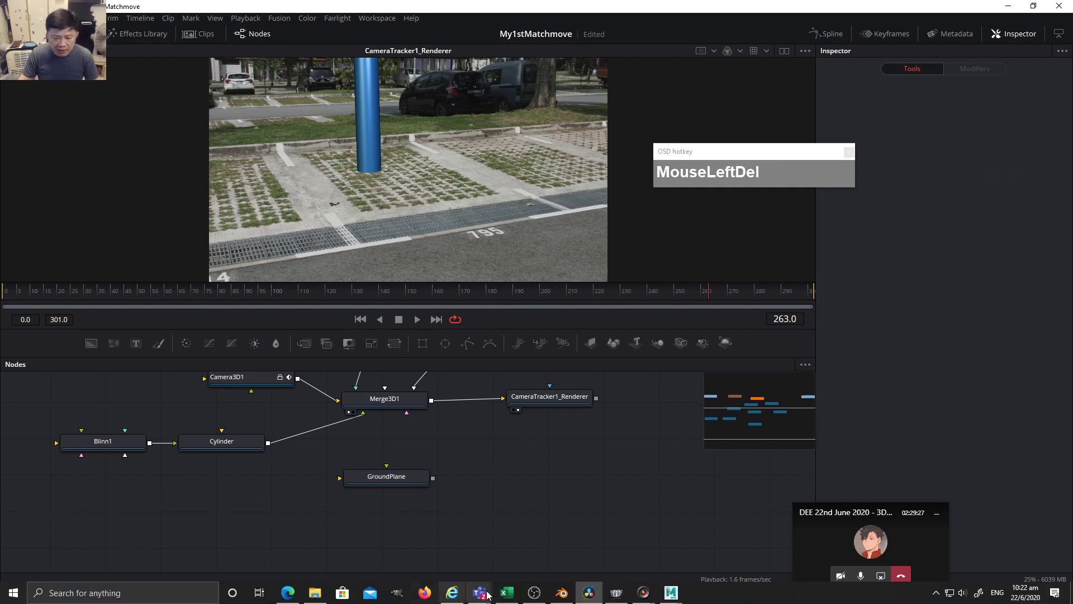
click(670, 592)
Reselect the astronaut in Maya and set the Export All options to FBX export.
click(697, 550)
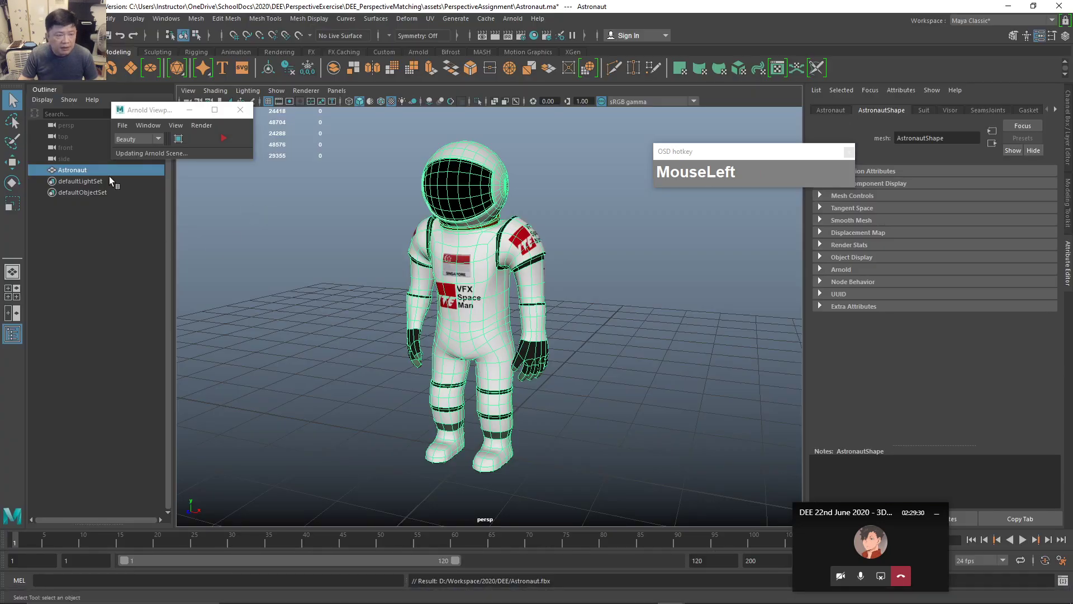
click(20, 19)
mouse_move(76, 417)
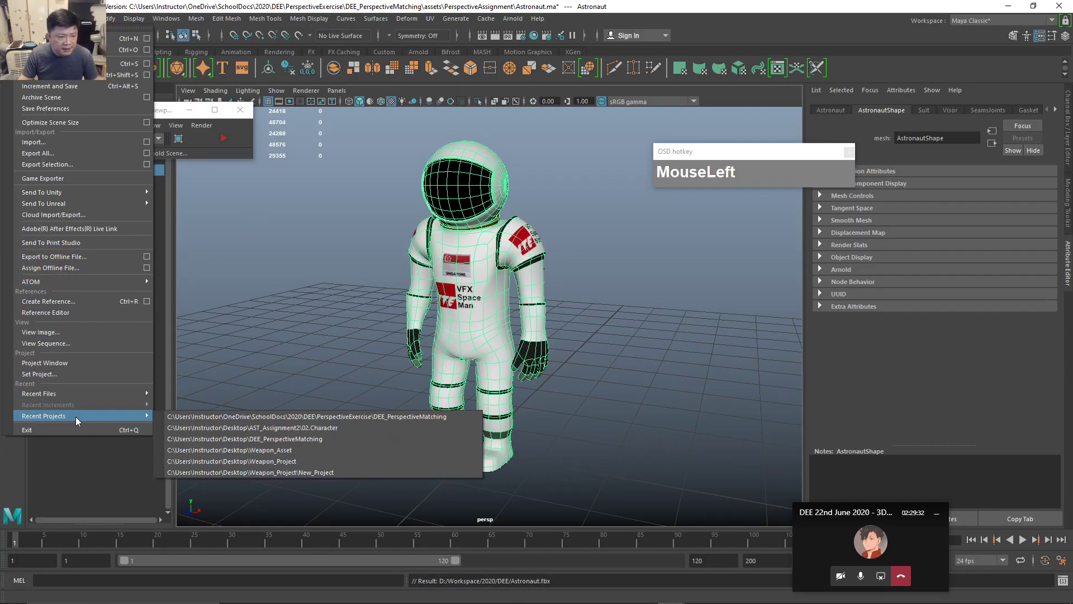
click(513, 316)
click(491, 313)
drag(12, 24, 56, 380)
mouse_move(53, 405)
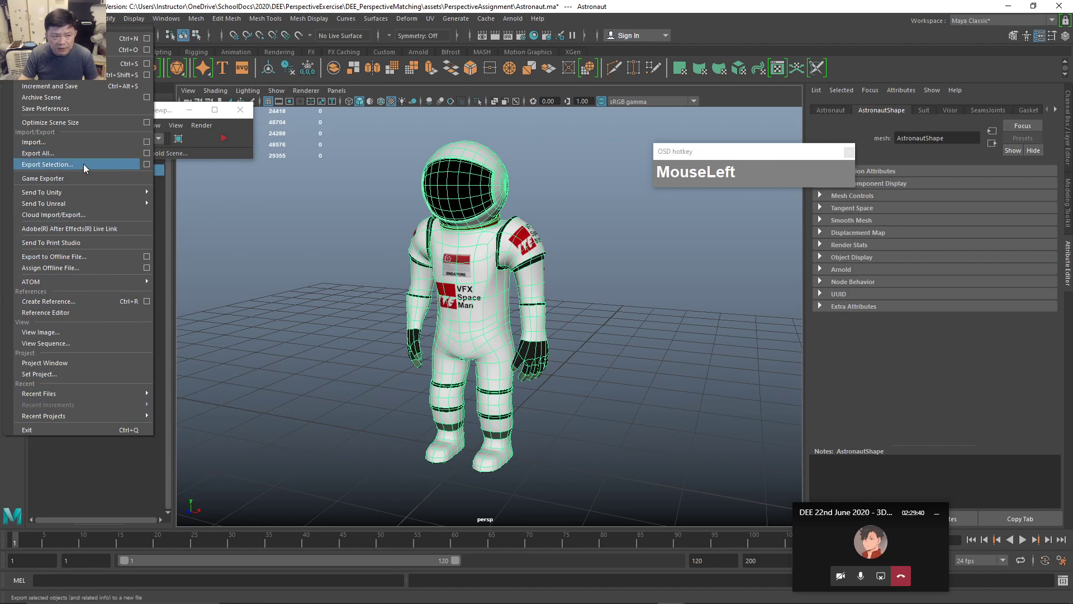
click(147, 154)
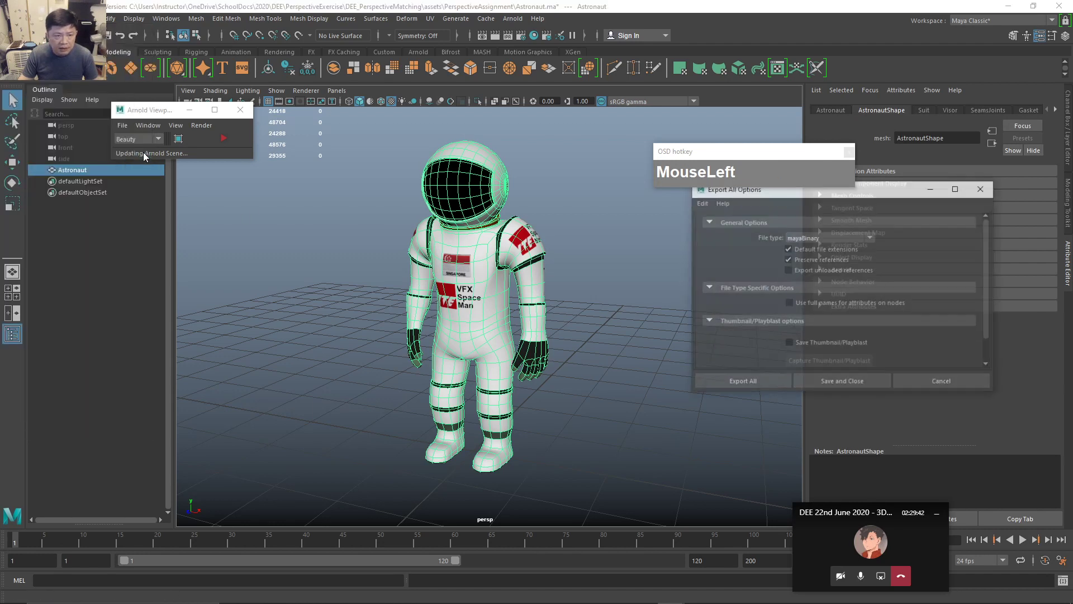
click(864, 236)
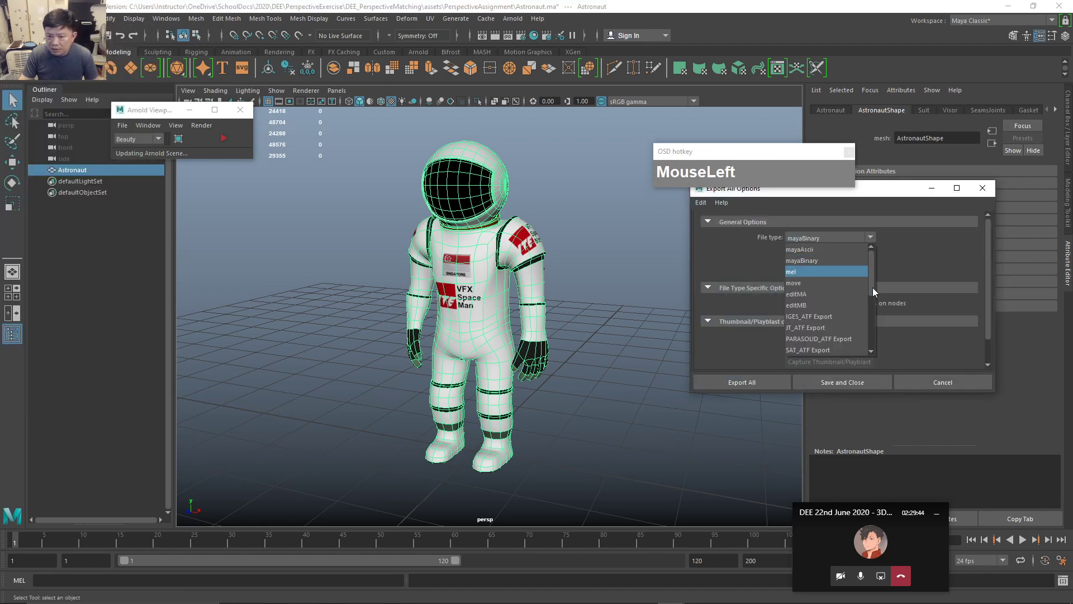
scroll(871, 306, down, 2)
drag(871, 306, 870, 341)
click(814, 321)
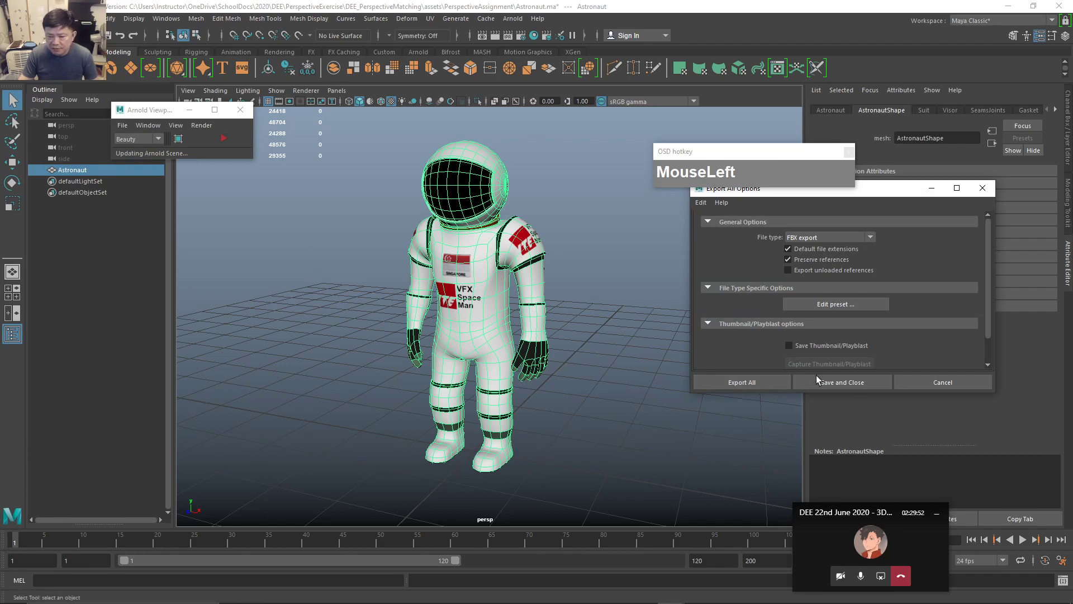
Export everything over the existing Astronaut.fbx, confirming the replacement.
click(773, 381)
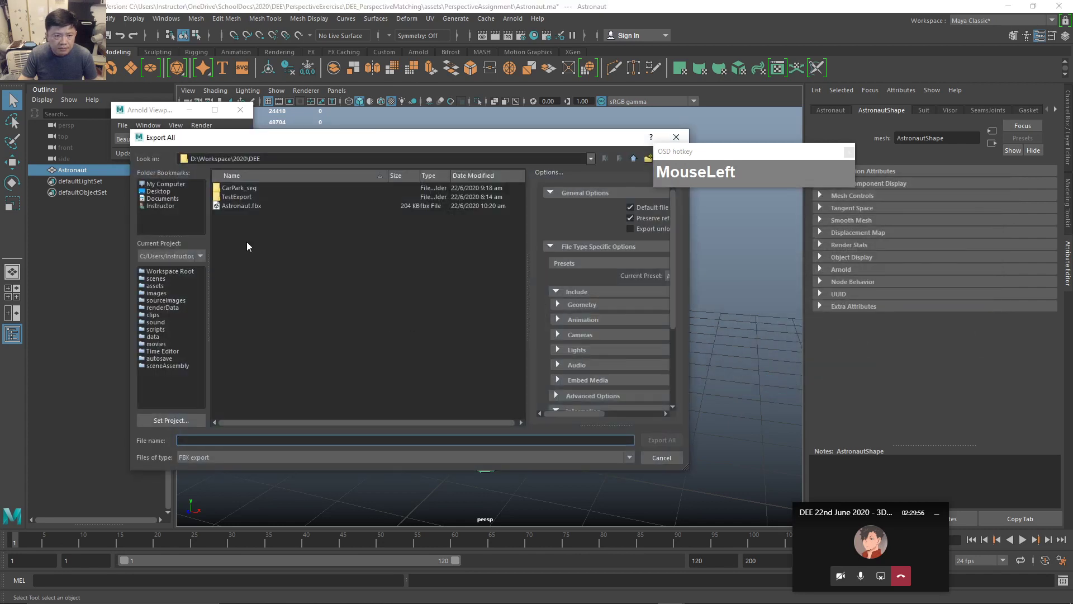
click(235, 206)
click(662, 440)
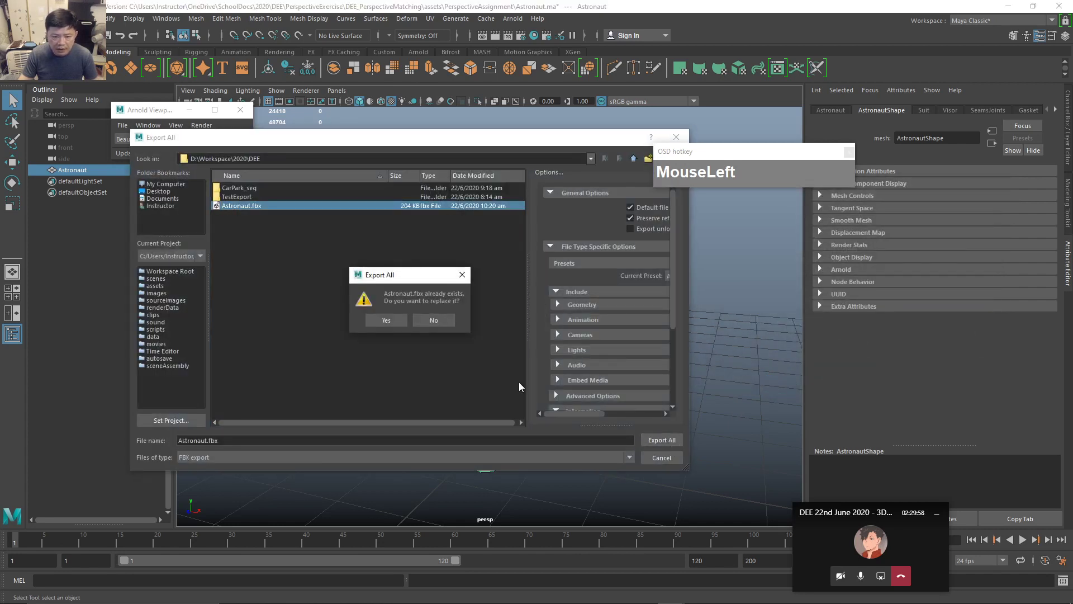
click(386, 319)
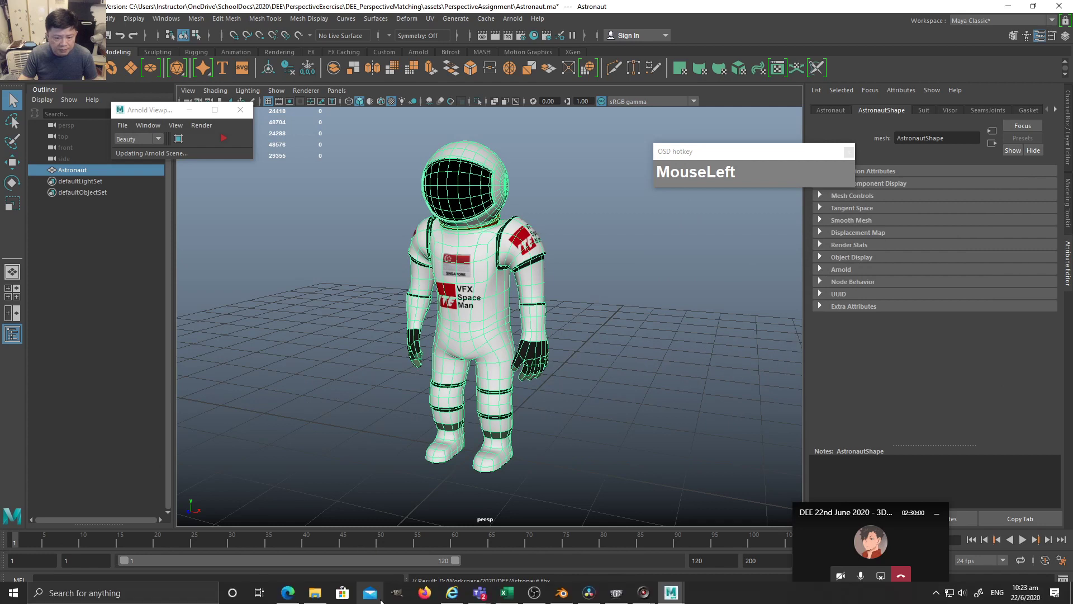
In Resolve, try importing Astronaut.fbx as an FBX scene and dismiss the failure error.
click(593, 597)
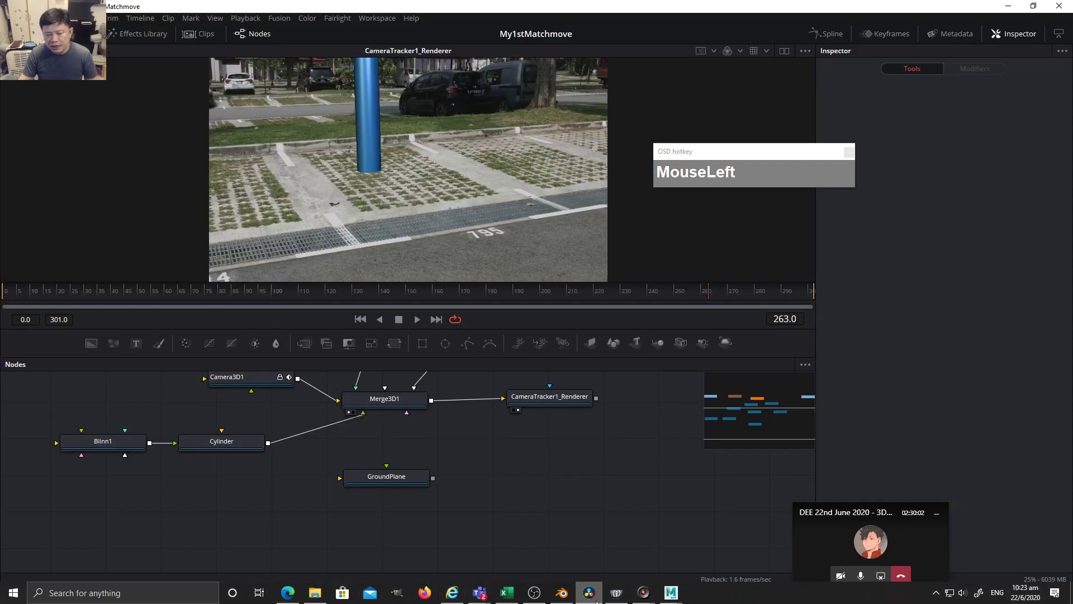
drag(254, 524, 380, 541)
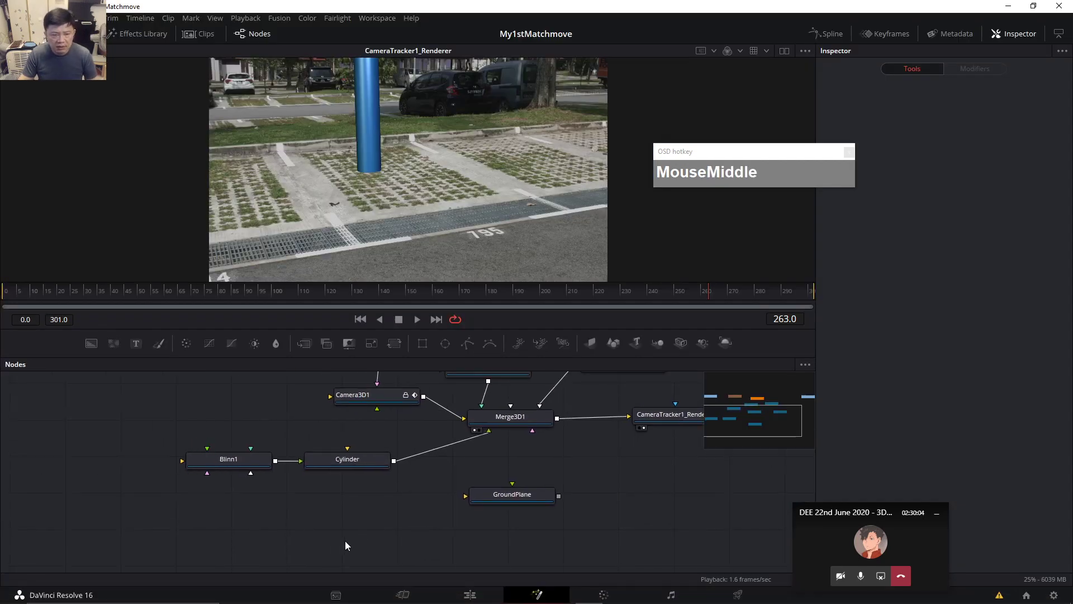
click(269, 534)
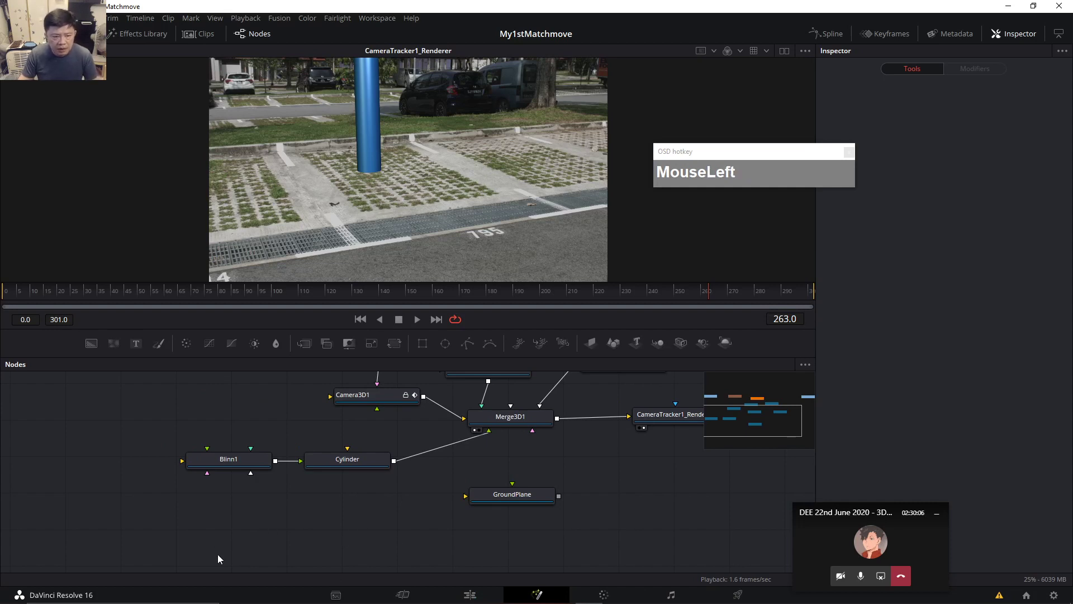
click(277, 19)
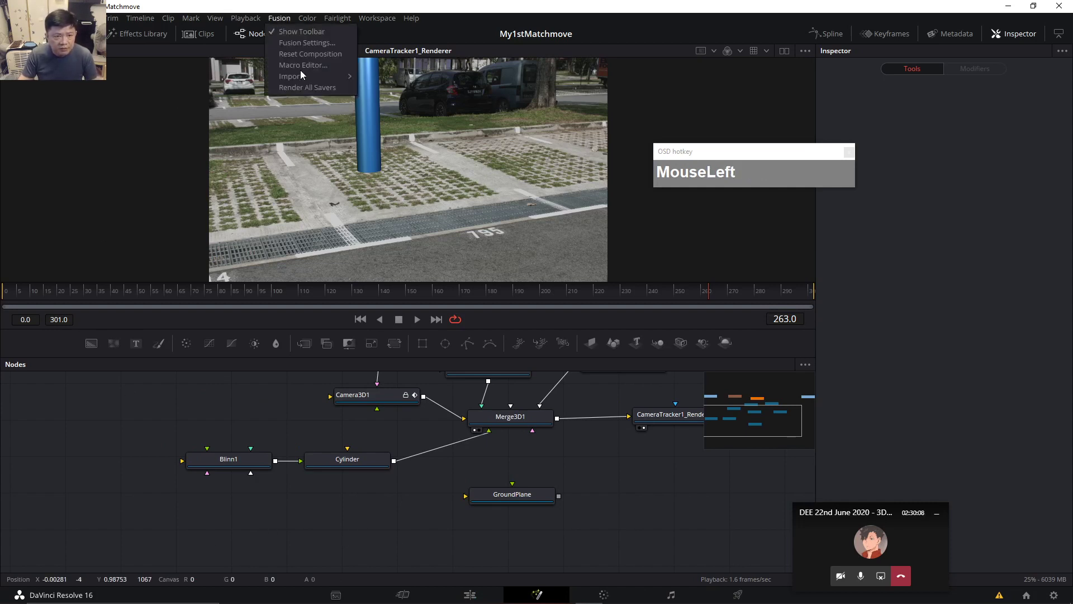
mouse_move(306, 79)
click(391, 91)
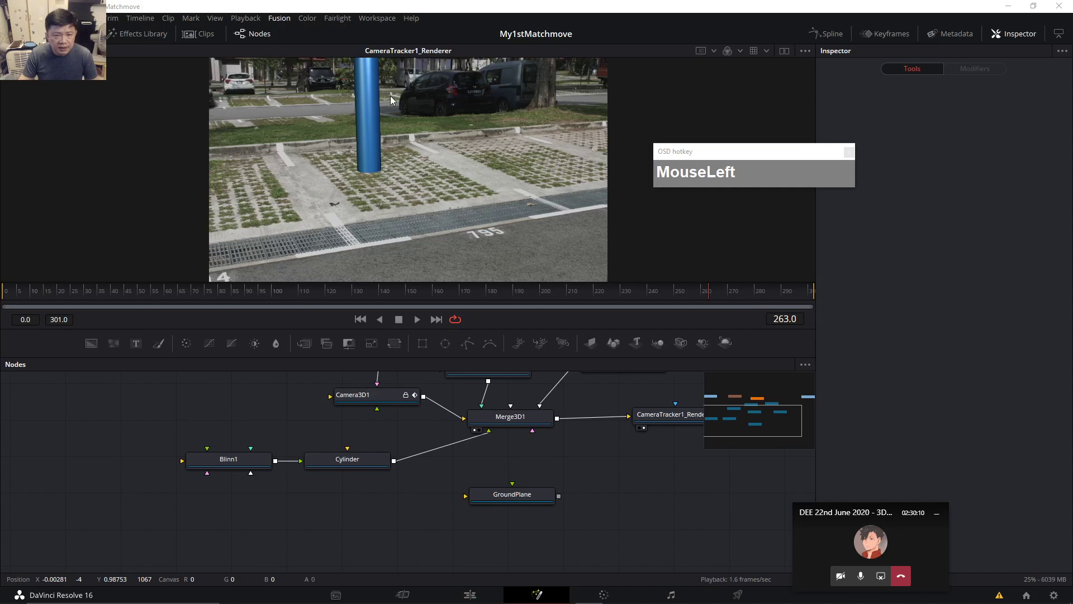
click(138, 119)
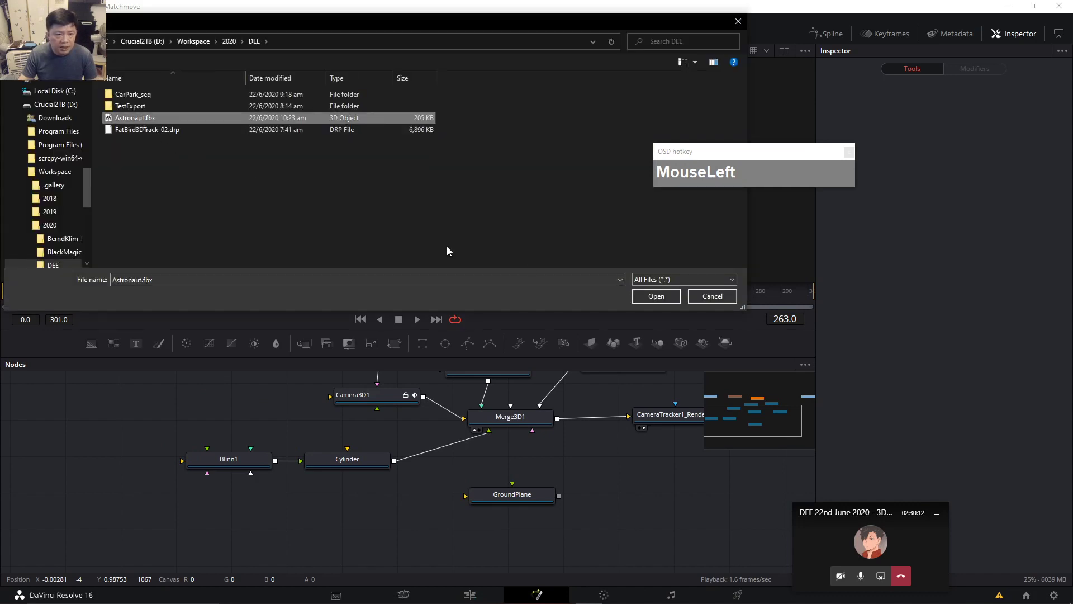
click(663, 296)
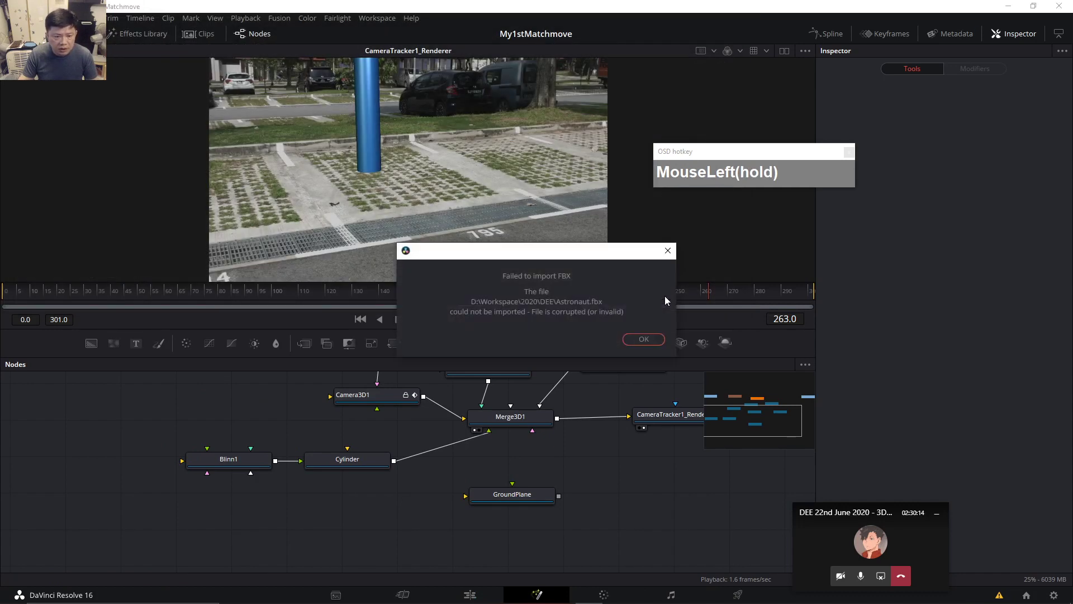
drag(546, 250, 502, 239)
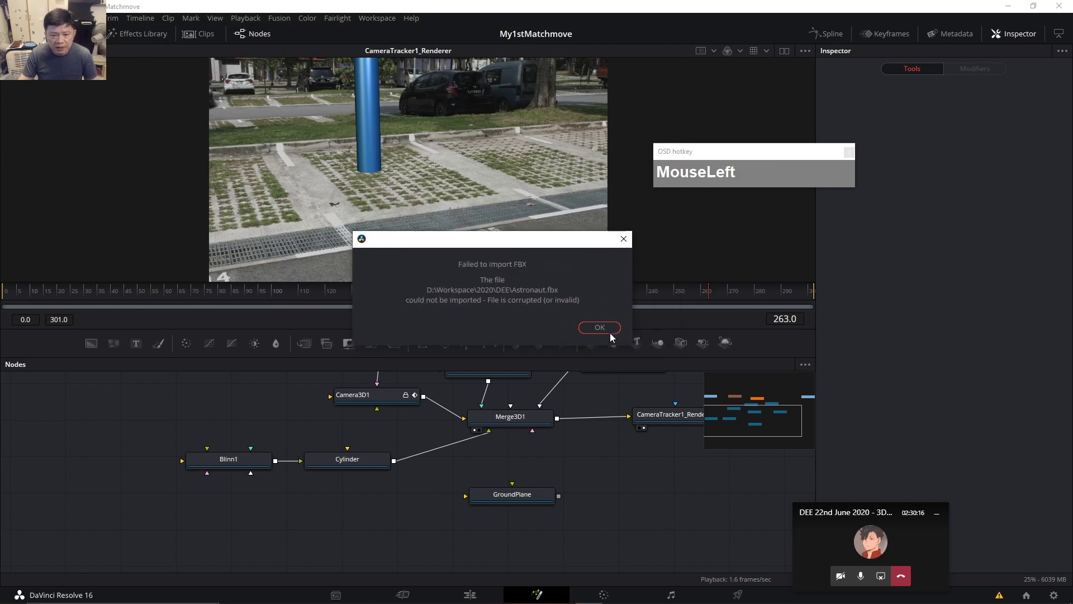
click(598, 328)
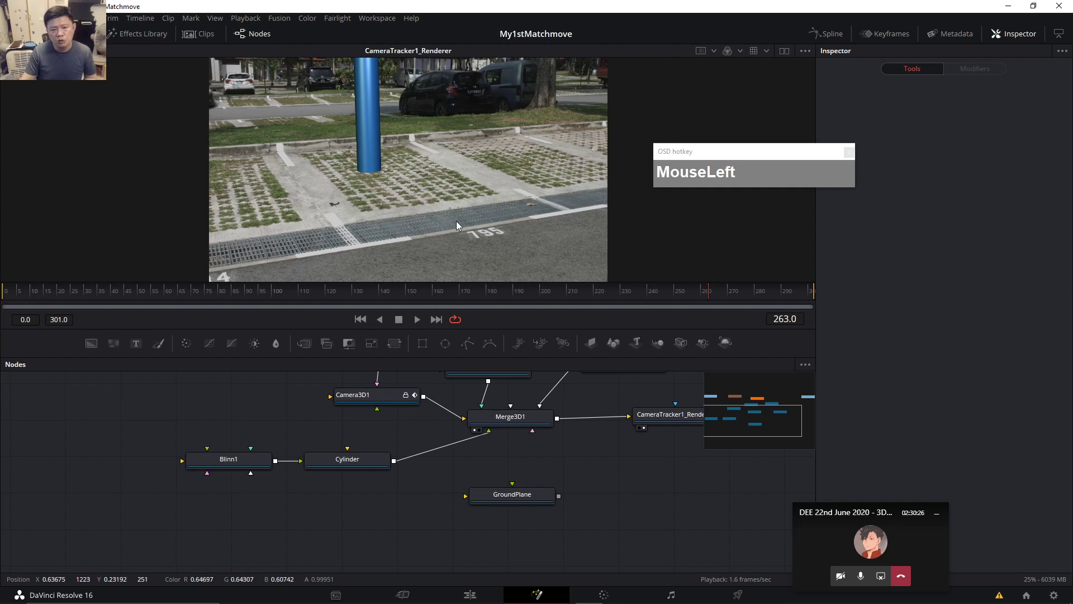
Move the GroundPlane node down-right and look through the Fusion import types again.
drag(522, 501, 546, 507)
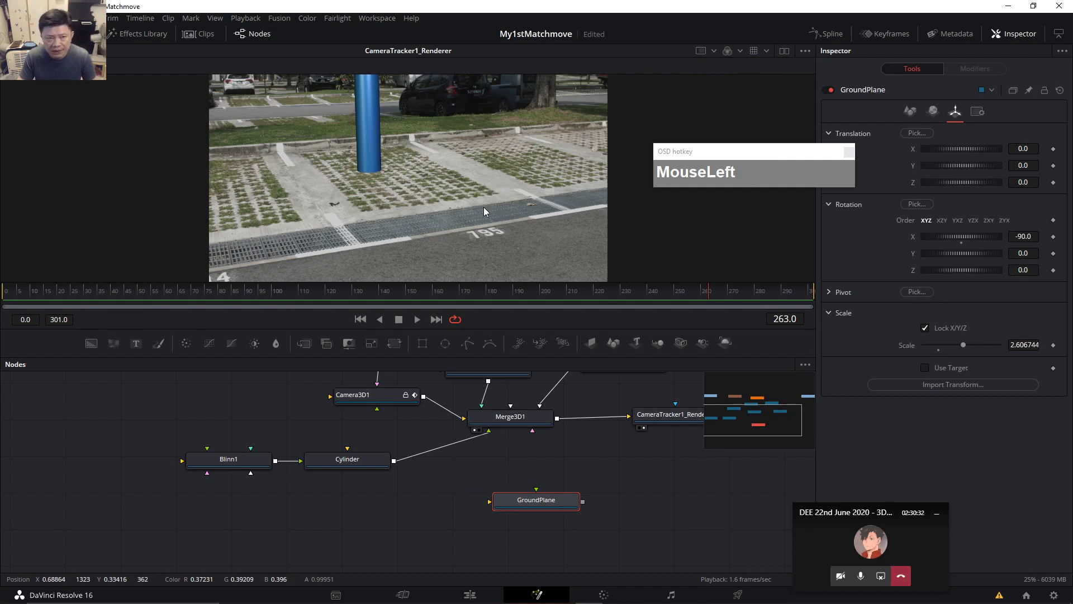
click(282, 16)
mouse_move(304, 75)
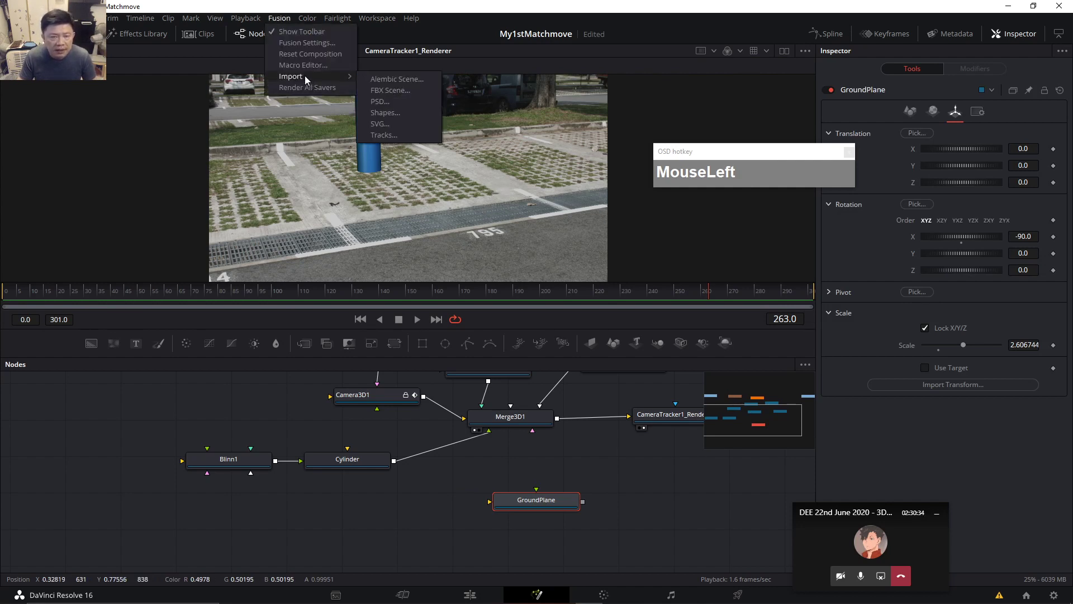
click(385, 113)
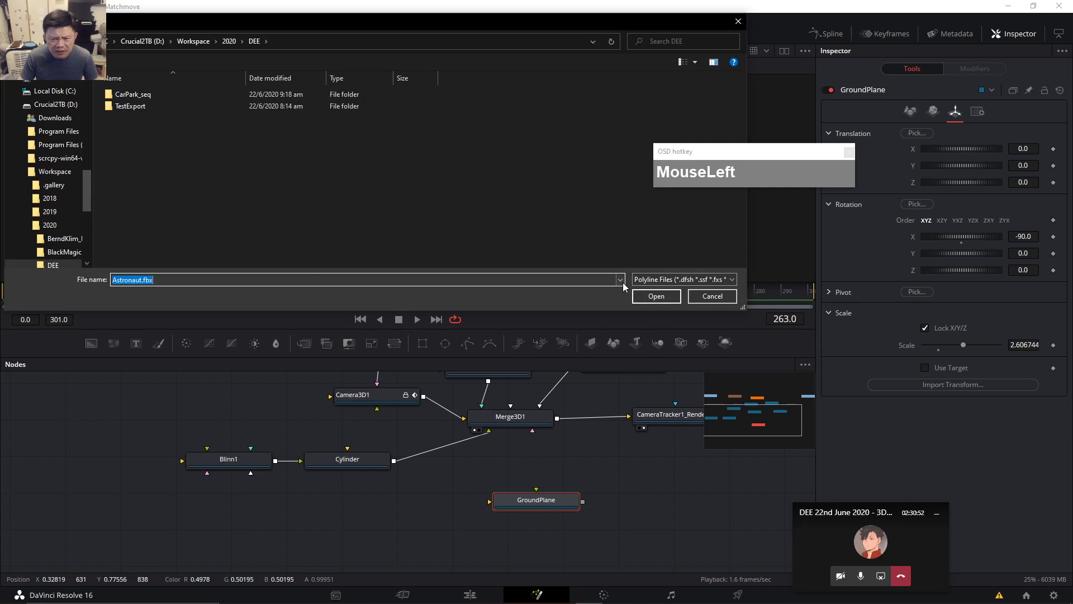
click(729, 282)
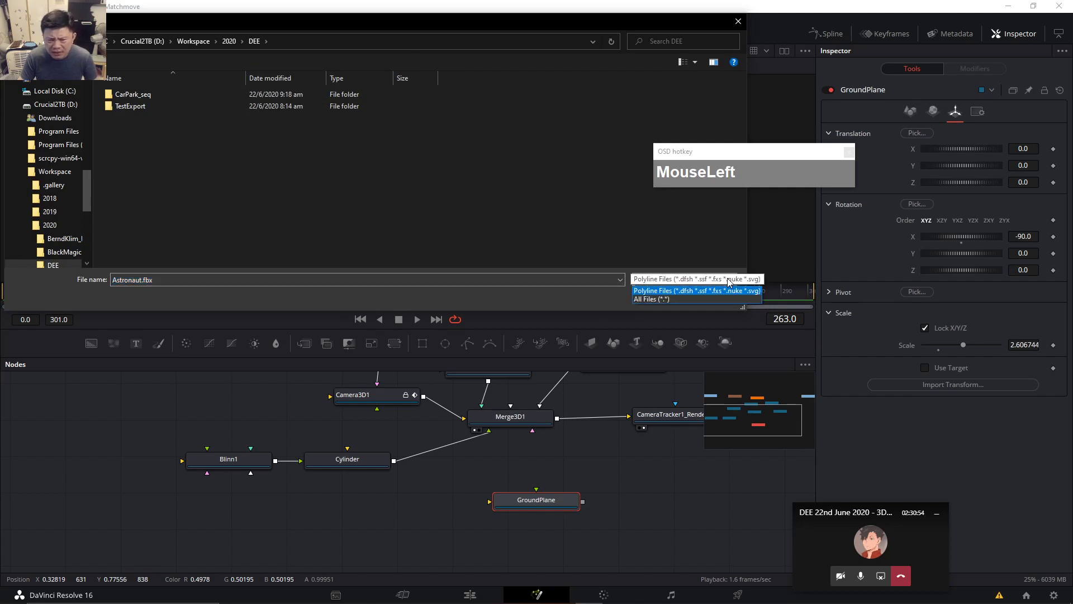
click(697, 298)
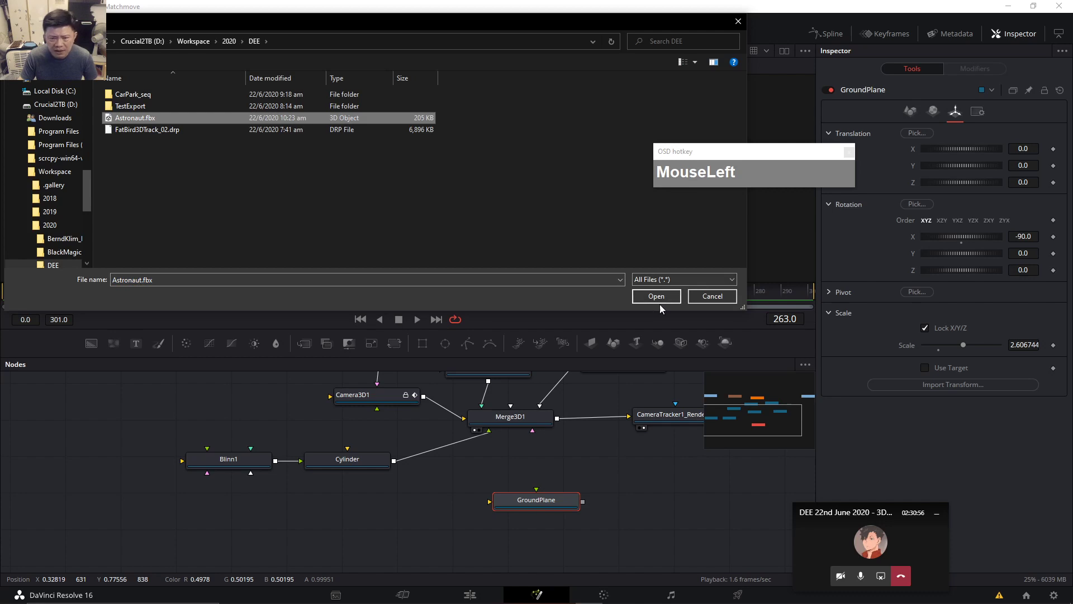
click(649, 296)
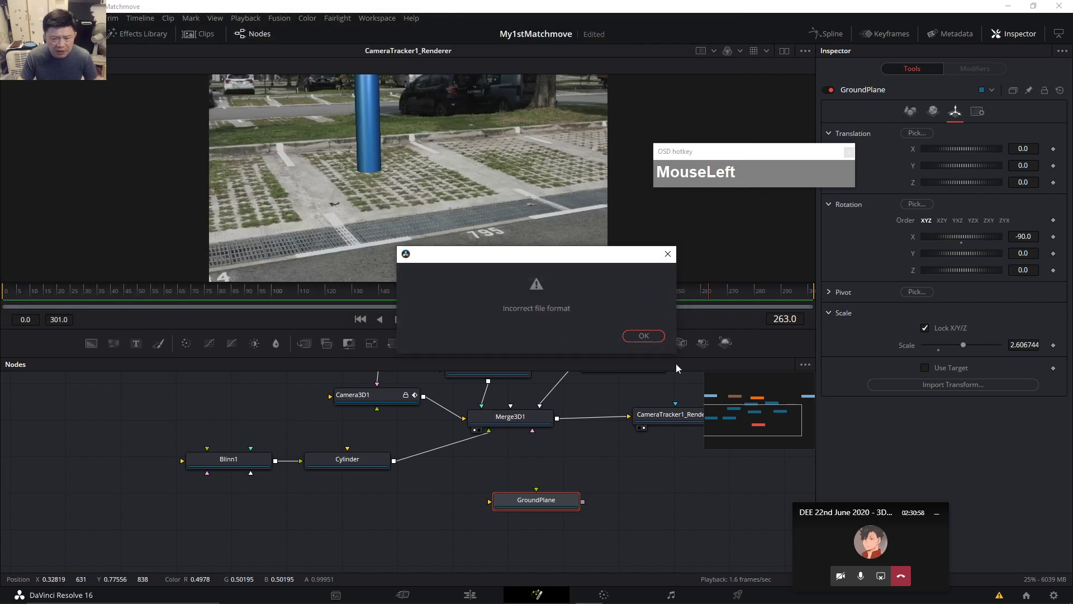
click(644, 335)
click(280, 19)
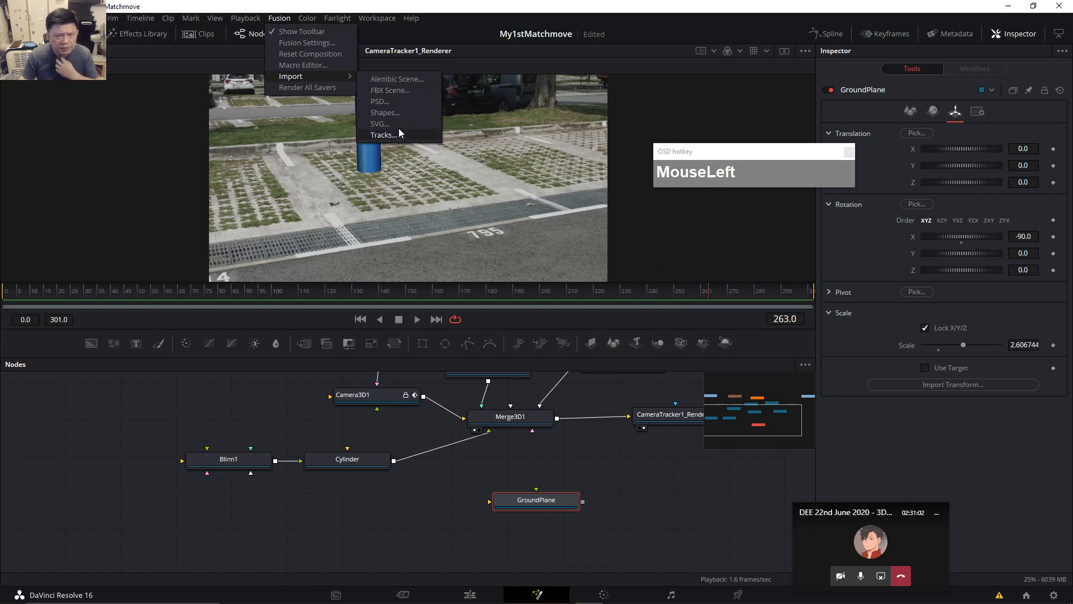
click(397, 79)
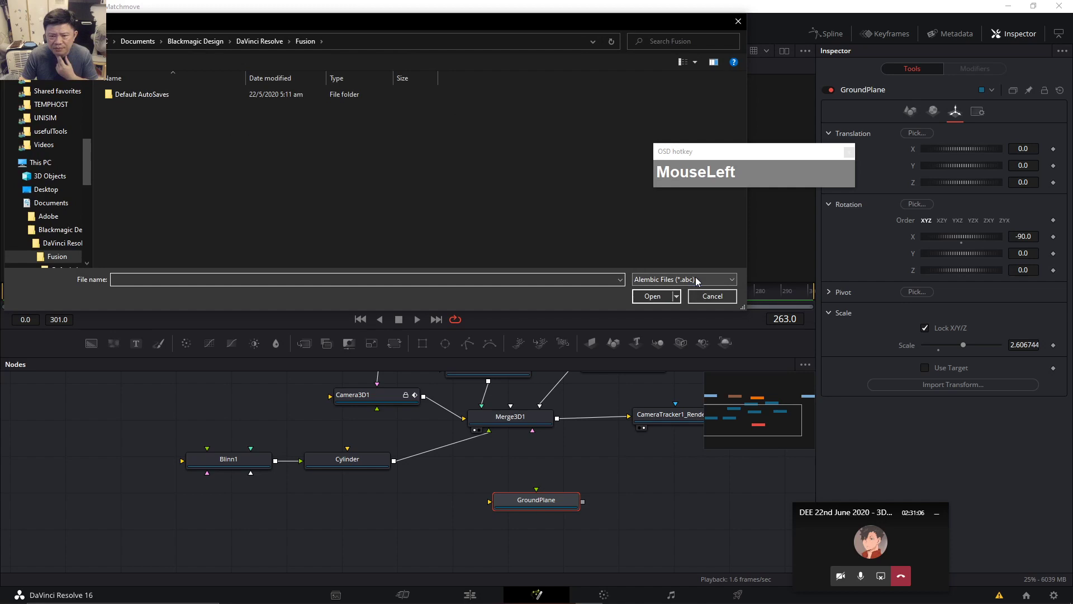
click(677, 280)
click(682, 299)
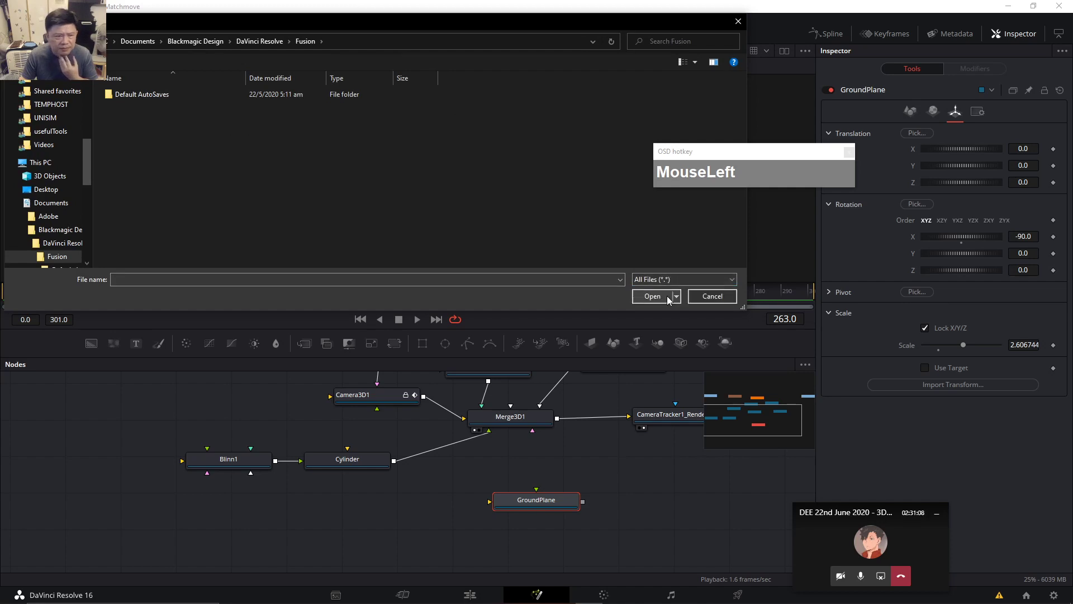
click(696, 280)
click(696, 280)
click(718, 298)
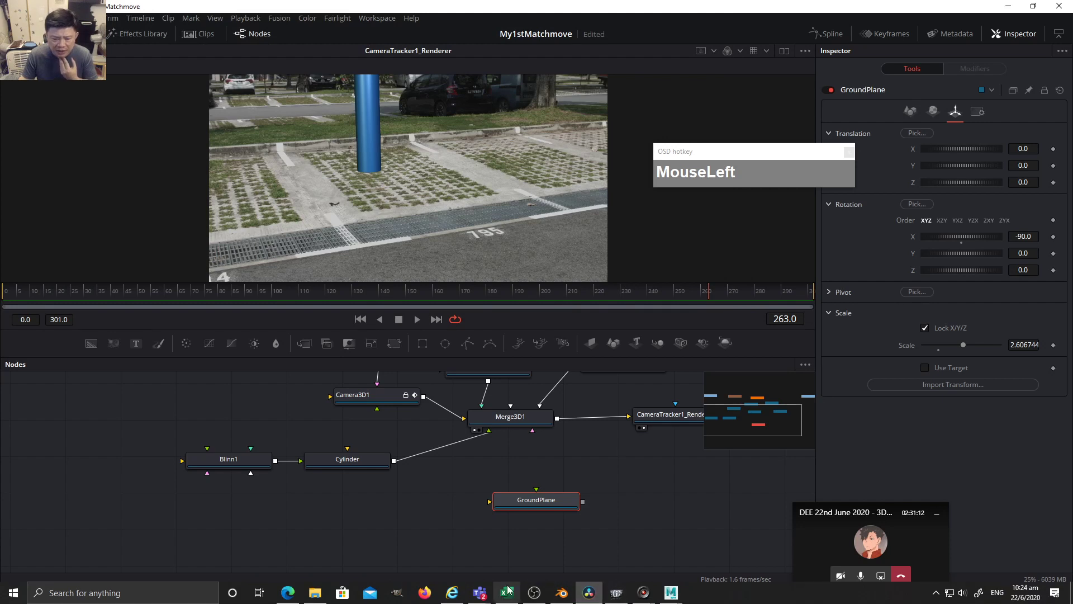
Set Maya's Export All options to the OBJ export file type.
click(671, 601)
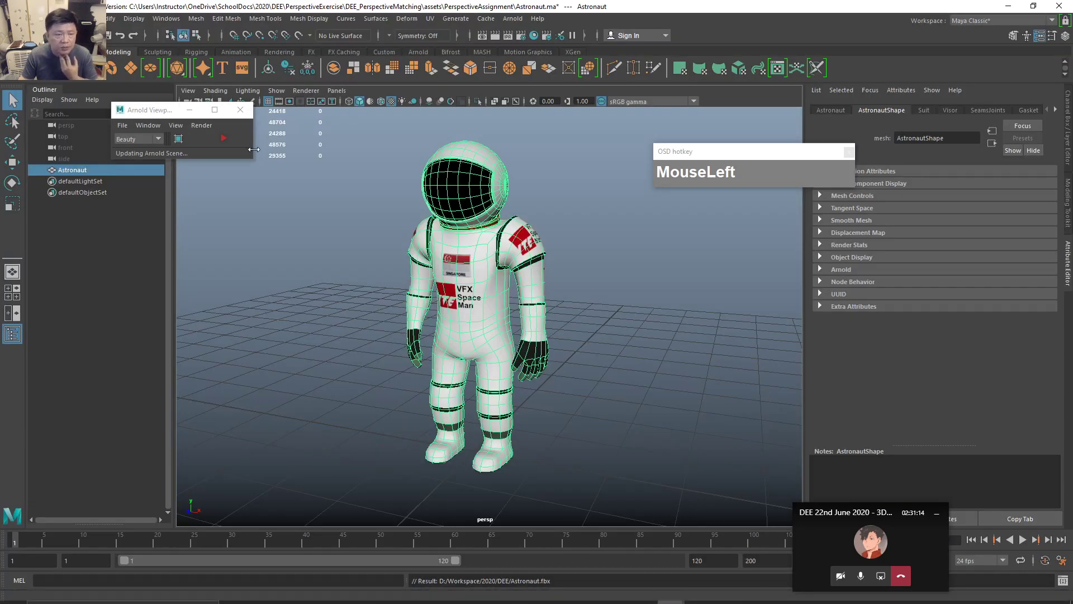
click(10, 18)
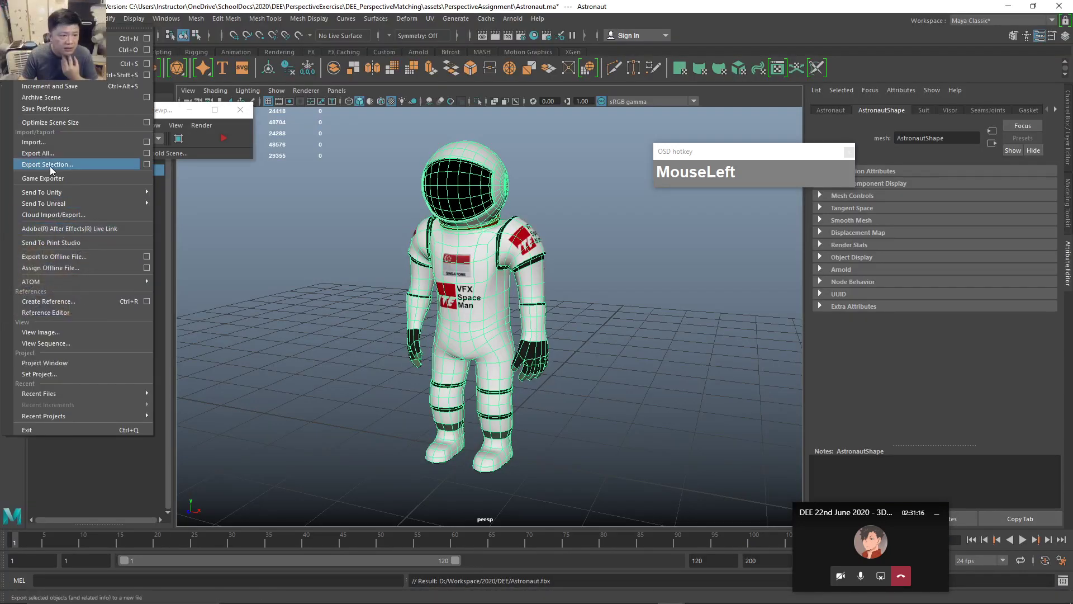
click(146, 153)
click(869, 237)
mouse_move(872, 313)
mouse_down()
mouse_move(873, 264)
mouse_move(877, 310)
mouse_up()
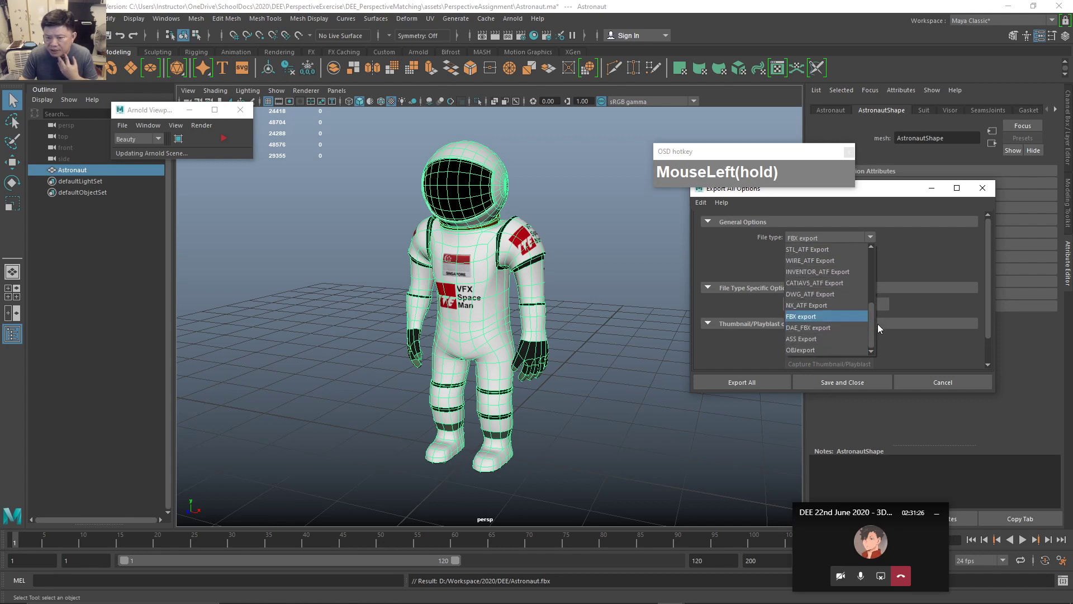
drag(878, 324, 815, 355)
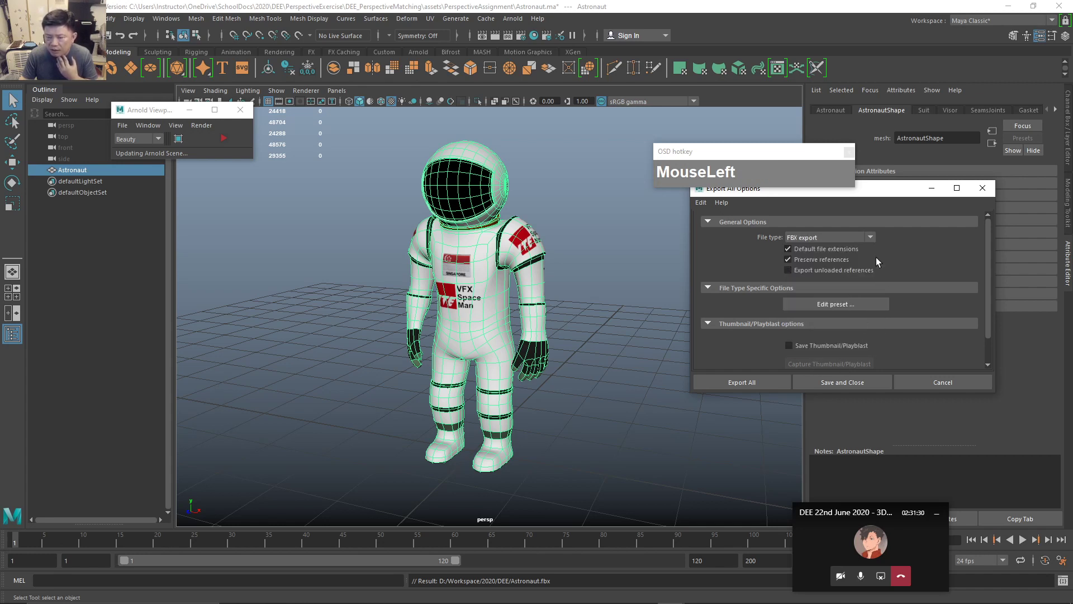
click(870, 237)
scroll(815, 332, down, 1)
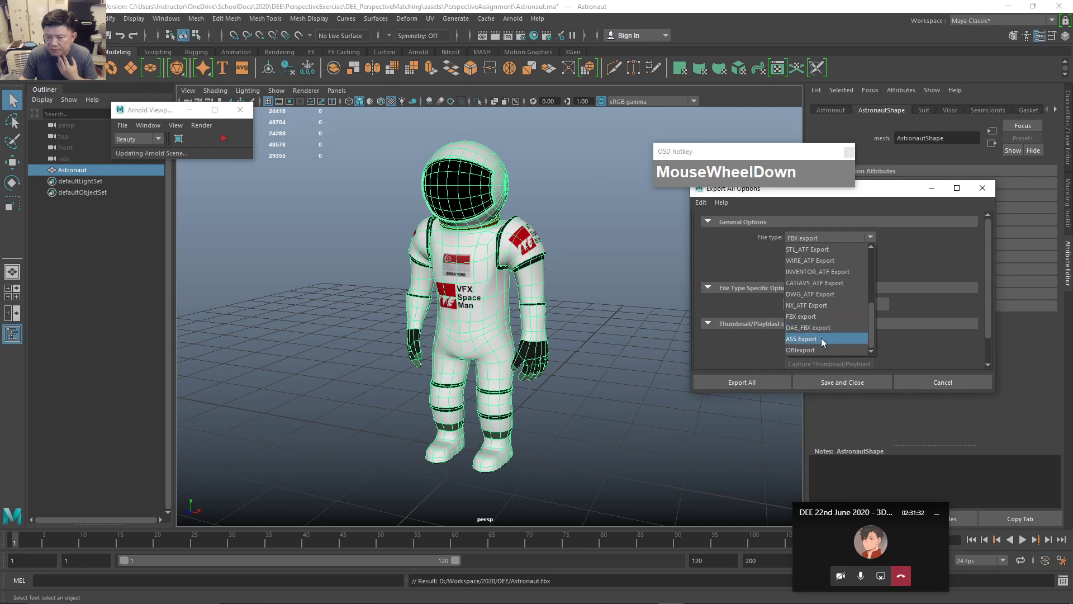
click(805, 350)
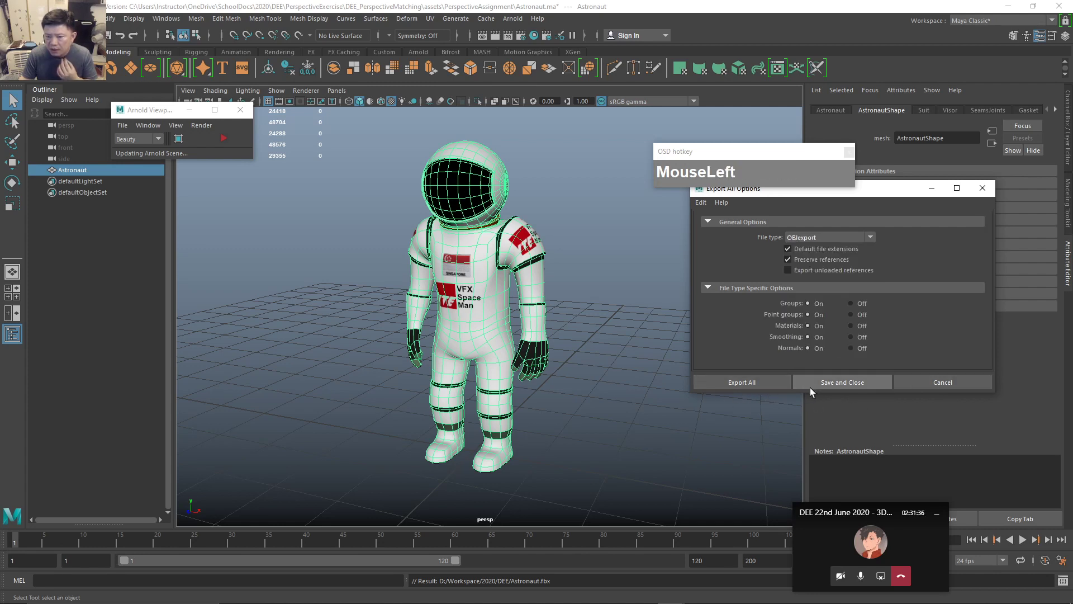
Export the whole scene as Astronaut.obj and switch over to DaVinci Resolve.
click(755, 381)
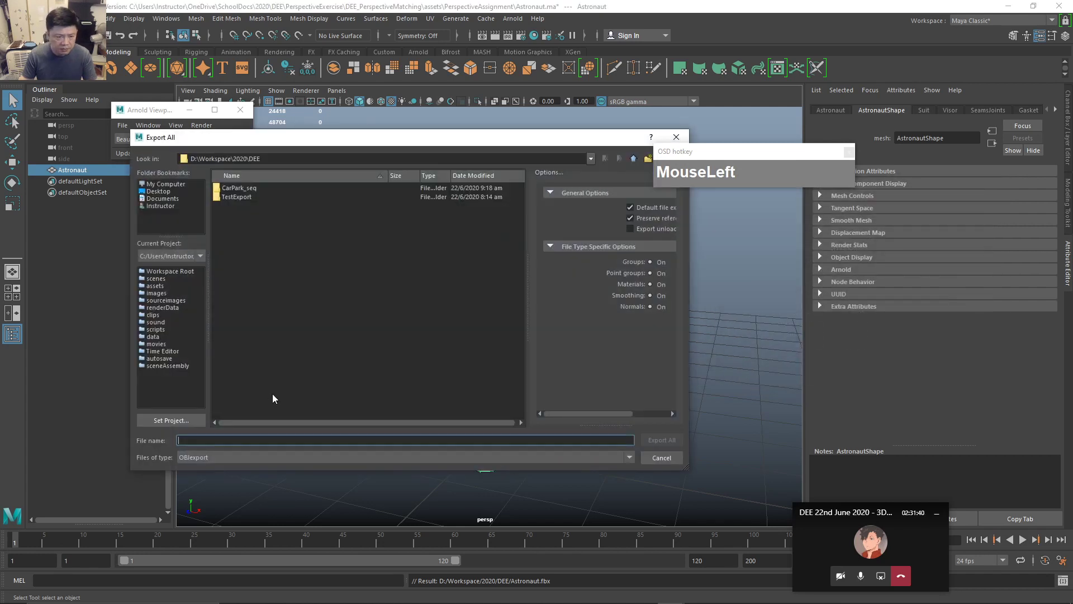
text(Astronaut)
key(Return)
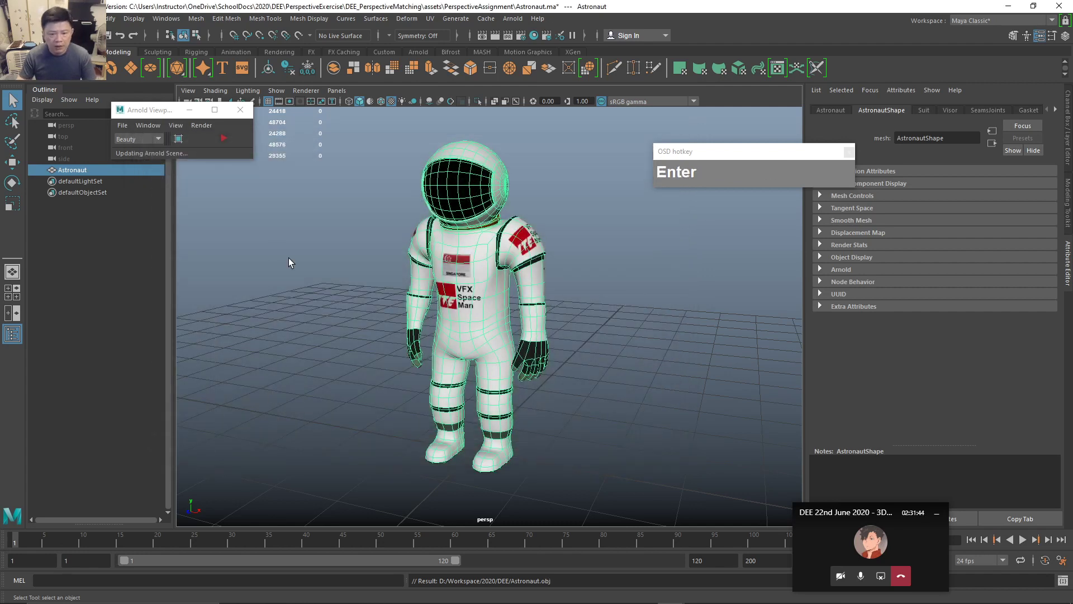
click(589, 592)
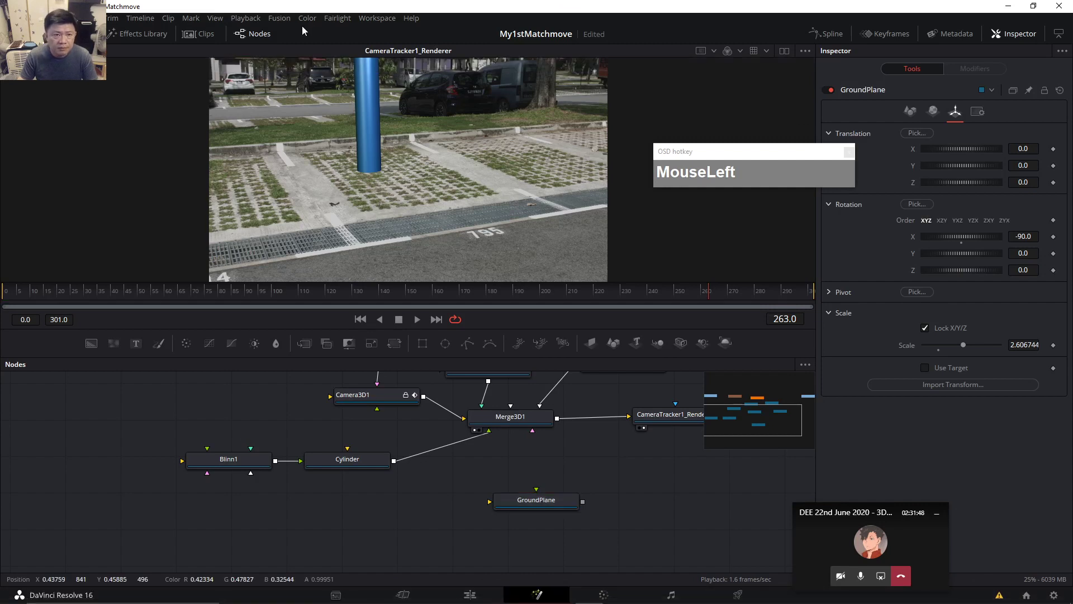
Try importing Astronaut.obj via Fusion's Import Shapes with All Files, then dismiss the format error.
click(279, 18)
mouse_move(282, 77)
click(378, 113)
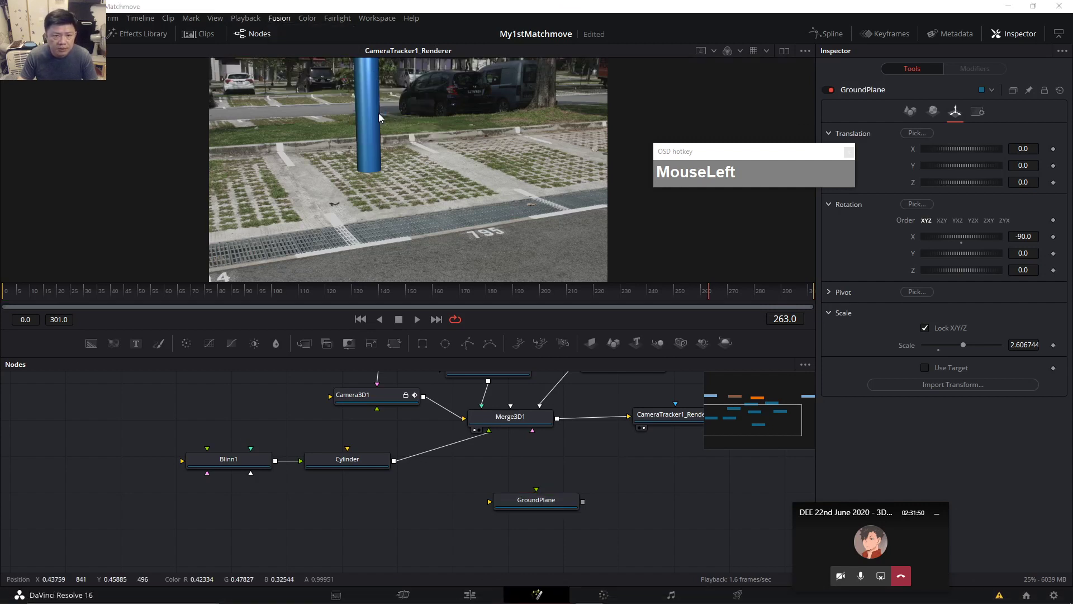
click(715, 279)
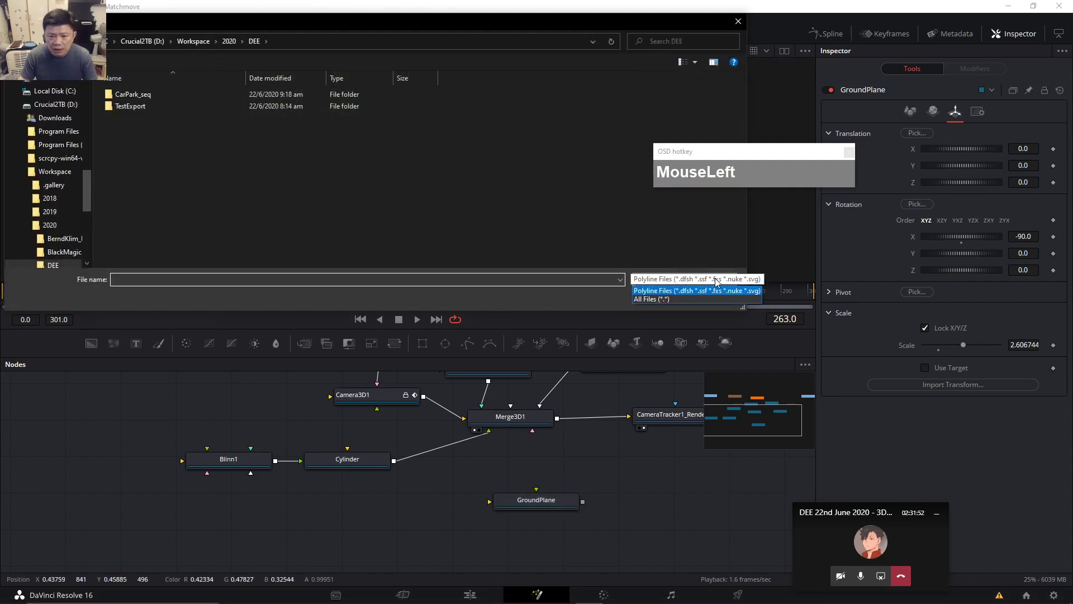
click(673, 300)
click(137, 141)
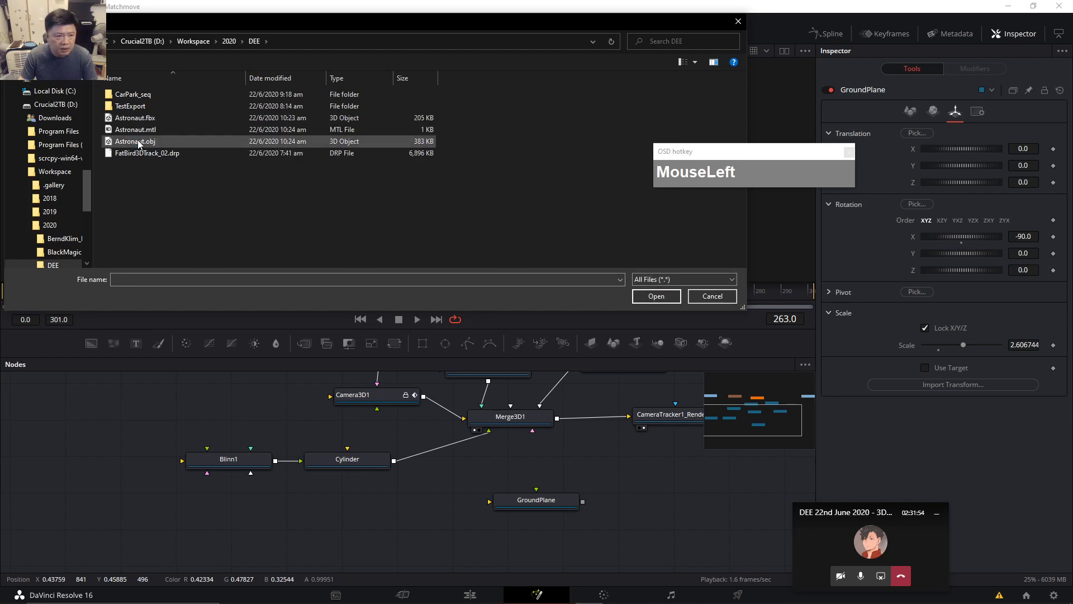
click(661, 297)
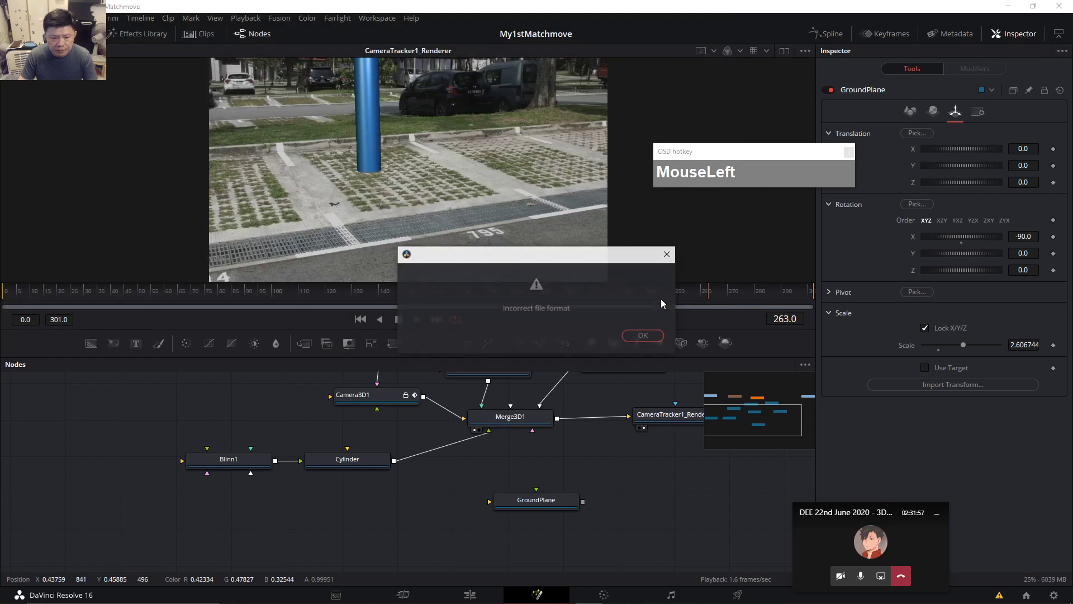
click(658, 339)
Line Camera3D1 up level with Merge3D1 and nudge PointLight1 slightly left.
drag(743, 160, 794, 113)
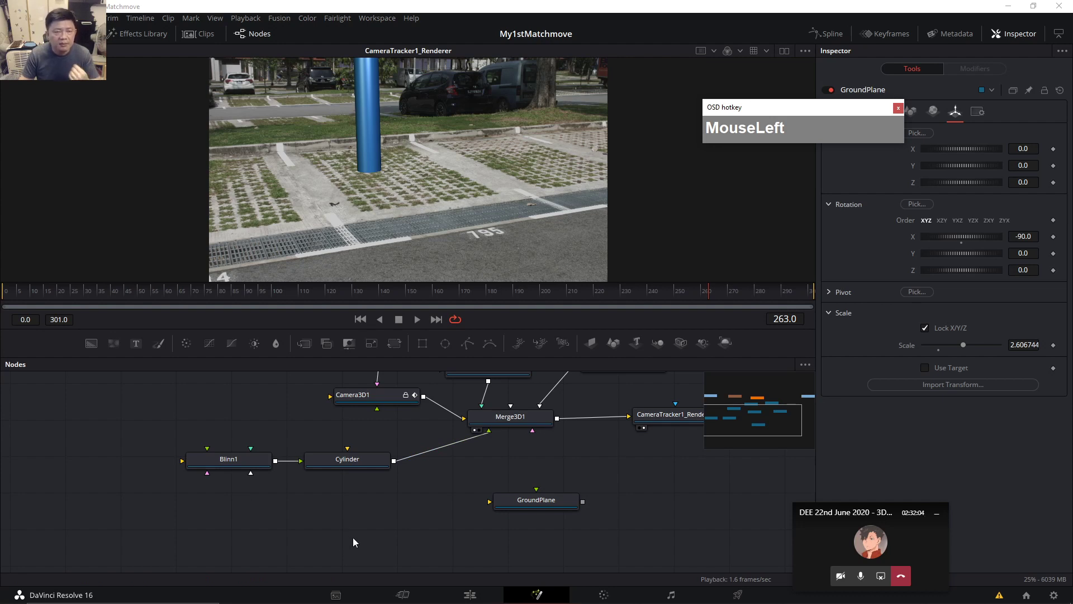
drag(370, 525, 325, 547)
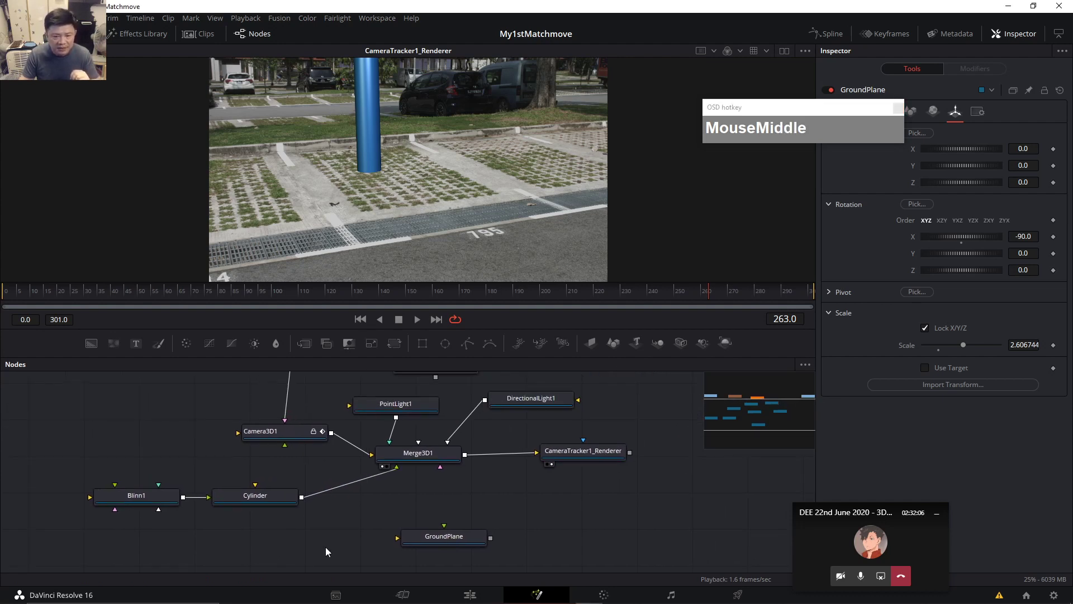
drag(496, 519, 492, 539)
drag(280, 457, 284, 481)
drag(371, 430, 366, 433)
Import Astronaut.fbx from D:\Workspace\2020\DEE via Import Media.
click(69, 18)
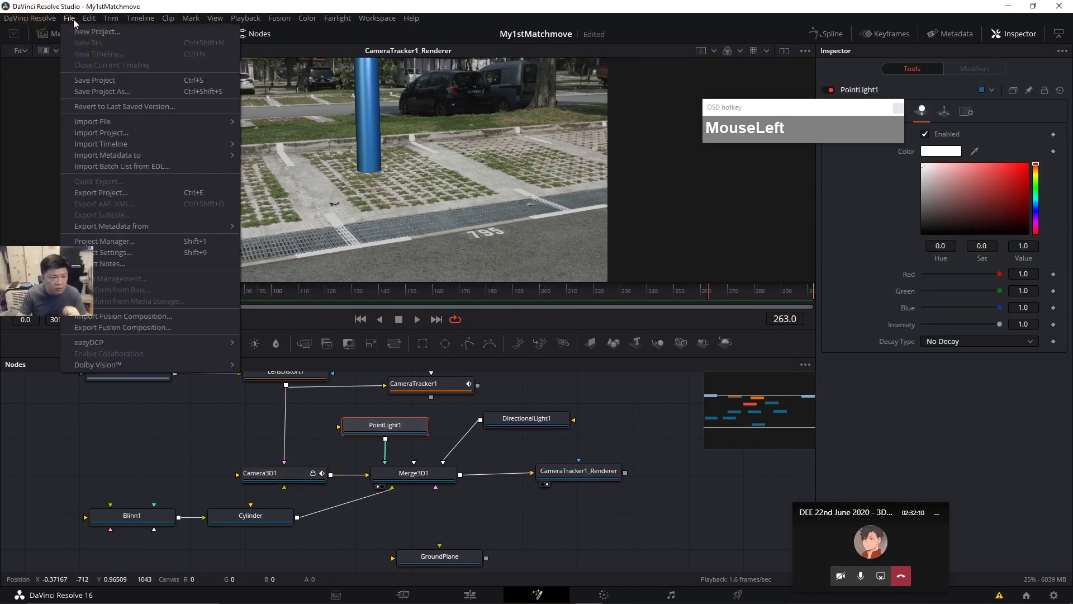
mouse_move(113, 125)
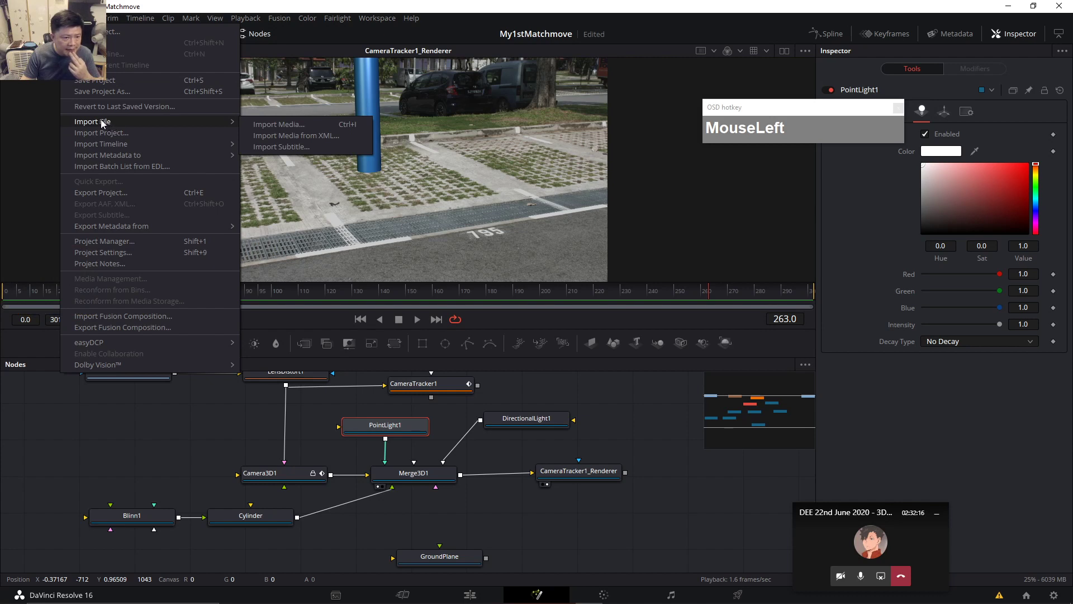
click(265, 129)
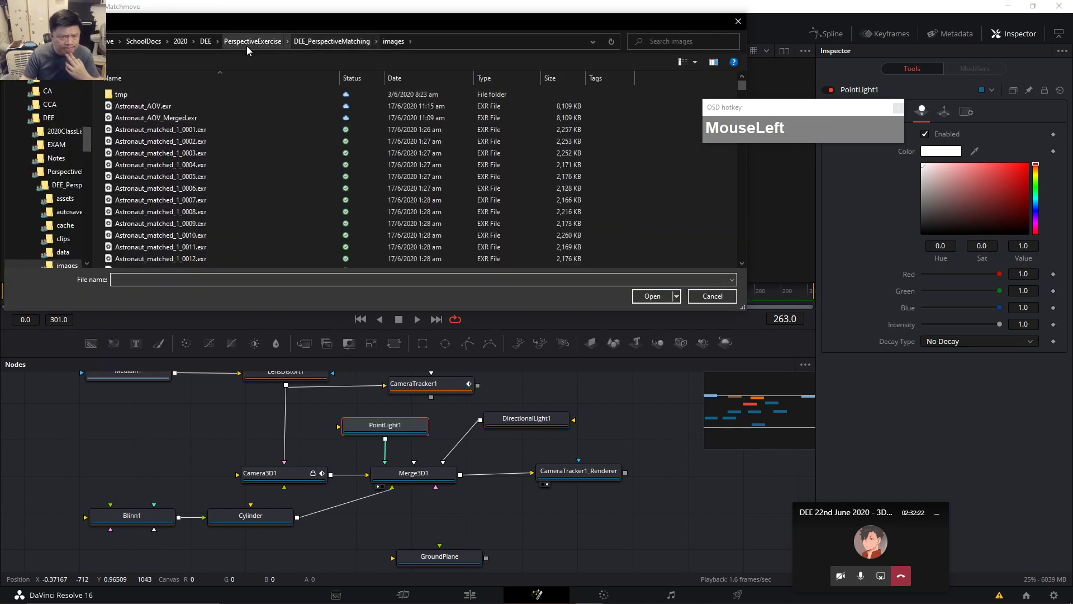
click(206, 41)
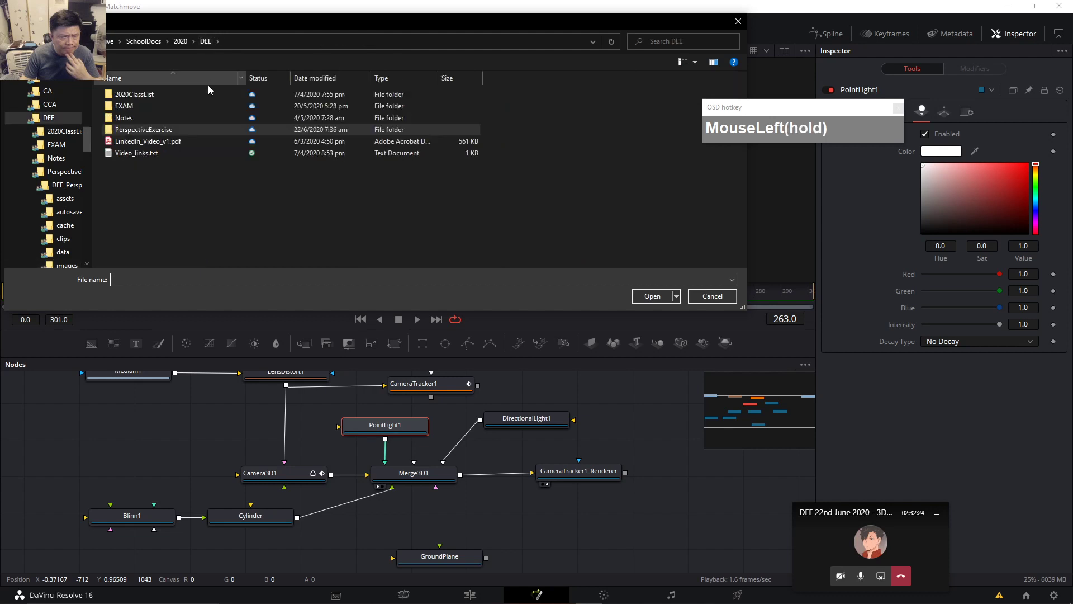
scroll(80, 215, down, 2)
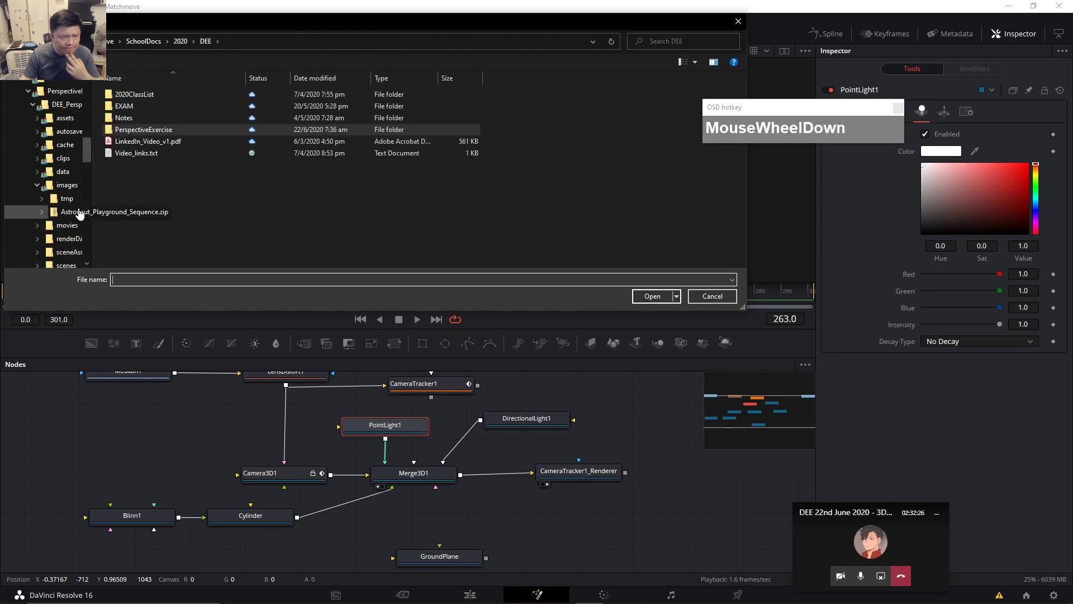
drag(88, 153, 88, 233)
click(55, 216)
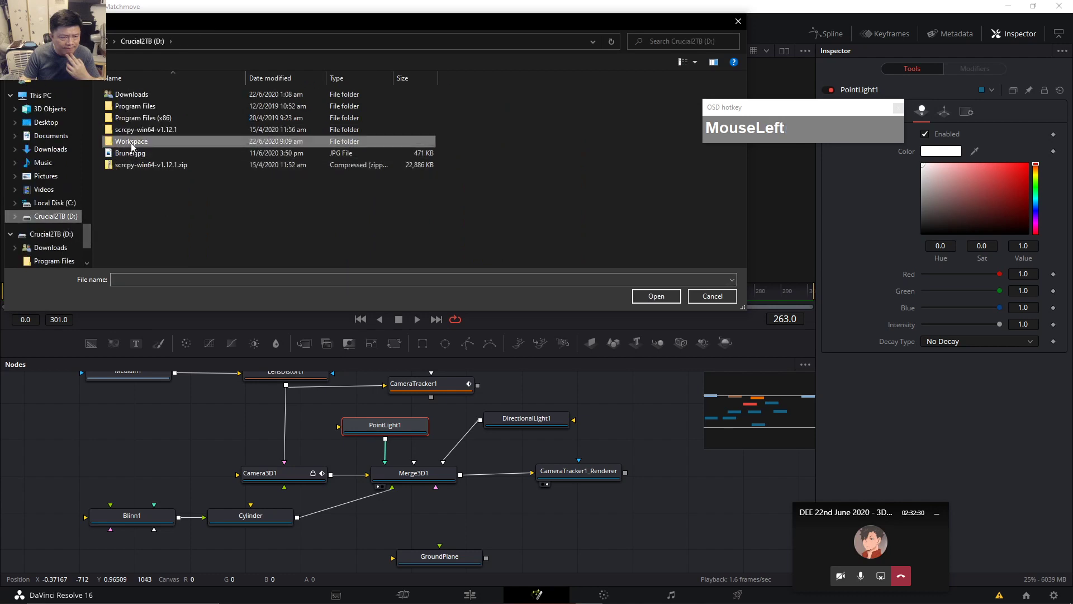
double_click(132, 146)
double_click(122, 129)
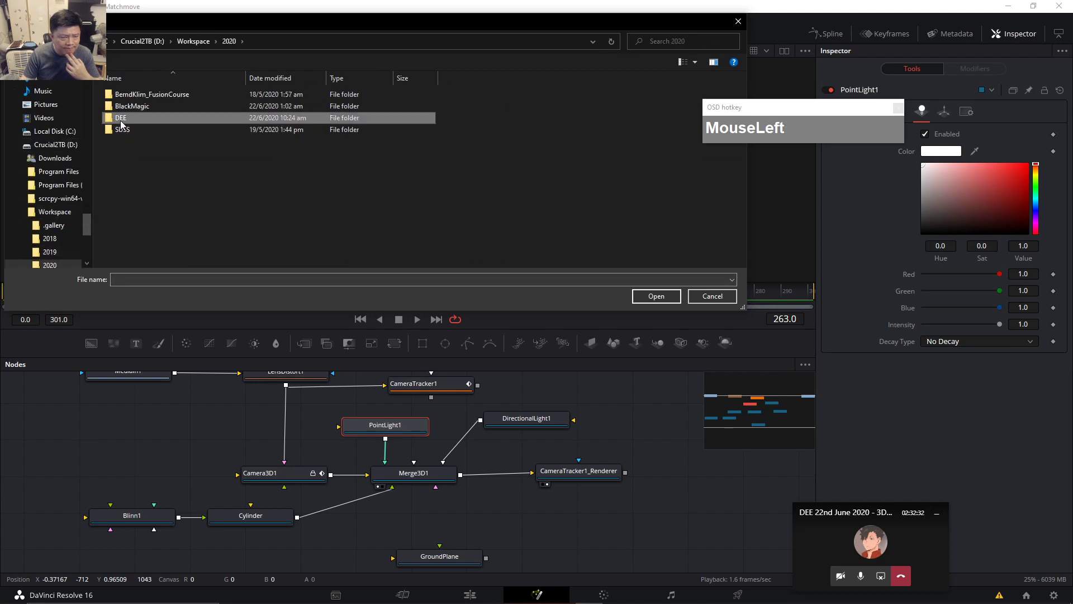
double_click(121, 120)
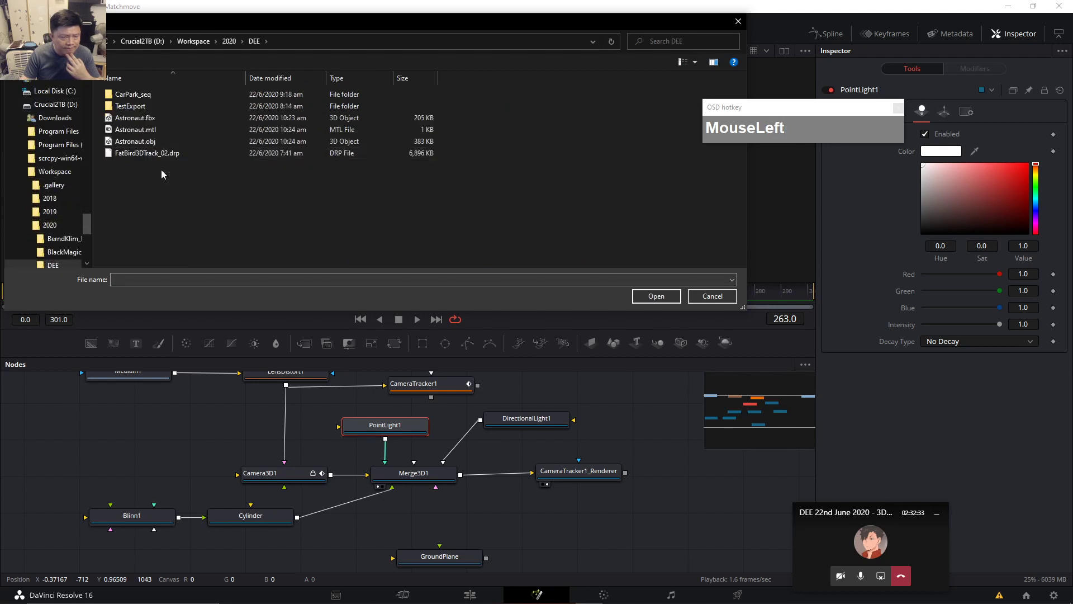
click(139, 117)
click(666, 299)
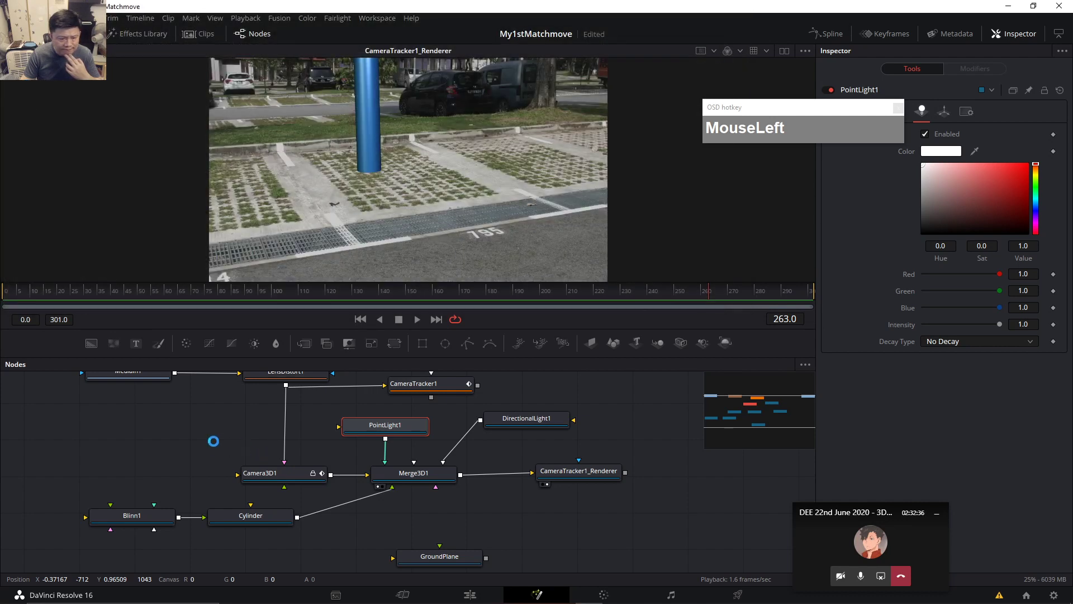
Drag the Astronaut clip from the Media Pool into the node graph, then delete FBXMesh3D1.
drag(181, 447, 315, 393)
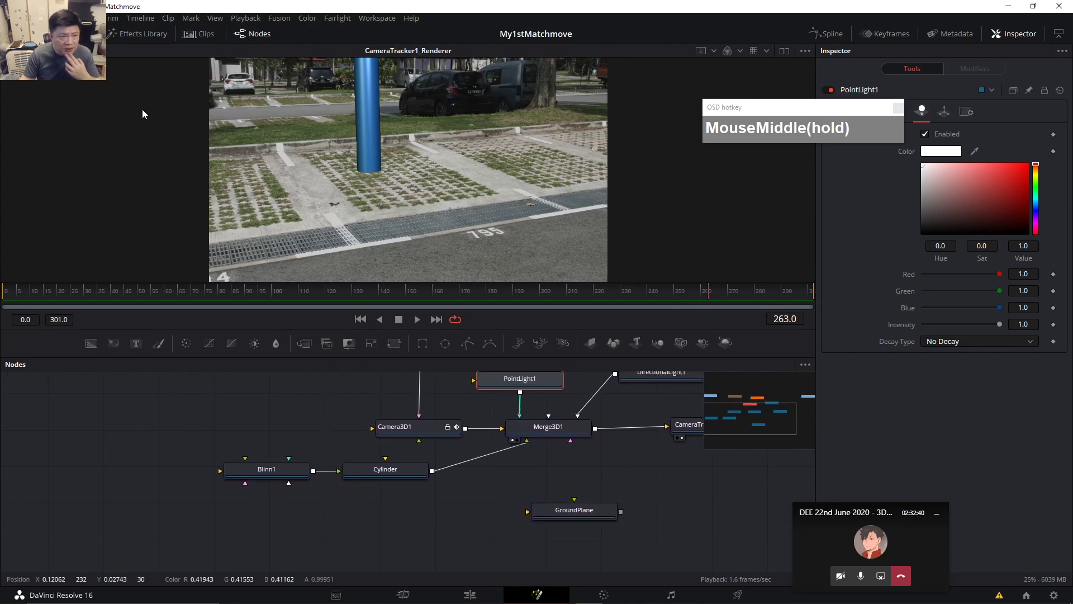
click(64, 33)
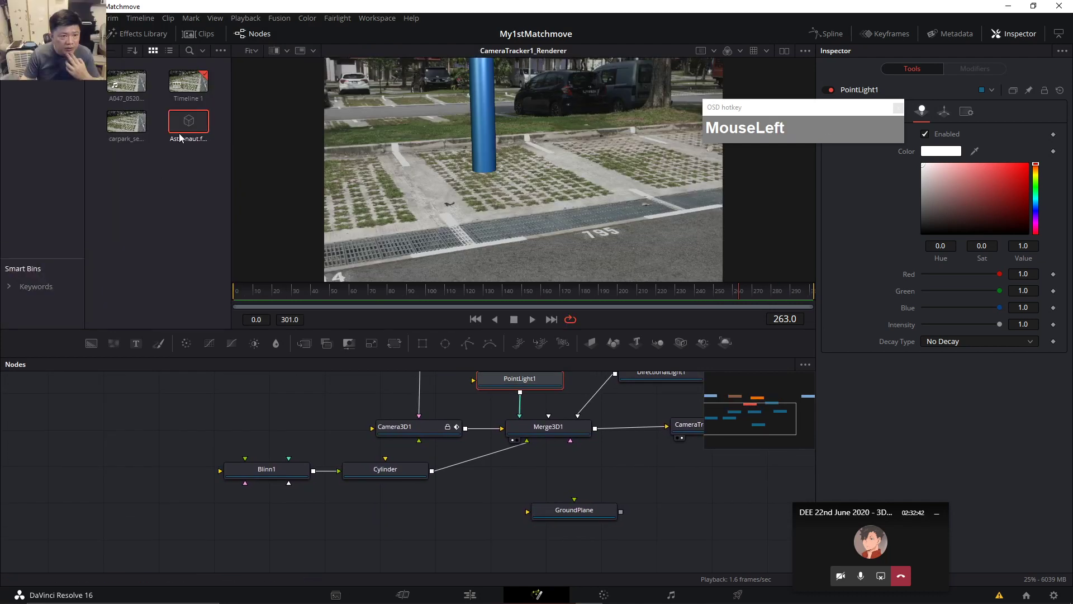
drag(188, 130, 435, 521)
key(Delete)
click(479, 140)
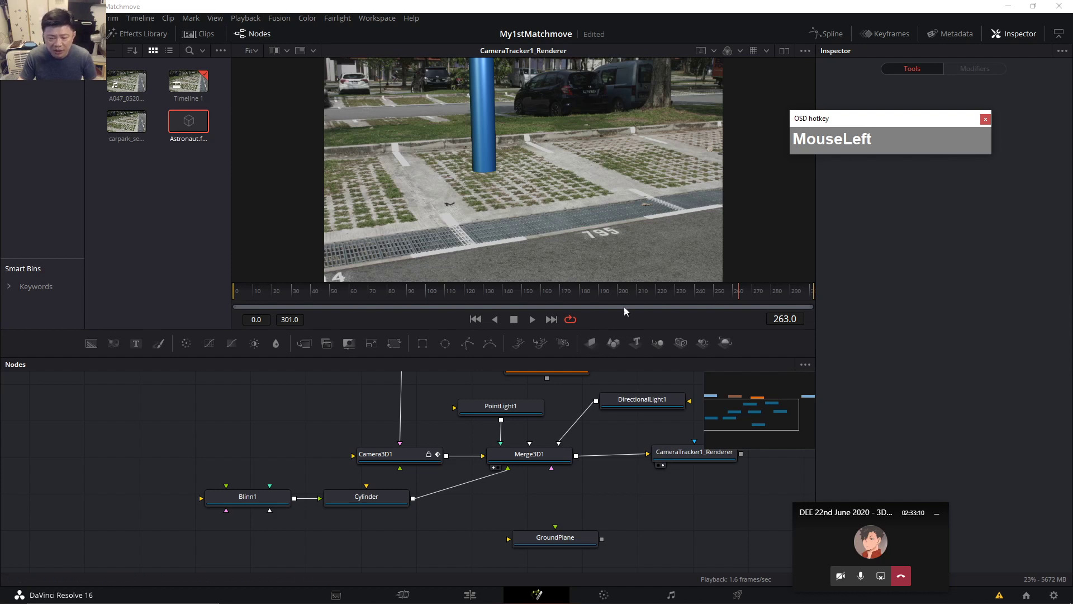
Show Merge3D1's 3D scene in viewer 2.
drag(673, 510, 576, 504)
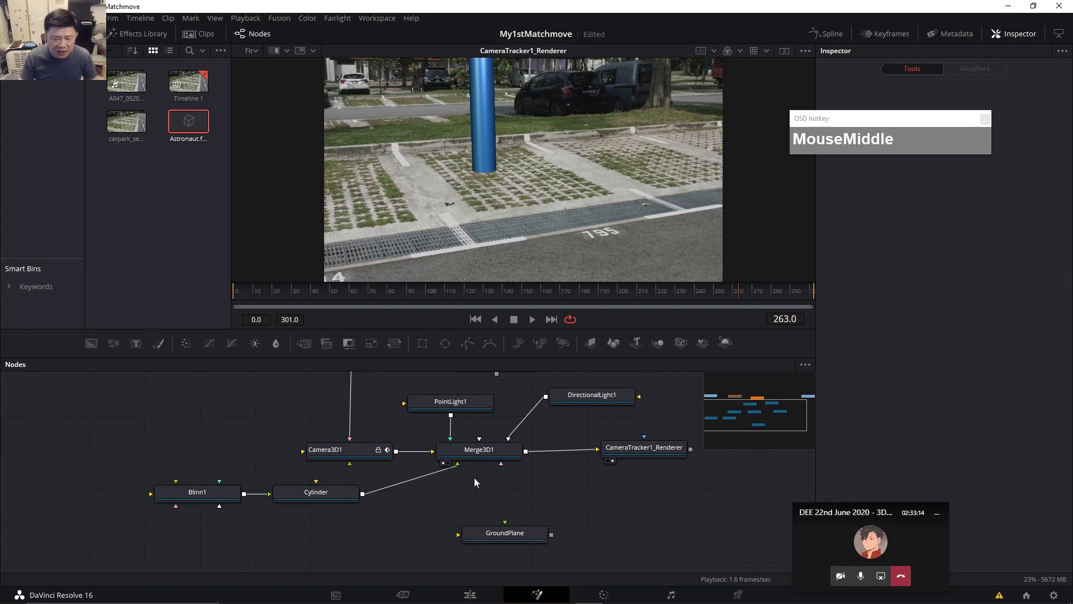
click(480, 452)
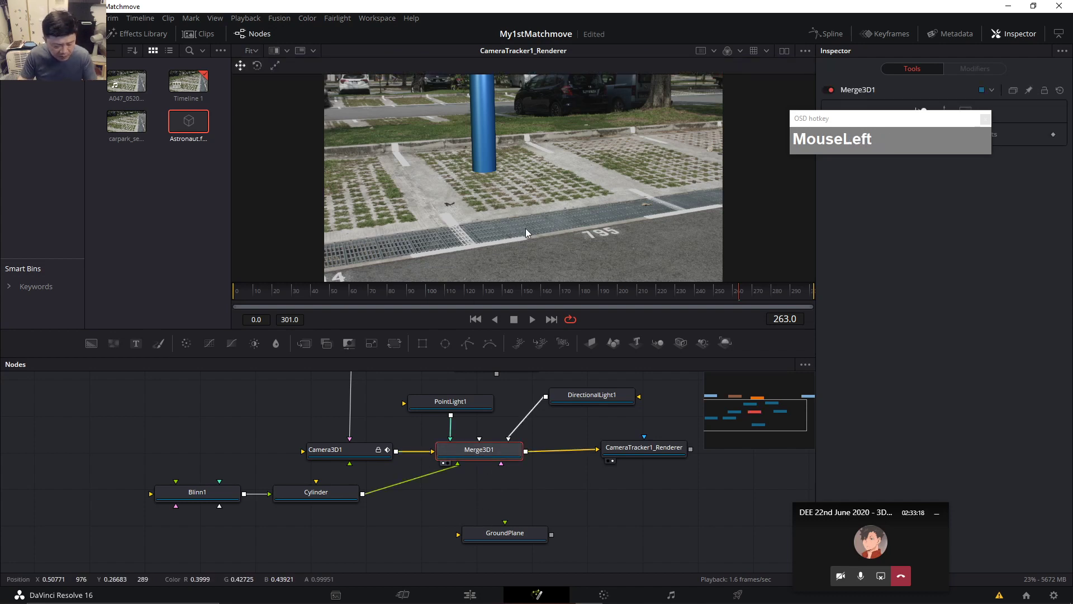
key(2)
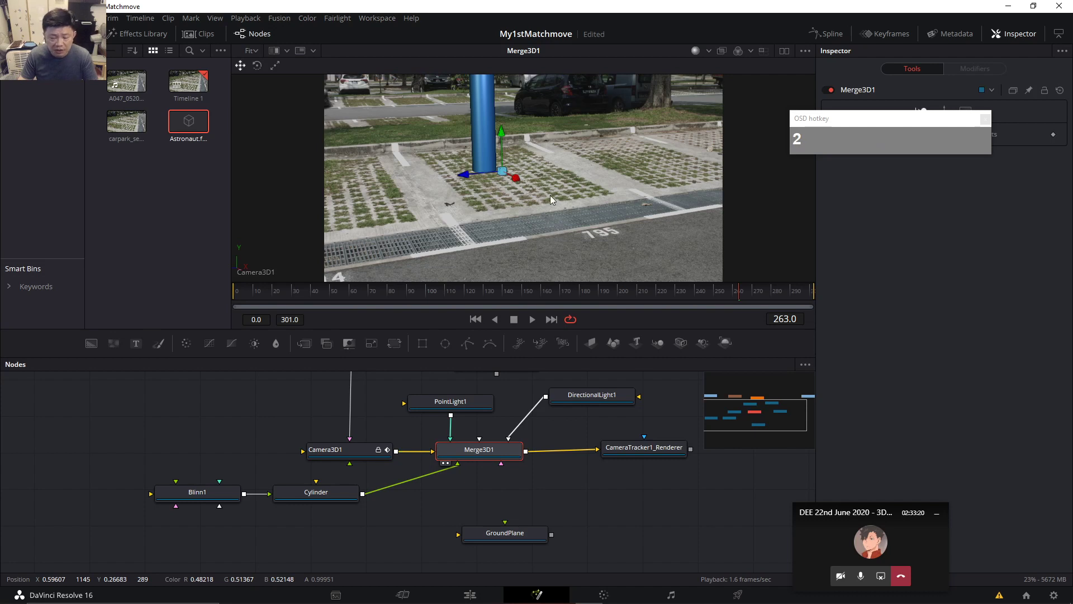
In CameraTracker1's Export tab, include the point cloud and run Update Previous Export.
drag(576, 482, 498, 519)
click(411, 398)
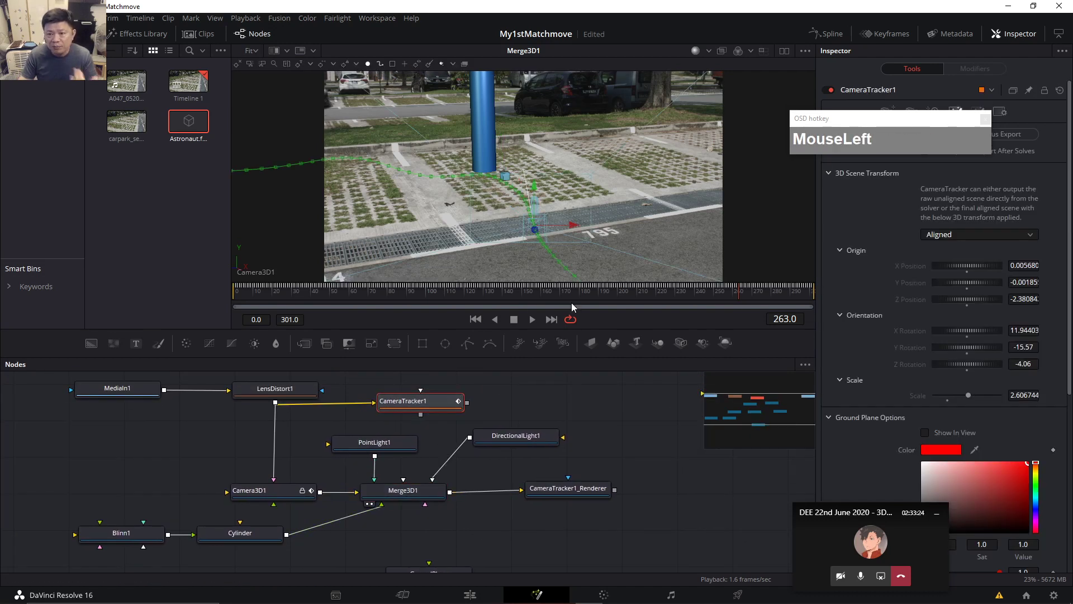
drag(883, 122, 703, 163)
scroll(897, 350, down, 5)
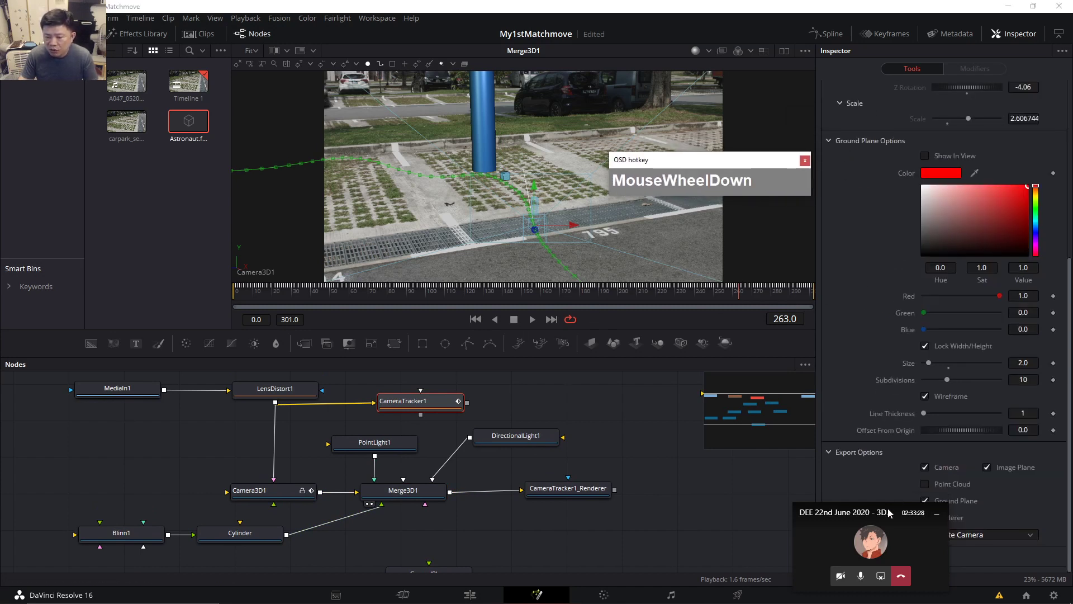
drag(849, 512, 716, 508)
click(931, 487)
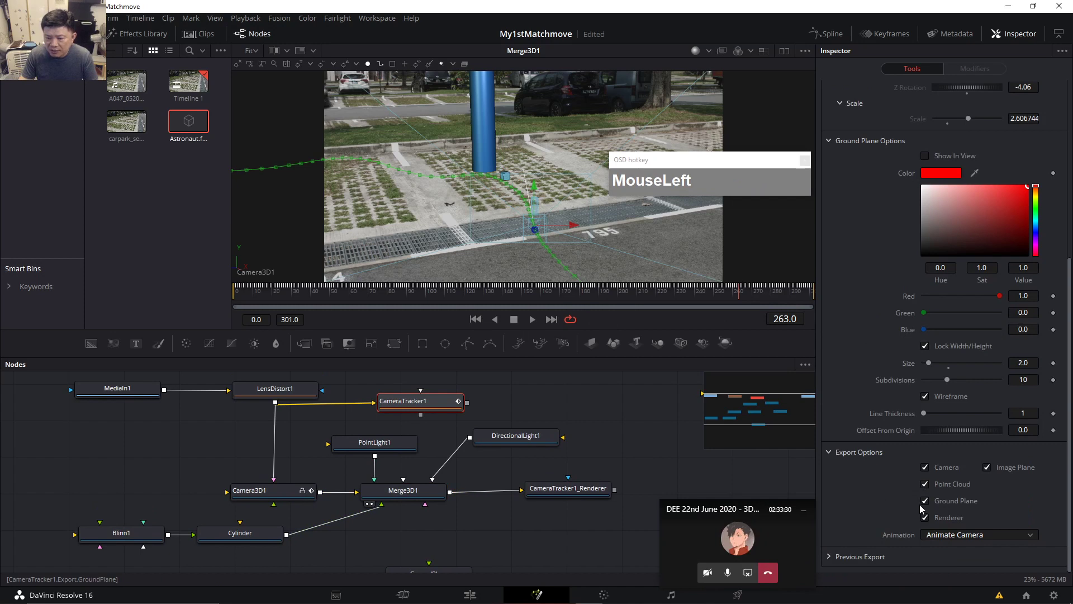
scroll(920, 505, up, 5)
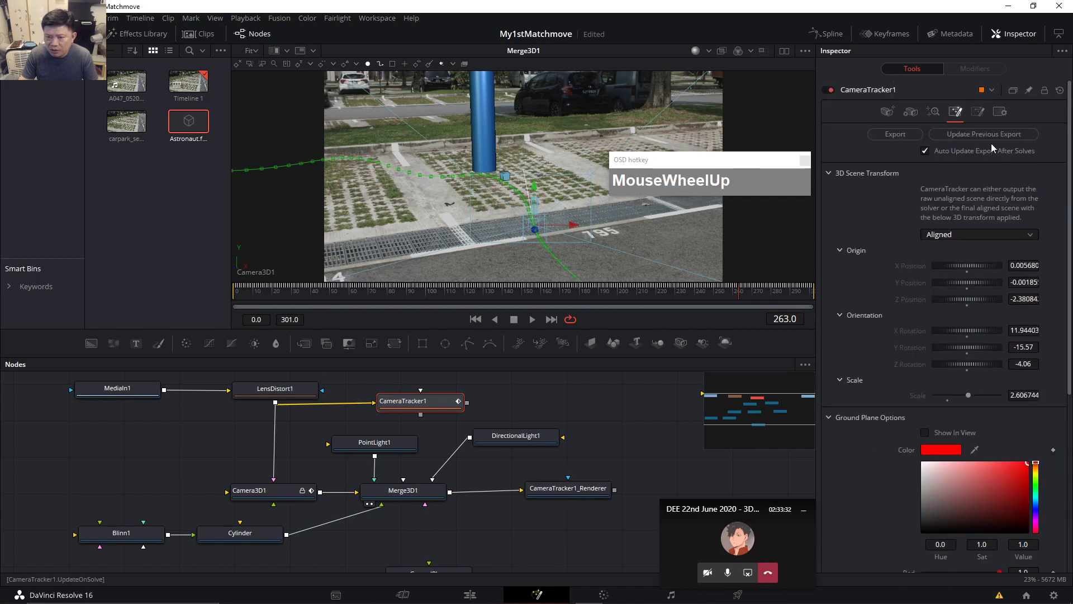
click(991, 136)
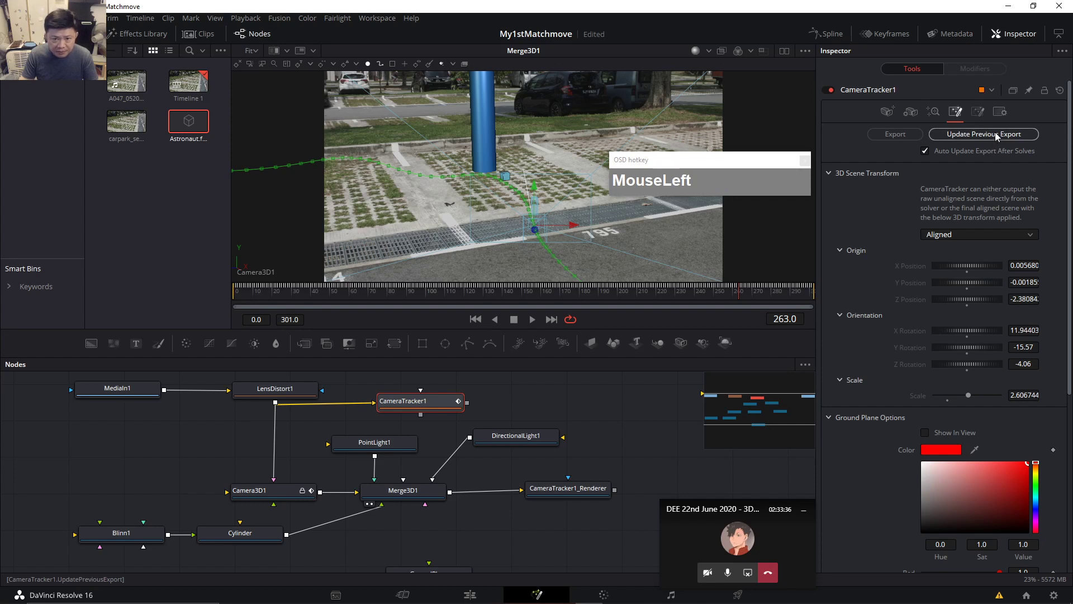
Drag the Camera3D1 node up-left in the Node Editor.
scroll(1032, 260, down, 3)
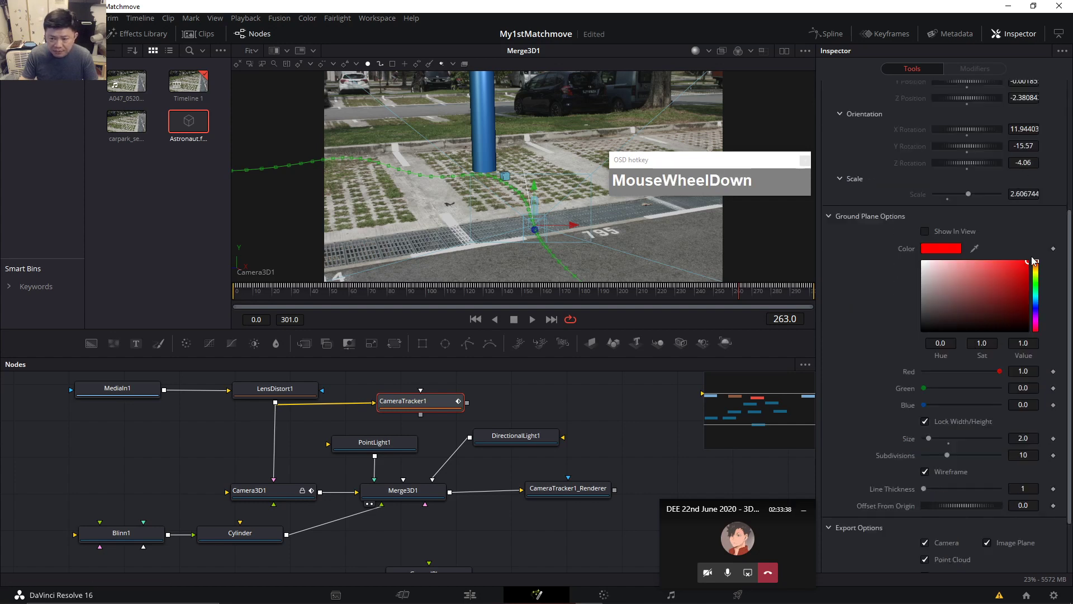
scroll(1032, 260, down, 1)
drag(287, 494, 230, 484)
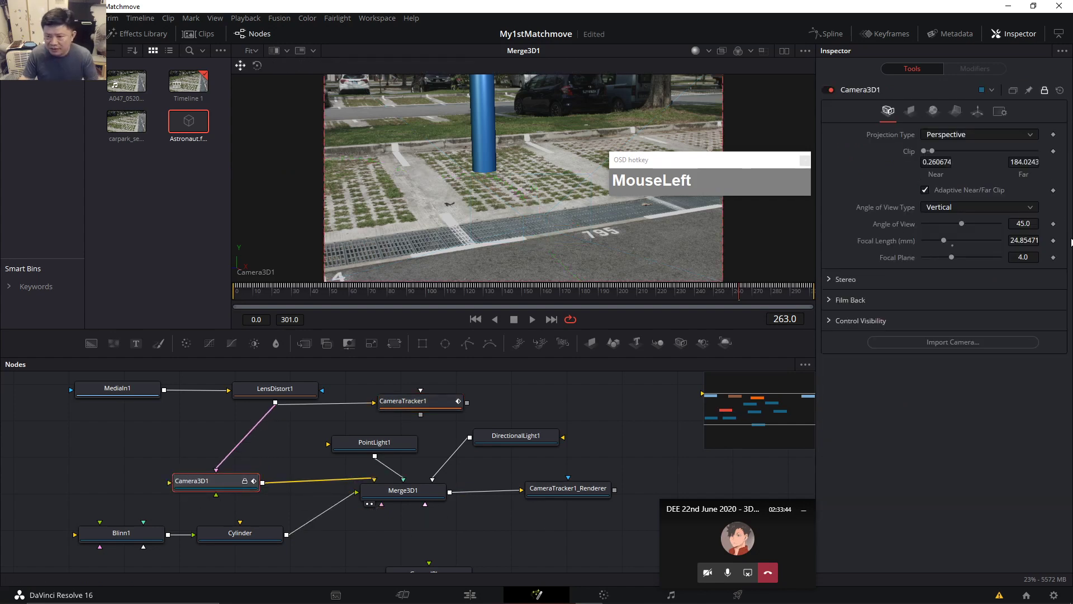
Raise Camera3D1 and Cylinder and shift Blinn1 left in the Node Editor.
scroll(1000, 194, up, 1)
drag(737, 159, 760, 79)
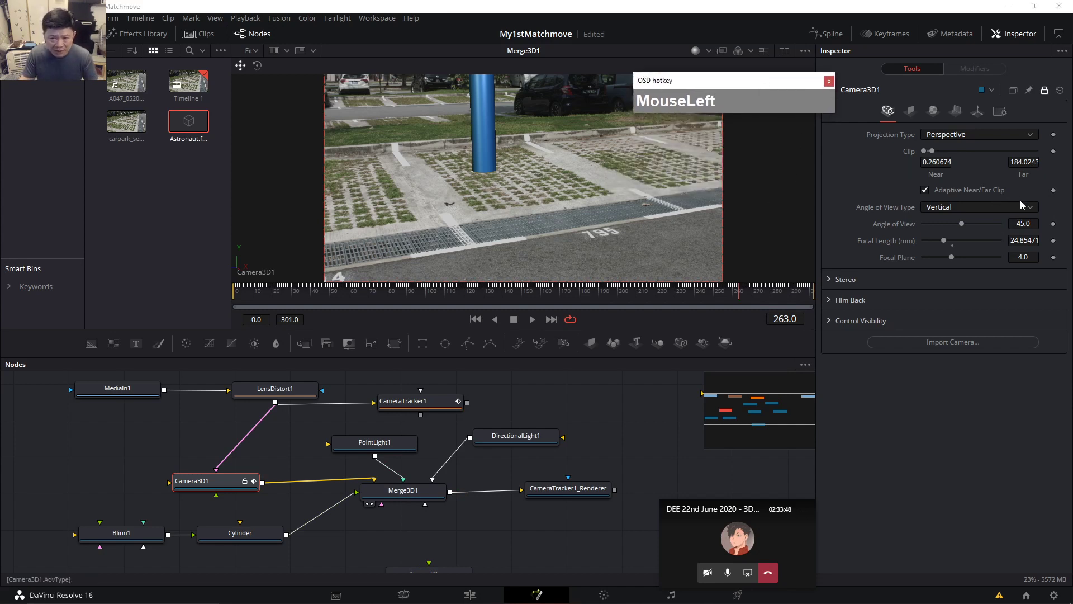
drag(191, 478, 191, 457)
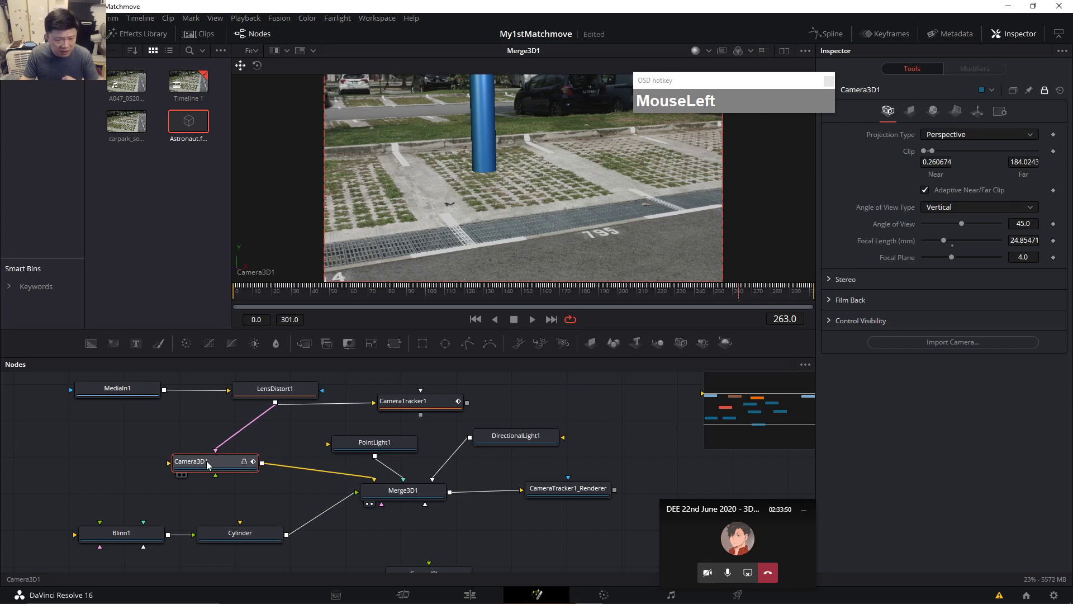
drag(233, 531, 262, 506)
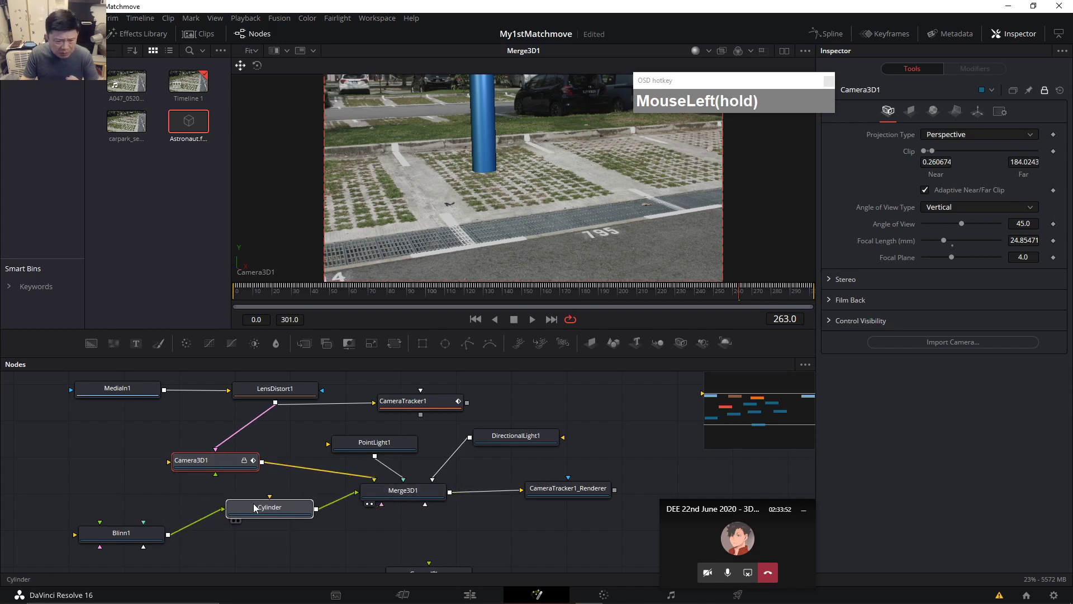
drag(117, 532, 97, 519)
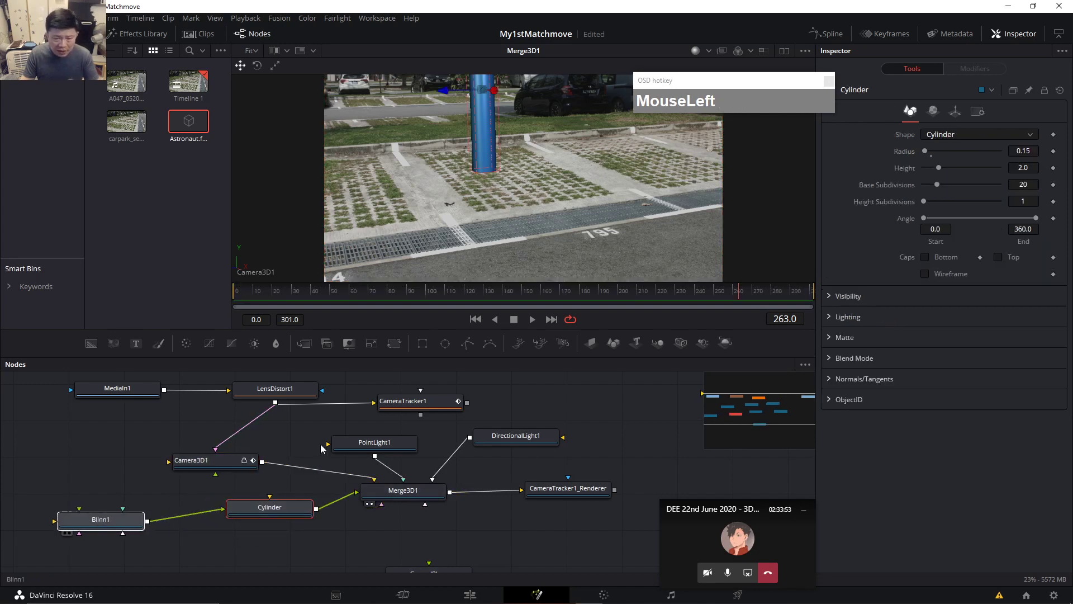
click(635, 444)
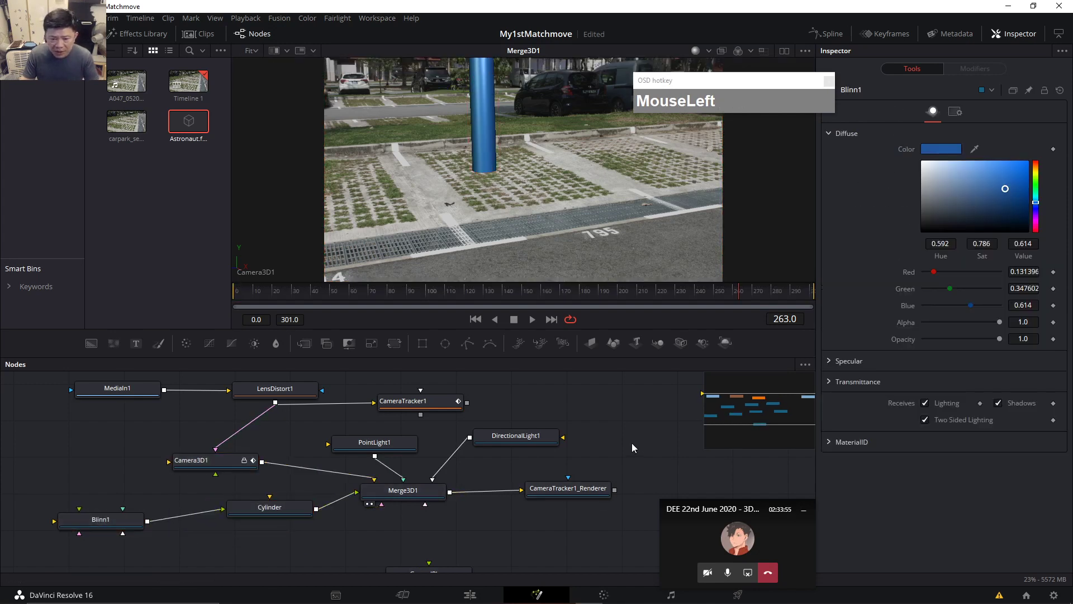
Add an ImagePlane3D node below the others and connect its output to Merge3D1.
click(591, 344)
drag(633, 447, 227, 556)
drag(362, 543, 331, 501)
drag(242, 512, 382, 457)
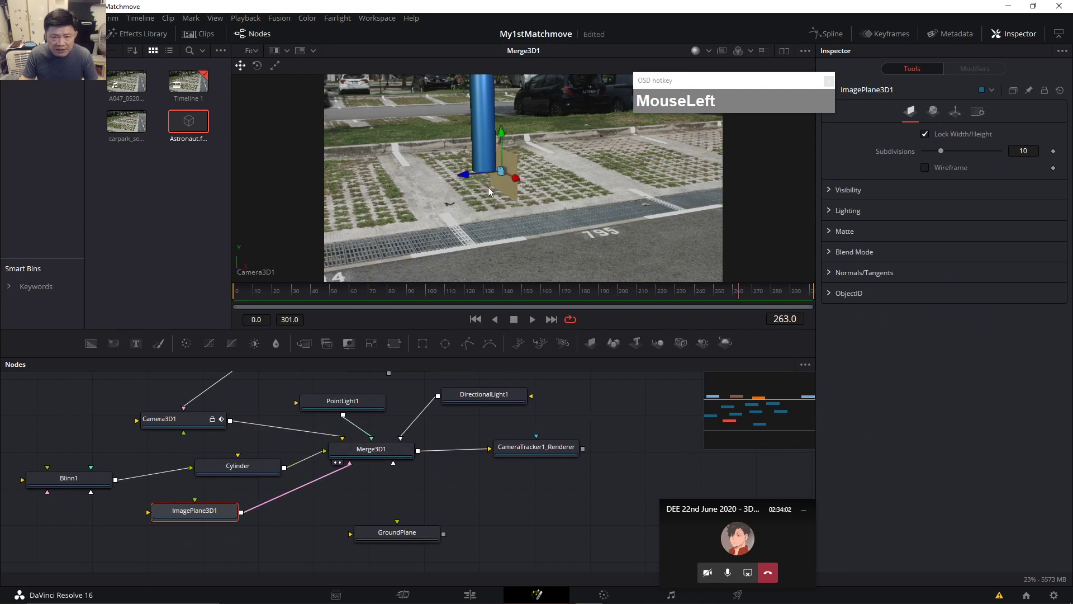
Rotate the image plane 75.9 in Y and position it at X 2.34, Y 0.5, Z 0.27.
click(954, 112)
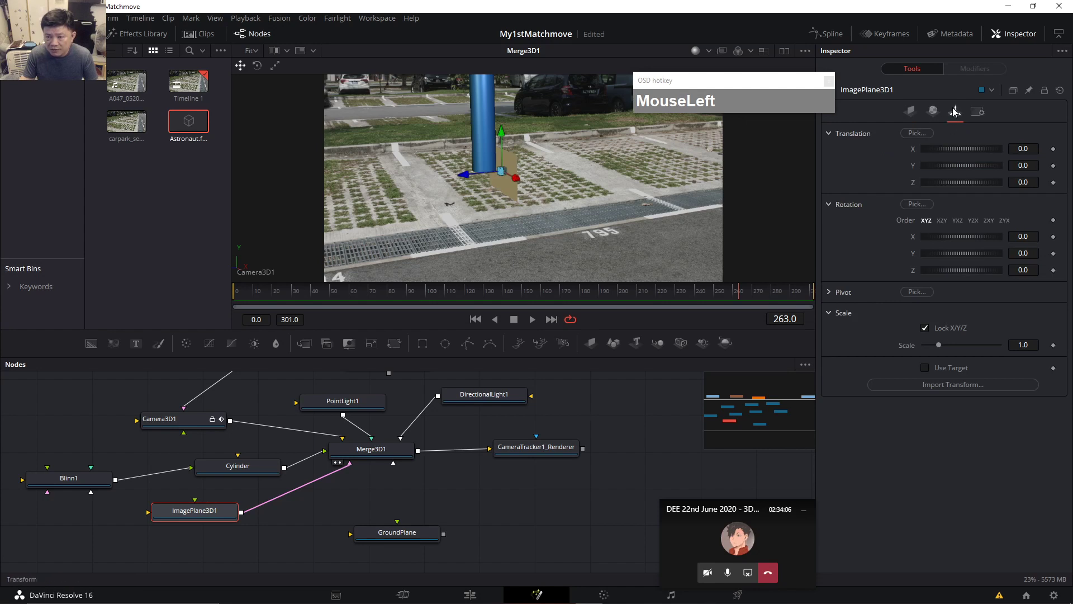
drag(965, 251, 982, 251)
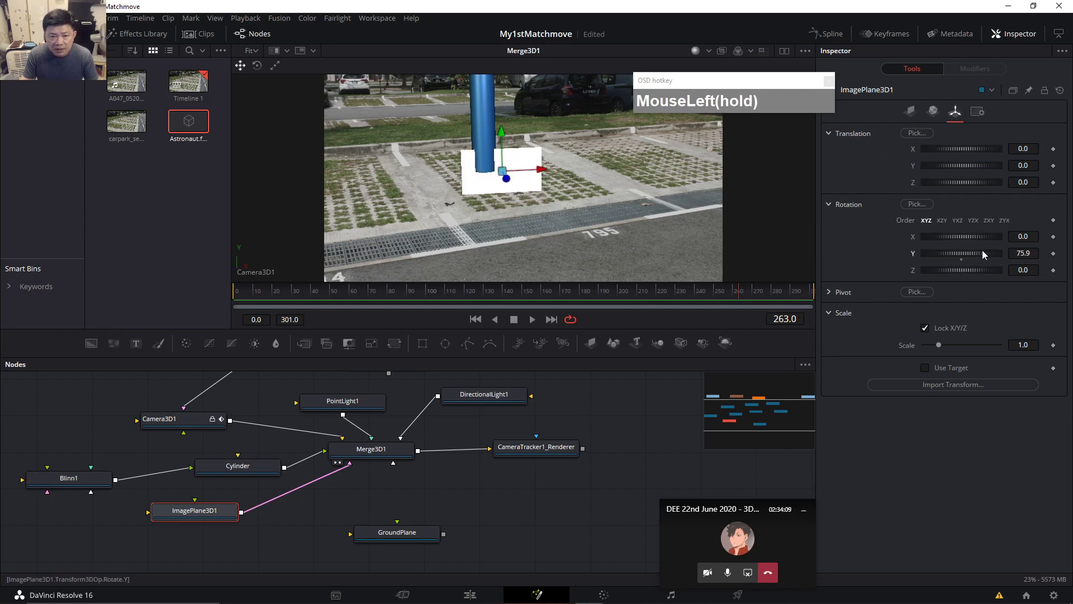
text(1)
key(Tab)
click(1031, 163)
drag(1031, 165, 1013, 165)
text(.5)
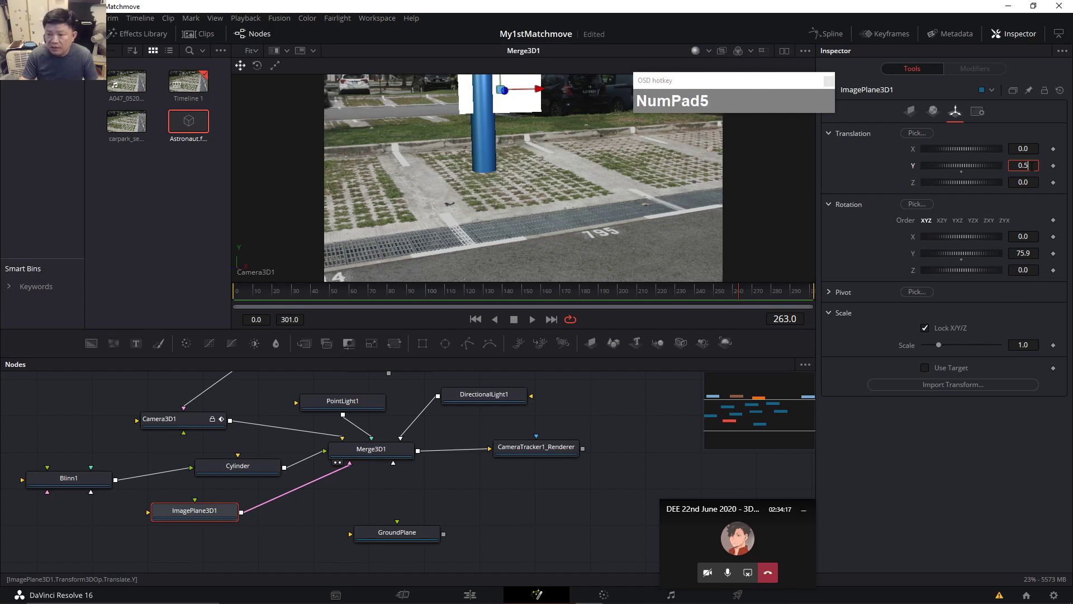
key(Tab)
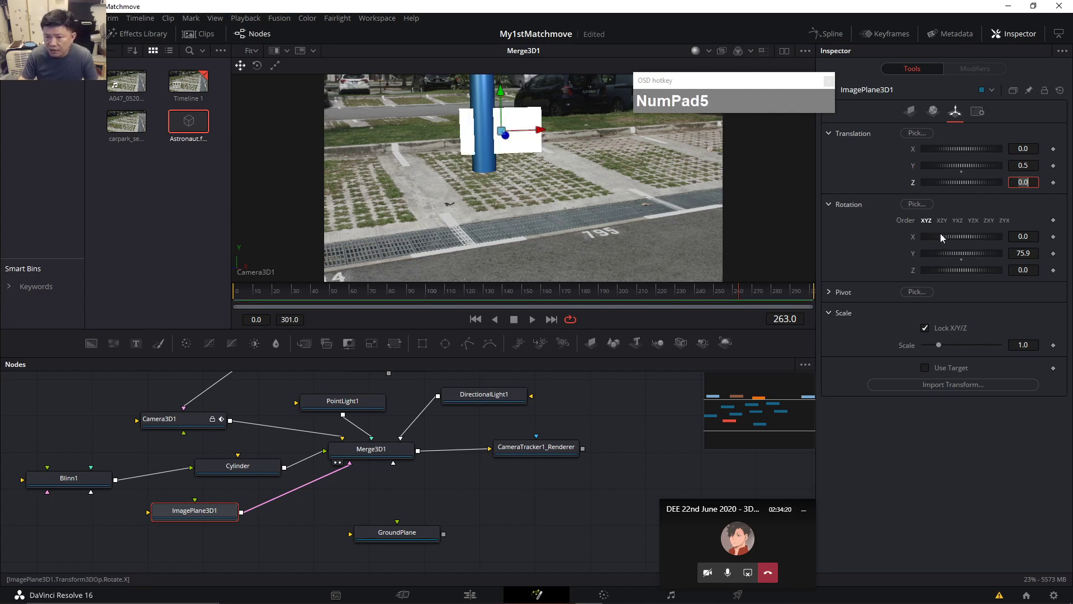
drag(954, 182, 1006, 143)
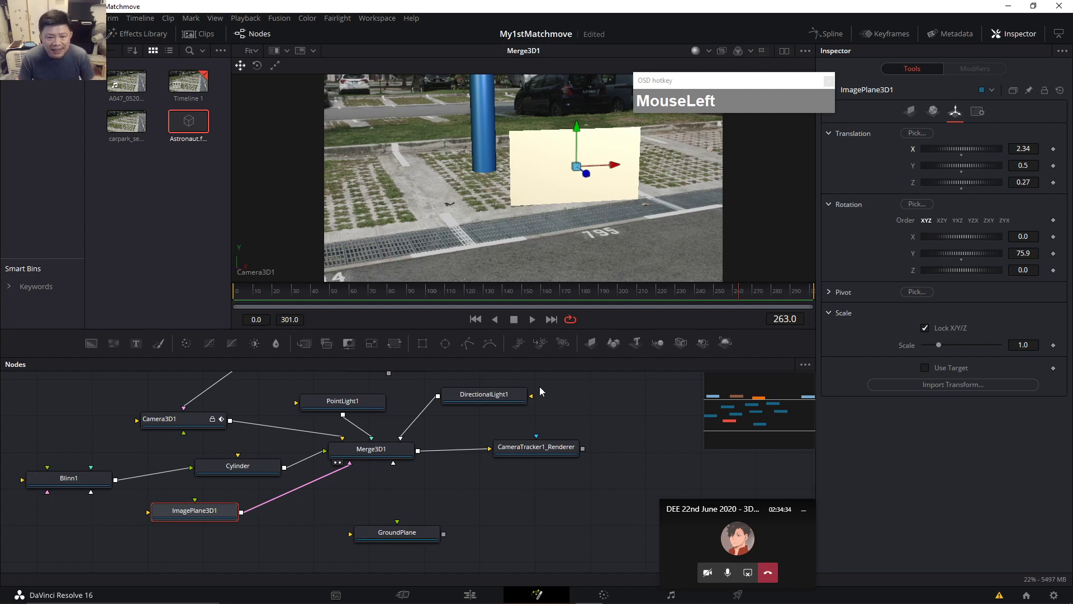
drag(215, 511, 214, 515)
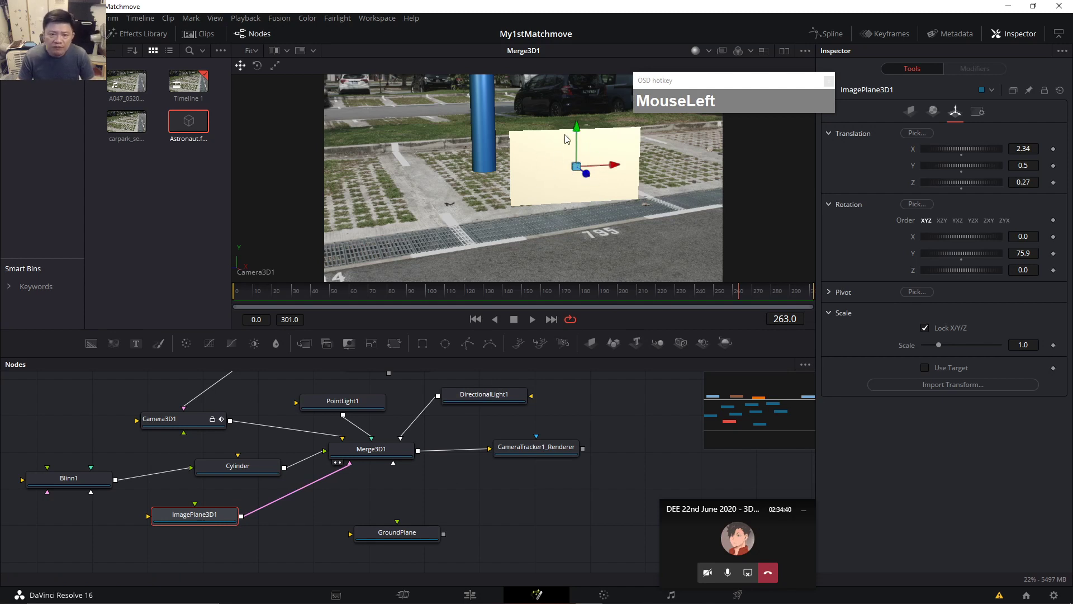
mouse_move(407, 602)
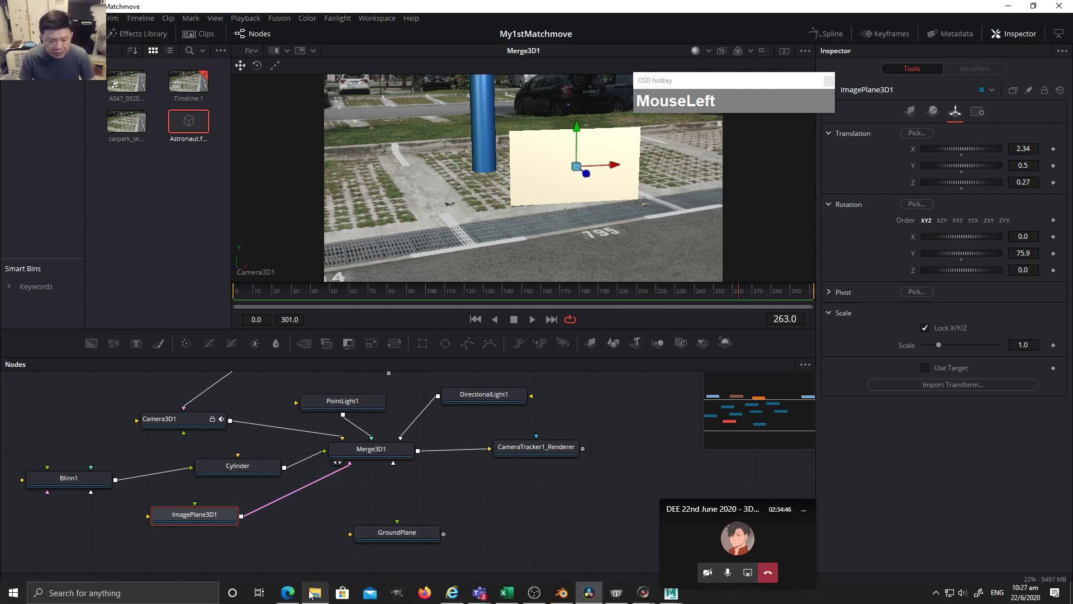
Open google.com in a new Edge tab and start searching 'Spongebob png alpha'.
click(288, 593)
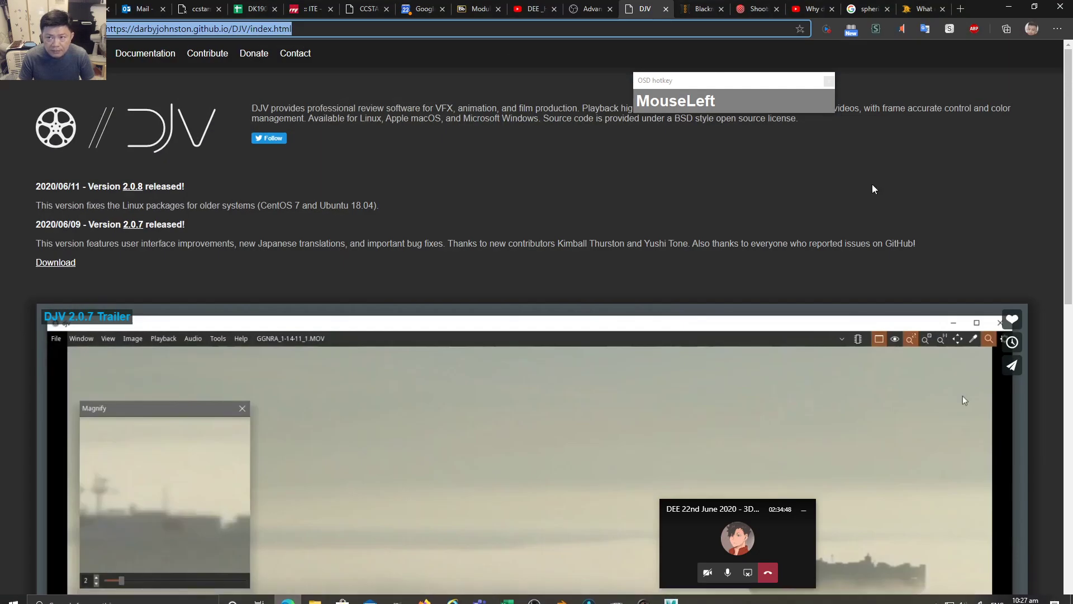
click(961, 8)
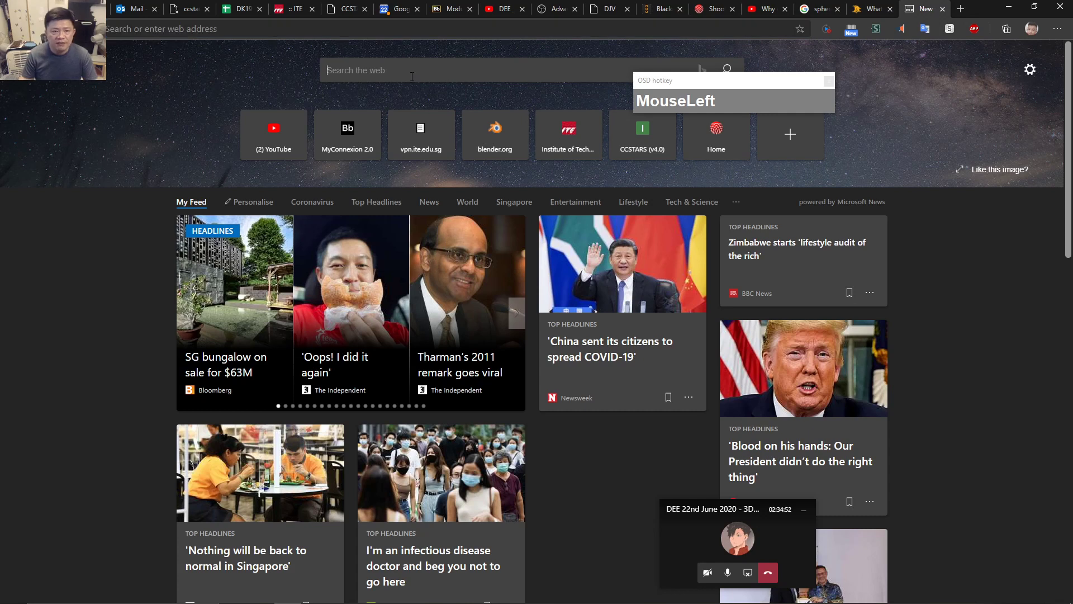
text(www..)
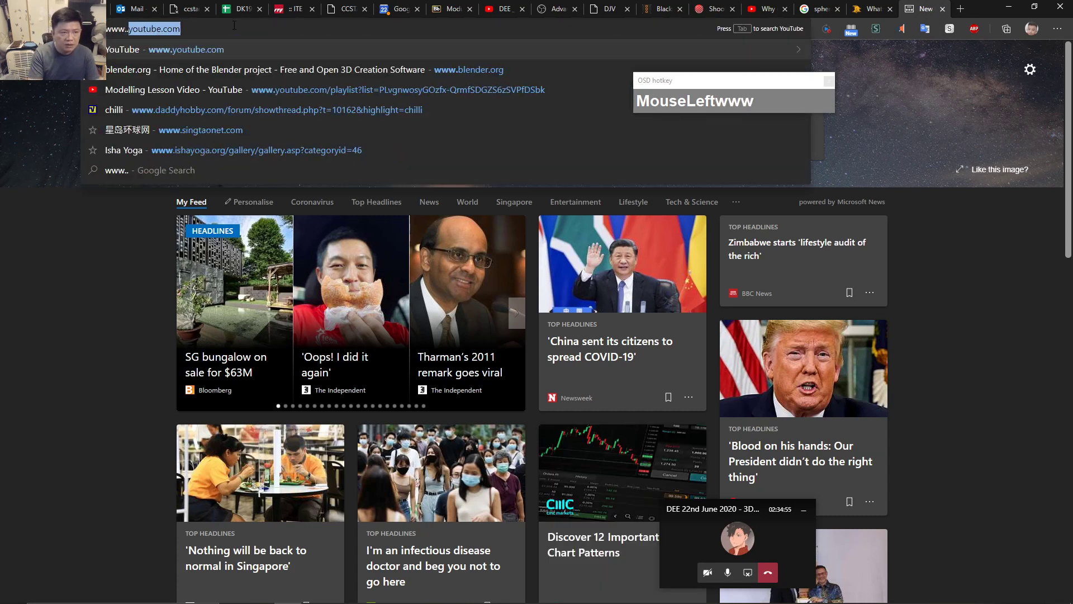
key(BackSpace)
text(google.com)
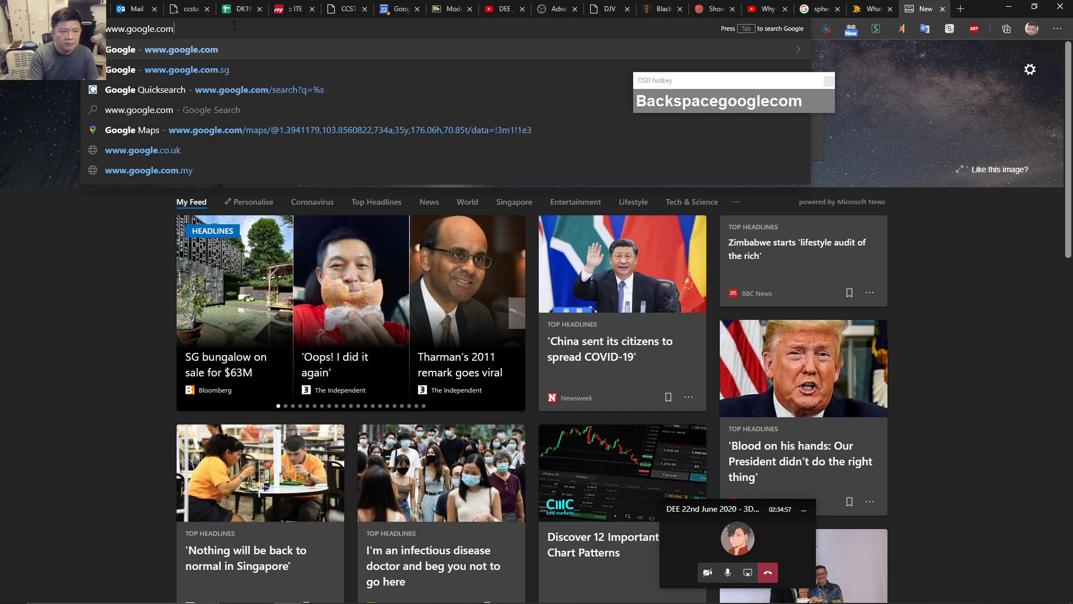
key(Return)
click(433, 226)
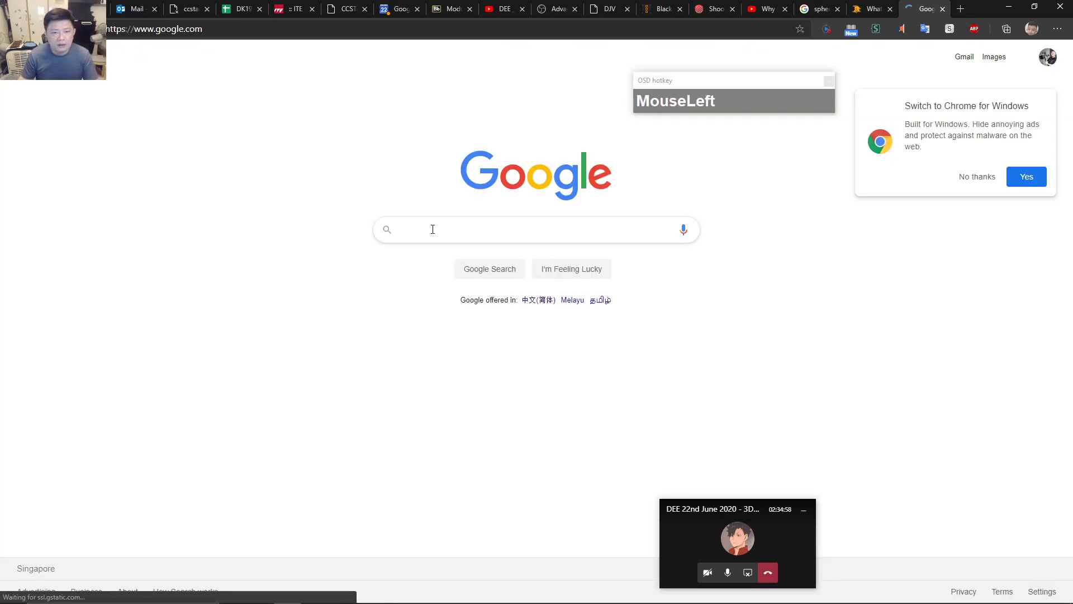
text(Sp)
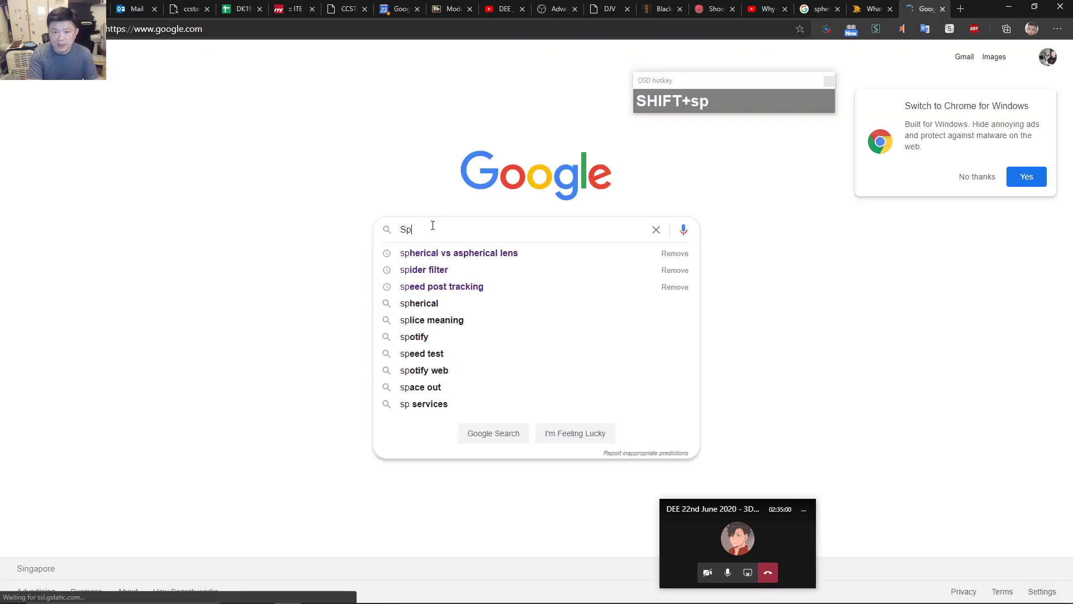
text(ongebob)
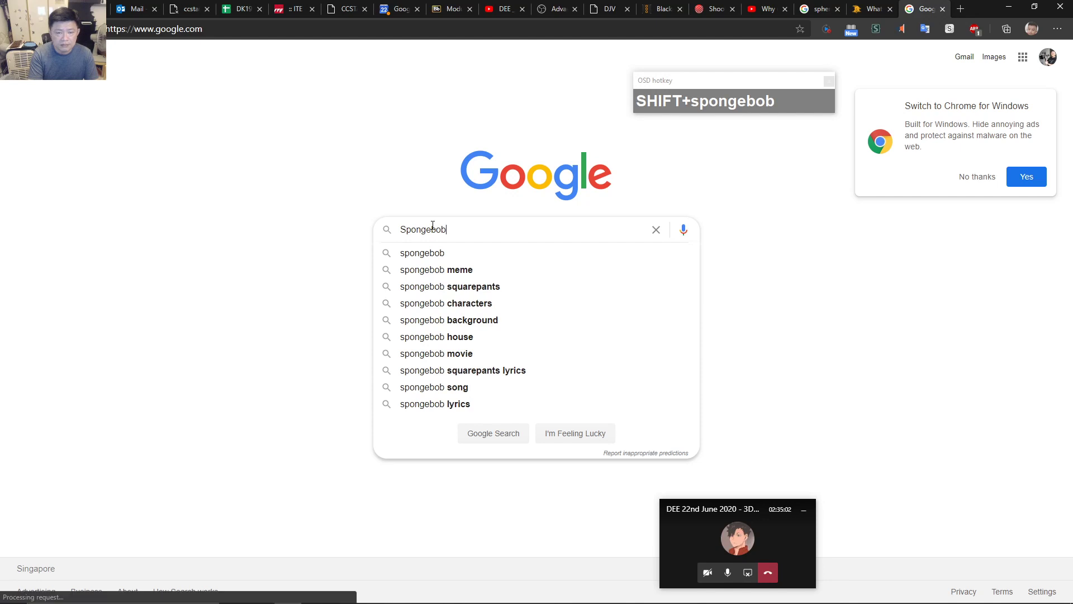
text( png alpha)
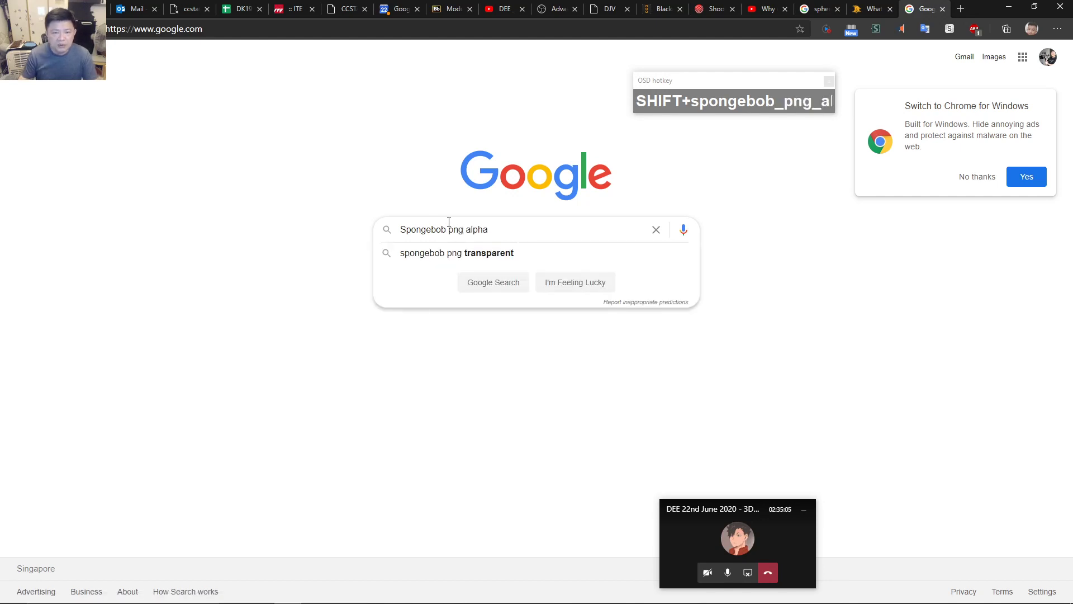
Show Google image results for 'spongebob png transparent' and preview several candidate images.
click(492, 252)
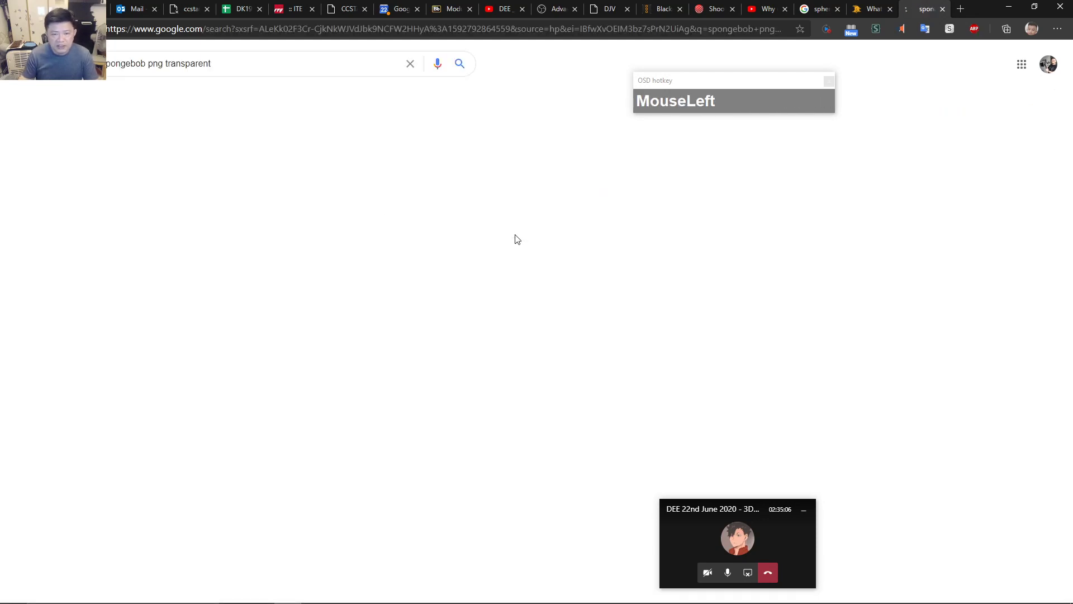
click(157, 97)
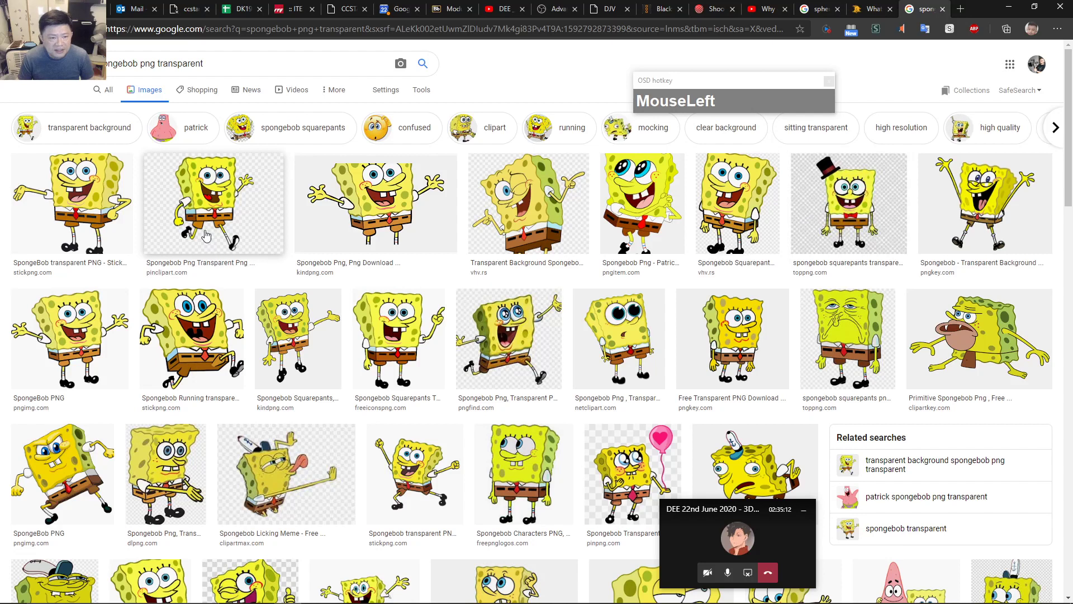
click(887, 215)
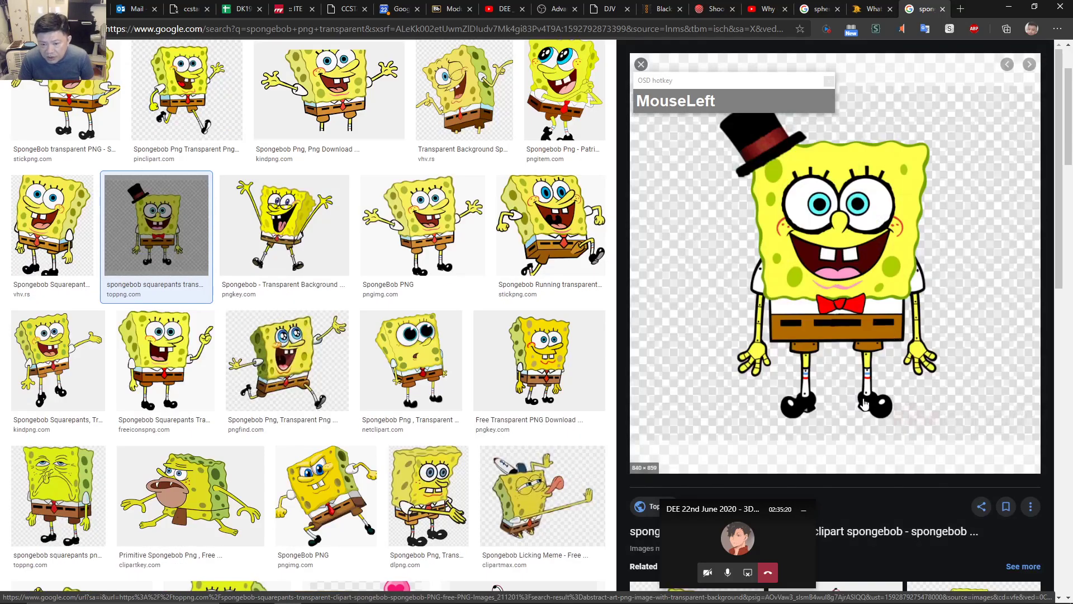
scroll(863, 403, down, 2)
scroll(866, 397, up, 2)
scroll(872, 388, down, 4)
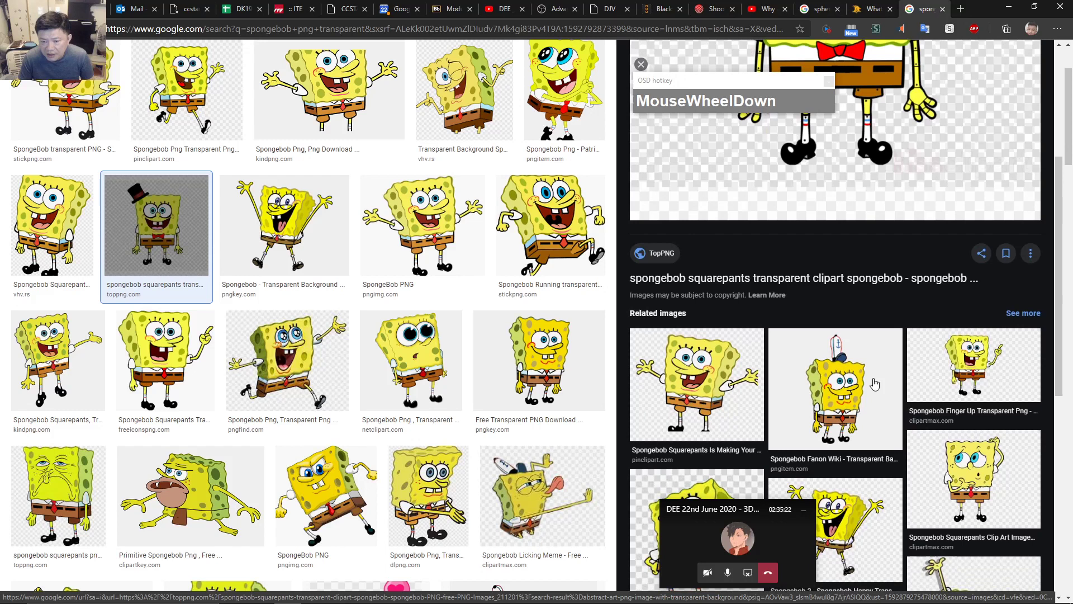
scroll(875, 384, down, 1)
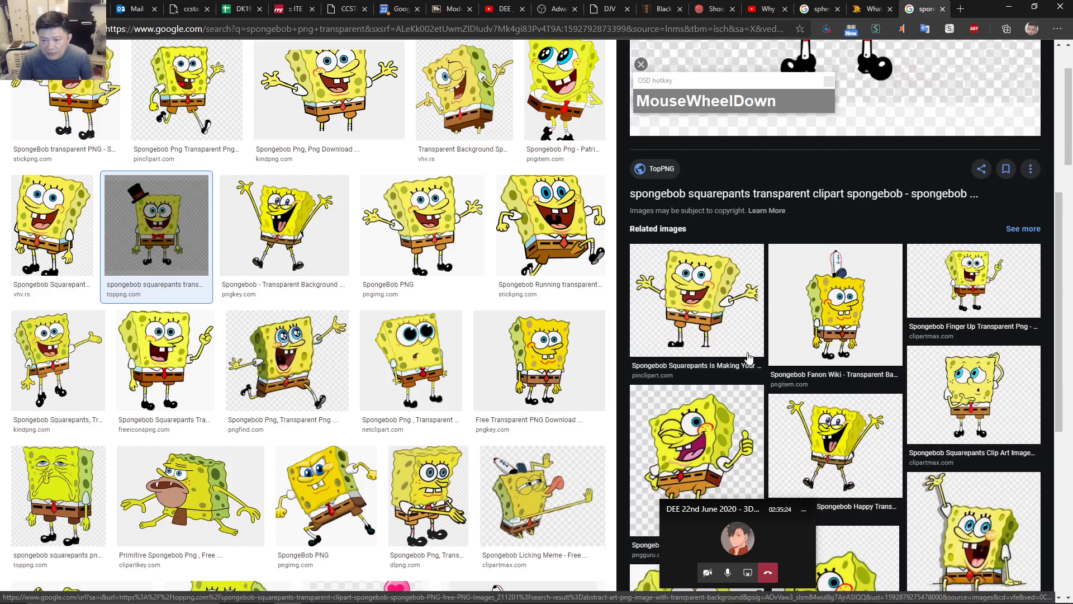
click(868, 345)
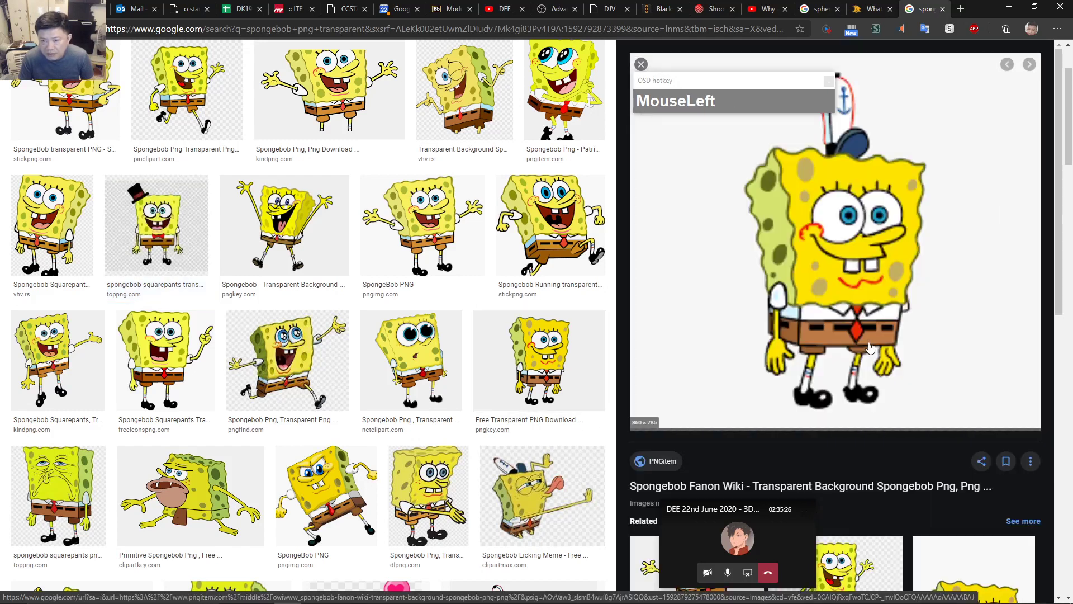
click(156, 224)
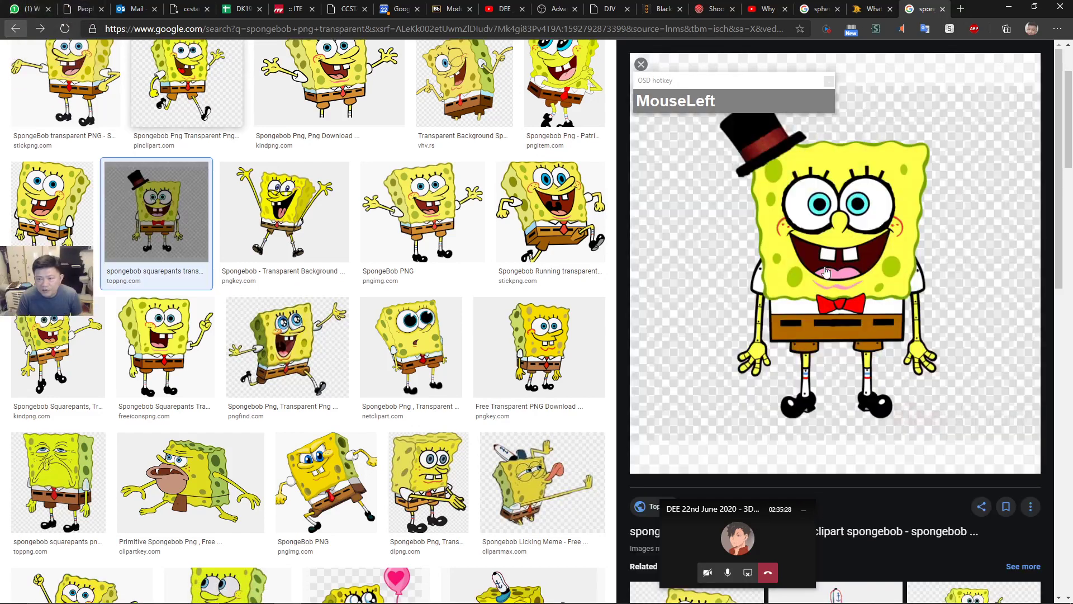
scroll(894, 353, down, 5)
scroll(951, 430, up, 2)
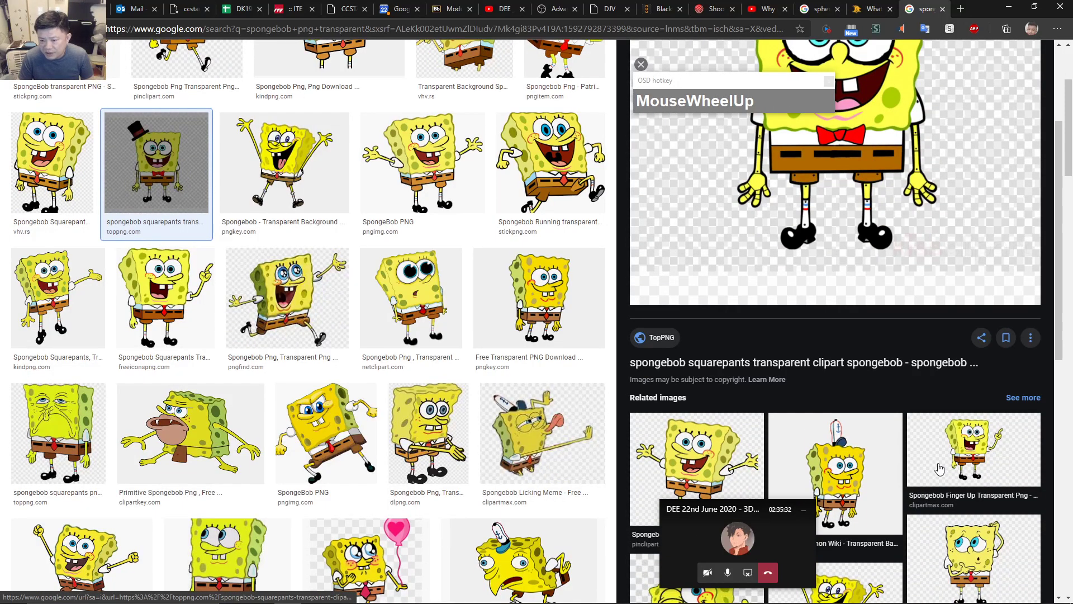
Open the Spongebob Finger Up image at full size in a new tab.
click(939, 468)
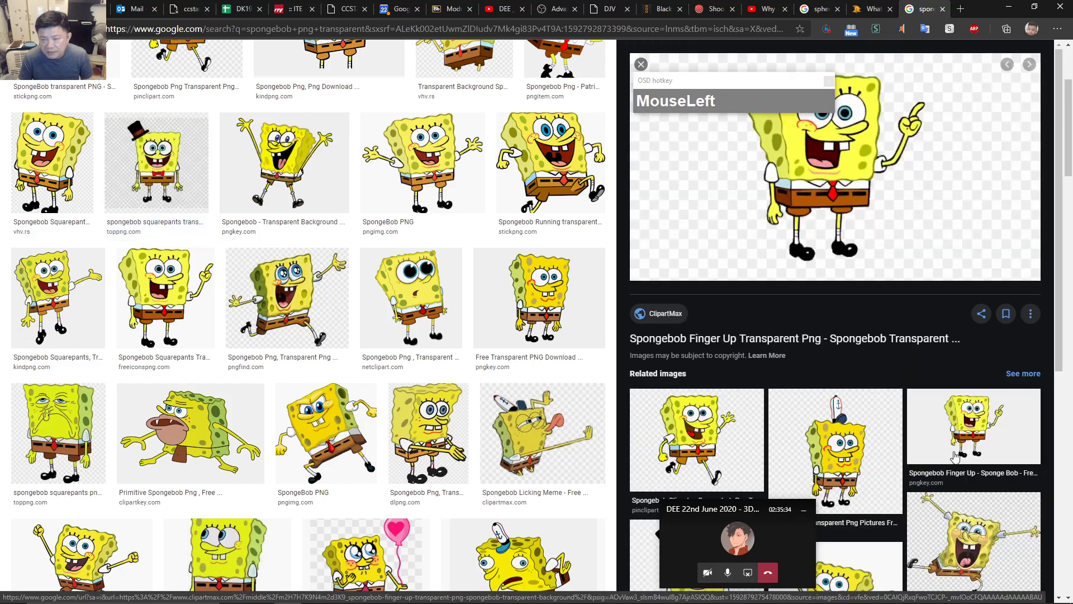
scroll(873, 329, up, 3)
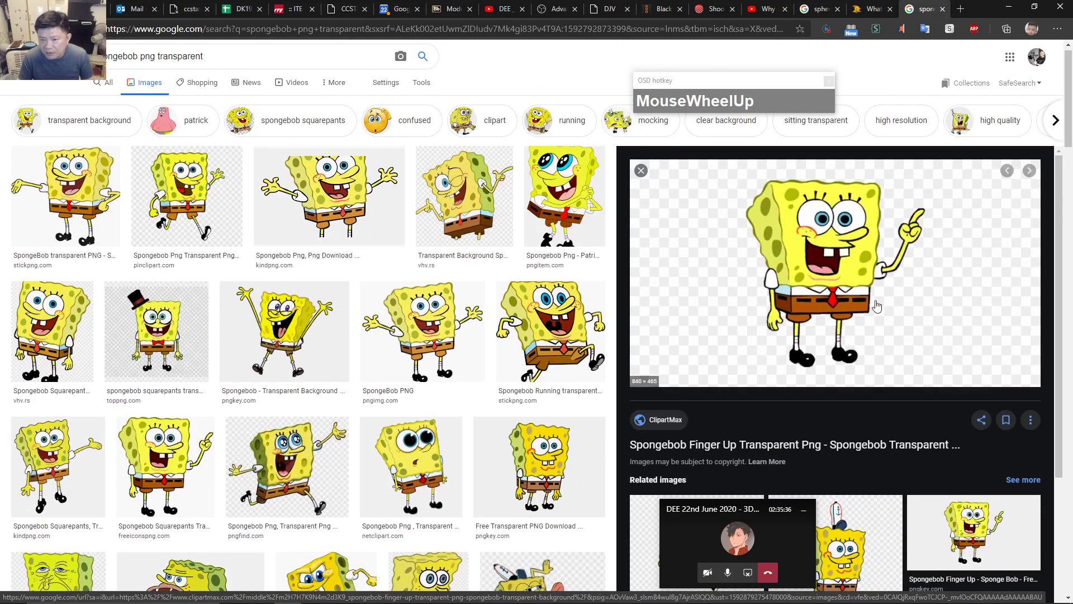
right_click(850, 258)
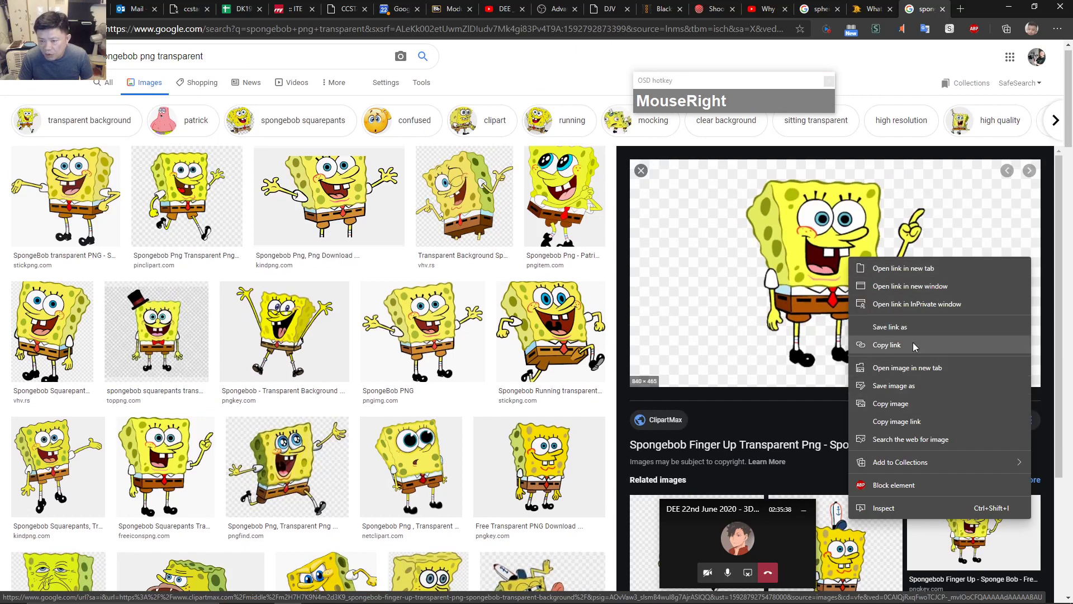
click(920, 368)
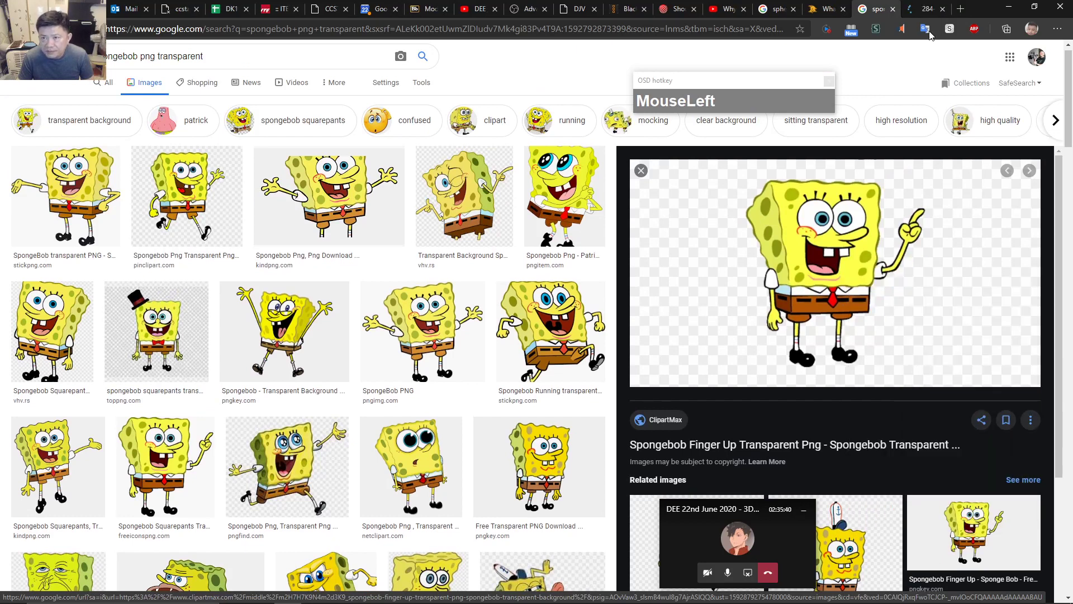
click(926, 8)
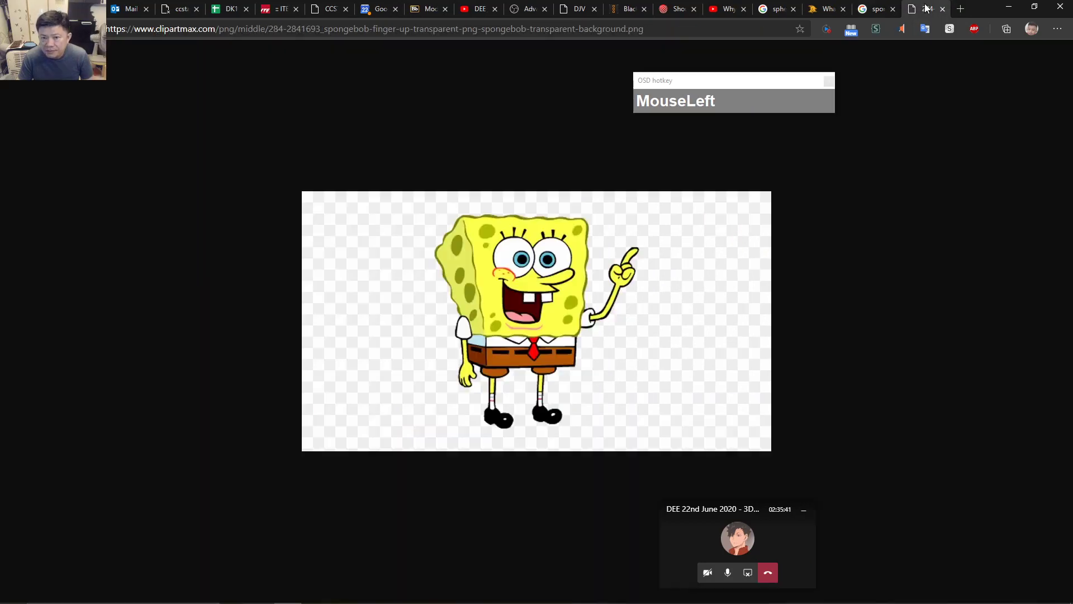
Save the full-size image, replacing the default file name with SpongeBob.
right_click(534, 292)
click(568, 316)
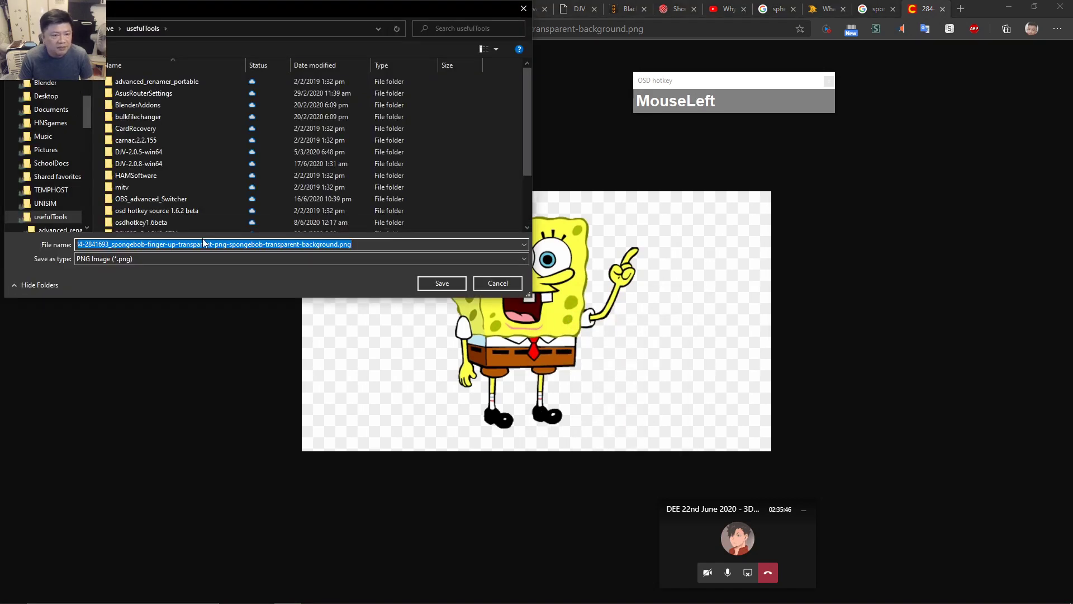
click(302, 244)
drag(337, 244, 45, 267)
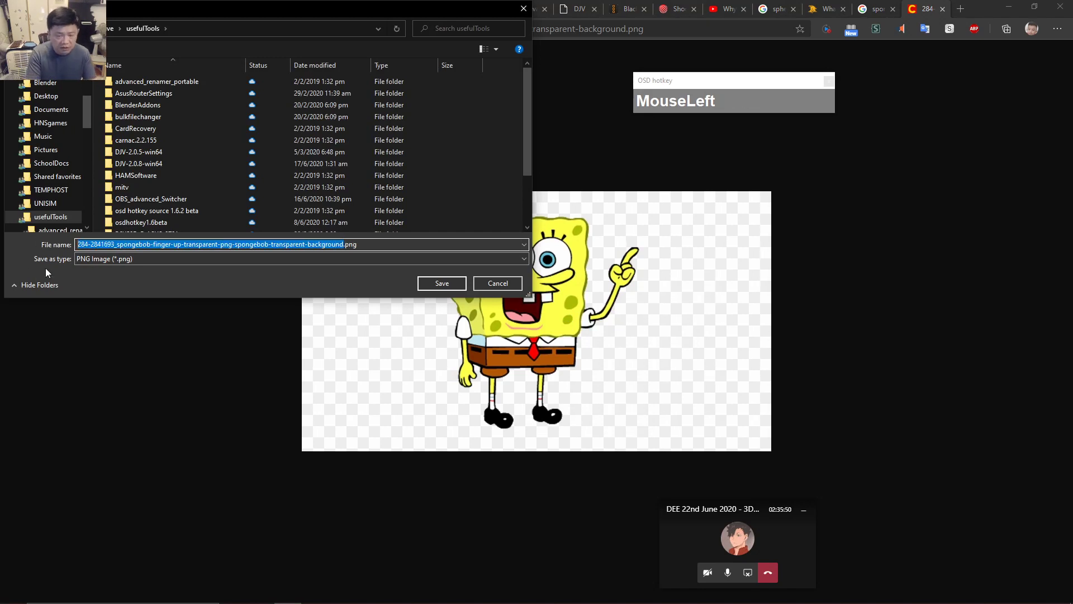
text(Spnge)
key(BackSpace)
key(BackSpace)
key(BackSpace)
text(ongeBob)
Browse to D:\Workspace\2020\DEE and save SpongeBob.png there.
drag(86, 119, 99, 210)
click(75, 163)
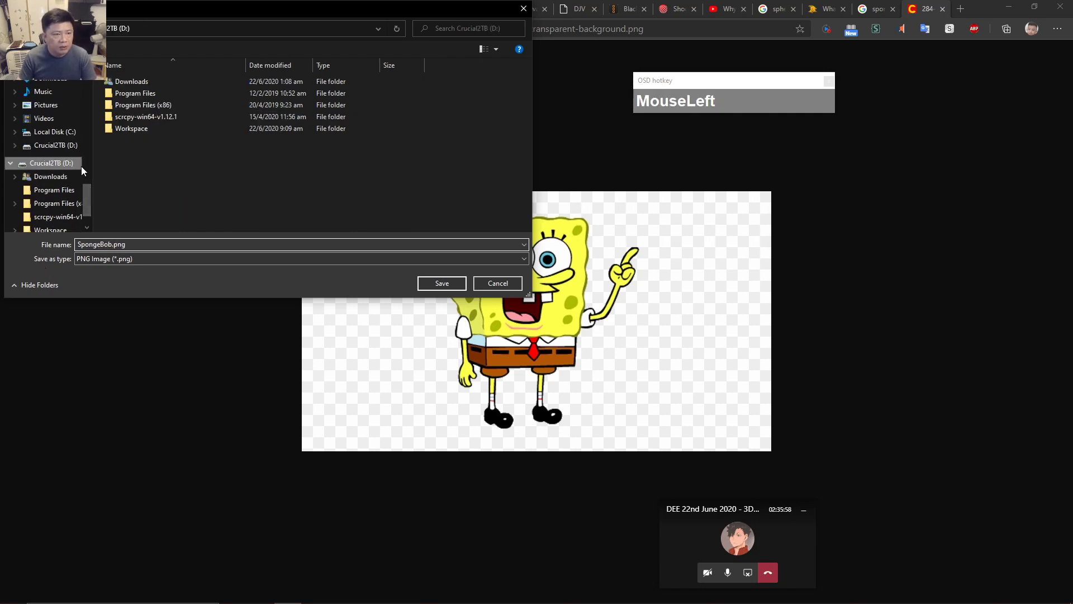
double_click(133, 131)
double_click(135, 114)
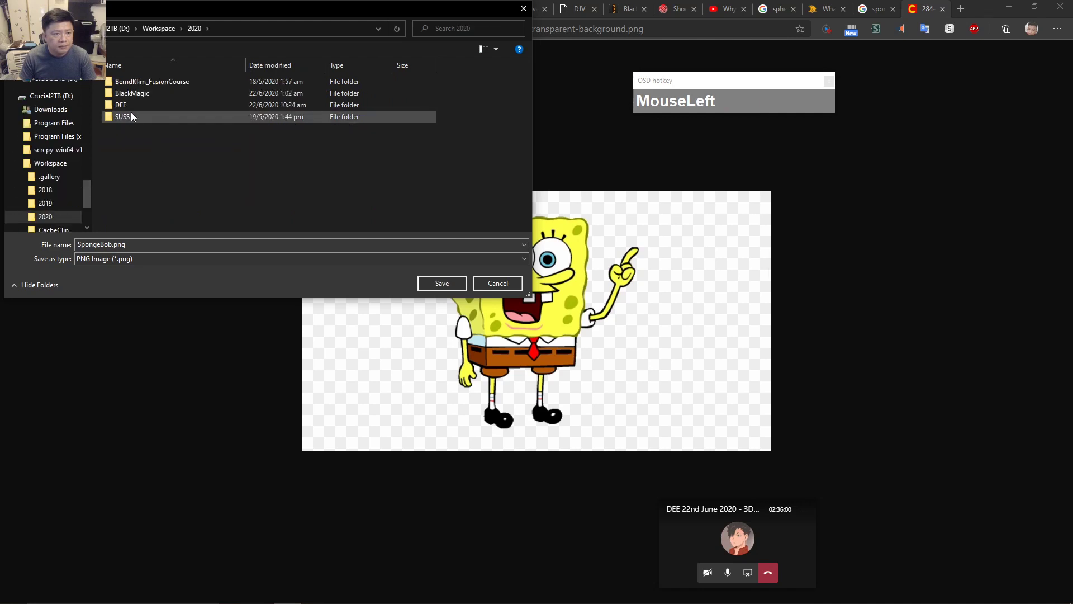
double_click(130, 107)
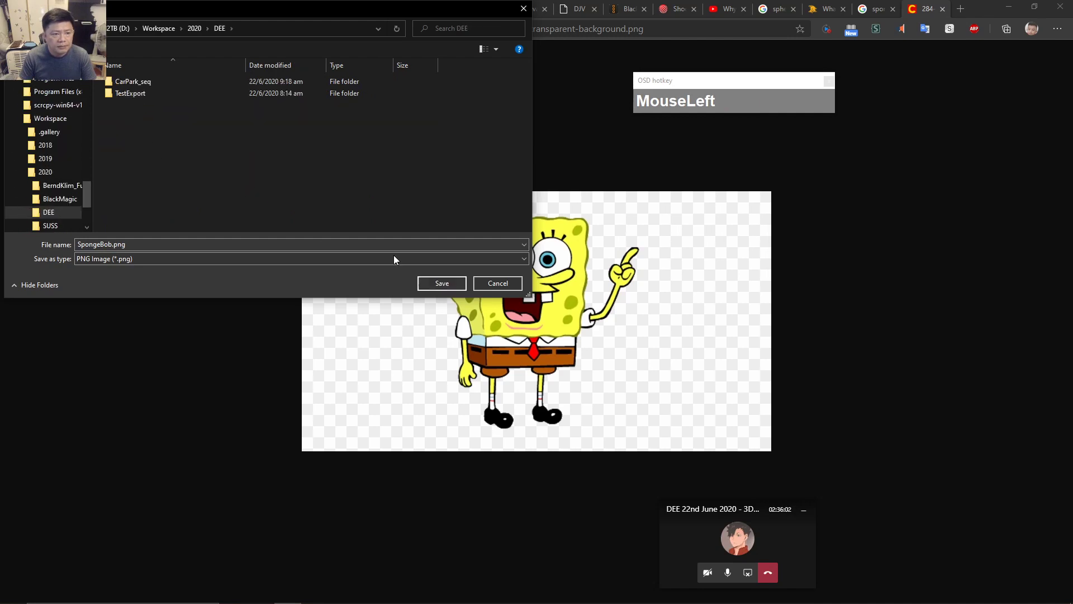
click(442, 282)
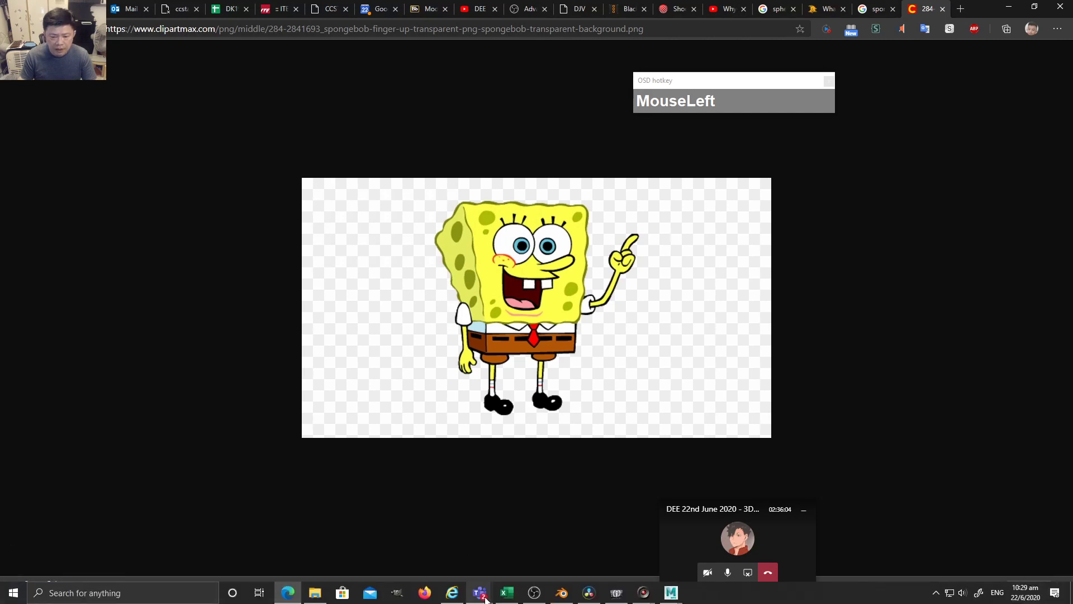
click(583, 596)
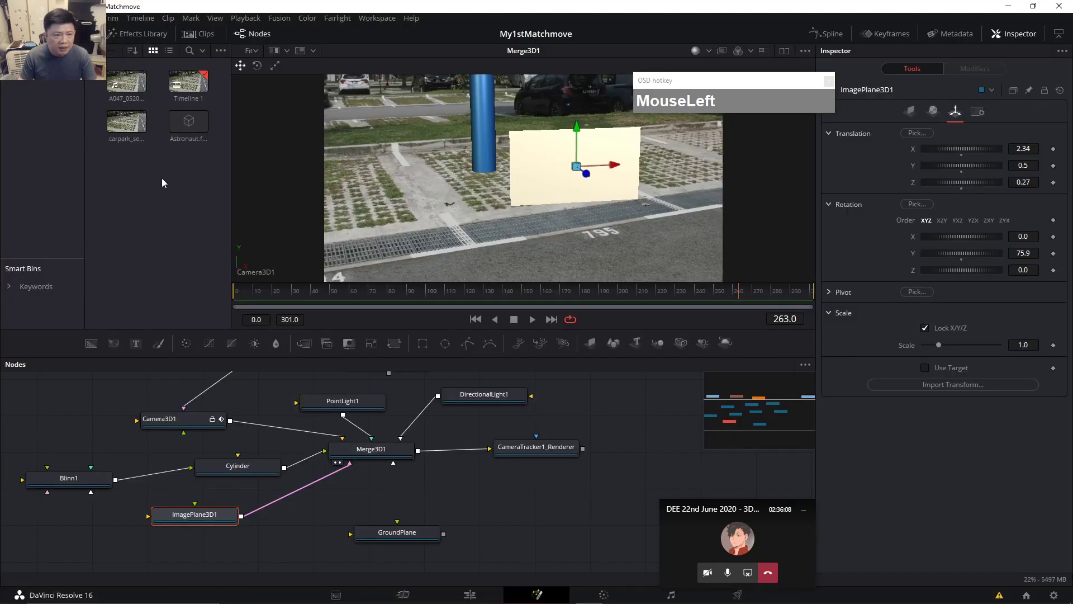
click(68, 18)
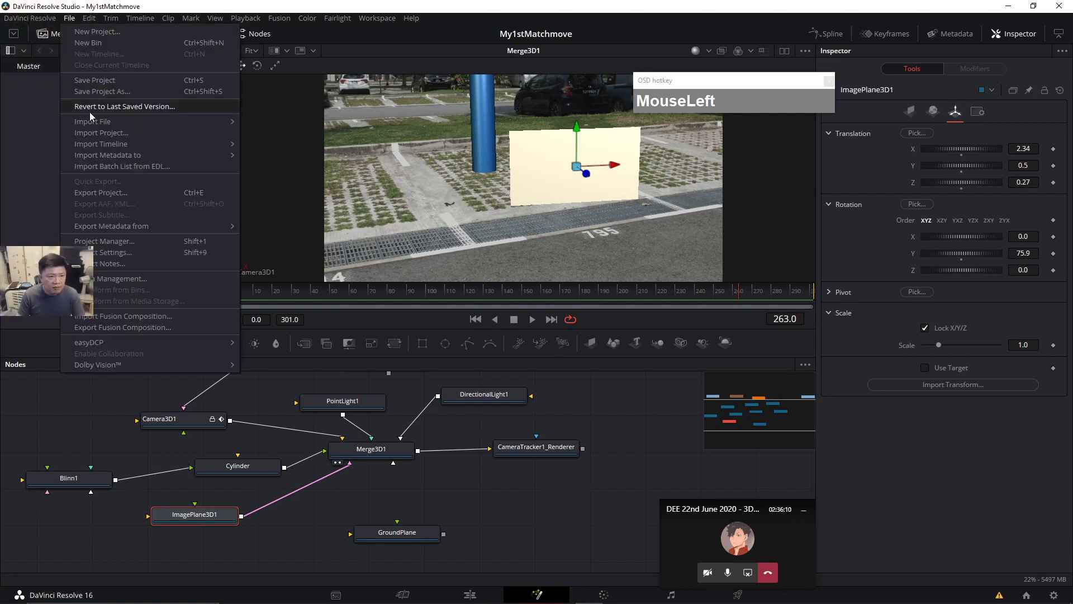
click(297, 120)
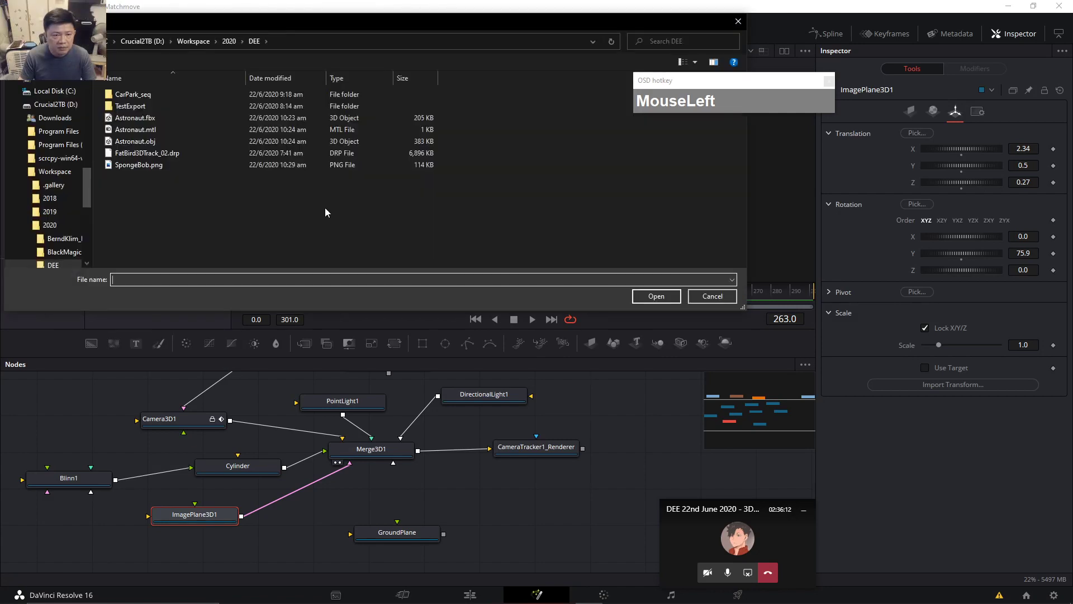
click(137, 166)
click(656, 296)
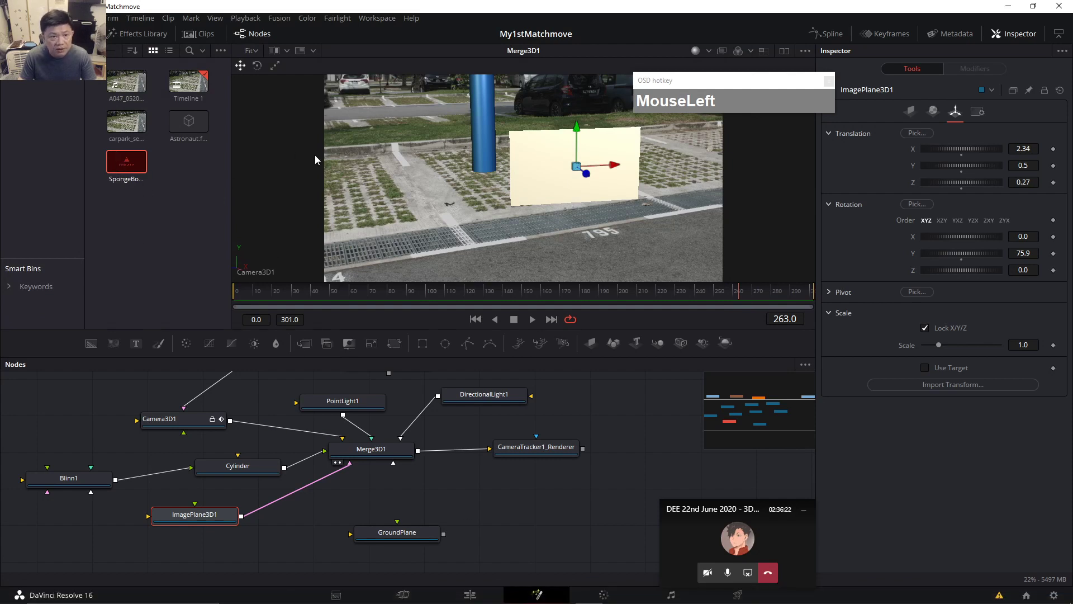
click(784, 50)
mouse_move(129, 171)
drag(124, 170, 104, 537)
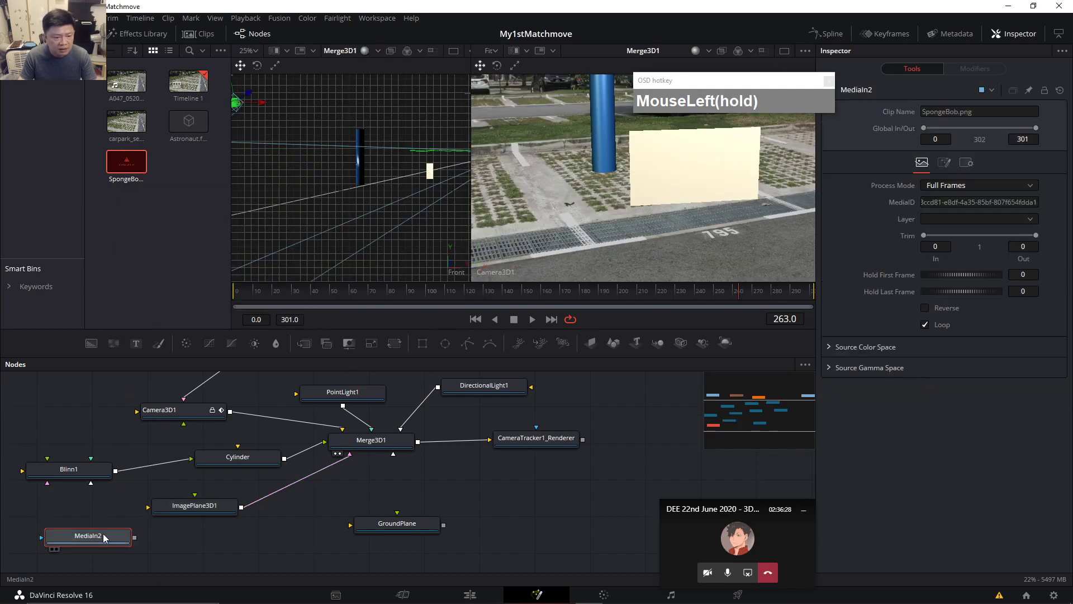
key(1)
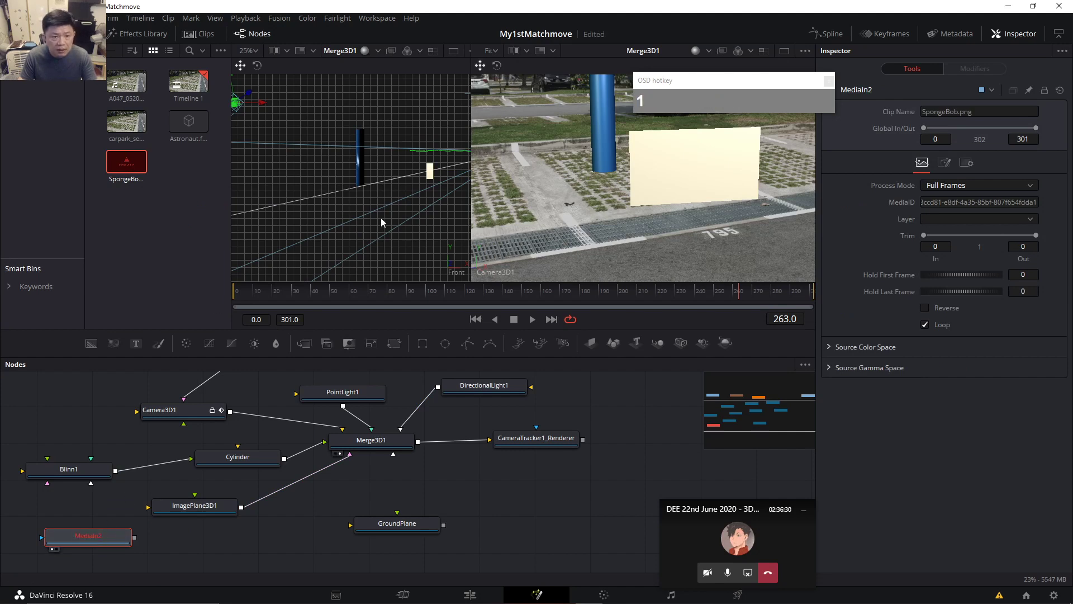
click(108, 509)
mouse_move(143, 175)
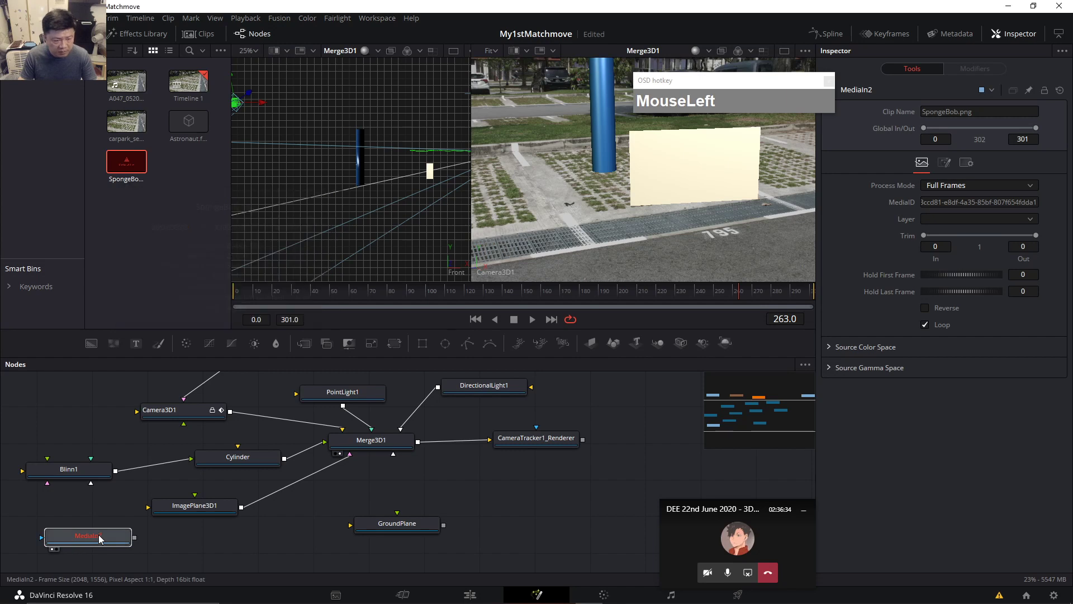
key(Delete)
key(Delete)
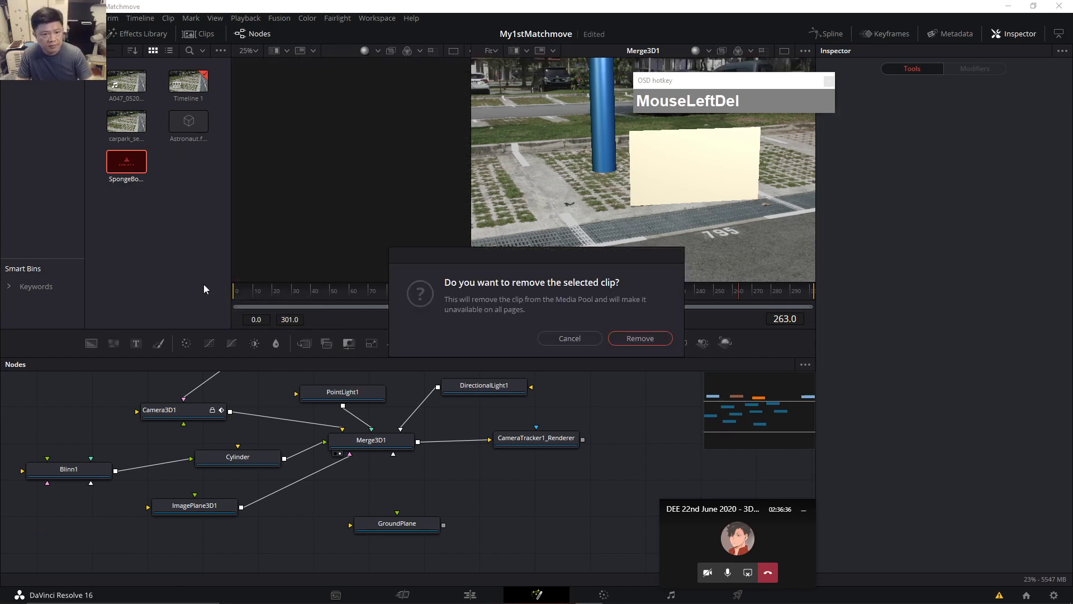
click(642, 336)
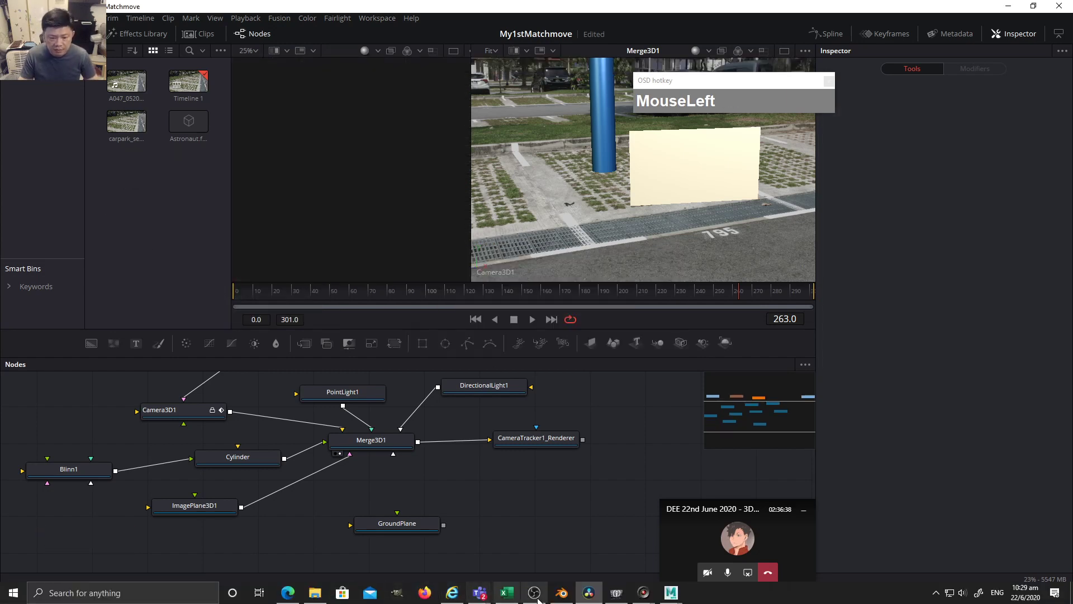
mouse_move(470, 600)
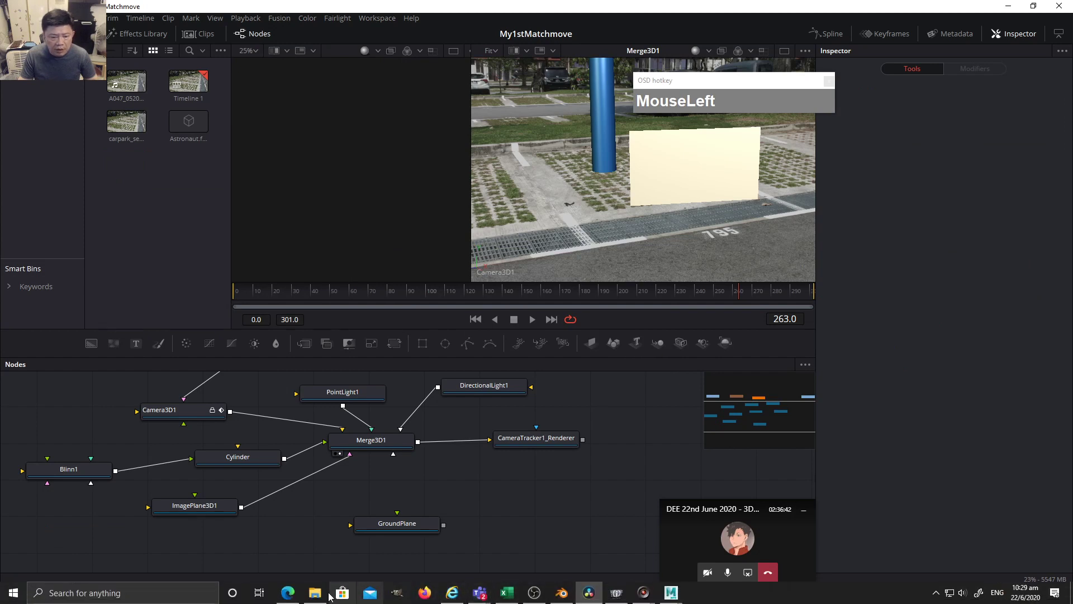
Back in Google Images, open the PinClipart SpongeBob result in a new tab.
click(287, 593)
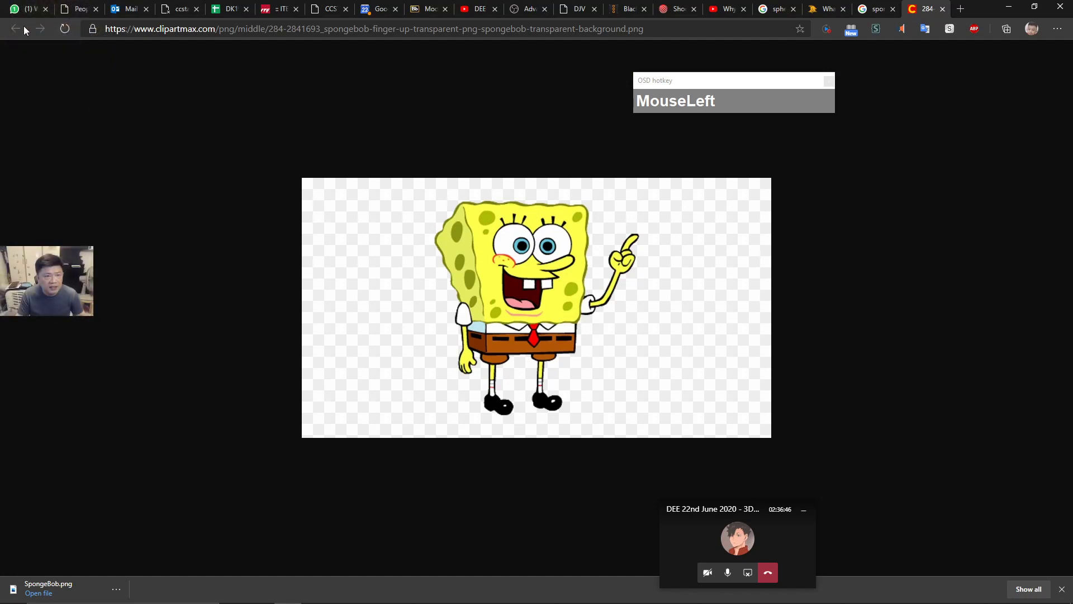
click(897, 13)
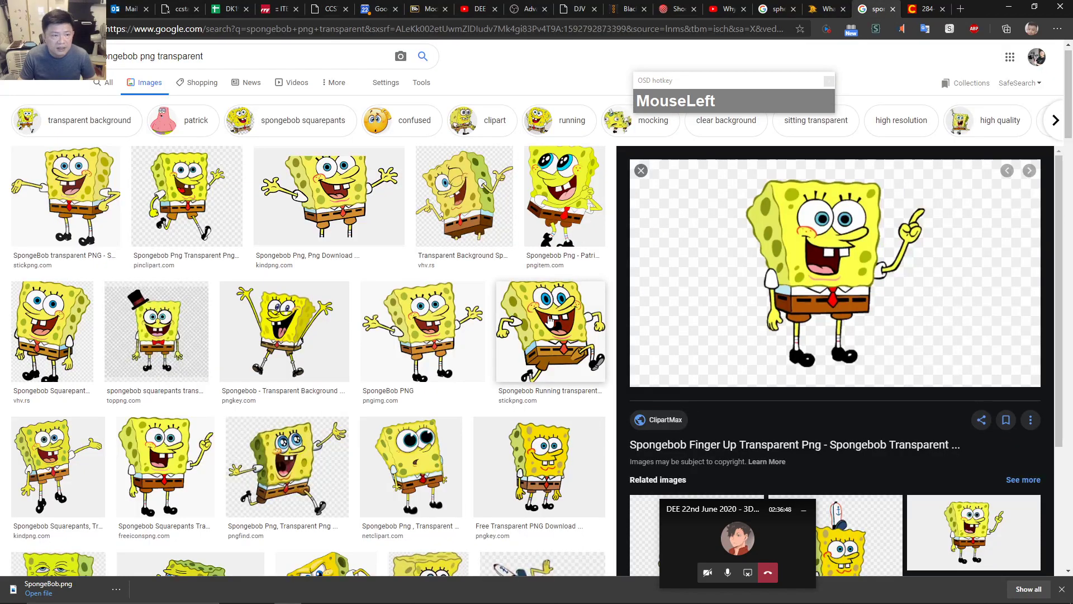
click(197, 229)
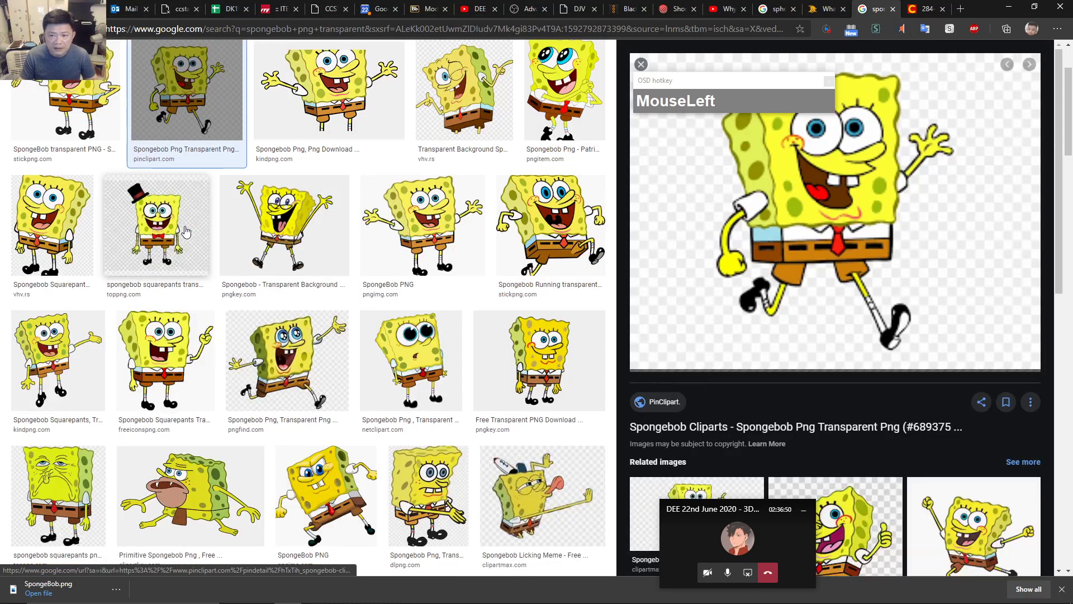
scroll(923, 363, down, 2)
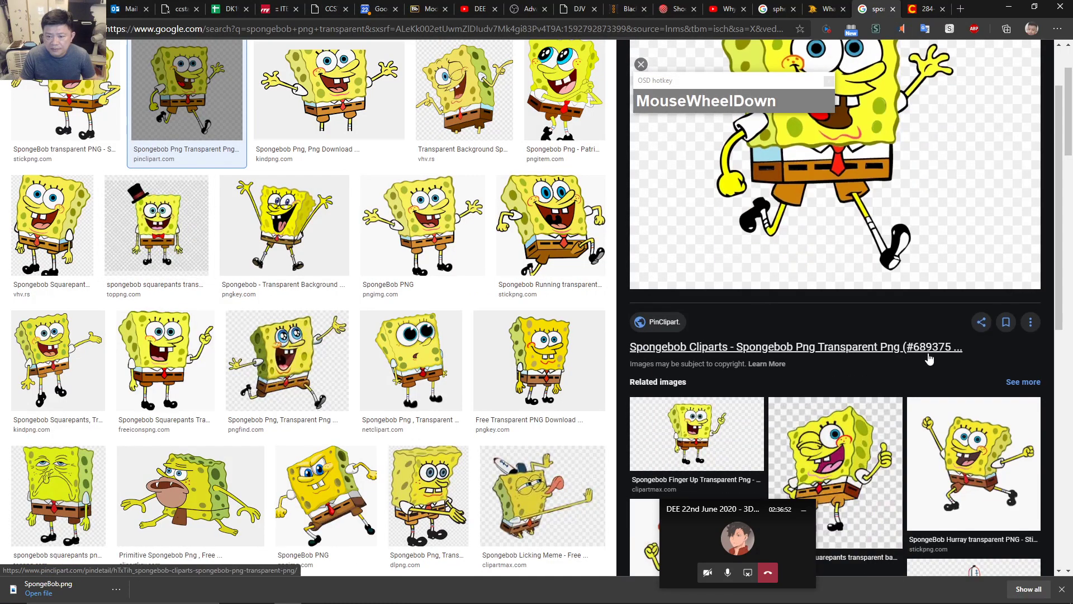
right_click(897, 348)
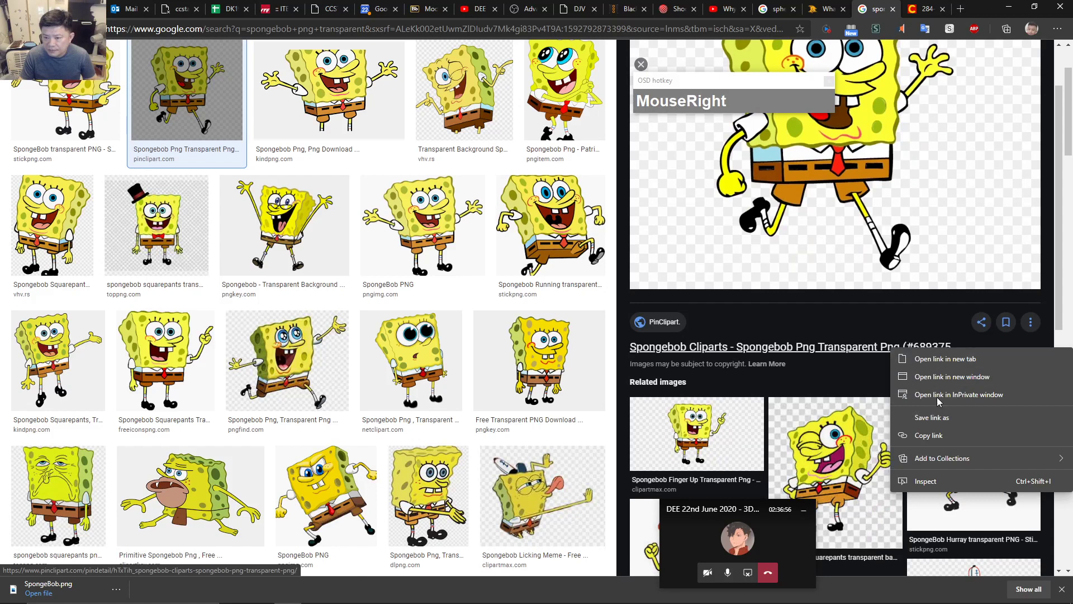
drag(838, 355, 901, 18)
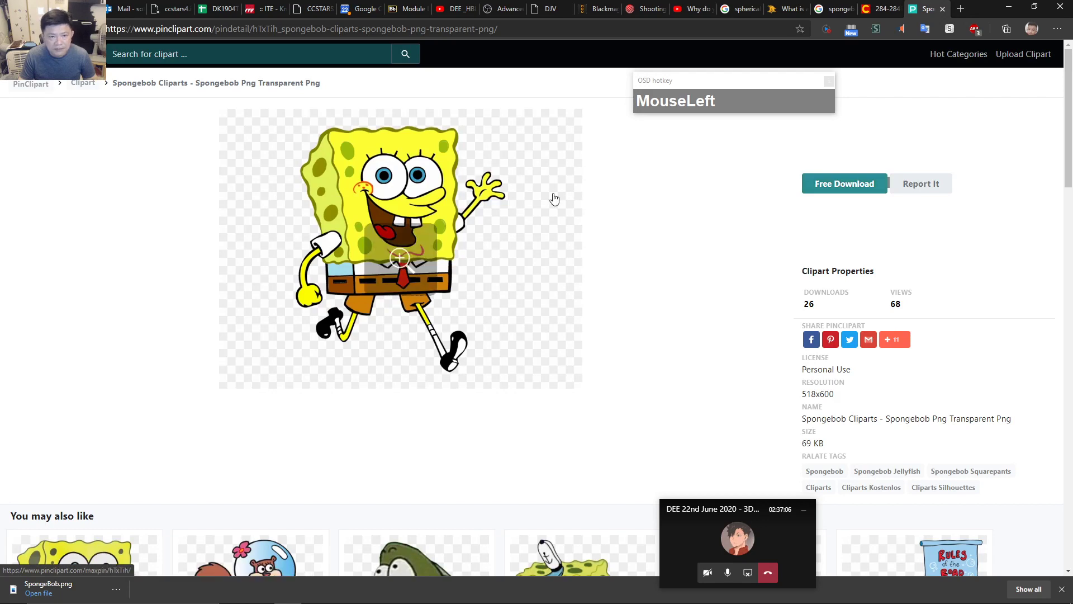
Download the transparent PinClipart image, replacing SpongeBob.png in the DEE folder.
click(833, 187)
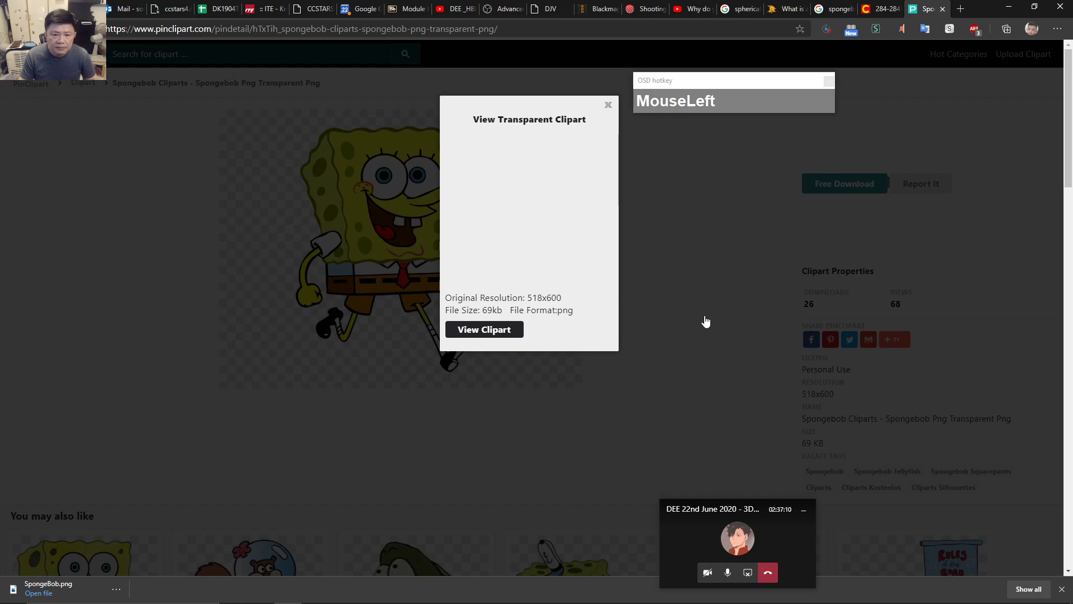
click(484, 330)
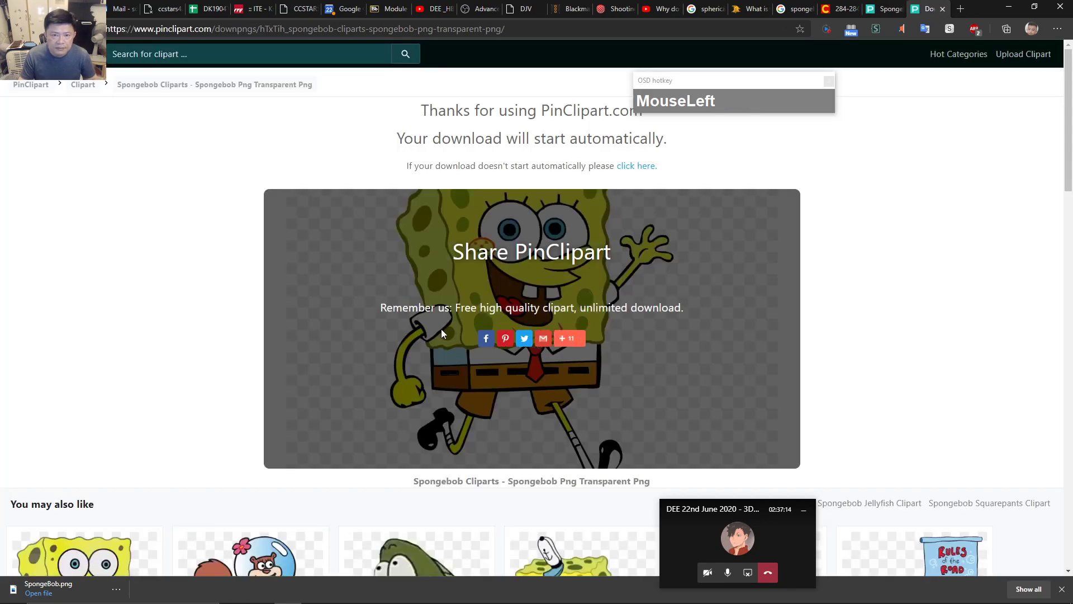
right_click(637, 167)
click(671, 237)
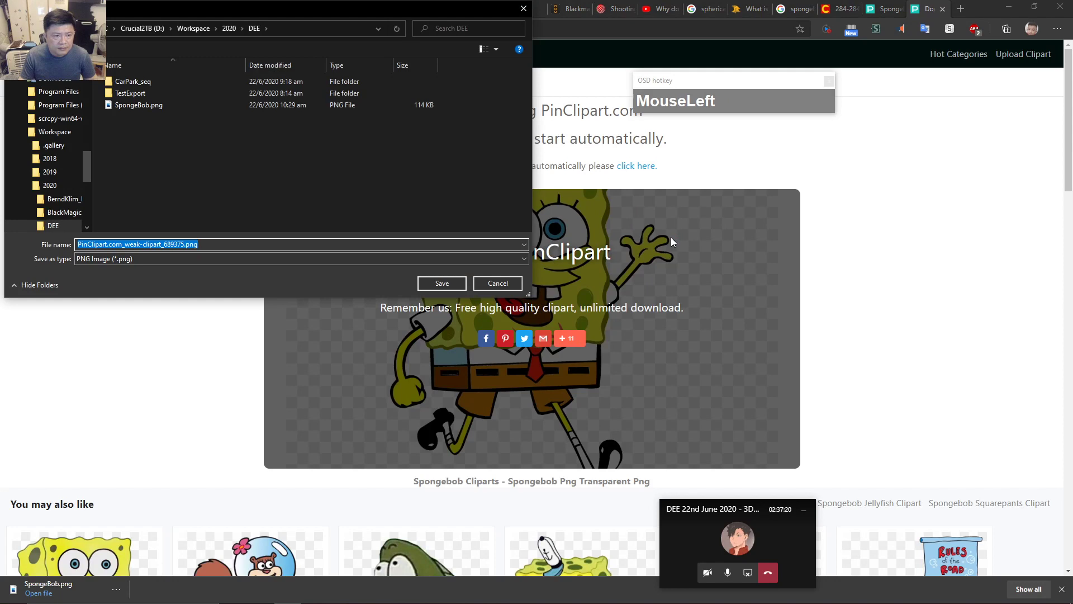
click(138, 106)
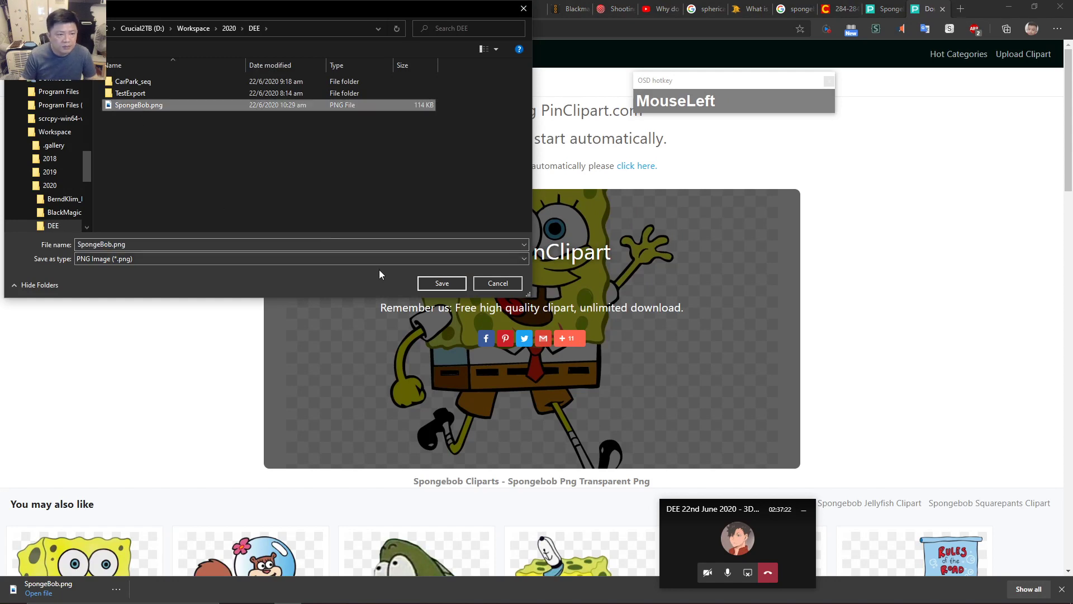
click(448, 283)
click(587, 311)
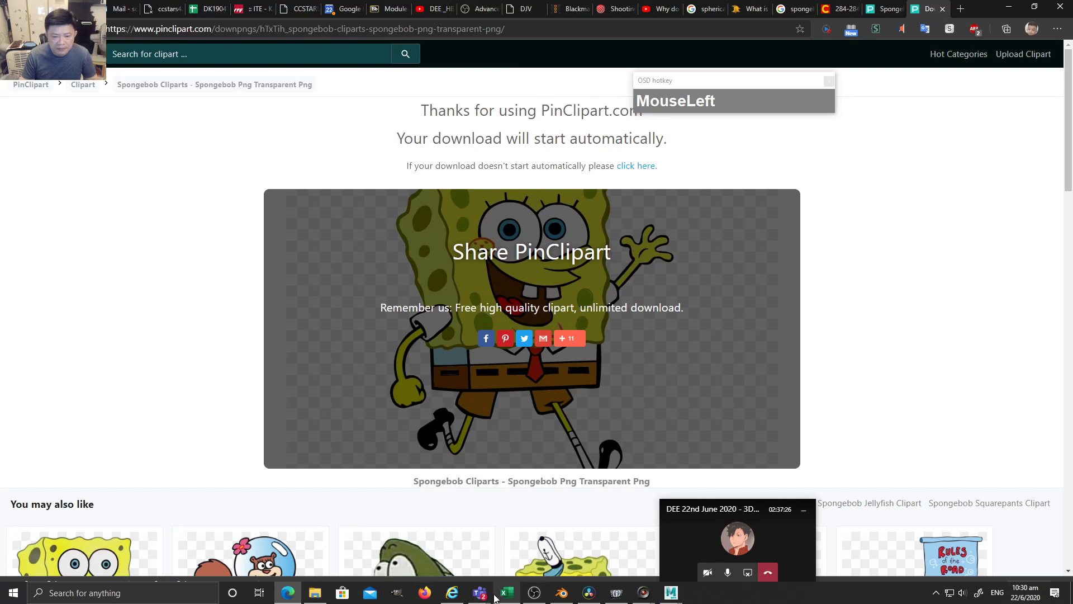
click(589, 593)
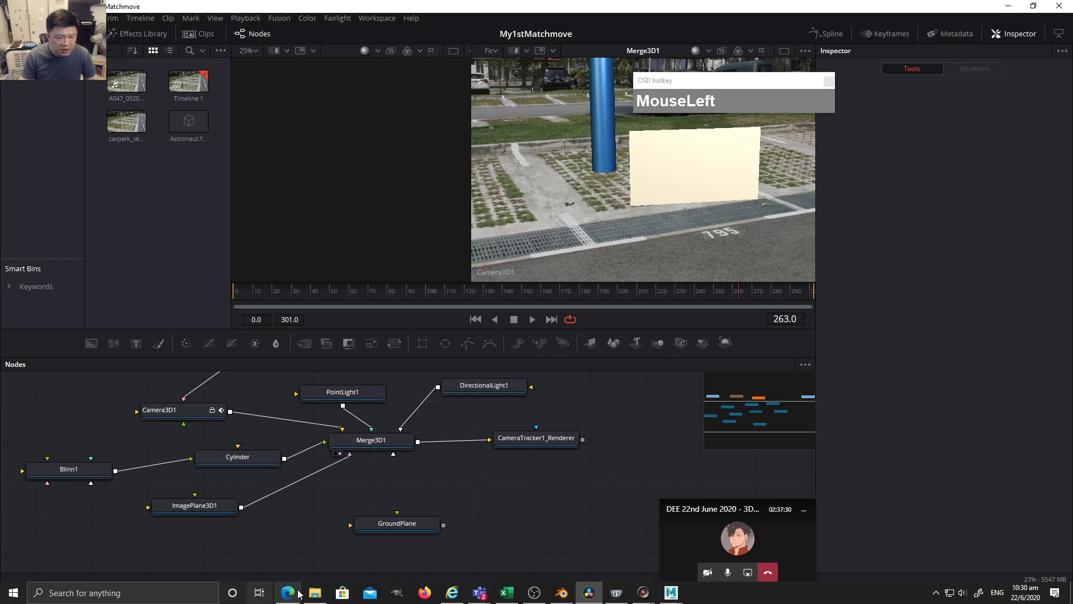
Drag SpongeBob.png from the DEE folder into the media pool and check it in Photos.
click(314, 593)
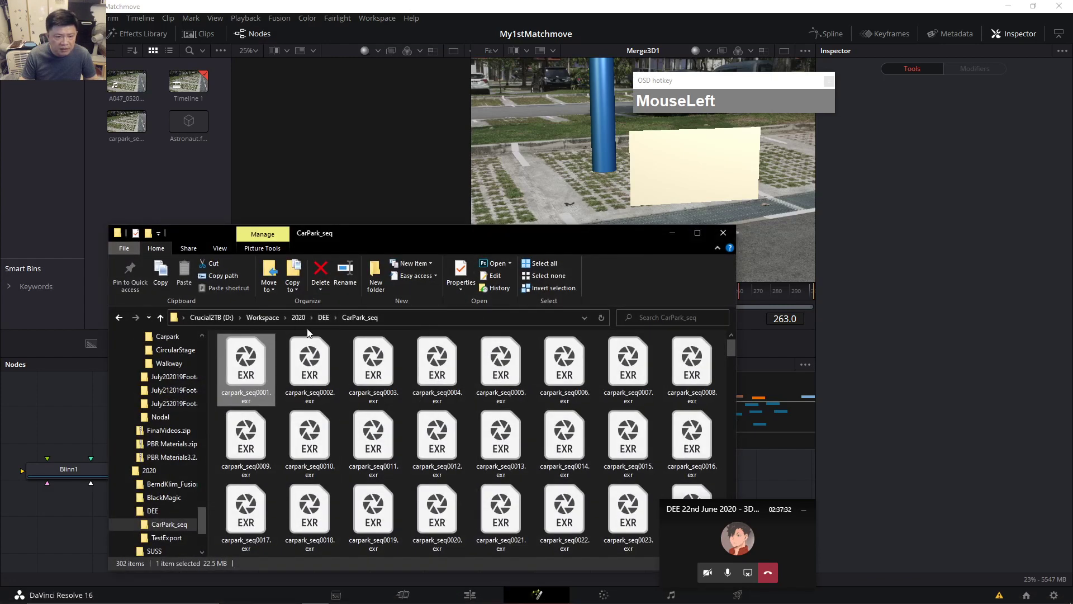
click(324, 317)
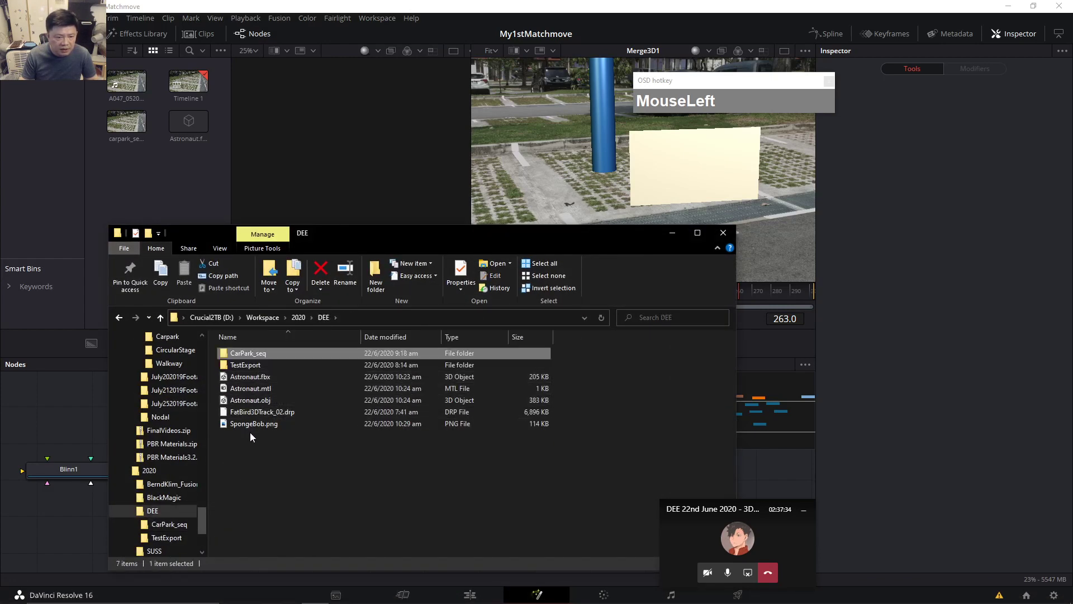
drag(251, 424, 150, 200)
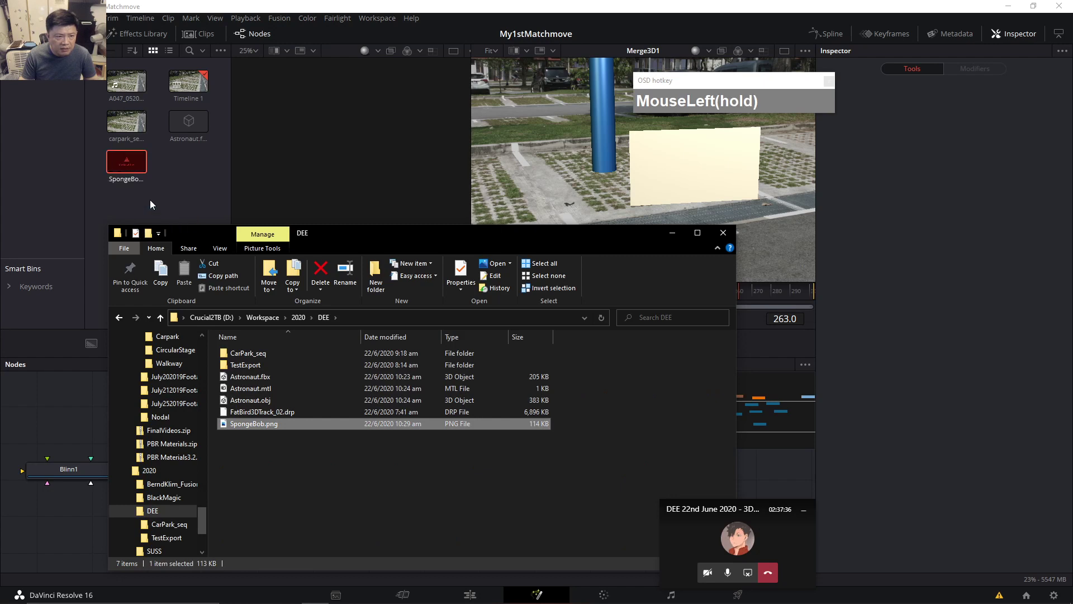
click(336, 472)
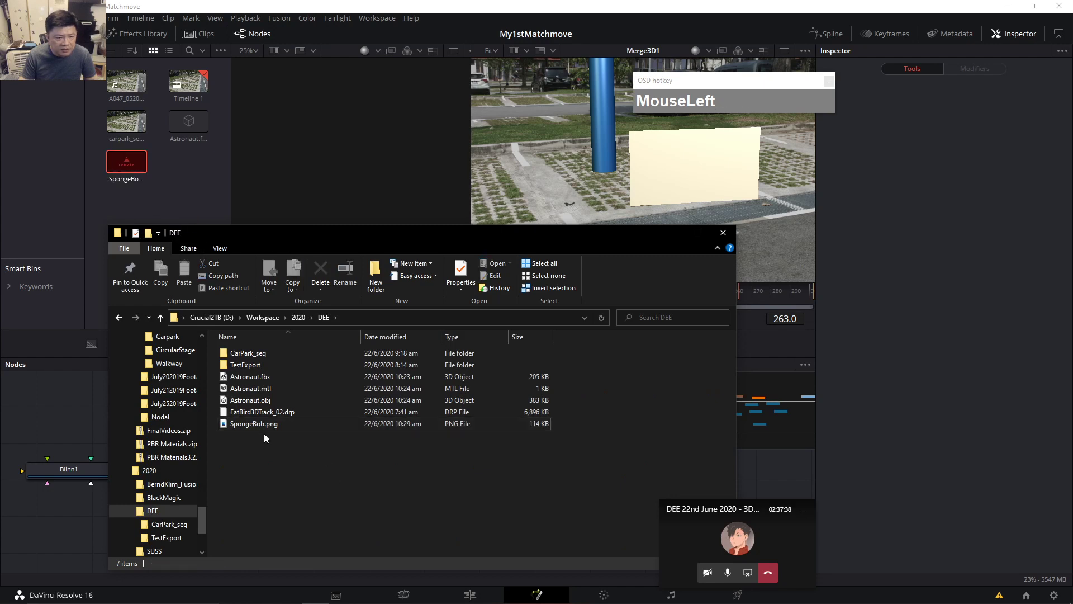
double_click(256, 423)
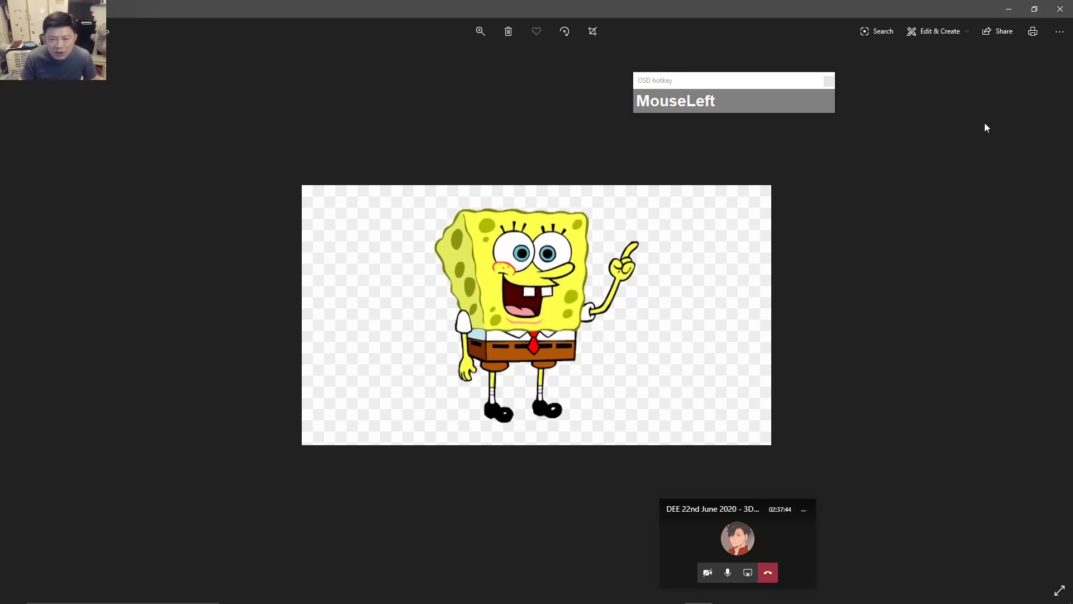
click(1060, 9)
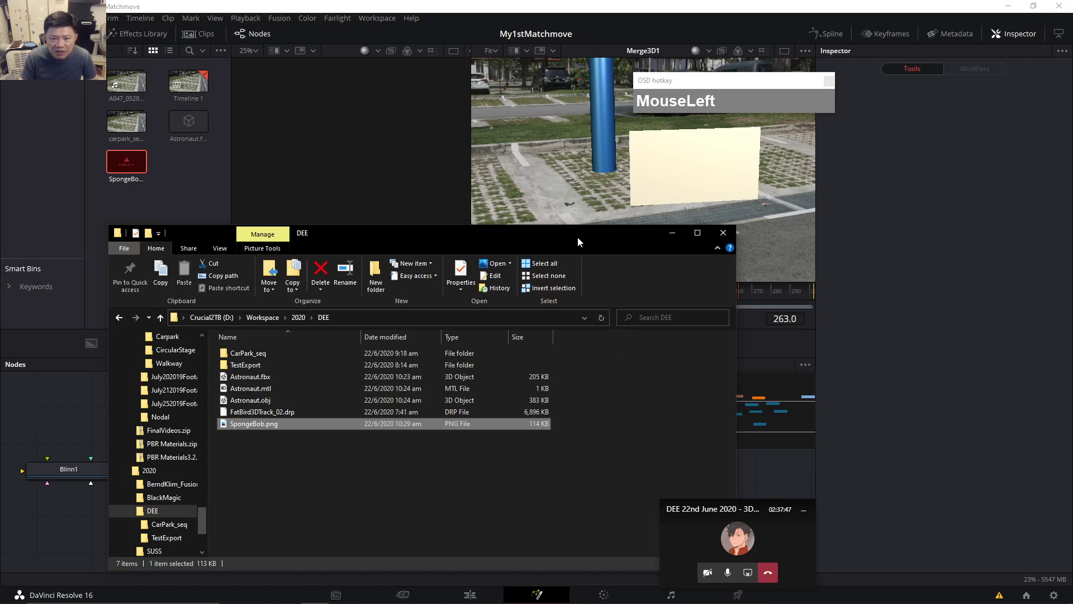
drag(578, 236, 636, 237)
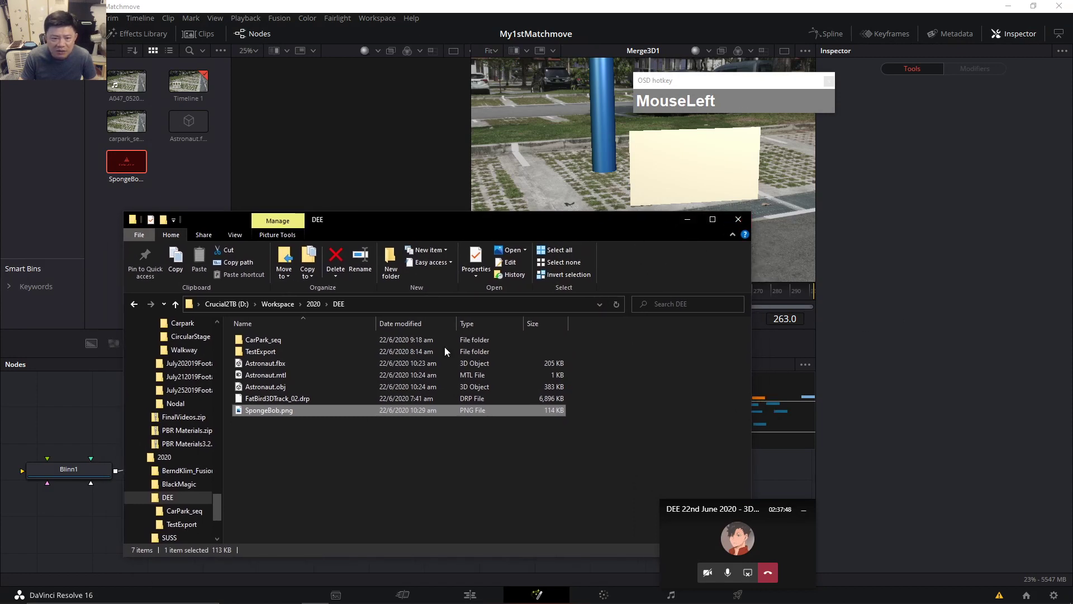
Go up from 2020 to Workspace, then into 2019\VFX_Footage and browse its files.
click(313, 303)
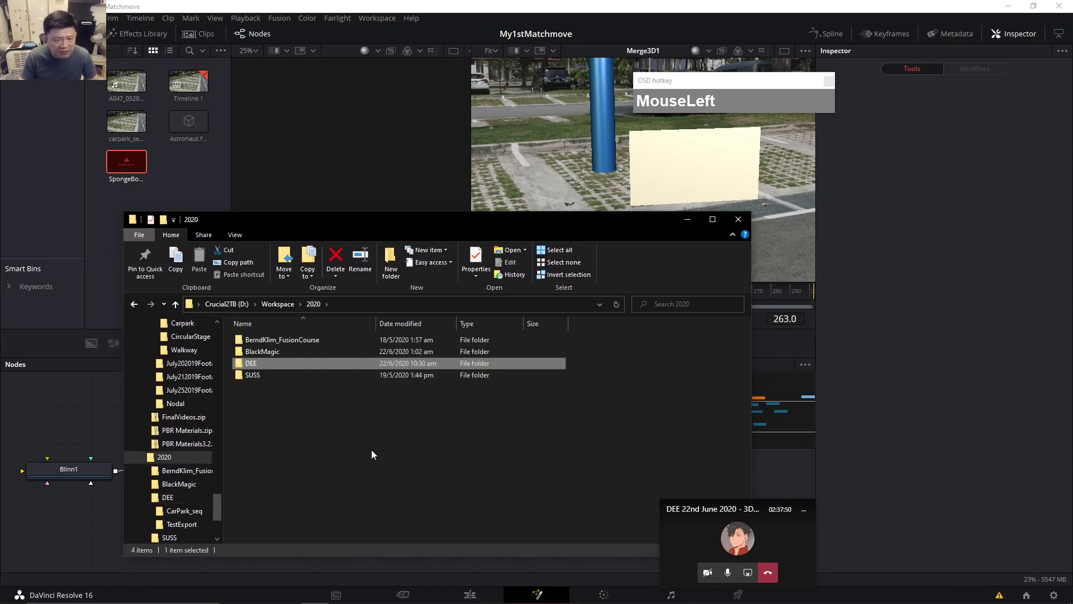
click(276, 309)
click(261, 364)
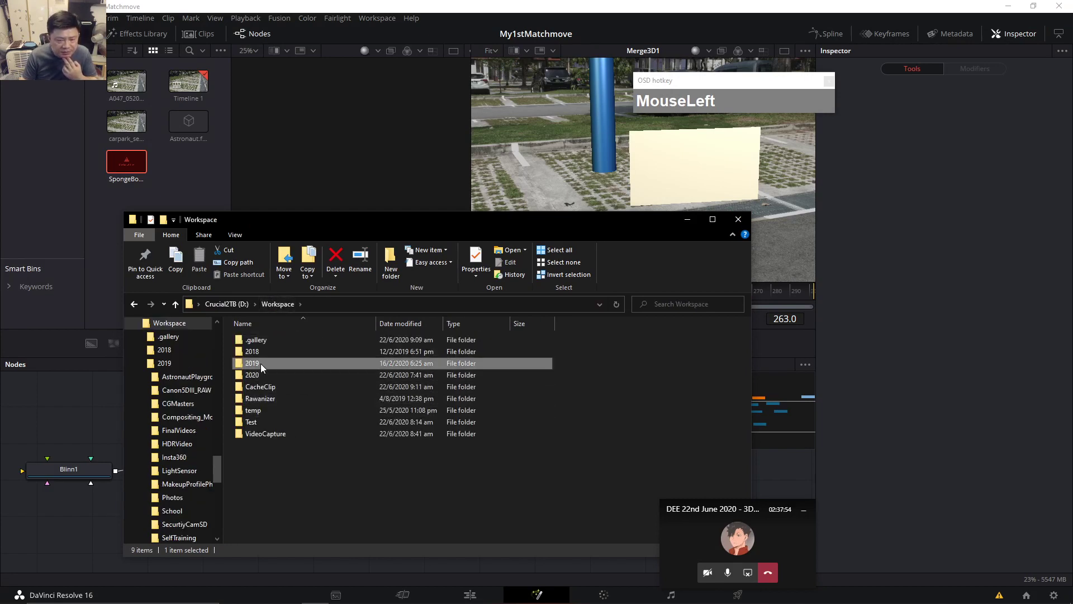
double_click(256, 363)
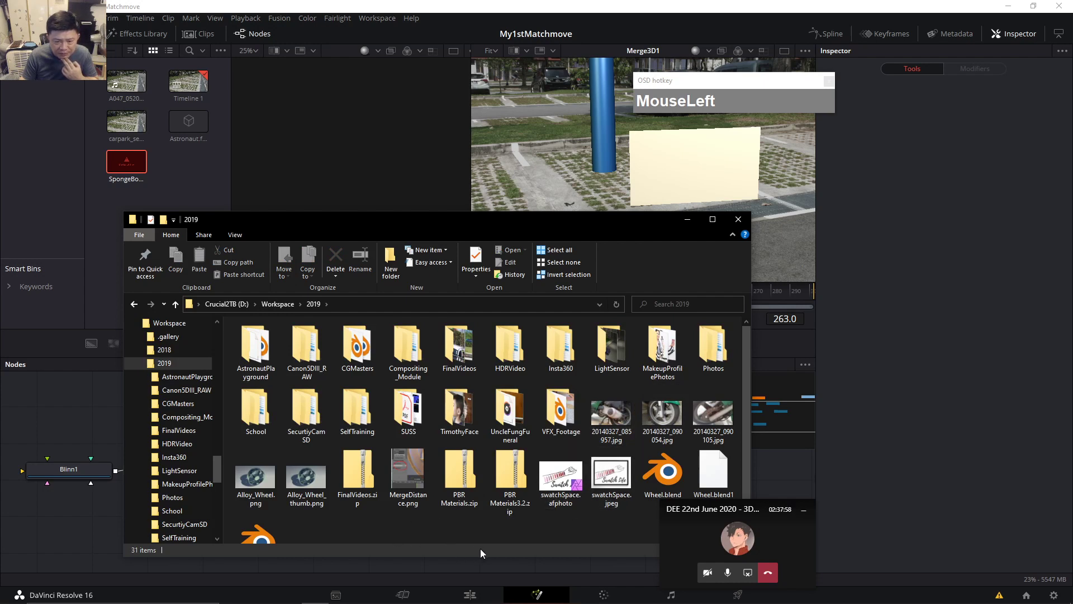
scroll(453, 514, down, 1)
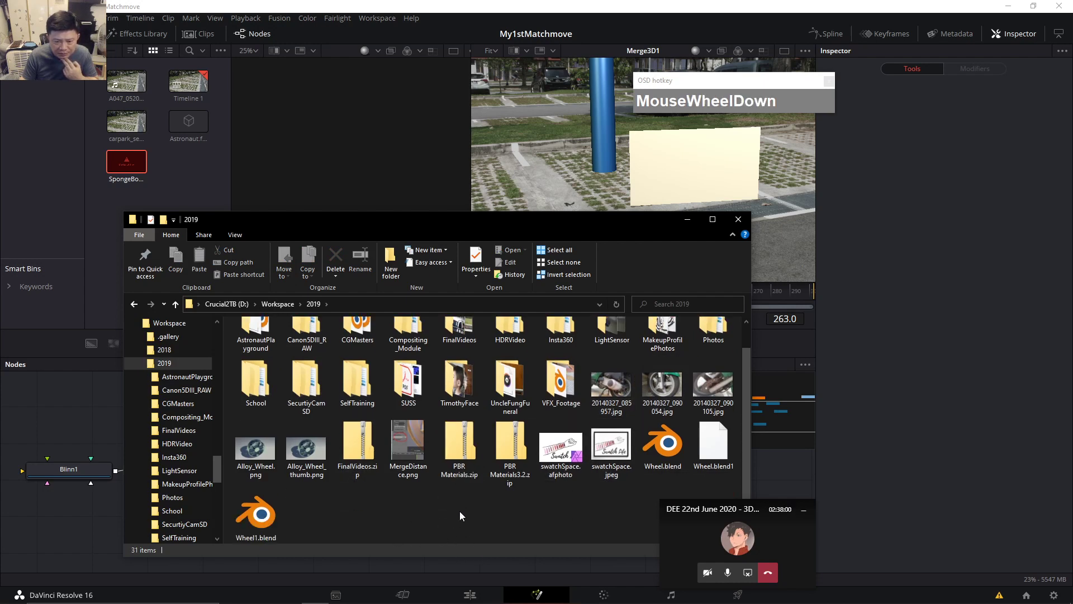
double_click(563, 394)
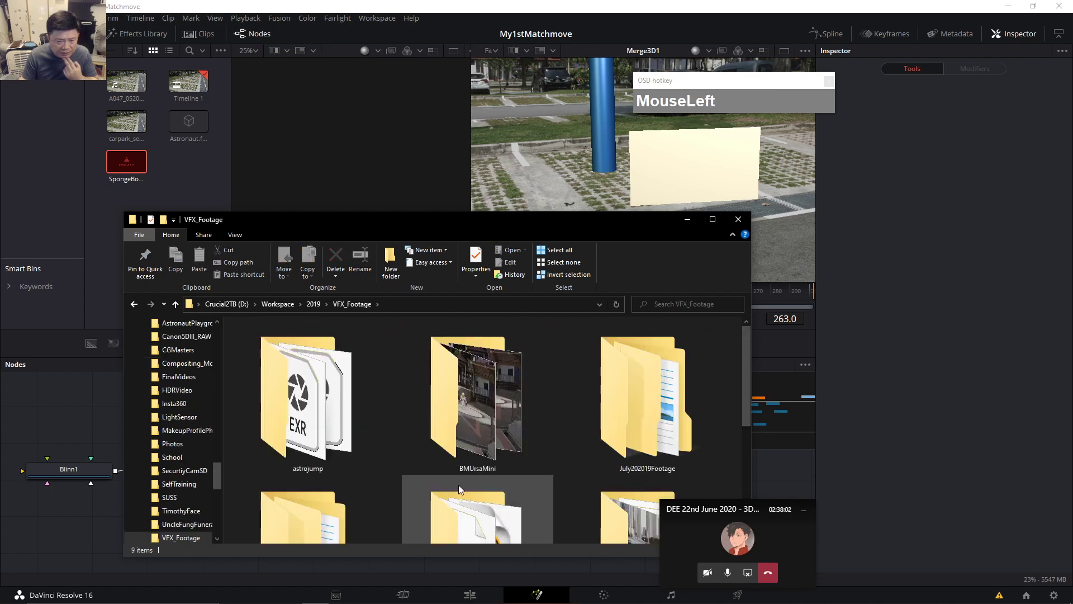
scroll(481, 476, down, 2)
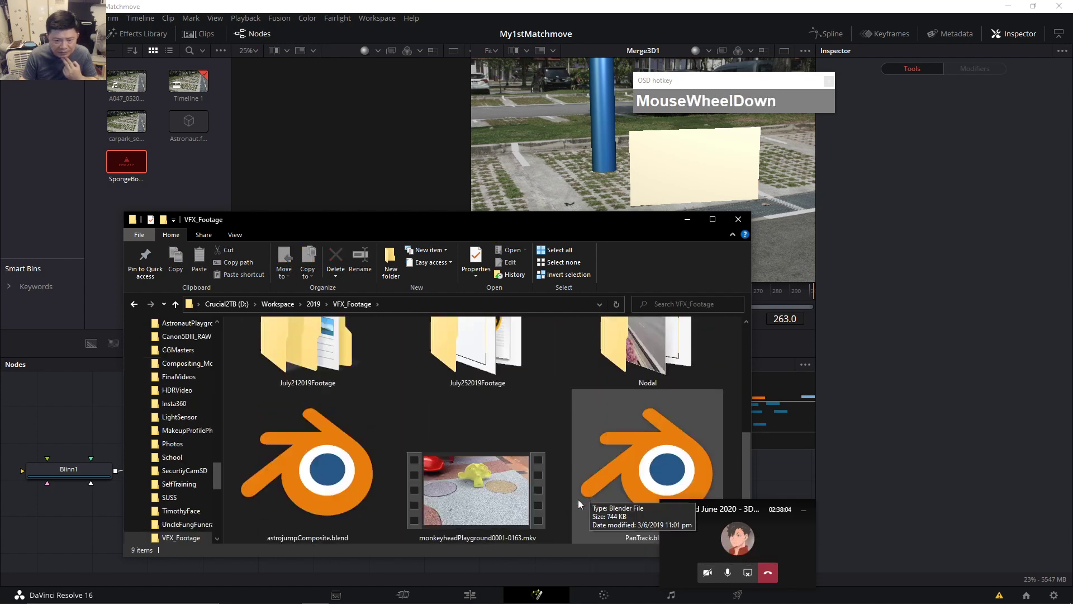
scroll(570, 495, up, 1)
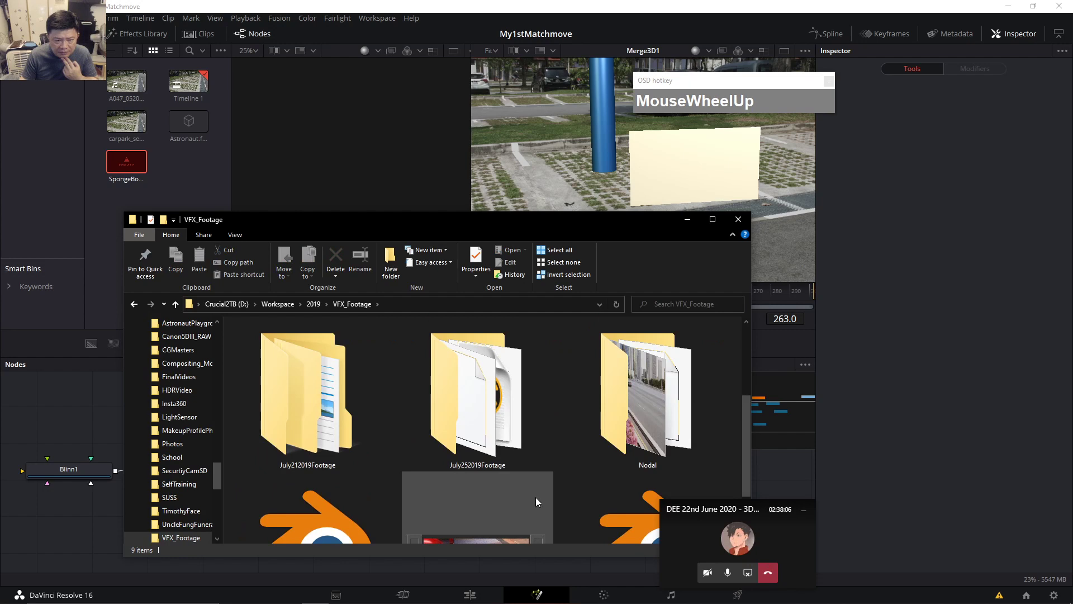
scroll(540, 503, up, 1)
scroll(654, 475, down, 1)
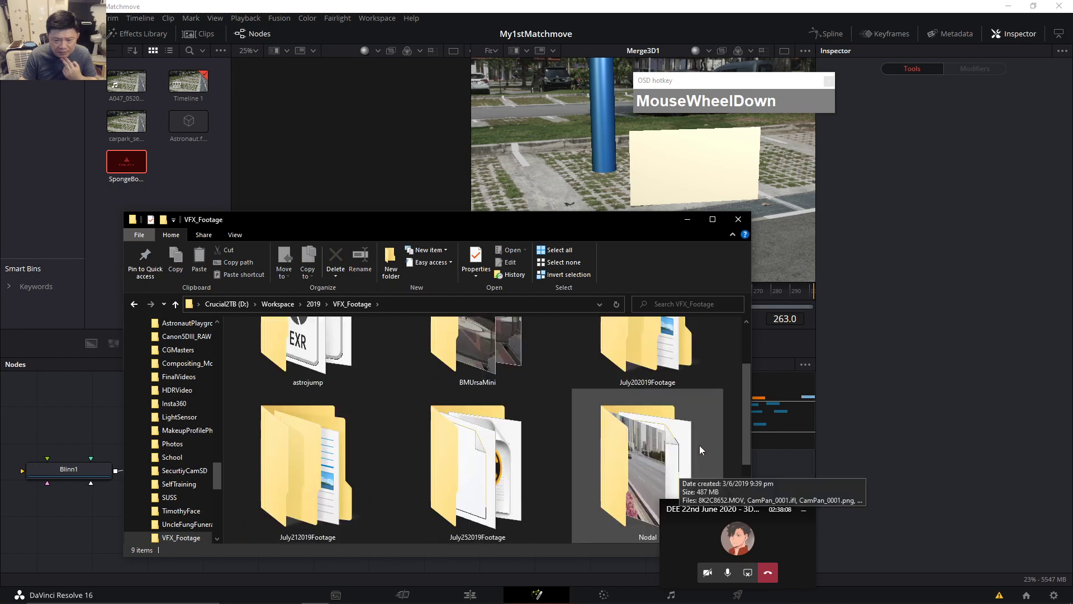
drag(746, 407, 745, 492)
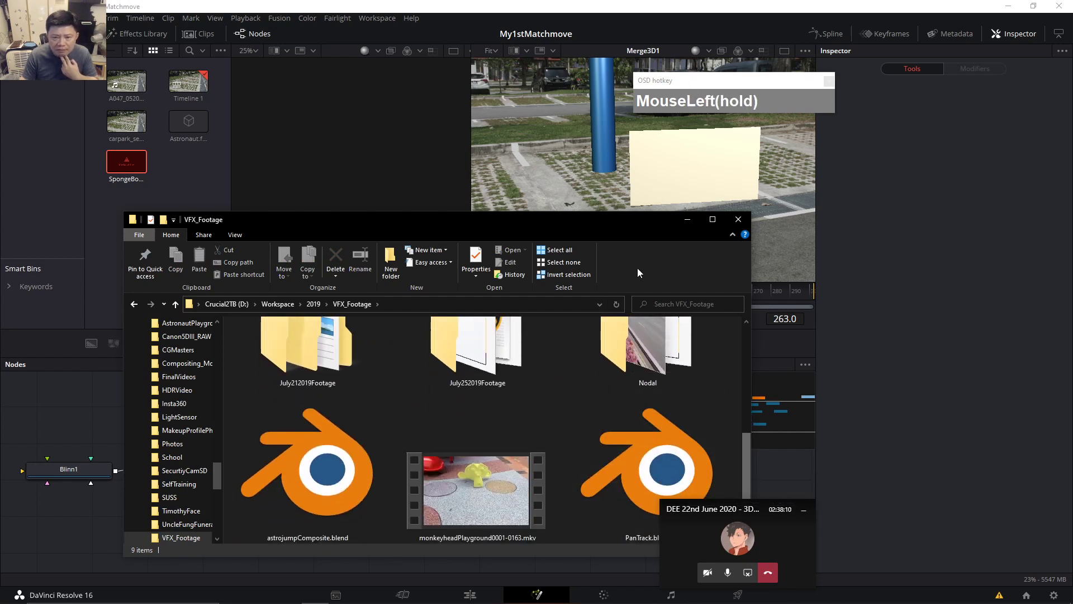
drag(622, 222, 766, 105)
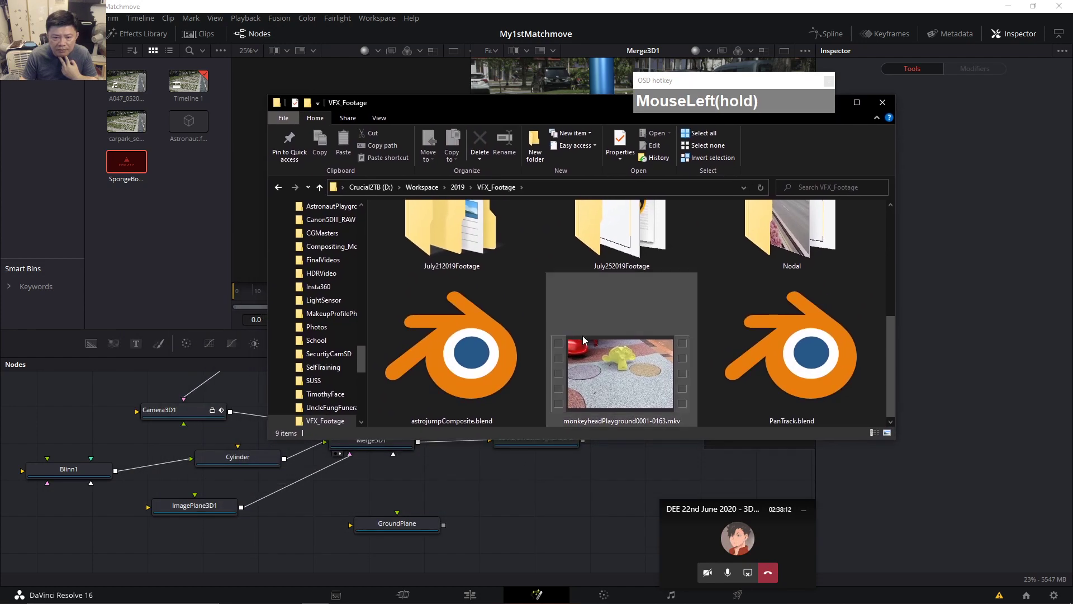
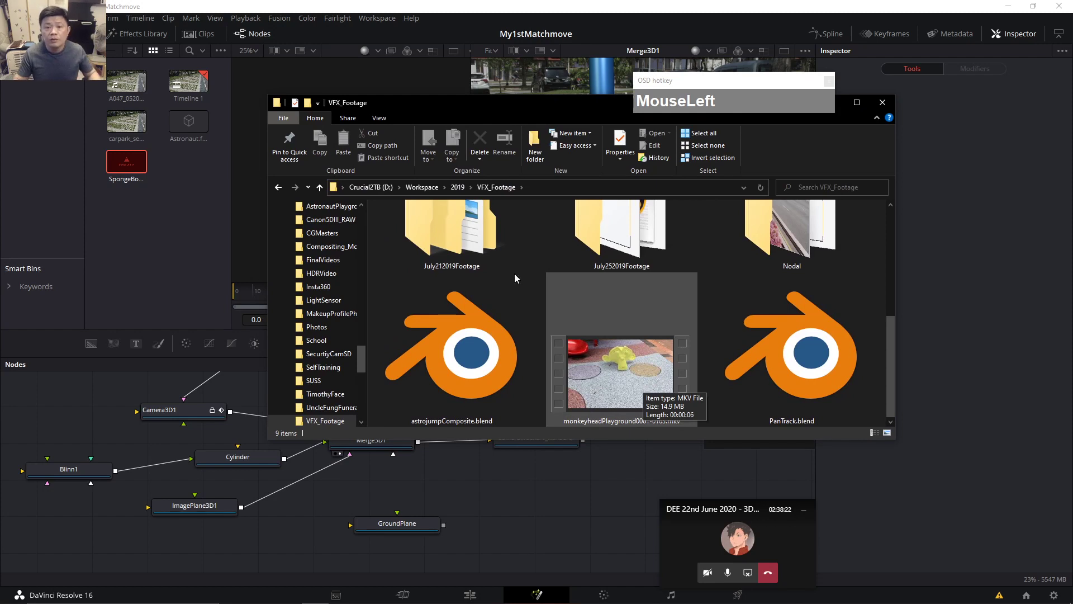
Return from the VFX_Footage folder to the Edge page with the PinClipart SpongeBob download.
scroll(705, 312, up, 3)
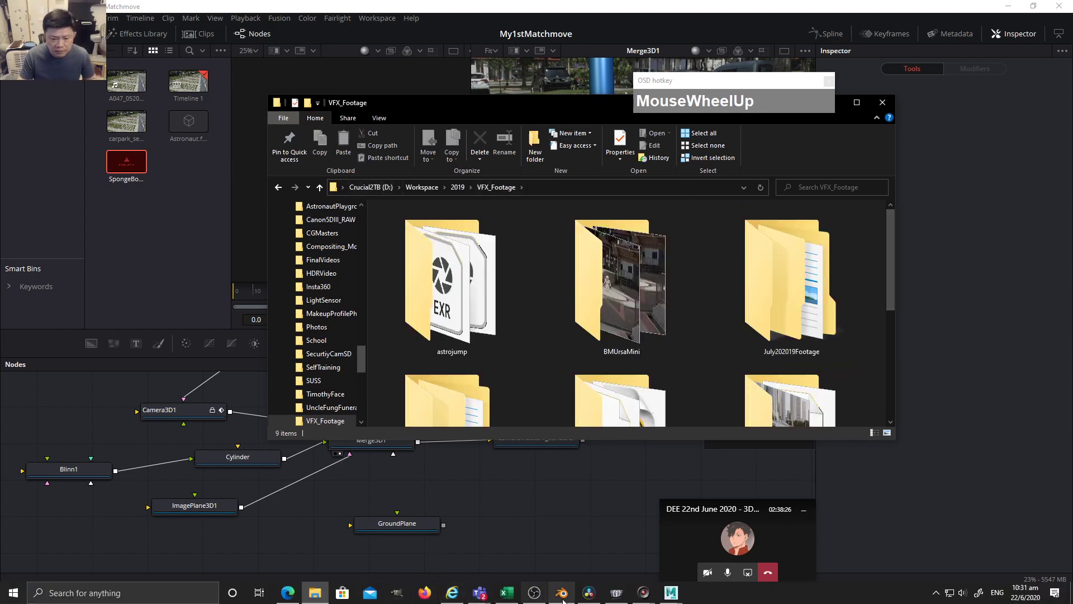
click(291, 595)
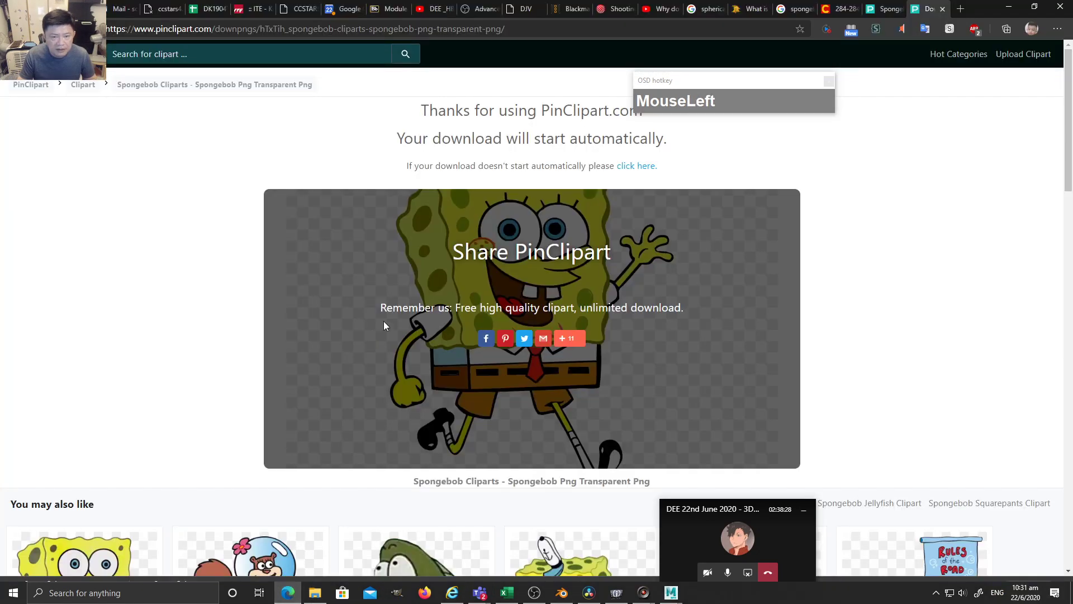
Close the finished download, PinClipart and clipartmax tabs to get back to the search results.
click(943, 9)
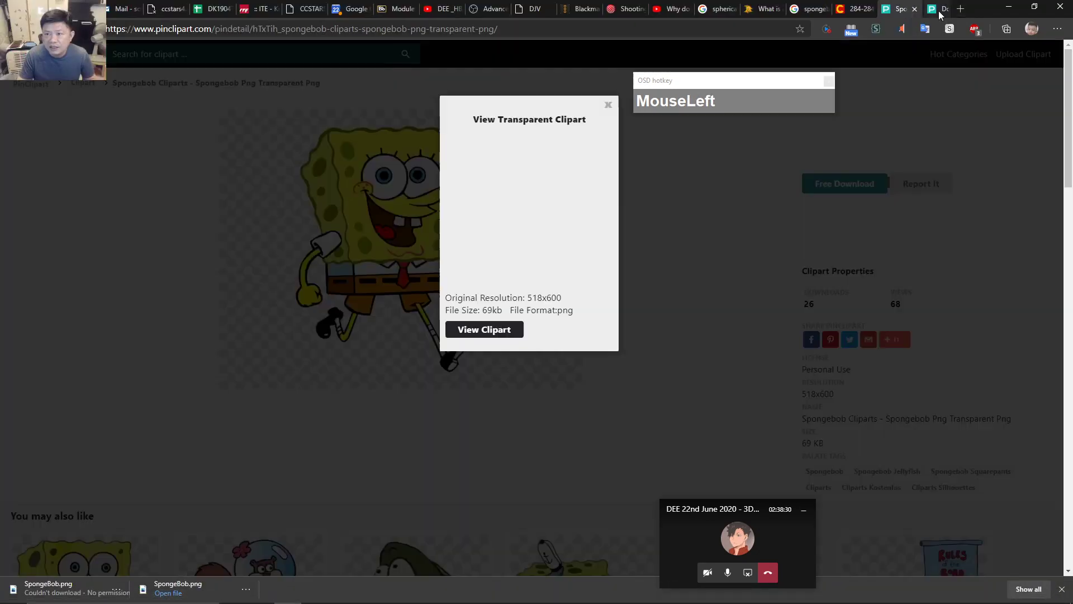
click(942, 9)
click(941, 9)
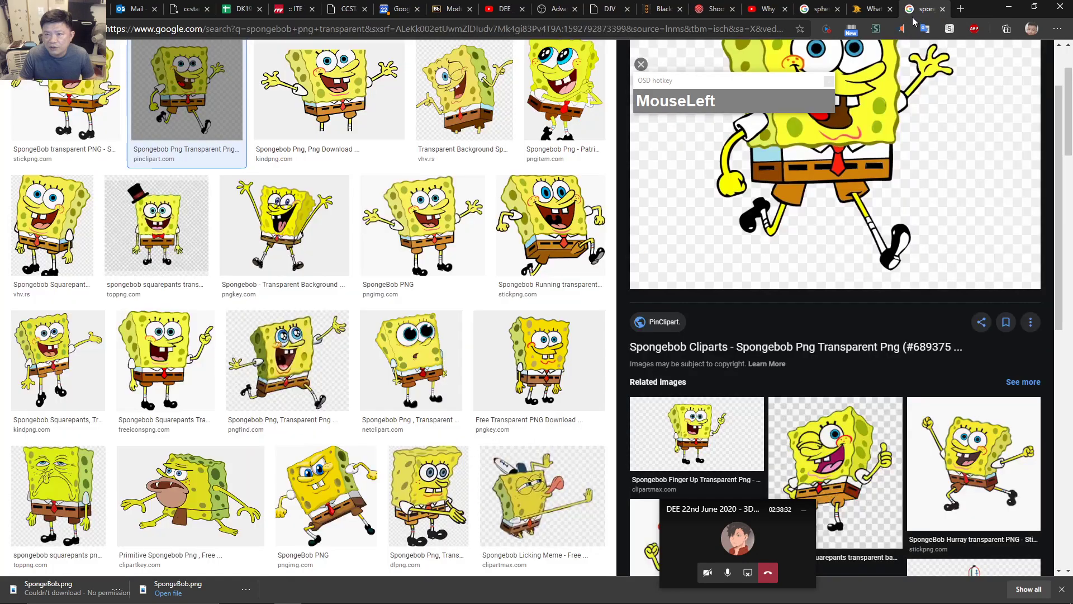
Search Google Images for 'spongebob png alpha' and preview a couple of the results.
scroll(367, 180, up, 3)
drag(204, 64, 155, 63)
key(BackSpace)
text(alpha)
key(Return)
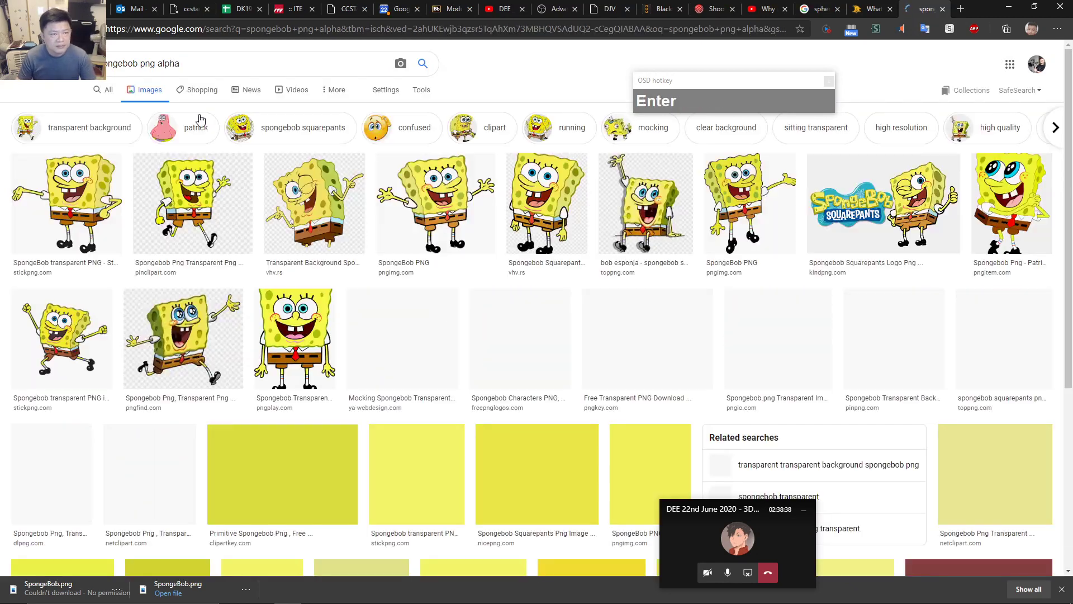
click(112, 216)
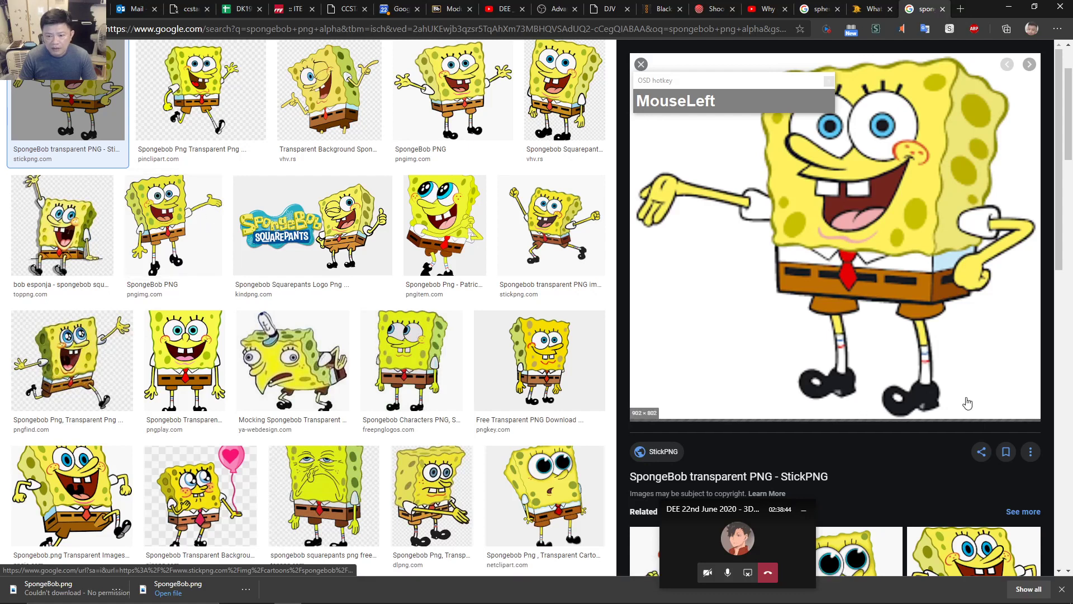
scroll(968, 403, down, 1)
scroll(967, 405, up, 3)
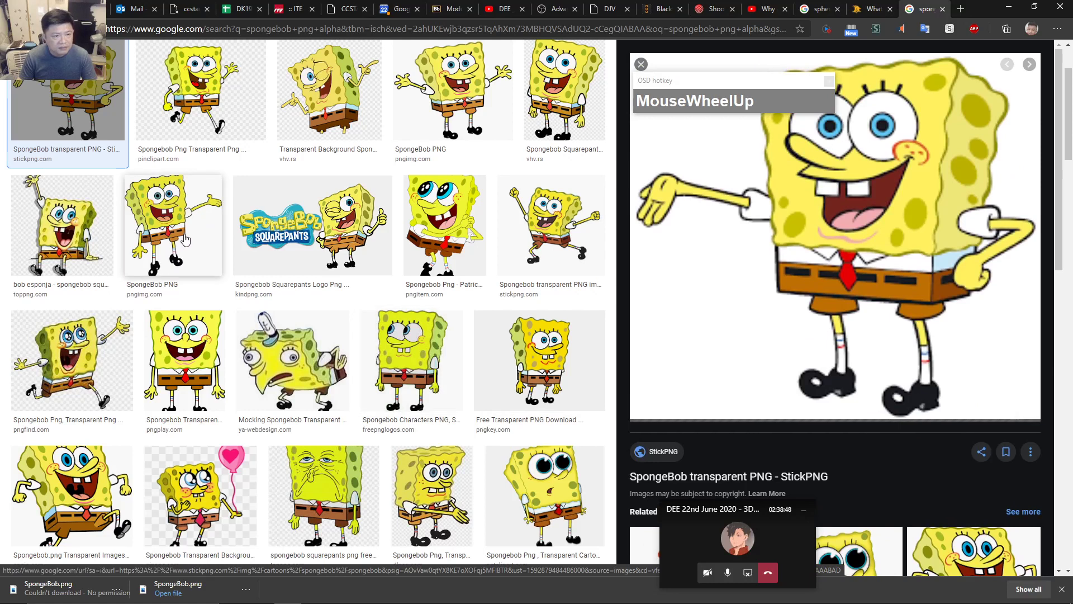
click(46, 242)
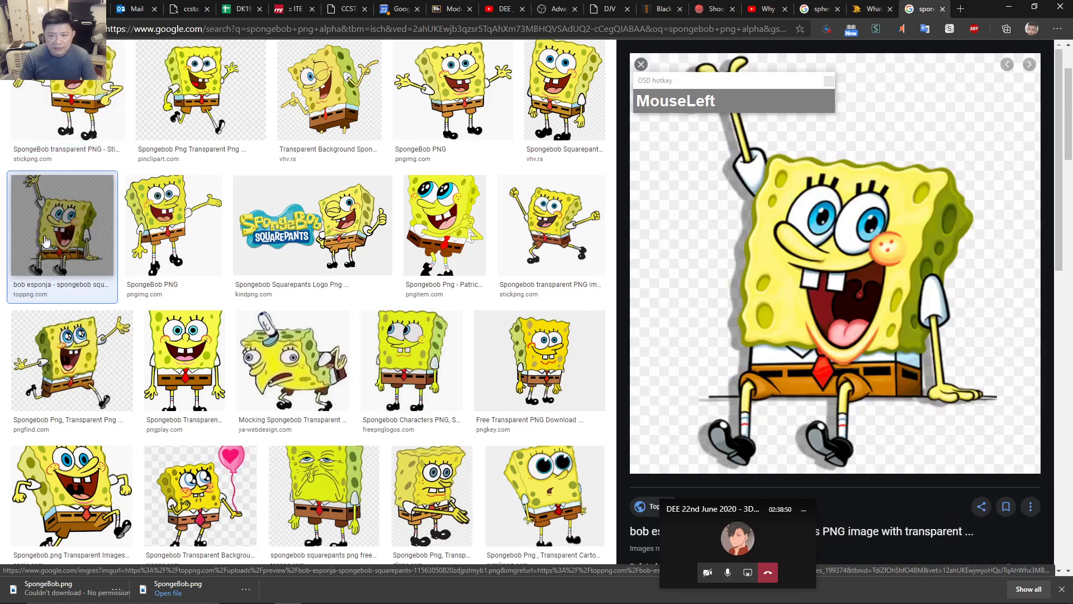
scroll(66, 250, down, 5)
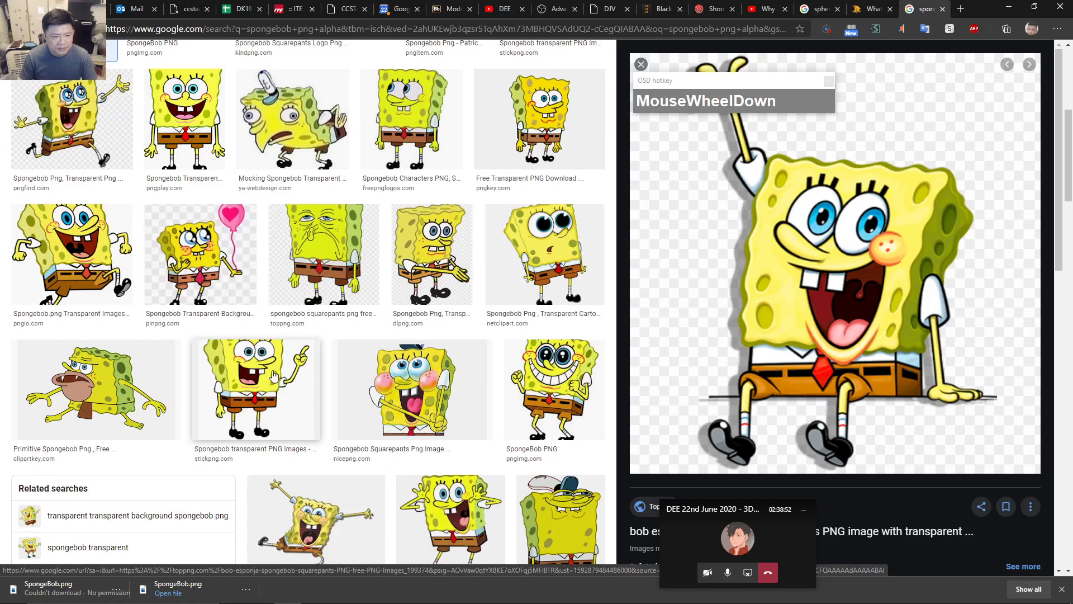
scroll(292, 354, up, 1)
scroll(292, 353, up, 7)
Search again for 'sponge bob png' and preview the PNGFlow winking SpongeBob image.
drag(200, 66, 131, 99)
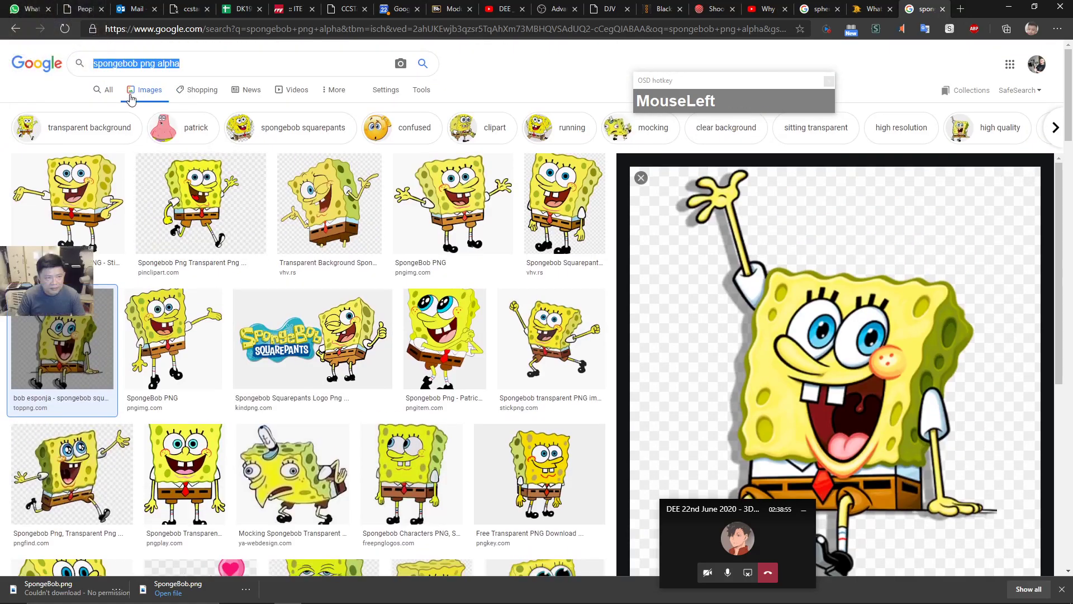
click(123, 63)
drag(161, 63, 225, 67)
key(BackSpace)
key(Return)
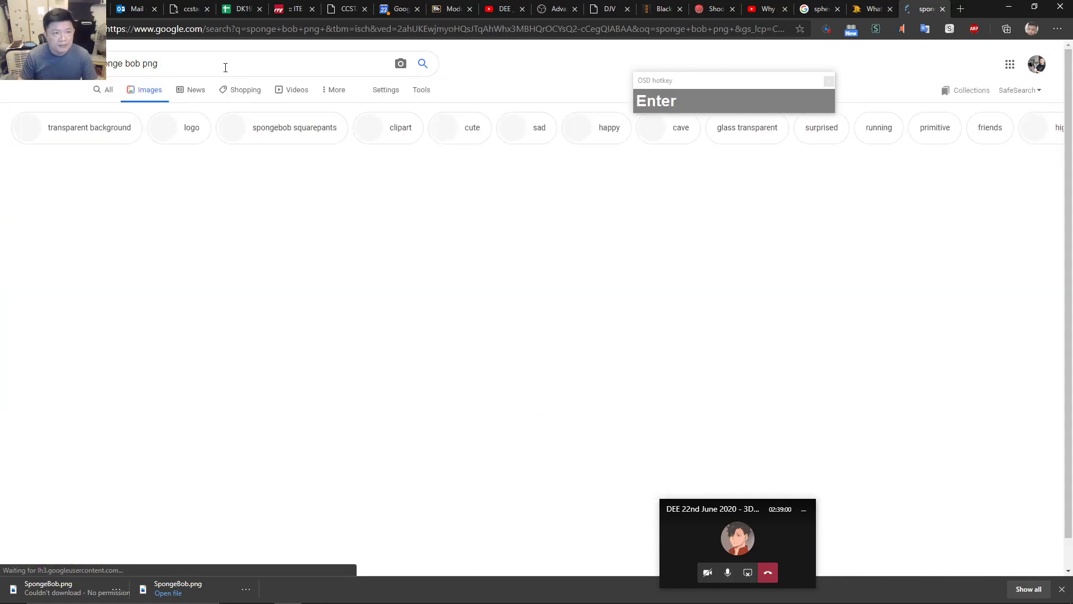
click(410, 282)
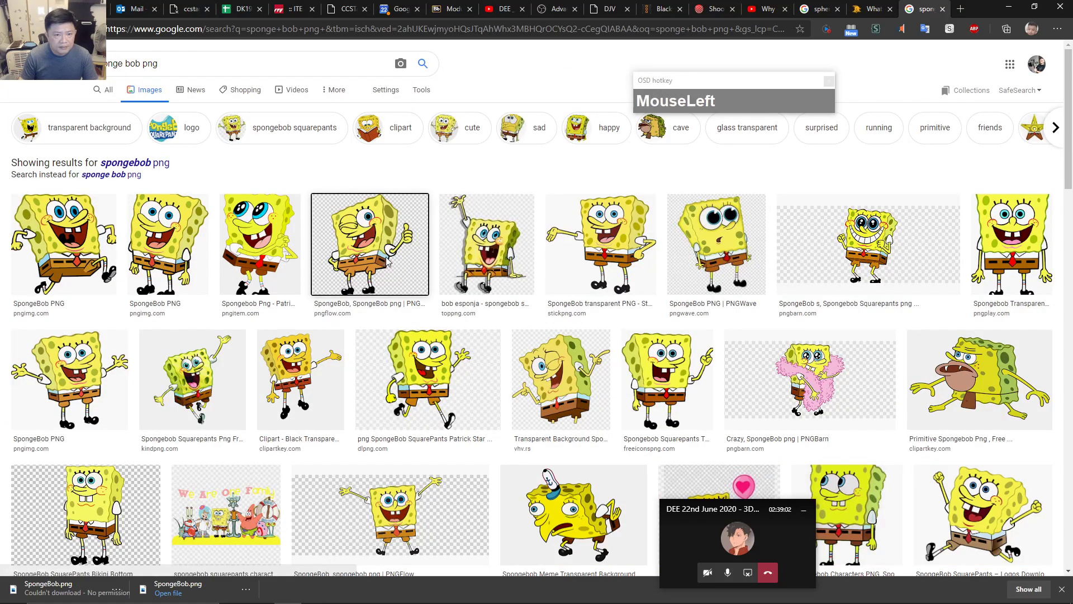
Open the winking SpongeBob preview at full size in its own tab.
right_click(774, 245)
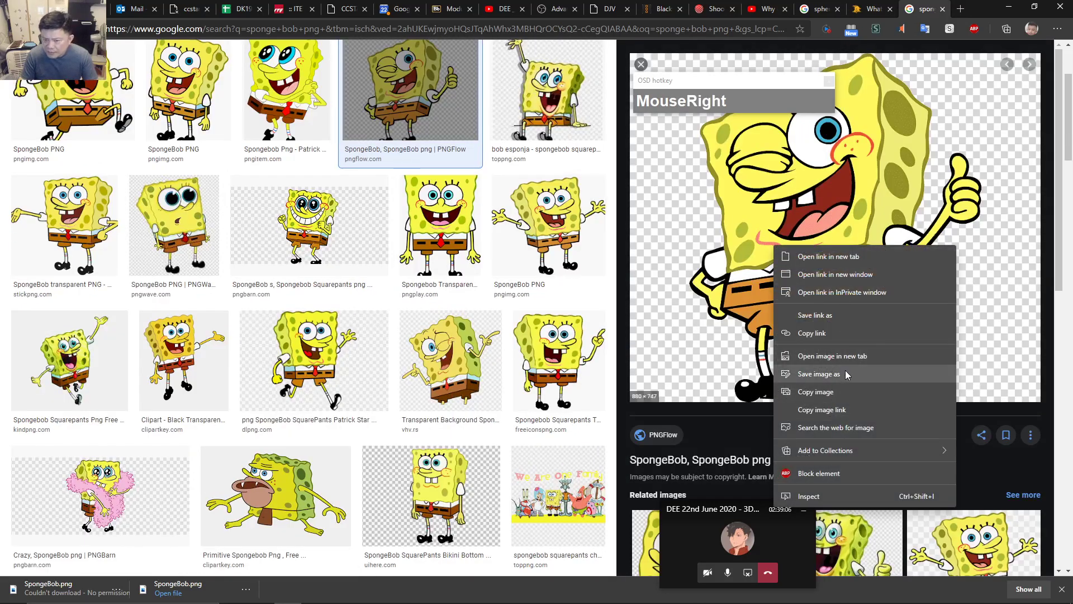
click(833, 356)
click(925, 10)
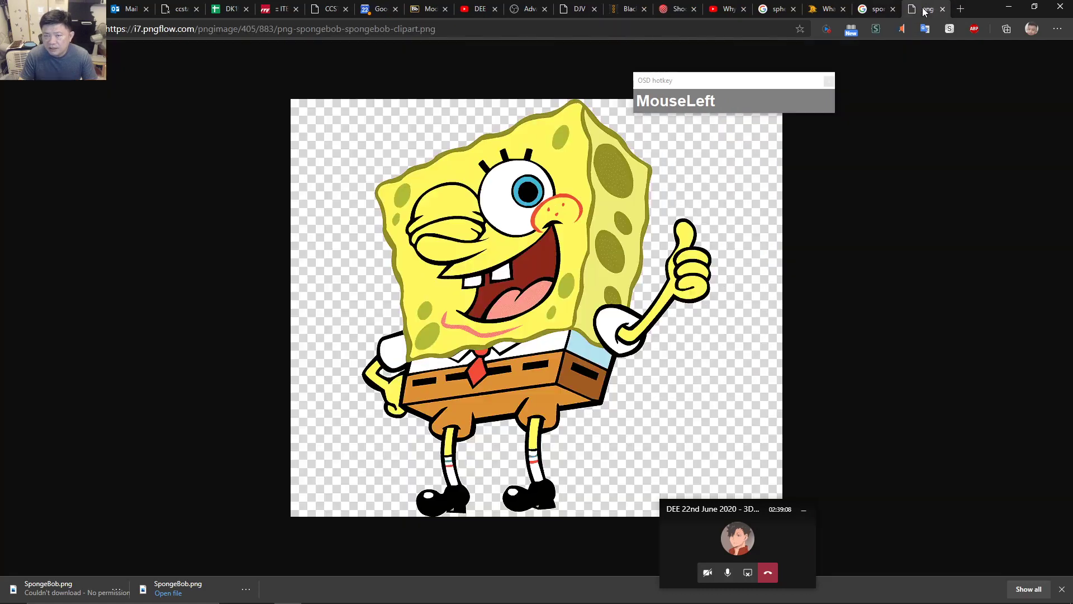
Save it as png-spongebob-spongebob-clipart.png in D:\Workspace\2020\DEE and check it in Photos.
right_click(589, 267)
click(615, 297)
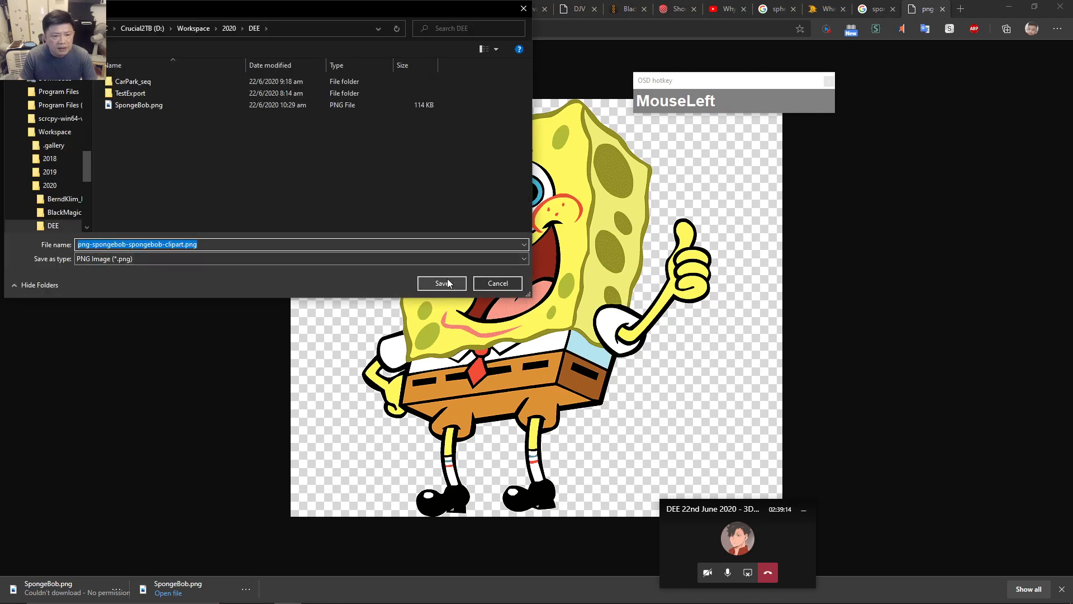
click(444, 282)
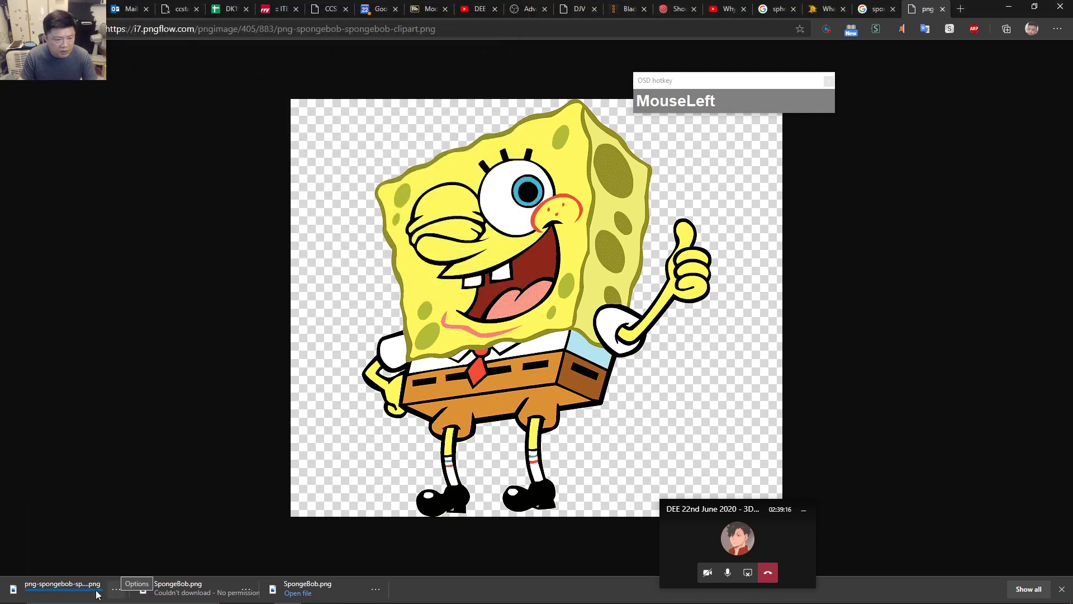
click(73, 591)
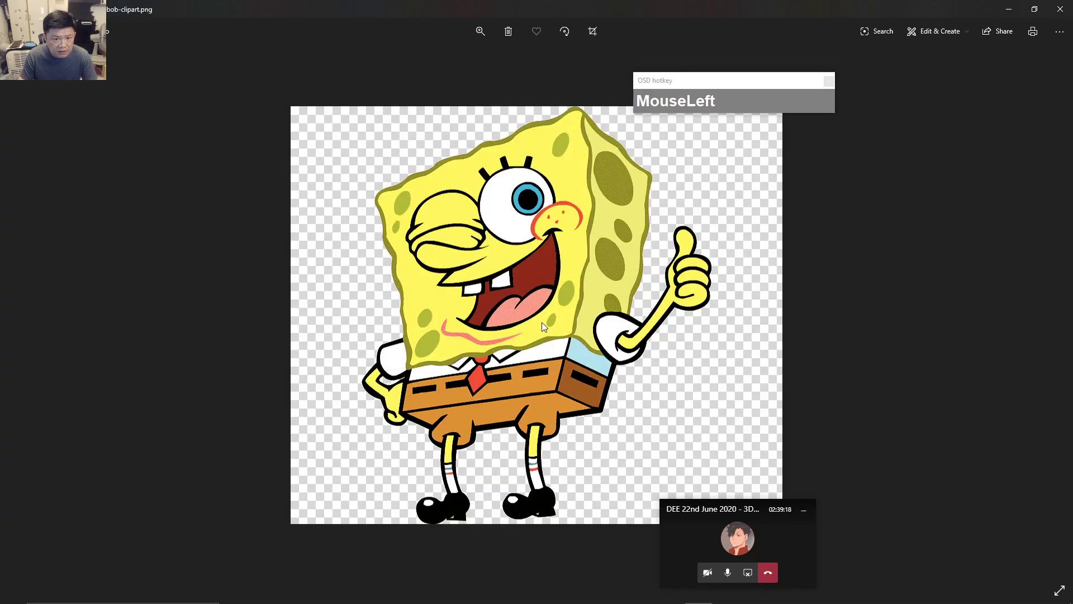
click(1061, 9)
Bring Resolve forward and open the Workspace\2020\DEE folder in File Explorer.
click(1012, 9)
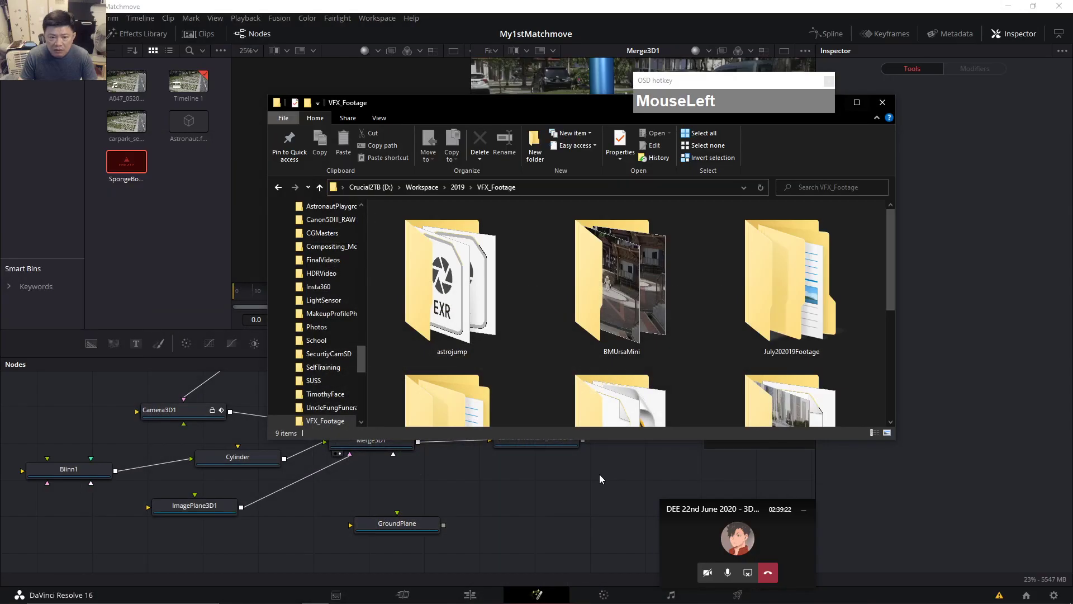
click(173, 263)
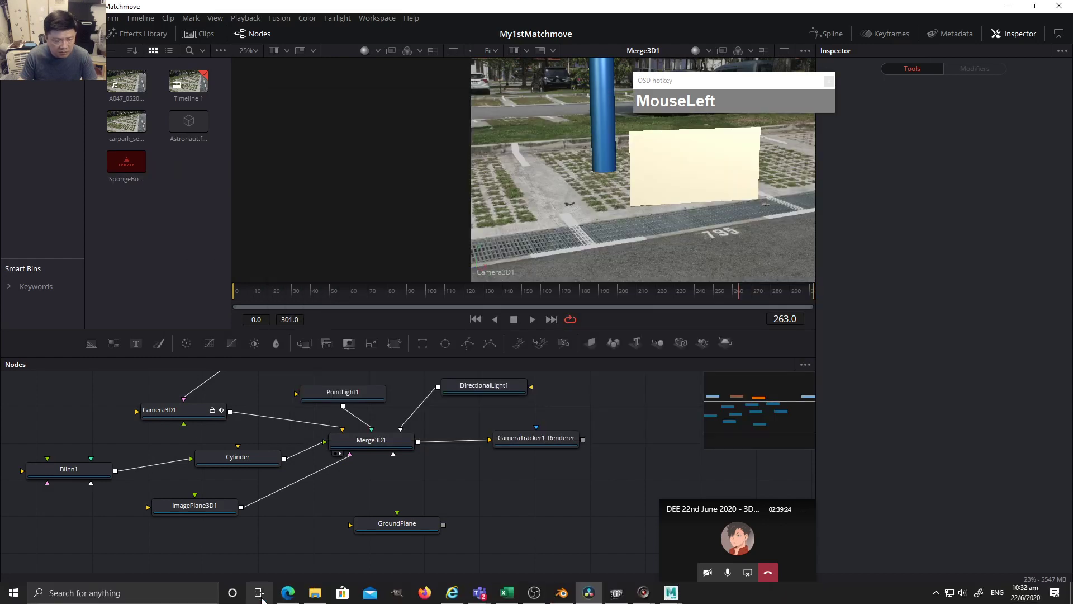
click(315, 600)
scroll(667, 335, down, 3)
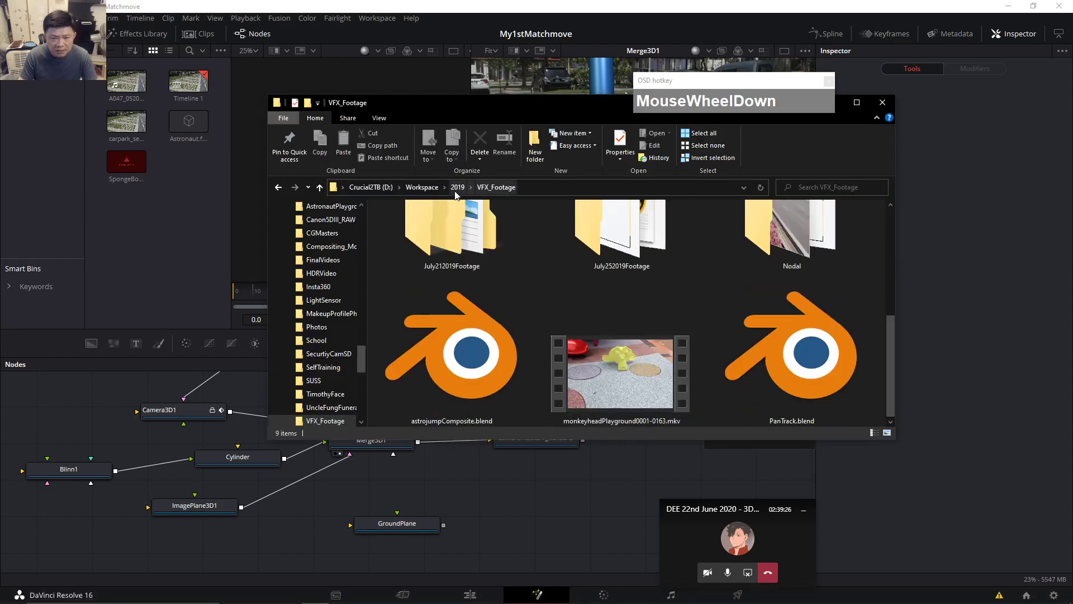
click(422, 186)
double_click(397, 258)
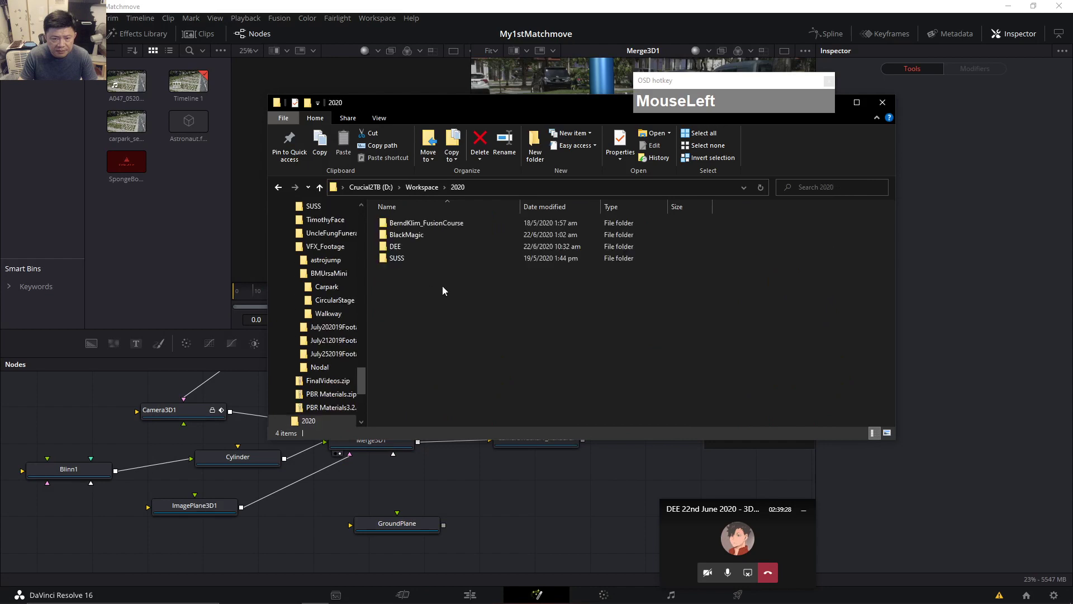
double_click(401, 246)
Drag png-spongebob-spongebob-clipart.png into Resolve's media pool, then minimize Explorer.
drag(416, 293, 169, 283)
drag(553, 108, 548, 182)
click(824, 178)
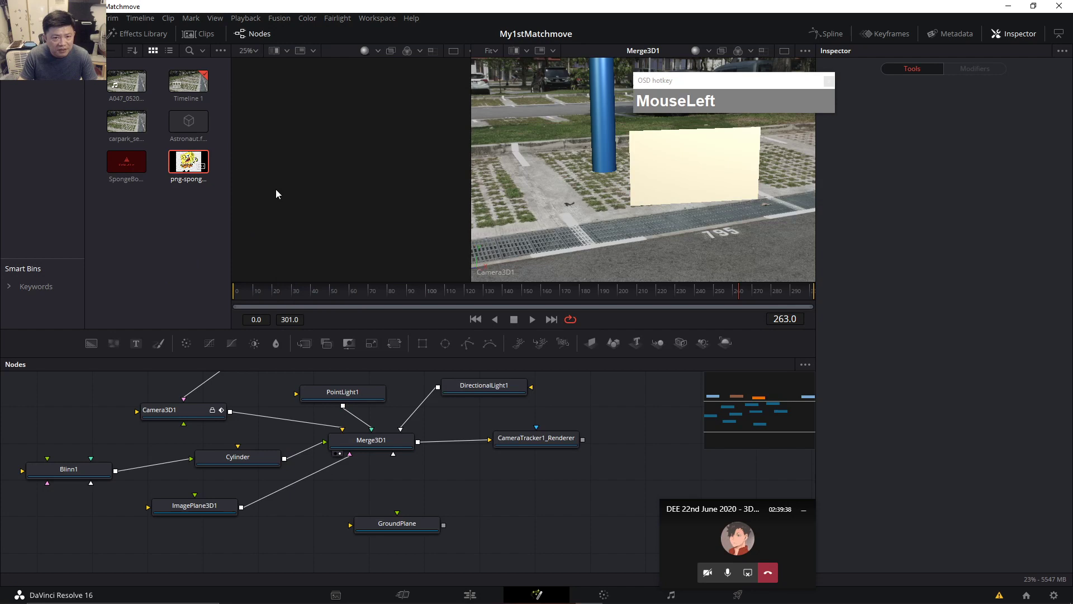
Add the SpongeBob PNG as a MediaIn2 node, view it in viewer 1 and check its alpha.
key(1)
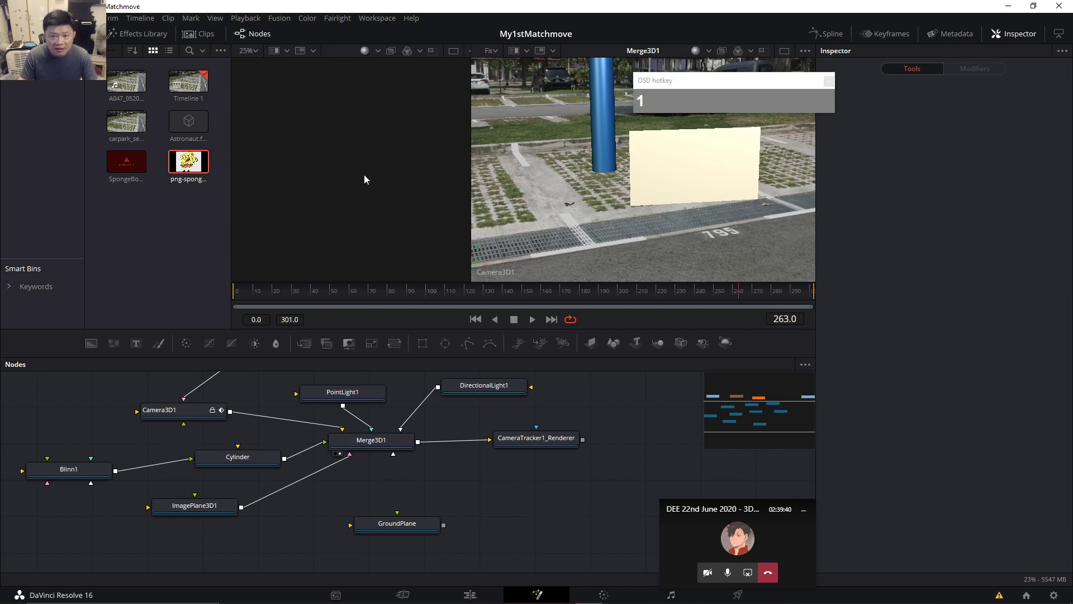
click(364, 175)
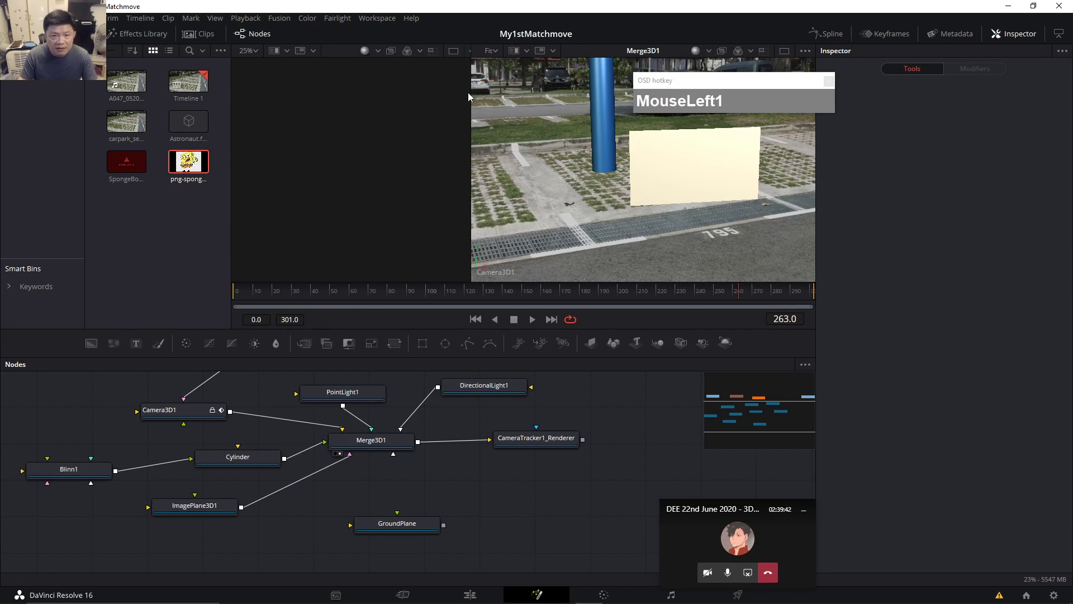
drag(192, 168, 102, 529)
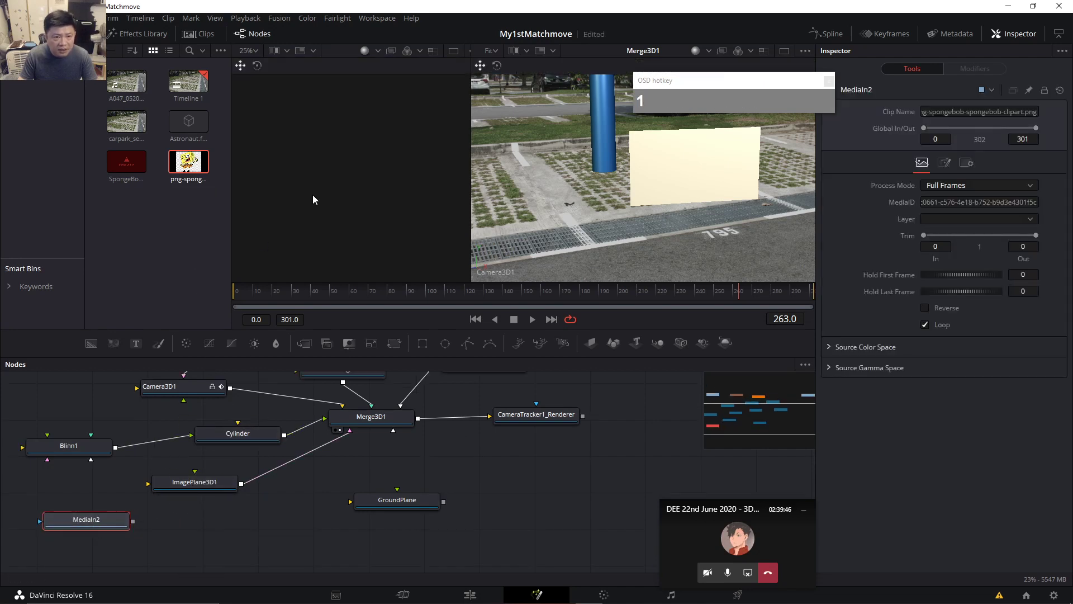
key(1)
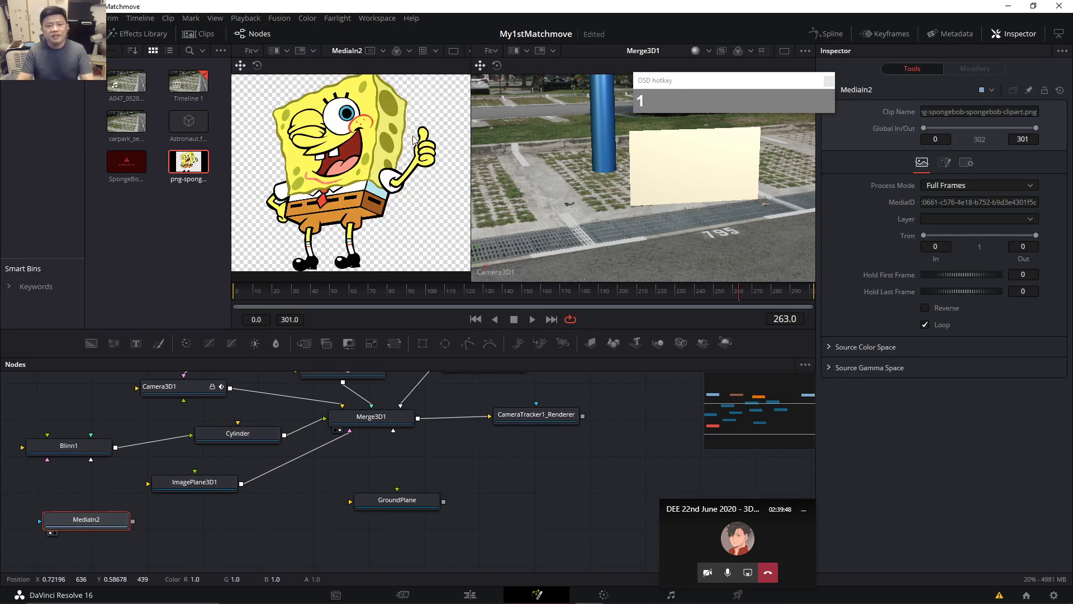
click(407, 203)
key(a)
key(a)
key(a)
key(a)
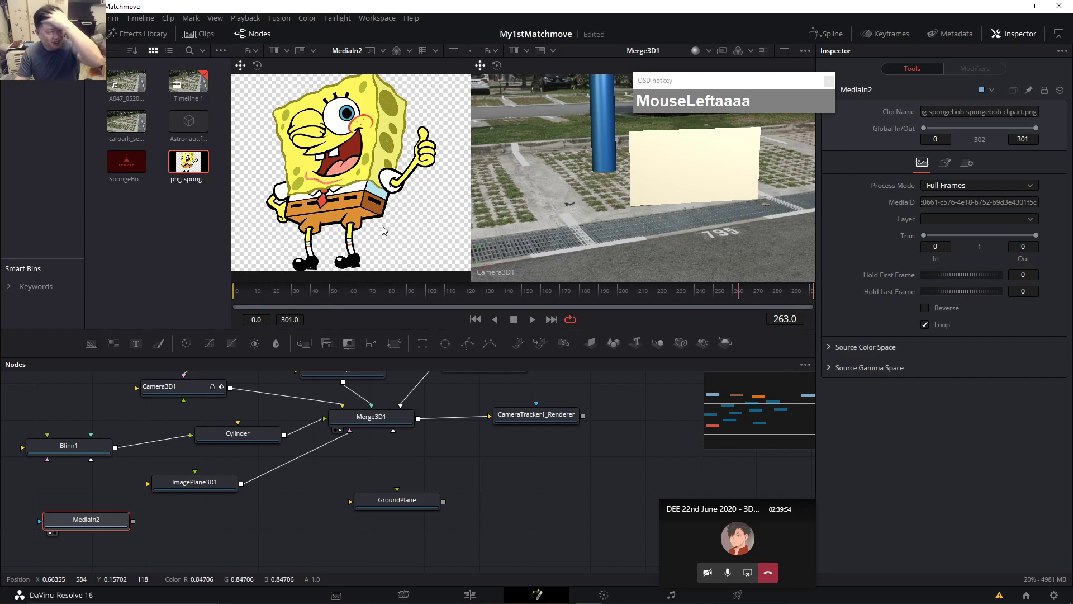
Wire MediaIn2's output into the ImagePlane3D1 node.
drag(191, 490, 222, 503)
drag(128, 522, 203, 497)
click(775, 239)
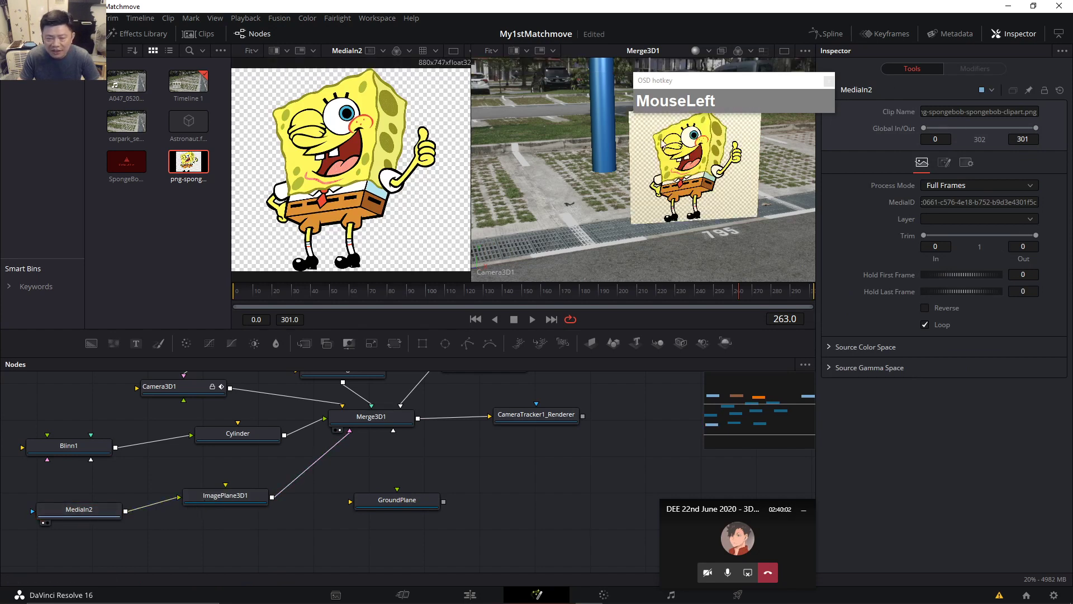
Select ImagePlane3D1 and play the shot to check the plane's placement.
drag(235, 504, 234, 507)
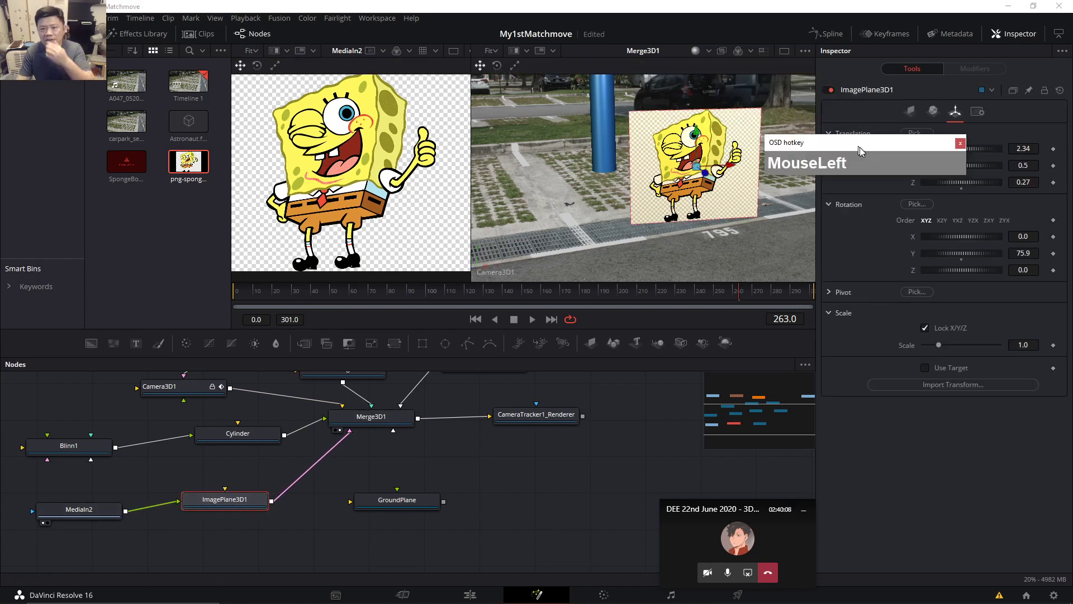
drag(471, 179, 390, 180)
drag(265, 298, 340, 293)
click(533, 319)
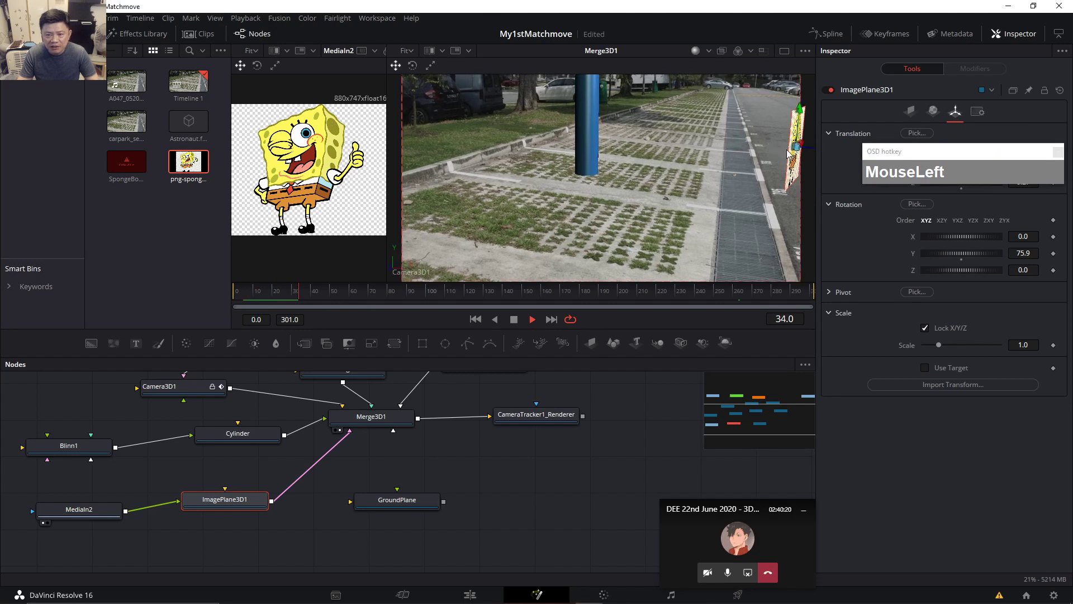
click(250, 301)
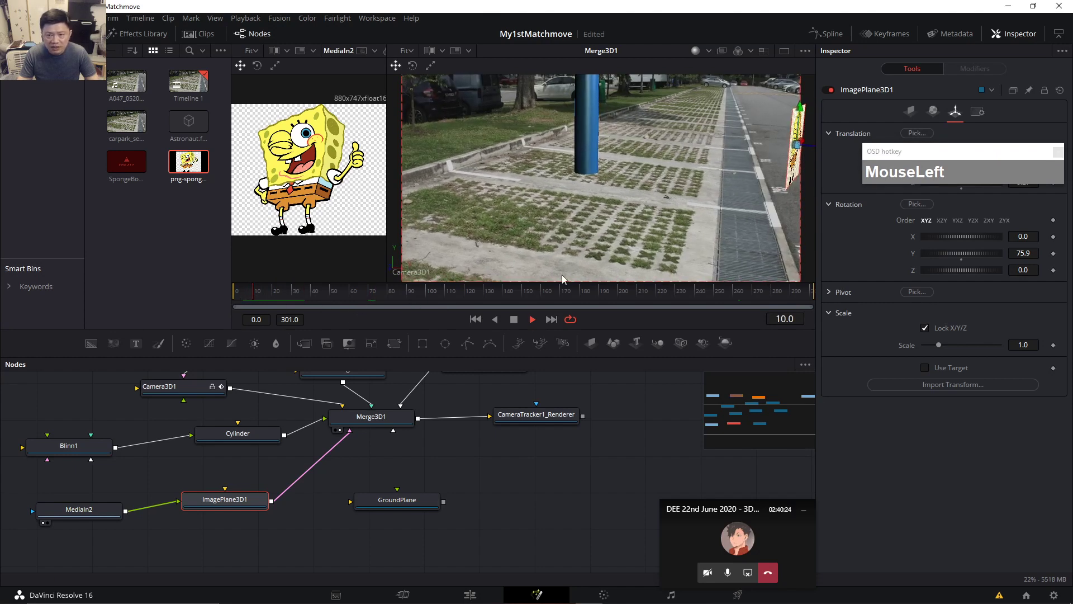
click(514, 319)
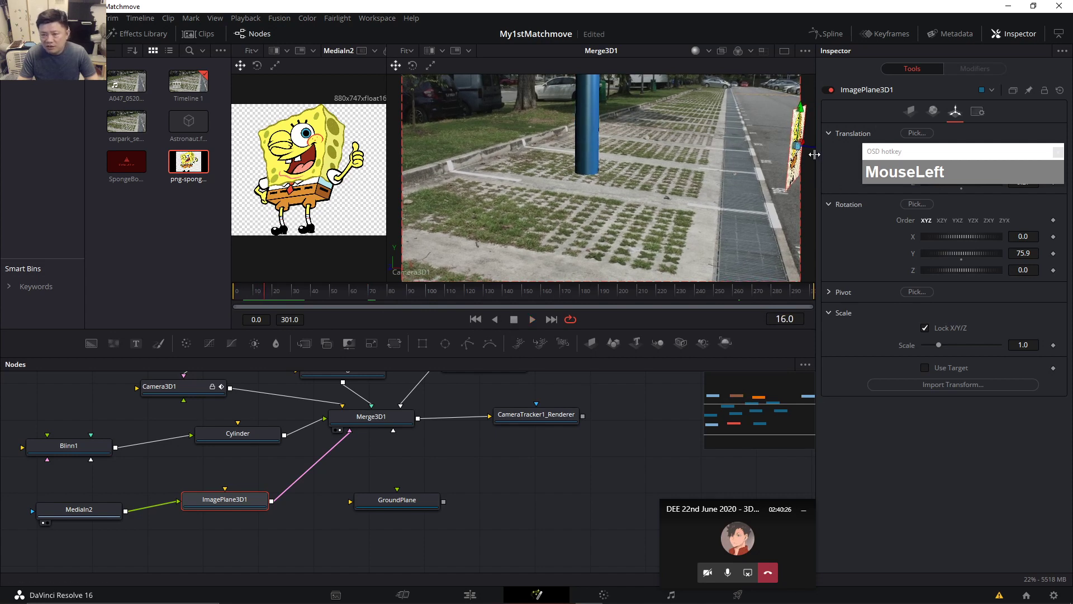
Set the image plane's Translation Z to 1.36 and X to 1.197.
drag(793, 148, 771, 151)
drag(930, 152, 909, 463)
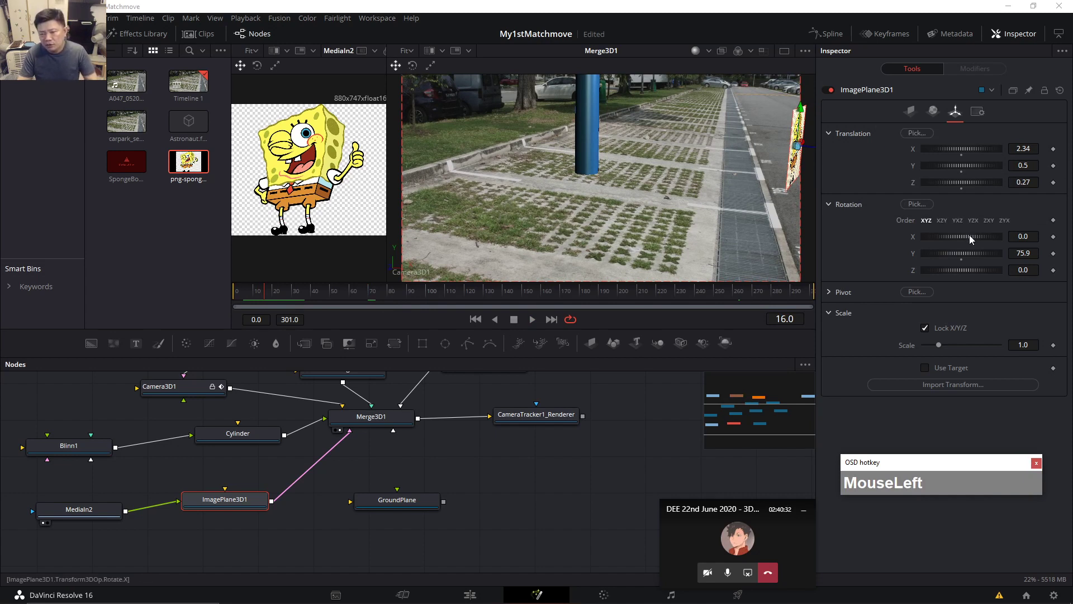
drag(968, 184, 975, 186)
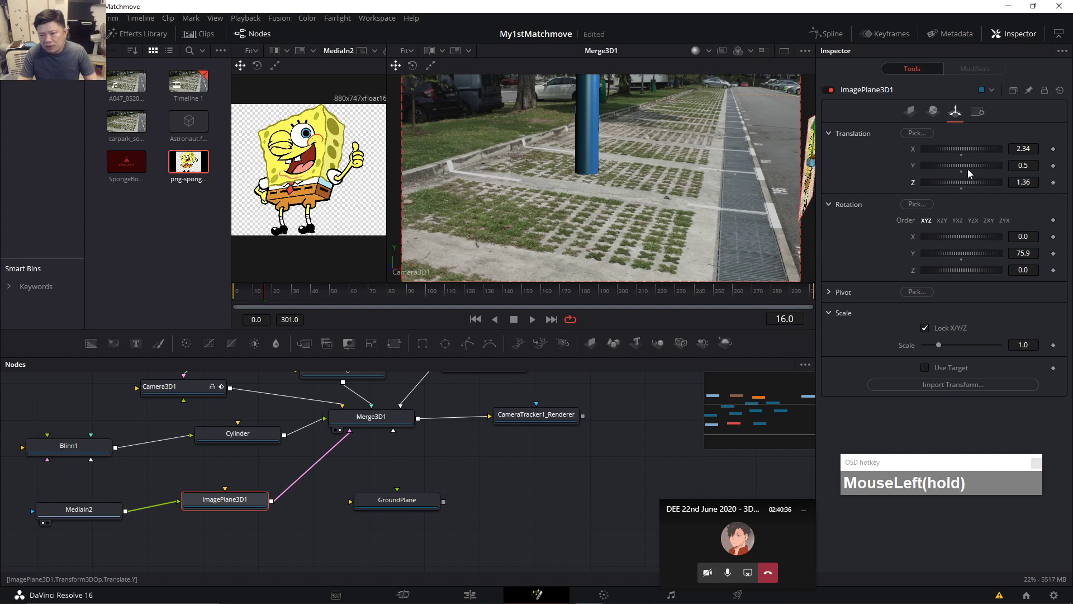
drag(967, 149, 954, 176)
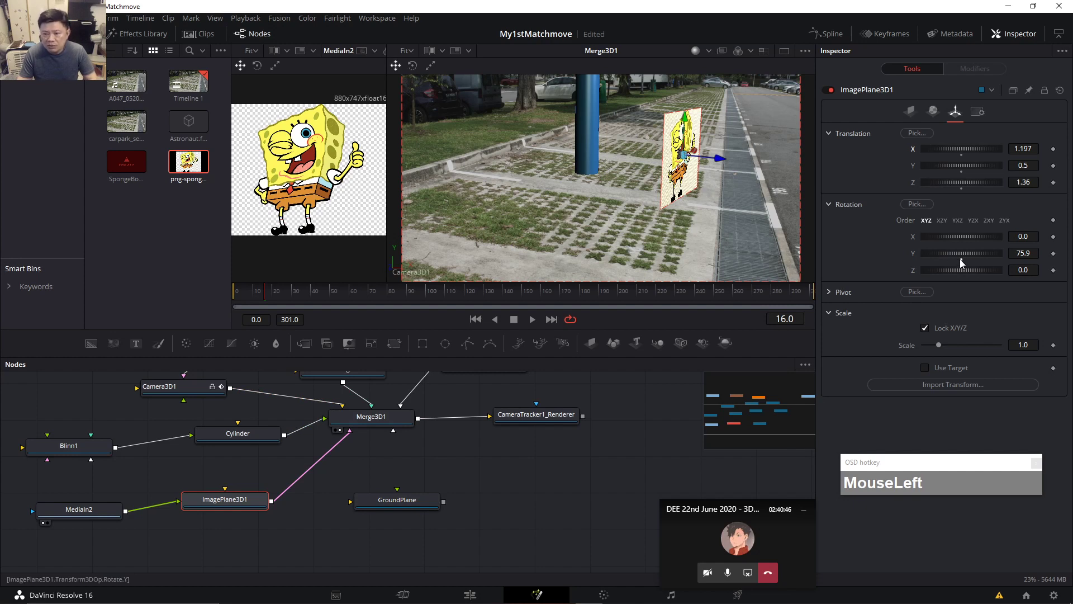
Keyframe Rotation Y at about 7.4, then 36.8 at frame 134 and 83.3 near the end.
drag(561, 413, 569, 469)
drag(377, 440, 382, 477)
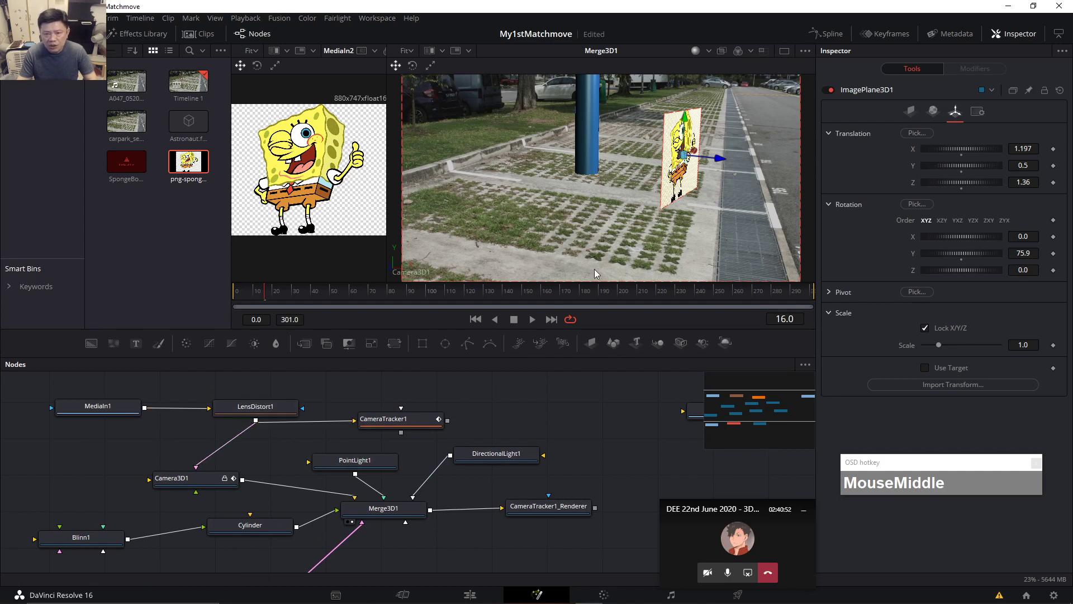
mouse_move(977, 250)
mouse_down()
mouse_move(957, 253)
mouse_move(974, 252)
mouse_up()
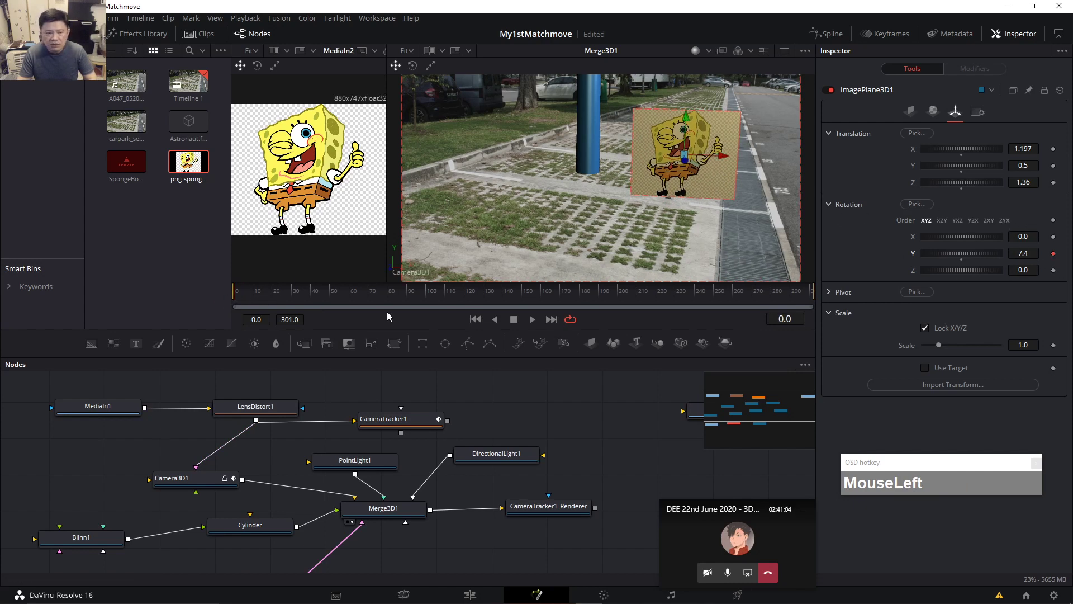
click(394, 294)
click(492, 295)
drag(971, 255, 975, 254)
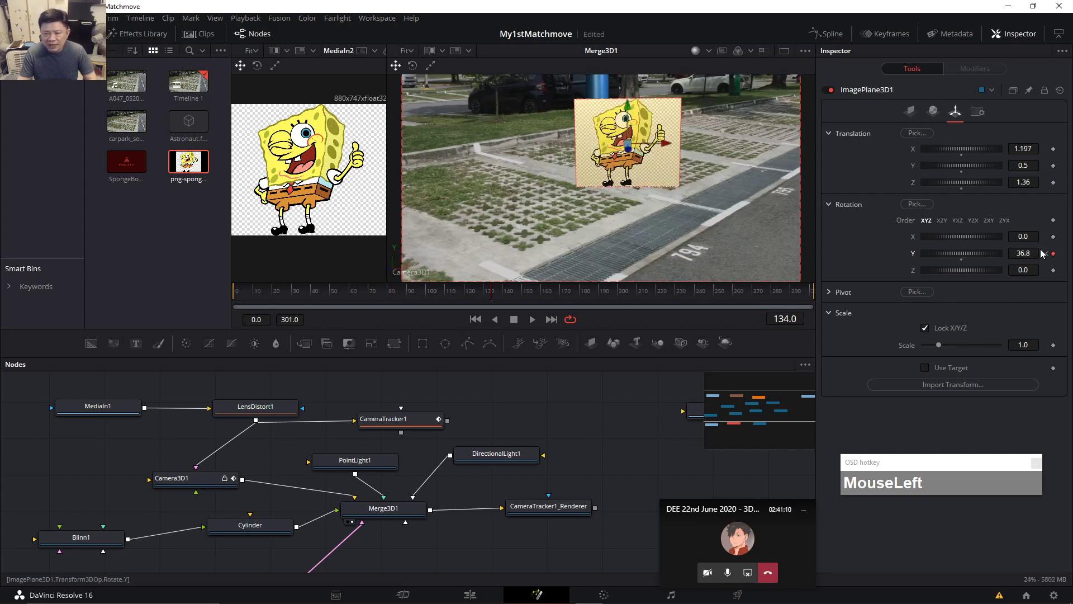
drag(616, 293, 797, 297)
drag(970, 254, 692, 305)
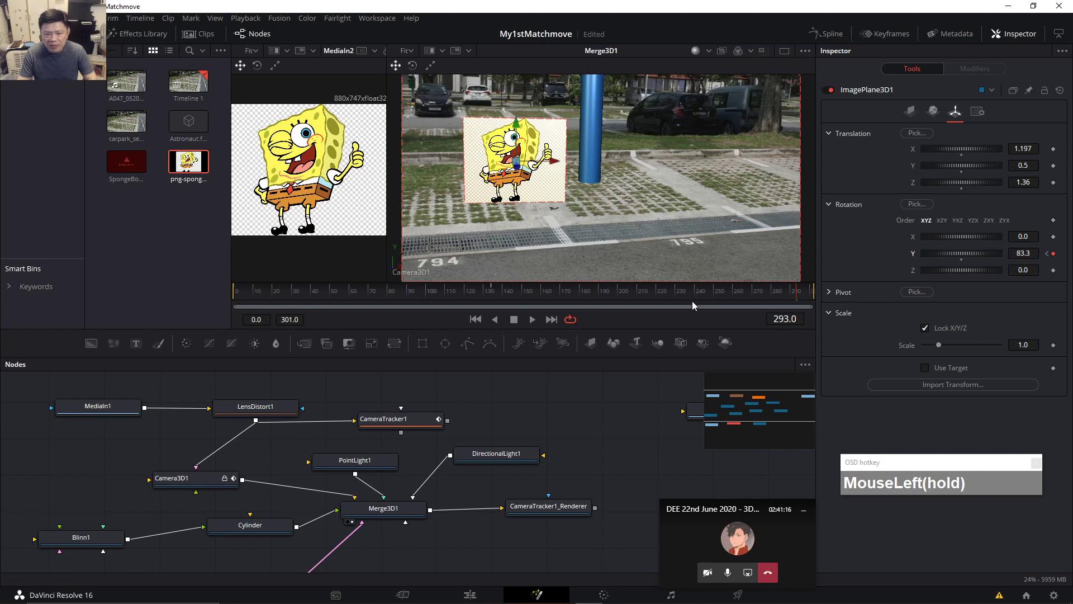
Scrub frames 58 to 226 to check the plane's angle, then move MediaOut1 near the renderer.
drag(783, 293, 397, 294)
click(541, 293)
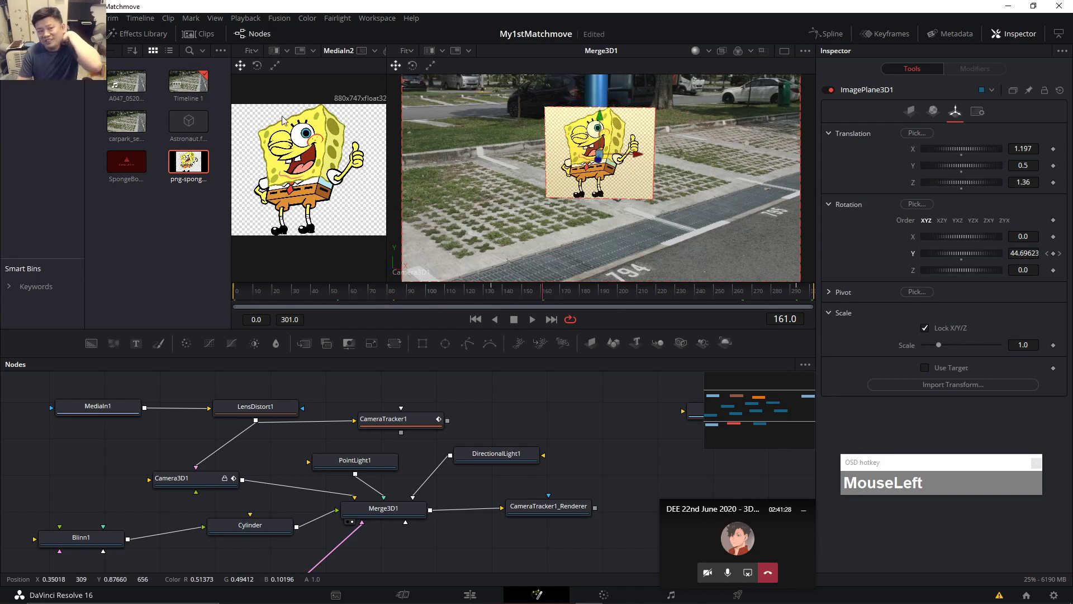
click(669, 290)
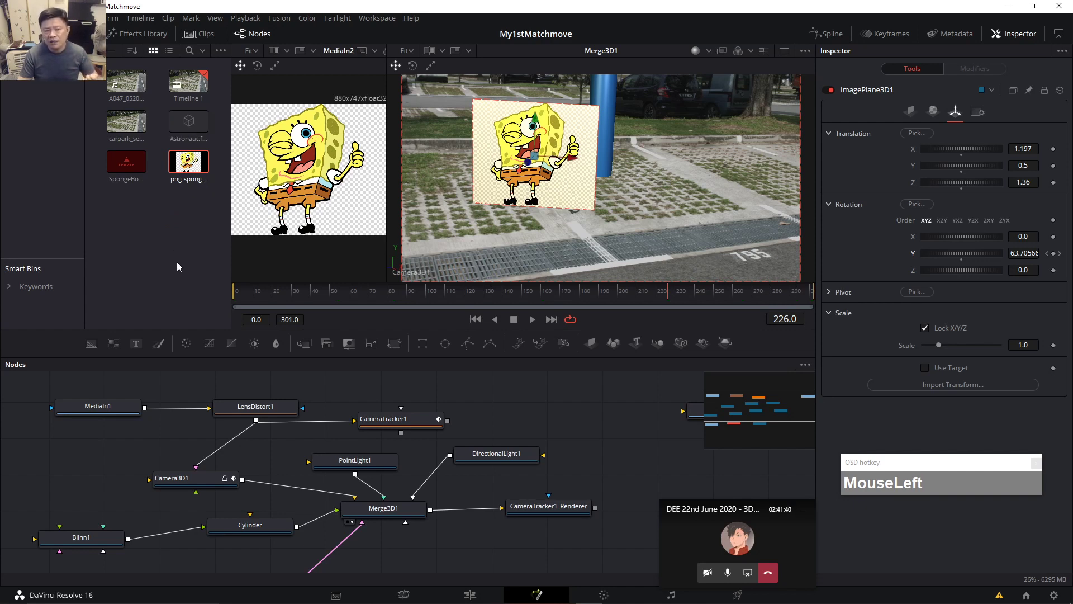
click(174, 246)
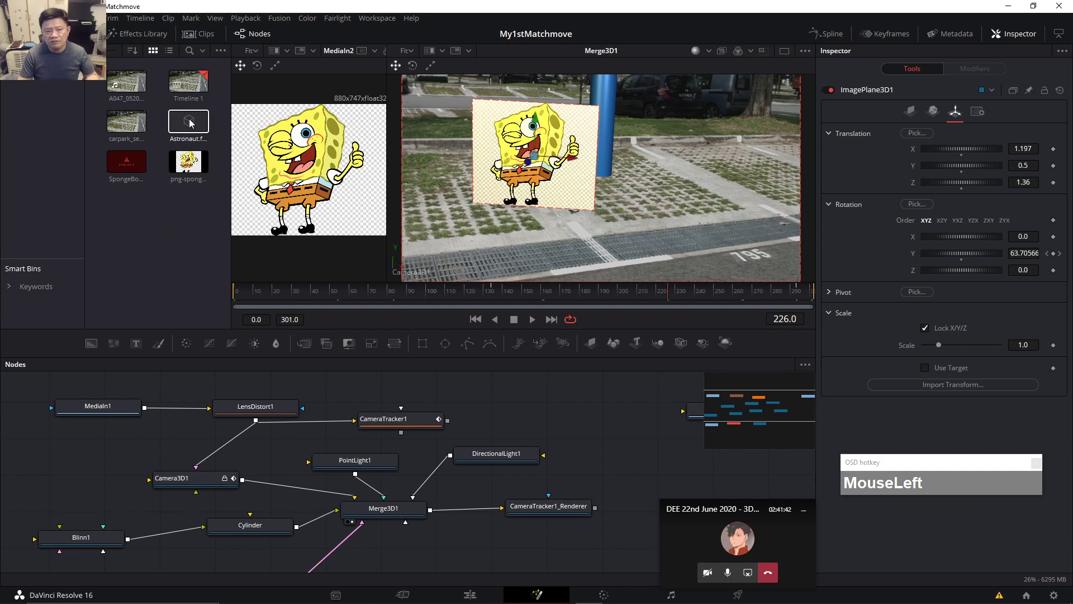
click(448, 293)
drag(565, 291, 770, 293)
drag(429, 294, 347, 294)
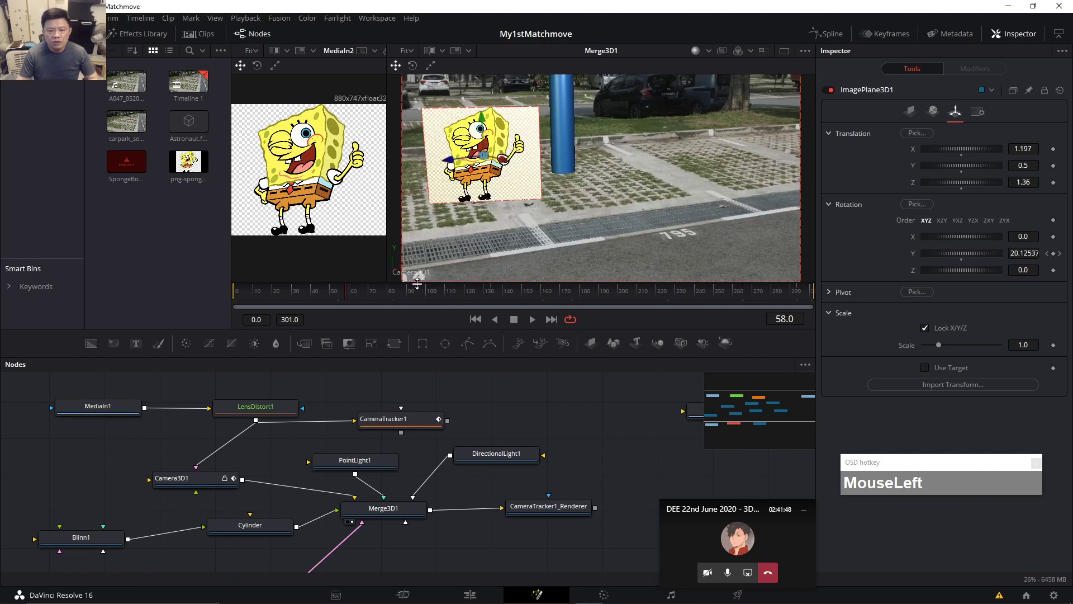
drag(527, 550, 365, 528)
drag(576, 388, 576, 474)
click(417, 485)
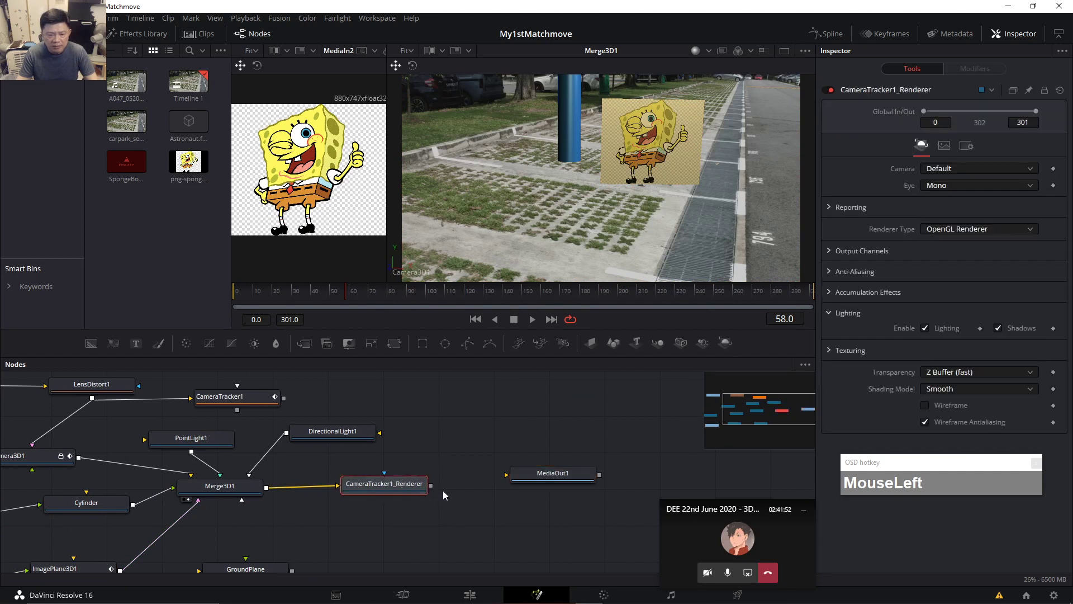
drag(431, 486, 546, 484)
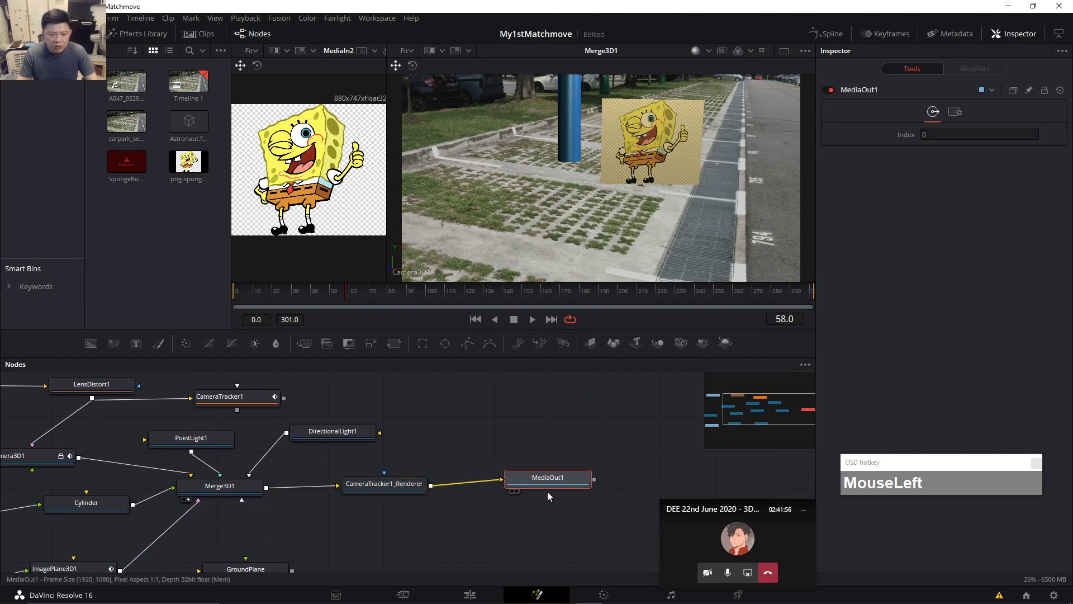
click(473, 594)
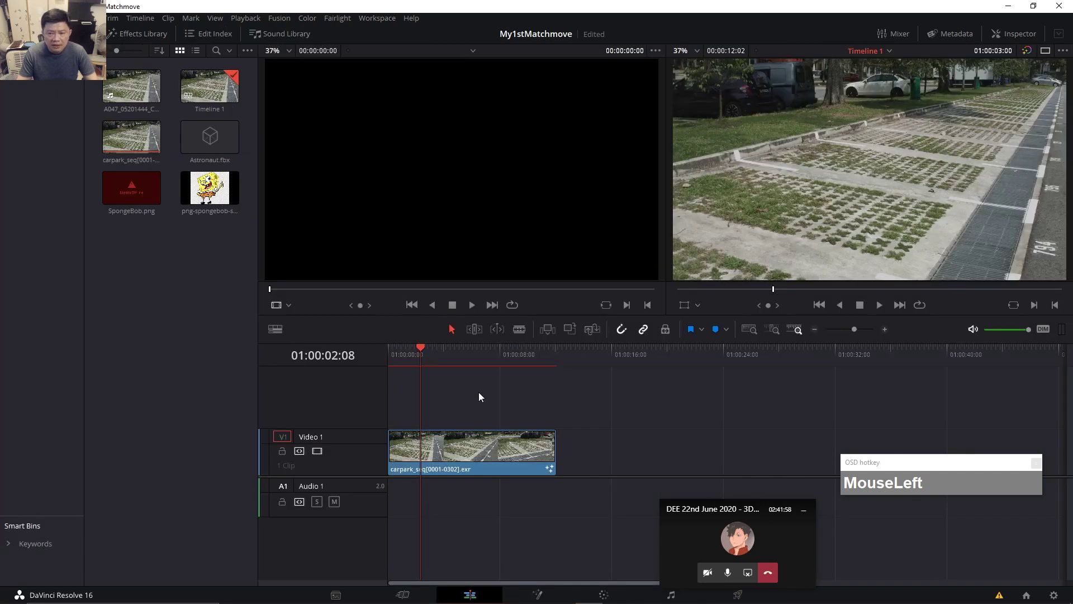
click(458, 354)
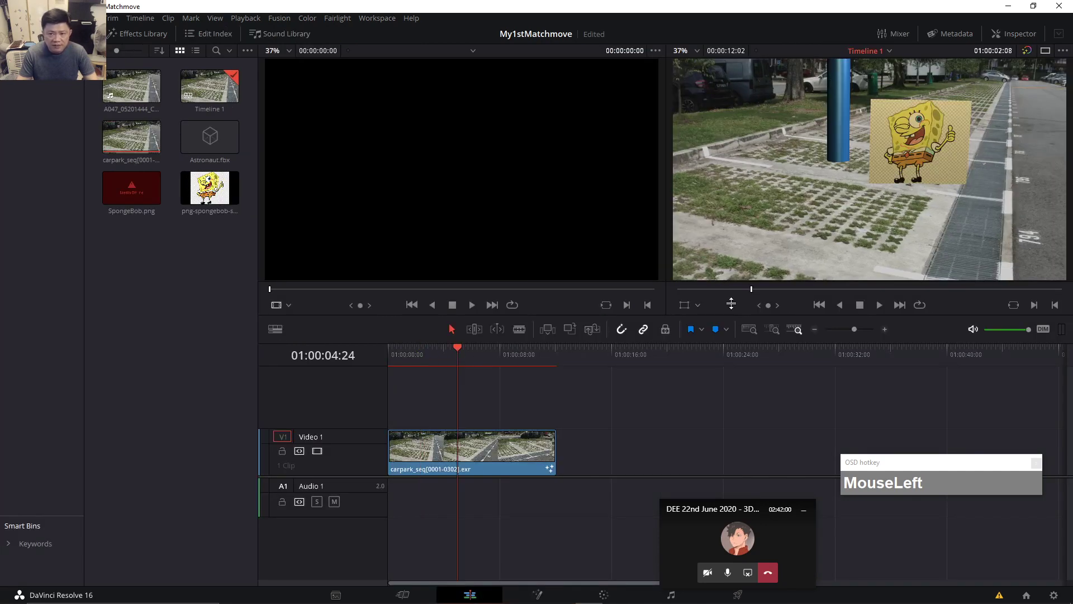
click(488, 355)
click(496, 354)
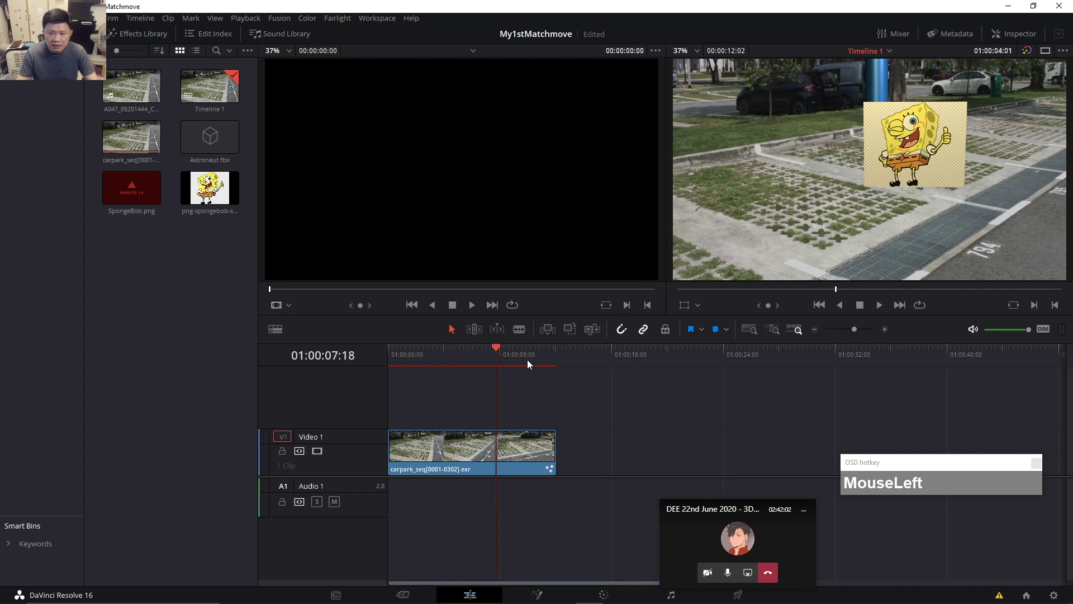
click(538, 354)
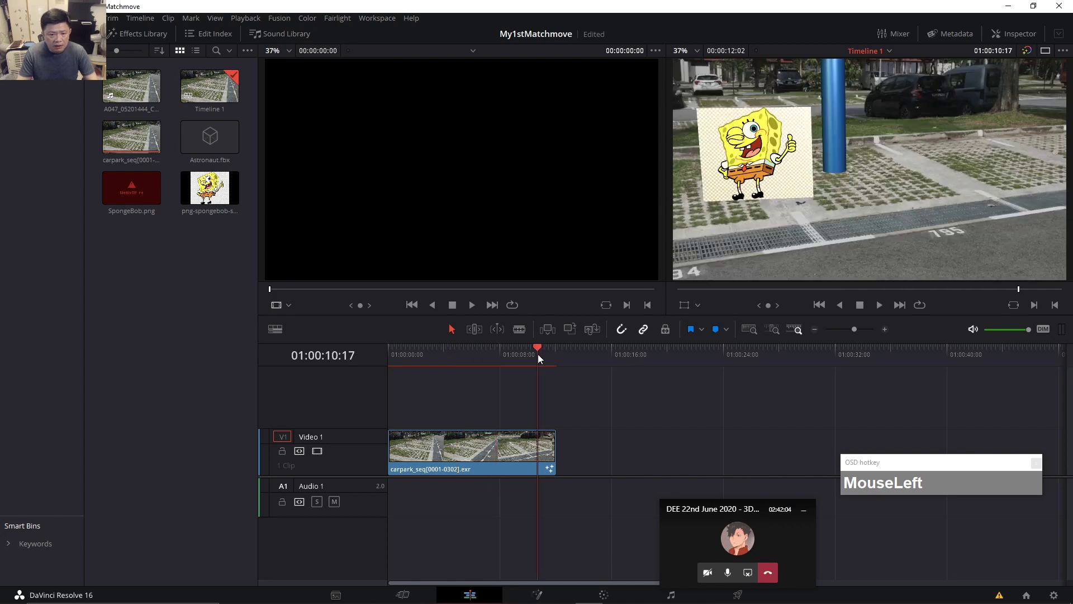
drag(538, 354, 539, 354)
drag(961, 462, 967, 515)
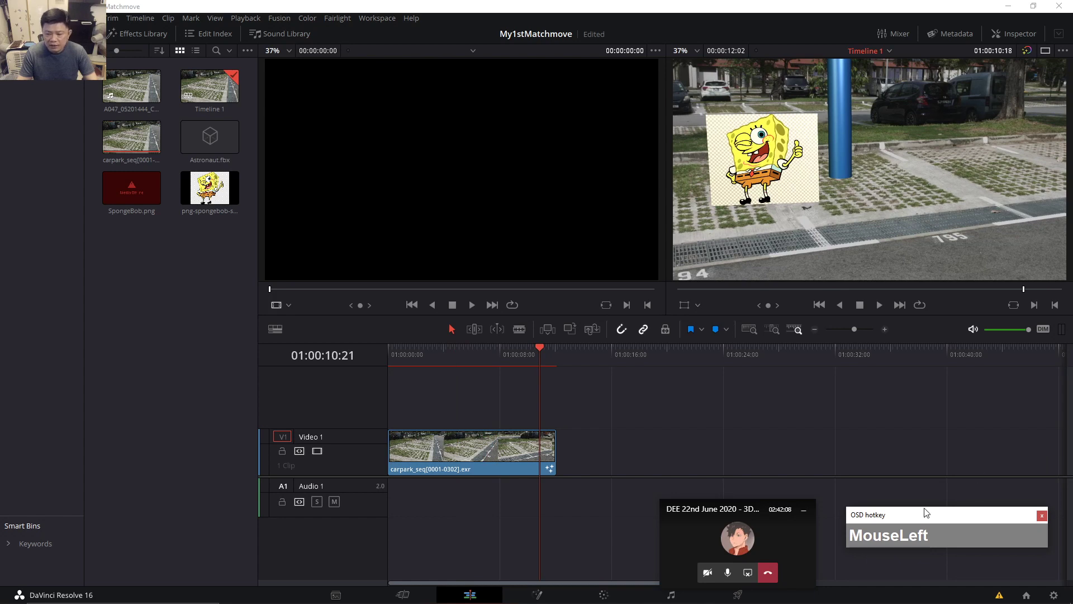
drag(749, 508, 915, 440)
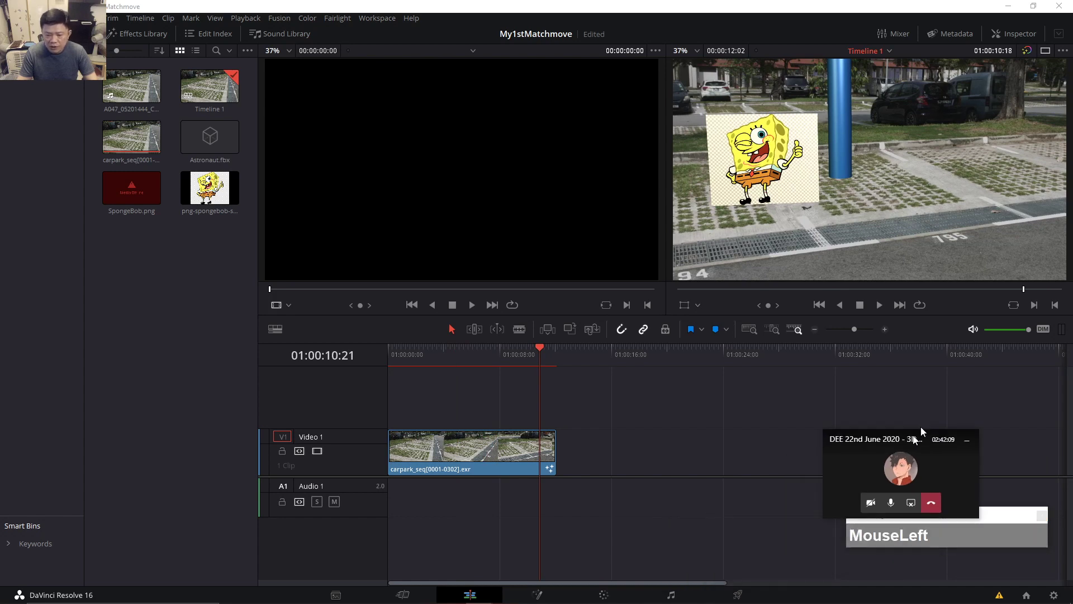
On the Deliver page, choose the H.264 Master preset and name the output MyFirstTrack.
click(736, 595)
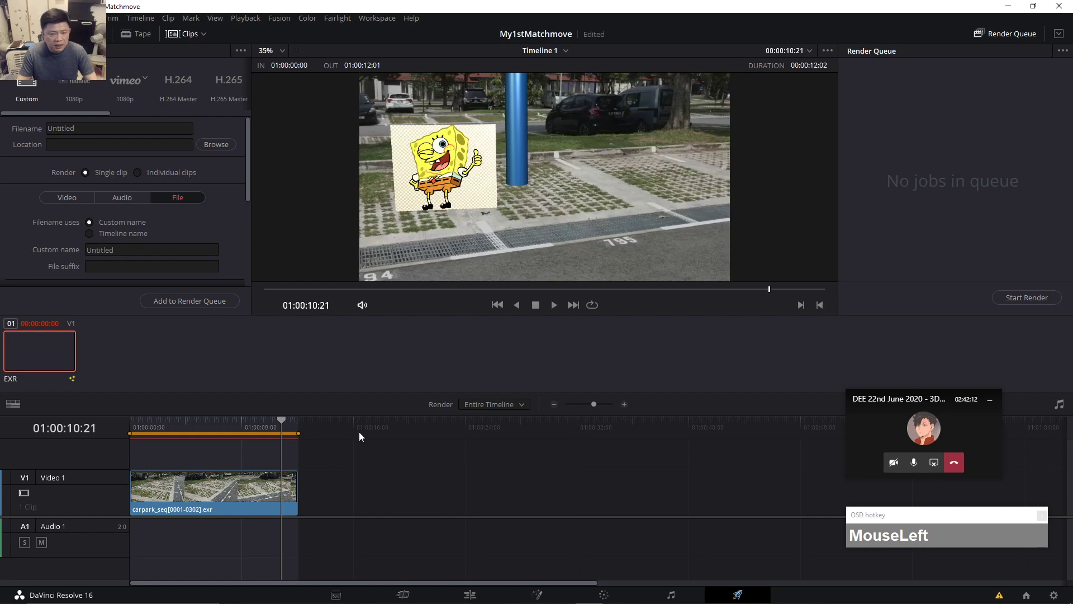
drag(149, 426, 130, 430)
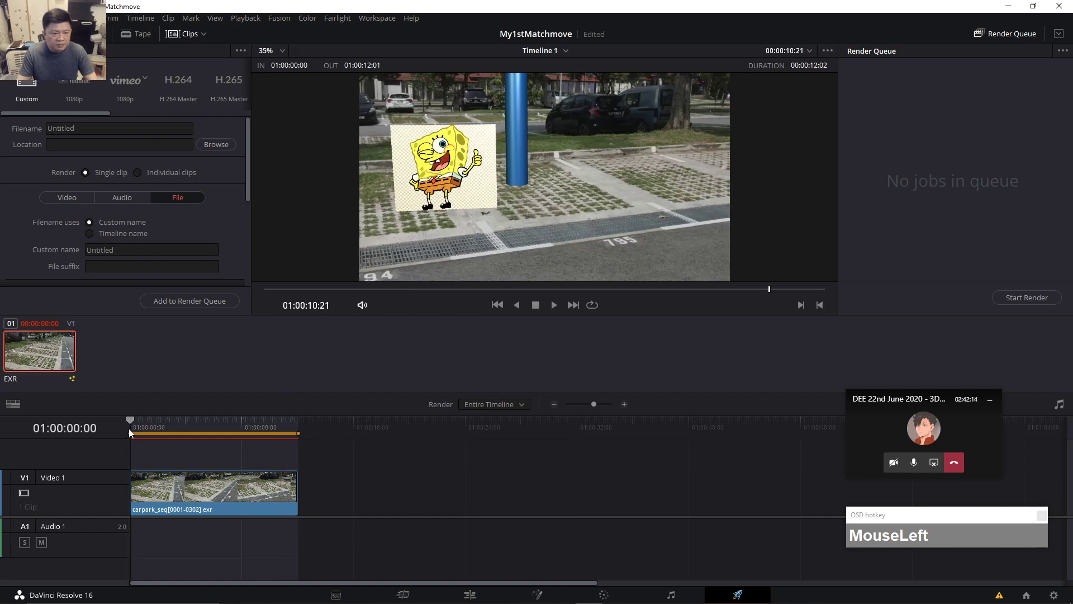
click(170, 85)
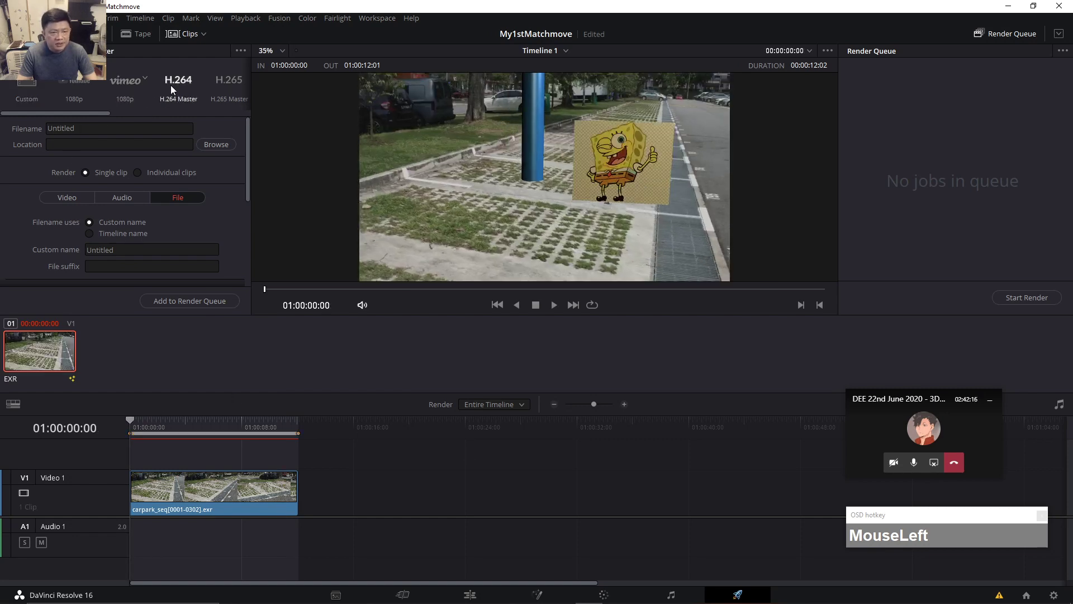
double_click(61, 129)
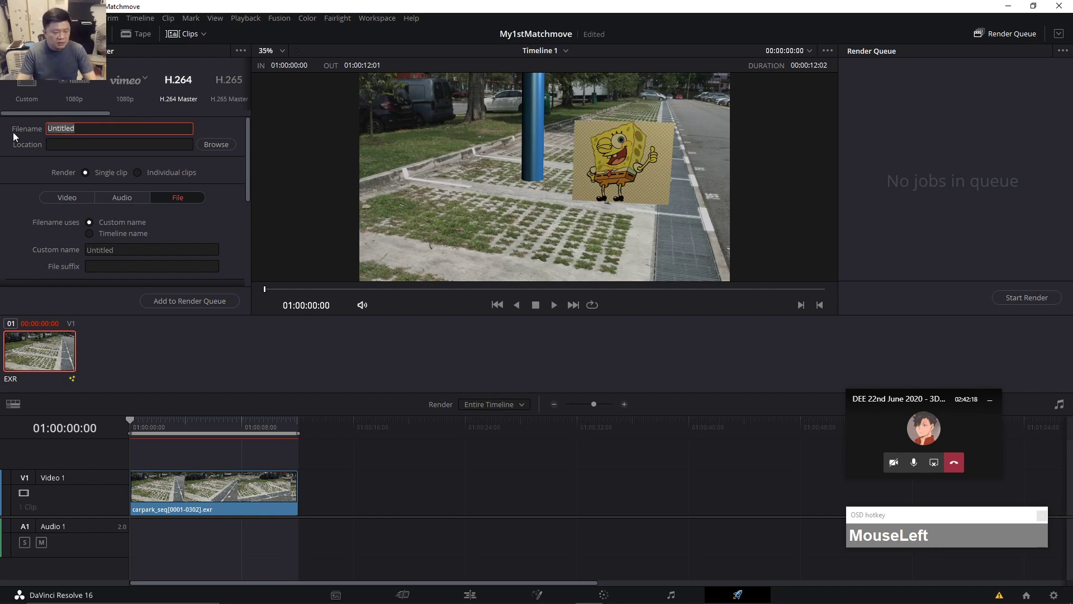
text(MyFir)
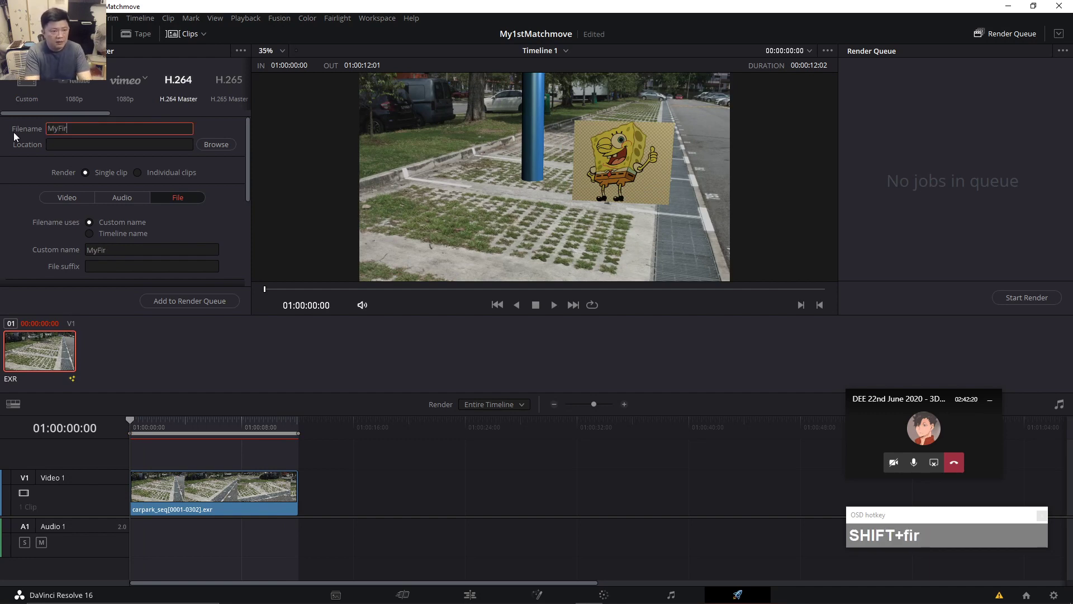
text(stTrack)
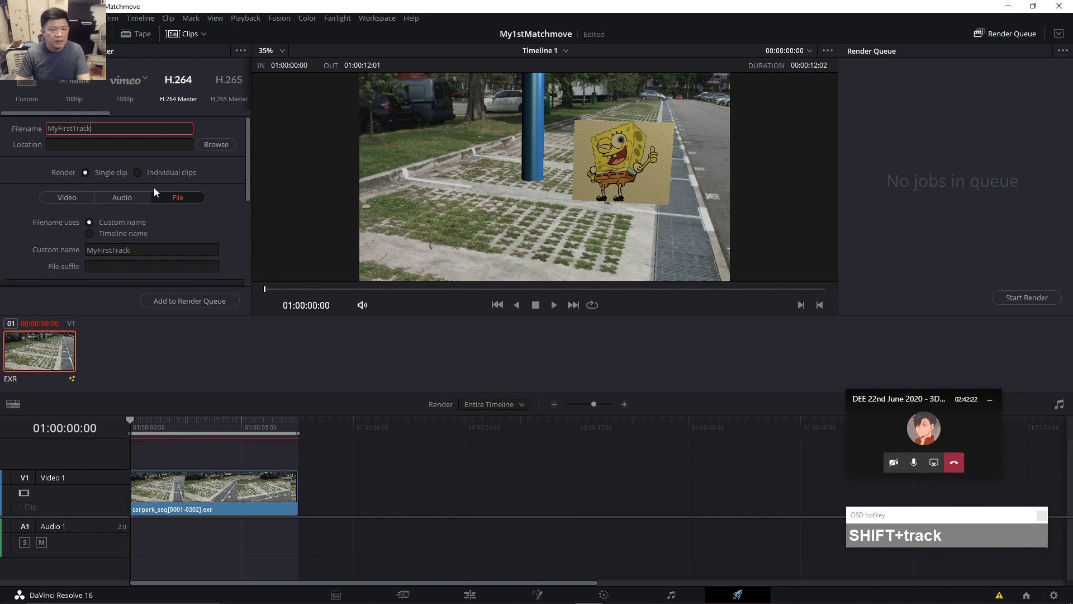
Set the render location to the 2020\DEE folder and add the job to the Render Queue.
click(215, 145)
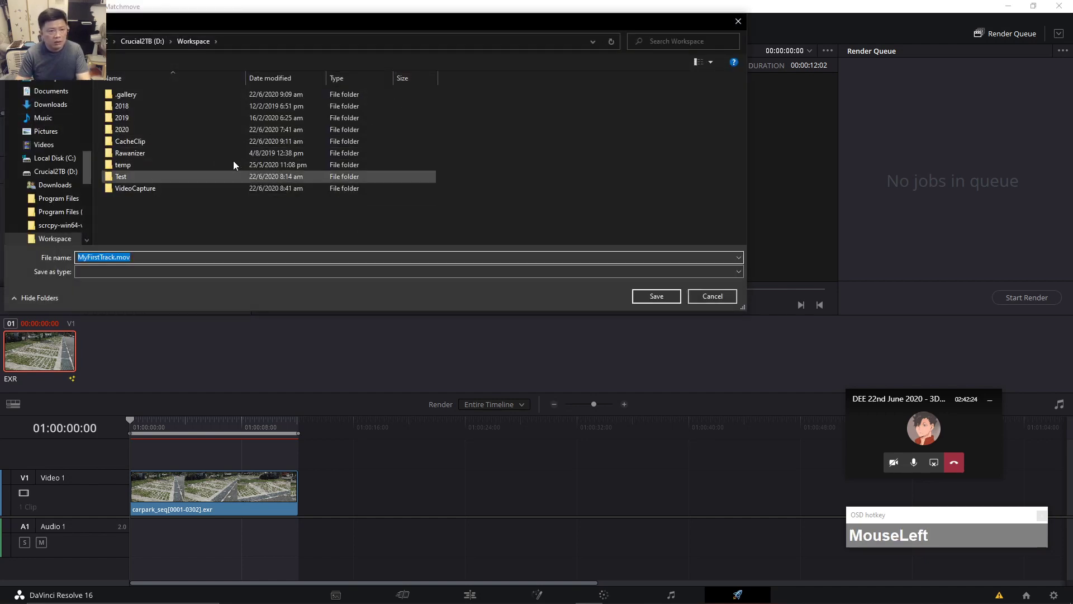
double_click(124, 130)
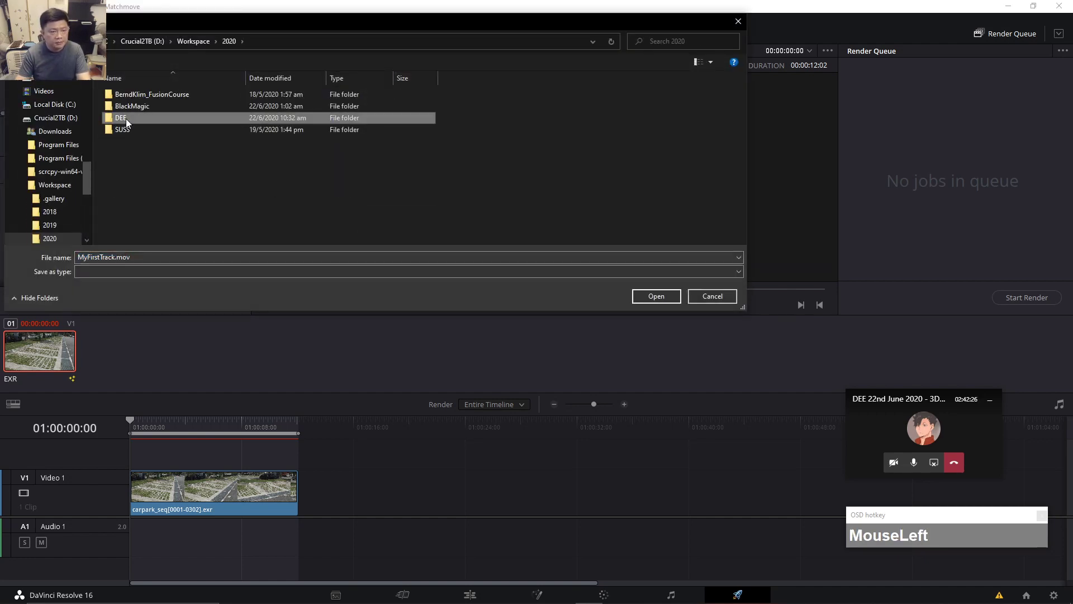
double_click(126, 119)
click(640, 297)
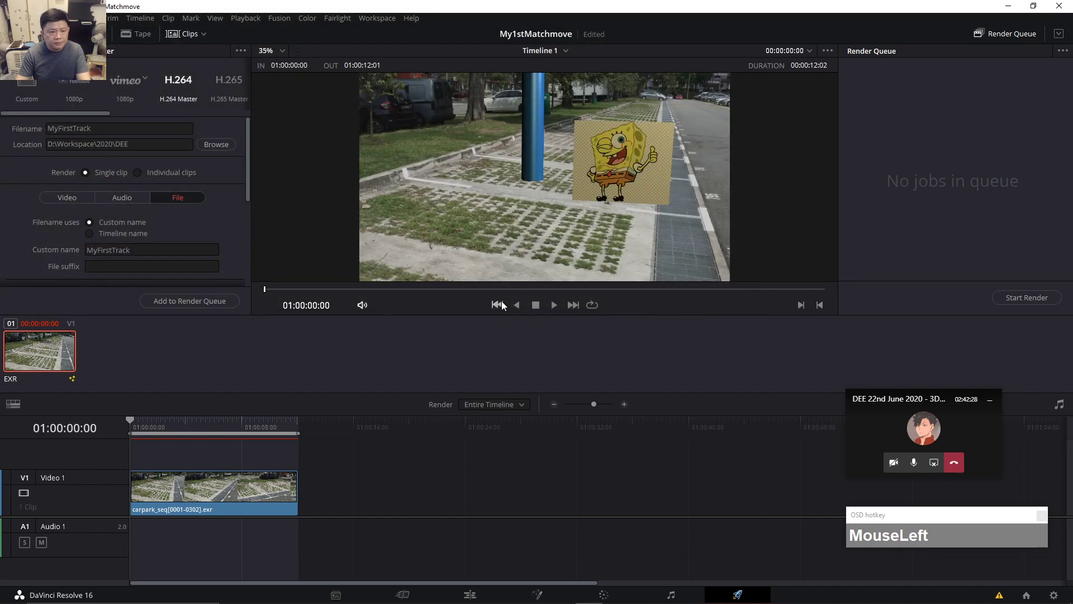
click(203, 300)
Start rendering the queued MyFirstTrack job and wait until Job 1 completes.
click(1024, 299)
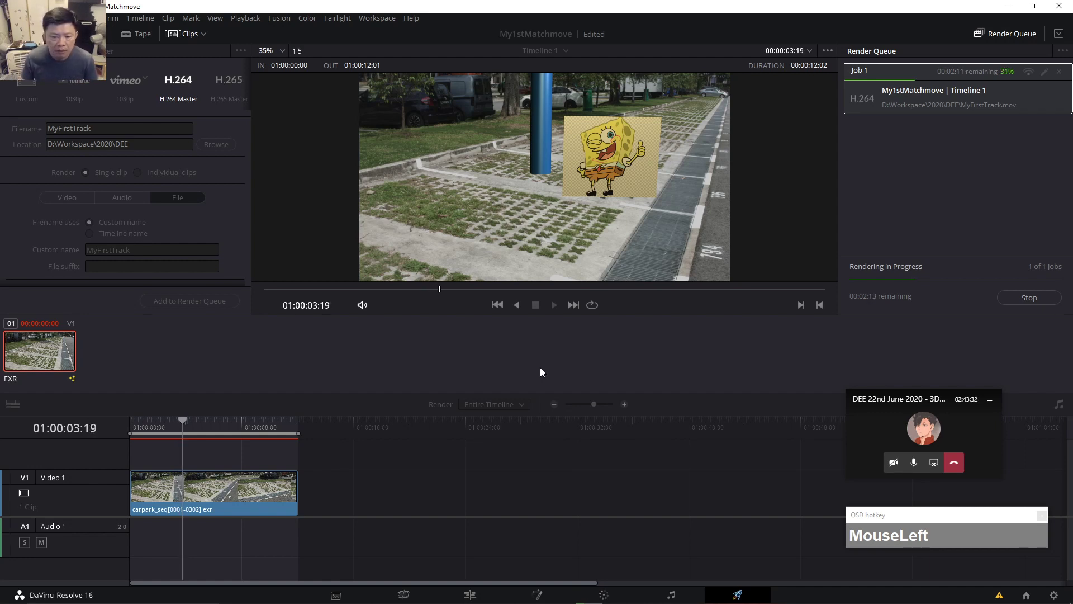
mouse_move(396, 598)
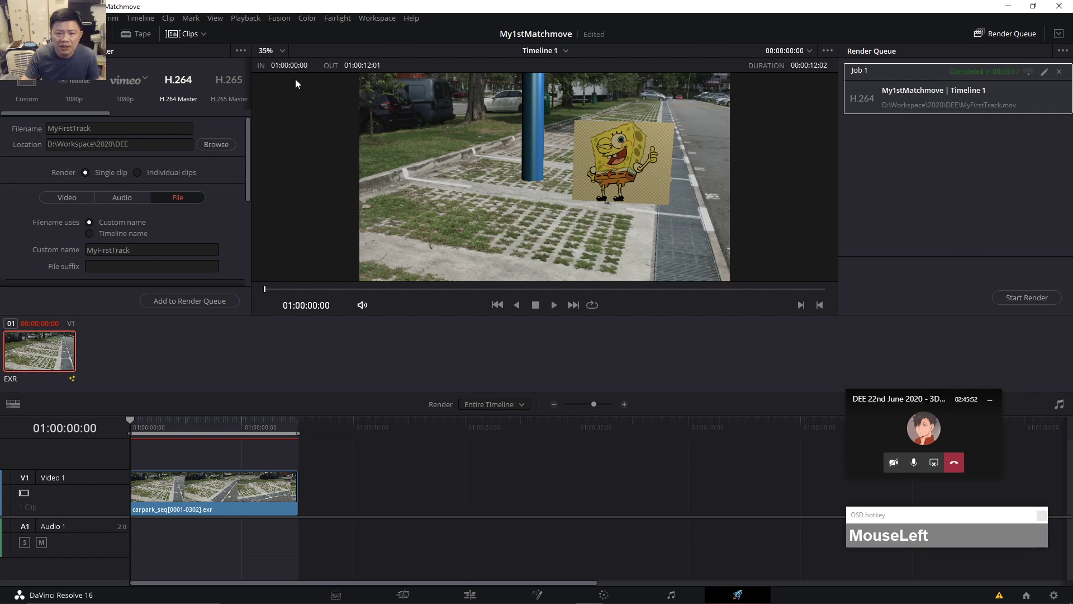
Play the rendered MyFirstTrack.mov from the DEE folder to check the matchmove.
mouse_move(469, 599)
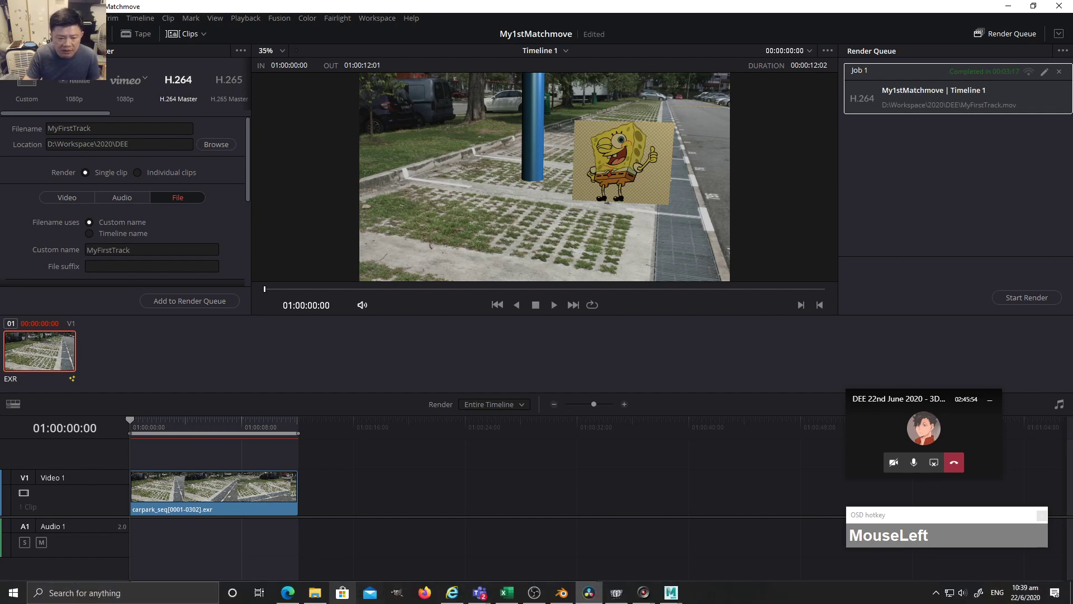
click(315, 593)
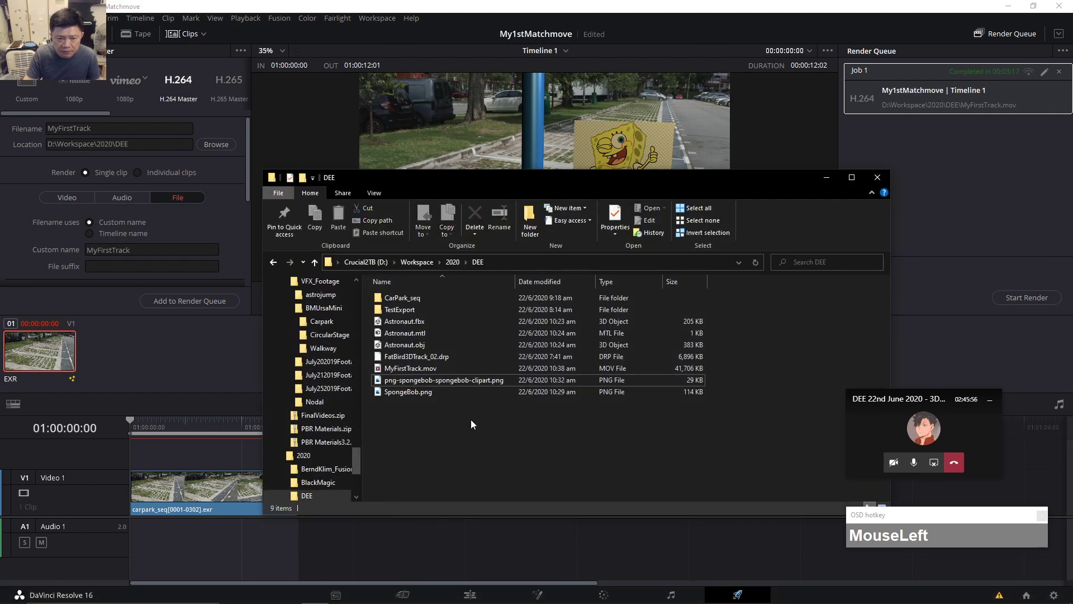
click(420, 369)
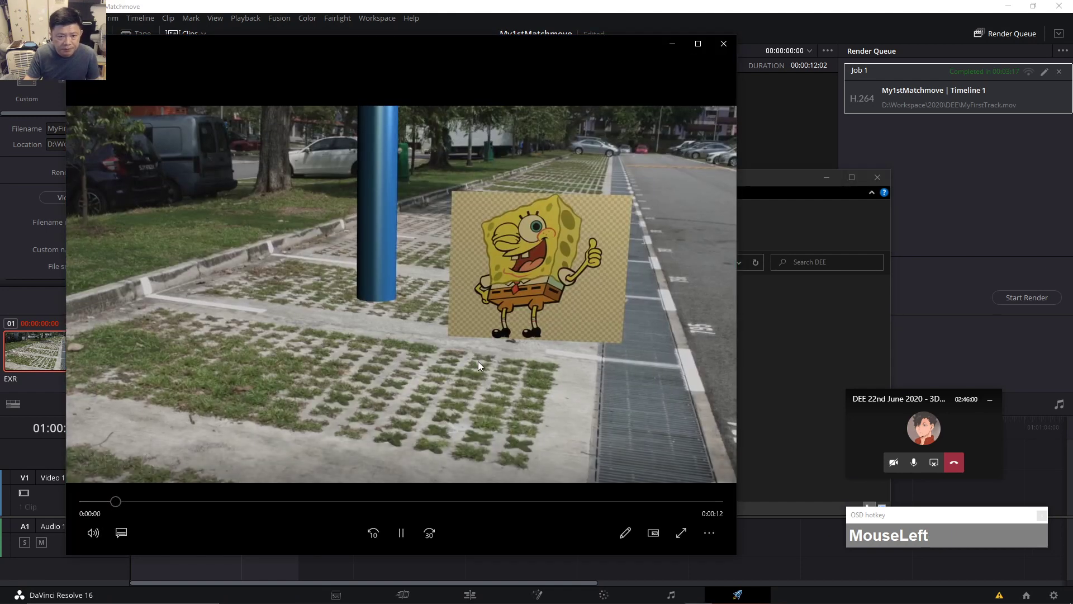
double_click(478, 361)
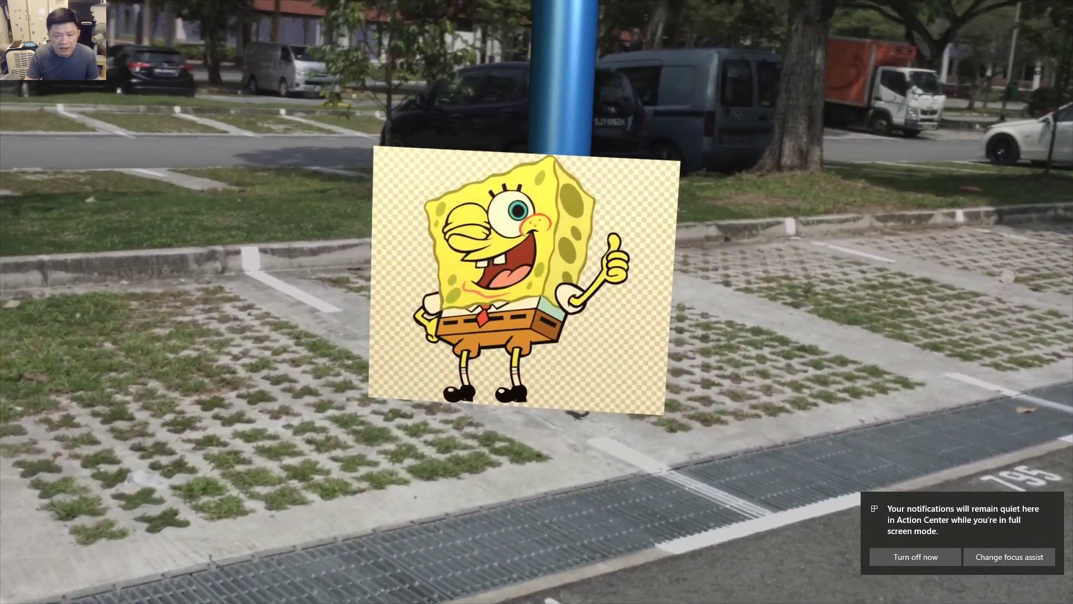
Close the video player and minimise File Explorer to return to Resolve.
mouse_move(584, 361)
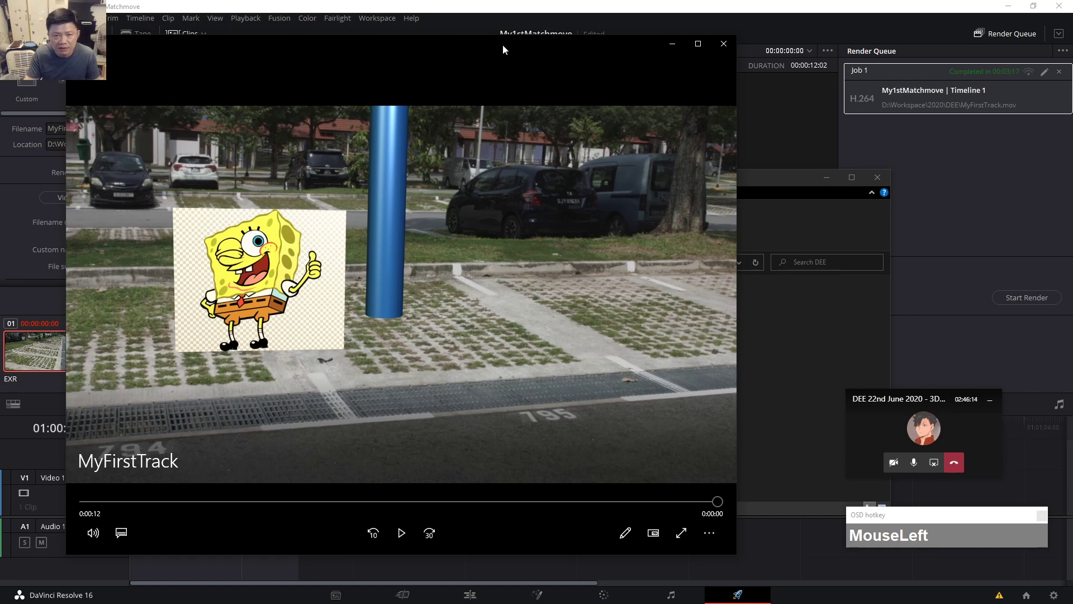
drag(503, 49, 594, 81)
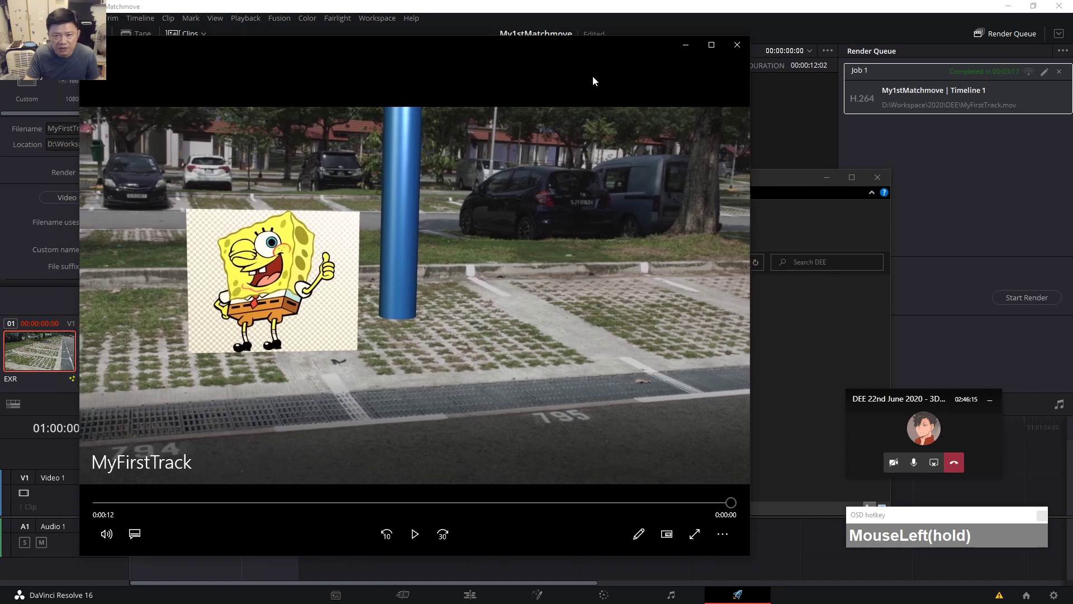
click(730, 55)
click(732, 177)
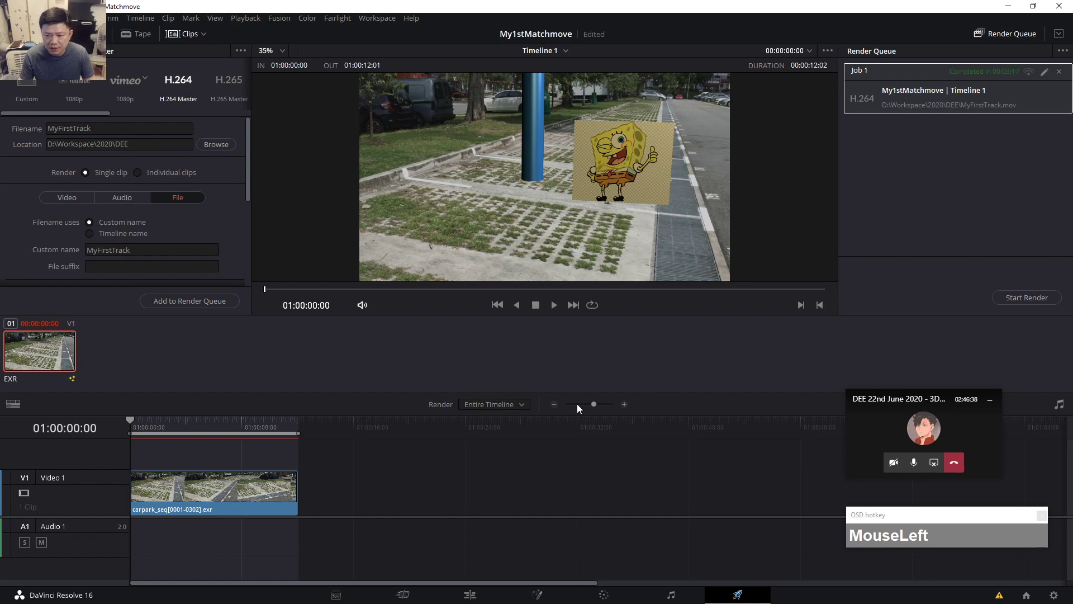
Switch back to the Fusion page to resume work on the matchmove node tree.
drag(885, 404, 912, 305)
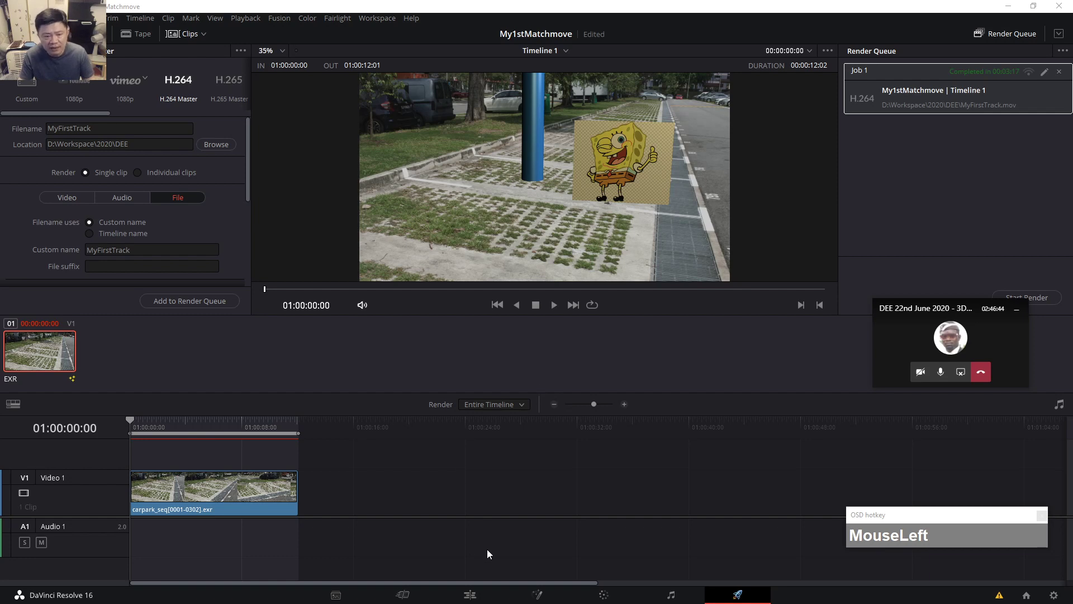
click(538, 595)
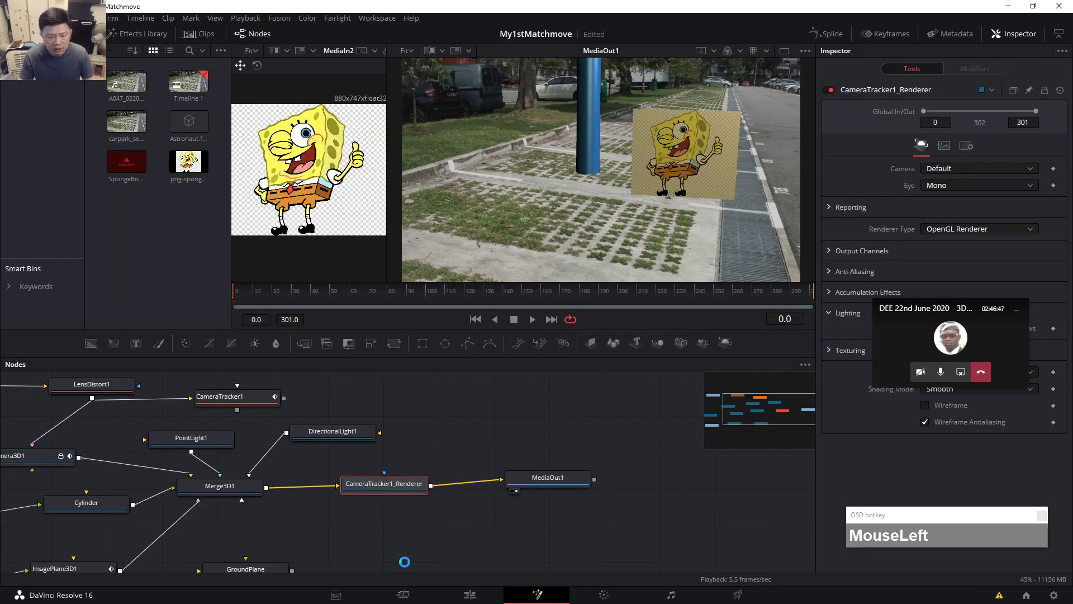
Pan the node graph, then nudge LensDistort1 left, CameraTracker1 up and Camera3D1 right.
drag(350, 547, 515, 559)
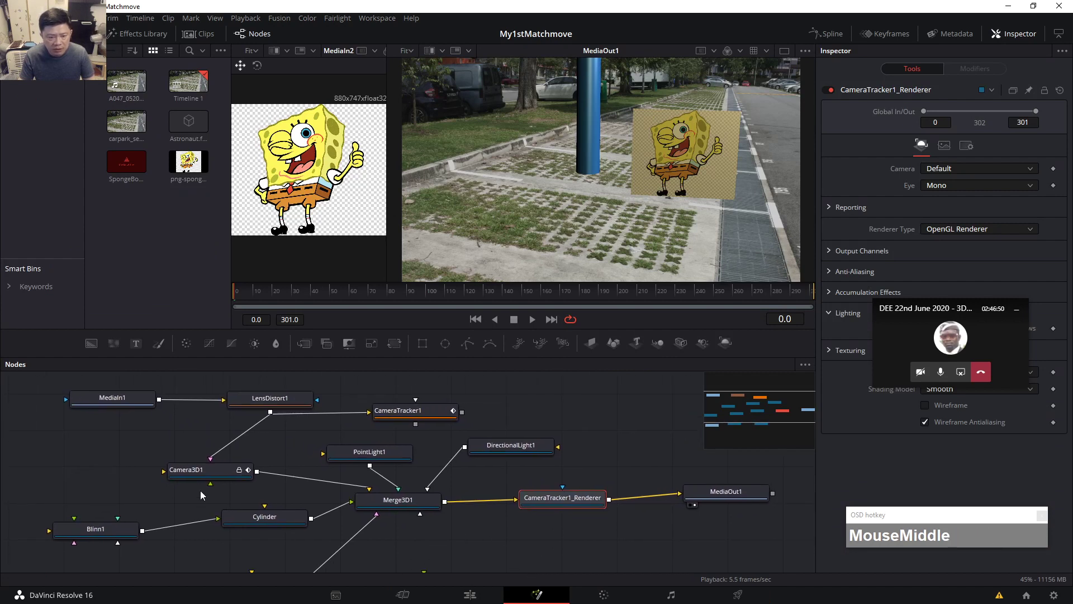
drag(271, 404, 247, 401)
drag(397, 416, 402, 404)
drag(198, 473, 205, 474)
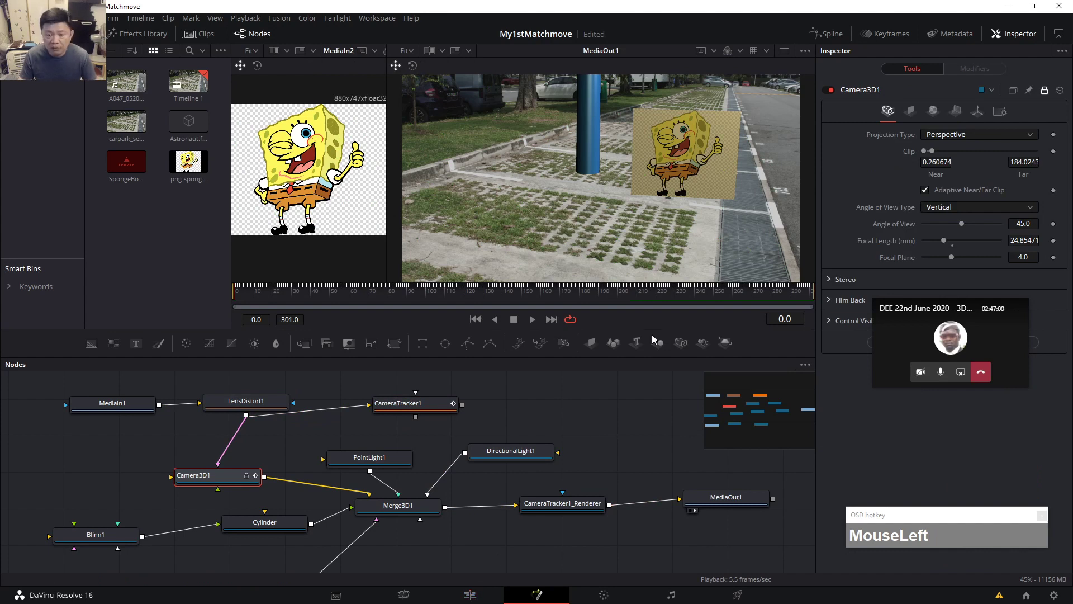
key(alt+Tab)
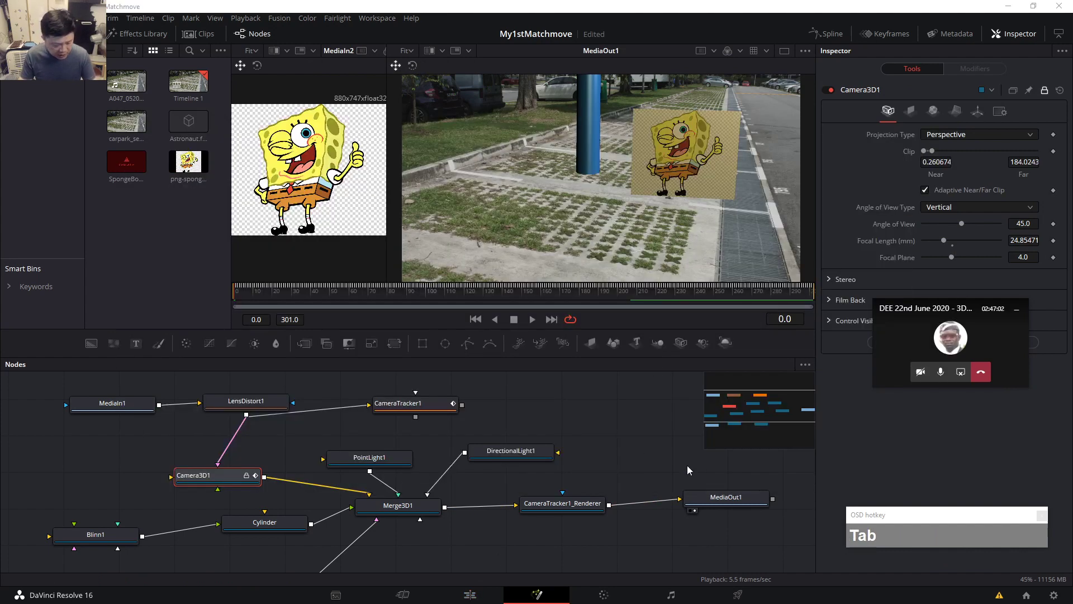